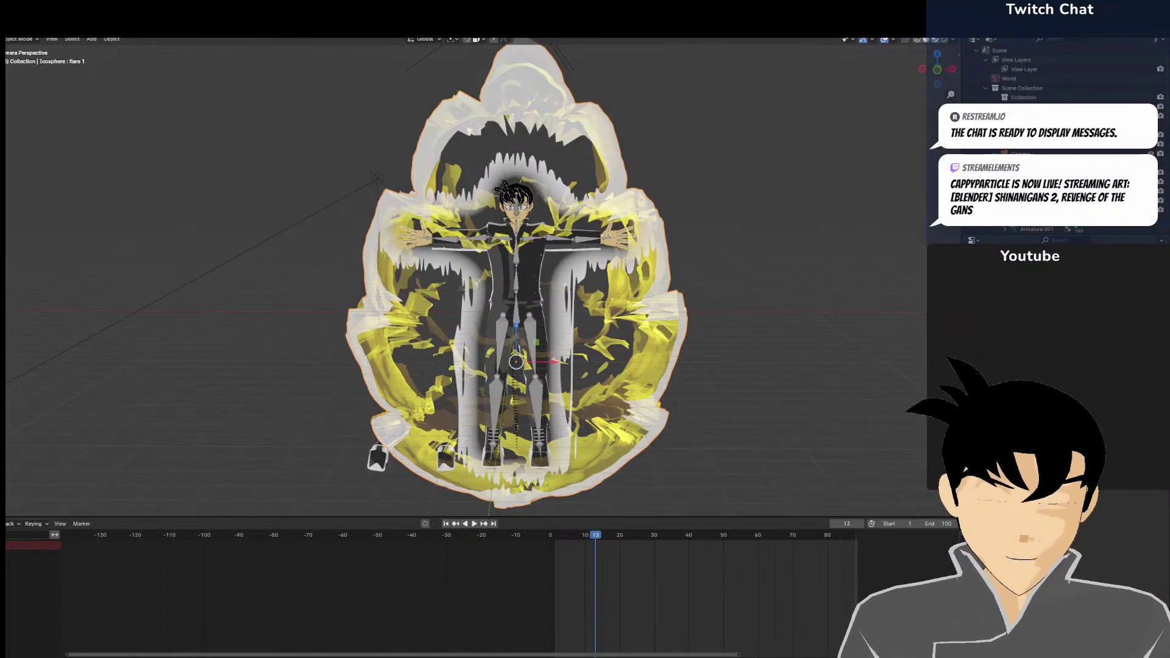
{"action": "left_click", "coordinate": [780, 423]}
{"action": "key", "text": "KP_Decimal"}
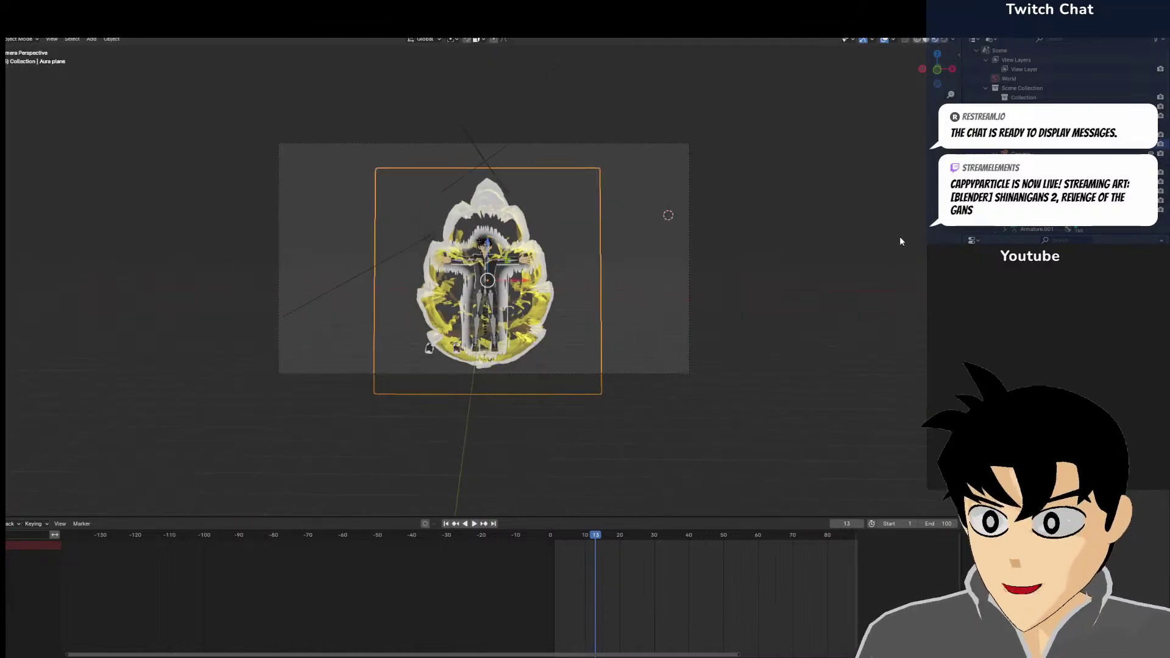
{"action": "key", "text": "KP_1"}
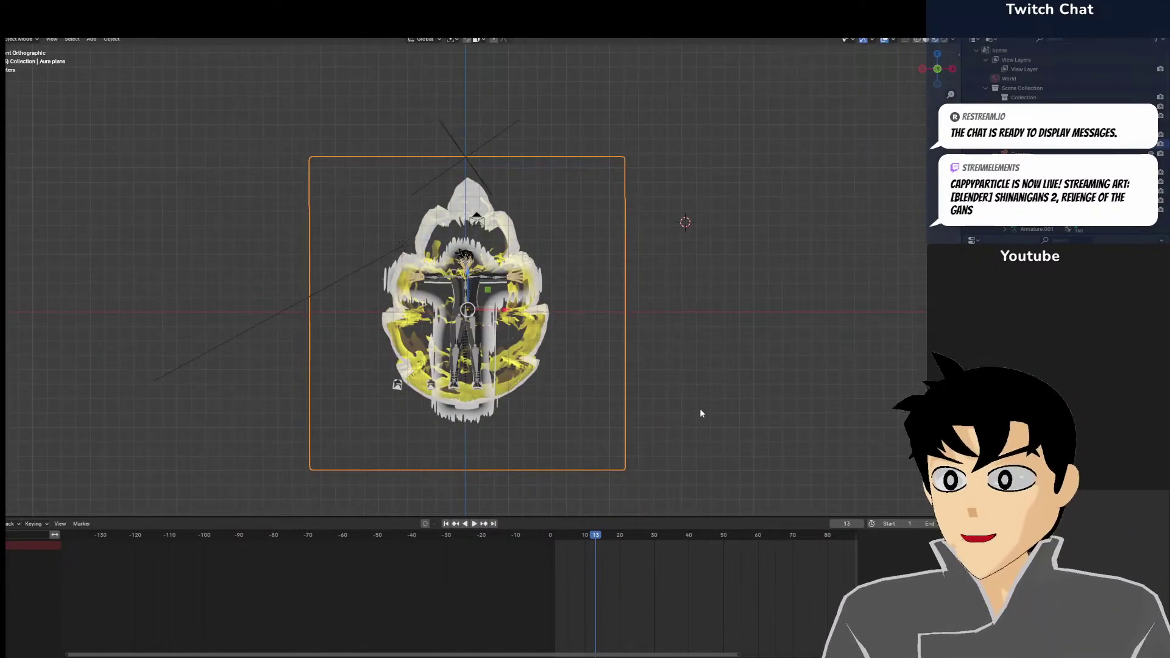
{"action": "middle_click_drag", "start_coordinate": [700, 410], "coordinate": [894, 429], "text": "shift"}
{"action": "left_click", "coordinate": [431, 293]}
{"action": "key", "text": "g"}
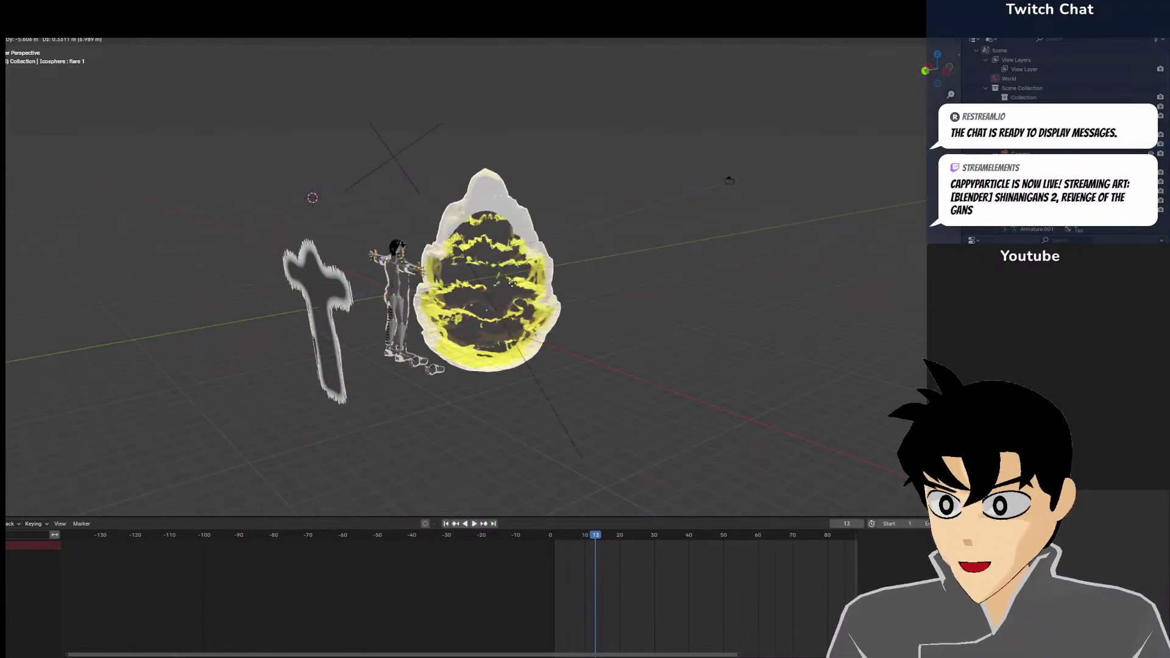
{"action": "right_click", "coordinate": [513, 288]}
{"action": "key", "text": "g"}
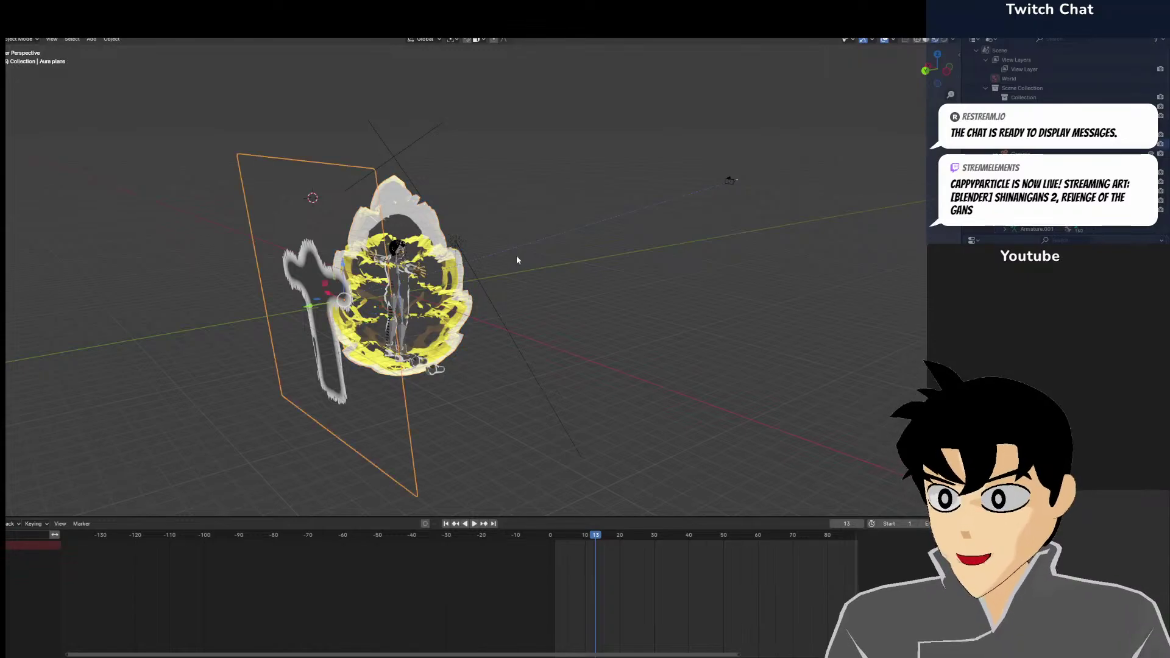
{"action": "right_click", "coordinate": [530, 251]}
Hide the Icosphere flare object that surrounds the character
{"action": "middle_click_drag", "start_coordinate": [532, 253], "coordinate": [594, 275]}
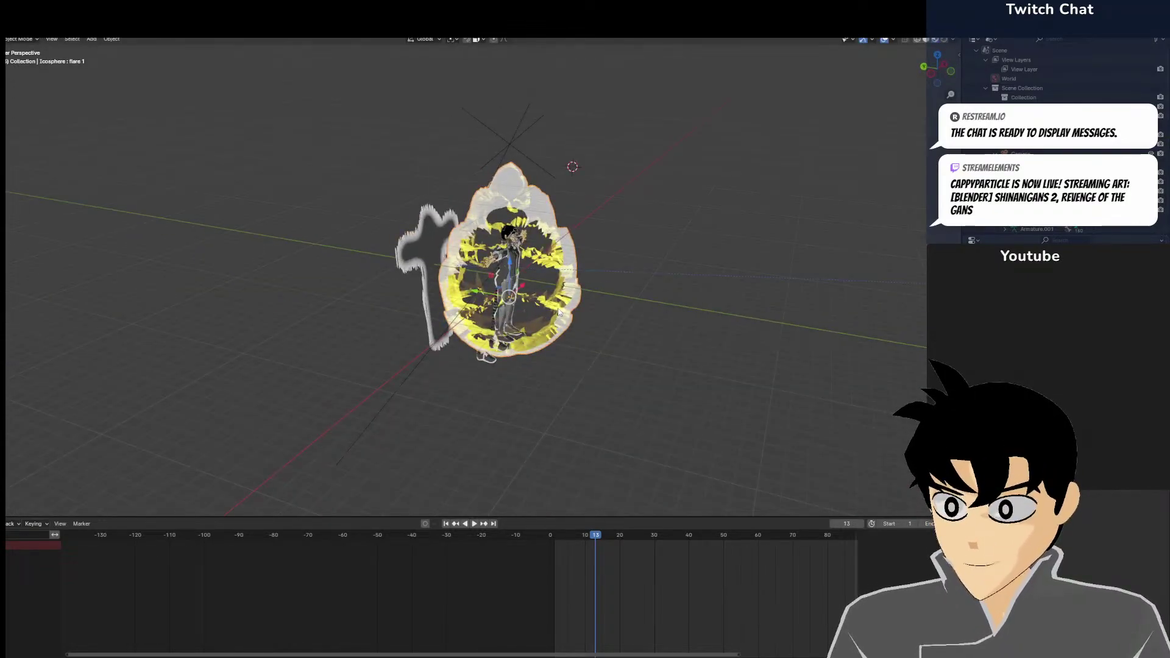
{"action": "scroll", "coordinate": [1112, 226], "scroll_direction": "down", "scroll_amount": 8}
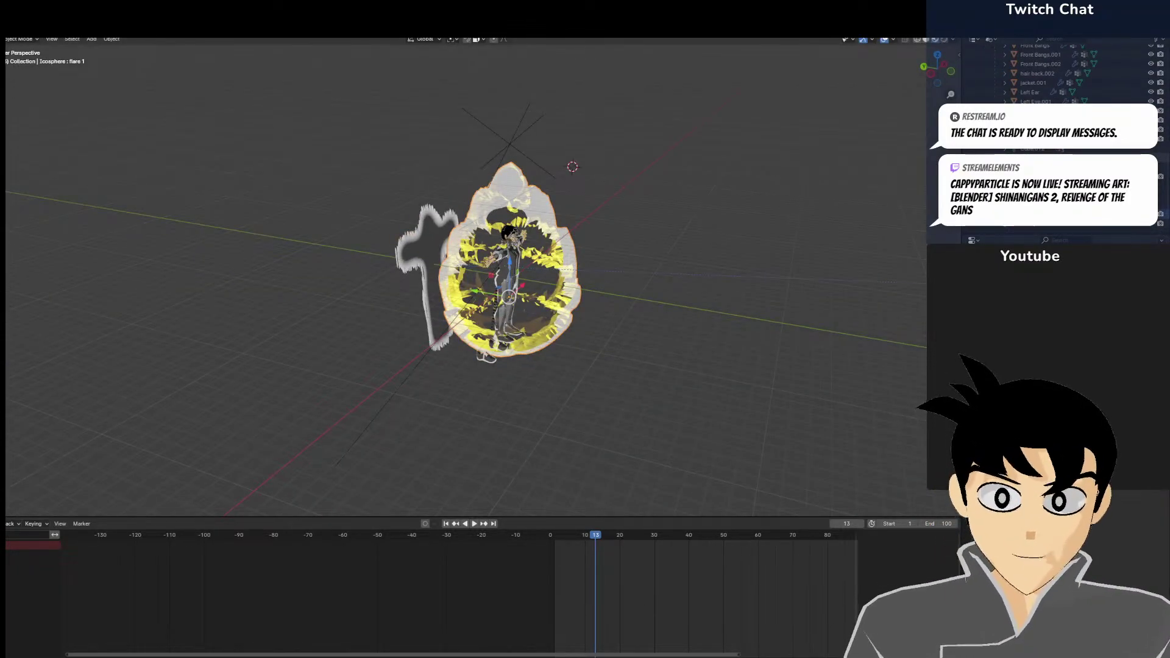
{"action": "left_click", "coordinate": [1151, 214]}
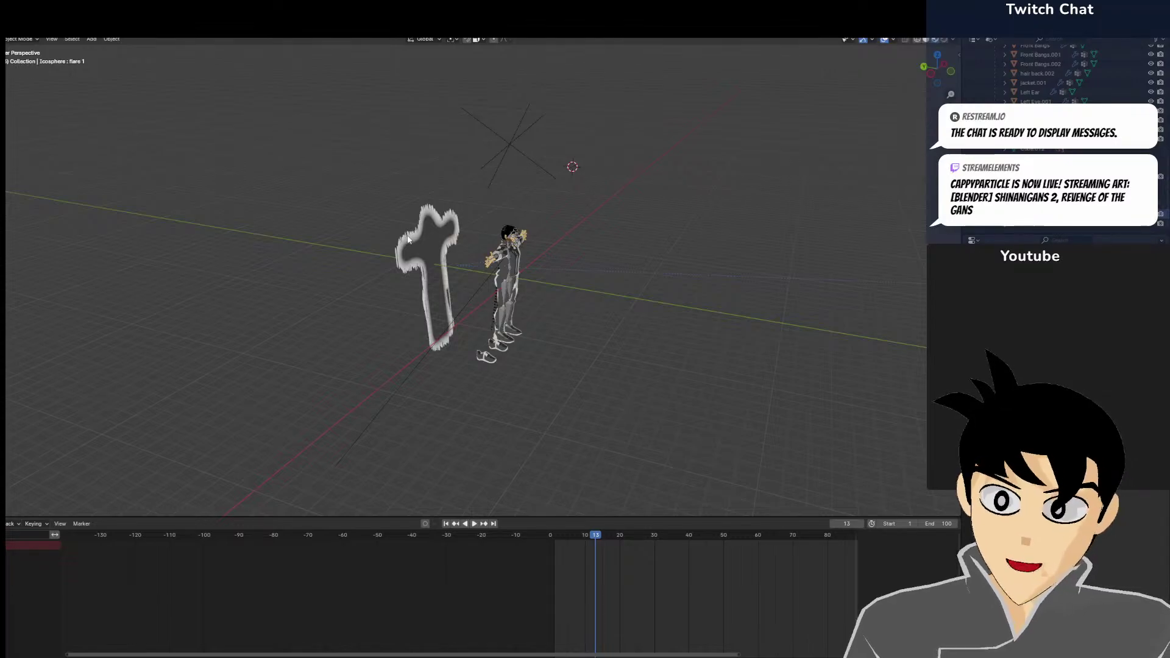
Find the Aura plane among the scene's objects and hide it
{"action": "left_click", "coordinate": [1097, 223]}
{"action": "scroll", "coordinate": [1102, 168], "scroll_direction": "up", "scroll_amount": 3}
{"action": "scroll", "coordinate": [1103, 168], "scroll_direction": "down", "scroll_amount": 3}
{"action": "left_click", "coordinate": [1097, 214]}
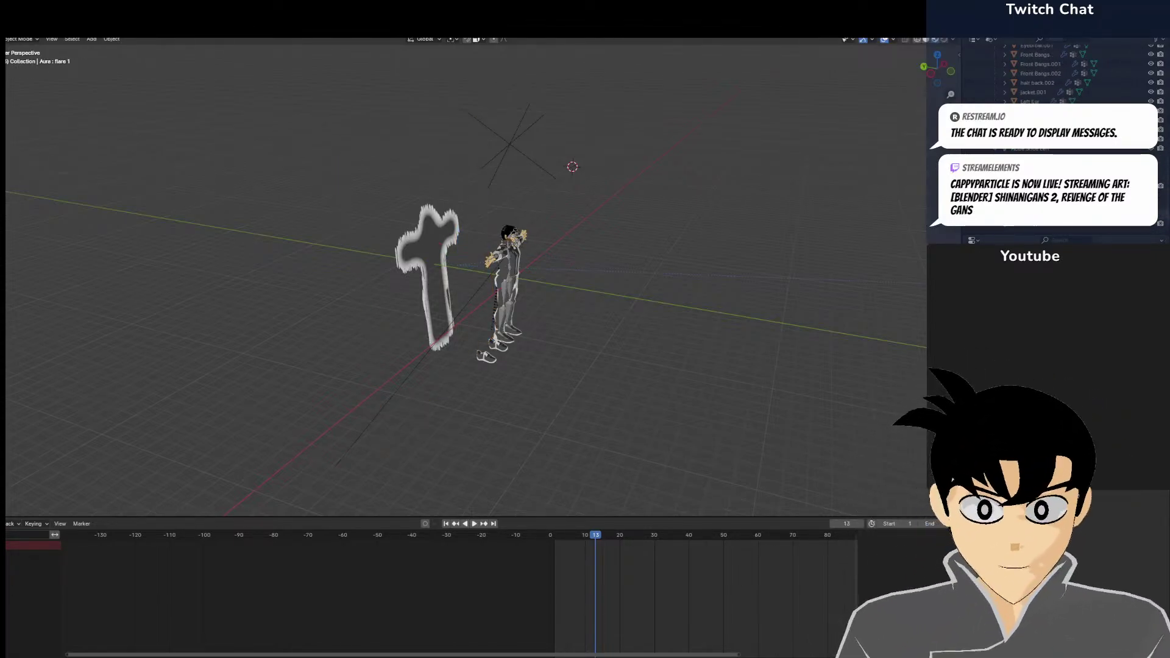
{"action": "scroll", "coordinate": [1060, 79], "scroll_direction": "up", "scroll_amount": 5}
{"action": "left_click", "coordinate": [1017, 73]}
{"action": "scroll", "coordinate": [1061, 79], "scroll_direction": "up", "scroll_amount": 3}
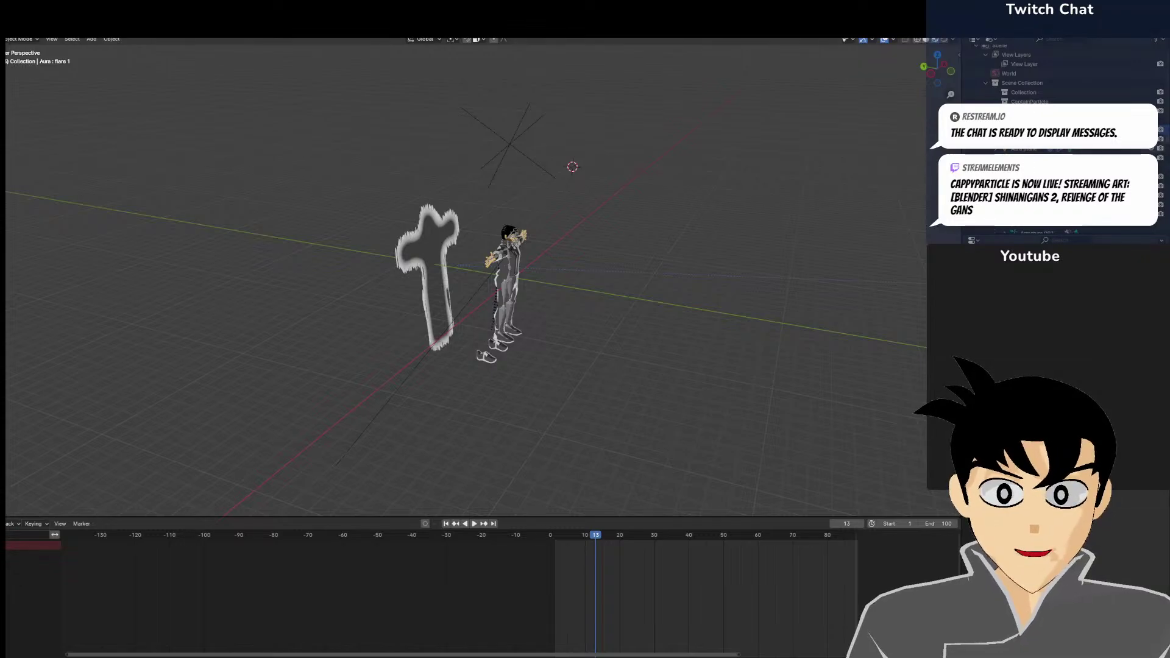
{"action": "left_click", "coordinate": [1029, 149]}
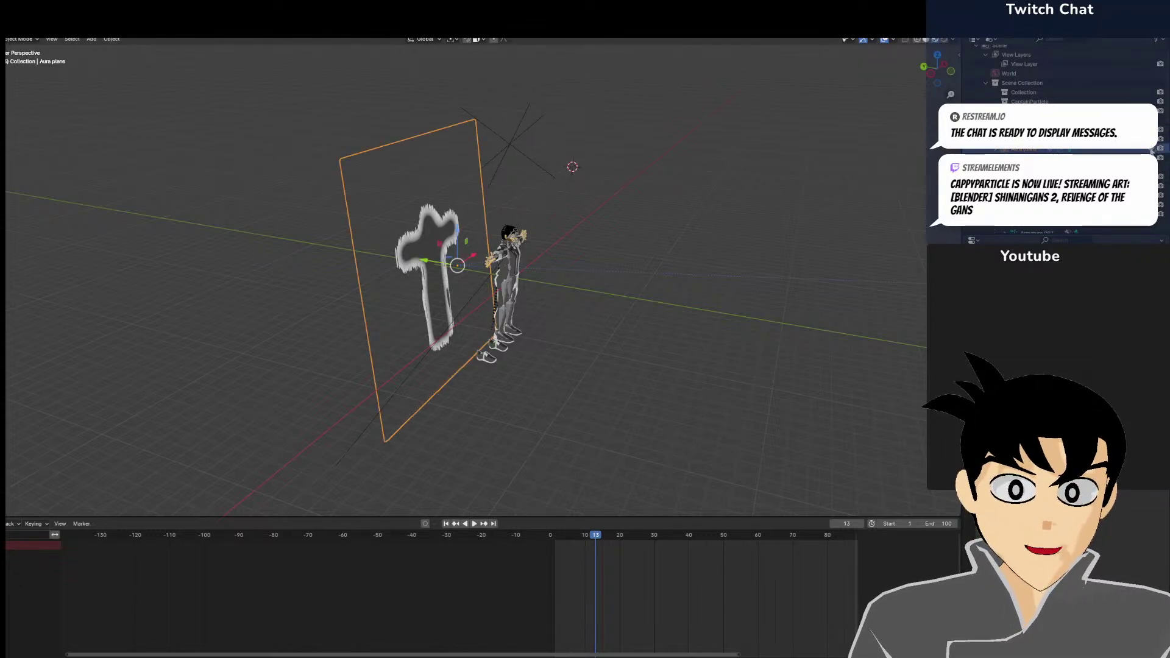
{"action": "key", "text": "h"}
Show the character in wireframe from an orthographic front view
{"action": "scroll", "coordinate": [462, 342], "scroll_direction": "up", "scroll_amount": 2}
{"action": "middle_click_drag", "start_coordinate": [462, 342], "coordinate": [611, 364]}
{"action": "scroll", "coordinate": [616, 363], "scroll_direction": "down", "scroll_amount": 1}
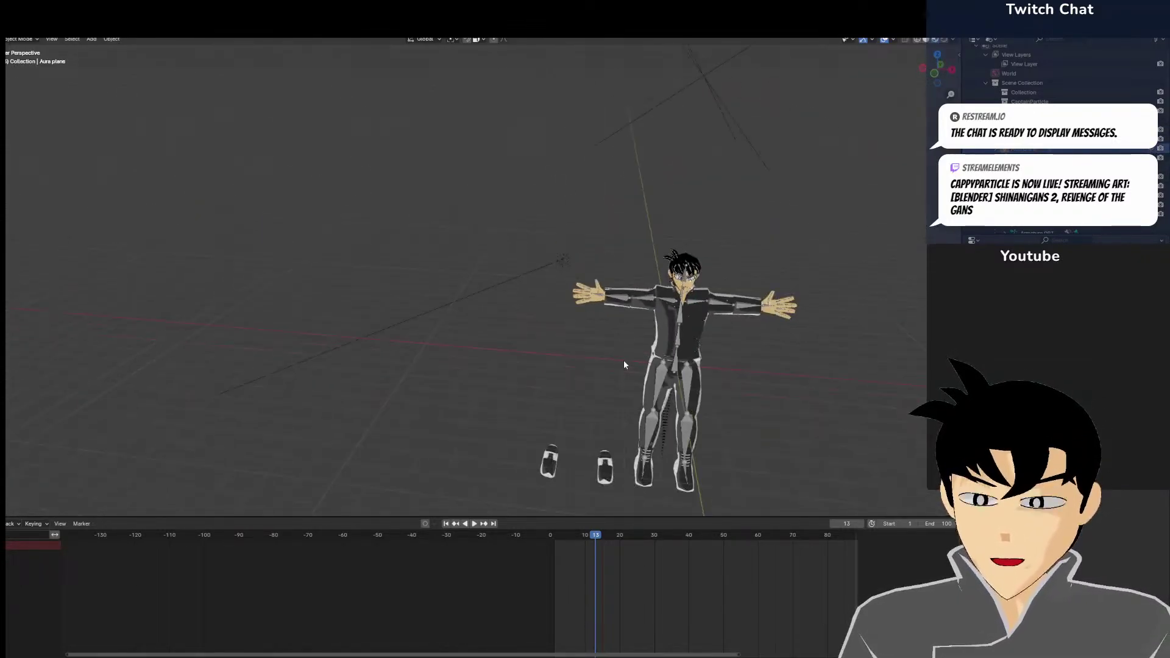
{"action": "key", "text": "KP_1"}
{"action": "middle_click_drag", "start_coordinate": [683, 365], "coordinate": [531, 252], "text": "shift"}
{"action": "key", "text": "shift+z"}
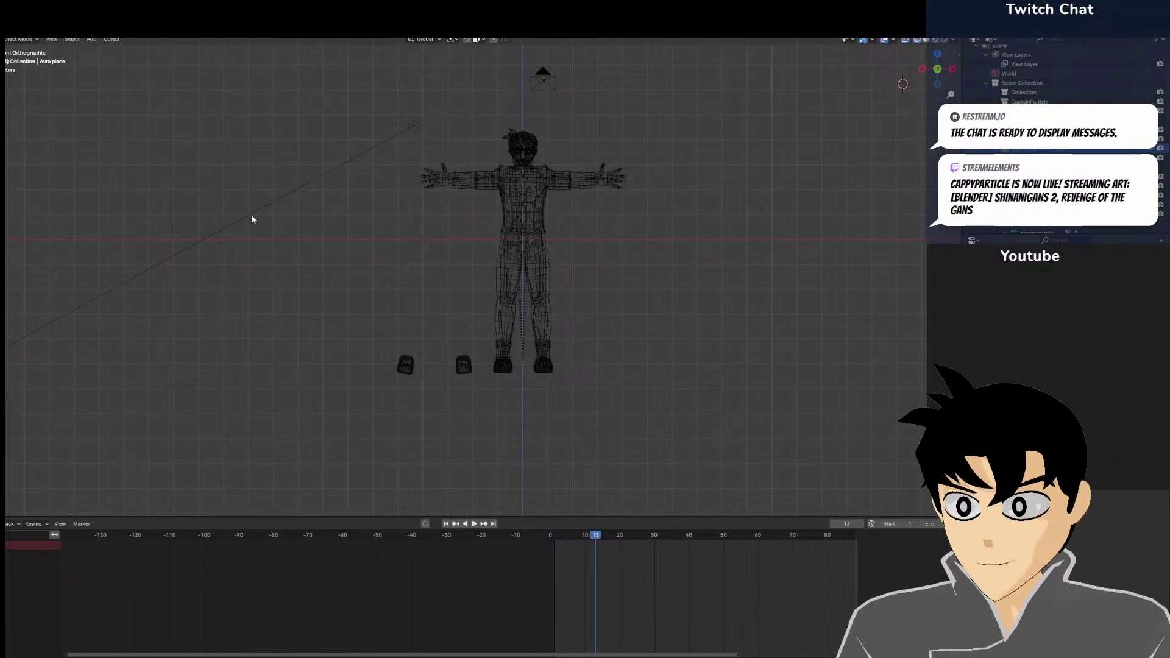
Move the Sun light about -1.53 m in X and 2.41 m in Z, away from the character
{"action": "left_click", "coordinate": [400, 145]}
{"action": "left_click", "coordinate": [651, 139]}
{"action": "left_click_drag", "start_coordinate": [759, 145], "coordinate": [397, 441]}
{"action": "left_click", "coordinate": [399, 108]}
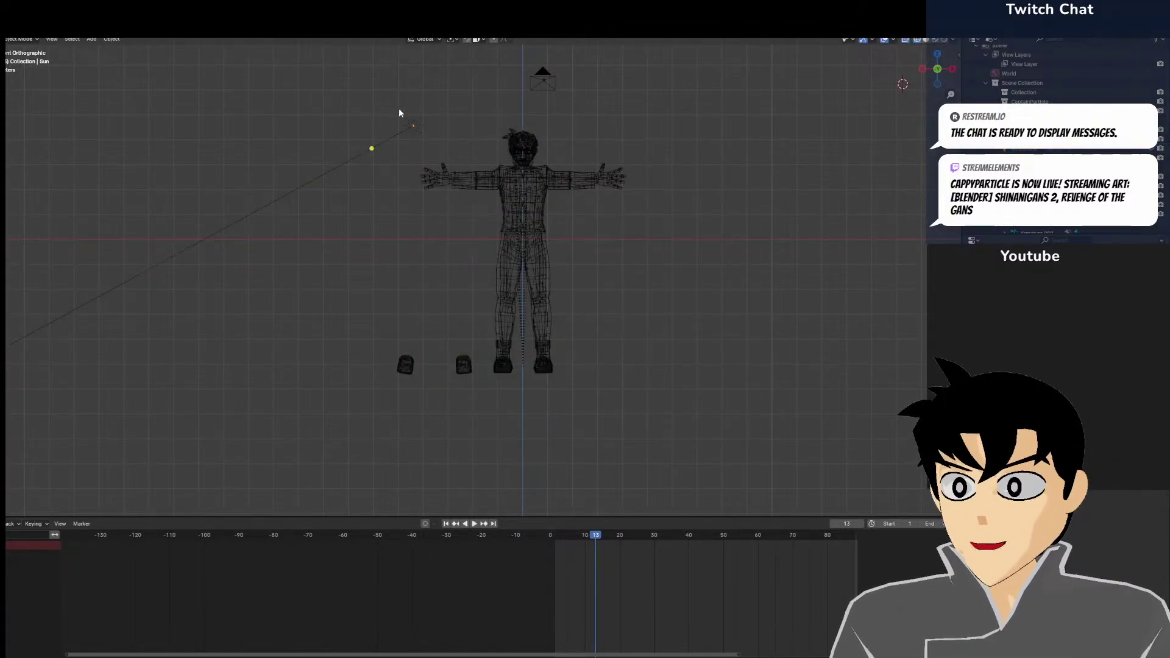
{"action": "left_click", "coordinate": [413, 125]}
{"action": "key", "text": "g"}
{"action": "left_click", "coordinate": [452, 133]}
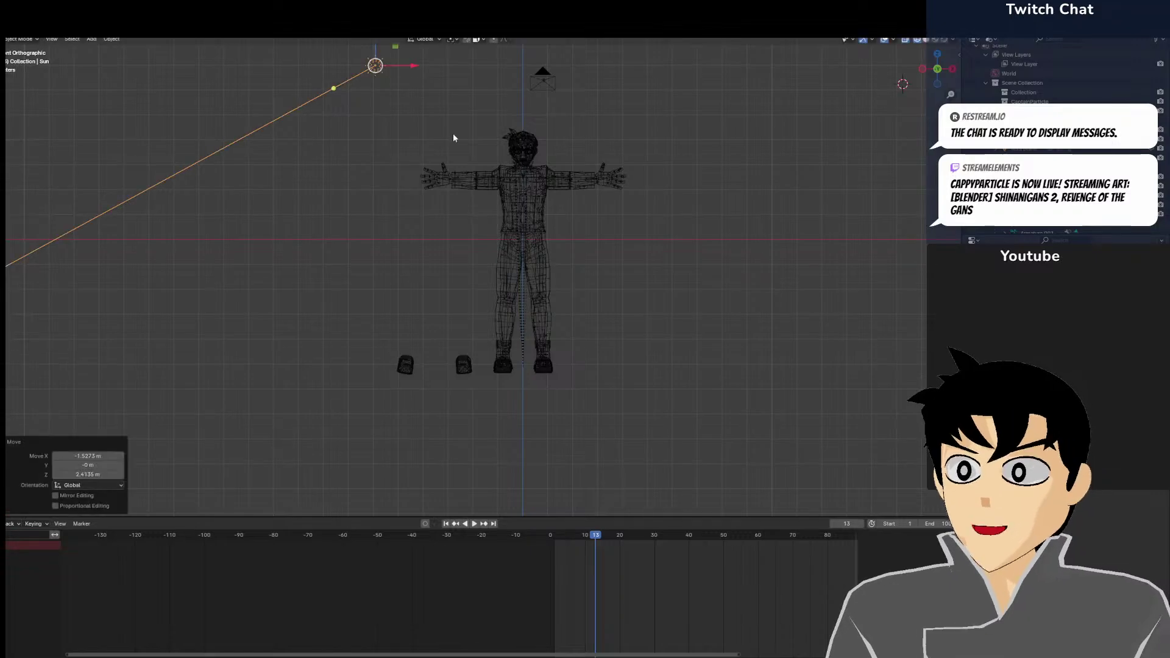
Select the whole character with its armature and the two spare shoes, leaving the lights and camera out
{"action": "scroll", "coordinate": [736, 210], "scroll_direction": "down", "scroll_amount": 2}
{"action": "left_click_drag", "start_coordinate": [628, 177], "coordinate": [374, 430]}
{"action": "left_click", "coordinate": [640, 191]}
{"action": "left_click_drag", "start_coordinate": [626, 184], "coordinate": [420, 403]}
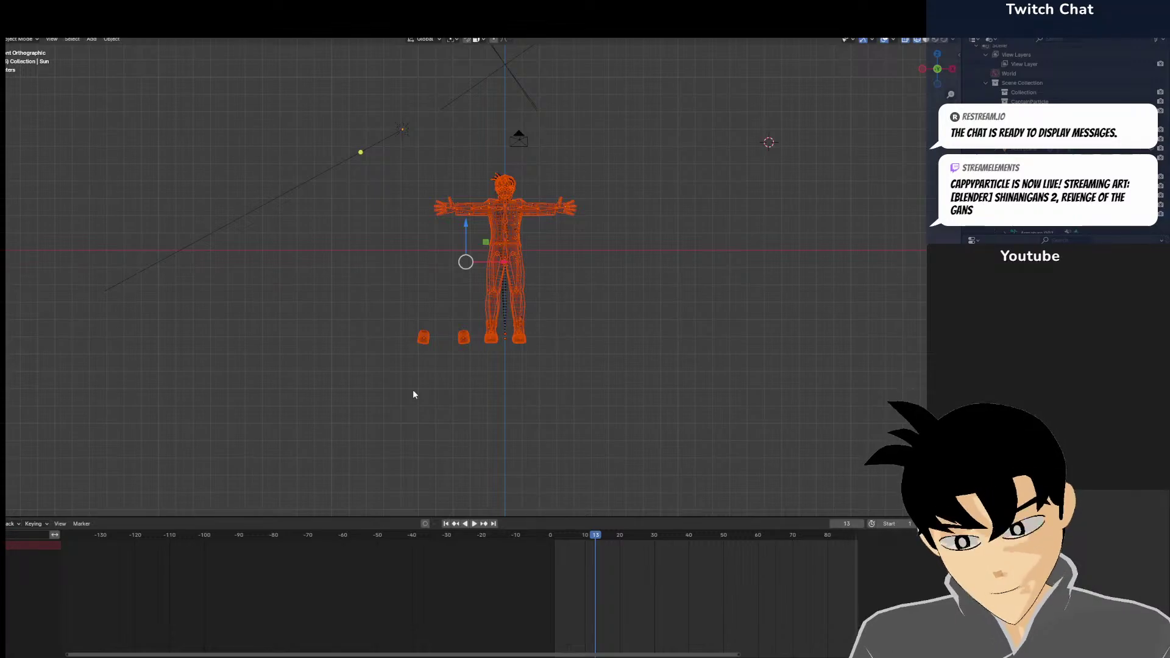
{"action": "key", "text": "KP_Decimal"}
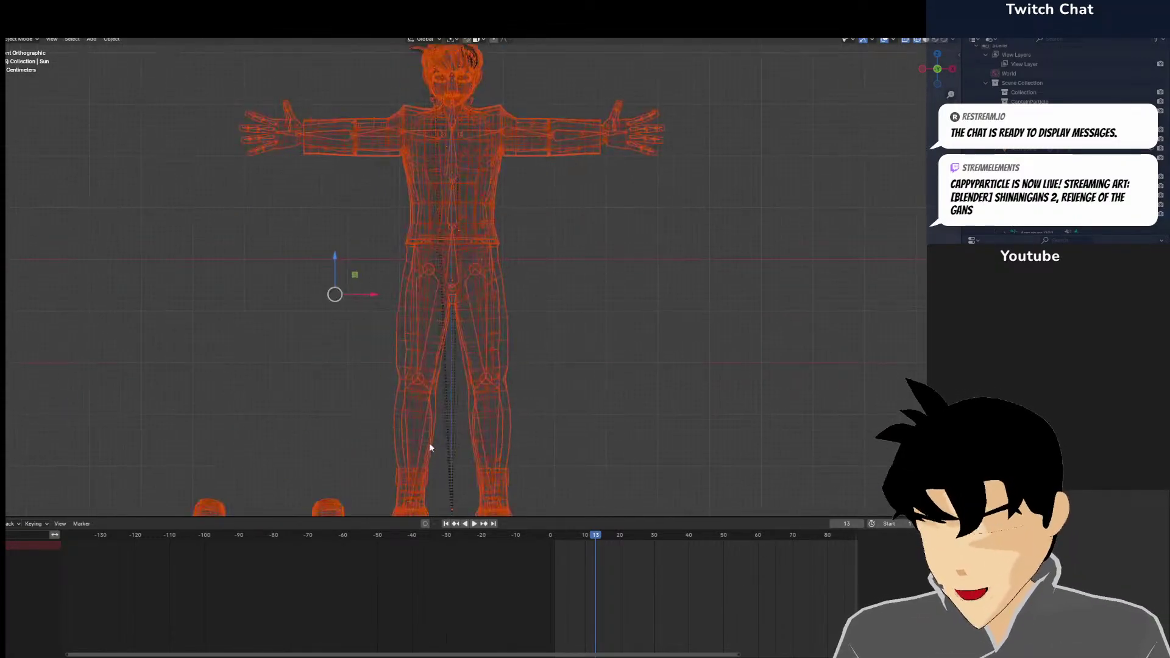
{"action": "scroll", "coordinate": [429, 446], "scroll_direction": "up", "scroll_amount": 5}
{"action": "left_click_drag", "start_coordinate": [323, 76], "coordinate": [580, 243]}
{"action": "scroll", "coordinate": [580, 239], "scroll_direction": "down", "scroll_amount": 7}
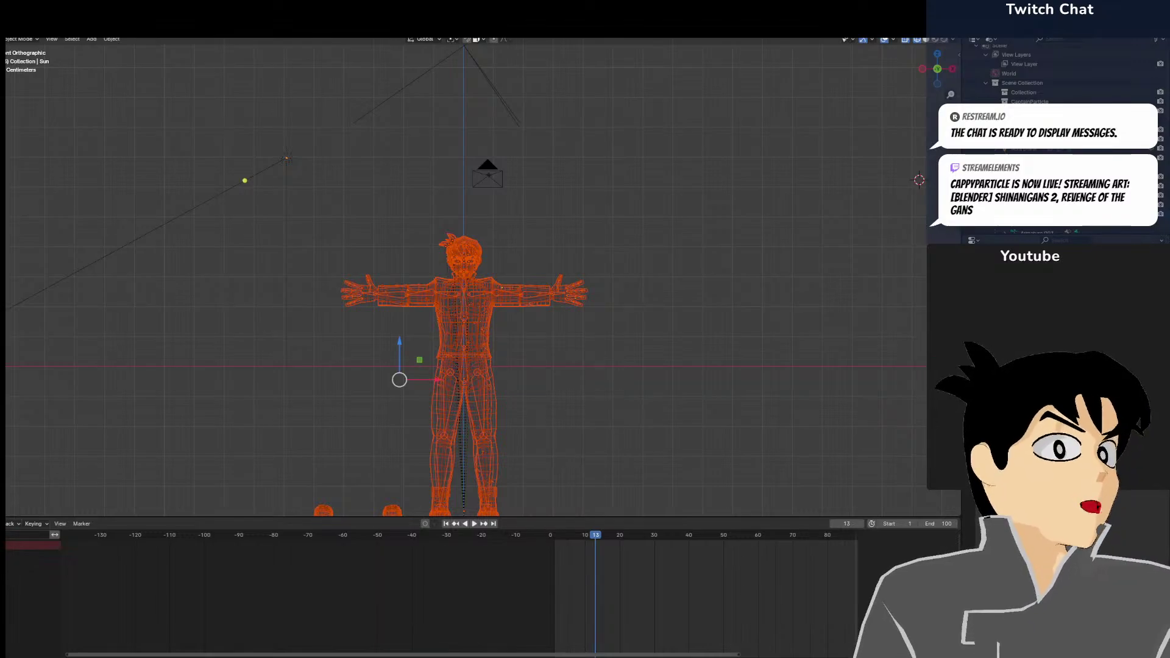
Duplicate the selected character and shoes in top view, placing the copy about -10.4 m along Y
{"action": "scroll", "coordinate": [610, 359], "scroll_direction": "down", "scroll_amount": 3}
{"action": "middle_click_drag", "start_coordinate": [661, 377], "coordinate": [672, 381]}
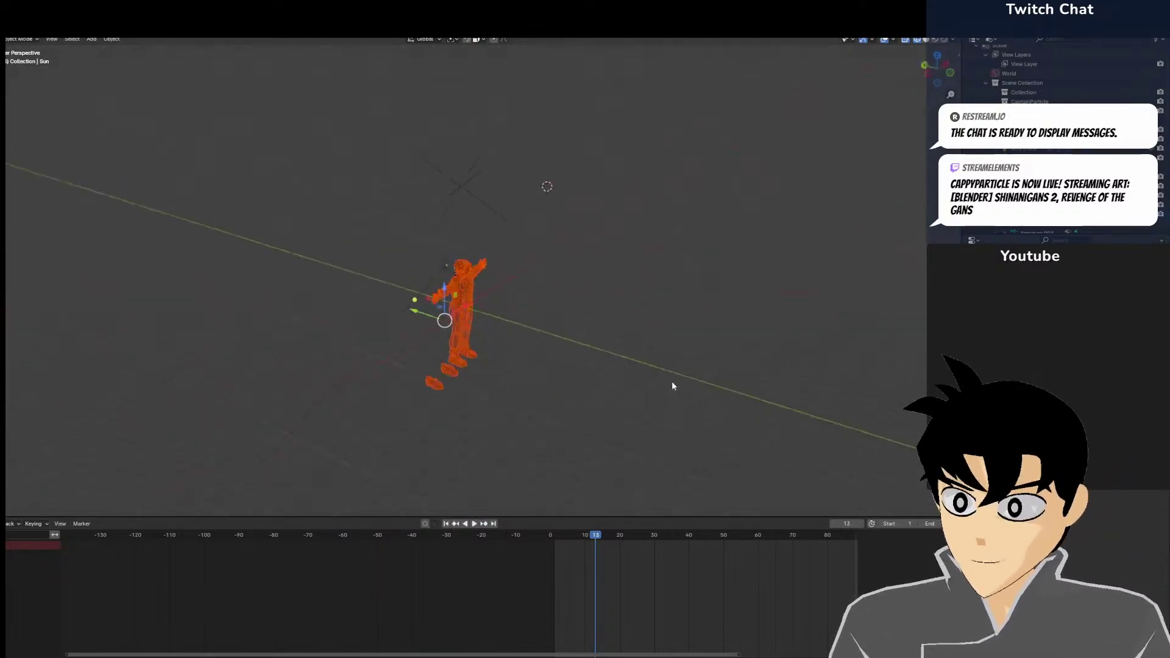
{"action": "key", "text": "KP_7"}
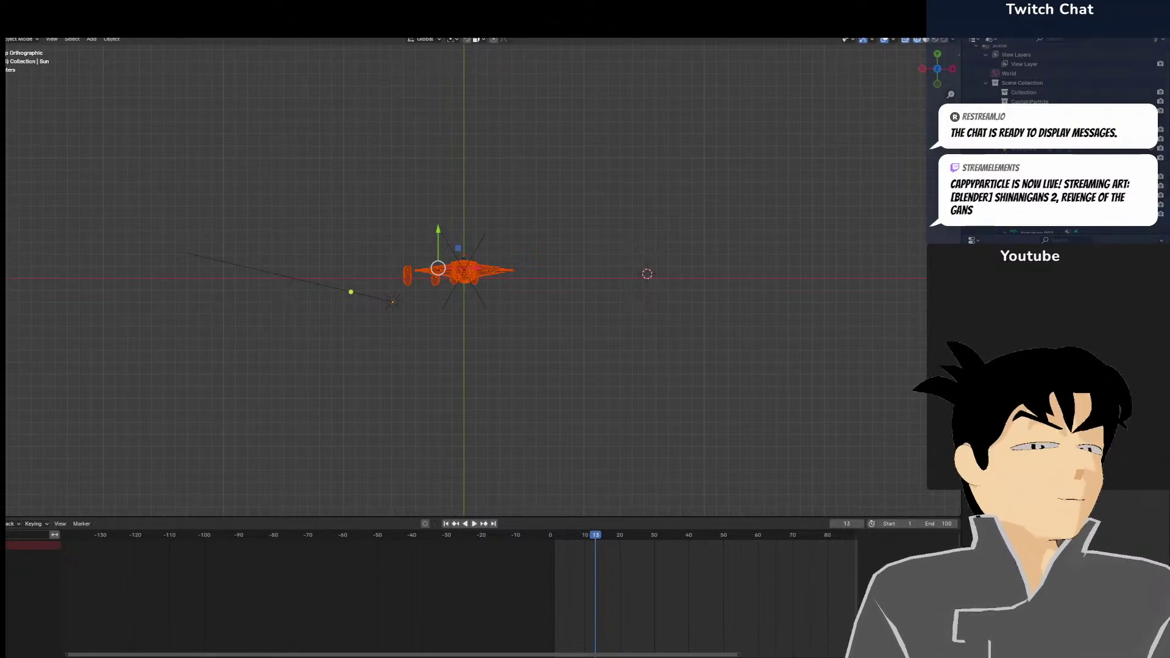
{"action": "middle_click_drag", "start_coordinate": [820, 338], "coordinate": [684, 276]}
{"action": "key", "text": "Caps_Lock"}
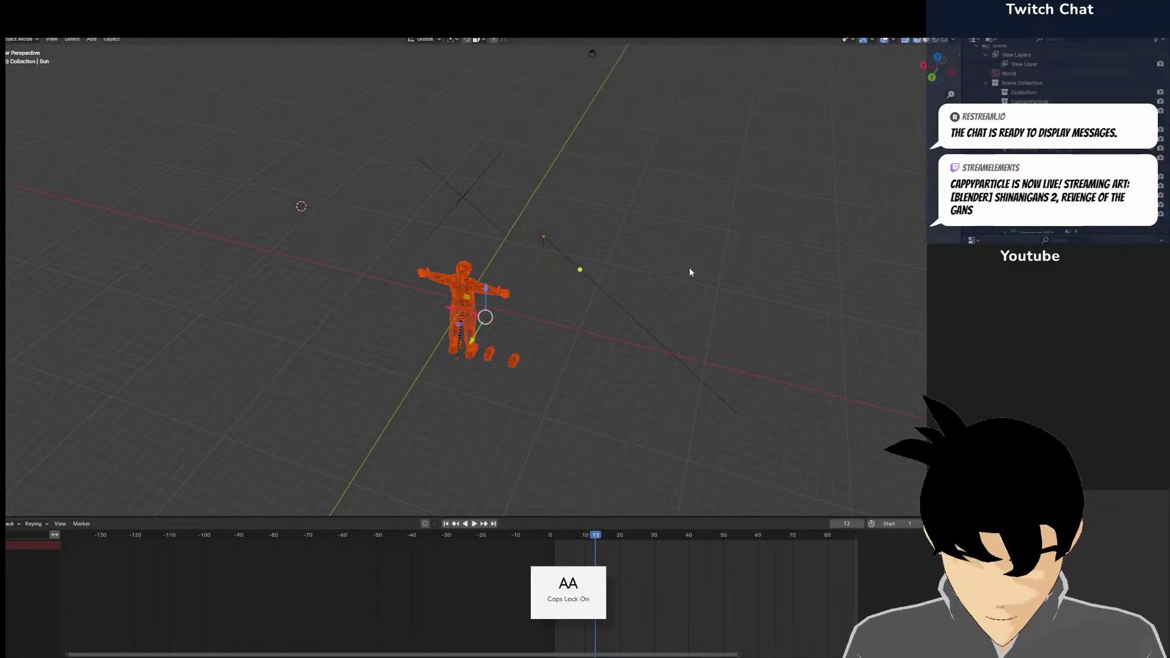
{"action": "key", "text": "KP_7"}
{"action": "key", "text": "Caps_Lock"}
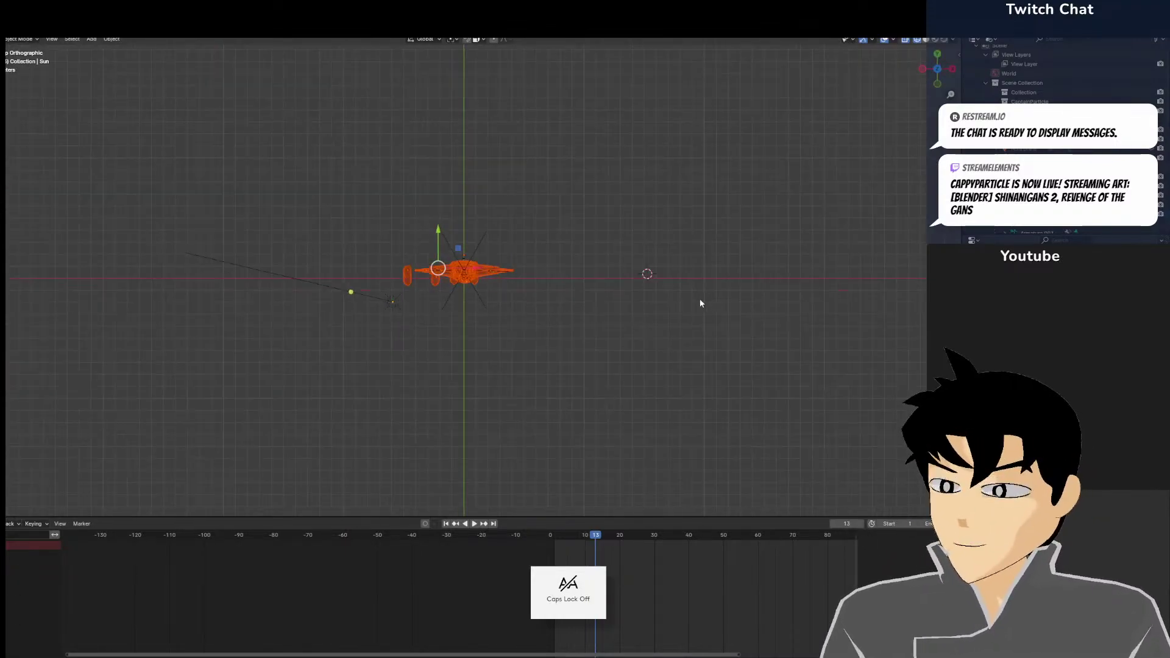
{"action": "key", "text": "shift+d"}
{"action": "left_click", "coordinate": [571, 449]}
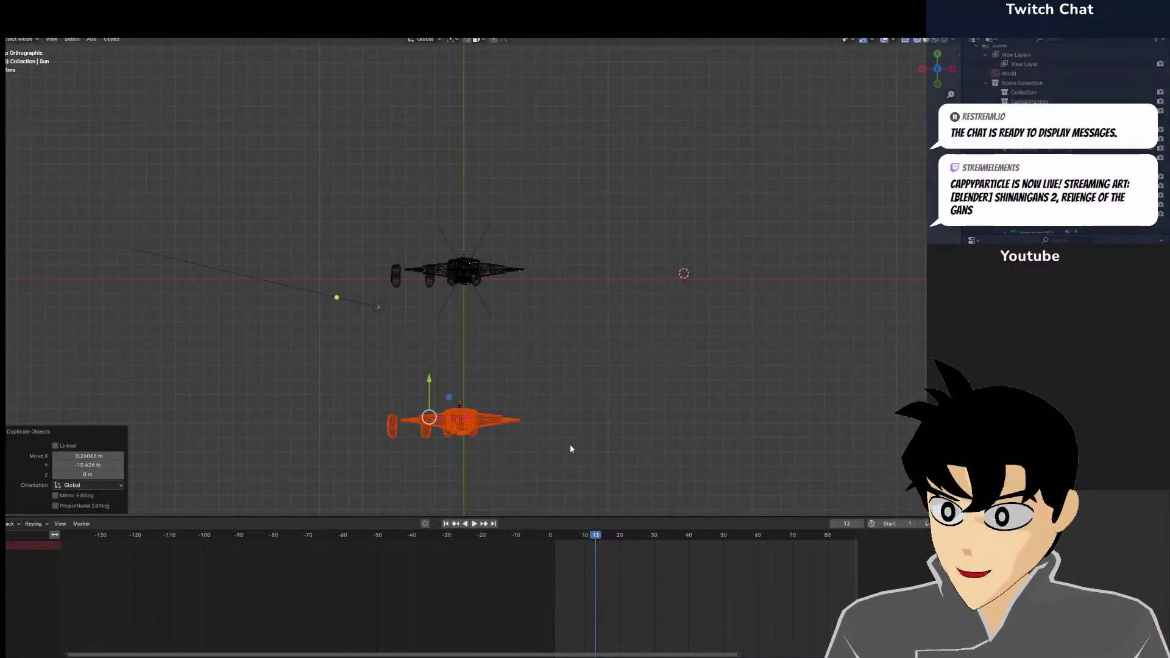
Move the duplicated character a further -14.7 m or so along Y, away from the original
{"action": "middle_click_drag", "start_coordinate": [570, 449], "coordinate": [596, 246], "text": "shift"}
{"action": "key", "text": "r"}
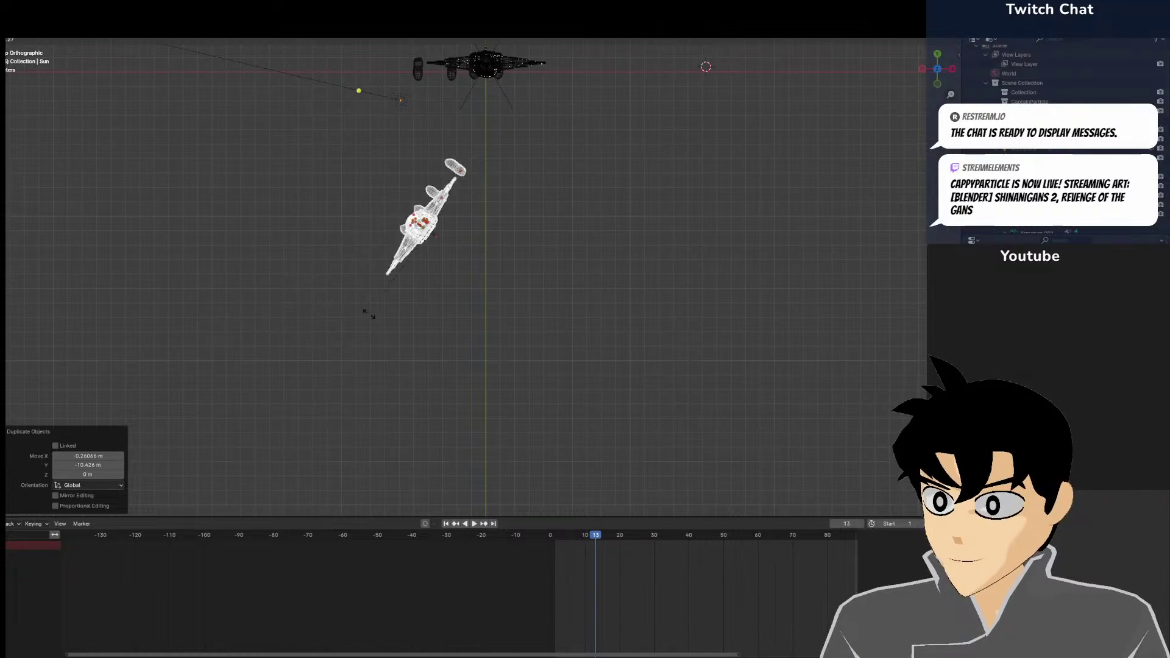
{"action": "key", "text": "Escape"}
{"action": "key", "text": "g"}
{"action": "left_click", "coordinate": [521, 513]}
Rotate the duplicate about 177° around Z to face the original and shift it sideways near the Y axis
{"action": "key", "text": "r"}
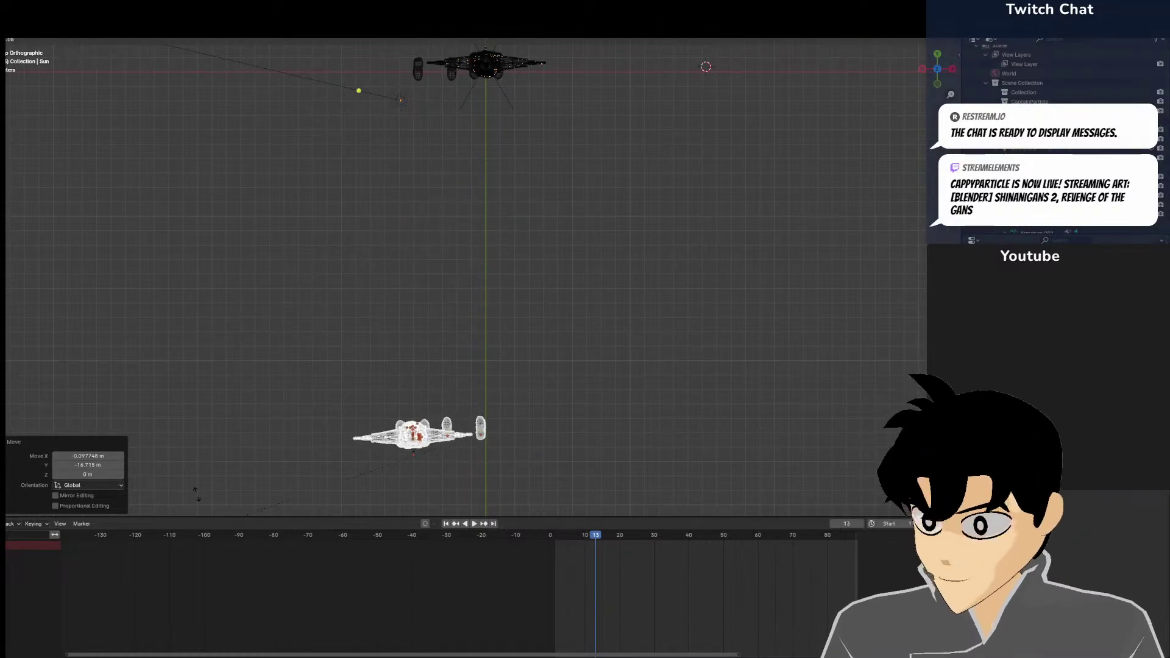
{"action": "left_click", "coordinate": [196, 494]}
{"action": "key", "text": "g"}
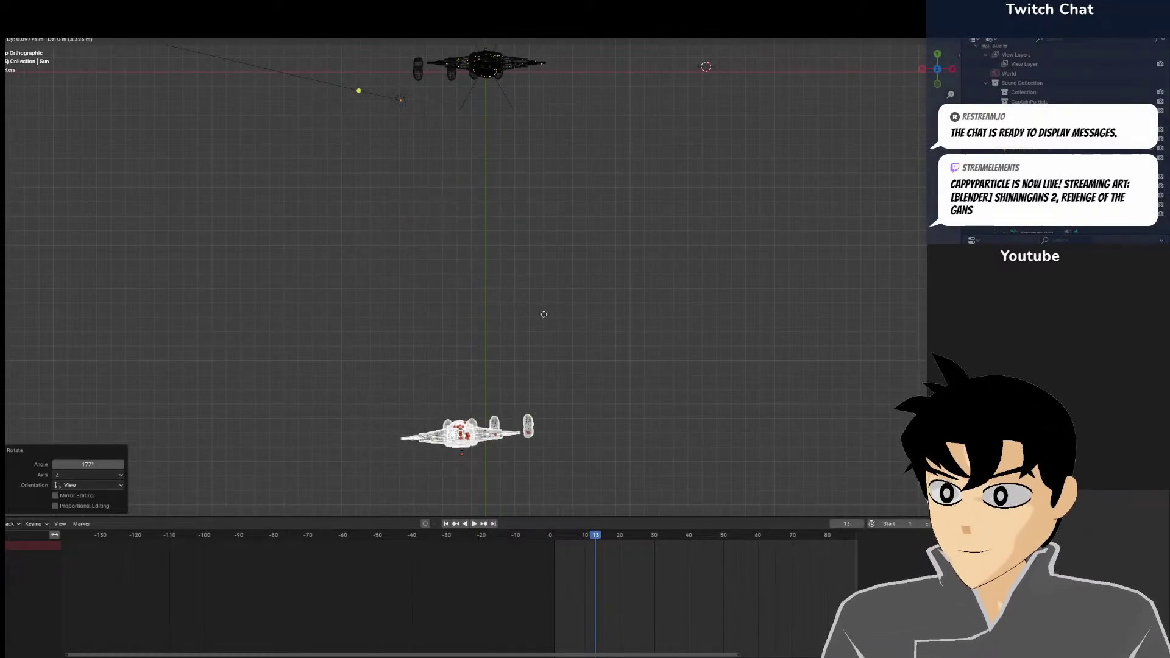
{"action": "left_click", "coordinate": [548, 315]}
Move the duplicated character about 34 m further in the negative Y direction only
{"action": "middle_click_drag", "start_coordinate": [617, 281], "coordinate": [572, 257]}
{"action": "left_click_drag", "start_coordinate": [568, 275], "coordinate": [1000, 268]}
{"action": "middle_click_drag", "start_coordinate": [801, 267], "coordinate": [253, 232], "text": "shift"}
{"action": "scroll", "coordinate": [283, 214], "scroll_direction": "up", "scroll_amount": 2}
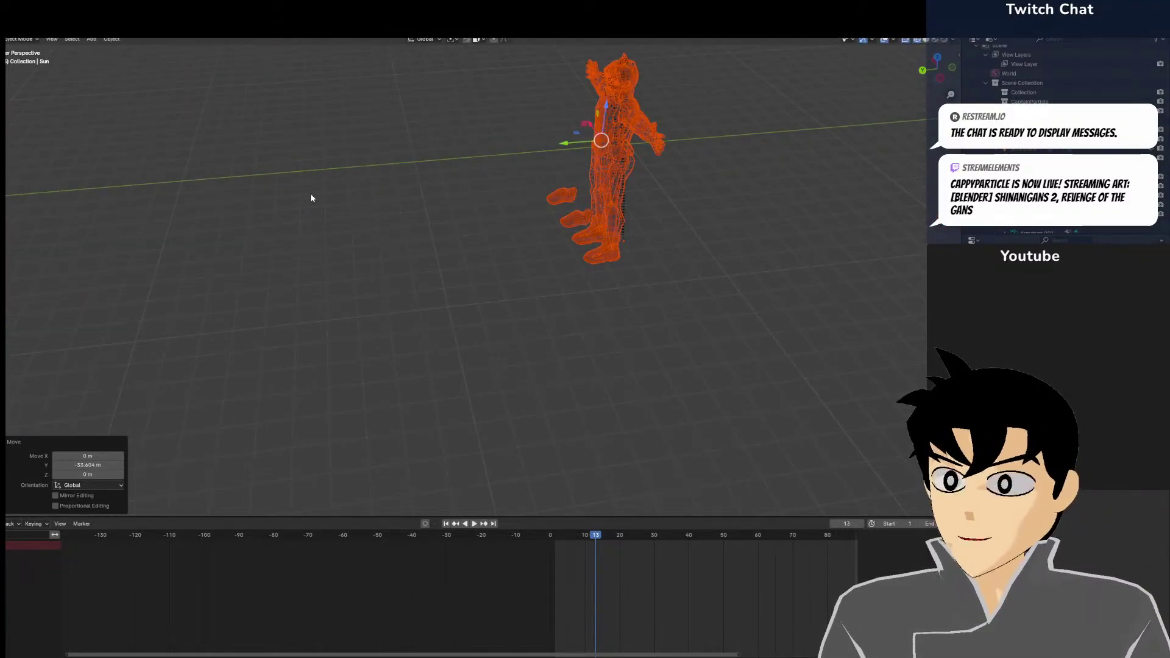
{"action": "middle_click_drag", "start_coordinate": [310, 198], "coordinate": [339, 240]}
{"action": "scroll", "coordinate": [656, 300], "scroll_direction": "up", "scroll_amount": 2}
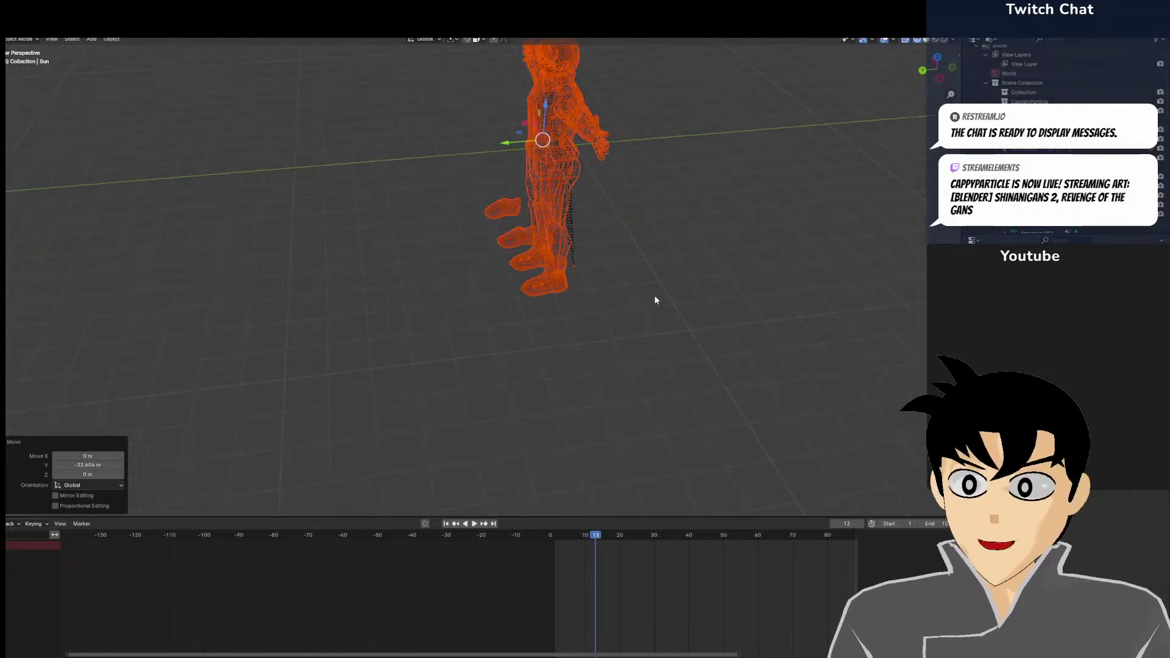
{"action": "scroll", "coordinate": [656, 300], "scroll_direction": "down", "scroll_amount": 2}
Select the duplicate's armature, set the viewport shading to Material Preview and view the copied character from the front
{"action": "left_click", "coordinate": [663, 155]}
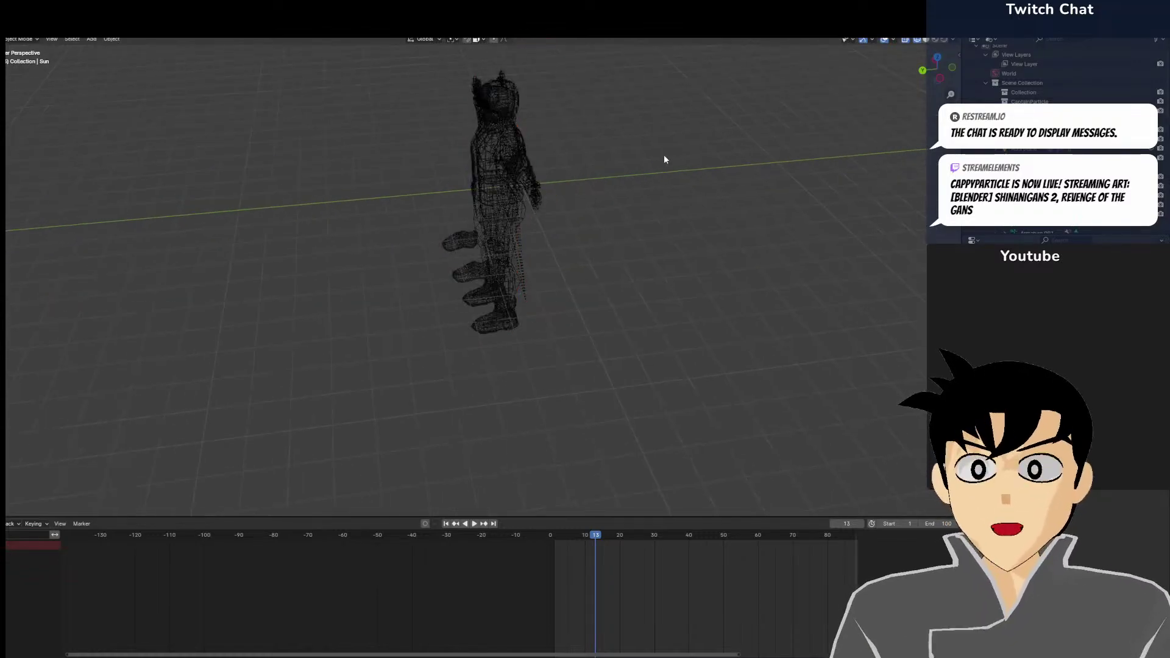
{"action": "left_click", "coordinate": [497, 158]}
{"action": "left_click", "coordinate": [496, 159]}
{"action": "left_click", "coordinate": [936, 40]}
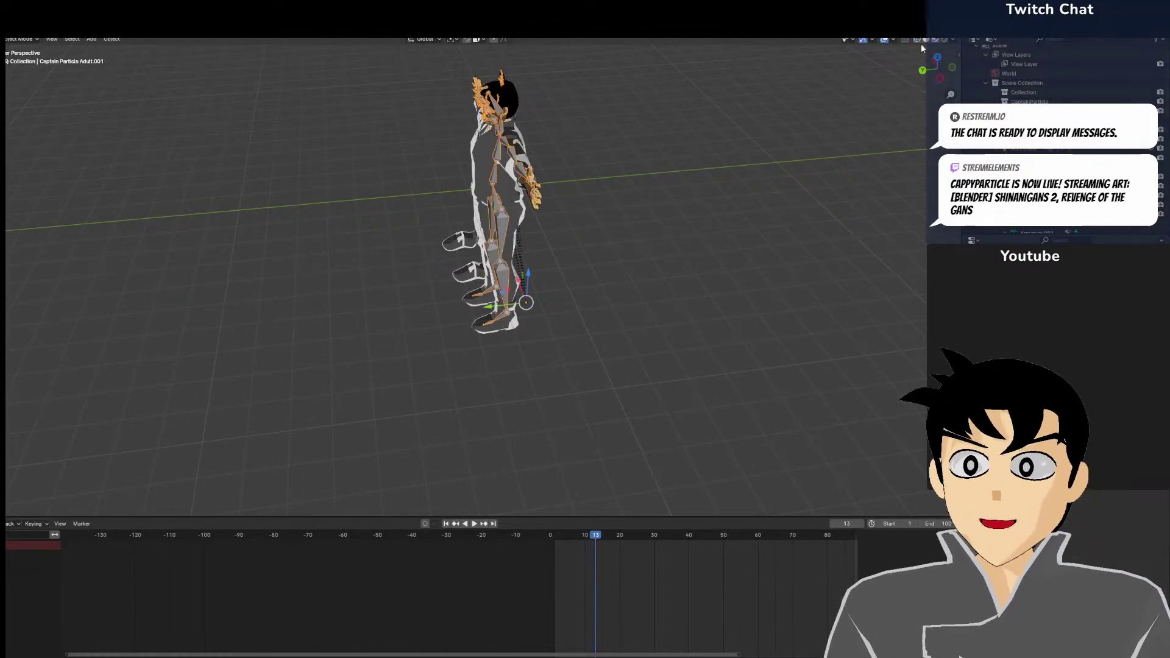
{"action": "middle_click_drag", "start_coordinate": [504, 213], "coordinate": [634, 192]}
{"action": "key", "text": "KP_Decimal"}
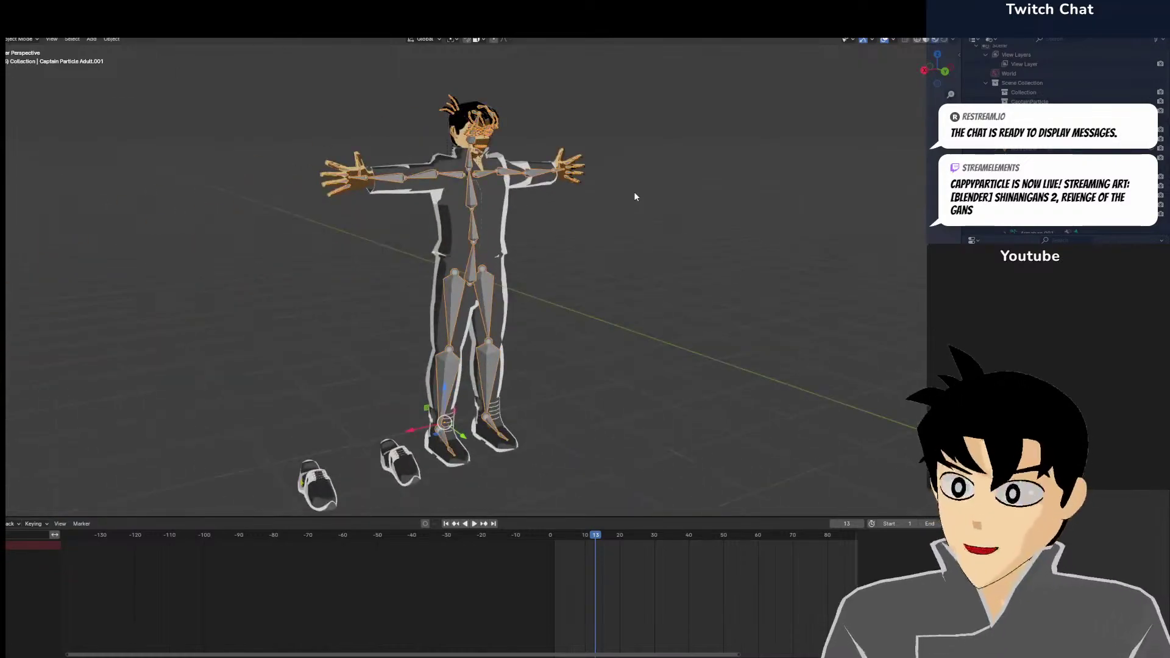
{"action": "scroll", "coordinate": [536, 321], "scroll_direction": "up", "scroll_amount": 5}
{"action": "scroll", "coordinate": [545, 324], "scroll_direction": "down", "scroll_amount": 4}
{"action": "scroll", "coordinate": [488, 359], "scroll_direction": "up", "scroll_amount": 2}
{"action": "mouse_move", "coordinate": [488, 359]}
{"action": "middle_mouse_down"}
{"action": "mouse_move", "coordinate": [528, 337]}
{"action": "mouse_move", "coordinate": [478, 371]}
{"action": "mouse_move", "coordinate": [482, 390]}
{"action": "mouse_move", "coordinate": [480, 364]}
{"action": "middle_mouse_up"}
Try rotating the duplicate armature's LeftFoot bone in Pose Mode and return to Object Mode
{"action": "left_click", "coordinate": [483, 382]}
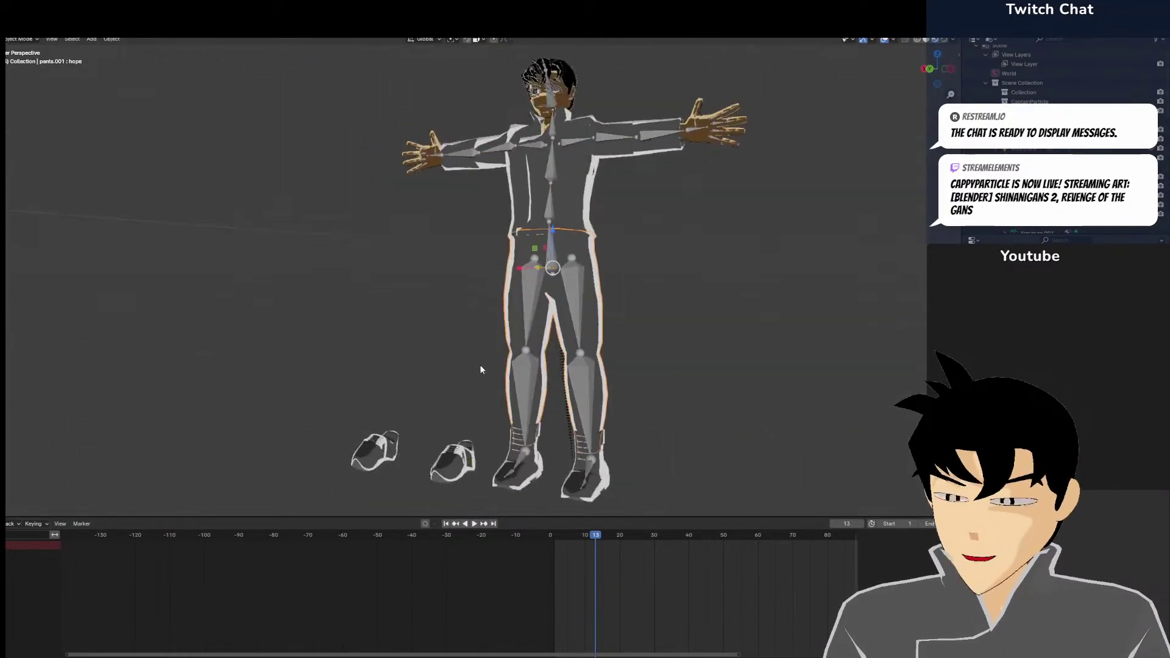
{"action": "left_click", "coordinate": [527, 327]}
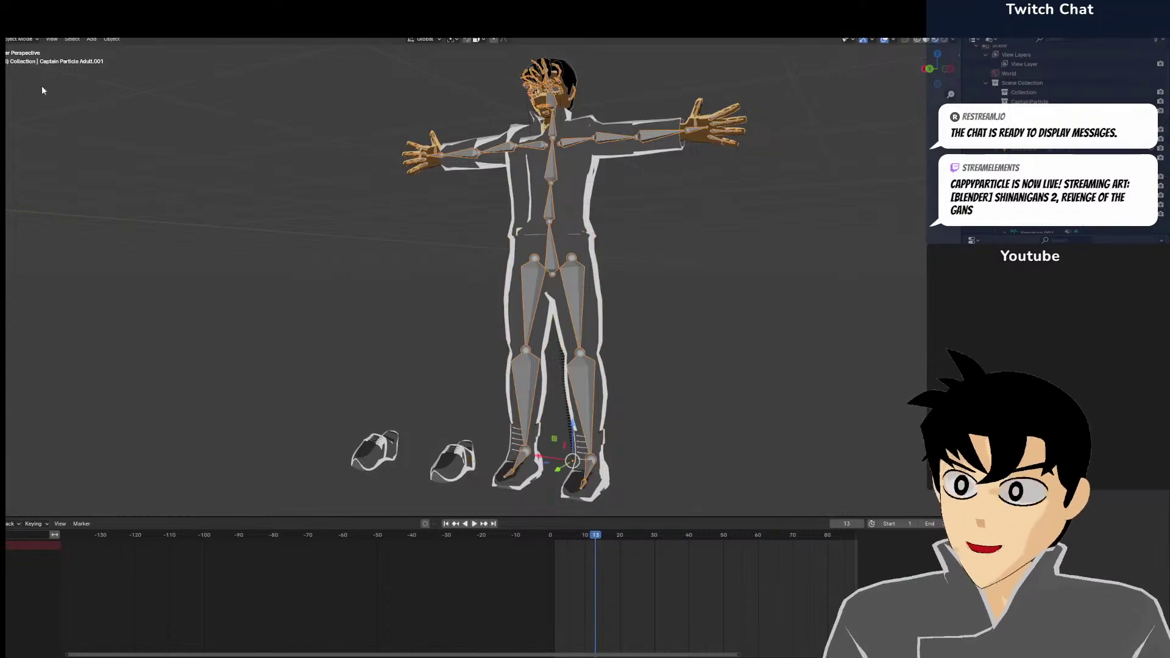
{"action": "key", "text": "ctrl+Tab"}
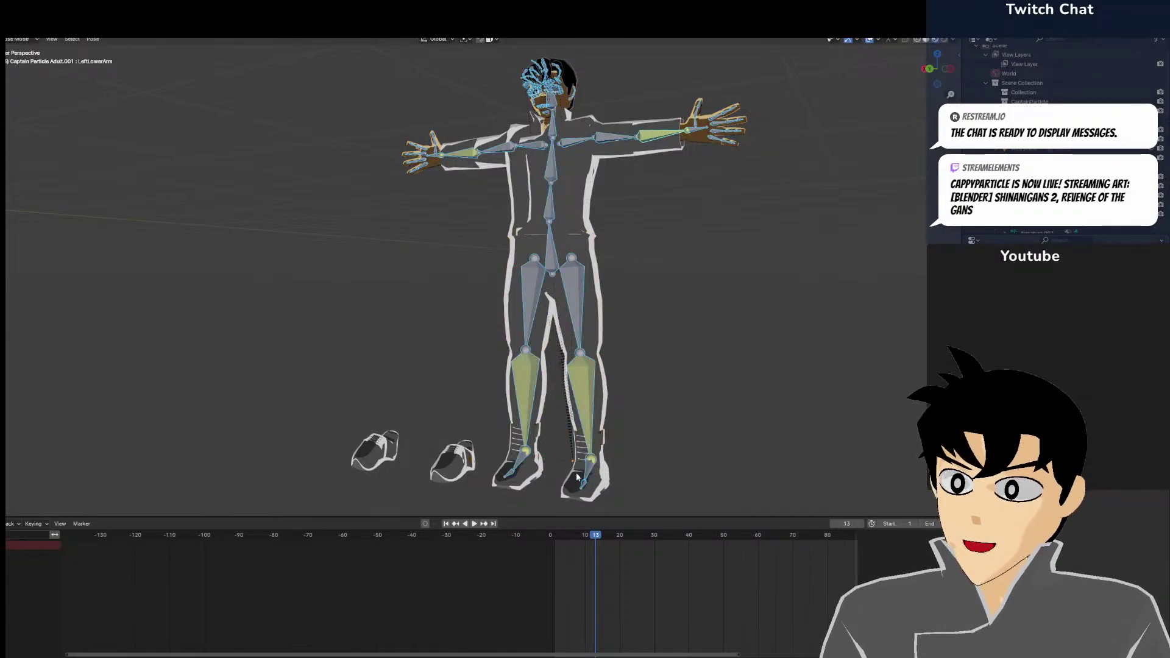
{"action": "left_click", "coordinate": [586, 471]}
{"action": "key", "text": "t"}
{"action": "key", "text": "r"}
{"action": "right_click", "coordinate": [598, 41]}
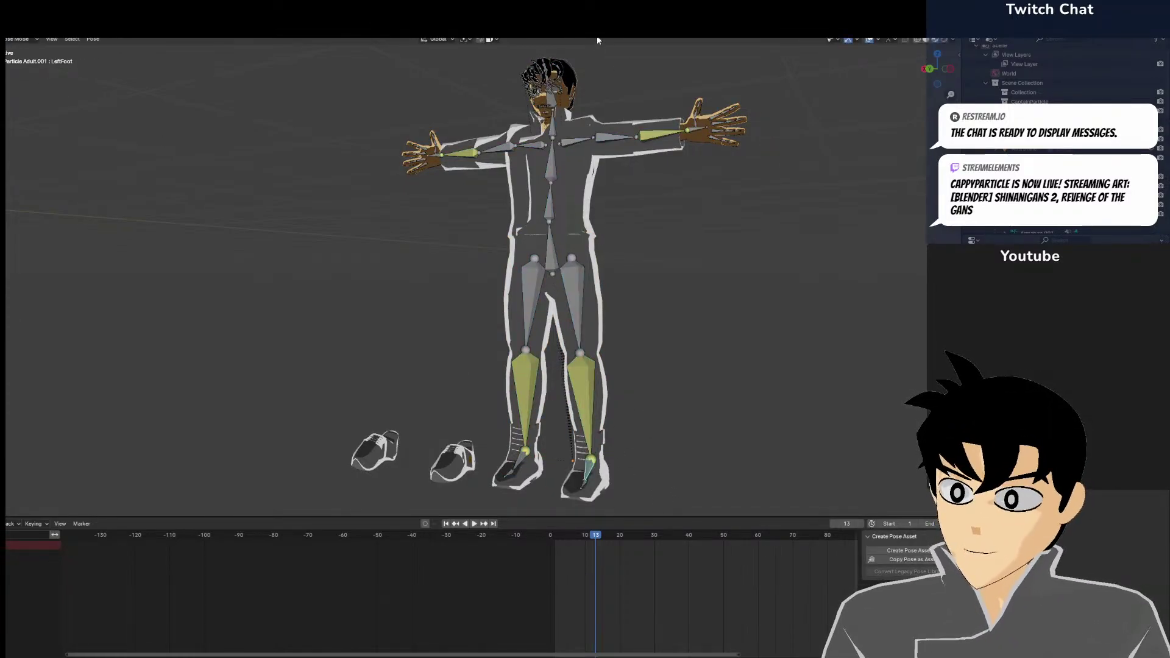
{"action": "key", "text": "ctrl+Tab"}
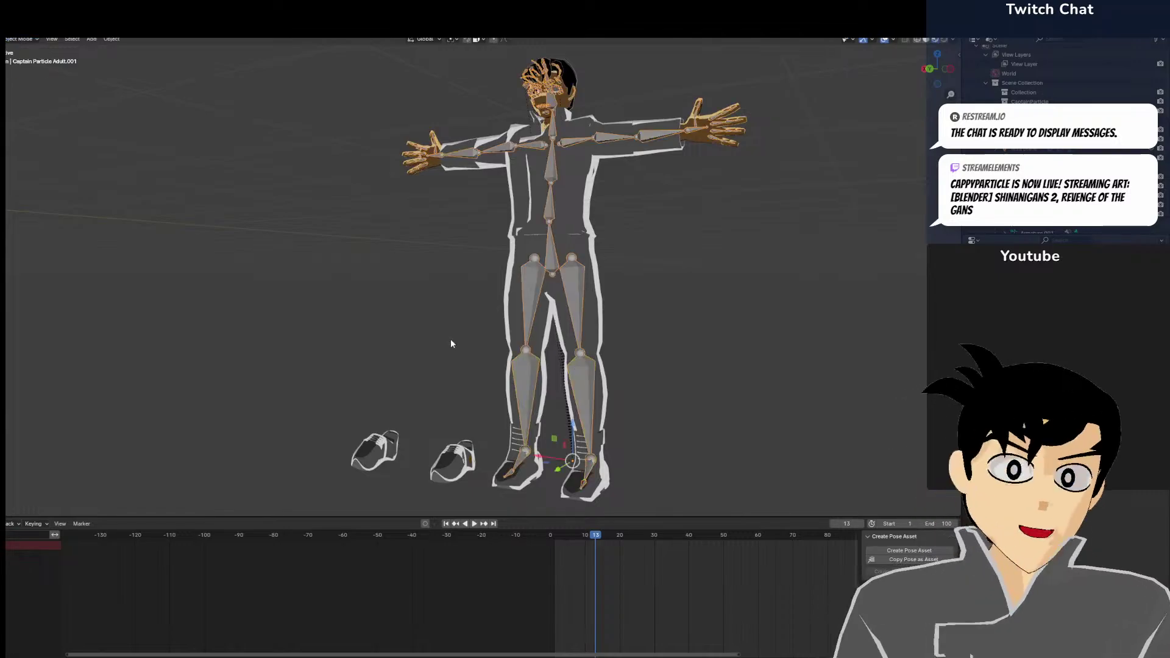
Hide the duplicate character's boots so only the bare feet are left on the legs
{"action": "middle_click_drag", "start_coordinate": [451, 339], "coordinate": [574, 385]}
{"action": "middle_click_drag", "start_coordinate": [705, 457], "coordinate": [600, 358], "text": "shift"}
{"action": "scroll", "coordinate": [557, 356], "scroll_direction": "up", "scroll_amount": 4}
{"action": "left_click", "coordinate": [557, 356]}
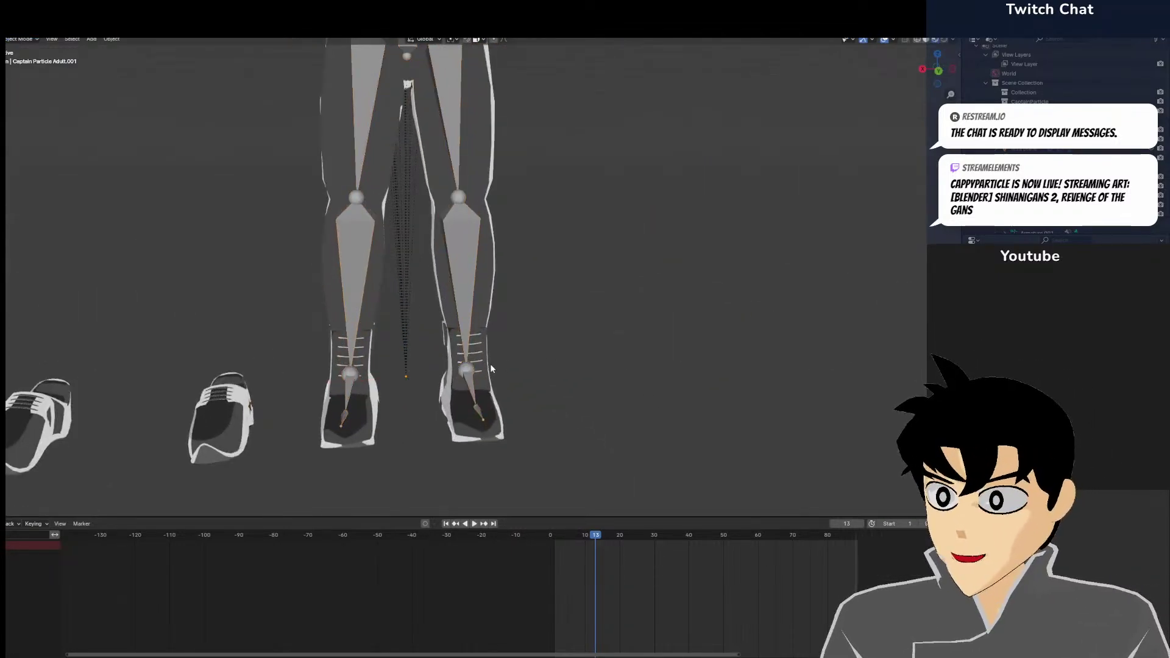
{"action": "left_click", "coordinate": [487, 364]}
{"action": "key", "text": "h"}
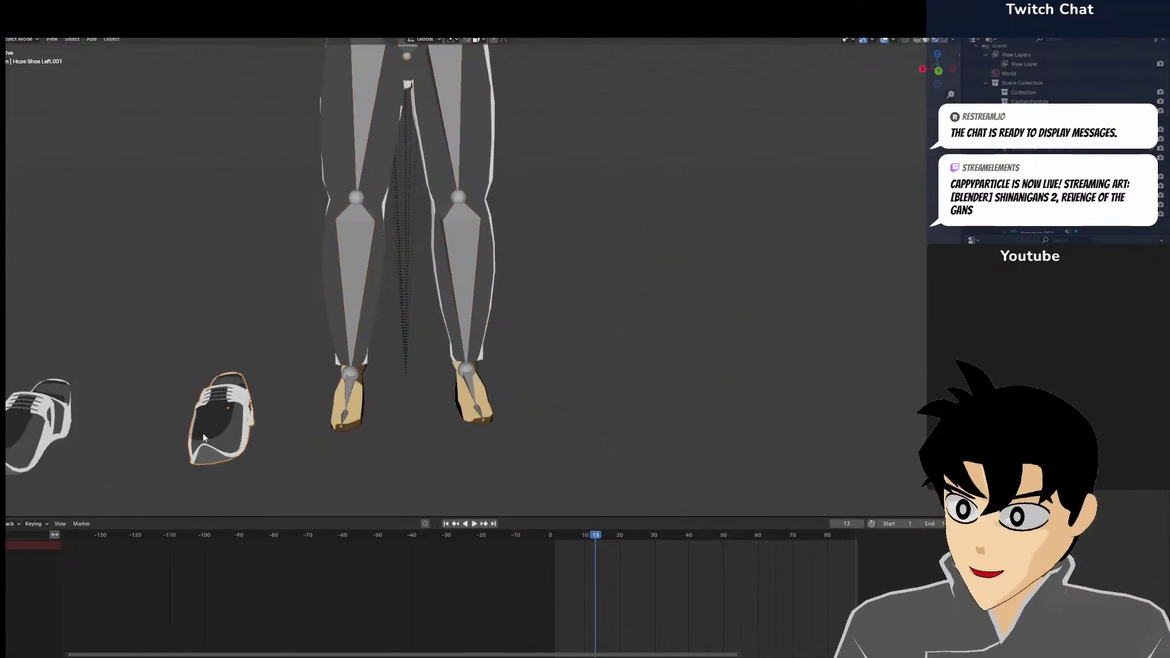
Move the duplicate's two loose sneakers together along X until the left sneaker sits on the left foot
{"action": "left_click", "coordinate": [228, 426]}
{"action": "left_click", "coordinate": [52, 400], "text": "shift"}
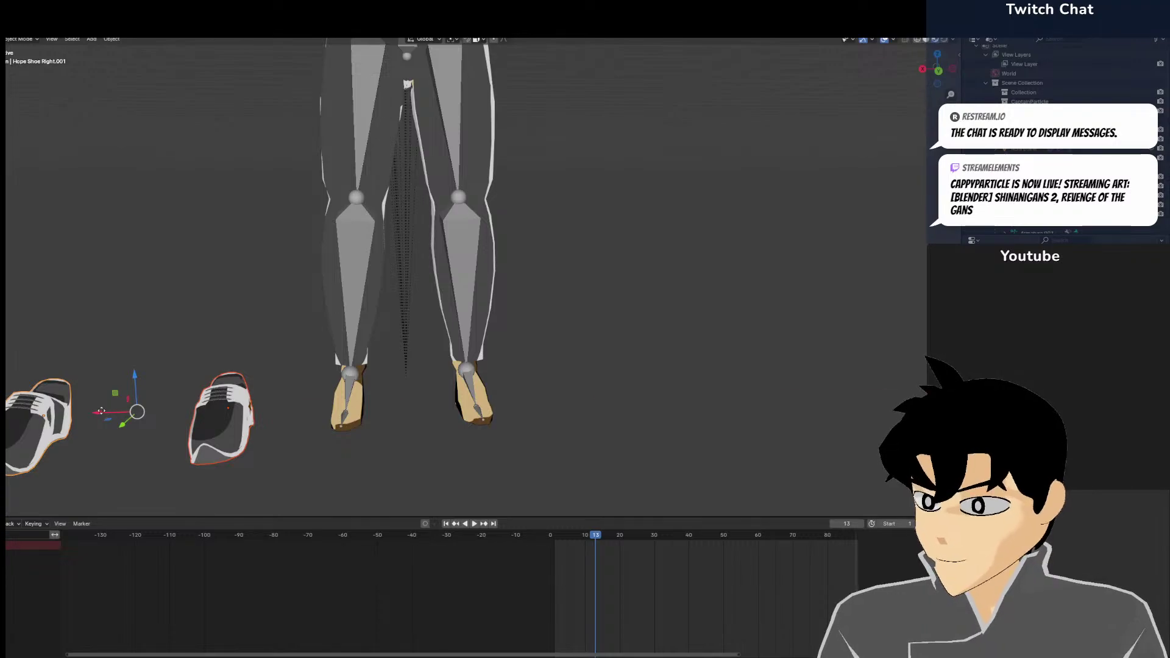
{"action": "key", "text": "g"}
{"action": "key", "text": "x"}
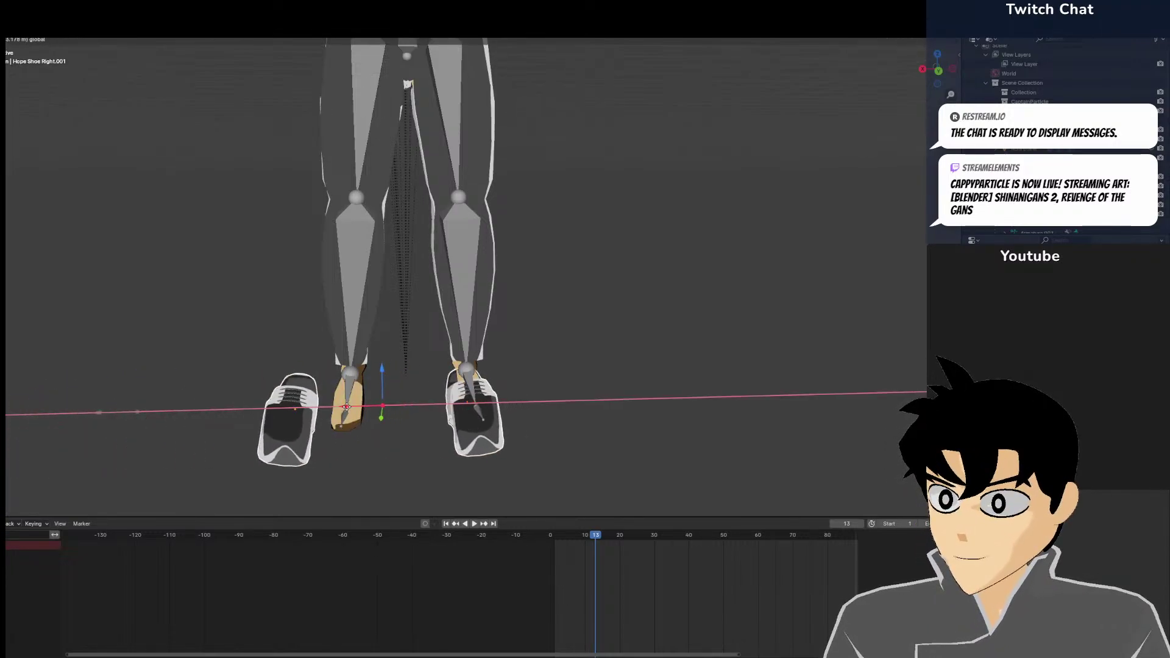
{"action": "left_click", "coordinate": [281, 400]}
Move the duplicate's right sneaker about 0.63 m in negative X onto the right foot
{"action": "left_click", "coordinate": [274, 417]}
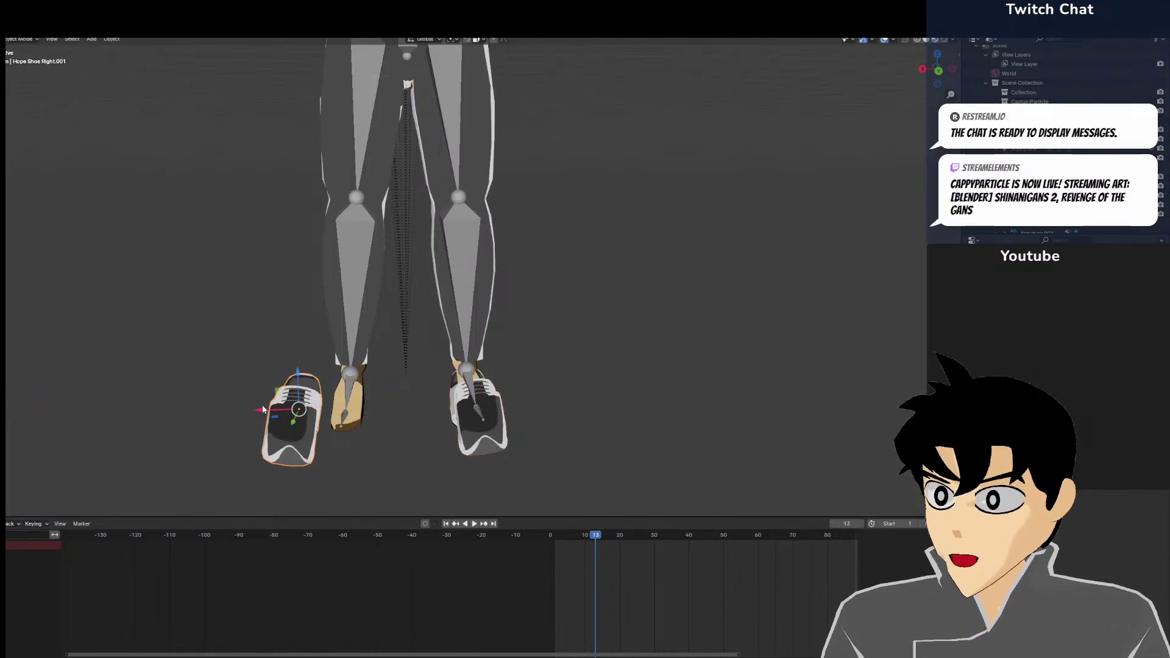
{"action": "key", "text": "g"}
{"action": "key", "text": "x"}
{"action": "left_click", "coordinate": [413, 430]}
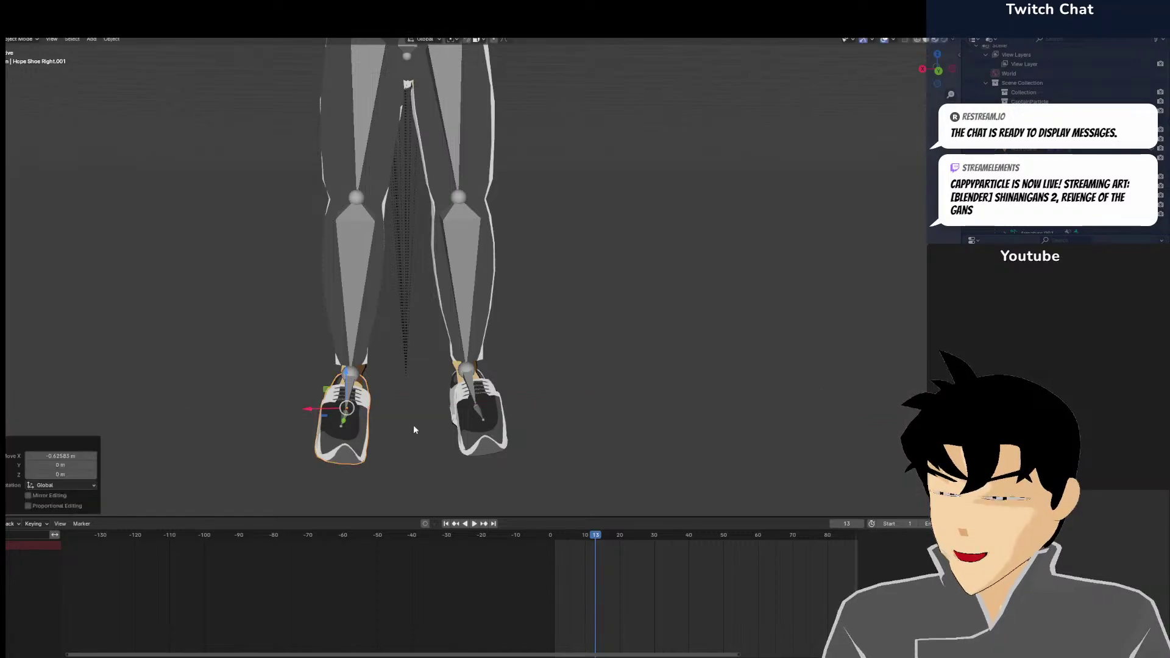
Hide the duplicate's right sneaker, select its left sneaker and look at it from the front
{"action": "scroll", "coordinate": [417, 442], "scroll_direction": "up", "scroll_amount": 4}
{"action": "middle_click_drag", "start_coordinate": [422, 454], "coordinate": [359, 362], "text": "shift"}
{"action": "left_click", "coordinate": [282, 412]}
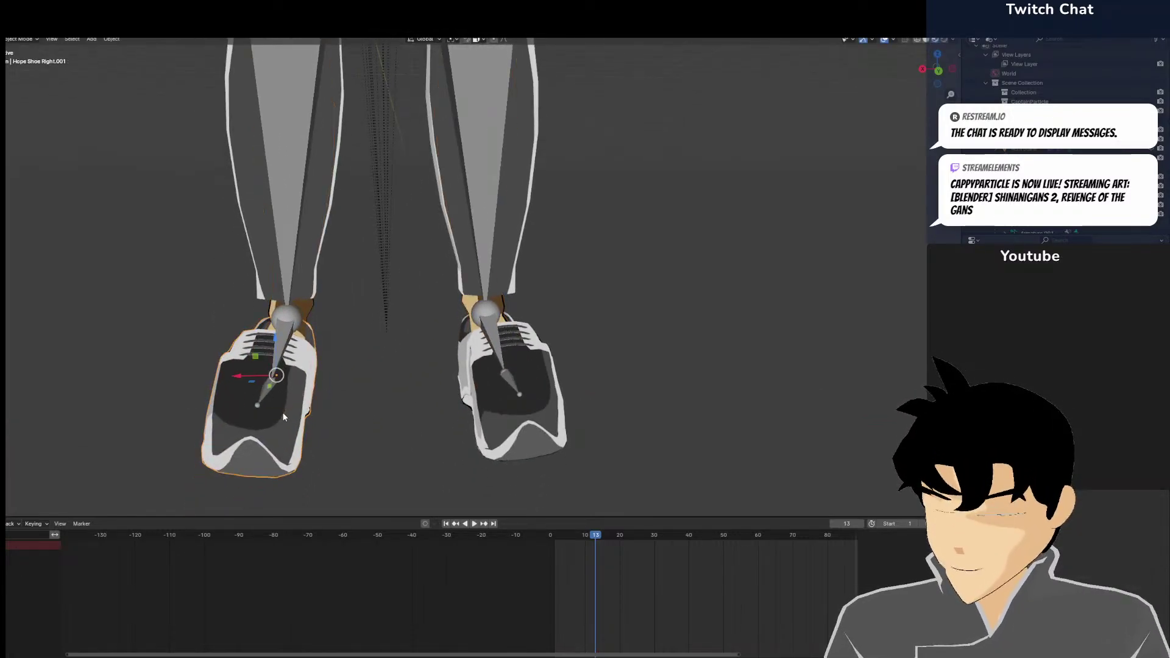
{"action": "key", "text": "h"}
{"action": "middle_click_drag", "start_coordinate": [283, 412], "coordinate": [574, 452]}
{"action": "scroll", "coordinate": [279, 385], "scroll_direction": "up", "scroll_amount": 4}
{"action": "scroll", "coordinate": [279, 385], "scroll_direction": "down", "scroll_amount": 3}
{"action": "scroll", "coordinate": [574, 451], "scroll_direction": "up", "scroll_amount": 3}
{"action": "left_click", "coordinate": [586, 434]}
{"action": "key", "text": "KP_1"}
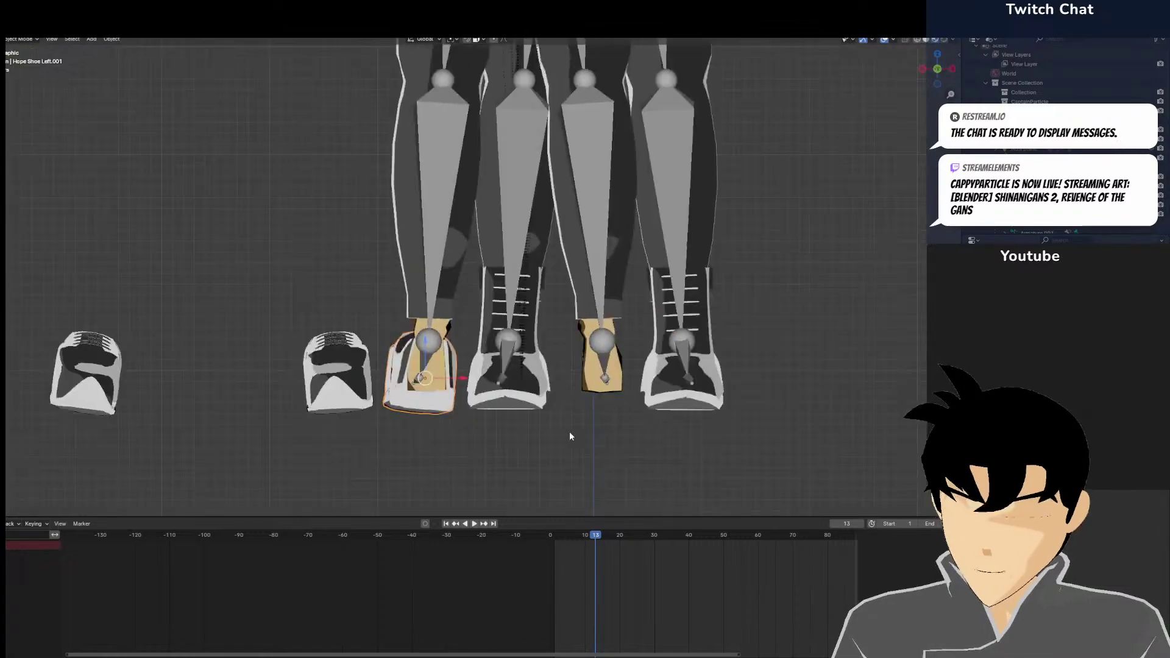
Select the two loose sneakers beside the original character and hide them
{"action": "scroll", "coordinate": [580, 355], "scroll_direction": "down", "scroll_amount": 4}
{"action": "middle_click_drag", "start_coordinate": [579, 355], "coordinate": [575, 381]}
{"action": "scroll", "coordinate": [530, 377], "scroll_direction": "up", "scroll_amount": 3}
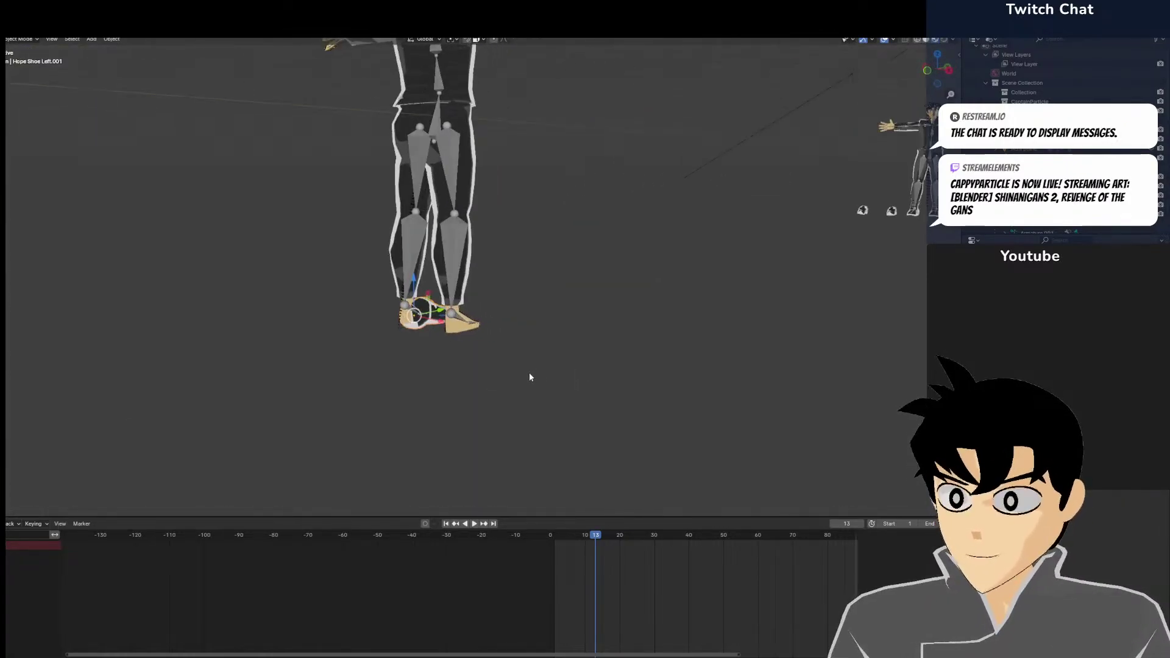
{"action": "left_click", "coordinate": [529, 378]}
{"action": "left_click_drag", "start_coordinate": [826, 181], "coordinate": [894, 244]}
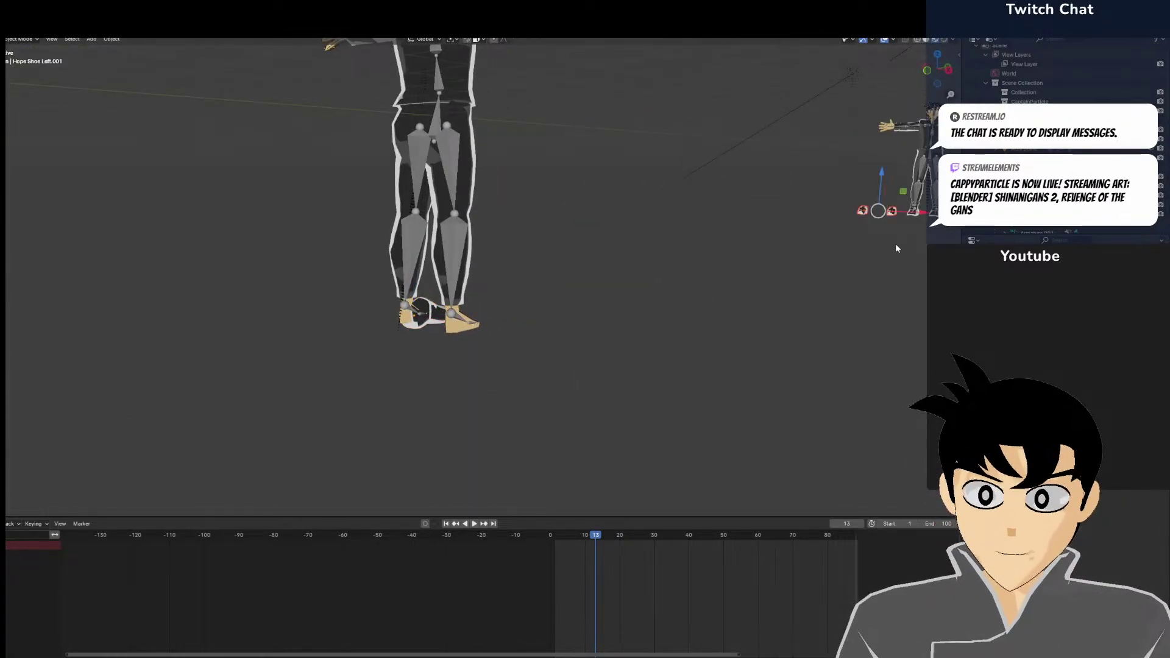
{"action": "left_click", "coordinate": [896, 248]}
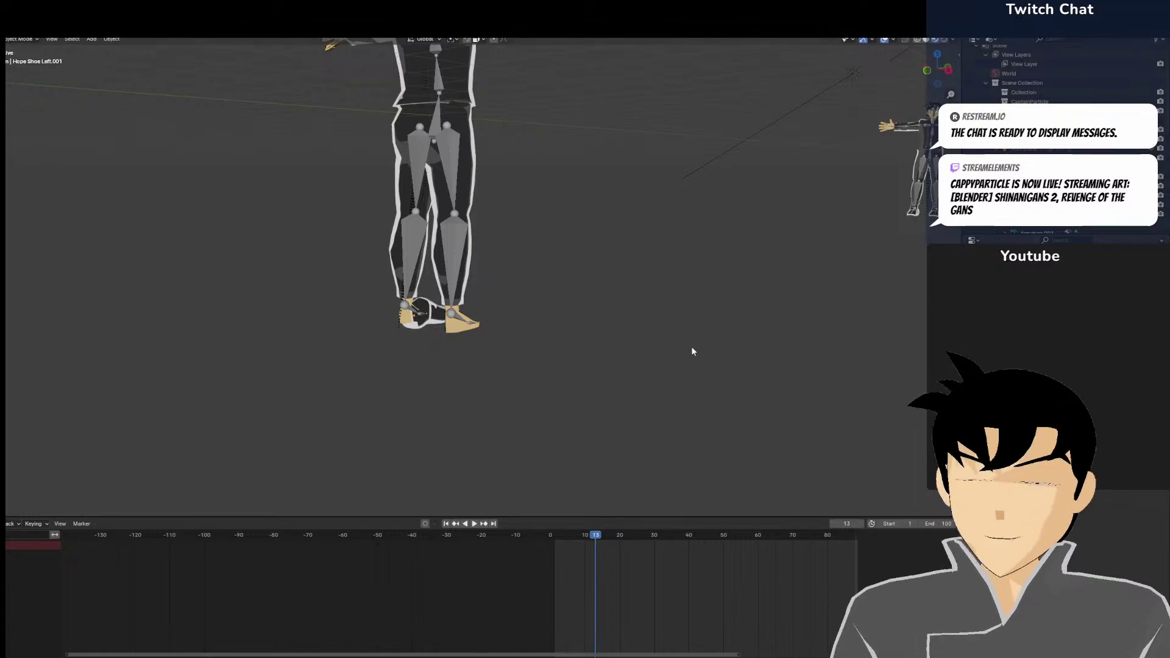
Shift the duplicate's left sneaker about 0.29 m in negative Y and raise it about 0.04 m in Z to fit the foot
{"action": "scroll", "coordinate": [565, 349], "scroll_direction": "down", "scroll_amount": 3}
{"action": "mouse_move", "coordinate": [565, 349]}
{"action": "middle_mouse_down"}
{"action": "mouse_move", "coordinate": [353, 349]}
{"action": "mouse_move", "coordinate": [489, 352]}
{"action": "mouse_move", "coordinate": [444, 339]}
{"action": "mouse_move", "coordinate": [390, 341]}
{"action": "mouse_move", "coordinate": [548, 360]}
{"action": "middle_mouse_up"}
{"action": "scroll", "coordinate": [524, 352], "scroll_direction": "up", "scroll_amount": 4}
{"action": "left_click", "coordinate": [580, 360]}
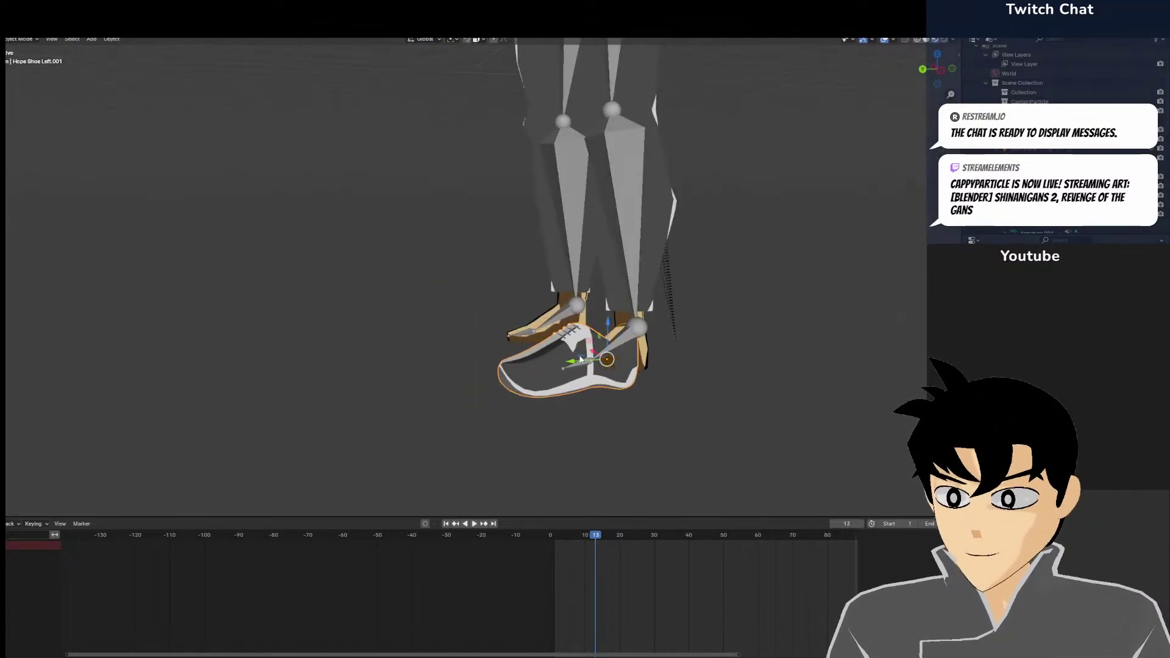
{"action": "left_click_drag", "start_coordinate": [579, 361], "coordinate": [603, 361]}
{"action": "middle_click_drag", "start_coordinate": [576, 365], "coordinate": [588, 360]}
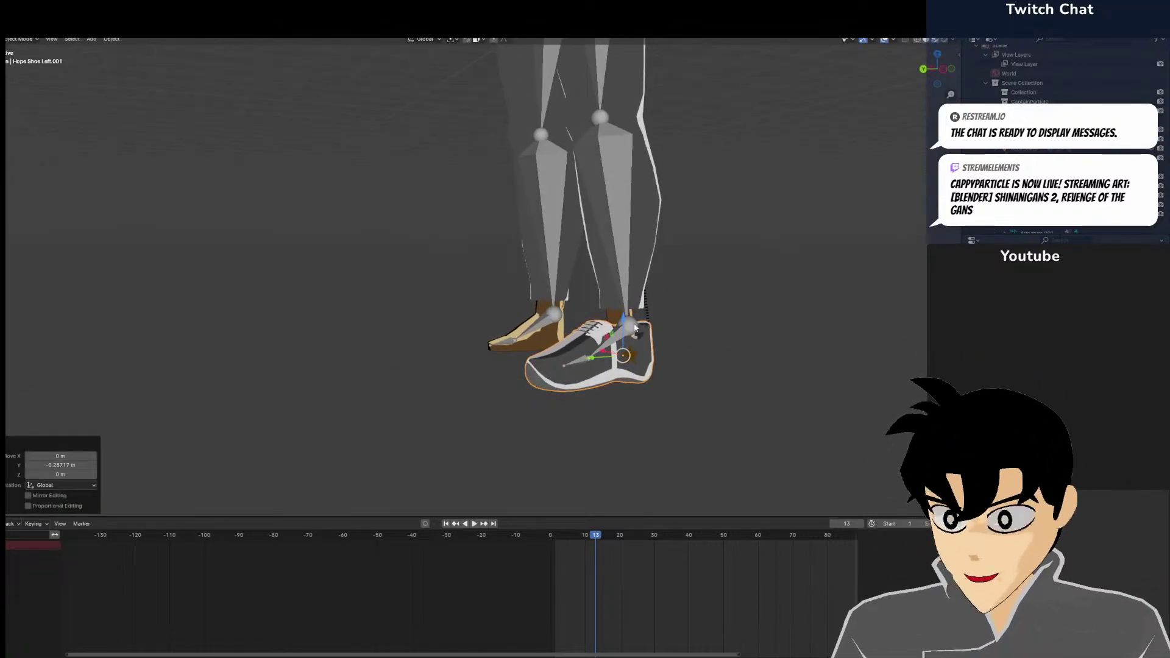
{"action": "left_click_drag", "start_coordinate": [619, 346], "coordinate": [619, 343]}
{"action": "middle_click_drag", "start_coordinate": [619, 343], "coordinate": [495, 363]}
{"action": "scroll", "coordinate": [495, 363], "scroll_direction": "up", "scroll_amount": 3}
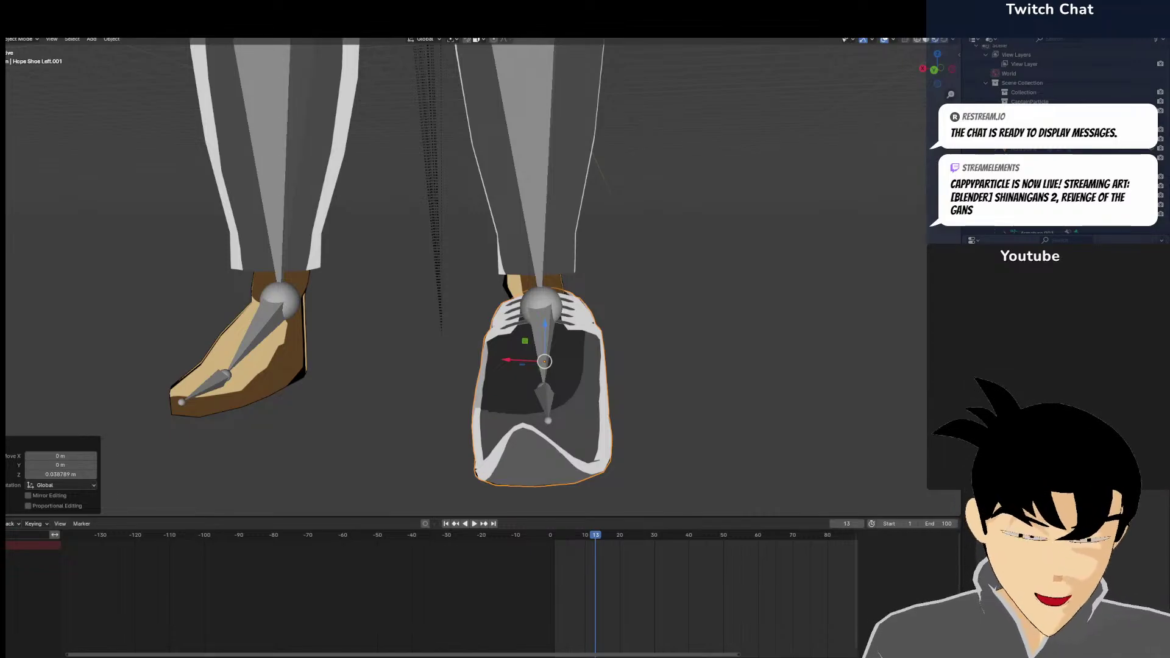
Undo the last mirroring changes made to the duplicate's left sneaker
{"action": "key", "text": "ctrl+z"}
{"action": "middle_click_drag", "start_coordinate": [716, 337], "coordinate": [668, 344]}
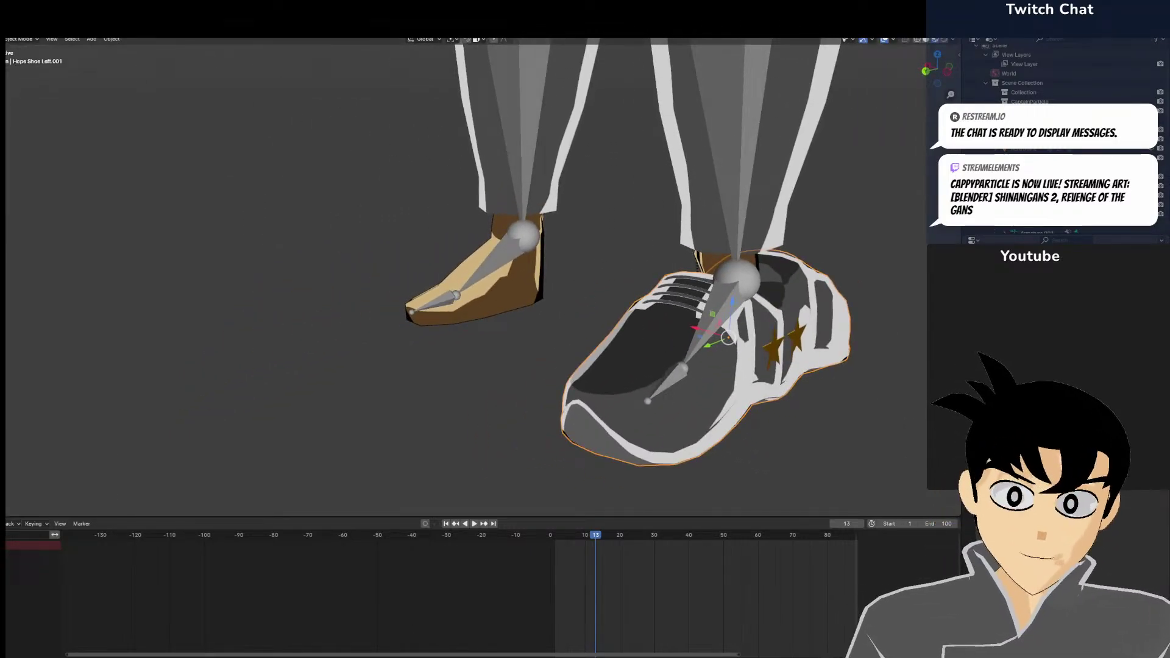
{"action": "key", "text": "ctrl+z"}
{"action": "key", "text": "ctrl+z"}
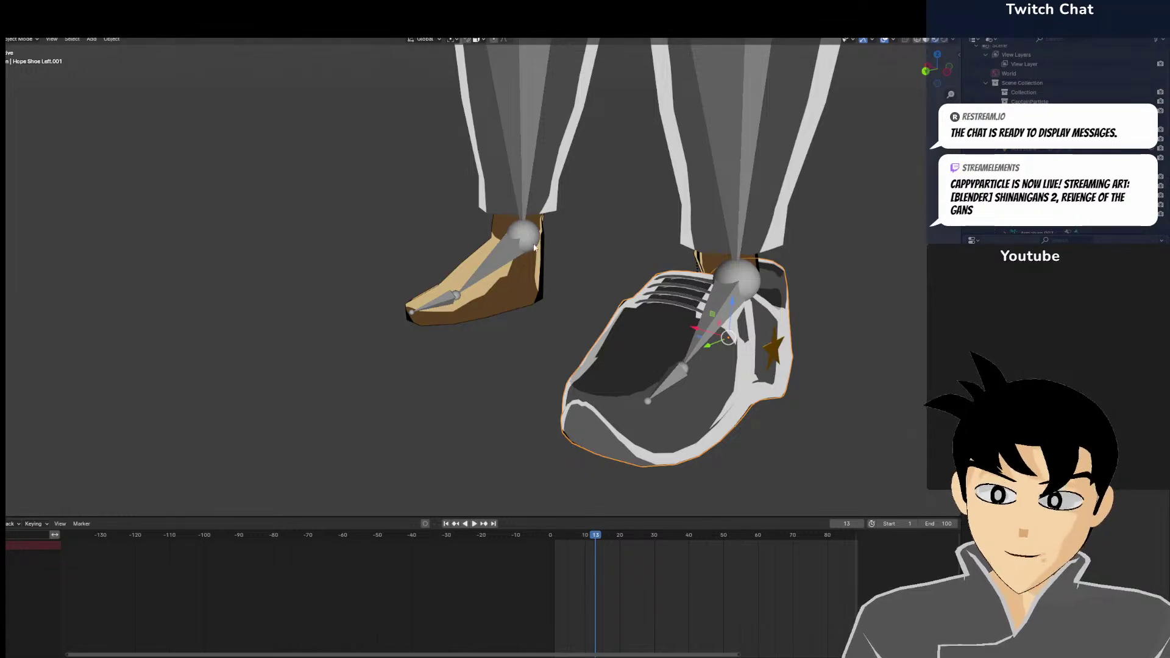
Select the whole duplicated character with its sneaker and move it about 9.8 m in the negative X direction
{"action": "mouse_move", "coordinate": [667, 345]}
{"action": "middle_mouse_down"}
{"action": "mouse_move", "coordinate": [622, 236]}
{"action": "mouse_move", "coordinate": [530, 248]}
{"action": "mouse_move", "coordinate": [484, 235]}
{"action": "mouse_move", "coordinate": [554, 244]}
{"action": "mouse_move", "coordinate": [454, 262]}
{"action": "middle_mouse_up"}
{"action": "key", "text": "KP_1"}
{"action": "scroll", "coordinate": [528, 244], "scroll_direction": "down", "scroll_amount": 6}
{"action": "scroll", "coordinate": [539, 237], "scroll_direction": "down", "scroll_amount": 5}
{"action": "left_click_drag", "start_coordinate": [321, 72], "coordinate": [603, 415]}
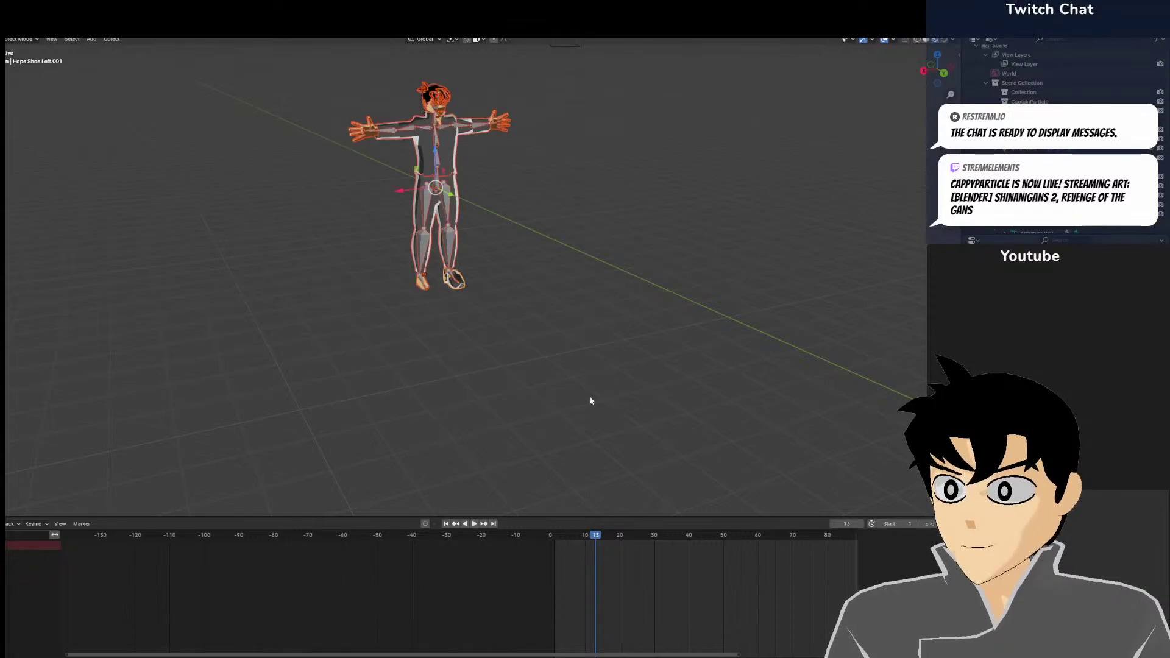
{"action": "key", "text": "KP_1"}
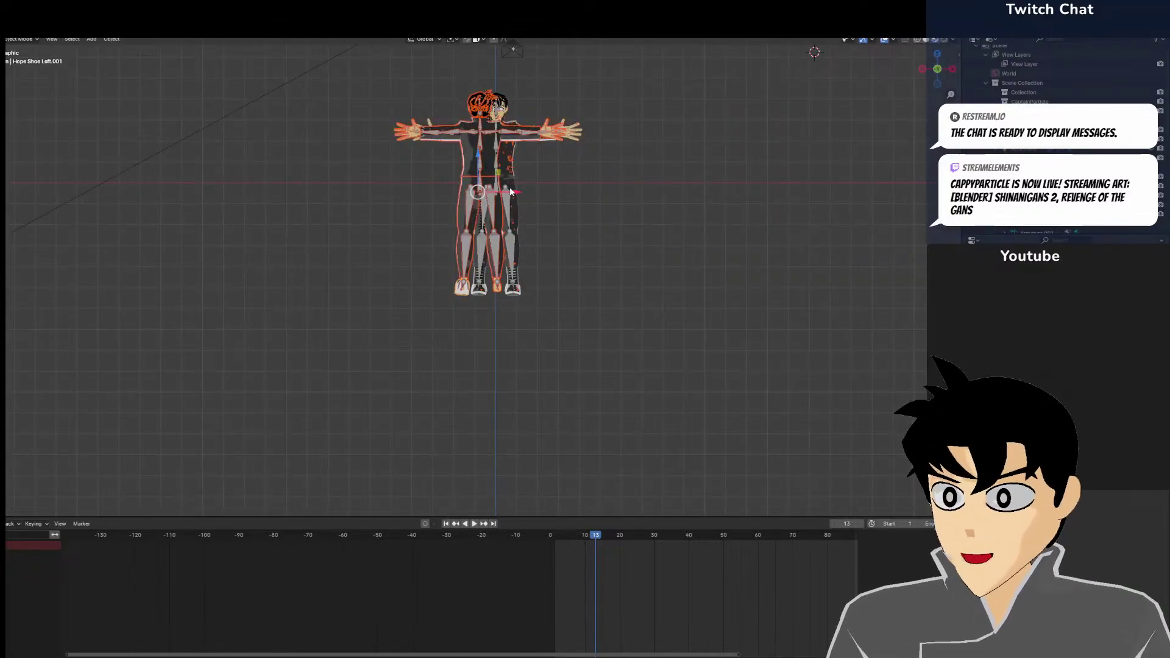
{"action": "key", "text": "g"}
{"action": "key", "text": "x"}
{"action": "left_click", "coordinate": [314, 181]}
{"action": "middle_click_drag", "start_coordinate": [314, 182], "coordinate": [501, 225], "text": "shift"}
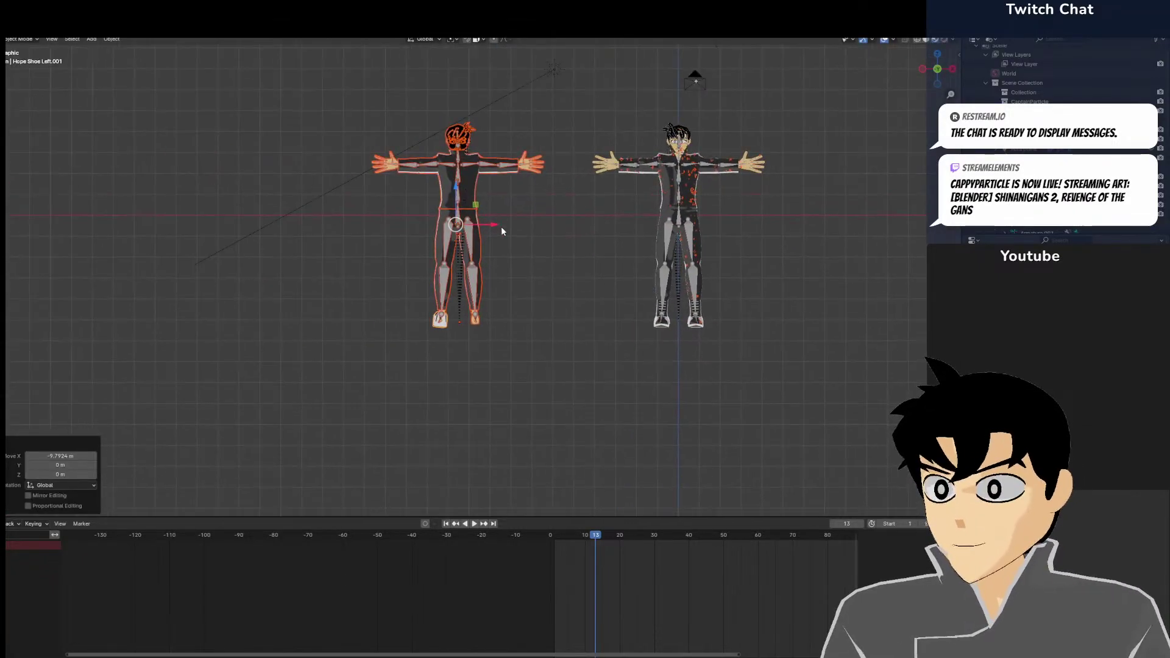
Move the left sneaker object about 0.97 m along X so its origin lies between the duplicate's feet
{"action": "scroll", "coordinate": [501, 227], "scroll_direction": "up", "scroll_amount": 8}
{"action": "middle_click_drag", "start_coordinate": [493, 294], "coordinate": [542, 166], "text": "shift"}
{"action": "scroll", "coordinate": [542, 166], "scroll_direction": "up", "scroll_amount": 5}
{"action": "middle_click_drag", "start_coordinate": [454, 442], "coordinate": [470, 282], "text": "shift"}
{"action": "left_click", "coordinate": [416, 316]}
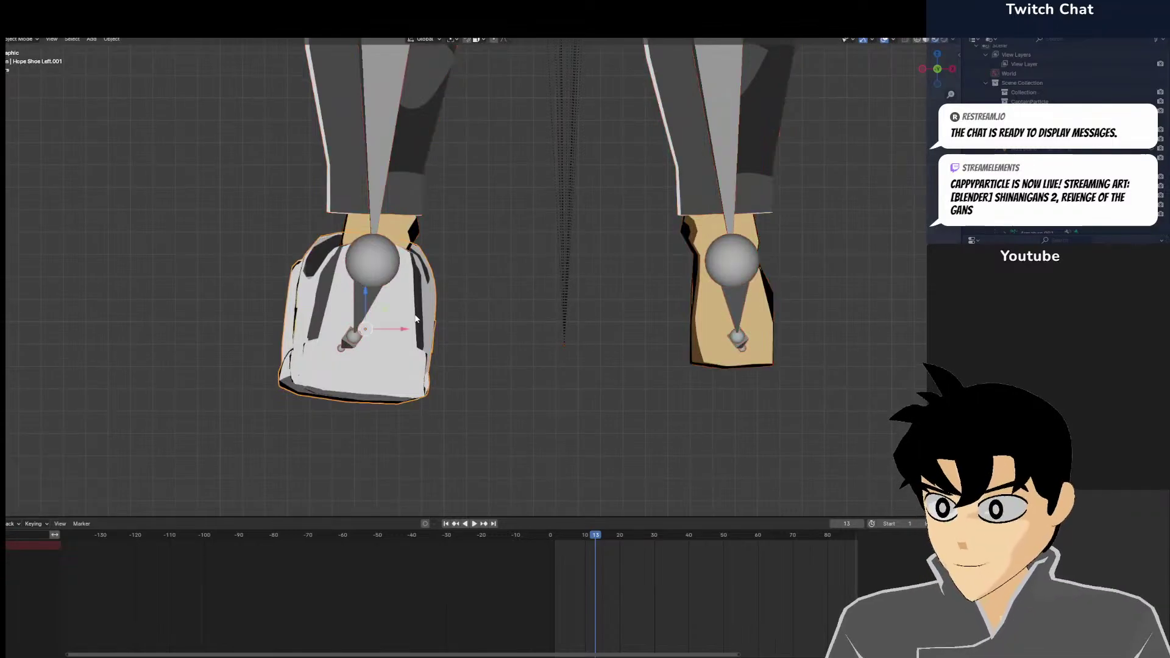
{"action": "key", "text": "g"}
{"action": "key", "text": "x"}
{"action": "left_click", "coordinate": [541, 324]}
{"action": "key", "text": "g"}
{"action": "key", "text": "x"}
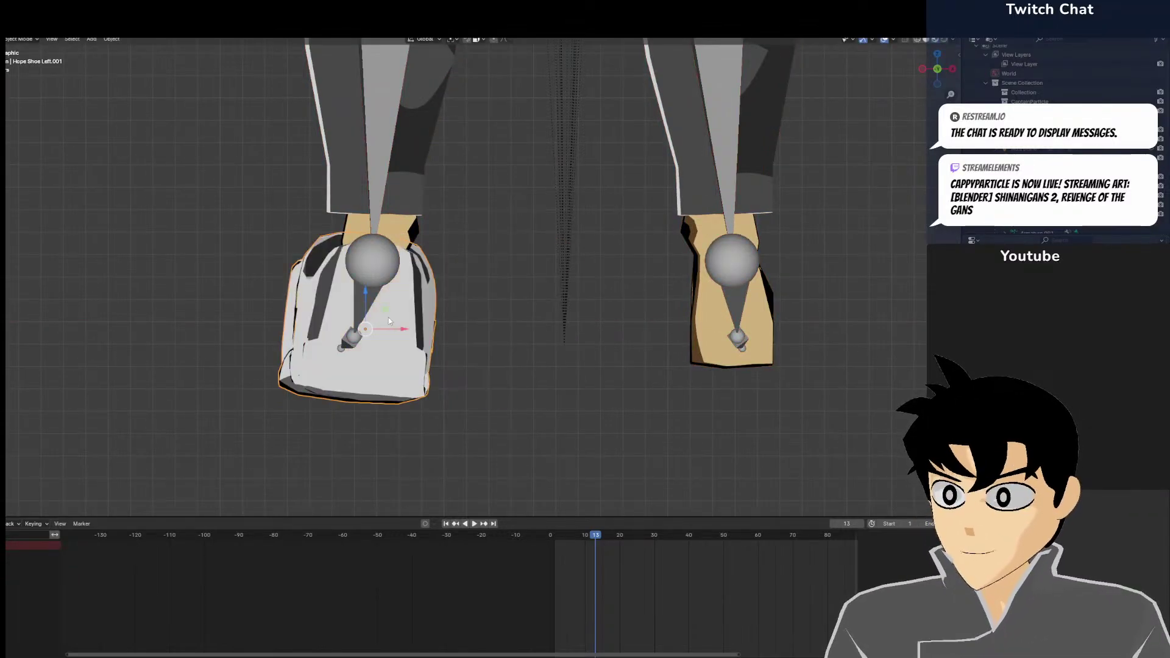
{"action": "left_click", "coordinate": [625, 328]}
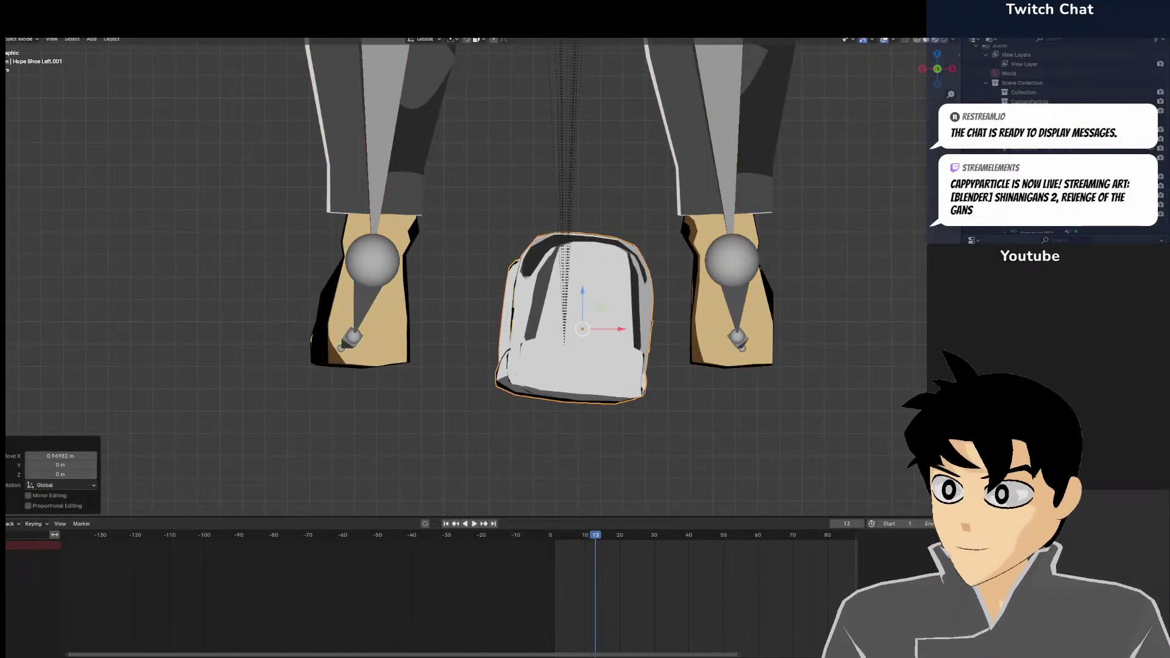
In Edit Mode, move the sneaker's entire mesh about 0.91 m in negative X back over the foot and return to Object Mode
{"action": "left_click", "coordinate": [21, 41]}
{"action": "left_click", "coordinate": [25, 61]}
{"action": "key", "text": "a"}
{"action": "key", "text": "g"}
{"action": "key", "text": "x"}
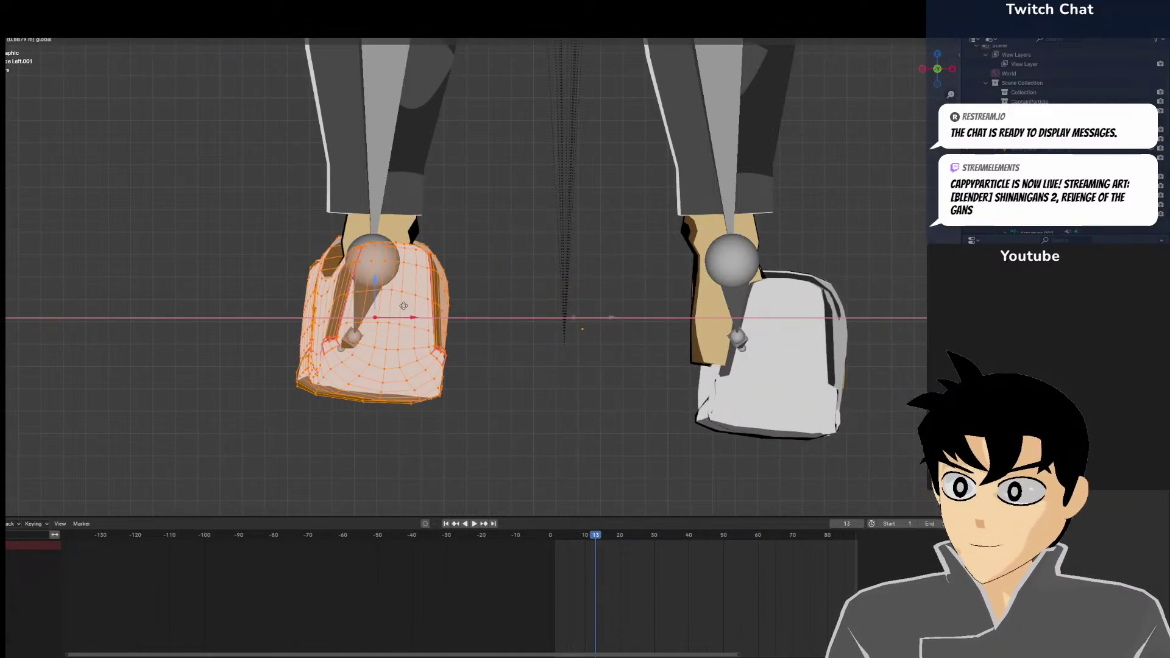
{"action": "left_click", "coordinate": [396, 305]}
{"action": "left_click", "coordinate": [18, 40]}
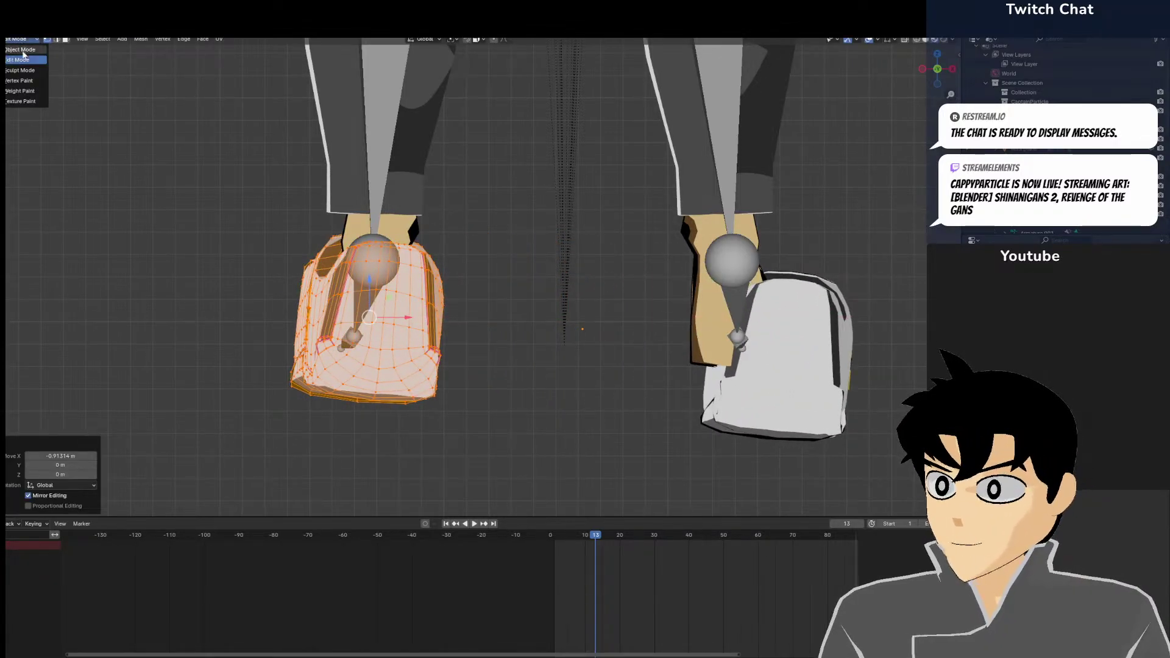
{"action": "left_click", "coordinate": [24, 53]}
Clear the sneaker object's rotation and rotate it 90° around Z so the pair lines up with the feet
{"action": "key", "text": "alt+r"}
{"action": "middle_click_drag", "start_coordinate": [466, 237], "coordinate": [638, 316]}
{"action": "scroll", "coordinate": [638, 316], "scroll_direction": "down", "scroll_amount": 4}
{"action": "key", "text": "KP_7"}
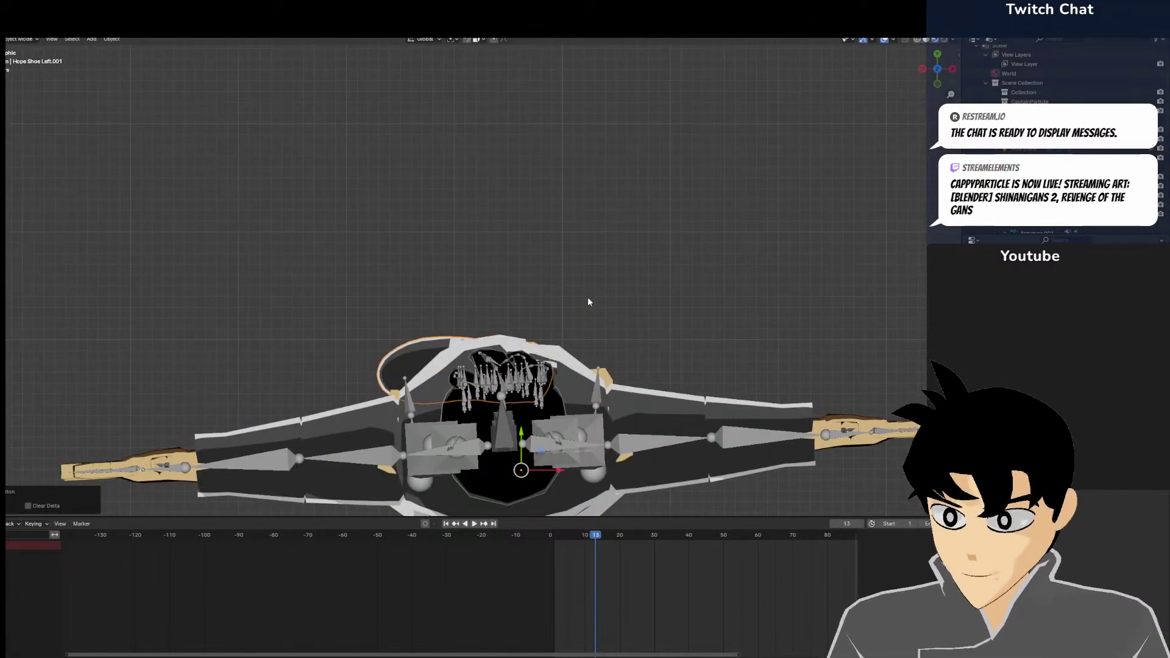
{"action": "type", "text": "r90"}
{"action": "key", "text": "Return"}
{"action": "key", "text": "KP_1"}
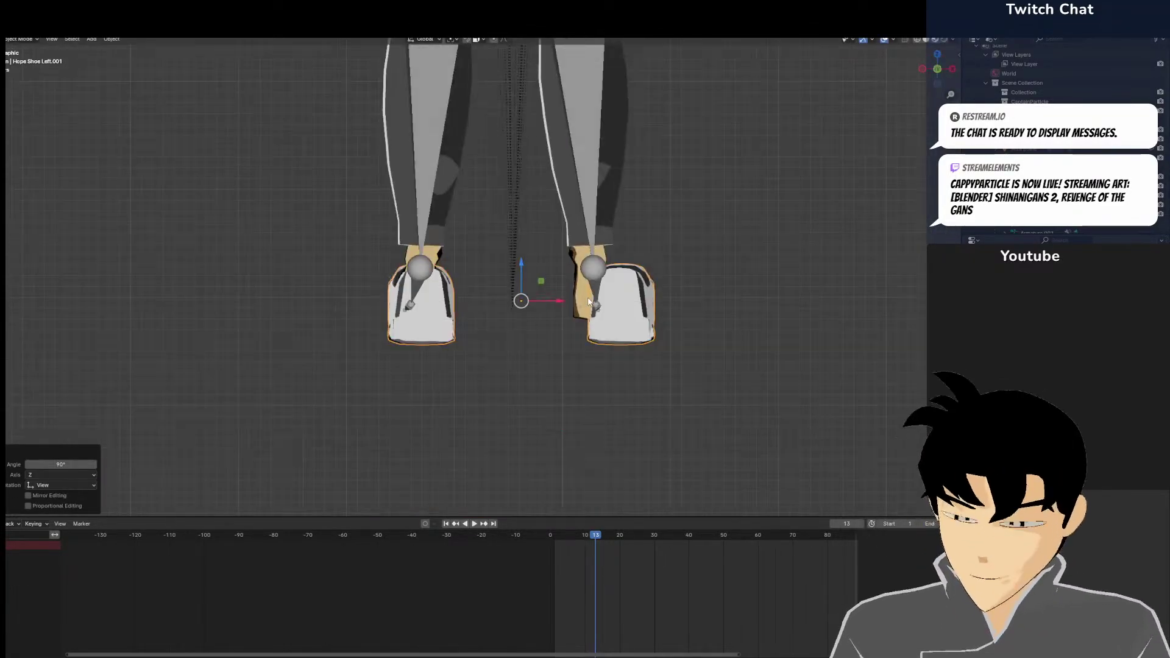
Move the sneaker pair about 0.3 m in negative X to centre it under the duplicate's legs
{"action": "middle_click_drag", "start_coordinate": [620, 301], "coordinate": [423, 338]}
{"action": "key", "text": "g"}
{"action": "key", "text": "x"}
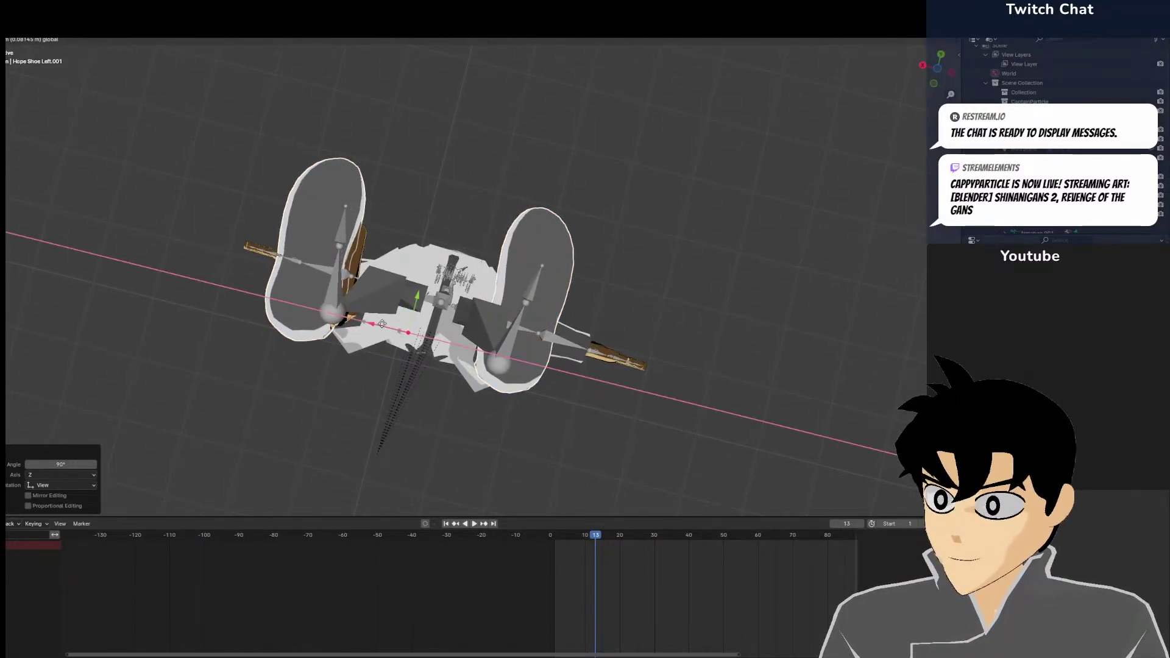
{"action": "left_click", "coordinate": [394, 323]}
Shift the sneaker mesh slightly along X in Edit Mode to bring the pair closer together, and return to Object Mode
{"action": "left_click", "coordinate": [14, 40]}
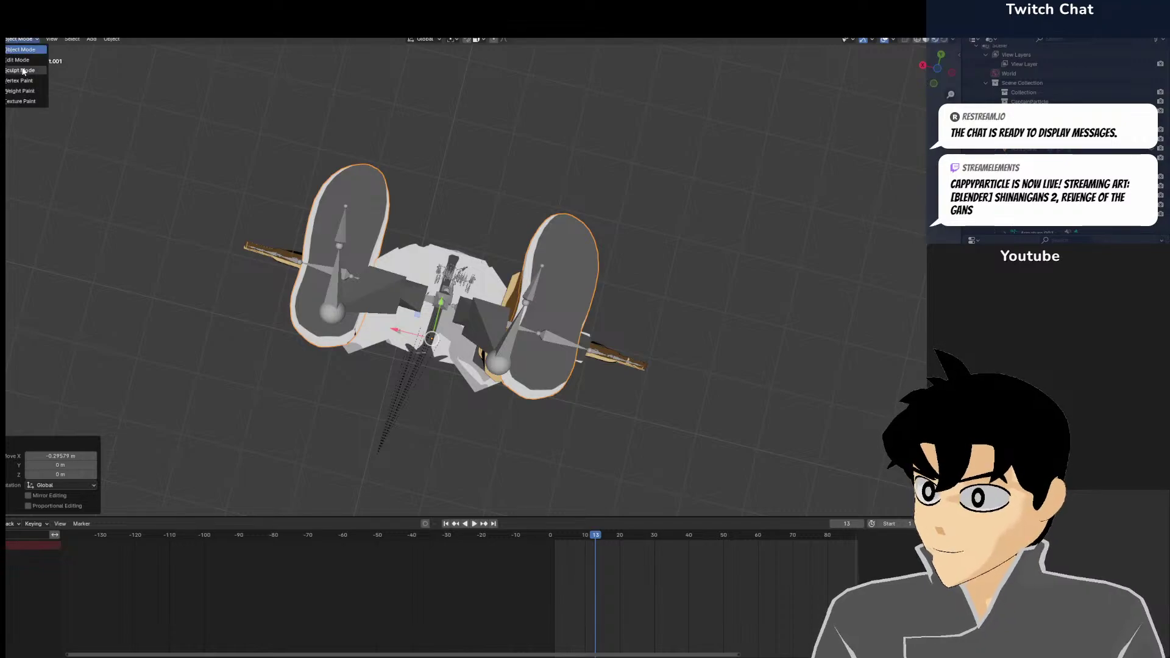
{"action": "left_click", "coordinate": [23, 60]}
{"action": "key", "text": "g"}
{"action": "key", "text": "x"}
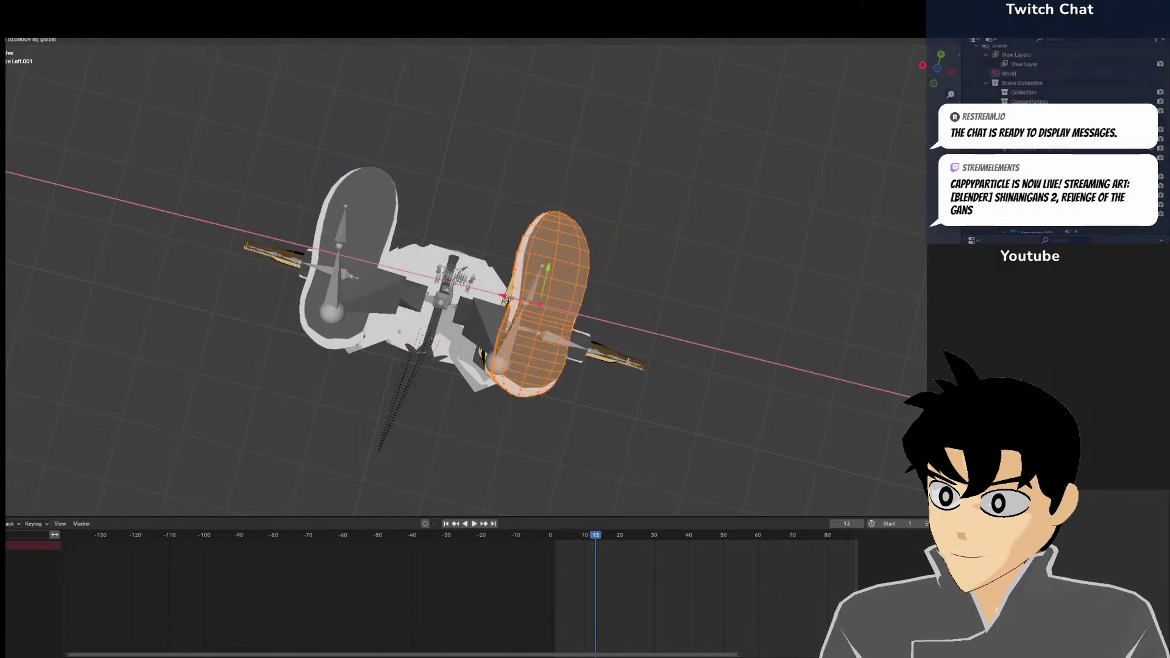
{"action": "left_click", "coordinate": [509, 299]}
{"action": "left_click", "coordinate": [13, 40]}
{"action": "left_click", "coordinate": [23, 50]}
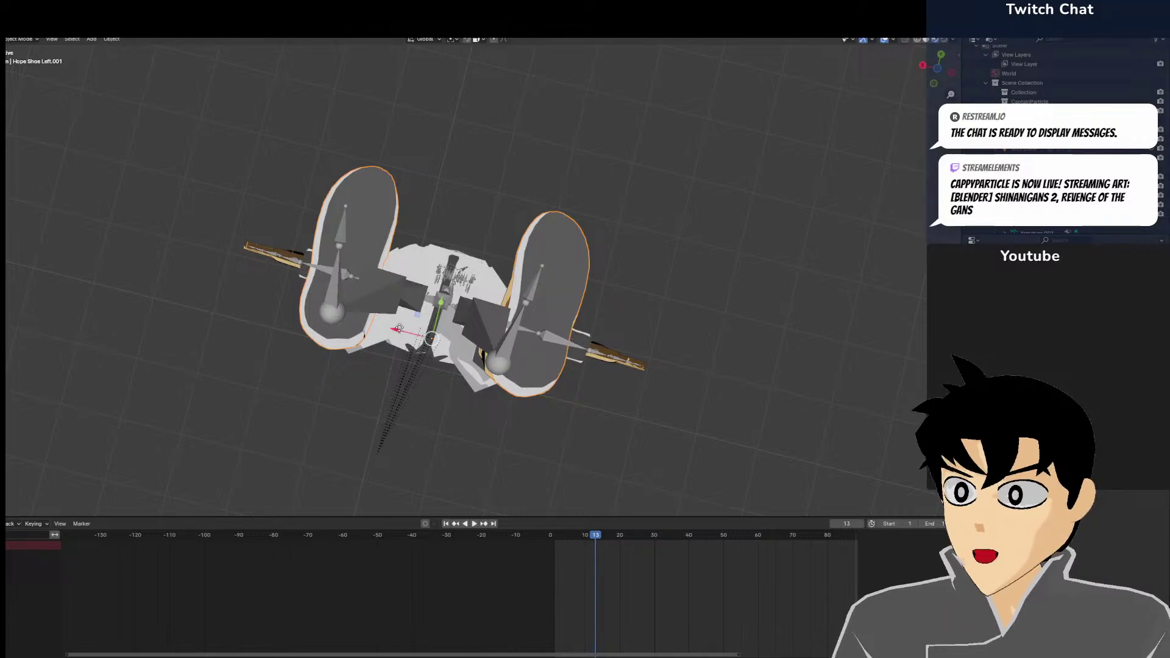
Move the sneaker pair about 0.07 m along X and raise it about 0.05 m to fit the ankles
{"action": "left_click_drag", "start_coordinate": [399, 328], "coordinate": [389, 326]}
{"action": "middle_click_drag", "start_coordinate": [389, 326], "coordinate": [451, 422]}
{"action": "scroll", "coordinate": [307, 423], "scroll_direction": "up", "scroll_amount": 5}
{"action": "middle_click_drag", "start_coordinate": [408, 342], "coordinate": [432, 323]}
{"action": "key", "text": "g"}
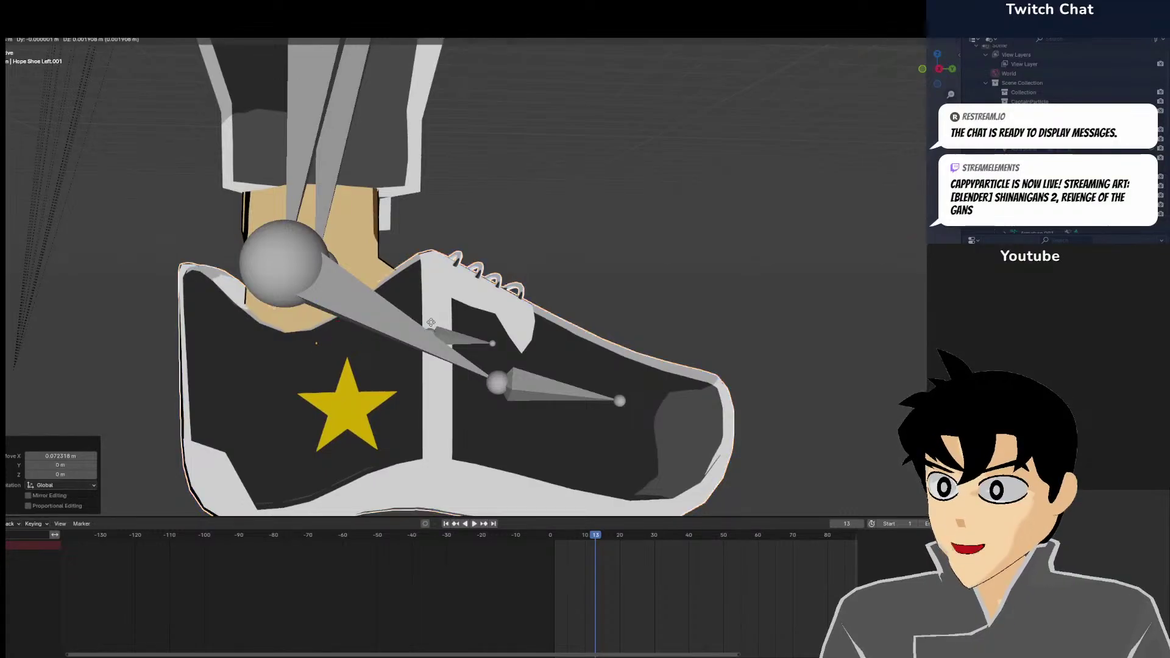
{"action": "left_click", "coordinate": [313, 332]}
{"action": "middle_click_drag", "start_coordinate": [313, 332], "coordinate": [630, 282]}
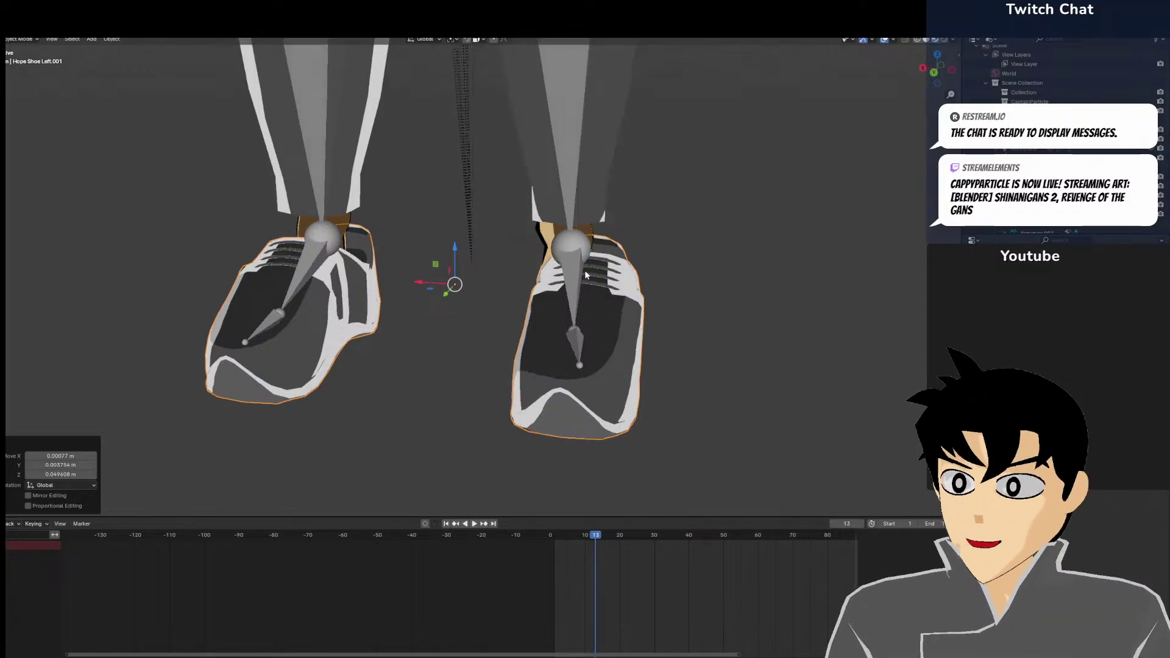
In Edit Mode, move the sneaker mesh about 0.05 m along X to narrow the gap between the two shoes
{"action": "key", "text": "KP_1"}
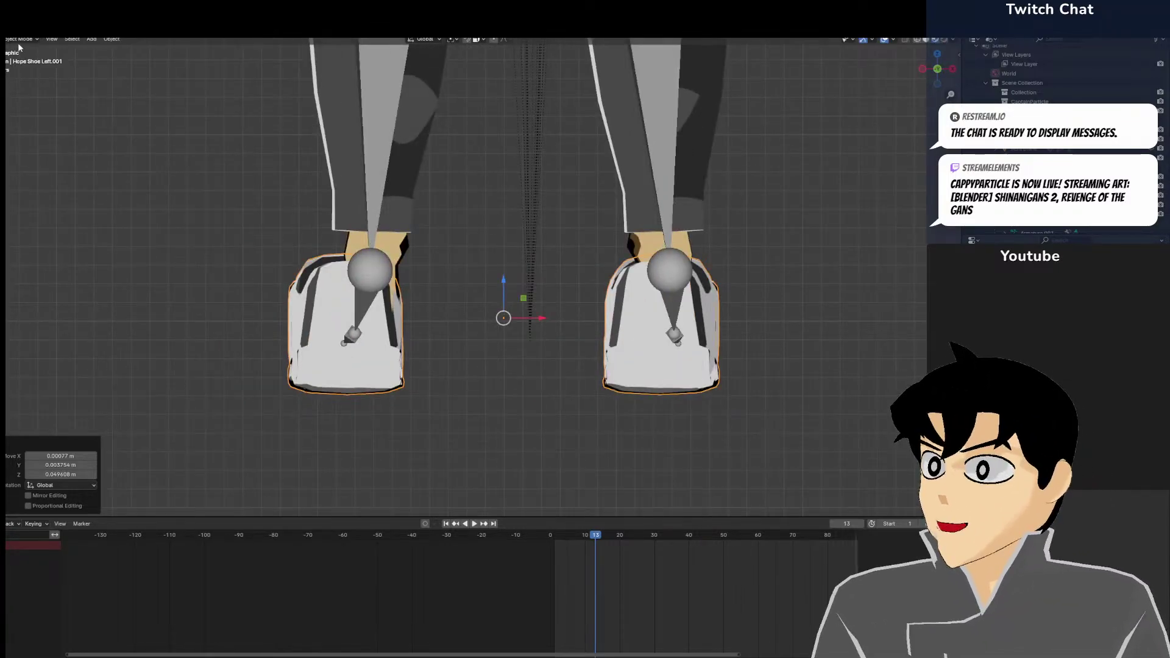
{"action": "left_click", "coordinate": [19, 39]}
{"action": "left_click", "coordinate": [19, 50]}
{"action": "left_click", "coordinate": [17, 39]}
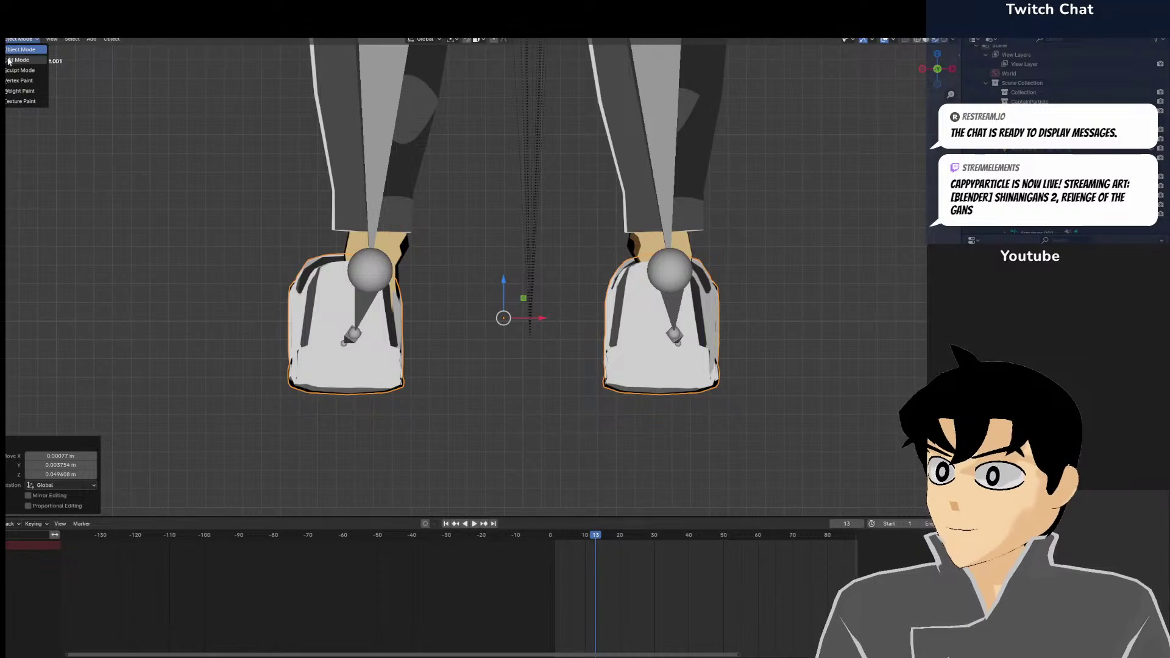
{"action": "left_click", "coordinate": [9, 61]}
{"action": "left_click_drag", "start_coordinate": [382, 326], "coordinate": [393, 325]}
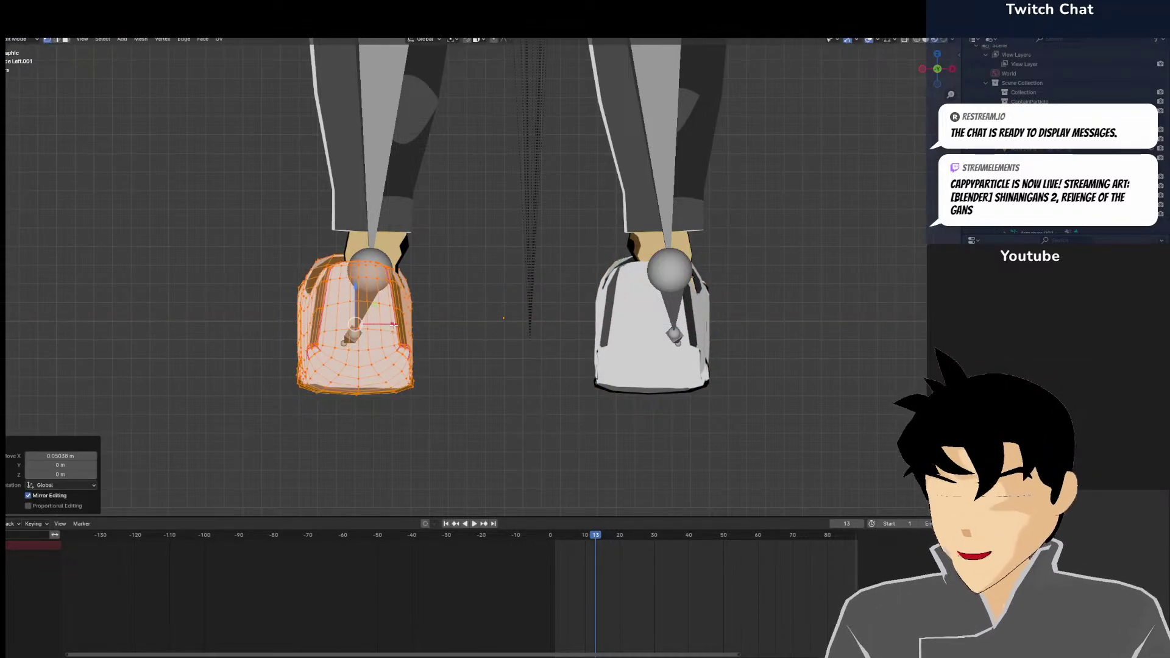
Rotate the sneaker mesh about 8.65° around the front-view axis and return to Object Mode
{"action": "key", "text": "r"}
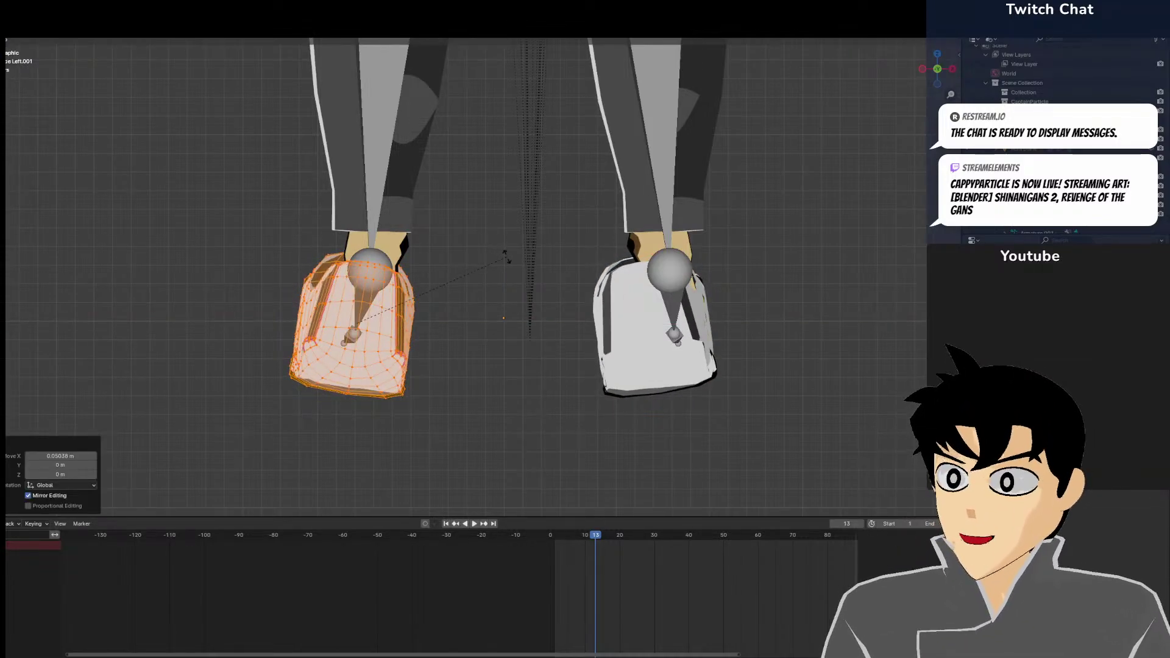
{"action": "left_click", "coordinate": [505, 255]}
{"action": "left_click", "coordinate": [24, 44]}
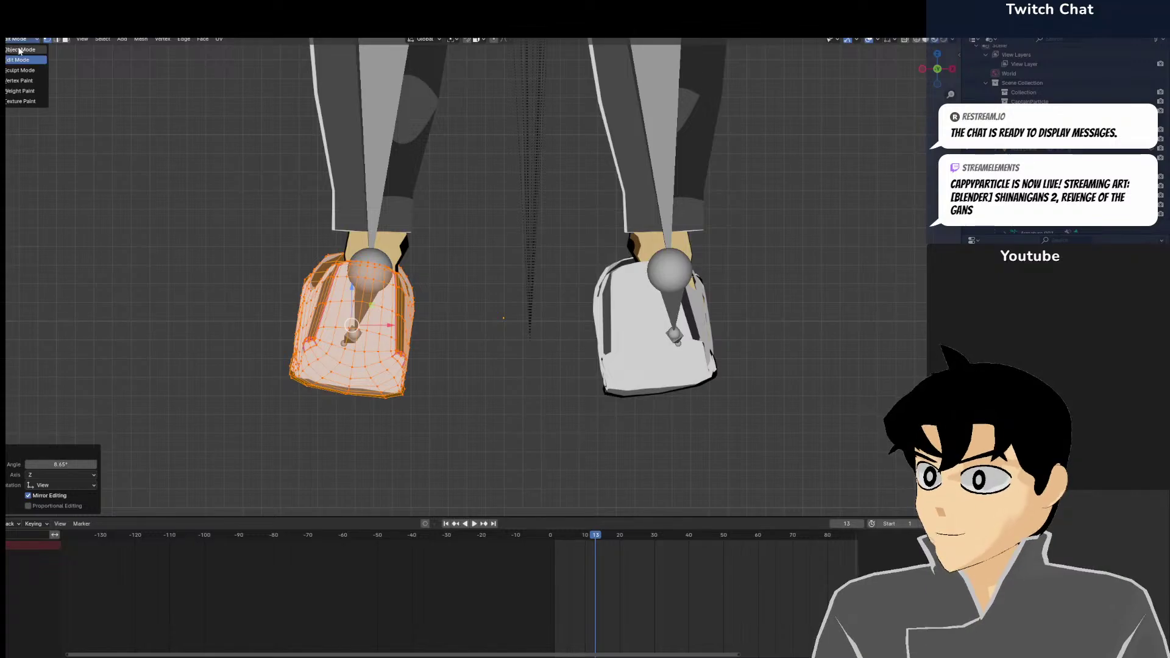
{"action": "left_click", "coordinate": [25, 55]}
{"action": "left_click_drag", "start_coordinate": [548, 318], "coordinate": [546, 321]}
{"action": "middle_click_drag", "start_coordinate": [546, 321], "coordinate": [577, 314]}
Enter Edit Mode on the duplicate's pants and select the ankle cuff geometry in wireframe from the front
{"action": "left_click", "coordinate": [595, 133]}
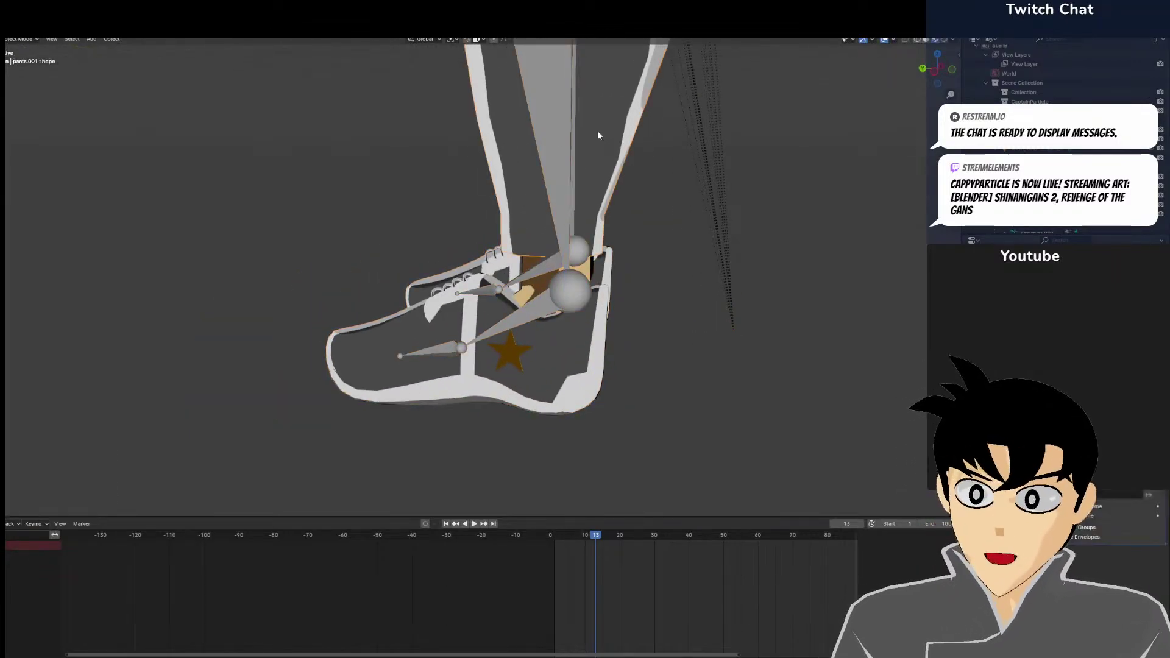
{"action": "left_click", "coordinate": [968, 390]}
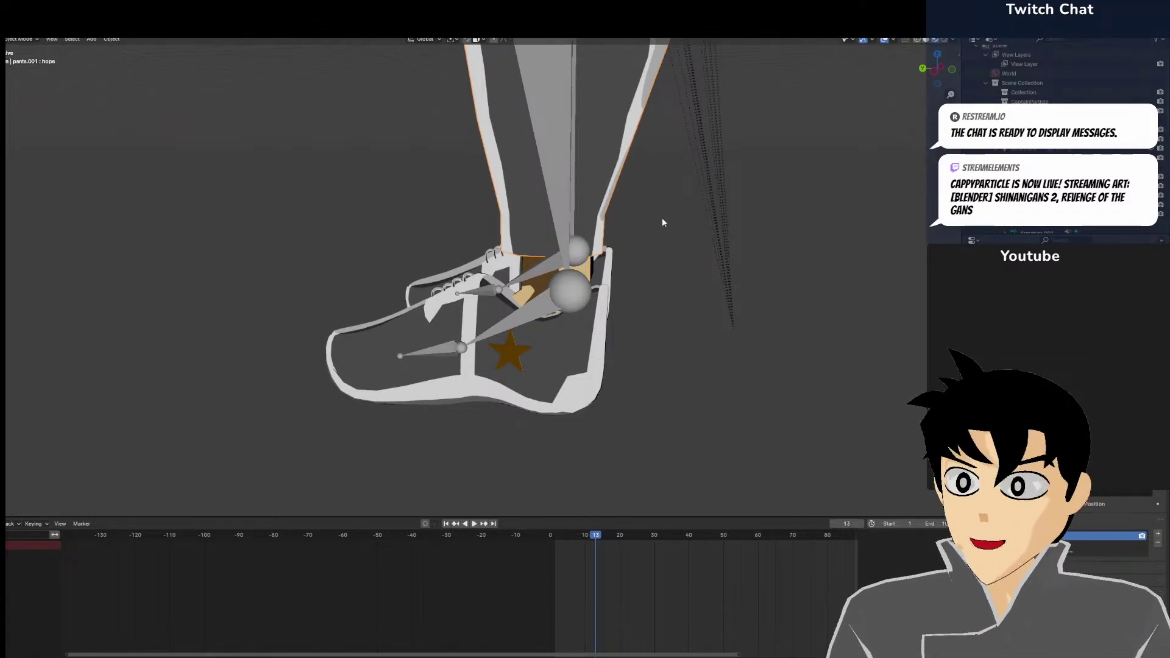
{"action": "key", "text": "KP_1"}
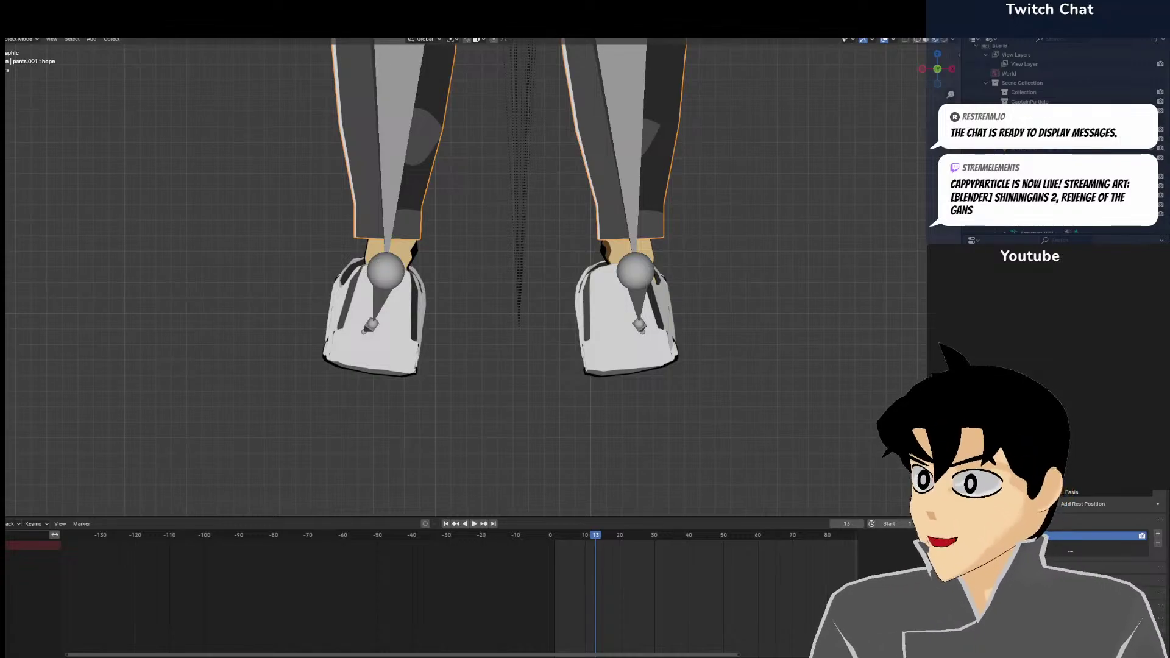
{"action": "left_click", "coordinate": [20, 41]}
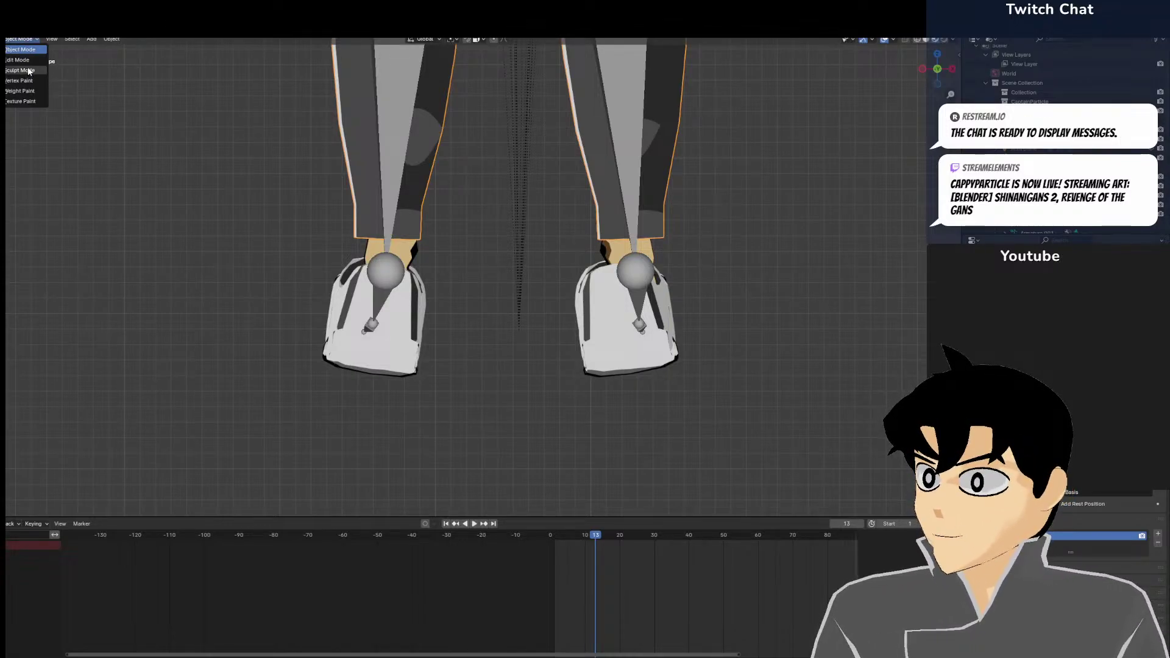
{"action": "left_click", "coordinate": [28, 60]}
{"action": "key", "text": "z"}
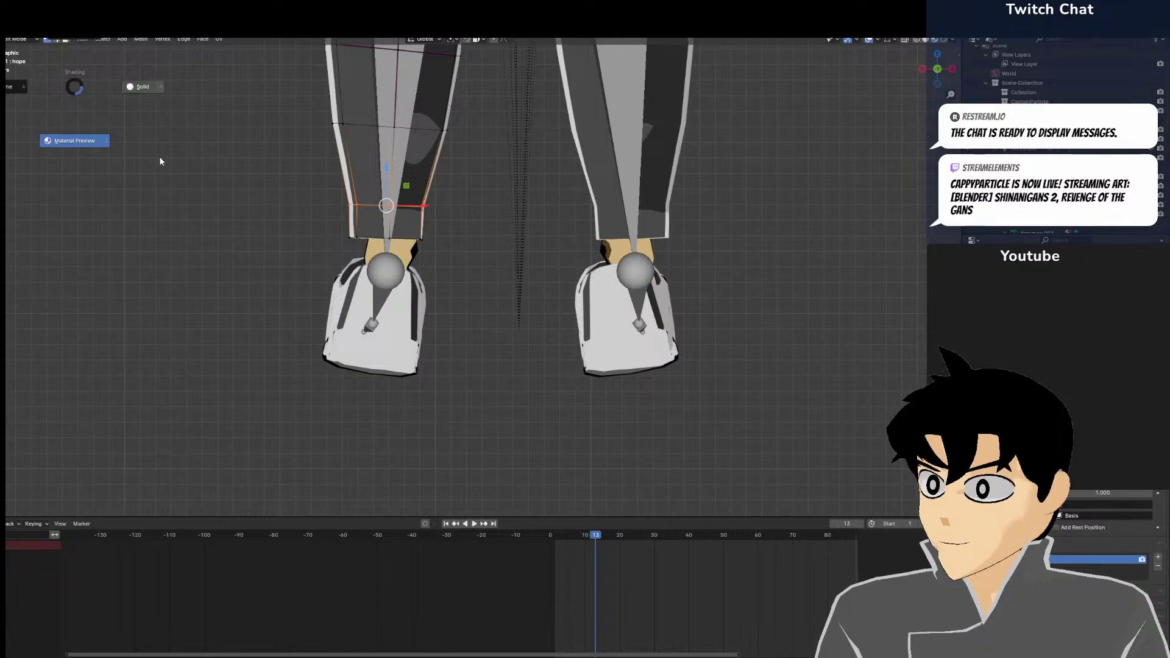
{"action": "left_click", "coordinate": [160, 156]}
{"action": "left_click", "coordinate": [6, 29]}
{"action": "left_click", "coordinate": [25, 87]}
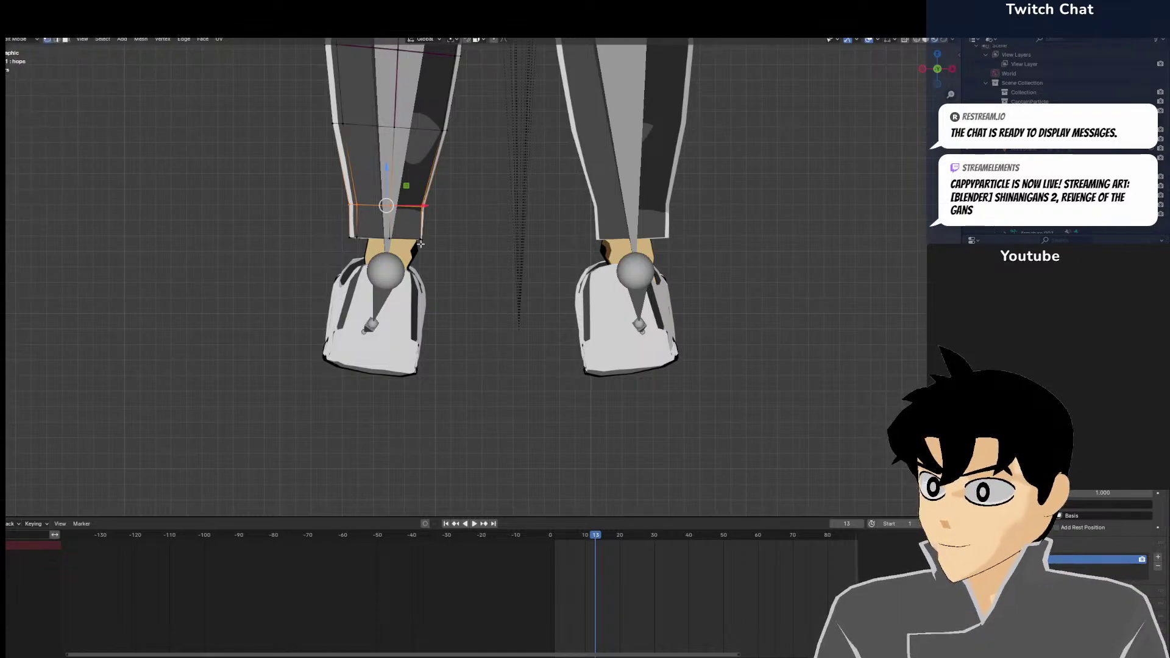
{"action": "key", "text": "z"}
{"action": "left_click", "coordinate": [18, 214]}
{"action": "left_click_drag", "start_coordinate": [280, 176], "coordinate": [518, 305]}
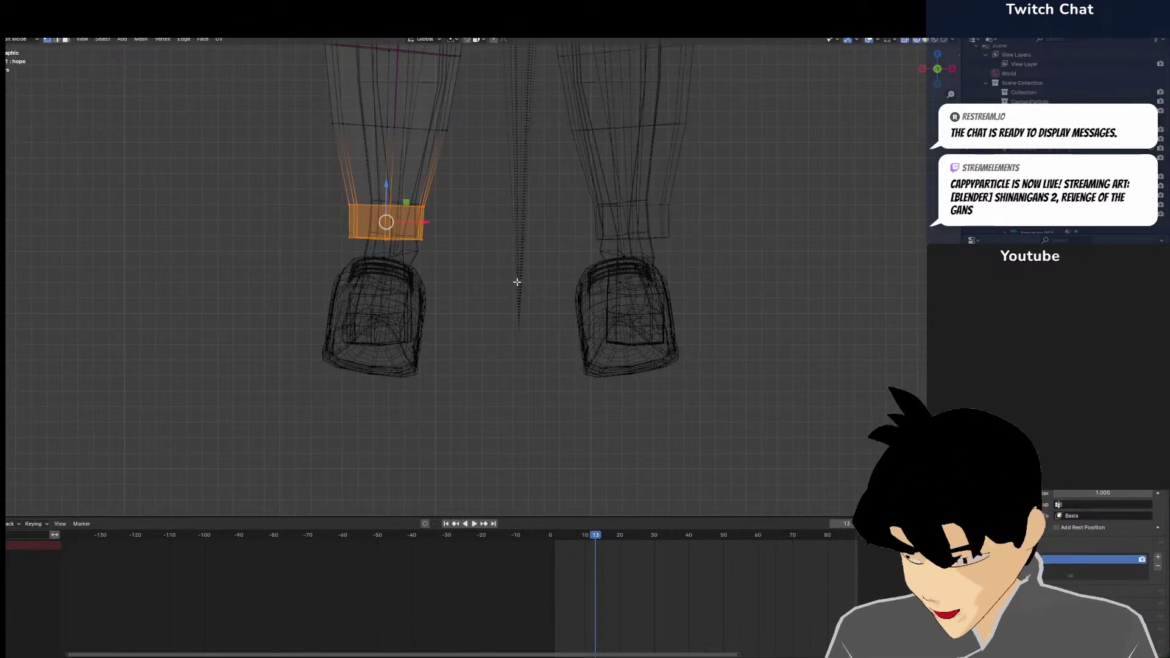
Try scaling up the selected pants cuff on the hope shape key, and undo the change
{"action": "key", "text": "s"}
{"action": "left_click", "coordinate": [560, 279]}
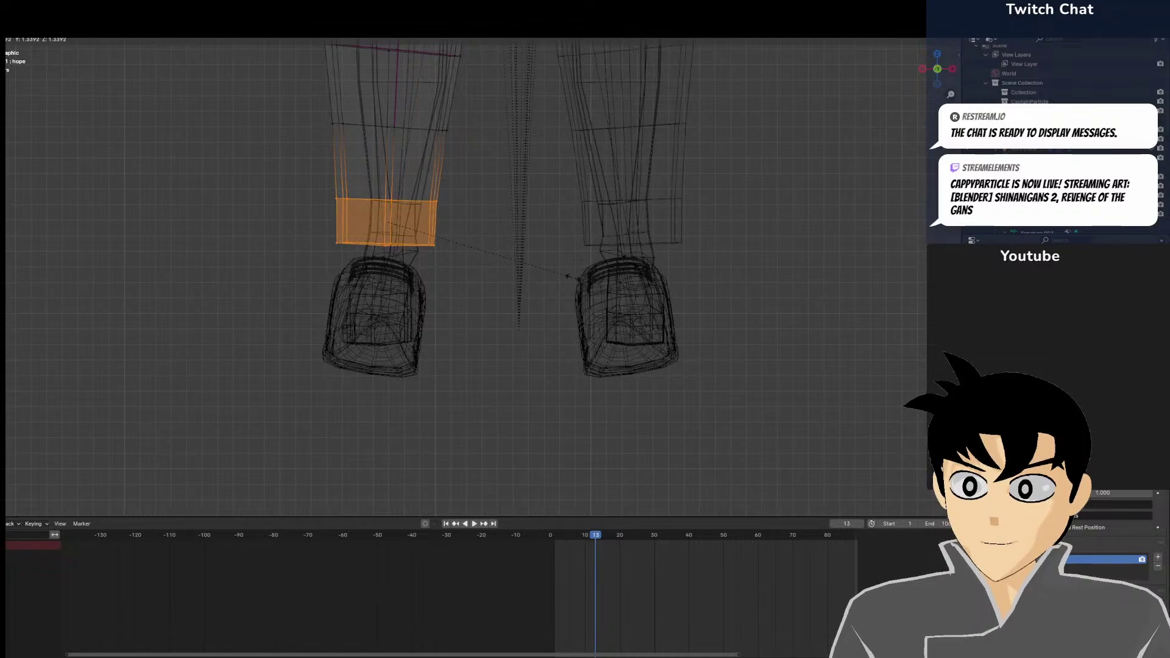
{"action": "left_click", "coordinate": [572, 278]}
{"action": "left_click", "coordinate": [17, 39]}
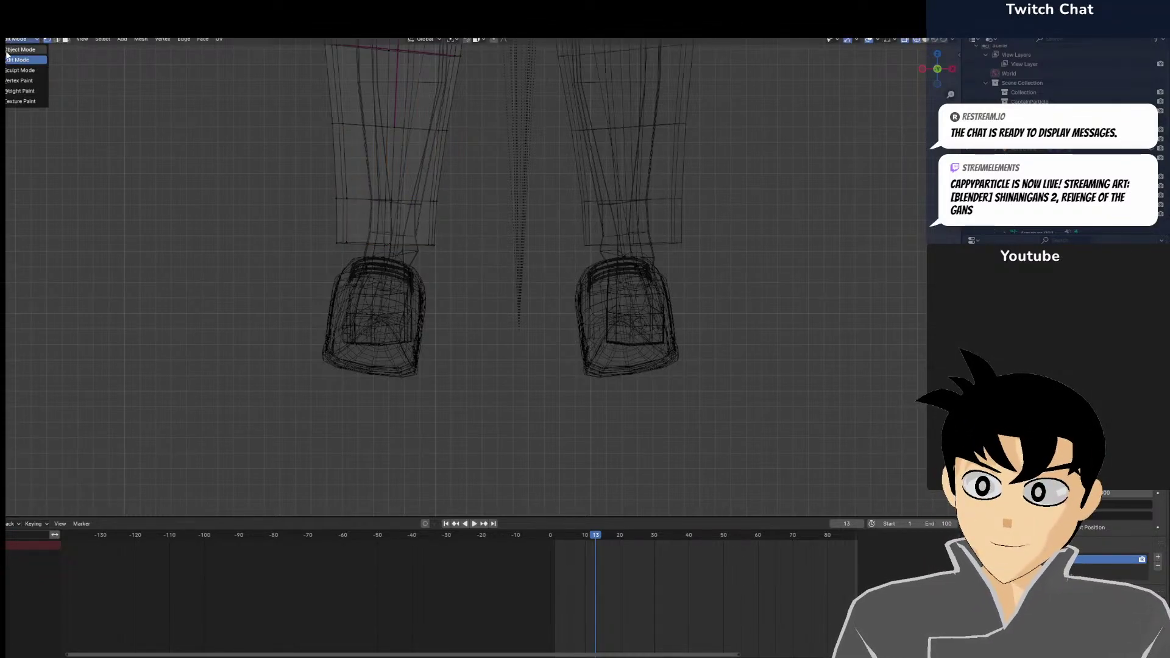
{"action": "left_click", "coordinate": [7, 51]}
{"action": "key", "text": "ctrl+z"}
{"action": "key", "text": "ctrl+z"}
{"action": "key", "text": "ctrl+z"}
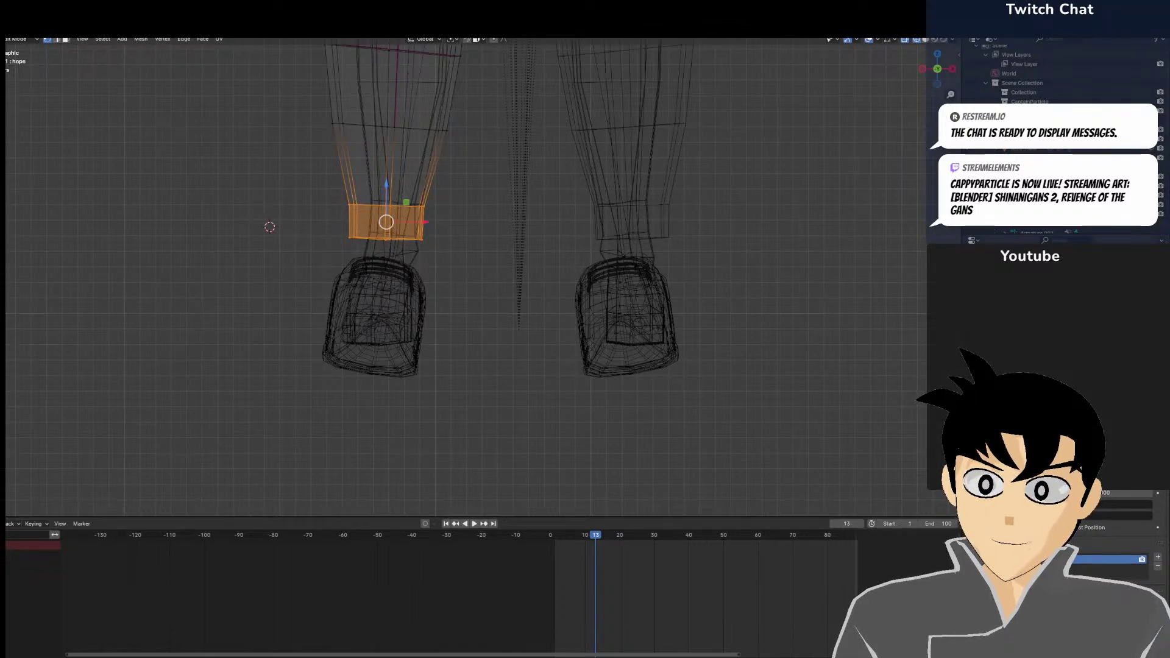
Make the Basis shape key active, scale the pants cuff up by about 1.43, and return to Object Mode
{"action": "left_click", "coordinate": [1011, 399]}
{"action": "key", "text": "s"}
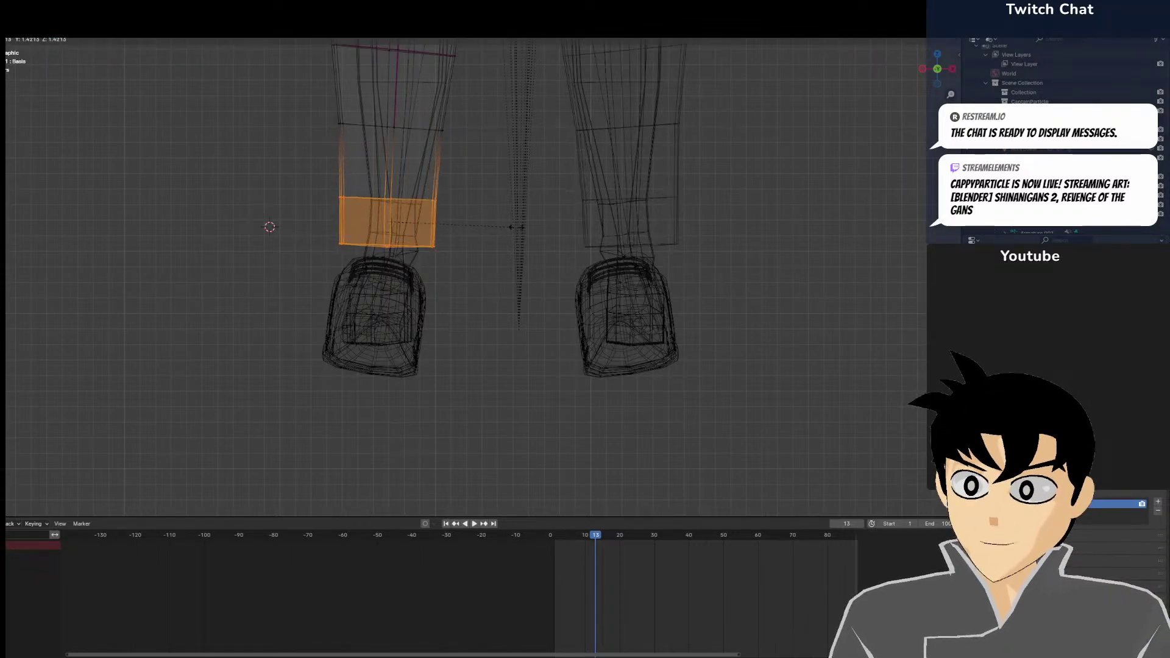
{"action": "left_click", "coordinate": [512, 227]}
{"action": "left_click", "coordinate": [7, 42]}
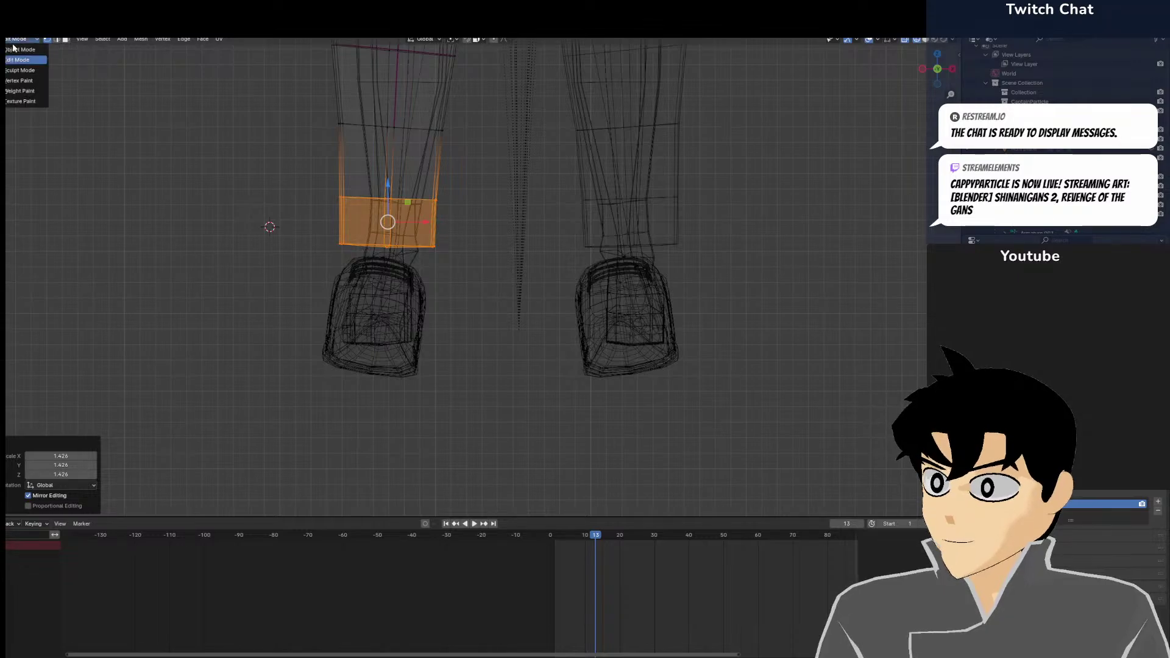
{"action": "left_click", "coordinate": [18, 50]}
Examine how the widened cuffs and the sneakers fit the legs from several angles in solid and rendered-colour shading
{"action": "left_click", "coordinate": [227, 233]}
{"action": "key", "text": "z"}
{"action": "left_click", "coordinate": [491, 262]}
{"action": "mouse_move", "coordinate": [491, 262]}
{"action": "middle_mouse_down"}
{"action": "mouse_move", "coordinate": [466, 282]}
{"action": "mouse_move", "coordinate": [640, 293]}
{"action": "mouse_move", "coordinate": [548, 271]}
{"action": "mouse_move", "coordinate": [603, 282]}
{"action": "mouse_move", "coordinate": [590, 266]}
{"action": "mouse_move", "coordinate": [812, 356]}
{"action": "mouse_move", "coordinate": [822, 394]}
{"action": "middle_mouse_up"}
{"action": "scroll", "coordinate": [820, 395], "scroll_direction": "up", "scroll_amount": 5}
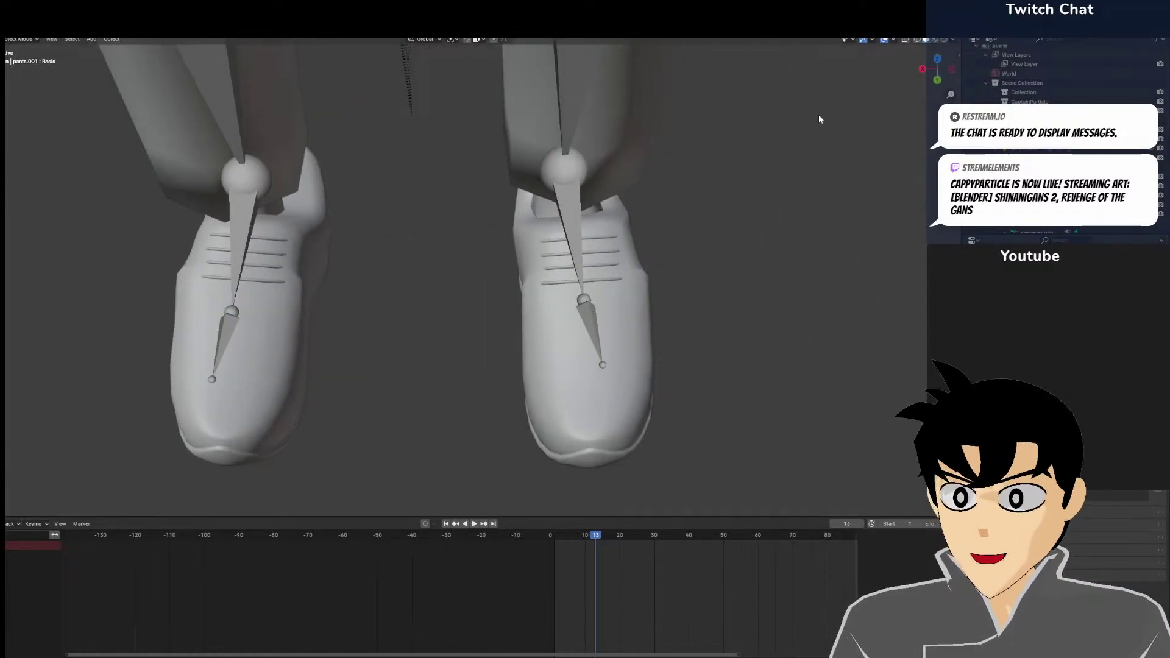
{"action": "left_click", "coordinate": [936, 39]}
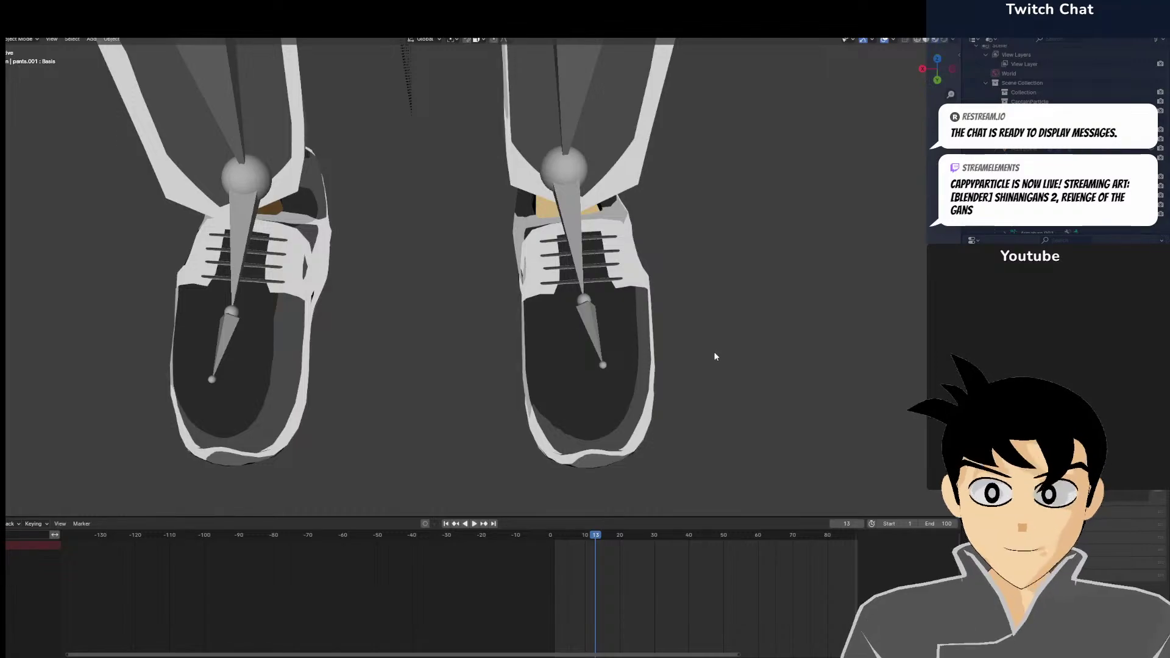
{"action": "middle_click_drag", "start_coordinate": [715, 357], "coordinate": [668, 325]}
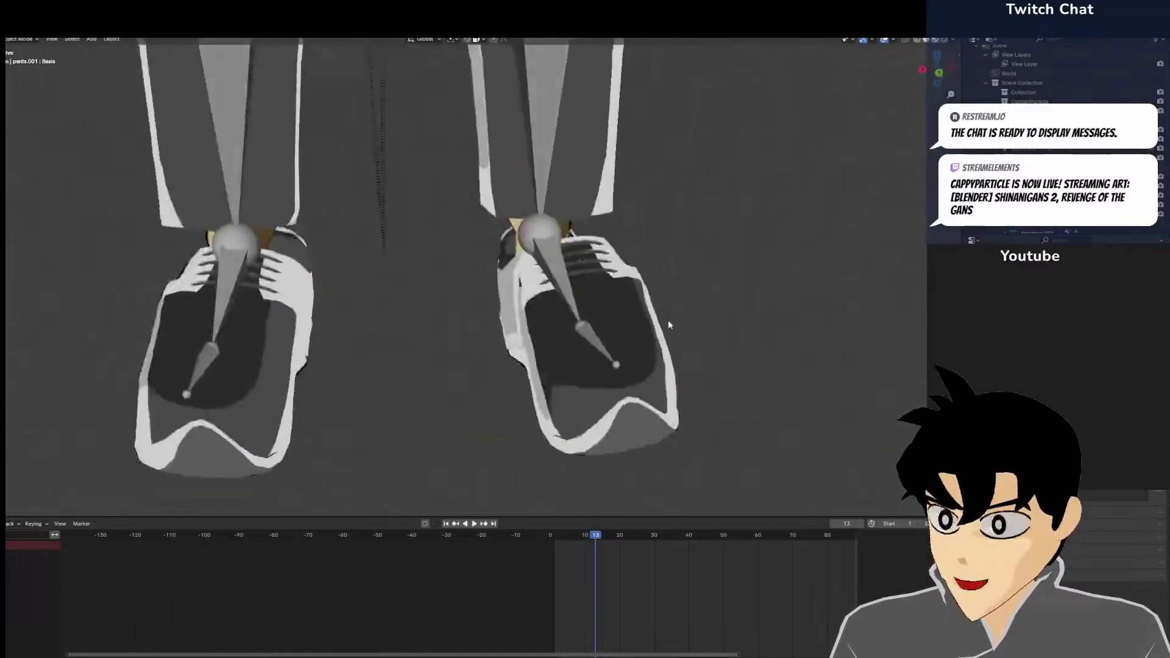
{"action": "scroll", "coordinate": [667, 338], "scroll_direction": "up", "scroll_amount": 5}
{"action": "middle_click_drag", "start_coordinate": [671, 378], "coordinate": [619, 299]}
{"action": "scroll", "coordinate": [620, 300], "scroll_direction": "down", "scroll_amount": 2}
{"action": "mouse_move", "coordinate": [554, 354]}
{"action": "middle_mouse_down"}
{"action": "mouse_move", "coordinate": [563, 396]}
{"action": "mouse_move", "coordinate": [621, 377]}
{"action": "mouse_move", "coordinate": [448, 290]}
{"action": "mouse_move", "coordinate": [364, 307]}
{"action": "middle_mouse_up"}
Select the sneaker pair in wireframe and nudge it very slightly along X under the ankles
{"action": "key", "text": "shift+z"}
{"action": "left_click", "coordinate": [338, 332]}
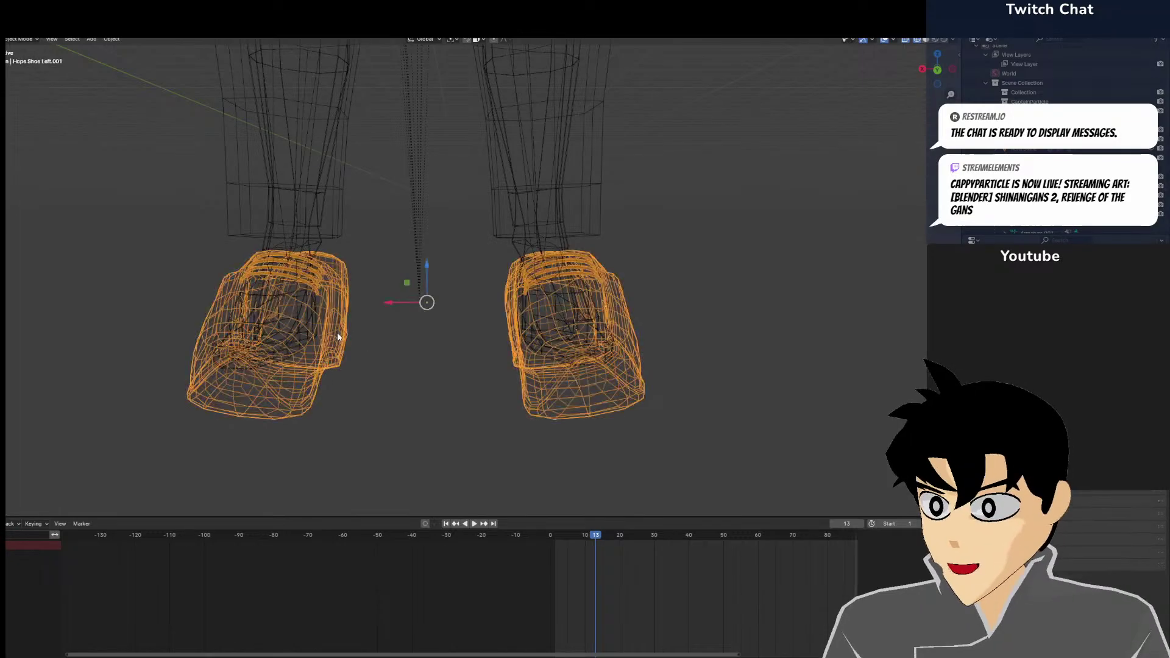
{"action": "key", "text": "g"}
{"action": "key", "text": "x"}
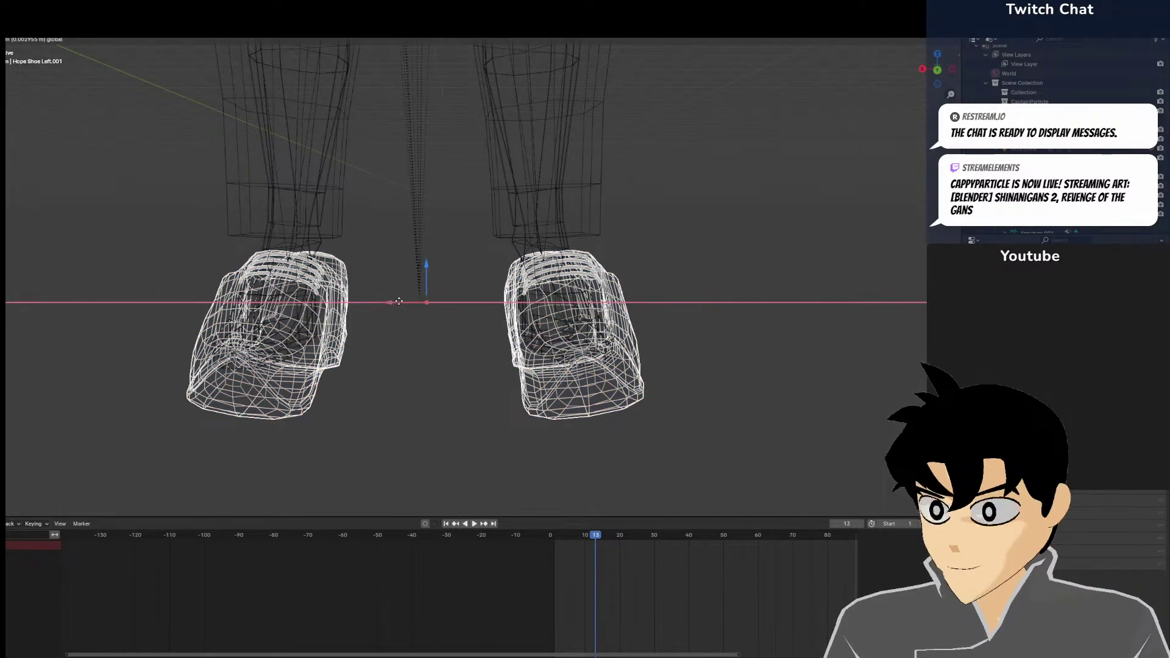
{"action": "left_click", "coordinate": [397, 303]}
{"action": "left_click", "coordinate": [397, 304]}
{"action": "key", "text": "shift+z"}
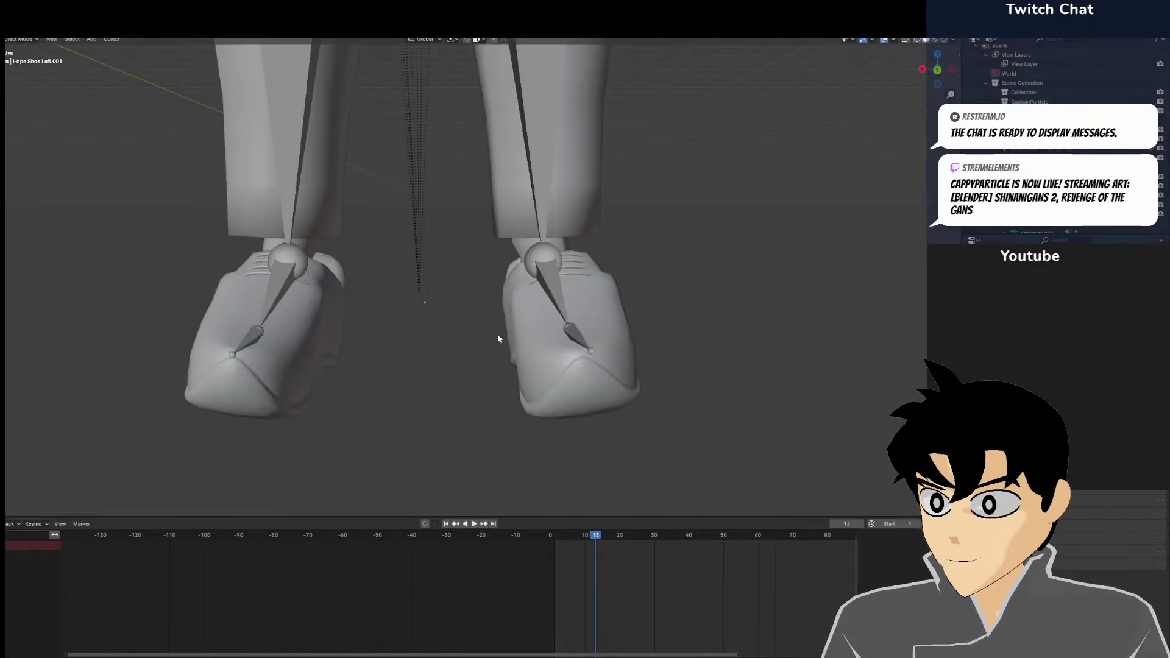
Move the sneaker pair about 0.03 m along X to centre it under the legs
{"action": "left_click", "coordinate": [528, 301]}
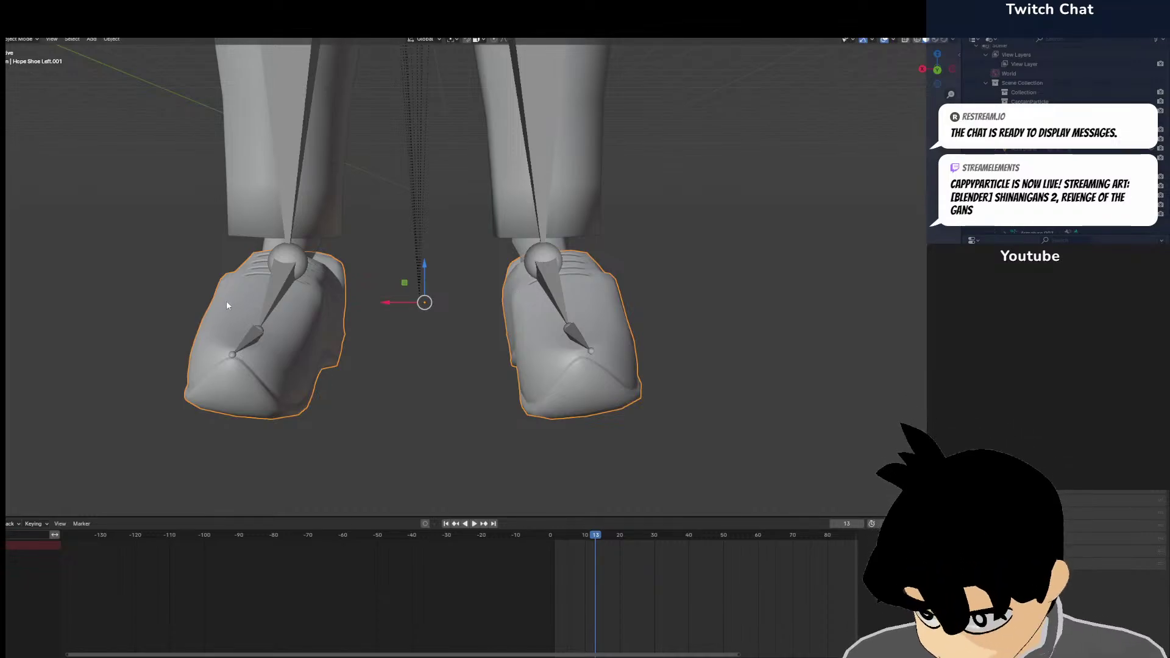
{"action": "key", "text": "g"}
{"action": "key", "text": "x"}
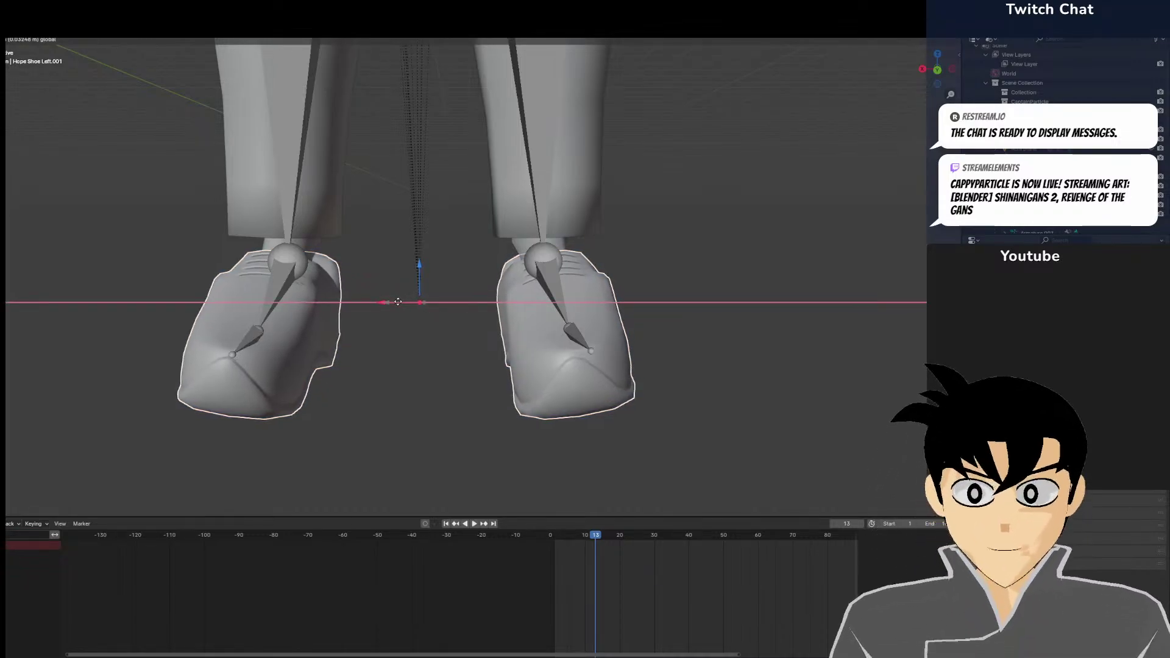
{"action": "left_click", "coordinate": [399, 302]}
Raise the sneaker pair about 0.066 m along Z toward the pants cuffs
{"action": "mouse_move", "coordinate": [394, 294]}
{"action": "middle_mouse_down"}
{"action": "mouse_move", "coordinate": [485, 295]}
{"action": "mouse_move", "coordinate": [301, 246]}
{"action": "mouse_move", "coordinate": [348, 243]}
{"action": "middle_mouse_up"}
{"action": "key", "text": "shift+z"}
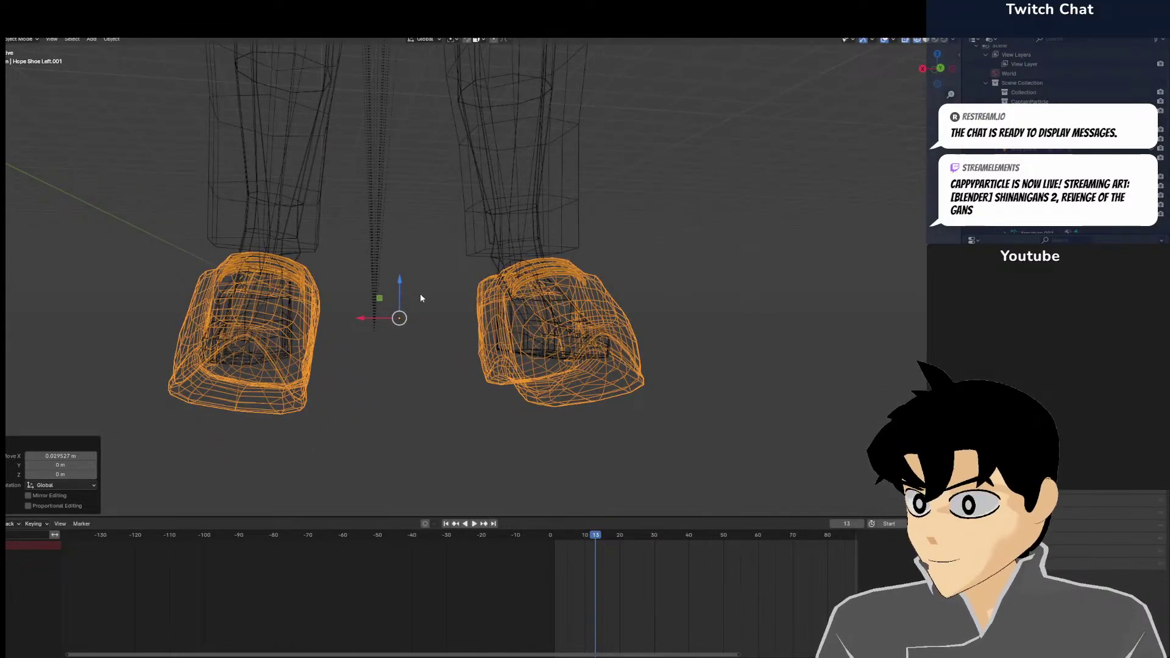
{"action": "key", "text": "z"}
{"action": "left_click", "coordinate": [405, 286]}
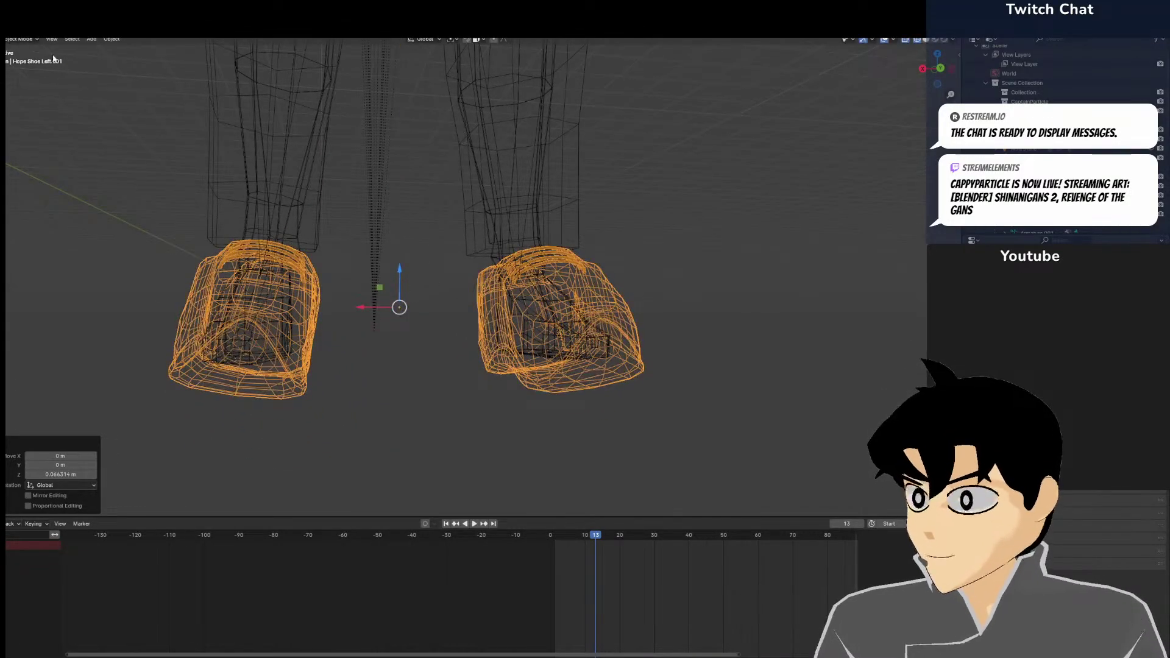
In Edit Mode, rotate the sneaker mesh about -7.87° around the front-view axis to level the soles, and return to Object Mode
{"action": "left_click", "coordinate": [11, 39]}
{"action": "left_click", "coordinate": [16, 62]}
{"action": "middle_click_drag", "start_coordinate": [347, 209], "coordinate": [315, 209]}
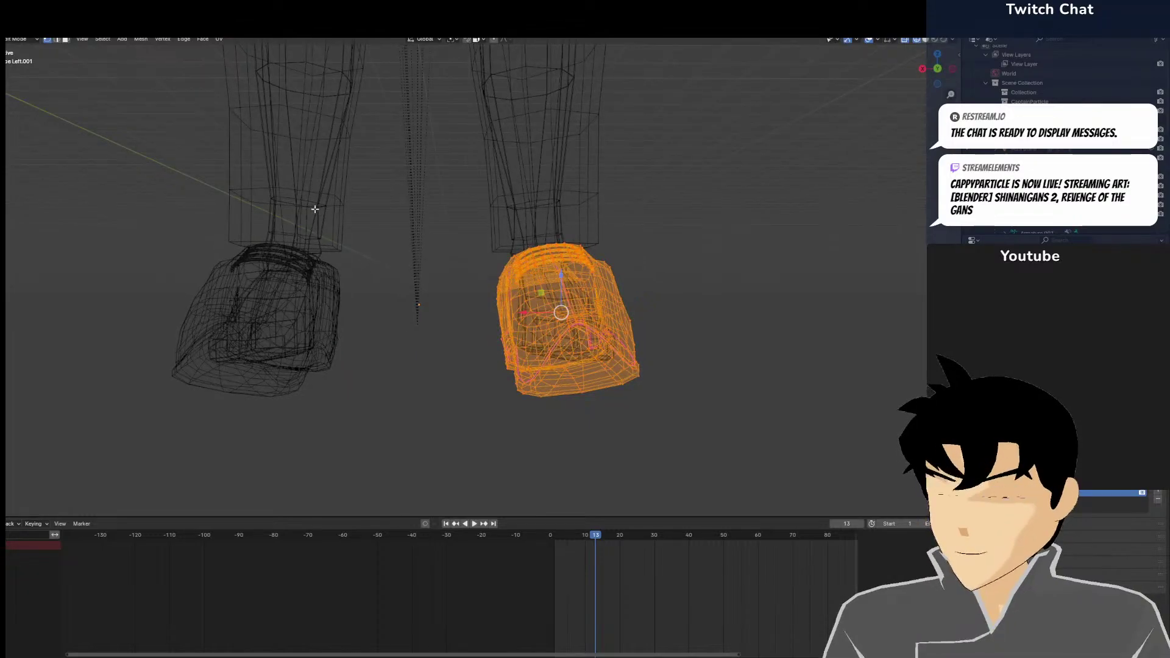
{"action": "key", "text": "KP_1"}
{"action": "key", "text": "r"}
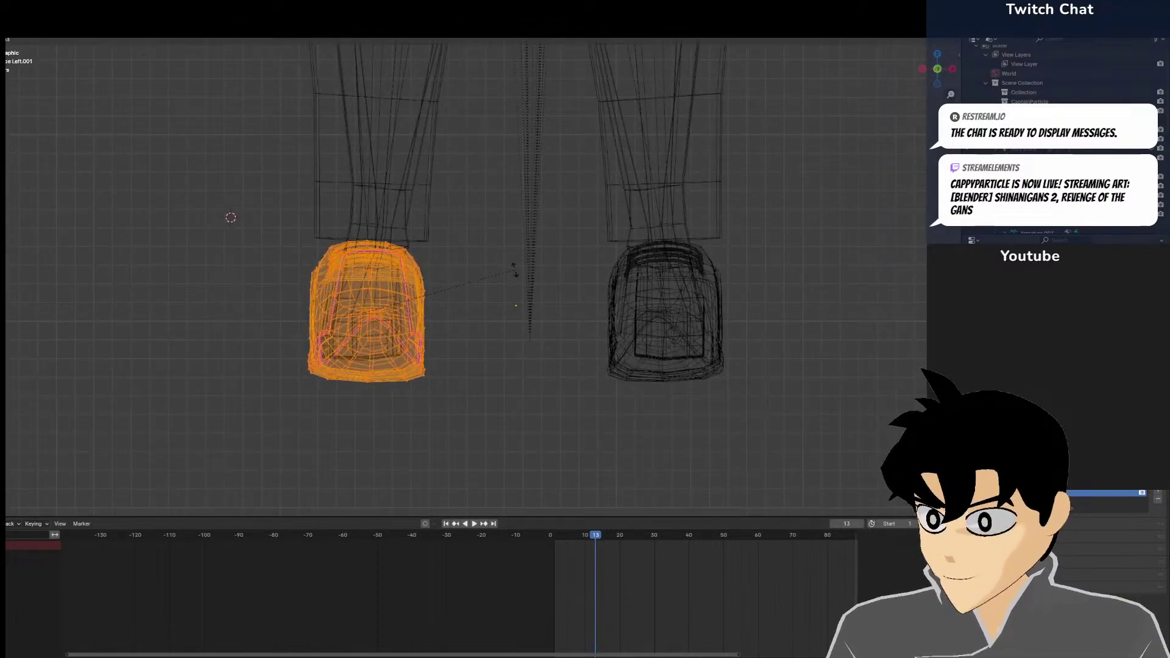
{"action": "left_click", "coordinate": [515, 268]}
{"action": "key", "text": "z"}
{"action": "left_click", "coordinate": [541, 271]}
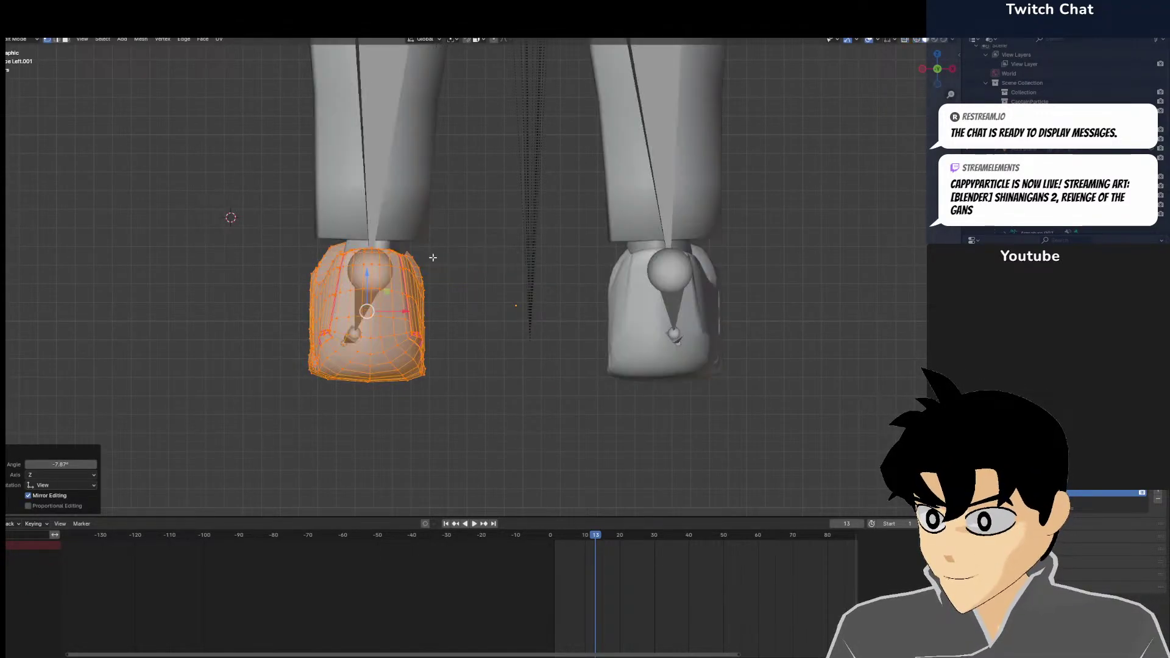
{"action": "left_click", "coordinate": [19, 40]}
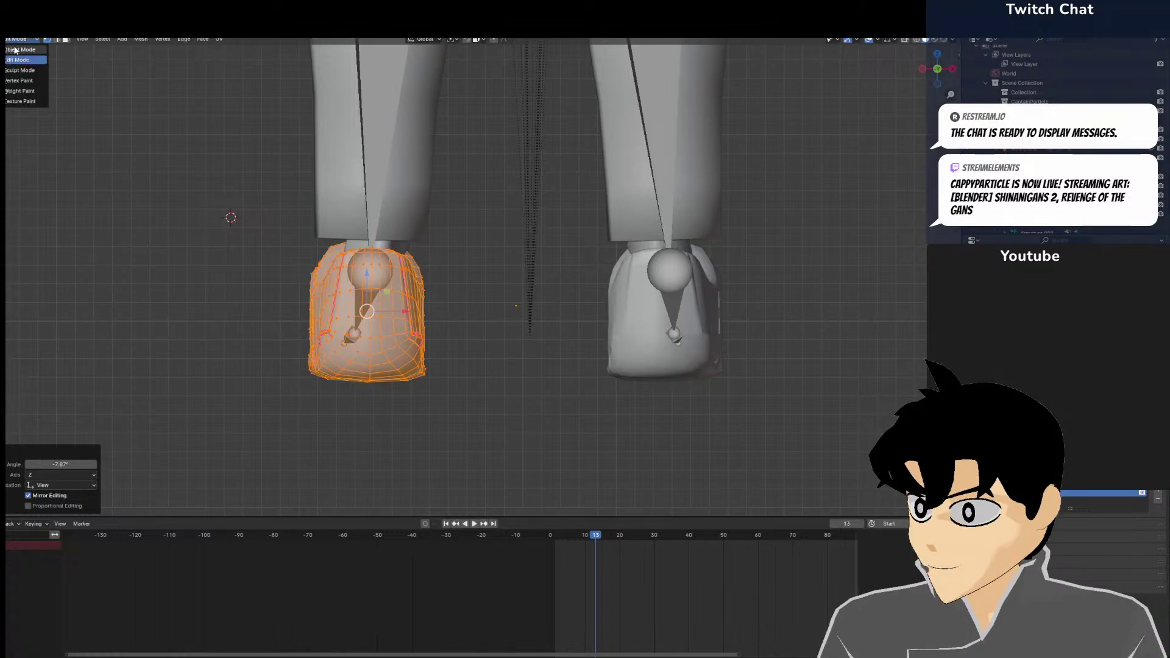
{"action": "left_click", "coordinate": [22, 44]}
Move the sneaker pair slightly backward along Y to line it up with the feet in wireframe
{"action": "middle_click_drag", "start_coordinate": [536, 289], "coordinate": [729, 357]}
{"action": "key", "text": "z"}
{"action": "left_click", "coordinate": [633, 356]}
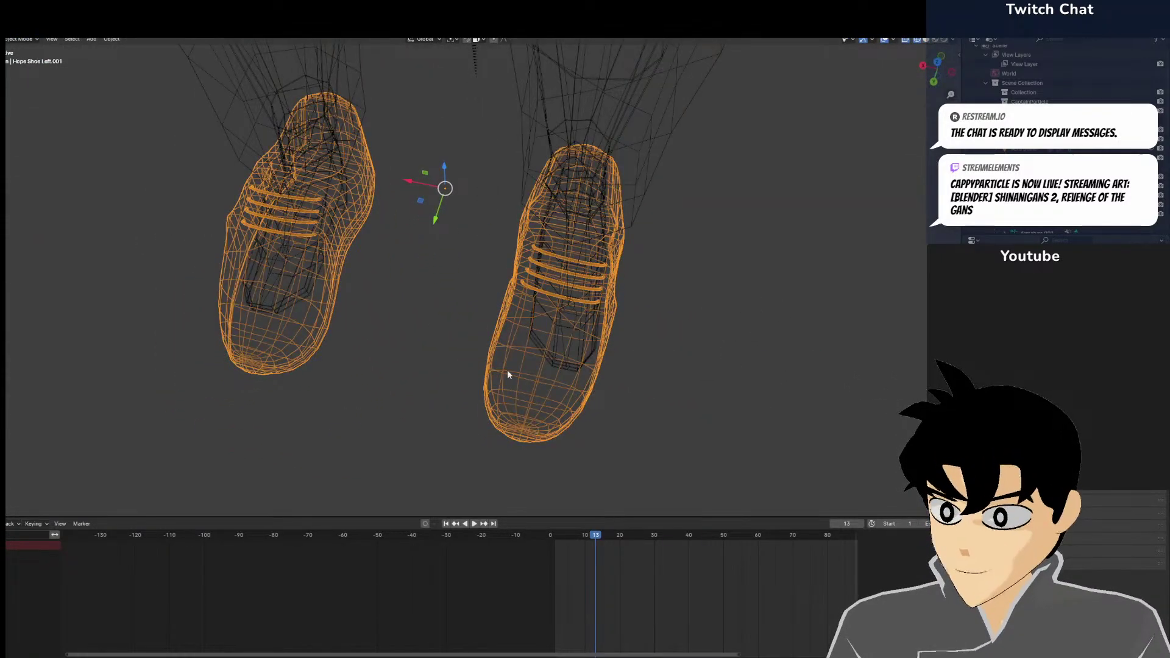
{"action": "middle_click_drag", "start_coordinate": [507, 371], "coordinate": [526, 393]}
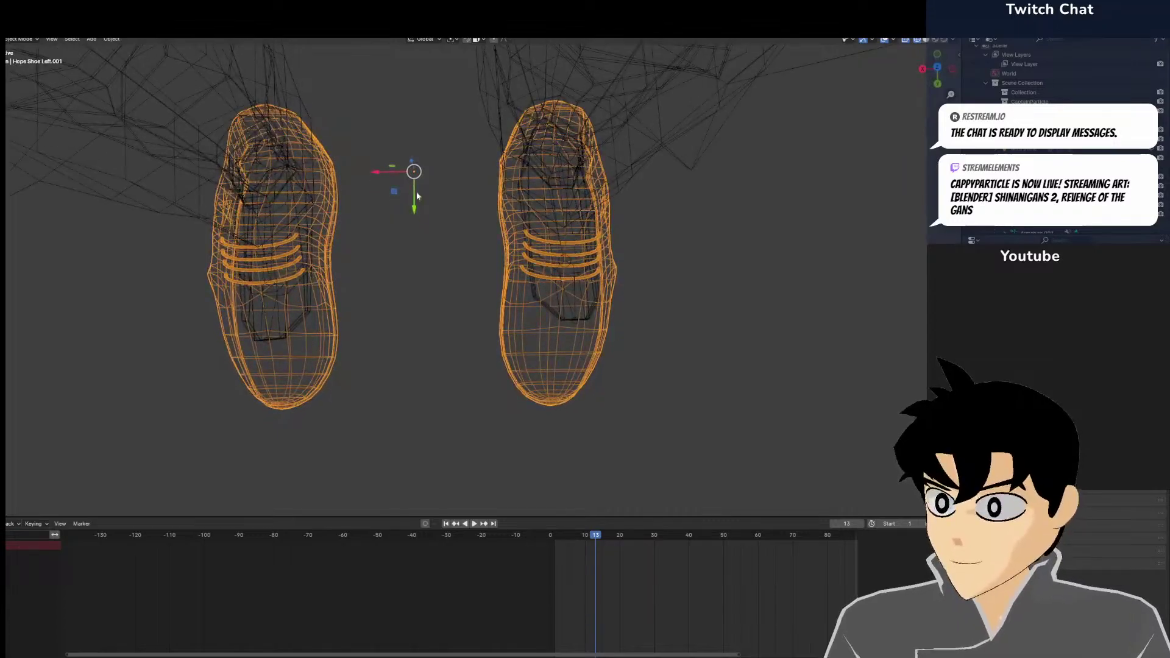
{"action": "left_click_drag", "start_coordinate": [415, 206], "coordinate": [412, 197]}
{"action": "left_click", "coordinate": [440, 233]}
{"action": "key", "text": "a"}
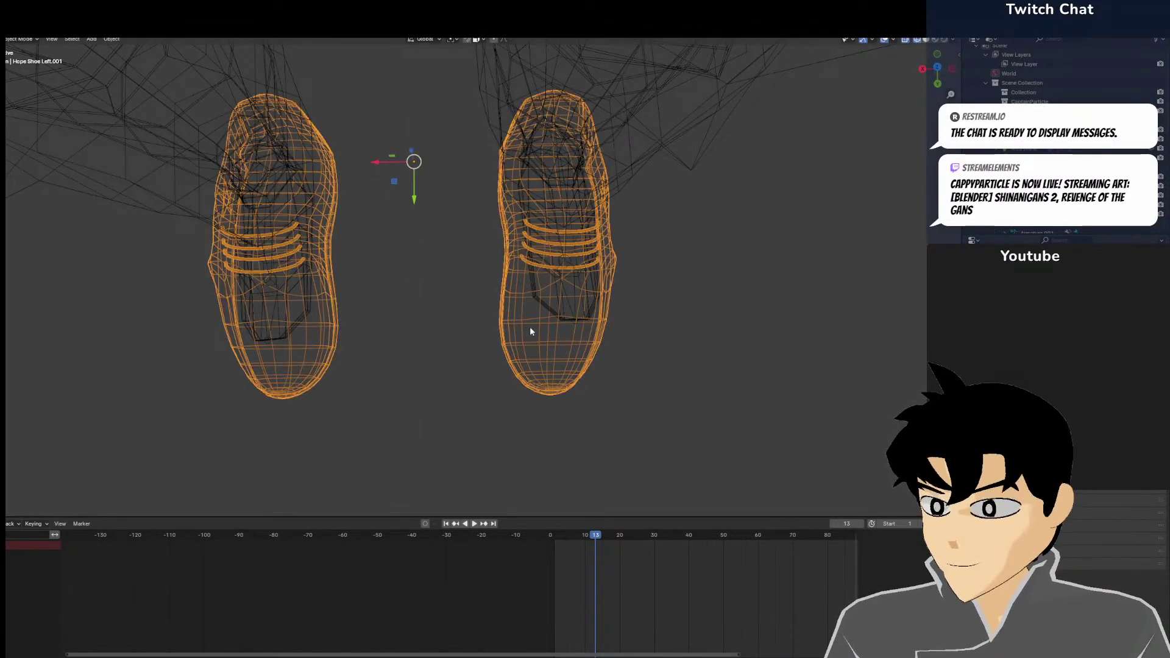
{"action": "middle_click_drag", "start_coordinate": [504, 331], "coordinate": [504, 302]}
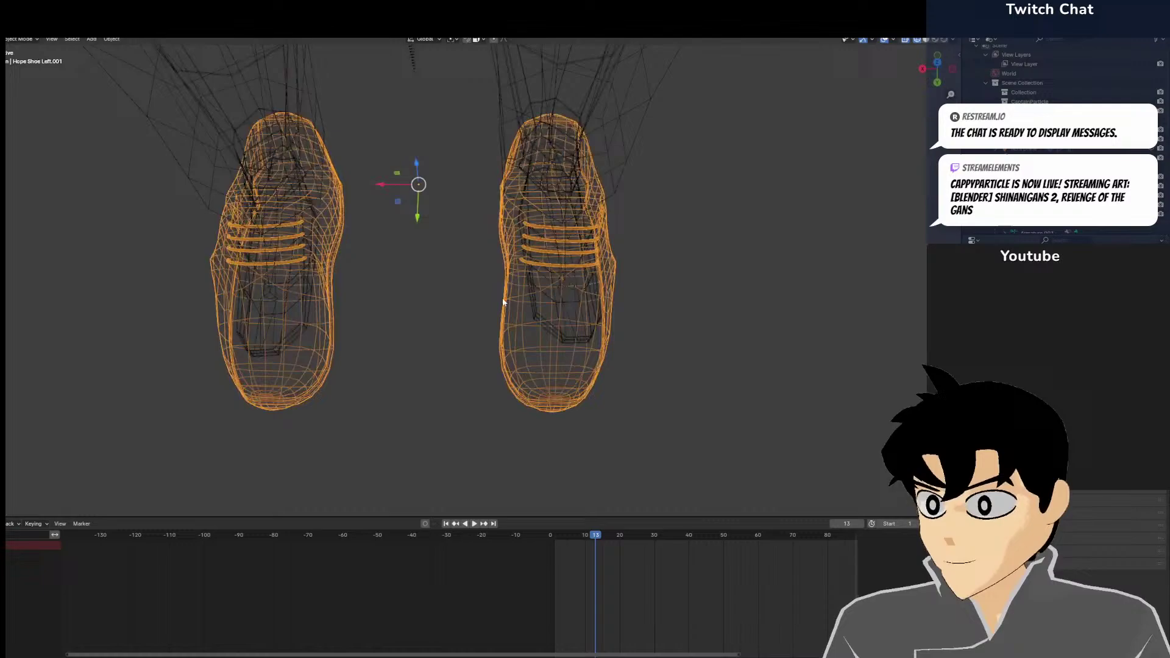
Shift the sneaker mesh slightly along X in Edit Mode to bring the two shoes closer, and return to Object Mode
{"action": "right_click", "coordinate": [373, 179], "text": "shift"}
{"action": "left_click", "coordinate": [21, 39]}
{"action": "left_click", "coordinate": [17, 60]}
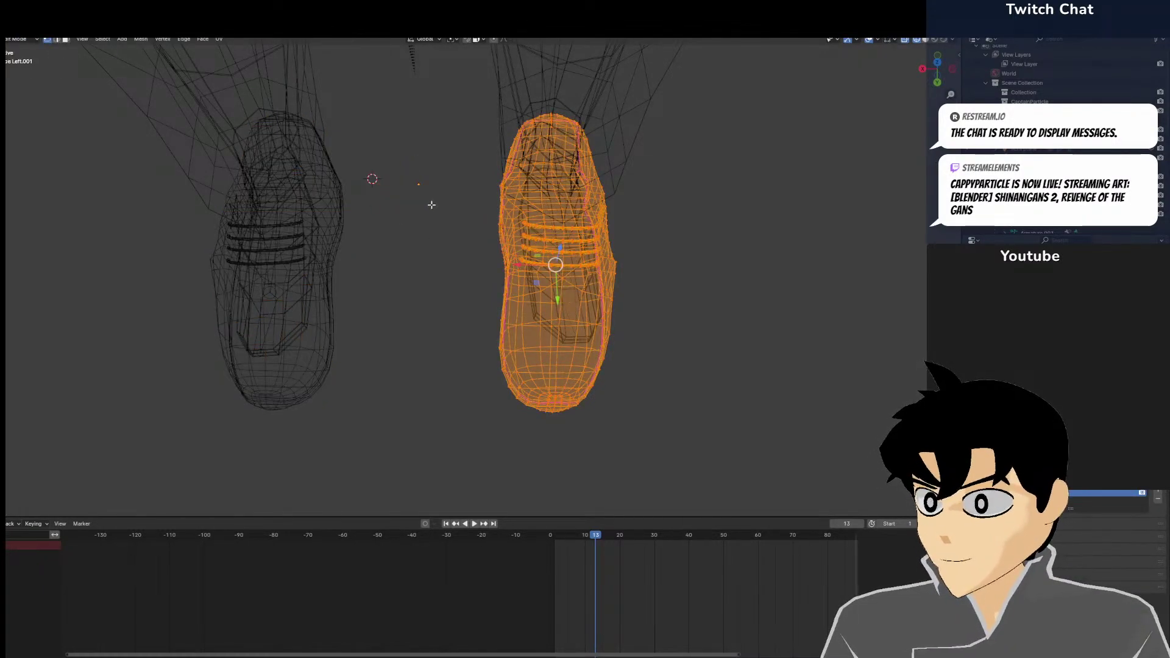
{"action": "key", "text": "g"}
{"action": "key", "text": "x"}
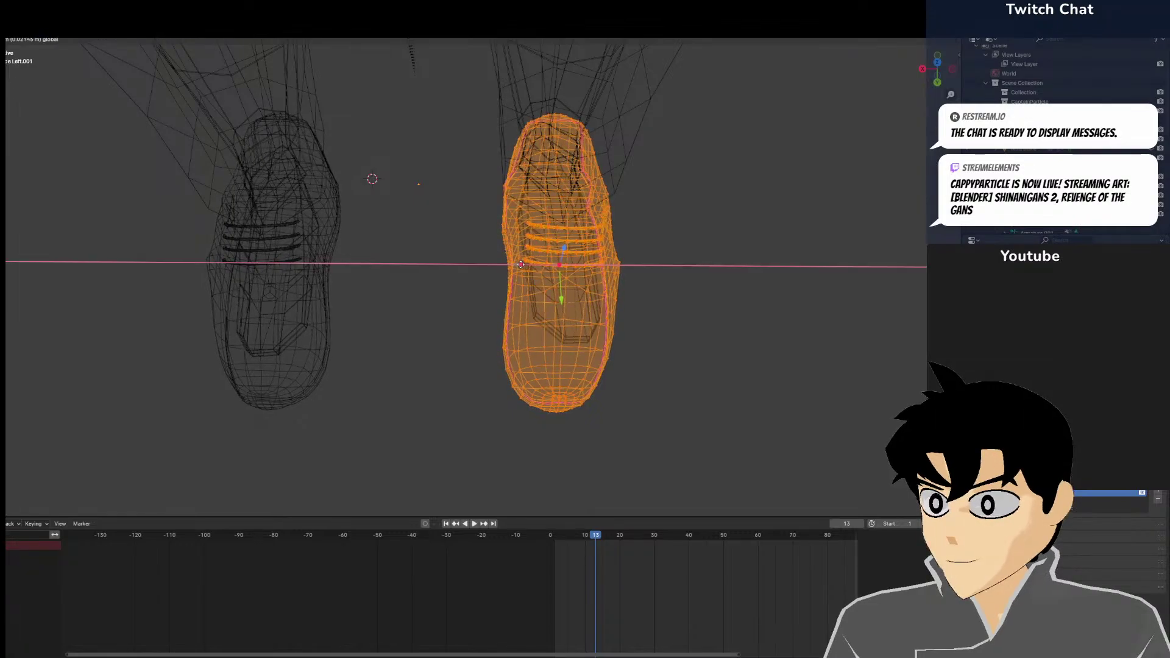
{"action": "left_click", "coordinate": [516, 264]}
{"action": "left_click", "coordinate": [15, 39]}
{"action": "left_click", "coordinate": [19, 50]}
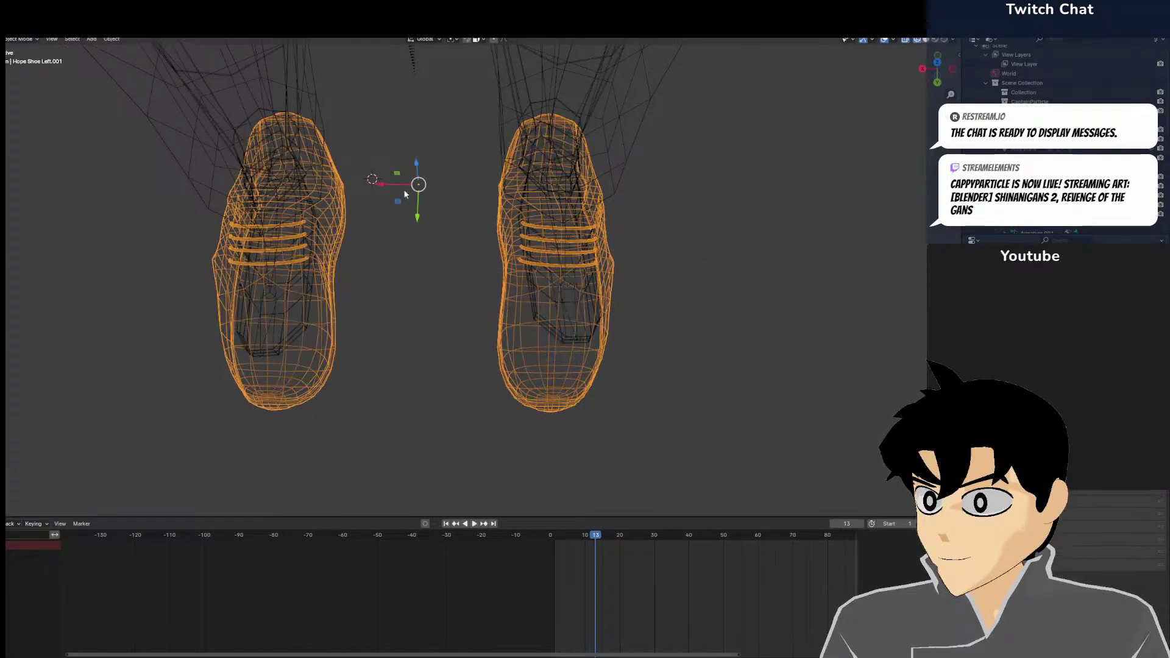
Try moving the sneaker pair about -0.011 m along the global X axis in Object Mode
{"action": "key", "text": "g"}
{"action": "key", "text": "x"}
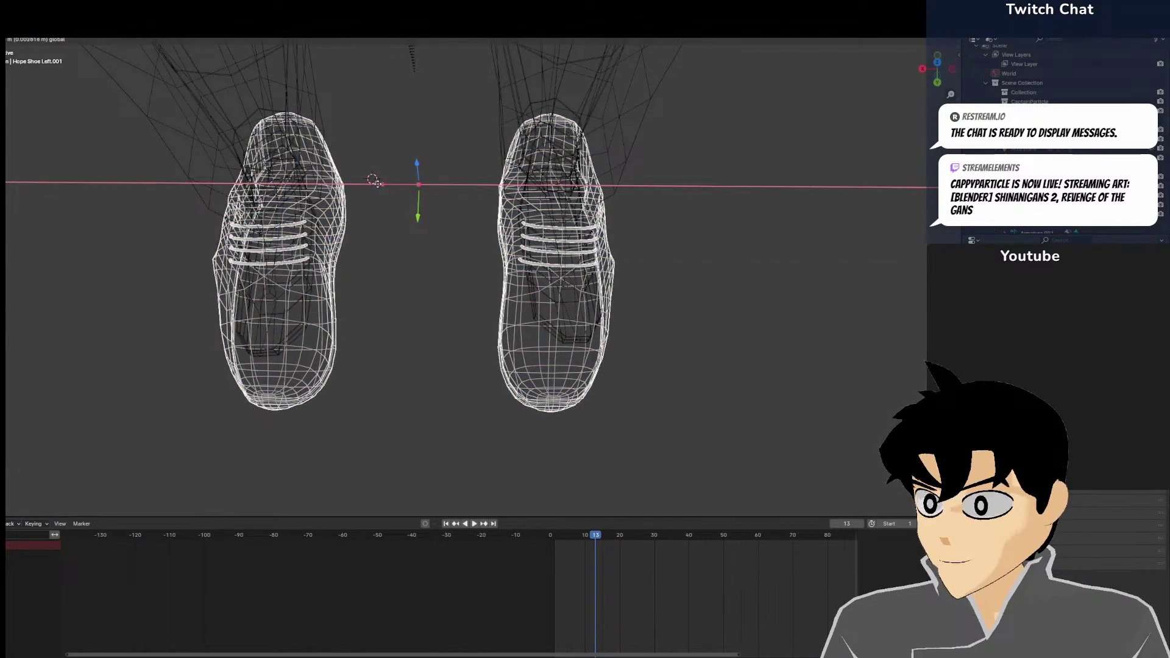
{"action": "left_click", "coordinate": [379, 183]}
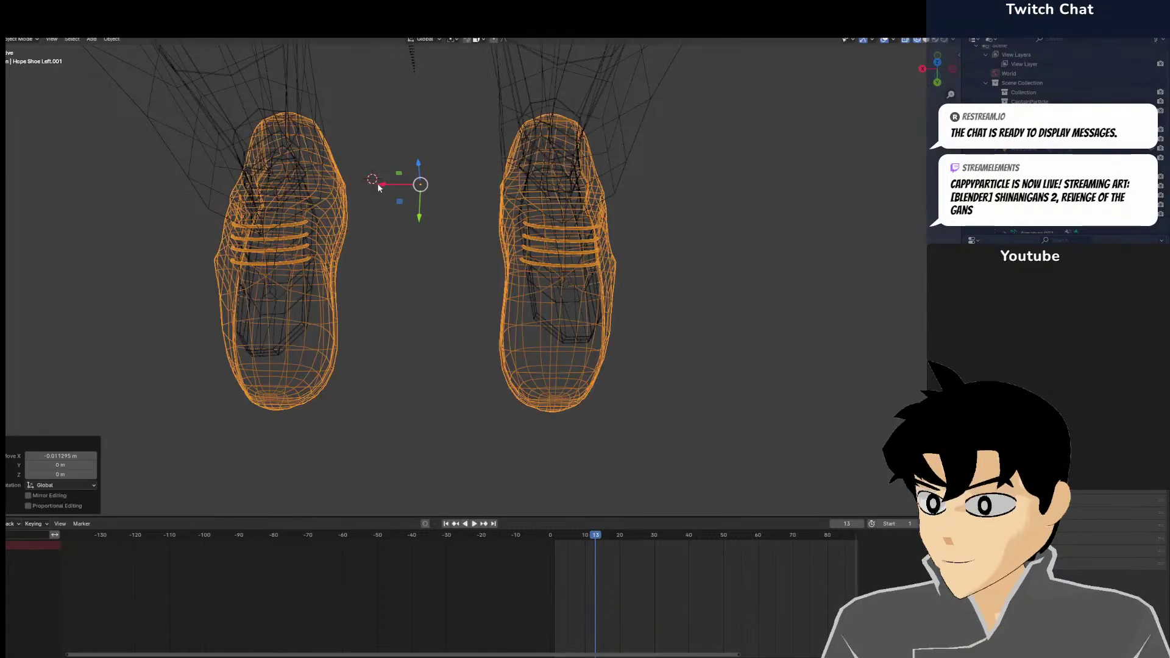
Shift the sneaker mesh slightly along X in Edit Mode to space the shoes over both feet, and return to Object Mode
{"action": "left_click", "coordinate": [29, 43]}
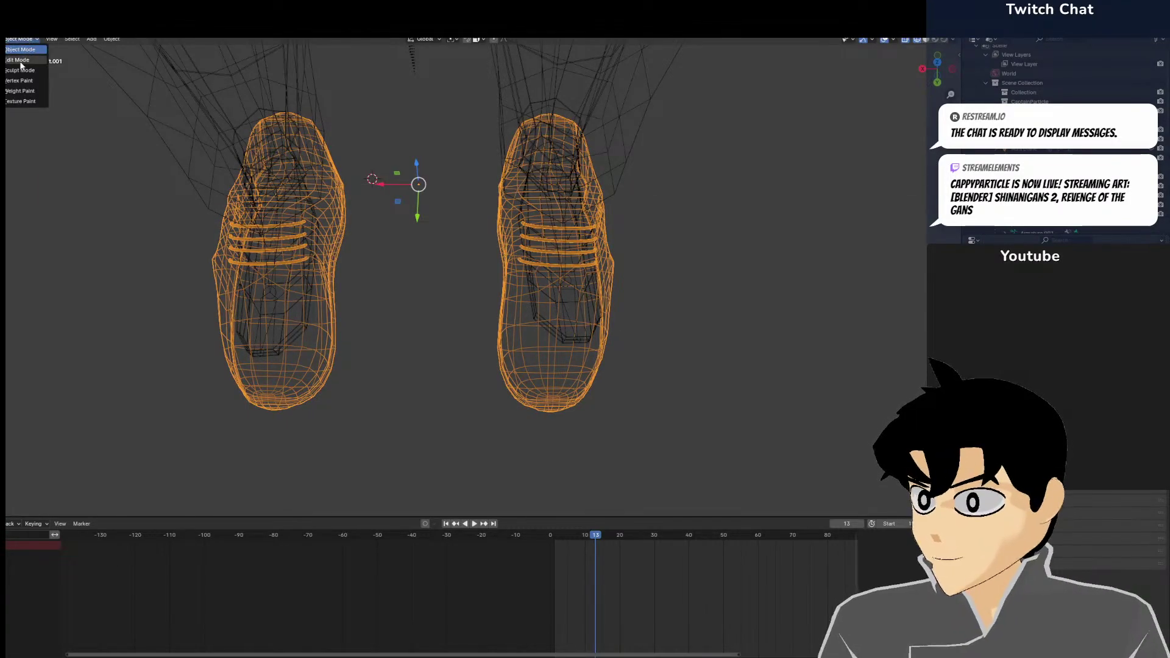
{"action": "left_click", "coordinate": [18, 61]}
{"action": "left_click_drag", "start_coordinate": [529, 268], "coordinate": [539, 268]}
{"action": "left_click", "coordinate": [730, 334]}
{"action": "middle_click_drag", "start_coordinate": [730, 333], "coordinate": [674, 360]}
{"action": "left_click", "coordinate": [21, 50]}
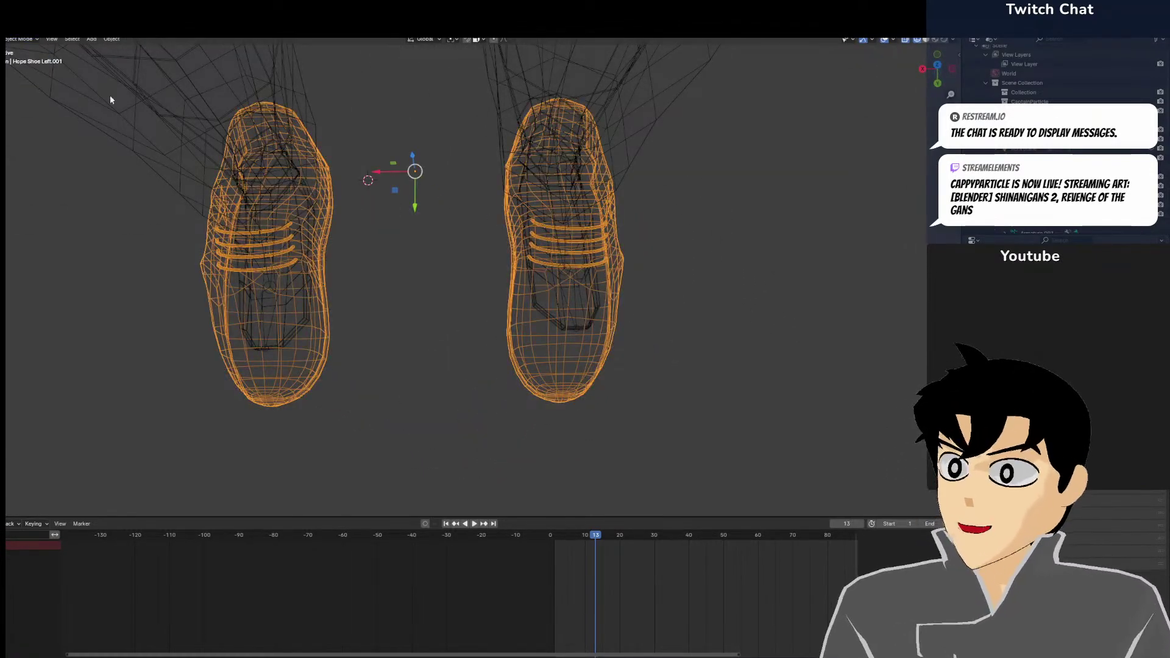
Switch the viewport back to solid shading and save the file
{"action": "left_click", "coordinate": [112, 97]}
{"action": "left_click", "coordinate": [430, 235]}
{"action": "key", "text": "z"}
{"action": "left_click", "coordinate": [647, 254]}
{"action": "mouse_move", "coordinate": [755, 369]}
{"action": "middle_mouse_down"}
{"action": "mouse_move", "coordinate": [627, 257]}
{"action": "mouse_move", "coordinate": [646, 249]}
{"action": "middle_mouse_up"}
{"action": "left_click", "coordinate": [7, 27]}
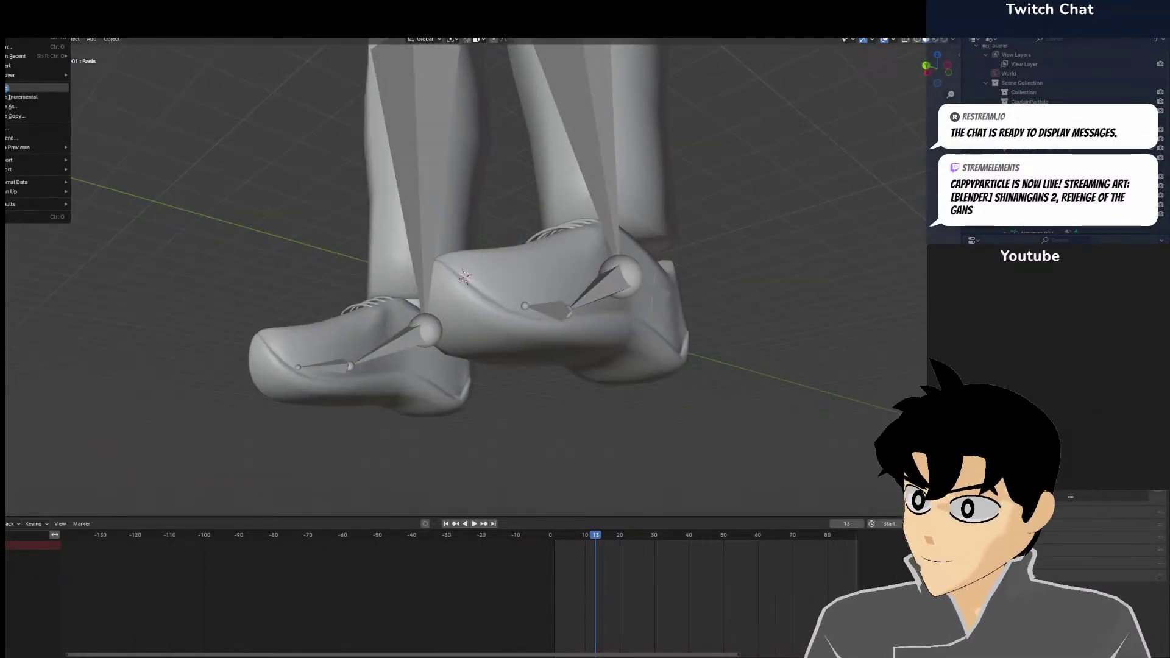
{"action": "left_click", "coordinate": [7, 89]}
Parent the sneaker pair to the character's armature with automatic weights
{"action": "middle_click_drag", "start_coordinate": [268, 198], "coordinate": [412, 300]}
{"action": "left_click", "coordinate": [542, 288]}
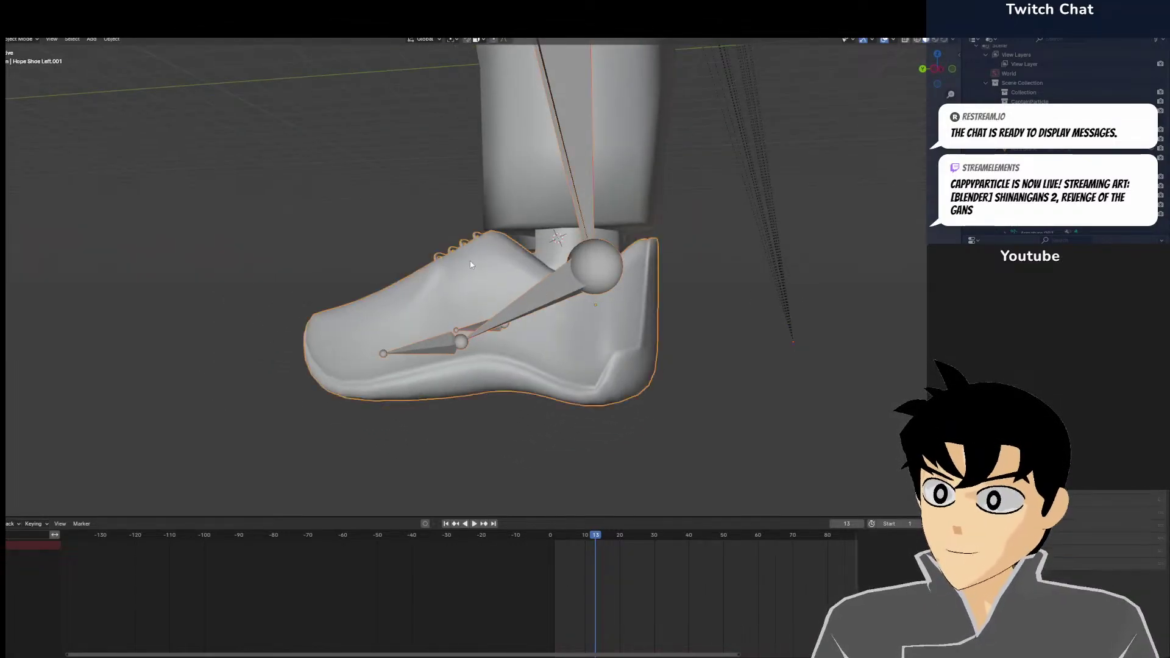
{"action": "middle_click_drag", "start_coordinate": [543, 288], "coordinate": [445, 319]}
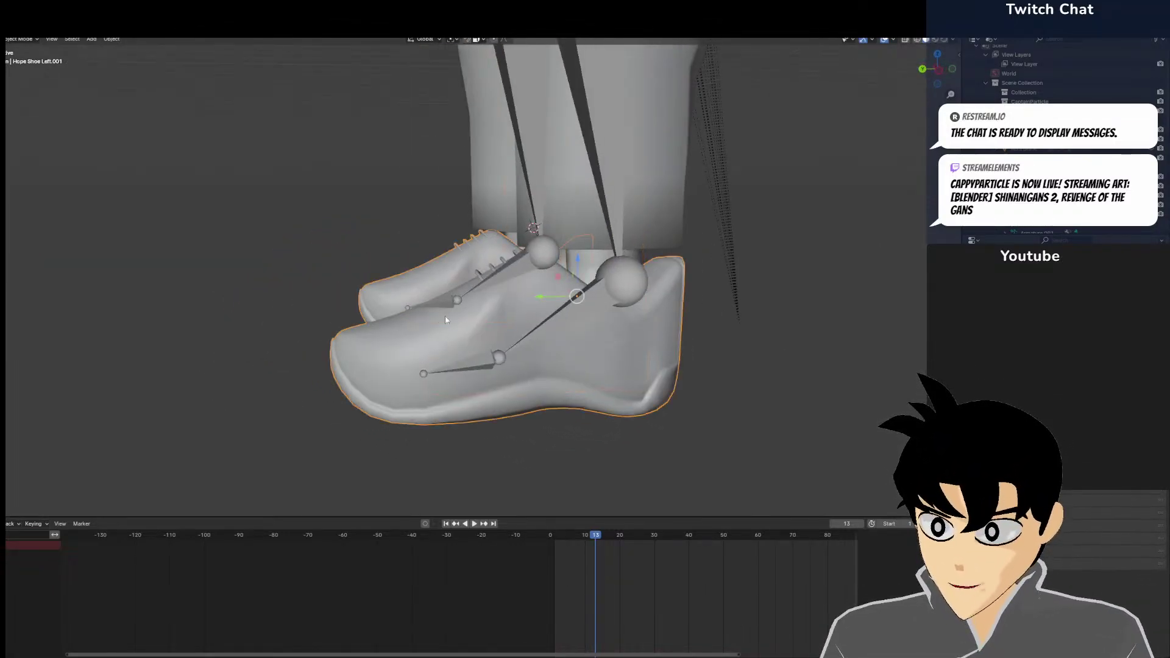
{"action": "left_click", "coordinate": [573, 306], "text": "shift"}
{"action": "key", "text": "ctrl+p"}
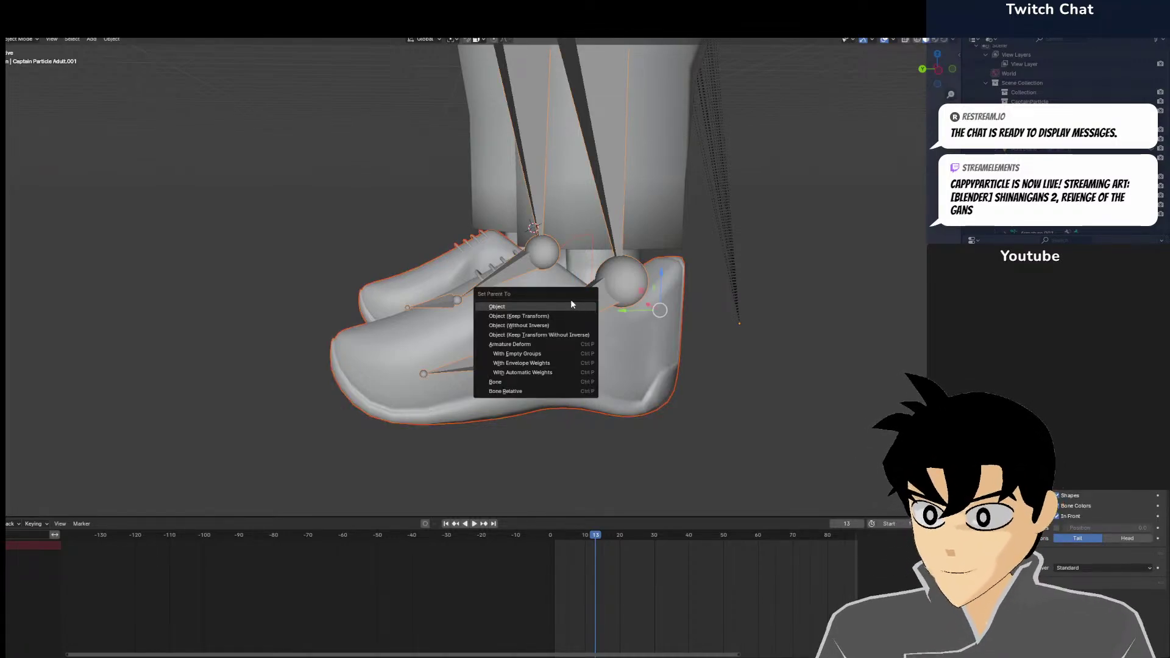
{"action": "left_click", "coordinate": [528, 373]}
In Pose Mode, test-rotate the left toes bone to check how the sneaker bends, and undo the rotation
{"action": "left_click", "coordinate": [534, 336]}
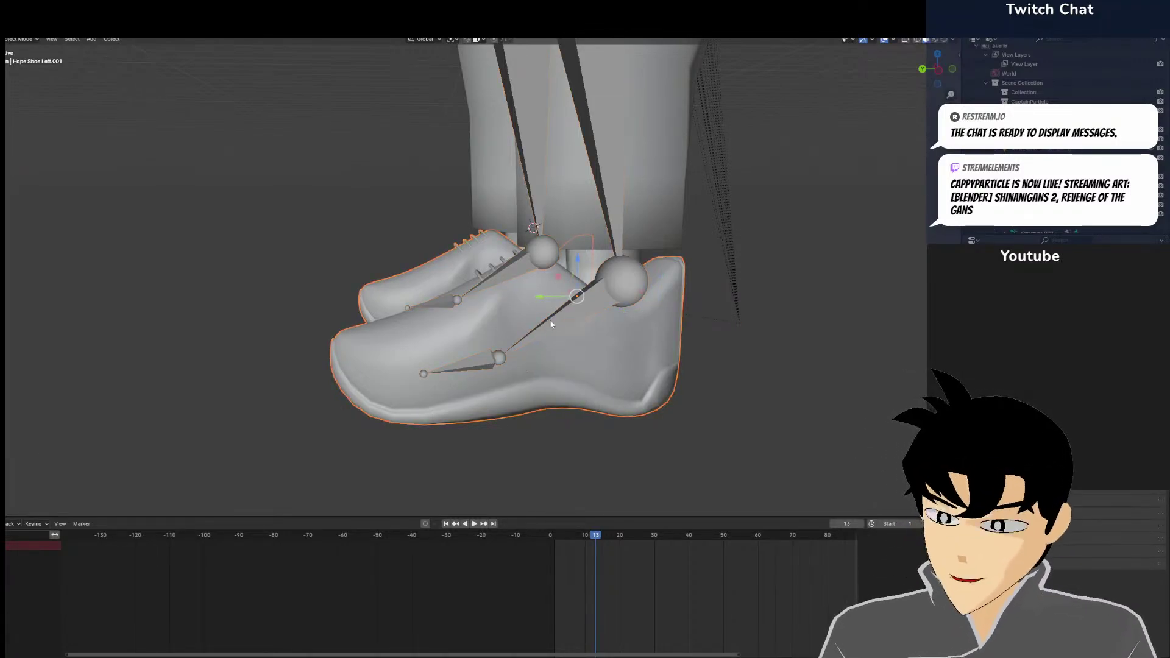
{"action": "key", "text": "ctrl+Tab"}
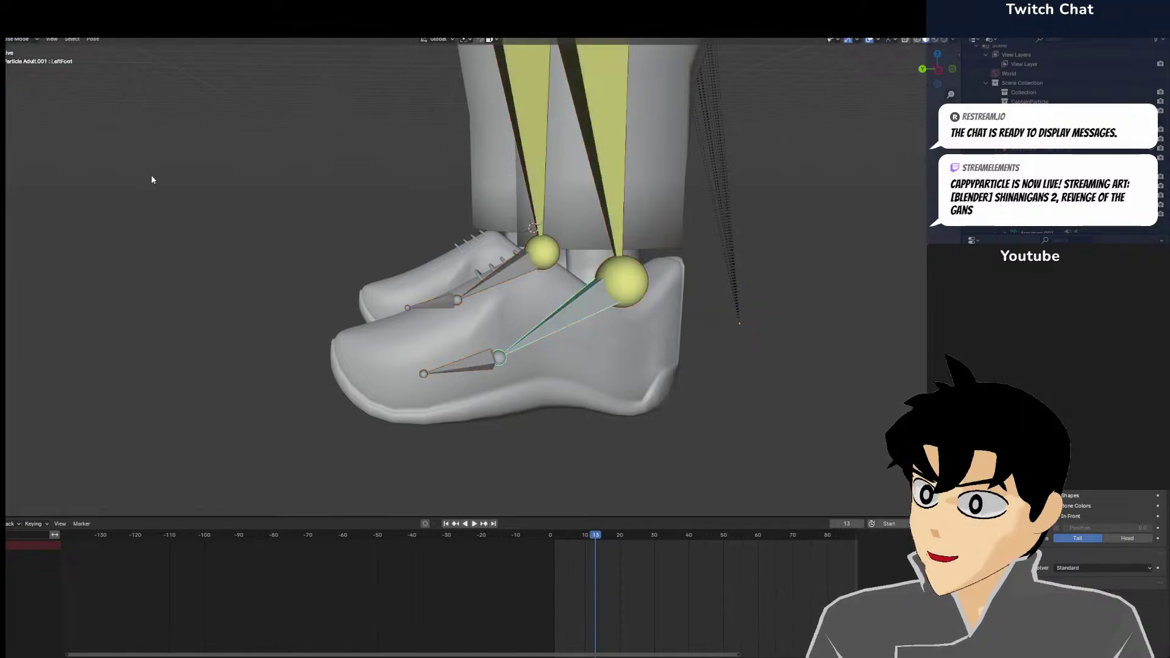
{"action": "left_click", "coordinate": [451, 364]}
{"action": "key", "text": "r"}
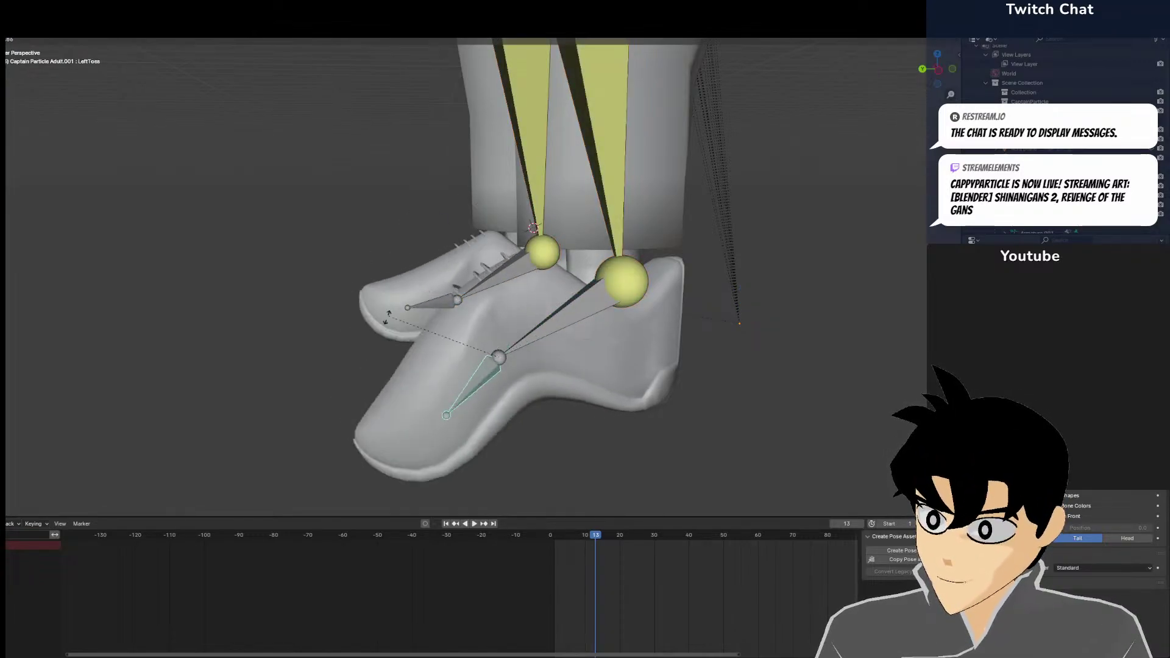
{"action": "left_click", "coordinate": [553, 237]}
{"action": "middle_click_drag", "start_coordinate": [538, 297], "coordinate": [630, 378]}
{"action": "key", "text": "ctrl+z"}
{"action": "middle_click_drag", "start_coordinate": [528, 357], "coordinate": [471, 241]}
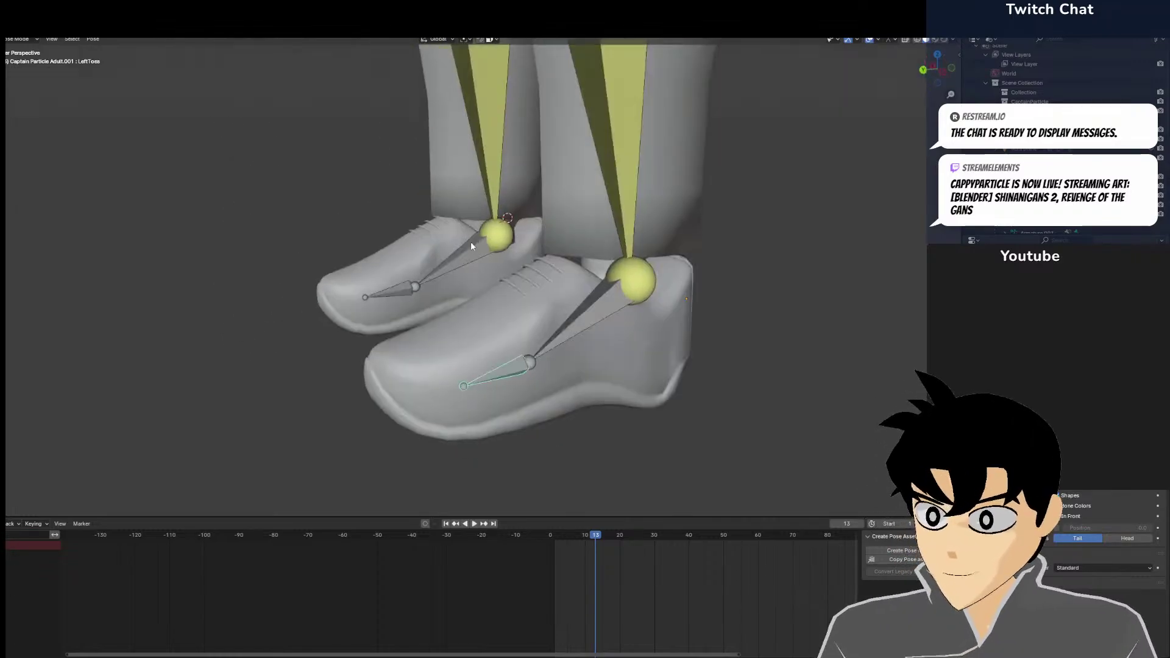
Test-rotate the right toes, right foot and left foot bones without keeping the rotations, and return to Object Mode
{"action": "left_click", "coordinate": [387, 290]}
{"action": "key", "text": "r"}
{"action": "left_click", "coordinate": [370, 208]}
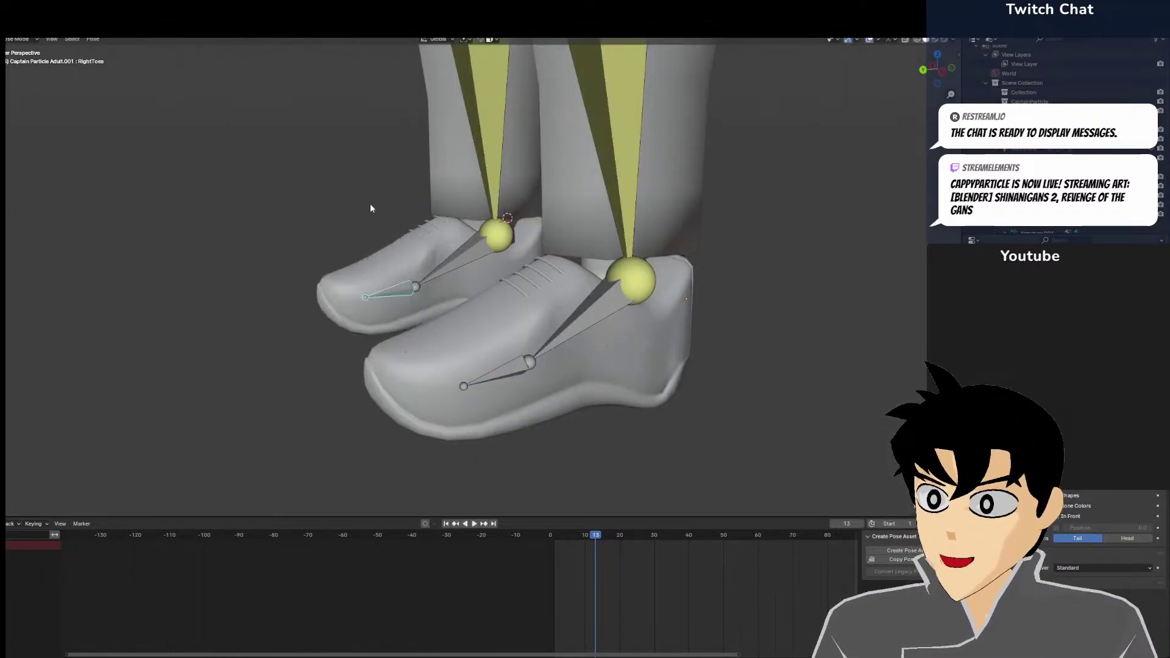
{"action": "left_click", "coordinate": [451, 261]}
{"action": "key", "text": "r"}
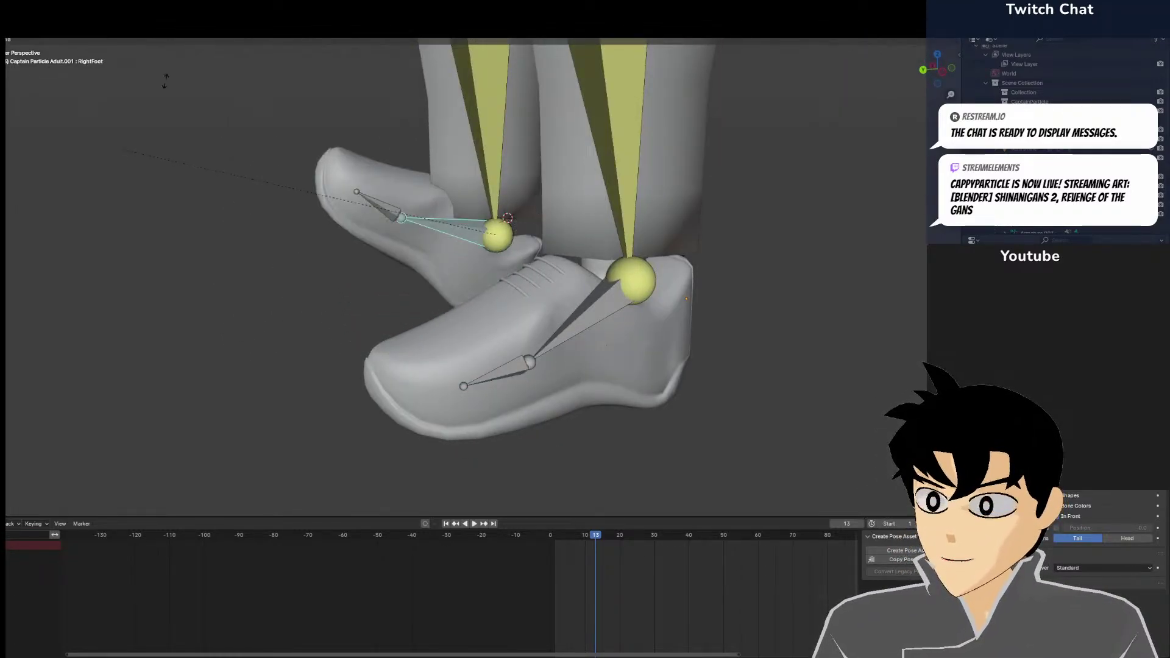
{"action": "right_click", "coordinate": [444, 298]}
{"action": "left_click", "coordinate": [554, 335]}
{"action": "key", "text": "r"}
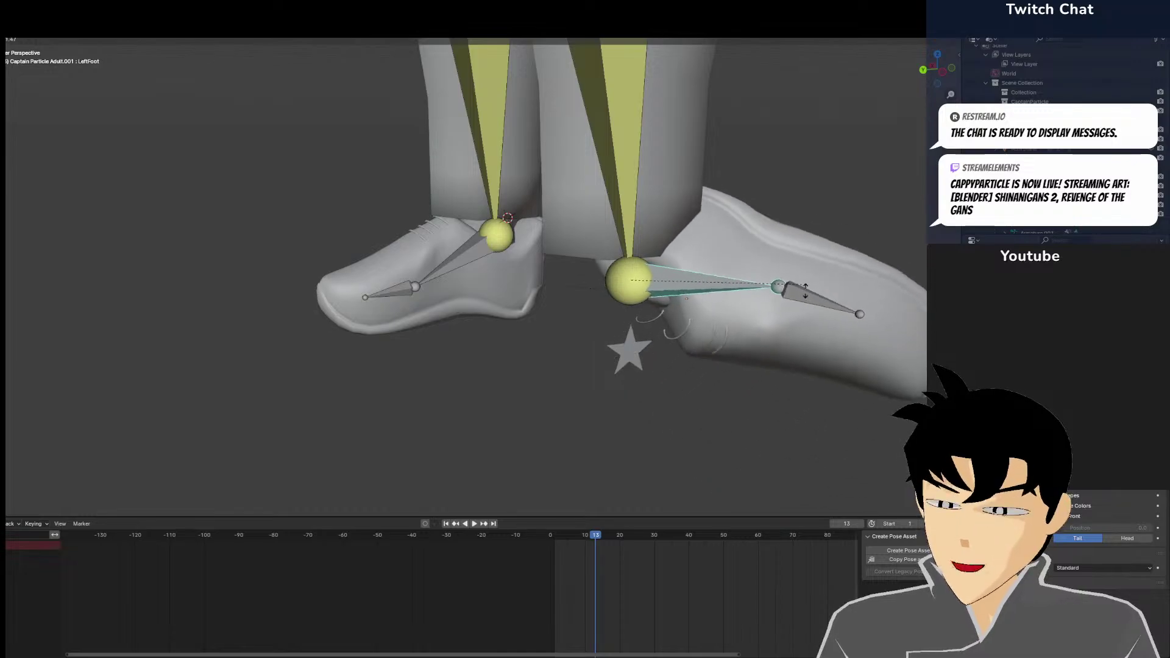
{"action": "right_click", "coordinate": [620, 282]}
{"action": "left_click", "coordinate": [12, 39]}
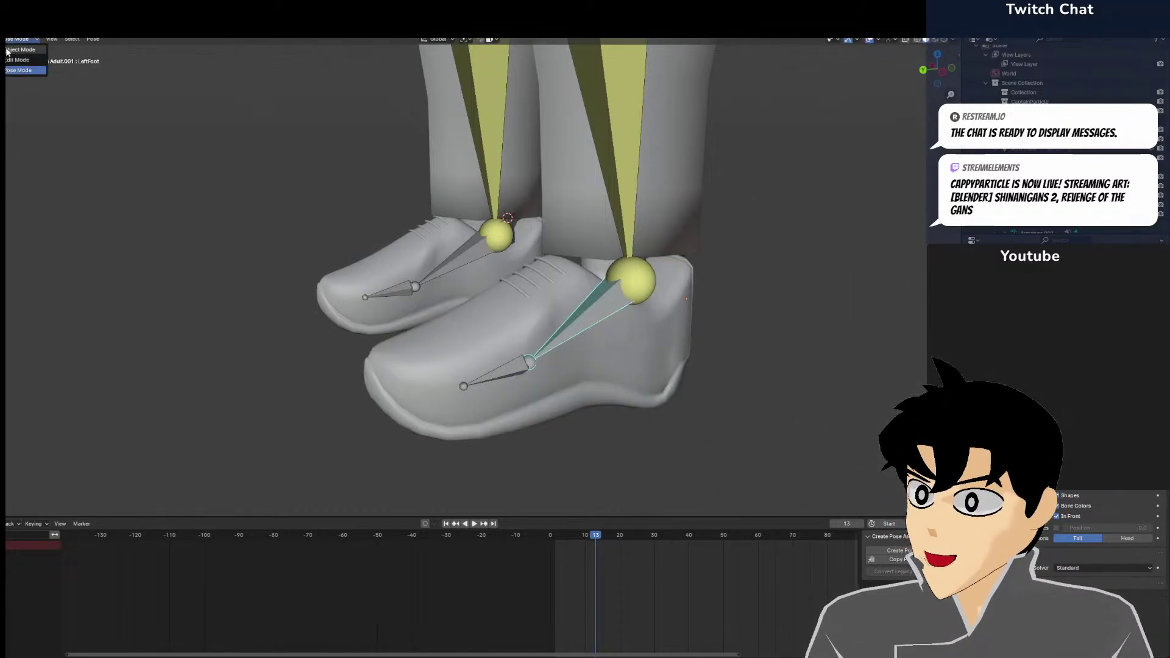
{"action": "left_click", "coordinate": [21, 52]}
Select the sneaker mesh together with the armature and enter Weight Paint mode
{"action": "middle_click_drag", "start_coordinate": [588, 401], "coordinate": [506, 372]}
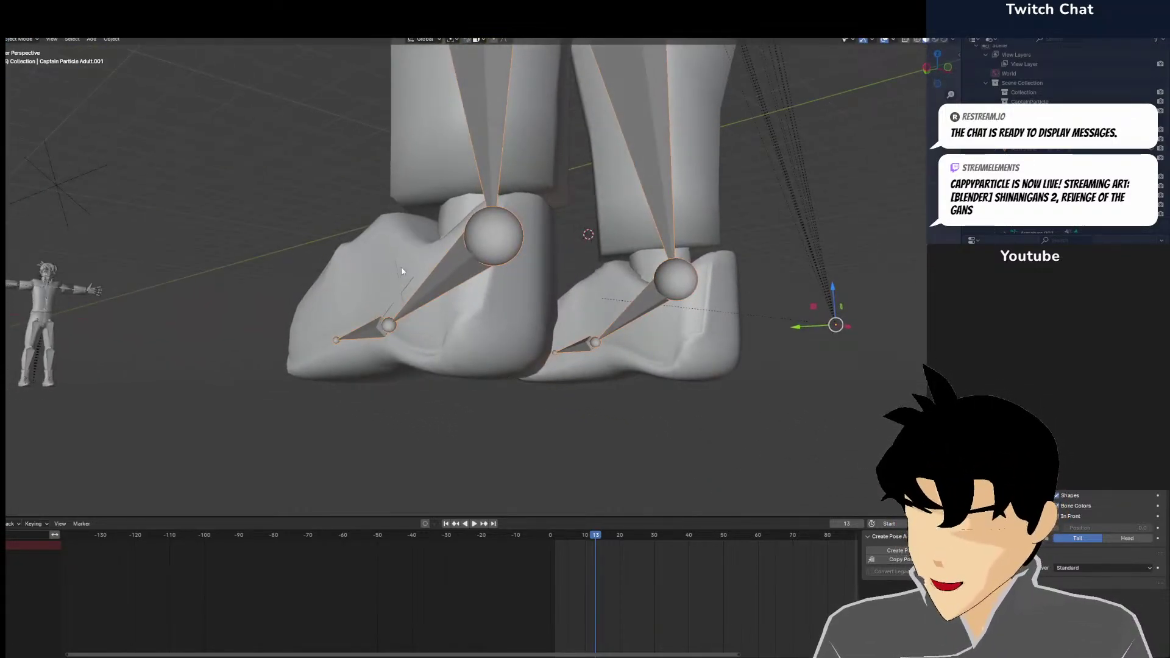
{"action": "left_click", "coordinate": [388, 291]}
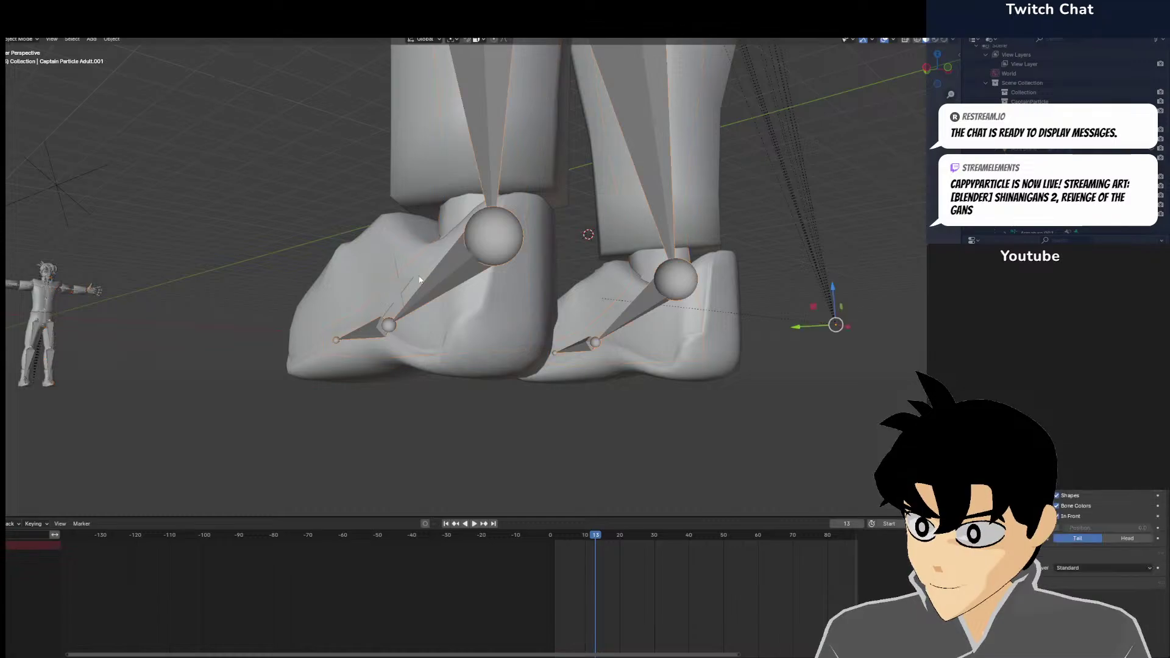
{"action": "left_click", "coordinate": [9, 39]}
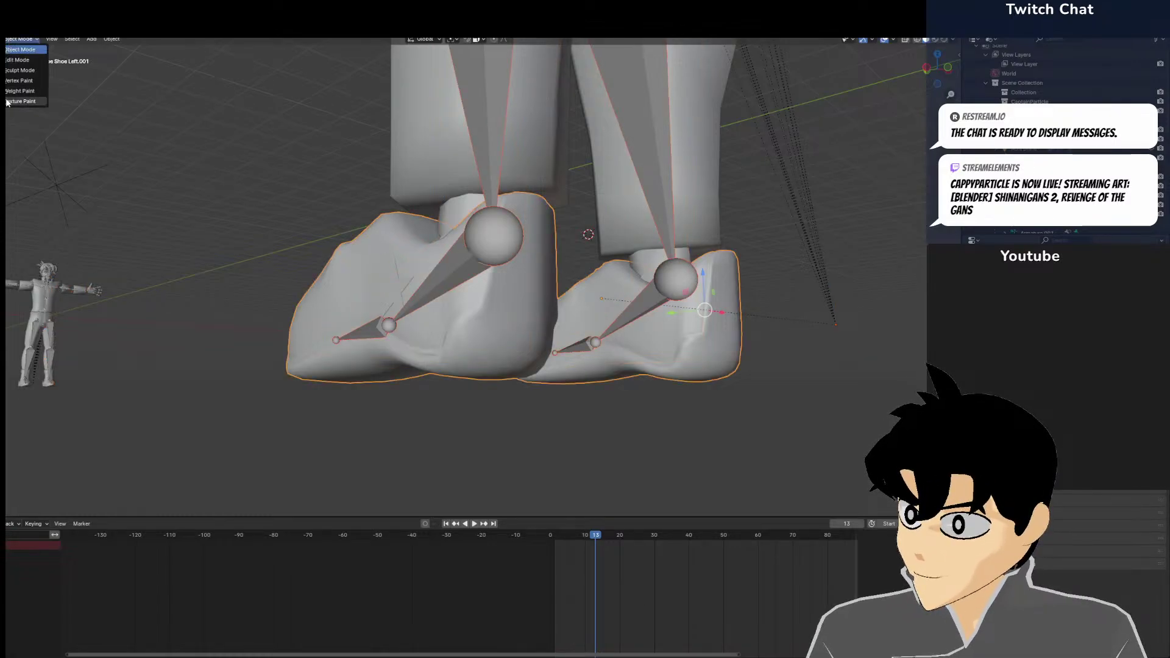
{"action": "left_click", "coordinate": [24, 90]}
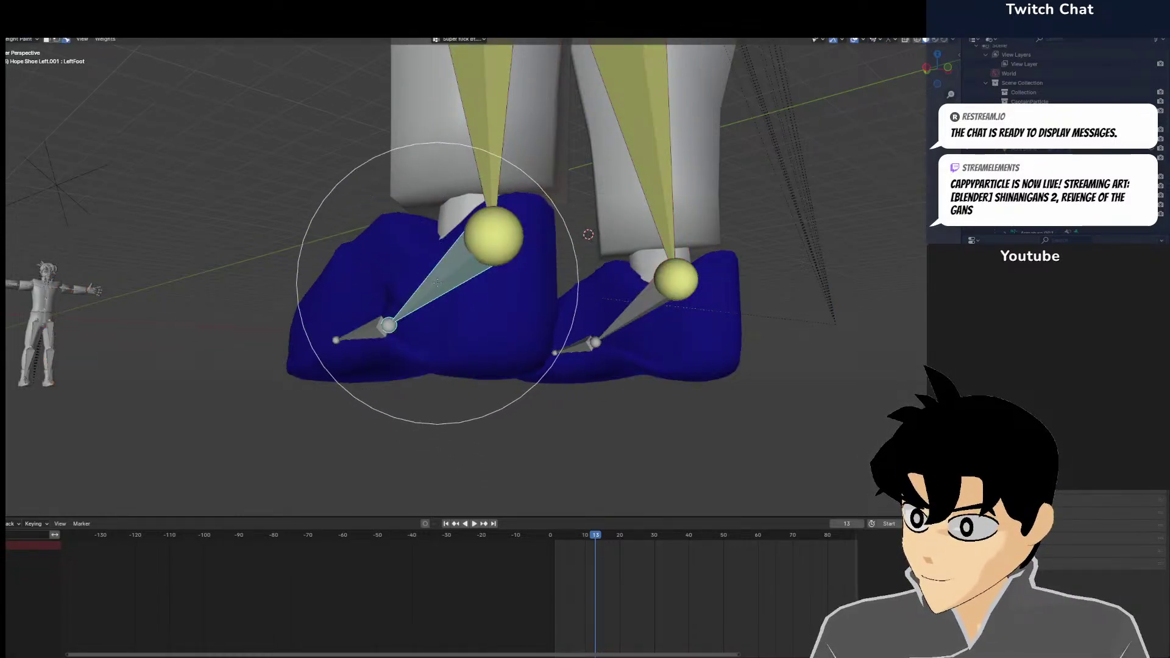
Examine the left and right foot bones' weights on the sneakers by test-rotating each bone and cancelling
{"action": "key", "text": "r"}
{"action": "right_click", "coordinate": [556, 294]}
{"action": "left_click", "coordinate": [649, 319], "text": "ctrl+shift"}
{"action": "key", "text": "r"}
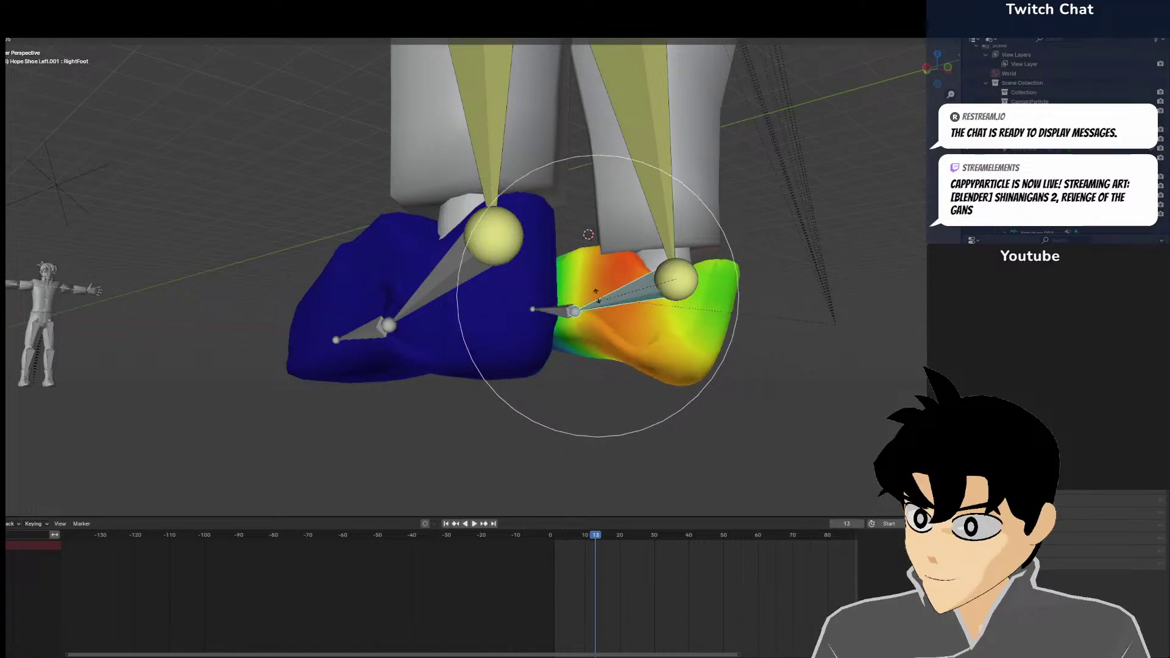
{"action": "right_click", "coordinate": [594, 295]}
{"action": "left_click", "coordinate": [468, 261], "text": "ctrl+shift"}
{"action": "key", "text": "r"}
{"action": "right_click", "coordinate": [559, 305]}
{"action": "middle_click_drag", "start_coordinate": [559, 305], "coordinate": [829, 313]}
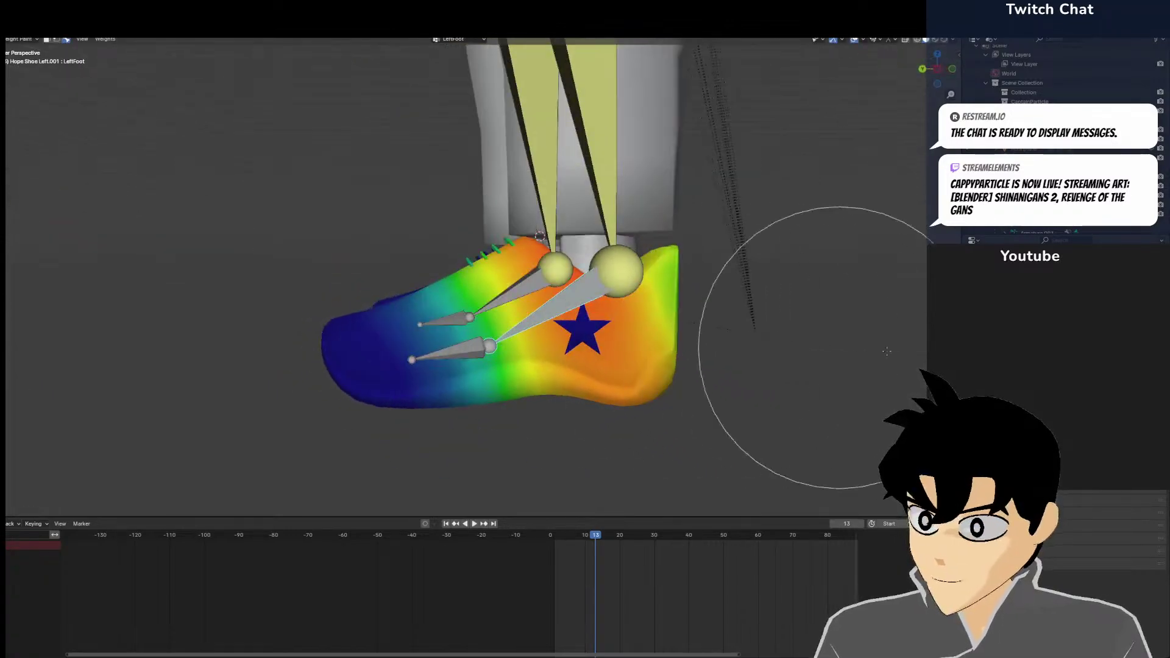
Select the left lower leg bone and paint its influence off the left sneaker's heel and laces
{"action": "left_click", "coordinate": [600, 182], "text": "ctrl+shift"}
{"action": "mouse_move", "coordinate": [600, 183]}
{"action": "middle_mouse_down"}
{"action": "mouse_move", "coordinate": [872, 211]}
{"action": "mouse_move", "coordinate": [783, 248]}
{"action": "middle_mouse_up"}
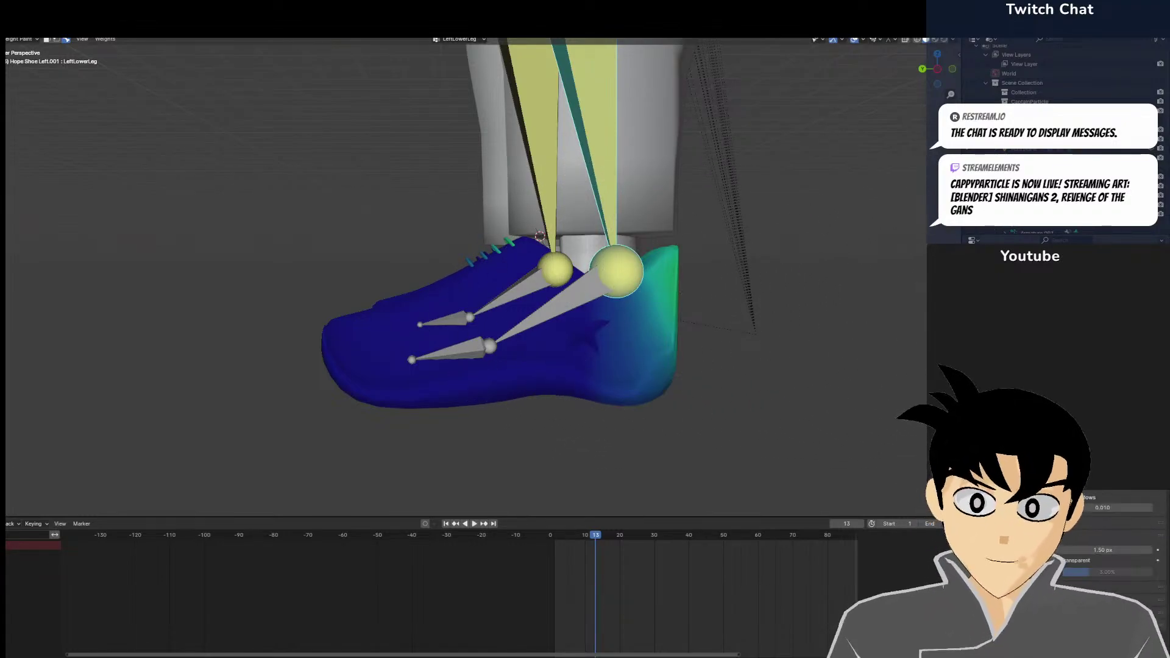
{"action": "left_click_drag", "start_coordinate": [961, 253], "coordinate": [963, 254]}
{"action": "left_click", "coordinate": [970, 253]}
{"action": "left_click", "coordinate": [1000, 511]}
{"action": "key", "text": "Escape"}
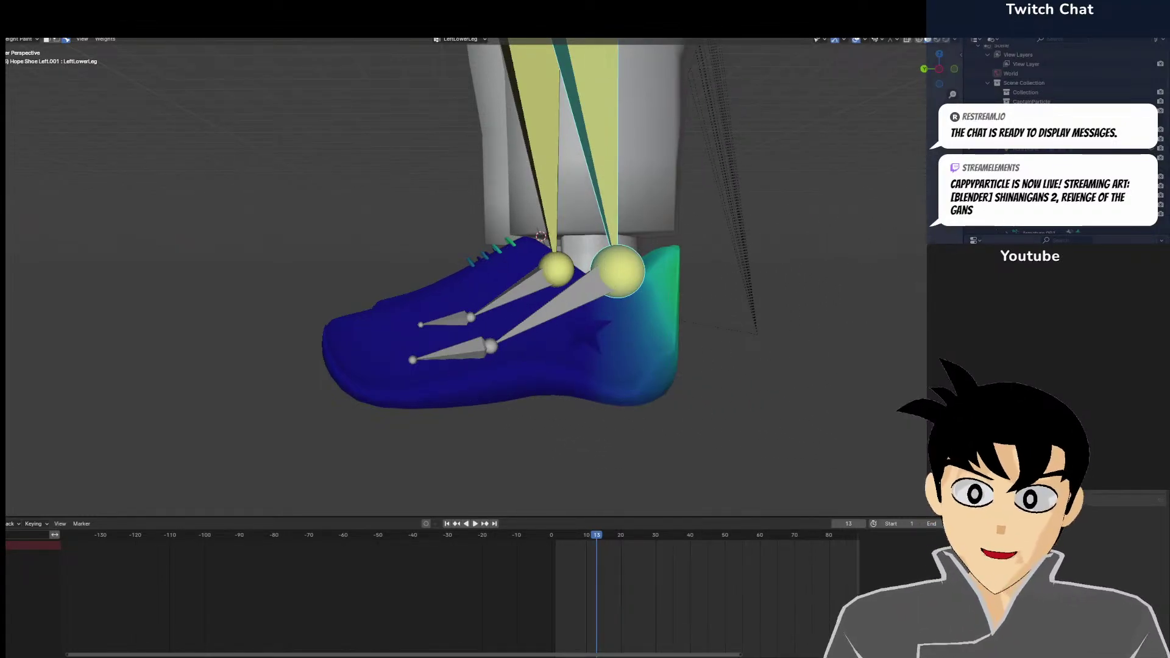
{"action": "mouse_move", "coordinate": [232, 353]}
{"action": "middle_mouse_down"}
{"action": "mouse_move", "coordinate": [365, 353]}
{"action": "mouse_move", "coordinate": [392, 201]}
{"action": "mouse_move", "coordinate": [414, 335]}
{"action": "mouse_move", "coordinate": [535, 423]}
{"action": "middle_mouse_up"}
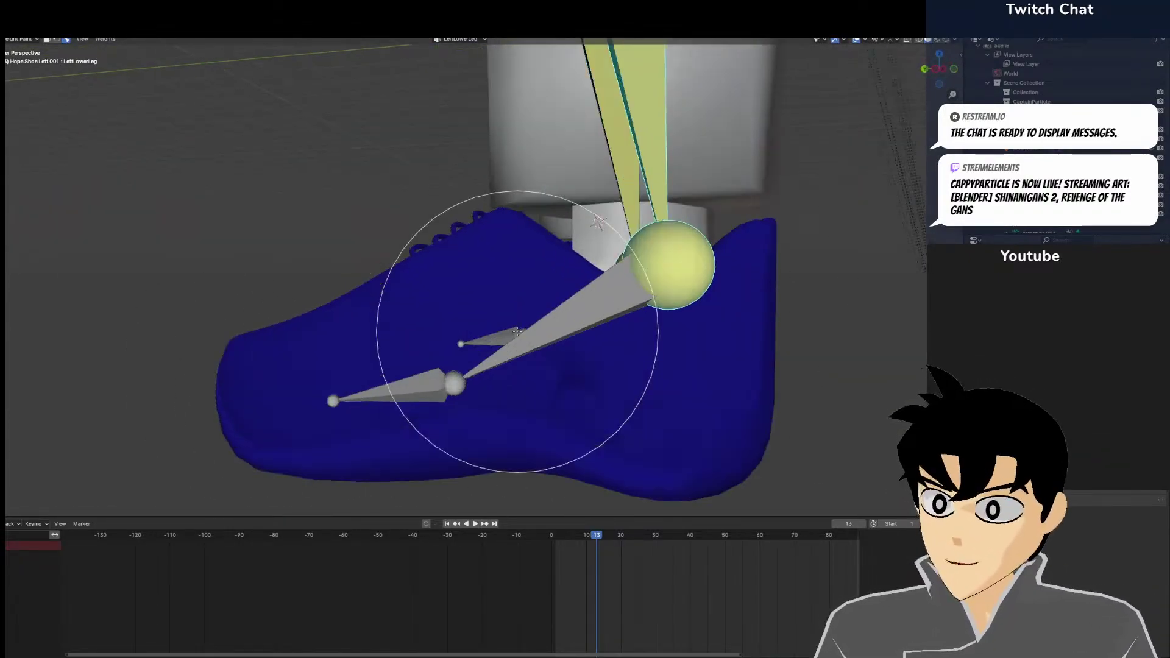
Select the left foot bone and paint its weight onto the star on the left sneaker's side
{"action": "left_click", "coordinate": [634, 285], "text": "ctrl+shift"}
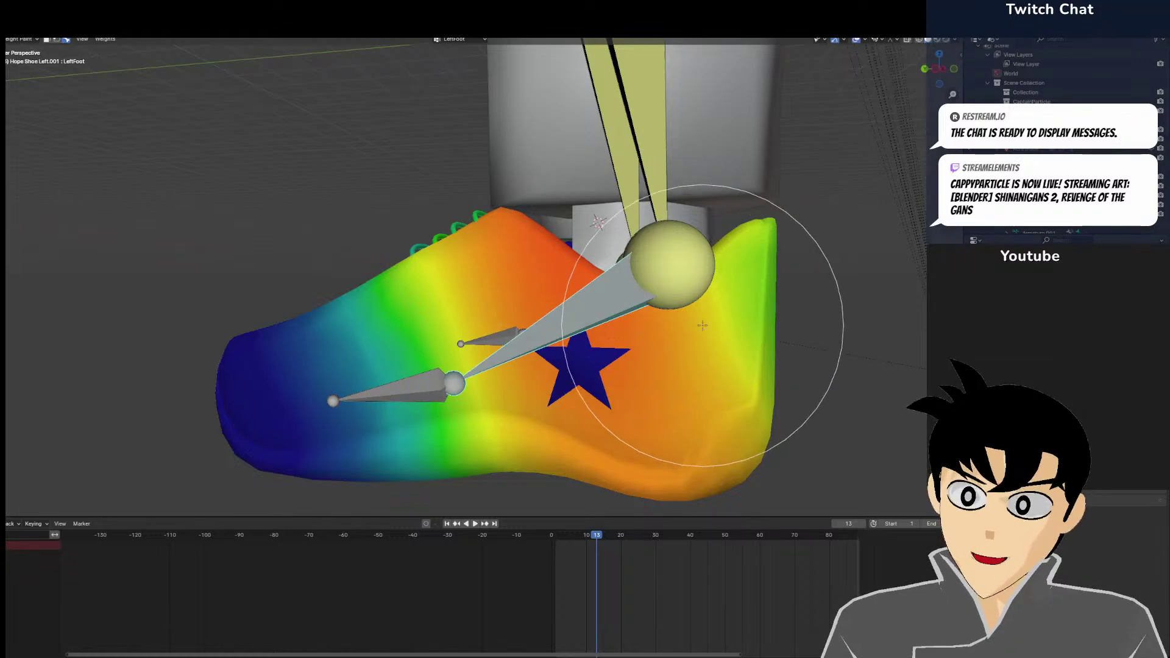
{"action": "left_click", "coordinate": [997, 517]}
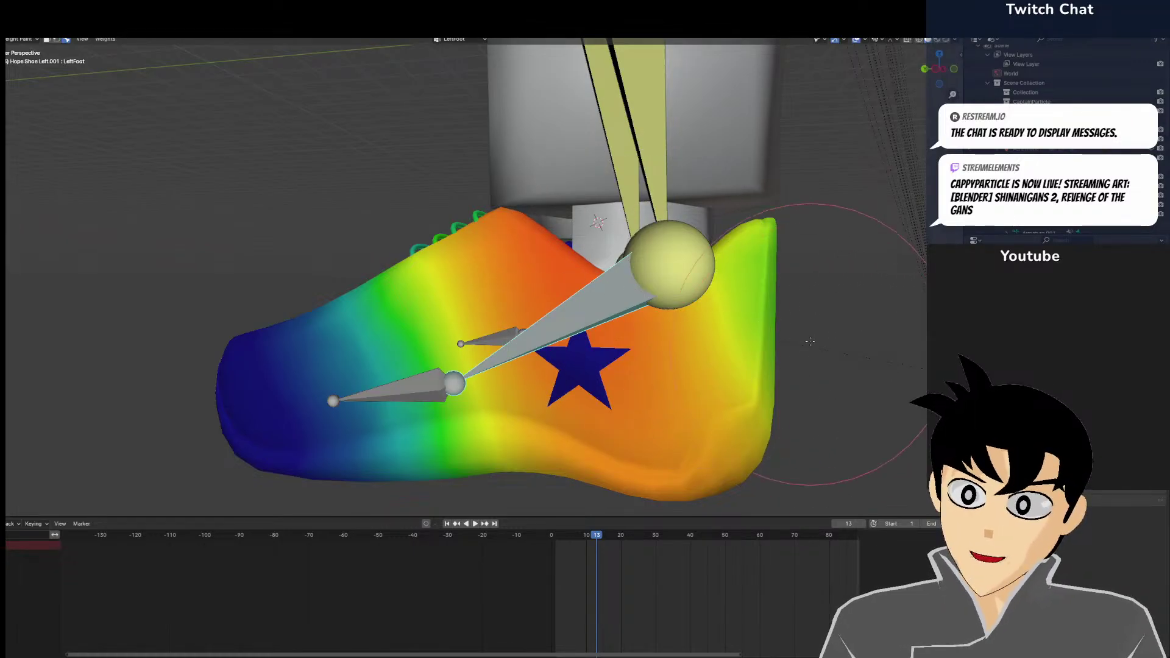
{"action": "left_click", "coordinate": [579, 371]}
{"action": "scroll", "coordinate": [591, 367], "scroll_direction": "up", "scroll_amount": 2}
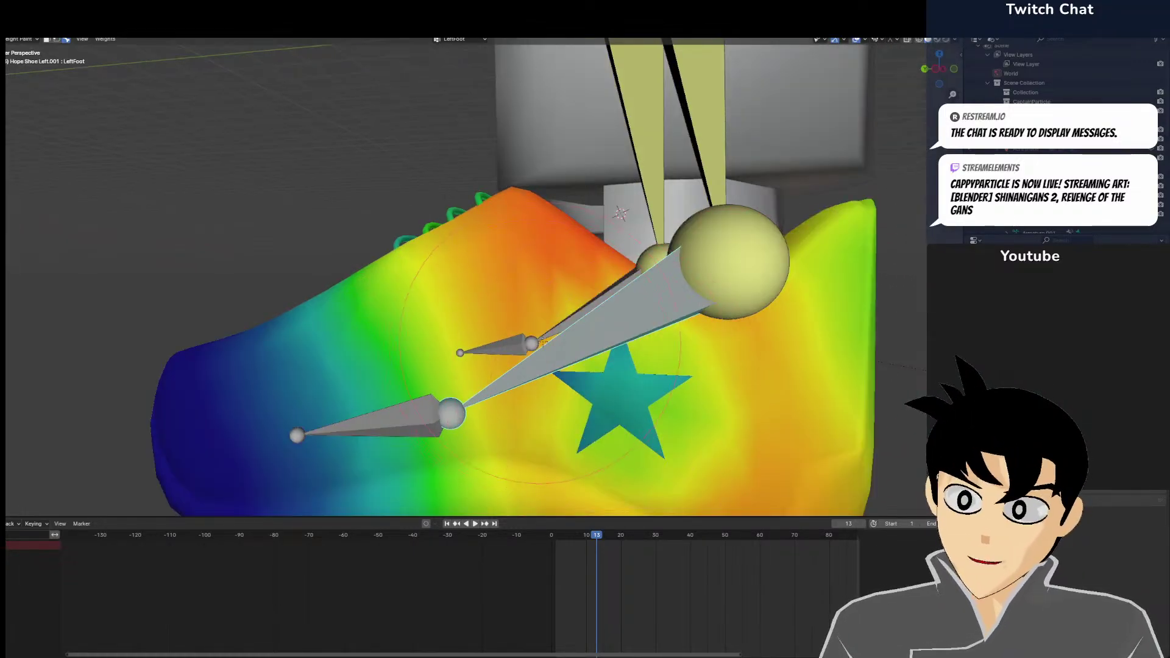
Swing the left foot bone upward to pull the sneaker out of its rest pose and expose poorly weighted vertices
{"action": "key", "text": "g"}
{"action": "left_click", "coordinate": [689, 401]}
{"action": "key", "text": "g"}
{"action": "left_click", "coordinate": [687, 134]}
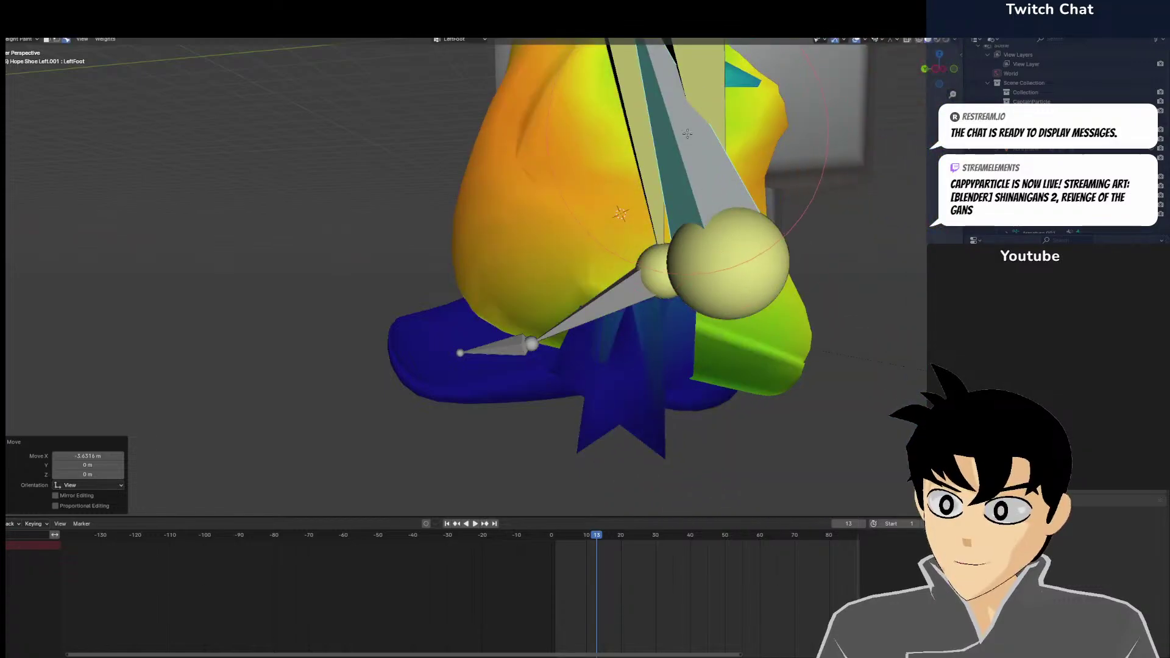
Paint left foot bone weight onto the star points left sticking out of the posed sneaker
{"action": "scroll", "coordinate": [762, 213], "scroll_direction": "down", "scroll_amount": 3}
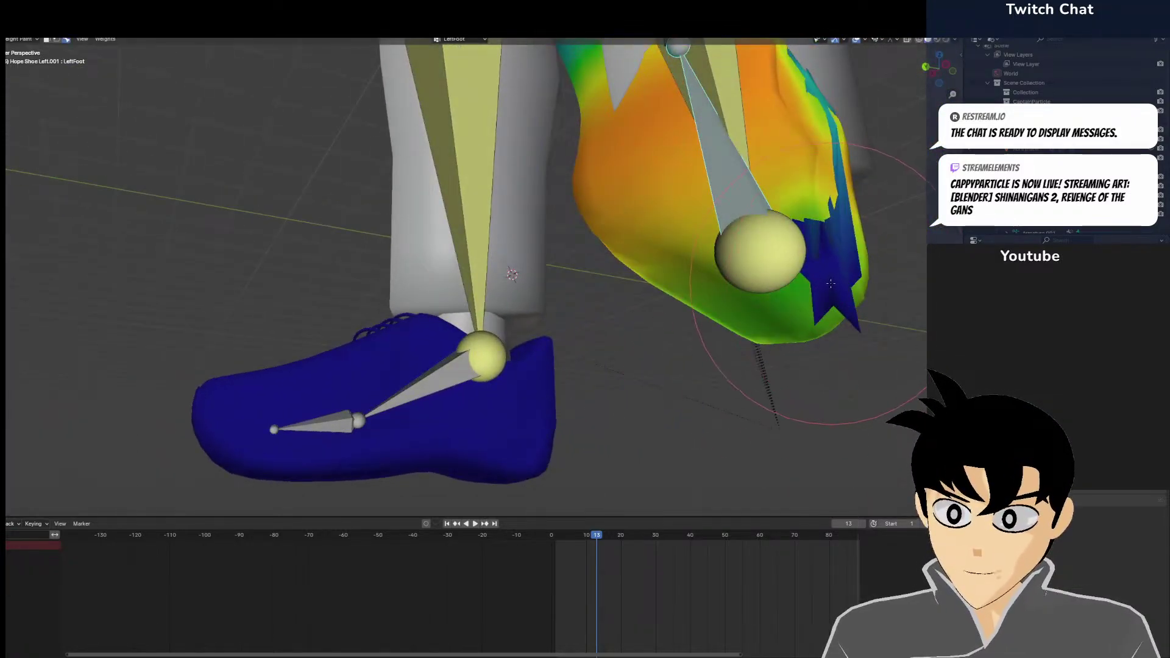
{"action": "mouse_move", "coordinate": [830, 283]}
{"action": "middle_mouse_down"}
{"action": "mouse_move", "coordinate": [544, 244]}
{"action": "mouse_move", "coordinate": [540, 214]}
{"action": "middle_mouse_up"}
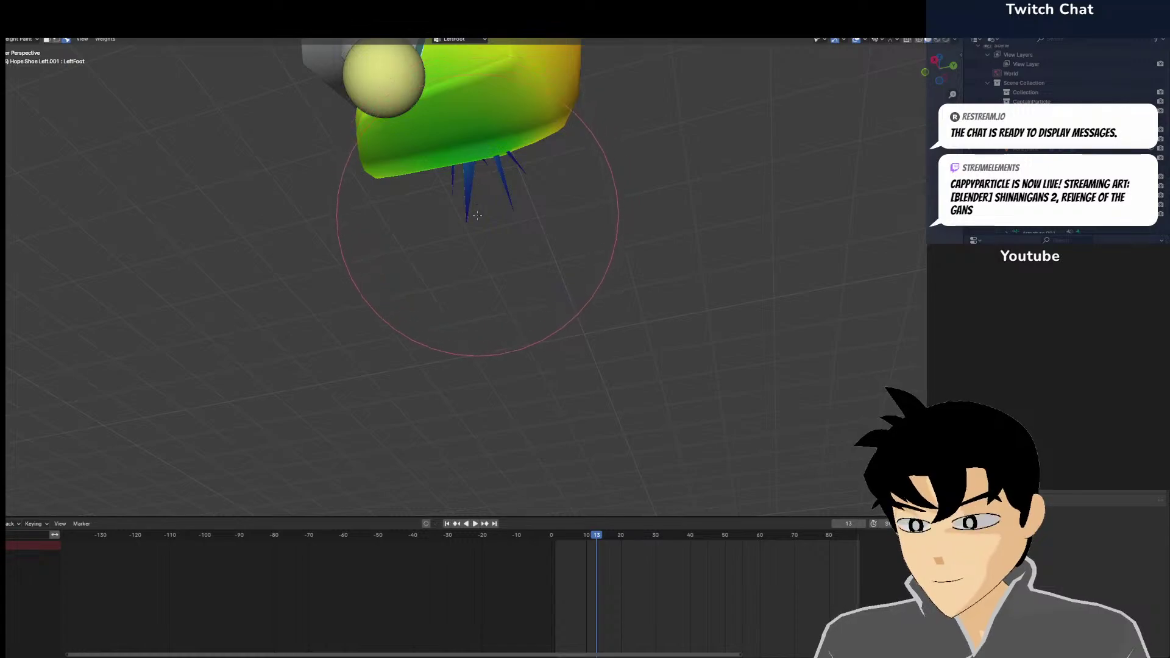
{"action": "scroll", "coordinate": [487, 225], "scroll_direction": "up", "scroll_amount": 5}
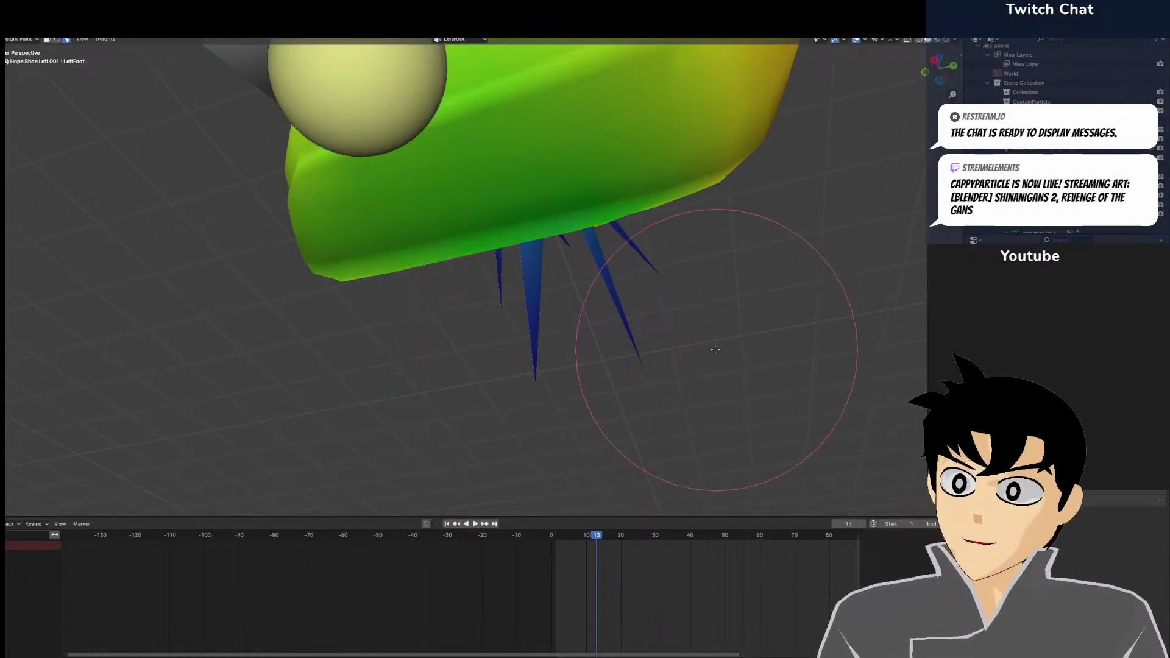
{"action": "middle_click_drag", "start_coordinate": [638, 348], "coordinate": [640, 339]}
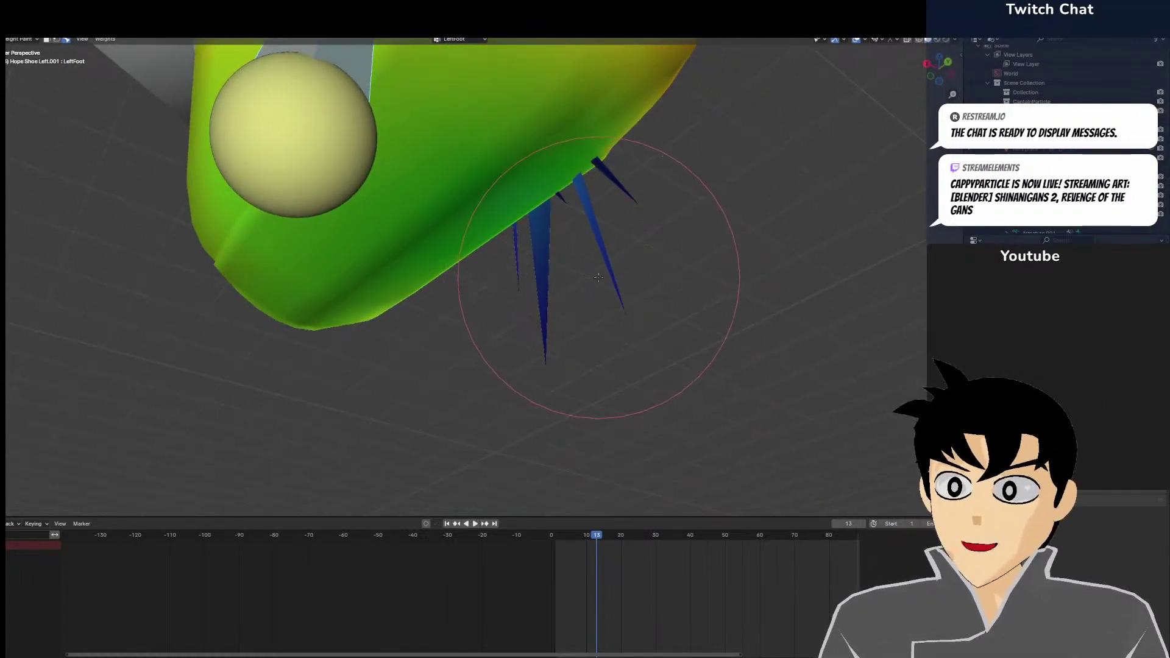
{"action": "left_click_drag", "start_coordinate": [599, 277], "coordinate": [556, 196]}
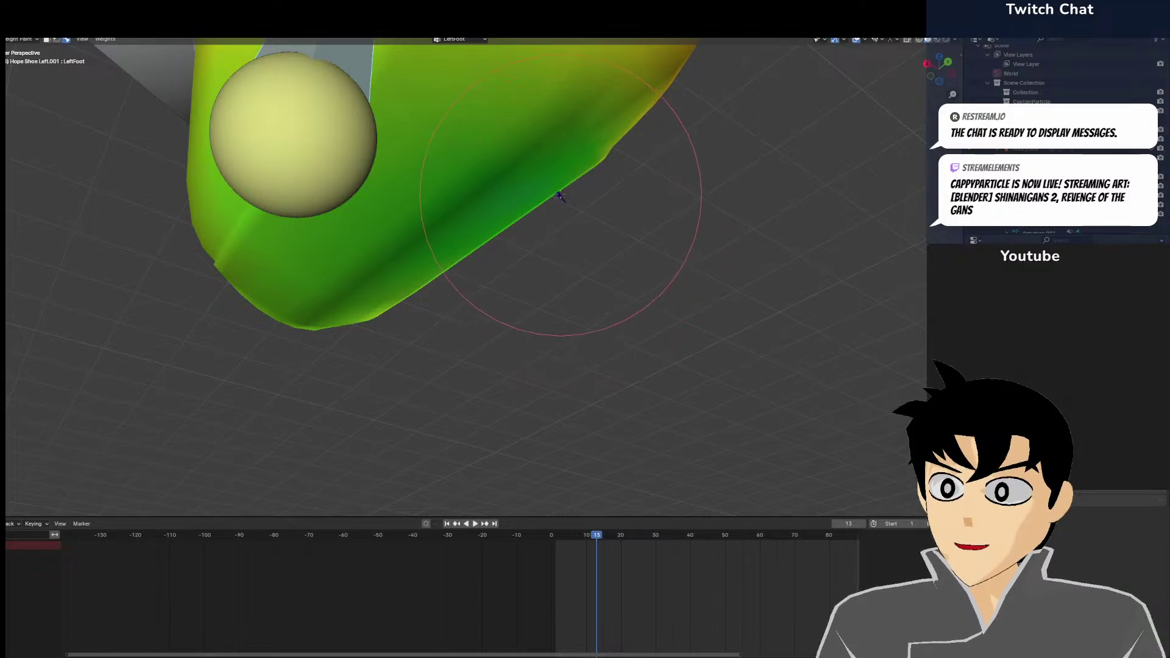
{"action": "mouse_move", "coordinate": [560, 195]}
{"action": "middle_mouse_down"}
{"action": "mouse_move", "coordinate": [407, 287]}
{"action": "mouse_move", "coordinate": [408, 402]}
{"action": "mouse_move", "coordinate": [483, 128]}
{"action": "middle_mouse_up"}
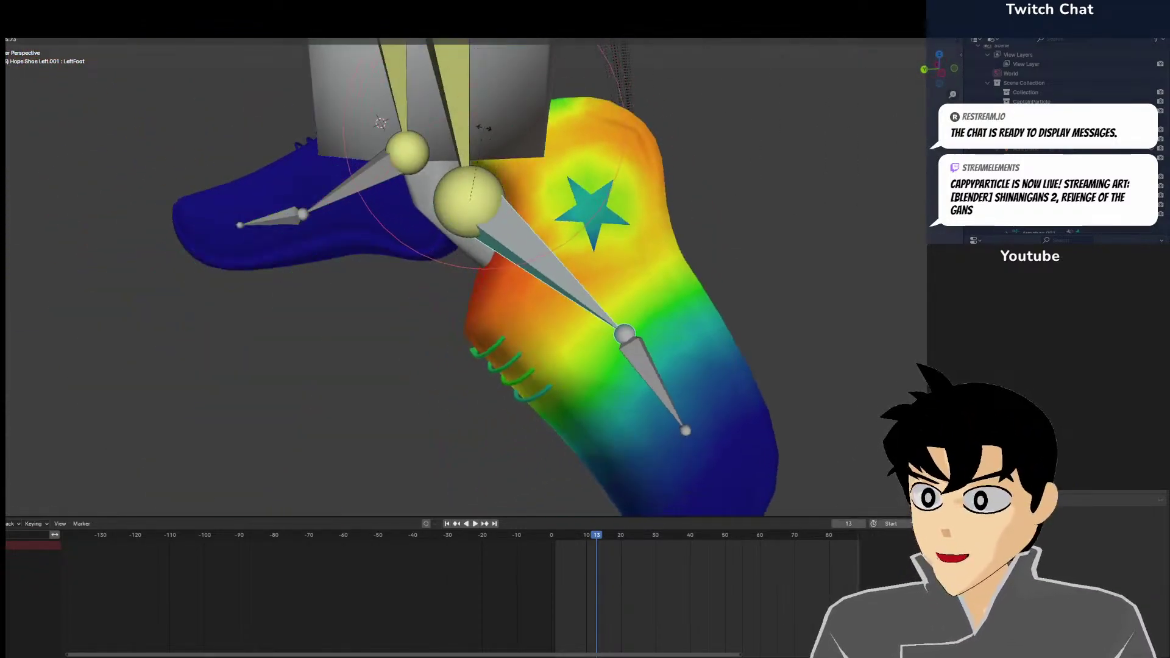
Select the left toe bone and paint its influence off the left sneaker's heel, star and upper laces
{"action": "right_click", "coordinate": [541, 234]}
{"action": "left_click", "coordinate": [256, 308], "text": "ctrl+shift"}
{"action": "key", "text": "r"}
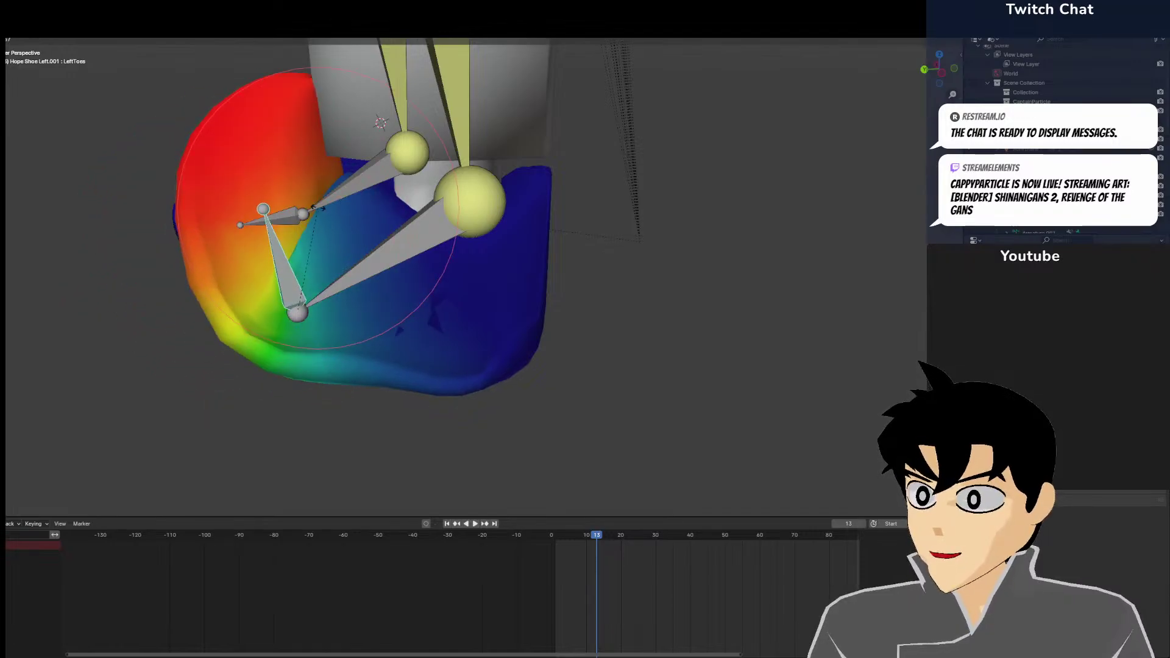
{"action": "right_click", "coordinate": [314, 197]}
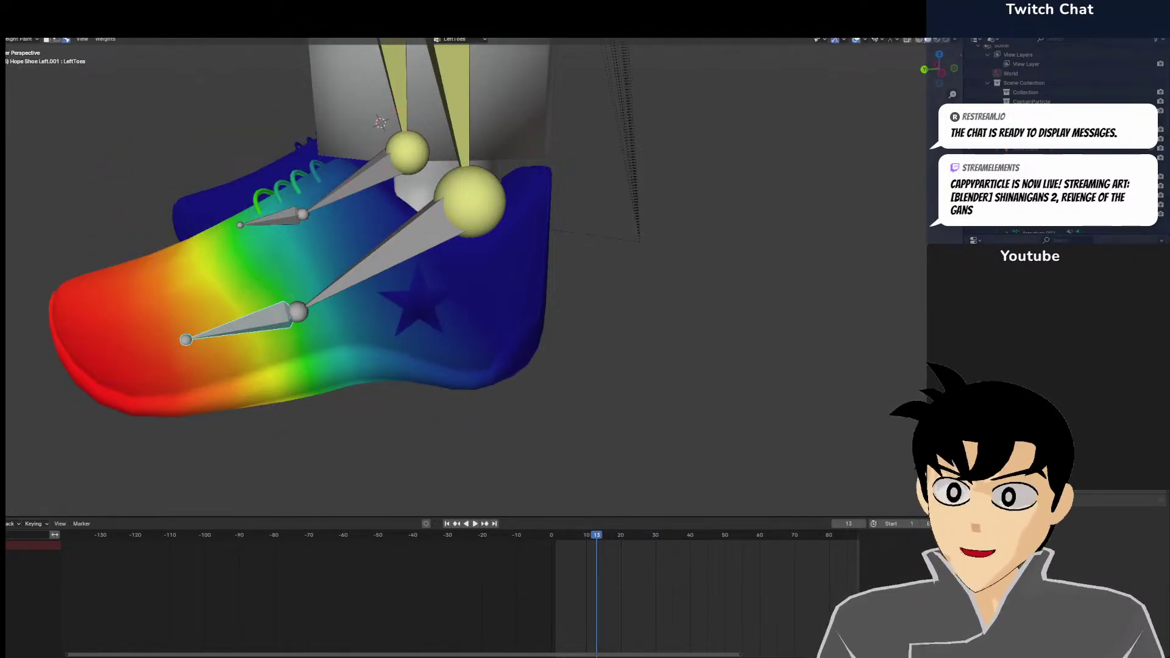
{"action": "mouse_move", "coordinate": [556, 366]}
{"action": "left_mouse_down"}
{"action": "mouse_move", "coordinate": [478, 188]}
{"action": "mouse_move", "coordinate": [297, 119]}
{"action": "left_mouse_up"}
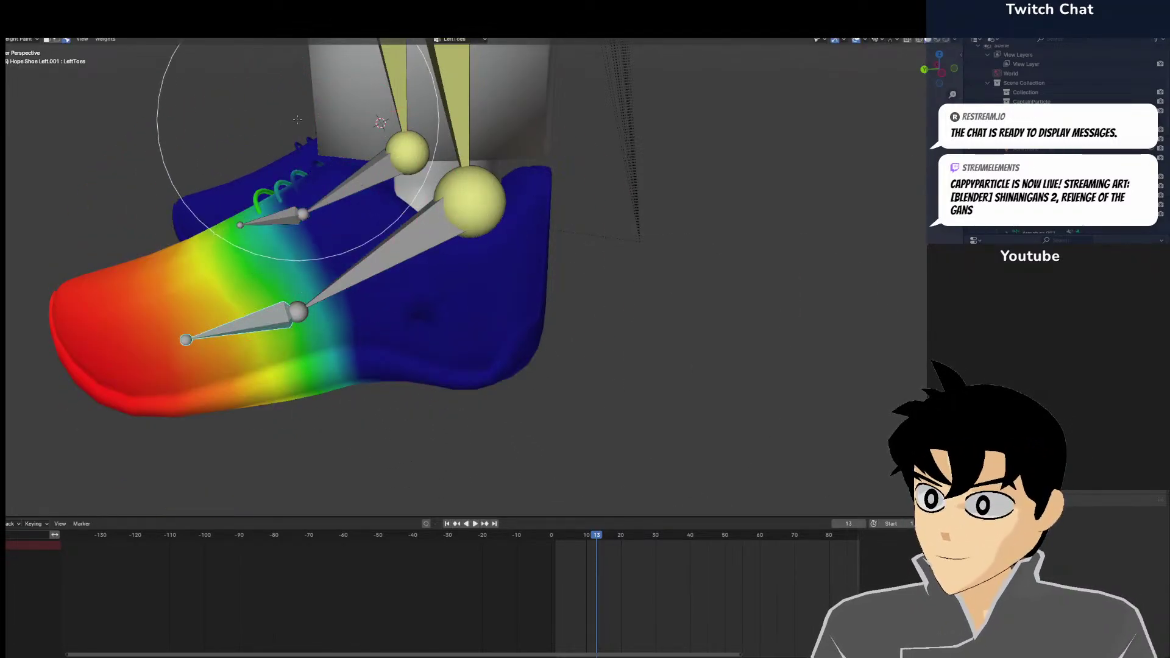
{"action": "middle_click_drag", "start_coordinate": [298, 120], "coordinate": [392, 196]}
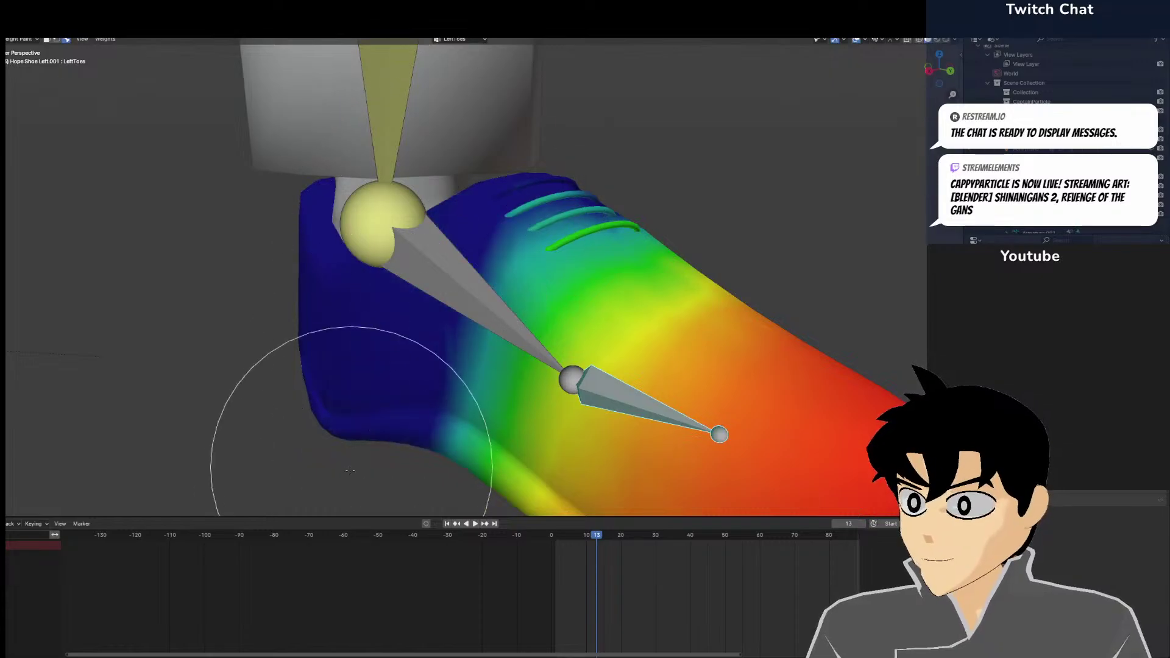
{"action": "middle_click_drag", "start_coordinate": [280, 256], "coordinate": [320, 248]}
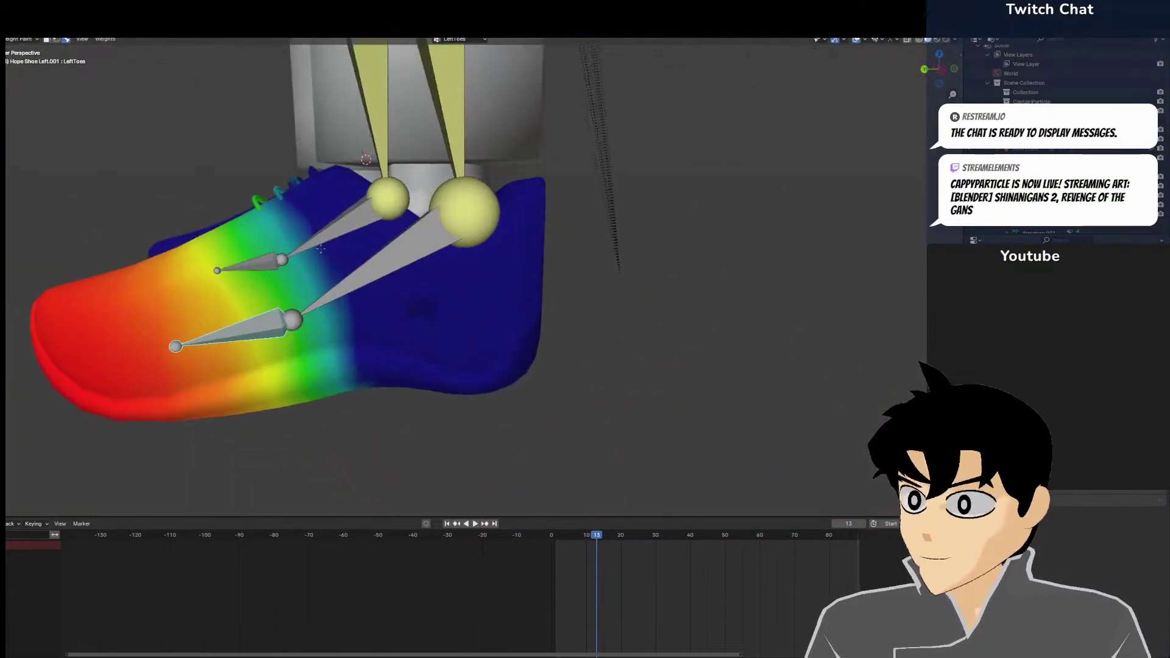
Bend the left toe bone upward, then ease the bend back slightly to check how the sneaker deforms
{"action": "key", "text": "r"}
{"action": "left_click", "coordinate": [263, 262]}
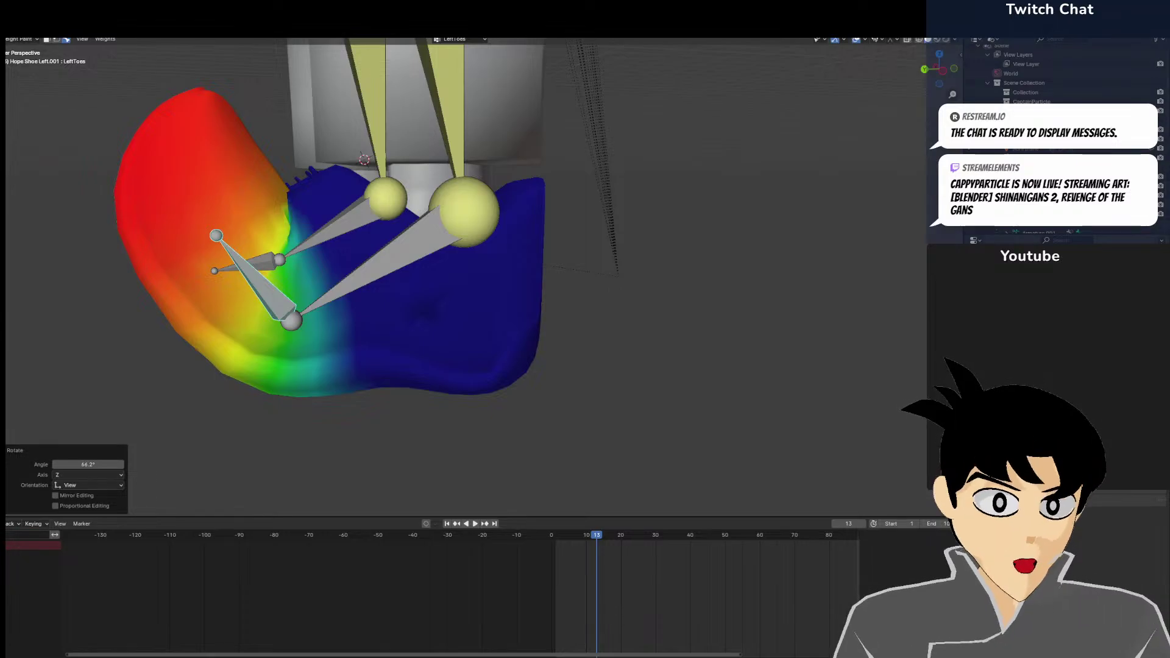
{"action": "mouse_move", "coordinate": [535, 209]}
{"action": "middle_mouse_down"}
{"action": "mouse_move", "coordinate": [635, 326]}
{"action": "mouse_move", "coordinate": [651, 410]}
{"action": "middle_mouse_up"}
{"action": "key", "text": "r"}
{"action": "left_click", "coordinate": [619, 320]}
{"action": "mouse_move", "coordinate": [619, 319]}
{"action": "middle_mouse_down"}
{"action": "mouse_move", "coordinate": [626, 301]}
{"action": "mouse_move", "coordinate": [556, 253]}
{"action": "mouse_move", "coordinate": [548, 262]}
{"action": "middle_mouse_up"}
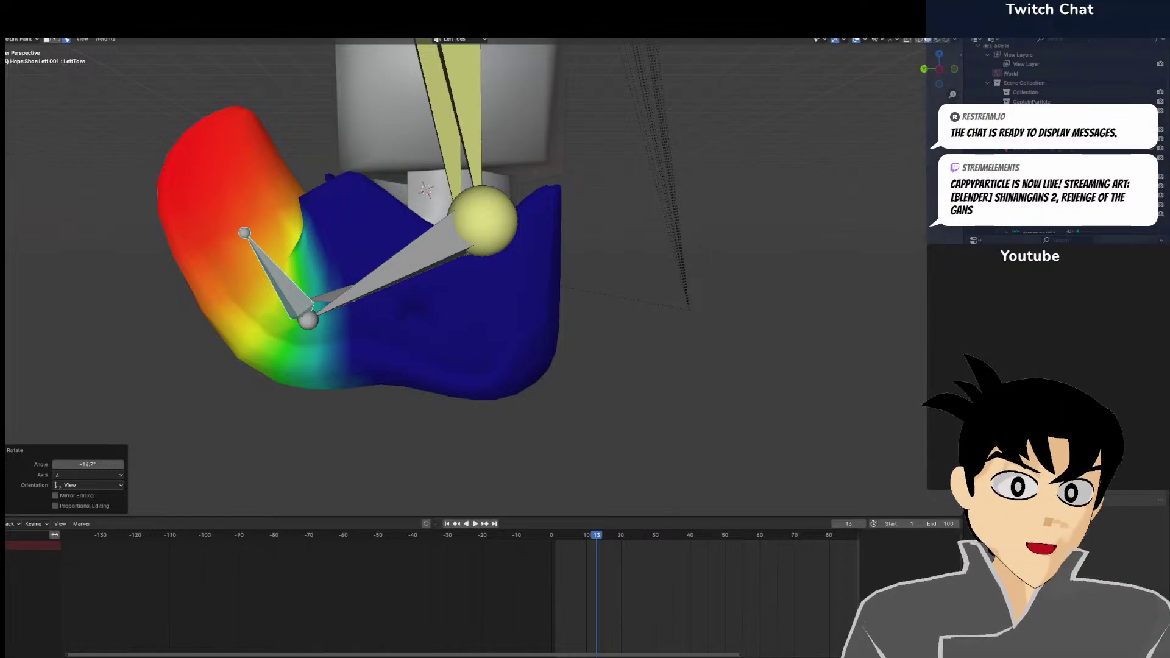
Leave Weight Paint for Object Mode and review both sneakers on the legs from the front and at an angle
{"action": "left_click", "coordinate": [19, 39]}
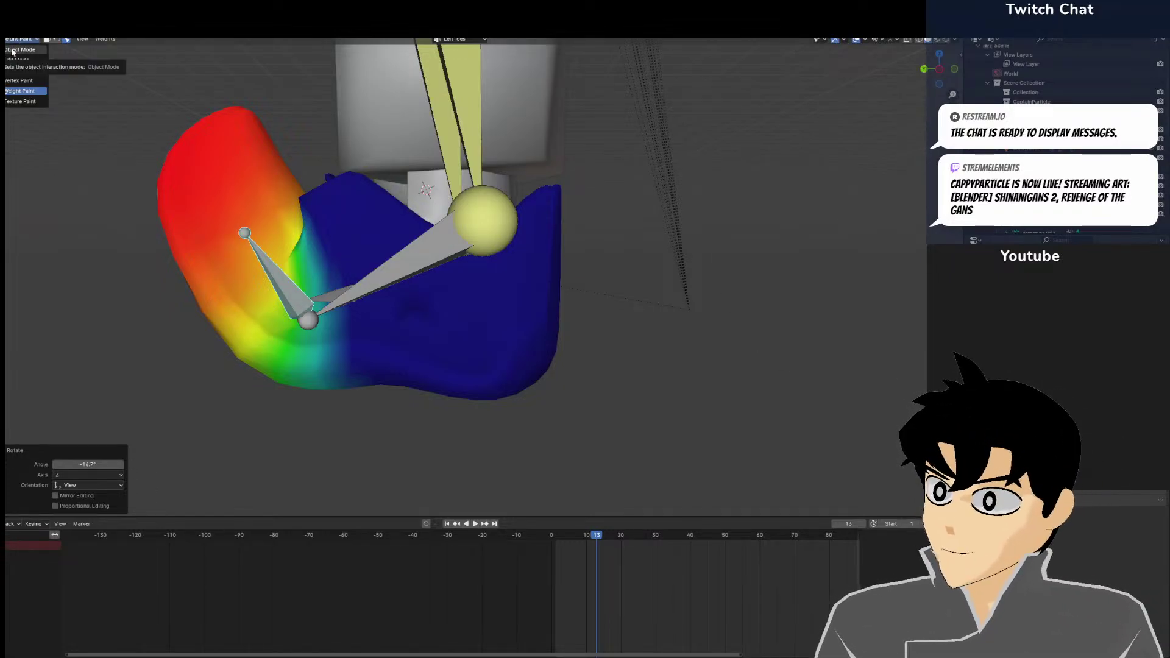
{"action": "left_click", "coordinate": [11, 52]}
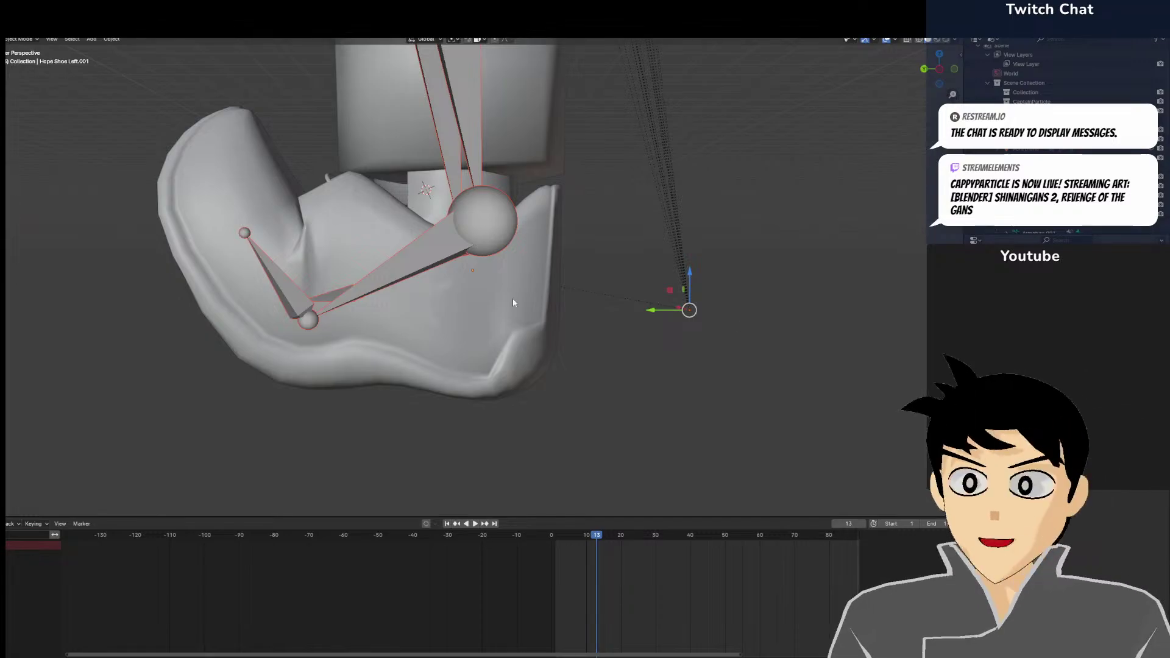
{"action": "middle_click_drag", "start_coordinate": [513, 303], "coordinate": [640, 318]}
{"action": "key", "text": "KP_1"}
{"action": "scroll", "coordinate": [630, 350], "scroll_direction": "down", "scroll_amount": 9}
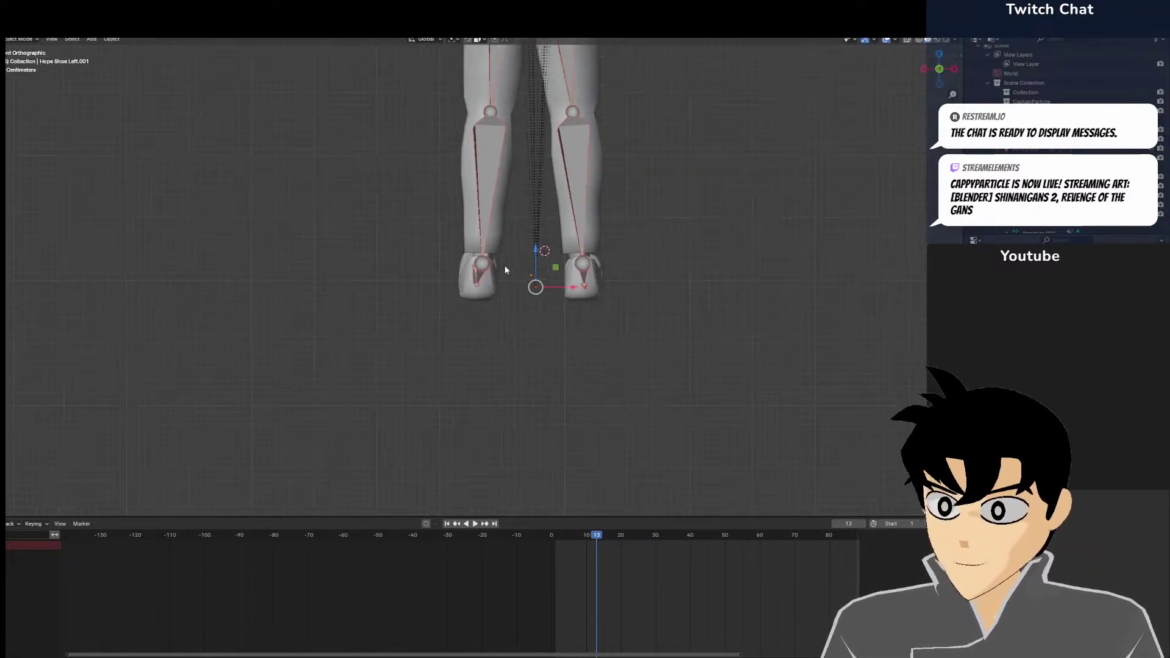
{"action": "scroll", "coordinate": [505, 270], "scroll_direction": "down", "scroll_amount": 5}
{"action": "middle_click_drag", "start_coordinate": [580, 262], "coordinate": [390, 283]}
{"action": "scroll", "coordinate": [390, 283], "scroll_direction": "up", "scroll_amount": 3}
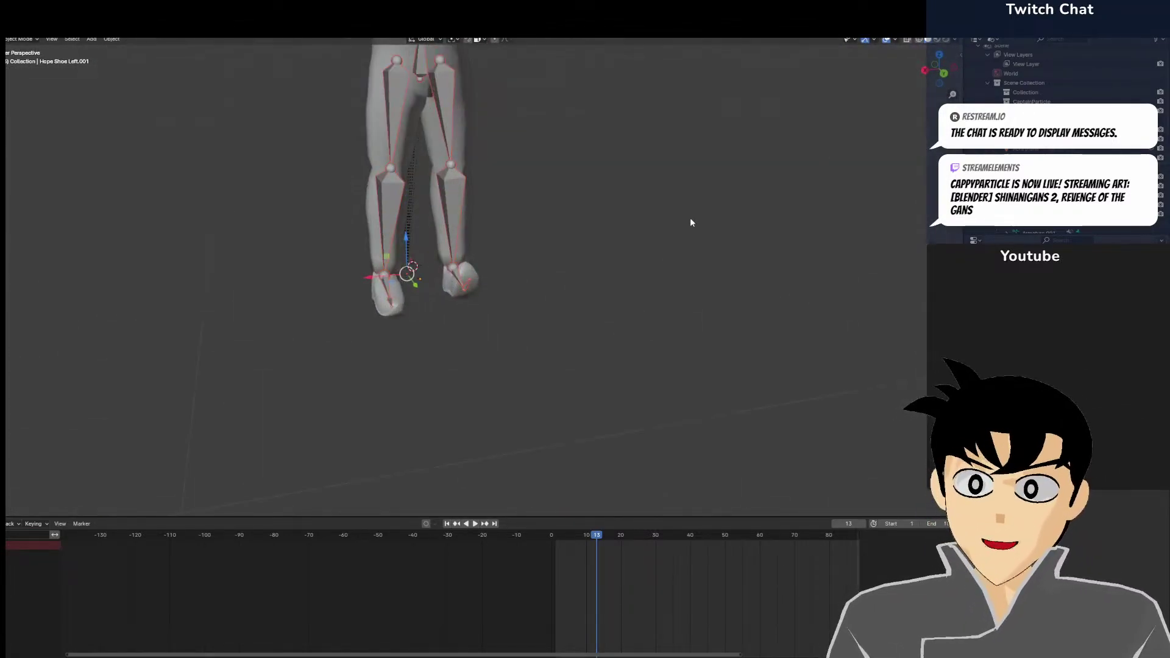
Add a UV sphere with 32 segments, 16 rings and a 1 m radius in the empty space near the characters
{"action": "scroll", "coordinate": [691, 223], "scroll_direction": "down", "scroll_amount": 5}
{"action": "middle_click_drag", "start_coordinate": [640, 217], "coordinate": [605, 214]}
{"action": "middle_click_drag", "start_coordinate": [567, 100], "coordinate": [511, 259], "text": "shift"}
{"action": "key", "text": "shift+a"}
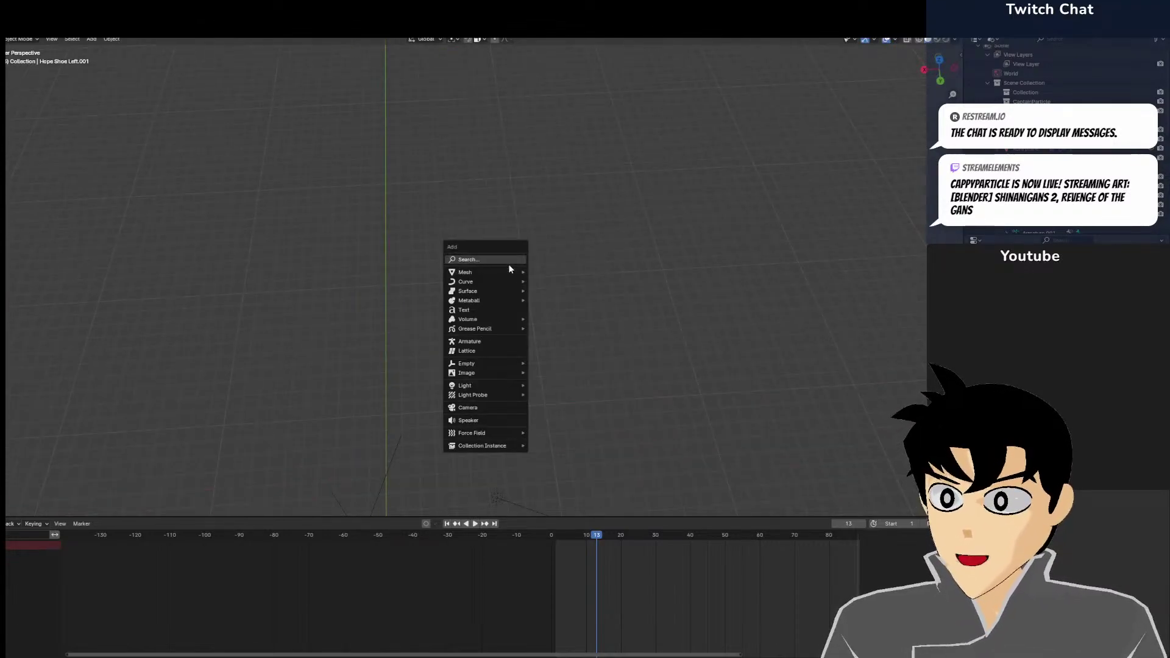
{"action": "mouse_move", "coordinate": [513, 272]}
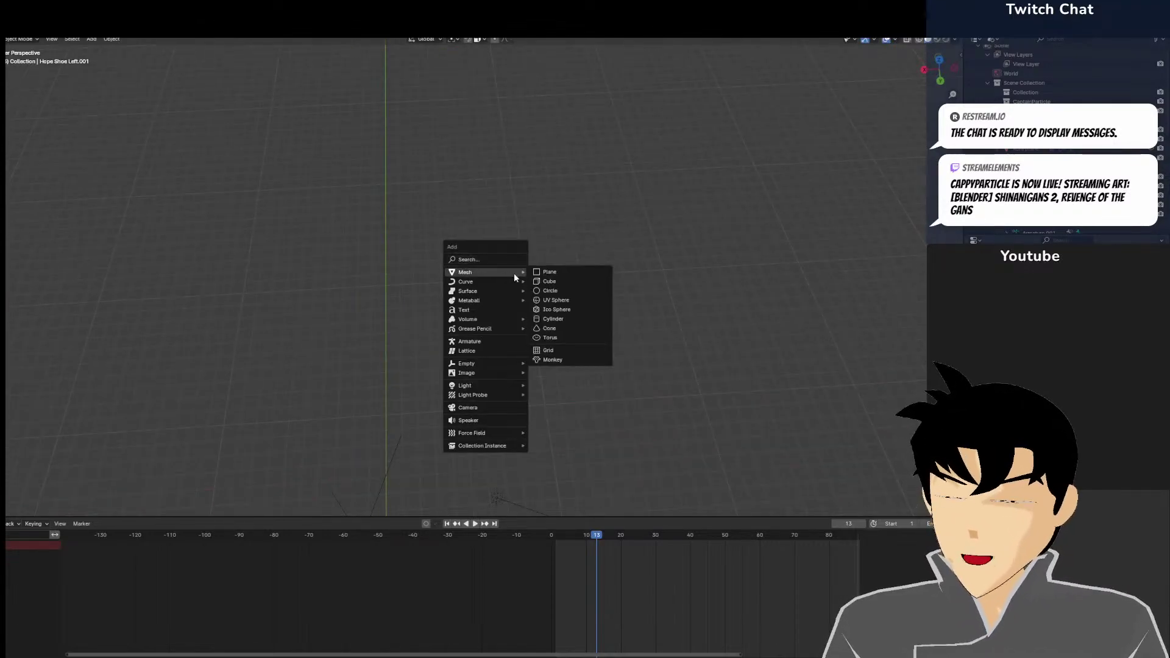
{"action": "left_click", "coordinate": [569, 306]}
Move the sphere between the two characters near foot level and scale it up by about 3.3
{"action": "key", "text": "KP_1"}
{"action": "scroll", "coordinate": [548, 249], "scroll_direction": "up", "scroll_amount": 3}
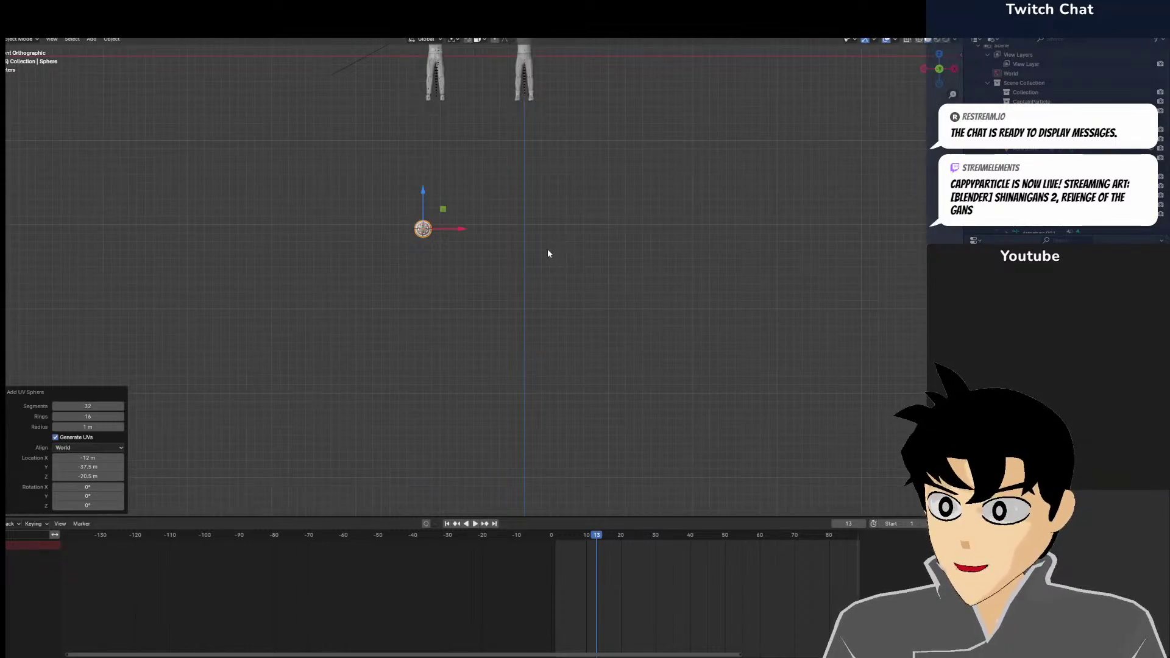
{"action": "key", "text": "g"}
{"action": "left_click", "coordinate": [602, 124]}
{"action": "middle_click_drag", "start_coordinate": [634, 144], "coordinate": [573, 300], "text": "shift"}
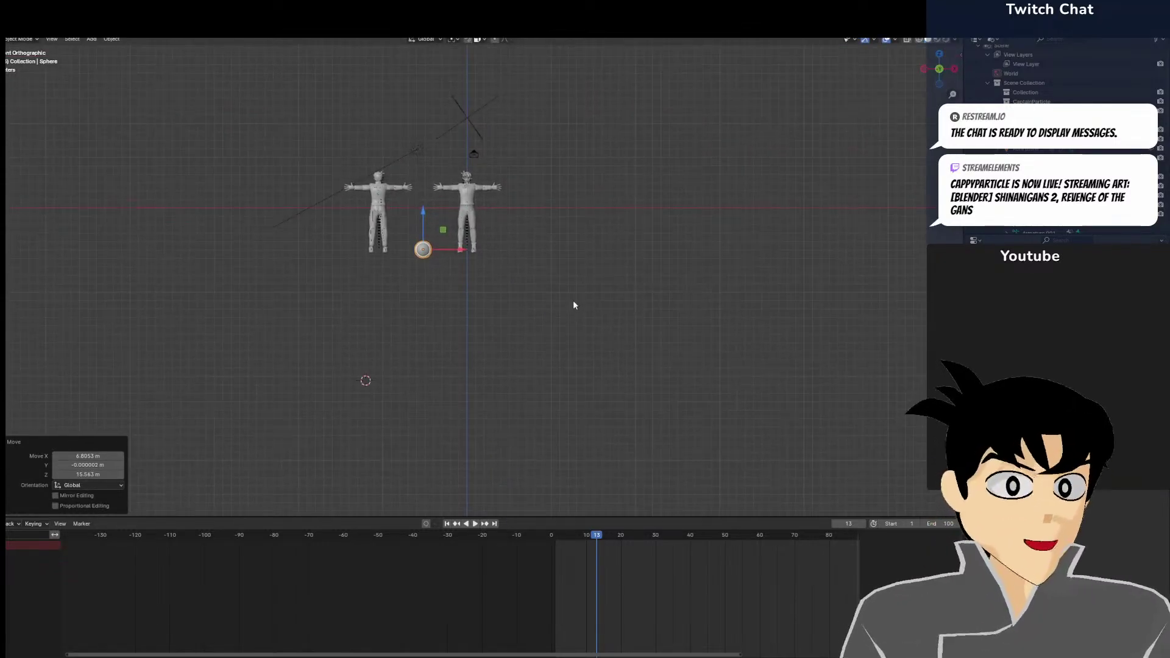
{"action": "scroll", "coordinate": [575, 299], "scroll_direction": "up", "scroll_amount": 8}
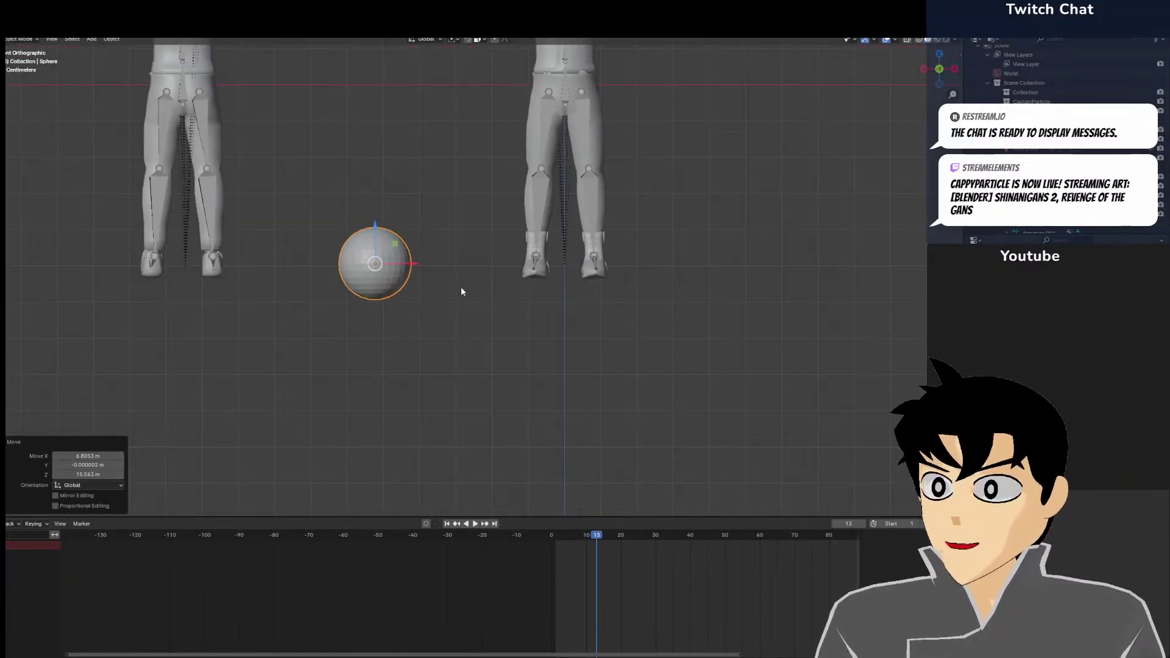
{"action": "key", "text": "s"}
{"action": "left_click", "coordinate": [671, 254]}
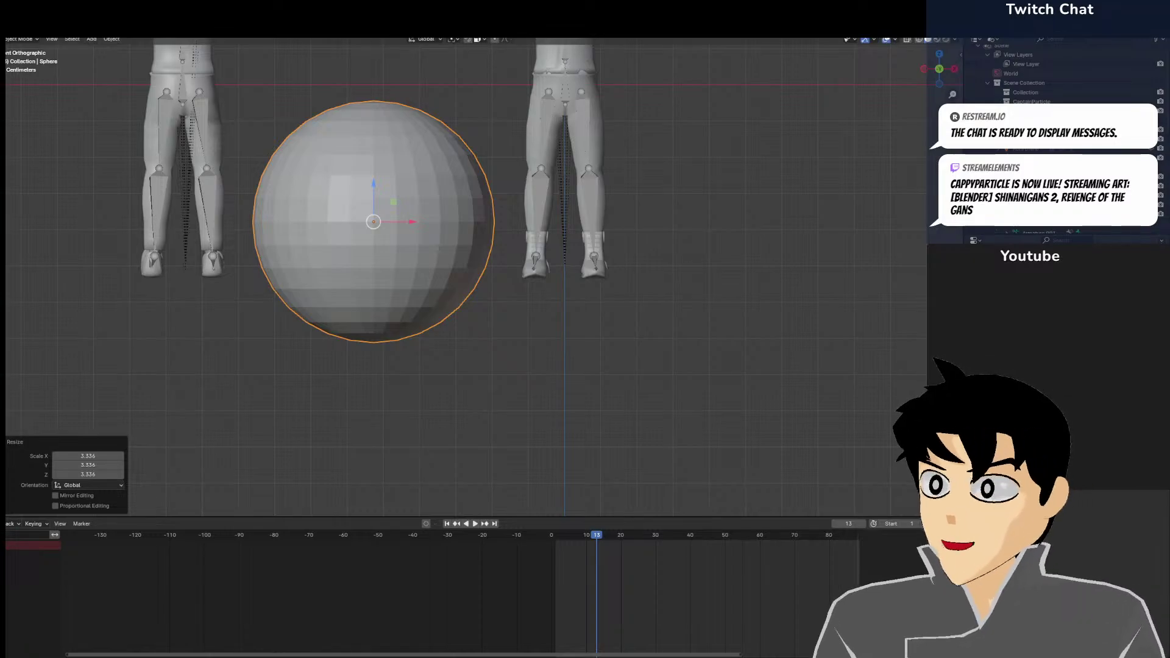
Edit the sphere's mesh and raise its bottom vertex with smooth proportional editing to flatten the underside into a dome
{"action": "left_click", "coordinate": [26, 40]}
{"action": "left_click", "coordinate": [22, 62]}
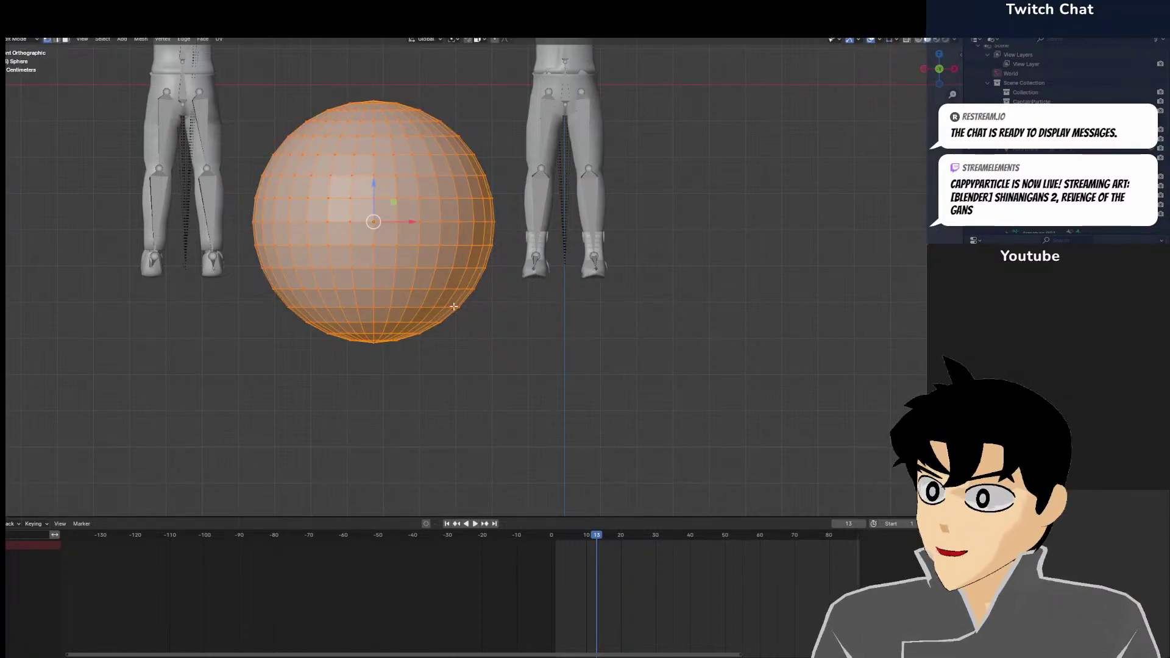
{"action": "left_click", "coordinate": [374, 341]}
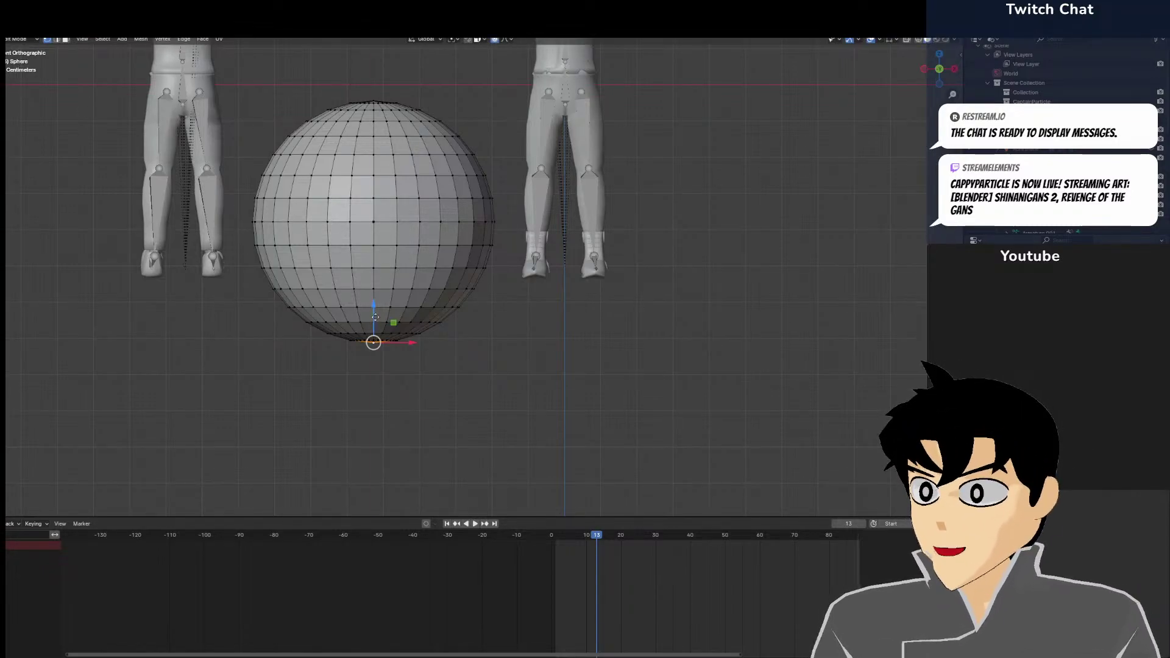
{"action": "left_click_drag", "start_coordinate": [375, 317], "coordinate": [392, 259]}
{"action": "scroll", "coordinate": [391, 255], "scroll_direction": "up", "scroll_amount": 4}
{"action": "left_click_drag", "start_coordinate": [391, 255], "coordinate": [395, 224]}
{"action": "middle_click_drag", "start_coordinate": [394, 224], "coordinate": [383, 144]}
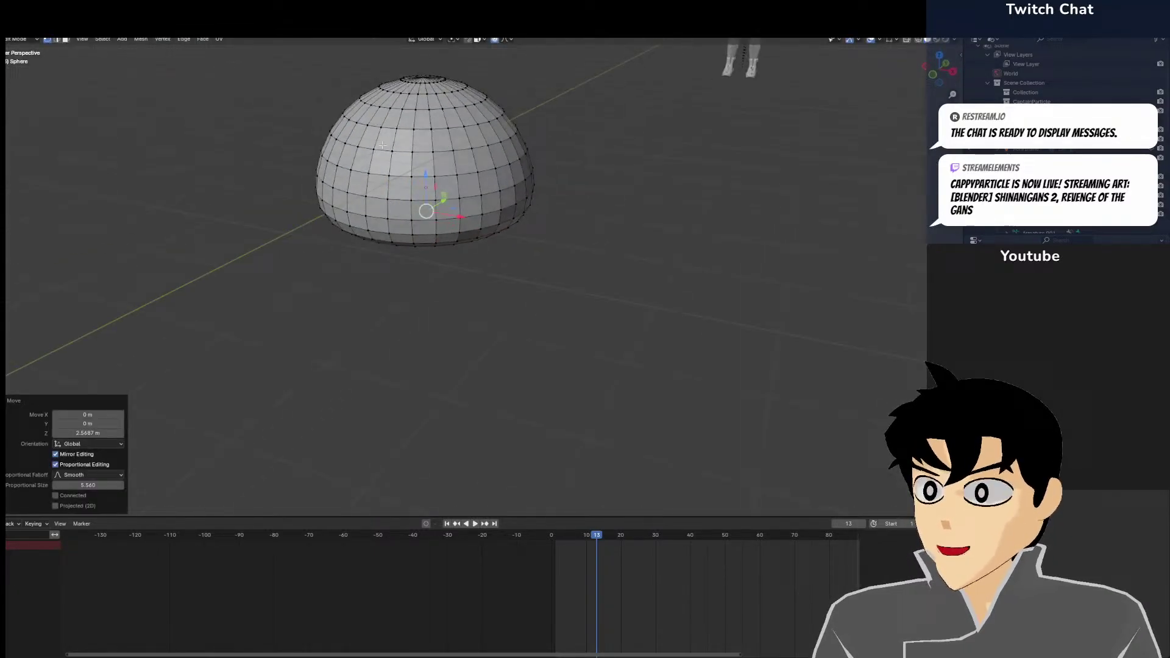
Raise the dome's top vertex about 0.96 m in Z and scale the top by 1.467 with proportional editing
{"action": "left_click", "coordinate": [417, 71]}
{"action": "middle_click_drag", "start_coordinate": [417, 71], "coordinate": [487, 152]}
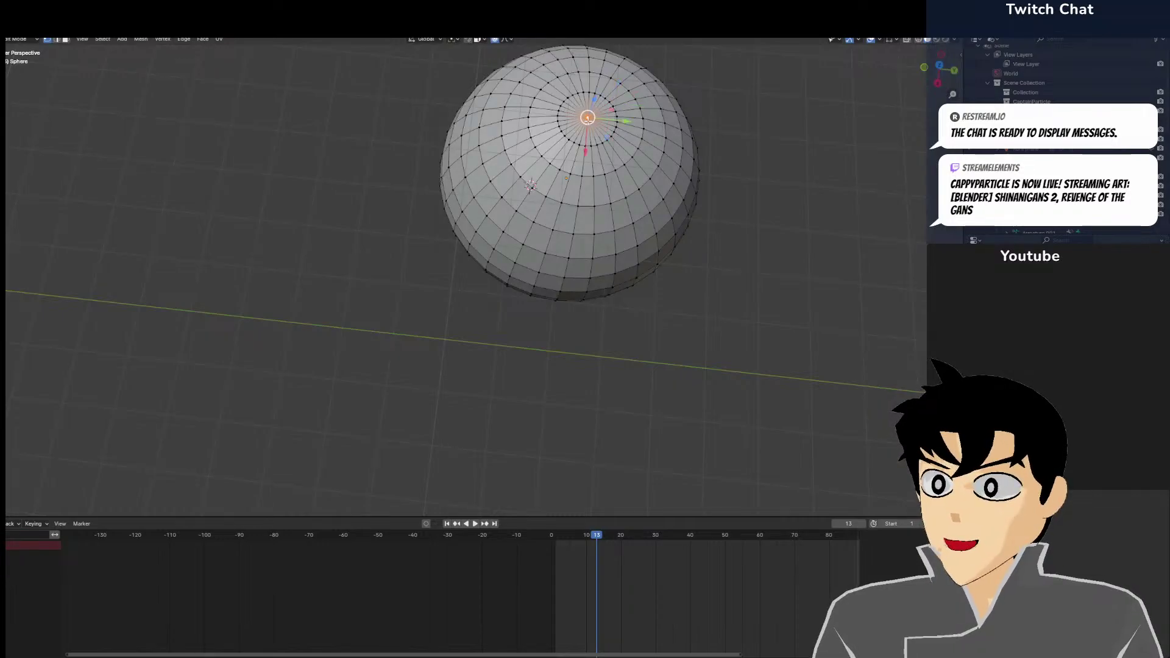
{"action": "middle_click_drag", "start_coordinate": [588, 119], "coordinate": [597, 60]}
{"action": "left_click_drag", "start_coordinate": [537, 78], "coordinate": [548, 55]}
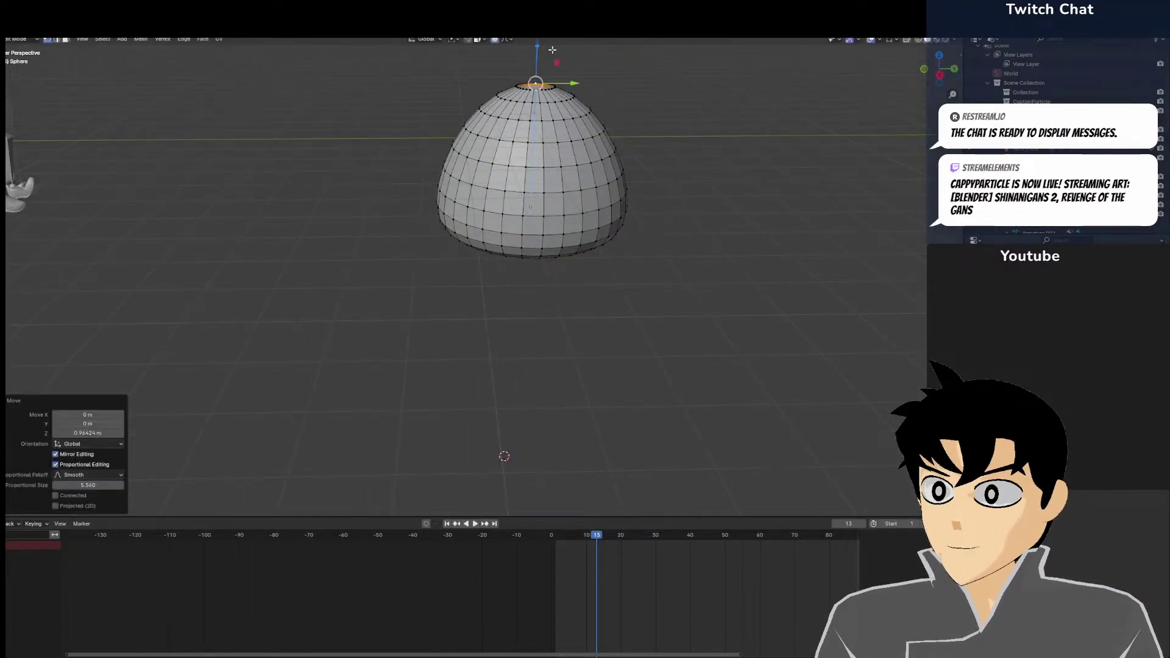
{"action": "key", "text": "s"}
{"action": "left_click", "coordinate": [596, 88]}
{"action": "middle_click_drag", "start_coordinate": [596, 89], "coordinate": [640, 173]}
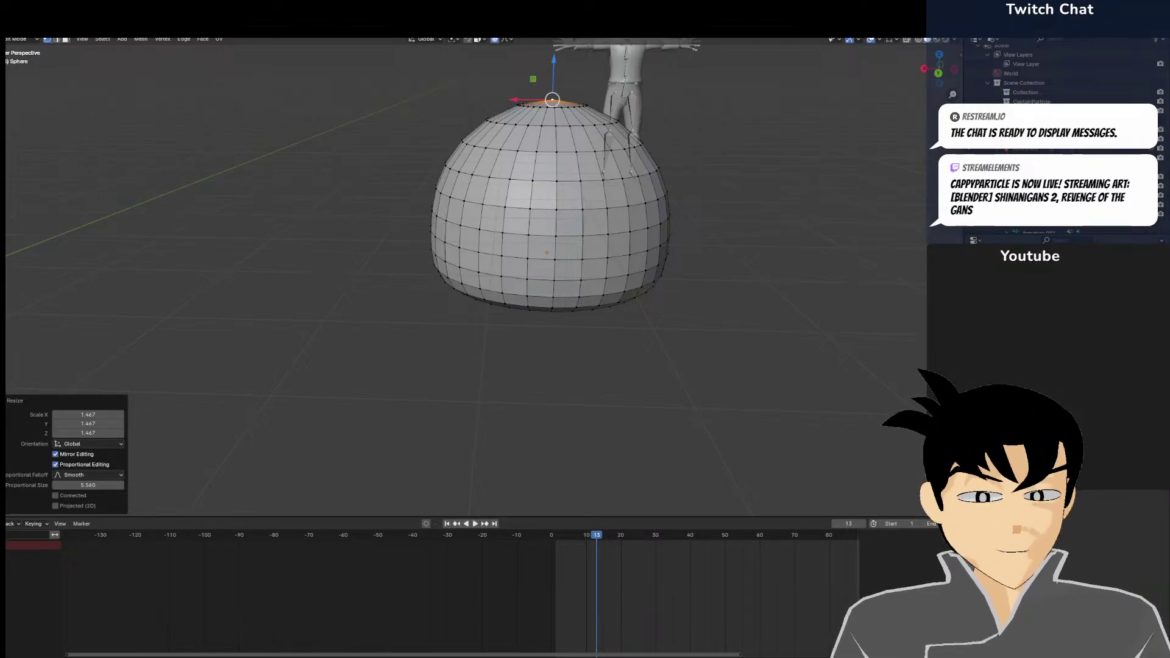
Return to Object Mode and place the silvery bell-shaped reference image beside the characters in front view
{"action": "key", "text": "super+e"}
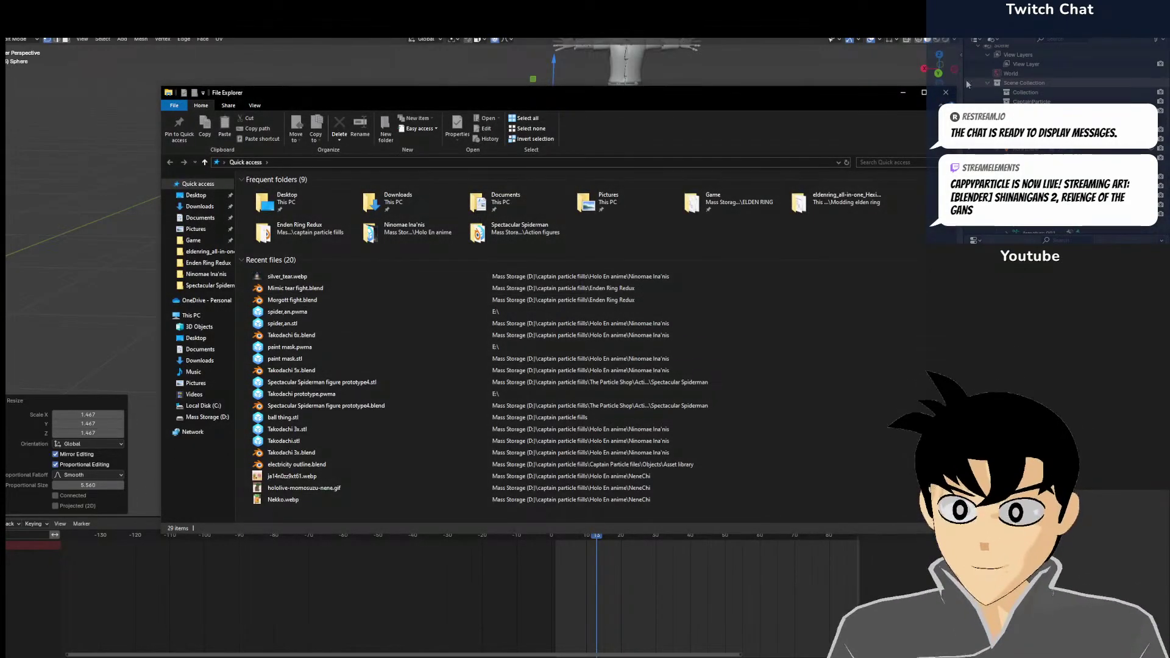
{"action": "left_click", "coordinate": [948, 97]}
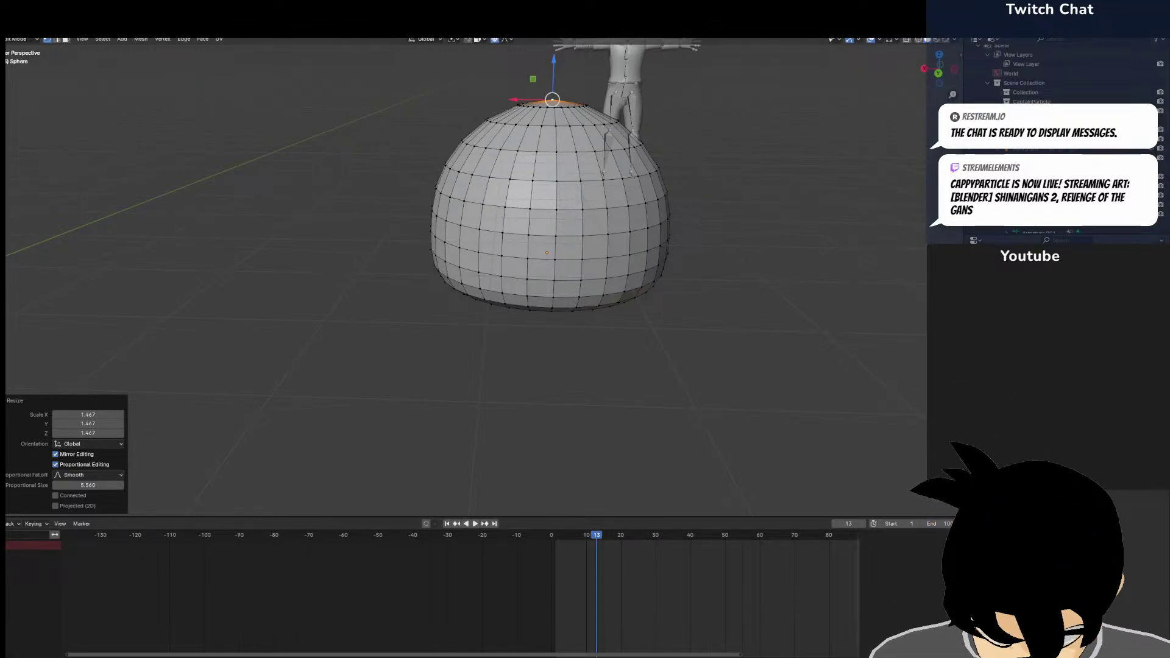
{"action": "scroll", "coordinate": [496, 207], "scroll_direction": "down", "scroll_amount": 5}
{"action": "middle_click_drag", "start_coordinate": [587, 243], "coordinate": [635, 240]}
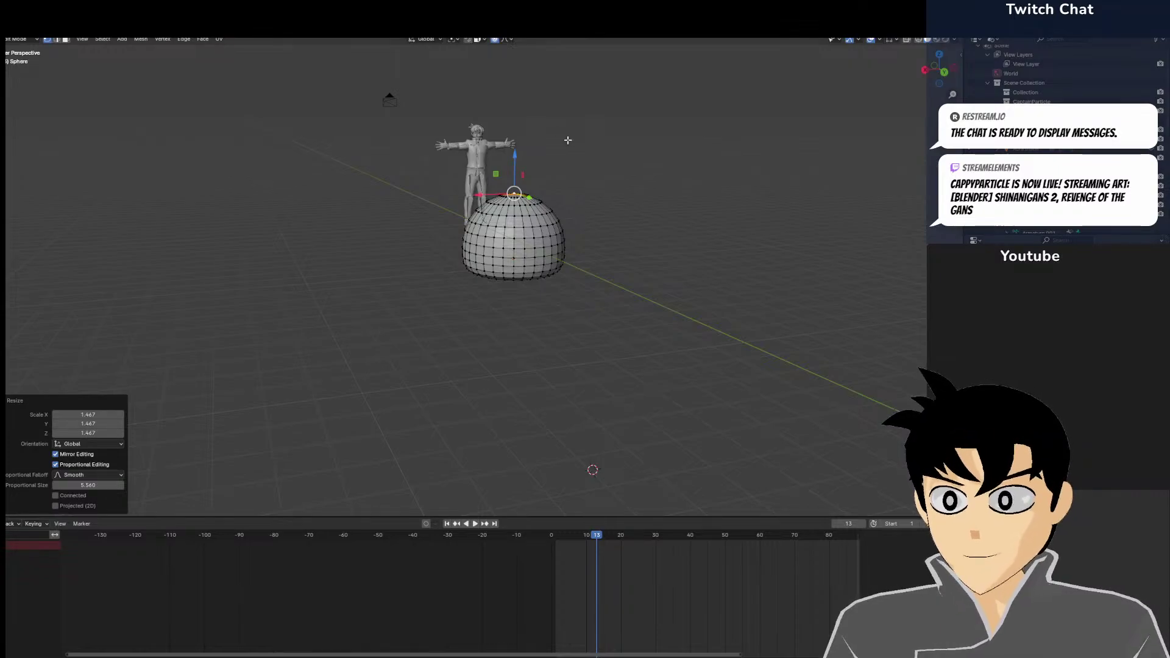
{"action": "key", "text": "KP_1"}
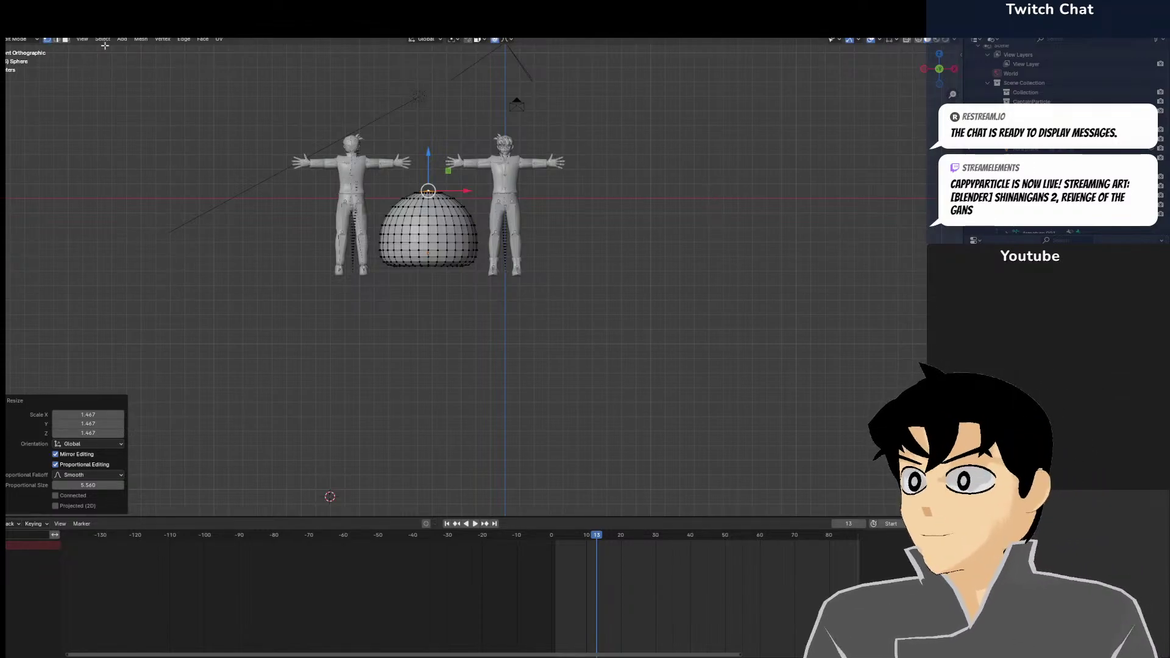
{"action": "left_click", "coordinate": [9, 40]}
{"action": "left_click", "coordinate": [8, 48]}
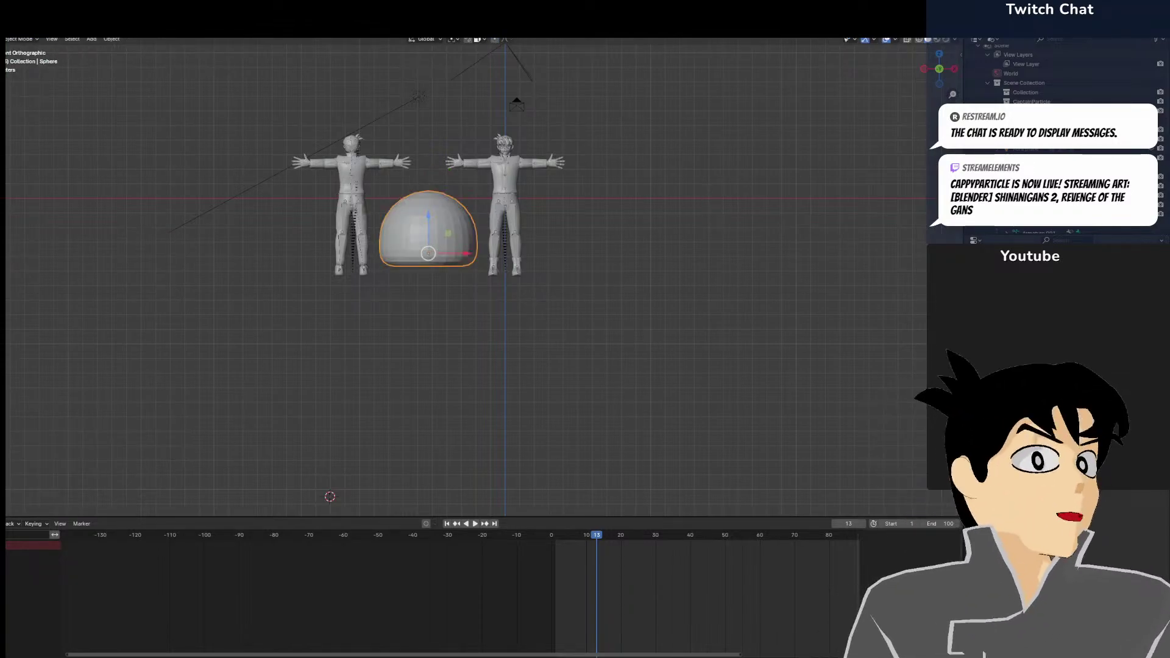
{"action": "left_click_drag", "start_coordinate": [5, 257], "coordinate": [640, 257]}
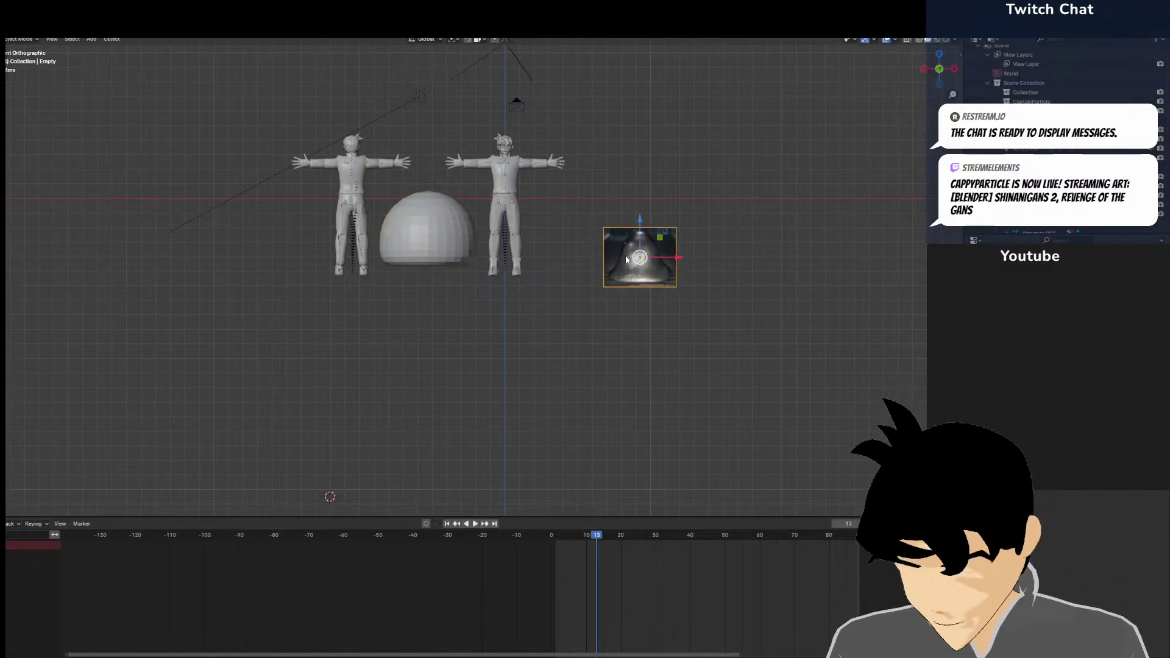
Enlarge the reference image farther from the characters and move the dome onto it, about 20.2 m in X and -1.78 m in Z
{"action": "key", "text": "s"}
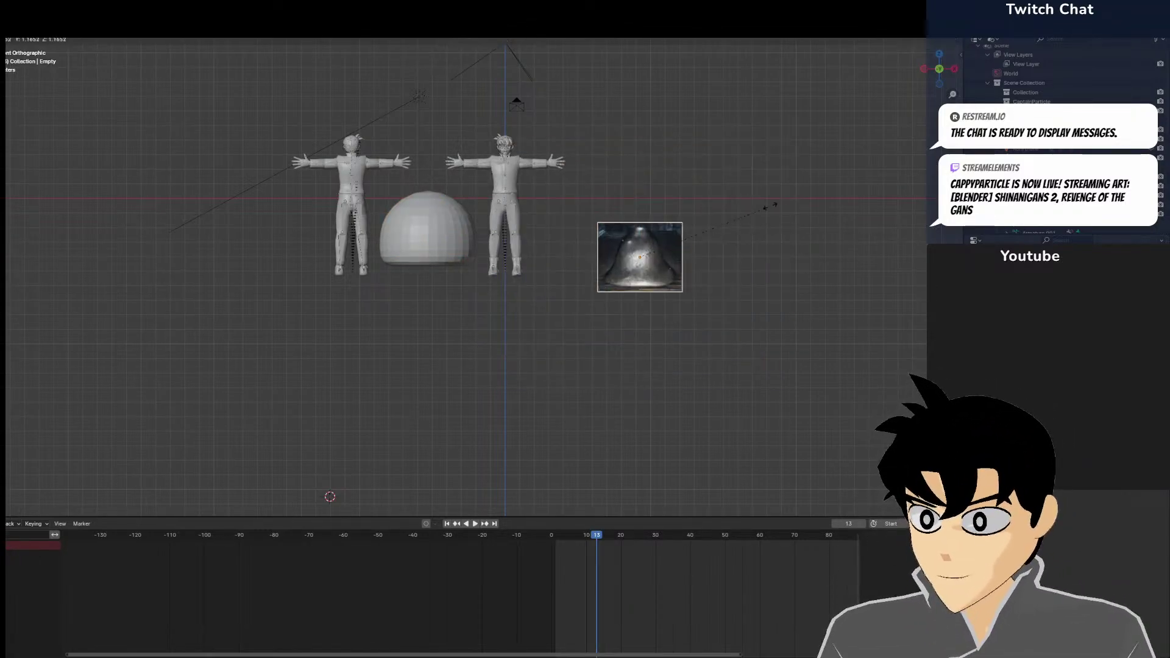
{"action": "key", "text": "Return"}
{"action": "left_click_drag", "start_coordinate": [656, 256], "coordinate": [739, 226]}
{"action": "left_click_drag", "start_coordinate": [446, 226], "coordinate": [742, 254]}
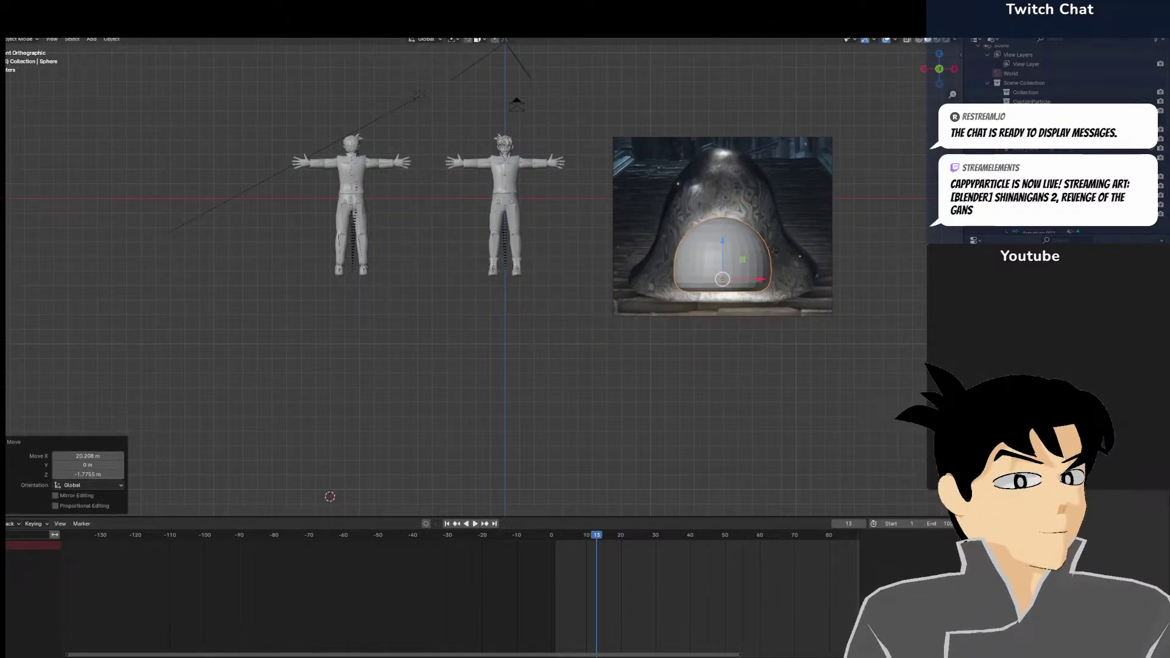
{"action": "scroll", "coordinate": [841, 296], "scroll_direction": "up", "scroll_amount": 2}
{"action": "middle_click_drag", "start_coordinate": [840, 296], "coordinate": [490, 282], "text": "shift"}
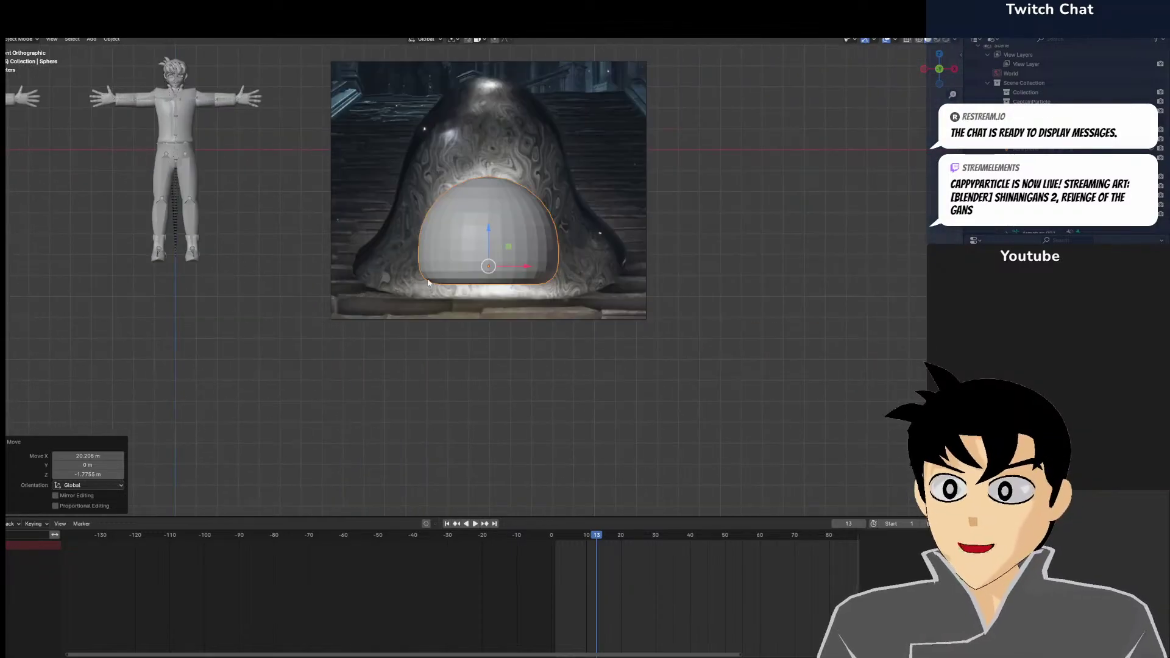
Edit the dome's mesh in front view and scale its bottom vertex by 3.141 with smooth proportional editing to widen the base
{"action": "left_click", "coordinate": [28, 40]}
{"action": "left_click", "coordinate": [24, 61]}
{"action": "scroll", "coordinate": [564, 368], "scroll_direction": "up", "scroll_amount": 4}
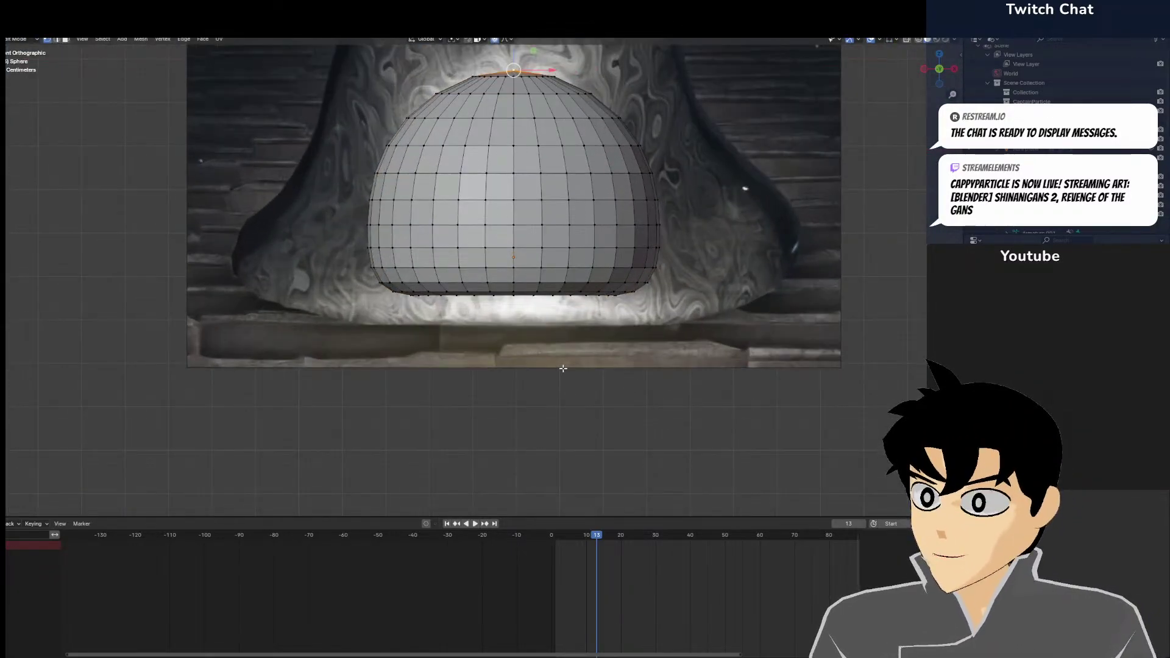
{"action": "scroll", "coordinate": [563, 368], "scroll_direction": "down", "scroll_amount": 2}
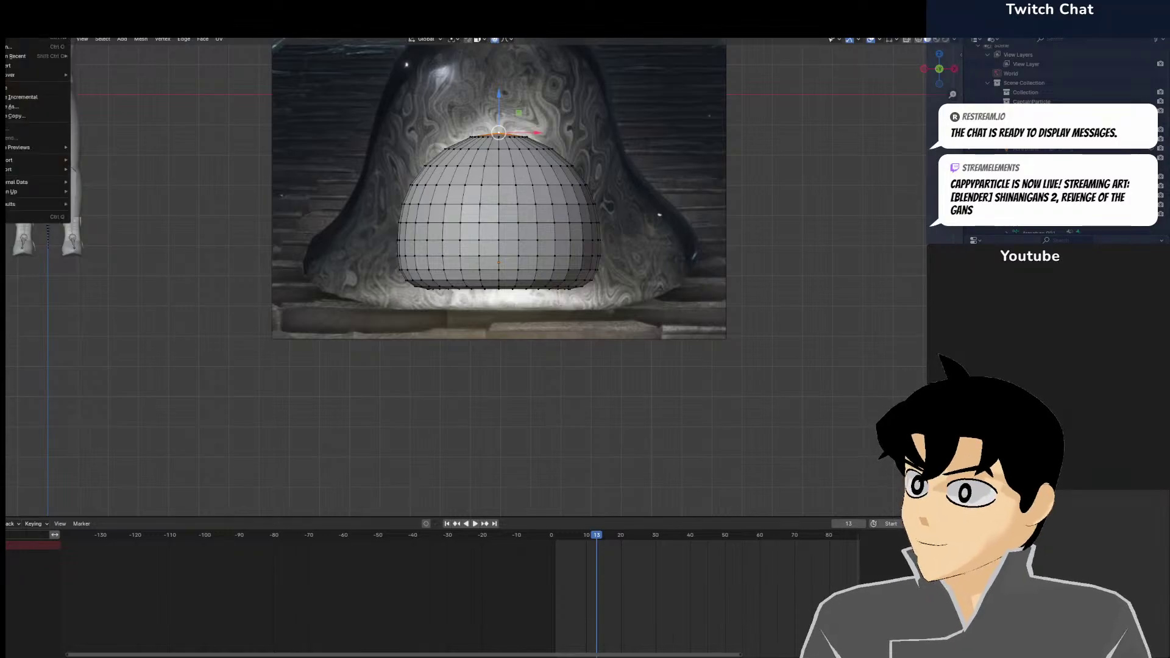
{"action": "middle_click_drag", "start_coordinate": [567, 373], "coordinate": [560, 287]}
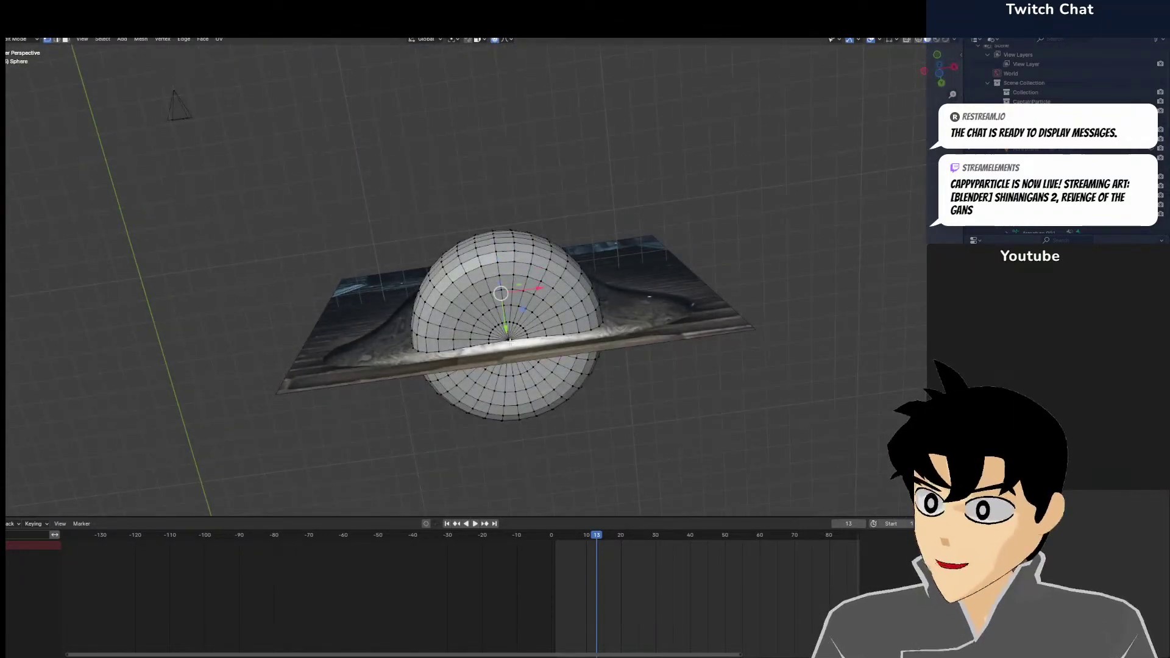
{"action": "key", "text": "KP_1"}
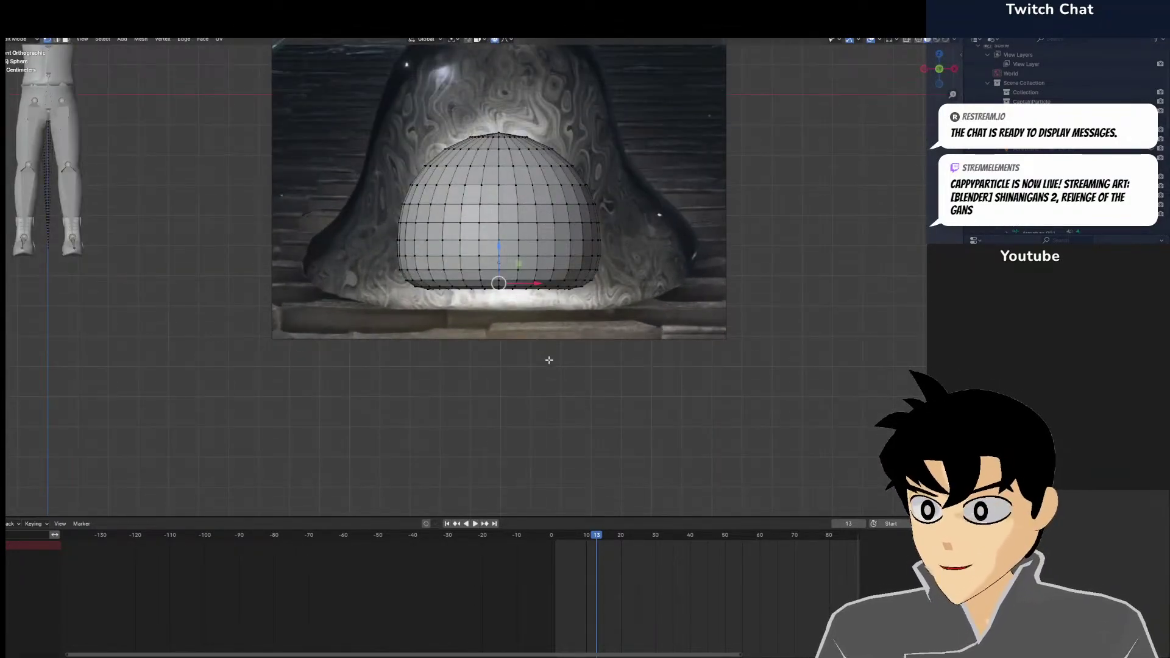
{"action": "key", "text": "s"}
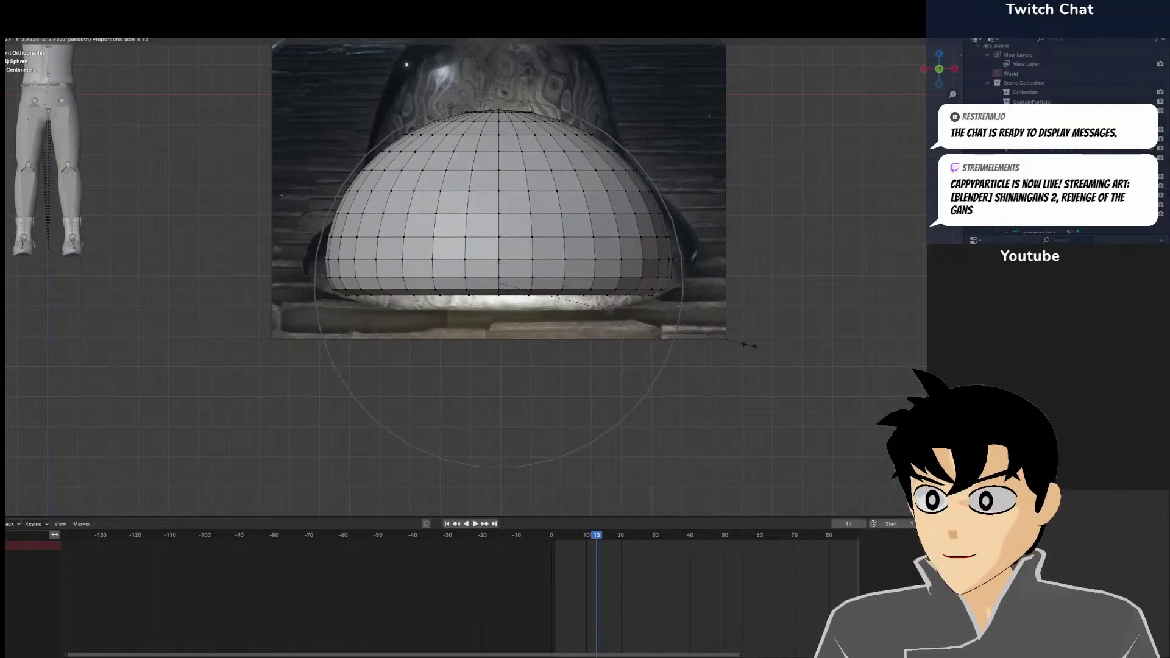
{"action": "left_click", "coordinate": [765, 316]}
Display the mesh as wireframe and raise the dome's top vertex in Z to the peak of the reference blob
{"action": "key", "text": "z"}
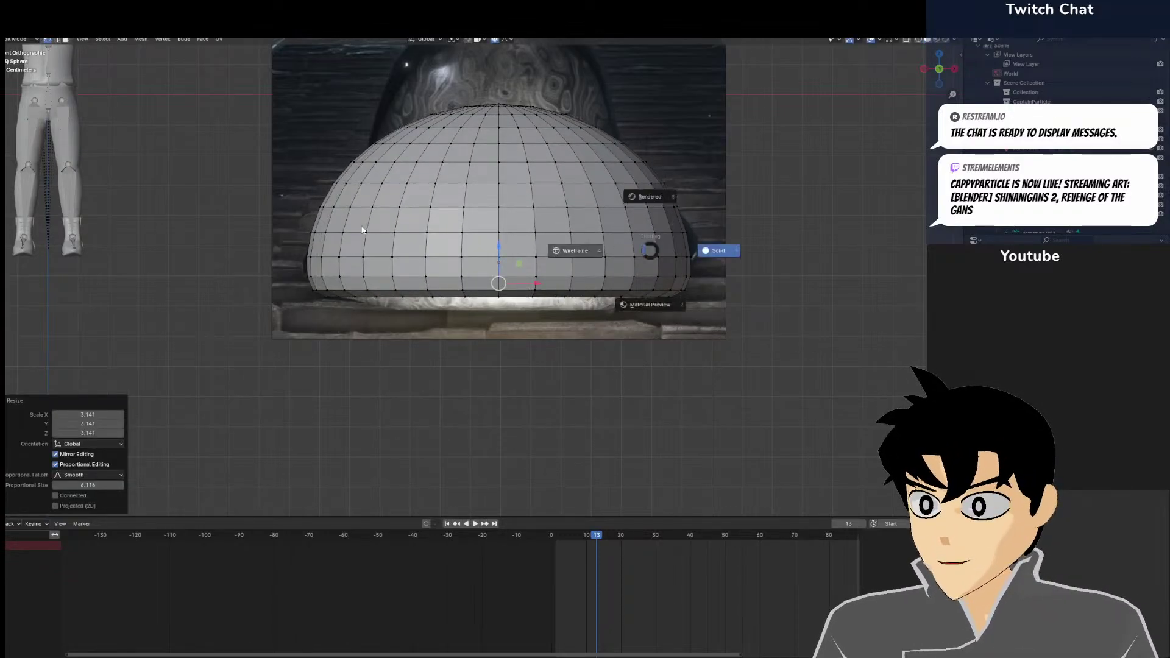
{"action": "left_click", "coordinate": [362, 230]}
{"action": "left_click", "coordinate": [499, 104]}
{"action": "middle_click_drag", "start_coordinate": [500, 98], "coordinate": [504, 188], "text": "shift"}
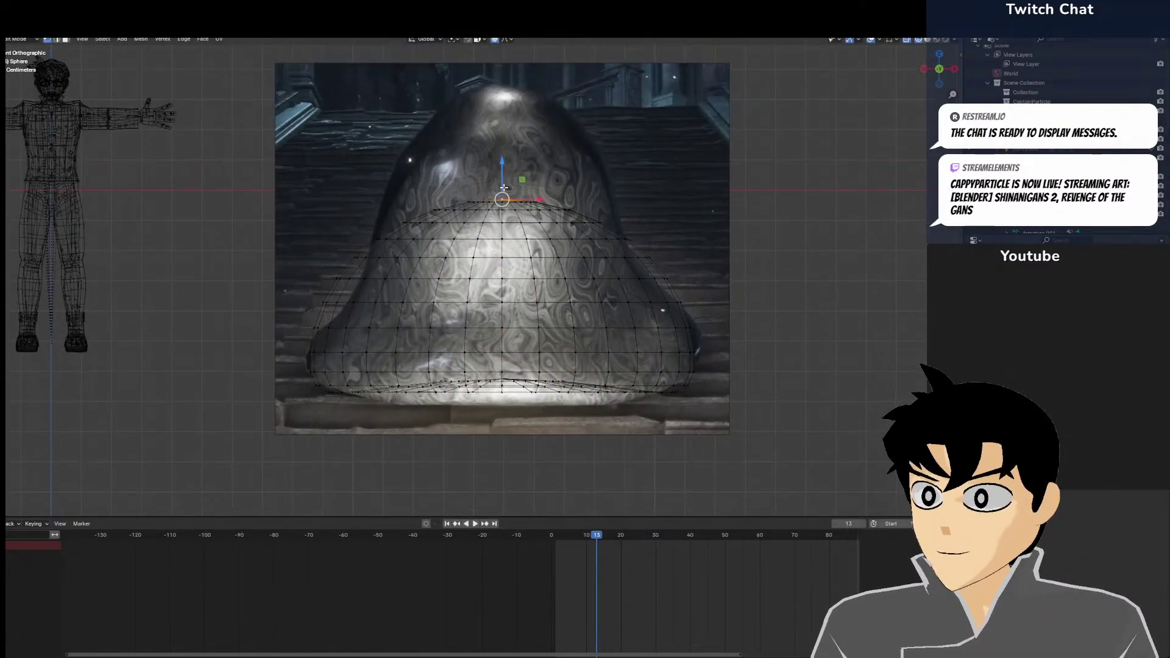
{"action": "left_click_drag", "start_coordinate": [504, 187], "coordinate": [504, 59]}
Scale the bell's middle edge loop by 0.813 with smooth proportional editing to match the reference's narrowing waist
{"action": "left_click", "coordinate": [560, 278]}
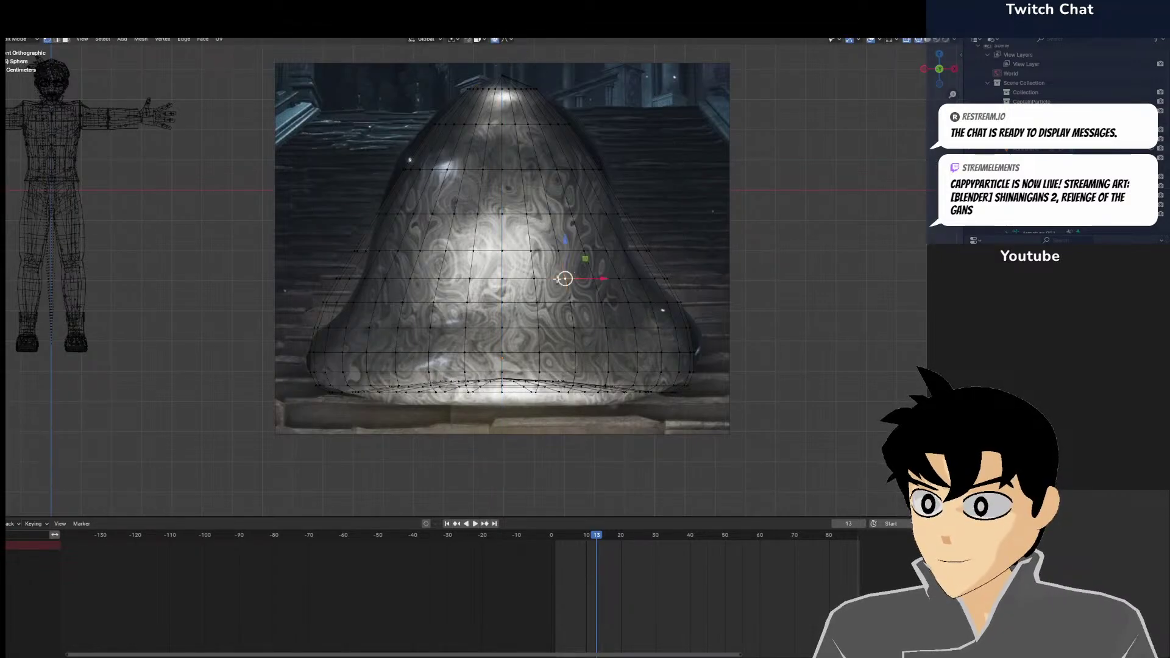
{"action": "key", "text": "ctrl+z"}
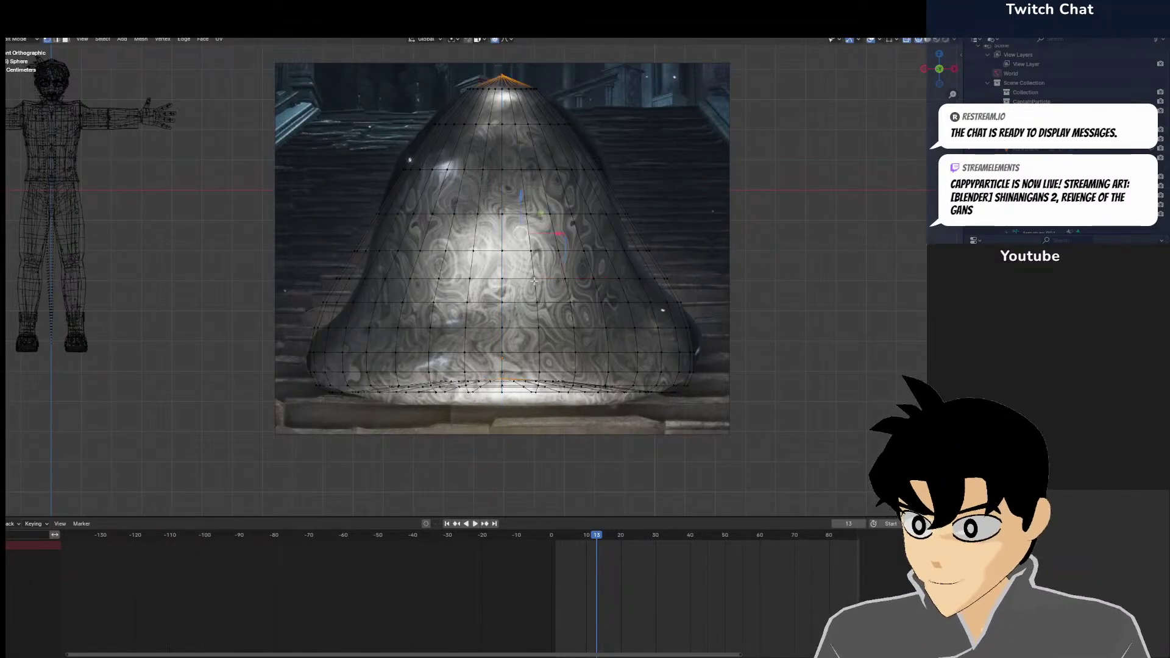
{"action": "left_click", "coordinate": [523, 278], "text": "alt"}
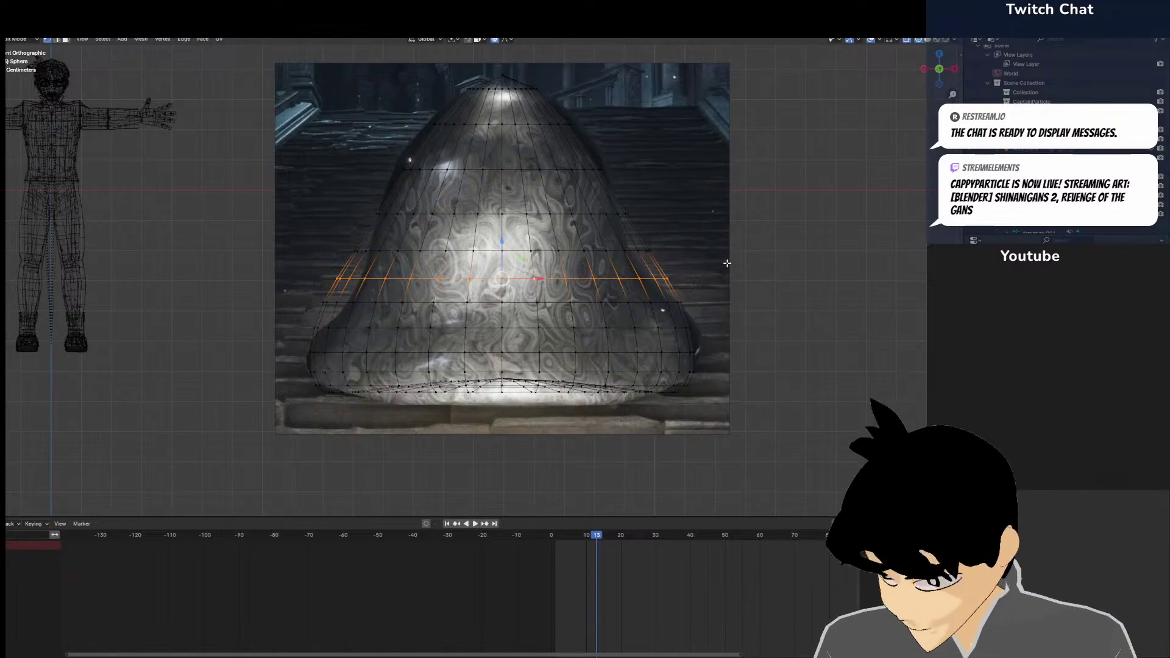
{"action": "key", "text": "s"}
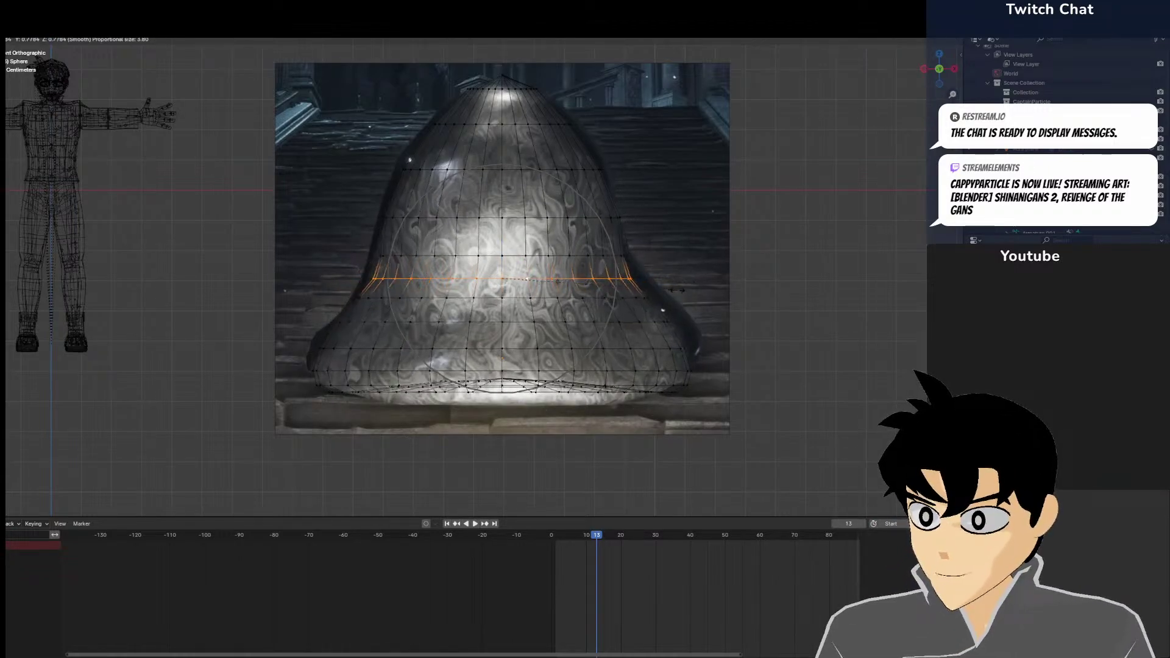
{"action": "left_click", "coordinate": [684, 293]}
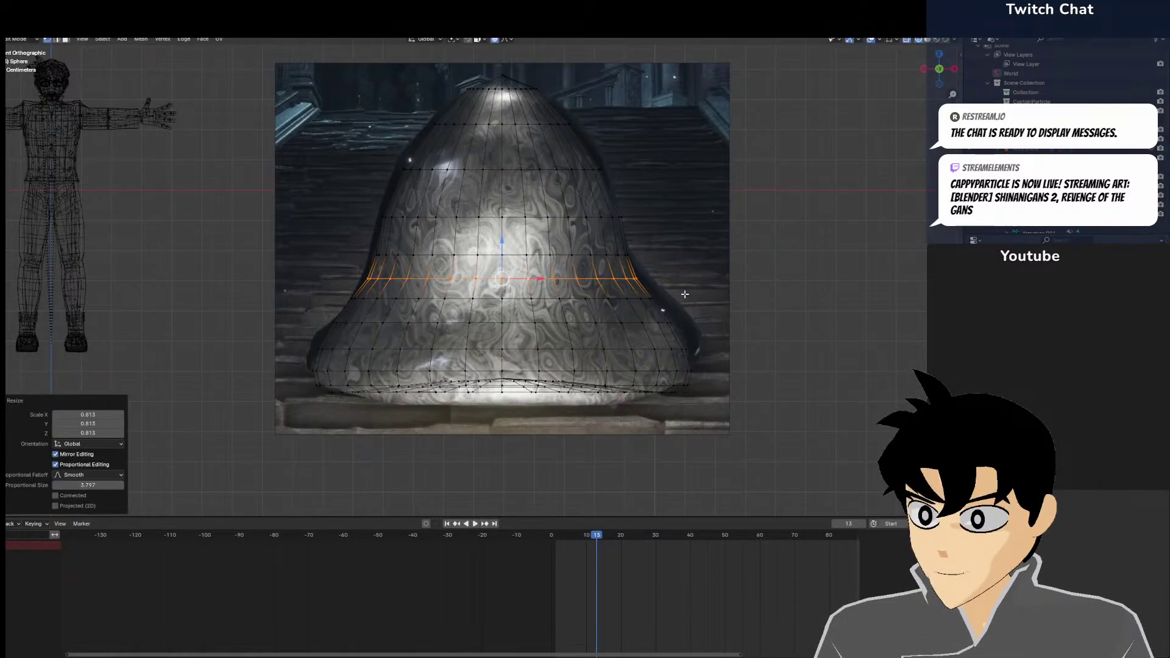
Scale the edge loop near the bell's rim by 1.098 with proportional editing to flare the base, and restore solid display
{"action": "left_click", "coordinate": [683, 352]}
{"action": "left_click", "coordinate": [690, 367]}
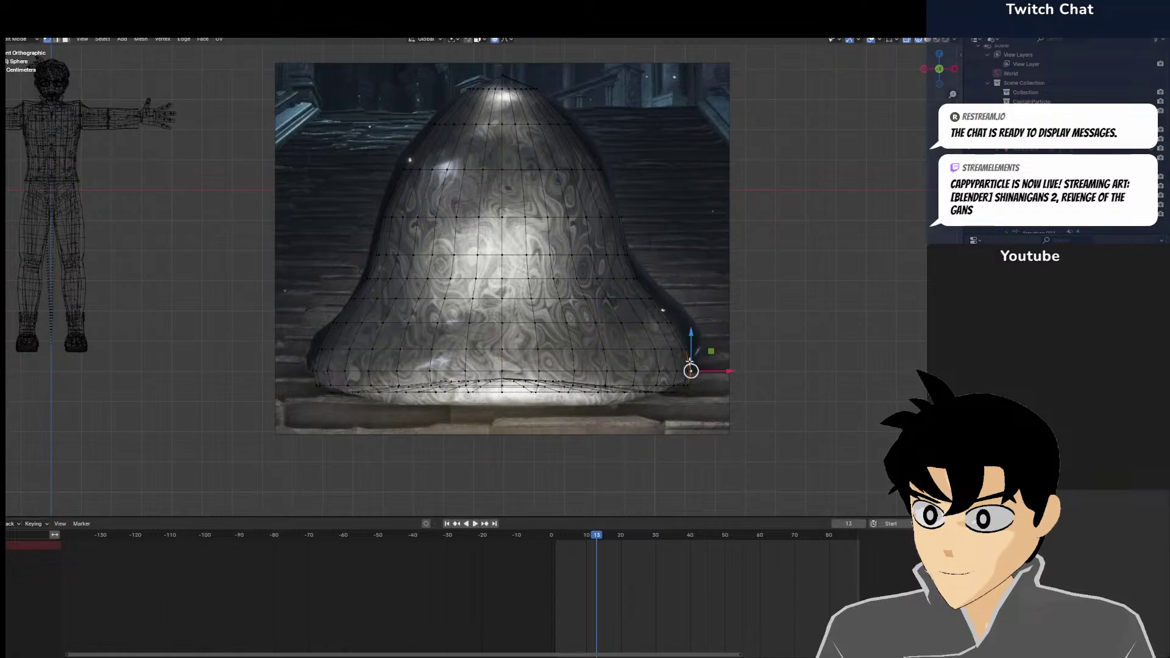
{"action": "left_click", "coordinate": [644, 349], "text": "alt"}
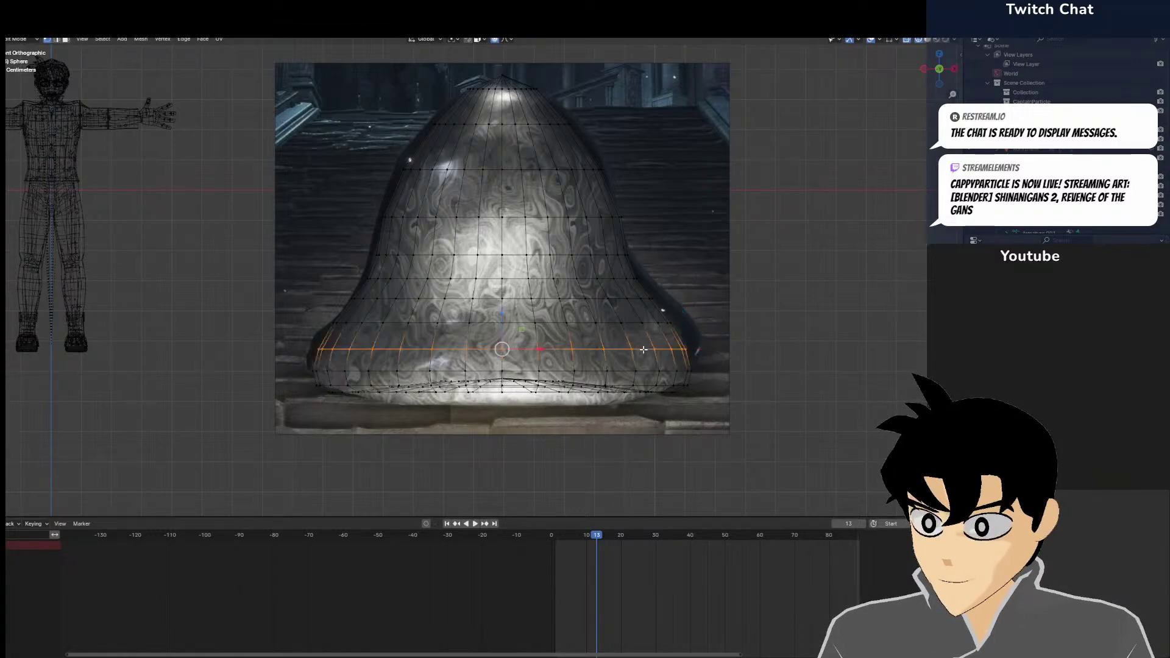
{"action": "key", "text": "s"}
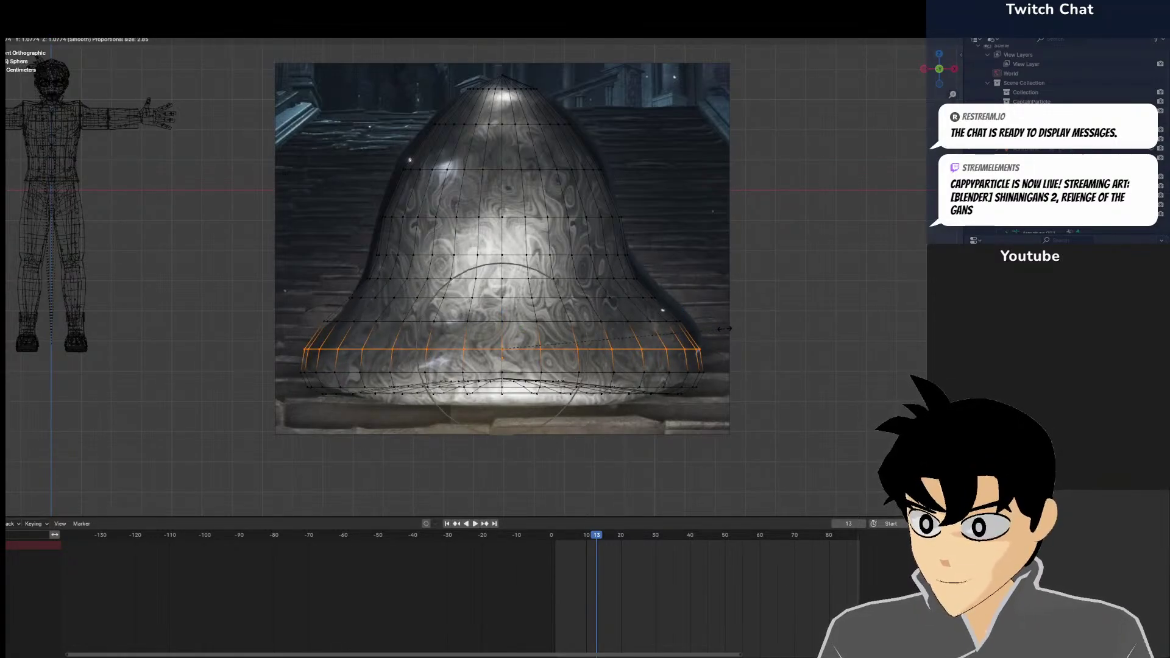
{"action": "scroll", "coordinate": [725, 329], "scroll_direction": "up", "scroll_amount": 2}
{"action": "left_click", "coordinate": [729, 329]}
{"action": "key", "text": "alt+z"}
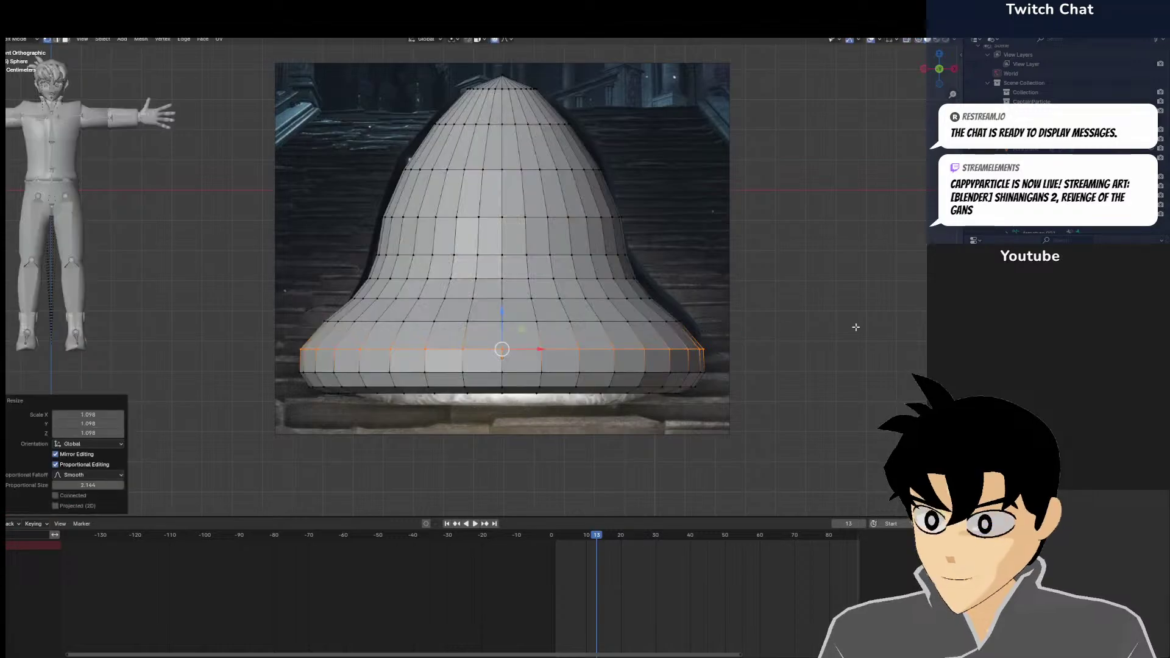
Return to Object Mode and move the reference image out of the bell to a place beside it
{"action": "scroll", "coordinate": [778, 327], "scroll_direction": "down", "scroll_amount": 2}
{"action": "mouse_move", "coordinate": [778, 327]}
{"action": "middle_mouse_down"}
{"action": "mouse_move", "coordinate": [734, 326]}
{"action": "mouse_move", "coordinate": [693, 270]}
{"action": "mouse_move", "coordinate": [746, 360]}
{"action": "middle_mouse_up"}
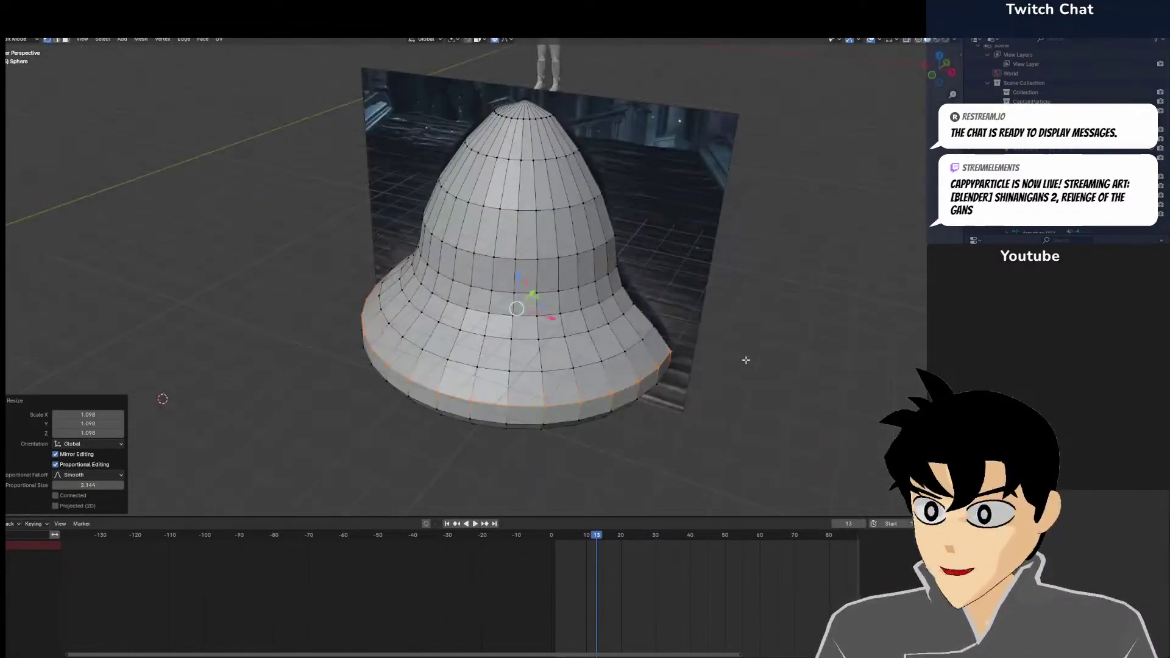
{"action": "left_click", "coordinate": [25, 43]}
{"action": "left_click", "coordinate": [22, 51]}
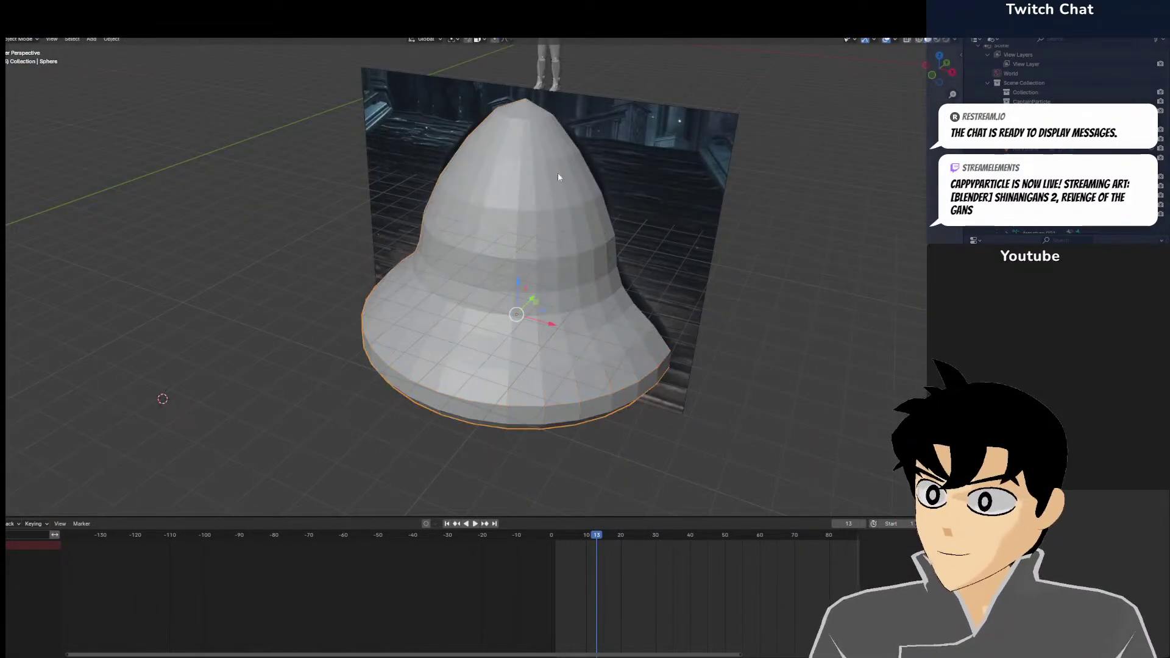
{"action": "left_click", "coordinate": [637, 172]}
{"action": "key", "text": "g"}
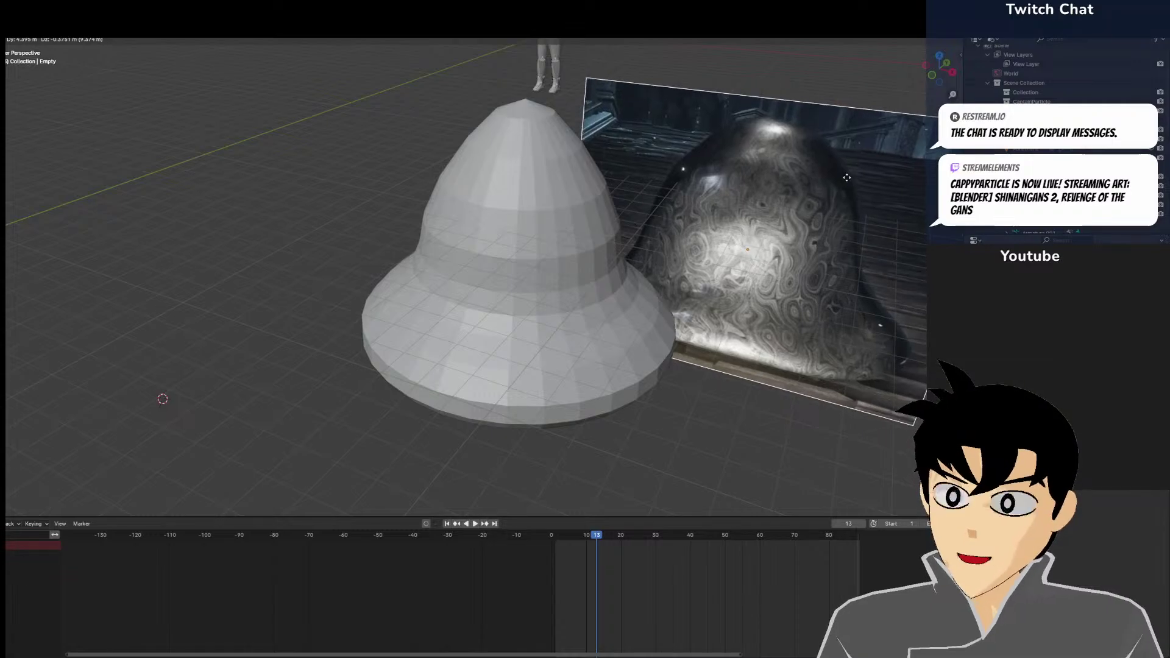
{"action": "left_click", "coordinate": [853, 179]}
Select the bell and smooth its faceted surface with subdivision
{"action": "left_click", "coordinate": [601, 213]}
{"action": "middle_click_drag", "start_coordinate": [597, 213], "coordinate": [582, 189]}
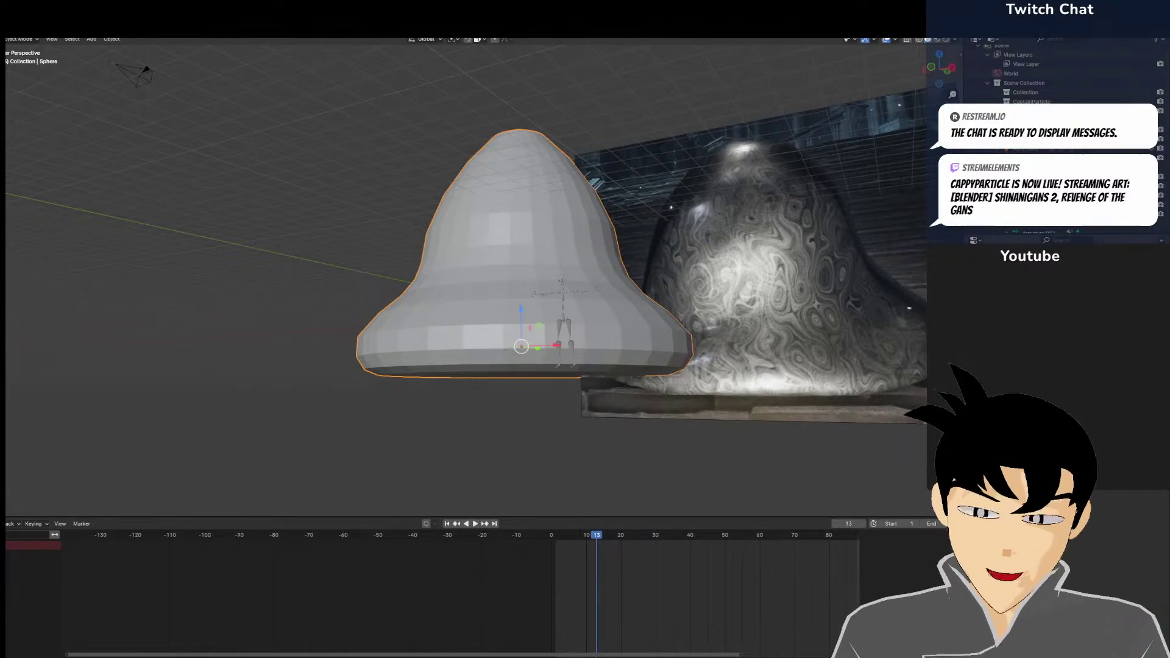
{"action": "middle_click_drag", "start_coordinate": [582, 189], "coordinate": [234, 289]}
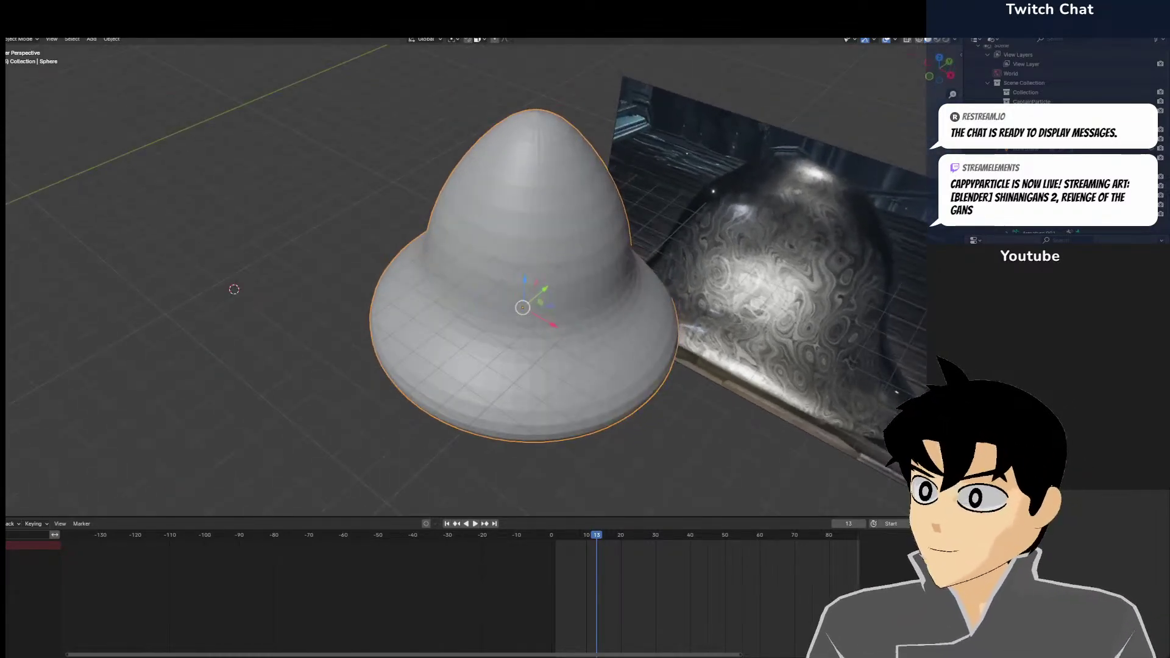
Edit the bell's mesh and lower its top vertex slightly in Z with proportional editing to blunt the peak
{"action": "left_click", "coordinate": [22, 40]}
{"action": "left_click", "coordinate": [25, 57]}
{"action": "middle_click_drag", "start_coordinate": [487, 131], "coordinate": [430, 180], "text": "shift"}
{"action": "left_click", "coordinate": [466, 170]}
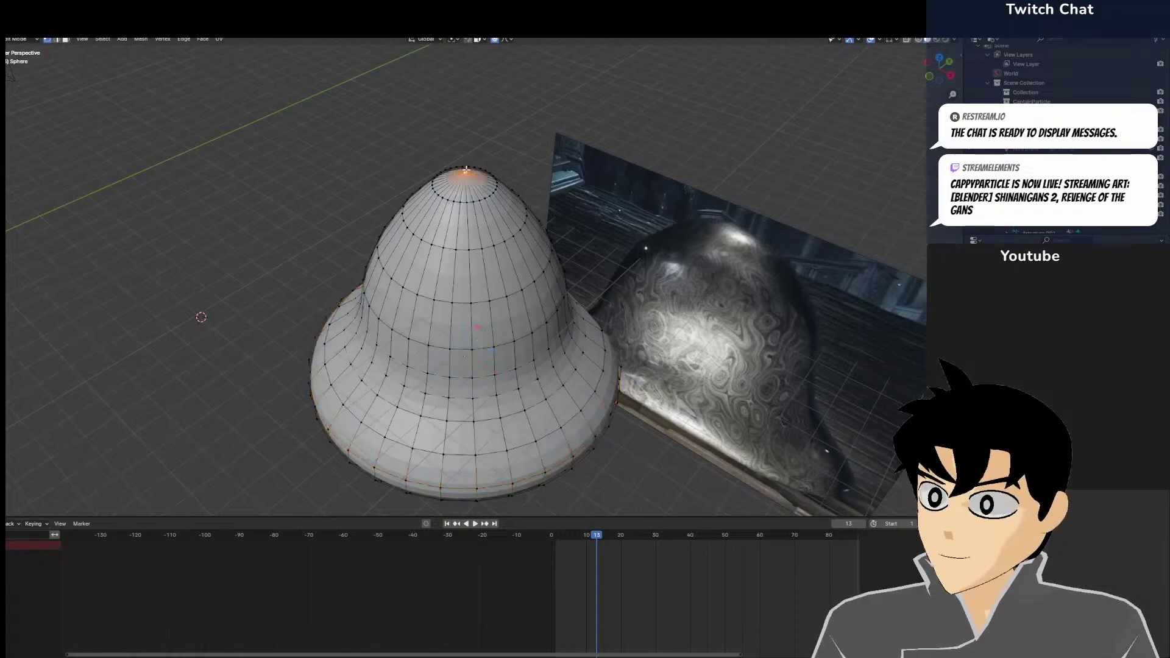
{"action": "middle_click_drag", "start_coordinate": [472, 125], "coordinate": [469, 109]}
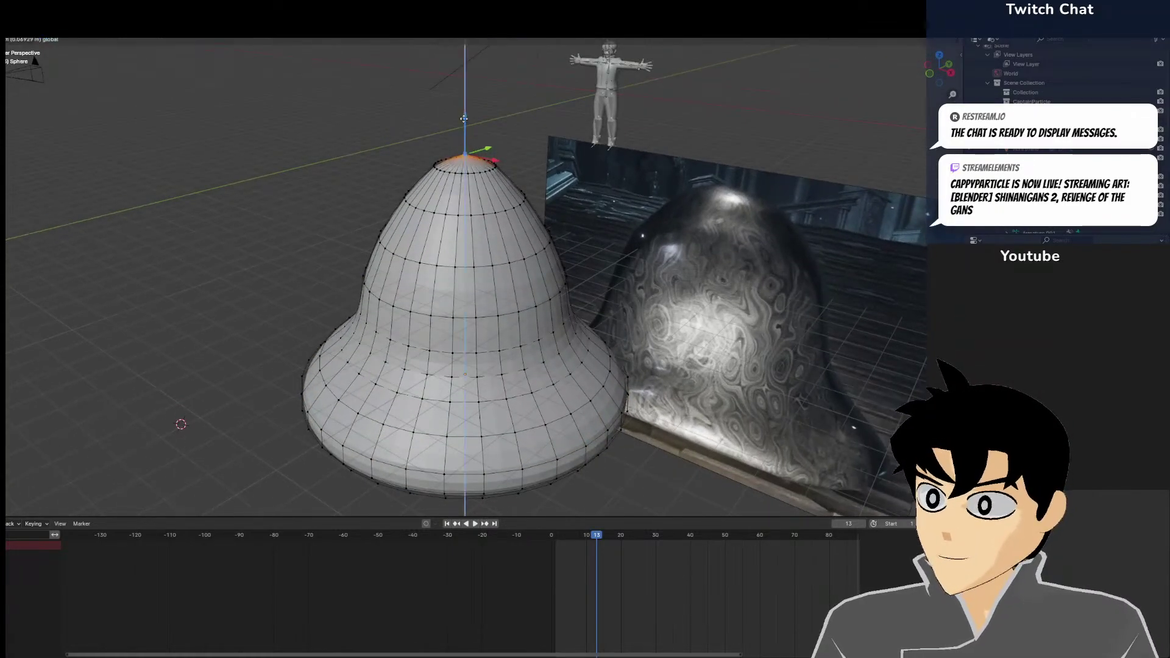
{"action": "mouse_move", "coordinate": [468, 110]}
{"action": "left_mouse_down"}
{"action": "mouse_move", "coordinate": [463, 127]}
{"action": "mouse_move", "coordinate": [452, 123]}
{"action": "left_mouse_up"}
{"action": "key", "text": "KP_1"}
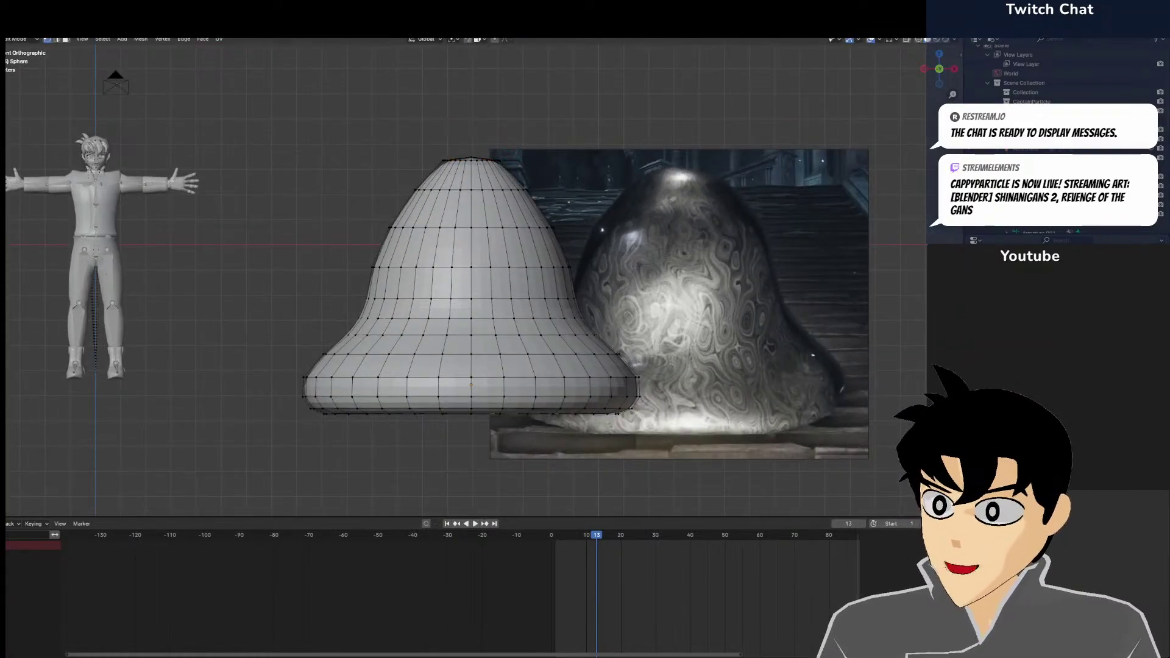
Return to Object Mode, scale the bell down to a smaller size and move it about -29.7 m in X
{"action": "left_click", "coordinate": [22, 40]}
{"action": "left_click", "coordinate": [25, 48]}
{"action": "middle_click_drag", "start_coordinate": [451, 238], "coordinate": [360, 270]}
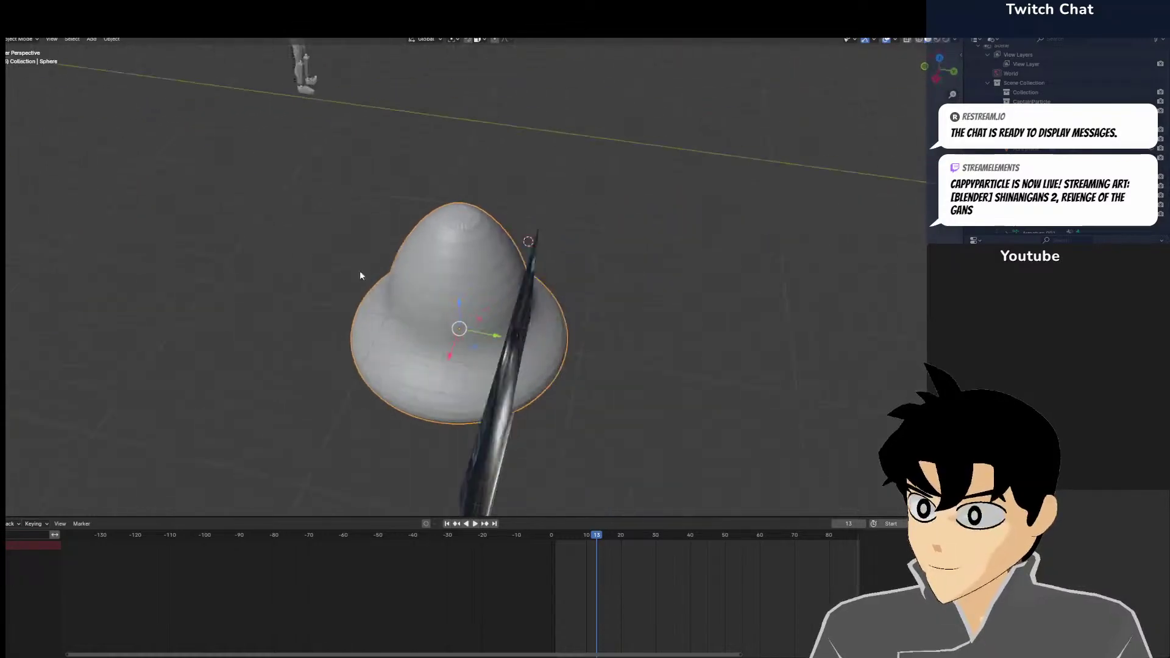
{"action": "scroll", "coordinate": [584, 247], "scroll_direction": "up", "scroll_amount": 4}
{"action": "scroll", "coordinate": [578, 252], "scroll_direction": "down", "scroll_amount": 5}
{"action": "middle_click_drag", "start_coordinate": [569, 262], "coordinate": [633, 268]}
{"action": "key", "text": "s"}
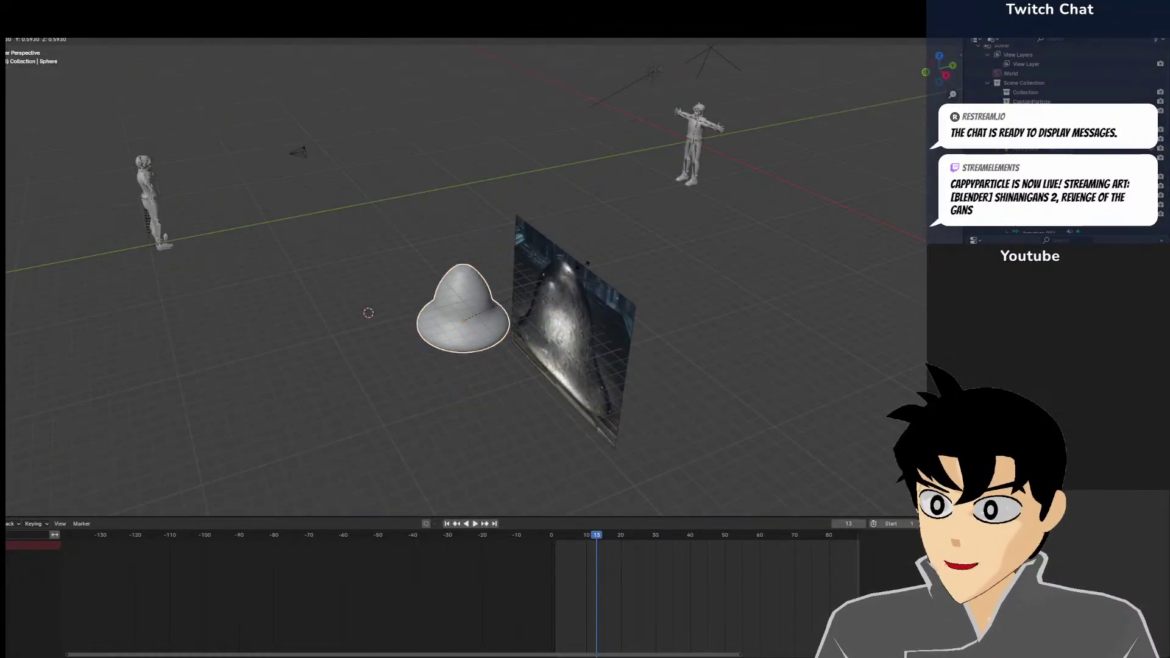
{"action": "left_click", "coordinate": [522, 316]}
{"action": "left_click_drag", "start_coordinate": [481, 341], "coordinate": [368, 210]}
{"action": "middle_click_drag", "start_coordinate": [476, 210], "coordinate": [292, 198]}
{"action": "scroll", "coordinate": [437, 226], "scroll_direction": "up", "scroll_amount": 3}
{"action": "scroll", "coordinate": [488, 244], "scroll_direction": "down", "scroll_amount": 5}
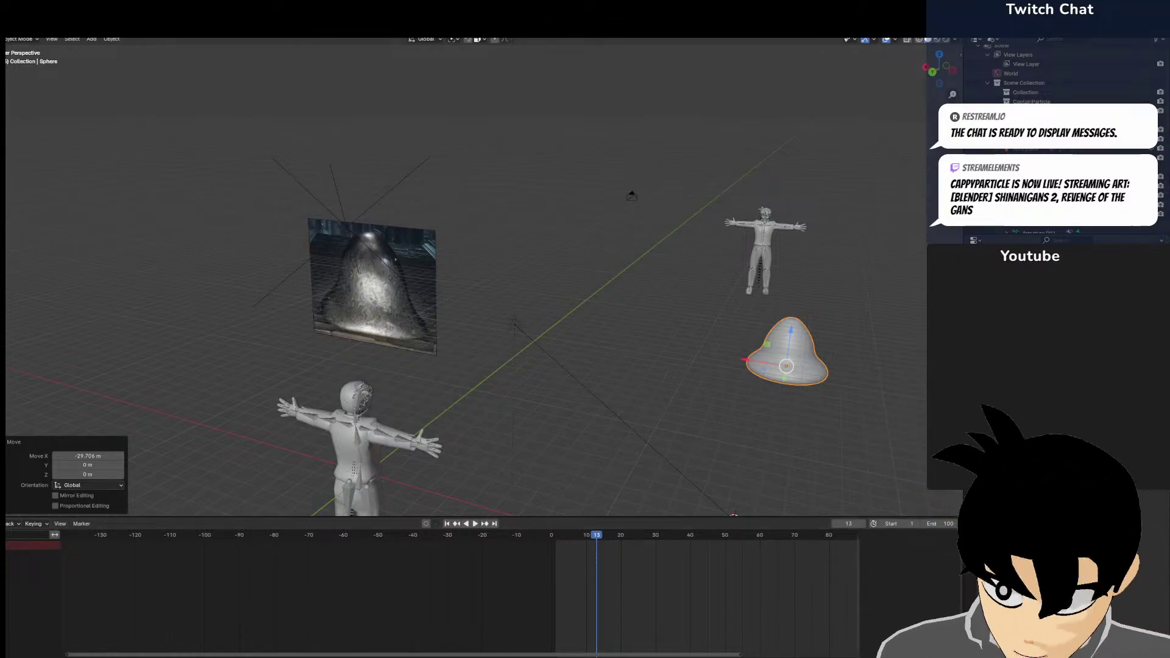
Add a shape key named flat to the bell and open its mesh for editing
{"action": "middle_click_drag", "start_coordinate": [494, 233], "coordinate": [443, 321]}
{"action": "scroll", "coordinate": [442, 322], "scroll_direction": "down", "scroll_amount": 5}
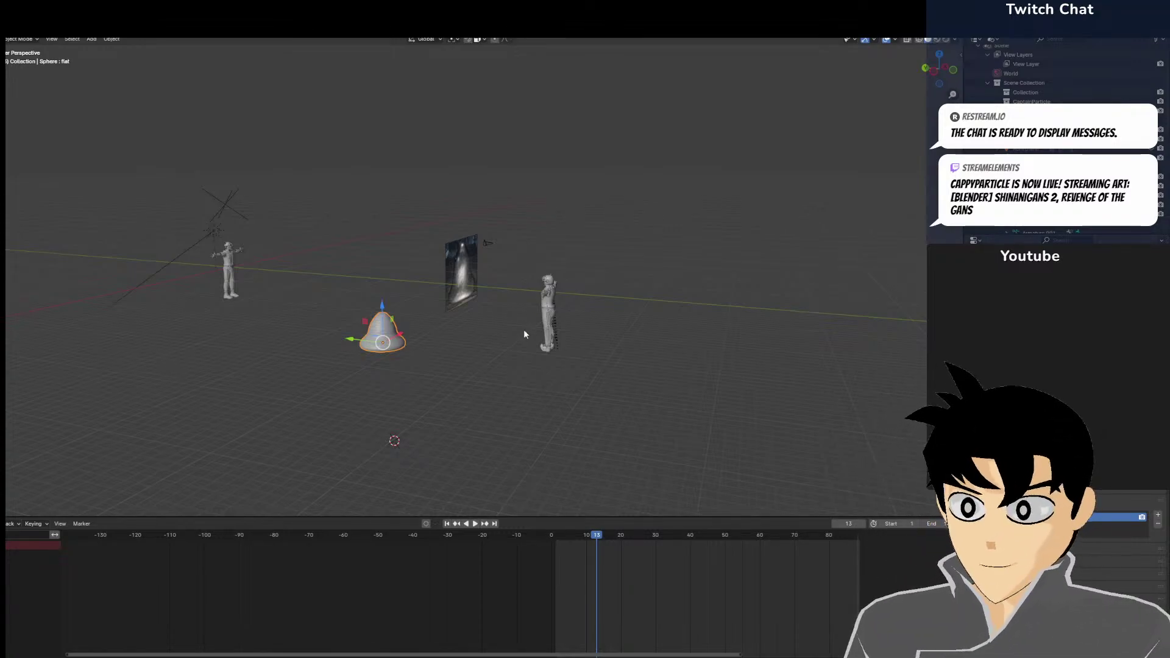
{"action": "scroll", "coordinate": [524, 331], "scroll_direction": "up", "scroll_amount": 5}
{"action": "middle_click_drag", "start_coordinate": [470, 328], "coordinate": [520, 236]}
{"action": "scroll", "coordinate": [719, 198], "scroll_direction": "down", "scroll_amount": 2}
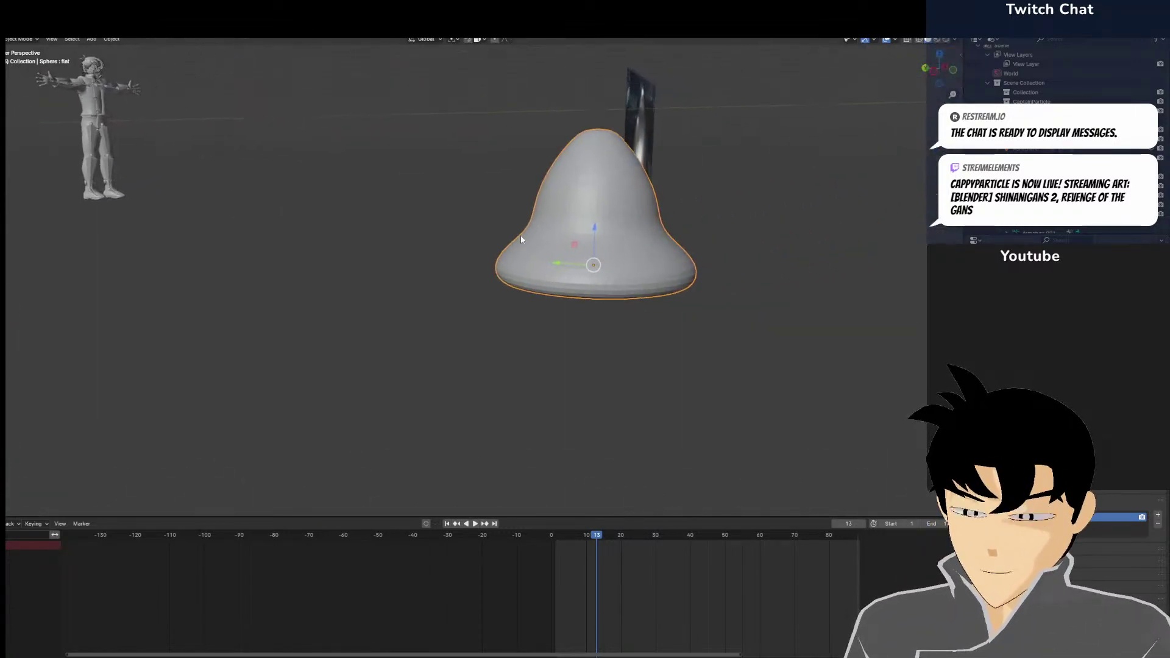
{"action": "left_click", "coordinate": [26, 40]}
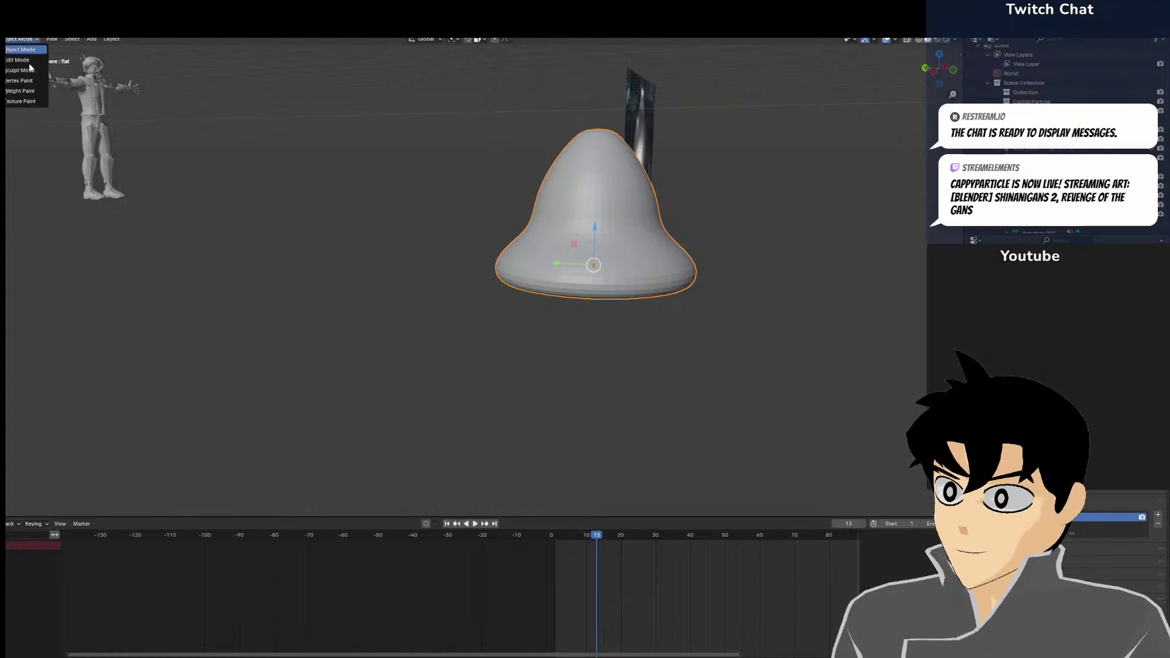
{"action": "left_click", "coordinate": [28, 62]}
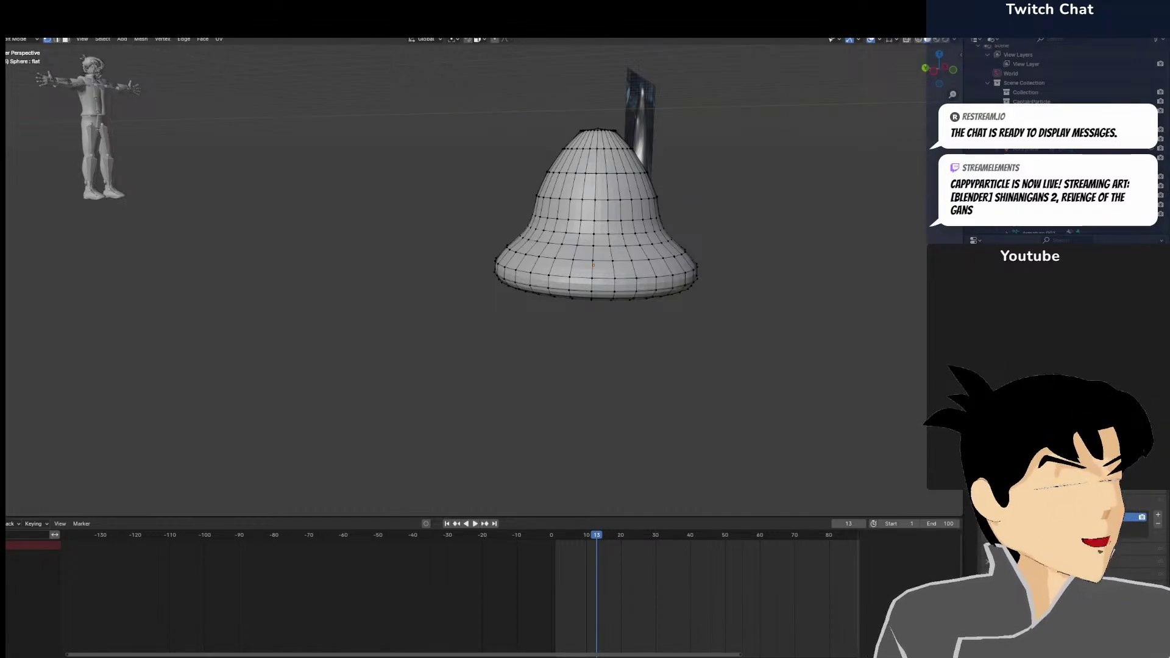
Lower the bell's top about 3.2 m in Z with smooth proportional editing, and push its centre slightly further down
{"action": "middle_click_drag", "start_coordinate": [786, 311], "coordinate": [566, 305]}
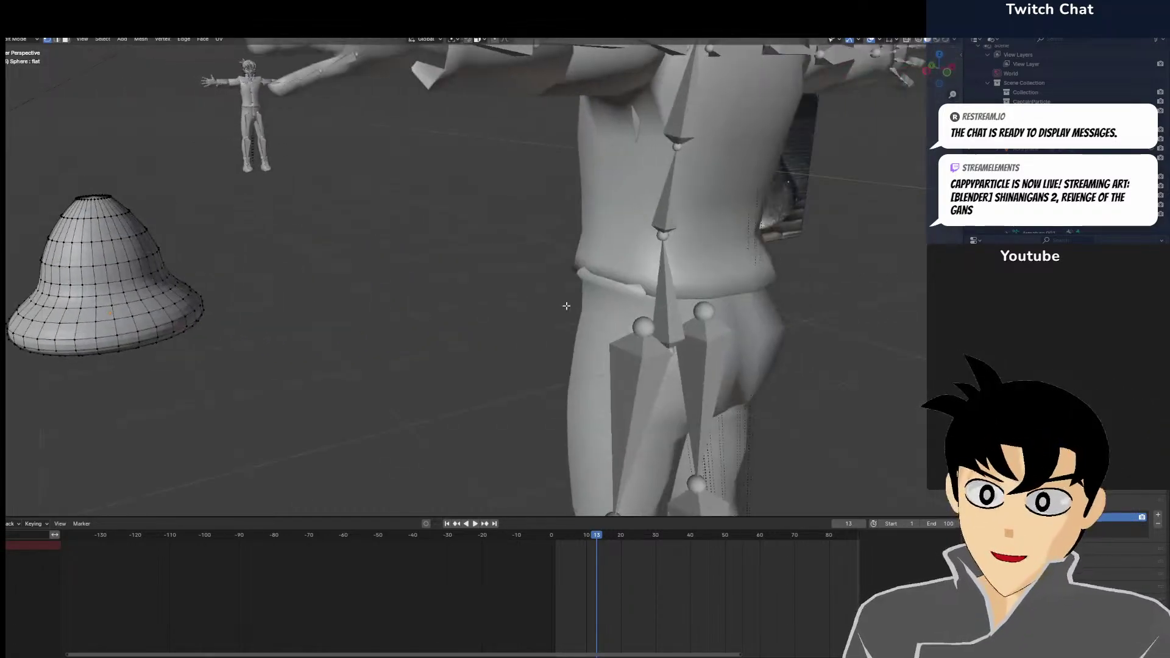
{"action": "middle_click_drag", "start_coordinate": [284, 328], "coordinate": [527, 336]}
{"action": "scroll", "coordinate": [442, 298], "scroll_direction": "up", "scroll_amount": 2}
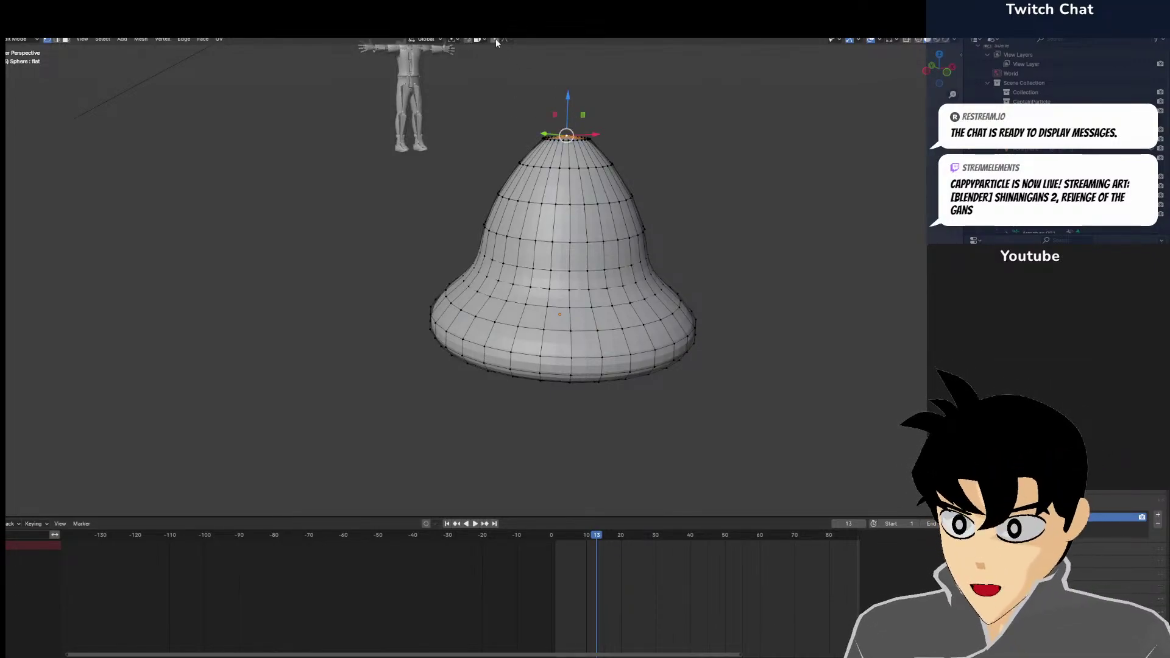
{"action": "key", "text": "g"}
{"action": "key", "text": "z"}
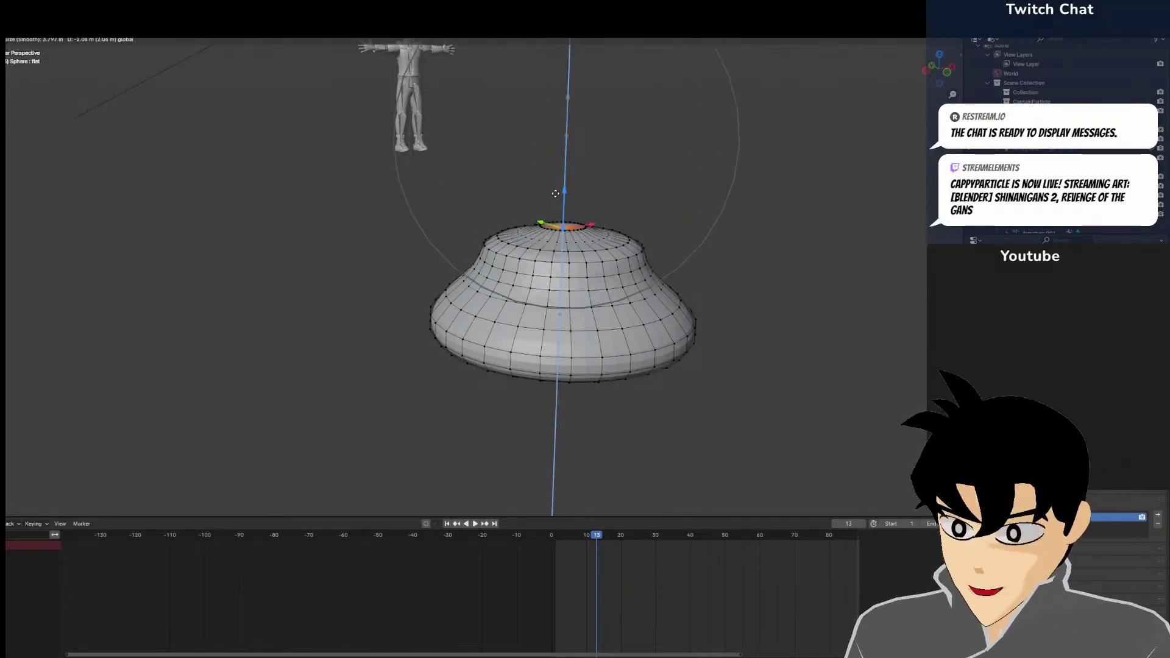
{"action": "scroll", "coordinate": [545, 250], "scroll_direction": "down", "scroll_amount": 1}
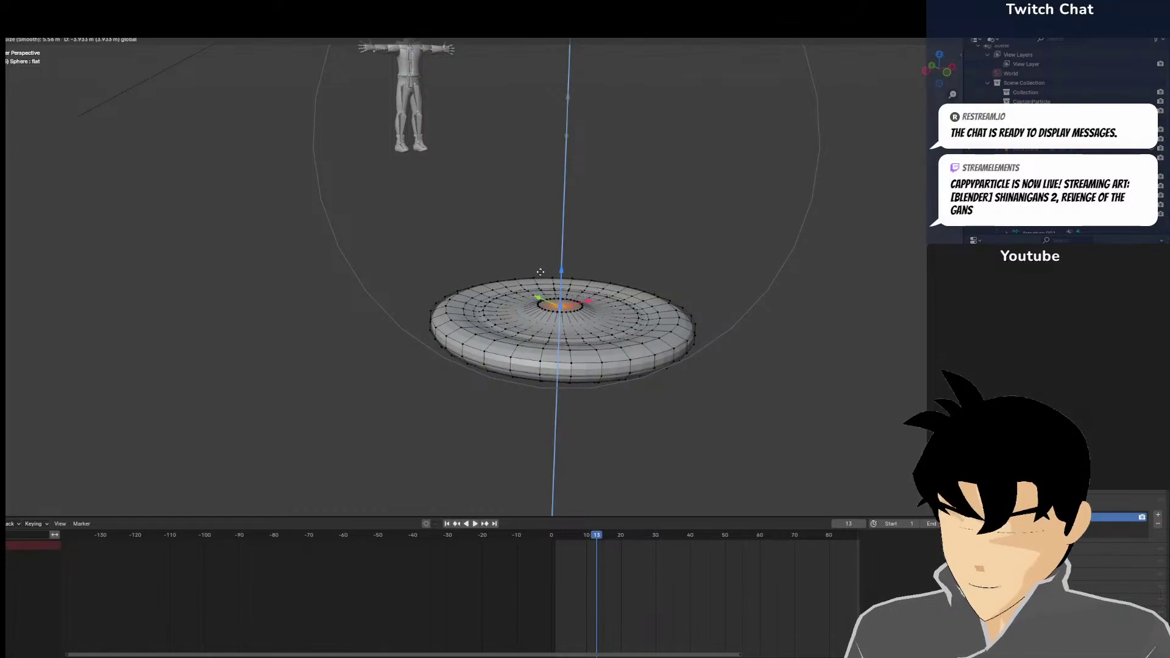
{"action": "left_click", "coordinate": [549, 243]}
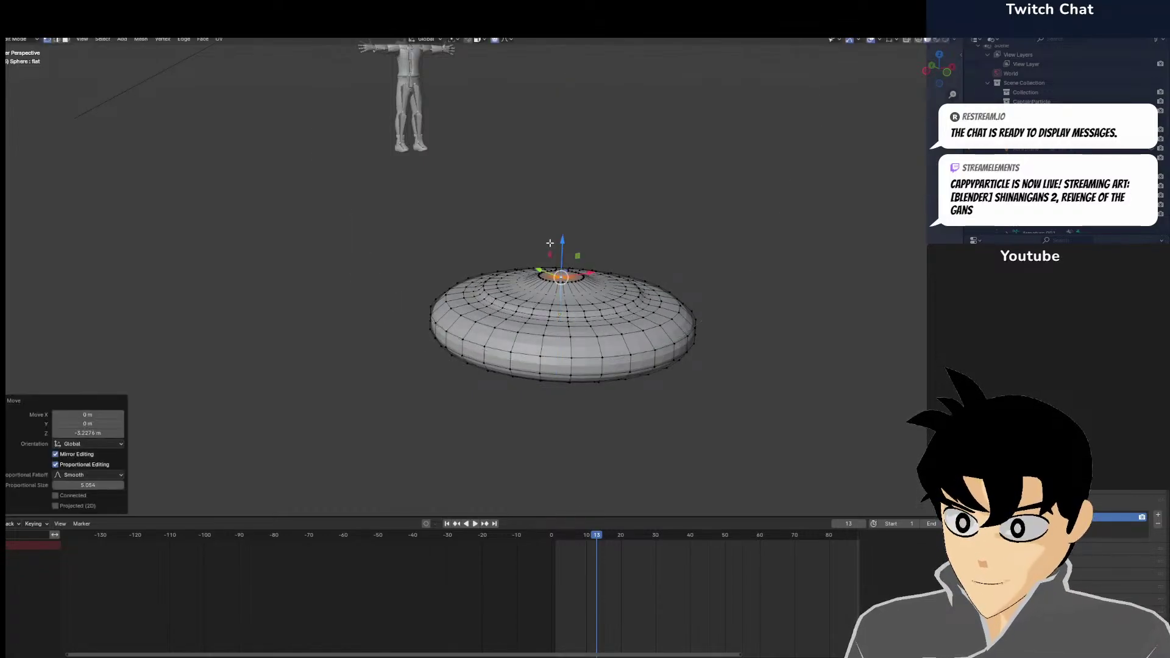
{"action": "left_click_drag", "start_coordinate": [562, 244], "coordinate": [560, 270]}
{"action": "scroll", "coordinate": [561, 256], "scroll_direction": "up", "scroll_amount": 2}
{"action": "middle_click_drag", "start_coordinate": [561, 270], "coordinate": [519, 236]}
{"action": "scroll", "coordinate": [593, 292], "scroll_direction": "down", "scroll_amount": 5}
{"action": "scroll", "coordinate": [574, 269], "scroll_direction": "up", "scroll_amount": 6}
Return to Object Mode and raise the flat shape key's value until the bell becomes a disc
{"action": "left_click", "coordinate": [20, 39]}
{"action": "left_click", "coordinate": [26, 51]}
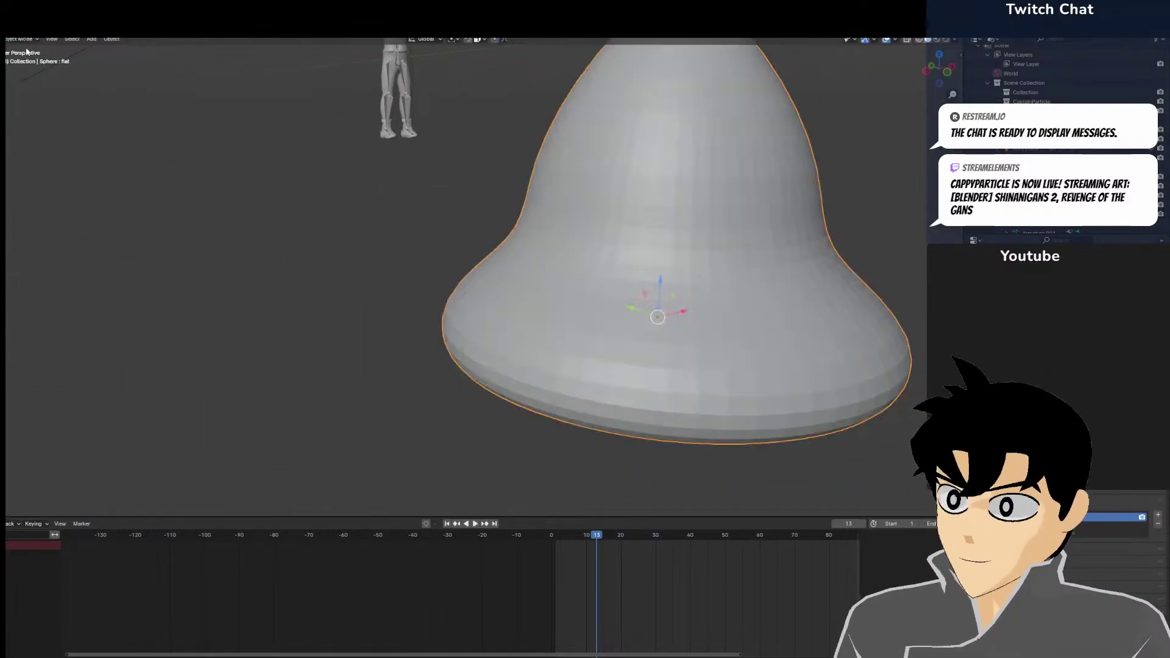
{"action": "left_click_drag", "start_coordinate": [1069, 432], "coordinate": [1127, 432]}
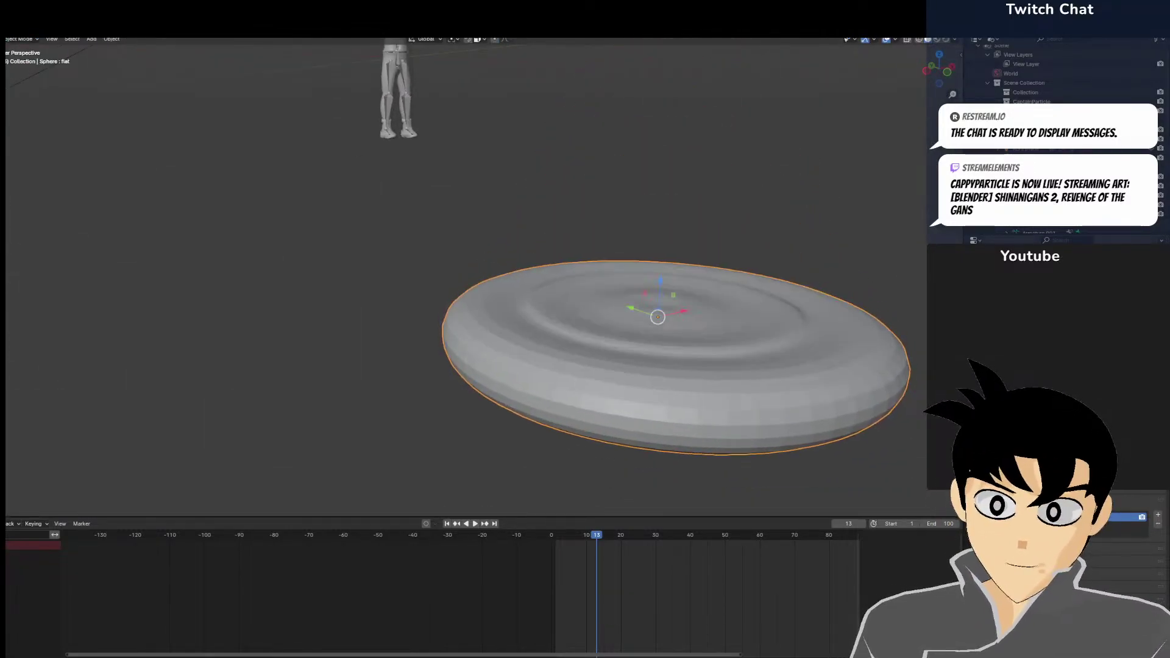
Move the flattened bell near the character at the origin, about 13.4 m in X, 25.4 m in Y and 8.7 m in Z
{"action": "scroll", "coordinate": [638, 282], "scroll_direction": "down", "scroll_amount": 5}
{"action": "middle_click_drag", "start_coordinate": [638, 282], "coordinate": [561, 327]}
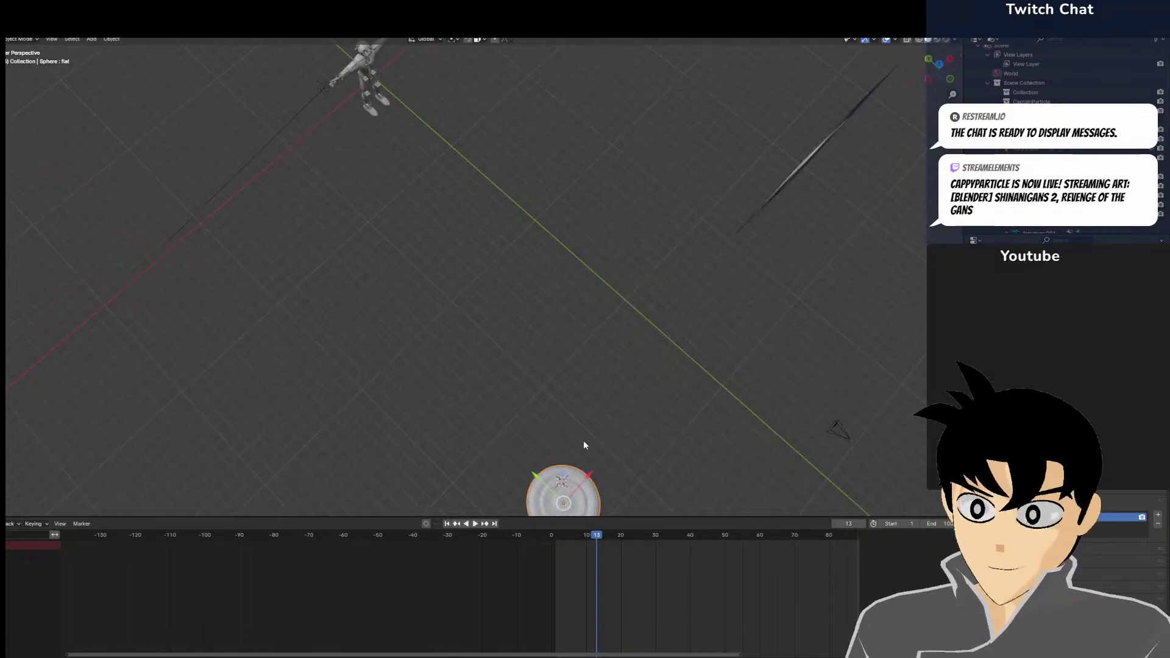
{"action": "scroll", "coordinate": [583, 445], "scroll_direction": "down", "scroll_amount": 3}
{"action": "key", "text": "g"}
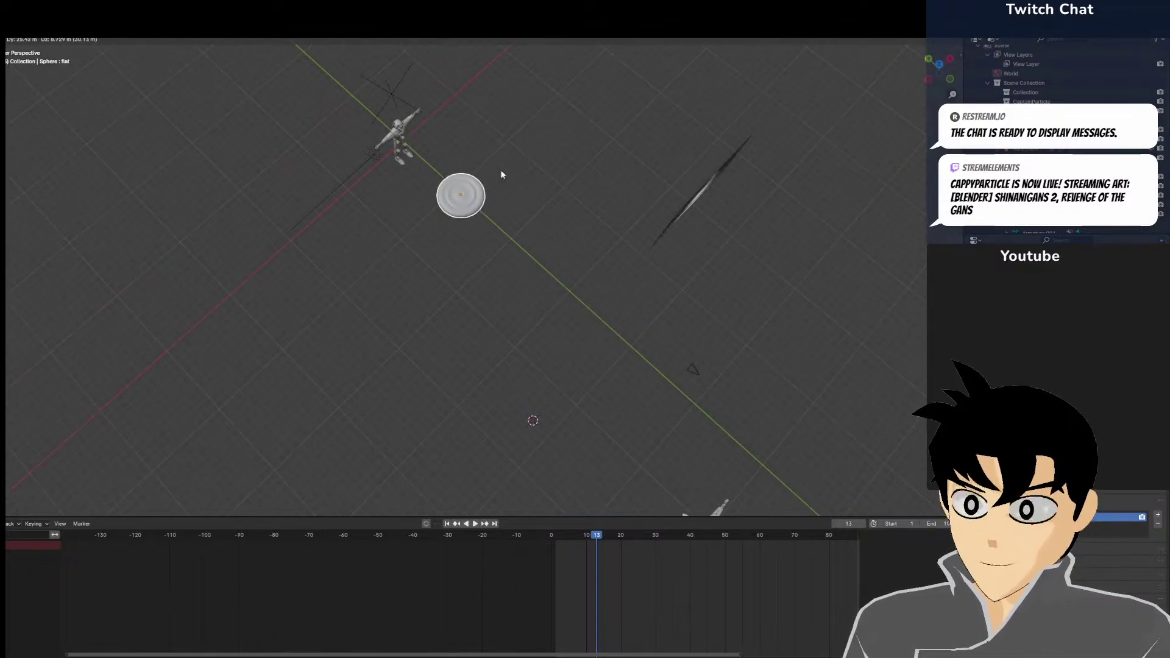
{"action": "left_click", "coordinate": [501, 171]}
Edit the flat shape key's mesh in right view and raise its bottom centre vertex in Z with smooth proportional editing to level the underside
{"action": "middle_click_drag", "start_coordinate": [501, 171], "coordinate": [499, 143]}
{"action": "scroll", "coordinate": [539, 134], "scroll_direction": "up", "scroll_amount": 3}
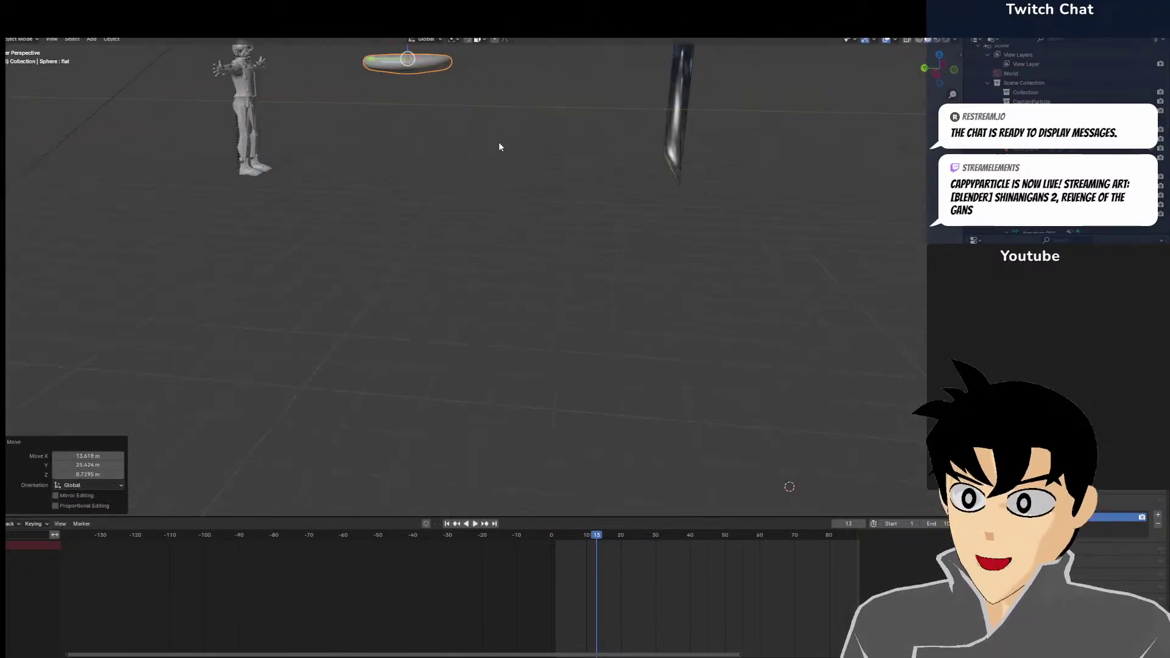
{"action": "key", "text": "KP_3"}
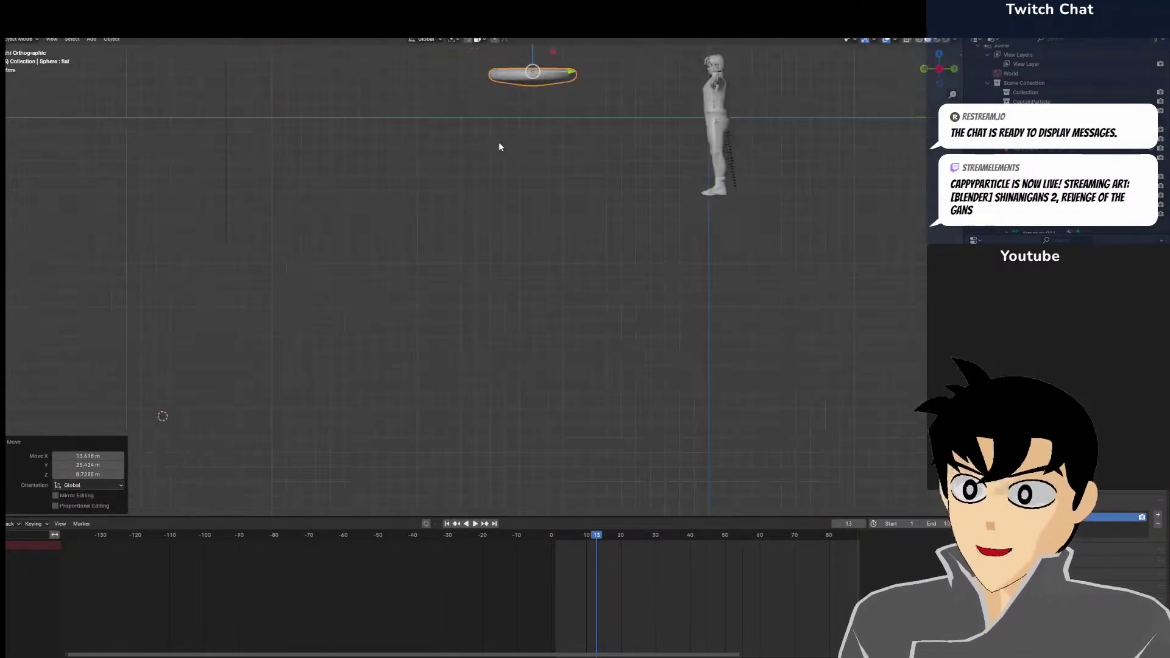
{"action": "left_click", "coordinate": [26, 44]}
{"action": "left_click", "coordinate": [21, 60]}
{"action": "scroll", "coordinate": [491, 235], "scroll_direction": "up", "scroll_amount": 4}
{"action": "middle_click_drag", "start_coordinate": [559, 120], "coordinate": [467, 356], "text": "shift"}
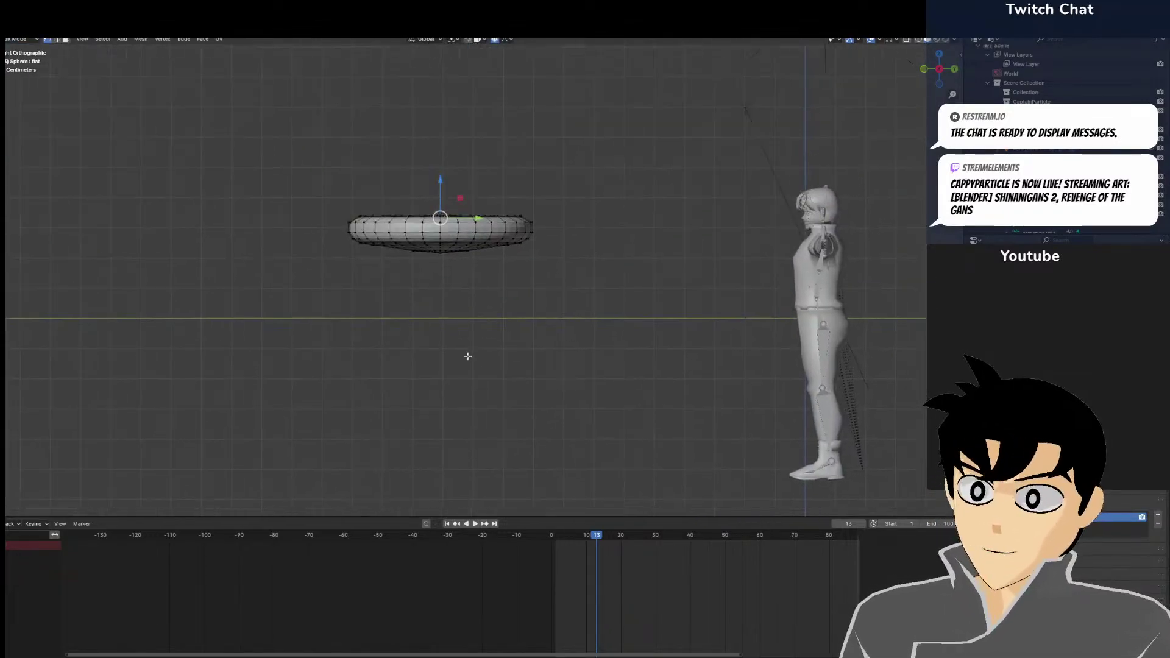
{"action": "scroll", "coordinate": [467, 356], "scroll_direction": "up", "scroll_amount": 2}
{"action": "left_click", "coordinate": [424, 262]}
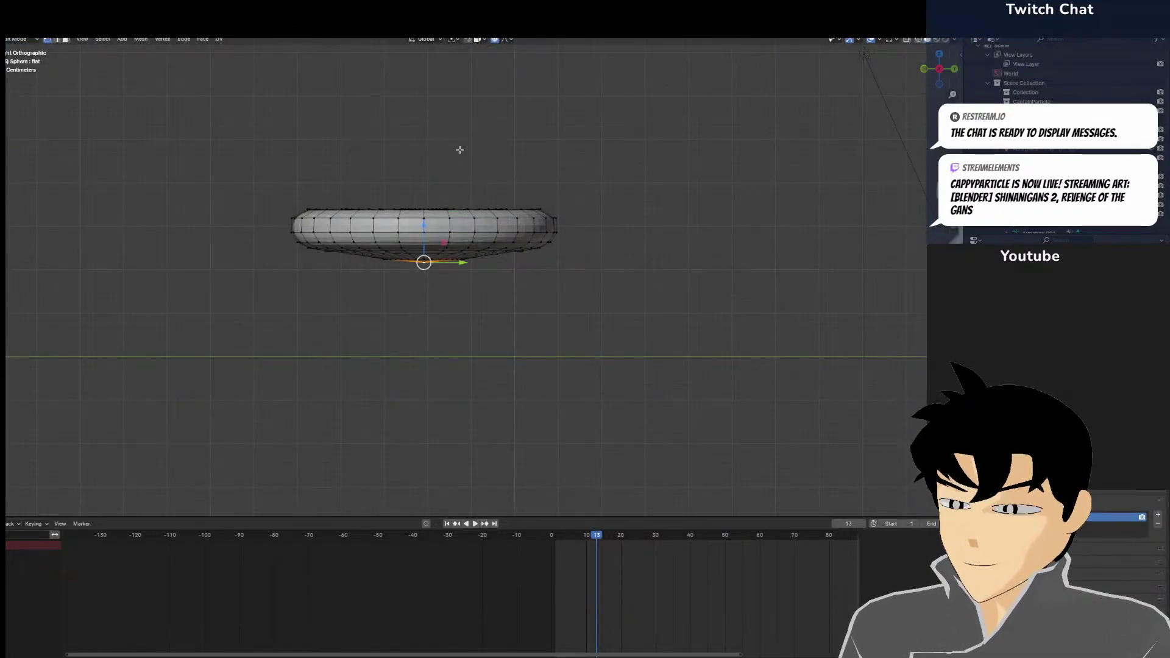
{"action": "key", "text": "g"}
{"action": "key", "text": "z"}
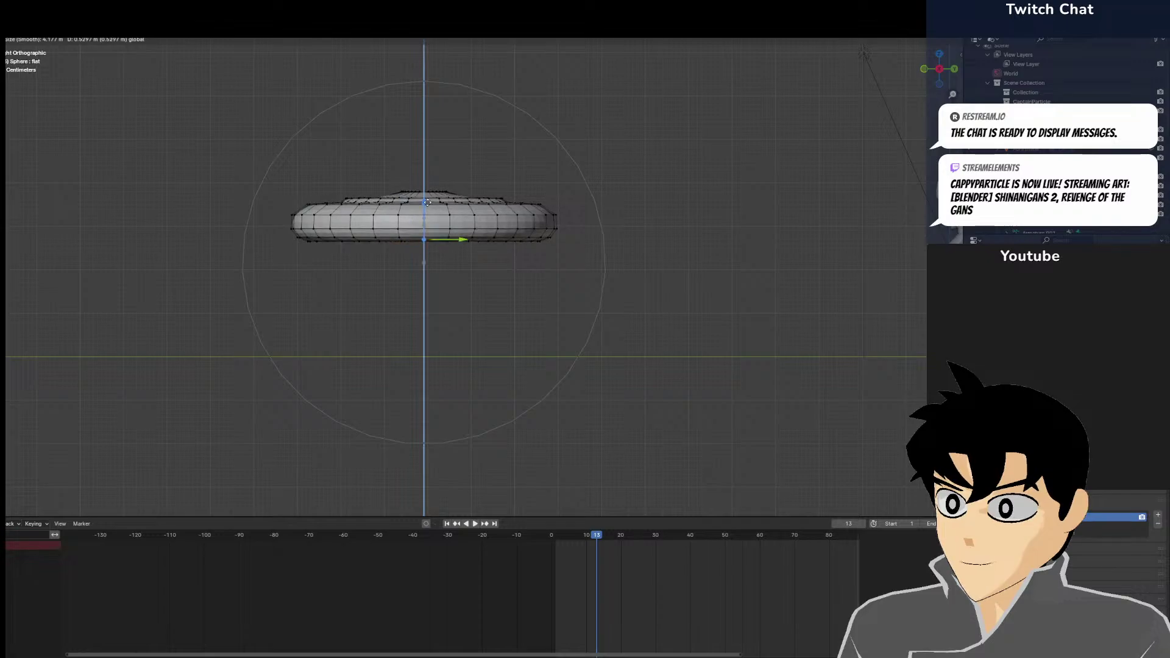
{"action": "scroll", "coordinate": [428, 203], "scroll_direction": "up", "scroll_amount": 9}
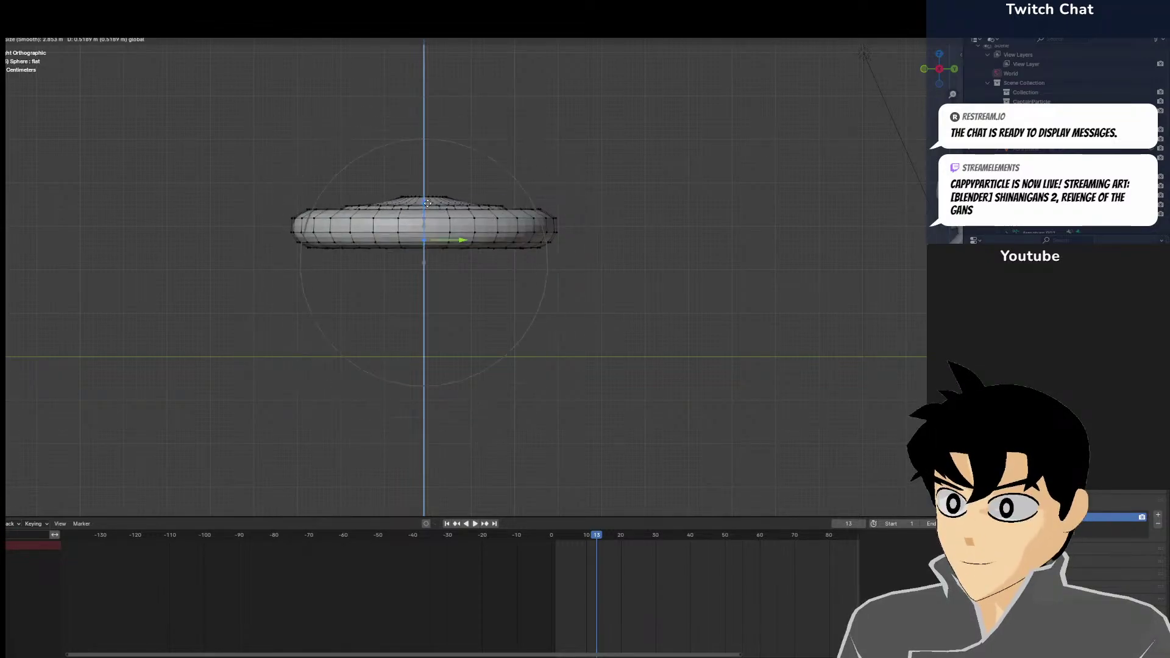
{"action": "scroll", "coordinate": [427, 204], "scroll_direction": "down", "scroll_amount": 6}
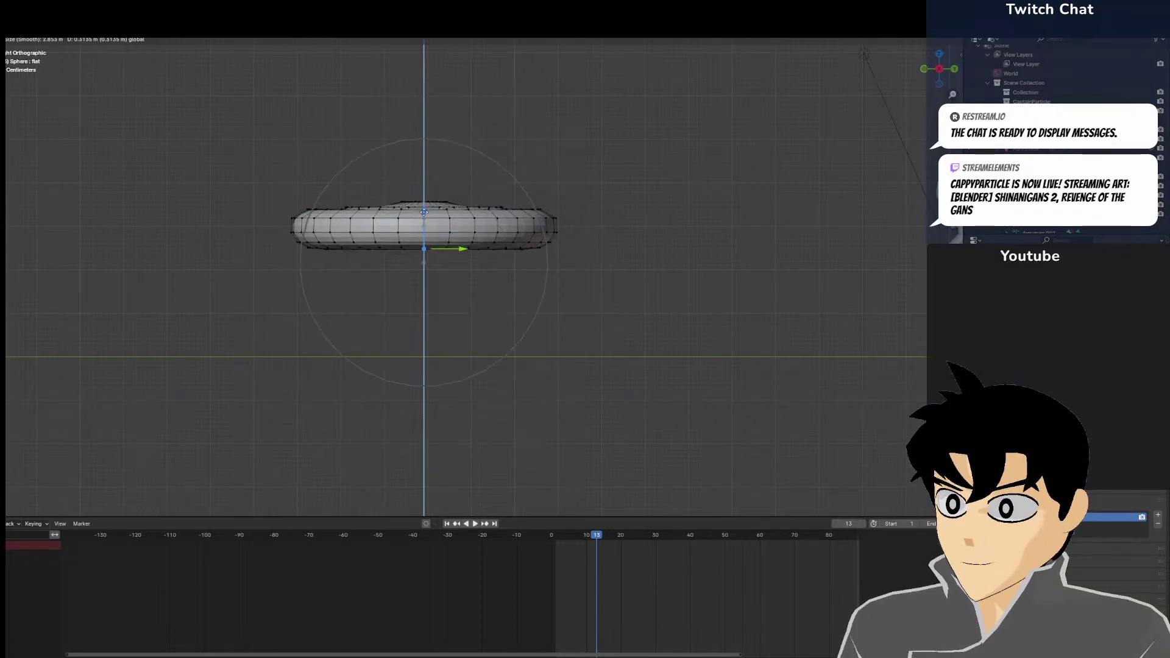
{"action": "left_click", "coordinate": [424, 206]}
Lower the disc's top centre vertex about 0.11 m in Z with proportional editing and return to Object Mode
{"action": "middle_click_drag", "start_coordinate": [425, 206], "coordinate": [422, 235]}
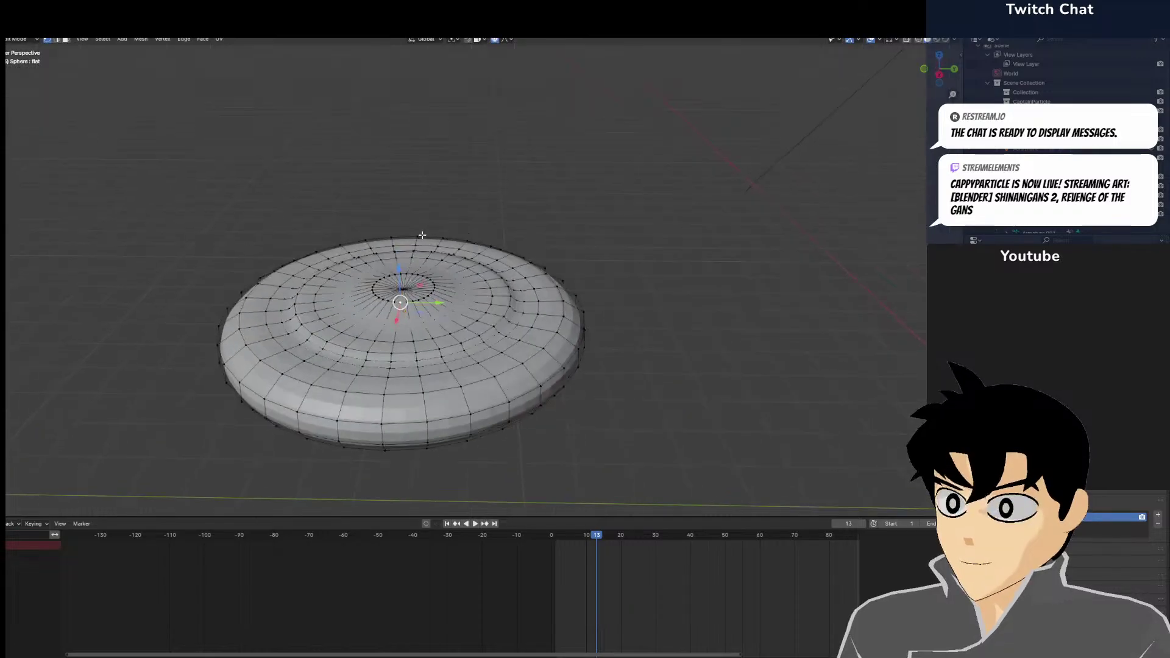
{"action": "left_click", "coordinate": [403, 292]}
{"action": "key", "text": "g"}
{"action": "key", "text": "z"}
{"action": "scroll", "coordinate": [403, 277], "scroll_direction": "up", "scroll_amount": 4}
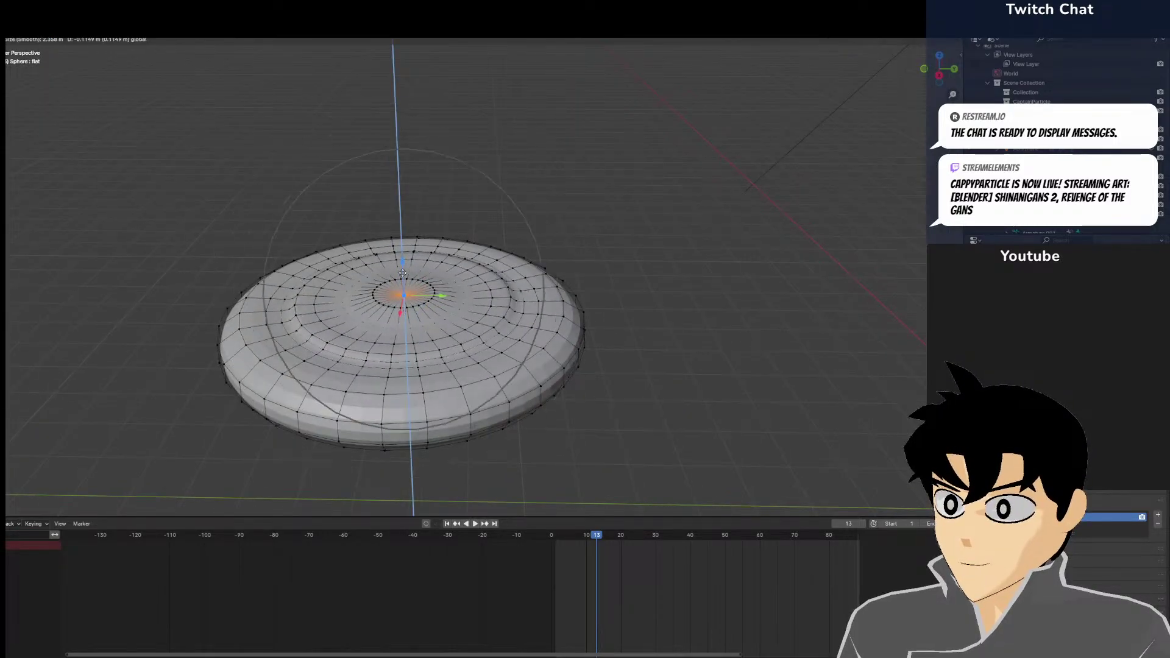
{"action": "left_click", "coordinate": [402, 274]}
{"action": "middle_click_drag", "start_coordinate": [403, 274], "coordinate": [439, 268]}
{"action": "left_click", "coordinate": [18, 39]}
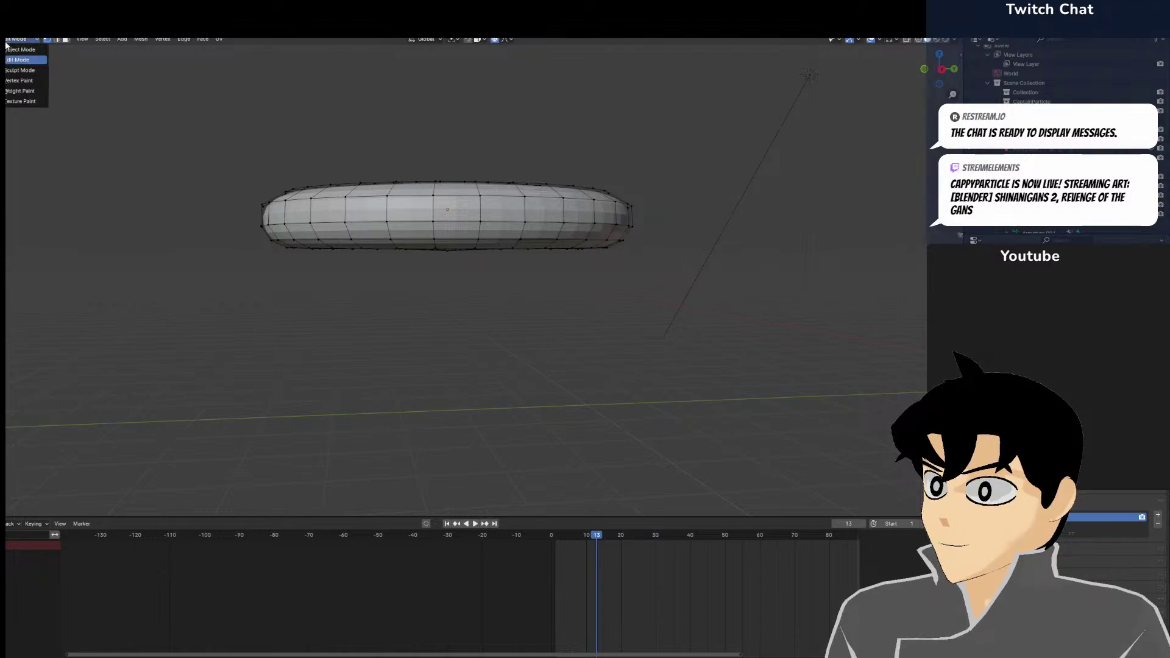
{"action": "left_click", "coordinate": [23, 48]}
Switch to front view and try to add a reference image beside the two characters
{"action": "scroll", "coordinate": [514, 274], "scroll_direction": "down", "scroll_amount": 5}
{"action": "middle_click_drag", "start_coordinate": [565, 324], "coordinate": [608, 361]}
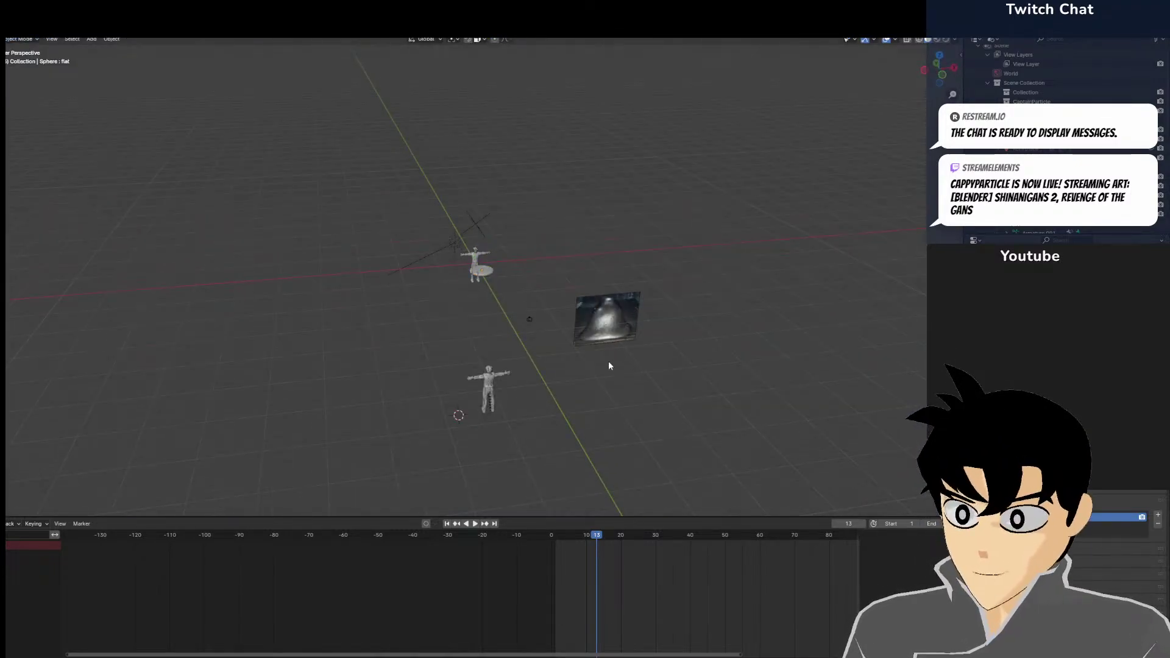
{"action": "key", "text": "shift+a"}
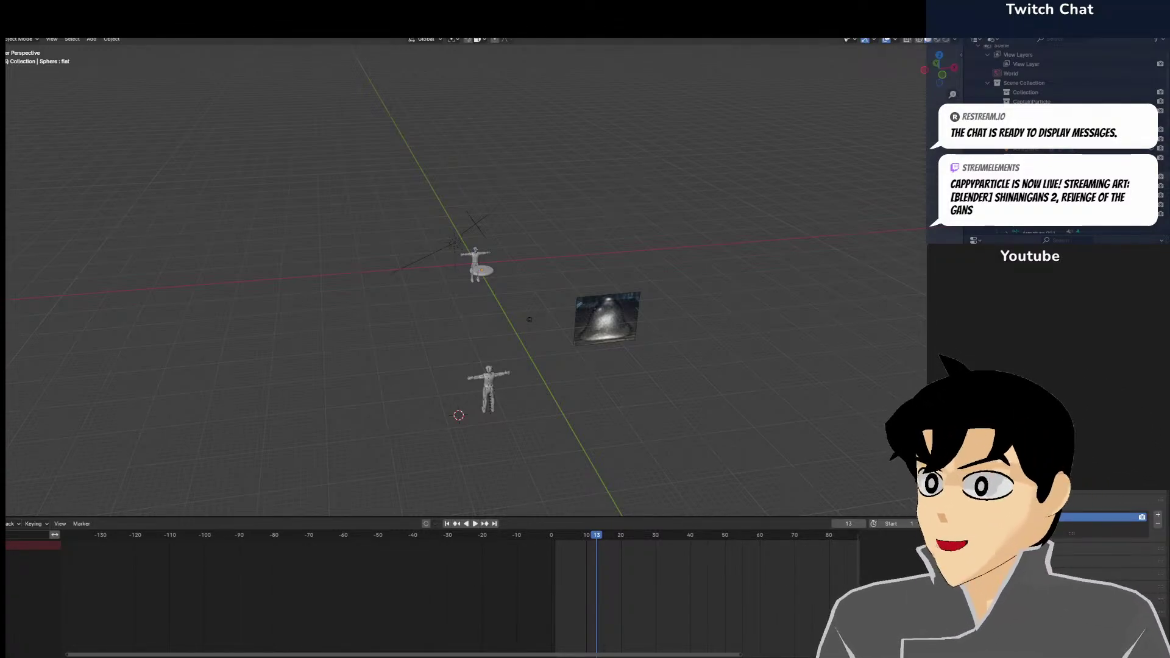
{"action": "key", "text": "KP_1"}
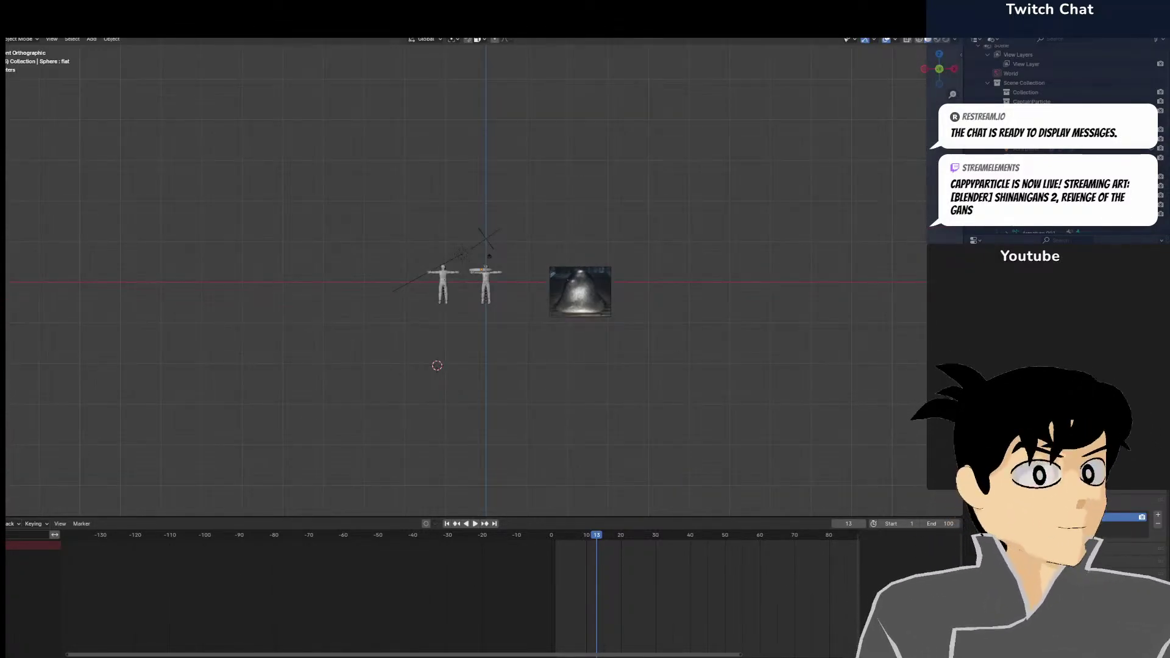
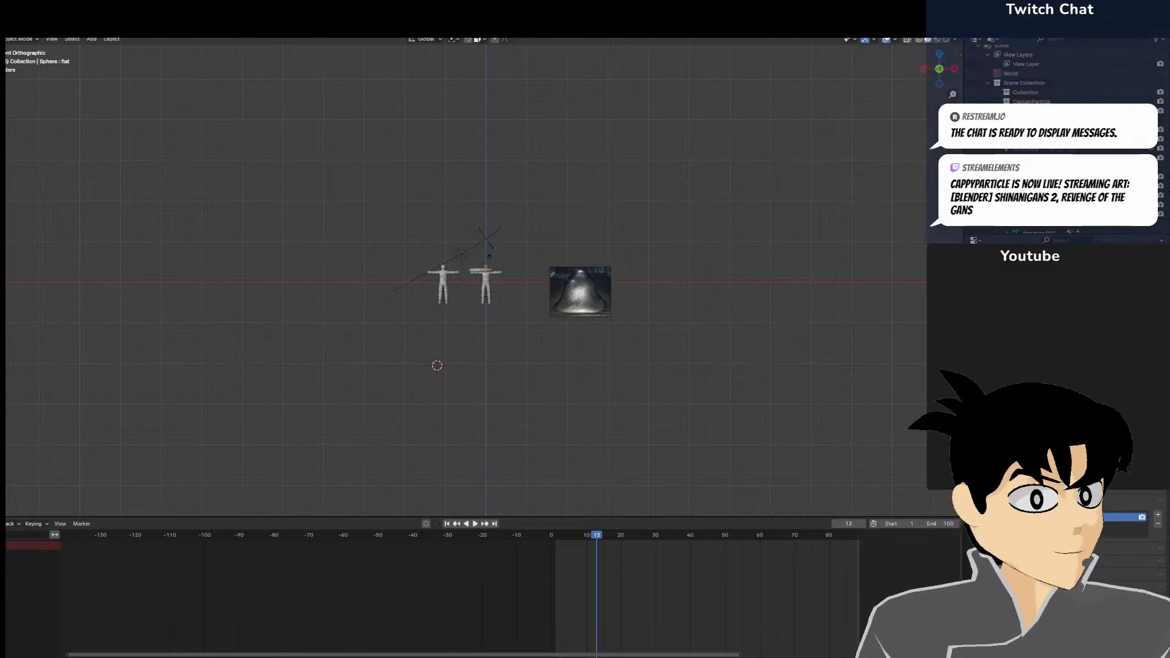
{"action": "left_click", "coordinate": [348, 292]}
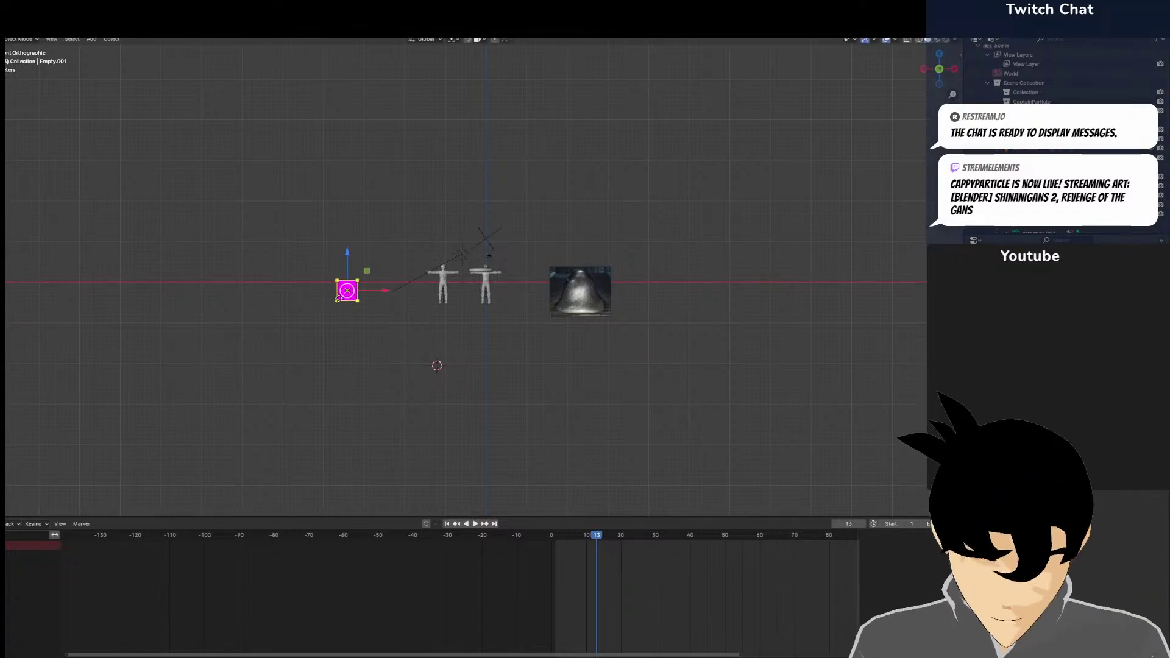
{"action": "key", "text": "Delete"}
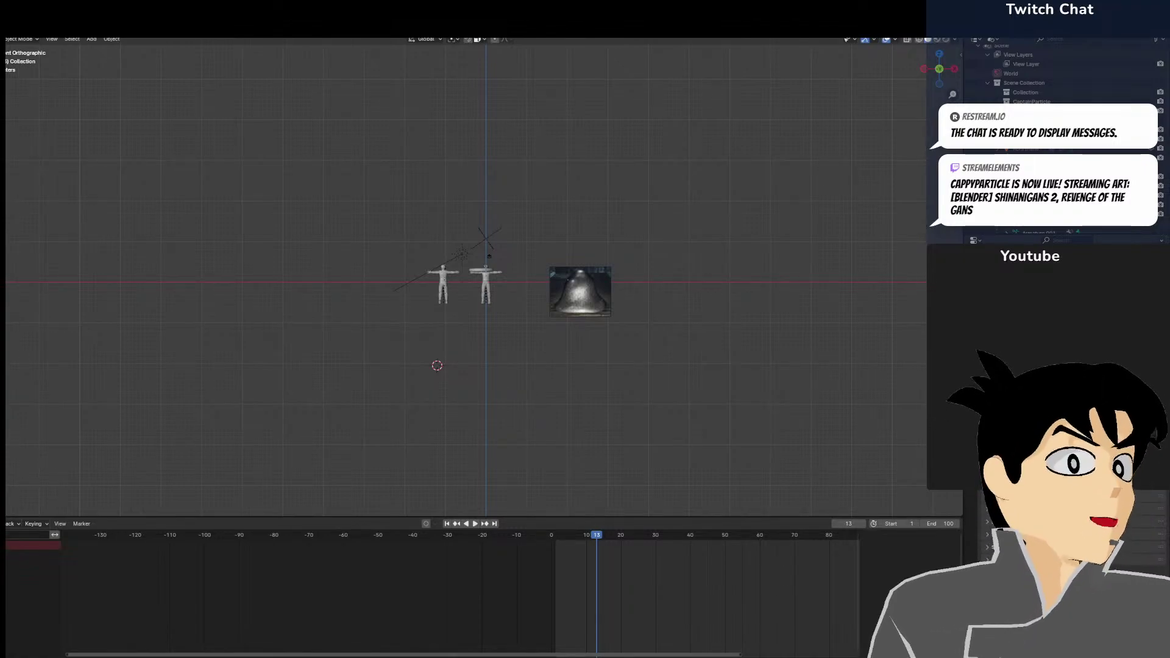
Add the game screenshot as a reference image, scale it by 21.451 and move it about -34 m in X and 8.9 m in Z
{"action": "left_click_drag", "start_coordinate": [299, 240], "coordinate": [338, 290]}
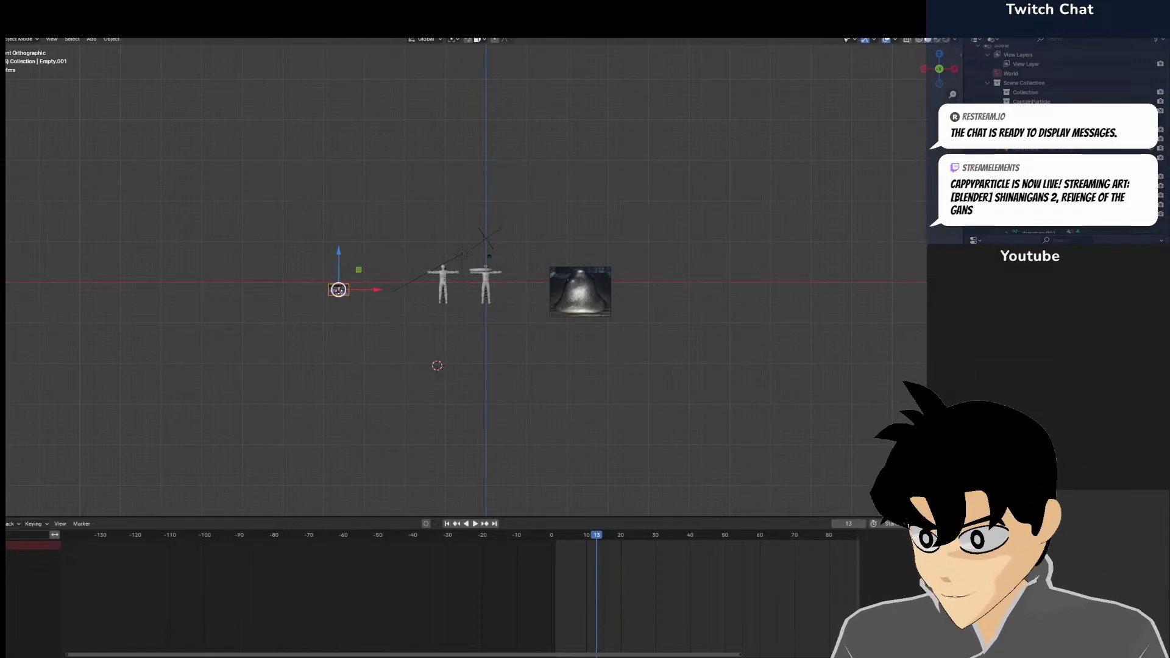
{"action": "key", "text": "s"}
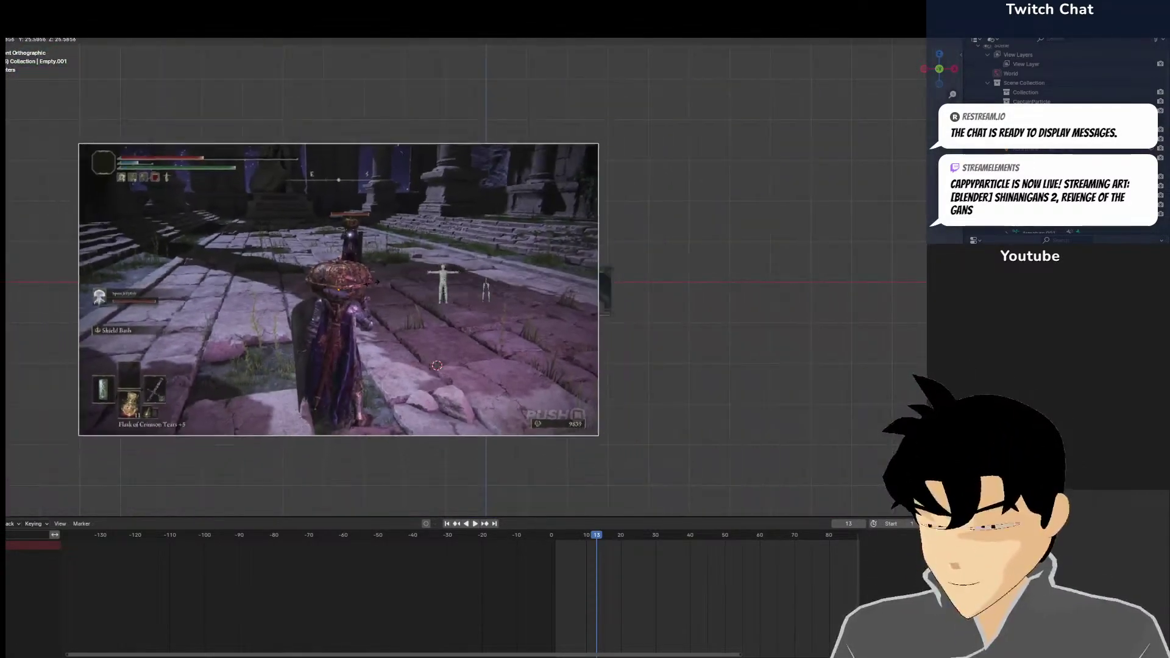
{"action": "left_click", "coordinate": [367, 285]}
{"action": "key", "text": "g"}
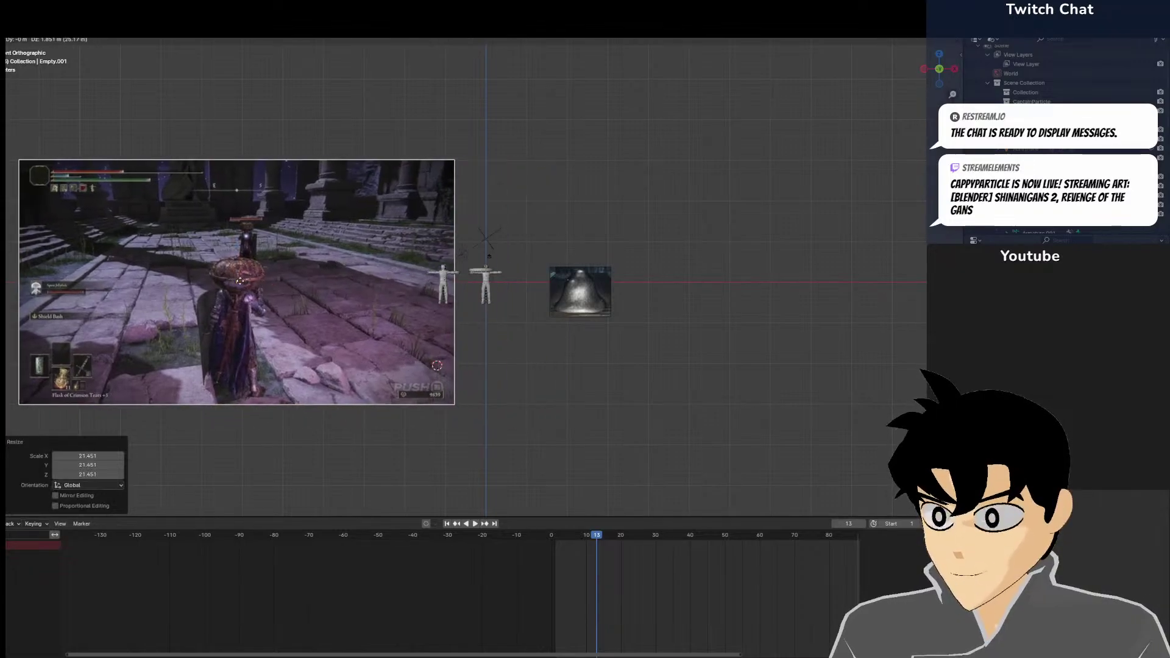
{"action": "left_click", "coordinate": [229, 248]}
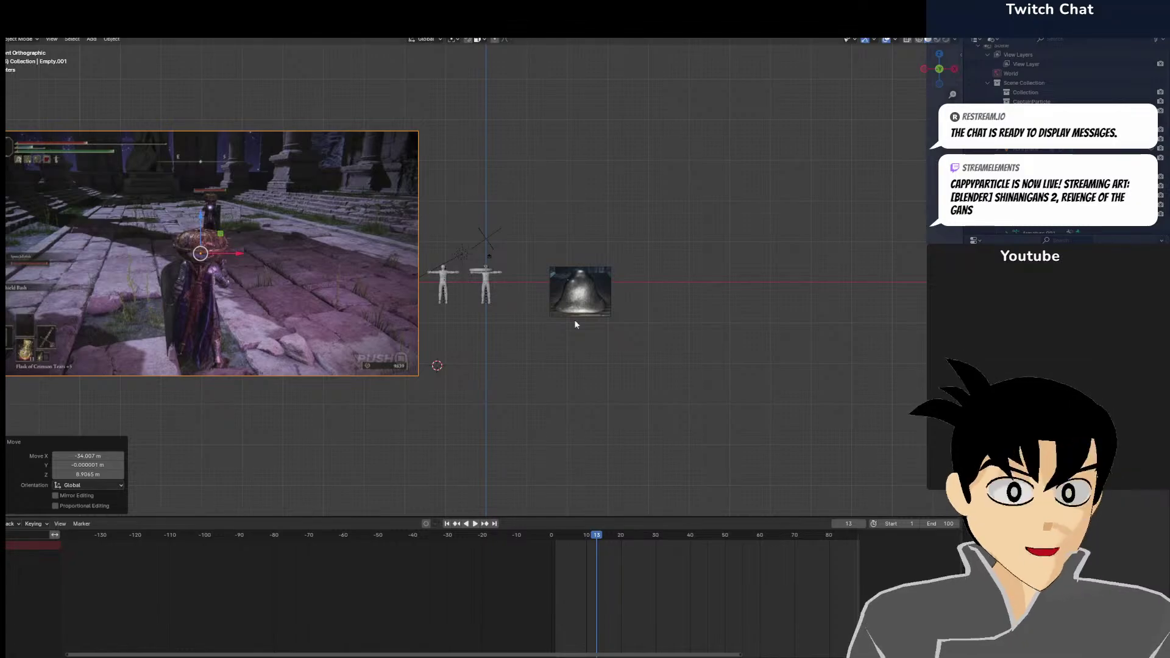
Push the game screenshot about 75.7 m back in depth so it stands behind the characters
{"action": "middle_click_drag", "start_coordinate": [527, 320], "coordinate": [334, 357]}
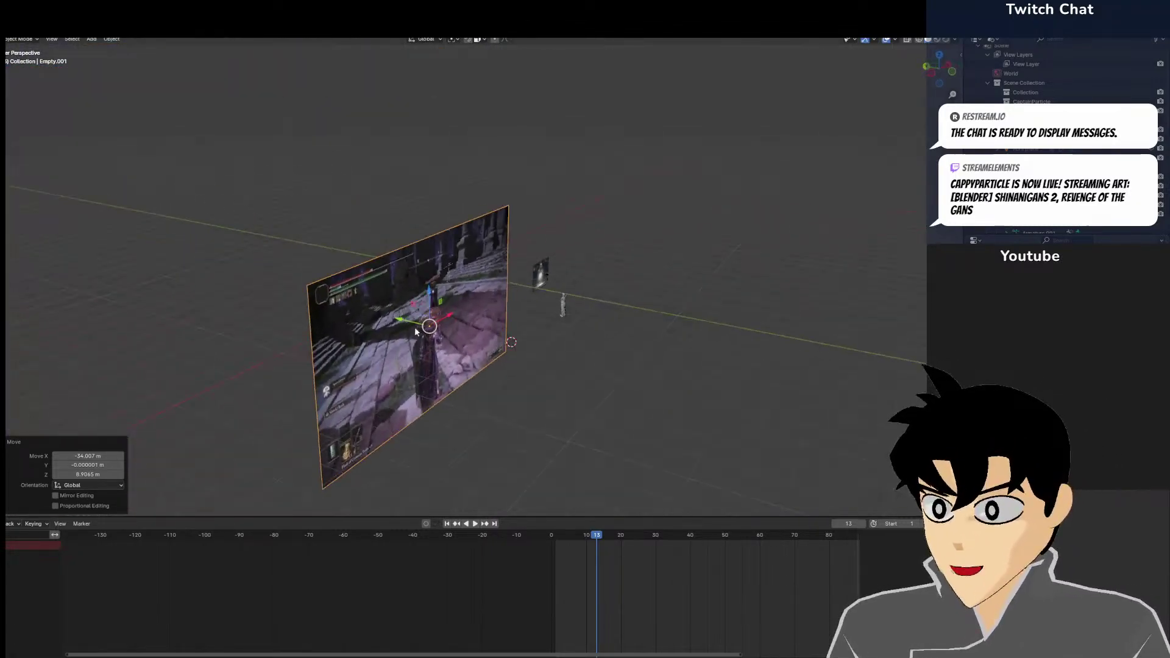
{"action": "left_click_drag", "start_coordinate": [412, 322], "coordinate": [390, 234]}
{"action": "scroll", "coordinate": [400, 254], "scroll_direction": "up", "scroll_amount": 5}
{"action": "middle_click_drag", "start_coordinate": [400, 254], "coordinate": [604, 293]}
{"action": "key", "text": "KP_1"}
{"action": "scroll", "coordinate": [628, 262], "scroll_direction": "up", "scroll_amount": 3}
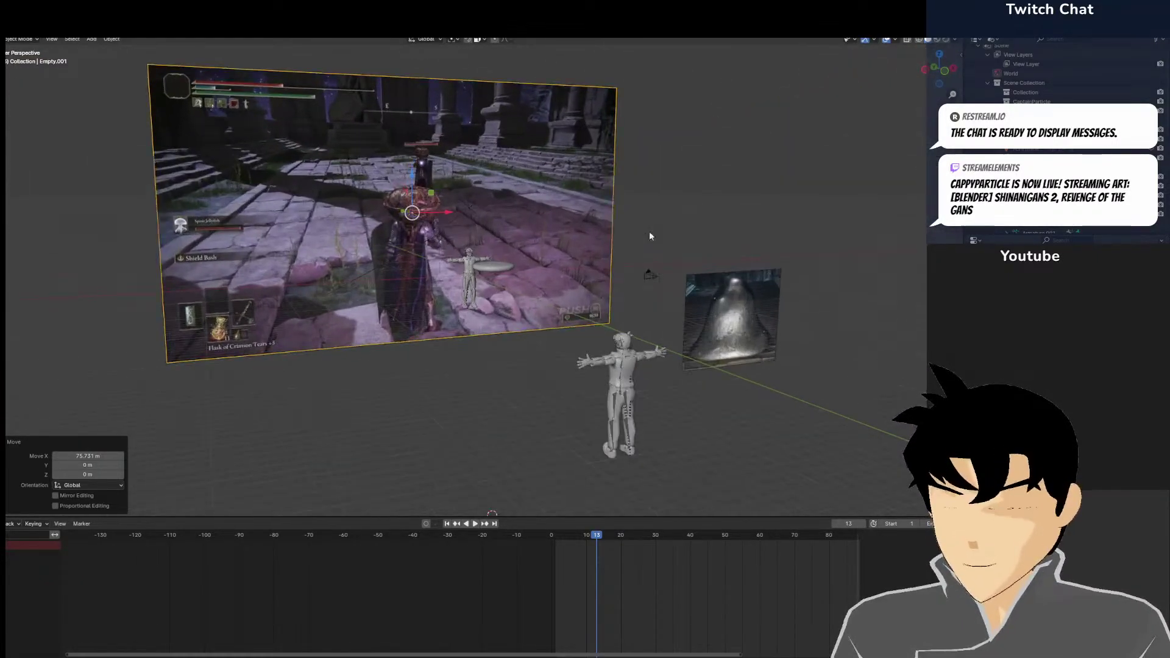
Add a 2 m cube, raise it about 17.1 m in Z and view it from the right side
{"action": "key", "text": "shift+a"}
{"action": "mouse_move", "coordinate": [672, 208]}
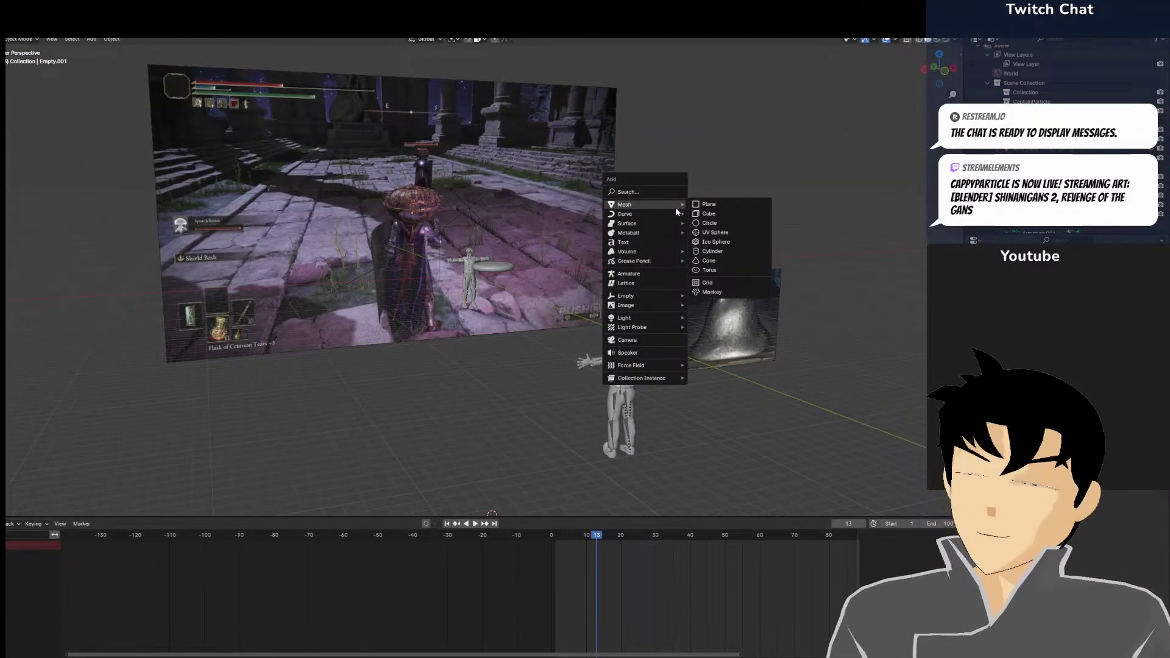
{"action": "left_click", "coordinate": [710, 214]}
{"action": "key", "text": "g"}
{"action": "key", "text": "z"}
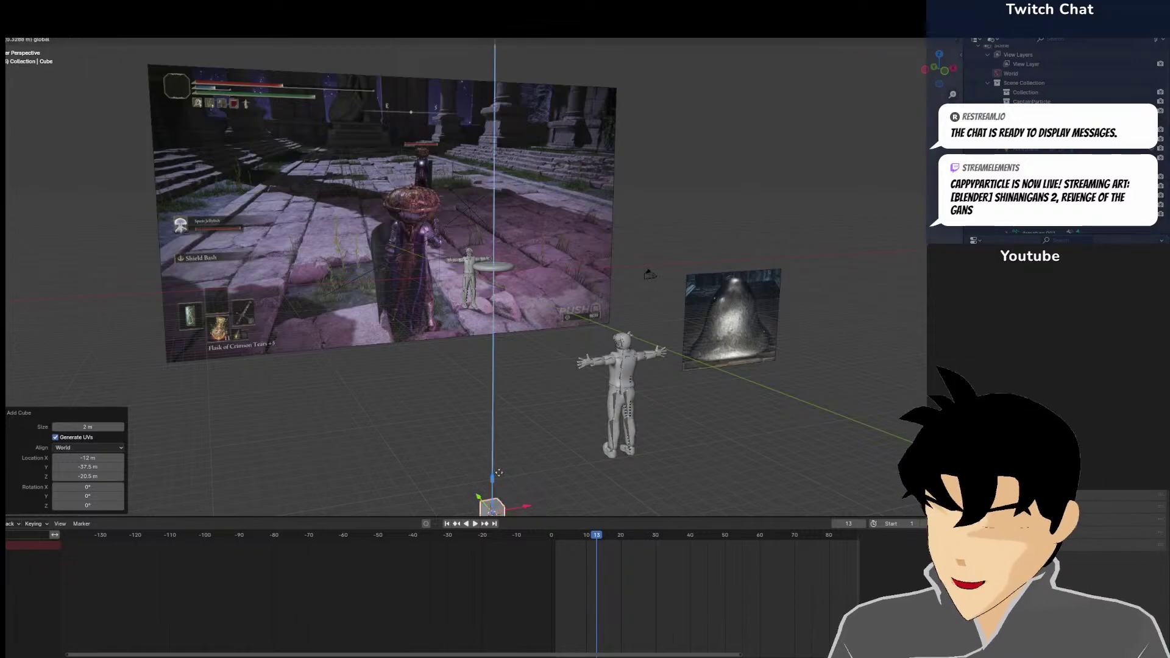
{"action": "left_click", "coordinate": [521, 334]}
{"action": "middle_click_drag", "start_coordinate": [511, 244], "coordinate": [510, 184]}
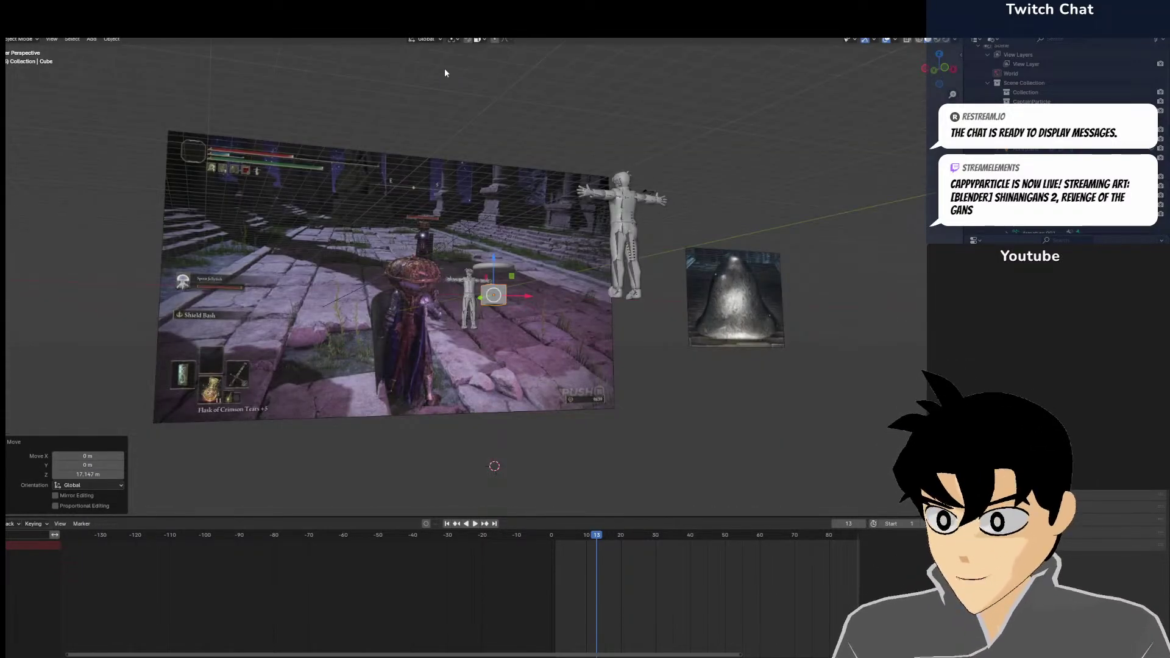
{"action": "key", "text": "KP_3"}
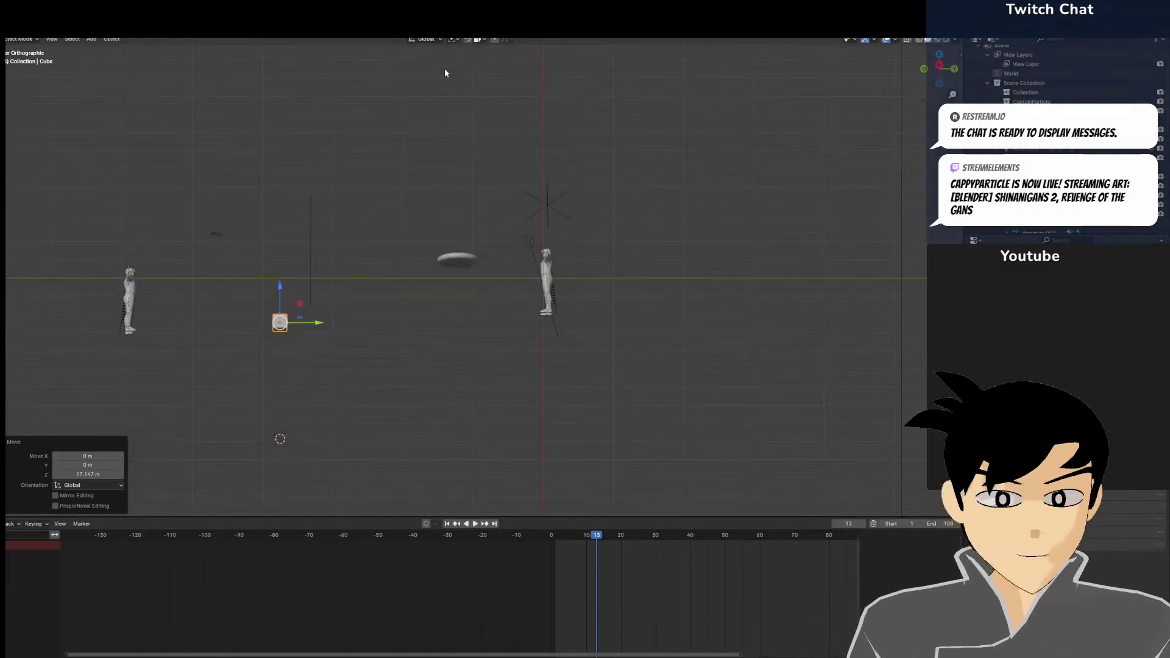
Adjust the cube's height so it sits just below the characters' feet, lowering it about 4.65 m in Z
{"action": "key", "text": "KP_1"}
{"action": "key", "text": "g"}
{"action": "key", "text": "z"}
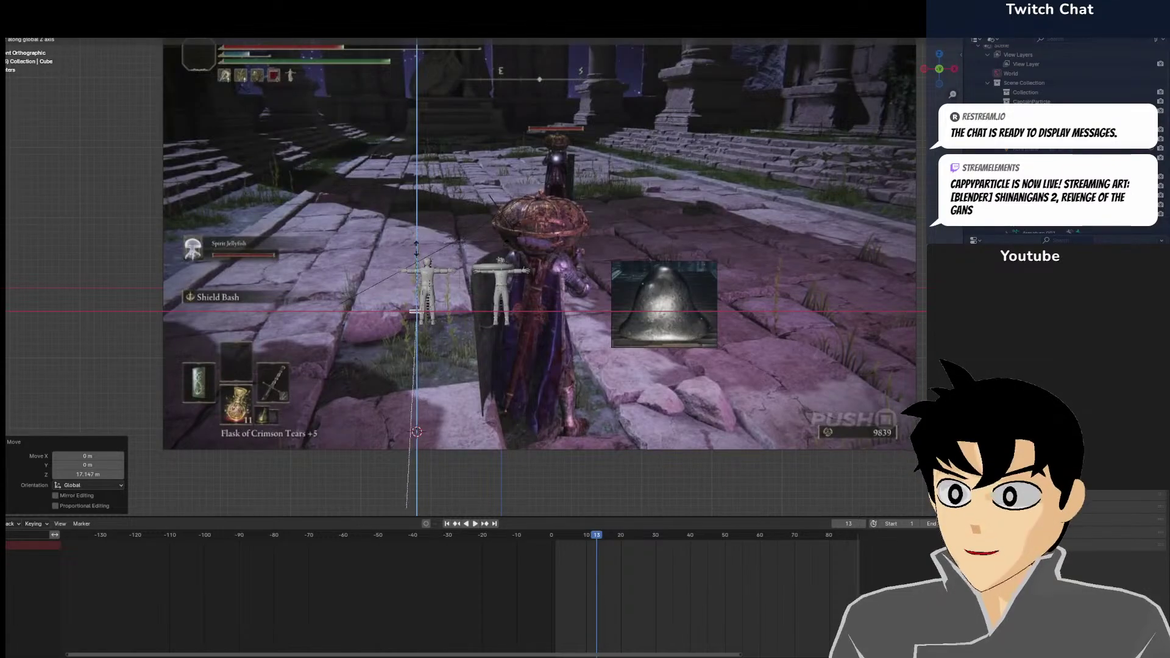
{"action": "left_click", "coordinate": [415, 312]}
{"action": "middle_click_drag", "start_coordinate": [414, 312], "coordinate": [568, 309]}
{"action": "left_click_drag", "start_coordinate": [599, 276], "coordinate": [597, 300]}
Scale the cube up by about 34.9, flatten it in Z into a floor slab, and enlarge it by 1.826
{"action": "key", "text": "s"}
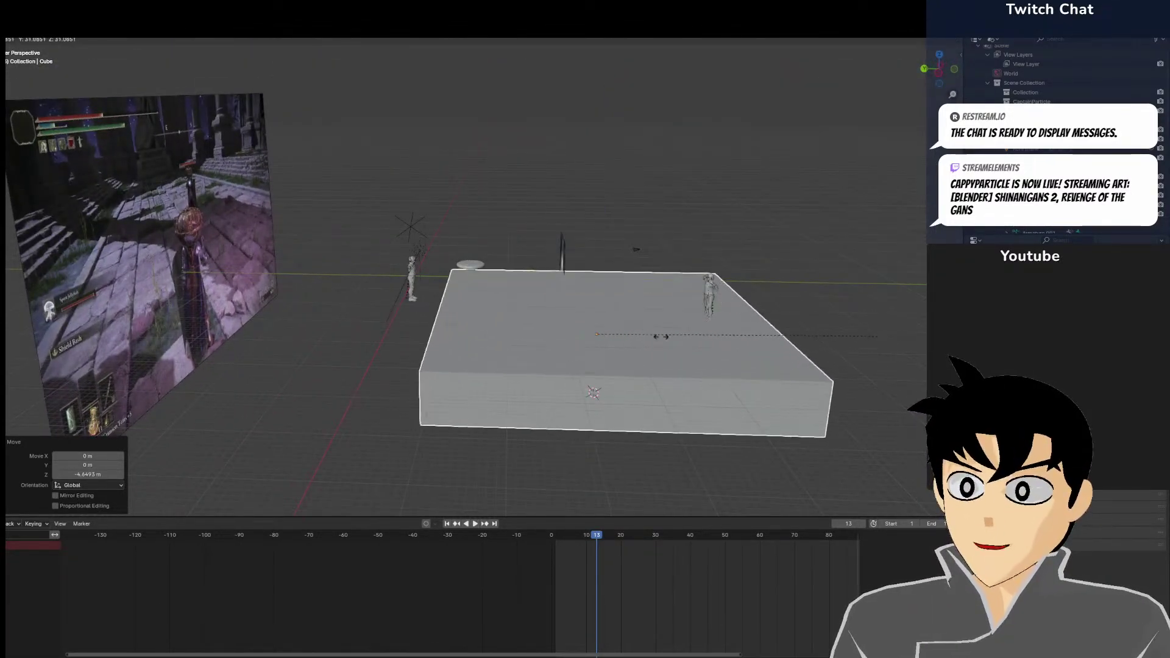
{"action": "left_click", "coordinate": [669, 336]}
{"action": "key", "text": "s"}
{"action": "key", "text": "z"}
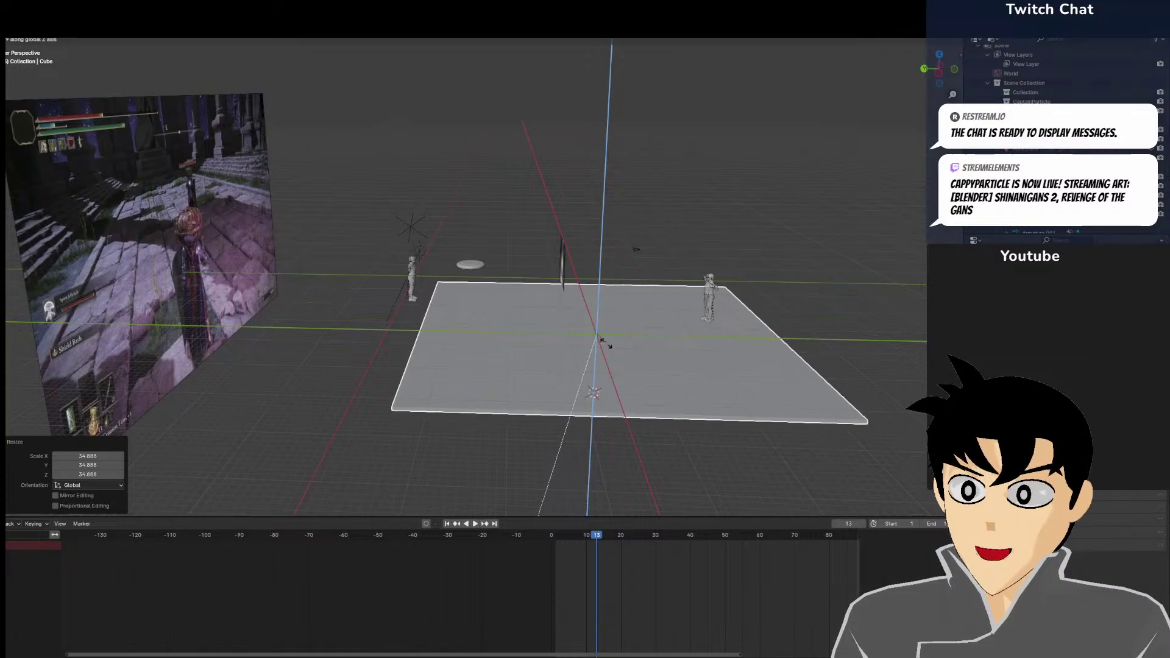
{"action": "left_click", "coordinate": [601, 349]}
{"action": "key", "text": "s"}
{"action": "left_click", "coordinate": [619, 331]}
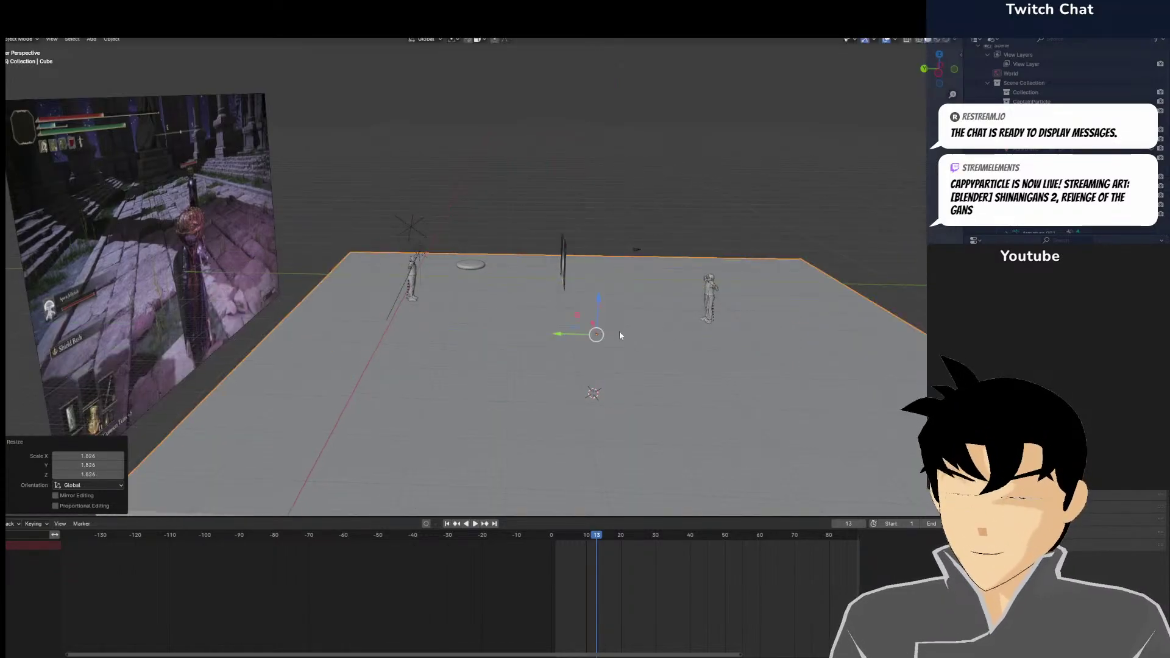
Enlarge the floor slab by 1.763 and thin it with a Z scale of -0.378
{"action": "middle_click_drag", "start_coordinate": [619, 331], "coordinate": [463, 286]}
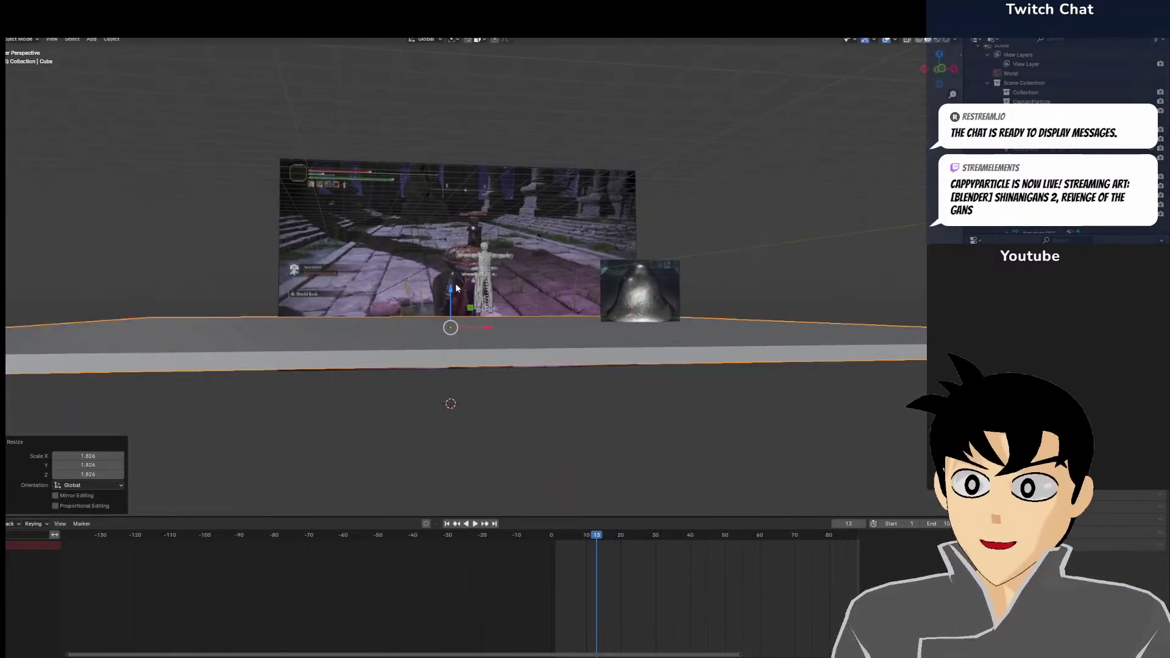
{"action": "key", "text": "KP_3"}
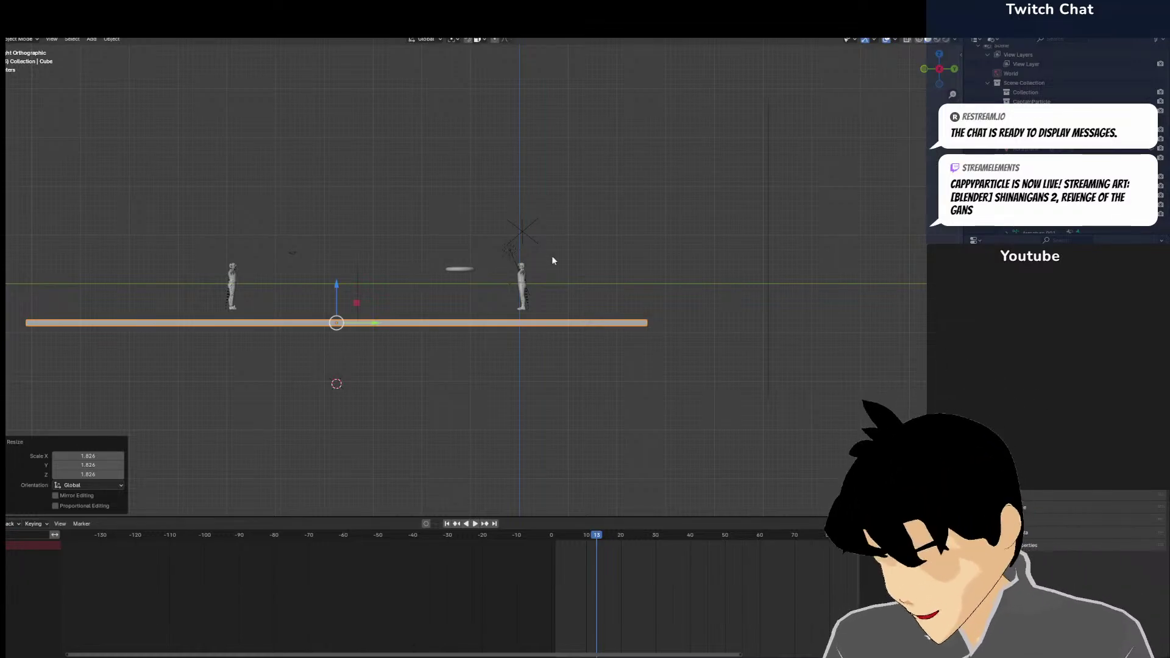
{"action": "key", "text": "s"}
{"action": "left_click", "coordinate": [938, 207]}
{"action": "key", "text": "s"}
{"action": "key", "text": "z"}
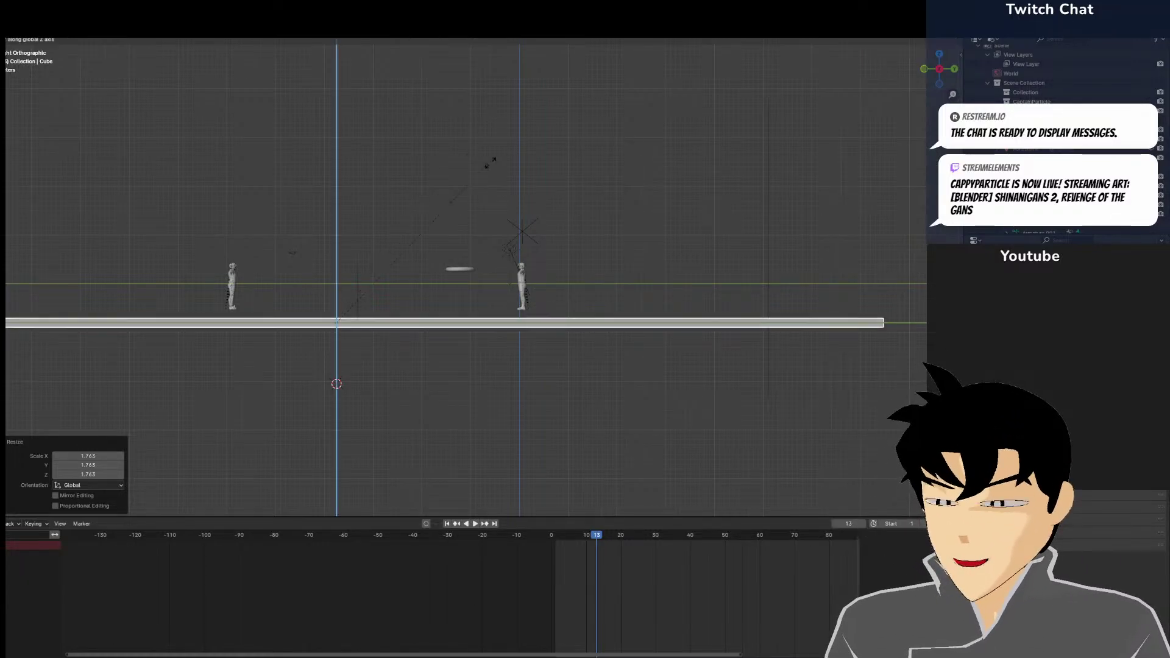
{"action": "left_click", "coordinate": [334, 396]}
Narrow the floor slab by 0.433 in X and shift it about 8.96 m along X
{"action": "middle_click_drag", "start_coordinate": [342, 298], "coordinate": [537, 345]}
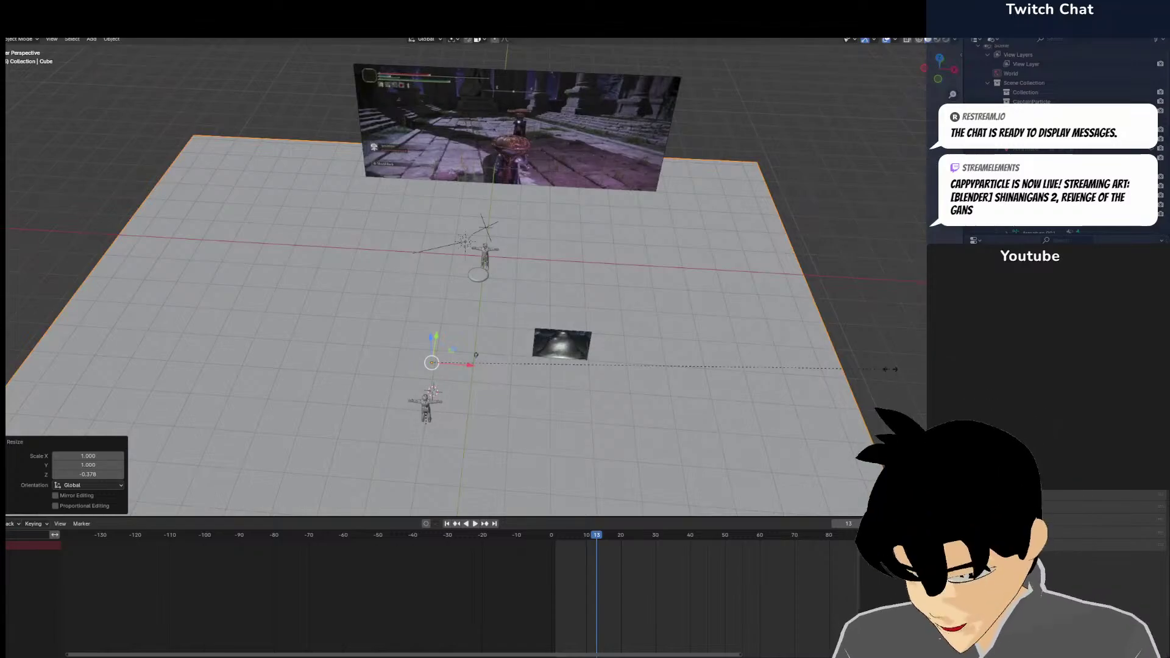
{"action": "key", "text": "s"}
{"action": "key", "text": "x"}
{"action": "left_click", "coordinate": [628, 387]}
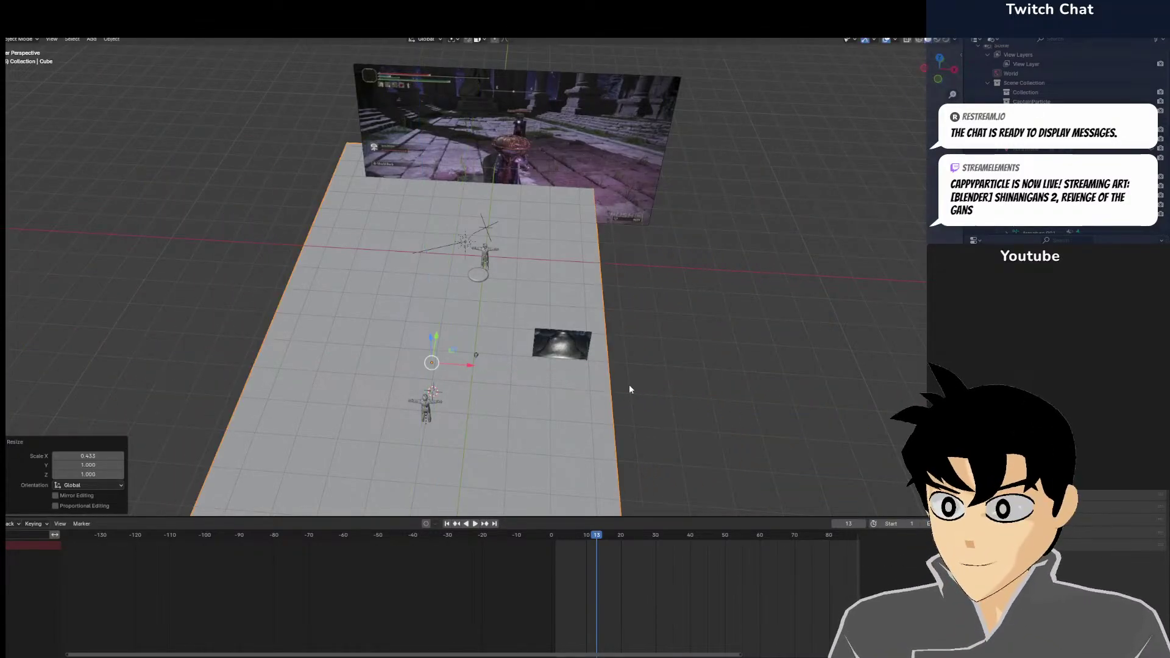
{"action": "left_click_drag", "start_coordinate": [460, 366], "coordinate": [493, 368]}
Examine the floor slab's height against the characters' feet, including from the front view
{"action": "scroll", "coordinate": [502, 367], "scroll_direction": "up", "scroll_amount": 1}
{"action": "middle_click_drag", "start_coordinate": [547, 368], "coordinate": [603, 314]}
{"action": "scroll", "coordinate": [473, 325], "scroll_direction": "up", "scroll_amount": 3}
{"action": "scroll", "coordinate": [528, 326], "scroll_direction": "up", "scroll_amount": 1}
{"action": "scroll", "coordinate": [374, 326], "scroll_direction": "up", "scroll_amount": 2}
{"action": "scroll", "coordinate": [368, 342], "scroll_direction": "up", "scroll_amount": 2}
{"action": "key", "text": "KP_1"}
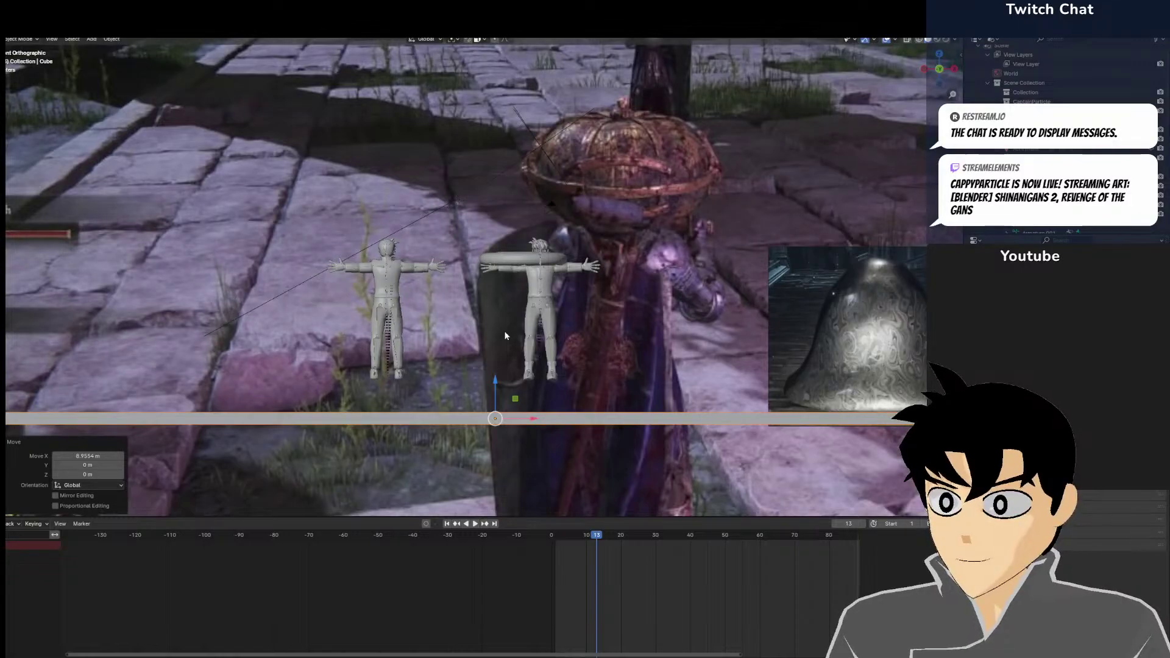
{"action": "middle_click_drag", "start_coordinate": [503, 332], "coordinate": [559, 324]}
{"action": "scroll", "coordinate": [433, 133], "scroll_direction": "up", "scroll_amount": 2}
Select the rear character's rig with its Aura Angle object and rotate the selection by 190 degrees in top view
{"action": "left_click", "coordinate": [465, 183]}
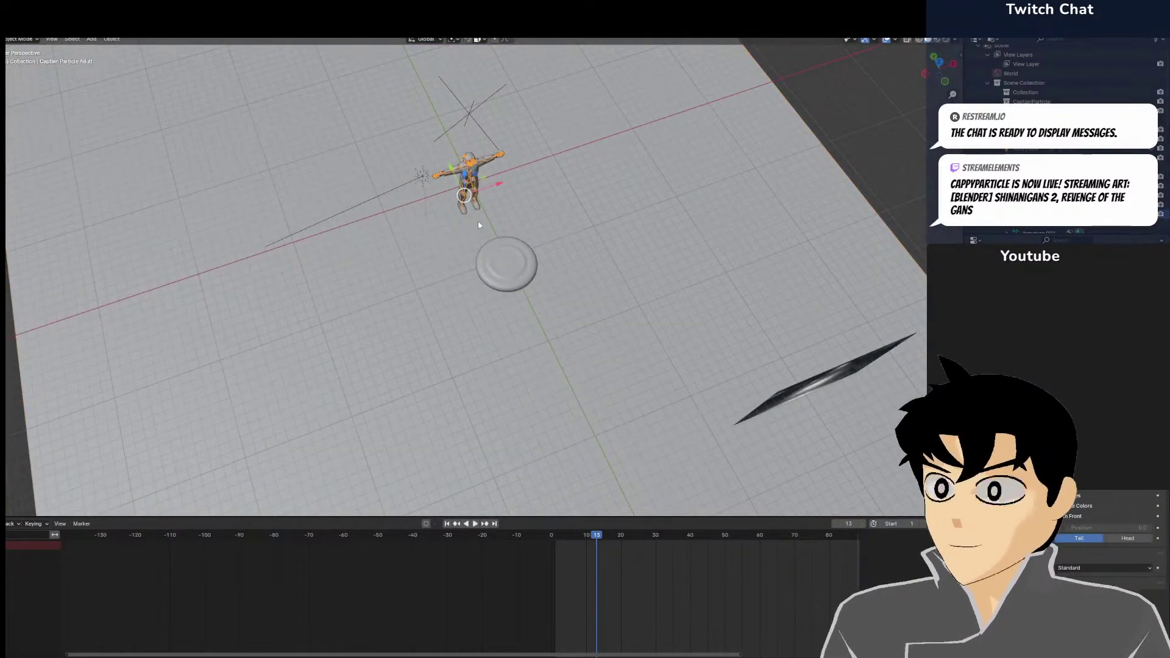
{"action": "left_click", "coordinate": [470, 176]}
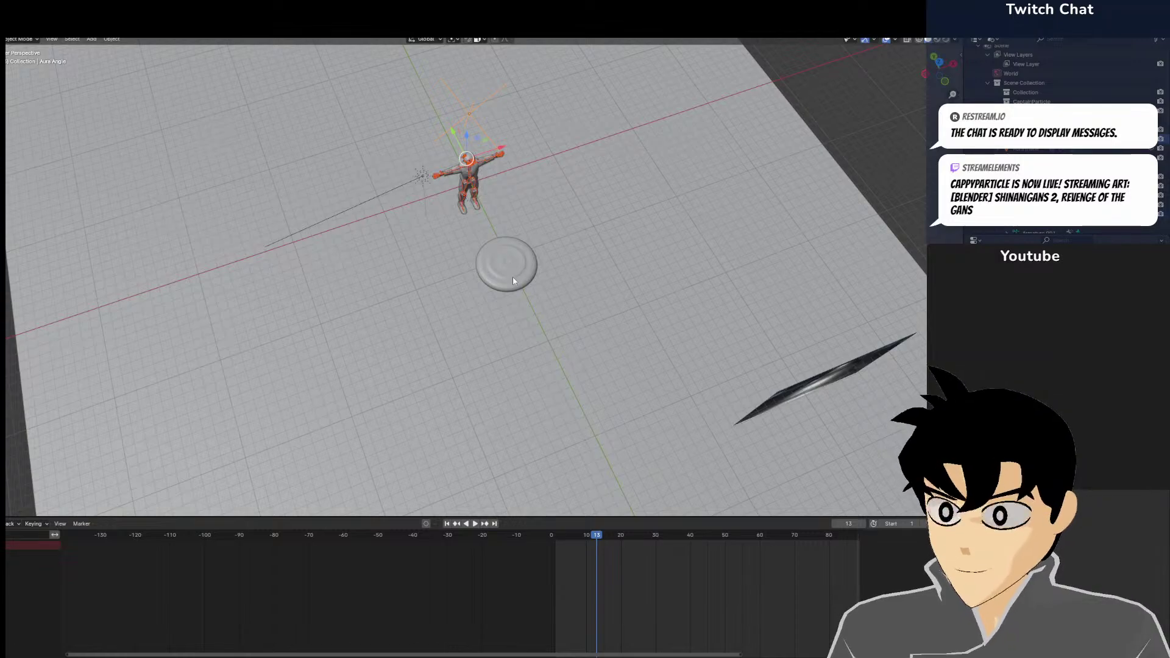
{"action": "key", "text": "KP_Decimal"}
{"action": "middle_click_drag", "start_coordinate": [542, 348], "coordinate": [495, 397]}
{"action": "key", "text": "KP_7"}
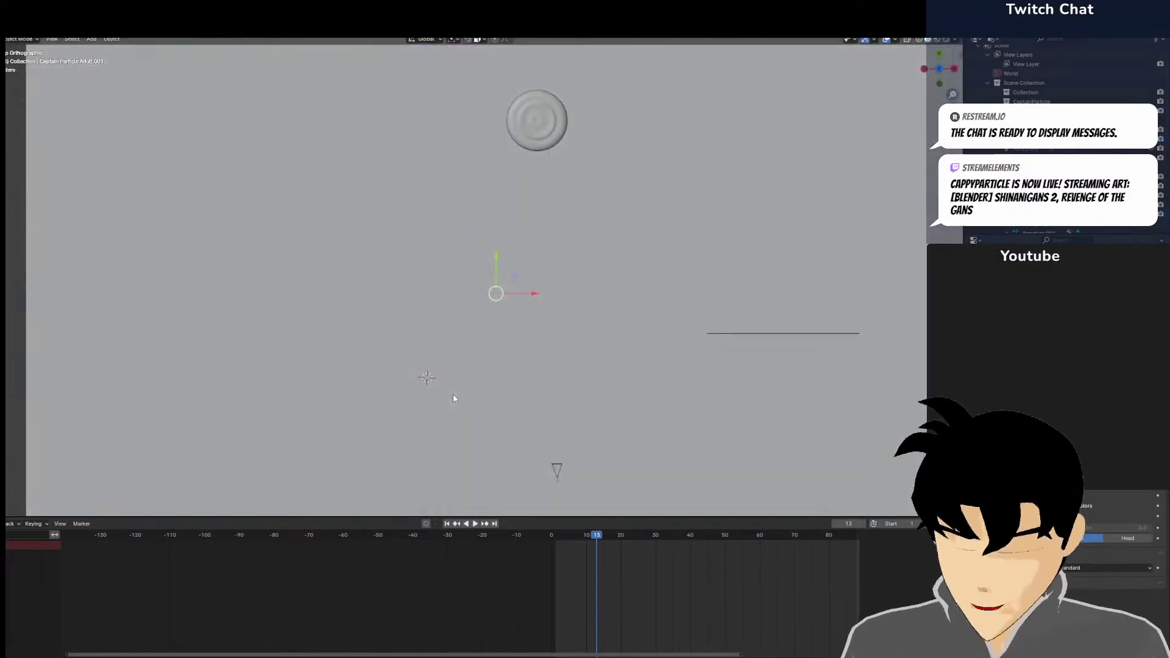
{"action": "scroll", "coordinate": [451, 389], "scroll_direction": "down", "scroll_amount": 5}
{"action": "type", "text": "190"}
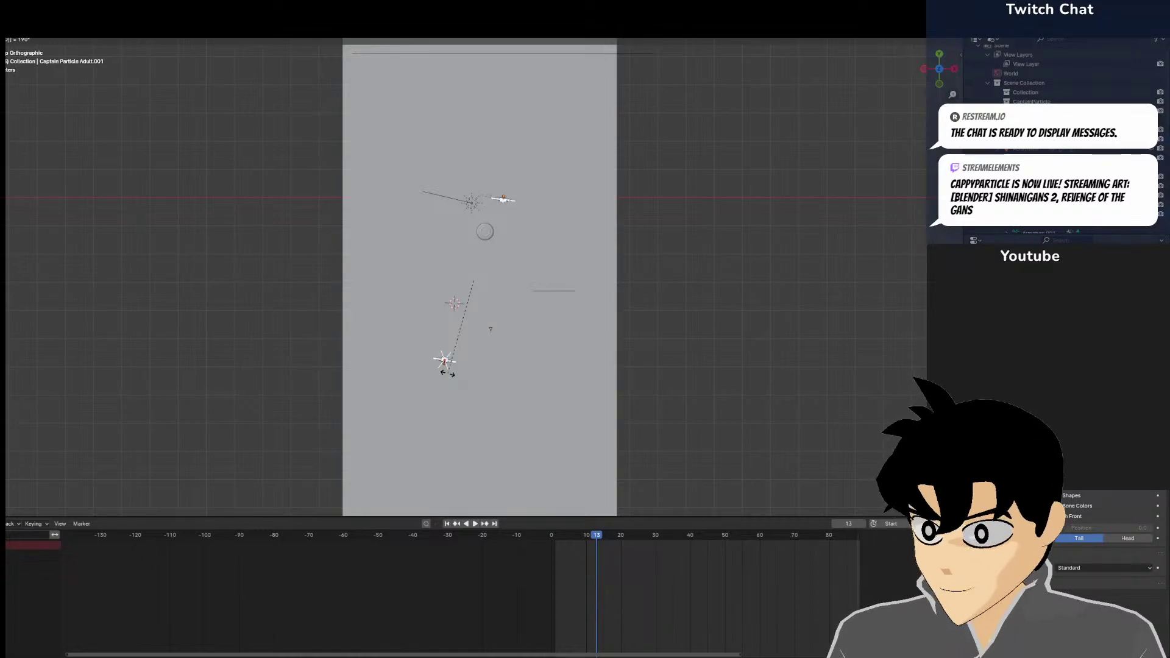
{"action": "key", "text": "Return"}
Look over the layout of the floor, both characters and the reference images from several angles
{"action": "left_click", "coordinate": [523, 225]}
{"action": "scroll", "coordinate": [514, 249], "scroll_direction": "up", "scroll_amount": 6}
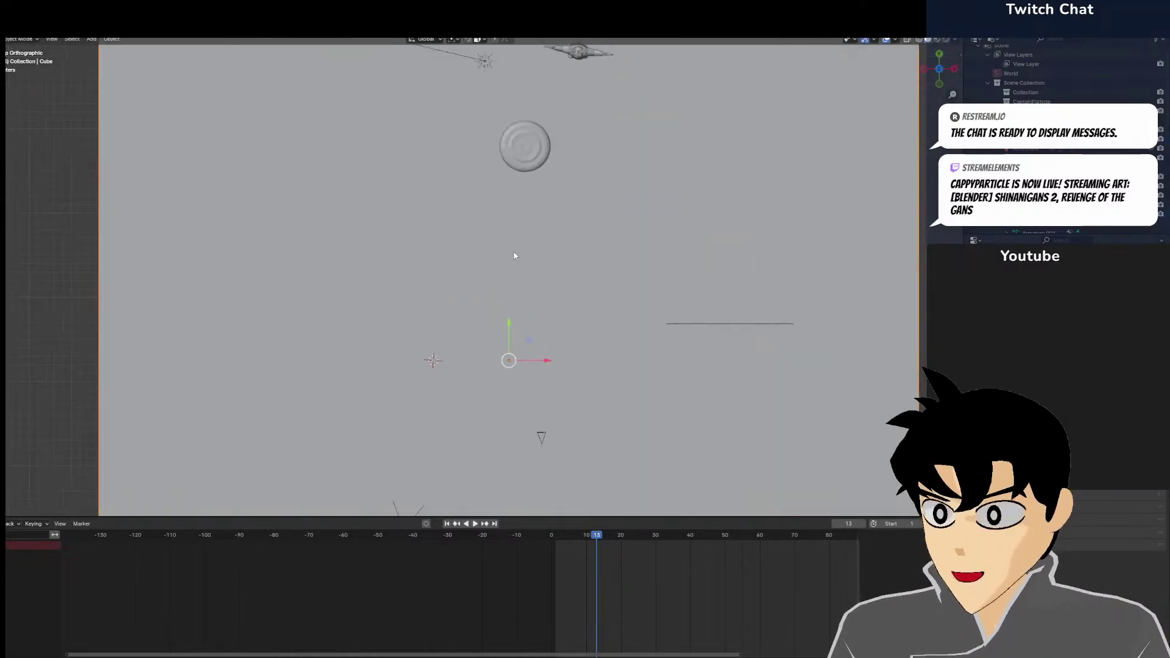
{"action": "scroll", "coordinate": [514, 252], "scroll_direction": "down", "scroll_amount": 4}
{"action": "middle_click_drag", "start_coordinate": [537, 268], "coordinate": [446, 164]}
{"action": "scroll", "coordinate": [575, 201], "scroll_direction": "up", "scroll_amount": 3}
{"action": "scroll", "coordinate": [312, 244], "scroll_direction": "down", "scroll_amount": 5}
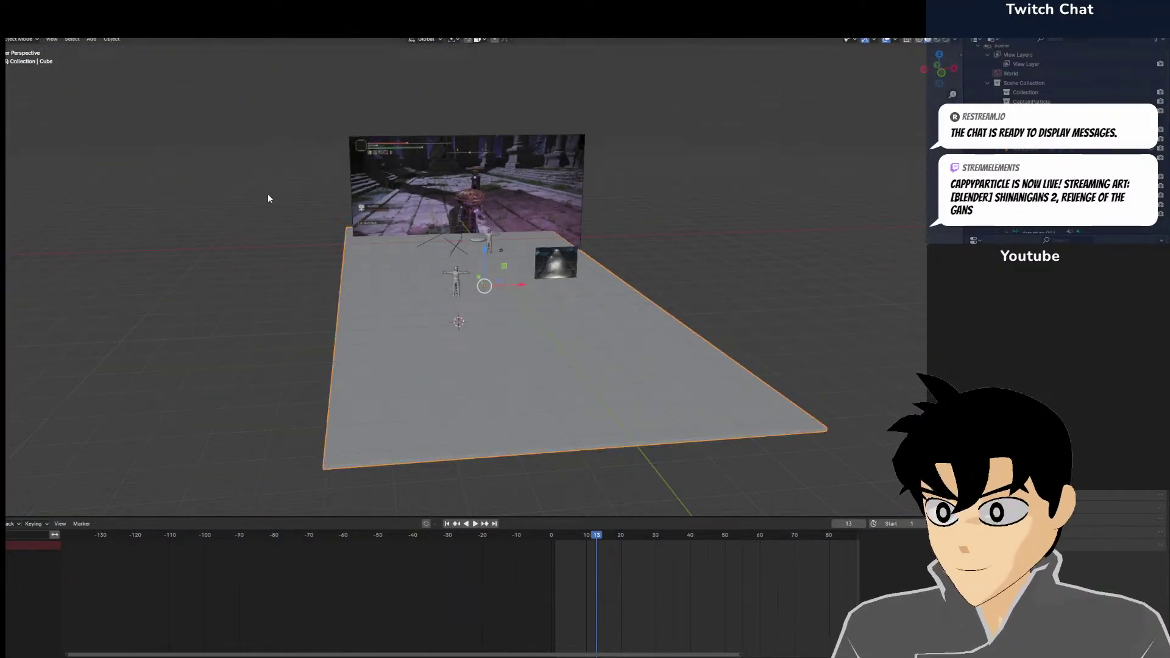
{"action": "left_click", "coordinate": [410, 268]}
{"action": "scroll", "coordinate": [781, 323], "scroll_direction": "up", "scroll_amount": 2}
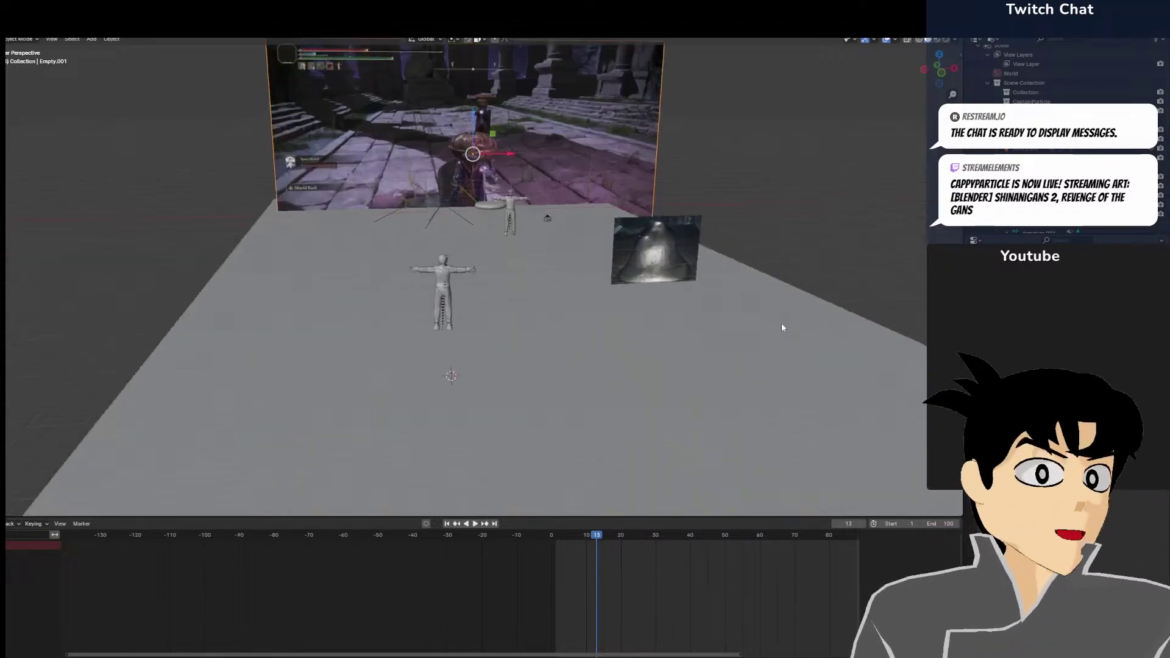
Raise the floor slab about 2.05 m in Z toward the characters' feet and narrow it slightly in X
{"action": "middle_click_drag", "start_coordinate": [816, 274], "coordinate": [545, 303]}
{"action": "key", "text": "KP_3"}
{"action": "left_click", "coordinate": [484, 290]}
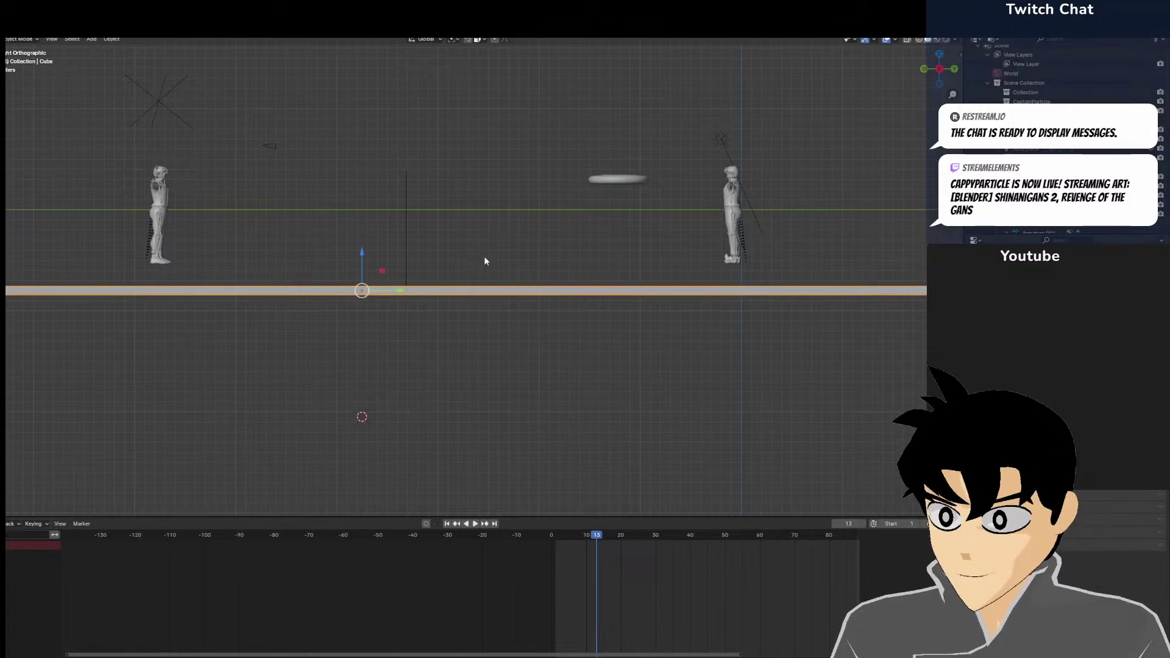
{"action": "left_click_drag", "start_coordinate": [363, 263], "coordinate": [371, 242]}
{"action": "middle_click_drag", "start_coordinate": [370, 242], "coordinate": [486, 258]}
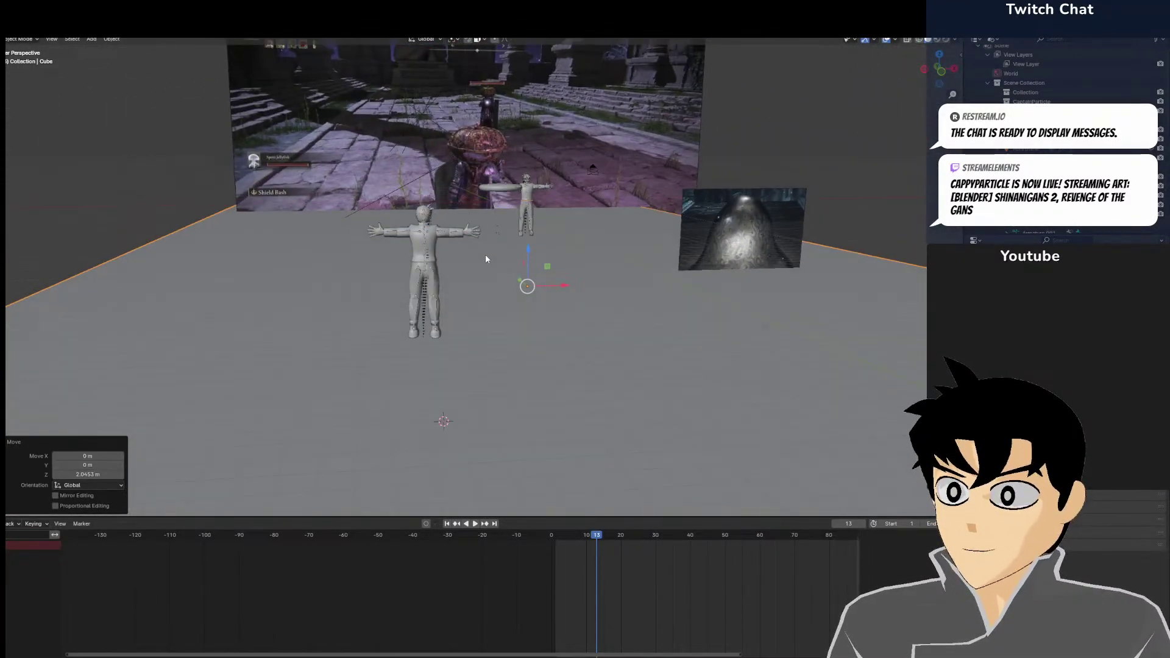
{"action": "left_click", "coordinate": [582, 293]}
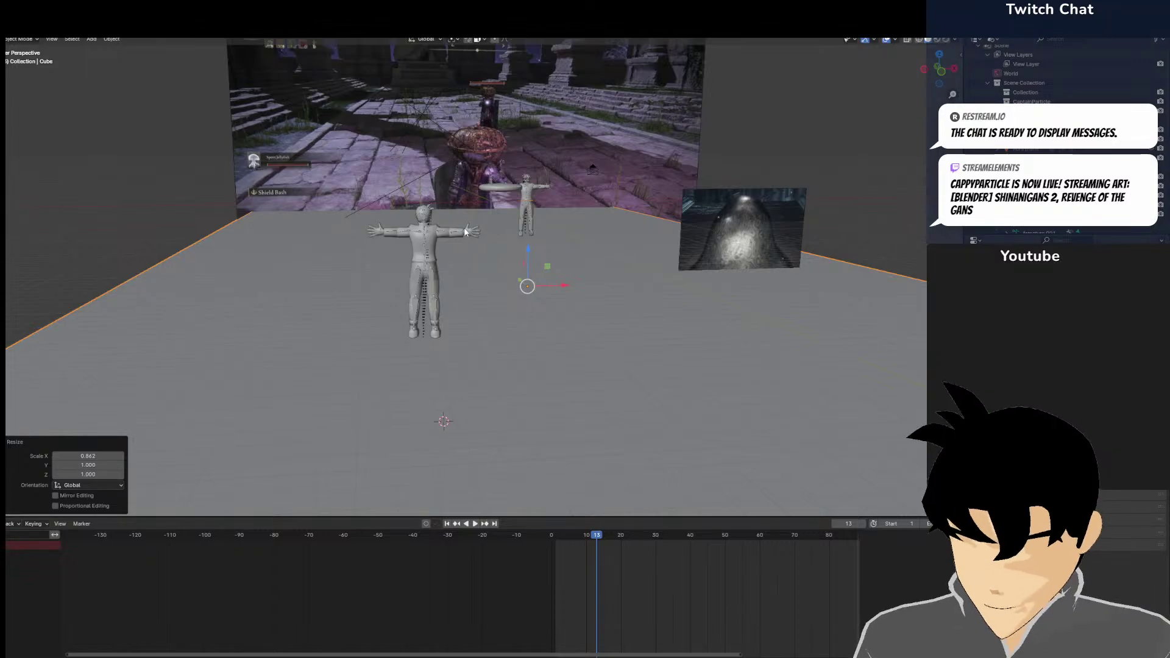
Move the flattened blob down in side view so it rests on the floor slab in front of the rear character
{"action": "scroll", "coordinate": [469, 231], "scroll_direction": "up", "scroll_amount": 3}
{"action": "left_click", "coordinate": [392, 224]}
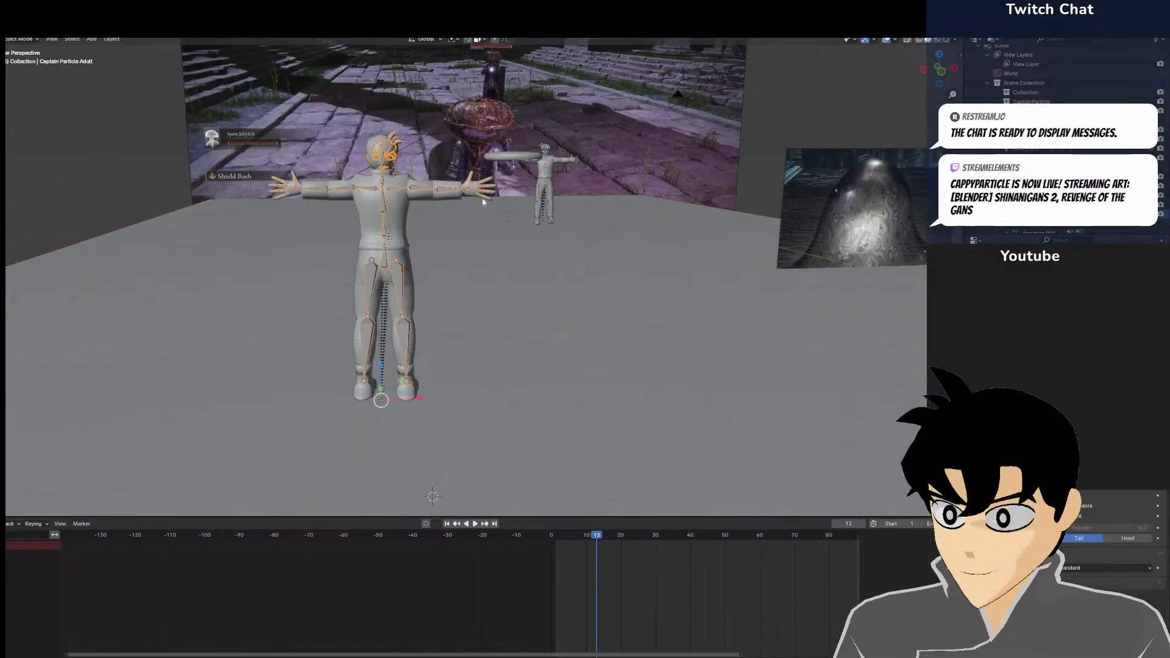
{"action": "middle_click_drag", "start_coordinate": [393, 224], "coordinate": [340, 261]}
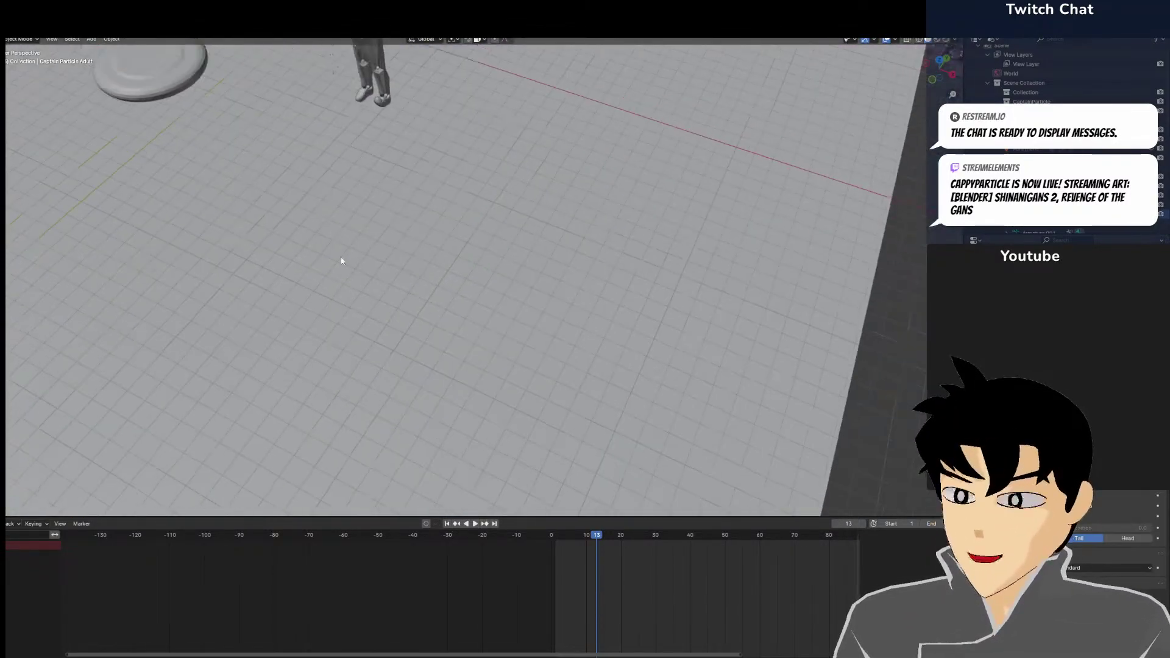
{"action": "scroll", "coordinate": [400, 309], "scroll_direction": "up", "scroll_amount": 3}
{"action": "left_click", "coordinate": [224, 186]}
{"action": "middle_click_drag", "start_coordinate": [223, 199], "coordinate": [217, 197]}
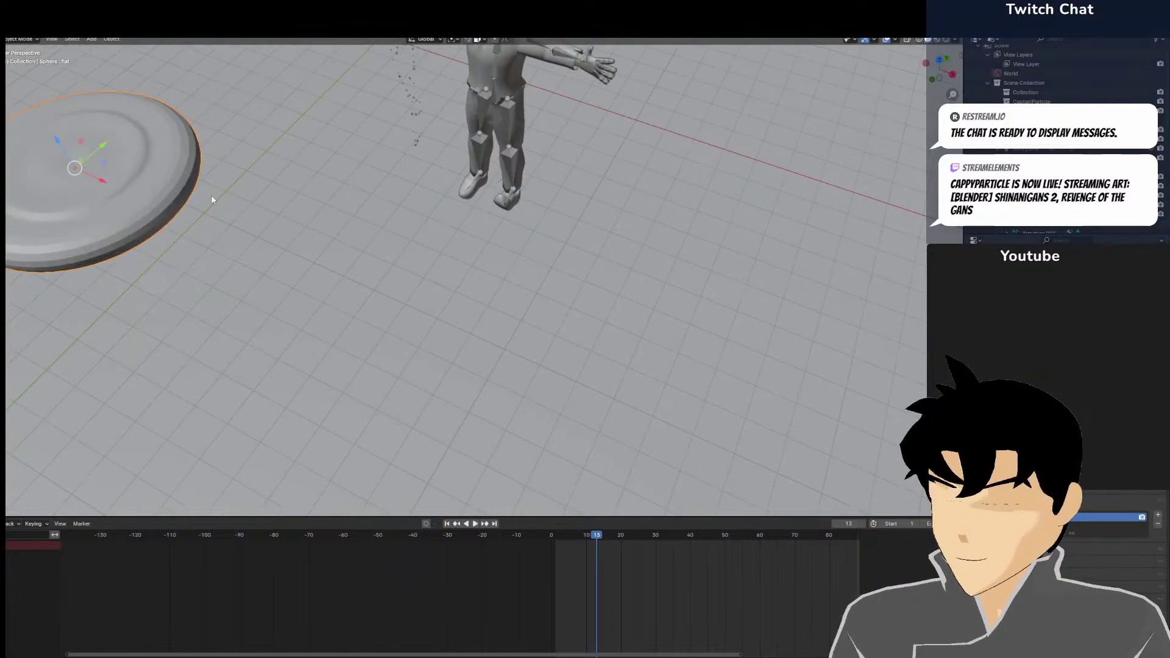
{"action": "key", "text": "KP_3"}
{"action": "key", "text": "g"}
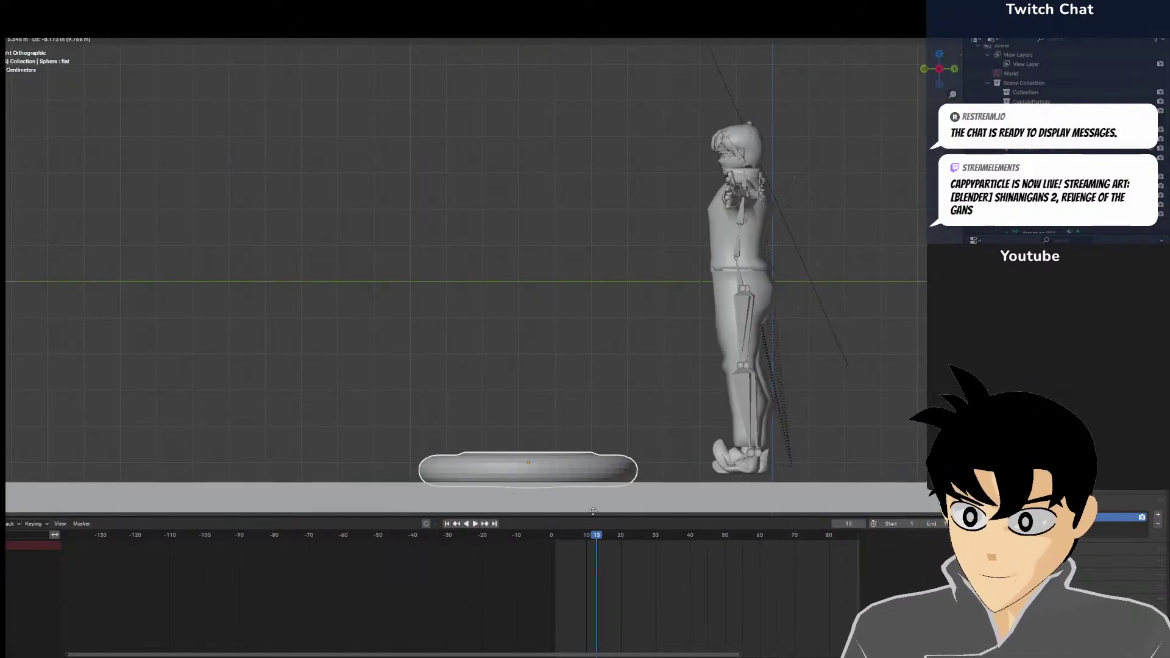
{"action": "left_click", "coordinate": [599, 485]}
Move the rear character's rig down below the floor slab in side view
{"action": "left_click", "coordinate": [744, 272]}
{"action": "scroll", "coordinate": [740, 268], "scroll_direction": "down", "scroll_amount": 3}
{"action": "key", "text": "g"}
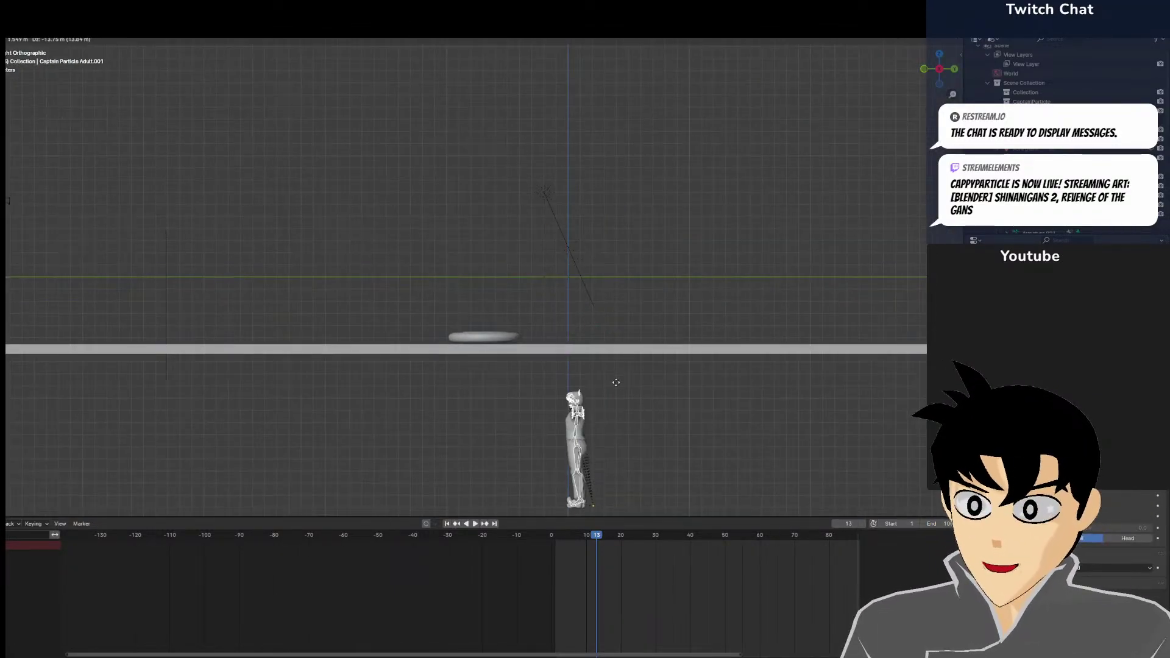
{"action": "left_click", "coordinate": [626, 454]}
Move the bell reference image about 22.6 m down in Z so it sits beneath the floor
{"action": "middle_click_drag", "start_coordinate": [627, 454], "coordinate": [632, 337]}
{"action": "left_click", "coordinate": [632, 337]}
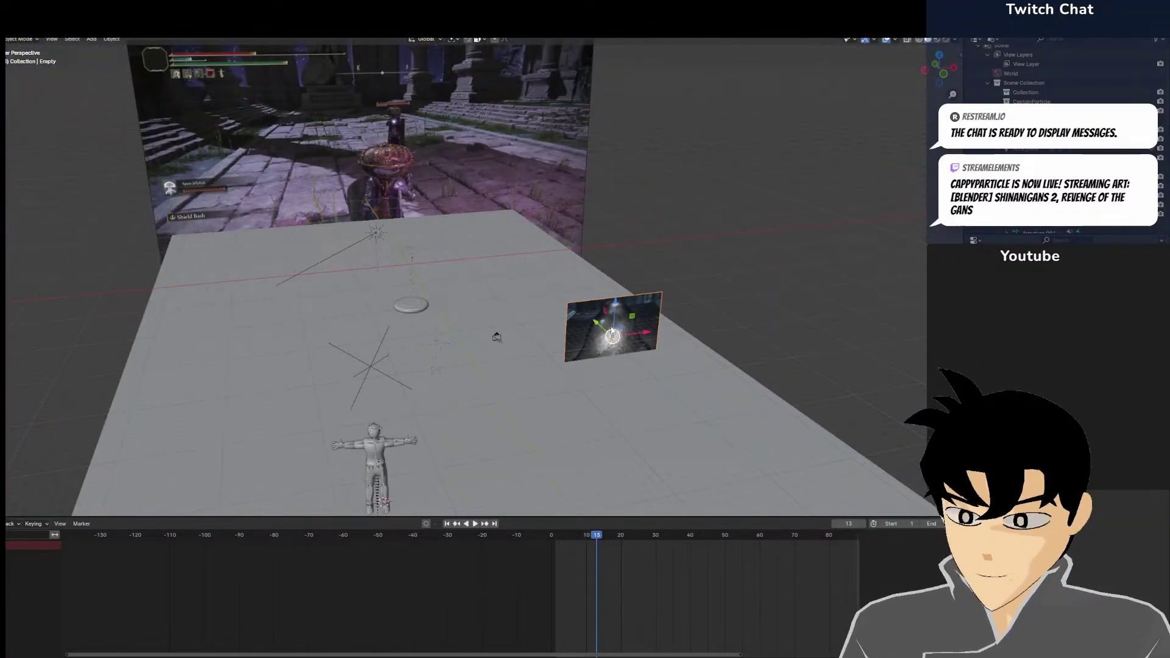
{"action": "key", "text": "g"}
{"action": "key", "text": "z"}
{"action": "left_click", "coordinate": [622, 442]}
{"action": "scroll", "coordinate": [529, 404], "scroll_direction": "up", "scroll_amount": 3}
{"action": "scroll", "coordinate": [529, 403], "scroll_direction": "down", "scroll_amount": 5}
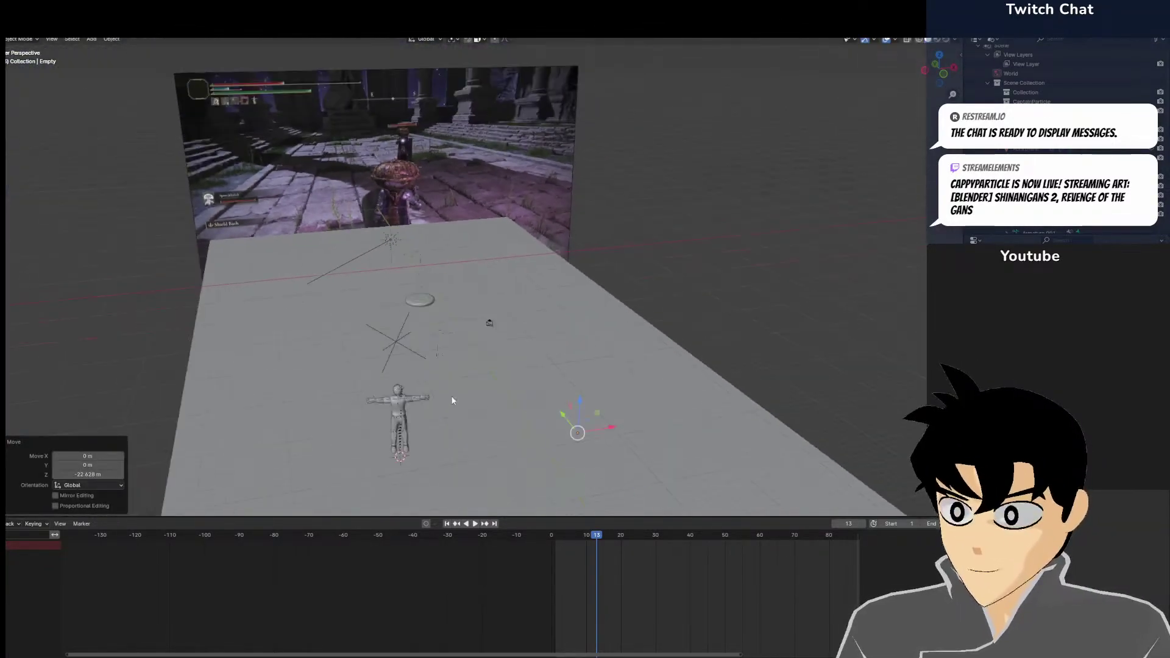
Switch to the camera's view and select the camera
{"action": "left_click", "coordinate": [401, 414]}
{"action": "key", "text": "KP_1"}
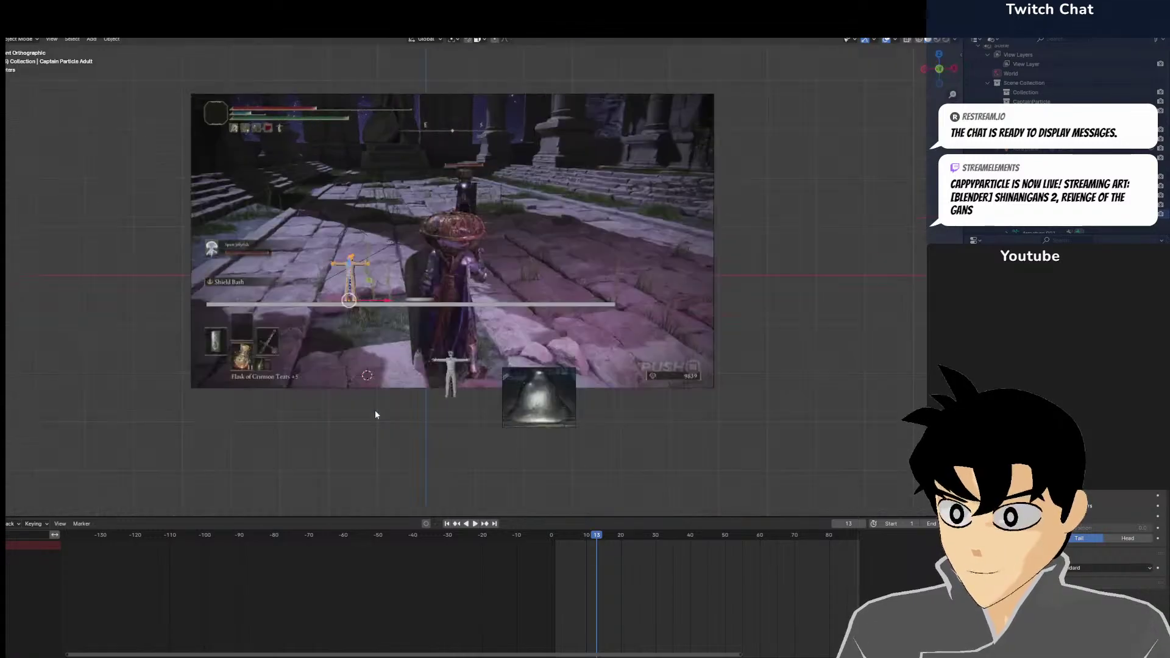
{"action": "key", "text": "KP_0"}
{"action": "scroll", "coordinate": [370, 310], "scroll_direction": "down", "scroll_amount": 5}
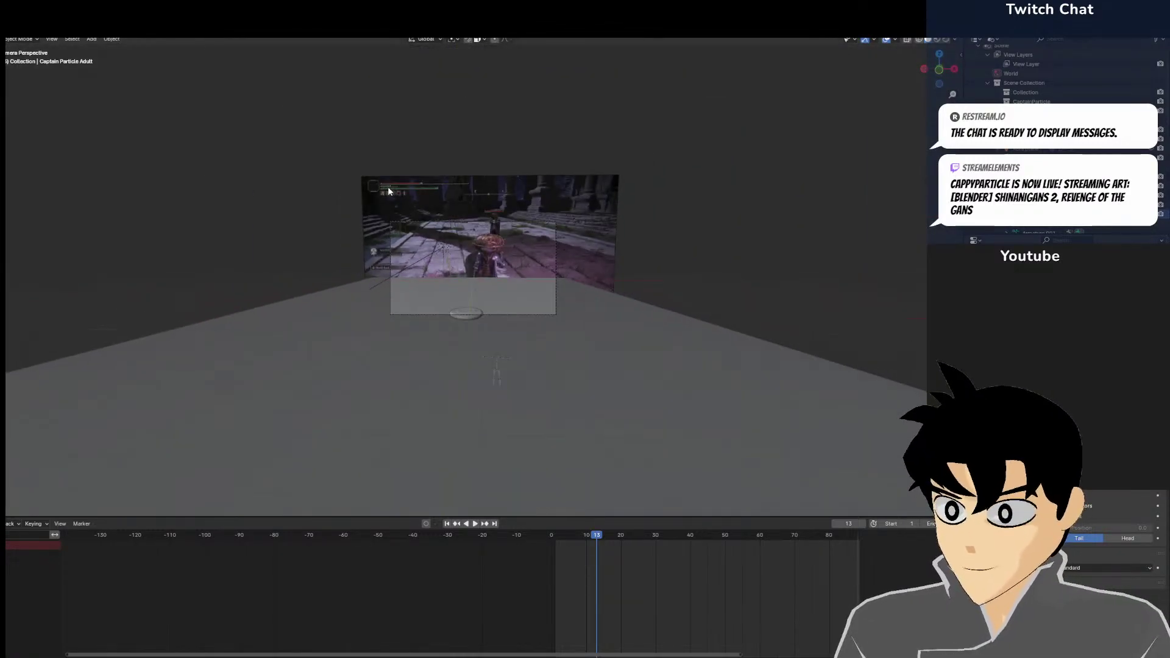
{"action": "left_click", "coordinate": [389, 200]}
{"action": "scroll", "coordinate": [398, 210], "scroll_direction": "up", "scroll_amount": 5}
{"action": "scroll", "coordinate": [397, 210], "scroll_direction": "up", "scroll_amount": 2}
{"action": "left_click", "coordinate": [243, 277]}
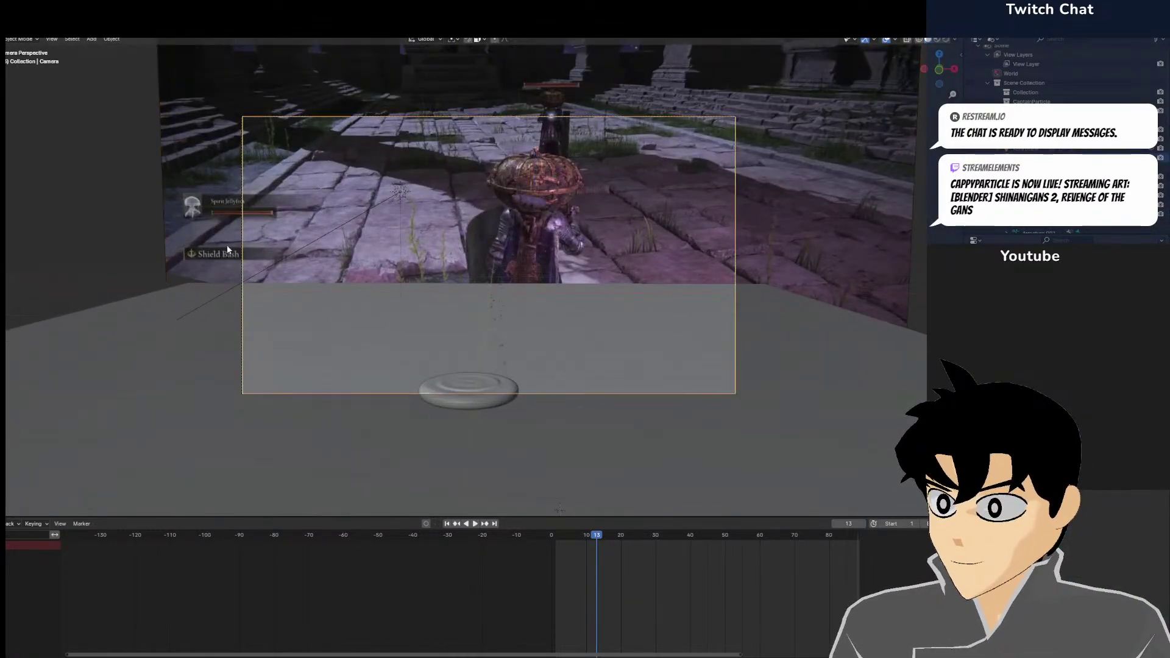
Move the camera with Walk Navigation to a spot behind the standing character so its back is inside the camera frame
{"action": "left_click", "coordinate": [52, 38]}
{"action": "mouse_move", "coordinate": [86, 171]}
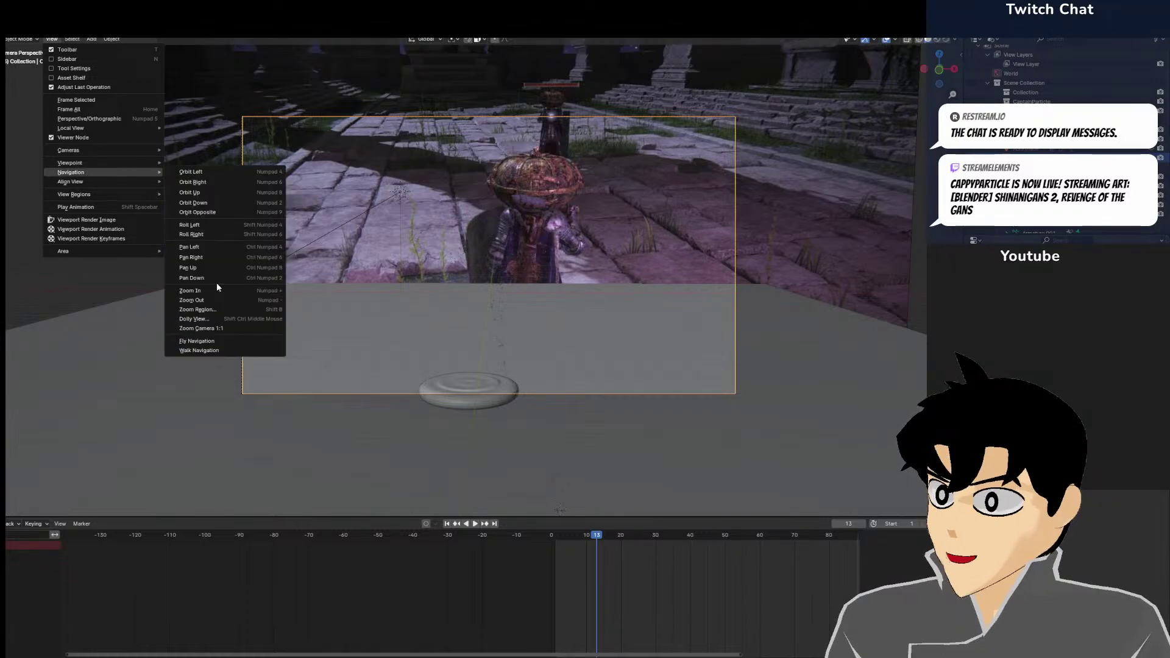
{"action": "left_click", "coordinate": [214, 350]}
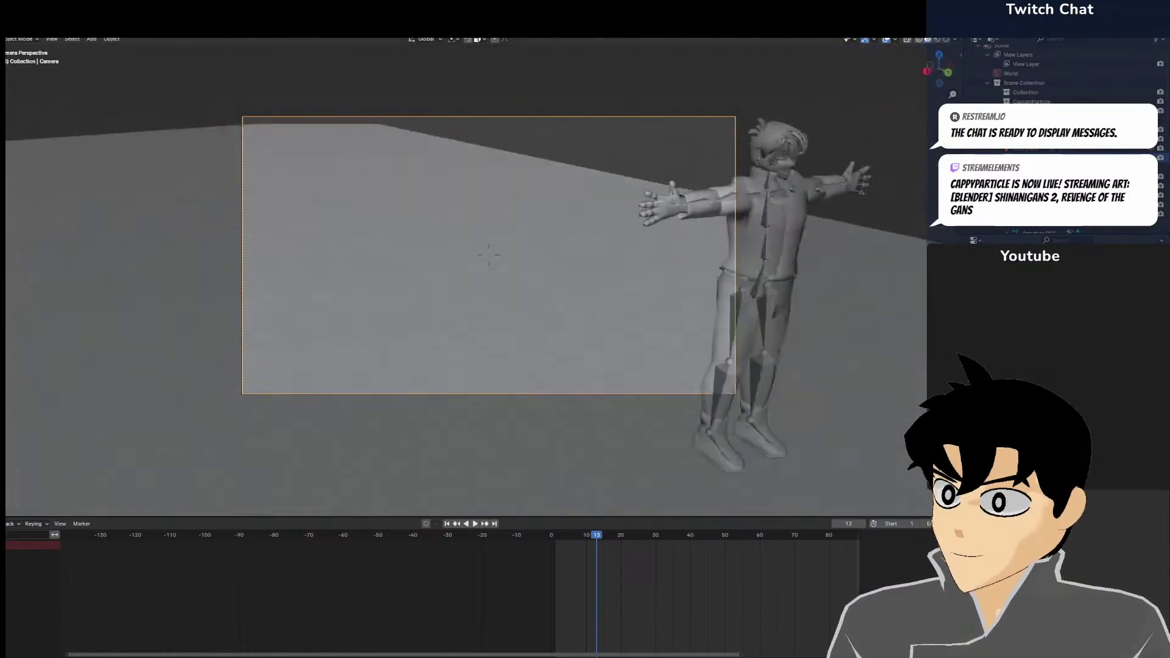
{"action": "key", "text": "w"}
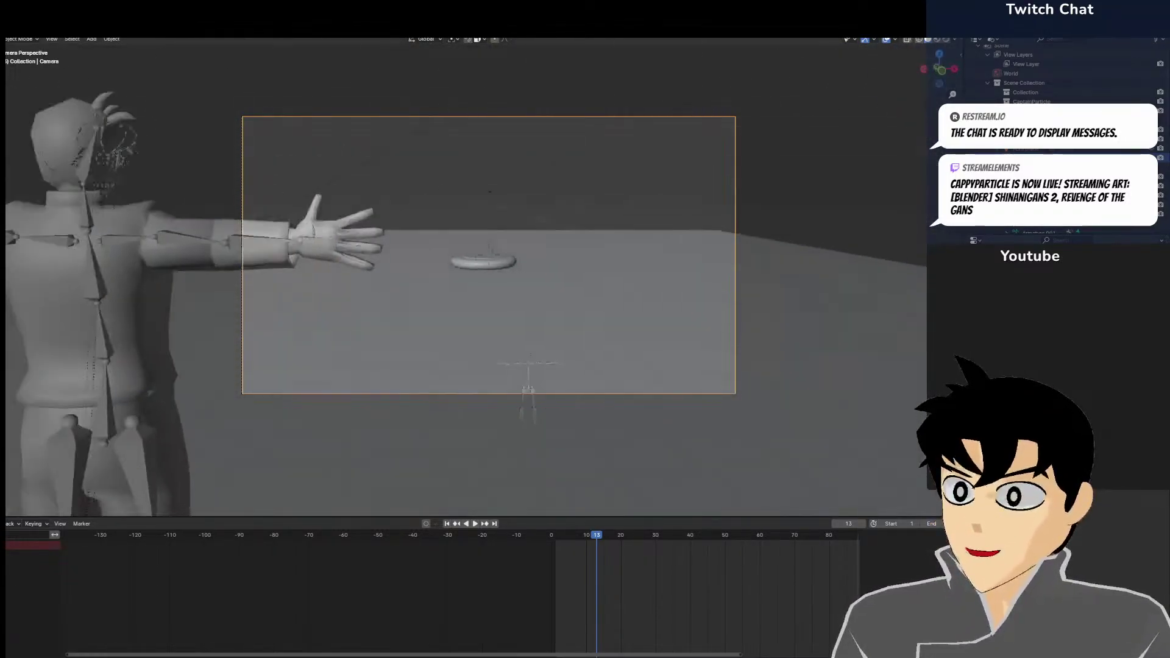
{"action": "key", "text": "s"}
{"action": "key", "text": "w"}
{"action": "key", "text": "d"}
{"action": "key", "text": "s"}
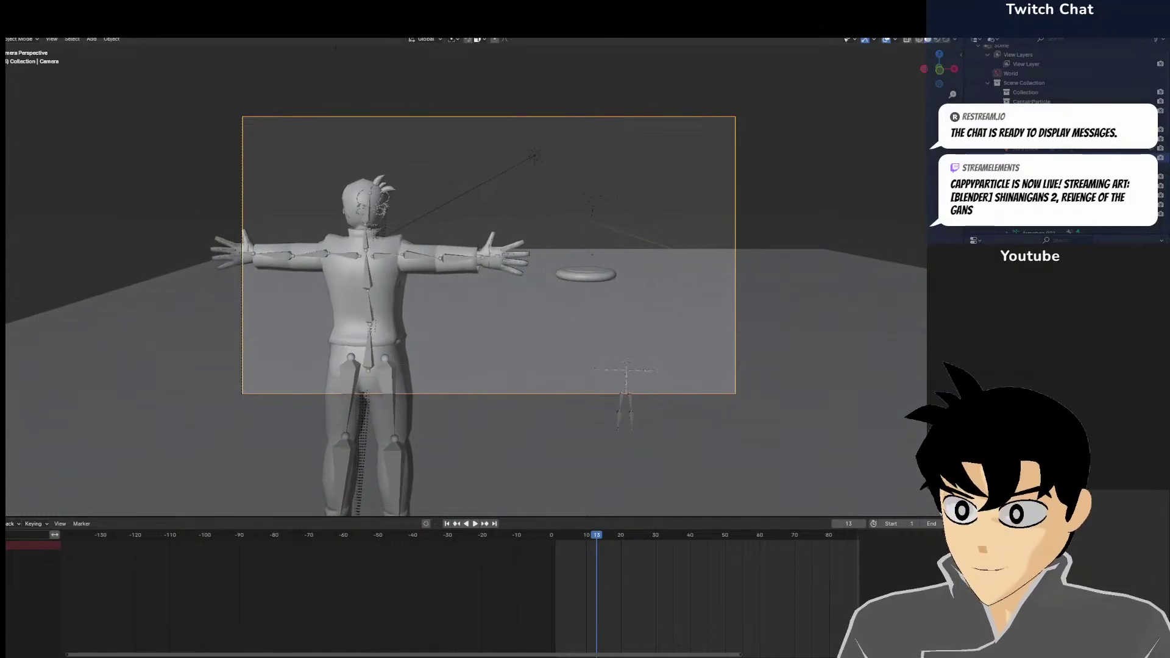
{"action": "key", "text": "d"}
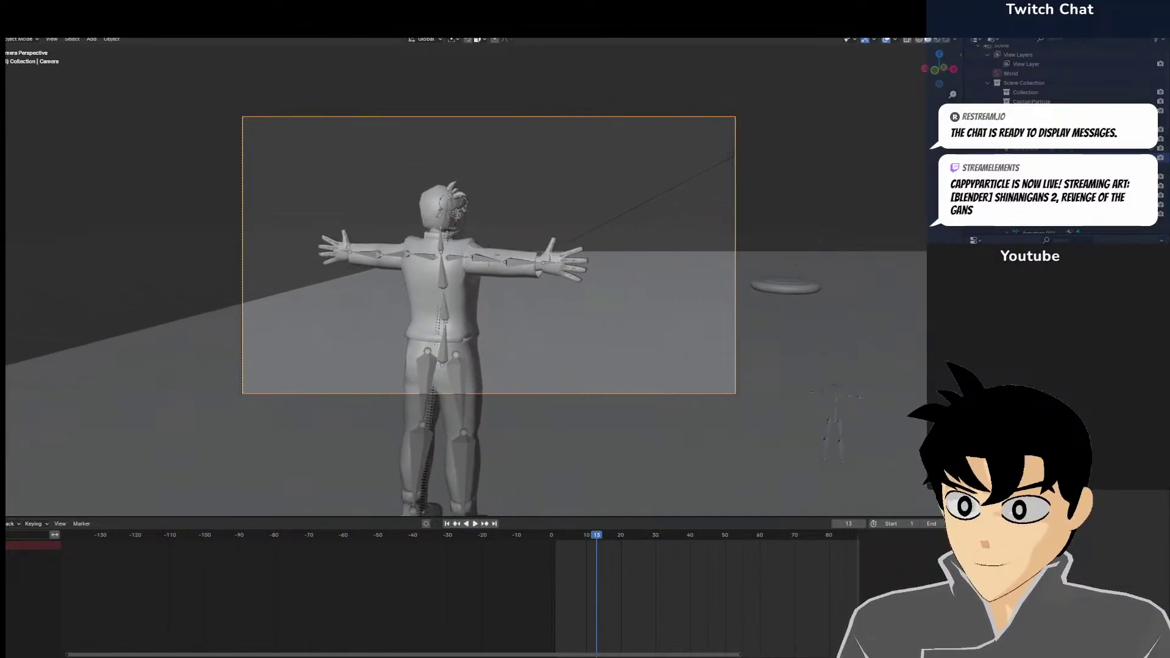
{"action": "key", "text": "d"}
{"action": "key", "text": "w"}
{"action": "left_click", "coordinate": [216, 349]}
Check the properties of the character's rig, jacket and body mesh while in the camera's view
{"action": "scroll", "coordinate": [218, 350], "scroll_direction": "up", "scroll_amount": 5}
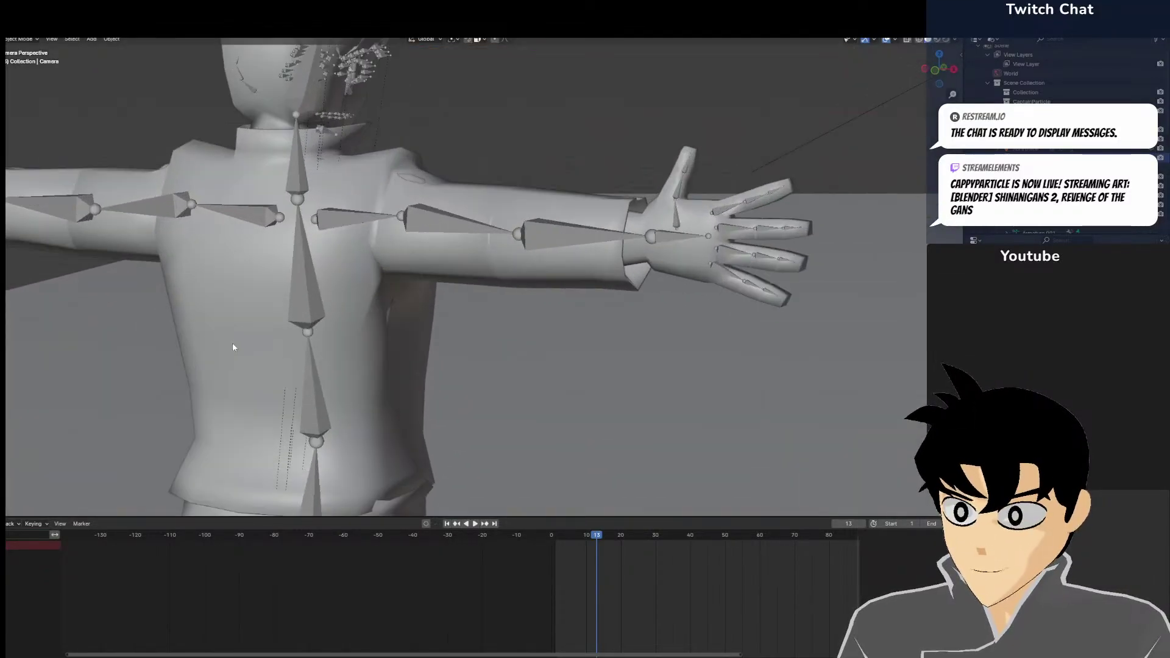
{"action": "left_click", "coordinate": [312, 271]}
{"action": "key", "text": "Home"}
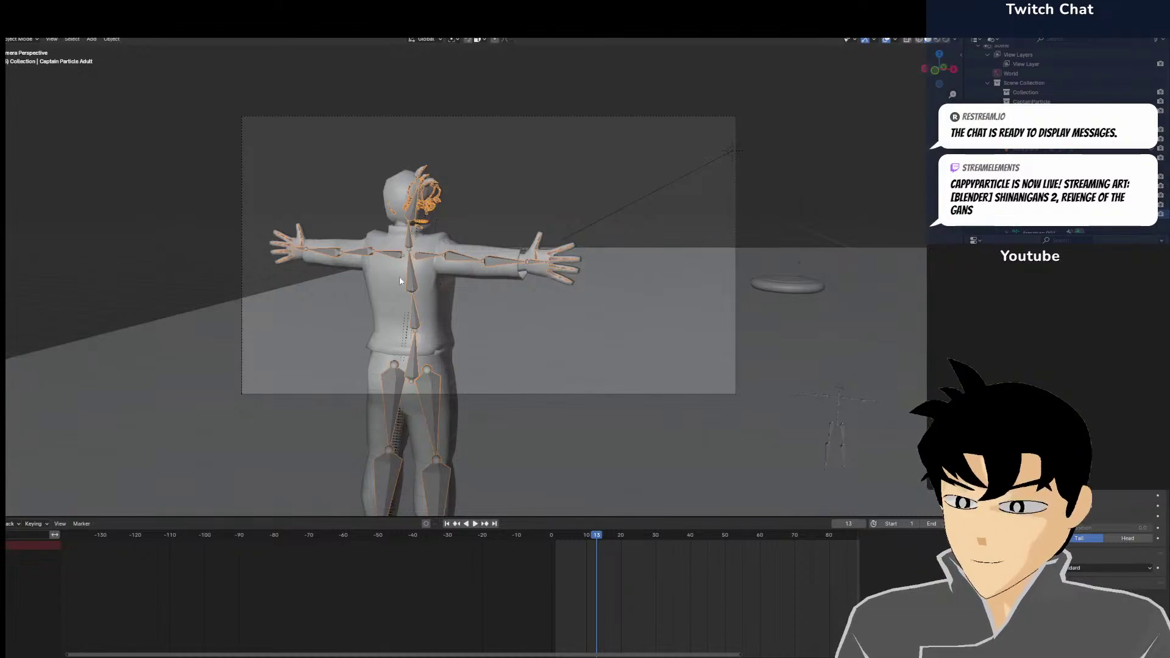
{"action": "left_click", "coordinate": [479, 261]}
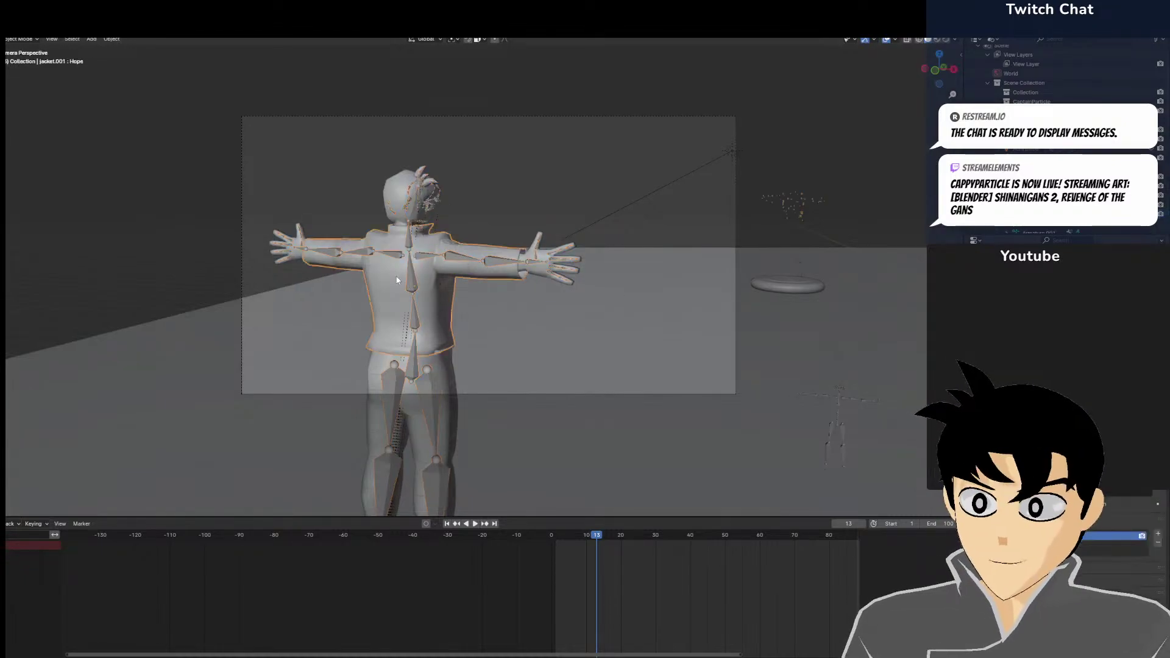
{"action": "left_click", "coordinate": [973, 398]}
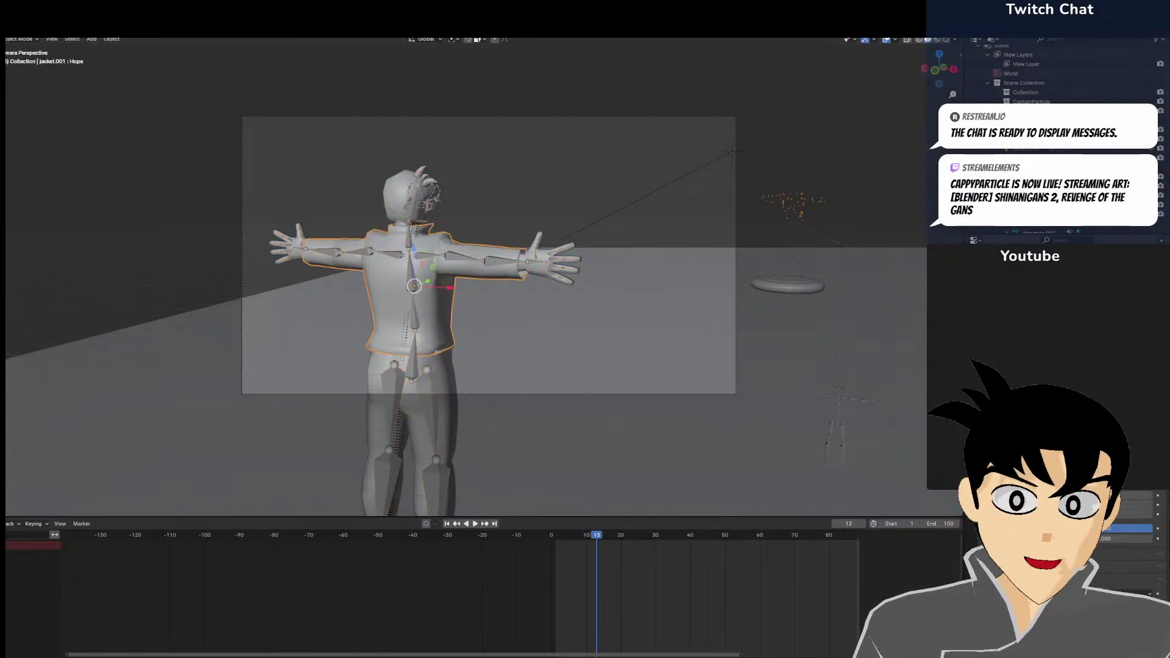
{"action": "left_click", "coordinate": [518, 273]}
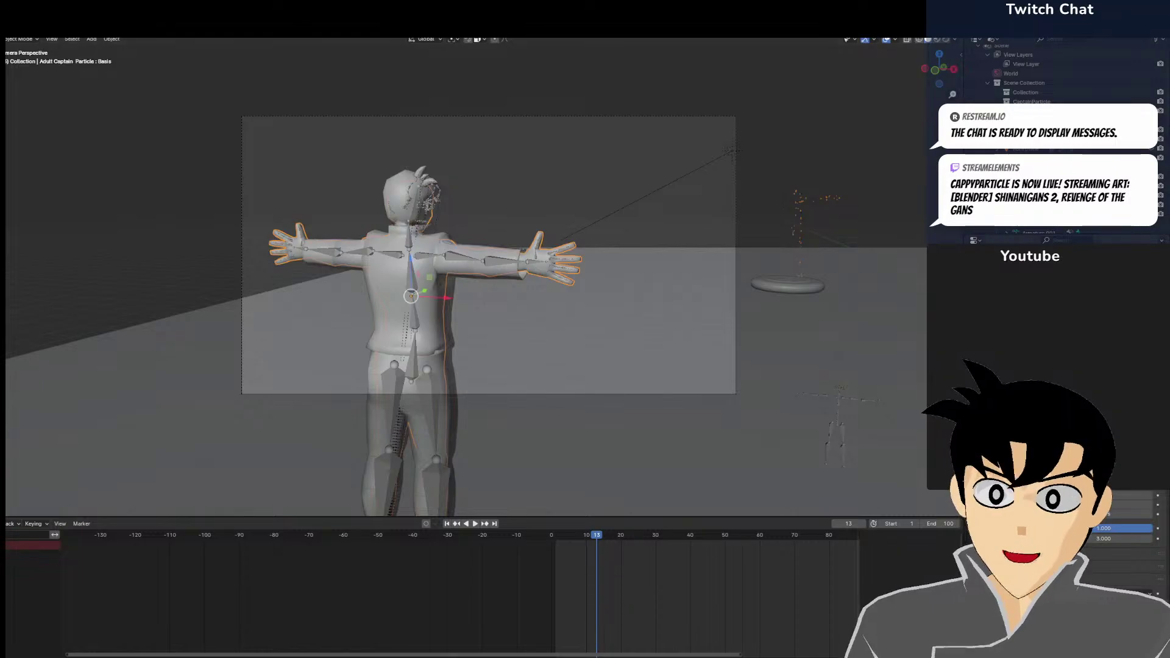
{"action": "left_click", "coordinate": [973, 387]}
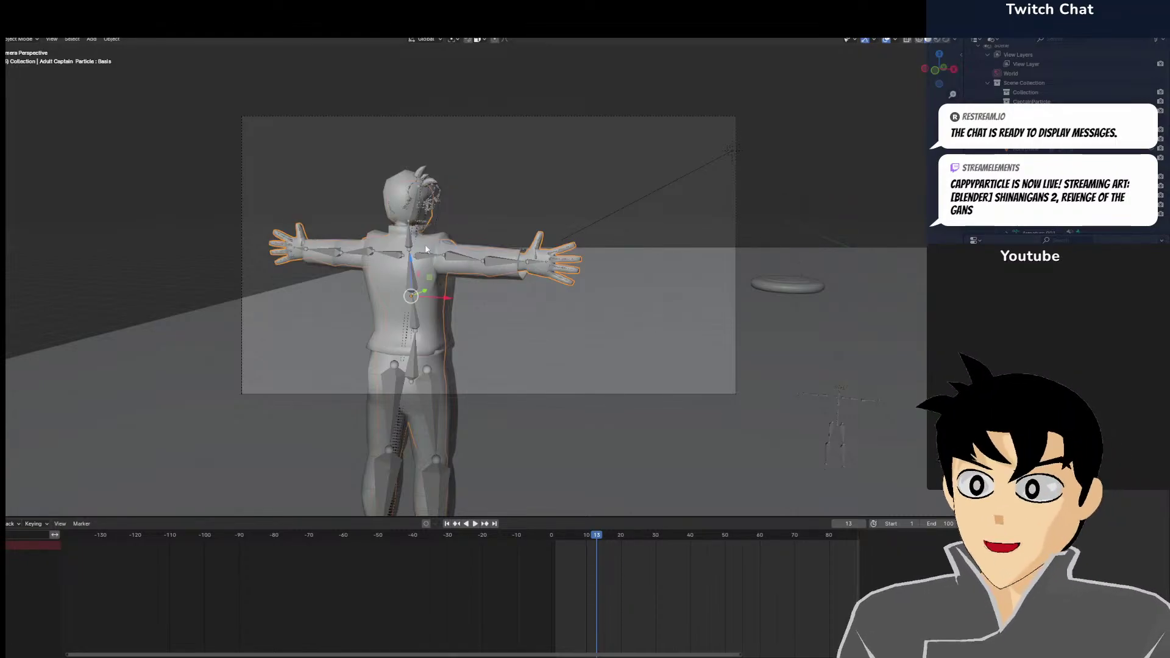
Inspect the layout of the character, blob and reference image from the side, and select the flattened blob
{"action": "left_click", "coordinate": [443, 260]}
{"action": "scroll", "coordinate": [458, 250], "scroll_direction": "up", "scroll_amount": 3}
{"action": "scroll", "coordinate": [450, 240], "scroll_direction": "down", "scroll_amount": 5}
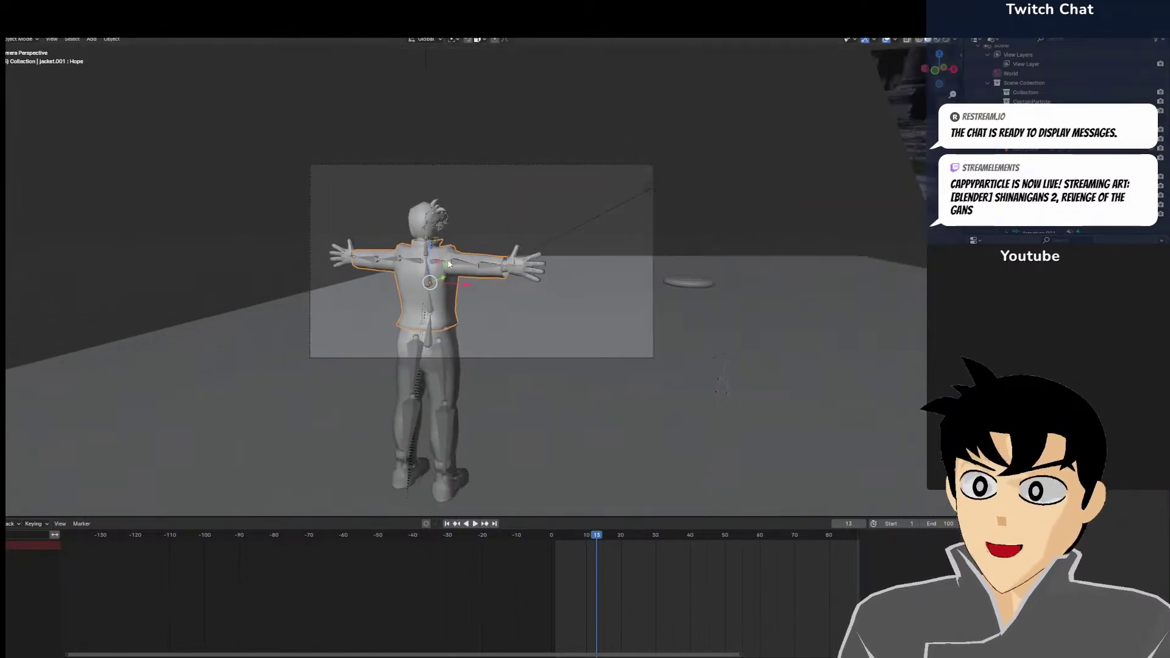
{"action": "middle_click_drag", "start_coordinate": [473, 272], "coordinate": [428, 267]}
{"action": "scroll", "coordinate": [438, 280], "scroll_direction": "down", "scroll_amount": 3}
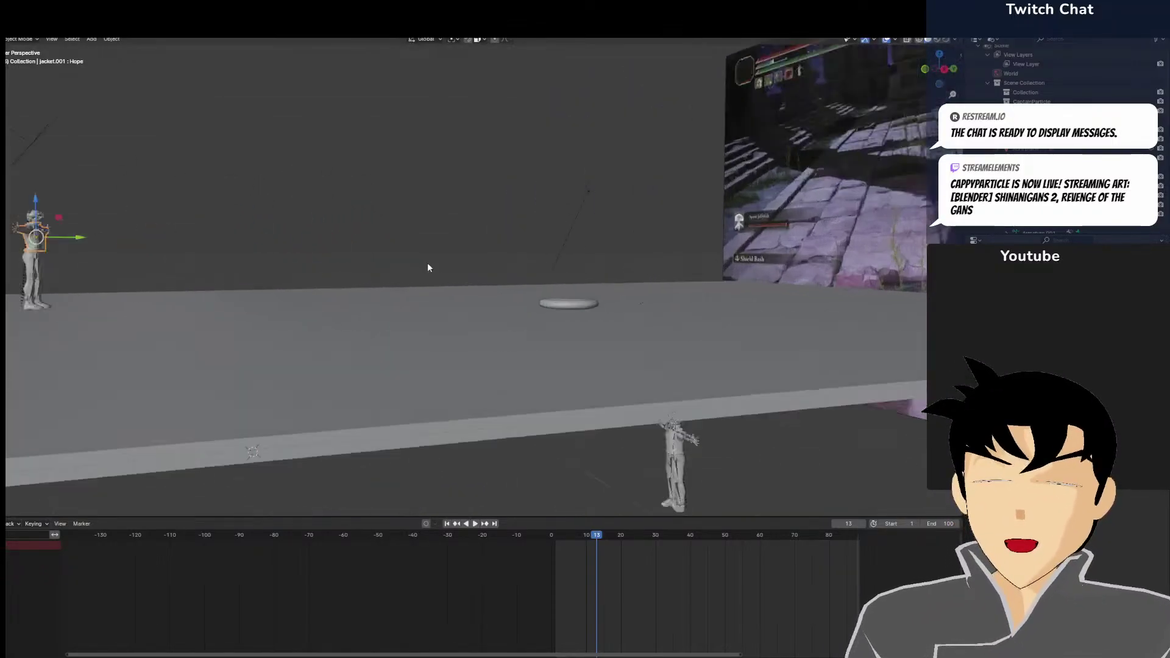
{"action": "scroll", "coordinate": [656, 317], "scroll_direction": "up", "scroll_amount": 3}
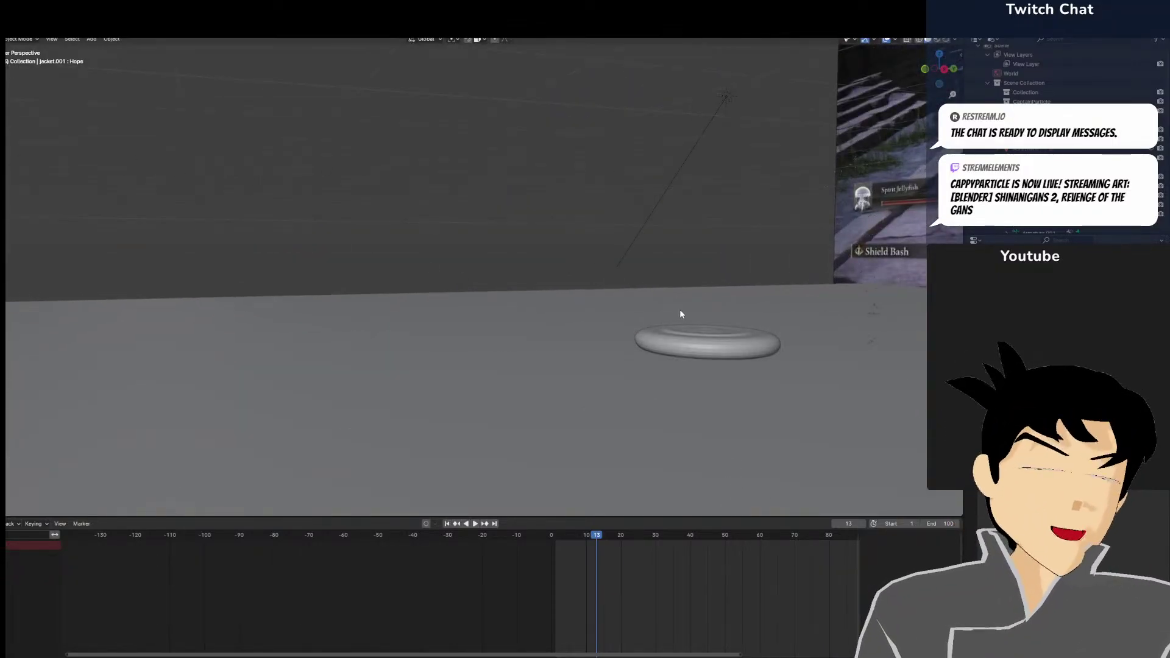
{"action": "left_click", "coordinate": [655, 331]}
{"action": "scroll", "coordinate": [697, 327], "scroll_direction": "down", "scroll_amount": 8}
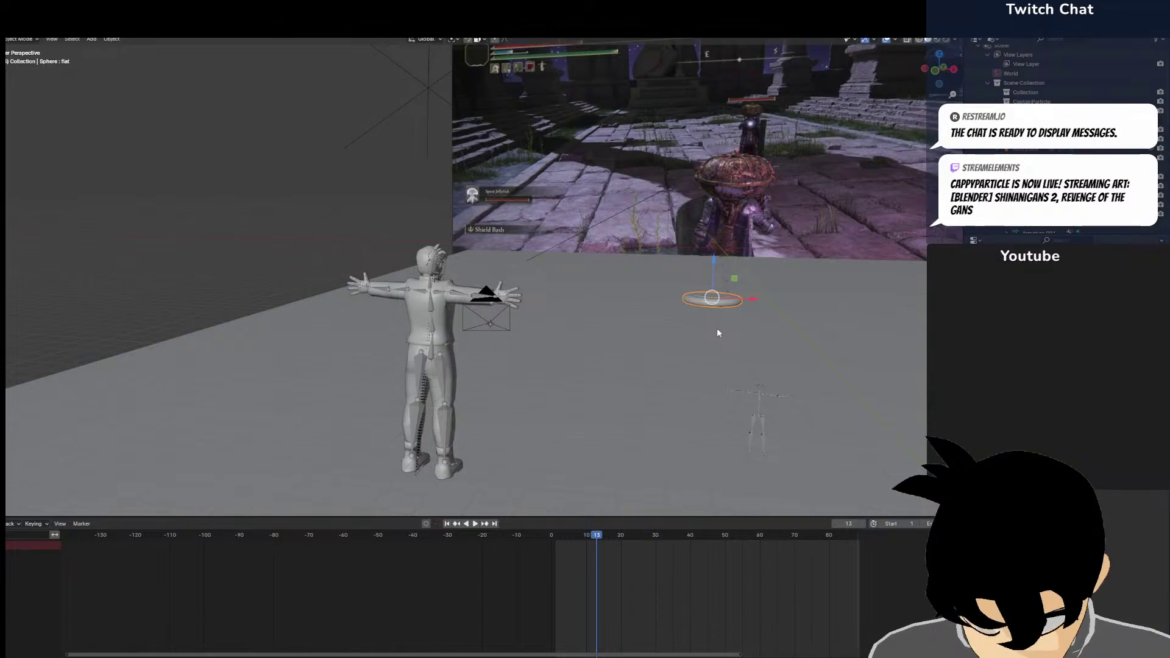
From above, select the character's rig together with the camera and move both along Y closer to the flattened blob
{"action": "middle_click_drag", "start_coordinate": [716, 328], "coordinate": [562, 431]}
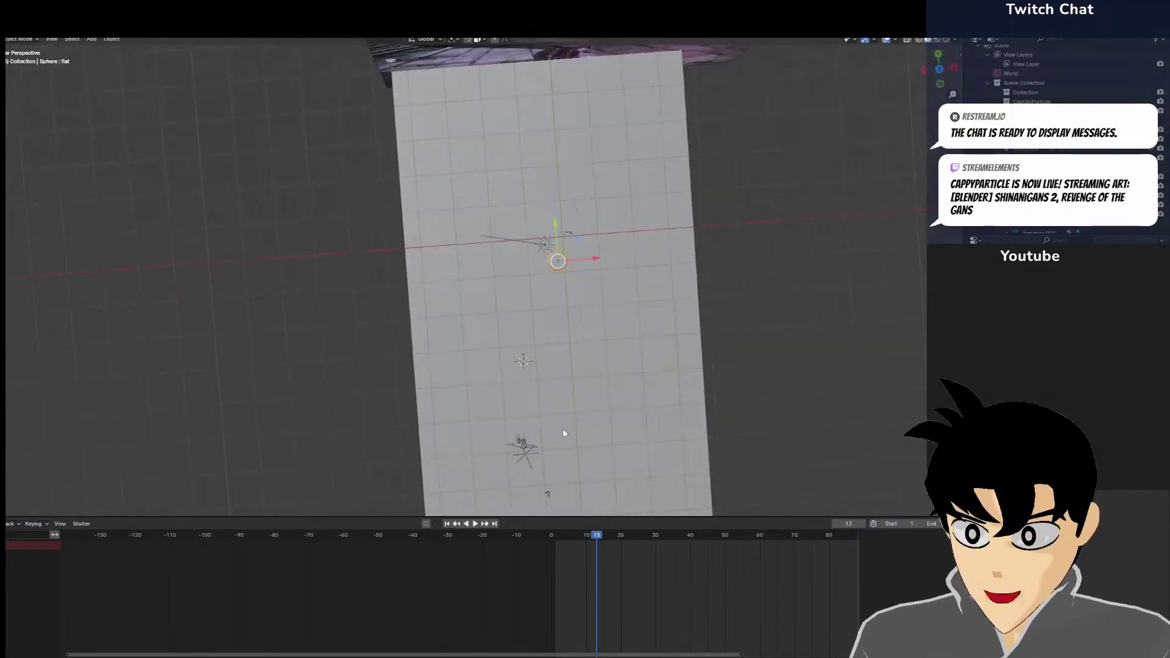
{"action": "scroll", "coordinate": [473, 262], "scroll_direction": "up", "scroll_amount": 3}
{"action": "scroll", "coordinate": [472, 262], "scroll_direction": "up", "scroll_amount": 1}
{"action": "left_click", "coordinate": [445, 326]}
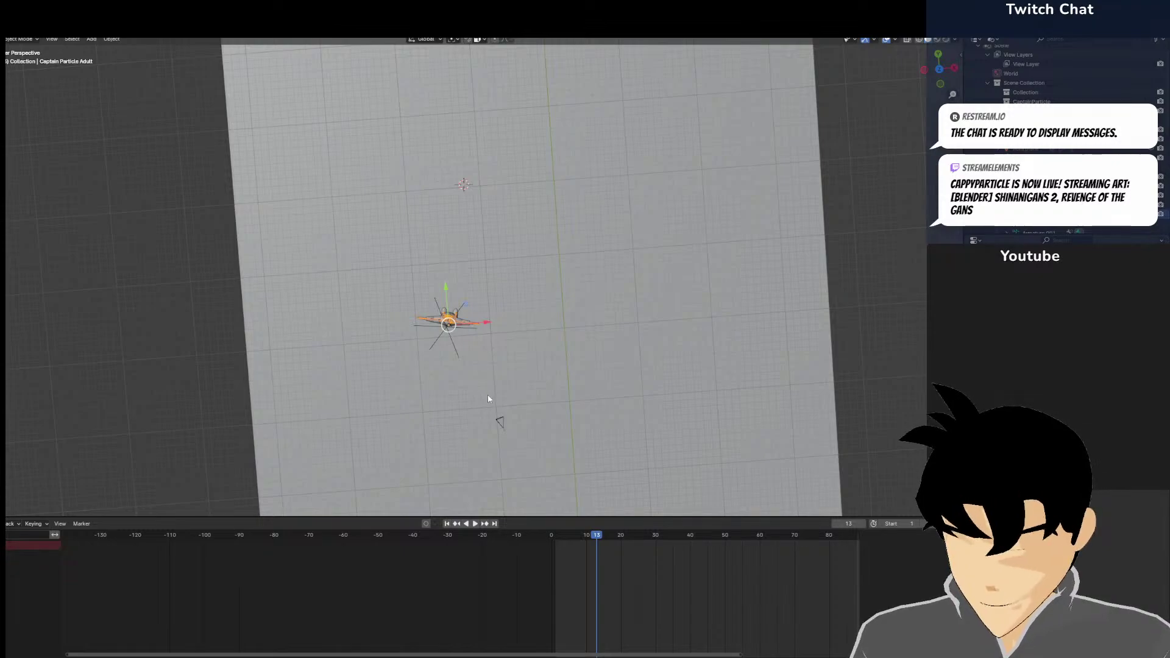
{"action": "left_click", "coordinate": [448, 323]}
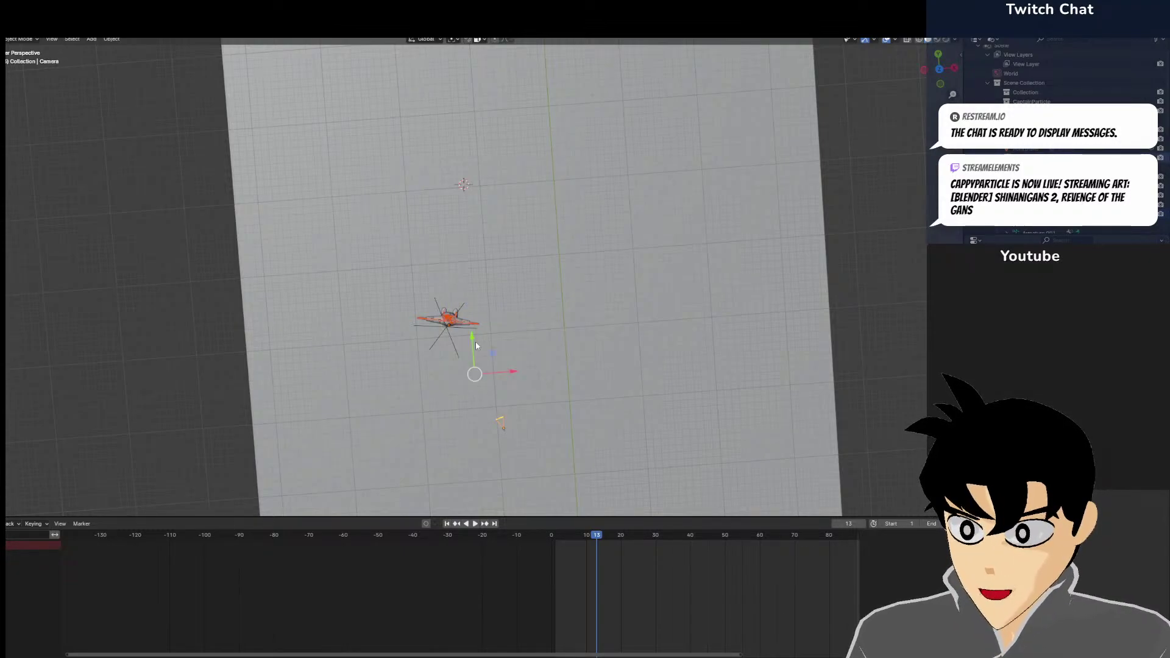
{"action": "key", "text": "g"}
{"action": "key", "text": "y"}
{"action": "left_click", "coordinate": [416, 209]}
Hide the Aura Angle object left behind on the floor and return to the camera's view
{"action": "left_click", "coordinate": [435, 327]}
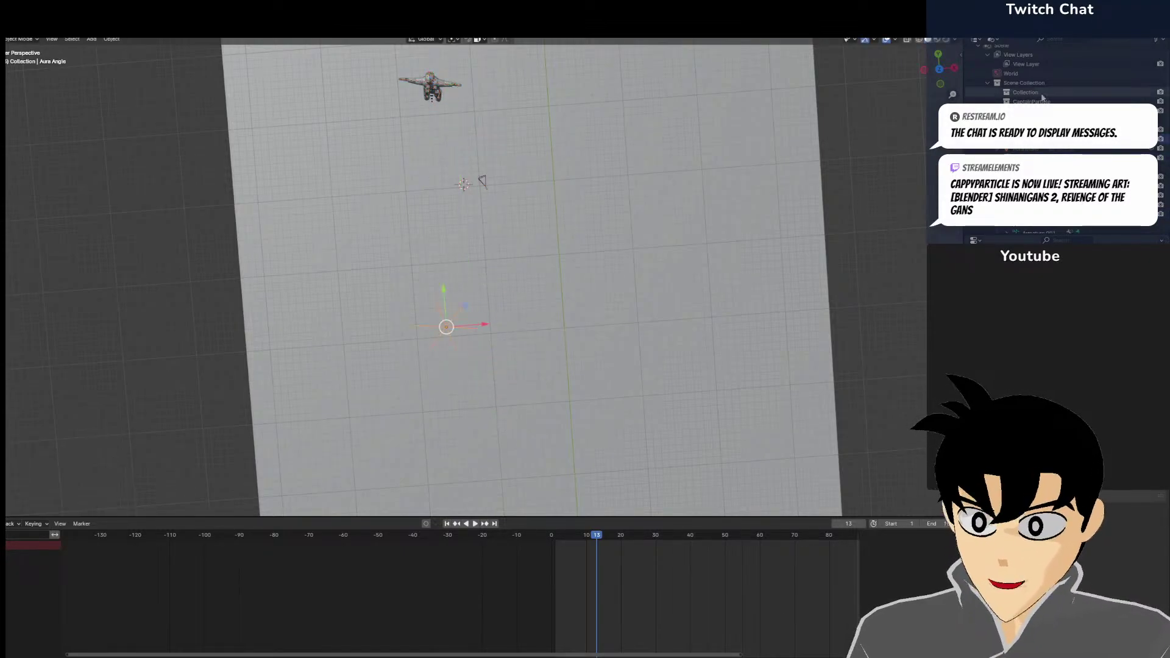
{"action": "key", "text": "h"}
{"action": "scroll", "coordinate": [528, 232], "scroll_direction": "up", "scroll_amount": 3}
{"action": "middle_click_drag", "start_coordinate": [422, 214], "coordinate": [456, 363], "text": "shift"}
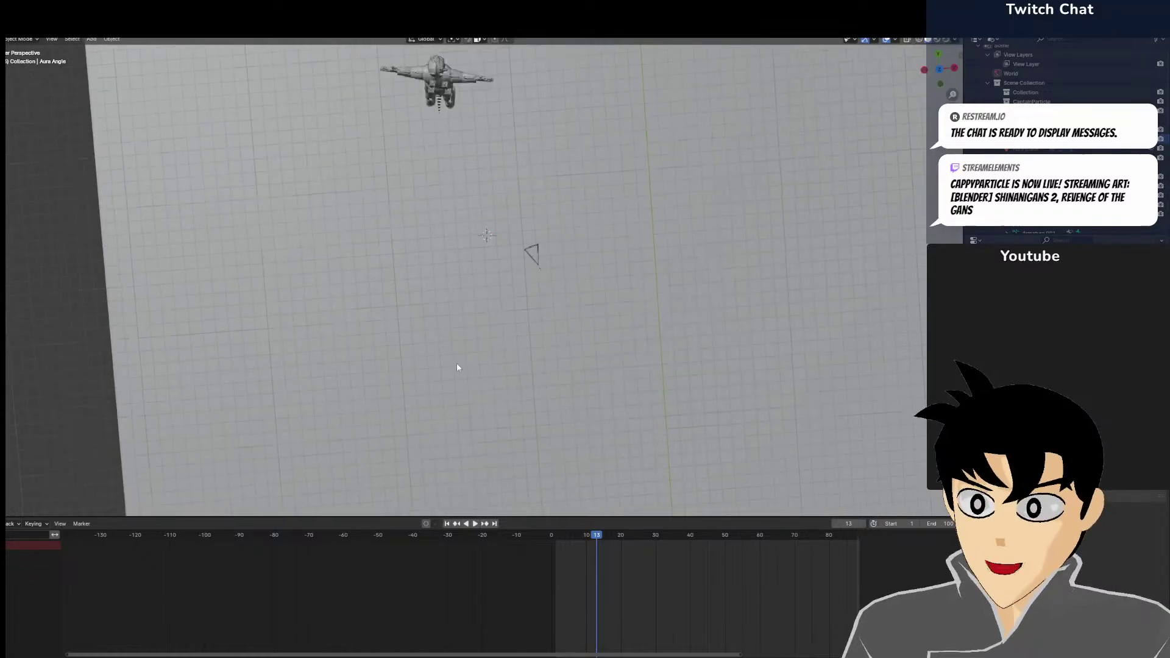
{"action": "middle_click_drag", "start_coordinate": [466, 213], "coordinate": [478, 354]}
{"action": "middle_click_drag", "start_coordinate": [431, 176], "coordinate": [452, 63]}
{"action": "scroll", "coordinate": [463, 85], "scroll_direction": "down", "scroll_amount": 5}
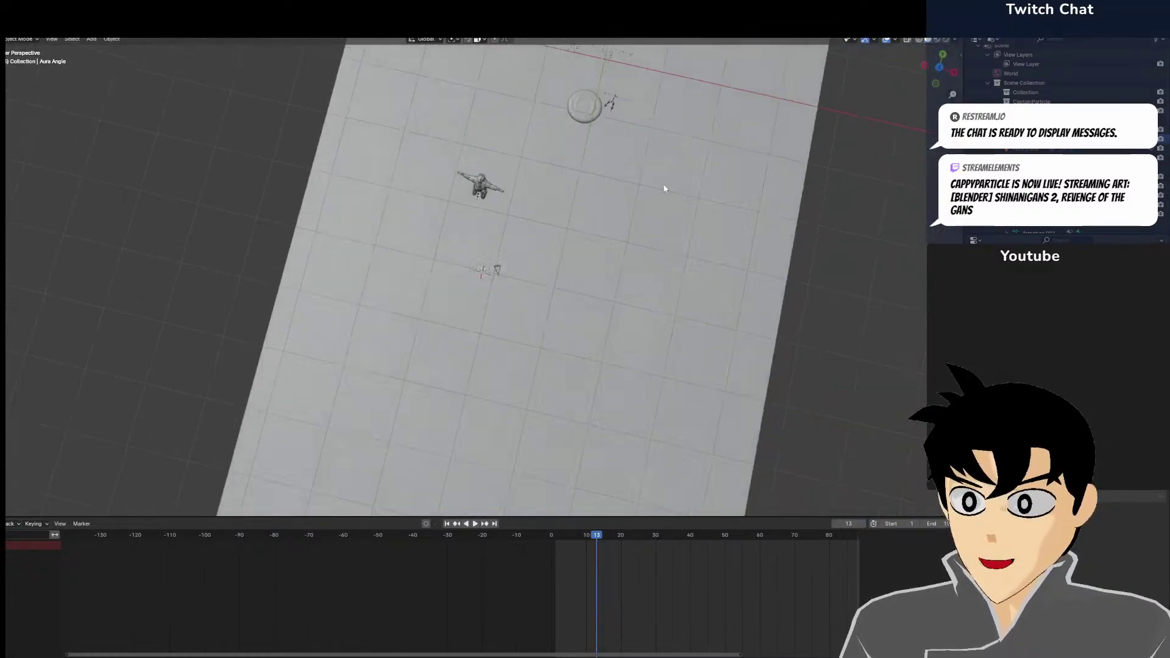
{"action": "key", "text": "KP_0"}
{"action": "scroll", "coordinate": [611, 235], "scroll_direction": "up", "scroll_amount": 4}
{"action": "scroll", "coordinate": [608, 257], "scroll_direction": "down", "scroll_amount": 3}
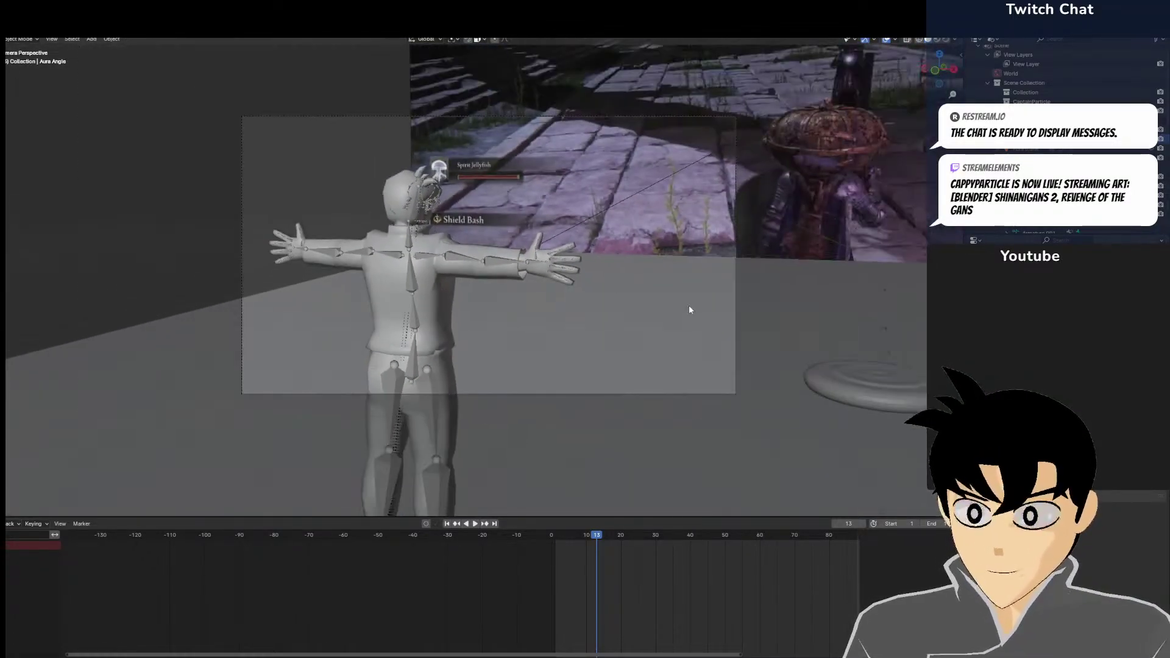
Go to frame 1, put the character's rig in Pose Mode and select the right shoulder bone
{"action": "left_click", "coordinate": [454, 256]}
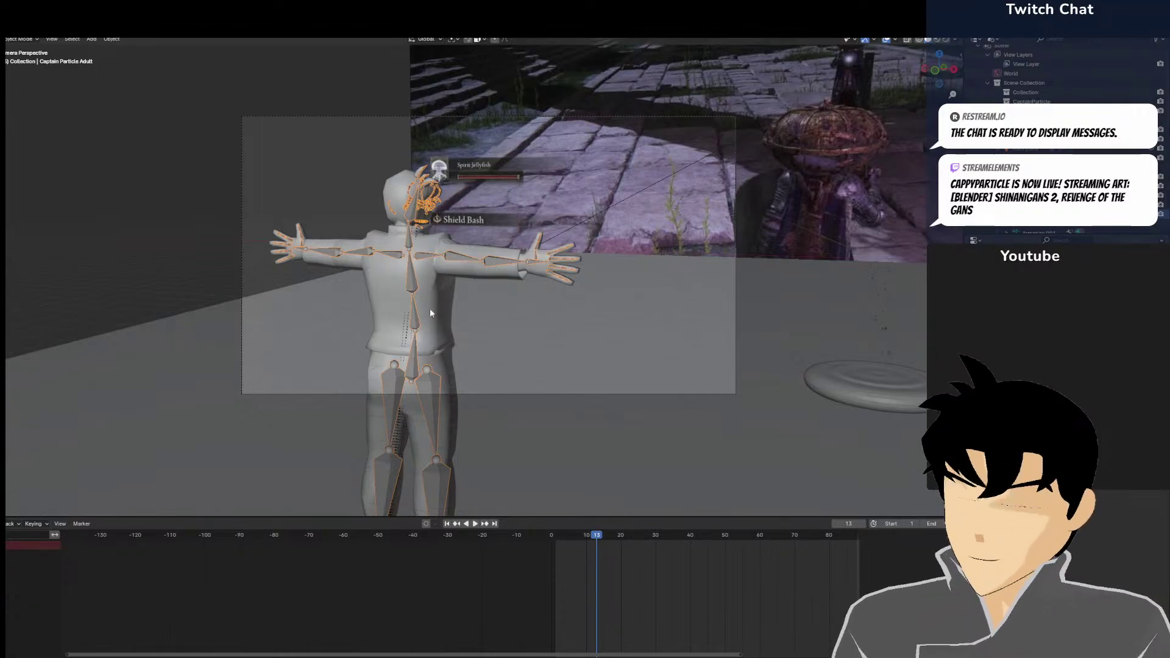
{"action": "key", "text": "shift+Left"}
{"action": "key", "text": "space"}
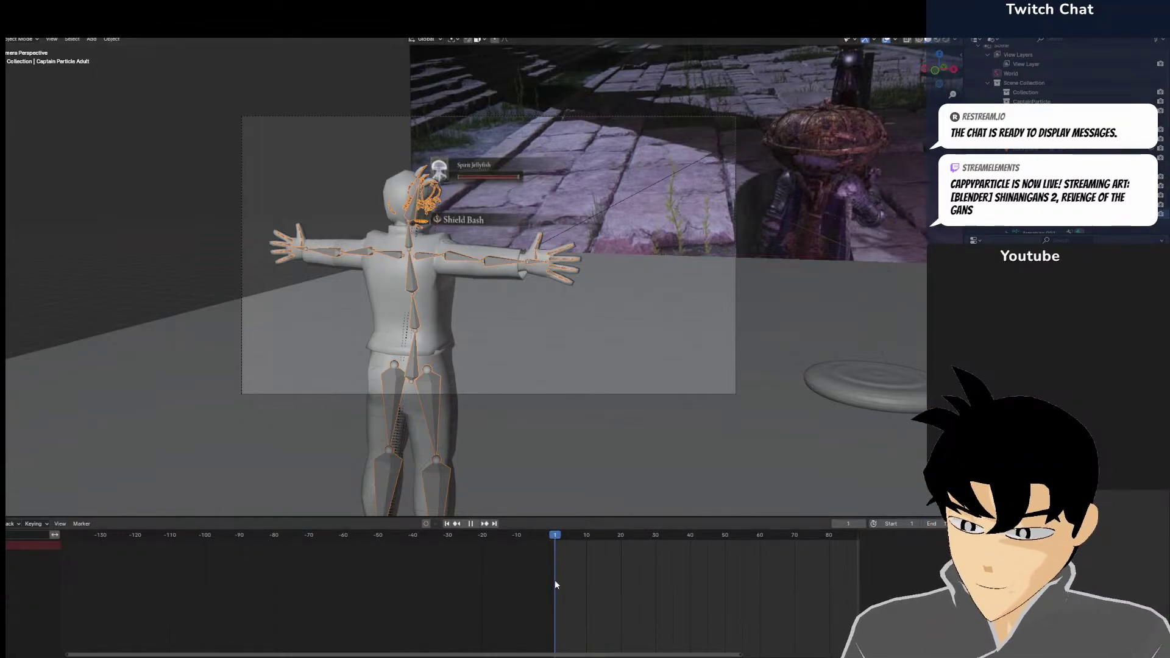
{"action": "left_click", "coordinate": [27, 41]}
{"action": "left_click", "coordinate": [22, 71]}
{"action": "left_click", "coordinate": [433, 260]}
{"action": "key", "text": "KP_0"}
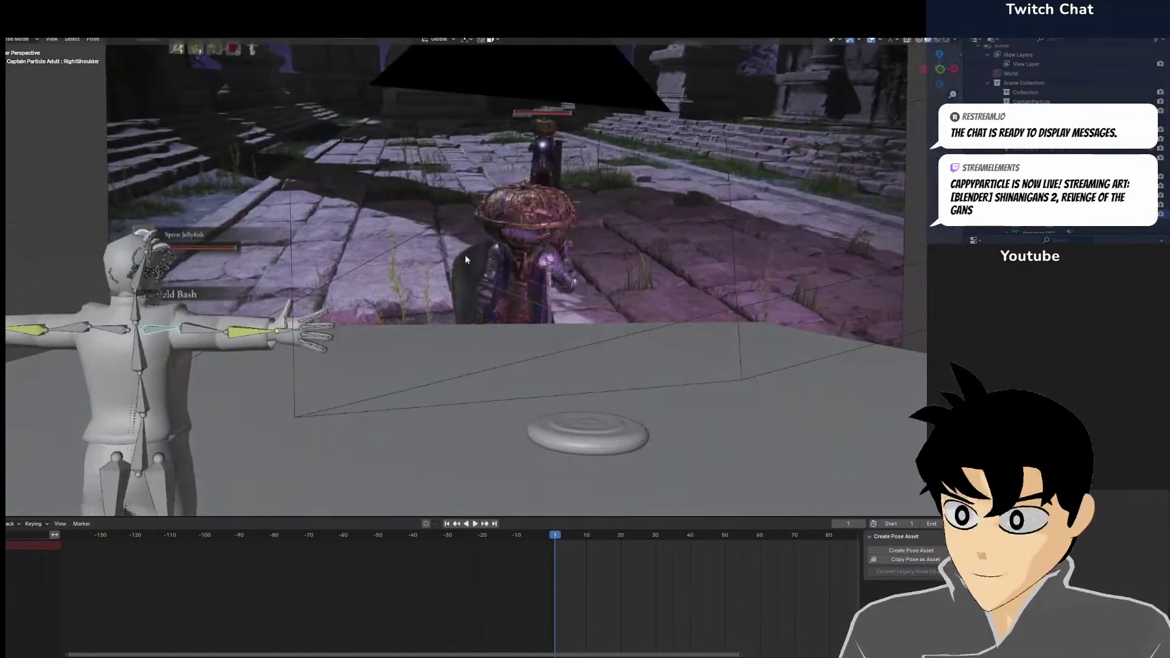
{"action": "key", "text": "KP_Decimal"}
{"action": "key", "text": "KP_Decimal"}
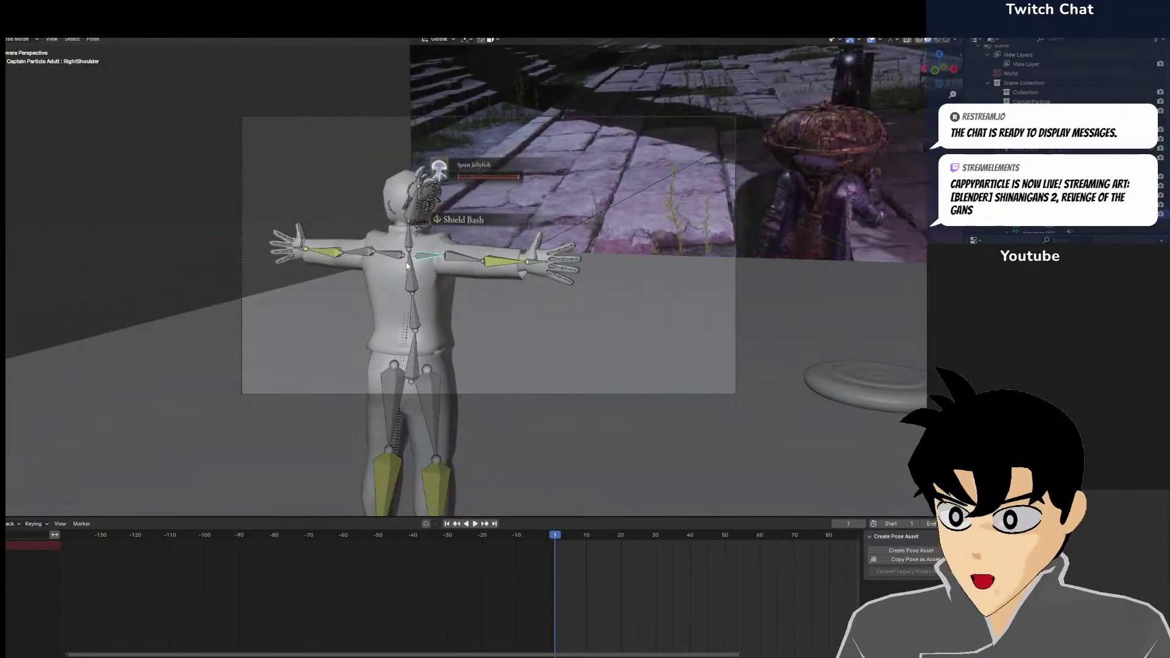
Rotate the right and left upper arm bones down to the character's sides, the left one by about 75 degrees
{"action": "scroll", "coordinate": [297, 217], "scroll_direction": "down", "scroll_amount": 5}
{"action": "scroll", "coordinate": [310, 227], "scroll_direction": "down", "scroll_amount": 5}
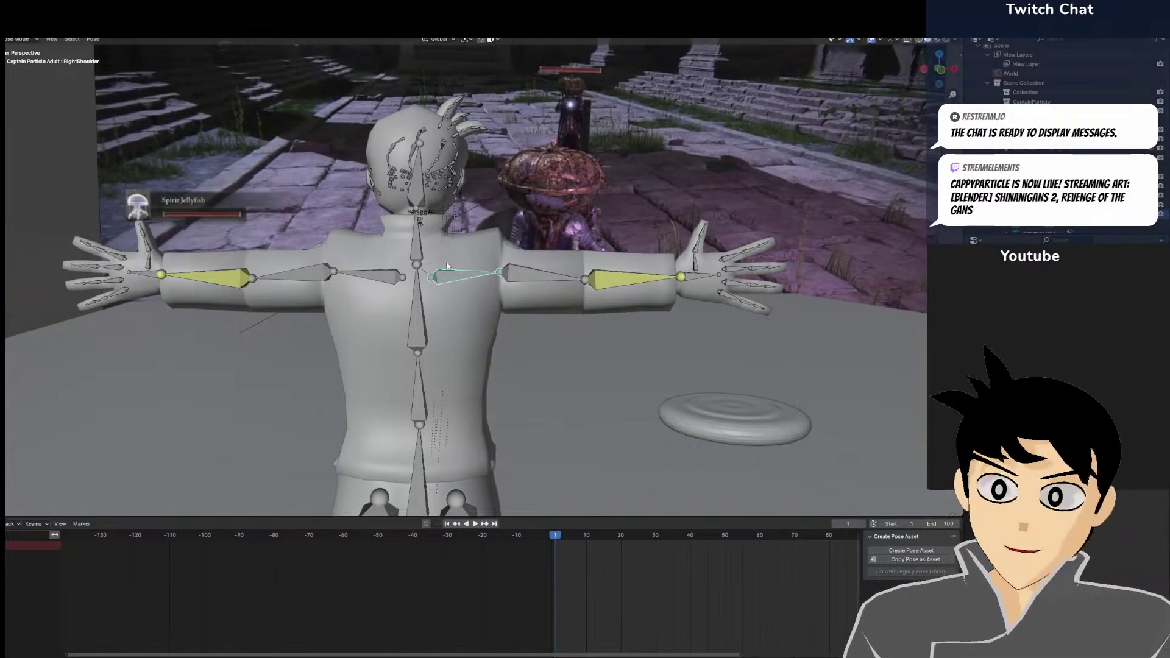
{"action": "left_click", "coordinate": [536, 275]}
{"action": "key", "text": "r"}
{"action": "left_click", "coordinate": [503, 317]}
{"action": "left_click", "coordinate": [313, 263]}
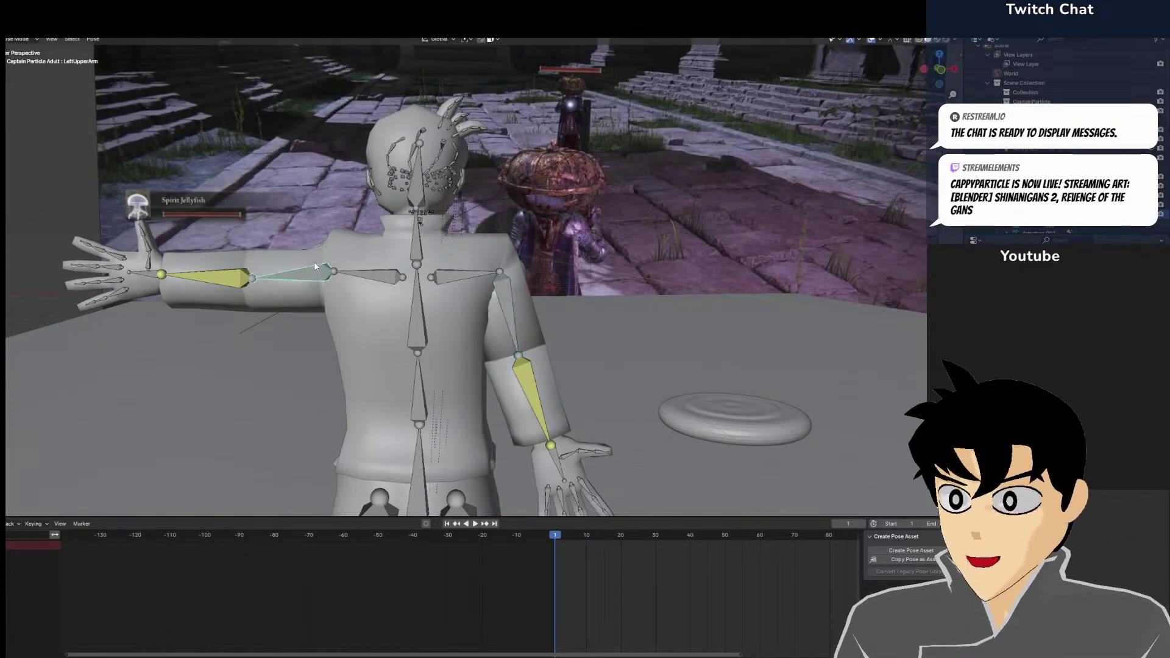
{"action": "key", "text": "r"}
{"action": "left_click", "coordinate": [332, 317]}
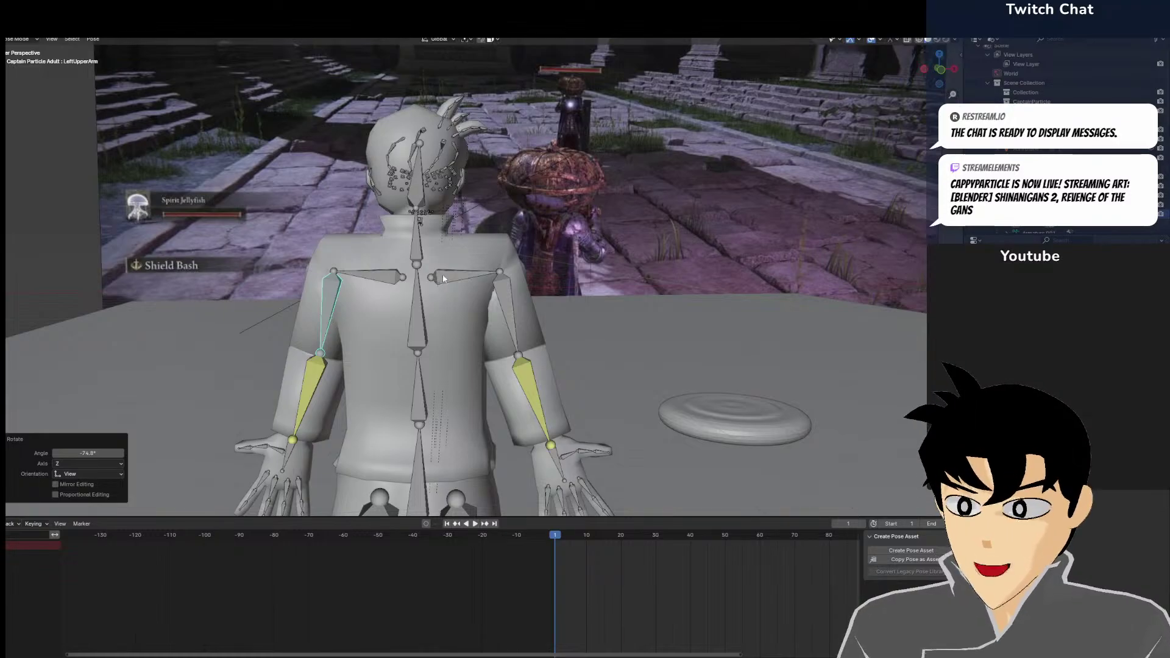
Refine the angles of both upper arms and lower the left shoulder bone by about 7.5 degrees
{"action": "left_click", "coordinate": [508, 311]}
{"action": "key", "text": "r"}
{"action": "left_click", "coordinate": [512, 332]}
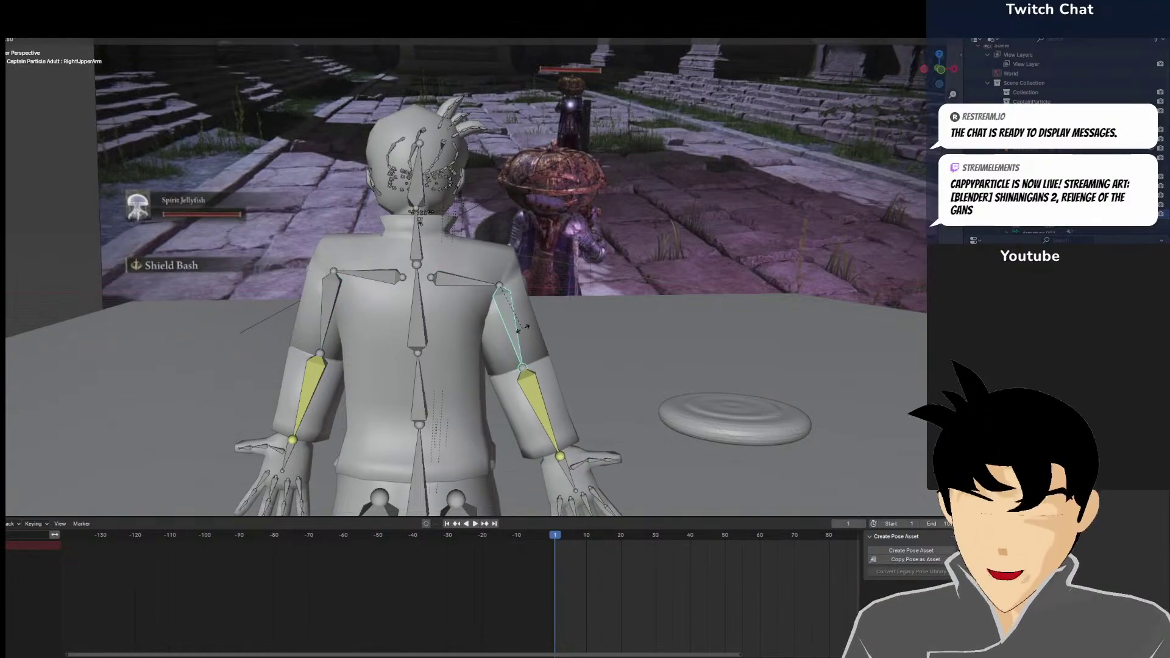
{"action": "left_click", "coordinate": [515, 324]}
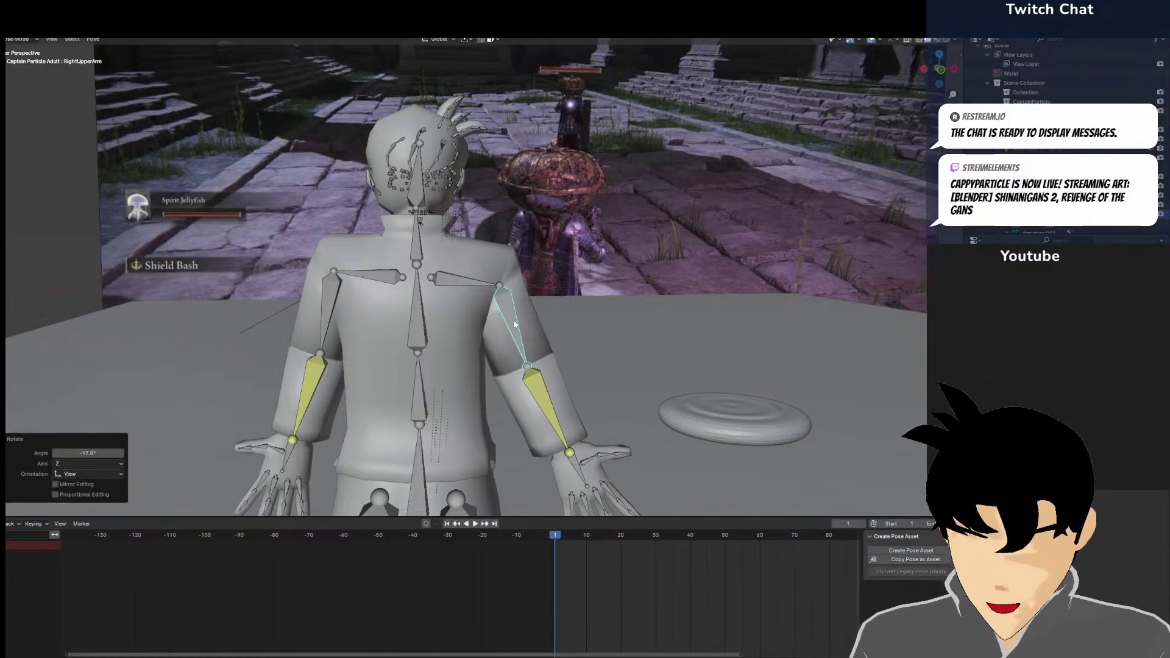
{"action": "left_click", "coordinate": [315, 292]}
{"action": "key", "text": "r"}
{"action": "left_click", "coordinate": [315, 300]}
{"action": "left_click", "coordinate": [355, 271]}
{"action": "key", "text": "r"}
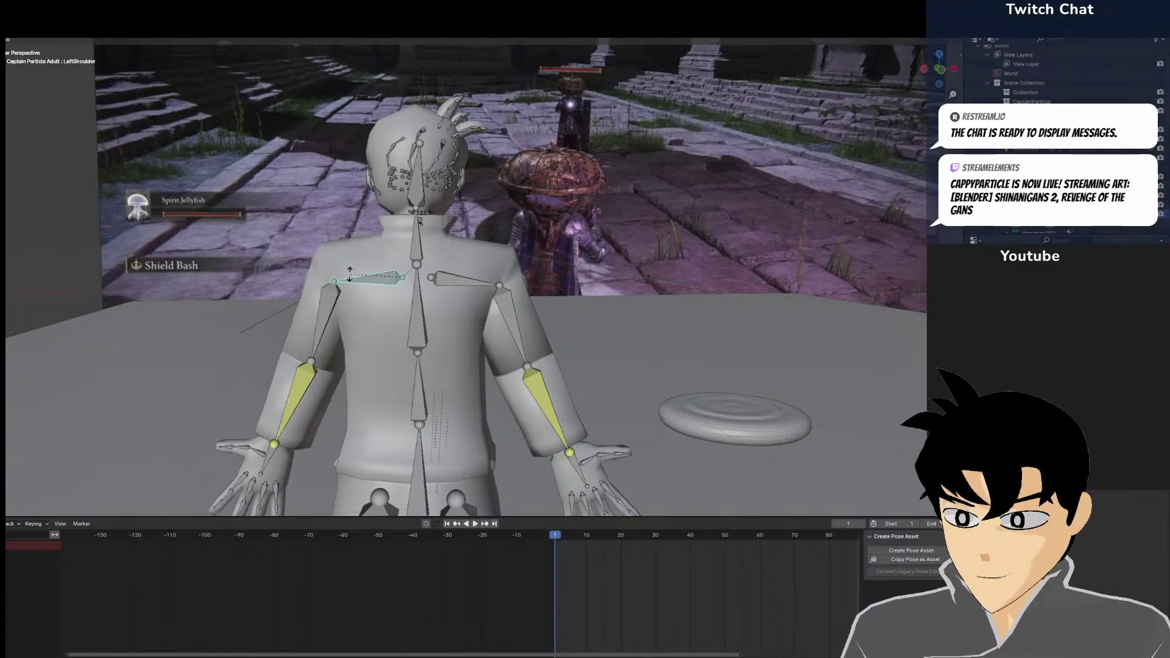
{"action": "left_click", "coordinate": [350, 277]}
Try rotating the right upper arm bone from the side, and undo the last change
{"action": "middle_click_drag", "start_coordinate": [478, 285], "coordinate": [275, 255]}
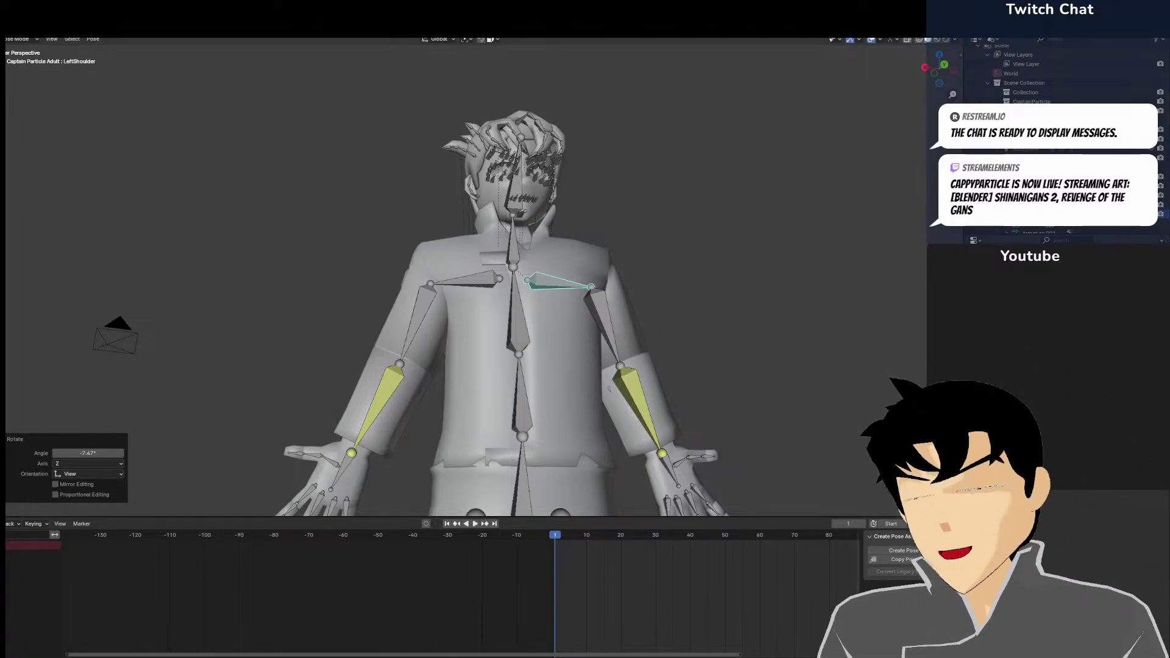
{"action": "scroll", "coordinate": [774, 273], "scroll_direction": "down", "scroll_amount": 2}
{"action": "middle_click_drag", "start_coordinate": [774, 273], "coordinate": [846, 304]}
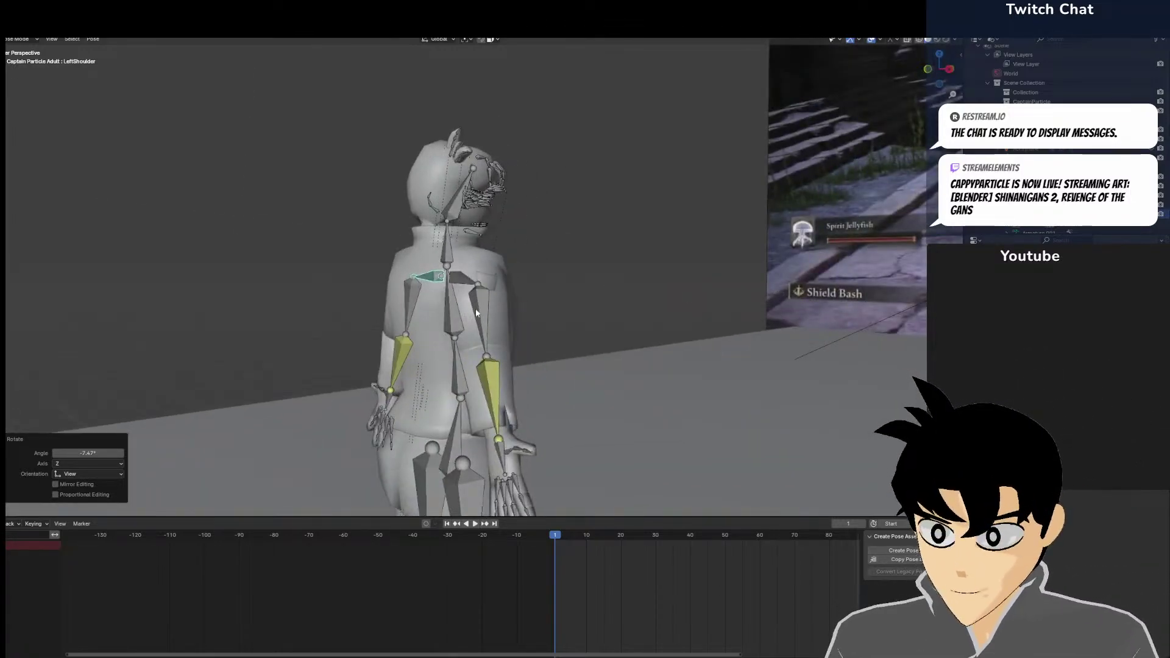
{"action": "middle_click_drag", "start_coordinate": [476, 309], "coordinate": [518, 337]}
{"action": "left_click", "coordinate": [495, 316]}
{"action": "middle_click_drag", "start_coordinate": [574, 379], "coordinate": [513, 274]}
{"action": "key", "text": "r"}
{"action": "left_click", "coordinate": [445, 374]}
{"action": "middle_click_drag", "start_coordinate": [445, 374], "coordinate": [586, 393]}
{"action": "key", "text": "ctrl+z"}
Rotate the right upper arm back down beside the body, adjusting it from behind and from another angle
{"action": "middle_click_drag", "start_coordinate": [646, 338], "coordinate": [617, 318]}
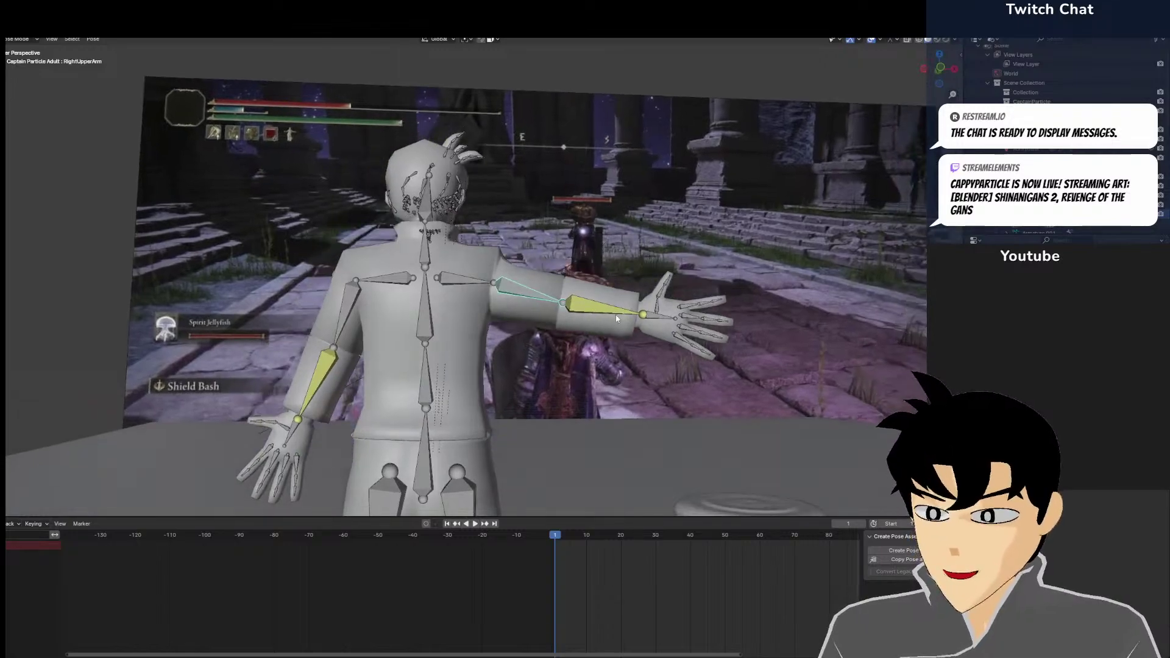
{"action": "key", "text": "r"}
{"action": "left_click", "coordinate": [535, 389]}
{"action": "left_click", "coordinate": [535, 388]}
{"action": "middle_click_drag", "start_coordinate": [535, 388], "coordinate": [458, 298]}
{"action": "key", "text": "r"}
{"action": "left_click", "coordinate": [81, 326]}
Select the left forearm bone and rotate it by about 41 degrees
{"action": "middle_click_drag", "start_coordinate": [80, 326], "coordinate": [587, 419]}
{"action": "left_click", "coordinate": [508, 379], "text": "shift"}
{"action": "middle_click_drag", "start_coordinate": [508, 379], "coordinate": [605, 318]}
{"action": "key", "text": "r"}
{"action": "left_click", "coordinate": [475, 329]}
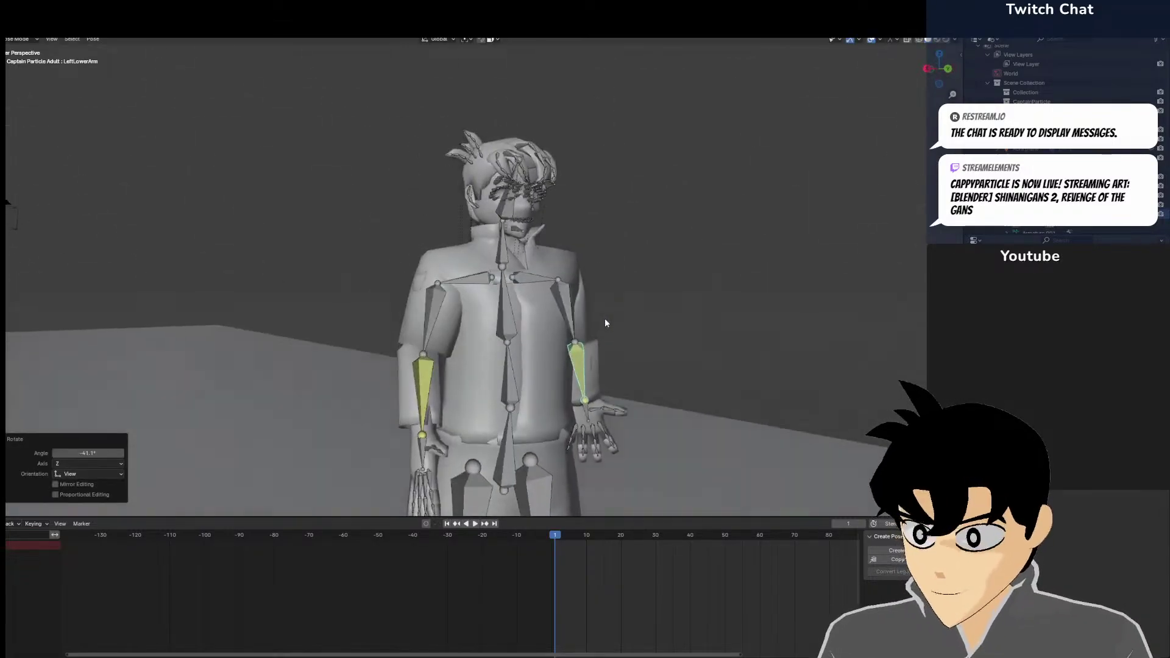
Refine the left forearm's rotation from several angles, ending with about 30.5 degrees in side view so it bends forward
{"action": "key", "text": "r"}
{"action": "left_click", "coordinate": [660, 400]}
{"action": "middle_click_drag", "start_coordinate": [660, 400], "coordinate": [588, 313]}
{"action": "key", "text": "r"}
{"action": "left_click", "coordinate": [725, 198]}
{"action": "middle_click_drag", "start_coordinate": [726, 198], "coordinate": [597, 393]}
{"action": "key", "text": "r"}
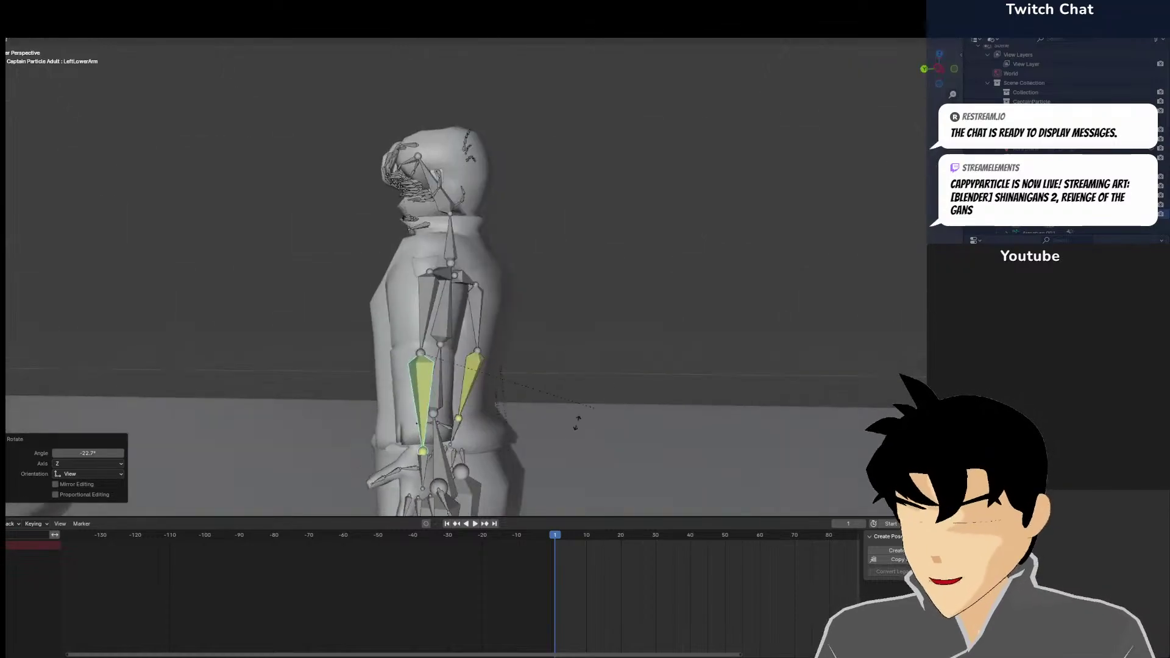
{"action": "left_click", "coordinate": [542, 481]}
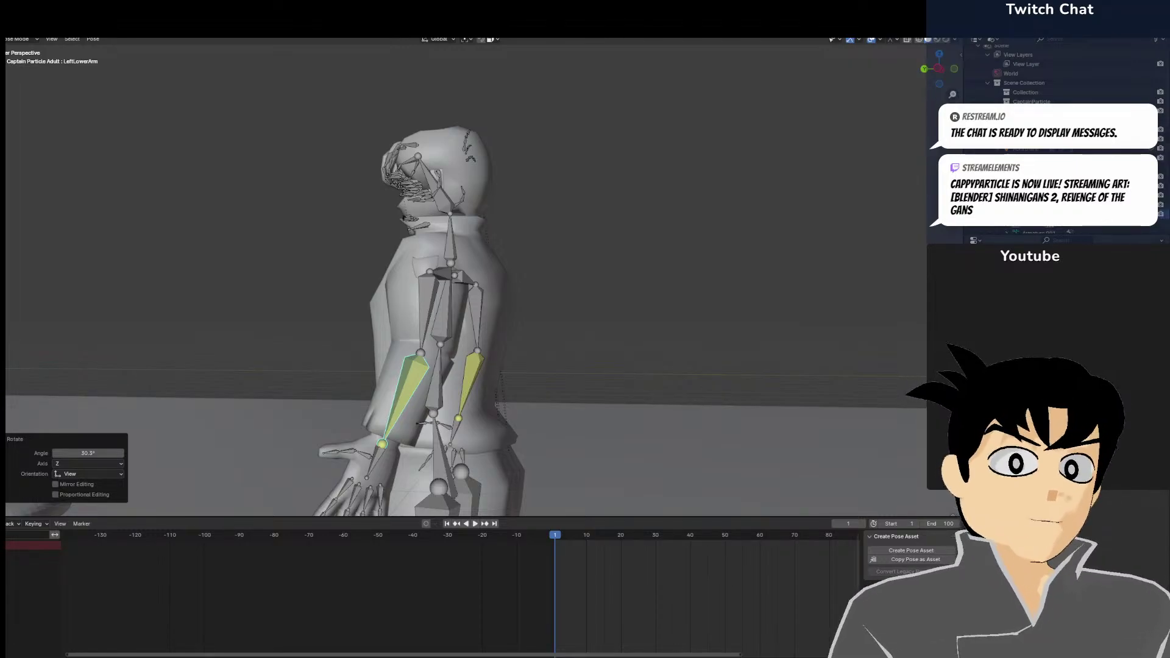
{"action": "left_click_drag", "start_coordinate": [477, 2], "coordinate": [528, 2]}
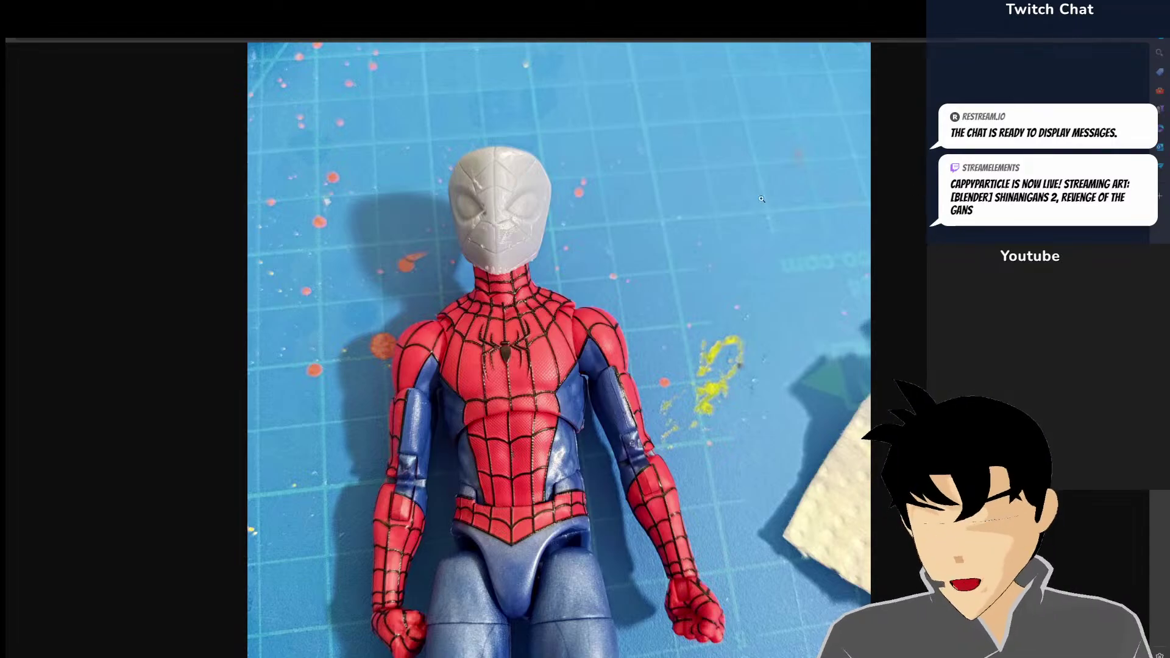
{"action": "key", "text": "Escape"}
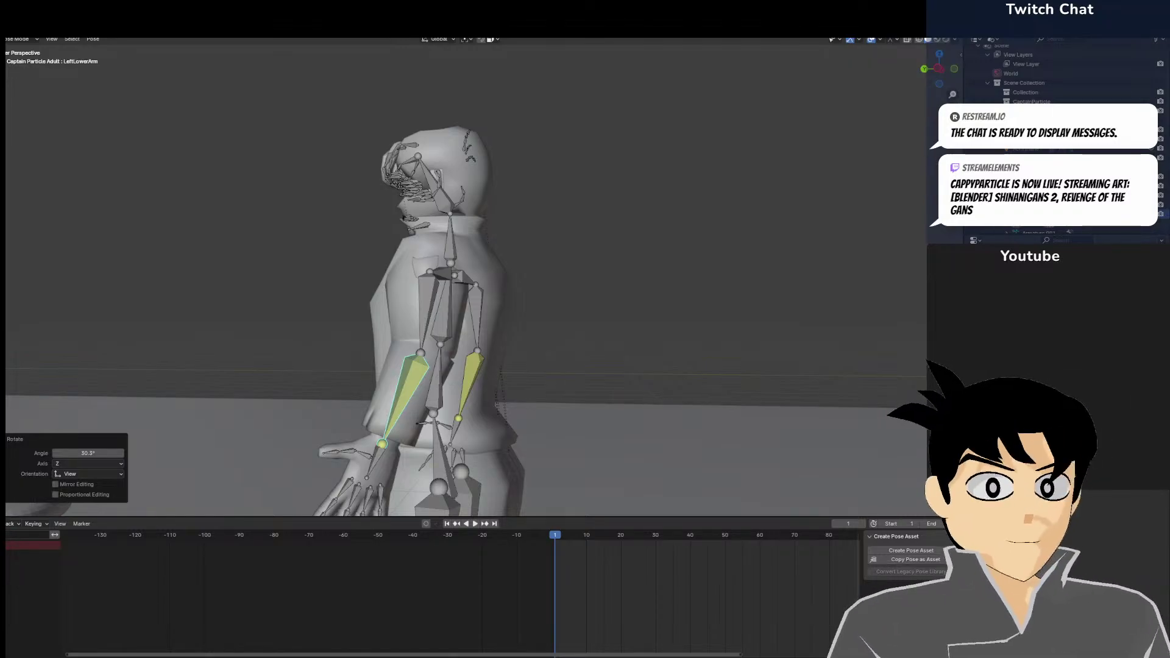
{"action": "left_click_drag", "start_coordinate": [1169, 104], "coordinate": [339, 2]}
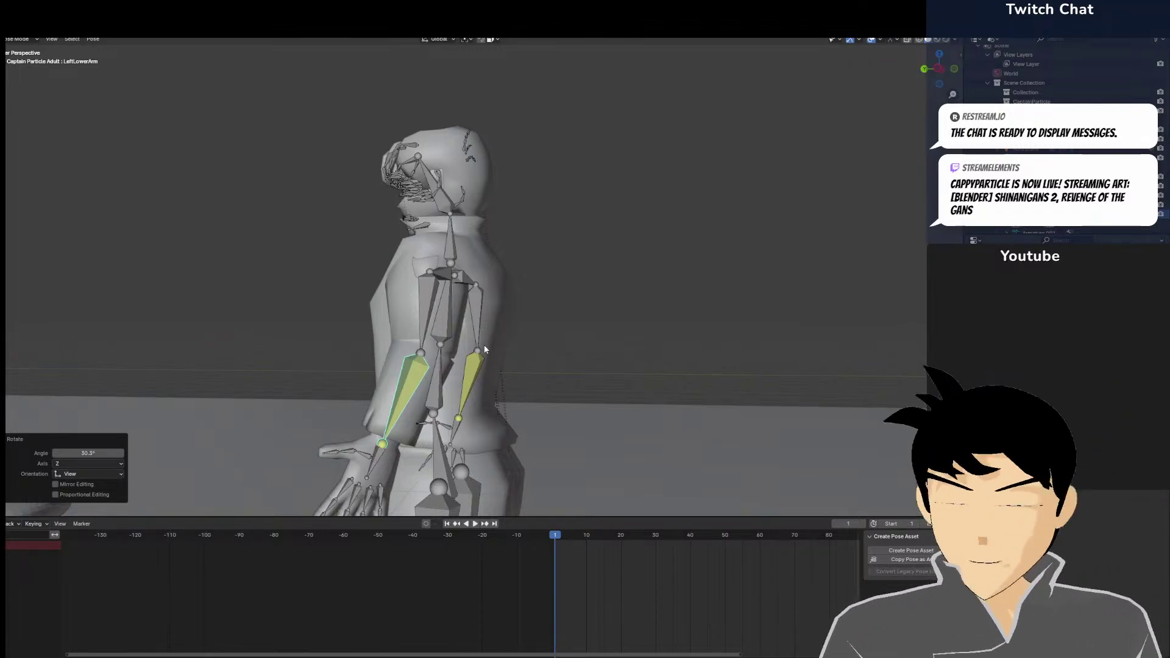
Rotate the character's Head bone about the view axis from a side view to adjust the head's tilt
{"action": "key", "text": "KP_0"}
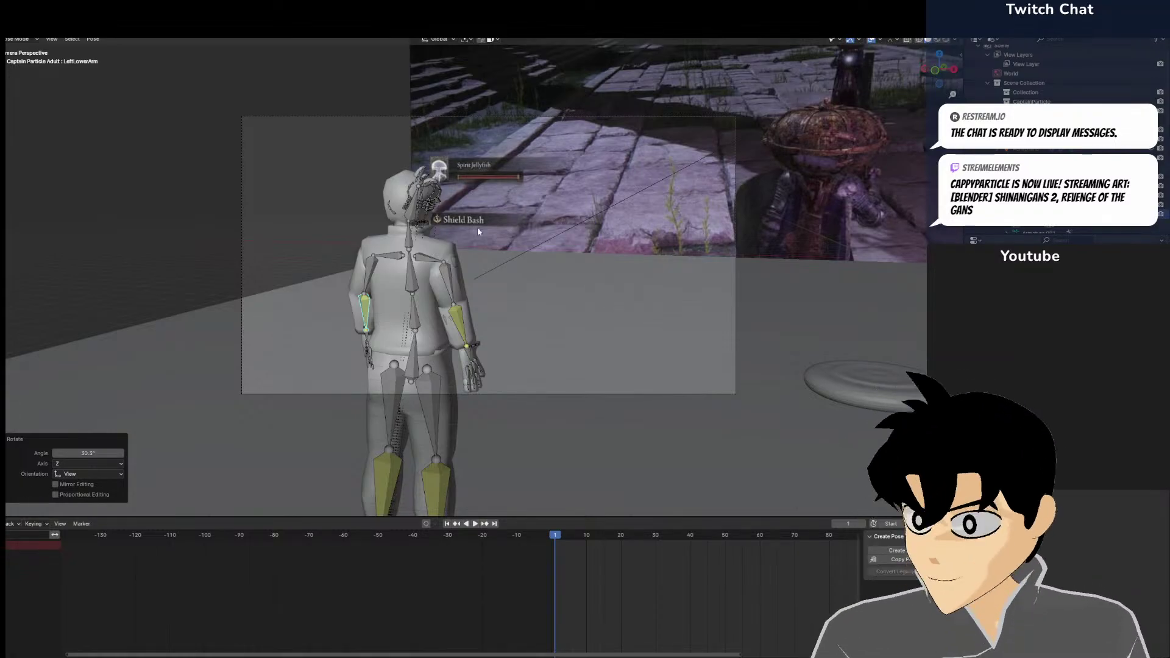
{"action": "left_click", "coordinate": [422, 214]}
{"action": "middle_click_drag", "start_coordinate": [422, 214], "coordinate": [548, 243]}
{"action": "key", "text": "r"}
{"action": "left_click", "coordinate": [443, 273]}
{"action": "key", "text": "r"}
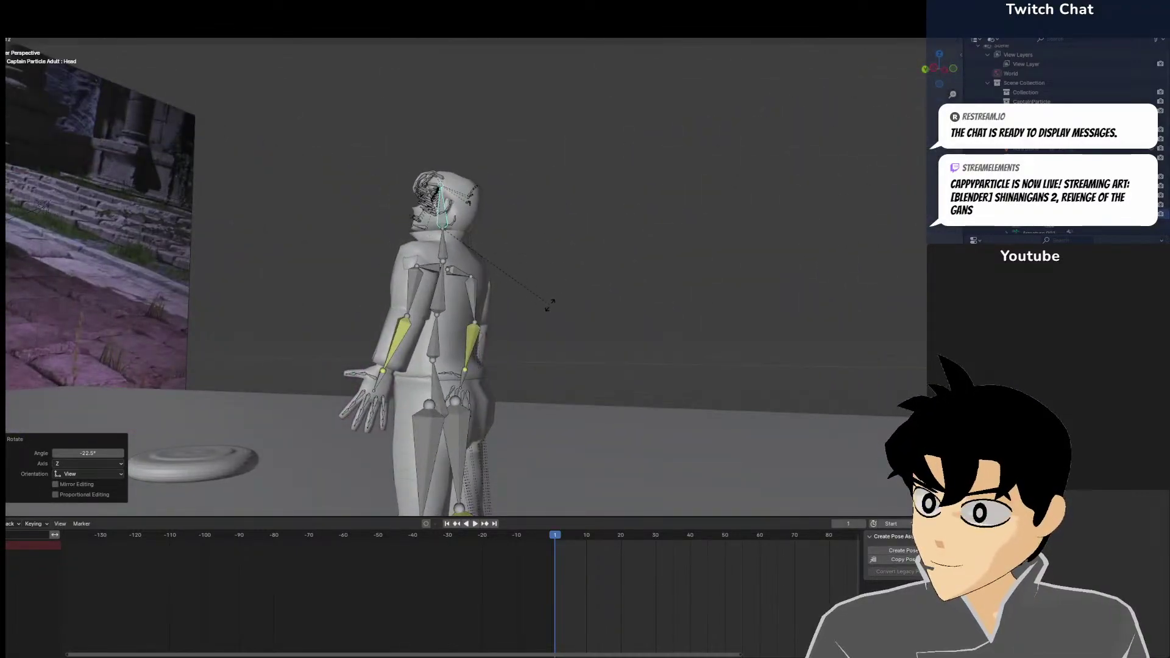
{"action": "left_click", "coordinate": [434, 248]}
Rotate the Neck bone slightly from the side so the head sits further back over the body
{"action": "left_click", "coordinate": [434, 248]}
{"action": "key", "text": "r"}
{"action": "left_click", "coordinate": [437, 247]}
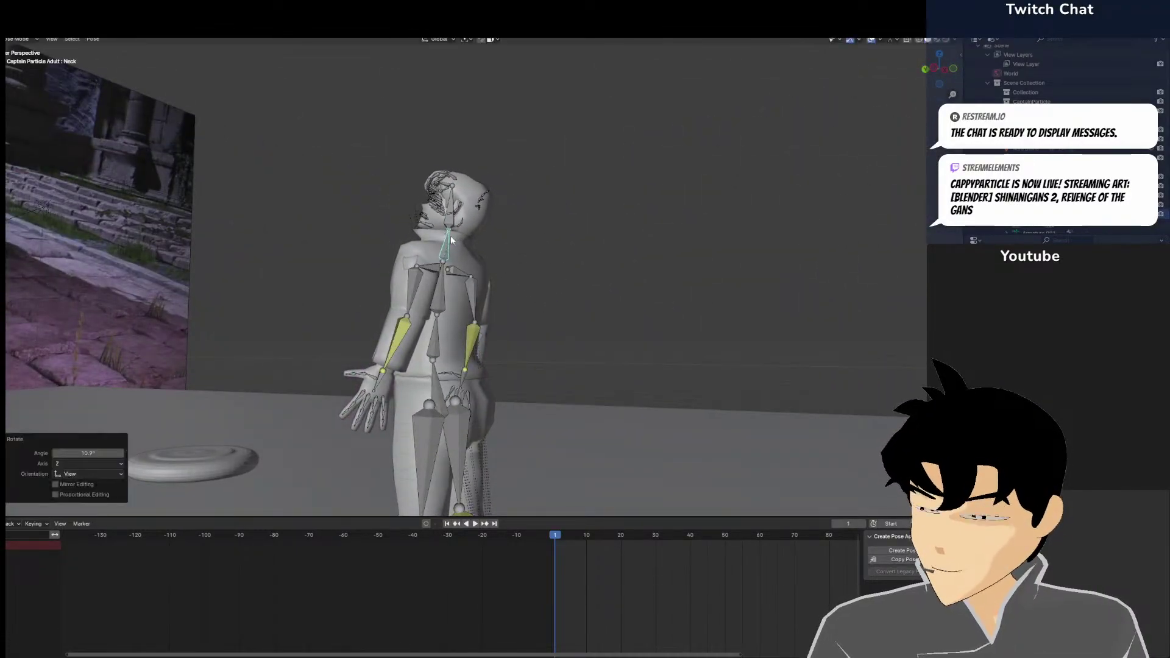
Rotate the right shoulder bone from behind and the LeftShoulder bone about -7.54°, checking the pose through the camera
{"action": "middle_click_drag", "start_coordinate": [437, 247], "coordinate": [418, 261]}
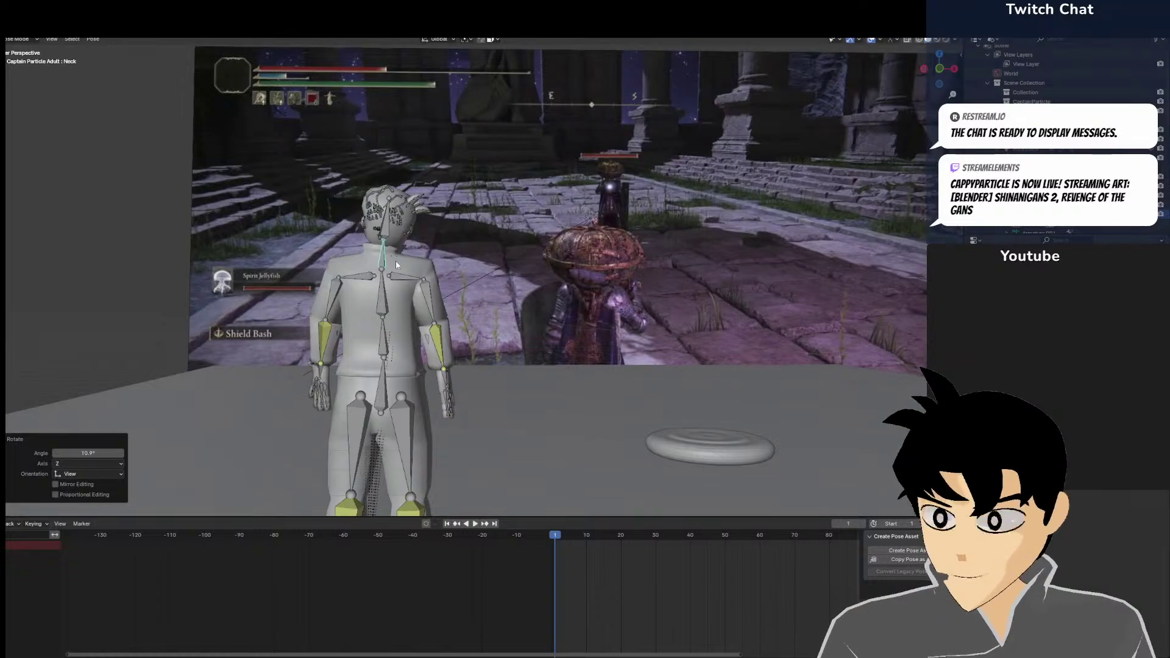
{"action": "left_click", "coordinate": [401, 273]}
{"action": "key", "text": "r"}
{"action": "left_click", "coordinate": [421, 278]}
{"action": "left_click", "coordinate": [360, 281]}
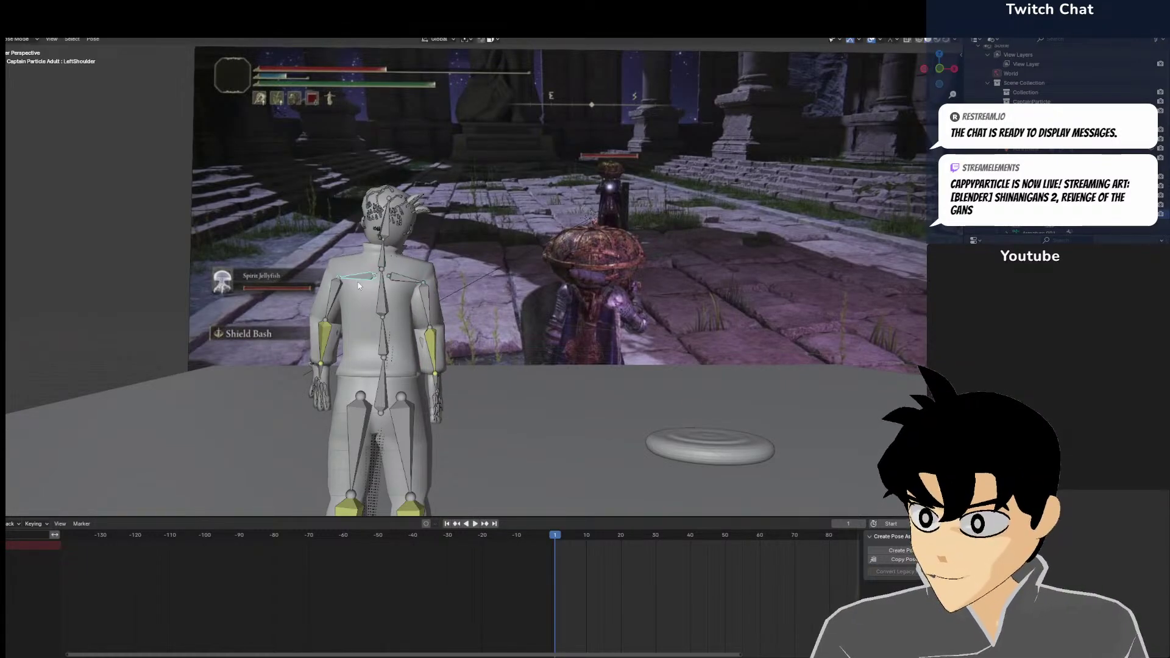
{"action": "key", "text": "r"}
{"action": "left_click", "coordinate": [468, 373]}
{"action": "middle_click_drag", "start_coordinate": [468, 372], "coordinate": [651, 516]}
{"action": "key", "text": "KP_0"}
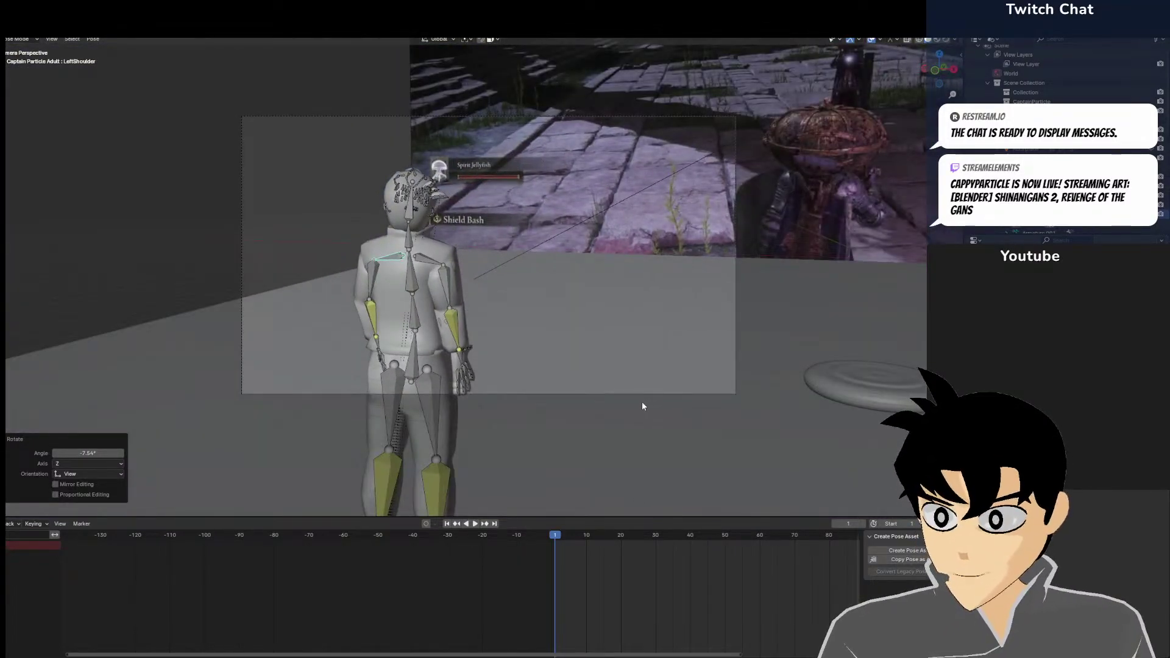
{"action": "scroll", "coordinate": [628, 390], "scroll_direction": "up", "scroll_amount": 4}
{"action": "scroll", "coordinate": [615, 379], "scroll_direction": "down", "scroll_amount": 3}
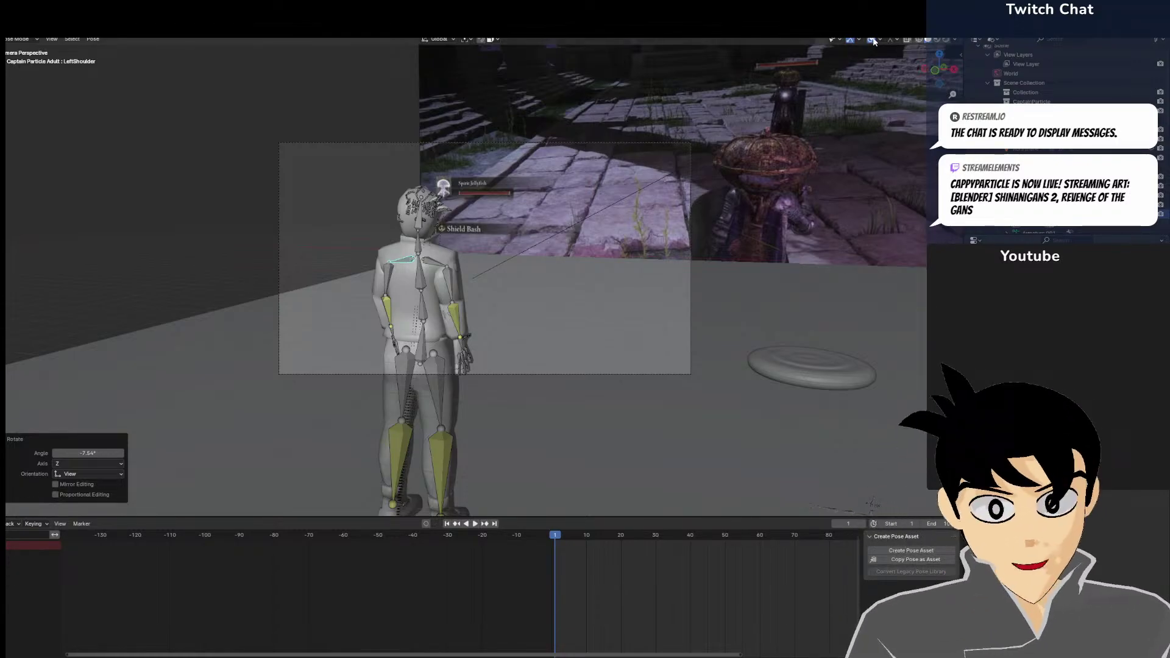
Adjust the right hand's thumb pose and rotate the RightLittleProximal bone about -13.1°
{"action": "scroll", "coordinate": [353, 268], "scroll_direction": "up", "scroll_amount": 5}
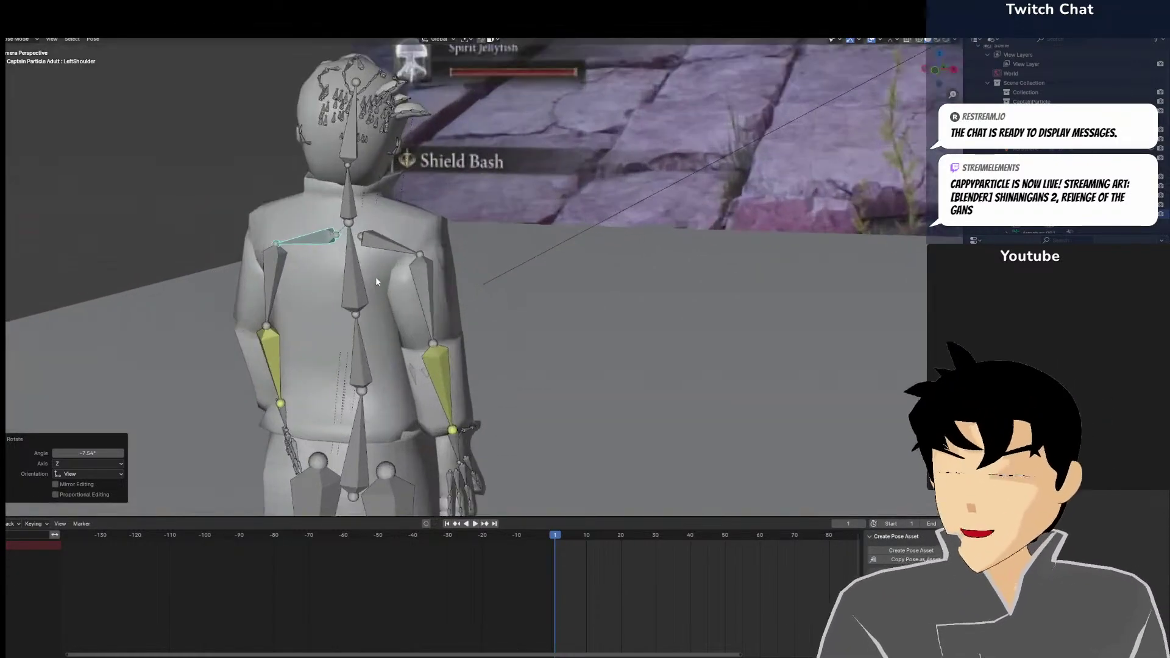
{"action": "left_click", "coordinate": [444, 360]}
{"action": "middle_click_drag", "start_coordinate": [488, 376], "coordinate": [610, 263]}
{"action": "scroll", "coordinate": [466, 399], "scroll_direction": "up", "scroll_amount": 3}
{"action": "scroll", "coordinate": [610, 263], "scroll_direction": "up", "scroll_amount": 3}
{"action": "left_click", "coordinate": [588, 281]}
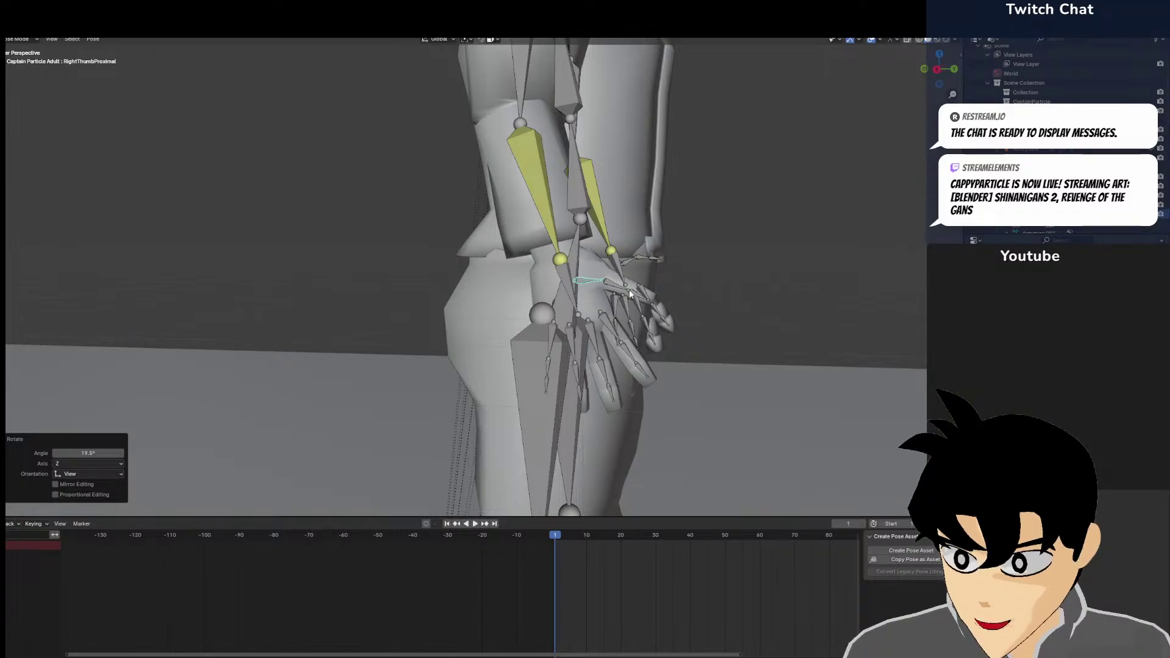
{"action": "left_click", "coordinate": [614, 289]}
{"action": "left_click", "coordinate": [566, 338]}
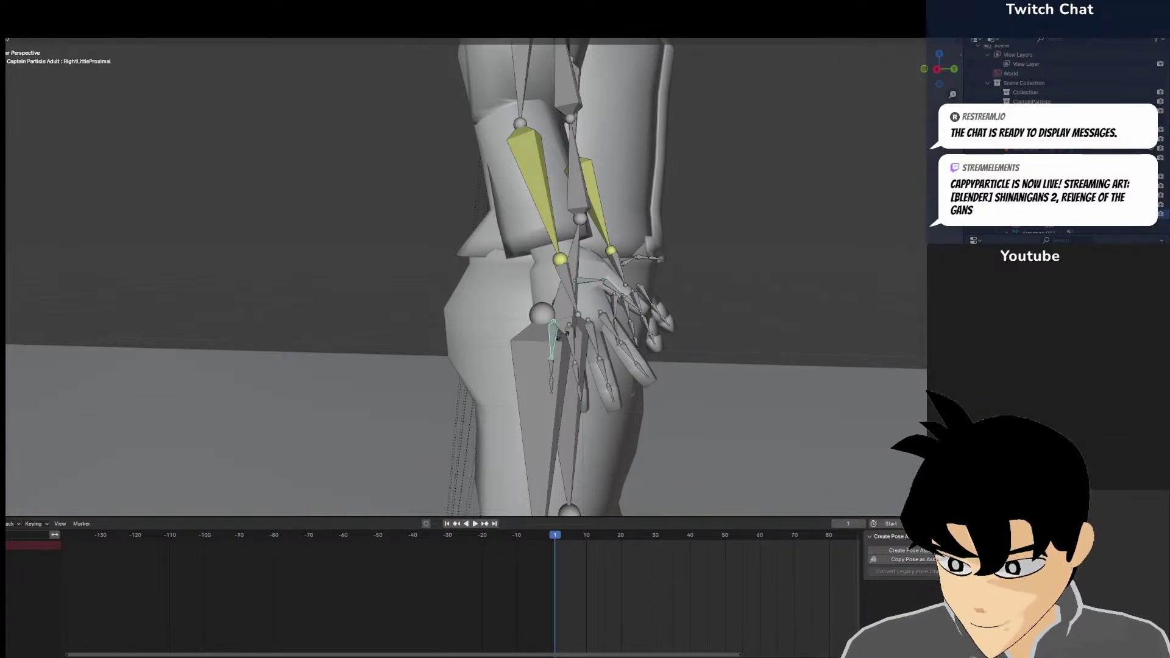
{"action": "left_click", "coordinate": [569, 338]}
Display the armature's bones as sticks for a clearer view of the right hand
{"action": "middle_click_drag", "start_coordinate": [573, 341], "coordinate": [603, 345]}
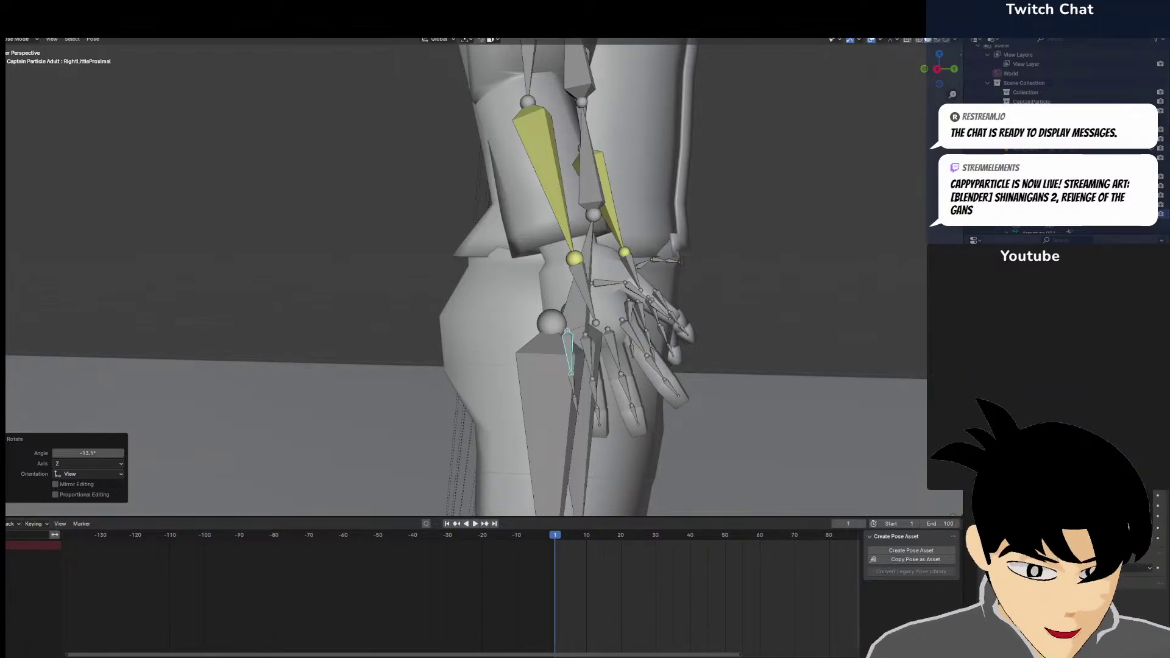
{"action": "key", "text": "shift+h"}
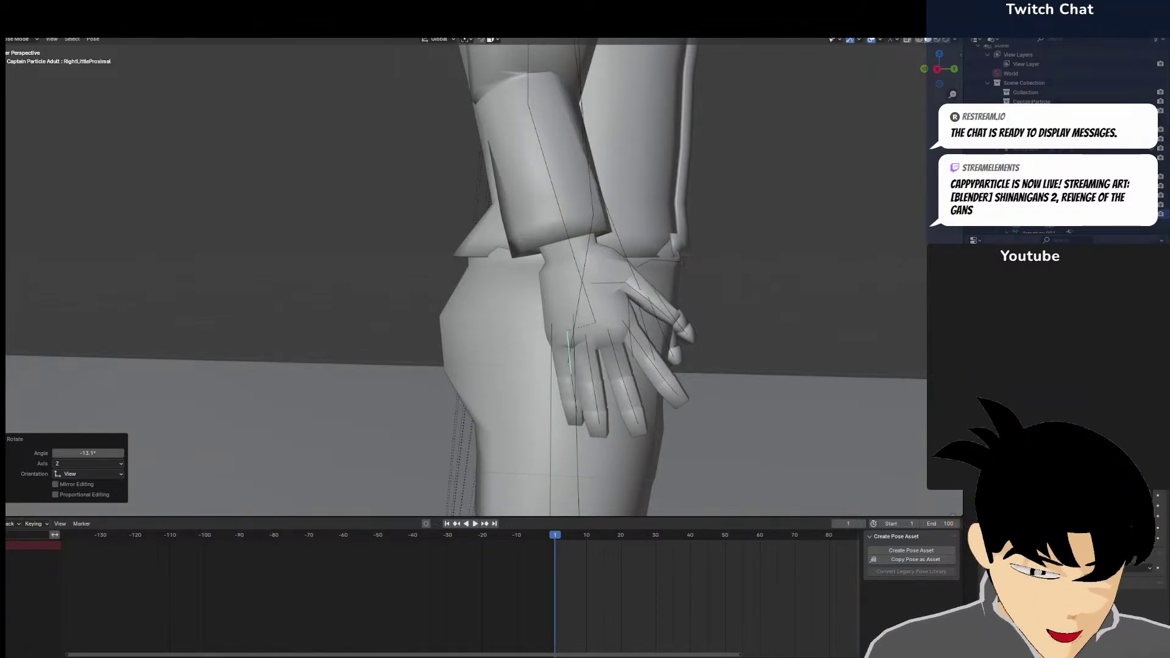
{"action": "scroll", "coordinate": [748, 405], "scroll_direction": "up", "scroll_amount": 2}
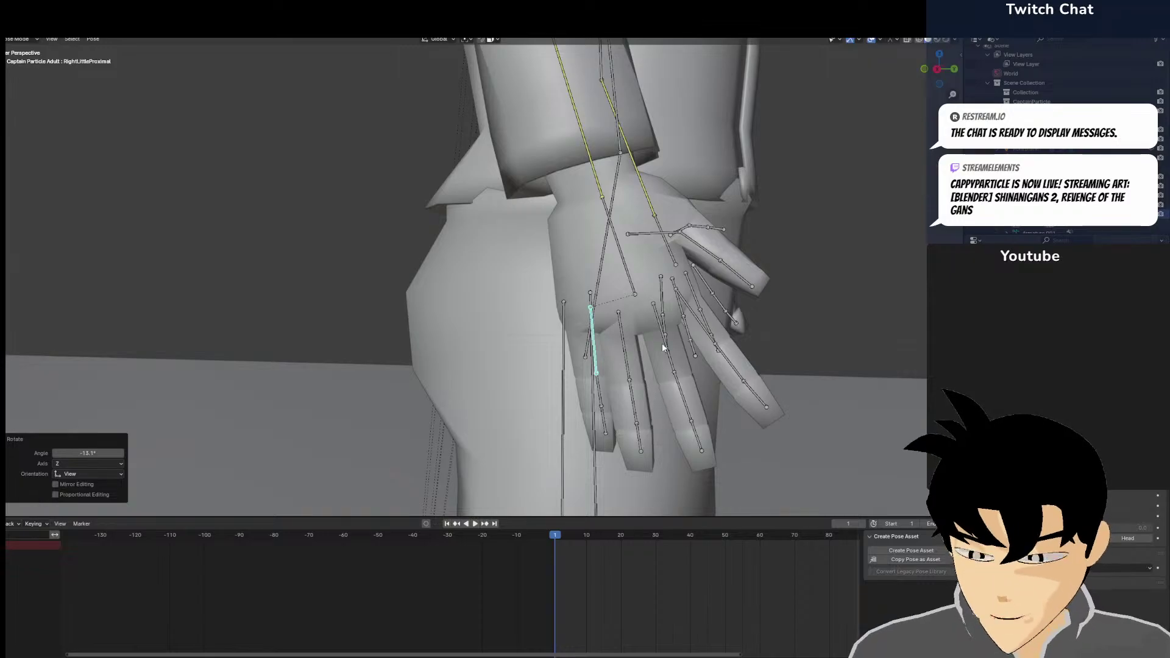
Close the gaps between the right fingers by rotating the middle finger's proximal bone and RightIndexProximal, the latter about 14°
{"action": "left_click", "coordinate": [663, 347]}
{"action": "key", "text": "r"}
{"action": "left_click", "coordinate": [687, 325]}
{"action": "left_click", "coordinate": [696, 322]}
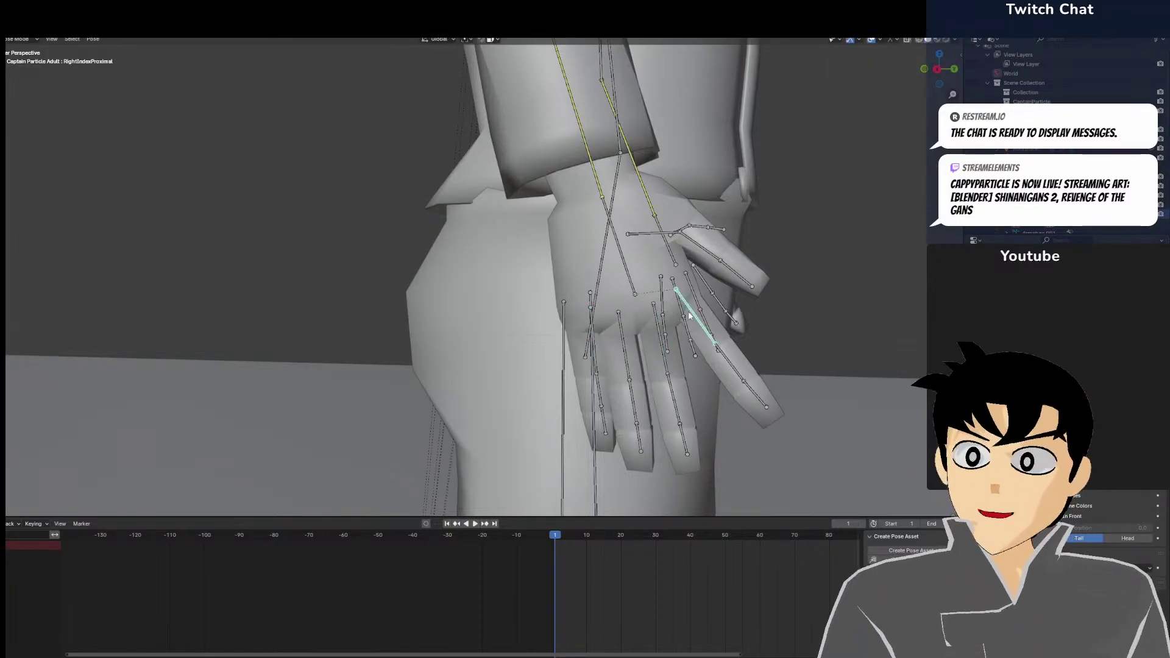
{"action": "key", "text": "r"}
{"action": "left_click", "coordinate": [686, 345]}
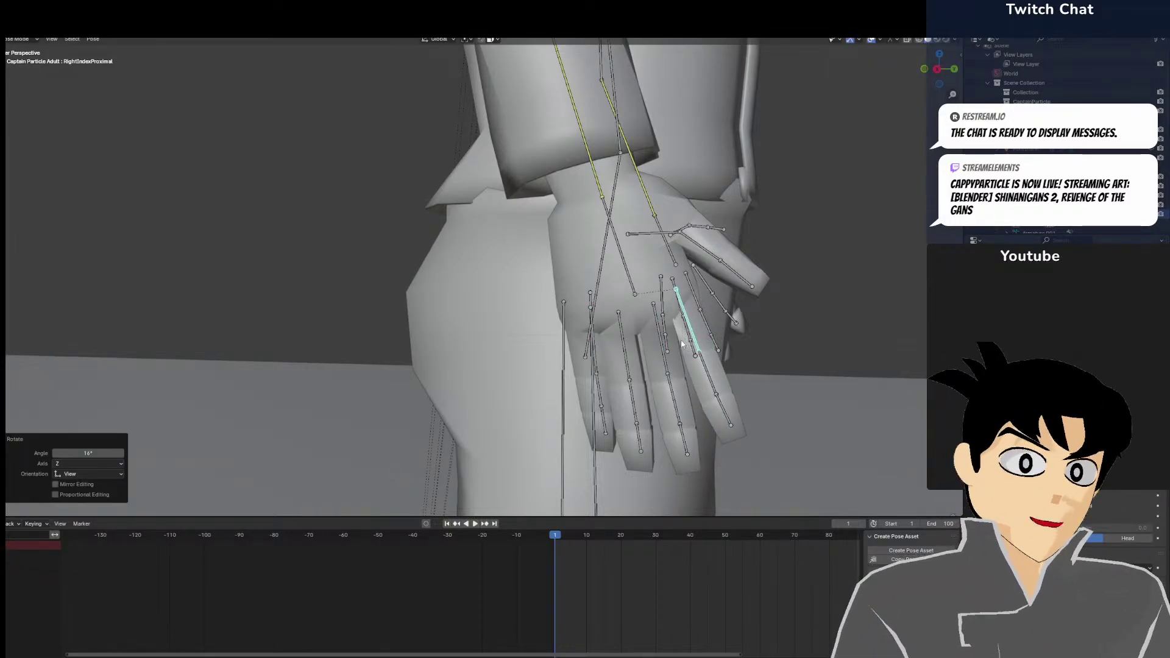
Rotate the RightThumbProximal and RightThumbIntermediate bones while looking along the right hand from the fingertips
{"action": "middle_click_drag", "start_coordinate": [681, 341], "coordinate": [586, 340]}
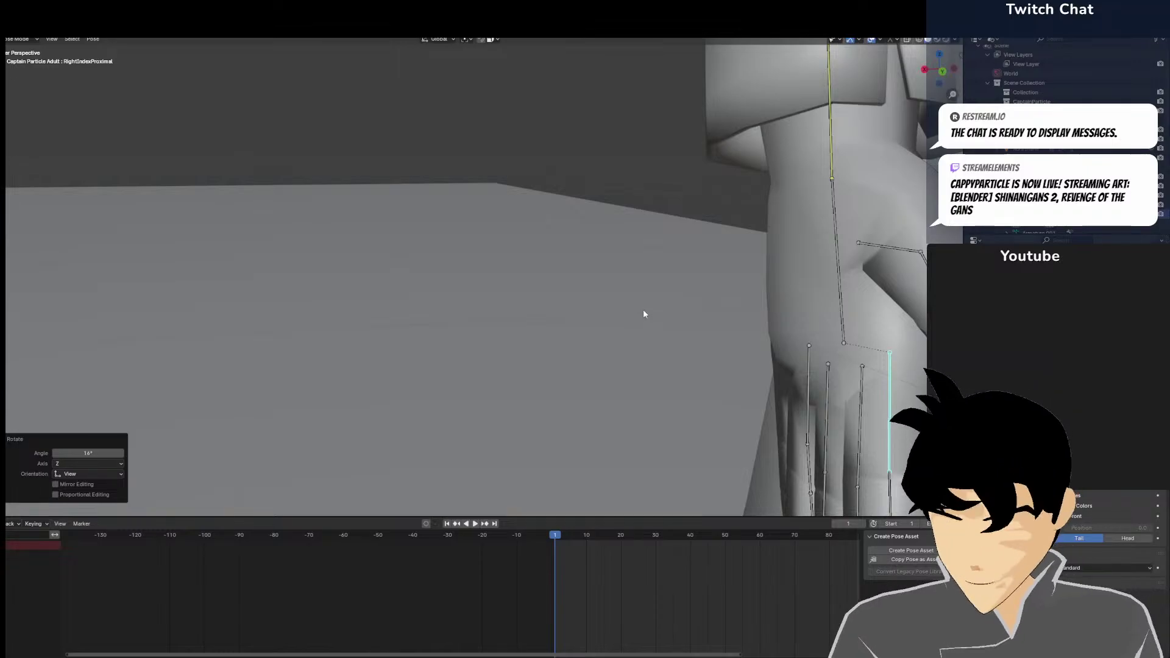
{"action": "middle_click_drag", "start_coordinate": [643, 313], "coordinate": [700, 100]}
{"action": "left_click", "coordinate": [668, 46]}
{"action": "scroll", "coordinate": [690, 93], "scroll_direction": "down", "scroll_amount": 3}
{"action": "key", "text": "r"}
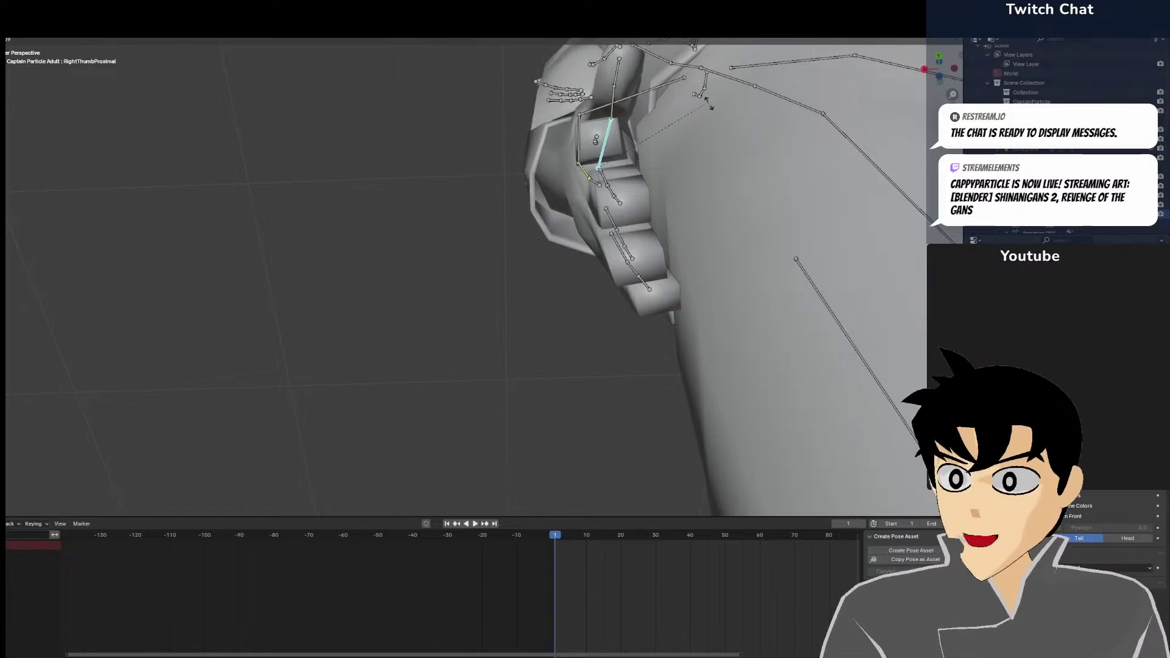
{"action": "left_click", "coordinate": [708, 105]}
{"action": "left_click", "coordinate": [613, 100]}
{"action": "key", "text": "r"}
{"action": "left_click", "coordinate": [665, 130]}
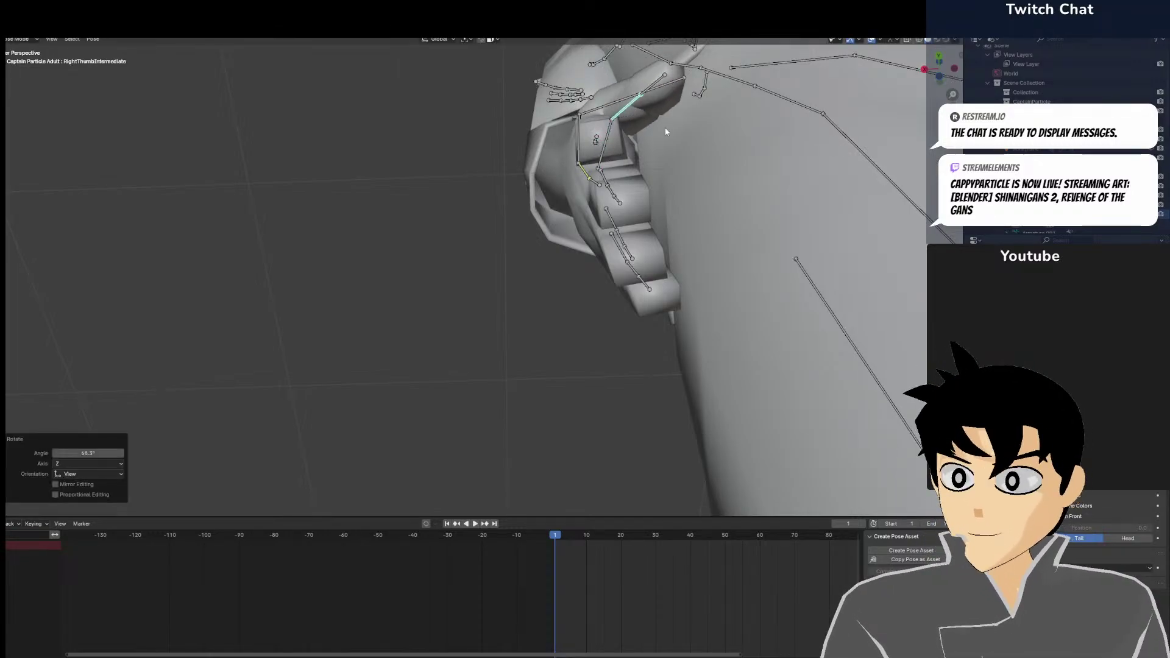
Rotate the RightThumbProximal bone about 7.93° from the side of the hand
{"action": "scroll", "coordinate": [697, 207], "scroll_direction": "down", "scroll_amount": 3}
{"action": "middle_click_drag", "start_coordinate": [693, 209], "coordinate": [685, 292]}
{"action": "scroll", "coordinate": [735, 333], "scroll_direction": "up", "scroll_amount": 2}
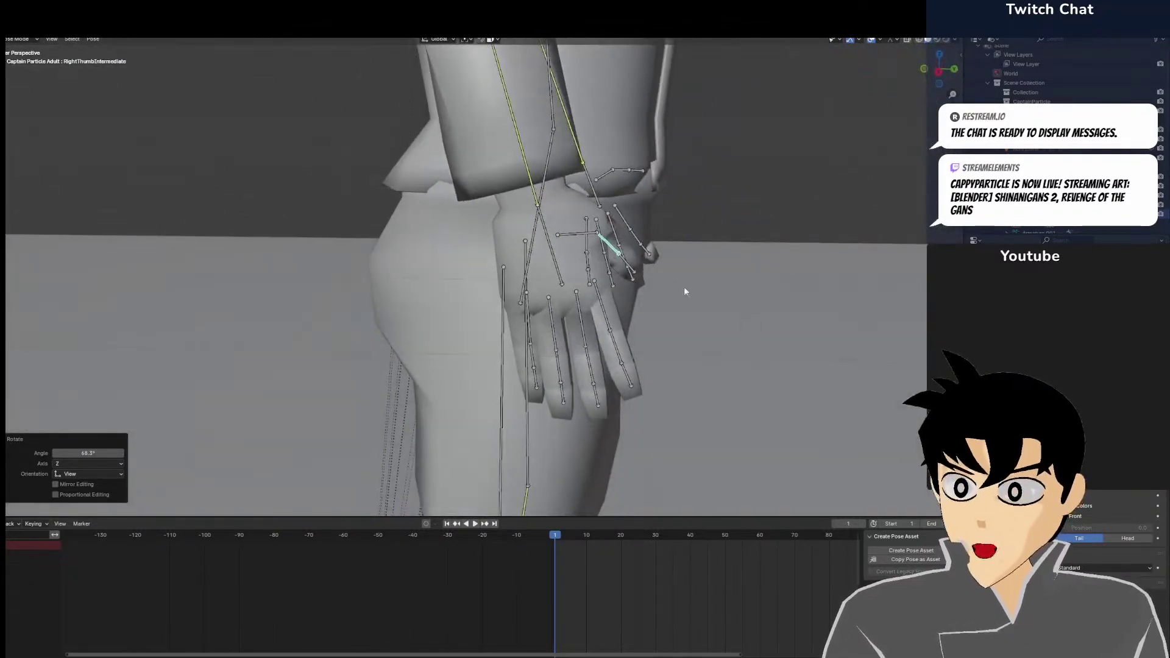
{"action": "left_click", "coordinate": [563, 235]}
{"action": "key", "text": "r"}
{"action": "left_click", "coordinate": [642, 257]}
{"action": "middle_click_drag", "start_coordinate": [642, 257], "coordinate": [473, 225]}
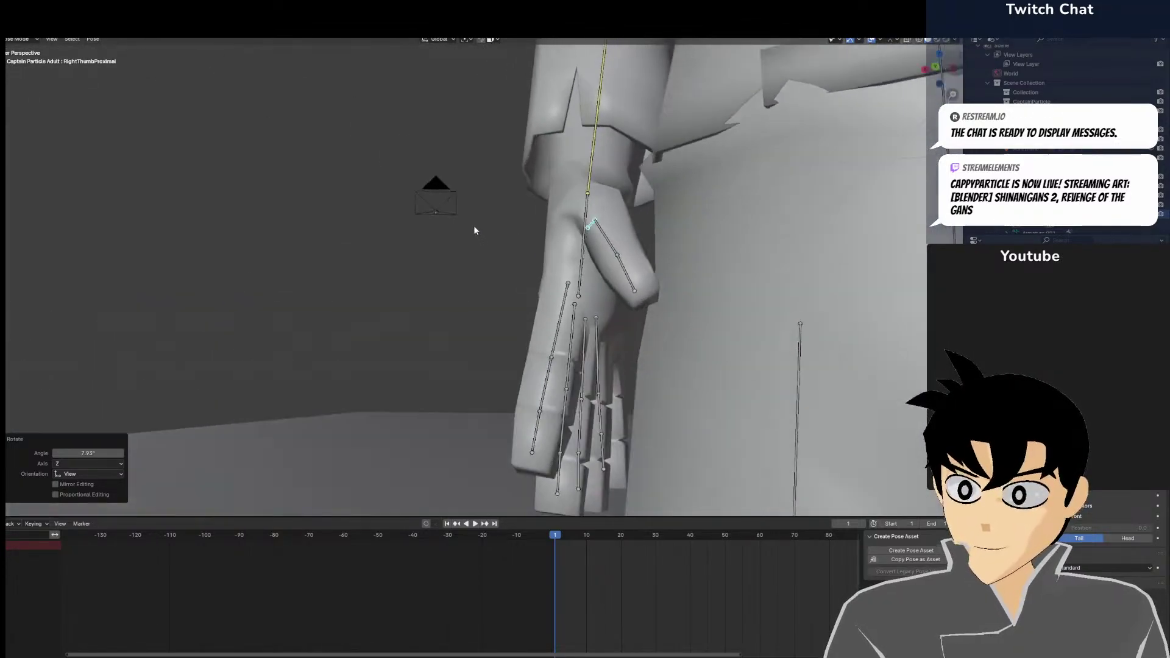
Rotate the right thumb's tip bone, and turn the RightIndexProximal bone about -4.21°
{"action": "left_click", "coordinate": [627, 270]}
{"action": "middle_click_drag", "start_coordinate": [627, 269], "coordinate": [615, 323]}
{"action": "key", "text": "r"}
{"action": "left_click", "coordinate": [777, 290]}
{"action": "left_click", "coordinate": [539, 307]}
{"action": "key", "text": "r"}
{"action": "left_click", "coordinate": [648, 327]}
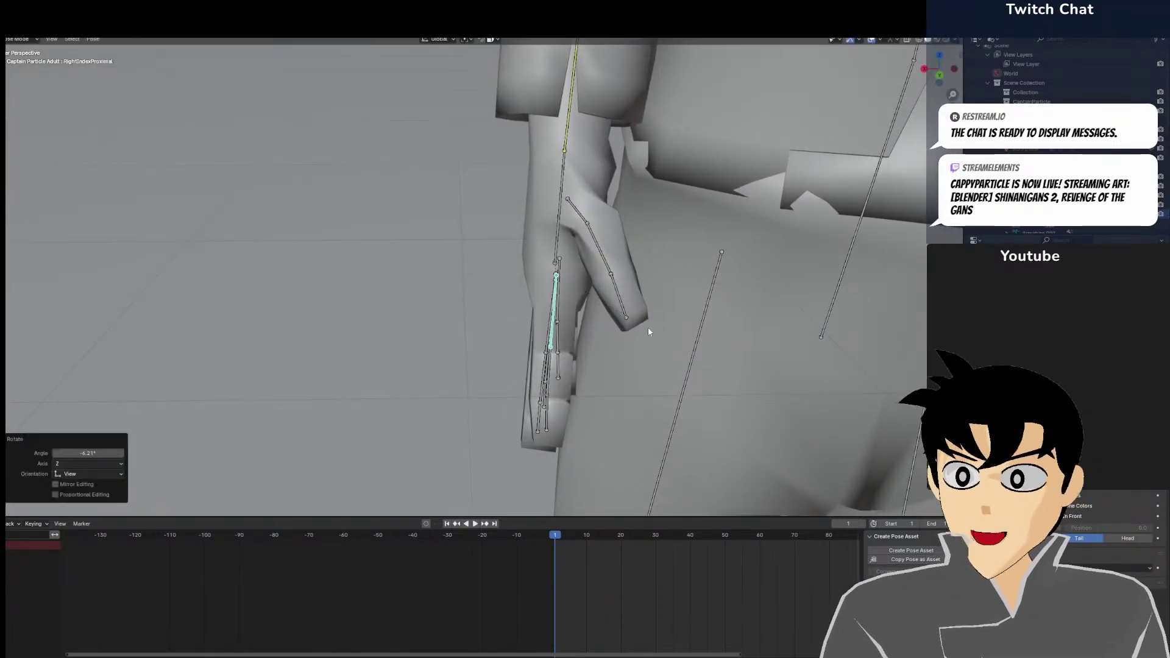
Rotate the RightMiddleProximal bone about -3.43° and bend the finger joint just below it
{"action": "left_click", "coordinate": [539, 327]}
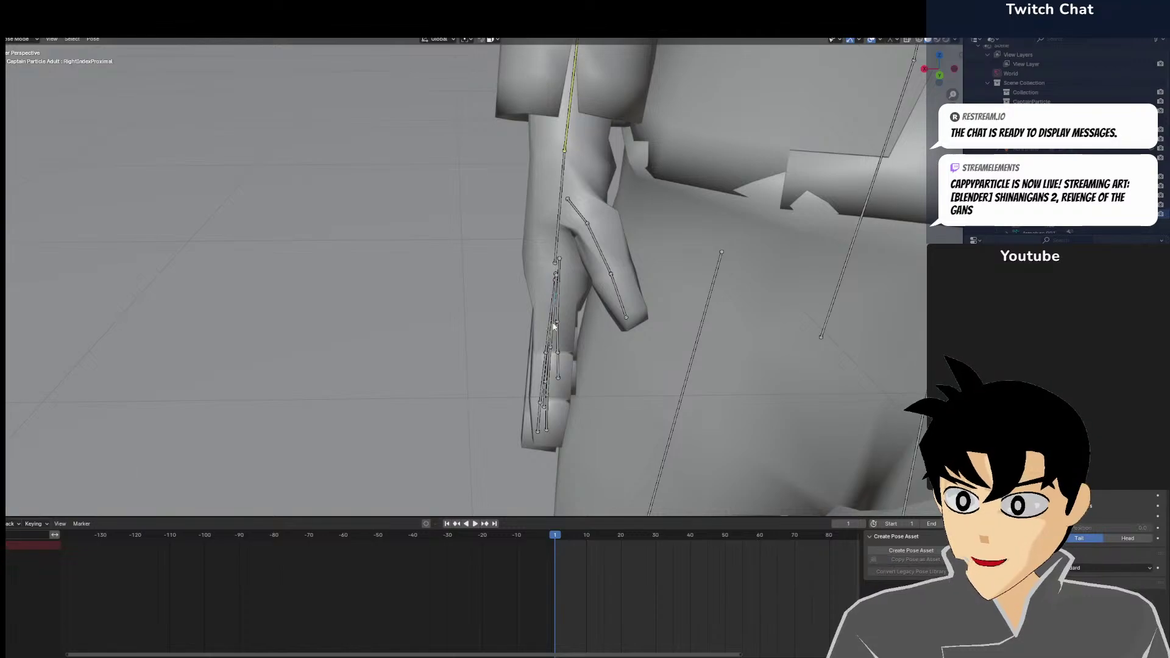
{"action": "key", "text": "r"}
{"action": "left_click", "coordinate": [564, 323]}
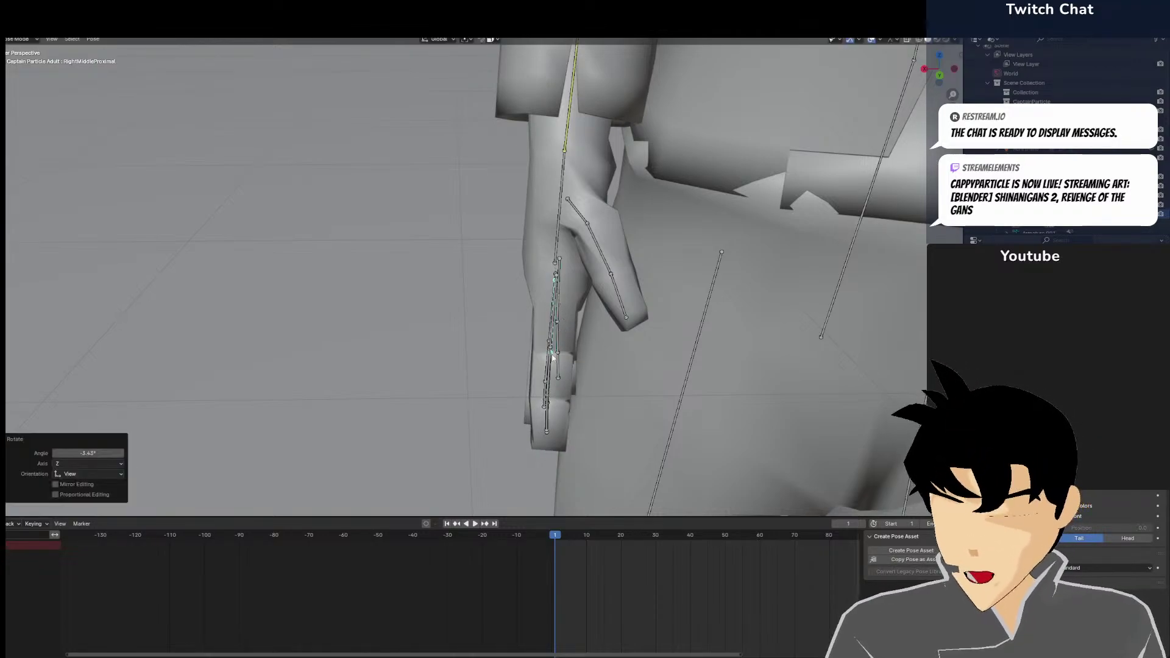
{"action": "left_click", "coordinate": [552, 365]}
{"action": "key", "text": "r"}
{"action": "left_click", "coordinate": [556, 368]}
Curl the right middle finger by rotating its intermediate bone, and its distal bone about -17.9°
{"action": "left_click", "coordinate": [547, 388]}
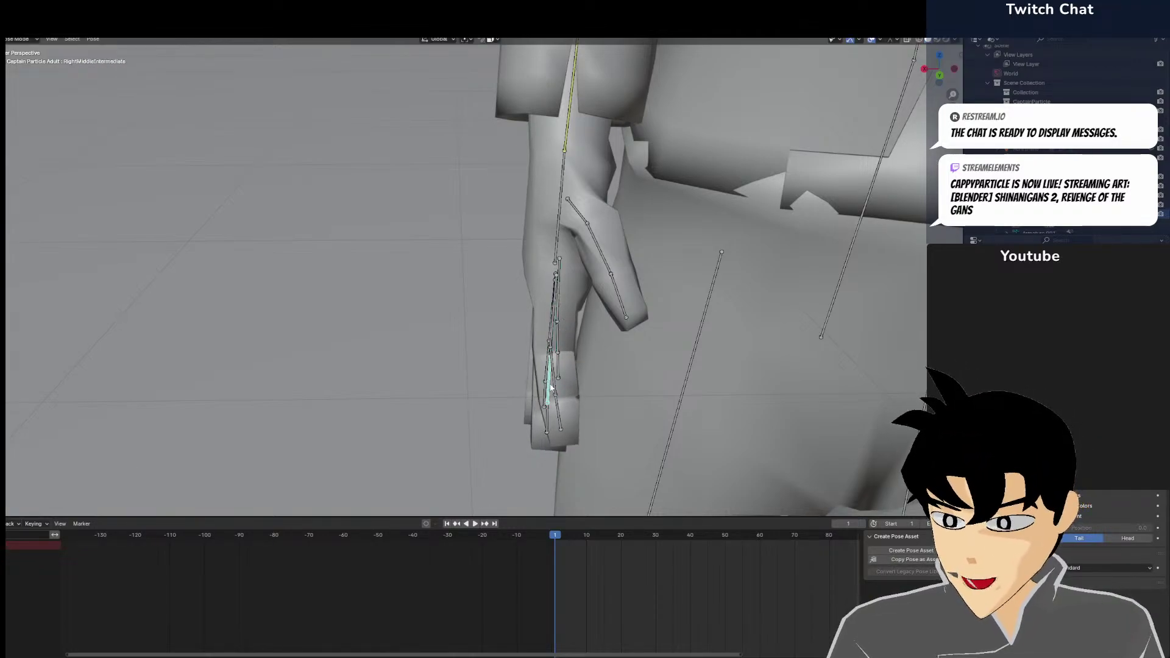
{"action": "key", "text": "r"}
{"action": "left_click", "coordinate": [555, 389]}
{"action": "left_click", "coordinate": [556, 411]}
{"action": "key", "text": "r"}
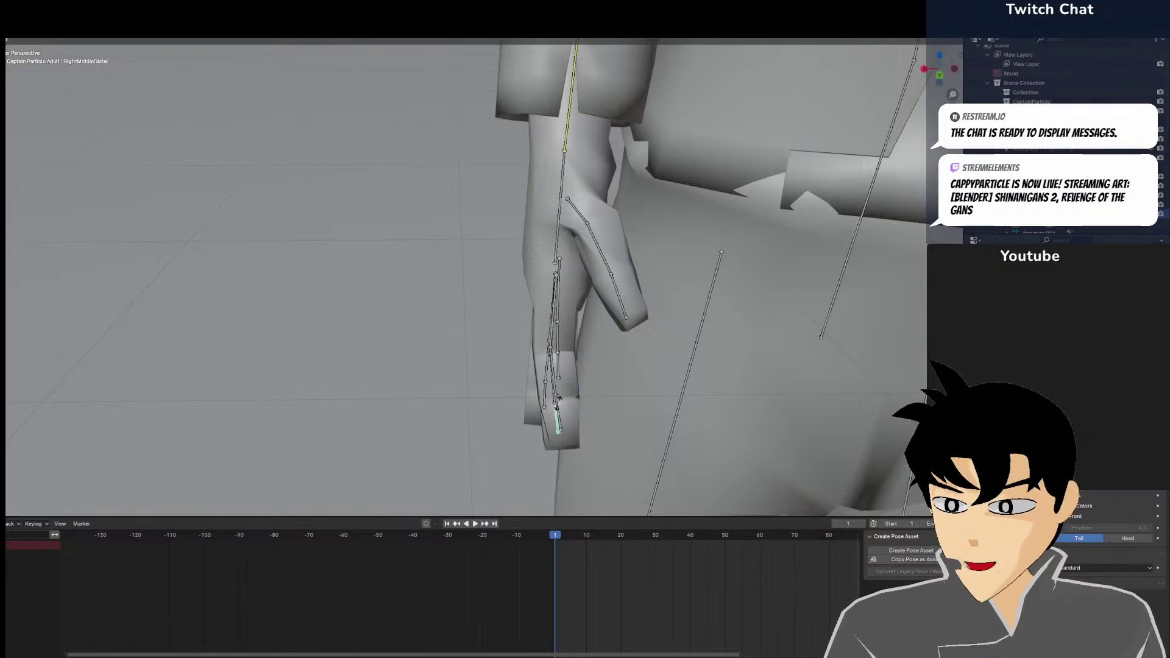
{"action": "left_click", "coordinate": [561, 393]}
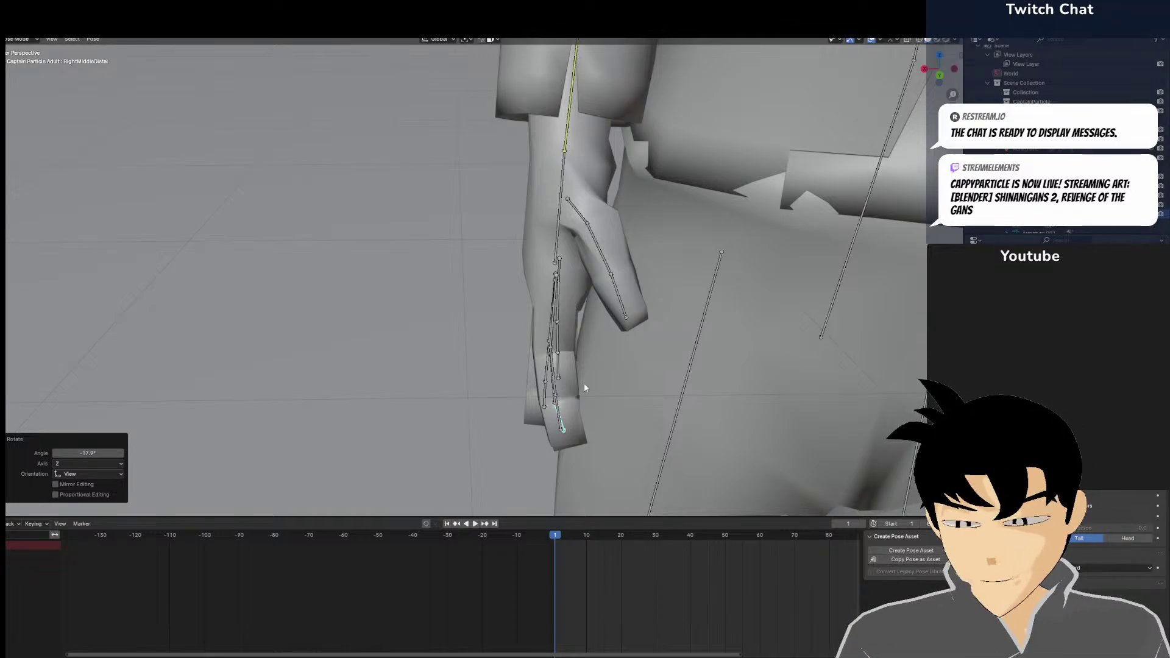
Curl the right ring finger by rotating its proximal bone about -1.87° and its distal bone about -15°
{"action": "mouse_move", "coordinate": [586, 384]}
{"action": "middle_mouse_down"}
{"action": "mouse_move", "coordinate": [622, 391]}
{"action": "mouse_move", "coordinate": [622, 457]}
{"action": "mouse_move", "coordinate": [586, 382]}
{"action": "middle_mouse_up"}
{"action": "left_click", "coordinate": [568, 337]}
{"action": "key", "text": "r"}
{"action": "left_click", "coordinate": [557, 373]}
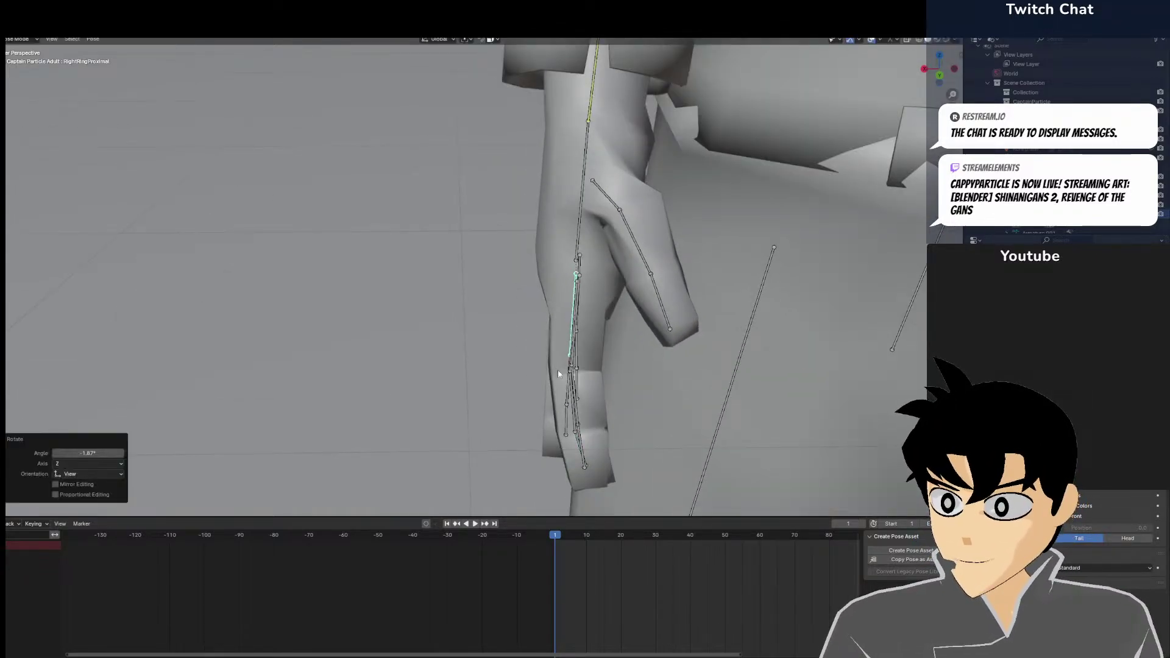
{"action": "left_click", "coordinate": [575, 427]}
{"action": "key", "text": "r"}
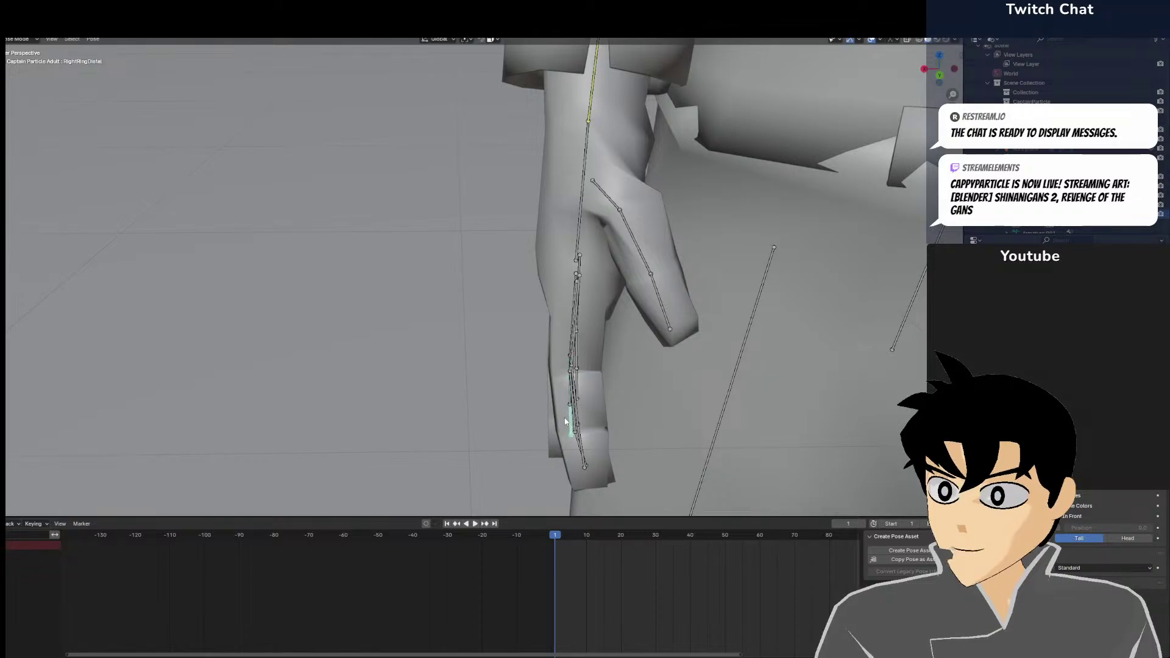
{"action": "left_click", "coordinate": [574, 421]}
{"action": "middle_click_drag", "start_coordinate": [576, 420], "coordinate": [537, 314]}
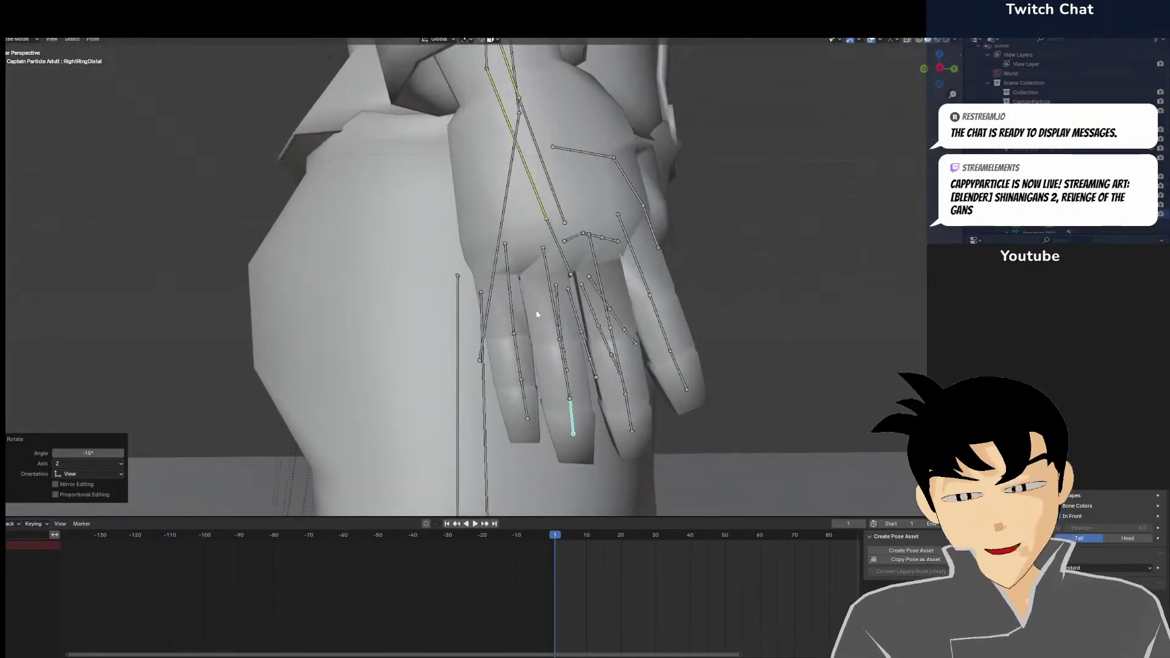
Fine-tune the finger spacing by rotating RightLittleProximal about 1.31° and RightRingProximal about -0.713°, leaving RightIndexProximal at 0° rotation
{"action": "left_click", "coordinate": [515, 309]}
{"action": "key", "text": "r"}
{"action": "left_click", "coordinate": [550, 311]}
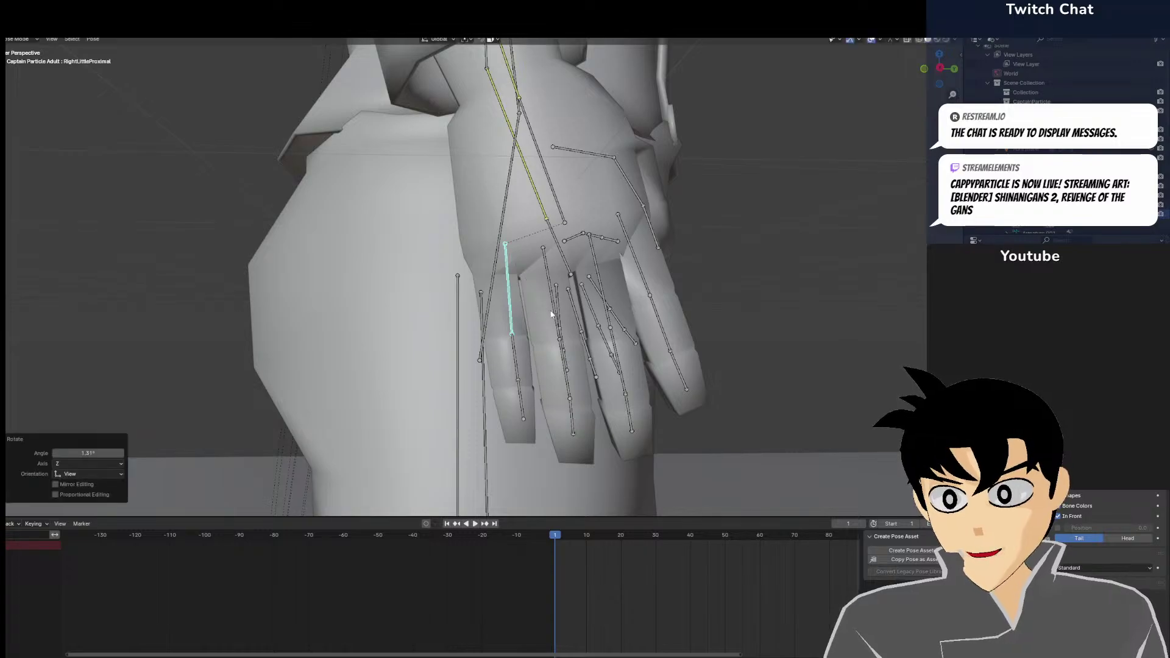
{"action": "left_click", "coordinate": [552, 312]}
{"action": "key", "text": "r"}
{"action": "left_click", "coordinate": [616, 332]}
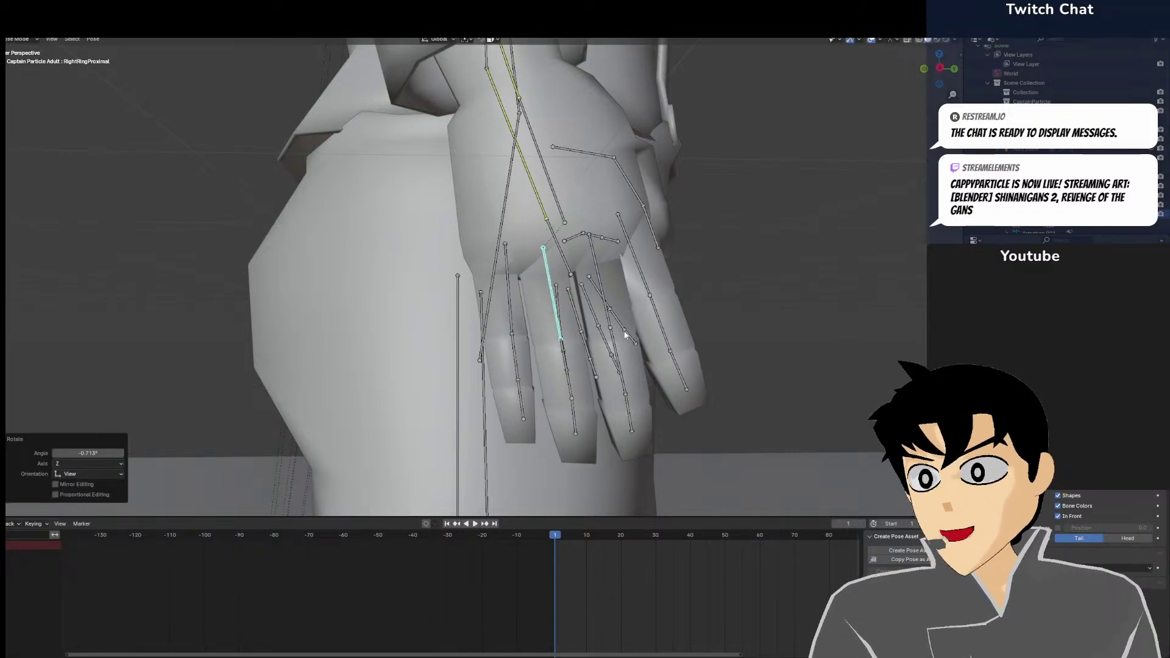
{"action": "left_click", "coordinate": [638, 263]}
{"action": "key", "text": "r"}
{"action": "left_click", "coordinate": [638, 263]}
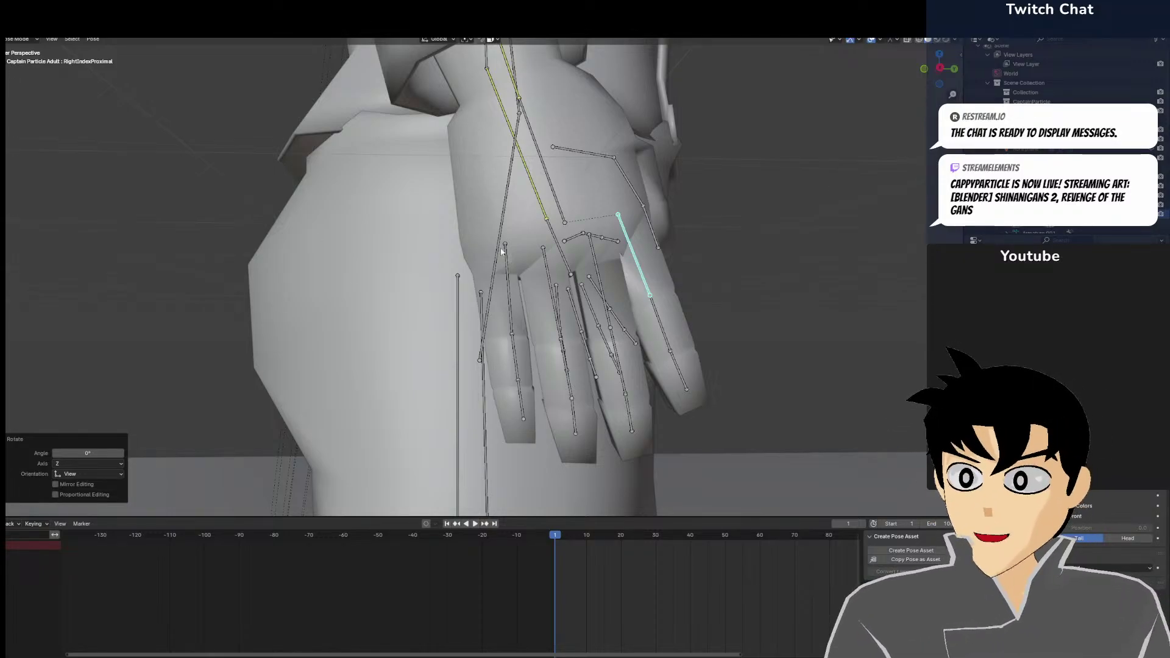
{"action": "middle_click_drag", "start_coordinate": [503, 251], "coordinate": [584, 244]}
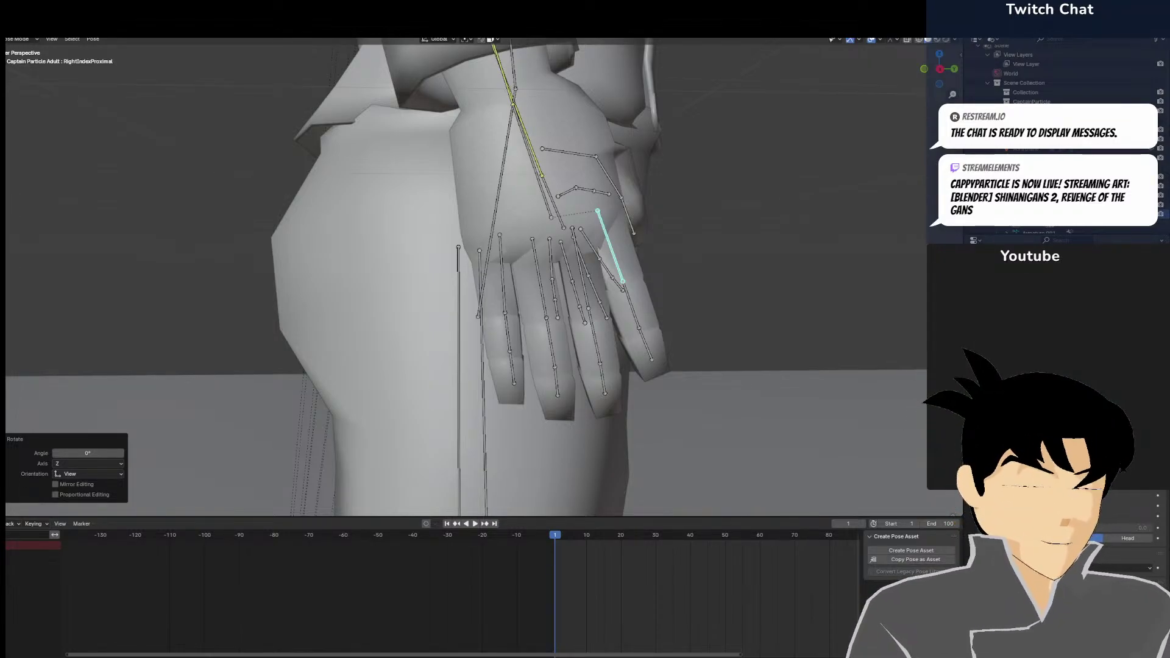
{"action": "left_click_drag", "start_coordinate": [1166, 125], "coordinate": [655, 3]}
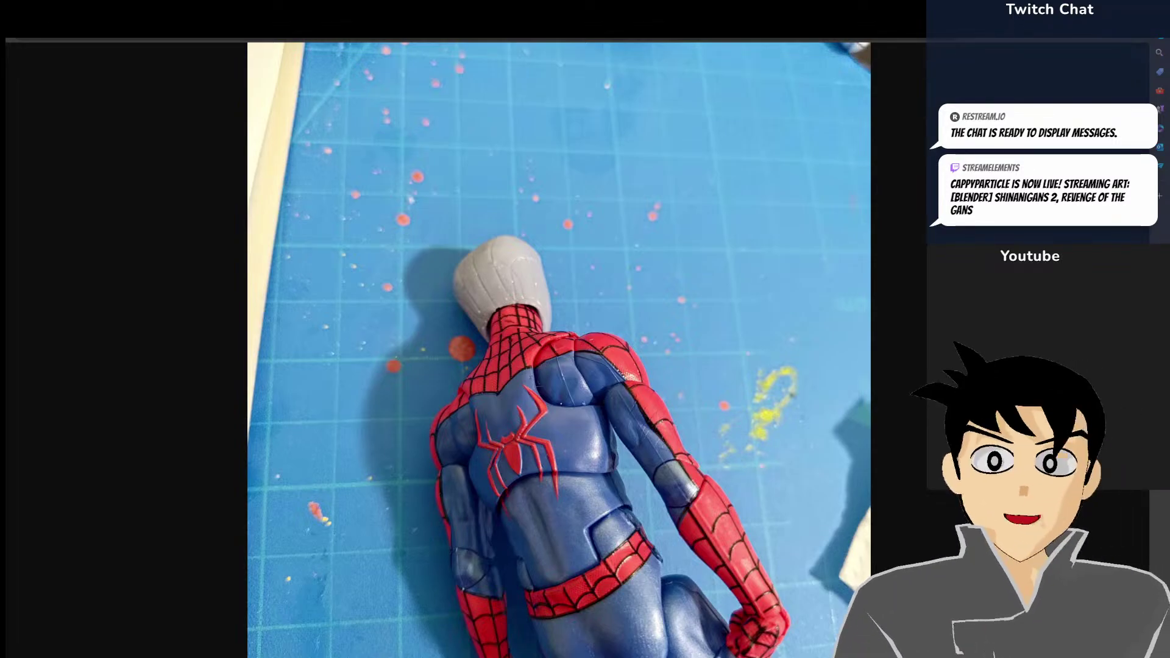
{"action": "left_click", "coordinate": [1145, 19]}
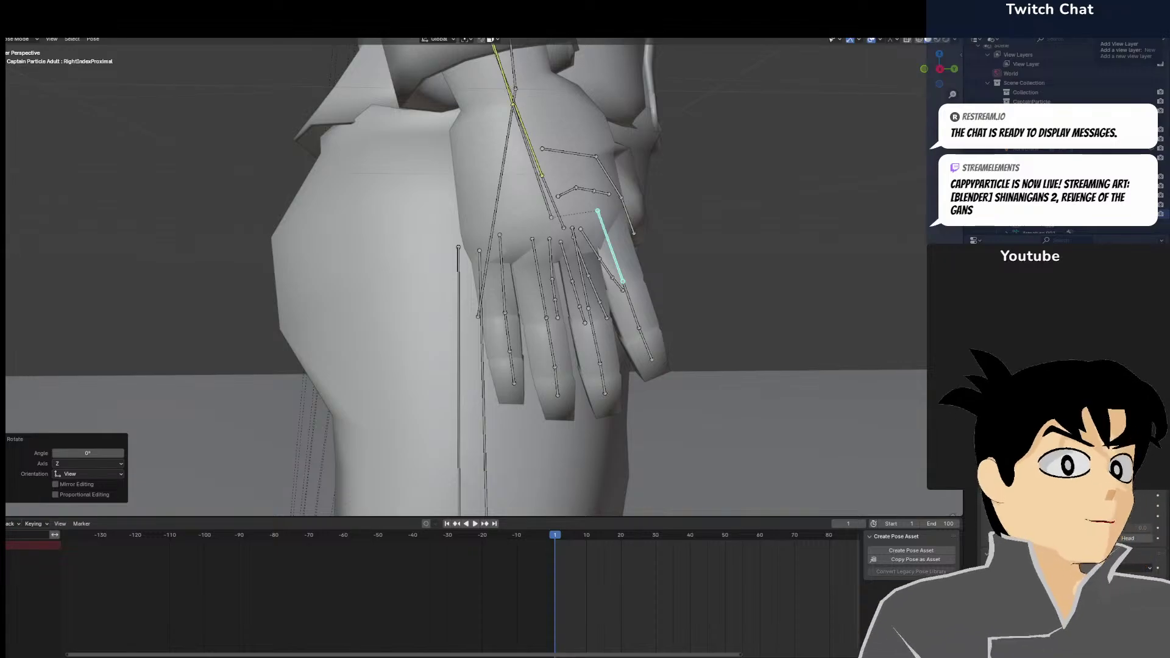
Switch to the Tinkercad design with the Spider-Man heads and inspect the green head's face and eye recesses
{"action": "left_click_drag", "start_coordinate": [872, 131], "coordinate": [576, 3]}
{"action": "scroll", "coordinate": [584, 287], "scroll_direction": "down", "scroll_amount": 3}
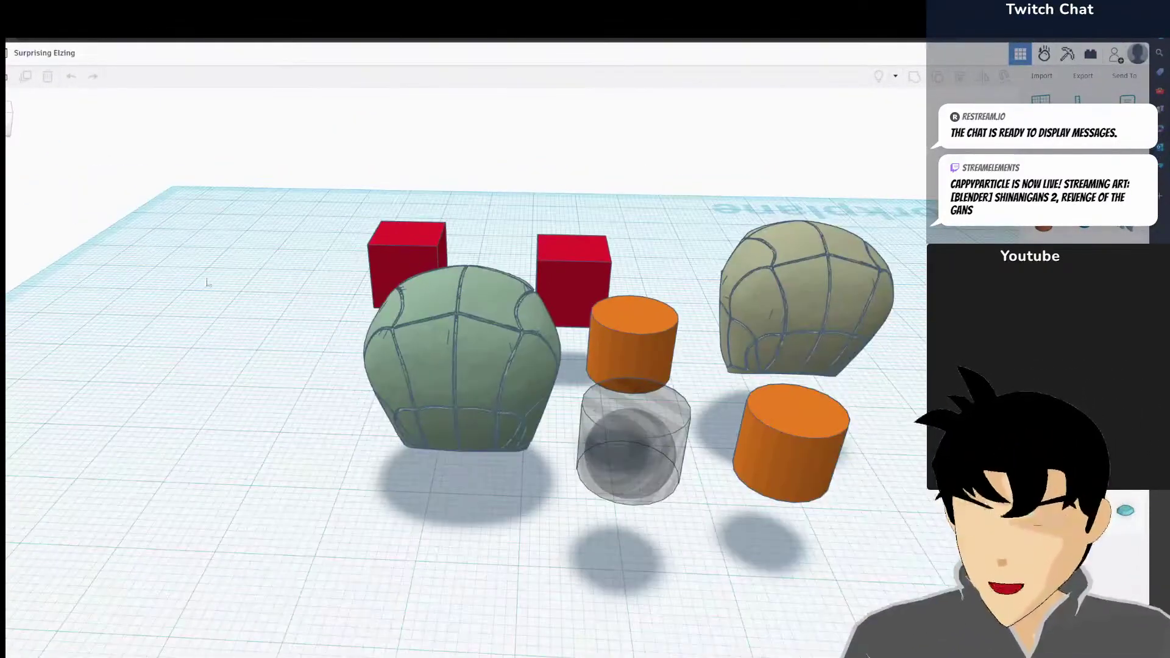
{"action": "right_click_drag", "start_coordinate": [211, 285], "coordinate": [488, 213]}
{"action": "scroll", "coordinate": [611, 301], "scroll_direction": "up", "scroll_amount": 5}
{"action": "right_click_drag", "start_coordinate": [717, 467], "coordinate": [924, 326]}
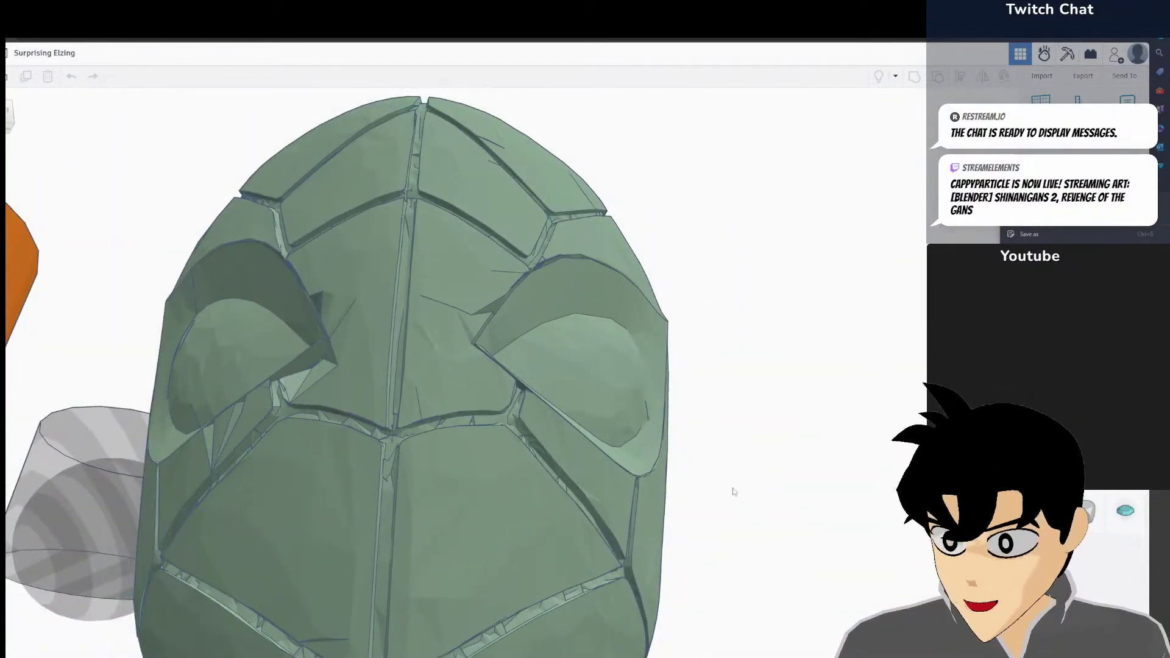
{"action": "right_click_drag", "start_coordinate": [744, 465], "coordinate": [750, 488]}
Turn the green Spider-Man head into a see-through hole shape
{"action": "left_click", "coordinate": [646, 423]}
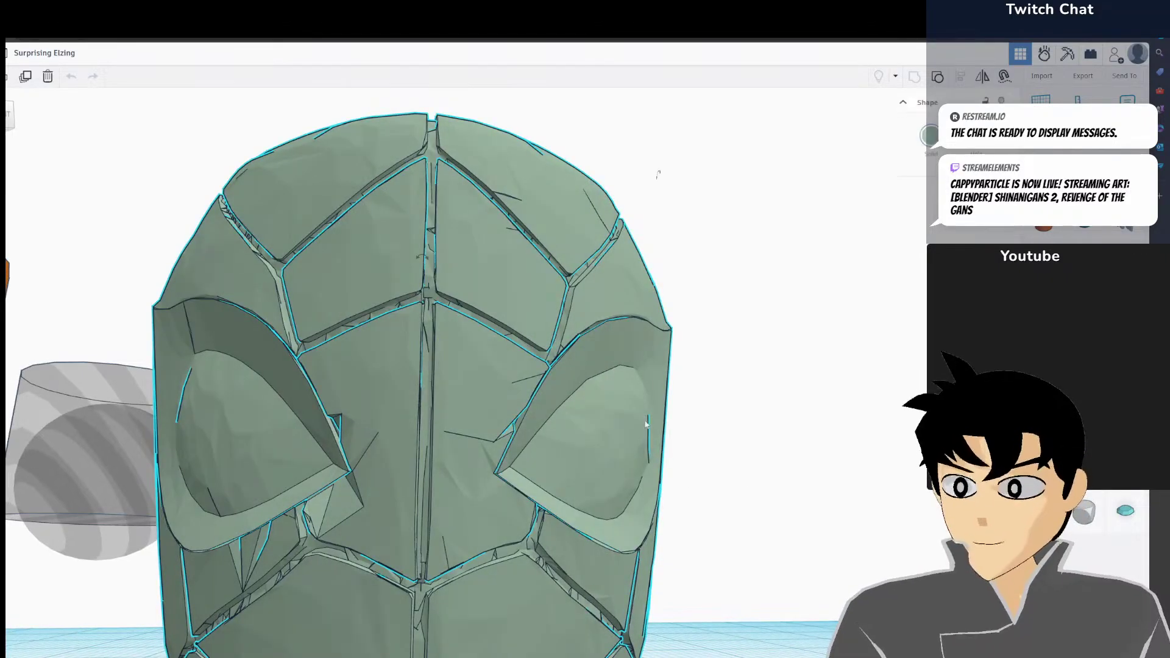
{"action": "right_click_drag", "start_coordinate": [646, 423], "coordinate": [890, 164]}
{"action": "key", "text": "t"}
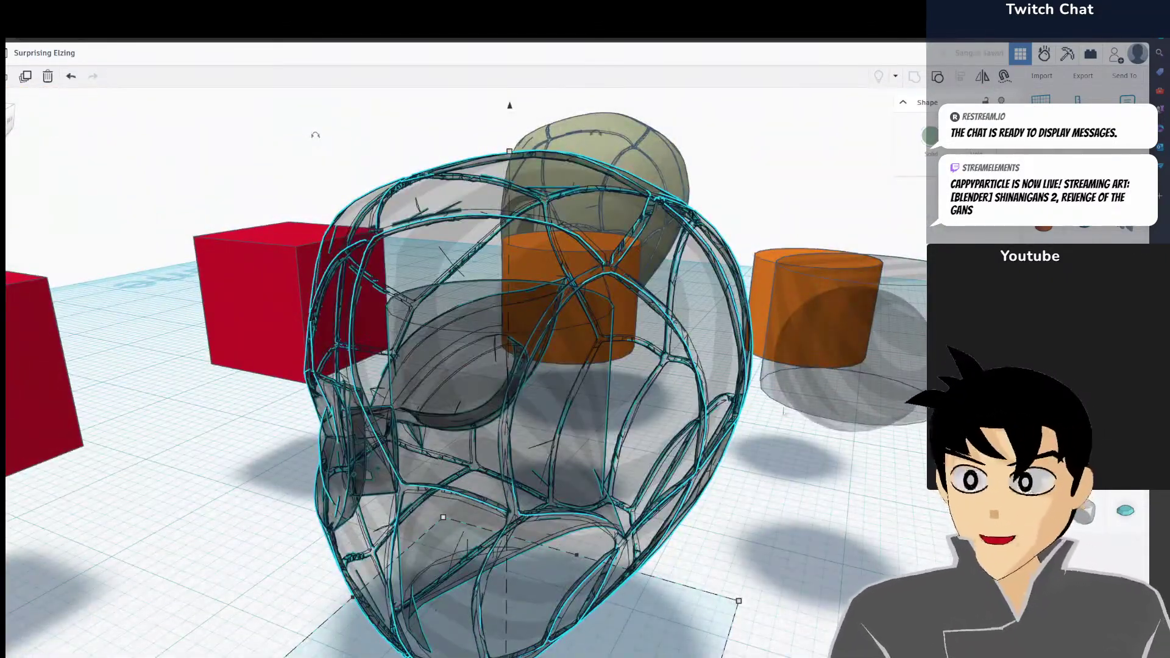
Examine the inner cutout of the see-through head, and the face and outer surface of the solid beige head
{"action": "right_click_drag", "start_coordinate": [481, 195], "coordinate": [511, 491]}
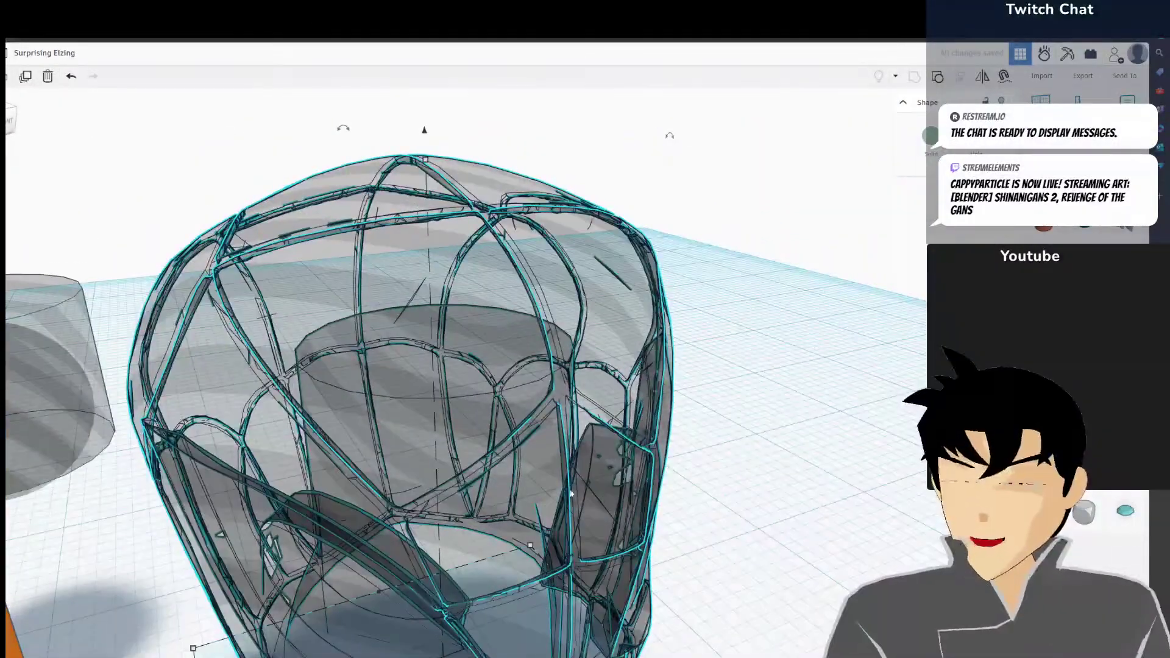
{"action": "right_click_drag", "start_coordinate": [511, 403], "coordinate": [383, 428]}
{"action": "scroll", "coordinate": [379, 428], "scroll_direction": "down", "scroll_amount": 5}
{"action": "right_click_drag", "start_coordinate": [202, 429], "coordinate": [664, 472]}
{"action": "scroll", "coordinate": [579, 492], "scroll_direction": "up", "scroll_amount": 5}
{"action": "scroll", "coordinate": [579, 493], "scroll_direction": "down", "scroll_amount": 5}
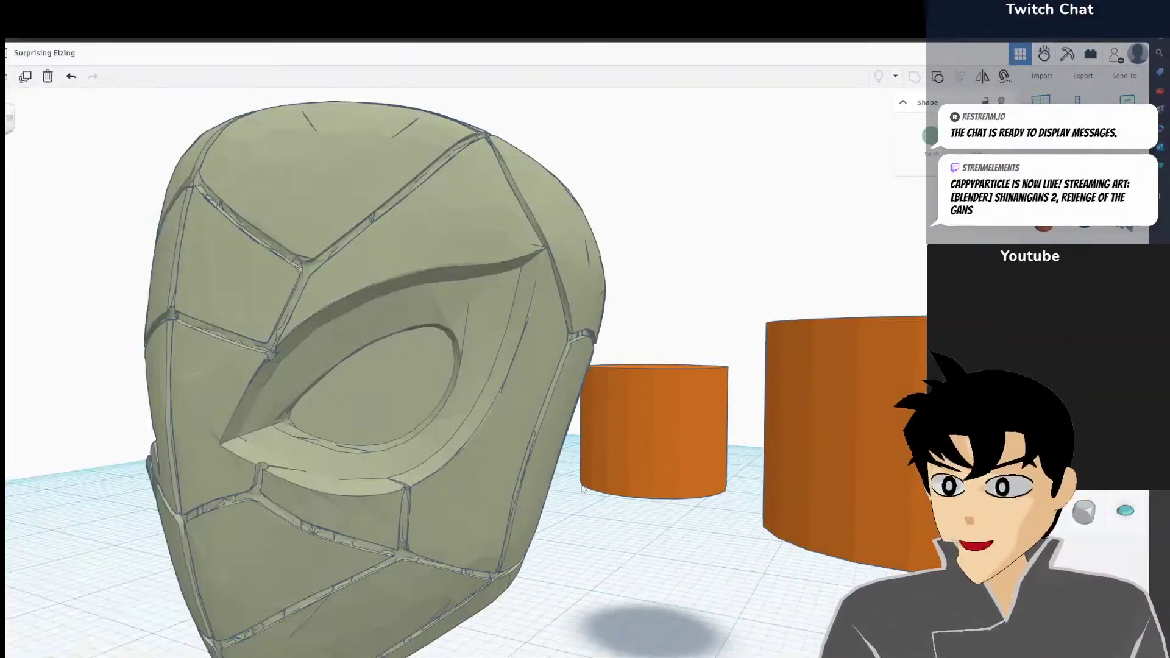
{"action": "right_click_drag", "start_coordinate": [579, 492], "coordinate": [403, 359]}
{"action": "scroll", "coordinate": [721, 474], "scroll_direction": "down", "scroll_amount": 3}
{"action": "scroll", "coordinate": [318, 361], "scroll_direction": "up", "scroll_amount": 5}
{"action": "scroll", "coordinate": [292, 389], "scroll_direction": "down", "scroll_amount": 4}
Make the green head solid to inspect its neck opening from below, and return it to a hole
{"action": "left_click", "coordinate": [929, 137]}
{"action": "right_click_drag", "start_coordinate": [551, 265], "coordinate": [504, 159]}
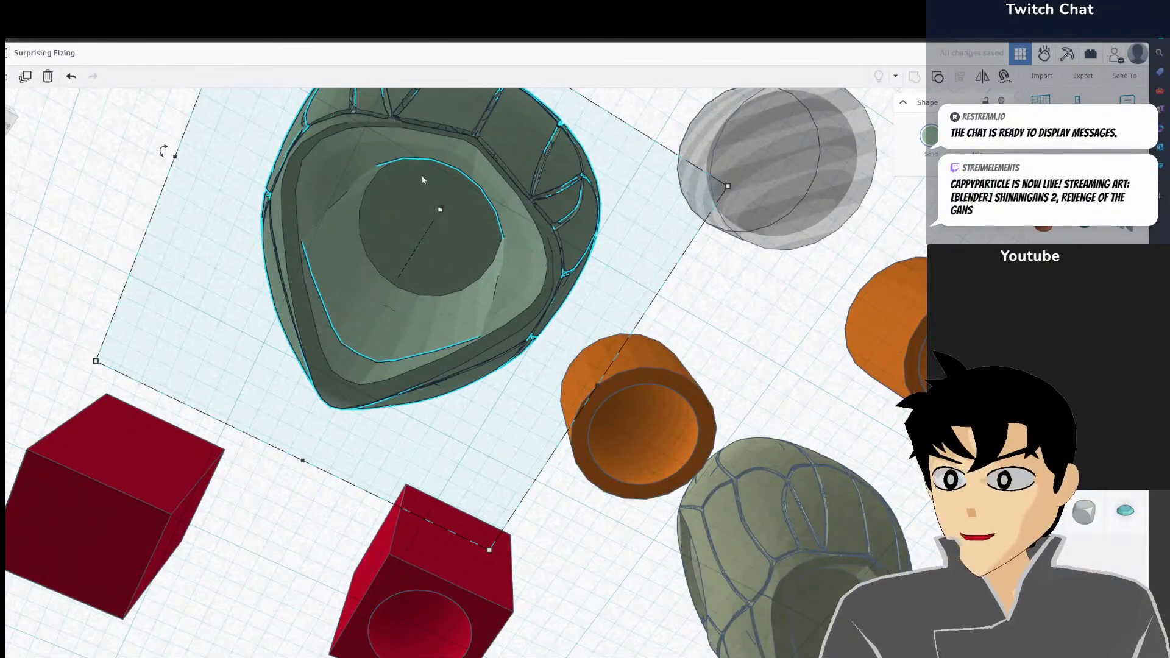
{"action": "right_click_drag", "start_coordinate": [590, 170], "coordinate": [835, 163]}
{"action": "left_click", "coordinate": [976, 135]}
Turn the beige Spider-Man head into a see-through hole shape
{"action": "left_click", "coordinate": [765, 277]}
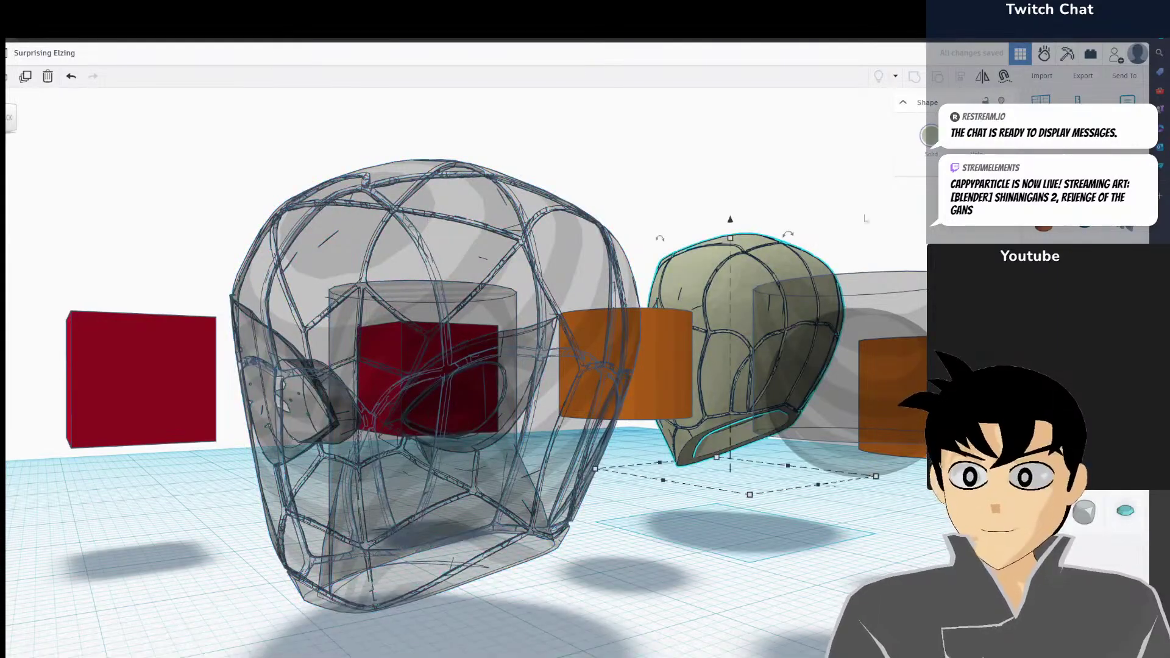
{"action": "left_click", "coordinate": [976, 135]}
{"action": "right_click_drag", "start_coordinate": [530, 188], "coordinate": [717, 332]}
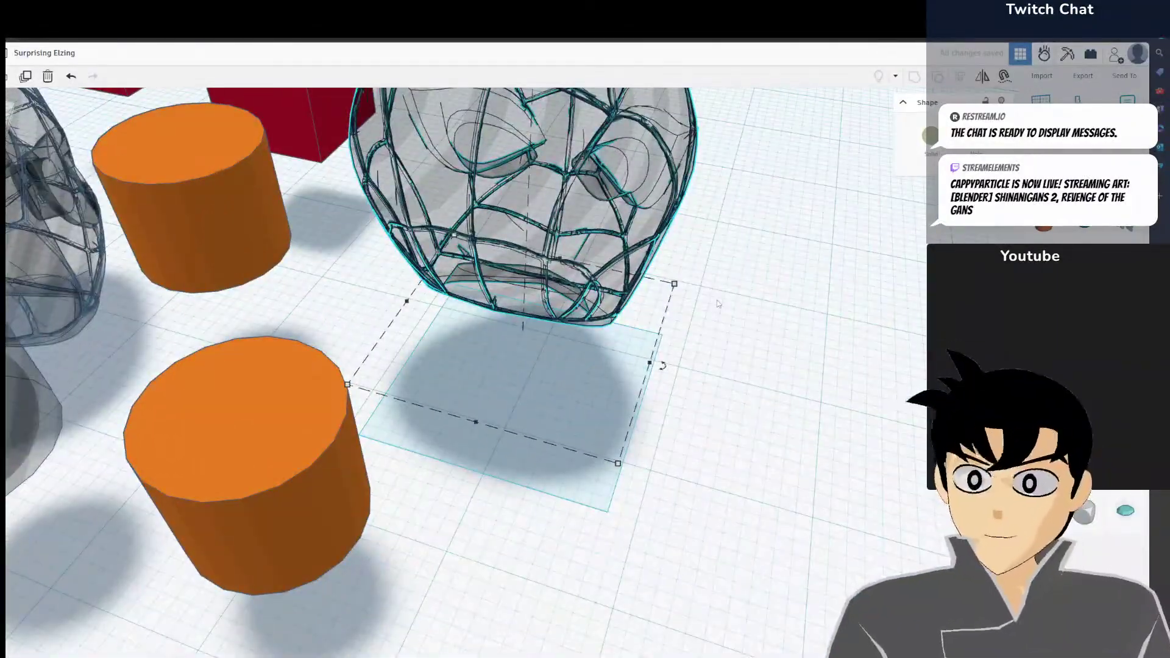
{"action": "right_click_drag", "start_coordinate": [717, 300], "coordinate": [689, 298]}
Place a sphere on the workplane beside the beige head and set its length and width to 7.9 mm
{"action": "left_click", "coordinate": [1085, 227]}
{"action": "left_click", "coordinate": [816, 373]}
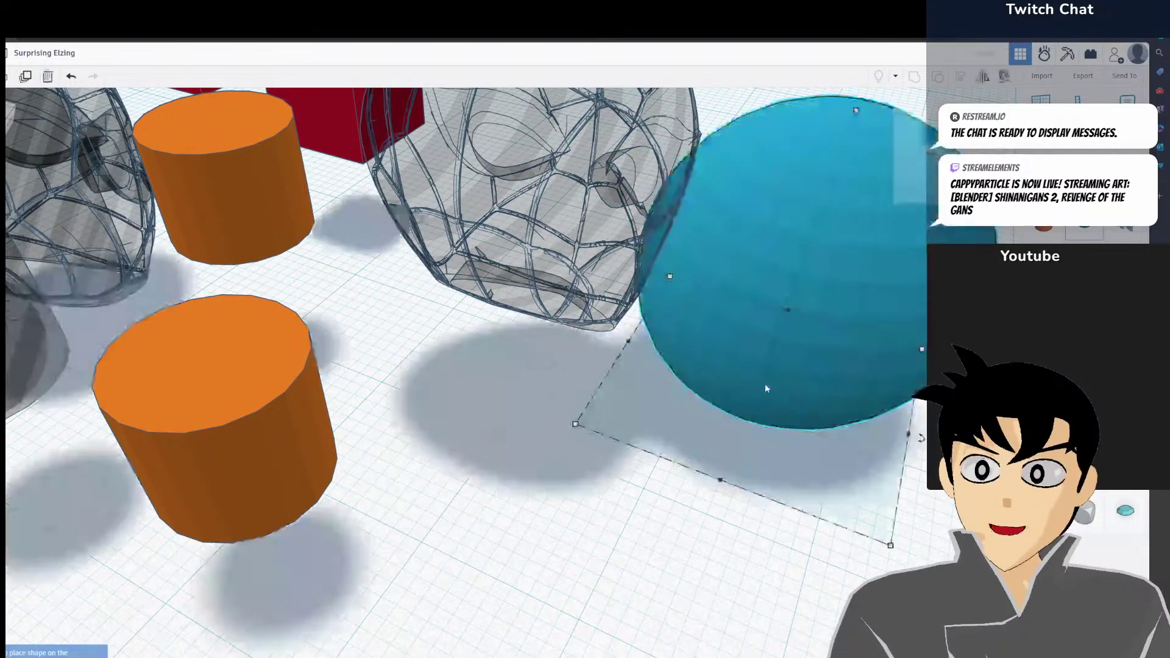
{"action": "right_click_drag", "start_coordinate": [780, 244], "coordinate": [611, 420]}
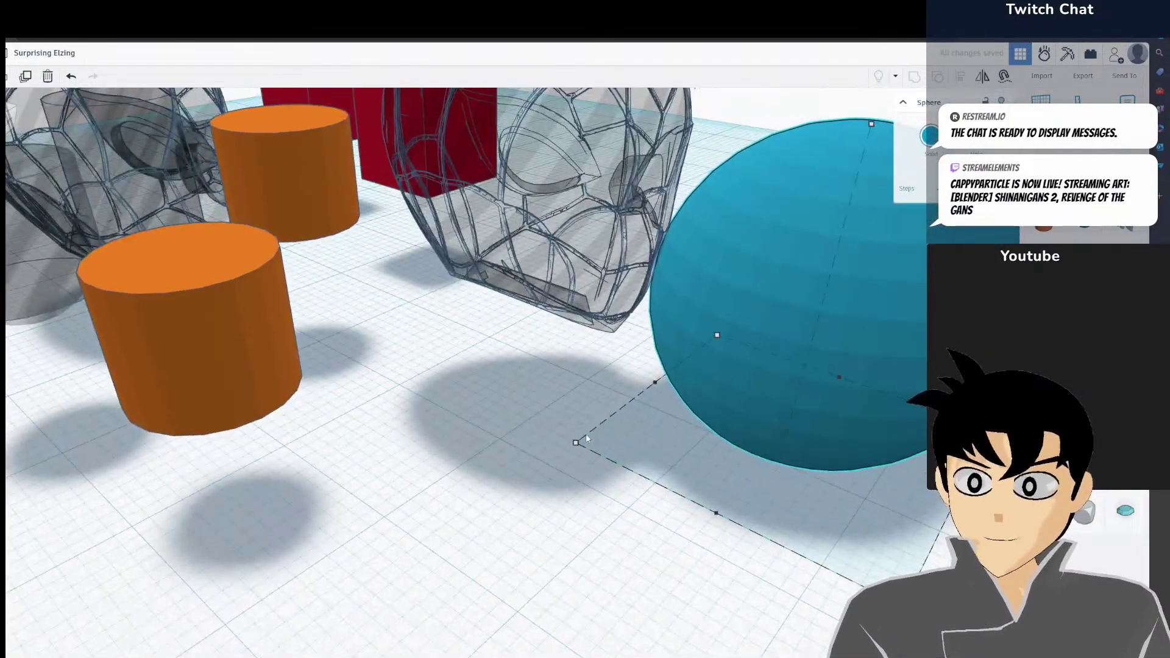
{"action": "left_click", "coordinate": [623, 369]}
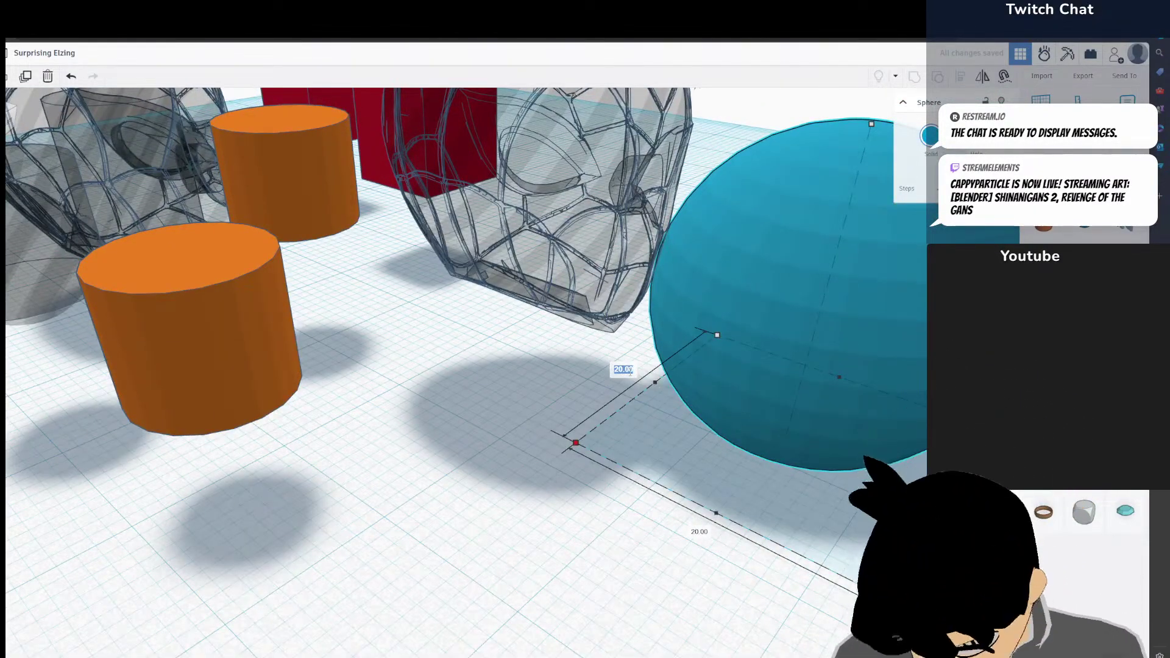
{"action": "type", "text": "7.9"}
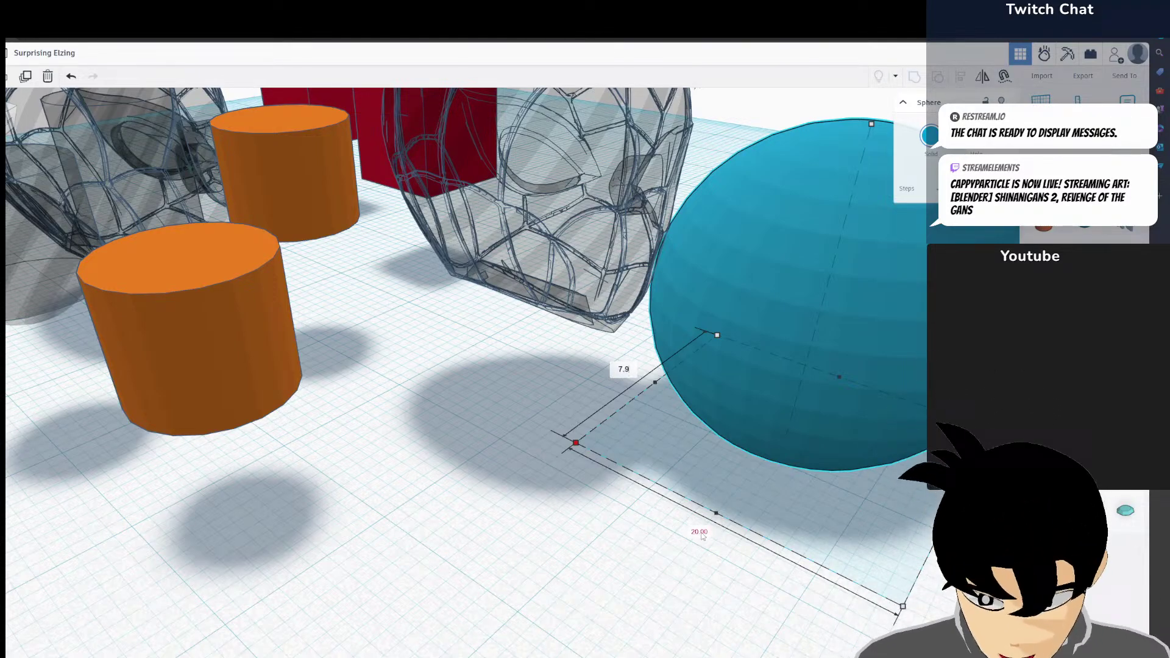
{"action": "key", "text": "Tab"}
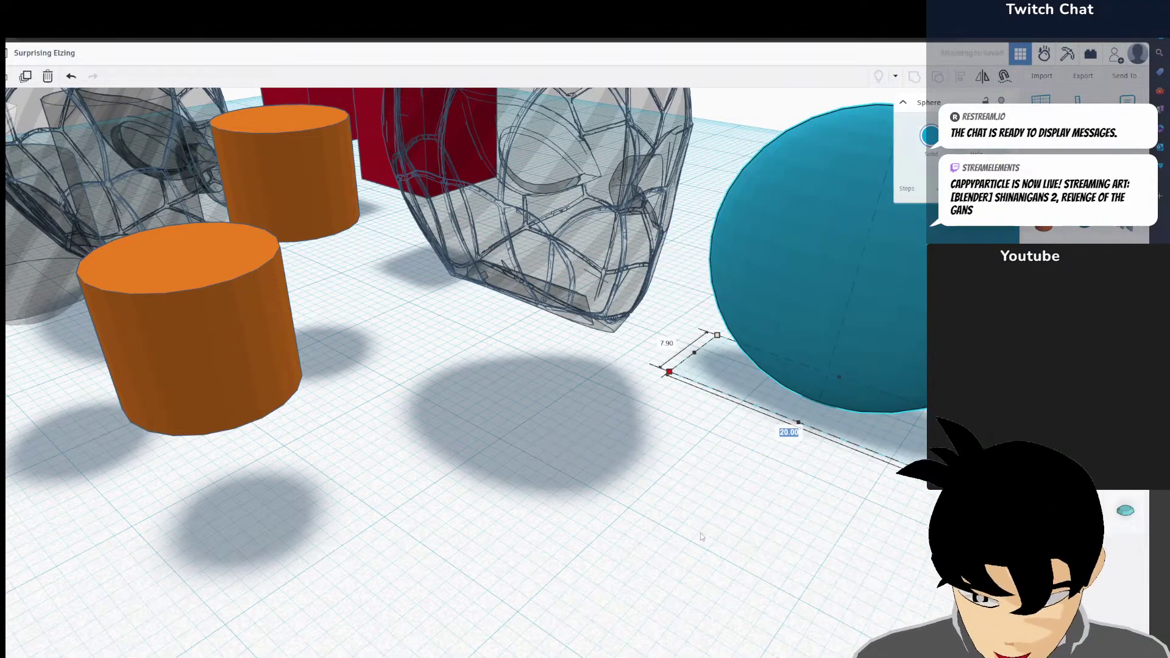
{"action": "type", "text": "7.9"}
{"action": "key", "text": "Return"}
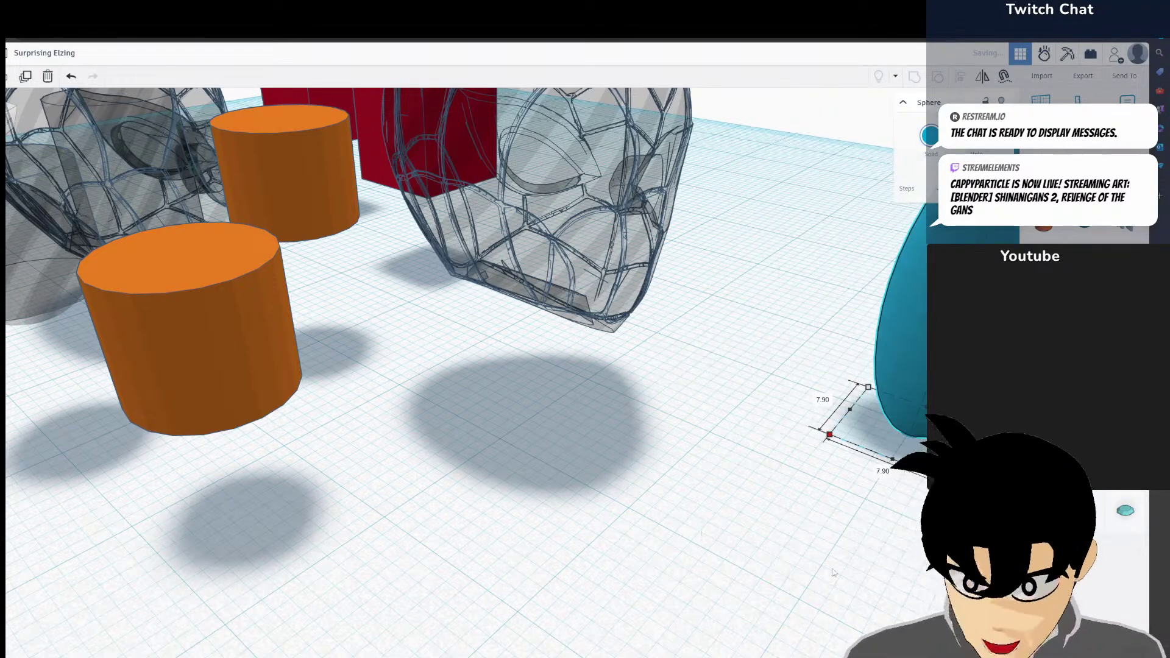
Set the sphere's height to 7.8 mm
{"action": "key", "text": "f"}
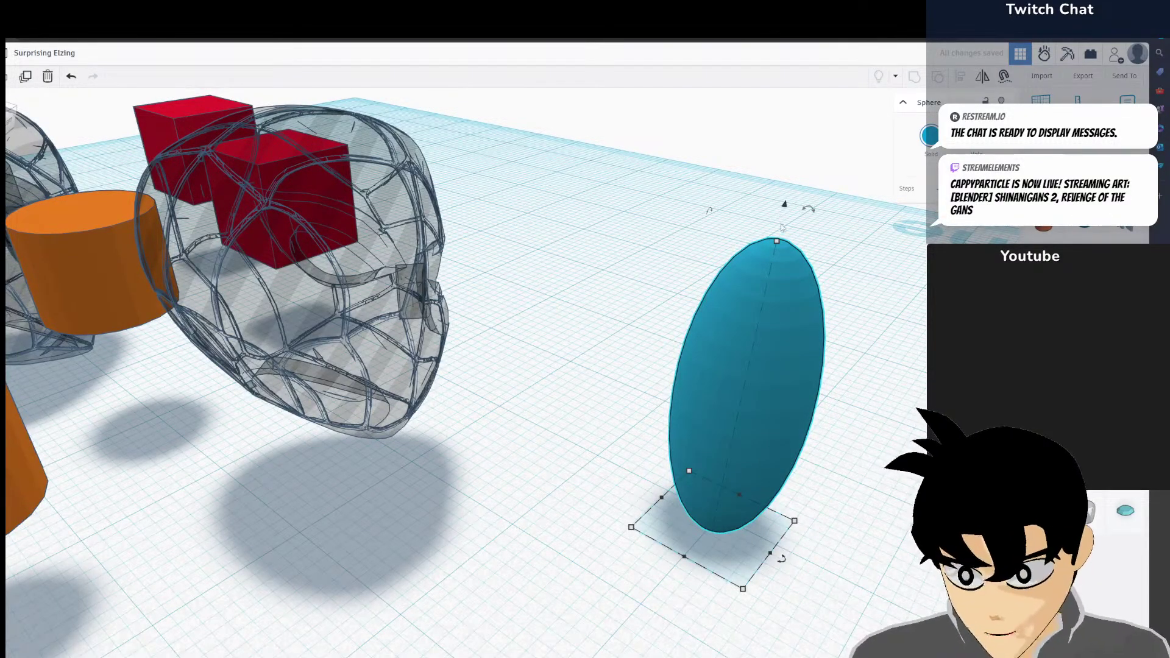
{"action": "left_click", "coordinate": [777, 241]}
{"action": "left_click", "coordinate": [772, 400]}
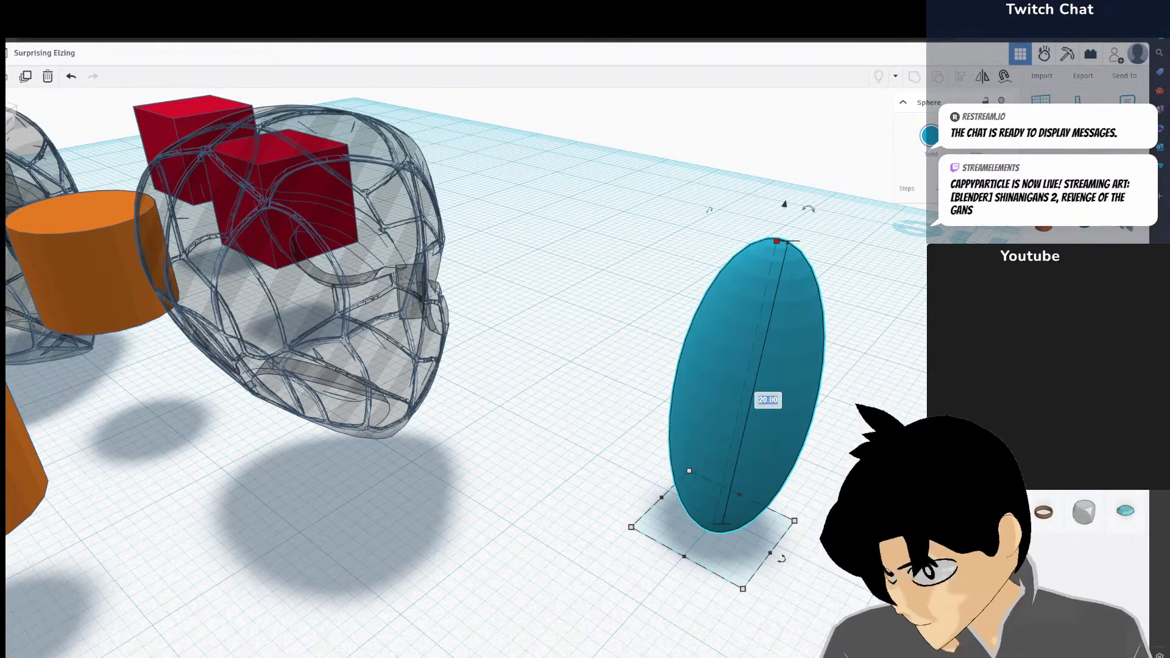
{"action": "type", "text": "7.8"}
{"action": "key", "text": "Return"}
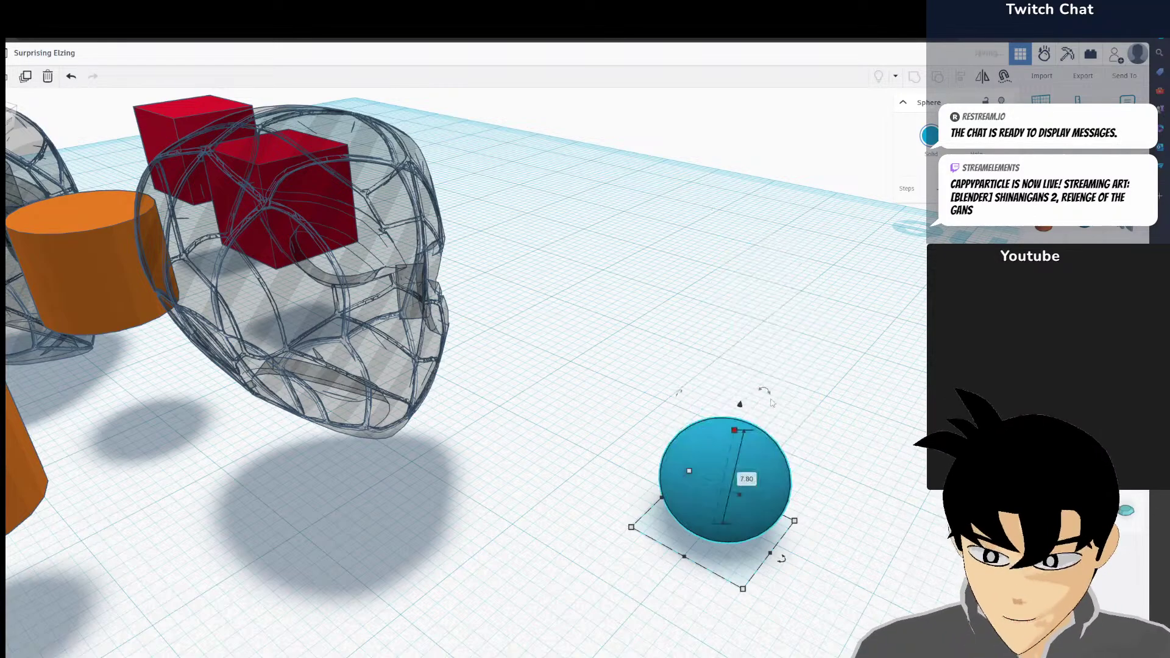
Move the sphere beneath the see-through beige head and shift it towards the neck opening
{"action": "left_click_drag", "start_coordinate": [736, 439], "coordinate": [294, 422]}
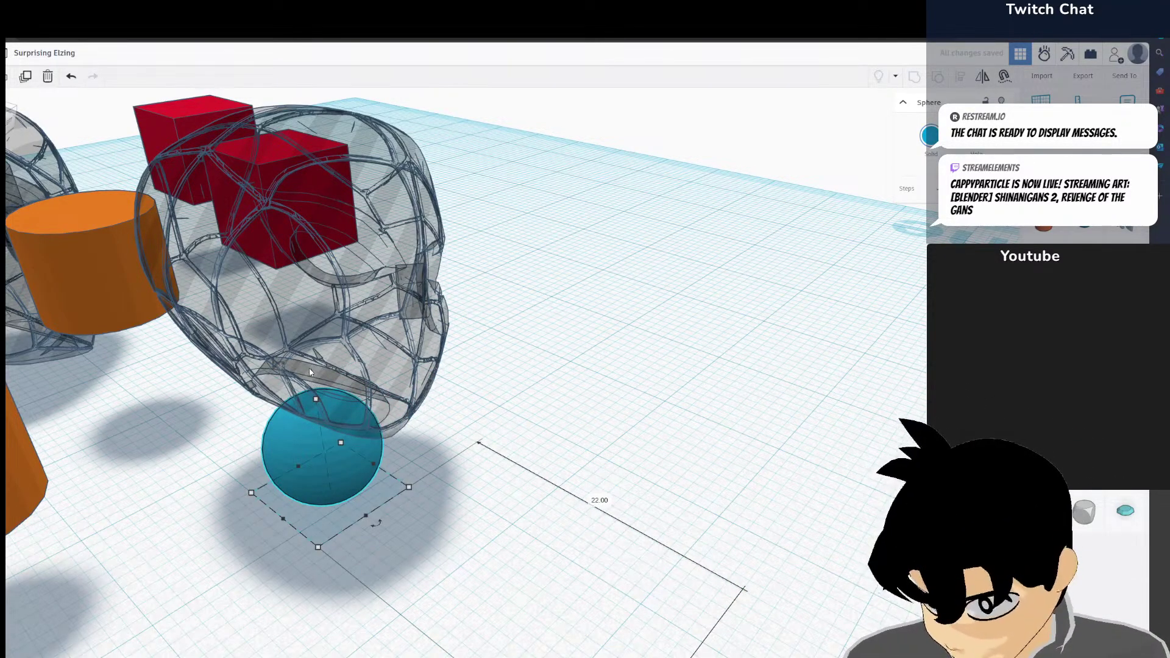
{"action": "left_click_drag", "start_coordinate": [309, 367], "coordinate": [309, 440]}
{"action": "left_click", "coordinate": [308, 430]}
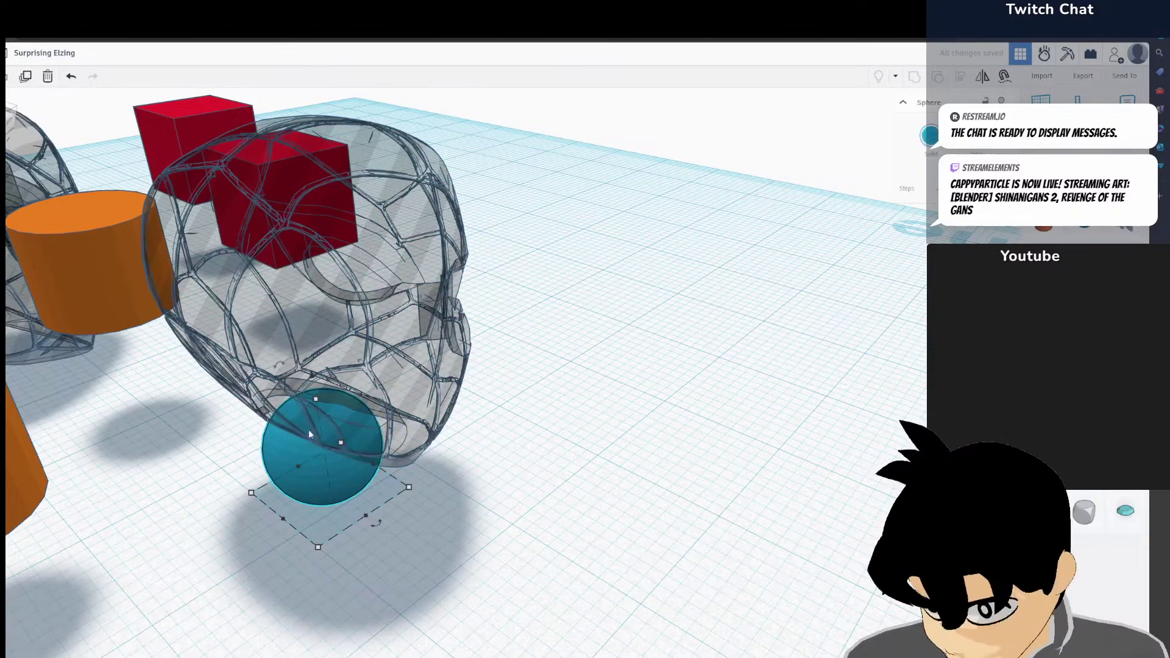
{"action": "left_click_drag", "start_coordinate": [315, 381], "coordinate": [315, 334]}
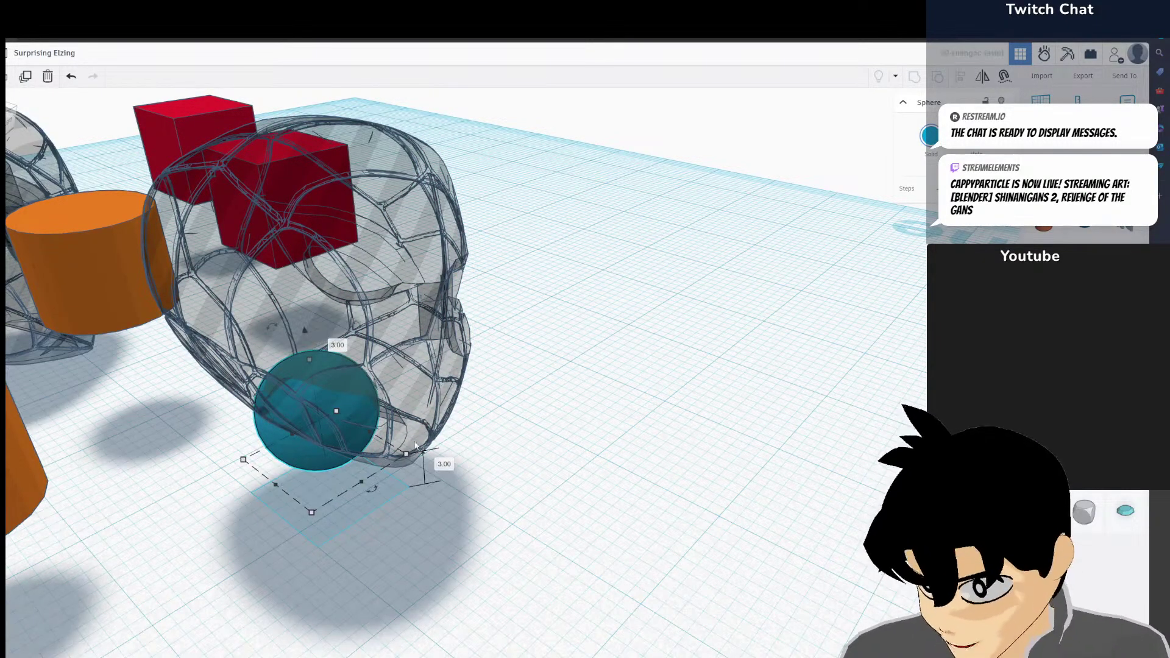
{"action": "right_click_drag", "start_coordinate": [334, 408], "coordinate": [237, 363]}
Adjust the sphere's height and horizontal position so it sits centred in the beige head's neck opening
{"action": "left_click_drag", "start_coordinate": [362, 436], "coordinate": [446, 420]}
{"action": "left_click_drag", "start_coordinate": [399, 337], "coordinate": [402, 304]}
{"action": "left_click_drag", "start_coordinate": [384, 371], "coordinate": [433, 403]}
{"action": "right_click_drag", "start_coordinate": [432, 403], "coordinate": [664, 262]}
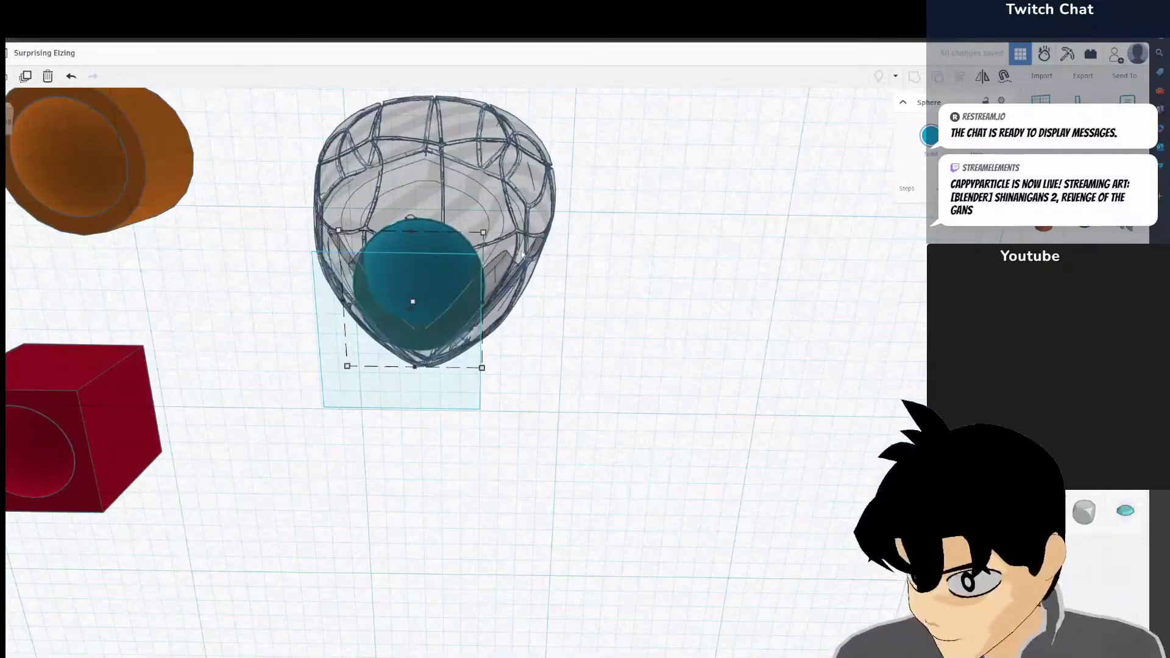
{"action": "left_click_drag", "start_coordinate": [434, 272], "coordinate": [410, 248]}
{"action": "right_click_drag", "start_coordinate": [410, 248], "coordinate": [415, 350]}
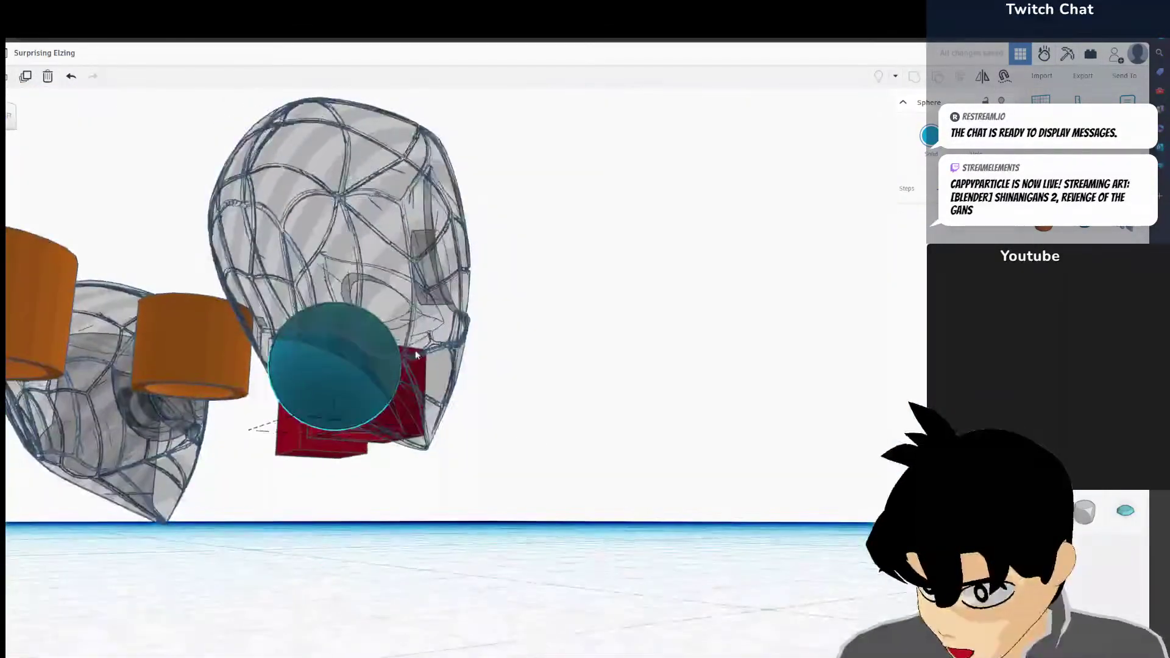
Make the beige head solid again and group it with the sphere
{"action": "left_click", "coordinate": [415, 350]}
{"action": "left_click", "coordinate": [930, 134]}
{"action": "left_click", "coordinate": [319, 392]}
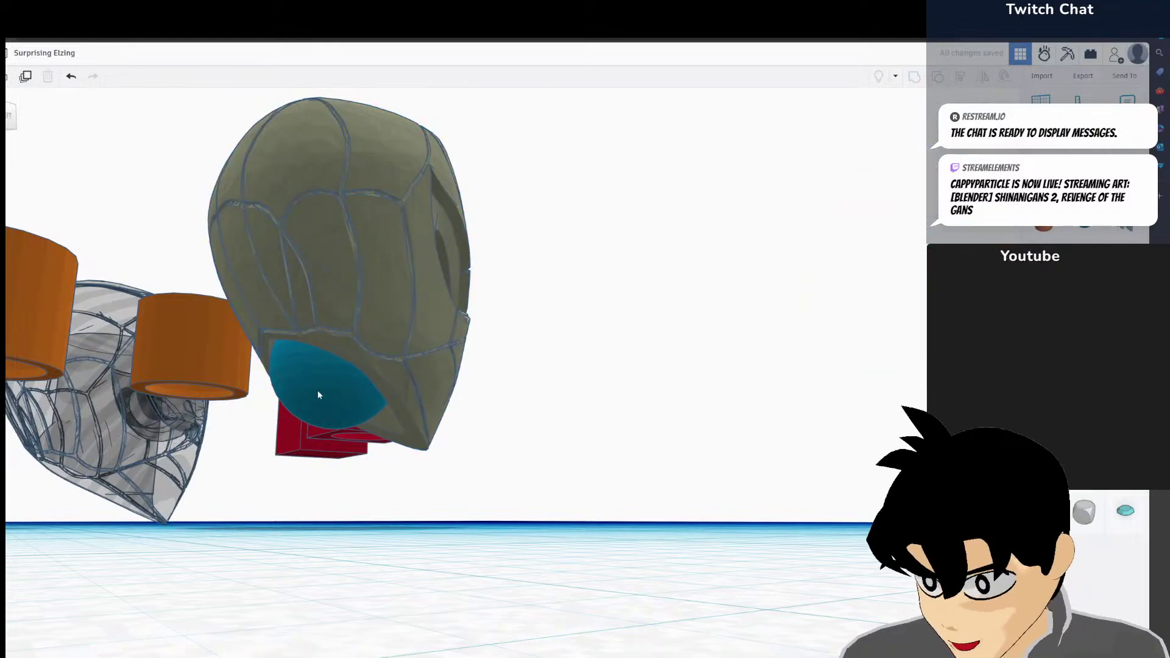
{"action": "left_click", "coordinate": [365, 275], "text": "shift"}
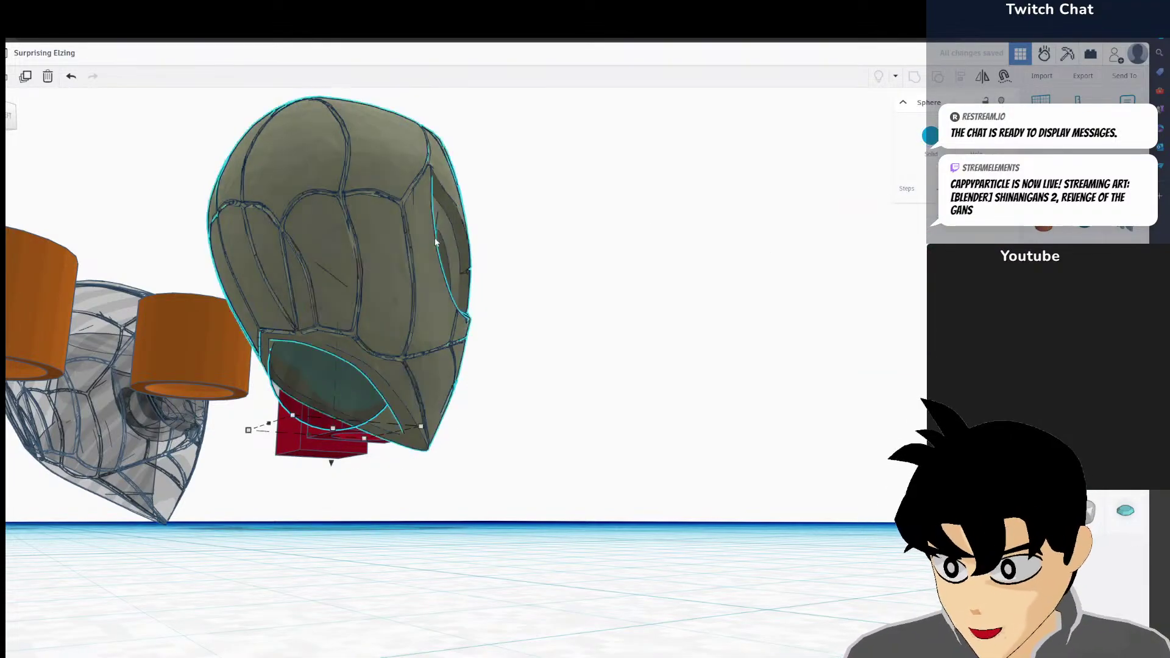
{"action": "left_click", "coordinate": [914, 76]}
Turn the grouped head and sphere into a hole shape to check how the sphere sits inside
{"action": "right_click_drag", "start_coordinate": [488, 274], "coordinate": [609, 244]}
{"action": "left_click", "coordinate": [976, 135]}
{"action": "right_click_drag", "start_coordinate": [689, 268], "coordinate": [615, 348]}
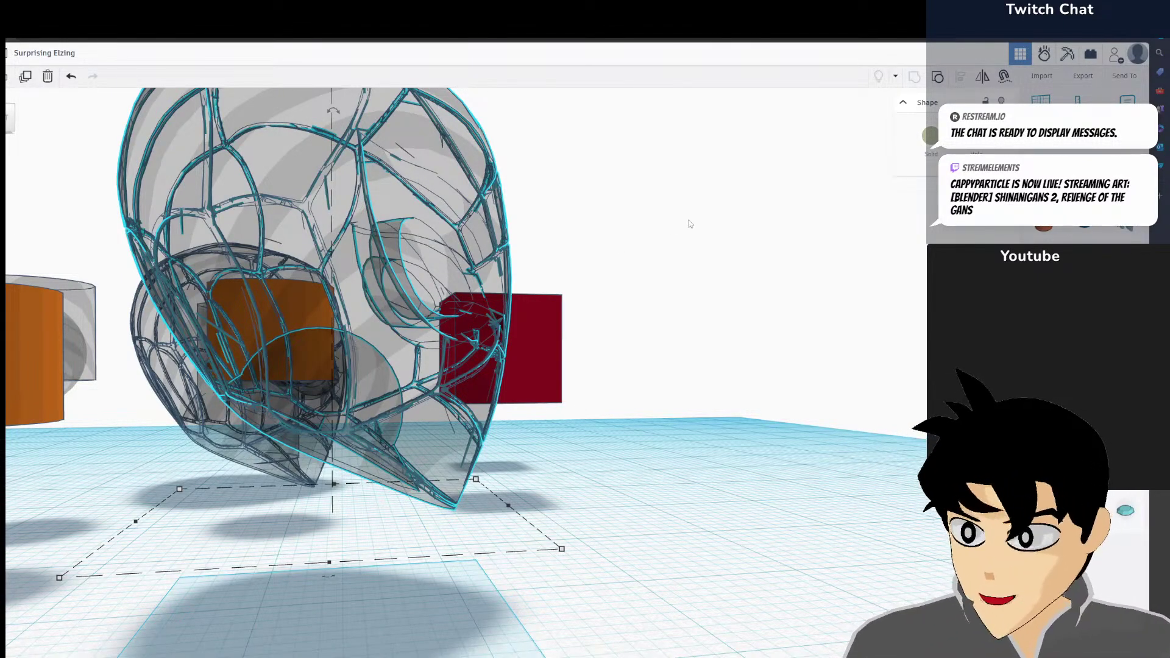
{"action": "scroll", "coordinate": [542, 270], "scroll_direction": "down", "scroll_amount": 5}
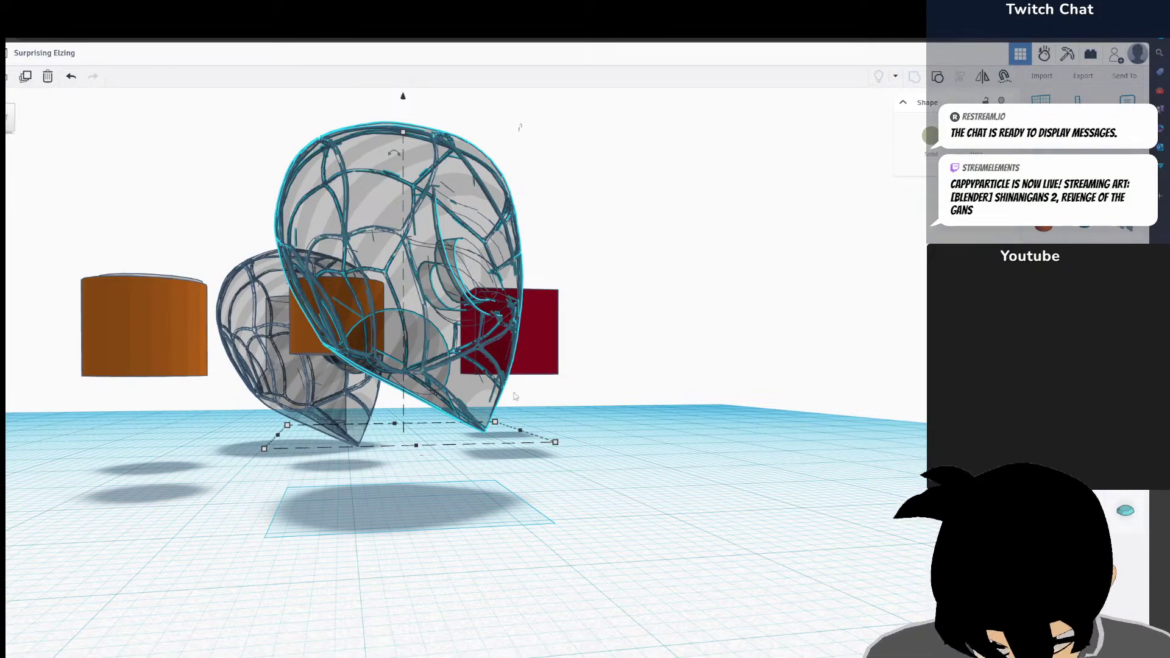
Delete the two red boxes next to the Spider-Man heads
{"action": "right_click_drag", "start_coordinate": [646, 419], "coordinate": [306, 248]}
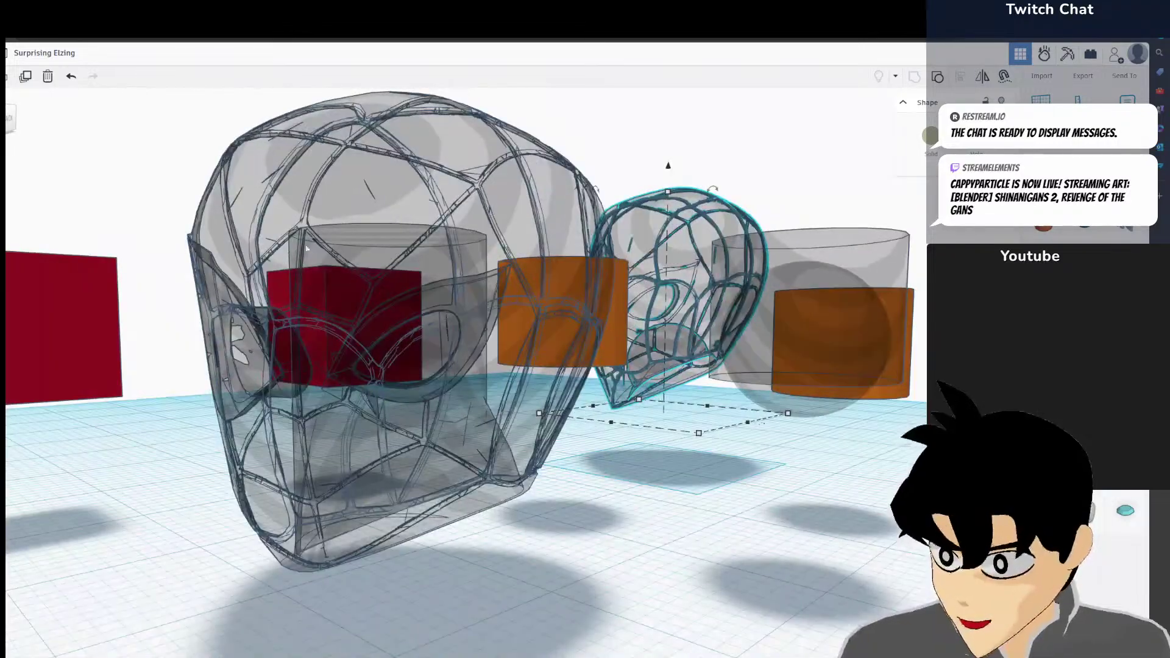
{"action": "right_click_drag", "start_coordinate": [405, 326], "coordinate": [375, 400]}
{"action": "scroll", "coordinate": [89, 379], "scroll_direction": "down", "scroll_amount": 2}
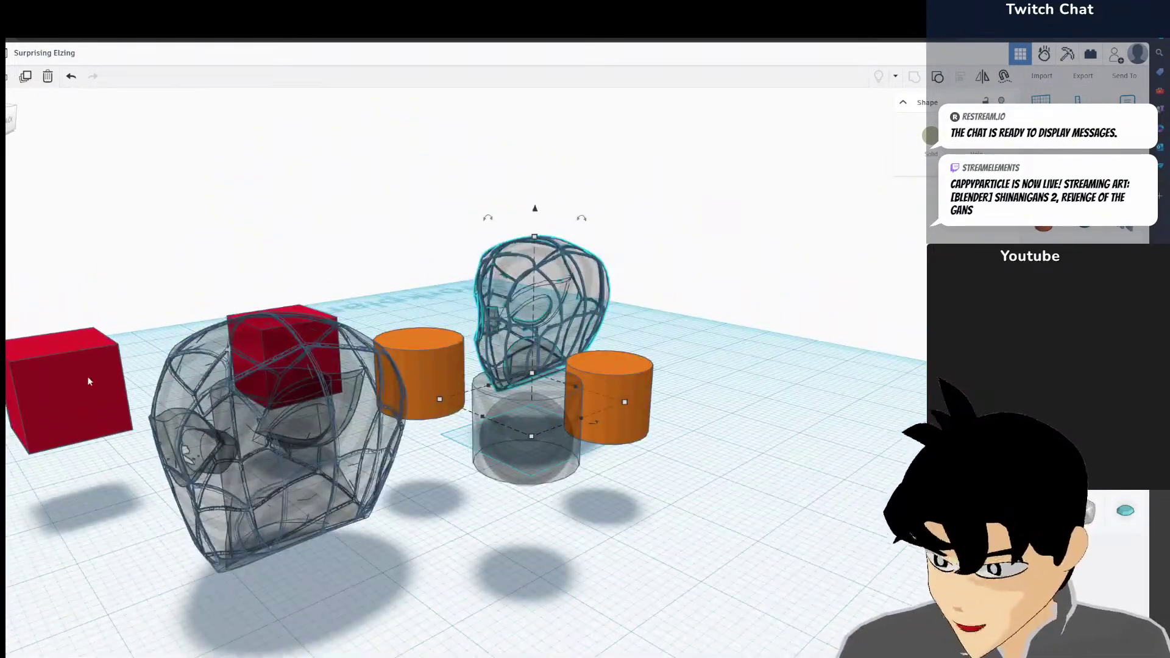
{"action": "left_click_drag", "start_coordinate": [89, 378], "coordinate": [151, 328]}
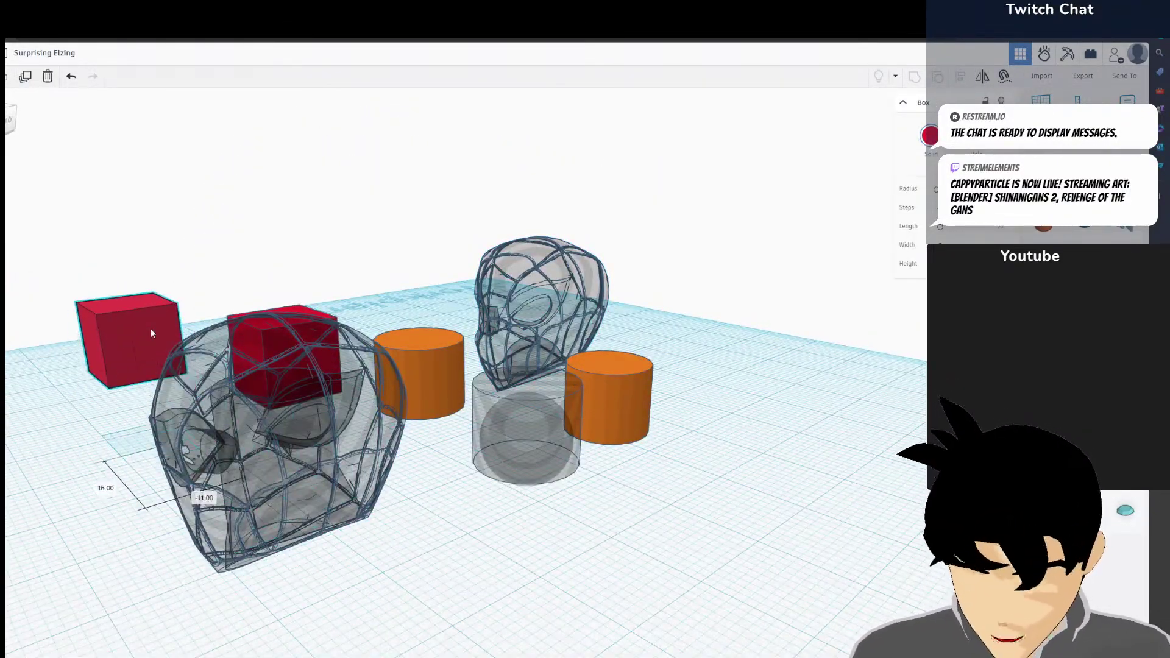
{"action": "right_click_drag", "start_coordinate": [205, 352], "coordinate": [313, 381]}
{"action": "key", "text": "Delete"}
{"action": "left_click", "coordinate": [418, 437]}
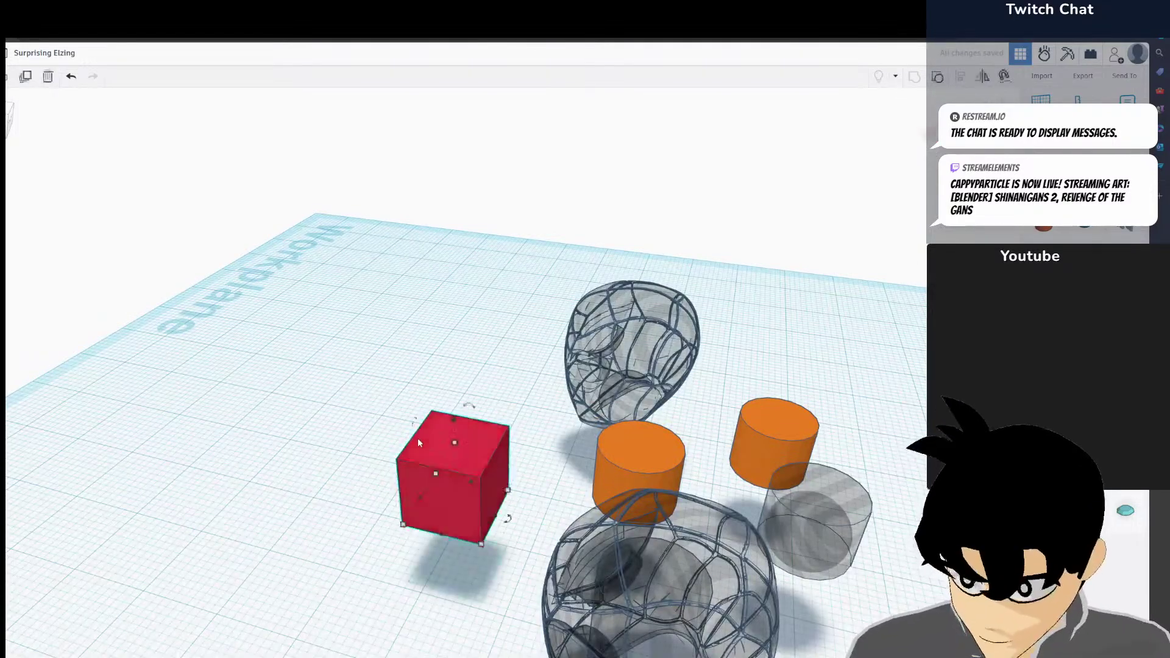
{"action": "key", "text": "Delete"}
{"action": "right_click_drag", "start_coordinate": [557, 466], "coordinate": [728, 373]}
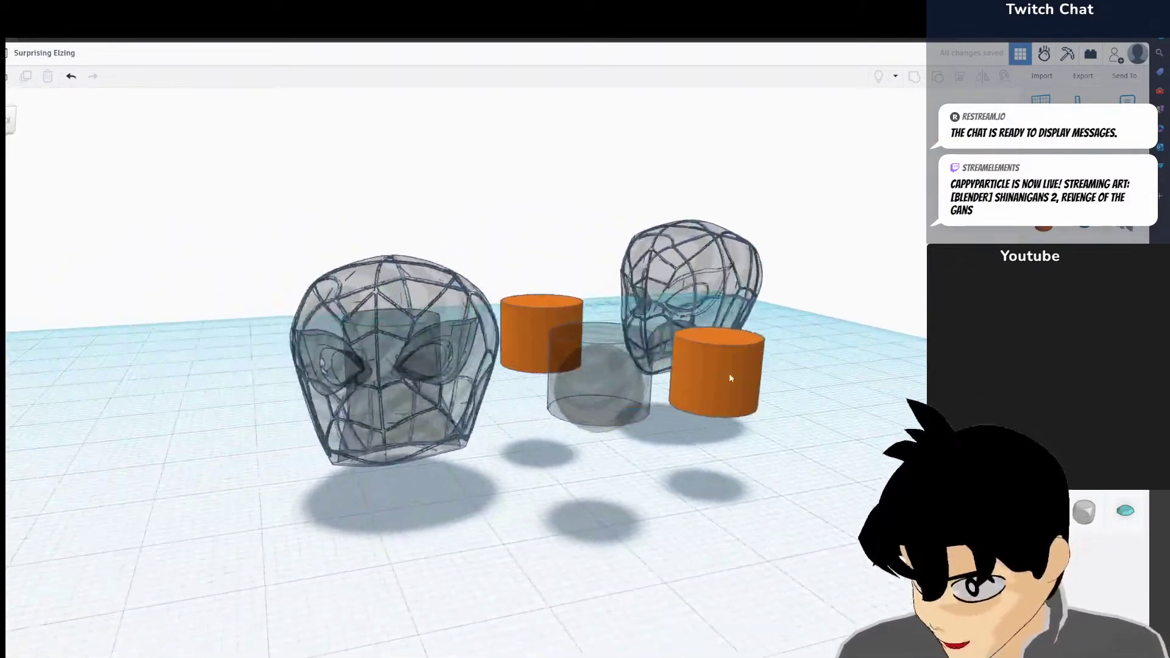
{"action": "scroll", "coordinate": [510, 413], "scroll_direction": "up", "scroll_amount": 3}
{"action": "right_click_drag", "start_coordinate": [511, 413], "coordinate": [463, 270]}
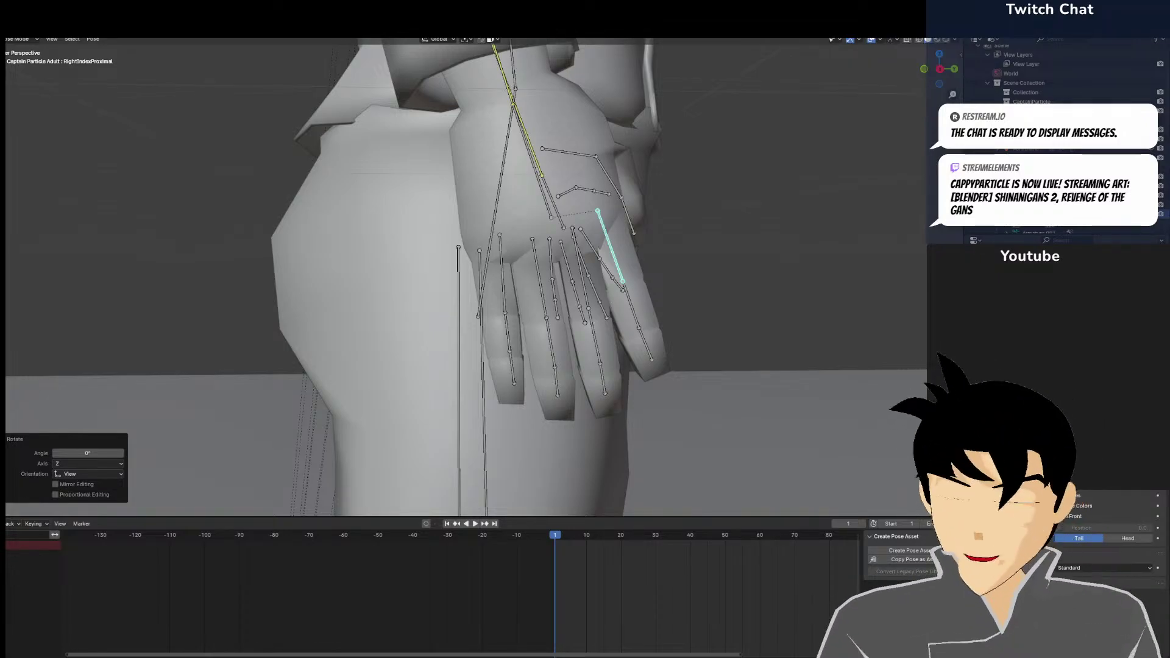
Select all the right hand's bones and paste the copied hand pose mirrored onto the left hand
{"action": "middle_click_drag", "start_coordinate": [682, 274], "coordinate": [524, 267]}
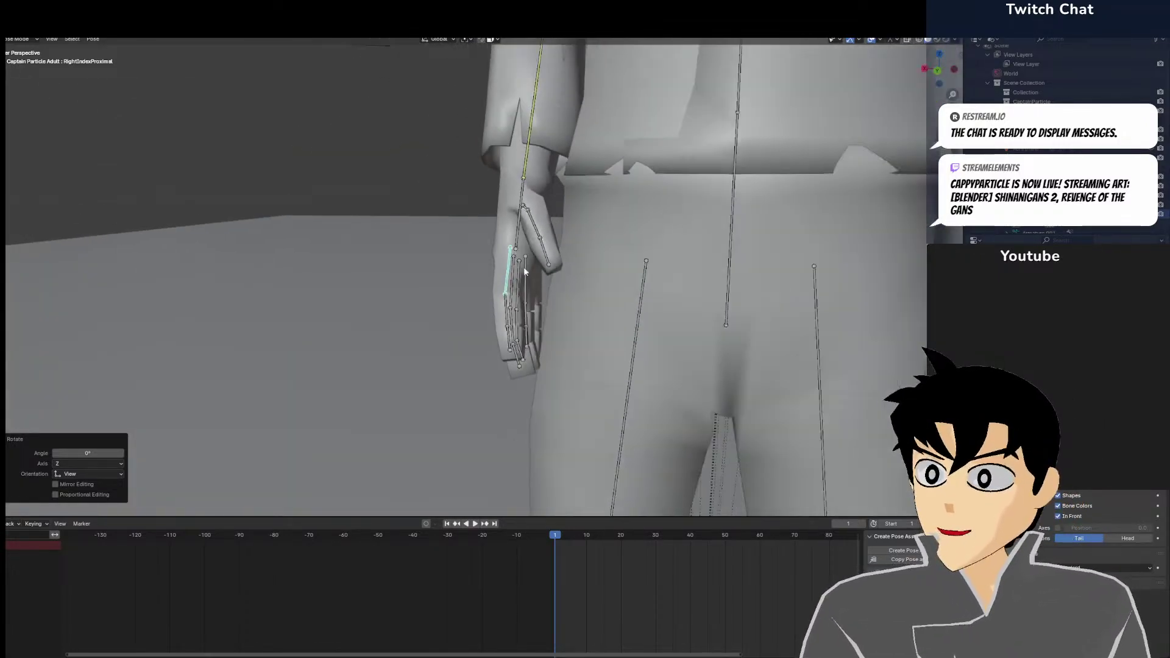
{"action": "scroll", "coordinate": [526, 265], "scroll_direction": "down", "scroll_amount": 5}
{"action": "middle_click_drag", "start_coordinate": [643, 236], "coordinate": [466, 250]}
{"action": "scroll", "coordinate": [652, 232], "scroll_direction": "up", "scroll_amount": 3}
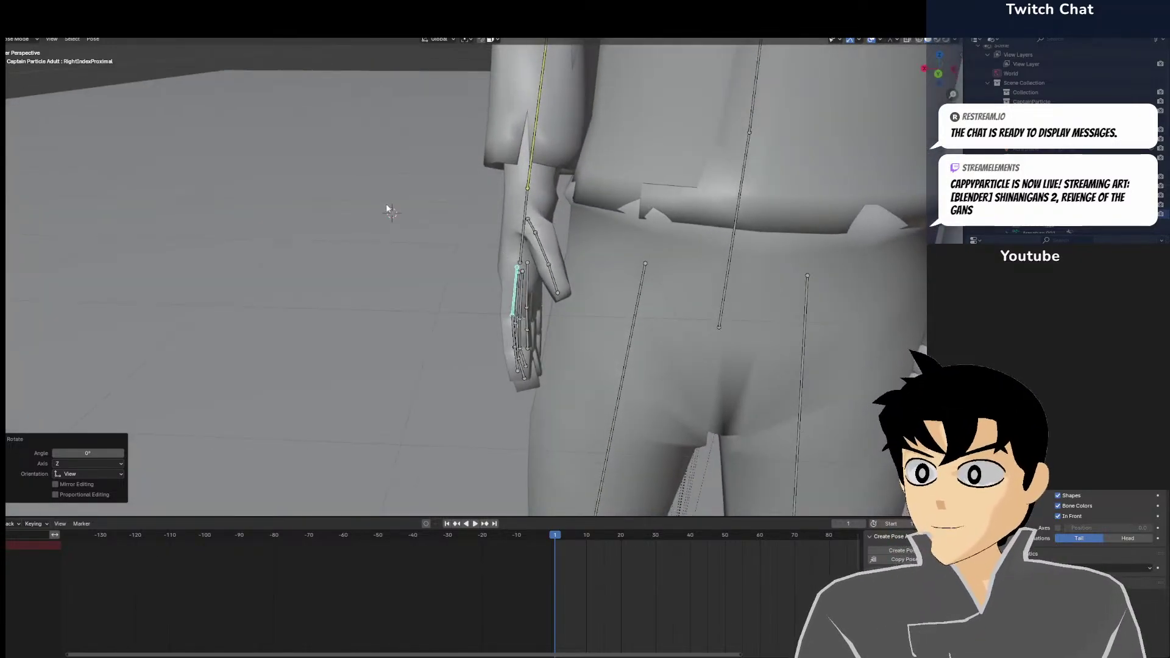
{"action": "mouse_move", "coordinate": [468, 291]}
{"action": "right_mouse_down", "text": "ctrl"}
{"action": "mouse_move", "coordinate": [457, 384]}
{"action": "mouse_move", "coordinate": [558, 363]}
{"action": "mouse_move", "coordinate": [560, 203]}
{"action": "mouse_move", "coordinate": [498, 201]}
{"action": "right_mouse_up", "text": "ctrl"}
{"action": "key", "text": "ctrl+v"}
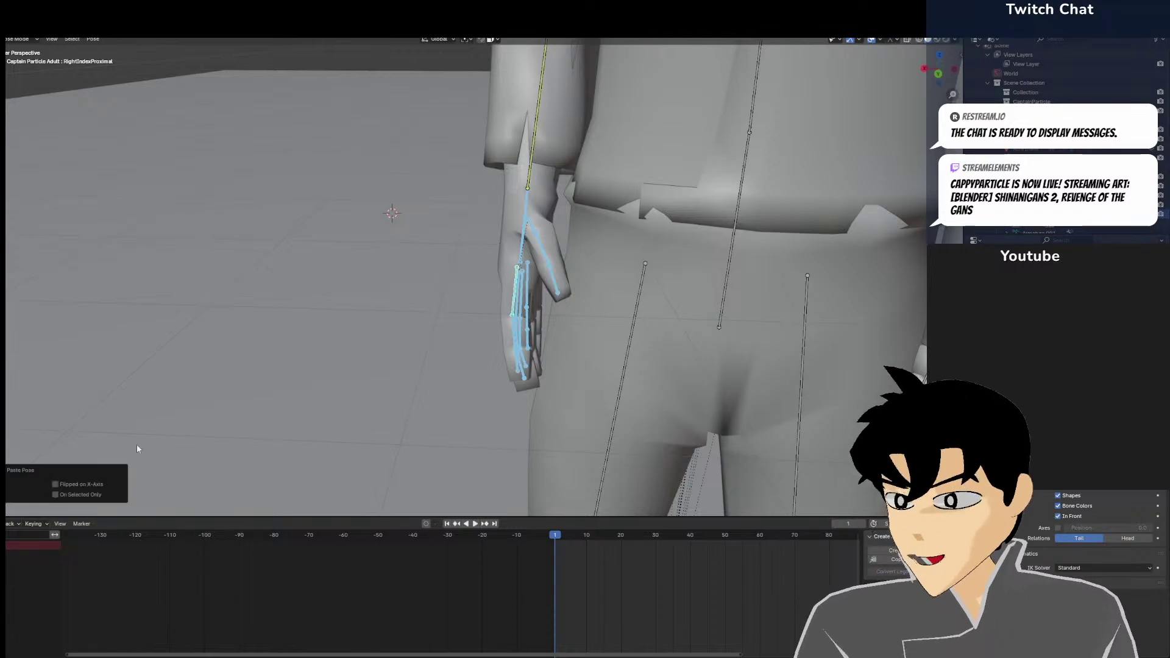
{"action": "middle_click_drag", "start_coordinate": [87, 472], "coordinate": [439, 331]}
{"action": "scroll", "coordinate": [438, 332], "scroll_direction": "down", "scroll_amount": 3}
{"action": "left_click", "coordinate": [789, 368]}
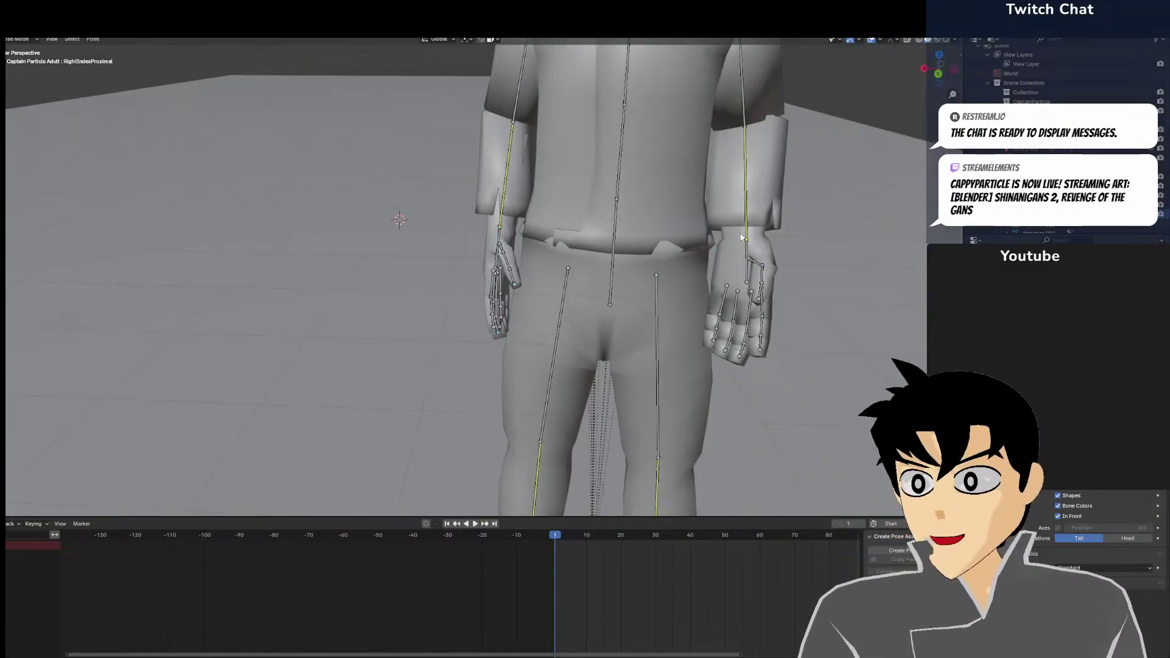
Rotate the left hand bone about -44.5° and refine it from the side so the hand hangs beside the thigh
{"action": "middle_click_drag", "start_coordinate": [744, 257], "coordinate": [661, 114]}
{"action": "left_click", "coordinate": [561, 126]}
{"action": "key", "text": "r"}
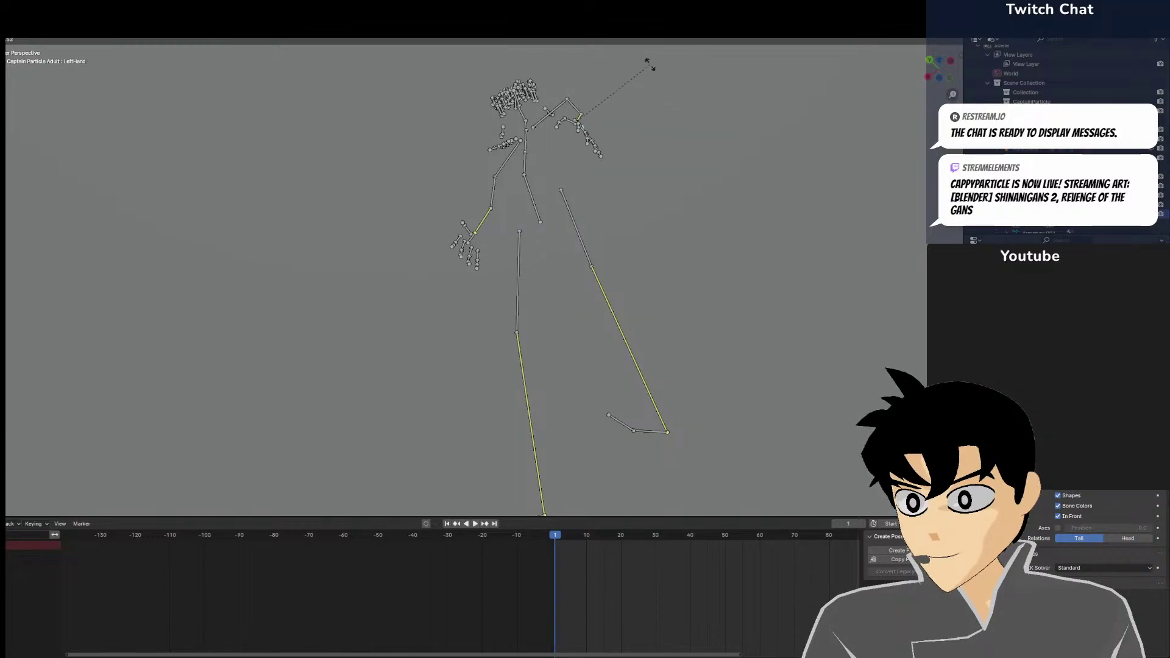
{"action": "left_click", "coordinate": [650, 64]}
{"action": "middle_click_drag", "start_coordinate": [650, 64], "coordinate": [585, 259]}
{"action": "key", "text": "r"}
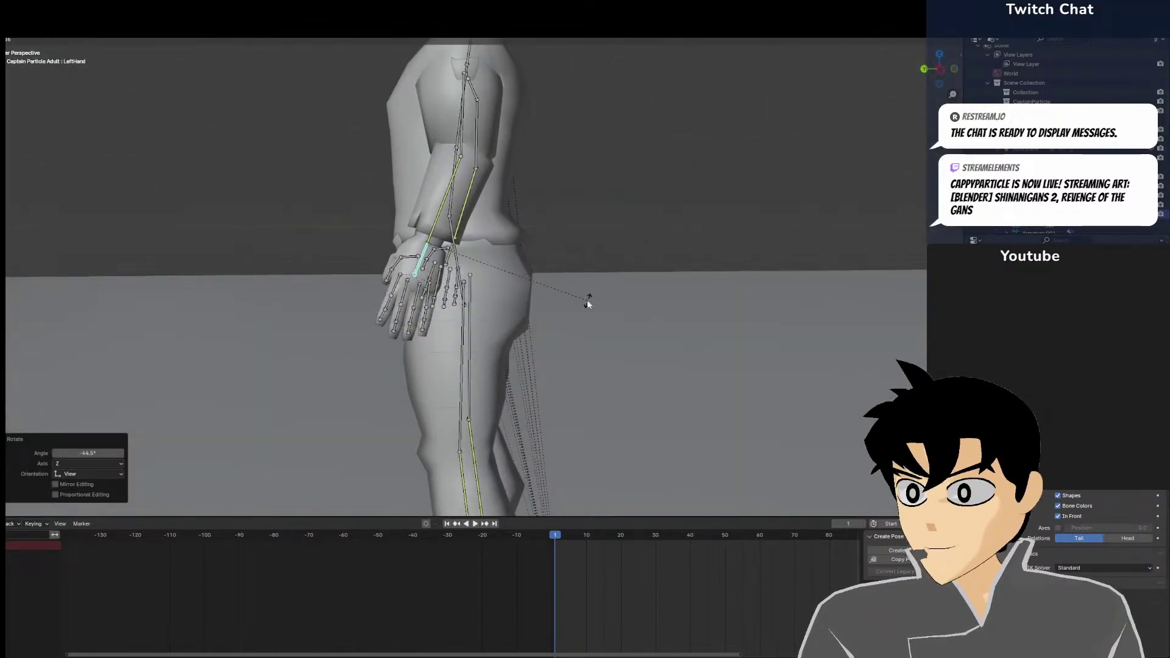
{"action": "left_click", "coordinate": [587, 302]}
Rotate the left lower arm bone about -8.7° in the side view so the forearm hangs straighter
{"action": "left_click", "coordinate": [436, 209]}
{"action": "middle_click_drag", "start_coordinate": [436, 208], "coordinate": [525, 237]}
{"action": "scroll", "coordinate": [526, 236], "scroll_direction": "up", "scroll_amount": 2}
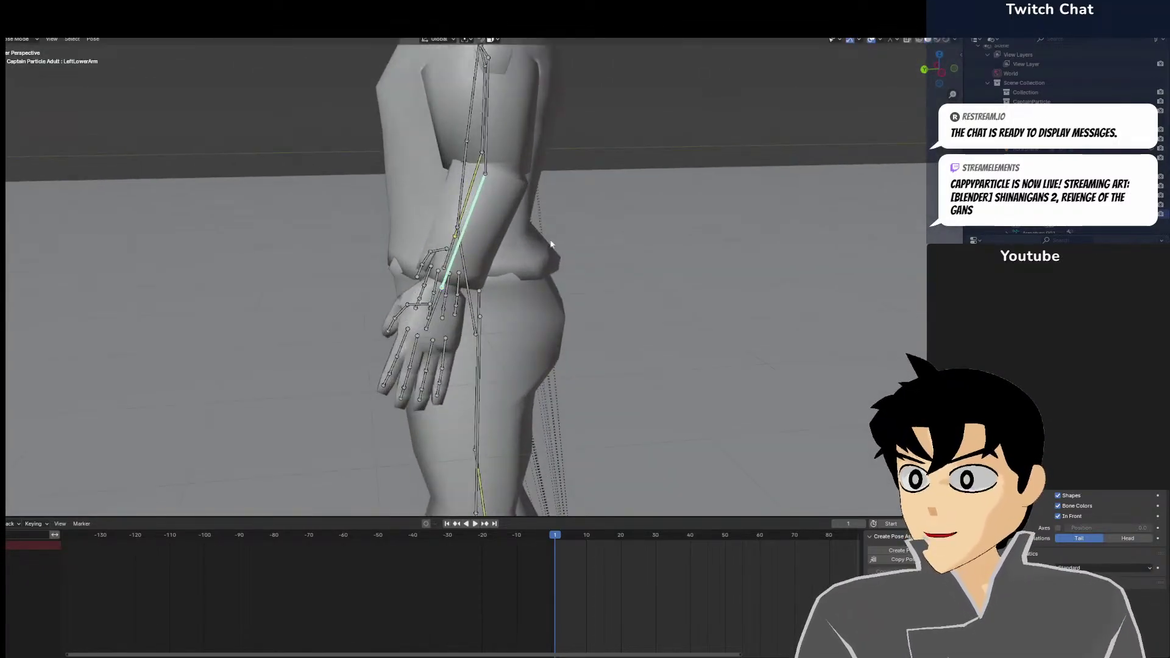
{"action": "key", "text": "r"}
{"action": "left_click", "coordinate": [573, 236]}
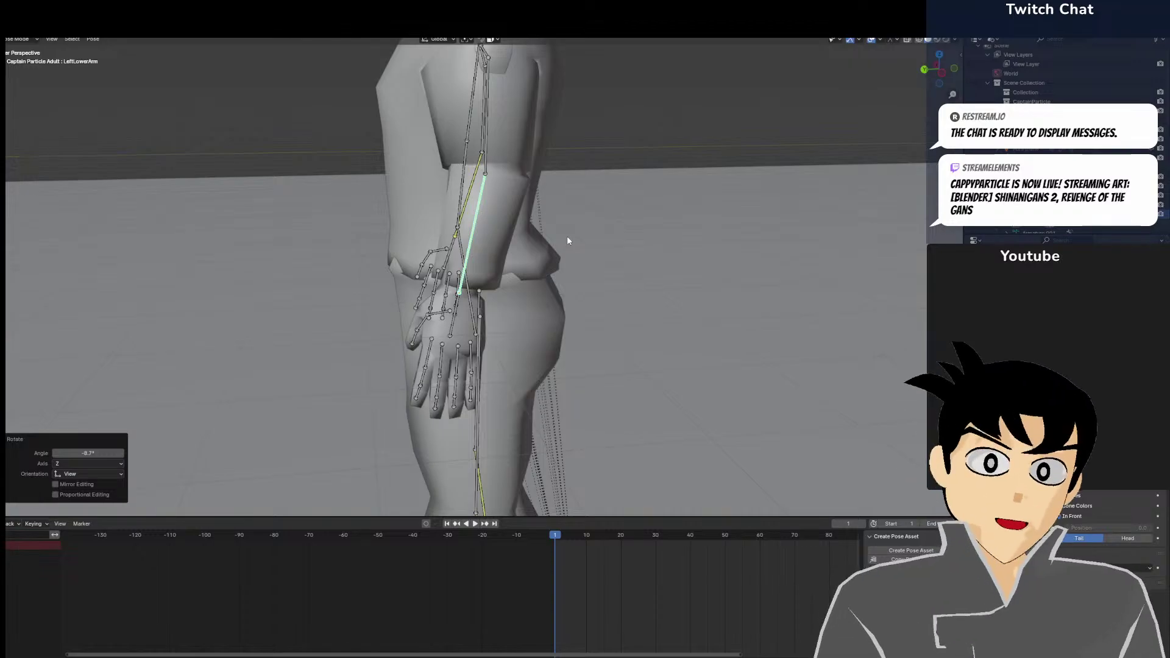
Rotate the right and left upper arm bones slightly outward, away from the torso, in the front orthographic view
{"action": "middle_click_drag", "start_coordinate": [567, 235], "coordinate": [602, 242]}
{"action": "key", "text": "KP_1"}
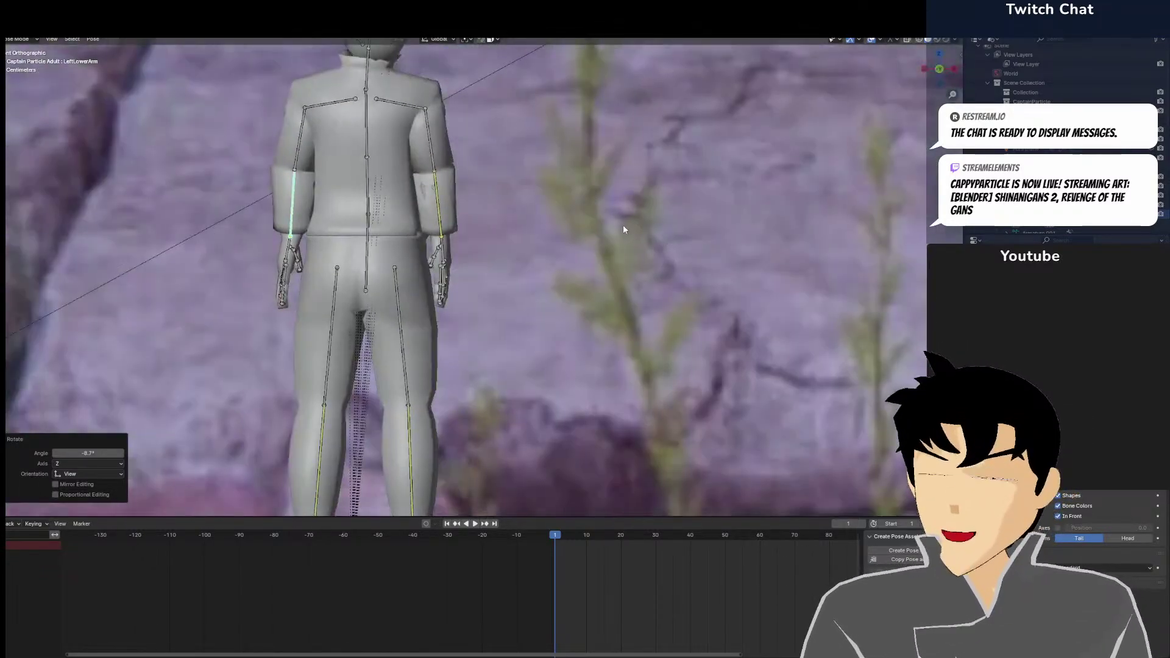
{"action": "left_click", "coordinate": [434, 160]}
{"action": "key", "text": "r"}
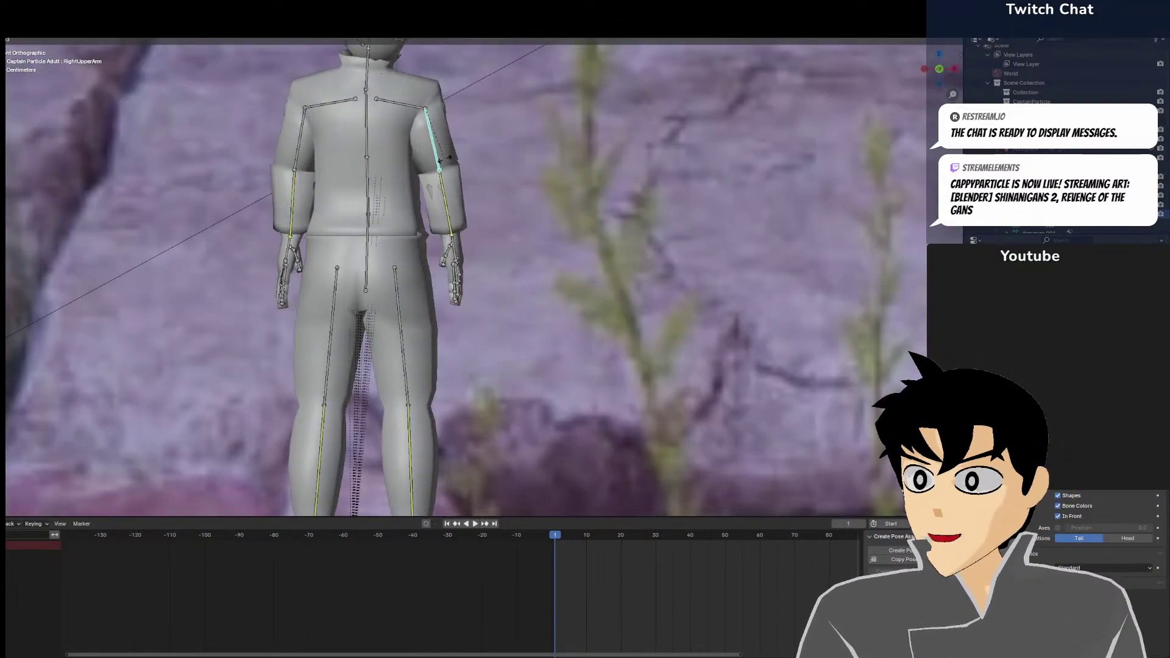
{"action": "left_click", "coordinate": [444, 155]}
{"action": "left_click", "coordinate": [420, 106]}
{"action": "key", "text": "r"}
{"action": "left_click", "coordinate": [422, 107]}
{"action": "left_click", "coordinate": [299, 125]}
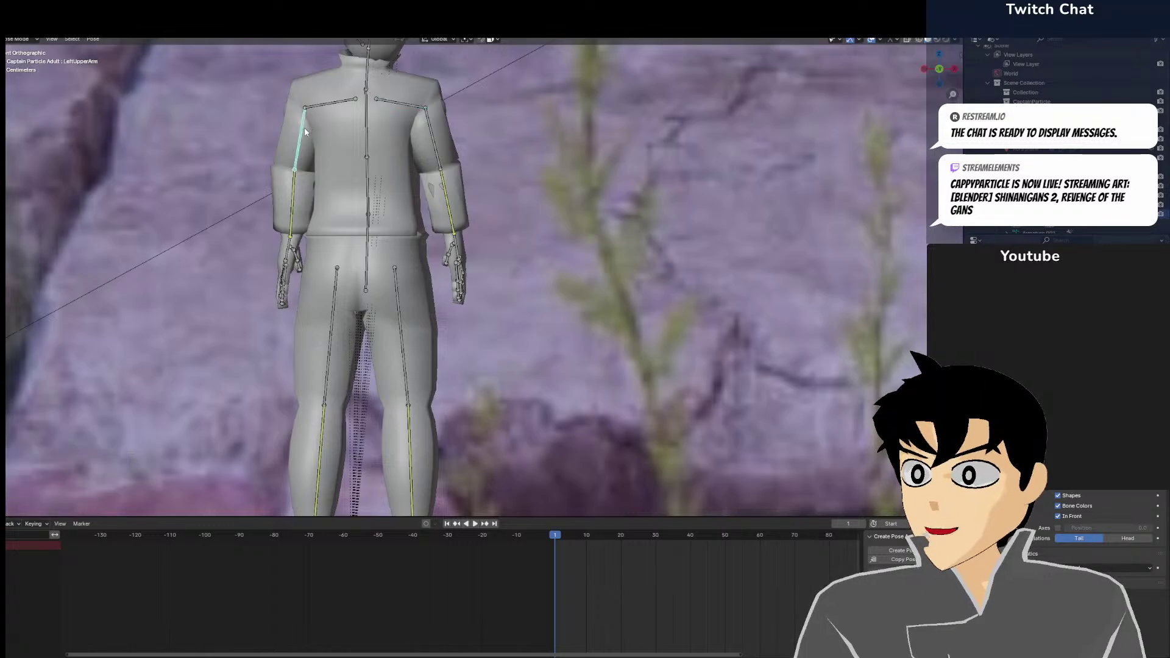
{"action": "key", "text": "r"}
{"action": "left_click", "coordinate": [265, 246]}
Rotate both hand bones so the hands hang vertically, turning the right one about 7.35°
{"action": "left_click", "coordinate": [266, 256]}
{"action": "key", "text": "r"}
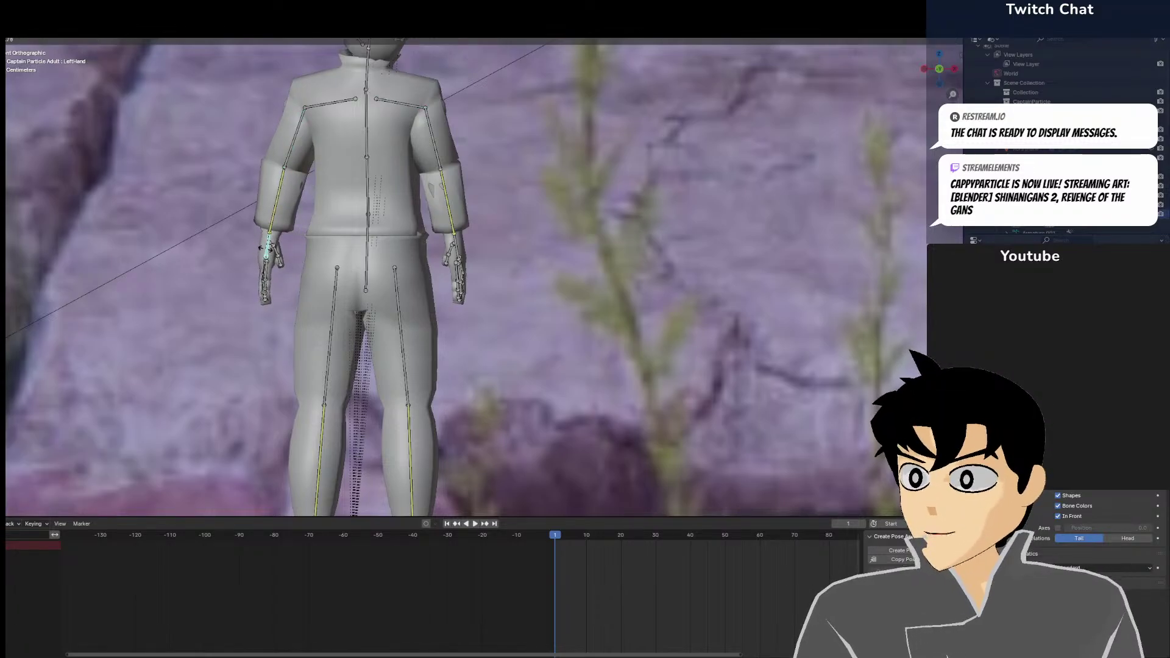
{"action": "left_click", "coordinate": [453, 268]}
{"action": "left_click", "coordinate": [460, 258]}
{"action": "key", "text": "r"}
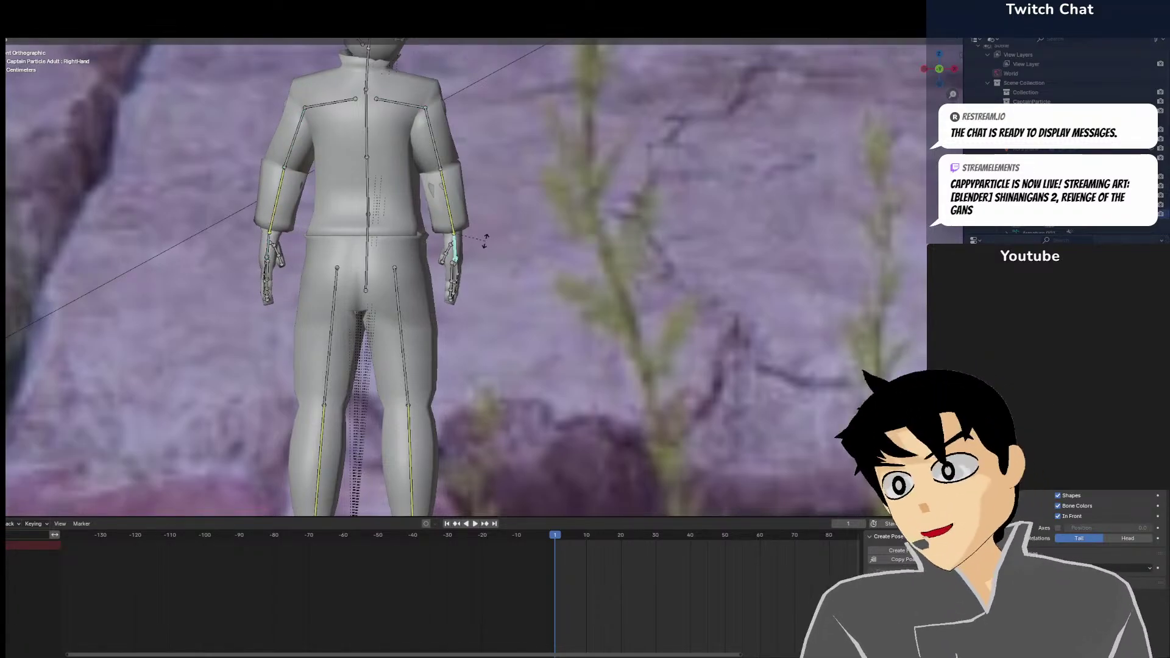
{"action": "left_click", "coordinate": [483, 243]}
Swing the right upper arm bone in the right orthographic view with two rotations, the first about 8.67°
{"action": "middle_click_drag", "start_coordinate": [575, 242], "coordinate": [376, 276]}
{"action": "middle_click_drag", "start_coordinate": [338, 269], "coordinate": [368, 269]}
{"action": "scroll", "coordinate": [382, 262], "scroll_direction": "down", "scroll_amount": 3}
{"action": "key", "text": "KP_1"}
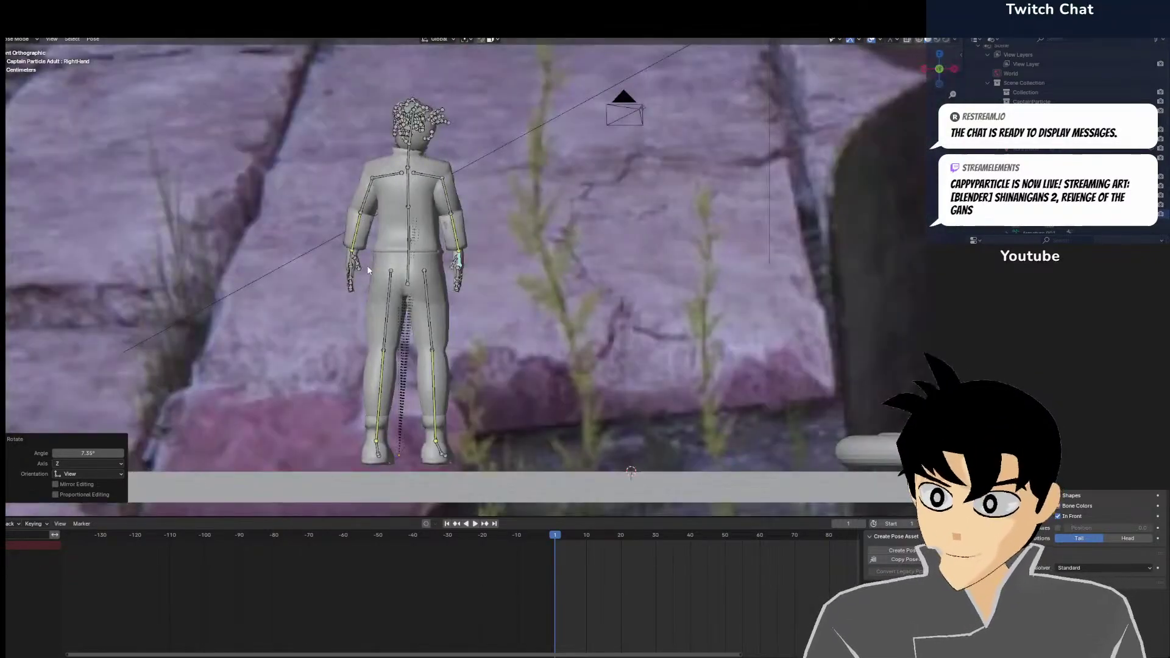
{"action": "key", "text": "KP_3"}
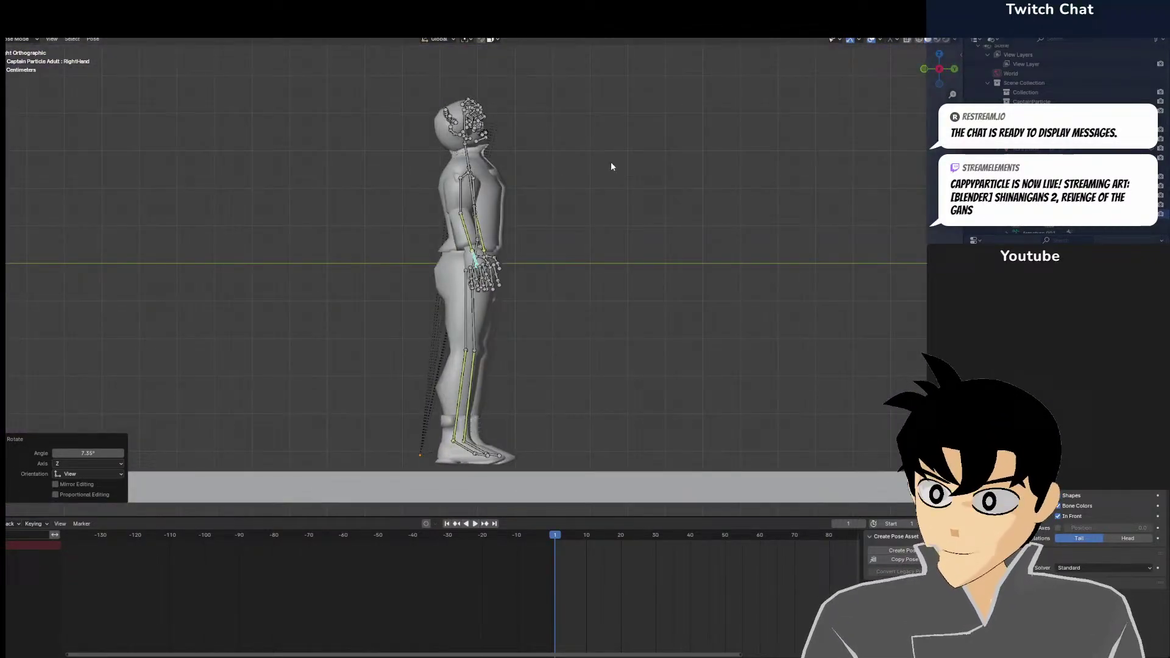
{"action": "left_click", "coordinate": [461, 196]}
{"action": "key", "text": "r"}
{"action": "left_click", "coordinate": [455, 196]}
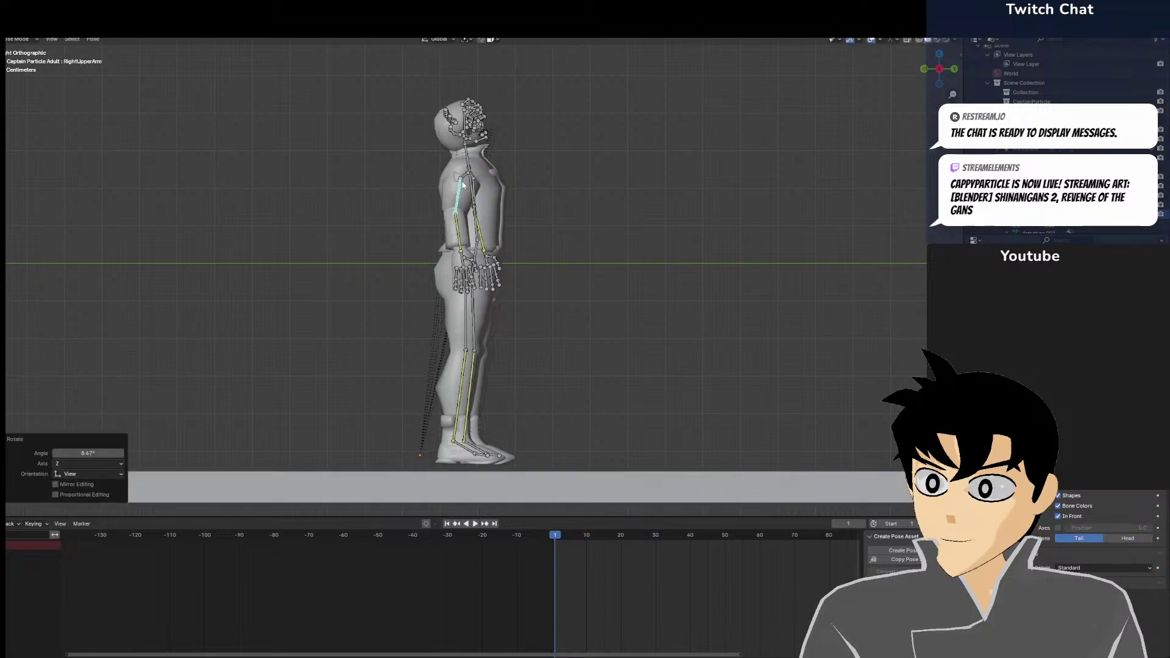
{"action": "left_click", "coordinate": [464, 176]}
{"action": "key", "text": "r"}
{"action": "left_click", "coordinate": [465, 181]}
Swing the left upper leg forward into a stride and tilt the left foot's toes upward
{"action": "left_click", "coordinate": [471, 312]}
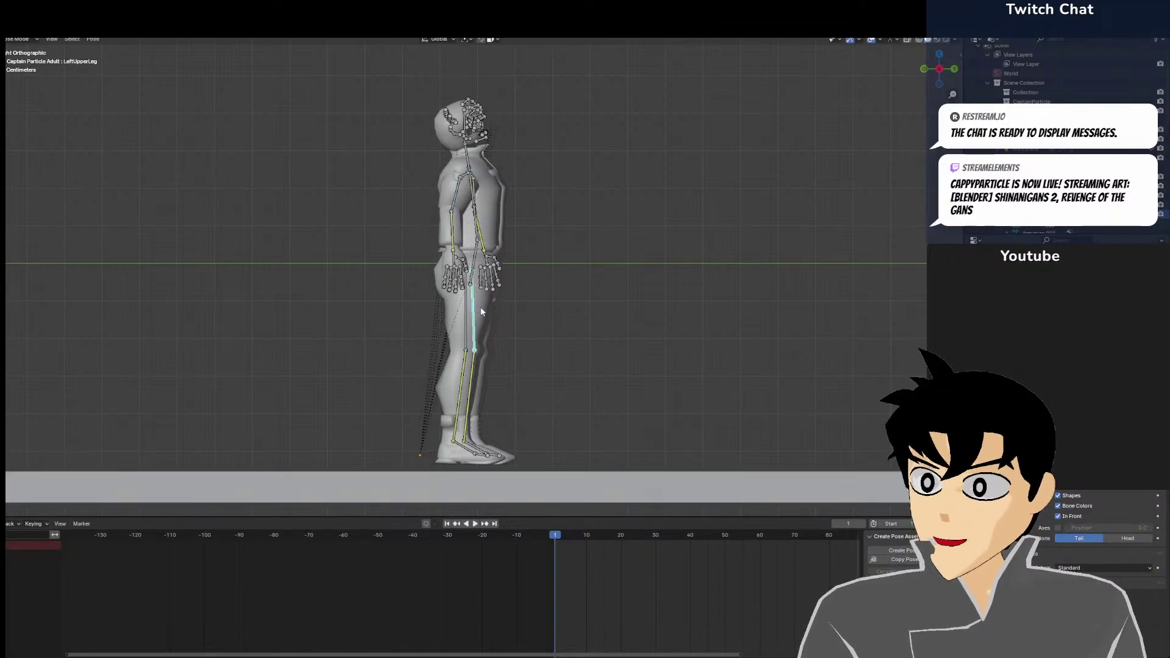
{"action": "key", "text": "r"}
{"action": "left_click", "coordinate": [528, 392]}
{"action": "left_click", "coordinate": [518, 431]}
{"action": "key", "text": "r"}
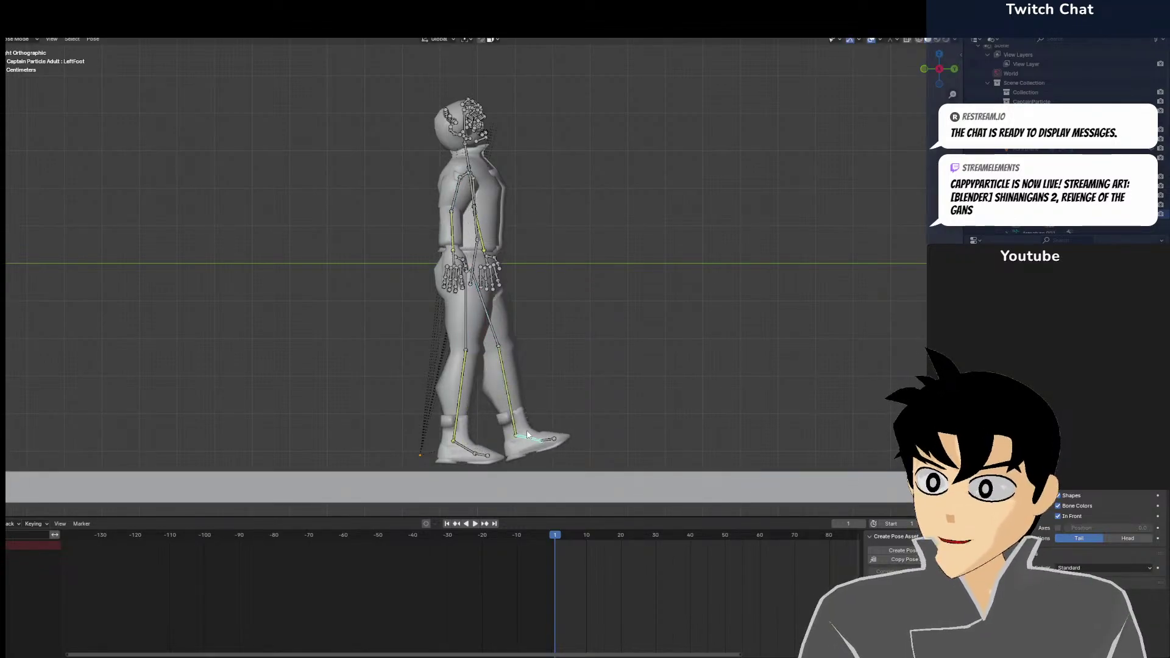
{"action": "left_click", "coordinate": [527, 426]}
Swing the right upper leg bone backward to complete the walking stride
{"action": "left_click", "coordinate": [471, 351]}
{"action": "key", "text": "r"}
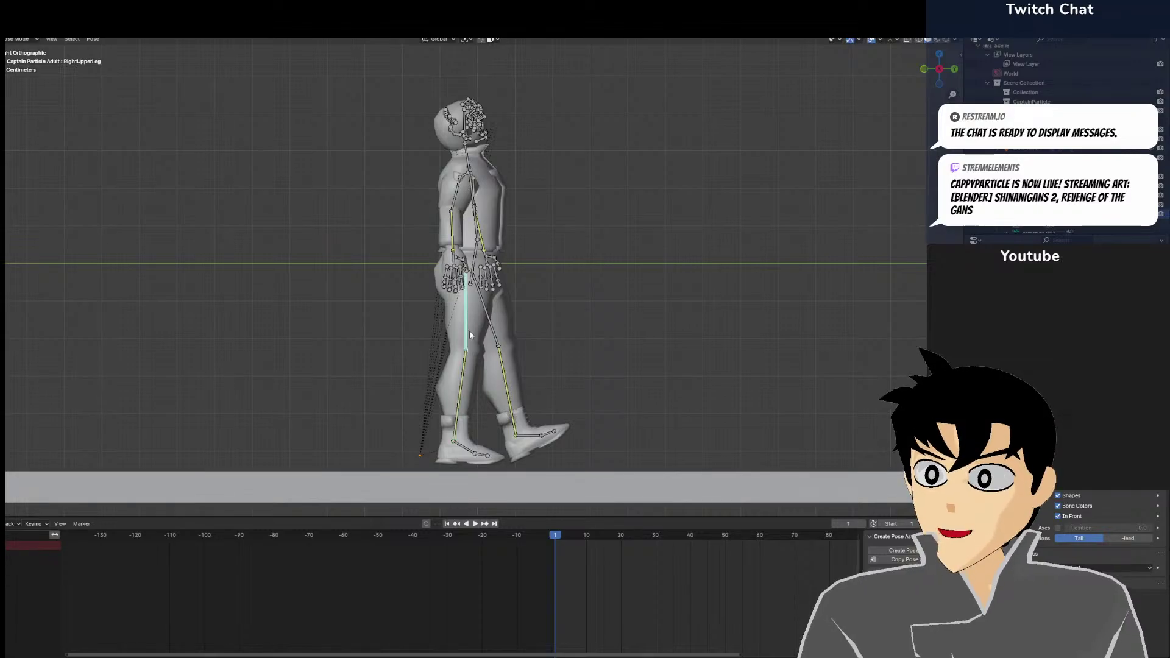
{"action": "left_click", "coordinate": [449, 436]}
Adjust the right foot's tilt and rotate the right toes bone about -21.1° so the toes lie flat
{"action": "left_click", "coordinate": [445, 450]}
{"action": "key", "text": "r"}
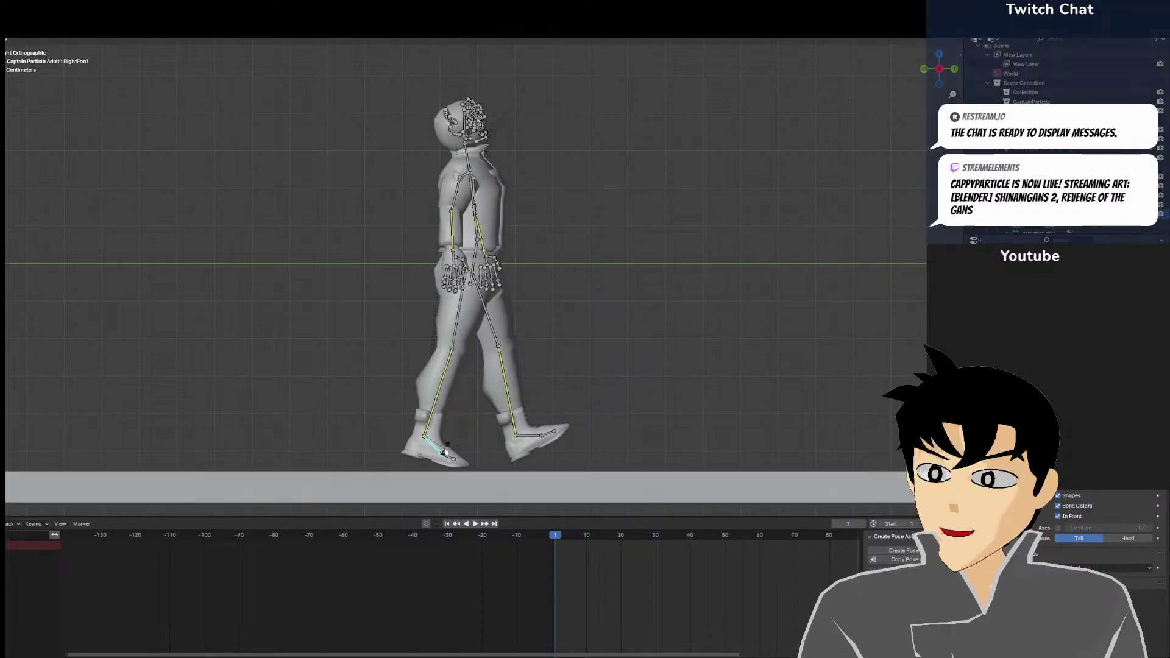
{"action": "left_click", "coordinate": [444, 454]}
{"action": "left_click", "coordinate": [450, 457]}
{"action": "key", "text": "r"}
{"action": "left_click", "coordinate": [495, 440]}
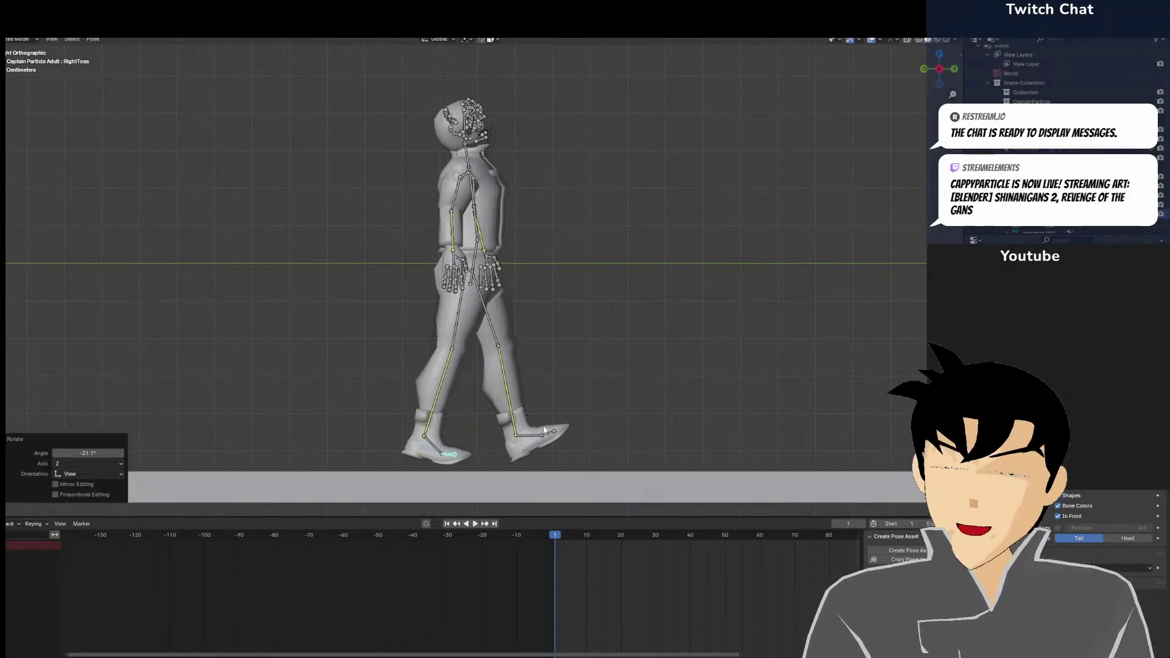
Select all the character's bones in the camera view and insert a keyframe at frame 1
{"action": "middle_click_drag", "start_coordinate": [569, 393], "coordinate": [742, 415]}
{"action": "key", "text": "KP_0"}
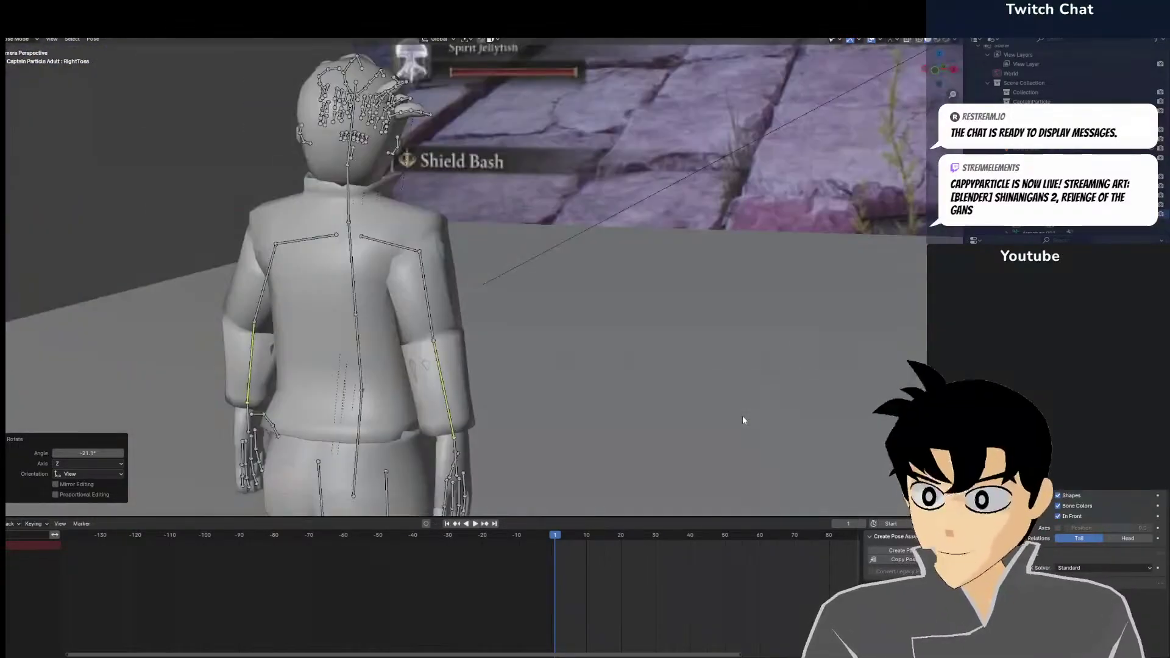
{"action": "scroll", "coordinate": [531, 354], "scroll_direction": "up", "scroll_amount": 4}
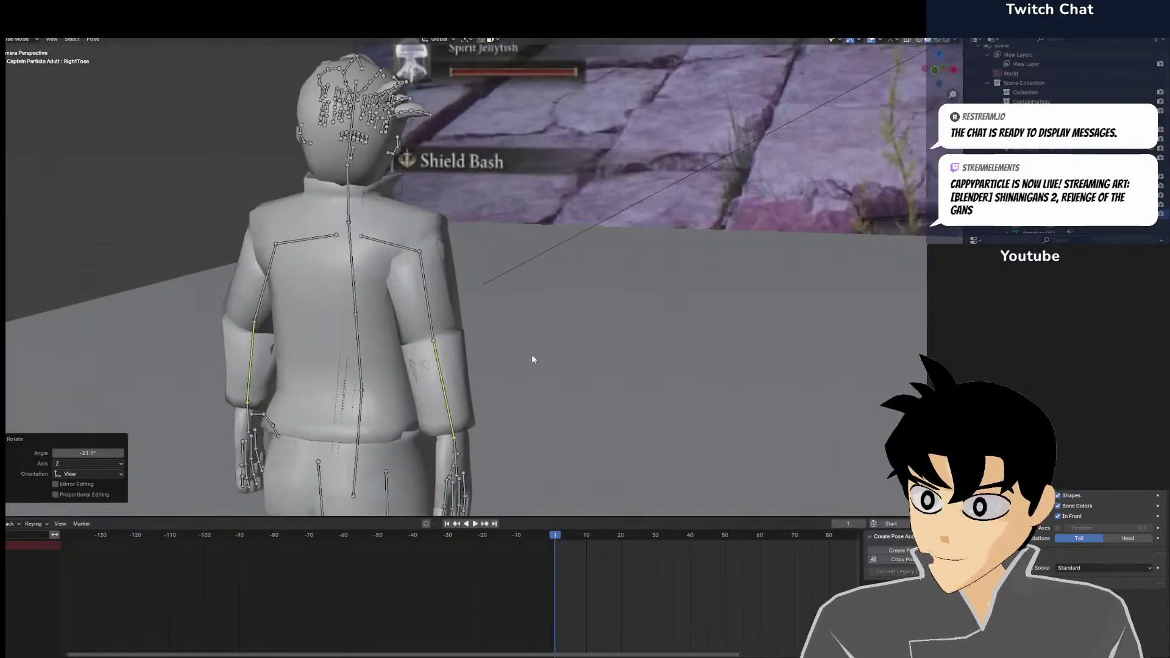
{"action": "scroll", "coordinate": [485, 339], "scroll_direction": "down", "scroll_amount": 4}
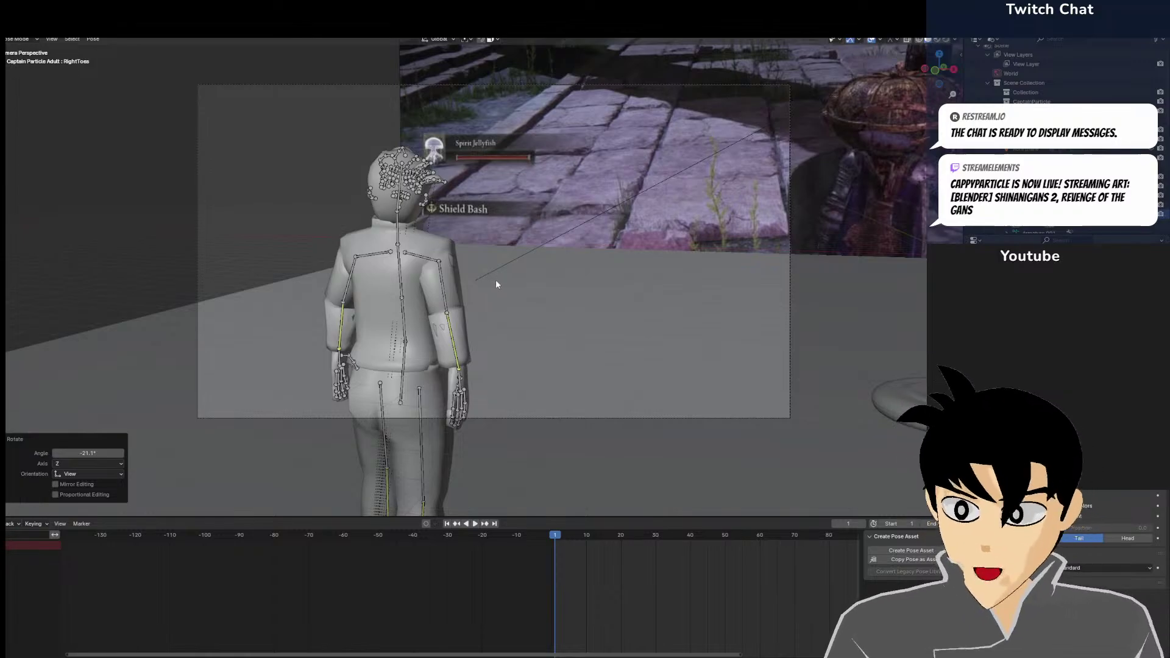
{"action": "key", "text": "a"}
{"action": "key", "text": "i"}
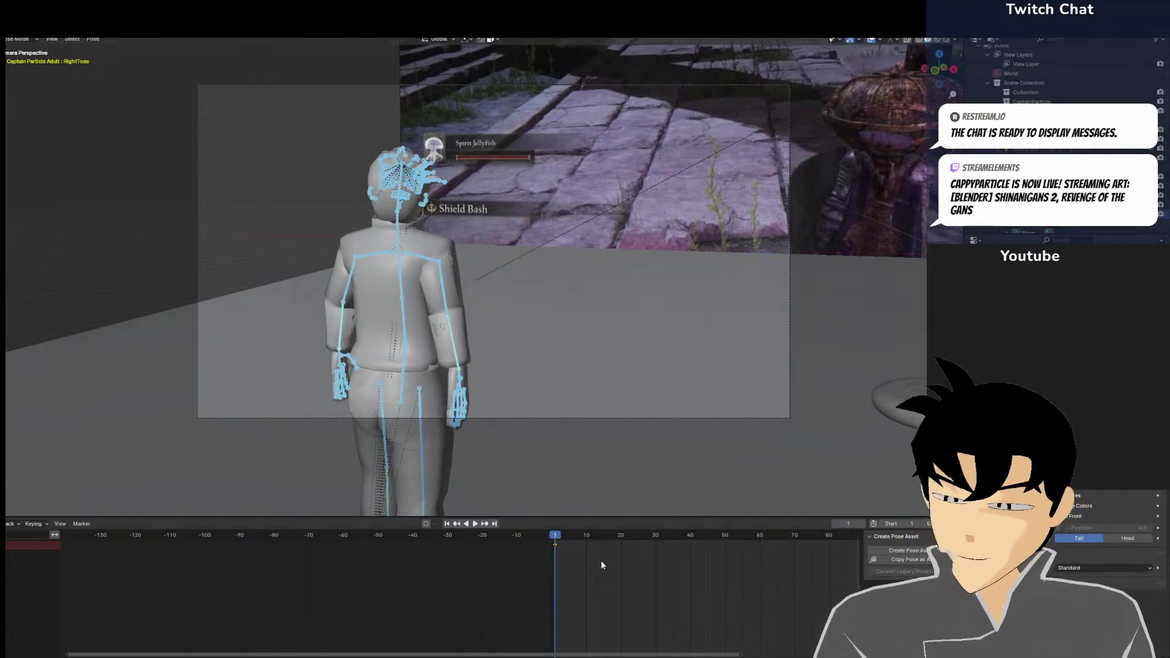
Go to frame 40 and move all the bones about 7.7 m forward along the Y axis
{"action": "left_click_drag", "start_coordinate": [601, 560], "coordinate": [689, 562]}
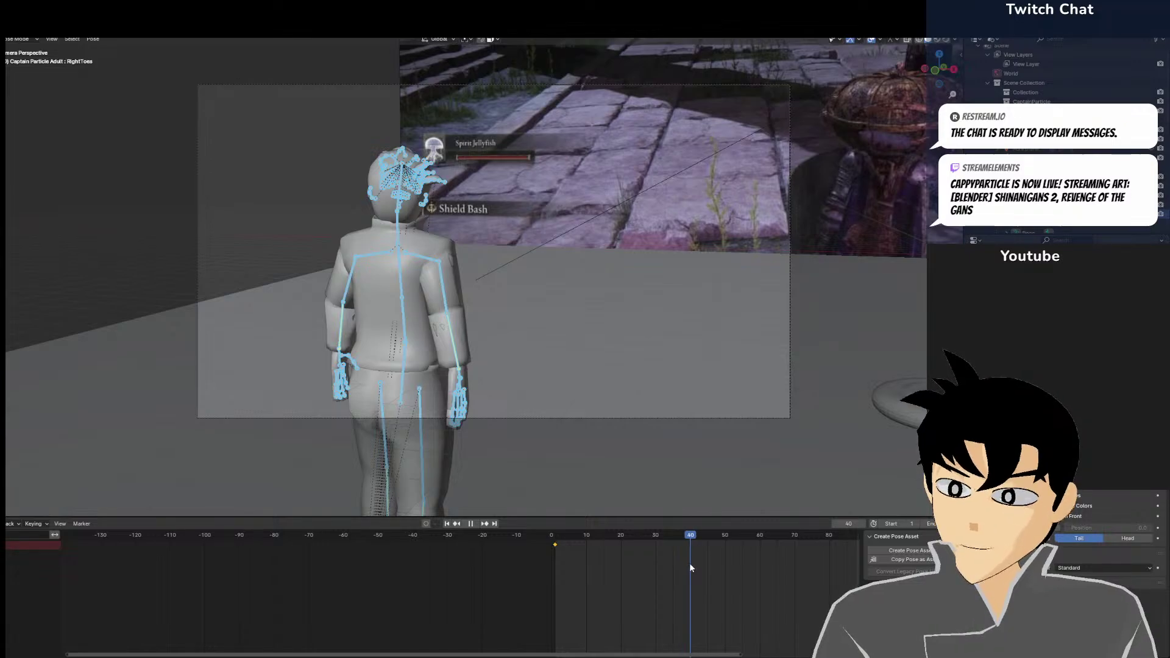
{"action": "middle_click_drag", "start_coordinate": [549, 389], "coordinate": [469, 419]}
{"action": "scroll", "coordinate": [466, 418], "scroll_direction": "down", "scroll_amount": 5}
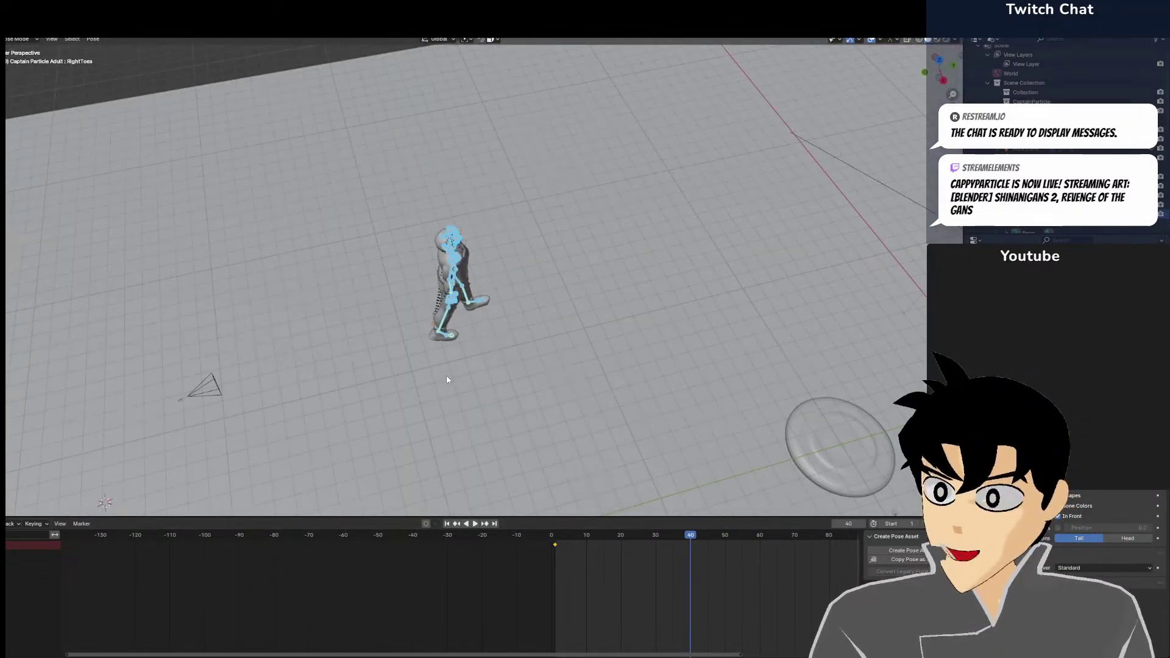
{"action": "scroll", "coordinate": [441, 366], "scroll_direction": "down", "scroll_amount": 4}
{"action": "scroll", "coordinate": [439, 363], "scroll_direction": "up", "scroll_amount": 3}
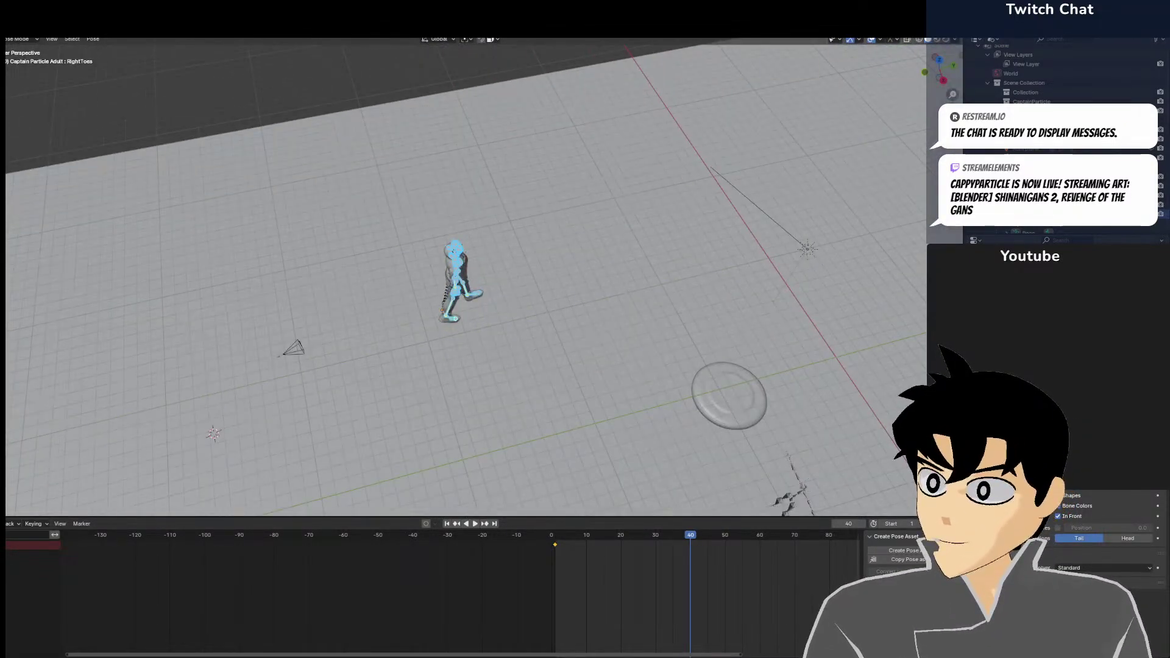
{"action": "scroll", "coordinate": [486, 268], "scroll_direction": "up", "scroll_amount": 5}
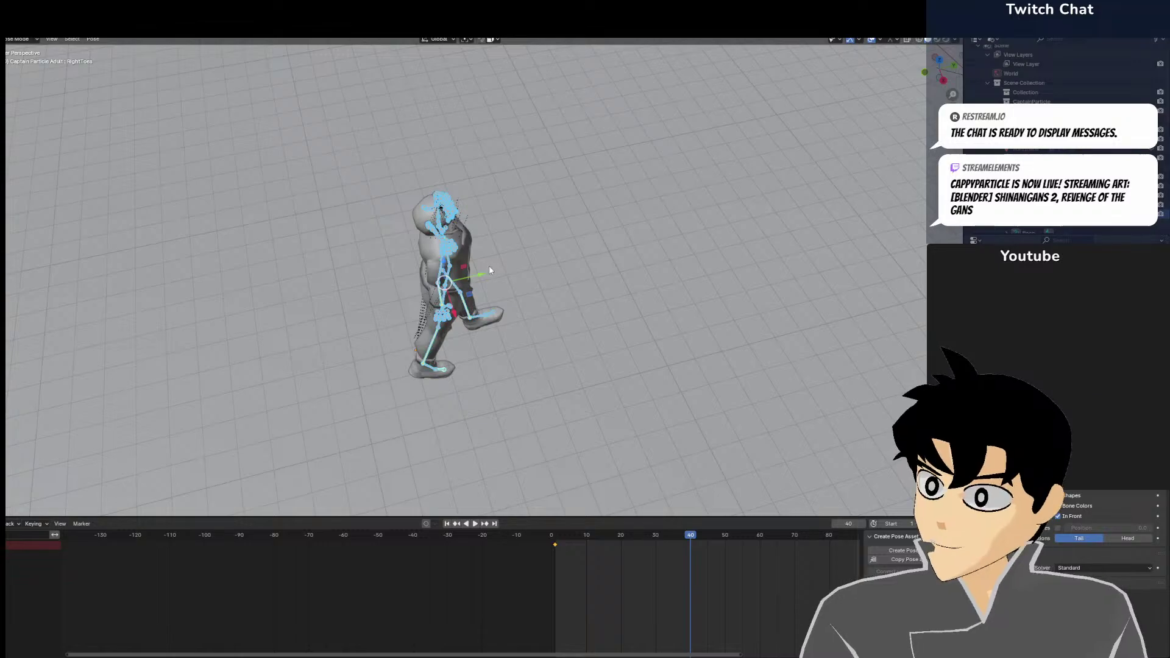
{"action": "key", "text": "g"}
{"action": "key", "text": "y"}
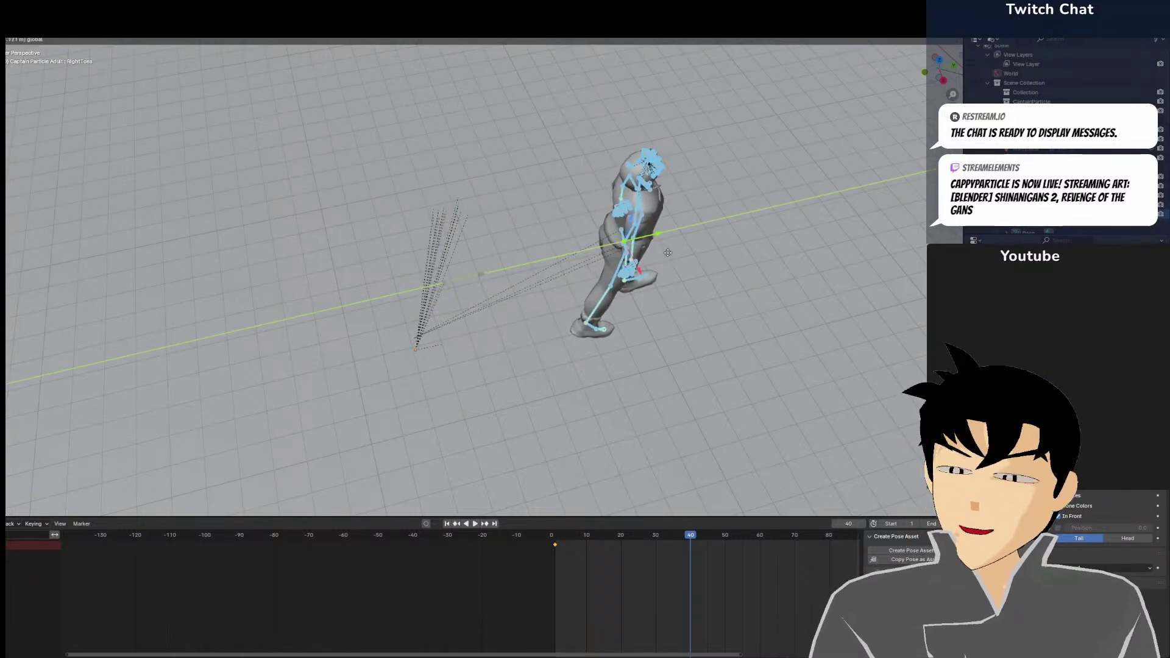
{"action": "left_click", "coordinate": [670, 251]}
Check the moved character through the camera and insert a Location keyframe for all bones at frame 40
{"action": "scroll", "coordinate": [681, 249], "scroll_direction": "down", "scroll_amount": 5}
{"action": "middle_click_drag", "start_coordinate": [681, 249], "coordinate": [663, 296]}
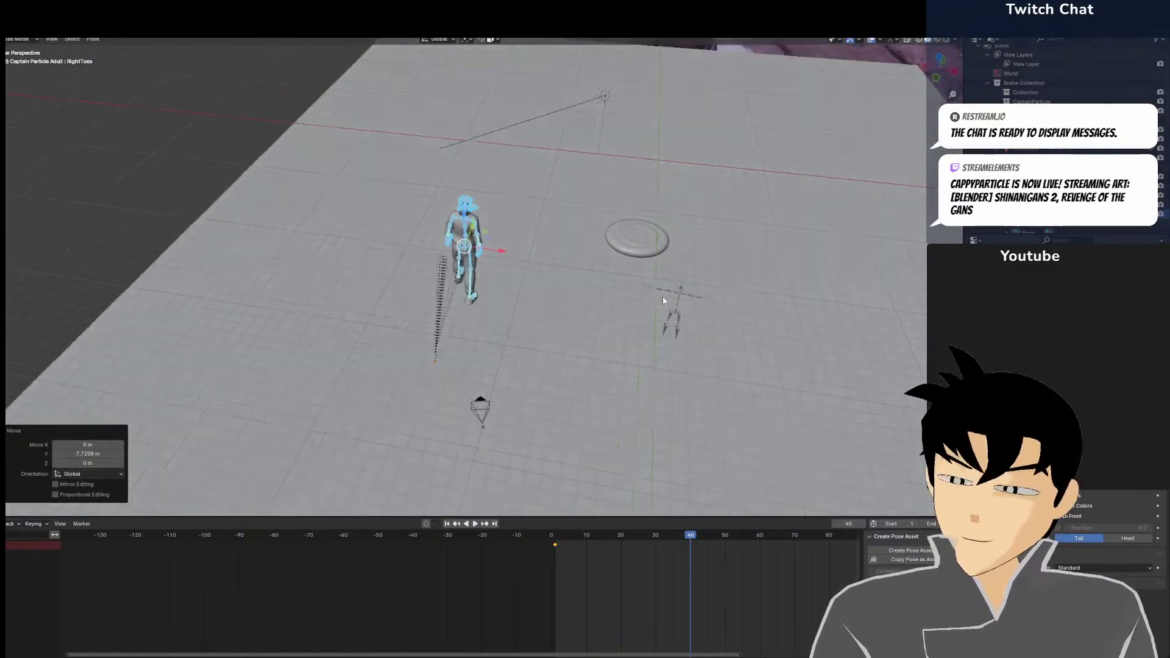
{"action": "key", "text": "KP_0"}
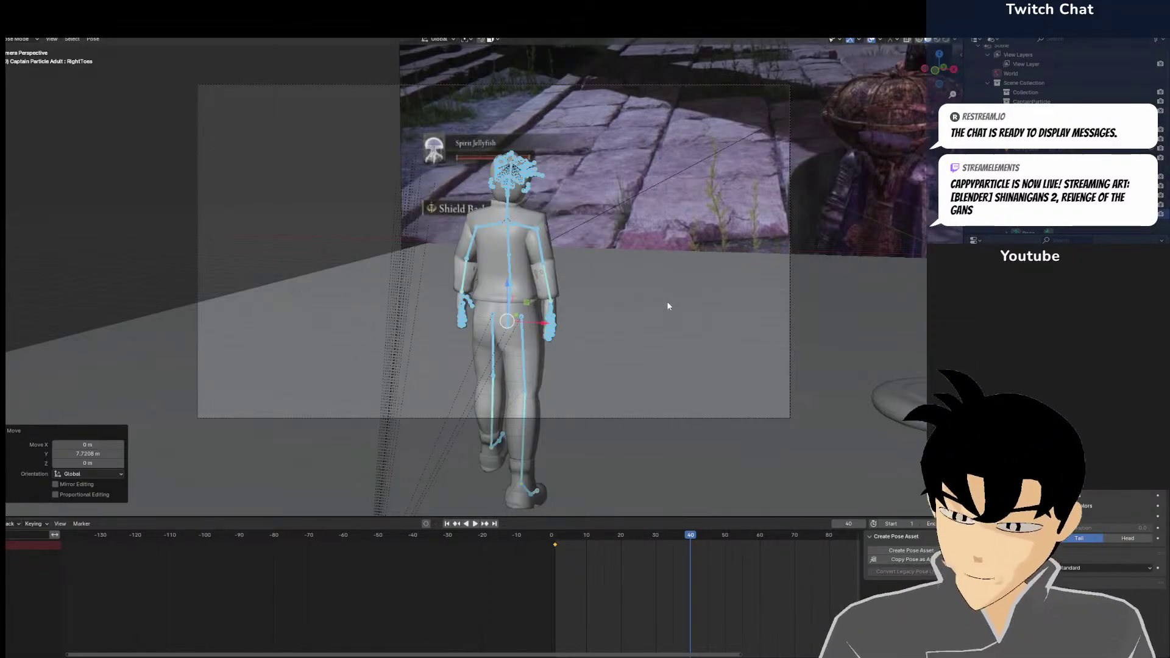
{"action": "key", "text": "i"}
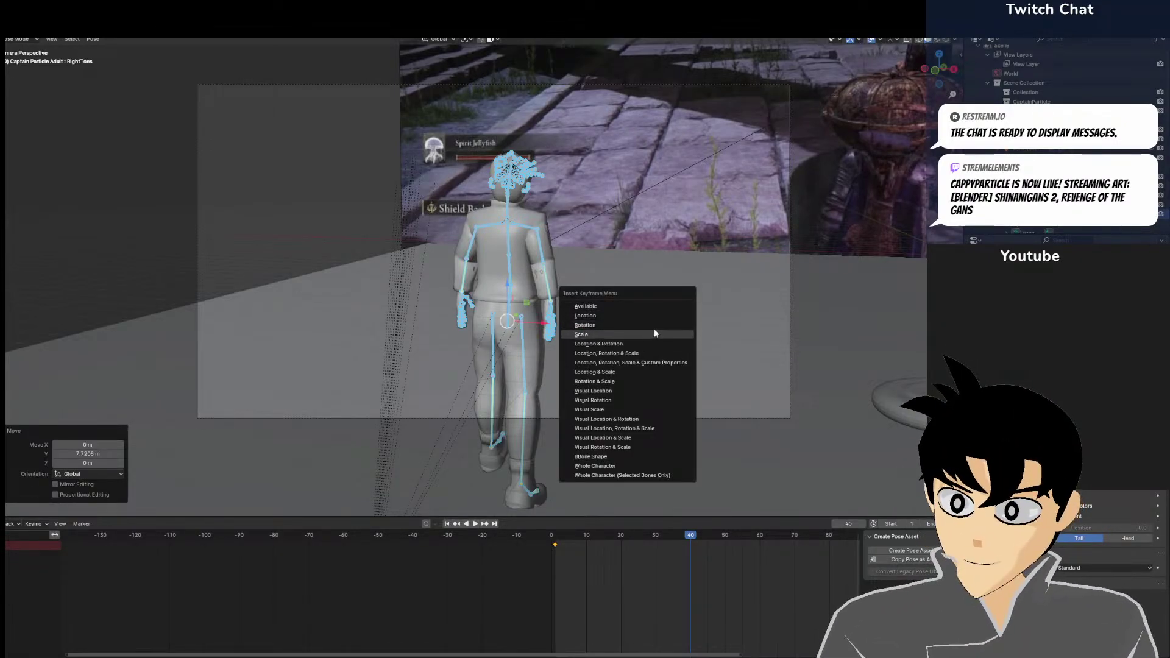
{"action": "left_click", "coordinate": [663, 316]}
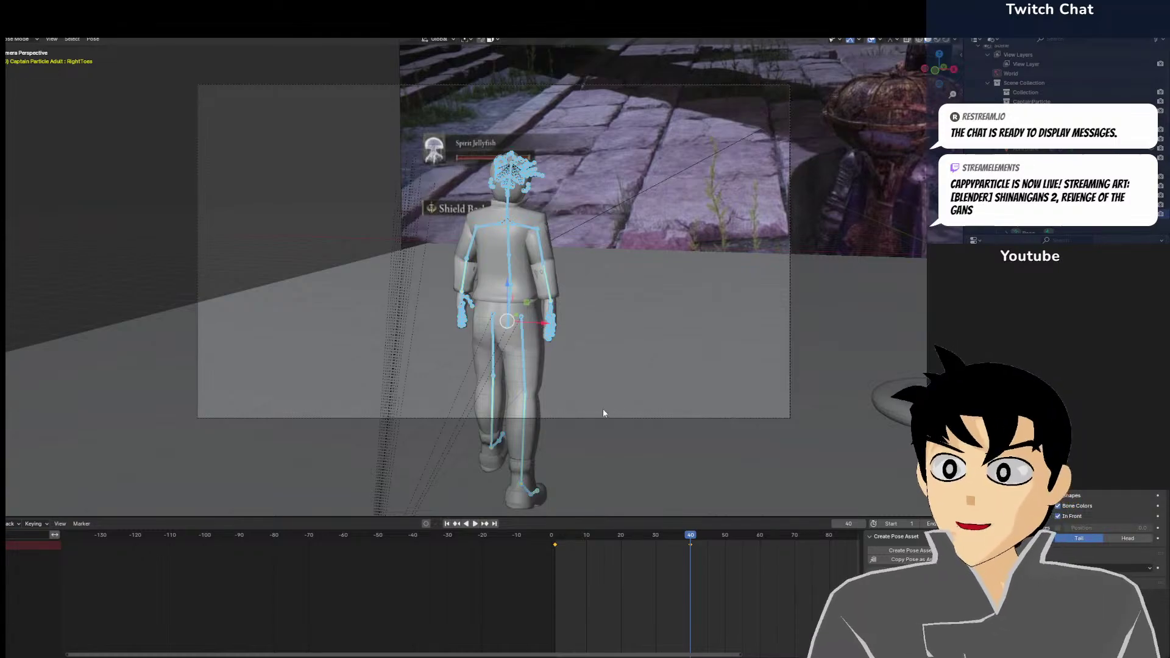
Deselect the bones, switch to Object Mode, select the camera and insert a keyframe for it at frame 1
{"action": "key", "text": "alt+a"}
{"action": "left_click", "coordinate": [13, 39]}
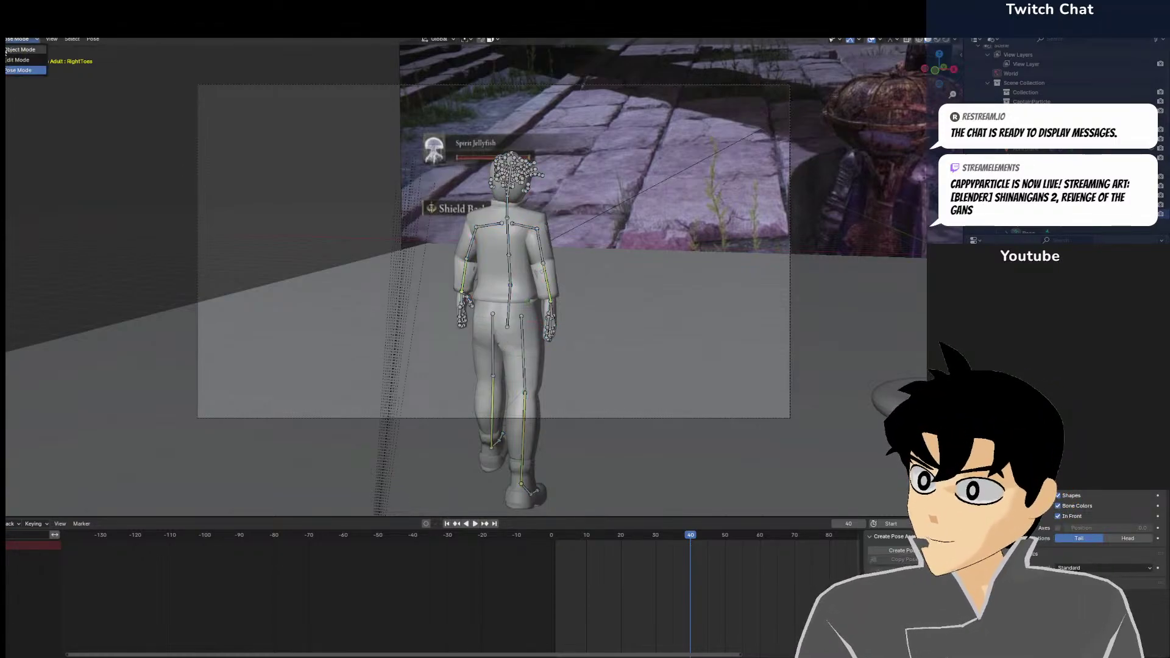
{"action": "left_click", "coordinate": [21, 49]}
{"action": "left_click", "coordinate": [352, 86]}
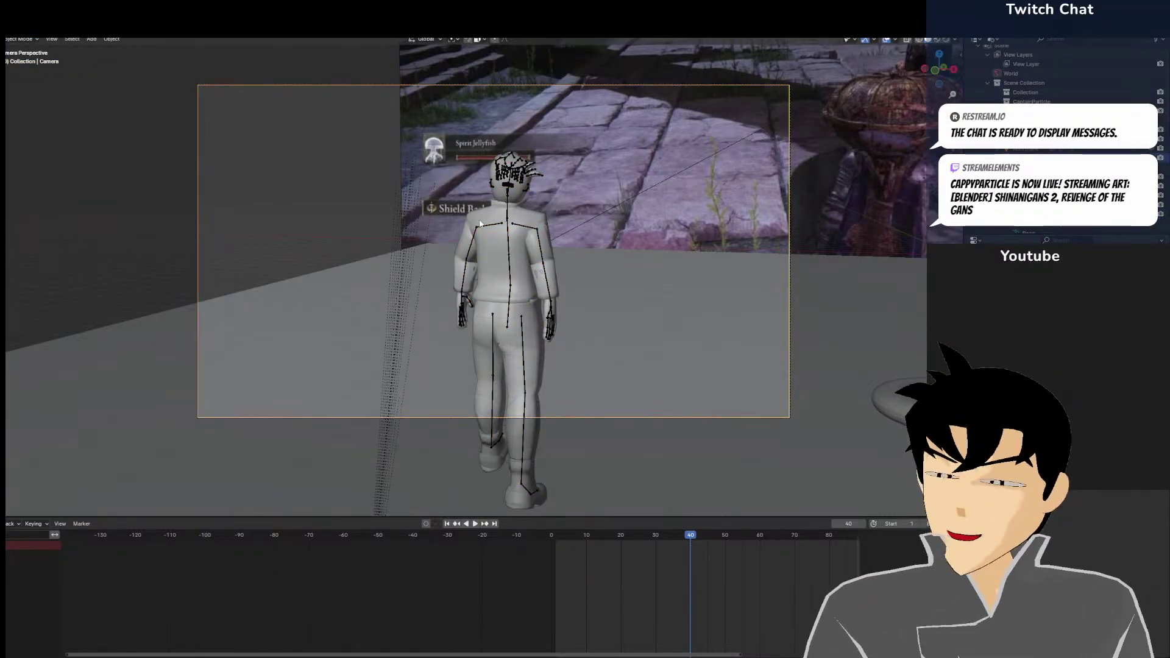
{"action": "right_click_drag", "start_coordinate": [551, 560], "coordinate": [556, 559], "text": "shift"}
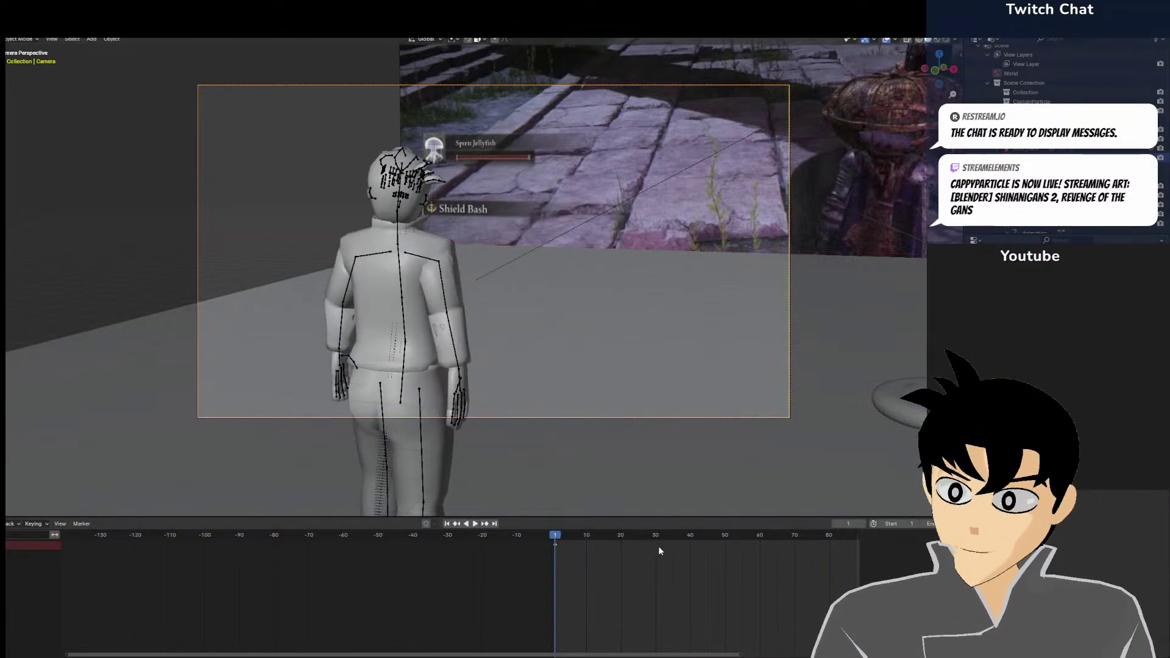
At frame 40, use Fly Navigation to move the camera forward behind the character and keyframe its new position
{"action": "left_click", "coordinate": [690, 551]}
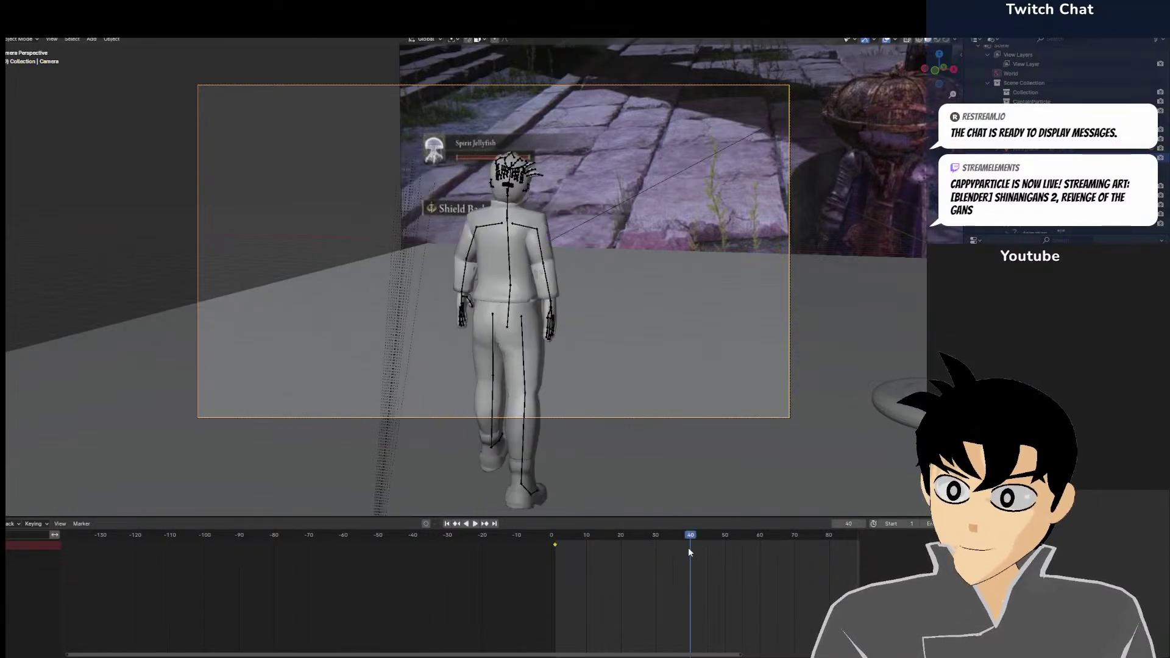
{"action": "left_click", "coordinate": [58, 40]}
{"action": "mouse_move", "coordinate": [72, 40]}
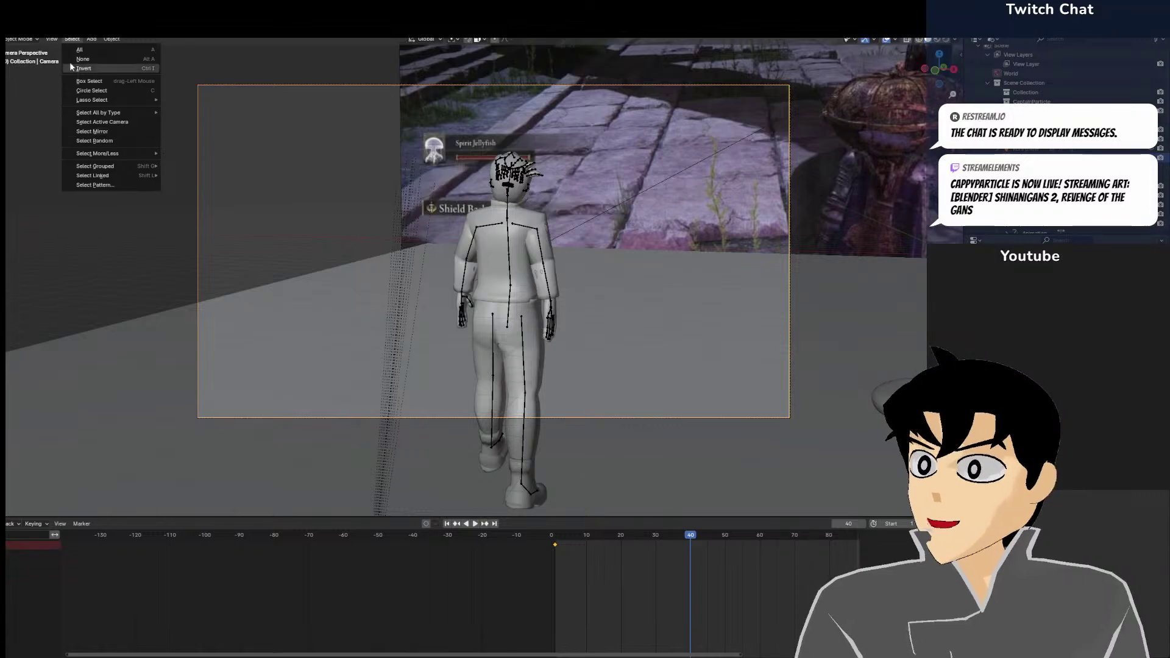
{"action": "mouse_move", "coordinate": [81, 156]}
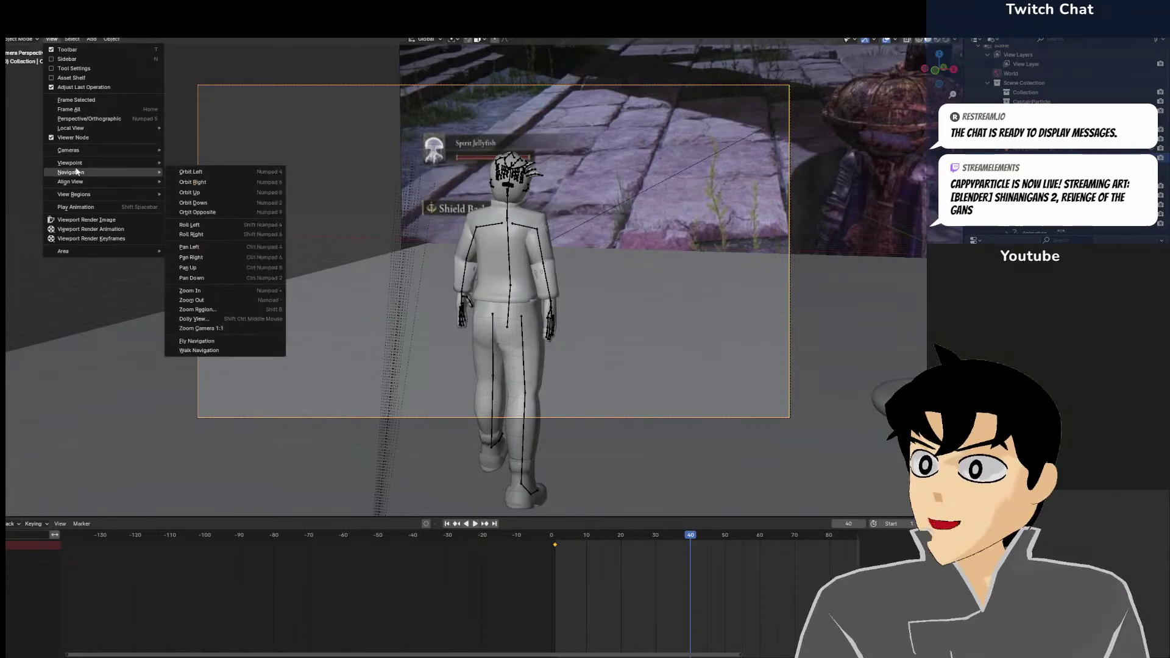
{"action": "left_click", "coordinate": [226, 342]}
{"action": "key", "text": "w"}
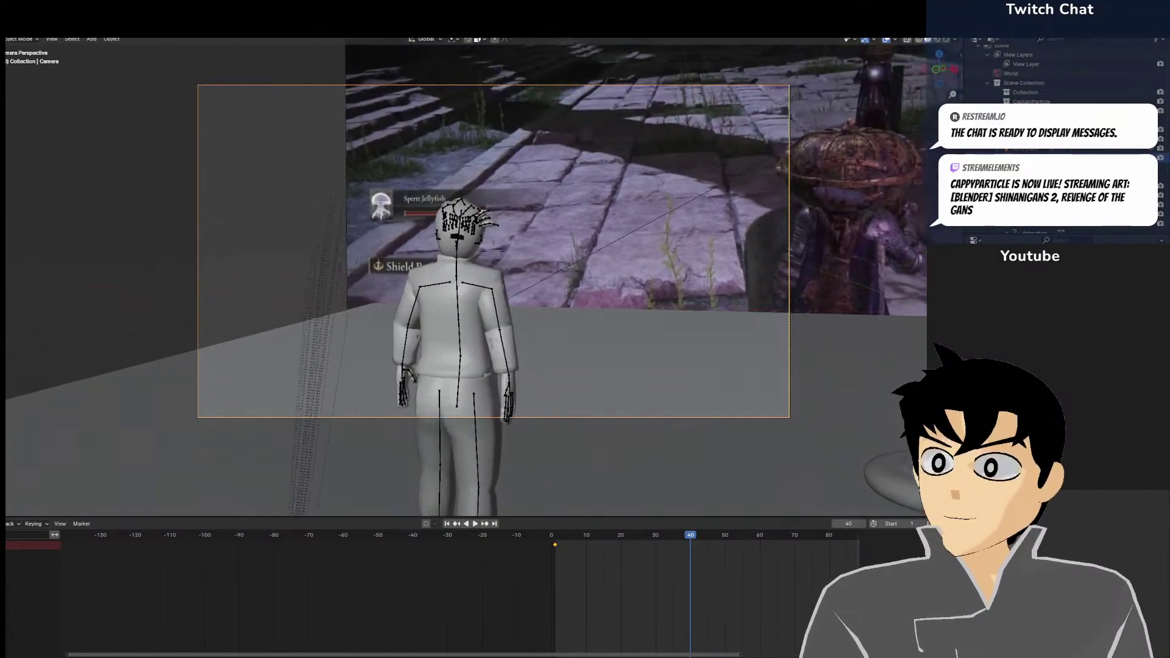
{"action": "key", "text": "w"}
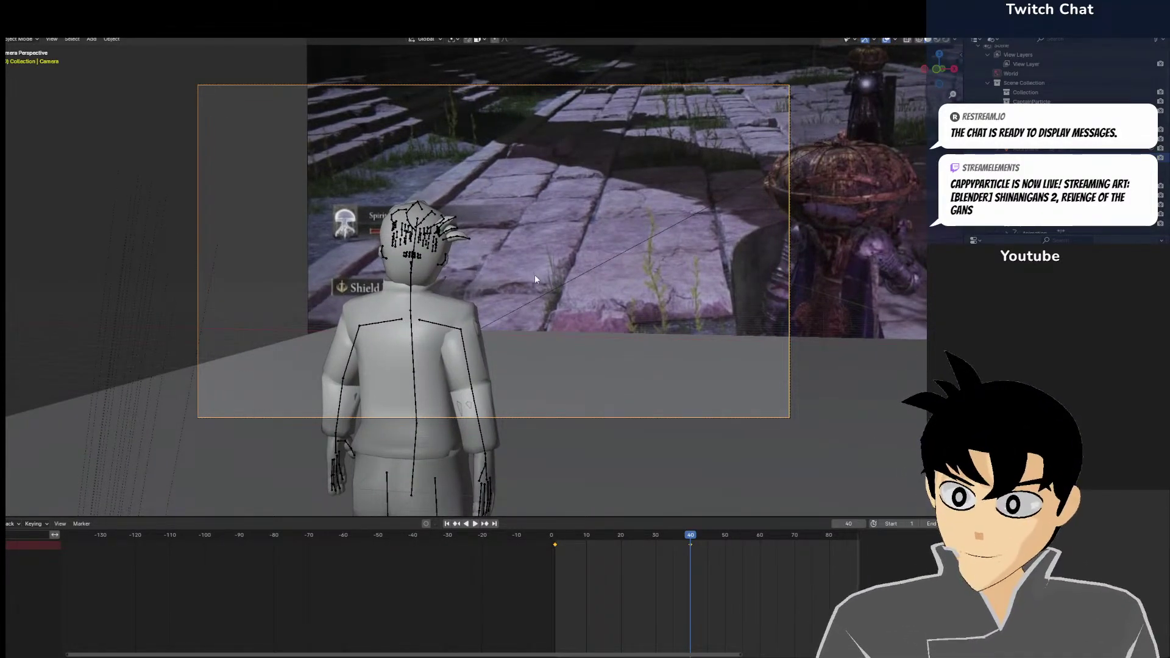
Select the character's armature, enter Pose Mode and select the head bone
{"action": "left_click", "coordinate": [434, 327]}
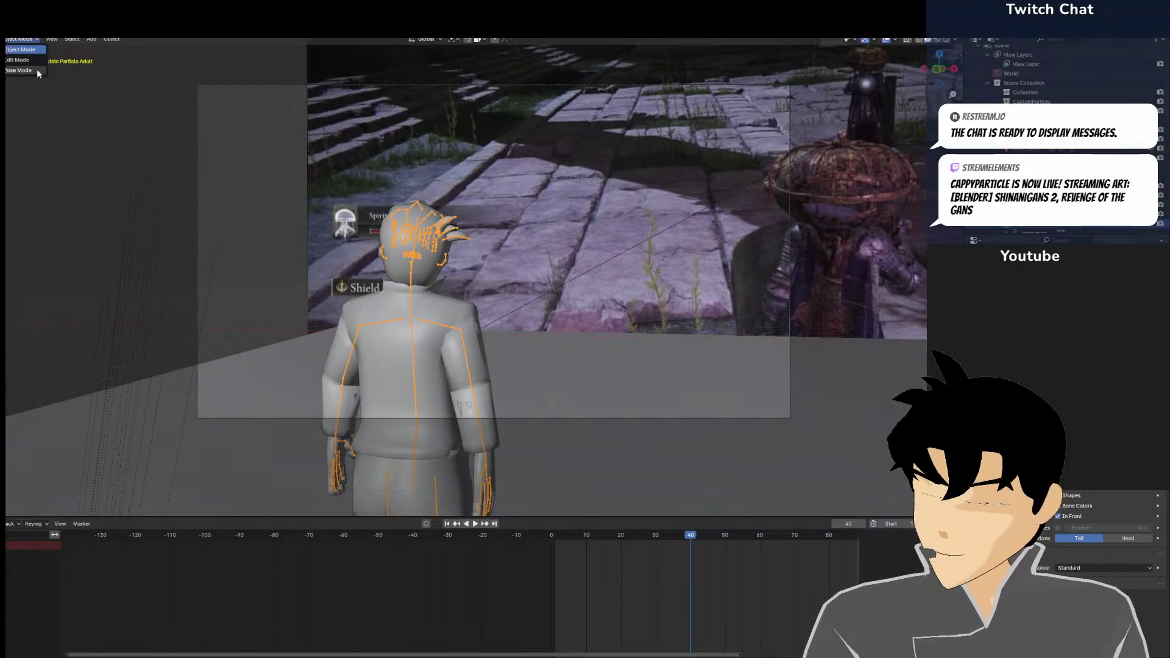
{"action": "left_click", "coordinate": [24, 70]}
{"action": "left_click", "coordinate": [417, 260]}
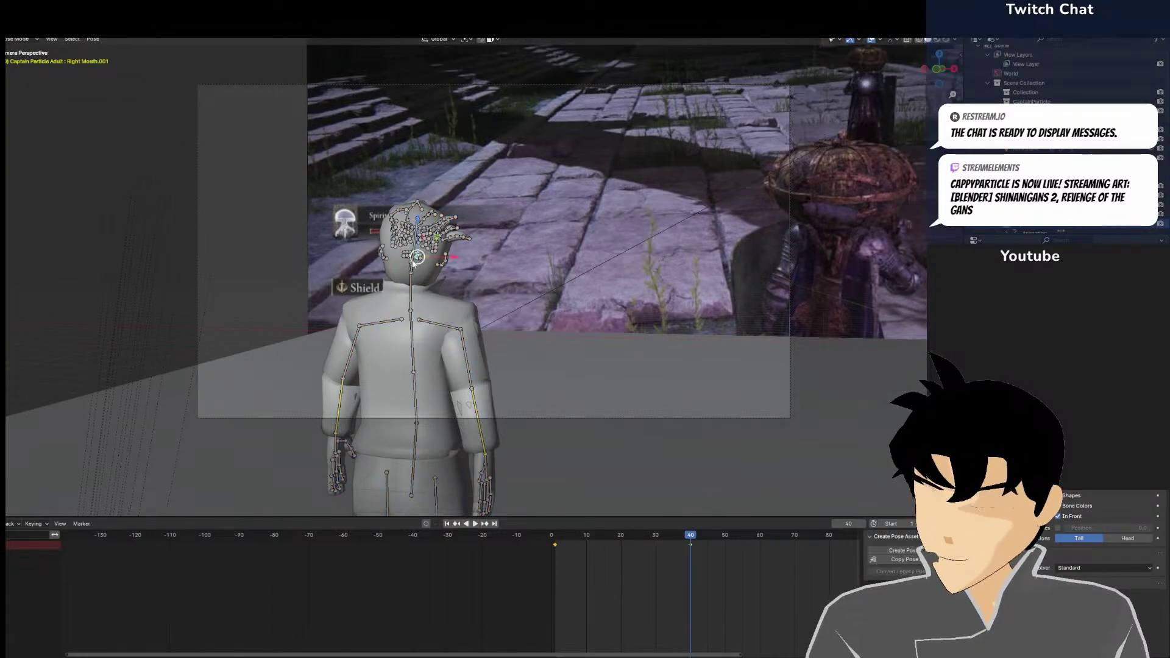
{"action": "left_click", "coordinate": [414, 264]}
Try to paste the copied pose onto all the bones with Flipped on X-Axis enabled
{"action": "middle_click_drag", "start_coordinate": [417, 256], "coordinate": [474, 319]}
{"action": "scroll", "coordinate": [477, 290], "scroll_direction": "down", "scroll_amount": 6}
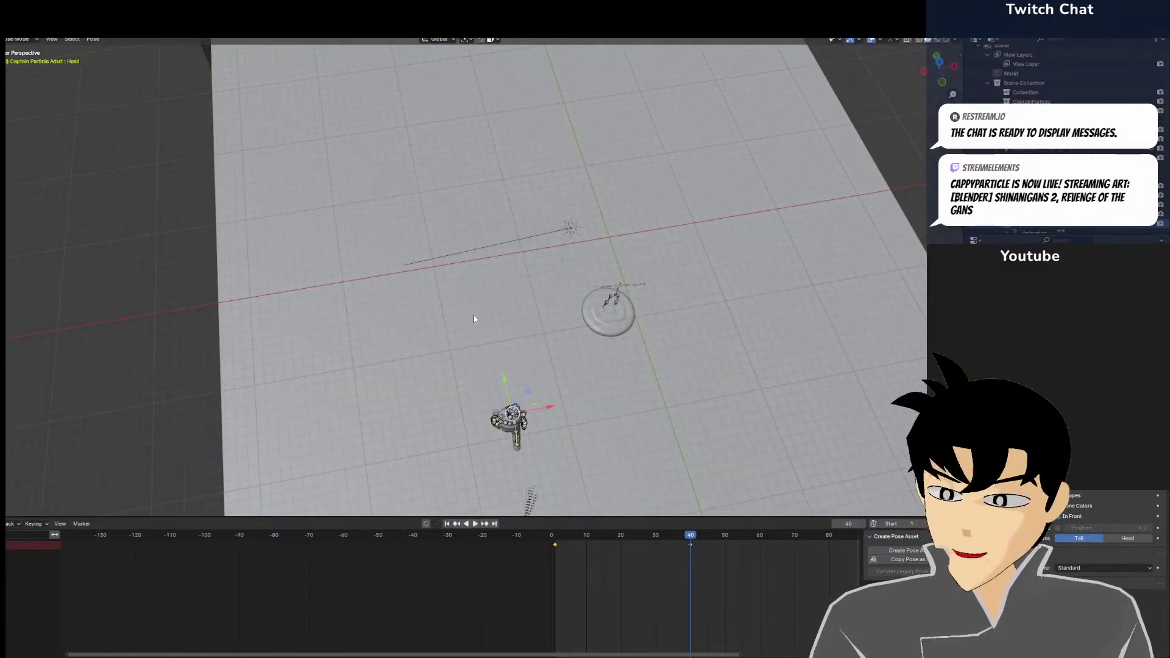
{"action": "key", "text": "KP_1"}
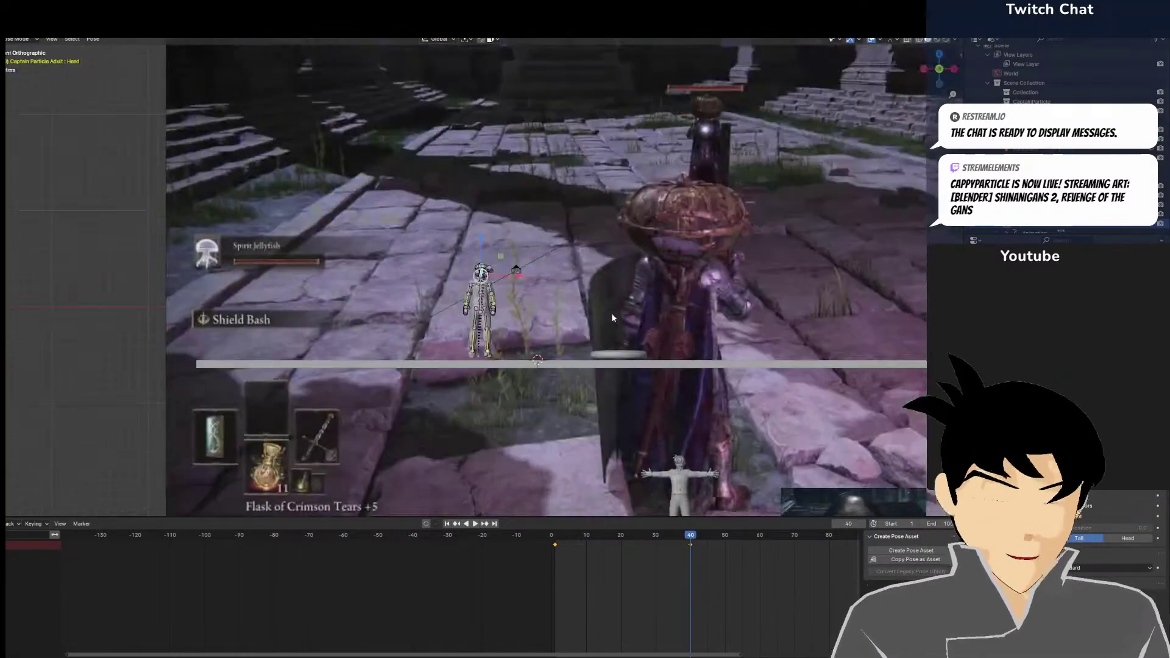
{"action": "scroll", "coordinate": [612, 313], "scroll_direction": "up", "scroll_amount": 10}
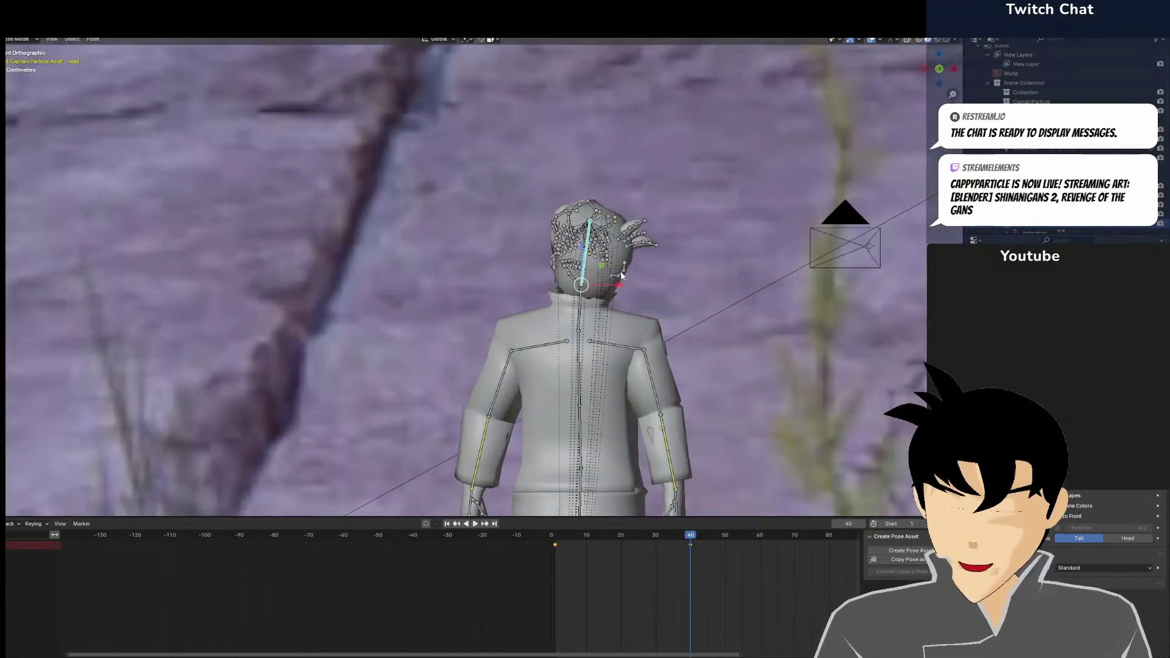
{"action": "key", "text": "KP_7"}
{"action": "scroll", "coordinate": [621, 272], "scroll_direction": "down", "scroll_amount": 6}
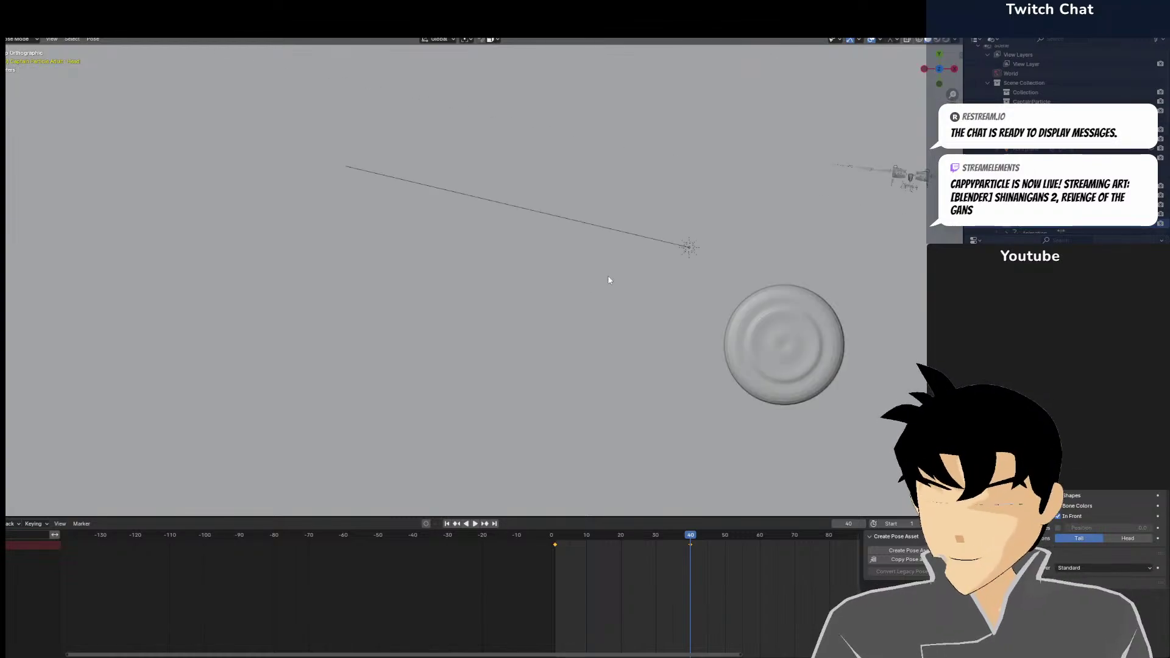
{"action": "middle_click_drag", "start_coordinate": [608, 275], "coordinate": [515, 449], "text": "shift"}
{"action": "scroll", "coordinate": [465, 282], "scroll_direction": "up", "scroll_amount": 2}
{"action": "middle_click_drag", "start_coordinate": [465, 283], "coordinate": [473, 446], "text": "shift"}
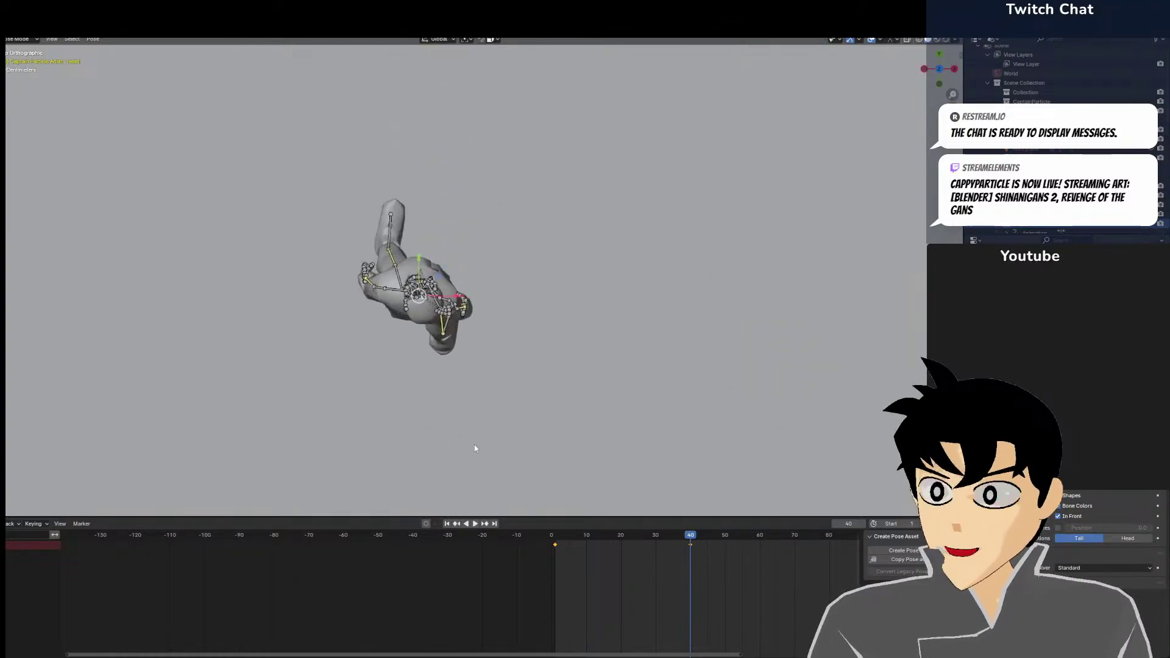
{"action": "scroll", "coordinate": [485, 255], "scroll_direction": "up", "scroll_amount": 3}
{"action": "key", "text": "a"}
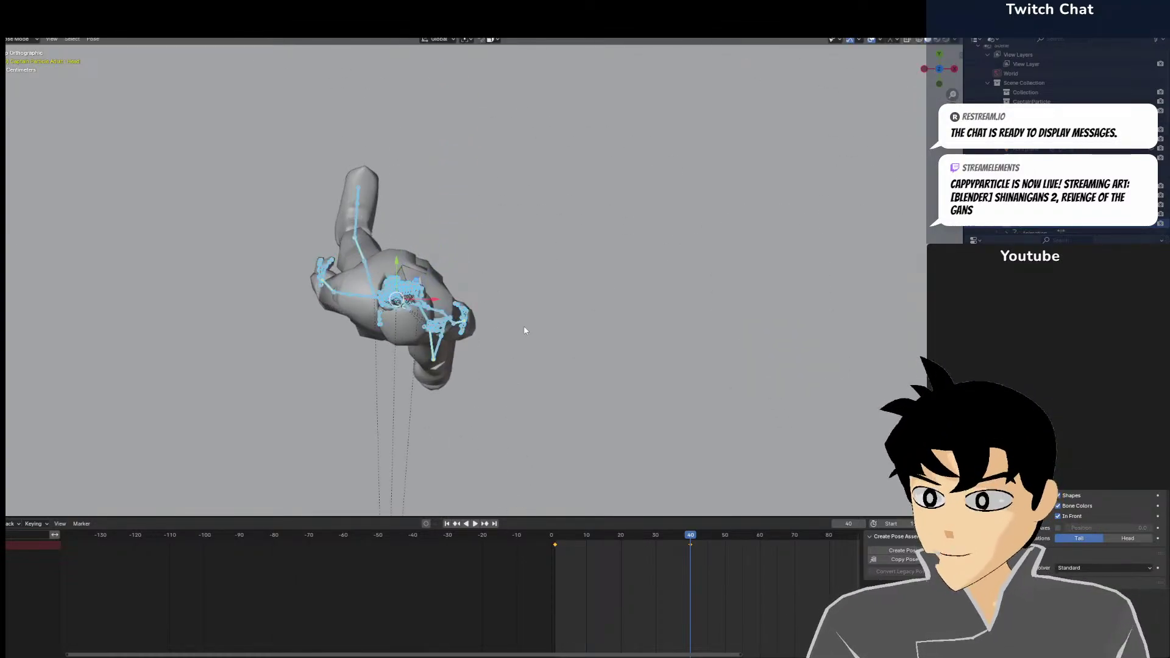
{"action": "key", "text": "ctrl+v"}
{"action": "left_click", "coordinate": [56, 484]}
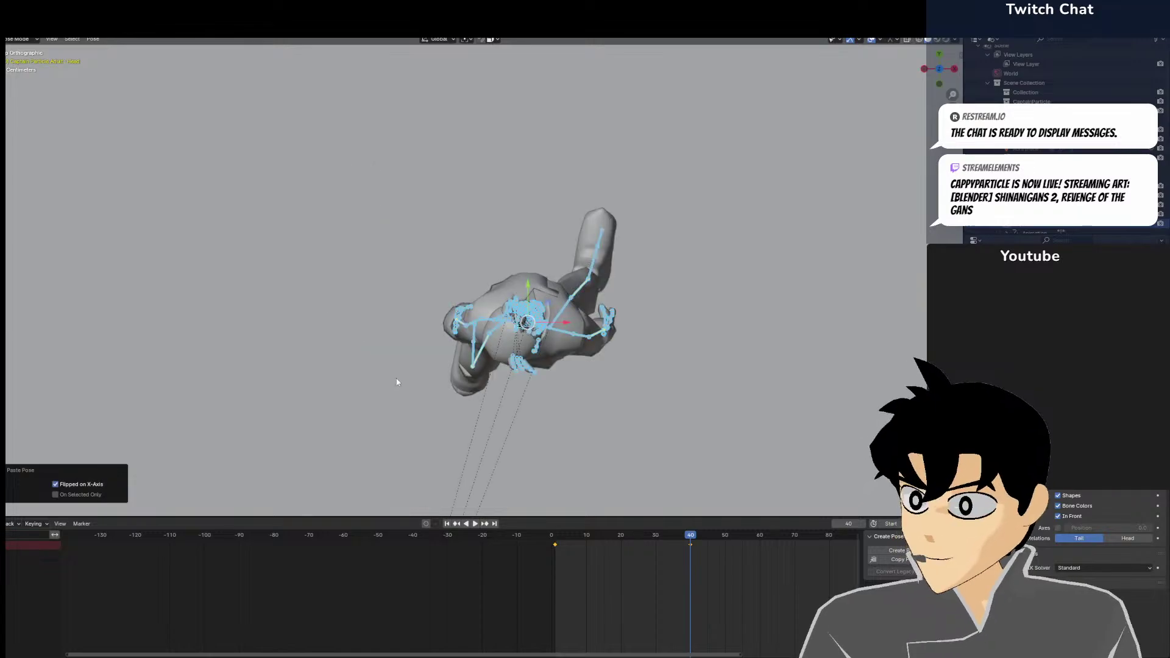
{"action": "middle_click_drag", "start_coordinate": [566, 379], "coordinate": [619, 291]}
{"action": "key", "text": "ctrl+z"}
Select only the head bone and rotate it from behind and from above to turn the head toward the character's right
{"action": "scroll", "coordinate": [582, 360], "scroll_direction": "down", "scroll_amount": 7}
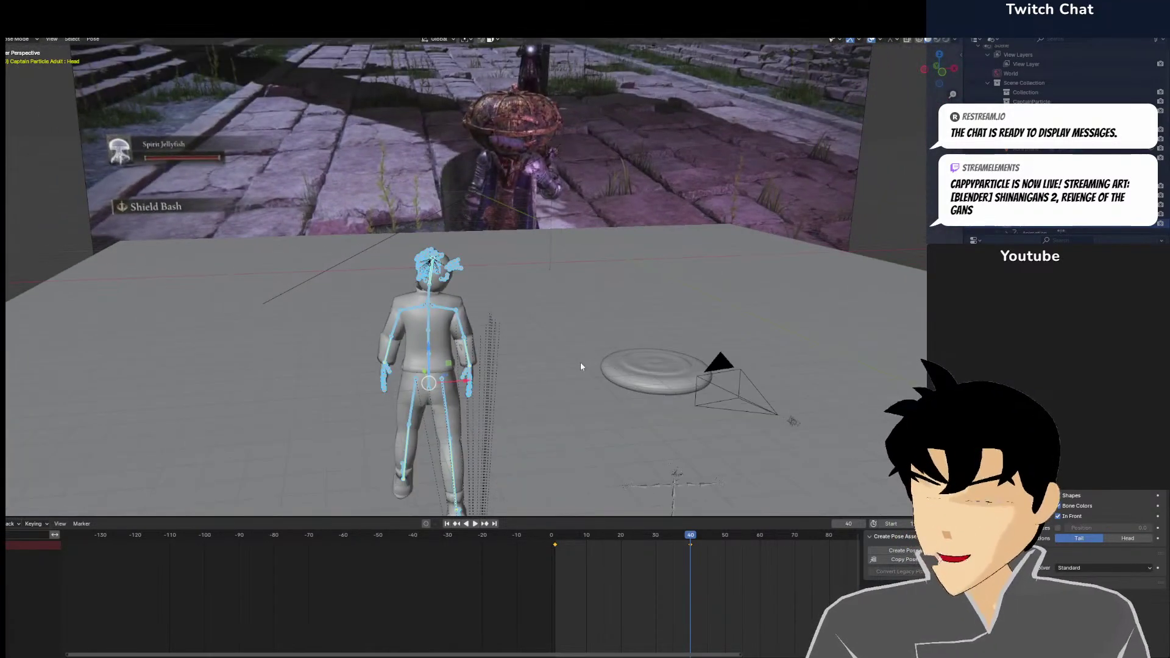
{"action": "scroll", "coordinate": [551, 360], "scroll_direction": "up", "scroll_amount": 4}
{"action": "scroll", "coordinate": [334, 320], "scroll_direction": "up", "scroll_amount": 5}
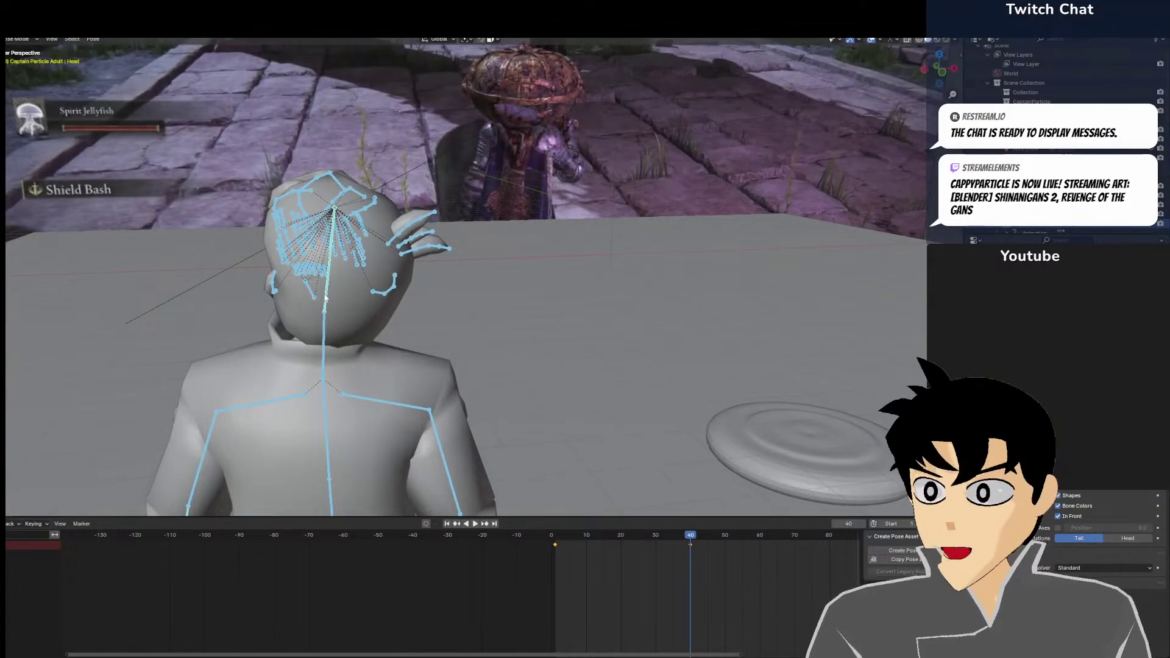
{"action": "middle_click_drag", "start_coordinate": [326, 298], "coordinate": [363, 316]}
{"action": "left_click", "coordinate": [456, 373]}
{"action": "key", "text": "r"}
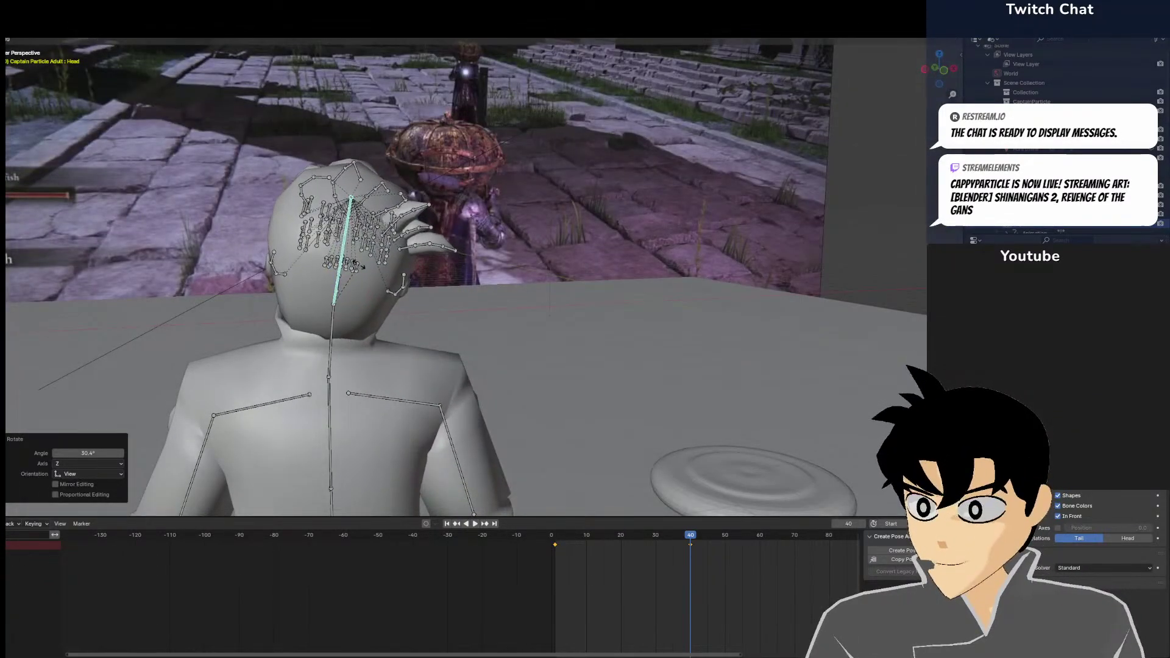
{"action": "left_click", "coordinate": [365, 271]}
{"action": "middle_click_drag", "start_coordinate": [365, 271], "coordinate": [530, 356]}
{"action": "key", "text": "r"}
{"action": "left_click", "coordinate": [593, 313]}
Viewed from above, rotate the right shoulder bone about 7.5° and slightly rotate the left shoulder bone
{"action": "left_click", "coordinate": [400, 336]}
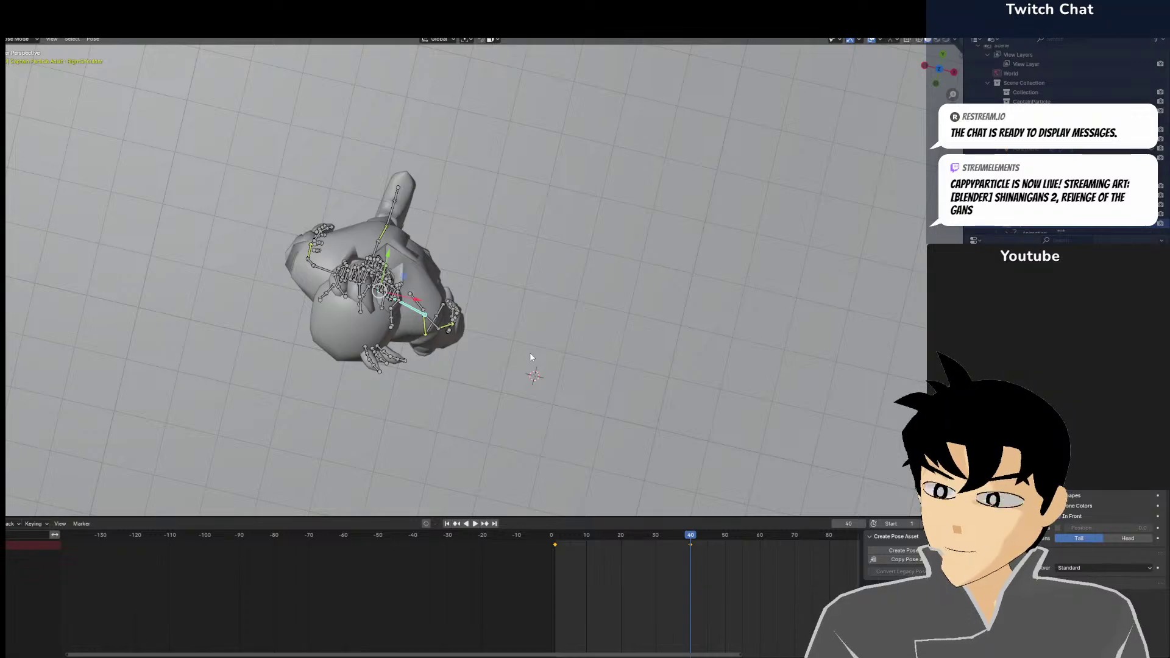
{"action": "mouse_move", "coordinate": [529, 354]}
{"action": "middle_mouse_down"}
{"action": "mouse_move", "coordinate": [532, 376]}
{"action": "mouse_move", "coordinate": [540, 354]}
{"action": "middle_mouse_up"}
{"action": "key", "text": "r"}
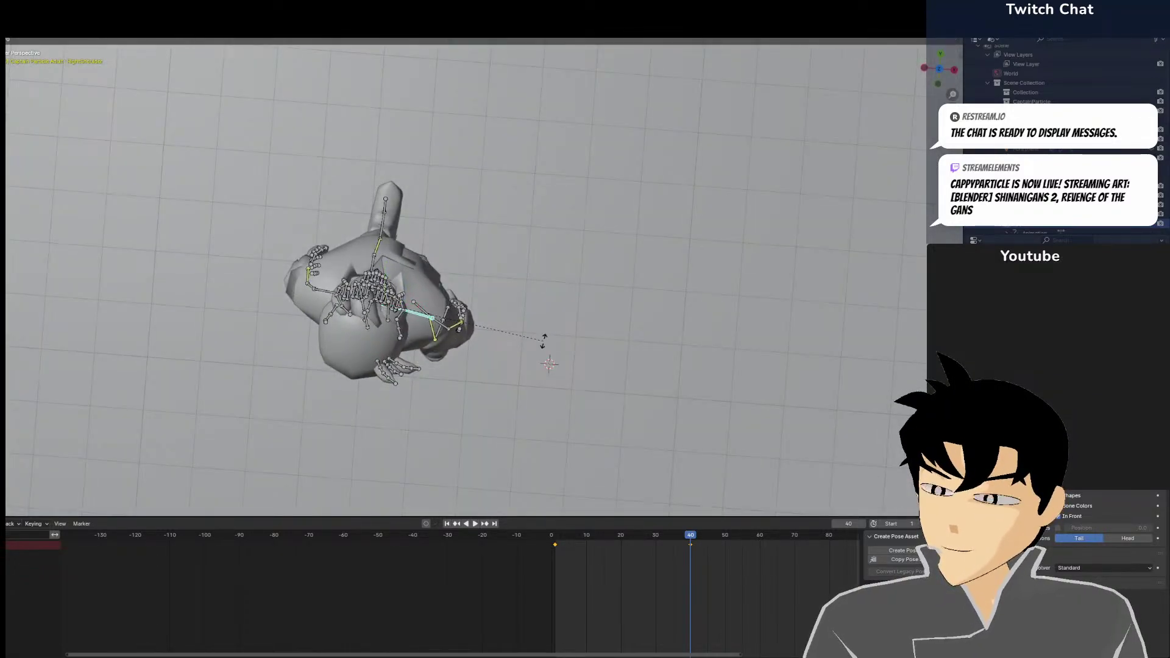
{"action": "left_click", "coordinate": [536, 366]}
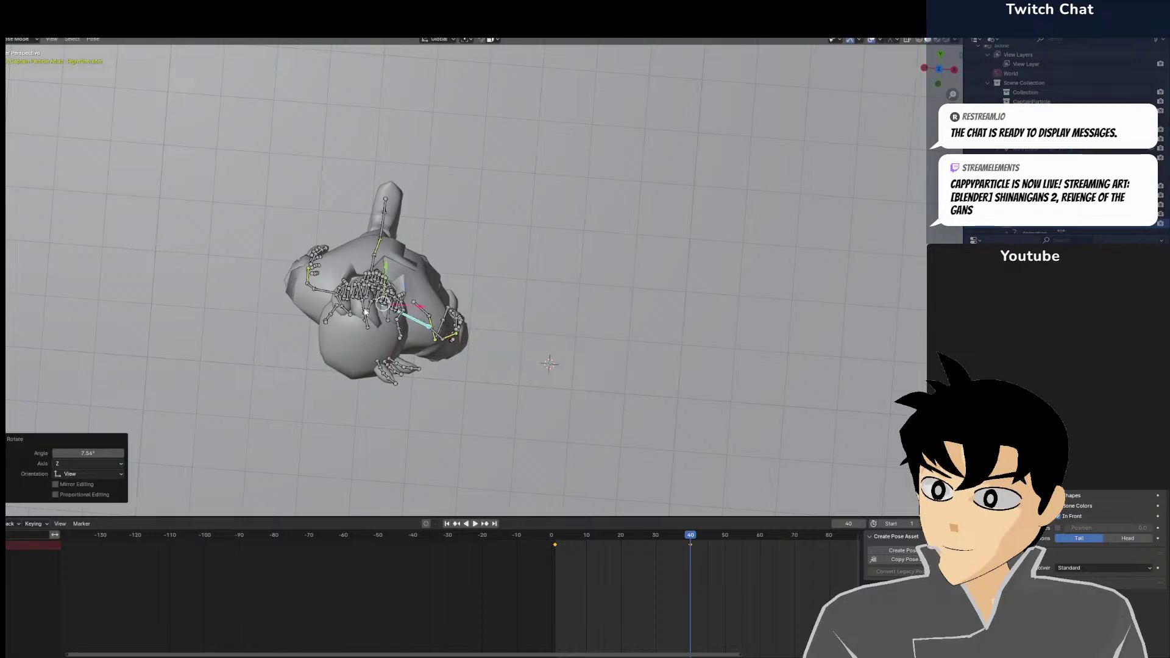
{"action": "left_click", "coordinate": [316, 292]}
{"action": "key", "text": "r"}
{"action": "left_click", "coordinate": [329, 287]}
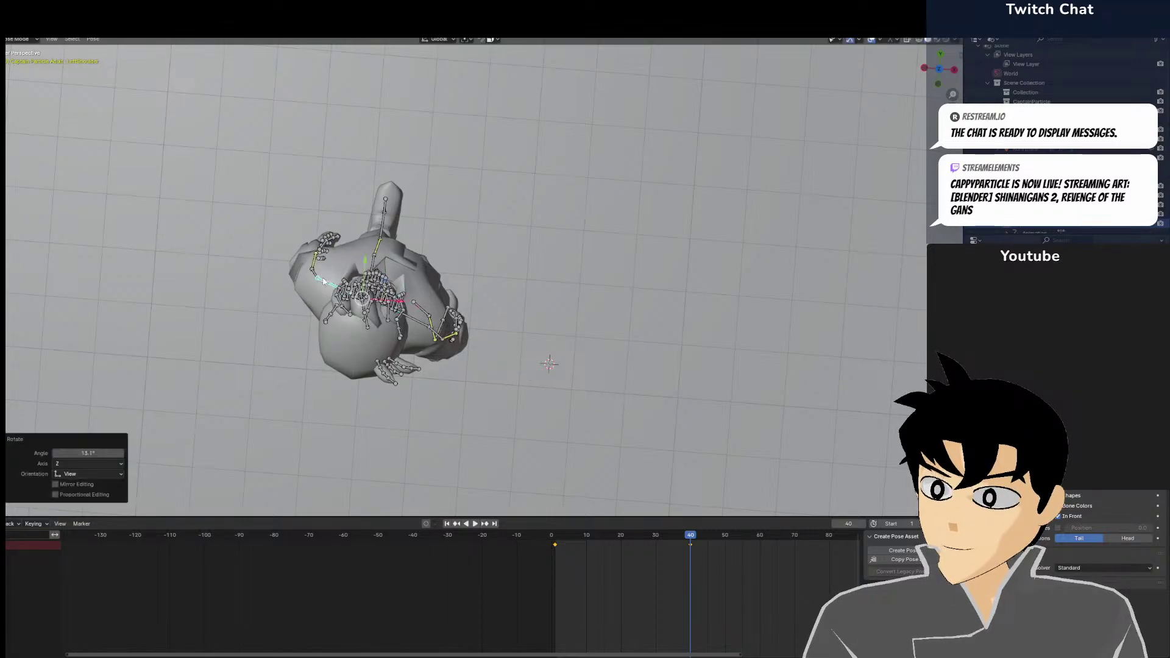
Viewed from the side, adjust the stride by rotating the leg bones, including the right upper leg
{"action": "middle_click_drag", "start_coordinate": [329, 286], "coordinate": [469, 416]}
{"action": "left_click", "coordinate": [440, 407]}
{"action": "left_click", "coordinate": [470, 415]}
{"action": "key", "text": "r"}
{"action": "left_click", "coordinate": [459, 432]}
{"action": "left_click", "coordinate": [460, 427]}
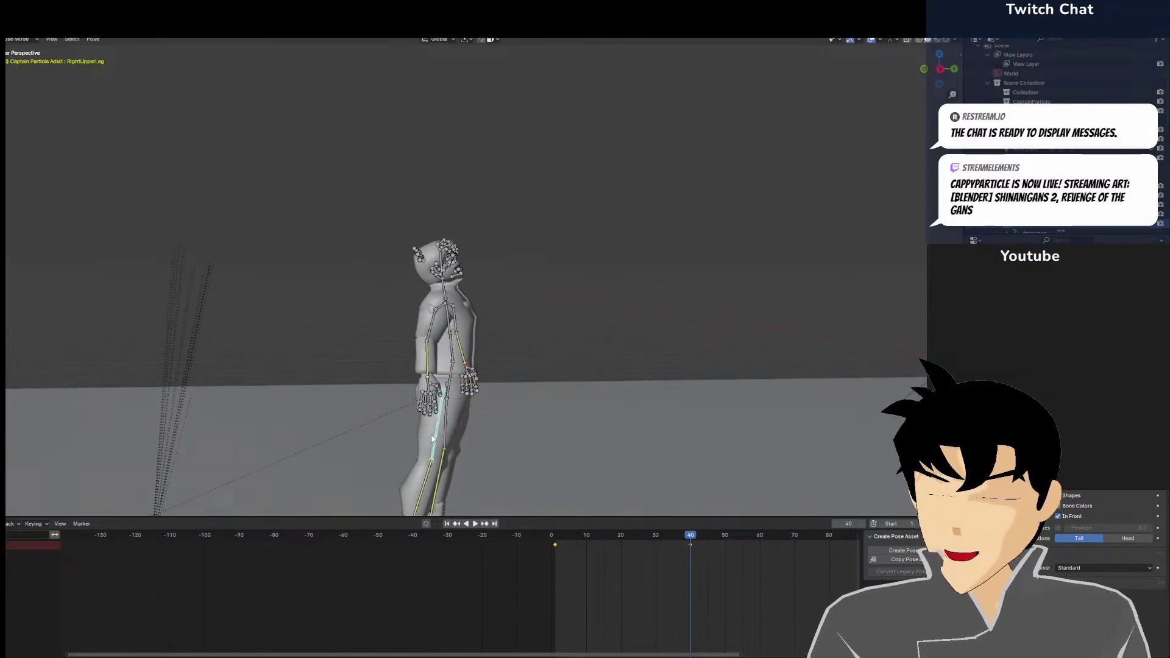
{"action": "key", "text": "r"}
{"action": "left_click", "coordinate": [488, 390]}
Select the head bone again and refine its rotation, including a turn of about -5.1° in the view plane
{"action": "middle_click_drag", "start_coordinate": [489, 390], "coordinate": [598, 386]}
{"action": "scroll", "coordinate": [598, 387], "scroll_direction": "up", "scroll_amount": 3}
{"action": "left_click", "coordinate": [374, 258]}
{"action": "middle_click_drag", "start_coordinate": [376, 262], "coordinate": [377, 343]}
{"action": "key", "text": "r"}
{"action": "left_click", "coordinate": [529, 343]}
{"action": "key", "text": "KP_0"}
{"action": "key", "text": "r"}
{"action": "left_click", "coordinate": [506, 276]}
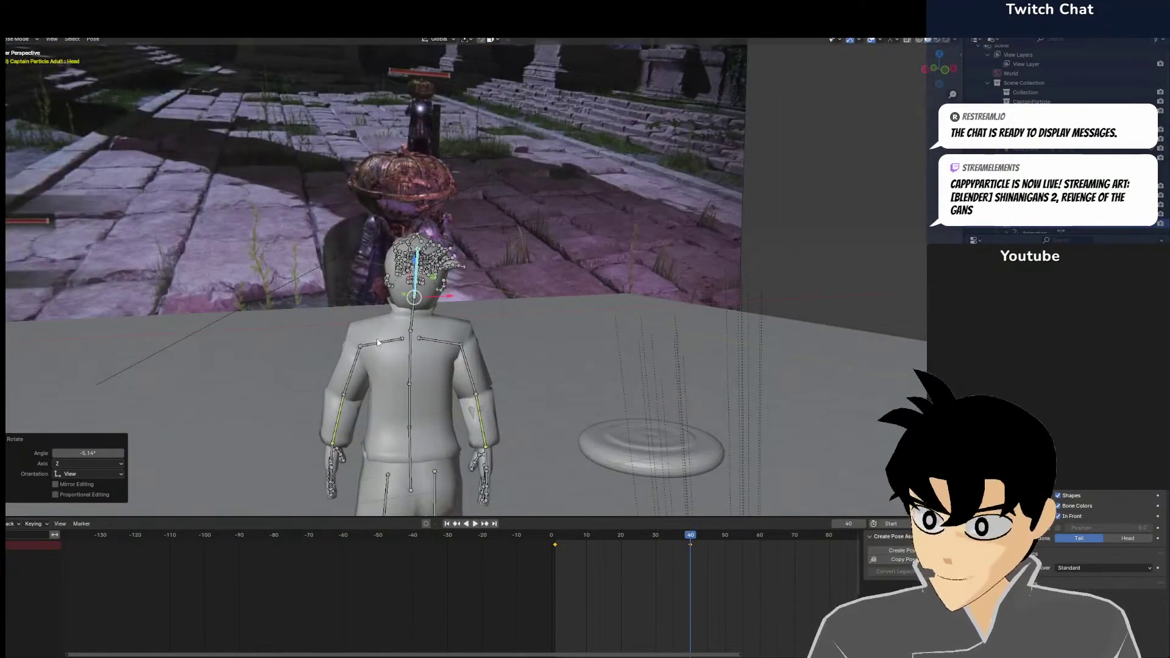
Select all the character's bones, keyframe the adjusted pose at frame 40 and return to the camera view
{"action": "key", "text": "KP_1"}
{"action": "key", "text": "a"}
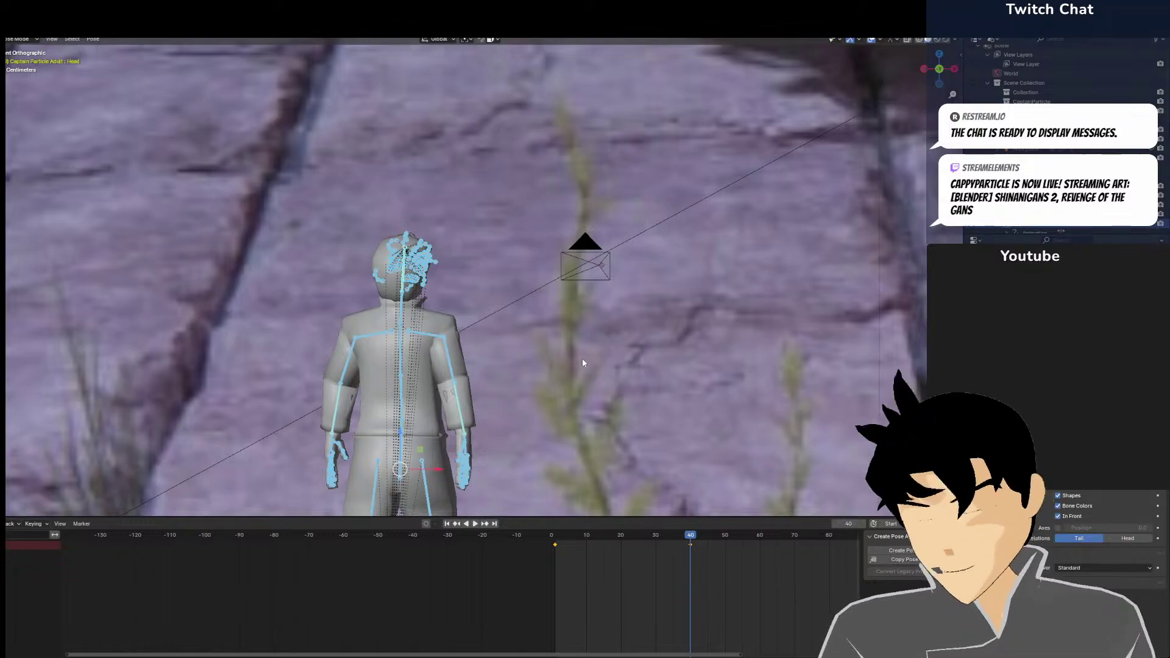
{"action": "key", "text": "KP_0"}
Play and scrub the animation between frames 1 and 40 to review the character's walk through the camera
{"action": "scroll", "coordinate": [564, 327], "scroll_direction": "down", "scroll_amount": 5}
{"action": "left_click_drag", "start_coordinate": [689, 547], "coordinate": [557, 579]}
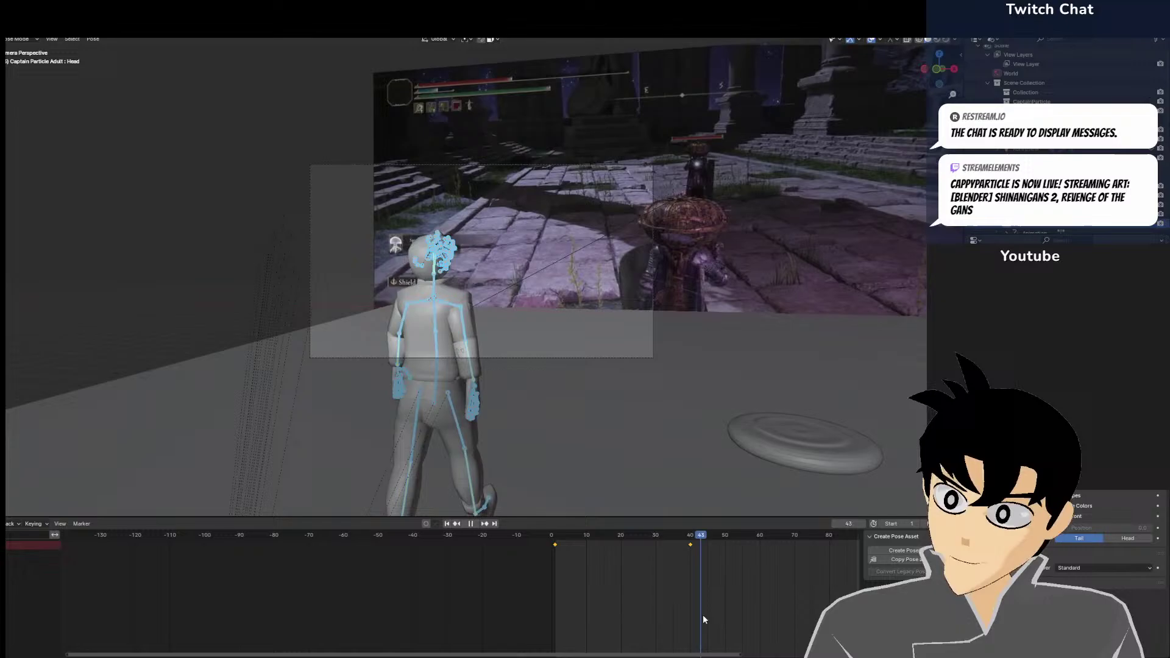
{"action": "scroll", "coordinate": [513, 344], "scroll_direction": "up", "scroll_amount": 6}
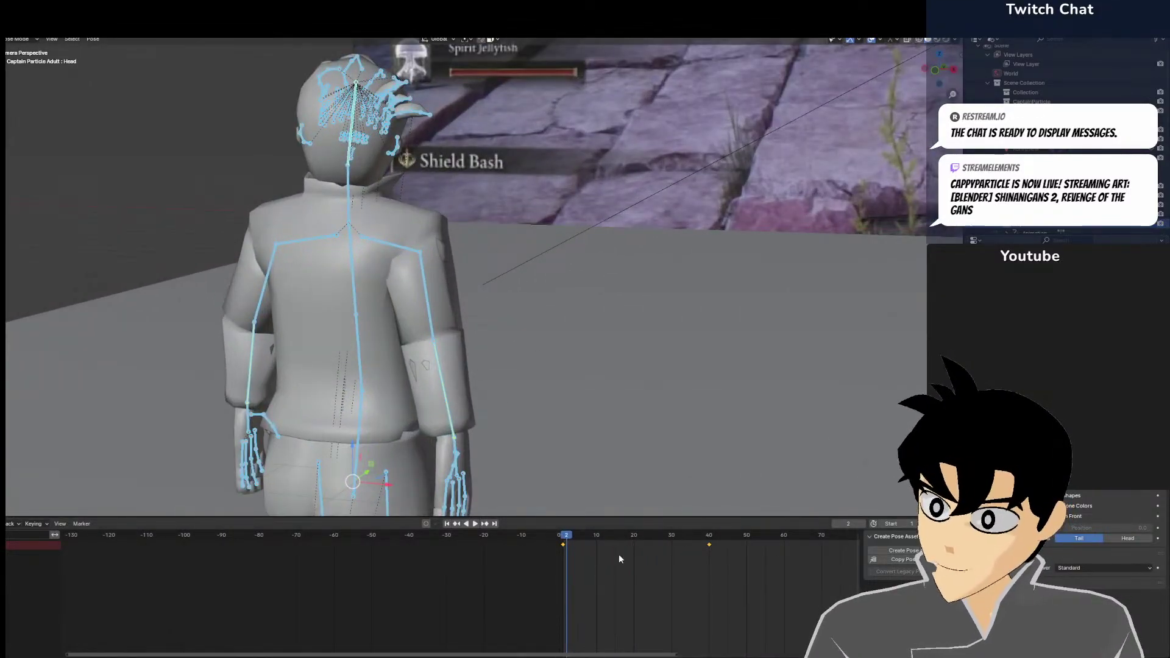
{"action": "left_click_drag", "start_coordinate": [619, 559], "coordinate": [655, 584]}
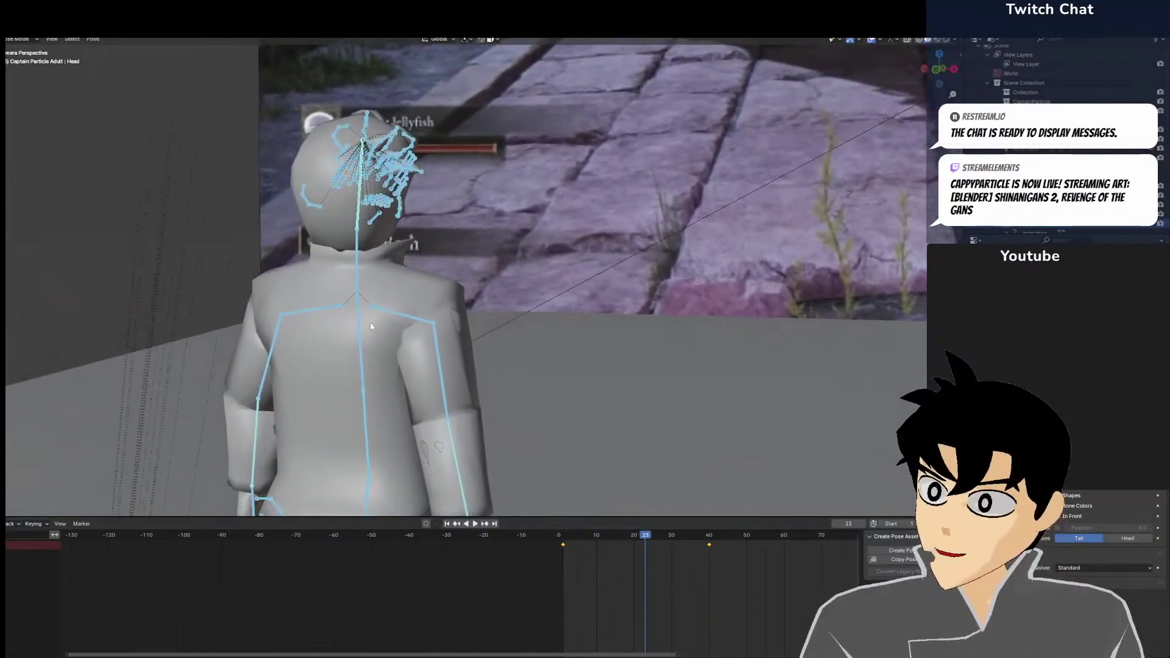
{"action": "key", "text": "space"}
{"action": "key", "text": "space"}
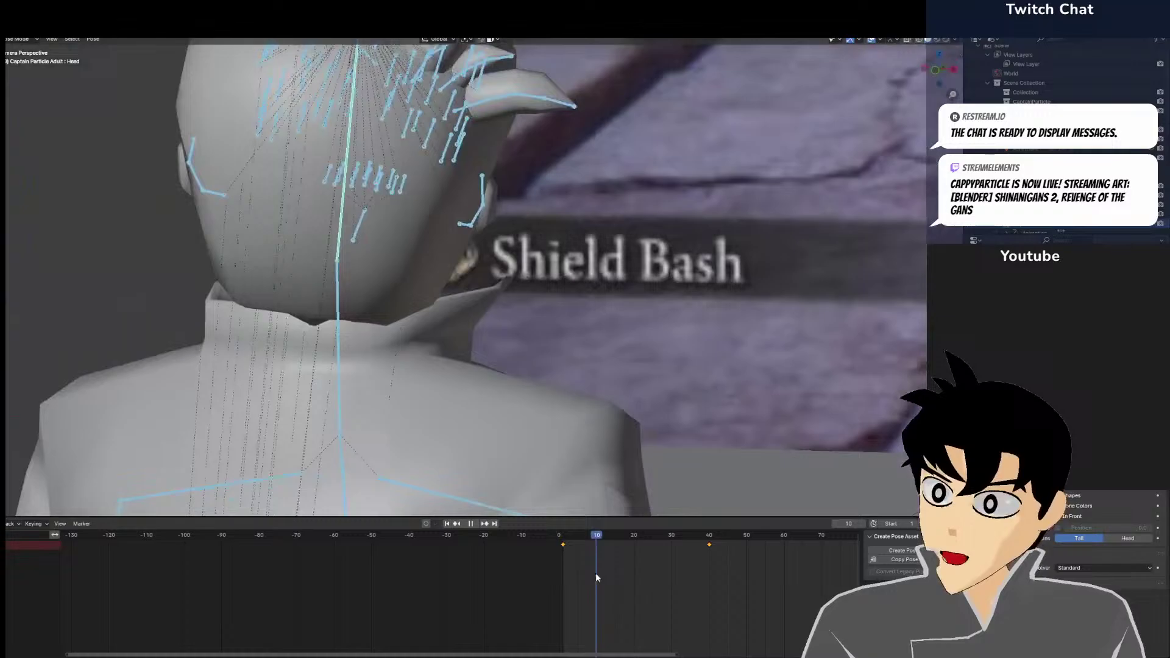
{"action": "left_click_drag", "start_coordinate": [595, 577], "coordinate": [709, 555]}
{"action": "scroll", "coordinate": [686, 450], "scroll_direction": "down", "scroll_amount": 5}
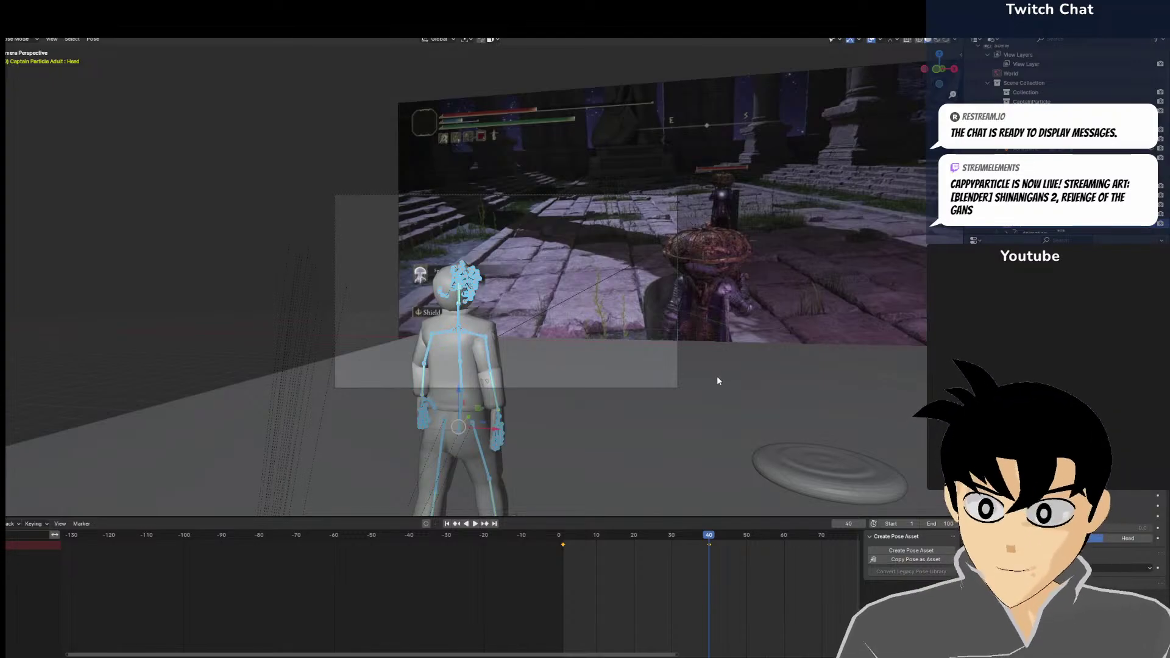
Move the animation to frame 50, leave posing for Object Mode and select the camera
{"action": "key", "text": "space"}
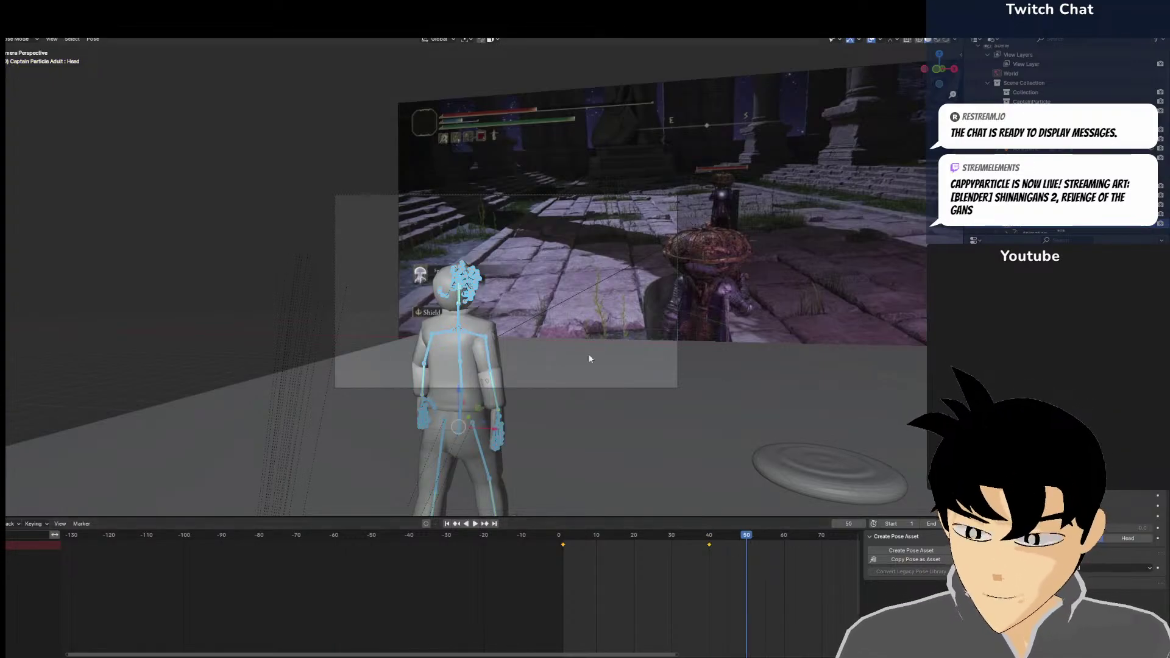
{"action": "key", "text": "ctrl+Tab"}
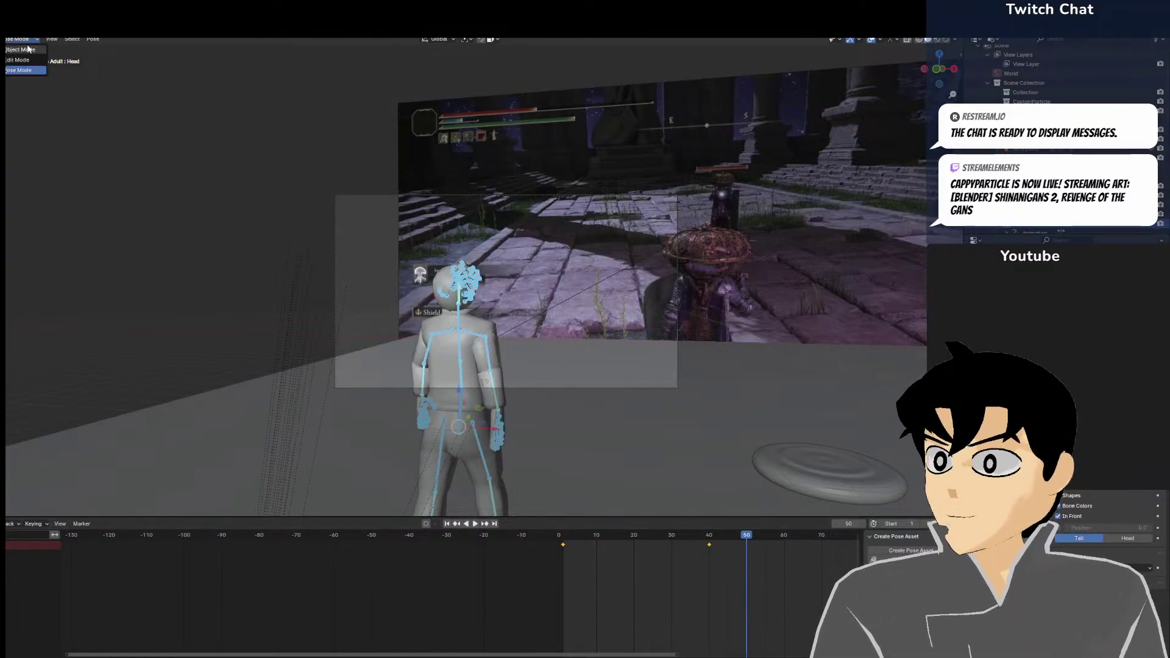
{"action": "left_click", "coordinate": [398, 198]}
{"action": "left_click", "coordinate": [388, 194]}
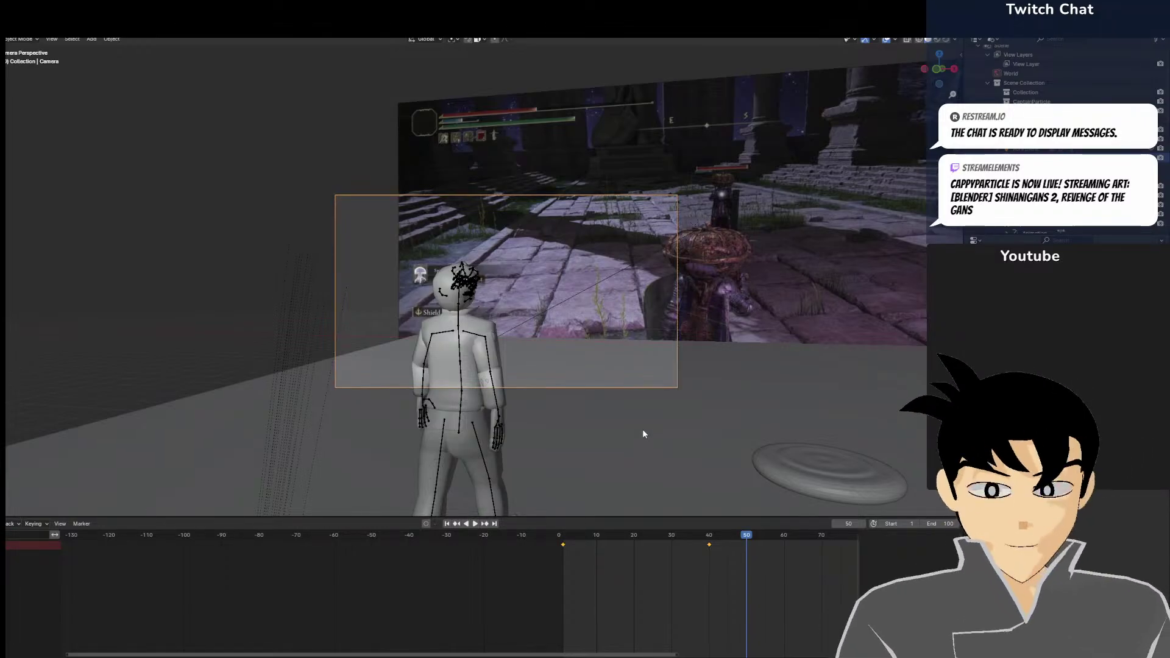
Reposition the camera with Walk Navigation to frame the character from behind with the round disc ahead, and keyframe it at frame 50
{"action": "scroll", "coordinate": [373, 236], "scroll_direction": "up", "scroll_amount": 4}
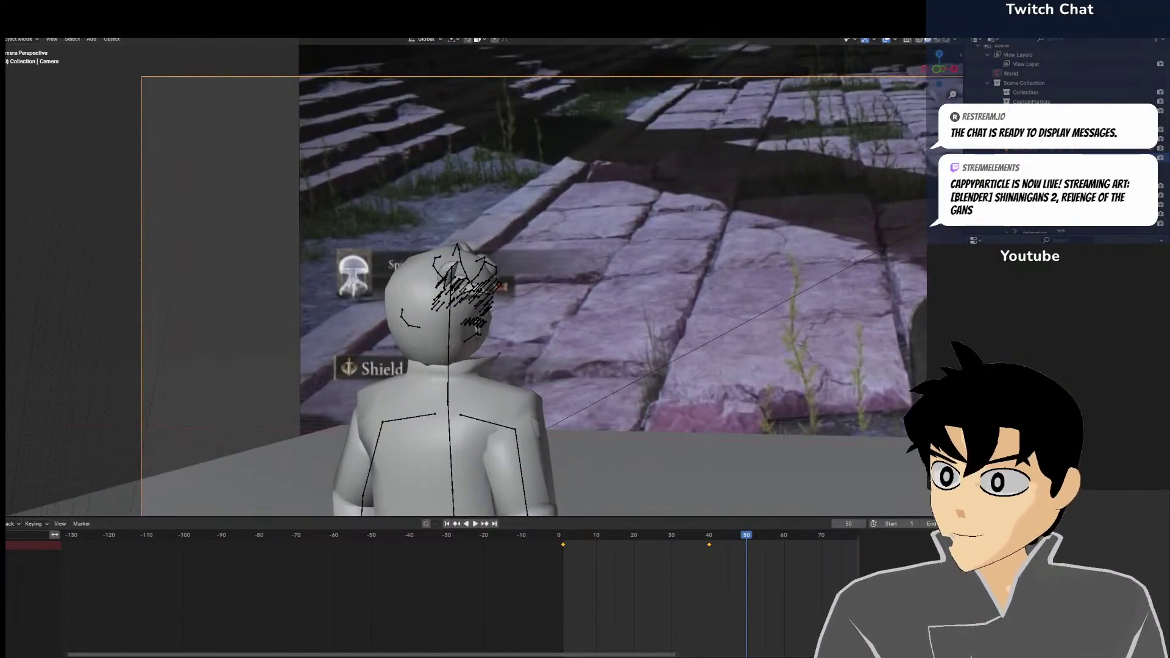
{"action": "left_click", "coordinate": [52, 38]}
{"action": "mouse_move", "coordinate": [92, 173]}
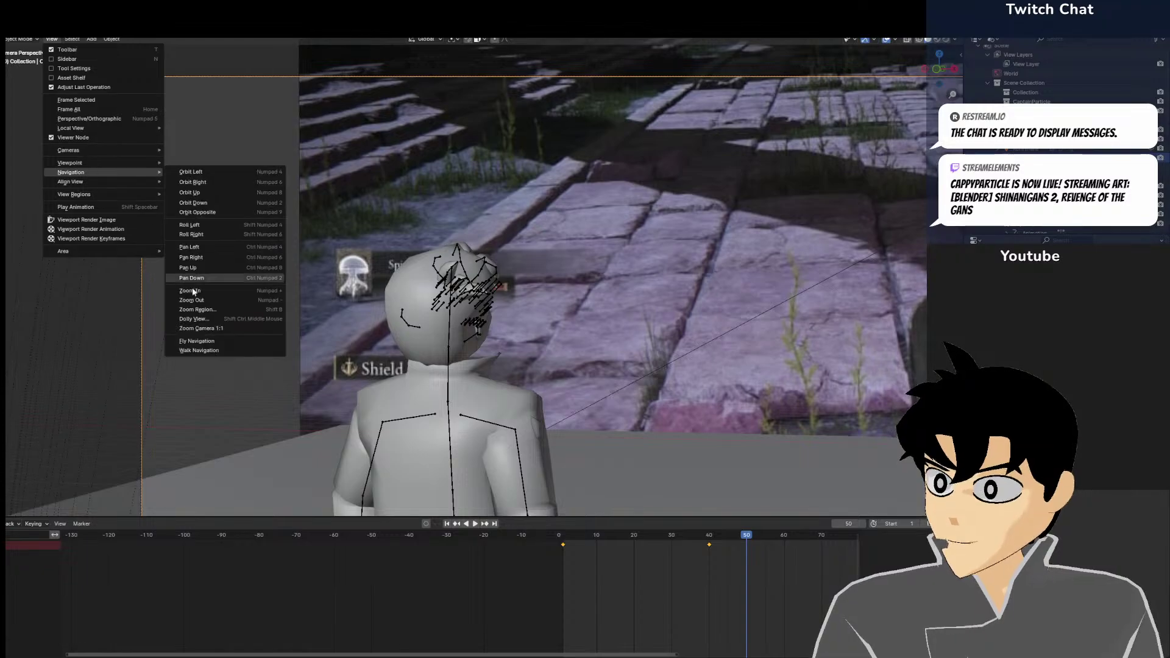
{"action": "left_click", "coordinate": [199, 350]}
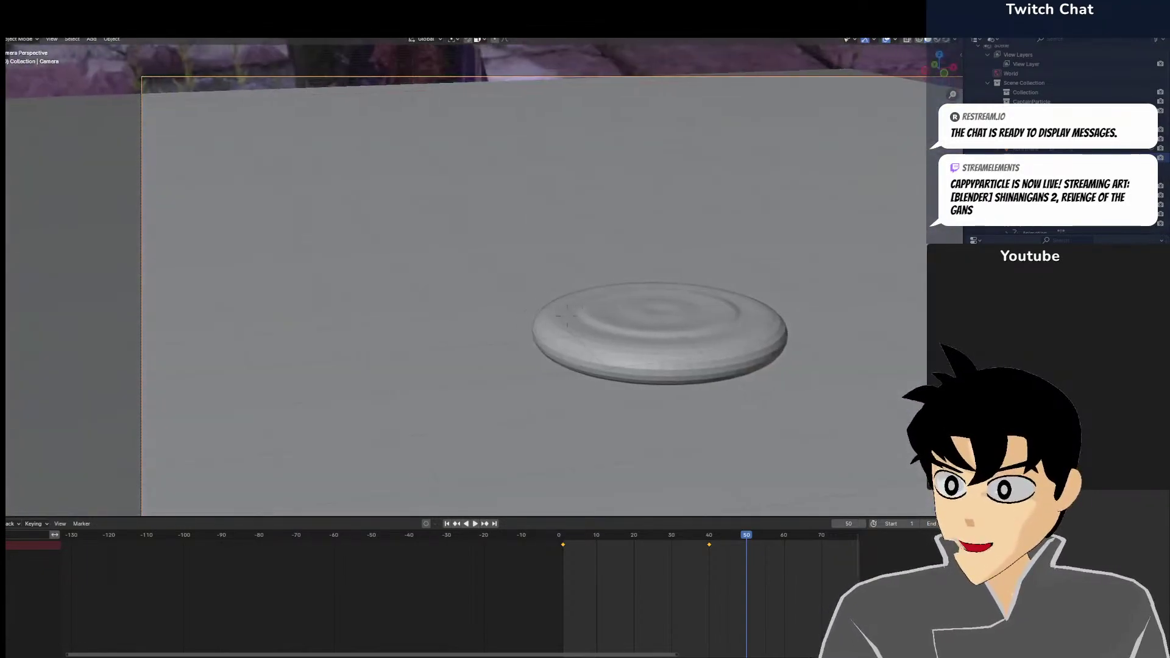
{"action": "key", "text": "s"}
{"action": "key", "text": "a"}
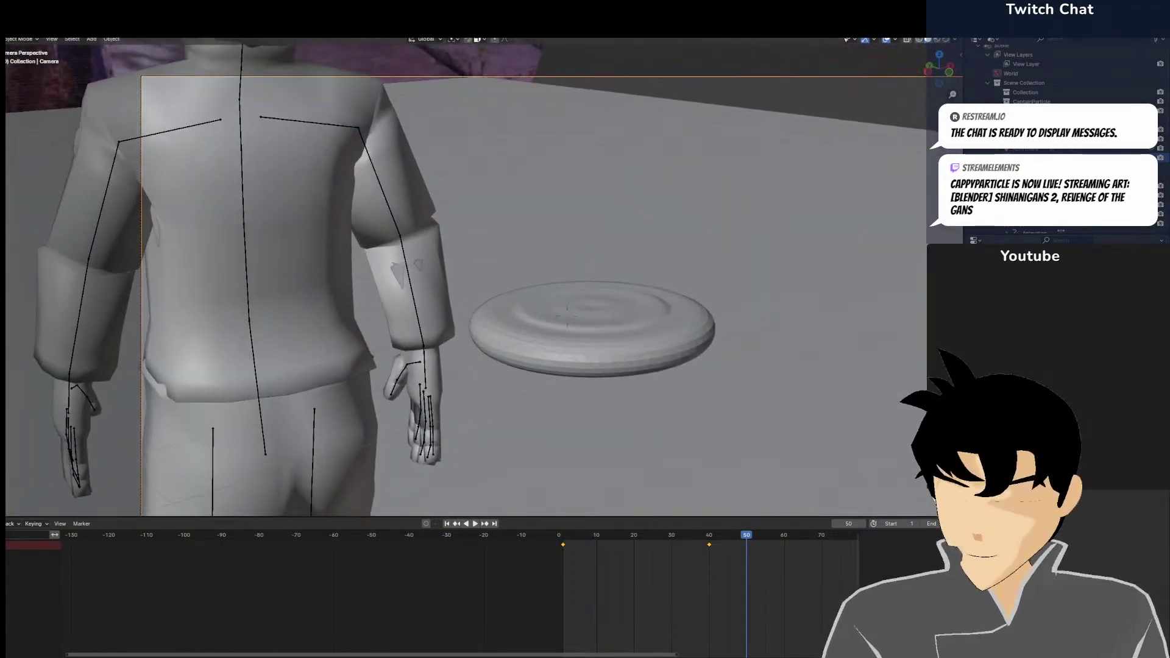
{"action": "key", "text": "e"}
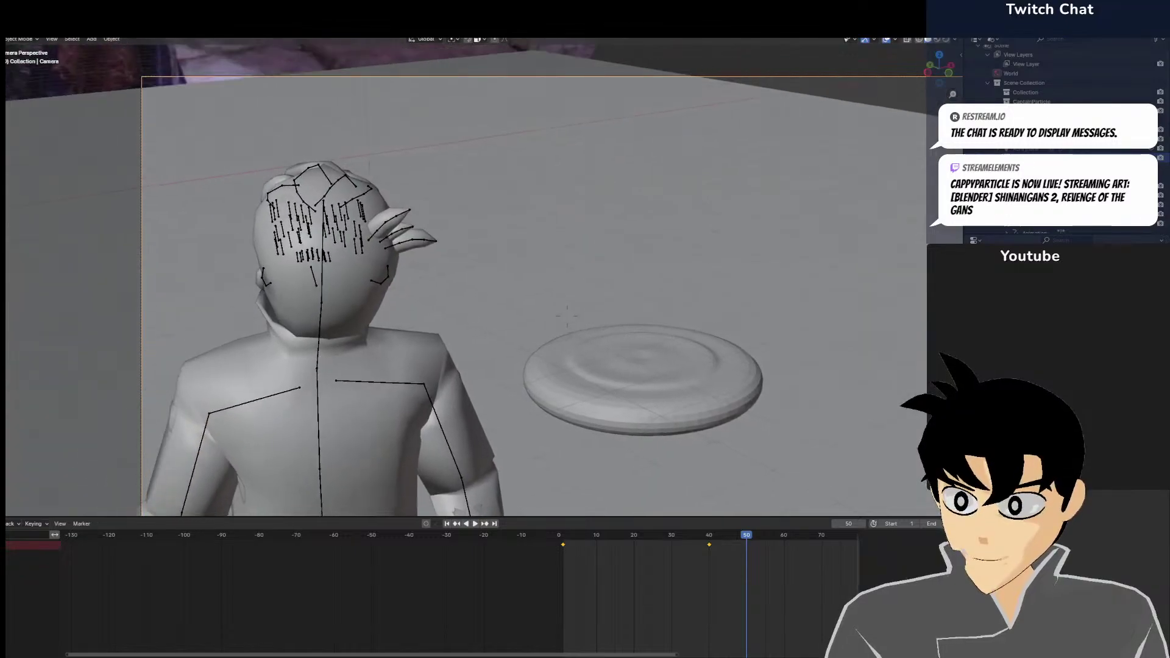
{"action": "left_click", "coordinate": [194, 348]}
{"action": "scroll", "coordinate": [213, 359], "scroll_direction": "down", "scroll_amount": 3}
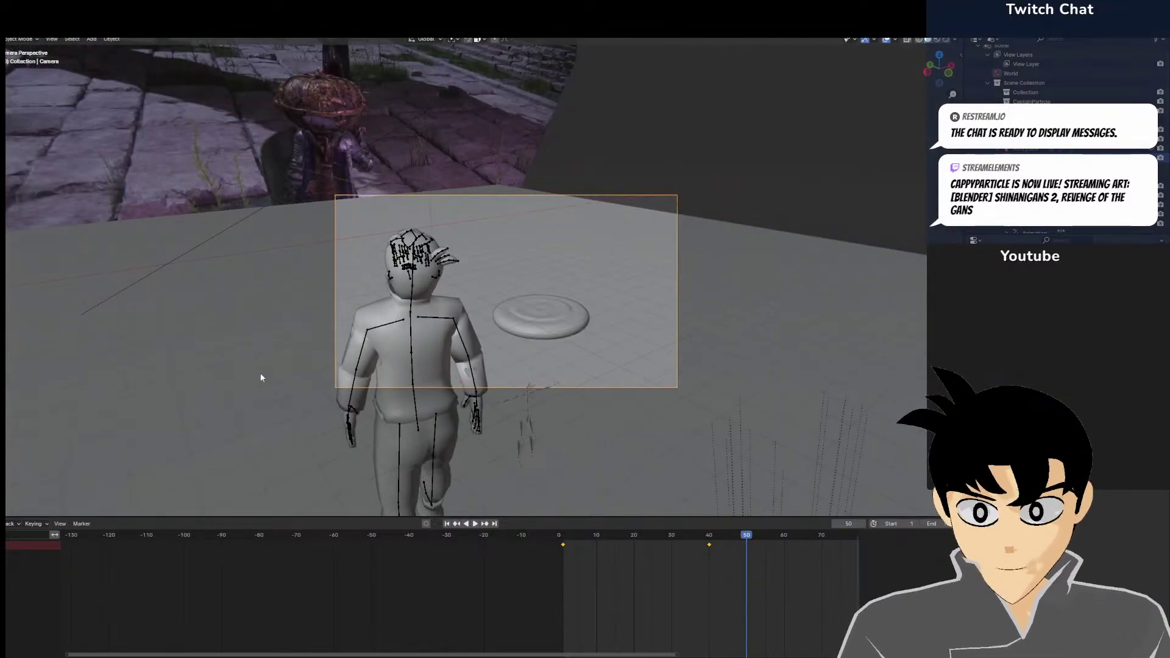
{"action": "key", "text": "i"}
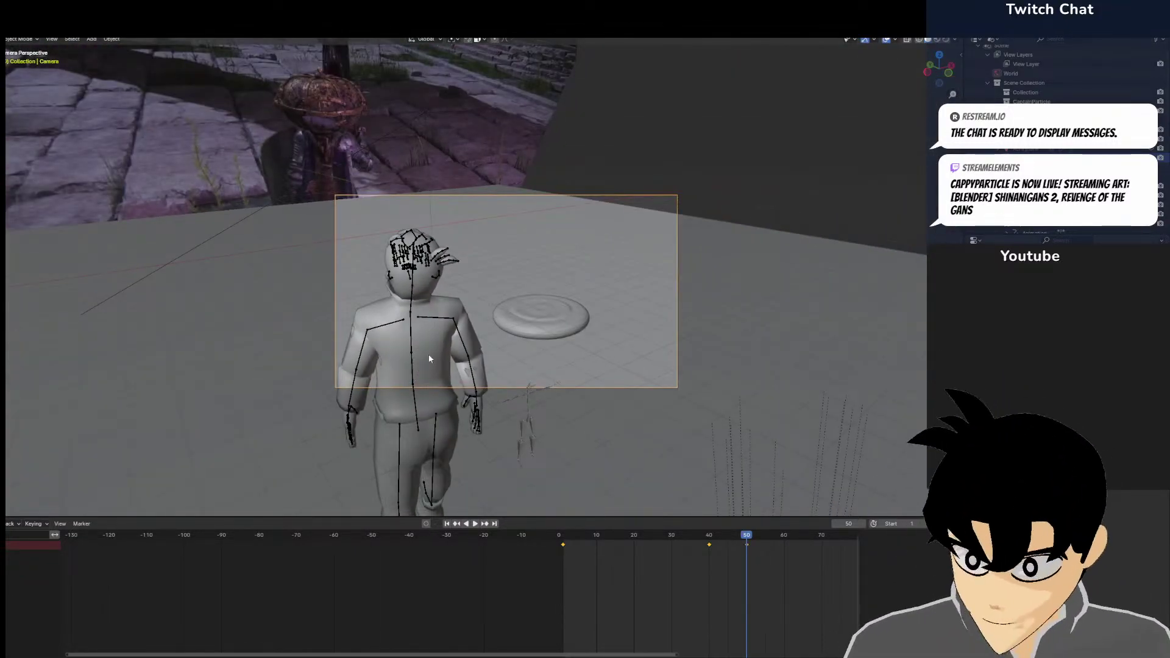
Select the character's armature and switch it to Pose Mode
{"action": "scroll", "coordinate": [354, 305], "scroll_direction": "up", "scroll_amount": 3}
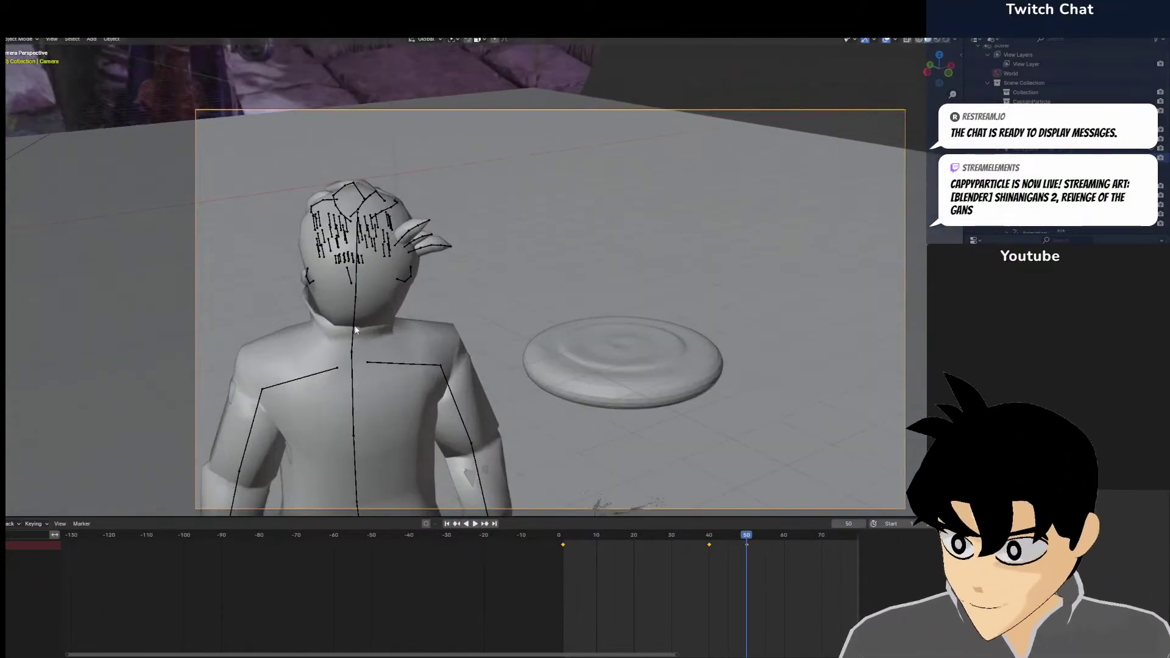
{"action": "left_click", "coordinate": [356, 330]}
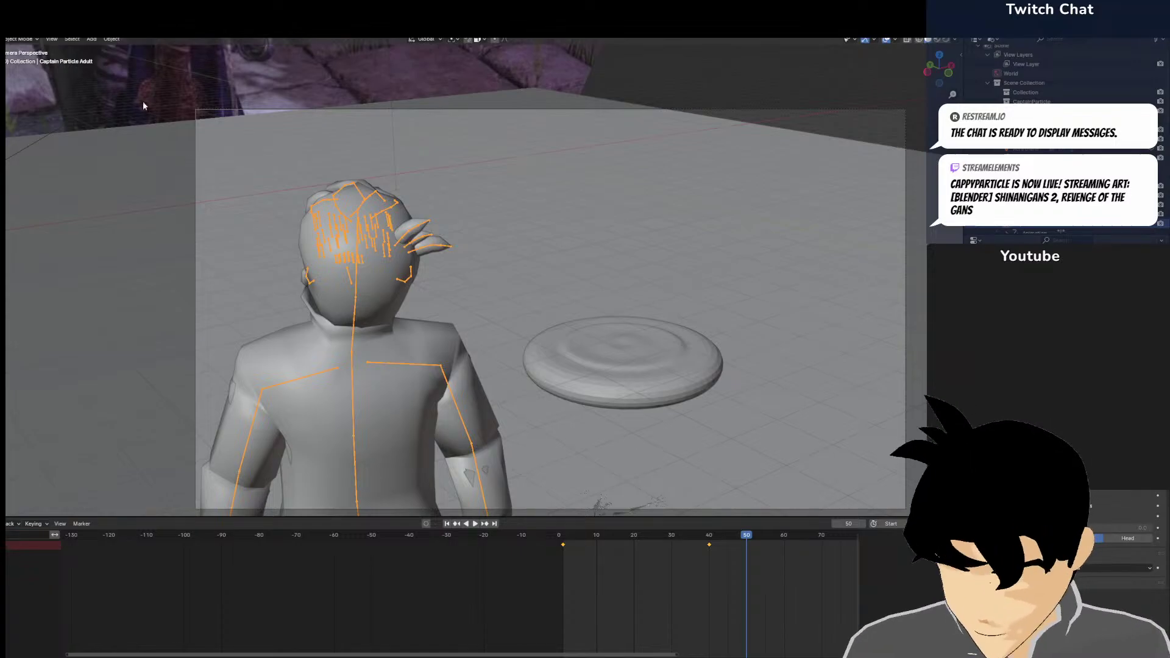
{"action": "left_click", "coordinate": [21, 39]}
{"action": "left_click", "coordinate": [26, 71]}
Select the head bone from a close view behind the character and rotate it sideways
{"action": "mouse_move", "coordinate": [450, 310]}
{"action": "middle_mouse_down"}
{"action": "mouse_move", "coordinate": [375, 293]}
{"action": "mouse_move", "coordinate": [443, 321]}
{"action": "middle_mouse_up"}
{"action": "scroll", "coordinate": [396, 292], "scroll_direction": "up", "scroll_amount": 3}
{"action": "scroll", "coordinate": [448, 213], "scroll_direction": "up", "scroll_amount": 3}
{"action": "middle_click_drag", "start_coordinate": [366, 262], "coordinate": [438, 187], "text": "shift"}
{"action": "scroll", "coordinate": [437, 188], "scroll_direction": "up", "scroll_amount": 2}
{"action": "left_click", "coordinate": [427, 189]}
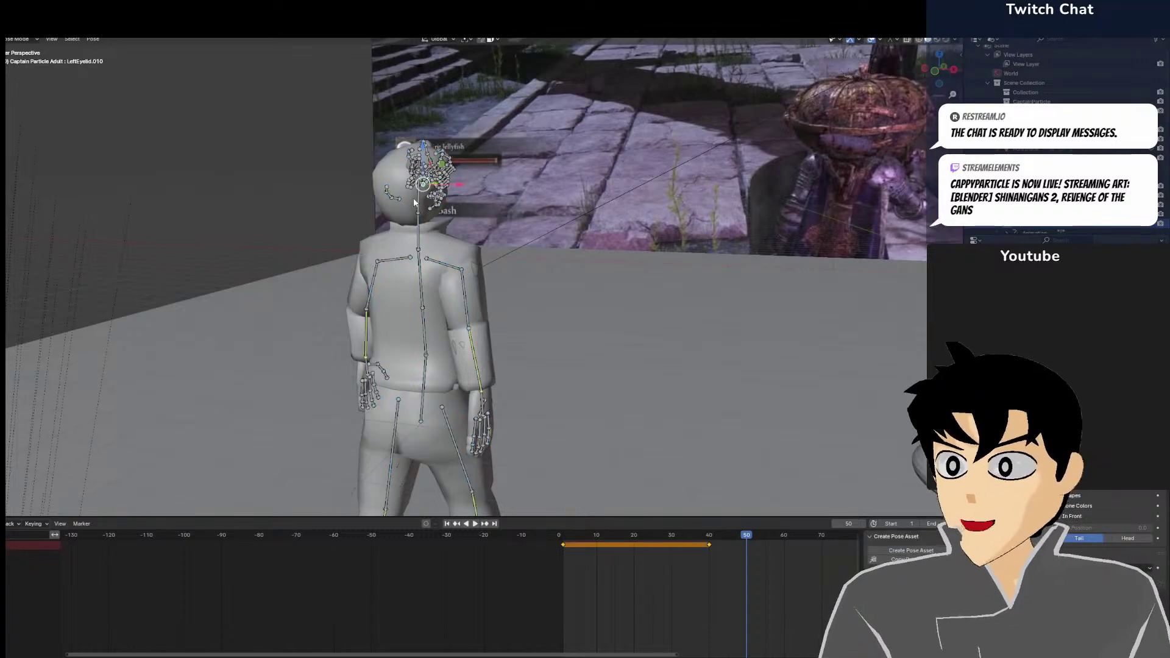
{"action": "key", "text": "r"}
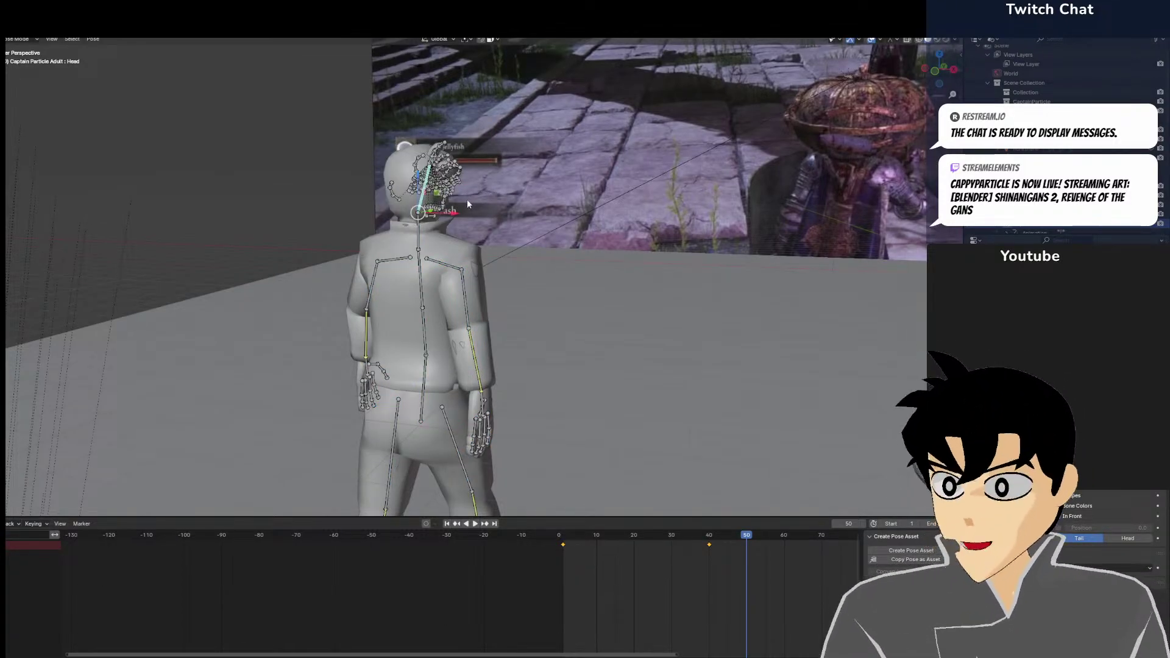
Select the neck bone and turn it as seen from above the character
{"action": "left_click", "coordinate": [417, 233]}
{"action": "middle_click_drag", "start_coordinate": [420, 236], "coordinate": [429, 350]}
{"action": "key", "text": "r"}
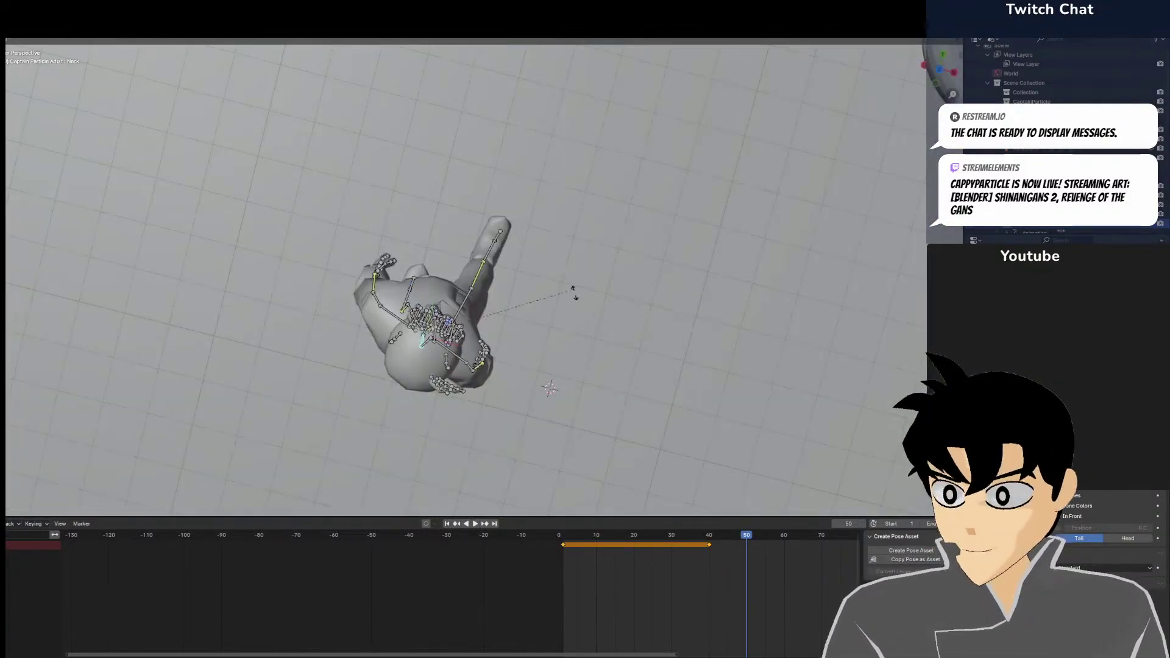
{"action": "left_click", "coordinate": [576, 303]}
{"action": "middle_click_drag", "start_coordinate": [576, 303], "coordinate": [608, 204]}
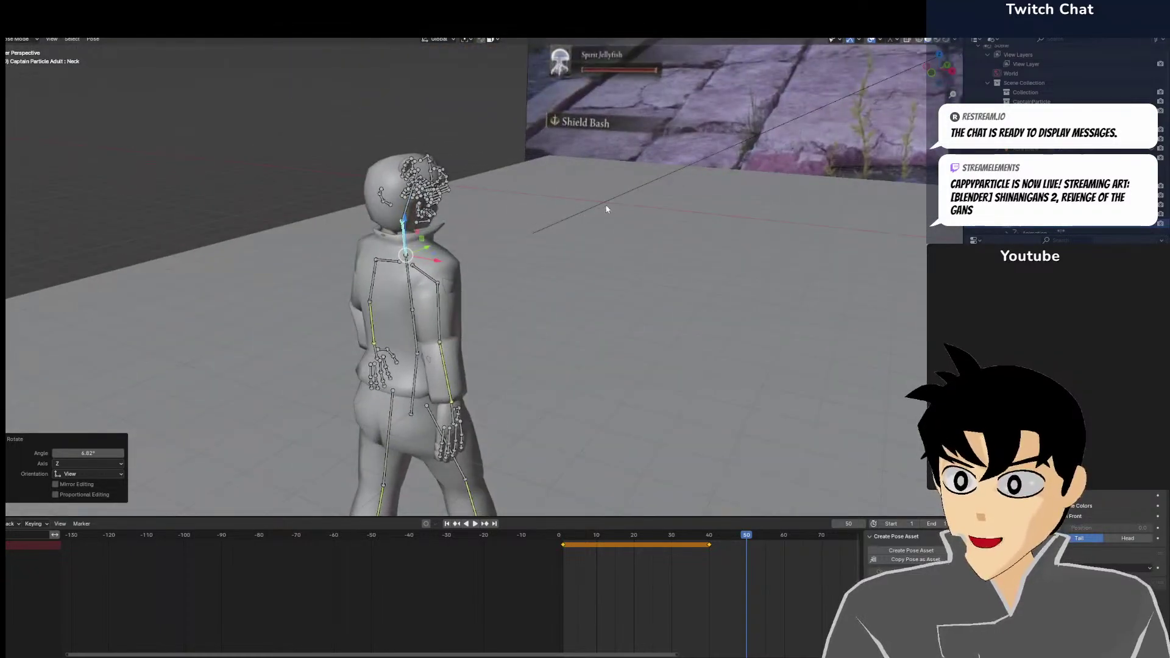
{"action": "key", "text": "r"}
{"action": "key", "text": "Escape"}
Rotate the head bone about -3.97° in the view plane, and tilt the neck bone forward as seen from the side
{"action": "left_click", "coordinate": [427, 183]}
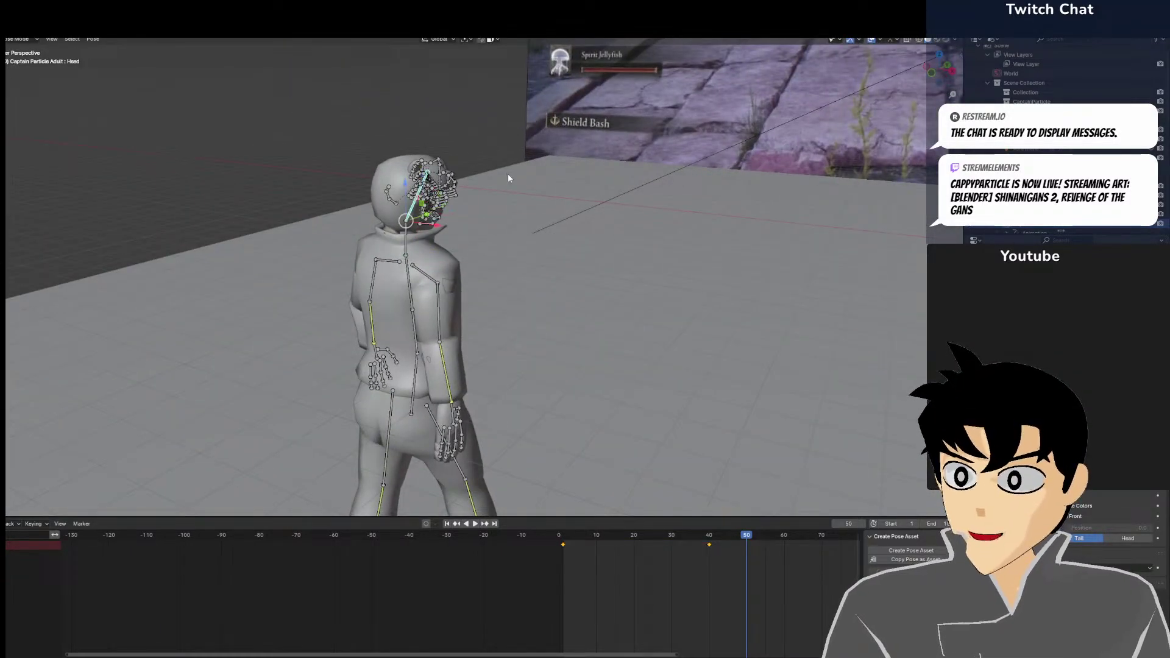
{"action": "key", "text": "r"}
{"action": "left_click", "coordinate": [517, 188]}
{"action": "middle_click_drag", "start_coordinate": [519, 193], "coordinate": [652, 181]}
{"action": "scroll", "coordinate": [652, 181], "scroll_direction": "up", "scroll_amount": 5}
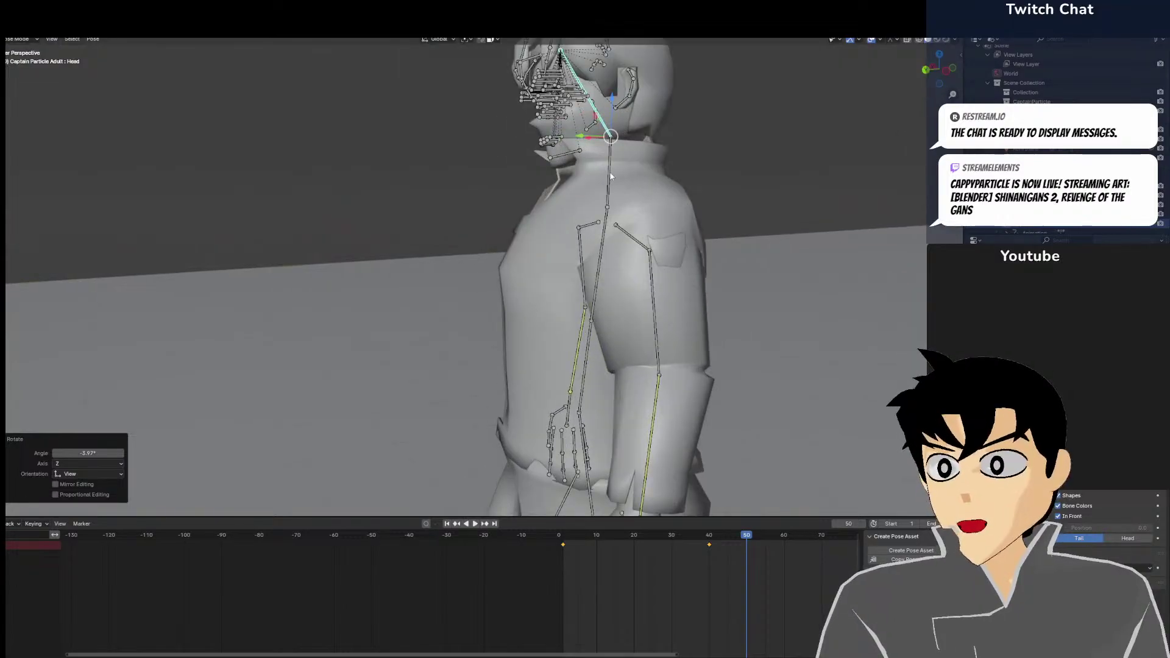
{"action": "left_click", "coordinate": [609, 170]}
{"action": "key", "text": "r"}
{"action": "left_click", "coordinate": [624, 141]}
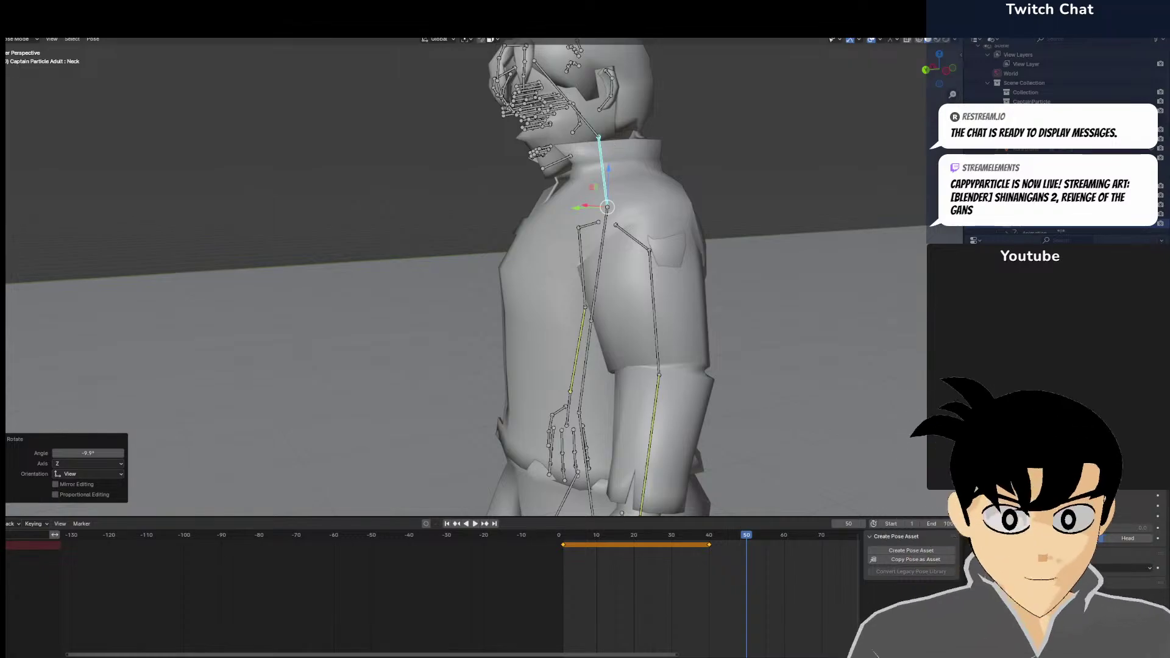
From the orthographic top view, turn the neck bone about 3.31° and leave the top view
{"action": "middle_click_drag", "start_coordinate": [775, 177], "coordinate": [506, 280]}
{"action": "key", "text": "KP_5"}
{"action": "key", "text": "KP_7"}
{"action": "scroll", "coordinate": [509, 282], "scroll_direction": "down", "scroll_amount": 2}
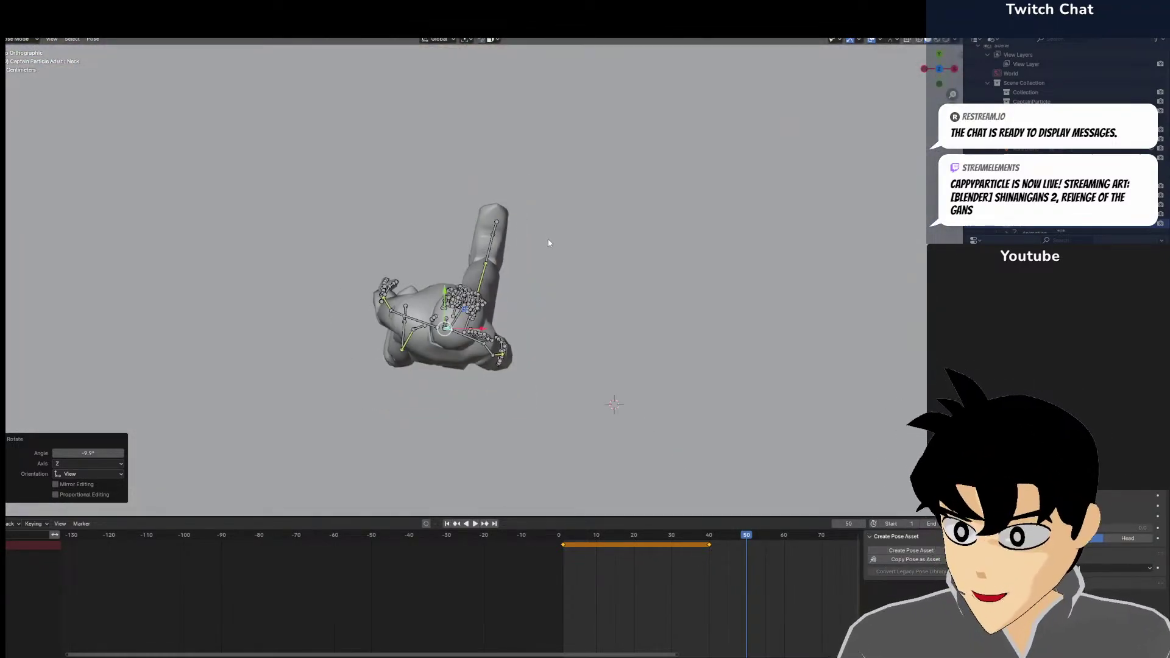
{"action": "key", "text": "r"}
{"action": "left_click", "coordinate": [551, 247]}
{"action": "key", "text": "KP_0"}
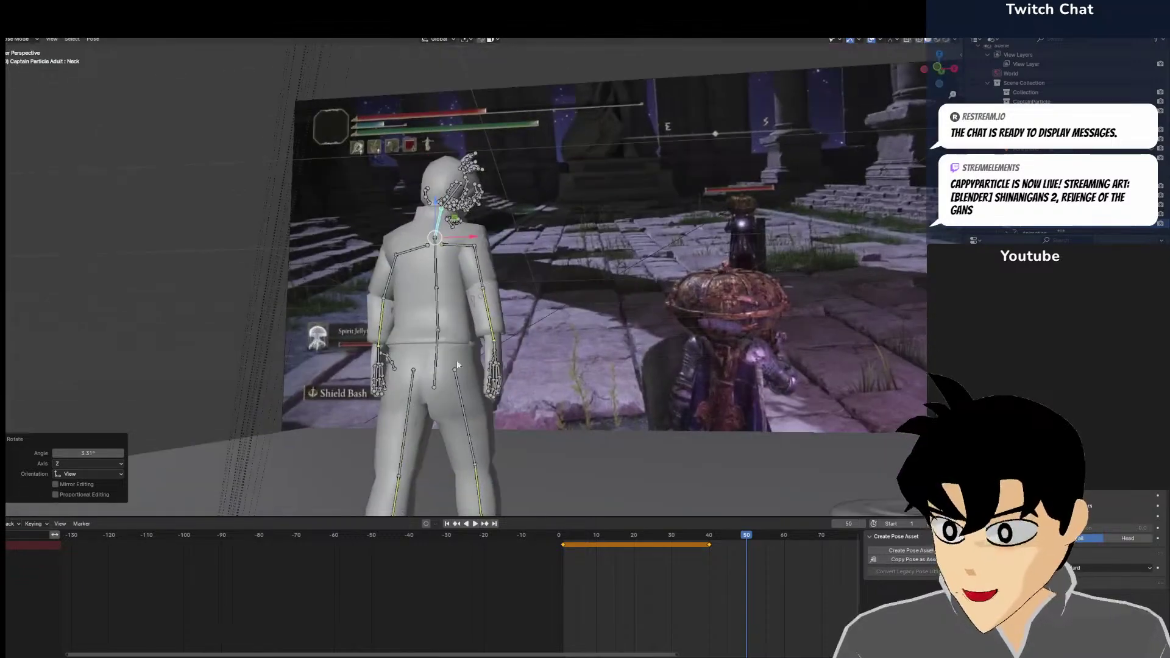
Viewed from the side, rotate the right upper leg bone about 18.5°, and refine it with a further turn of about 7.03°
{"action": "left_click", "coordinate": [481, 396]}
{"action": "middle_click_drag", "start_coordinate": [482, 396], "coordinate": [547, 407]}
{"action": "key", "text": "r"}
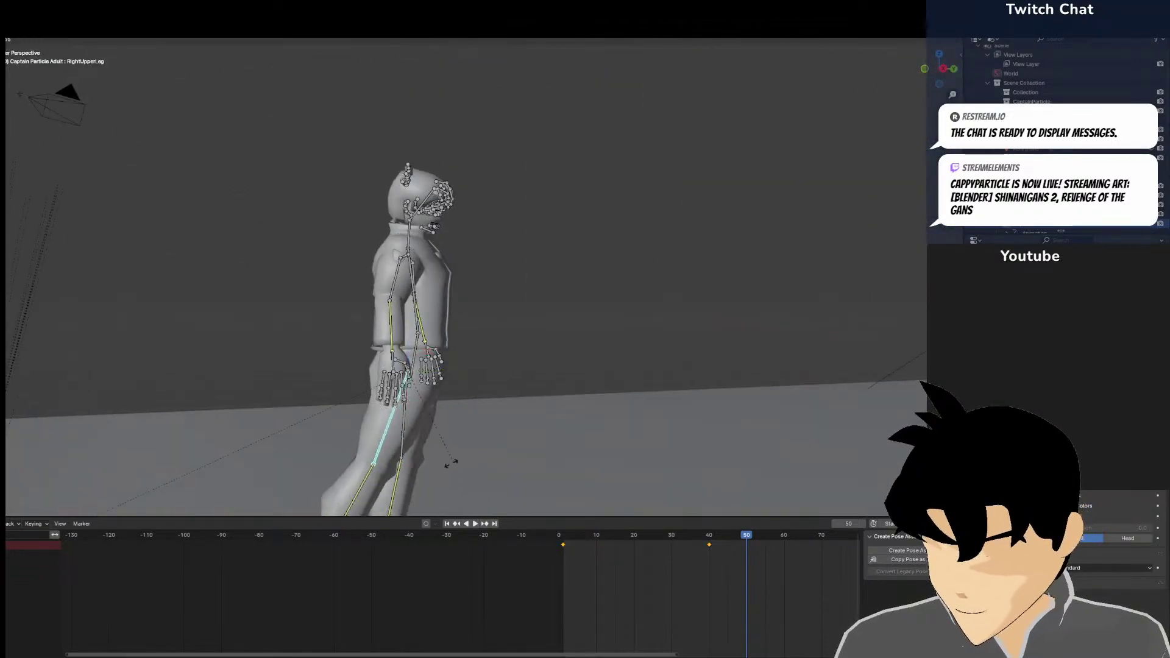
{"action": "left_click", "coordinate": [505, 439]}
{"action": "scroll", "coordinate": [505, 434], "scroll_direction": "down", "scroll_amount": 2}
{"action": "scroll", "coordinate": [518, 396], "scroll_direction": "up", "scroll_amount": 5}
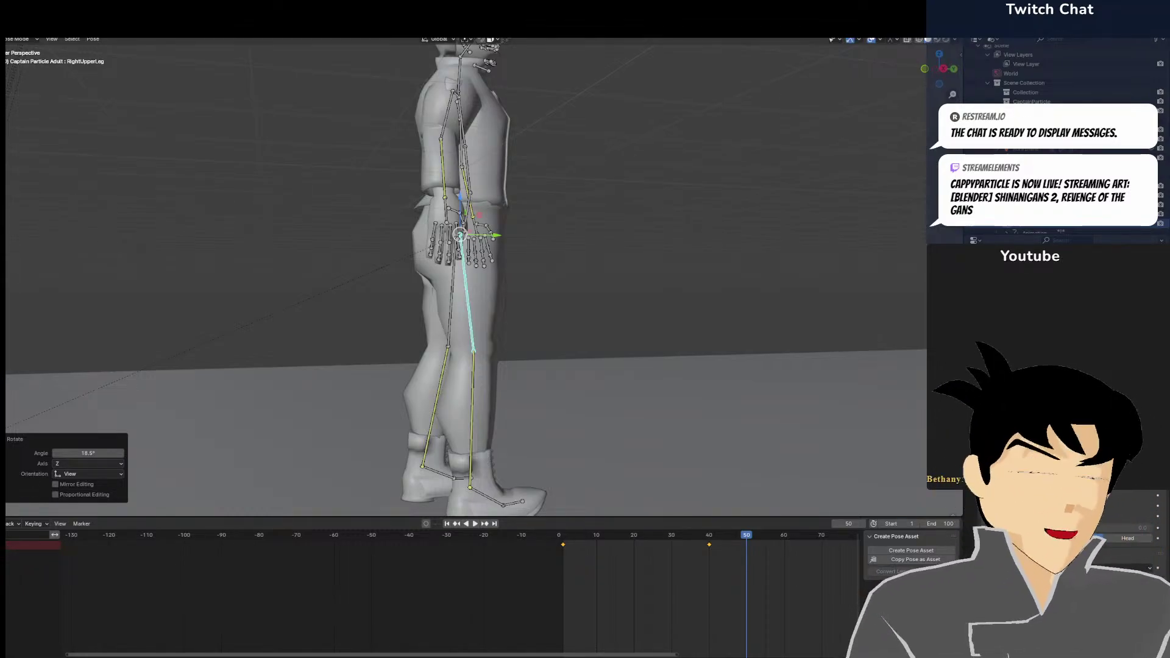
{"action": "middle_click_drag", "start_coordinate": [695, 283], "coordinate": [656, 292]}
{"action": "key", "text": "r"}
{"action": "left_click", "coordinate": [620, 317]}
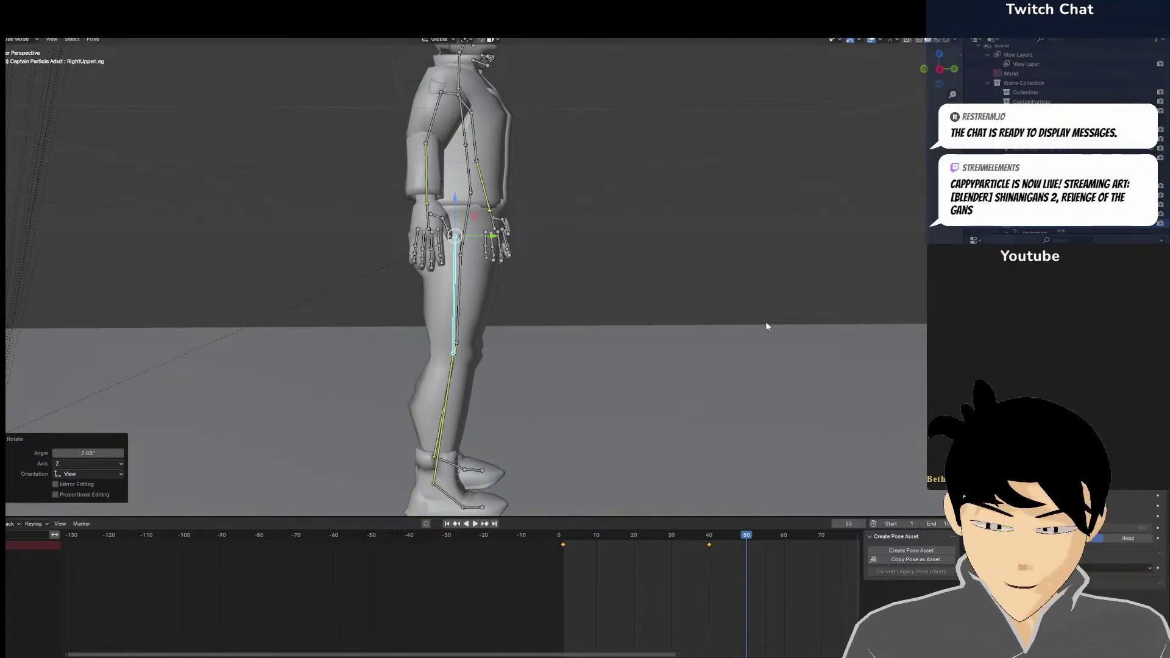
Rotate the left upper leg bone slightly forward as seen from the side
{"action": "left_click", "coordinate": [462, 264]}
{"action": "key", "text": "r"}
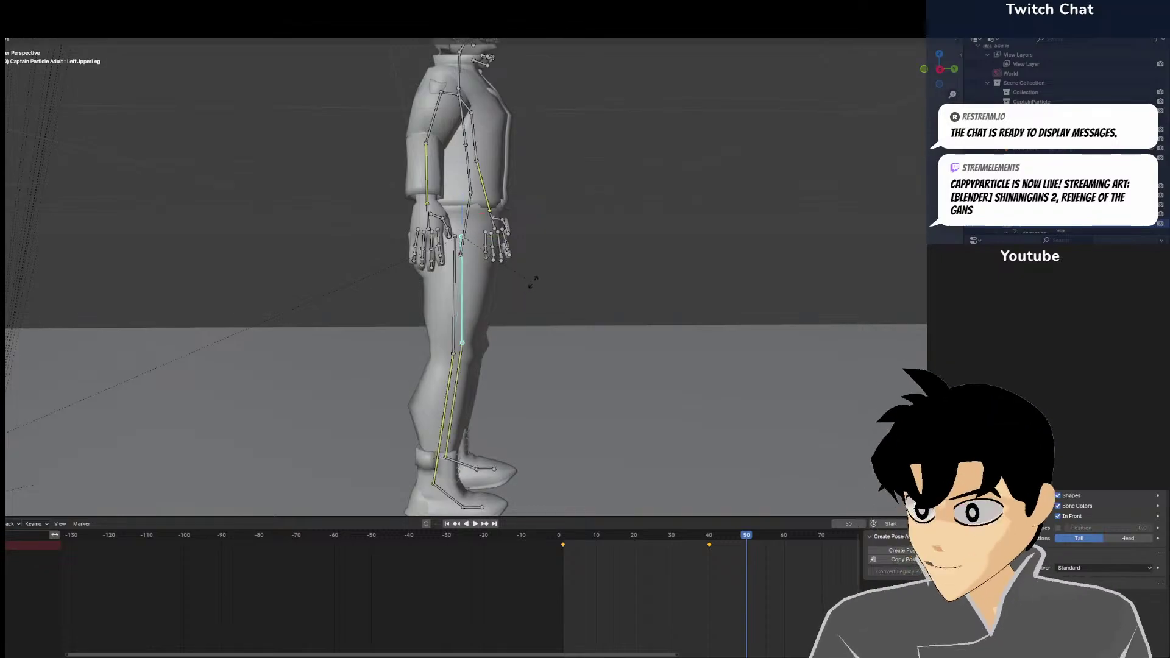
{"action": "left_click", "coordinate": [534, 281]}
{"action": "middle_click_drag", "start_coordinate": [533, 280], "coordinate": [612, 291]}
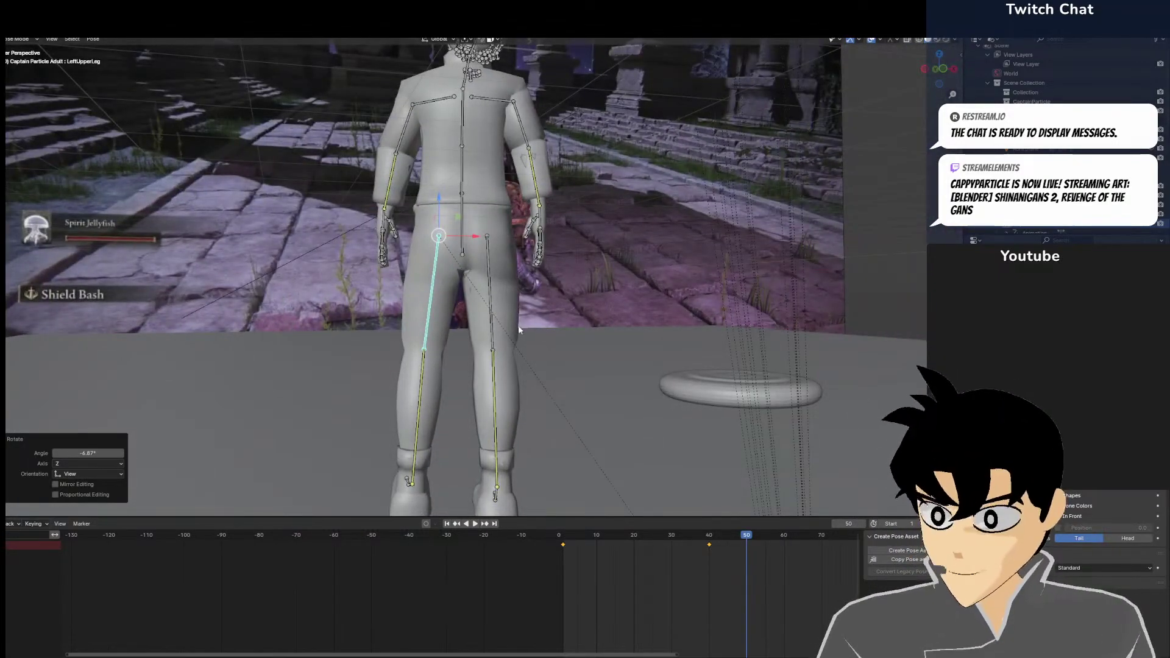
Viewed from behind, spread the legs by rotating the right upper leg about -10.4° and swinging the left upper leg outward
{"action": "left_click", "coordinate": [497, 308]}
{"action": "key", "text": "r"}
{"action": "left_click", "coordinate": [515, 302]}
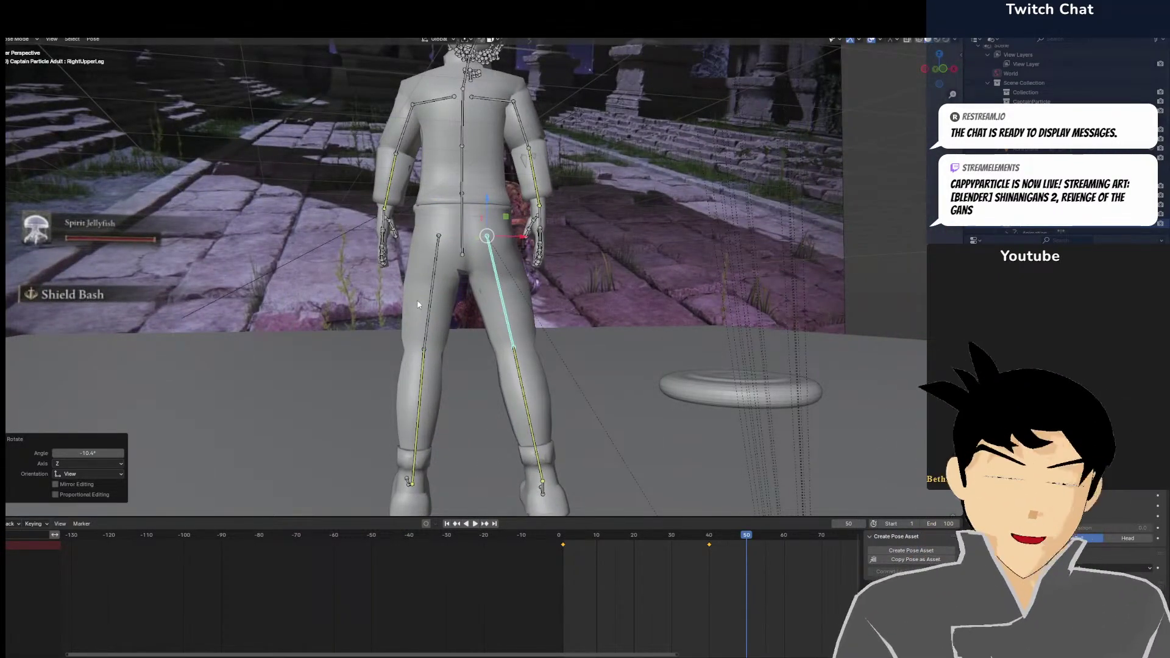
{"action": "left_click", "coordinate": [418, 301]}
{"action": "key", "text": "r"}
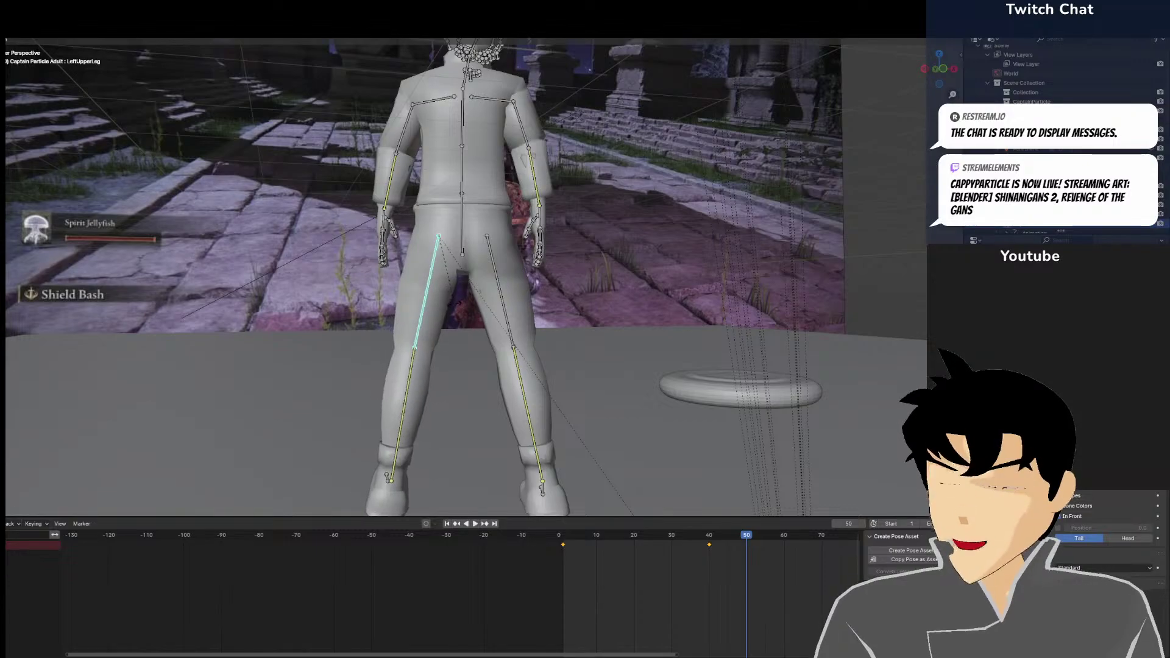
{"action": "left_click", "coordinate": [453, 292]}
Viewed from the side, bend both knees by rotating the right and left lower leg bones backward
{"action": "middle_click_drag", "start_coordinate": [562, 331], "coordinate": [467, 320]}
{"action": "left_click", "coordinate": [469, 363]}
{"action": "key", "text": "r"}
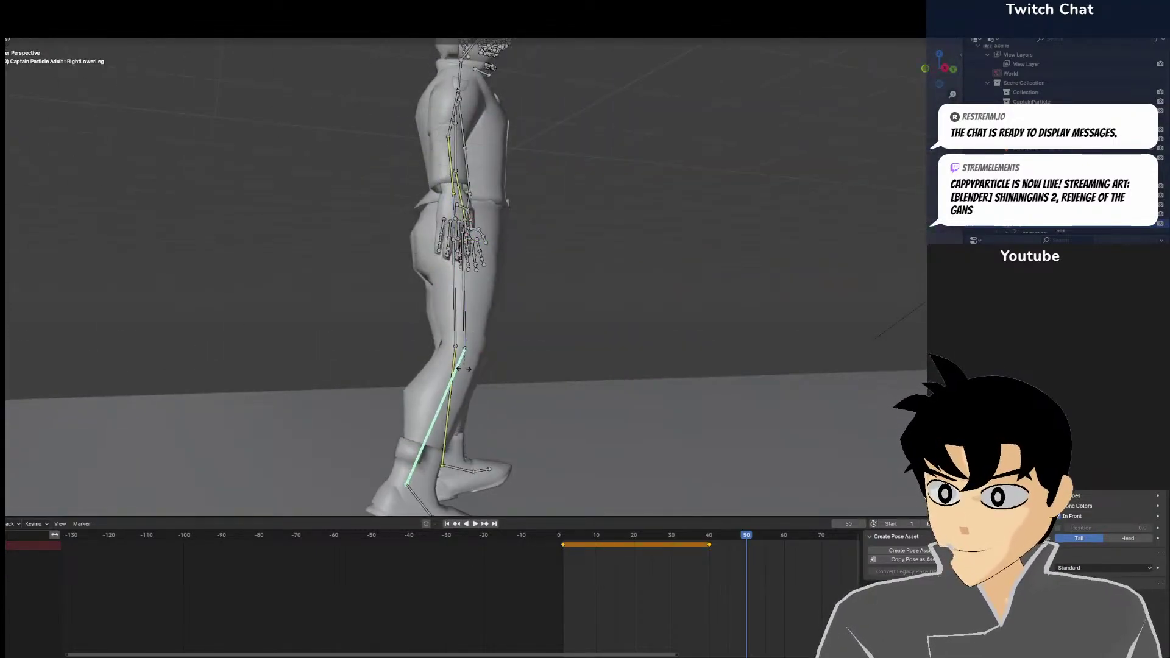
{"action": "left_click", "coordinate": [463, 369]}
{"action": "left_click", "coordinate": [454, 383]}
{"action": "key", "text": "r"}
{"action": "left_click", "coordinate": [467, 365]}
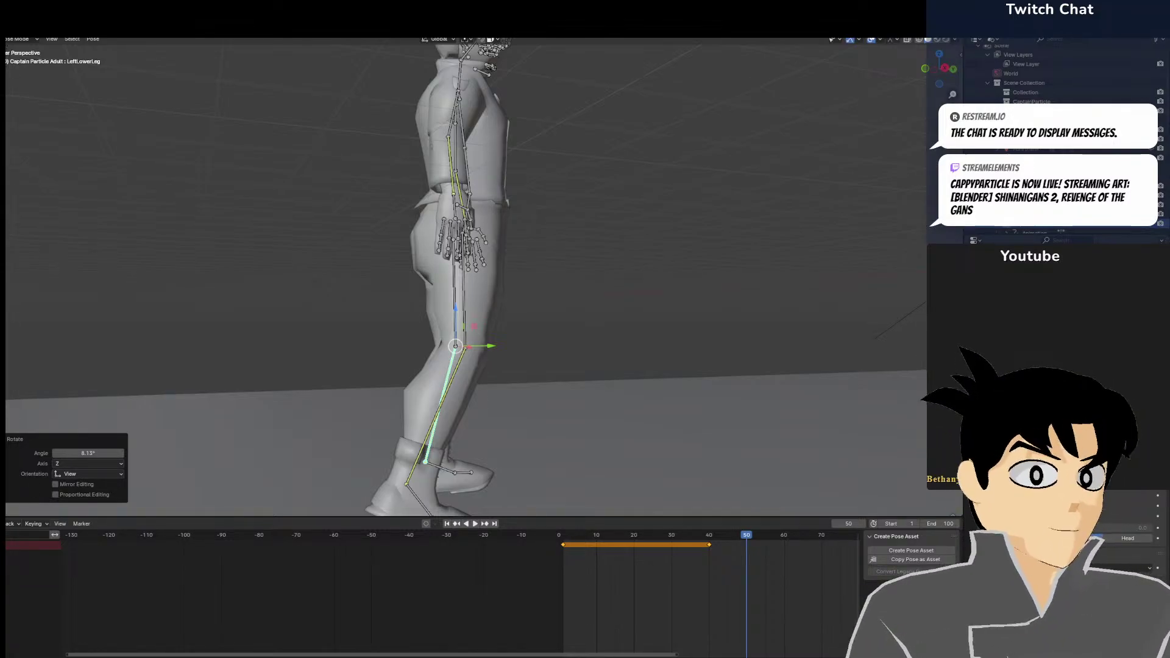
{"action": "left_click_drag", "start_coordinate": [1157, 253], "coordinate": [497, 0]}
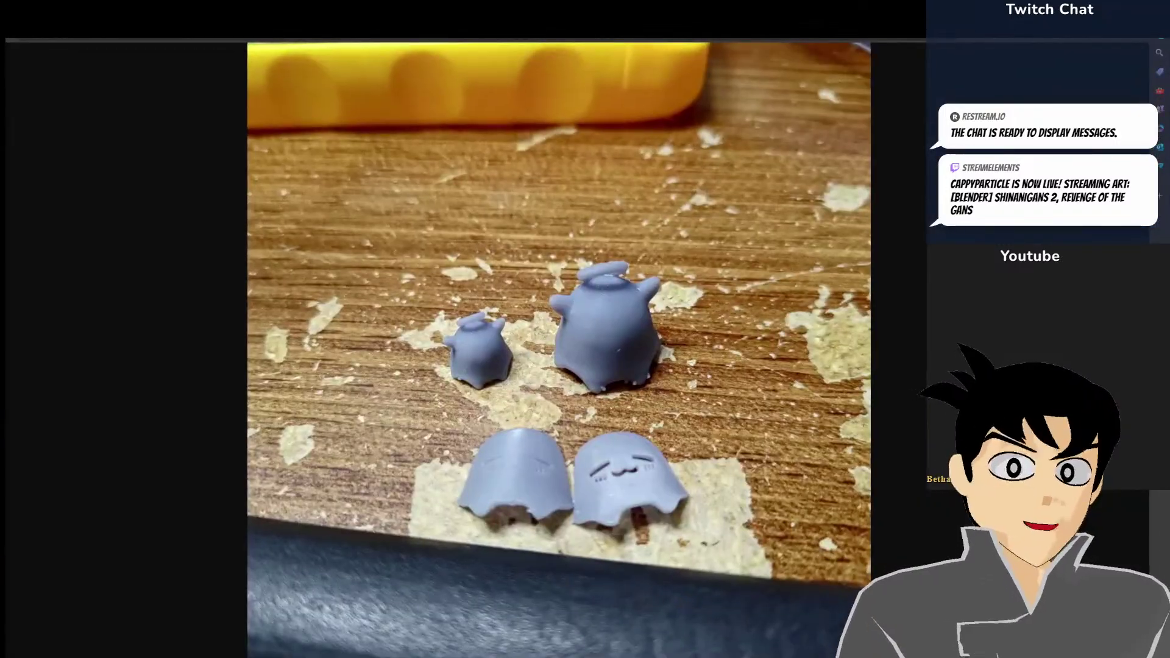
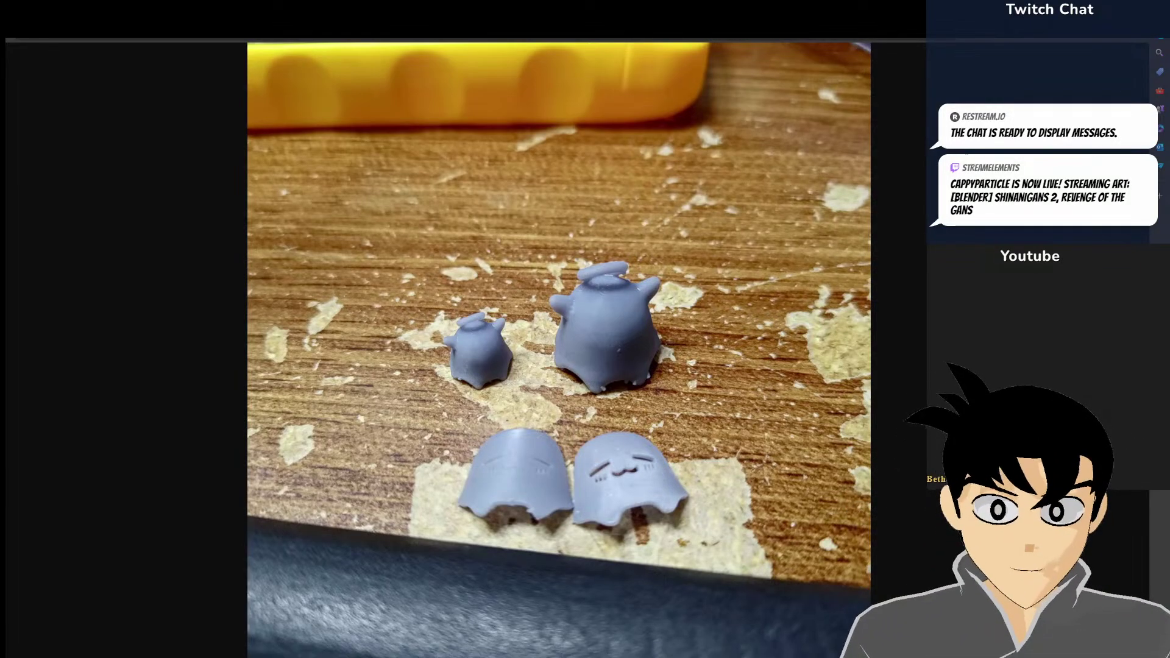
{"action": "key", "text": "alt+Tab"}
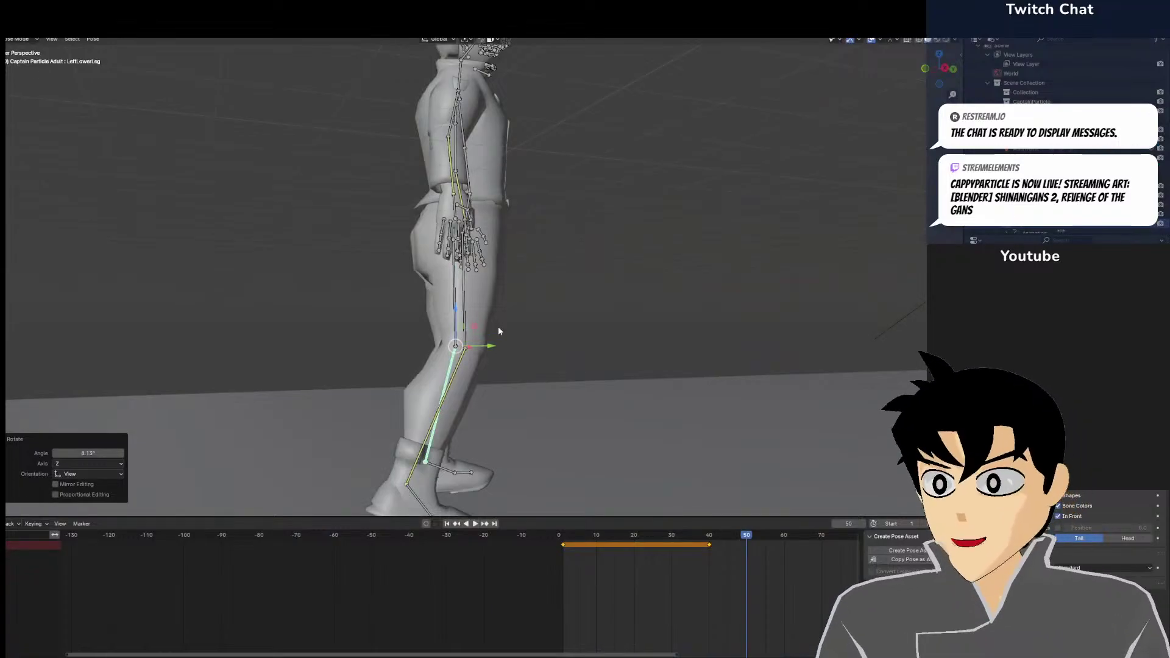
Bend the left lower leg about -12.3° further back and rotate the right upper leg about -12.1° forward into a step
{"action": "middle_click_drag", "start_coordinate": [498, 330], "coordinate": [434, 321]}
{"action": "key", "text": "r"}
{"action": "left_click", "coordinate": [600, 314]}
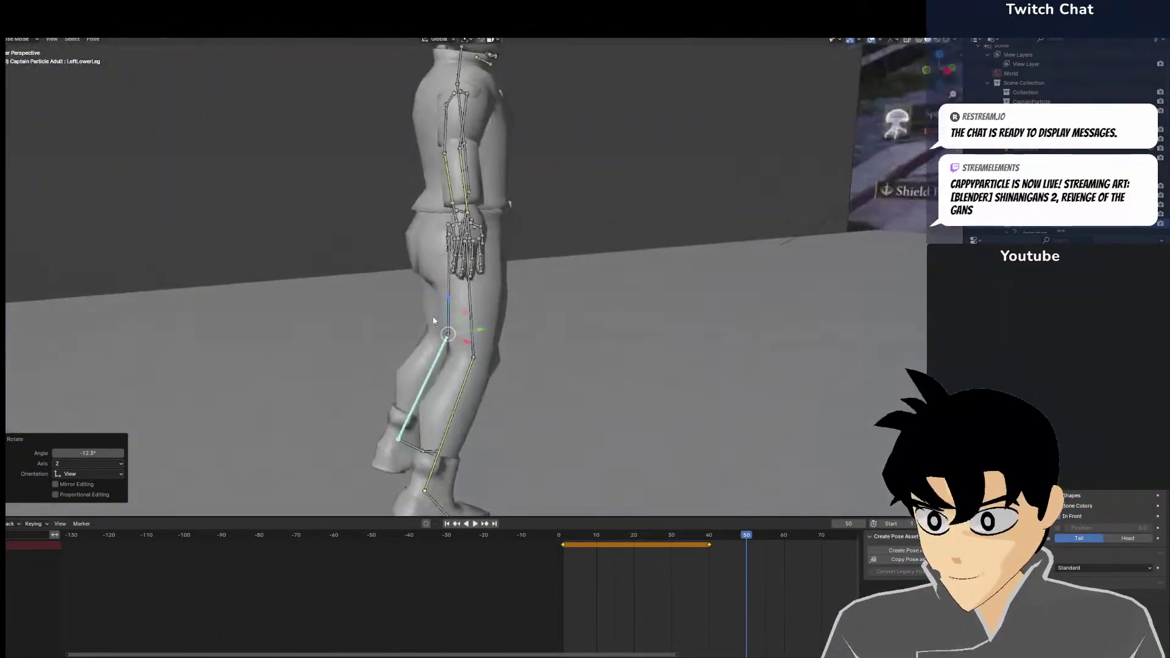
{"action": "left_click", "coordinate": [449, 301]}
{"action": "key", "text": "r"}
{"action": "left_click", "coordinate": [448, 301]}
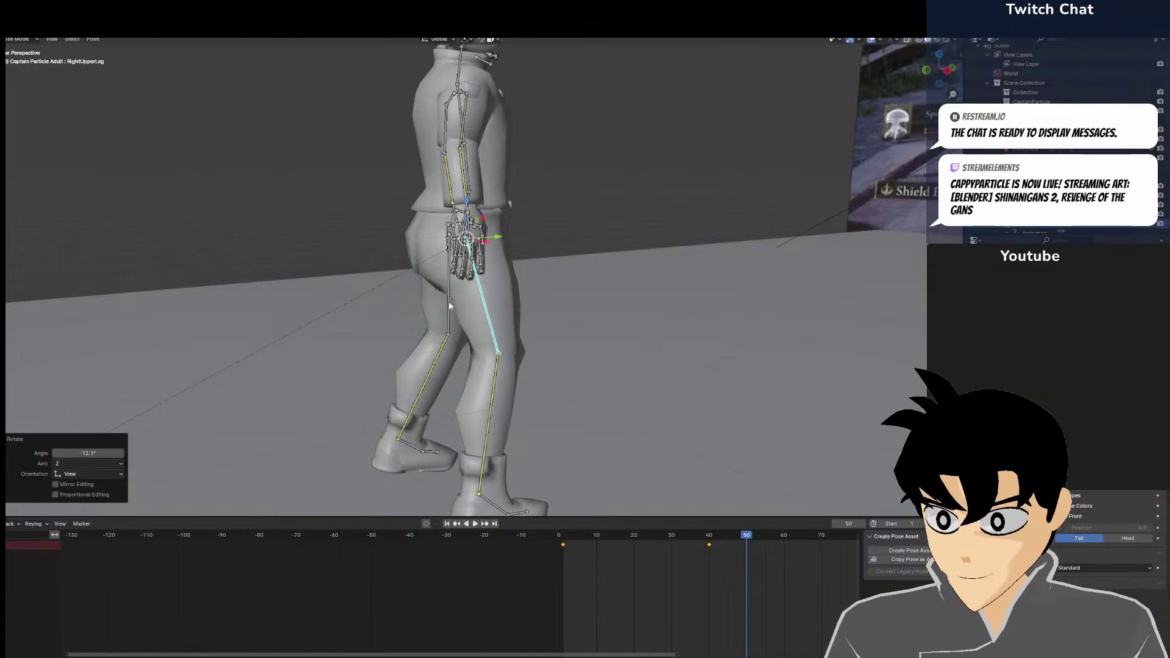
Adjust the left upper leg bone's rotation as seen from the side, and again as seen from behind
{"action": "key", "text": "r"}
{"action": "left_click", "coordinate": [452, 300]}
{"action": "middle_click_drag", "start_coordinate": [462, 298], "coordinate": [557, 315]}
{"action": "key", "text": "r"}
{"action": "left_click", "coordinate": [556, 310]}
{"action": "key", "text": "a"}
{"action": "scroll", "coordinate": [557, 317], "scroll_direction": "down", "scroll_amount": 4}
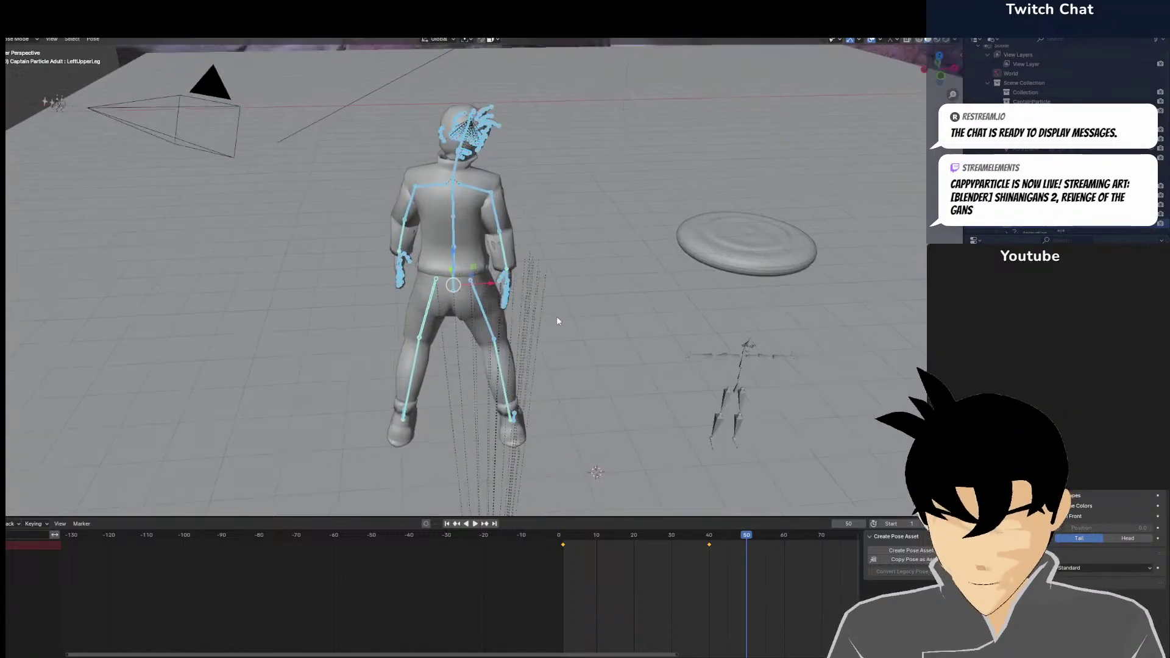
Turn the head bone slightly, viewing the character from above
{"action": "key", "text": "KP_0"}
{"action": "middle_click_drag", "start_coordinate": [547, 303], "coordinate": [324, 371]}
{"action": "left_click", "coordinate": [344, 271]}
{"action": "key", "text": "r"}
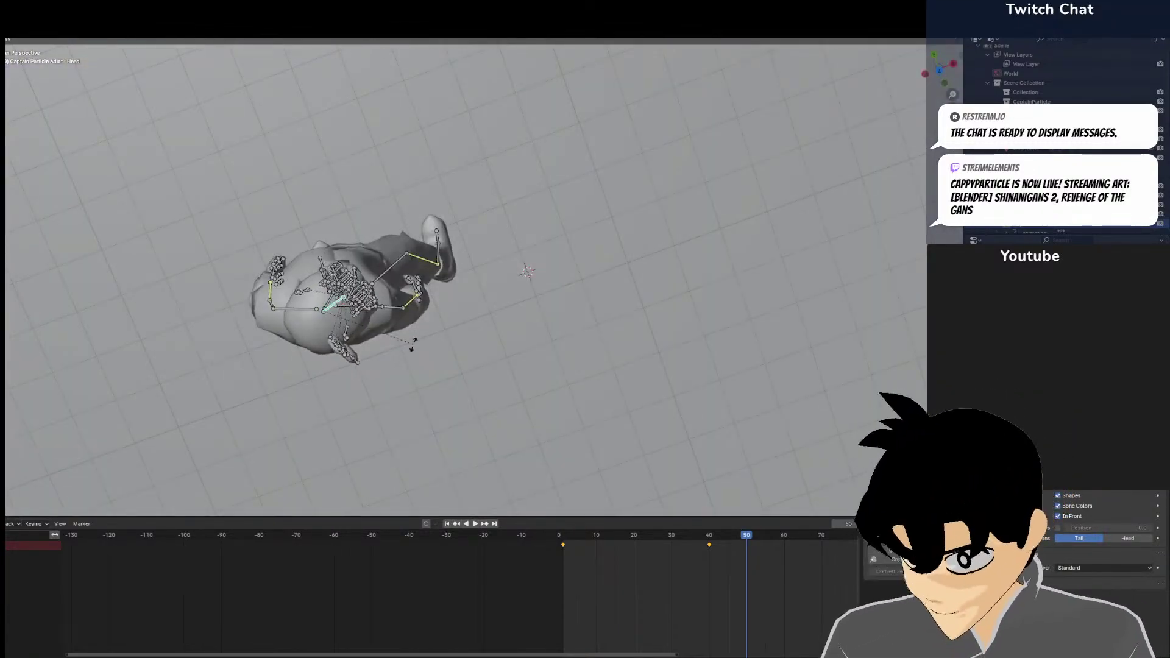
{"action": "left_click", "coordinate": [403, 262]}
Try tilting the neck bone forward by 21.8° as seen from the side, and clear the neck's rotation
{"action": "mouse_move", "coordinate": [403, 262]}
{"action": "middle_mouse_down"}
{"action": "mouse_move", "coordinate": [393, 218]}
{"action": "mouse_move", "coordinate": [371, 269]}
{"action": "mouse_move", "coordinate": [405, 253]}
{"action": "mouse_move", "coordinate": [432, 264]}
{"action": "mouse_move", "coordinate": [421, 261]}
{"action": "middle_mouse_up"}
{"action": "left_click", "coordinate": [370, 269]}
{"action": "key", "text": "r"}
{"action": "left_click", "coordinate": [423, 279]}
{"action": "key", "text": "r"}
{"action": "left_click", "coordinate": [467, 248]}
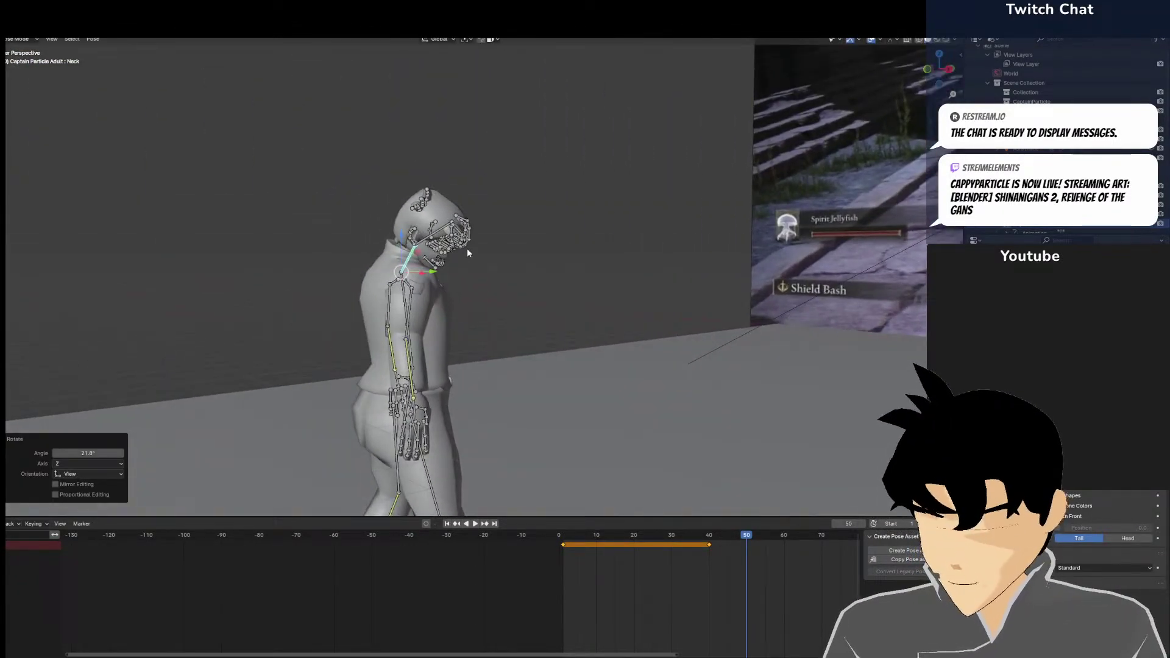
{"action": "key", "text": "alt+r"}
Bend the right lower arm forward and rotate the left lower arm about -13.6°, viewed from the side
{"action": "middle_click_drag", "start_coordinate": [438, 306], "coordinate": [507, 322]}
{"action": "left_click", "coordinate": [403, 357]}
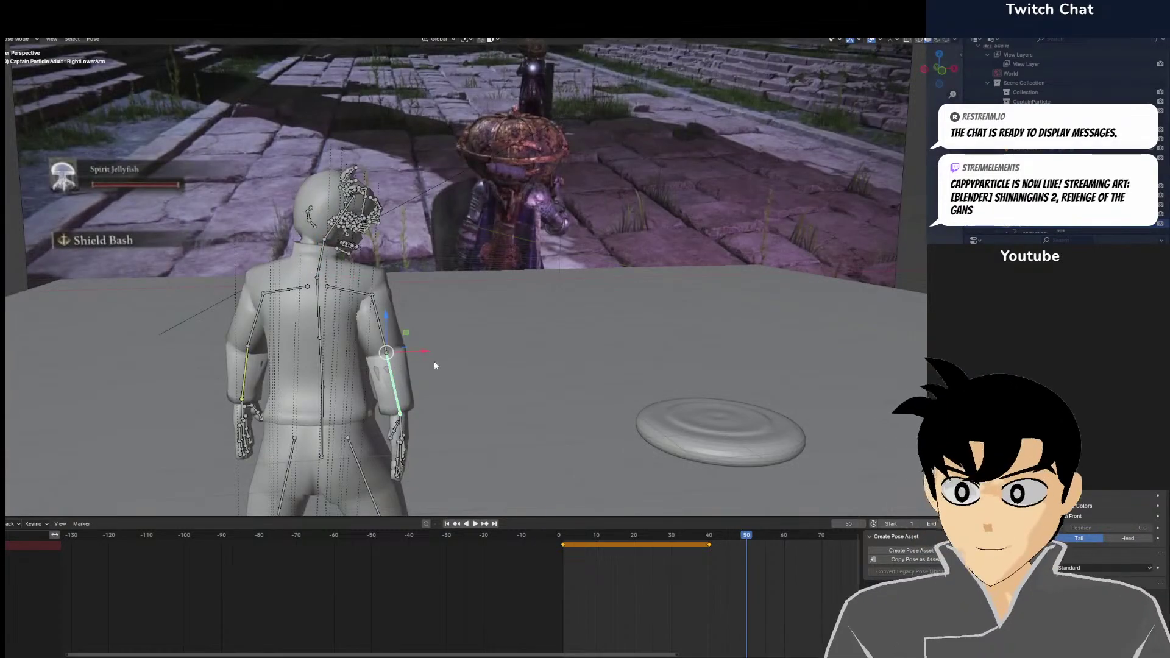
{"action": "middle_click_drag", "start_coordinate": [434, 361], "coordinate": [413, 393]}
{"action": "left_click", "coordinate": [309, 374]}
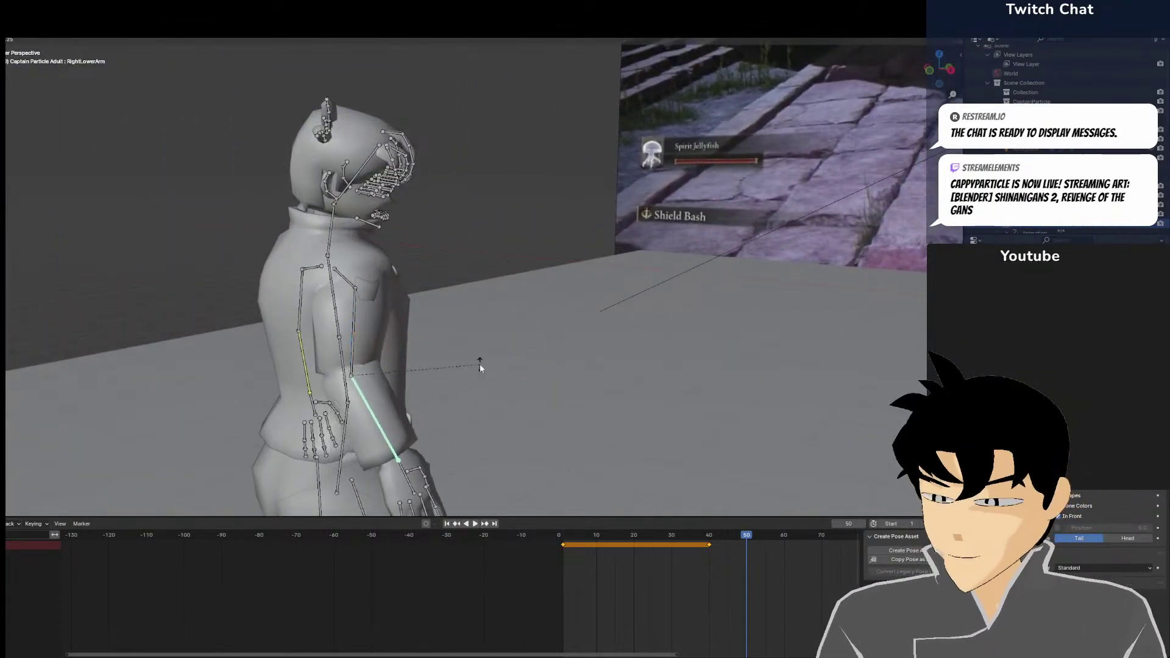
{"action": "middle_click_drag", "start_coordinate": [323, 379], "coordinate": [285, 383]}
{"action": "key", "text": "r"}
{"action": "left_click", "coordinate": [557, 383]}
{"action": "middle_click_drag", "start_coordinate": [561, 383], "coordinate": [529, 365]}
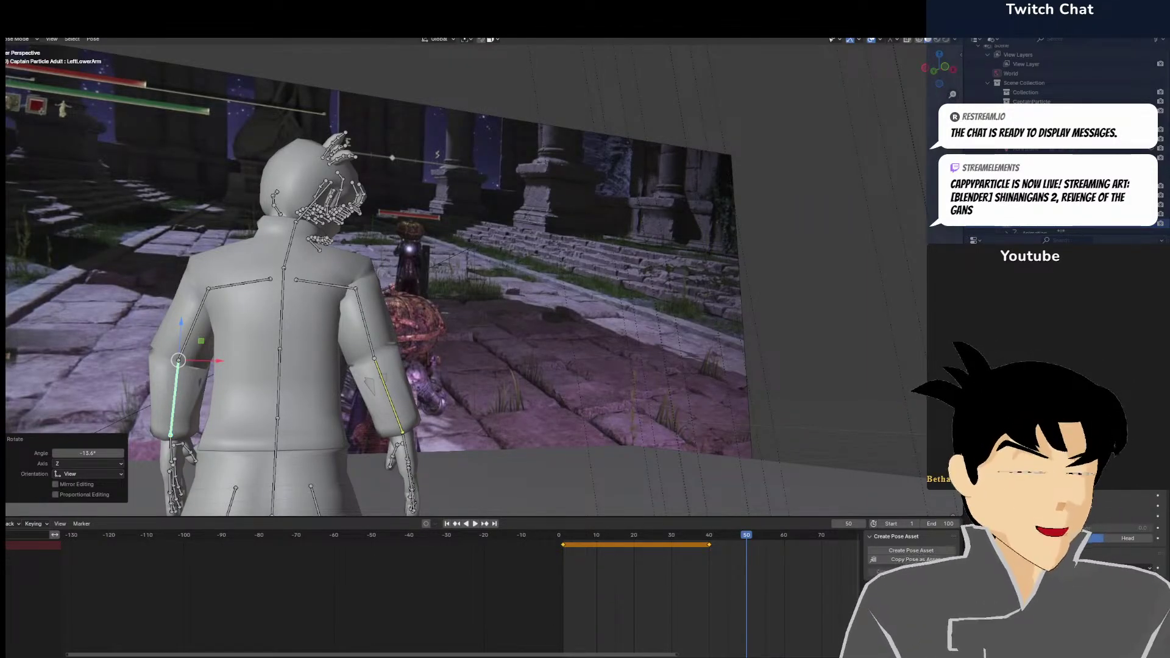
{"action": "middle_click_drag", "start_coordinate": [377, 294], "coordinate": [411, 287]}
{"action": "scroll", "coordinate": [412, 317], "scroll_direction": "down", "scroll_amount": 2}
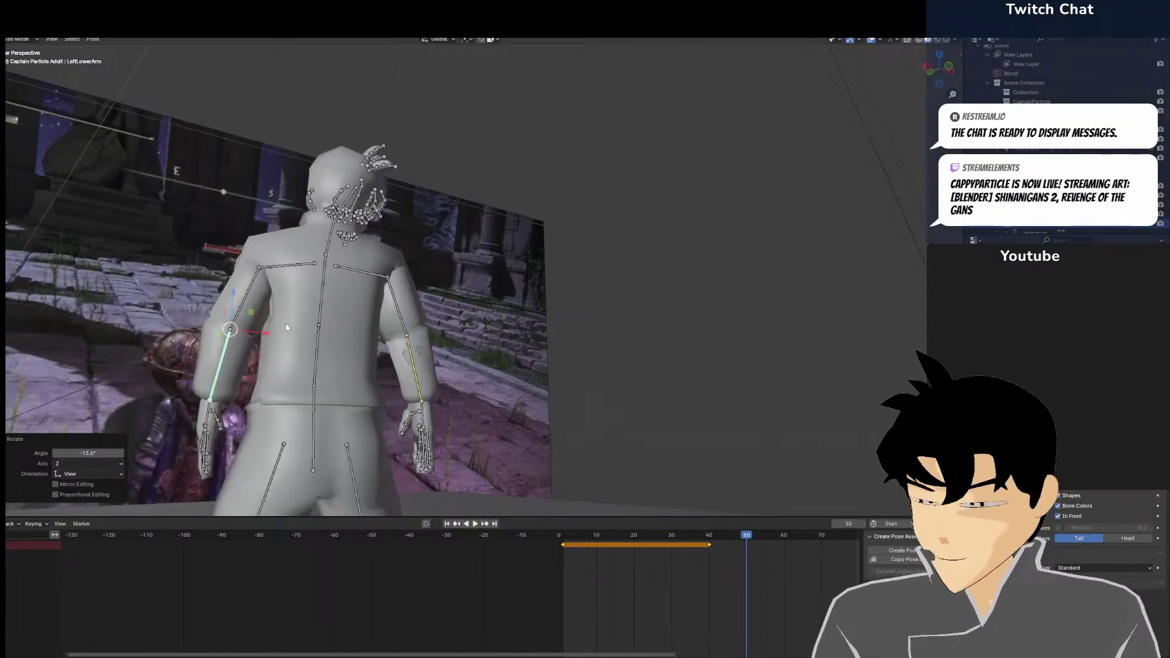
{"action": "key", "text": "KP_0"}
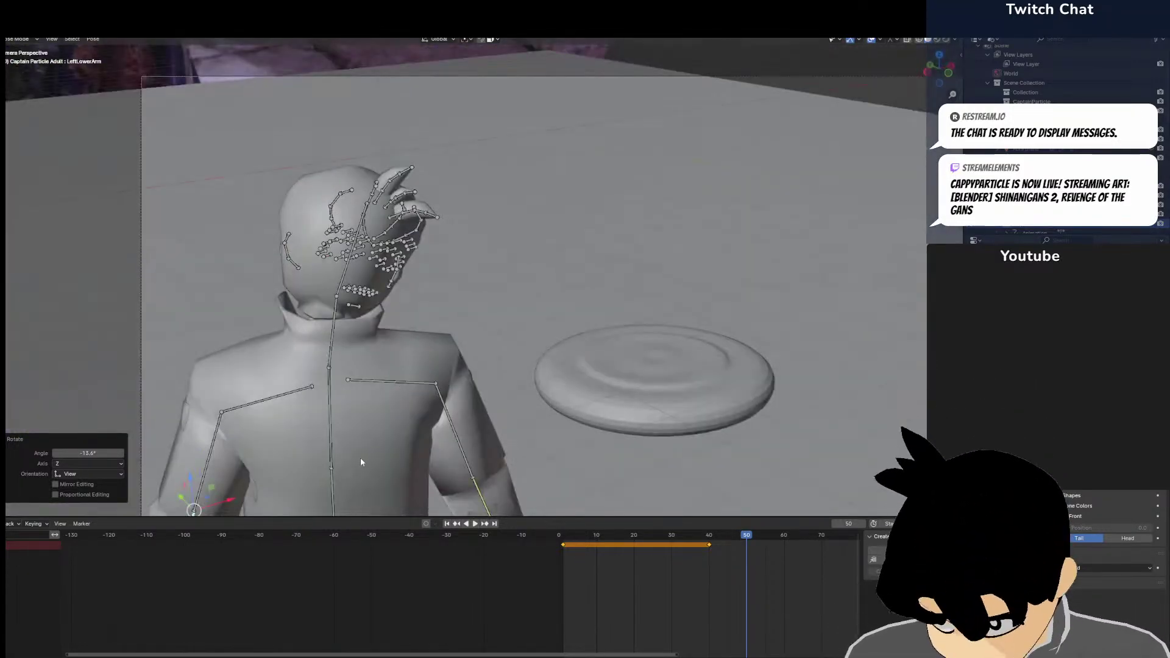
Rotate the right shoulder bone about 5.2° in top view and adjust the left shoulder bone's rotation
{"action": "left_click", "coordinate": [396, 399]}
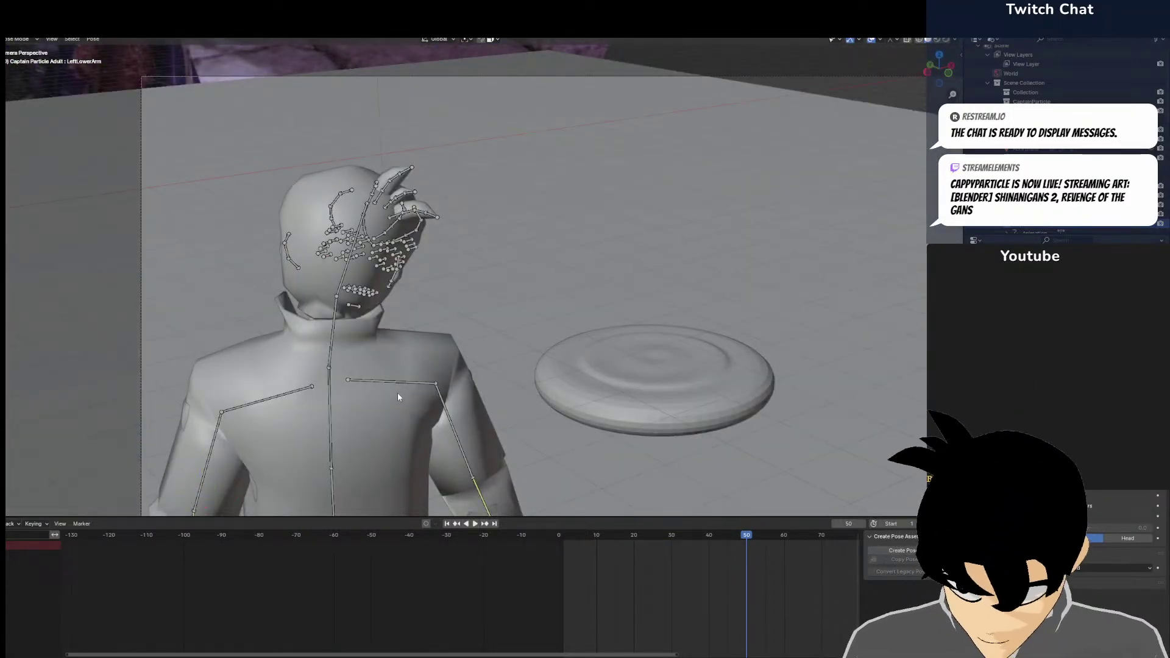
{"action": "left_click", "coordinate": [404, 368]}
{"action": "key", "text": "KP_7"}
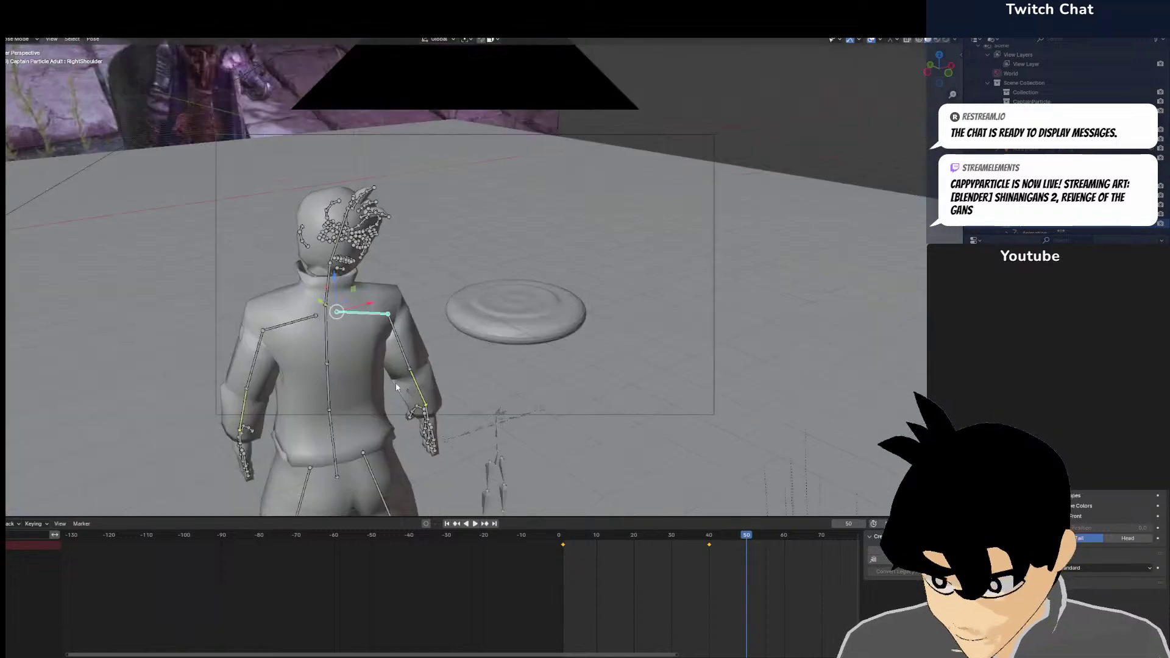
{"action": "key", "text": "r"}
{"action": "left_click", "coordinate": [474, 404]}
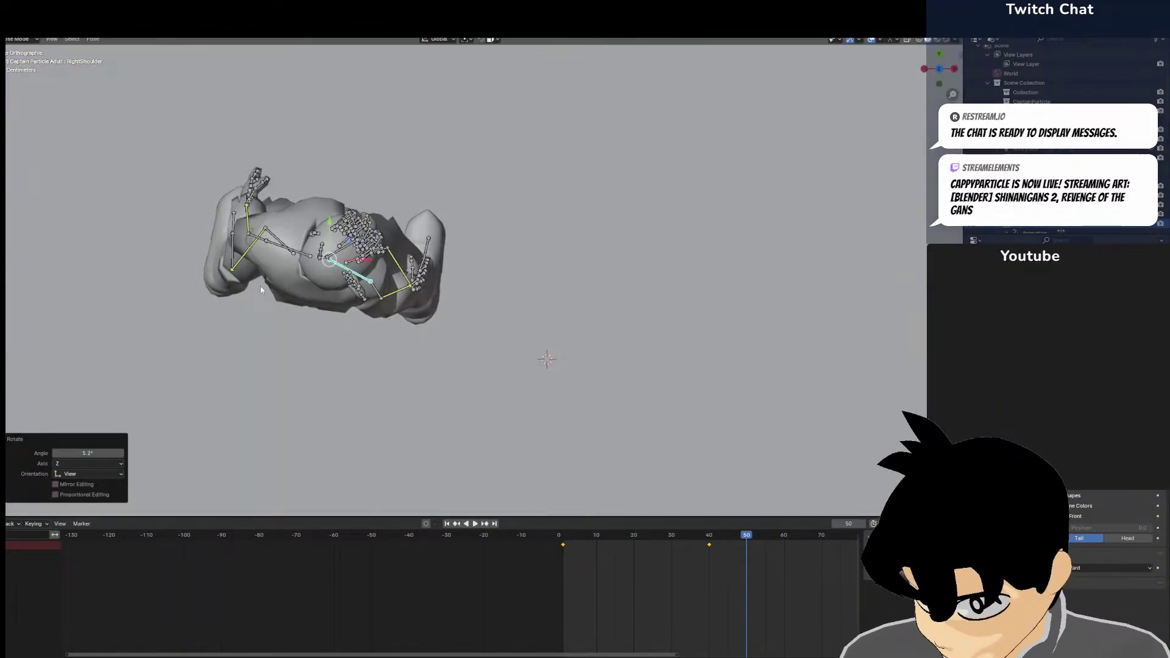
{"action": "left_click", "coordinate": [289, 257]}
{"action": "key", "text": "r"}
{"action": "left_click", "coordinate": [496, 242]}
In top view, rotate the whole armature slightly about its hips and turn the head bone about -1.5°
{"action": "key", "text": "a"}
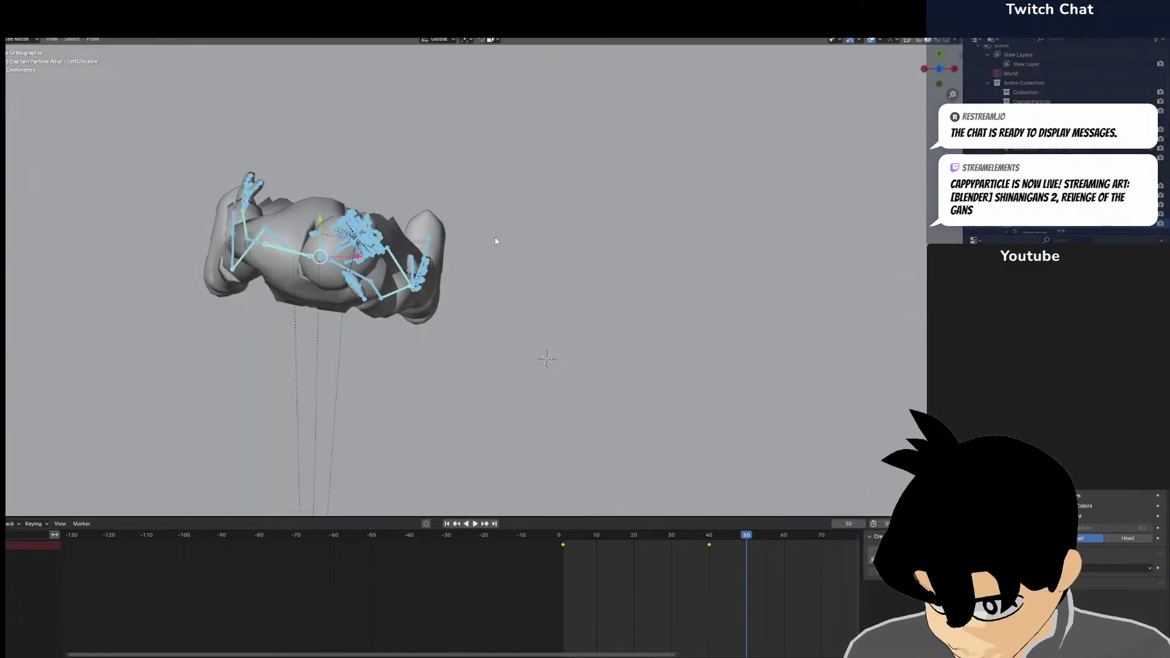
{"action": "key", "text": "r"}
{"action": "left_click", "coordinate": [371, 272]}
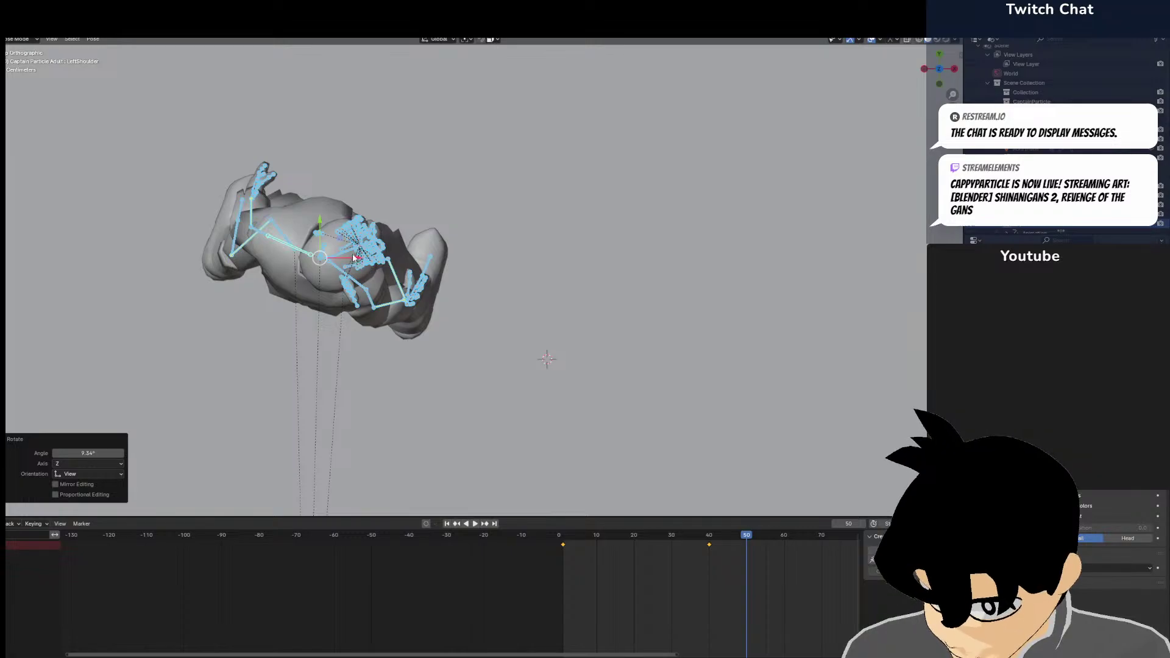
{"action": "left_click", "coordinate": [353, 257]}
{"action": "key", "text": "r"}
{"action": "left_click", "coordinate": [357, 250]}
{"action": "key", "text": "KP_0"}
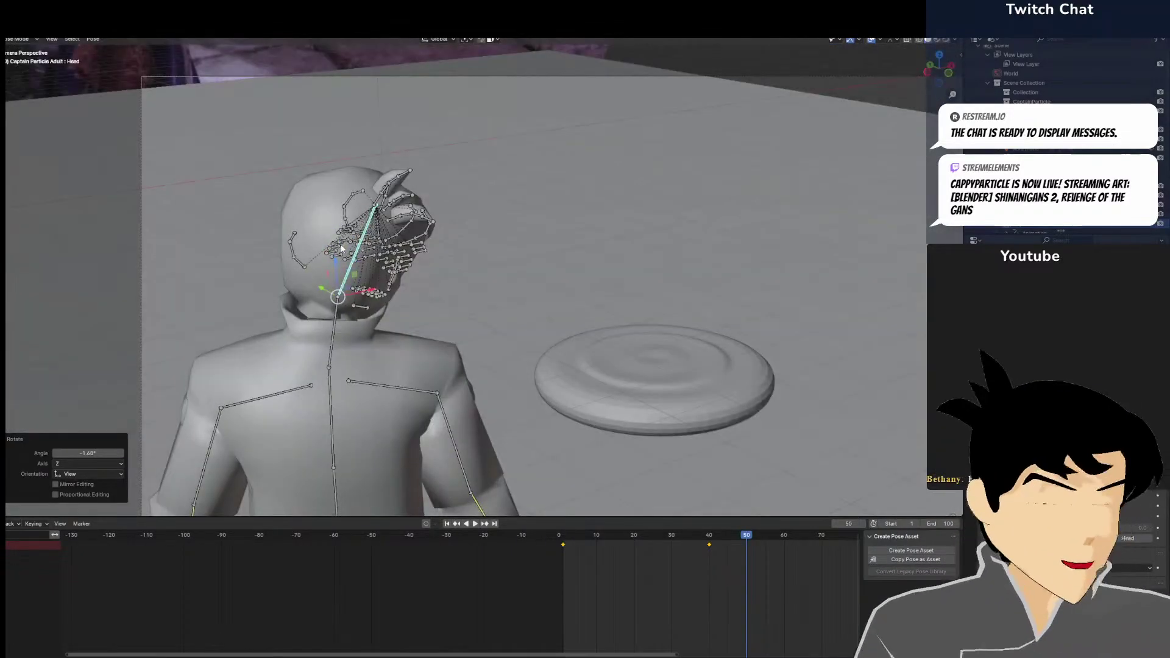
{"action": "scroll", "coordinate": [357, 242], "scroll_direction": "up", "scroll_amount": 4}
{"action": "scroll", "coordinate": [376, 235], "scroll_direction": "down", "scroll_amount": 6}
Rotate the right lower arm bone slightly inward as seen from behind, and check the pose through the camera
{"action": "left_click", "coordinate": [500, 284]}
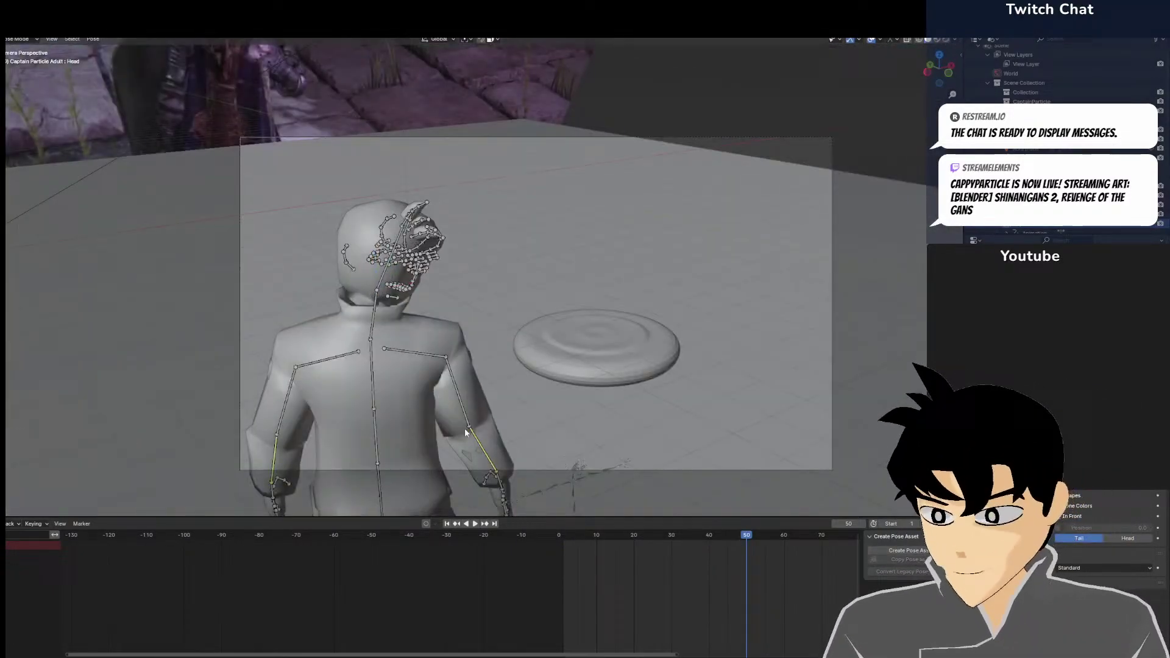
{"action": "left_click", "coordinate": [465, 432]}
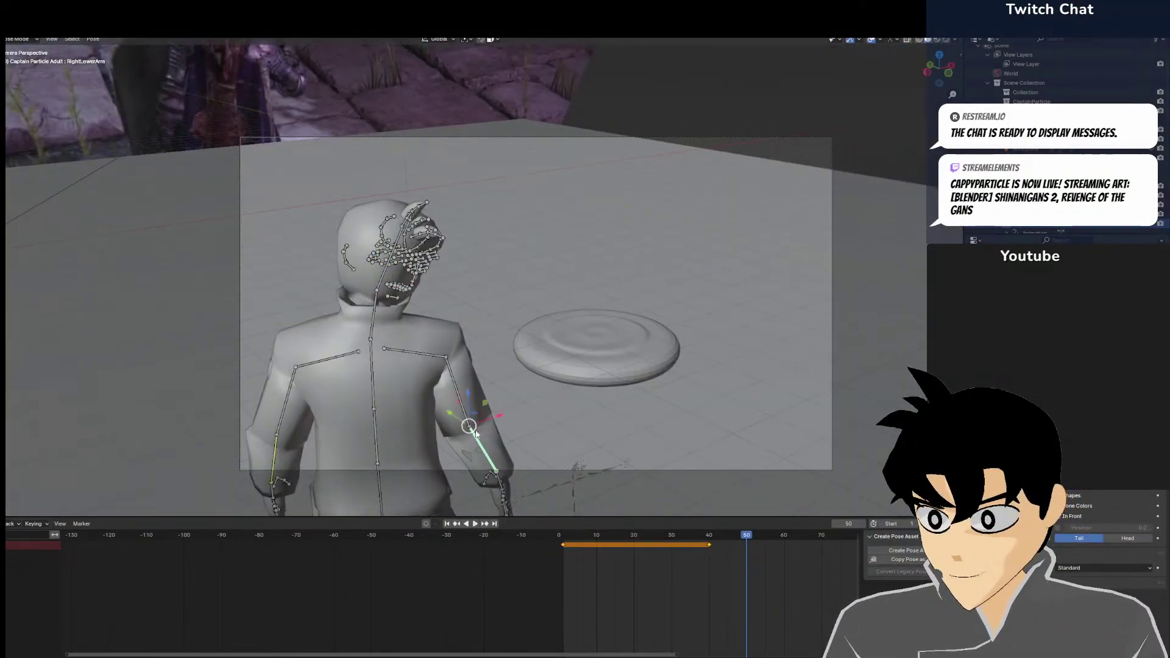
{"action": "middle_click_drag", "start_coordinate": [465, 433], "coordinate": [541, 367]}
{"action": "key", "text": "r"}
{"action": "left_click", "coordinate": [510, 386]}
{"action": "key", "text": "KP_0"}
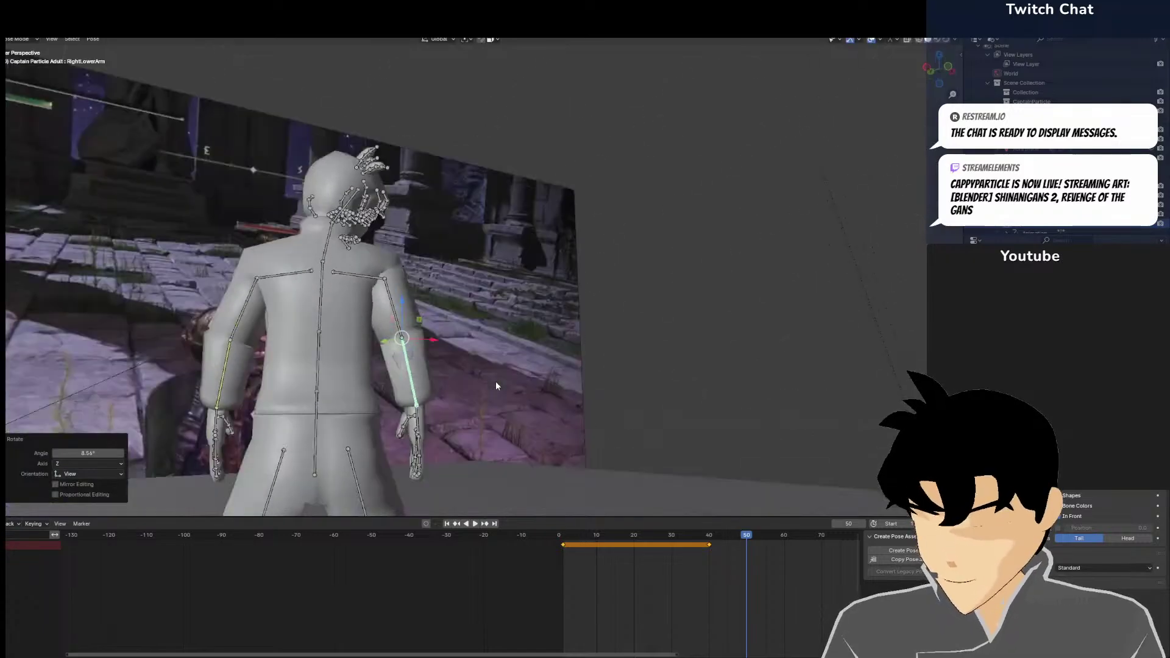
{"action": "scroll", "coordinate": [495, 381], "scroll_direction": "up", "scroll_amount": 5}
{"action": "scroll", "coordinate": [488, 376], "scroll_direction": "down", "scroll_amount": 3}
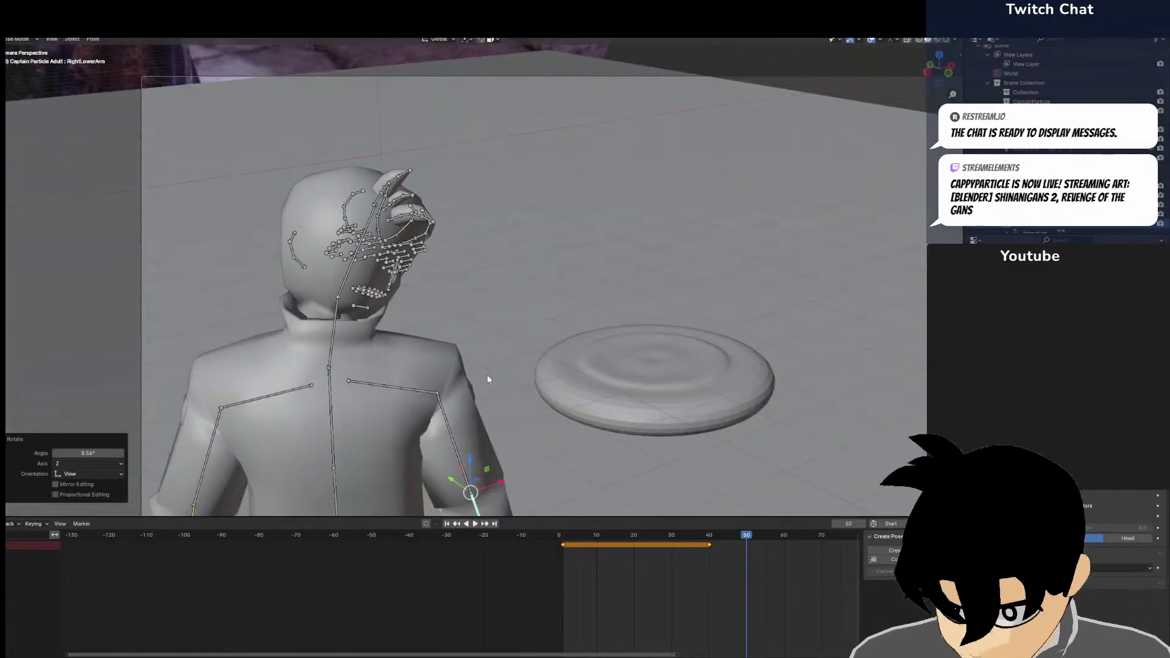
Lean the chest bone slightly forward as seen from the side, and check the result through the camera
{"action": "left_click", "coordinate": [331, 426]}
{"action": "middle_click_drag", "start_coordinate": [331, 426], "coordinate": [249, 385]}
{"action": "key", "text": "r"}
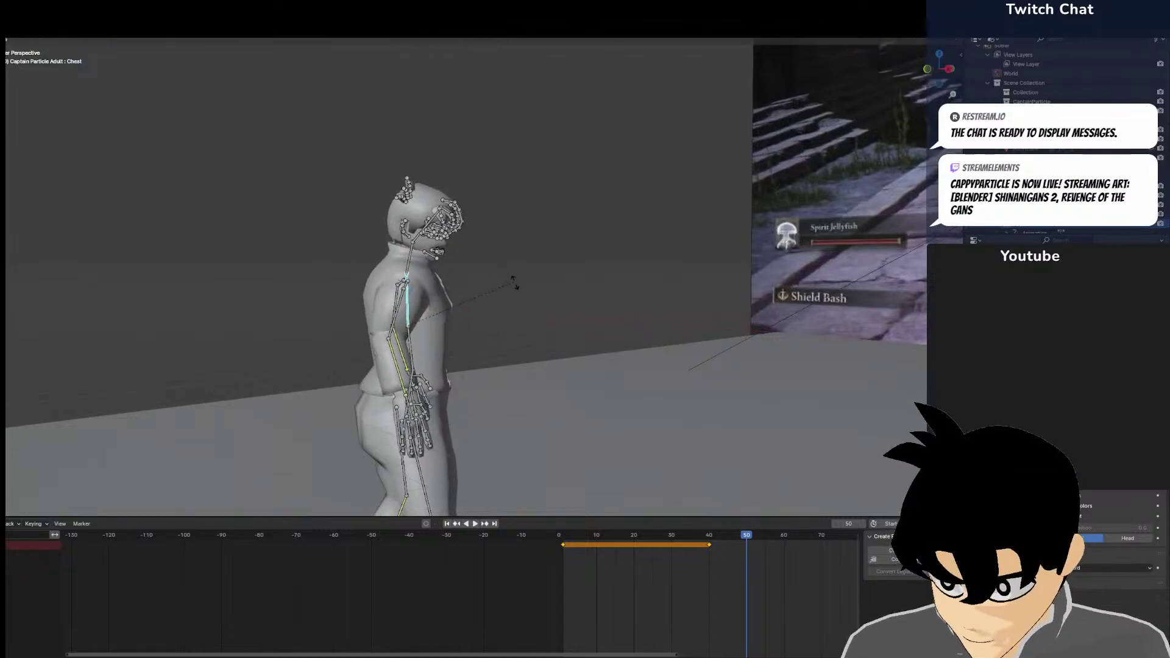
{"action": "left_click", "coordinate": [518, 294]}
{"action": "key", "text": "KP_0"}
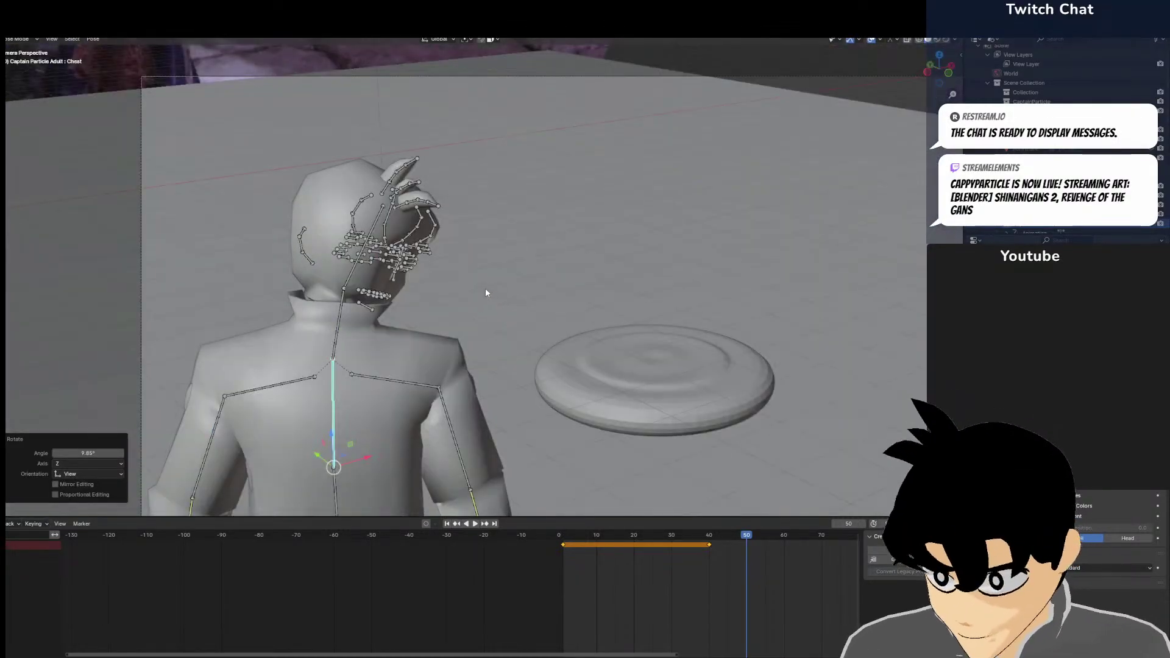
Try rotating the spine bone 5.52° forward from the side and check the pose through the camera
{"action": "scroll", "coordinate": [485, 289], "scroll_direction": "down", "scroll_amount": 3}
{"action": "left_click", "coordinate": [415, 376]}
{"action": "middle_click_drag", "start_coordinate": [417, 381], "coordinate": [525, 240]}
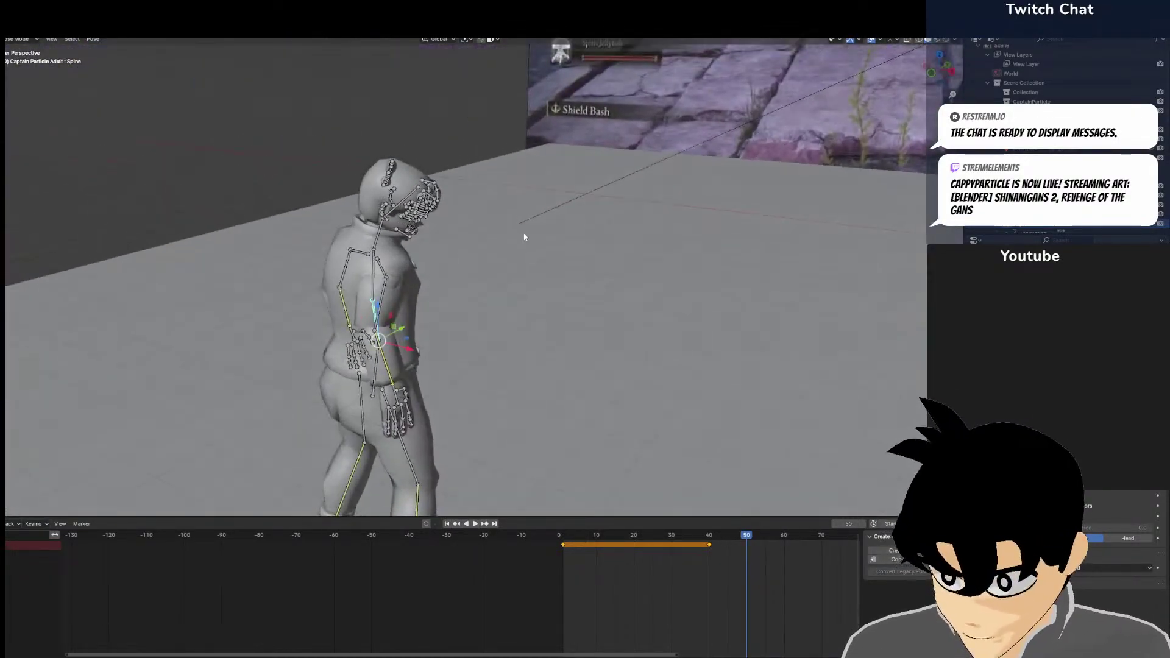
{"action": "key", "text": "r"}
{"action": "left_click", "coordinate": [535, 243]}
{"action": "key", "text": "KP_0"}
{"action": "scroll", "coordinate": [548, 242], "scroll_direction": "down", "scroll_amount": 2}
{"action": "scroll", "coordinate": [537, 261], "scroll_direction": "up", "scroll_amount": 6}
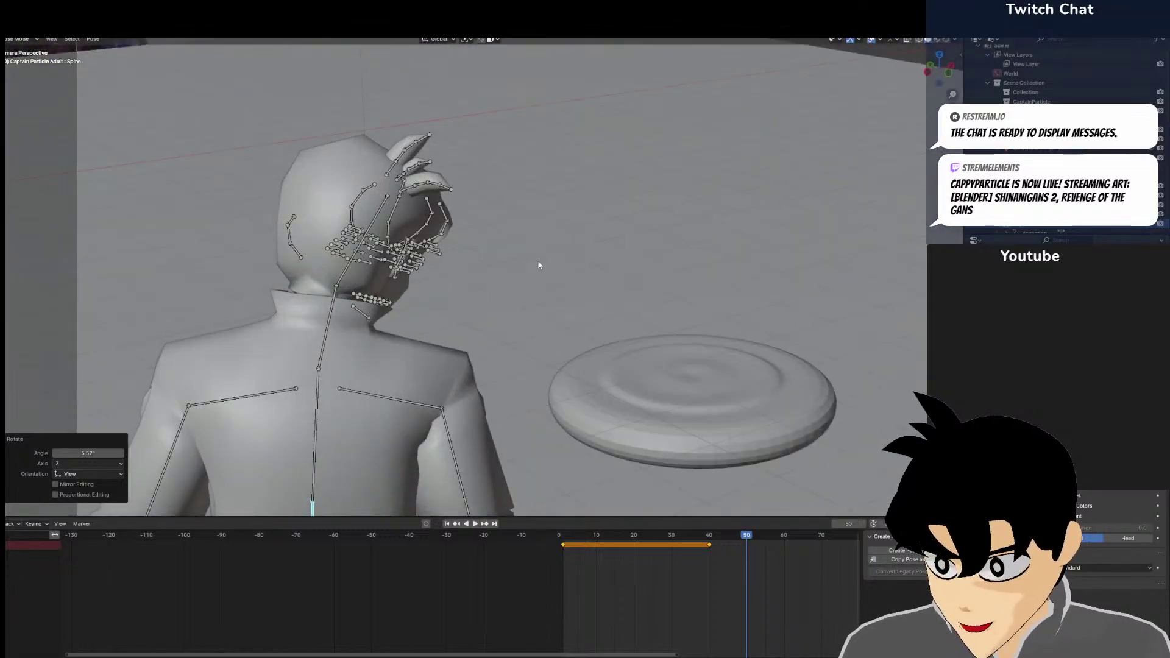
{"action": "scroll", "coordinate": [523, 282], "scroll_direction": "down", "scroll_amount": 6}
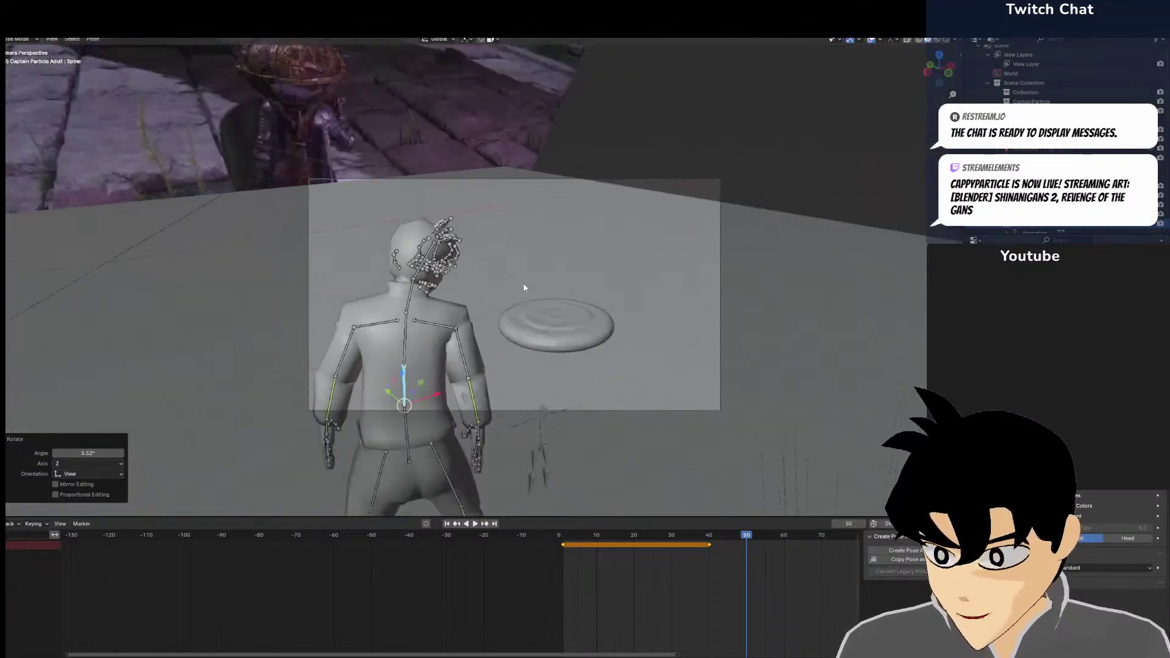
Undo the spine rotation
{"action": "key", "text": "ctrl+z"}
{"action": "key", "text": "ctrl+z"}
{"action": "key", "text": "ctrl+z"}
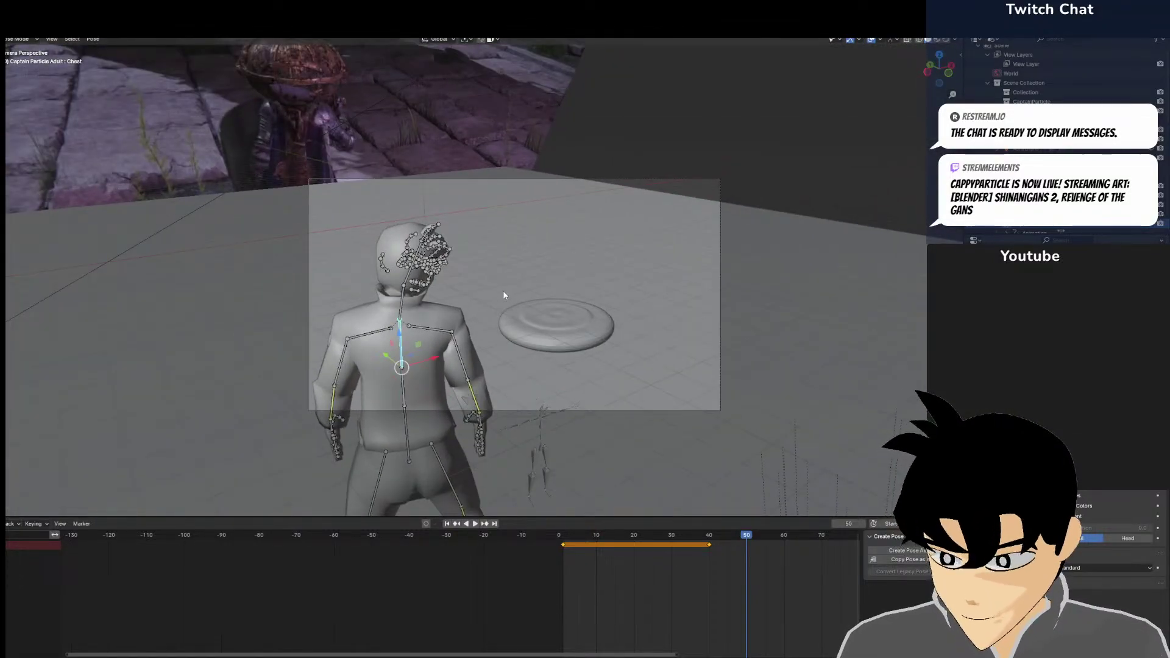
Keyframe all bones of the pose at frame 50 and save the Blender file
{"action": "key", "text": "a"}
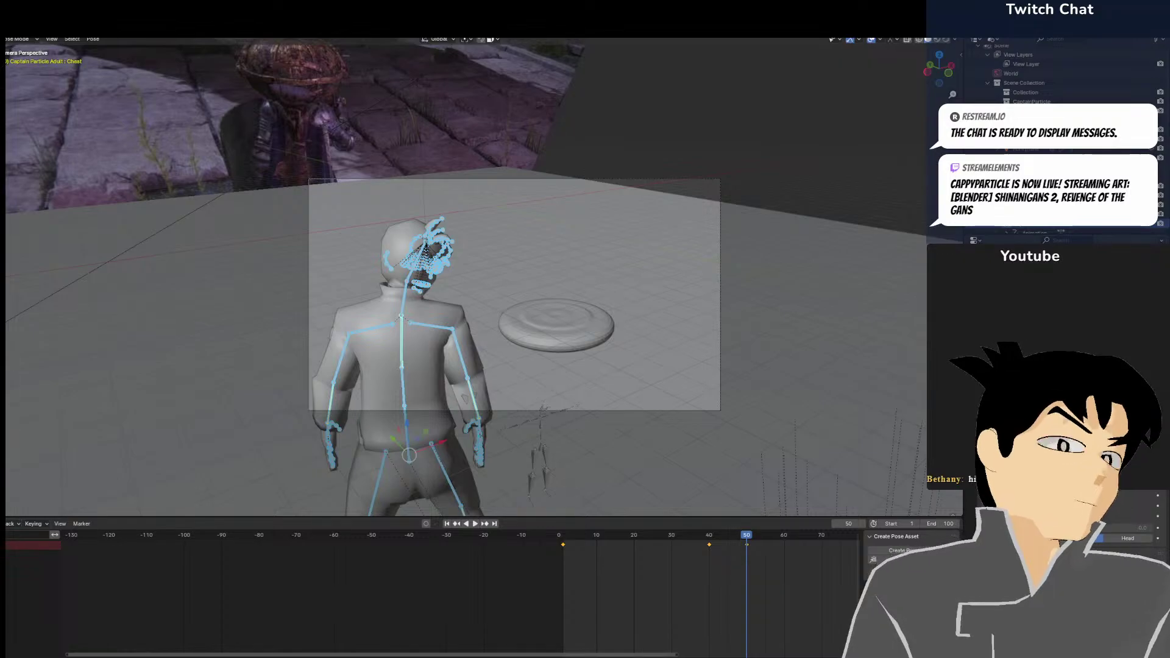
{"action": "scroll", "coordinate": [748, 244], "scroll_direction": "down", "scroll_amount": 4}
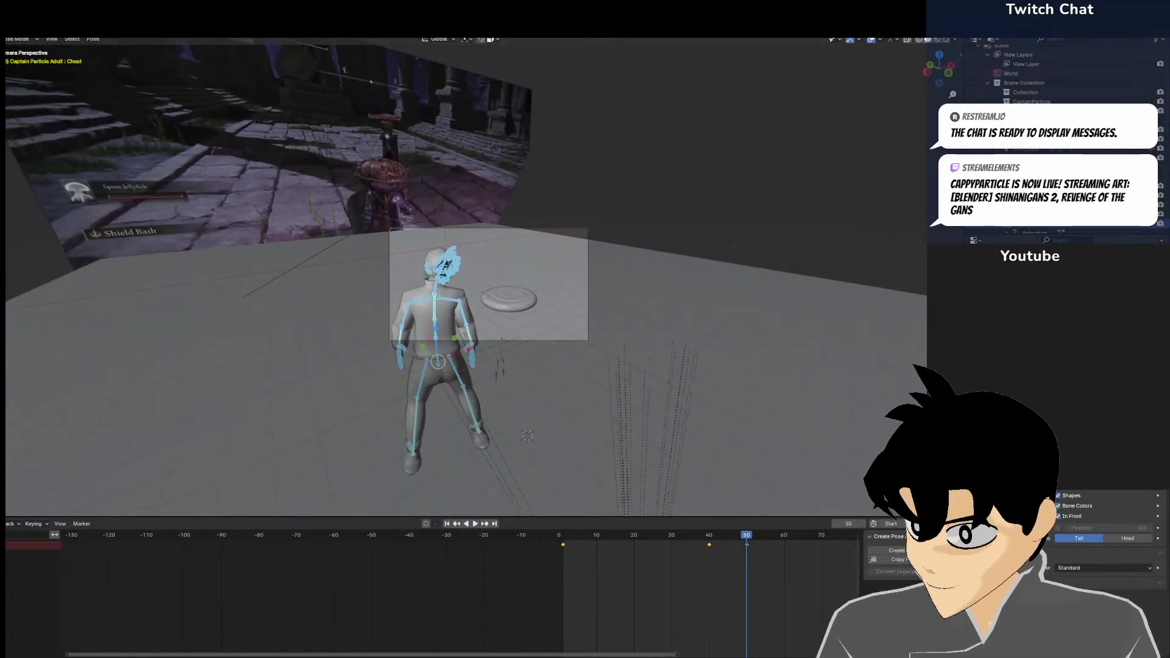
{"action": "left_click", "coordinate": [6, 28]}
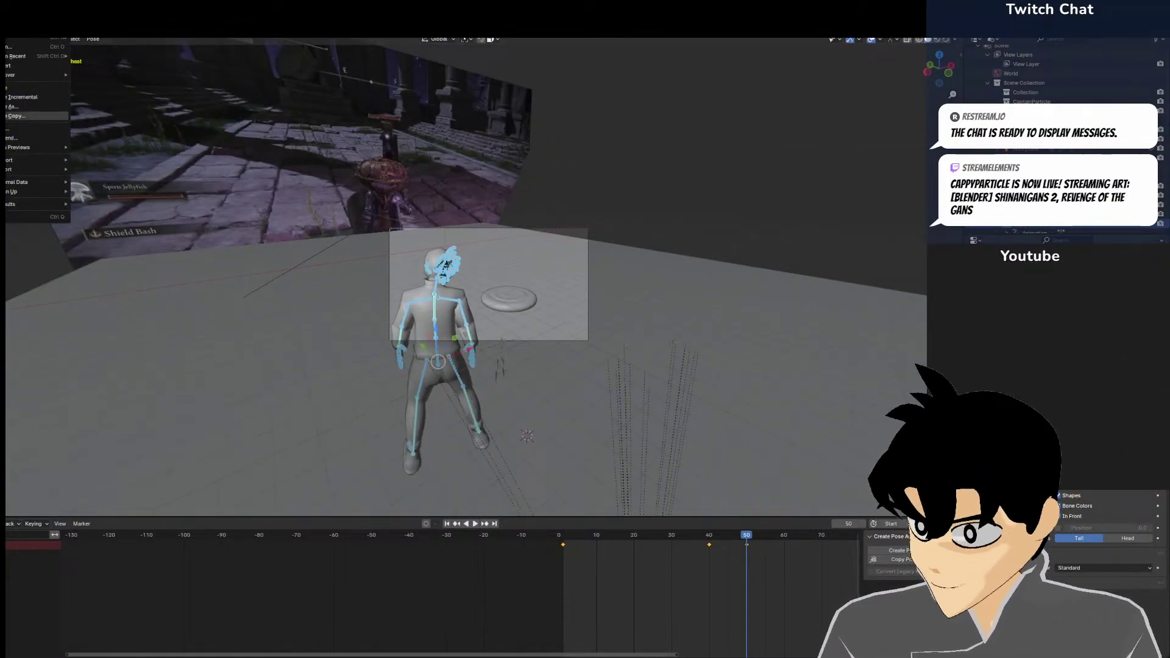
{"action": "left_click", "coordinate": [12, 90]}
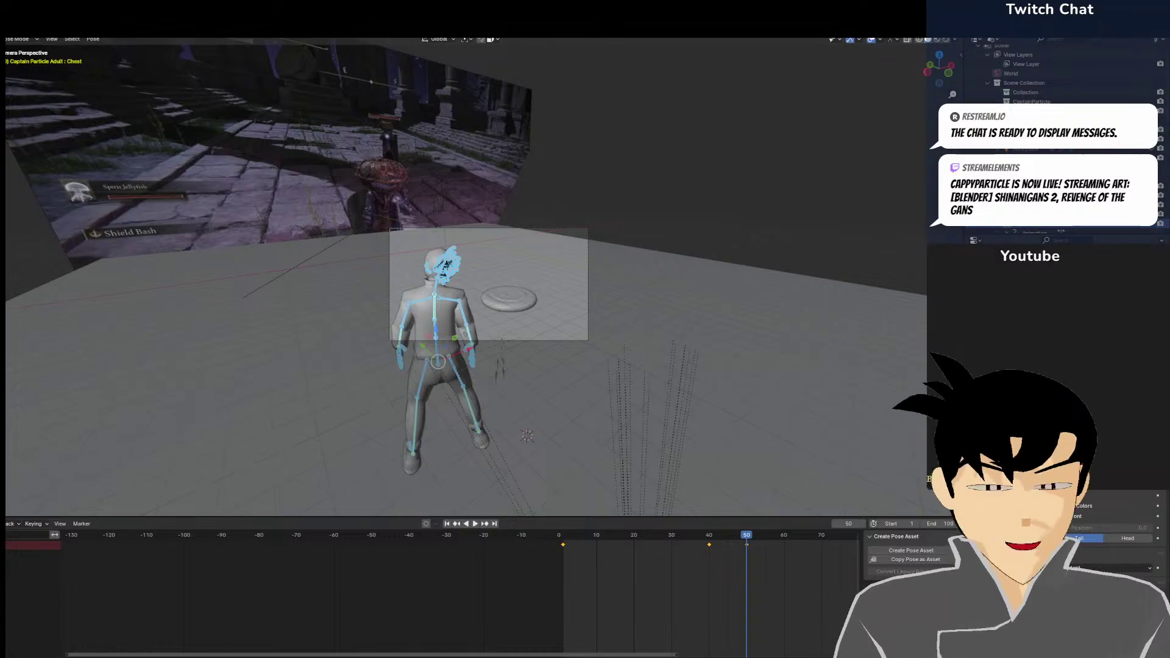
Preview the motion around frame 50 through the camera and clear the bone selection
{"action": "scroll", "coordinate": [455, 240], "scroll_direction": "up", "scroll_amount": 6}
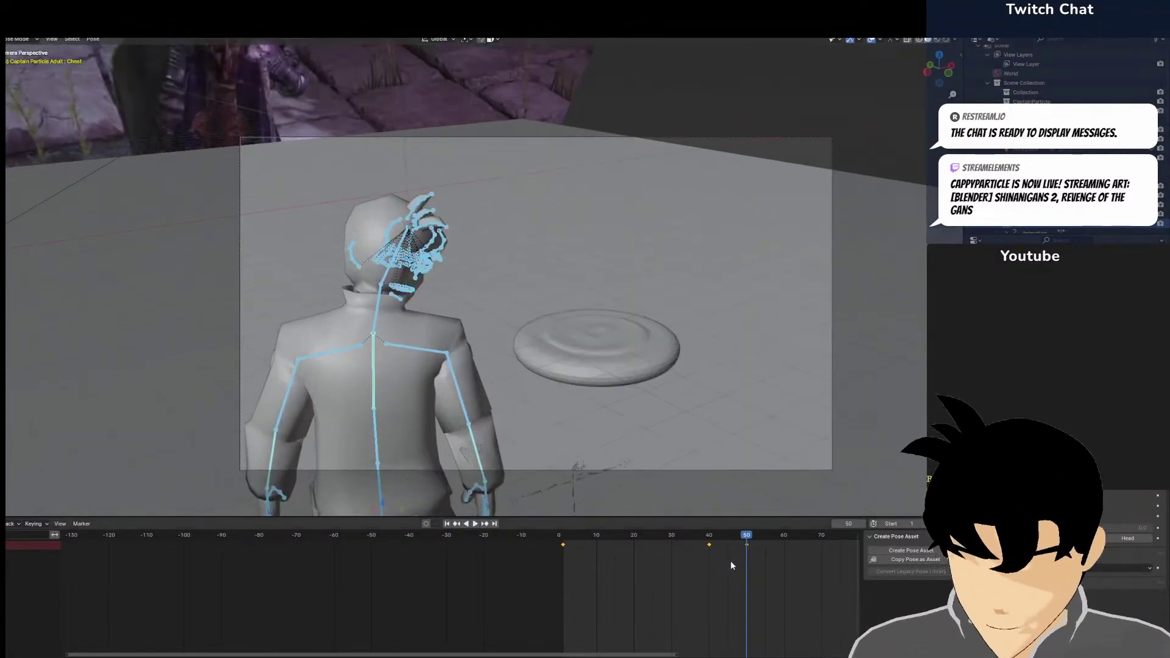
{"action": "mouse_move", "coordinate": [731, 561]}
{"action": "left_mouse_down"}
{"action": "mouse_move", "coordinate": [582, 559]}
{"action": "mouse_move", "coordinate": [747, 567]}
{"action": "left_mouse_up"}
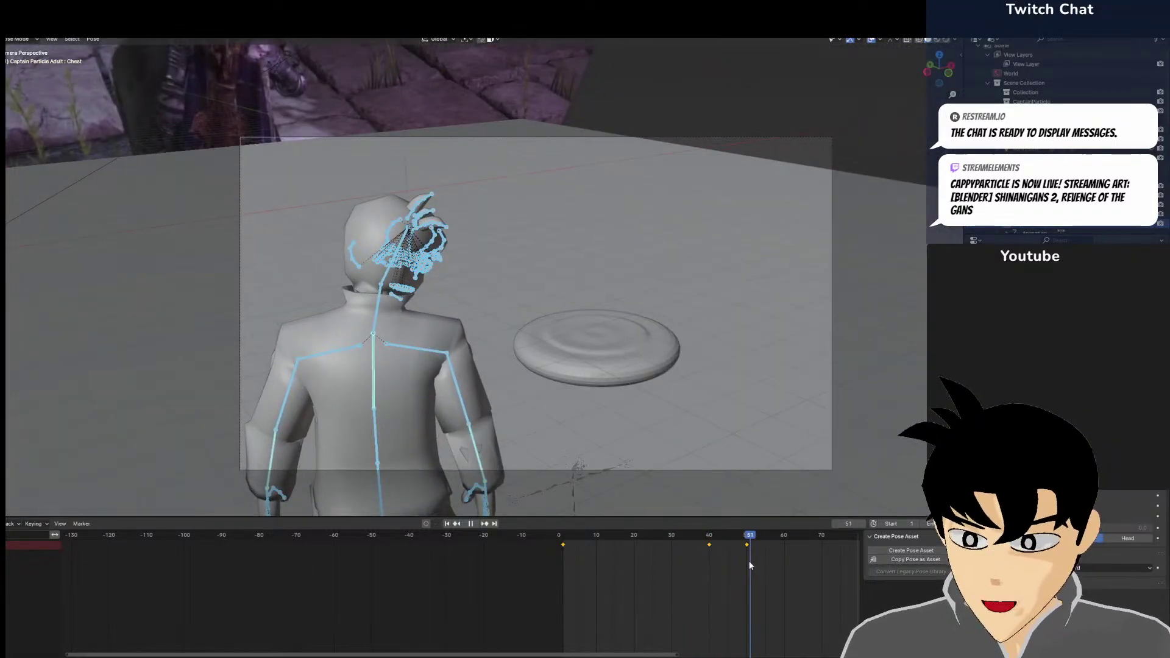
{"action": "left_click", "coordinate": [566, 312]}
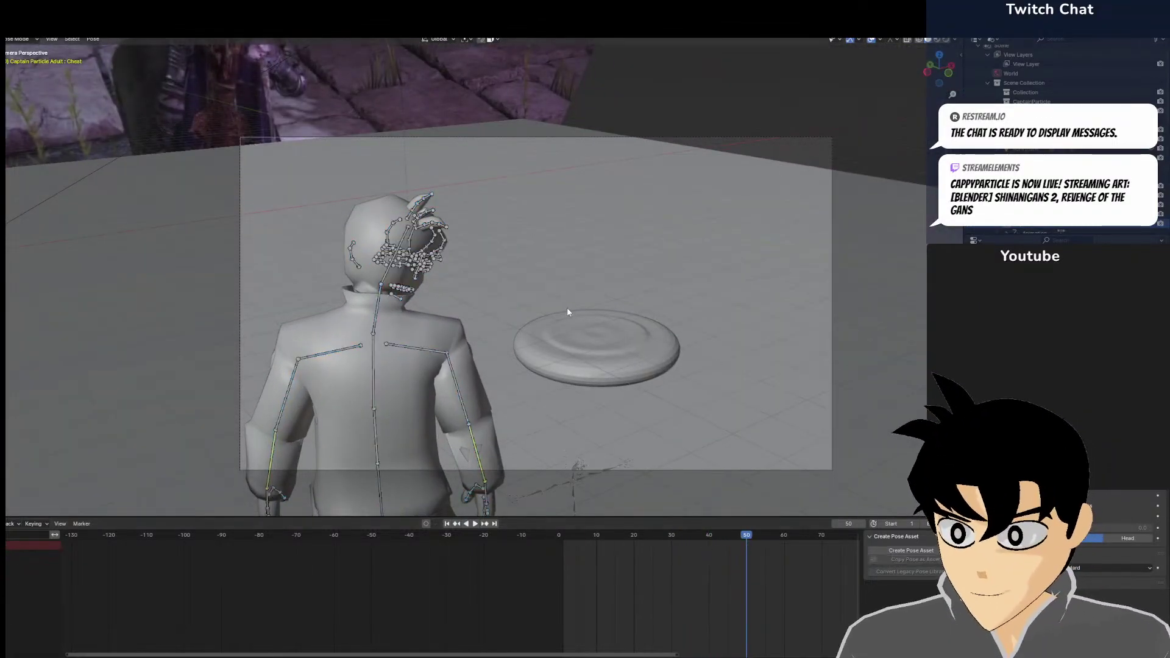
Switch from Pose Mode to Object Mode and select the character's armature
{"action": "left_click", "coordinate": [34, 39]}
{"action": "left_click", "coordinate": [24, 50]}
{"action": "left_click", "coordinate": [590, 343]}
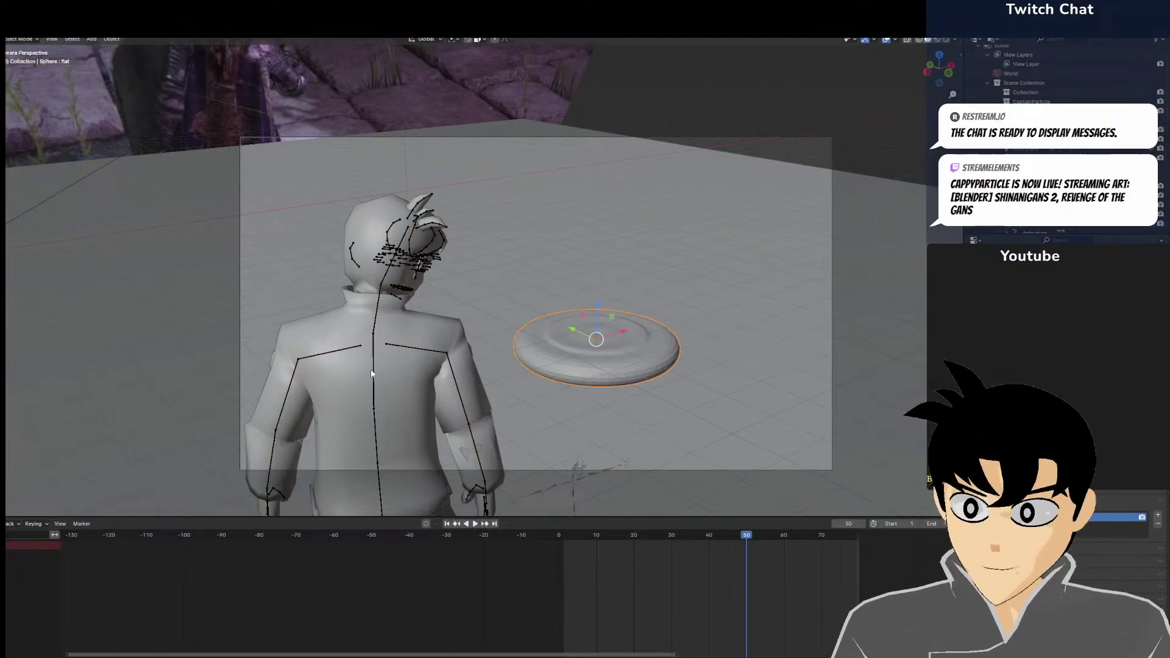
{"action": "left_click", "coordinate": [387, 328]}
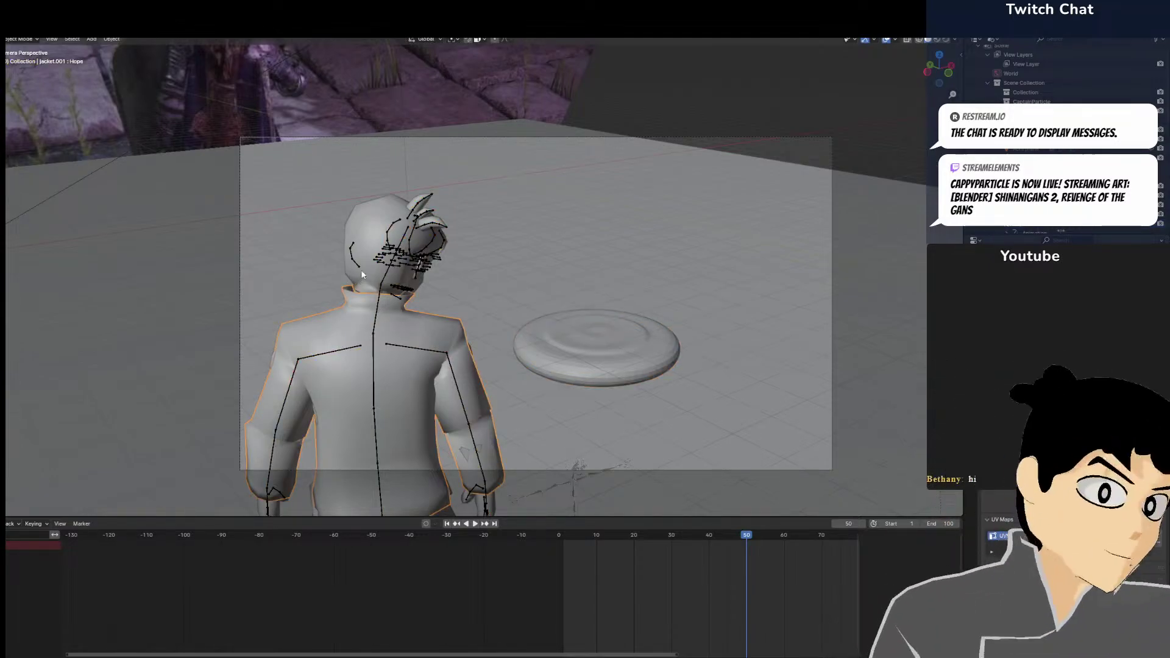
{"action": "left_click", "coordinate": [370, 330]}
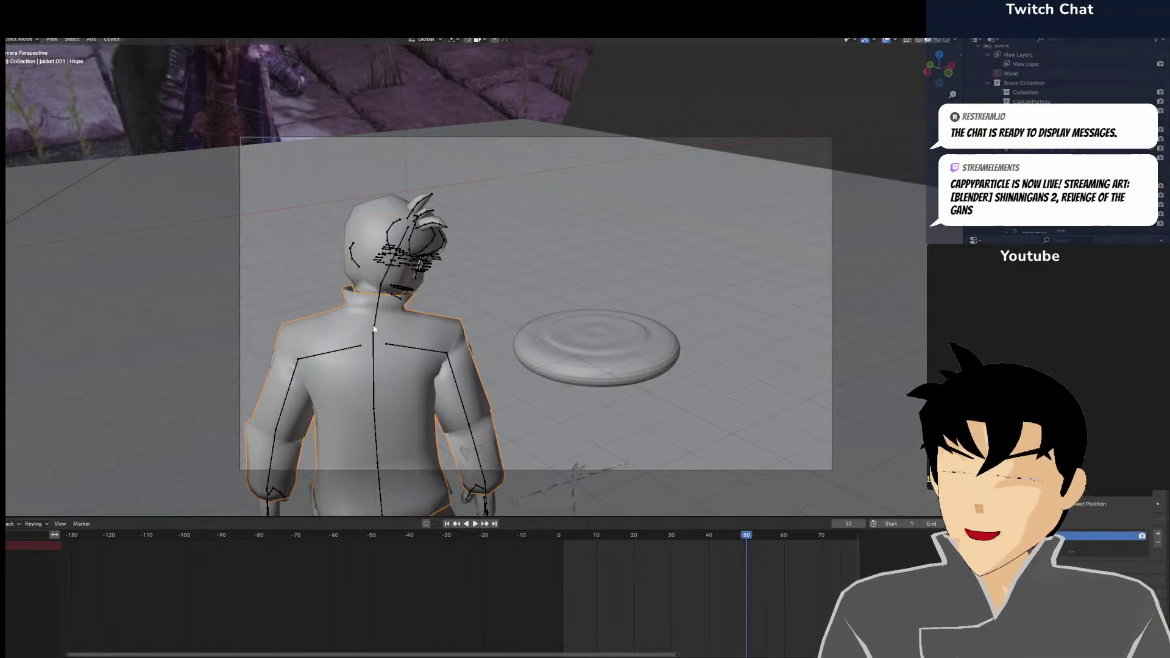
{"action": "left_click", "coordinate": [375, 327]}
{"action": "scroll", "coordinate": [393, 312], "scroll_direction": "down", "scroll_amount": 4}
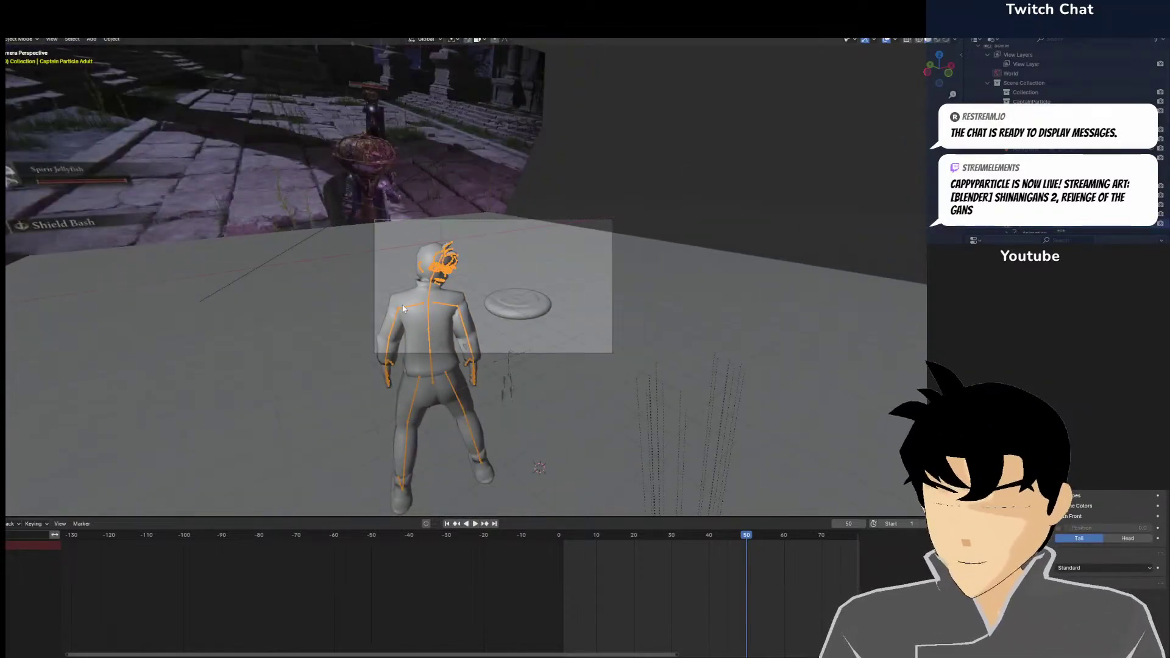
Switch the armature to Pose Mode, go to frame 55 and select all bones
{"action": "left_click", "coordinate": [13, 40]}
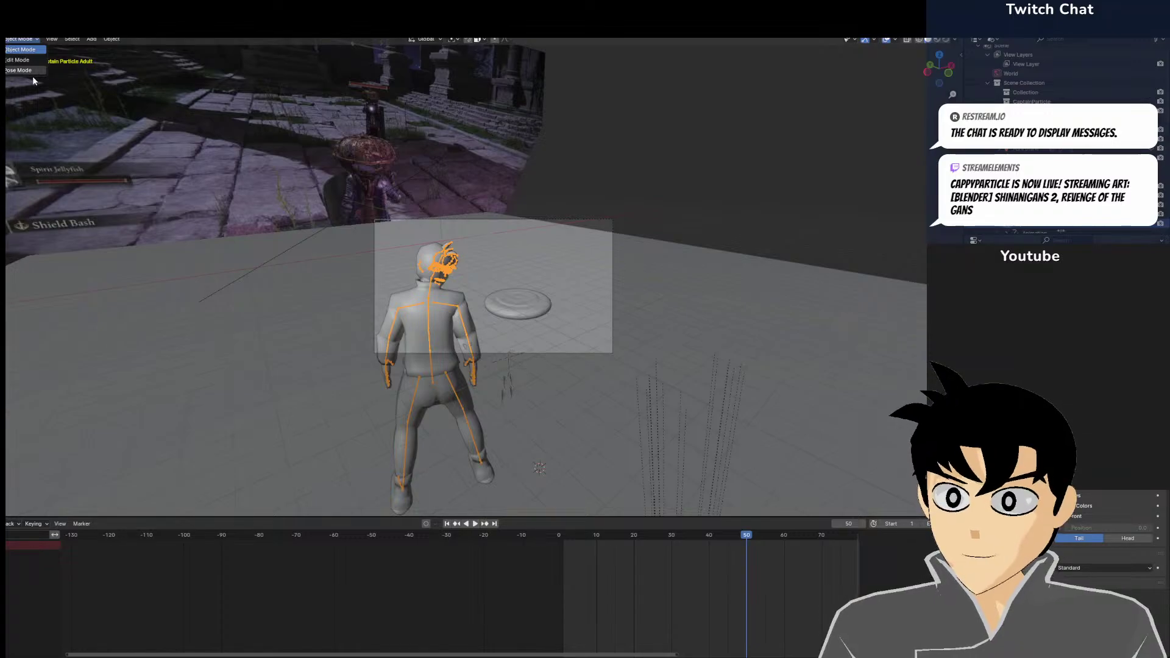
{"action": "left_click", "coordinate": [13, 70]}
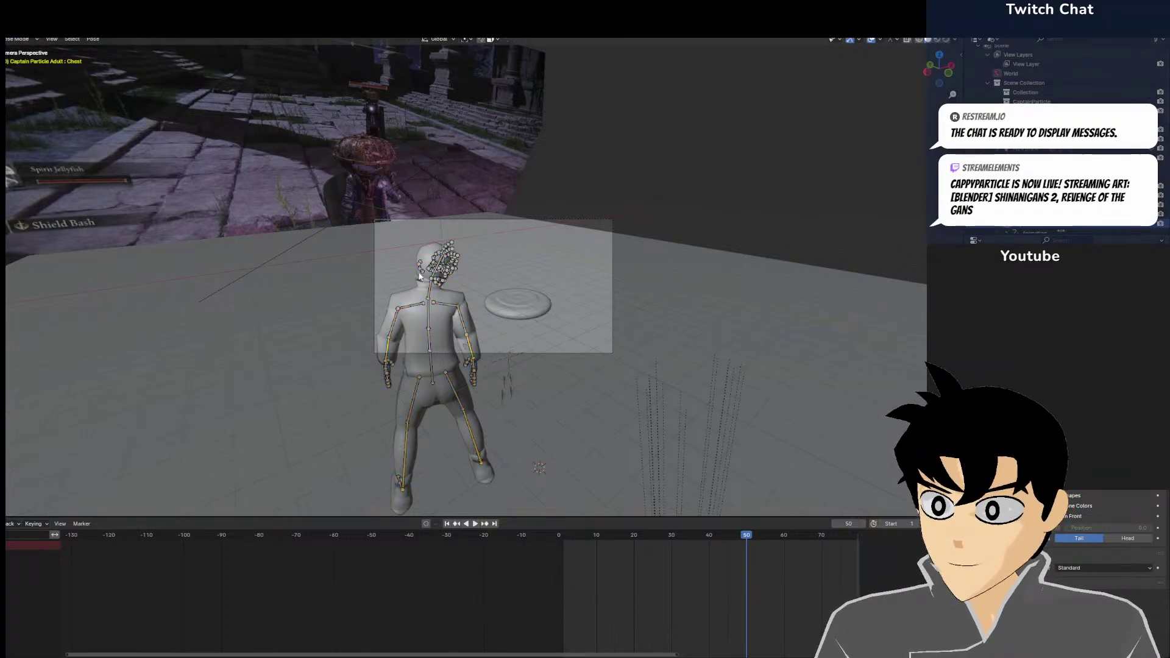
{"action": "mouse_move", "coordinate": [772, 583]}
{"action": "left_mouse_down"}
{"action": "mouse_move", "coordinate": [762, 562]}
{"action": "mouse_move", "coordinate": [775, 557]}
{"action": "mouse_move", "coordinate": [766, 573]}
{"action": "left_mouse_up"}
{"action": "key", "text": "a"}
{"action": "middle_click_drag", "start_coordinate": [646, 463], "coordinate": [498, 426]}
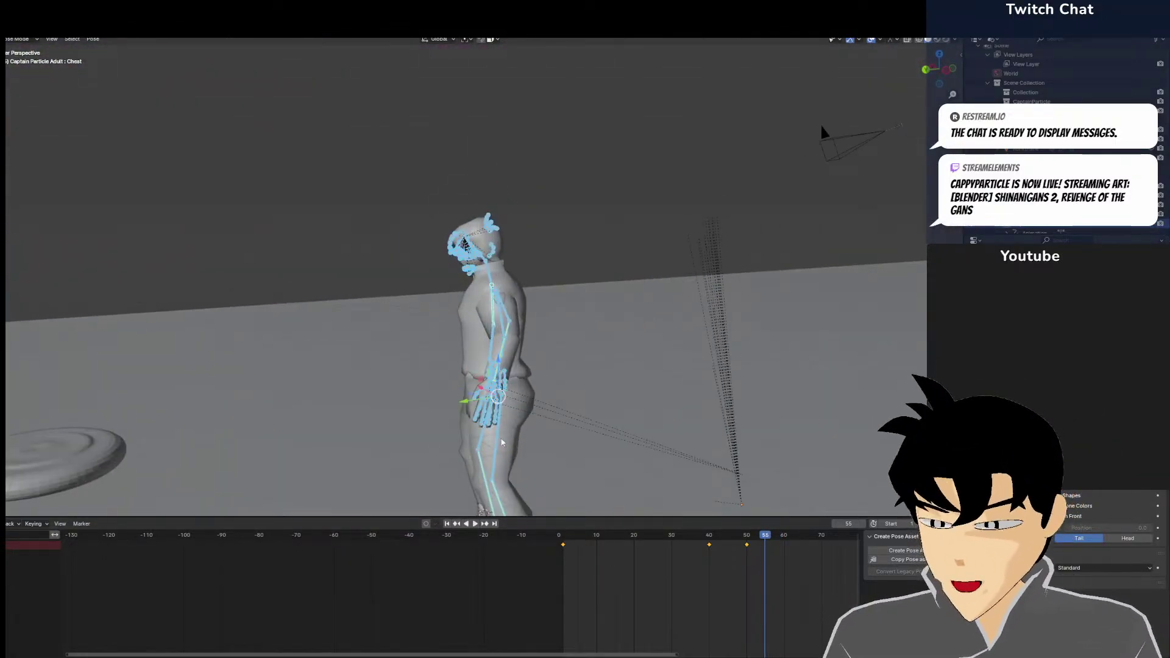
Swing both upper legs forward as seen from the side, the right one by about 20 degrees
{"action": "left_click", "coordinate": [498, 441]}
{"action": "key", "text": "r"}
{"action": "left_click", "coordinate": [486, 439]}
{"action": "left_click", "coordinate": [481, 434]}
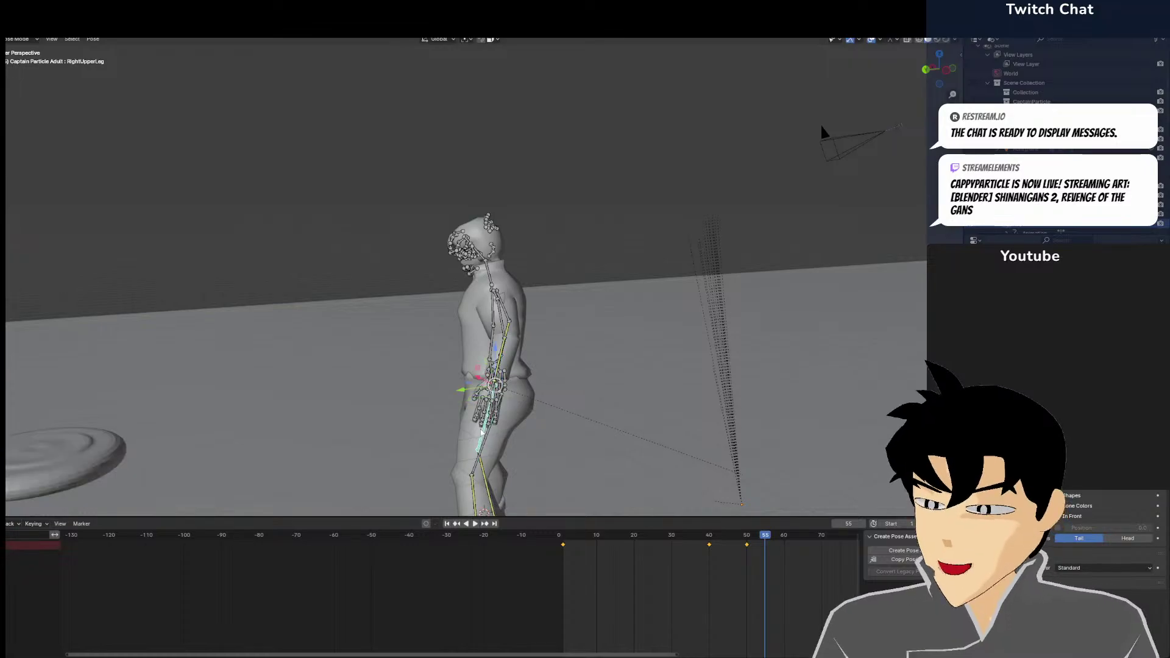
{"action": "key", "text": "r"}
{"action": "left_click", "coordinate": [465, 427]}
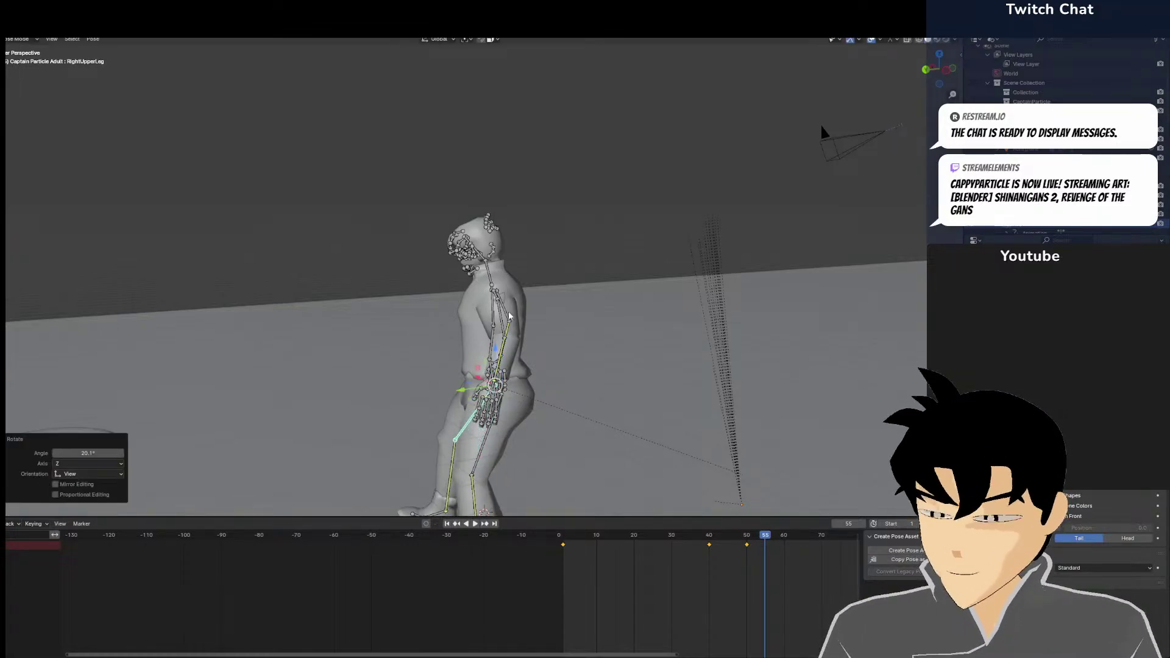
Fine-tune the sideways rotation of the right upper leg by a small amount
{"action": "left_click", "coordinate": [495, 300]}
{"action": "middle_click_drag", "start_coordinate": [495, 300], "coordinate": [536, 150]}
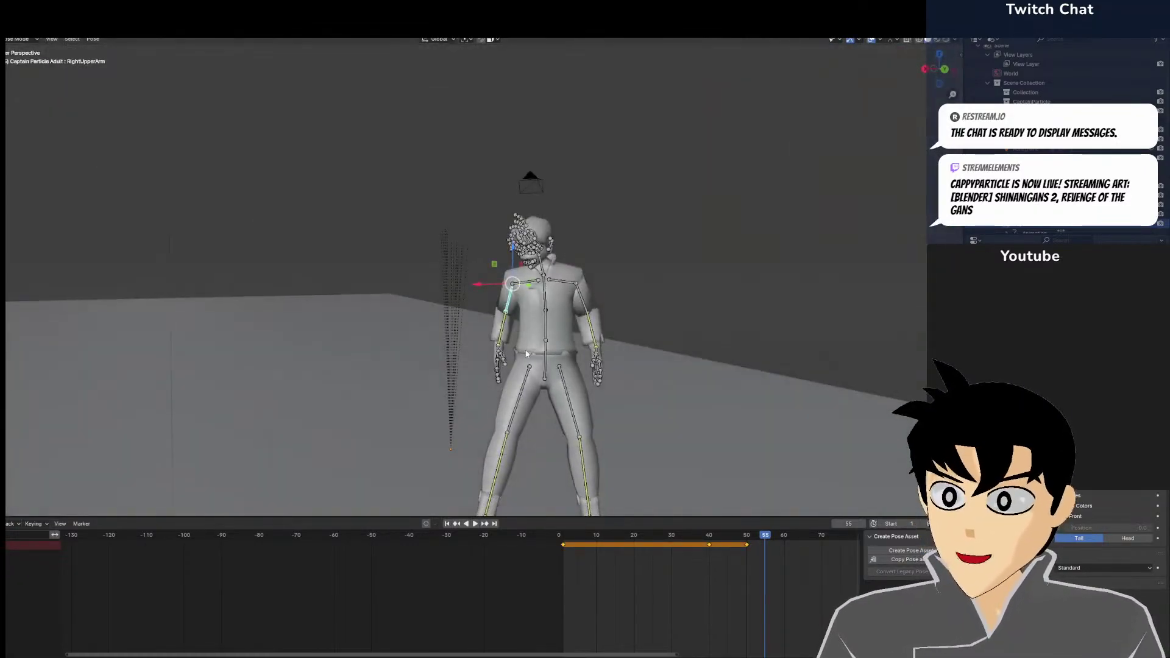
{"action": "left_click", "coordinate": [528, 377]}
{"action": "key", "text": "r"}
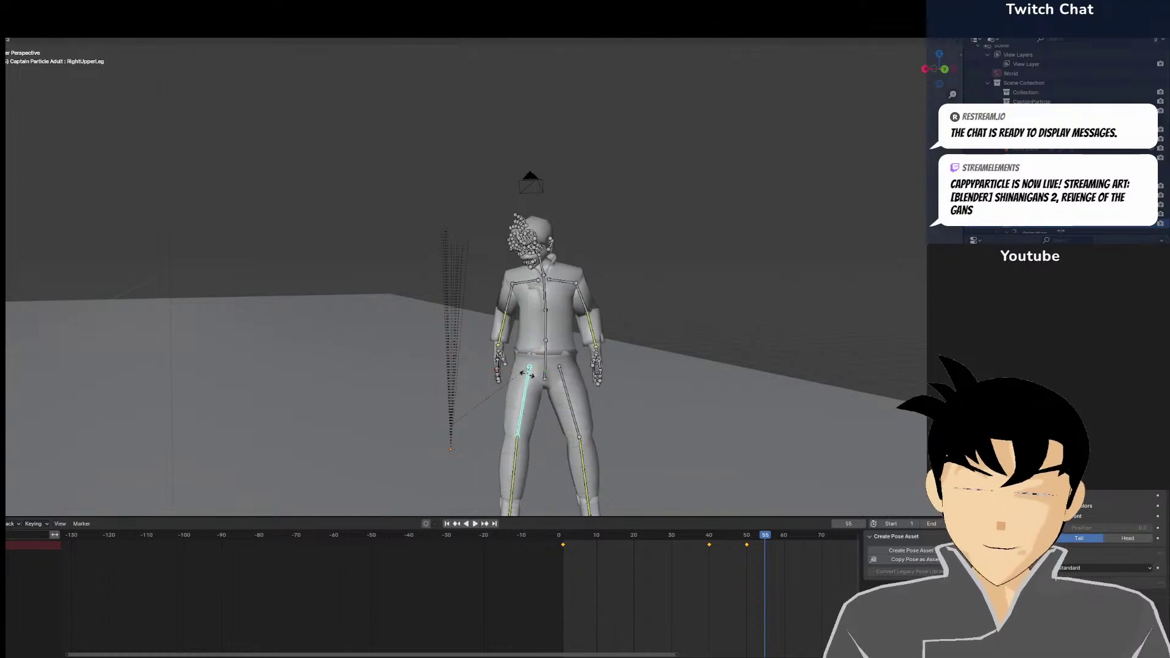
{"action": "left_click", "coordinate": [528, 376]}
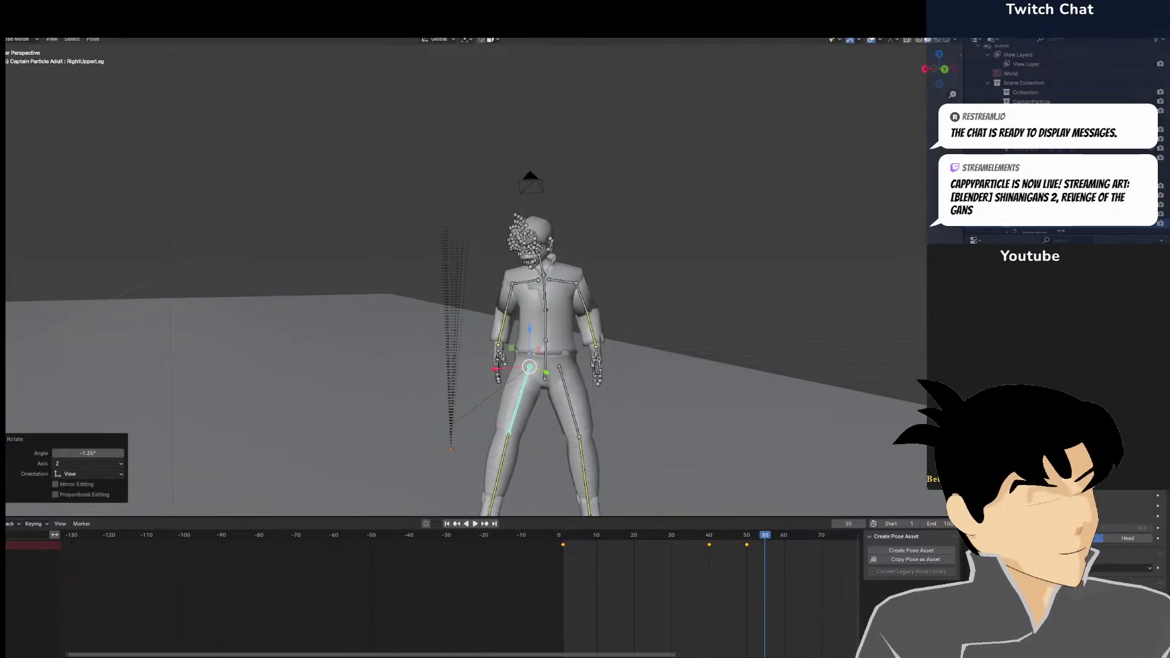
{"action": "middle_click_drag", "start_coordinate": [528, 367], "coordinate": [489, 377]}
Rotate the left shoulder bone as seen from directly above
{"action": "left_click", "coordinate": [488, 279]}
{"action": "middle_click_drag", "start_coordinate": [487, 279], "coordinate": [565, 415]}
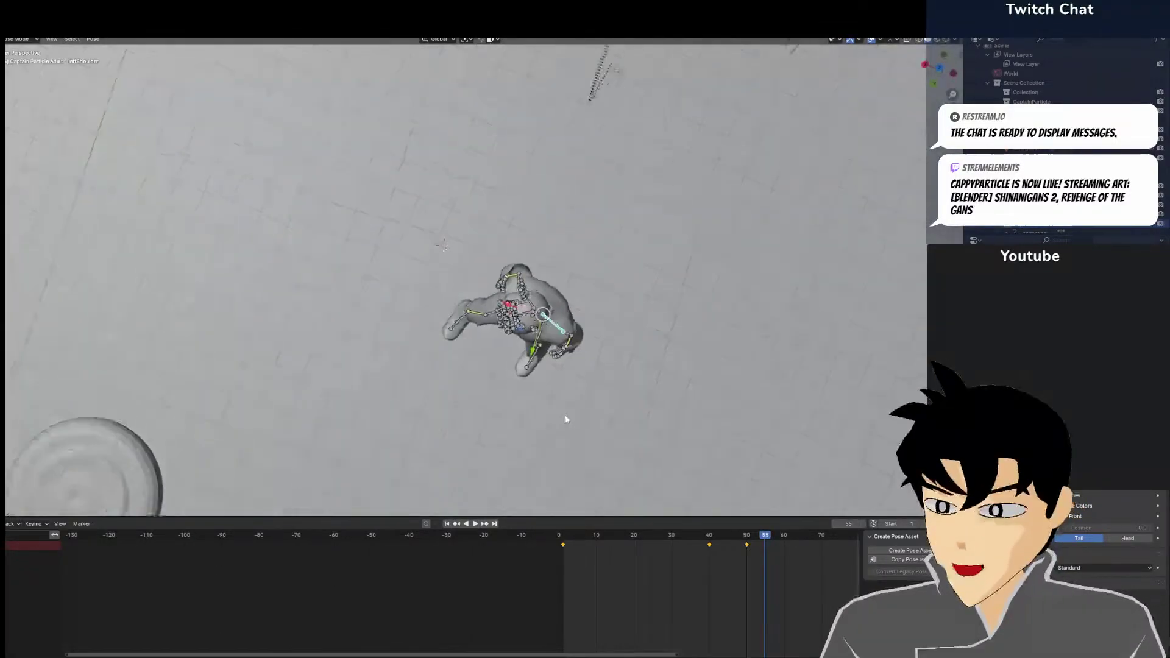
{"action": "key", "text": "KP_7"}
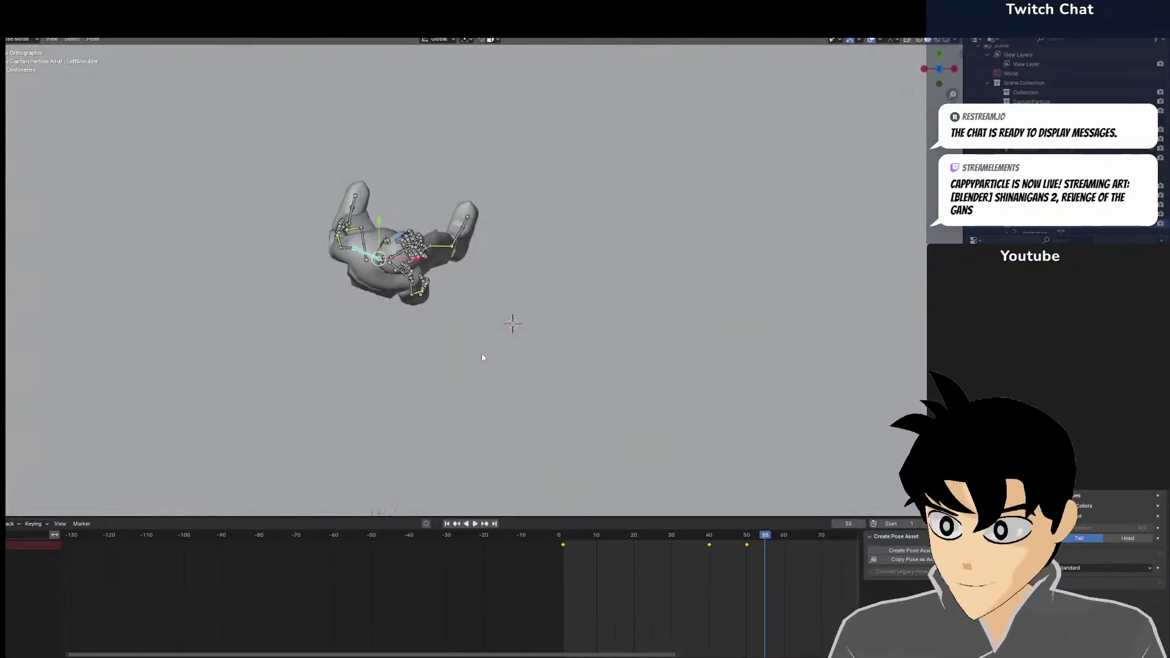
{"action": "left_click", "coordinate": [399, 273]}
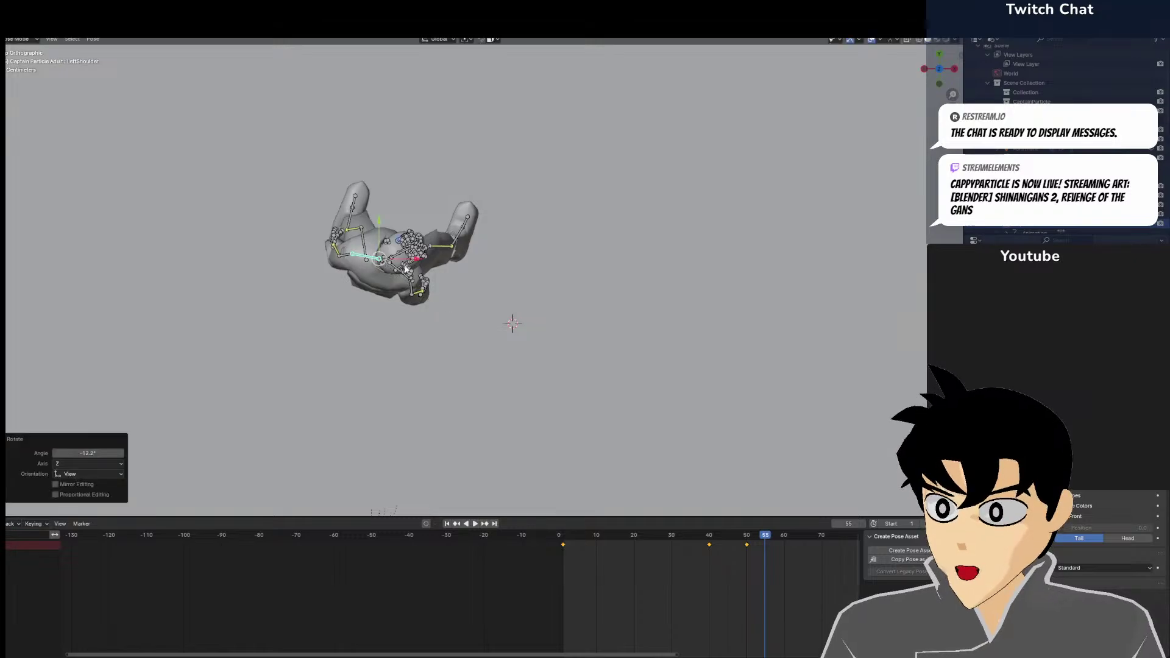
{"action": "key", "text": "r"}
{"action": "left_click", "coordinate": [454, 285]}
Rotate the left upper arm and bend the left forearm forward as seen from the side
{"action": "middle_click_drag", "start_coordinate": [439, 329], "coordinate": [598, 348]}
{"action": "left_click", "coordinate": [405, 300]}
{"action": "left_click", "coordinate": [407, 323]}
{"action": "key", "text": "r"}
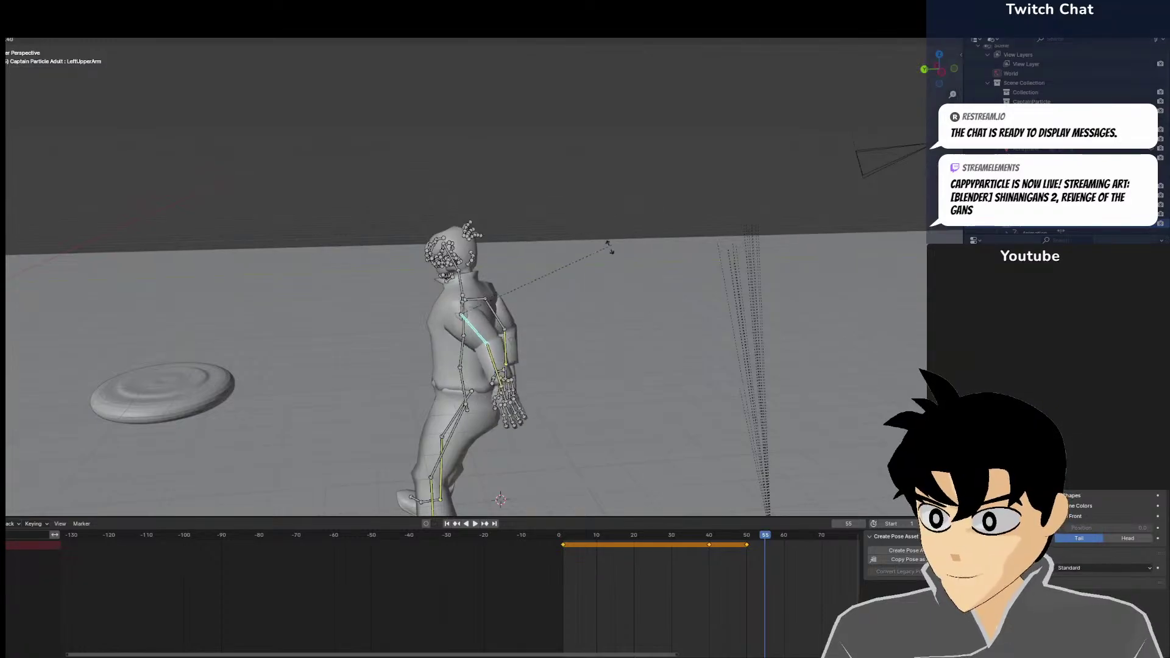
{"action": "left_click", "coordinate": [556, 298]}
{"action": "left_click", "coordinate": [487, 369]}
{"action": "left_click", "coordinate": [488, 369]}
{"action": "key", "text": "r"}
{"action": "left_click", "coordinate": [491, 365]}
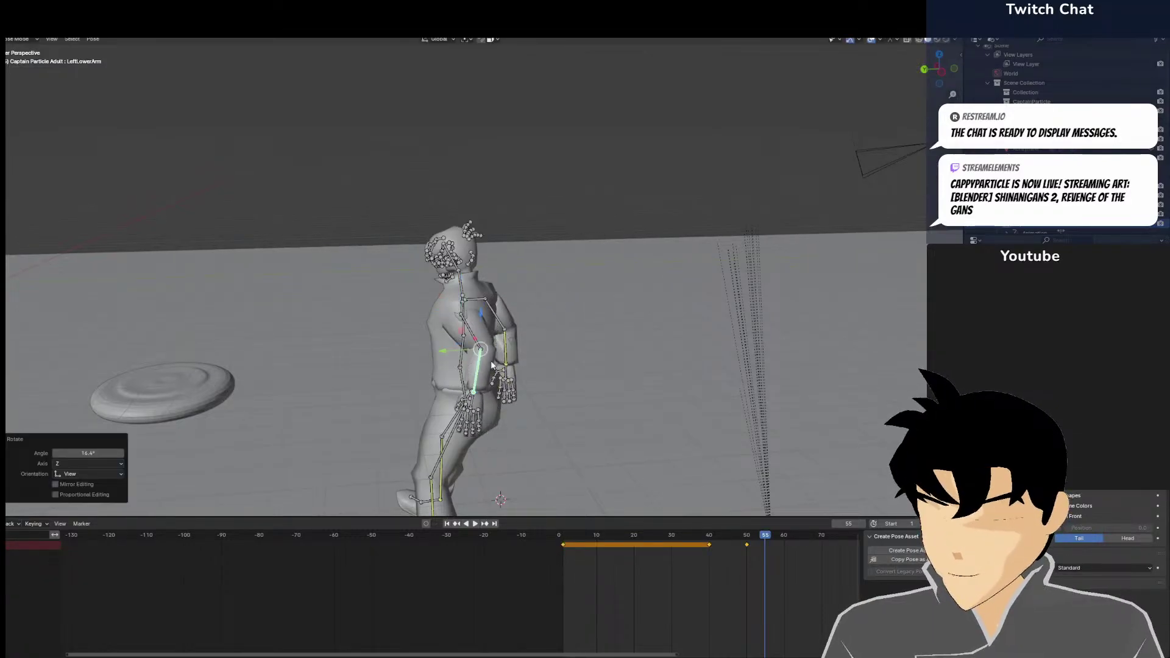
Spread the right upper arm and the left upper arm outward, away from the torso
{"action": "middle_click_drag", "start_coordinate": [491, 364], "coordinate": [398, 331]}
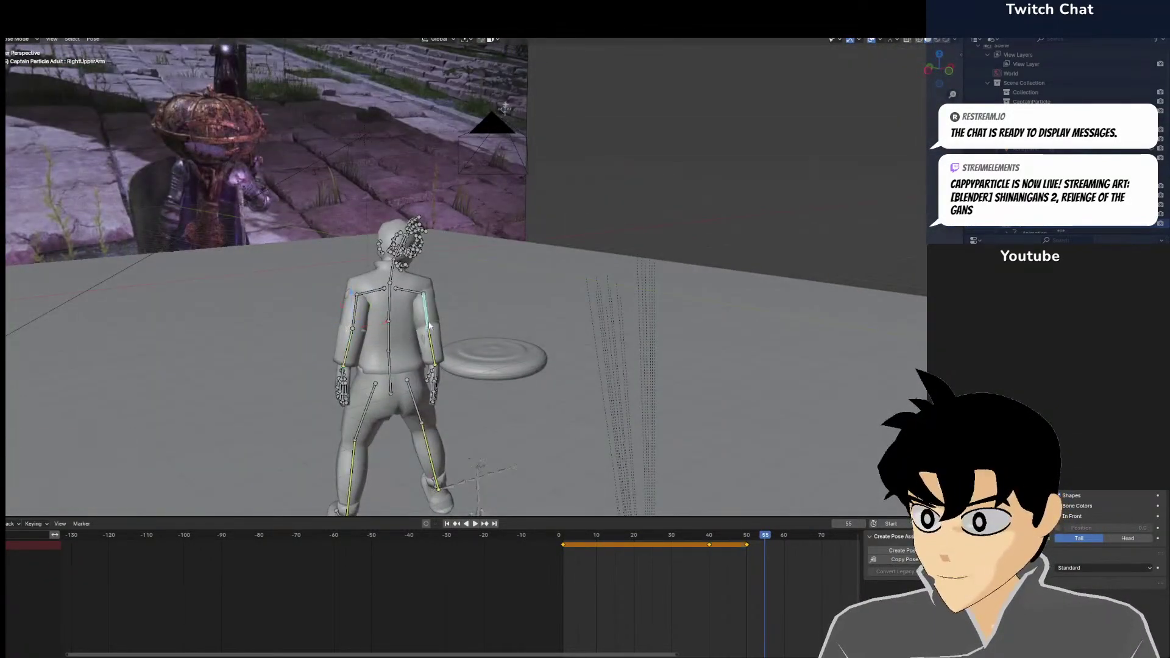
{"action": "key", "text": "r"}
{"action": "left_click", "coordinate": [461, 316]}
{"action": "left_click", "coordinate": [355, 311]}
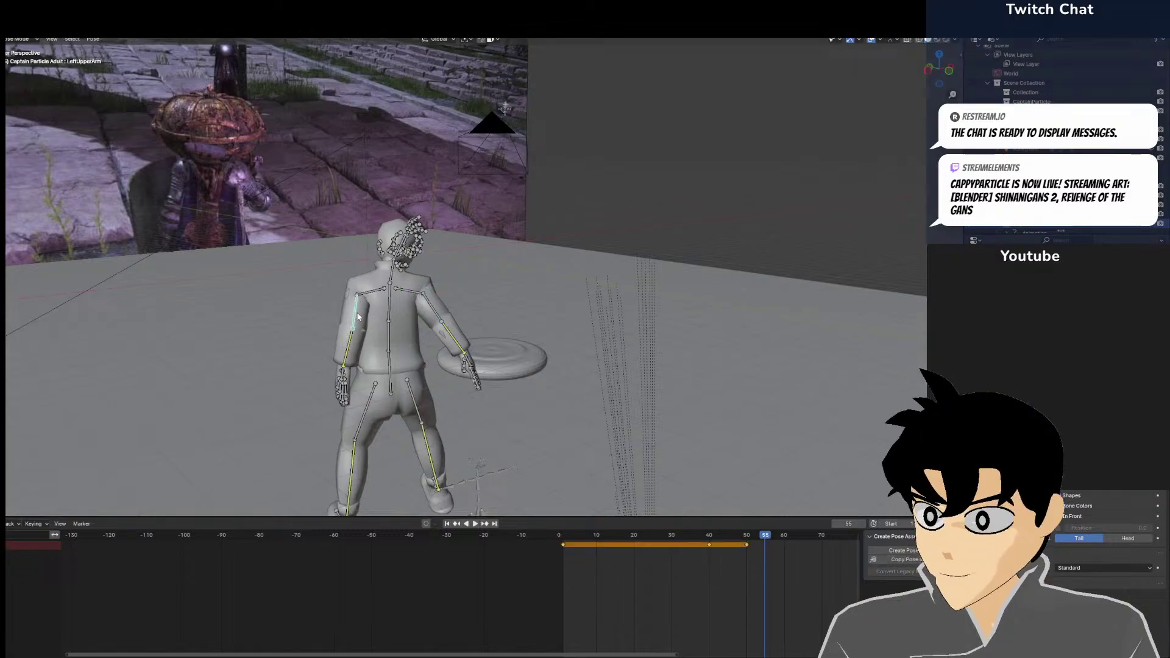
{"action": "key", "text": "r"}
{"action": "left_click", "coordinate": [366, 296]}
Rotate the left and right shoulder bones as seen from behind, the right one by about -10 degrees
{"action": "left_click", "coordinate": [369, 293]}
{"action": "key", "text": "r"}
{"action": "left_click", "coordinate": [368, 290]}
{"action": "left_click", "coordinate": [418, 292]}
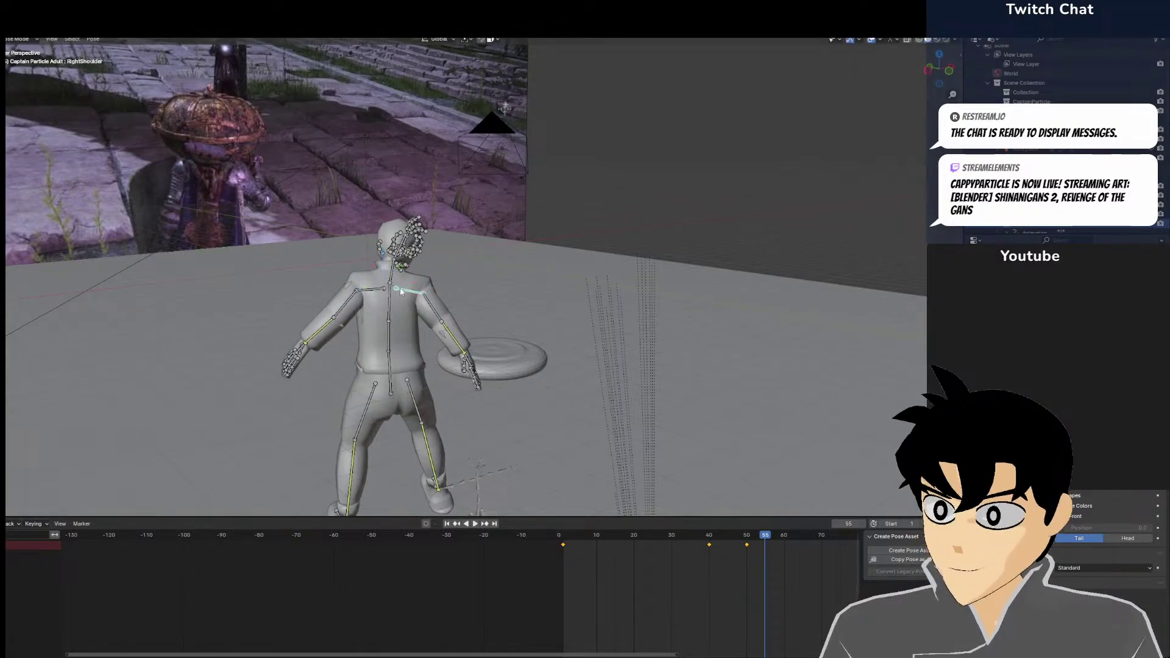
{"action": "key", "text": "r"}
{"action": "left_click", "coordinate": [419, 287]}
Rotate the right hand bone by -20 degrees and select all bones of the rig
{"action": "middle_click_drag", "start_coordinate": [419, 287], "coordinate": [371, 376]}
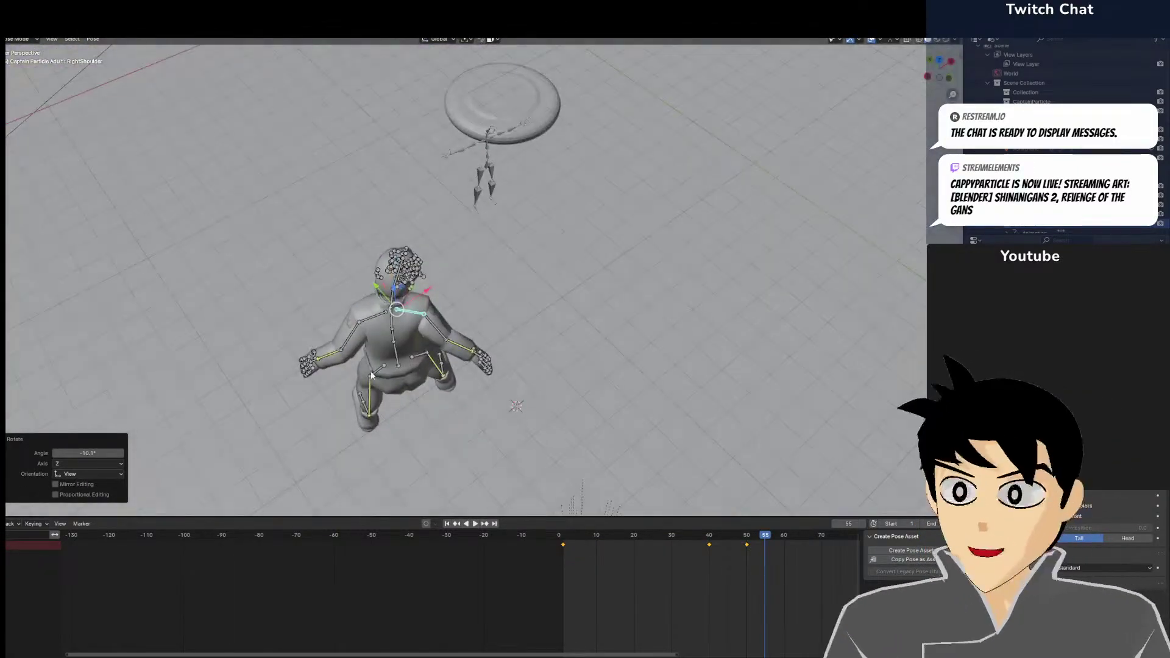
{"action": "middle_click_drag", "start_coordinate": [441, 349], "coordinate": [405, 318]}
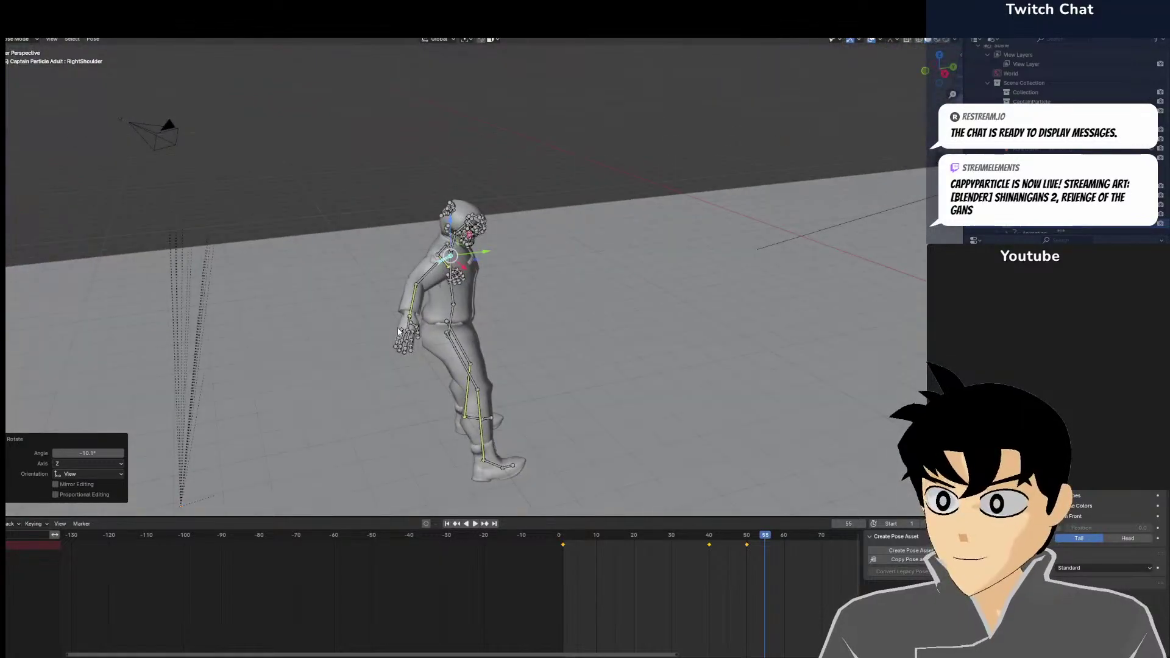
{"action": "left_click", "coordinate": [410, 318]}
{"action": "key", "text": "r"}
{"action": "left_click", "coordinate": [443, 303]}
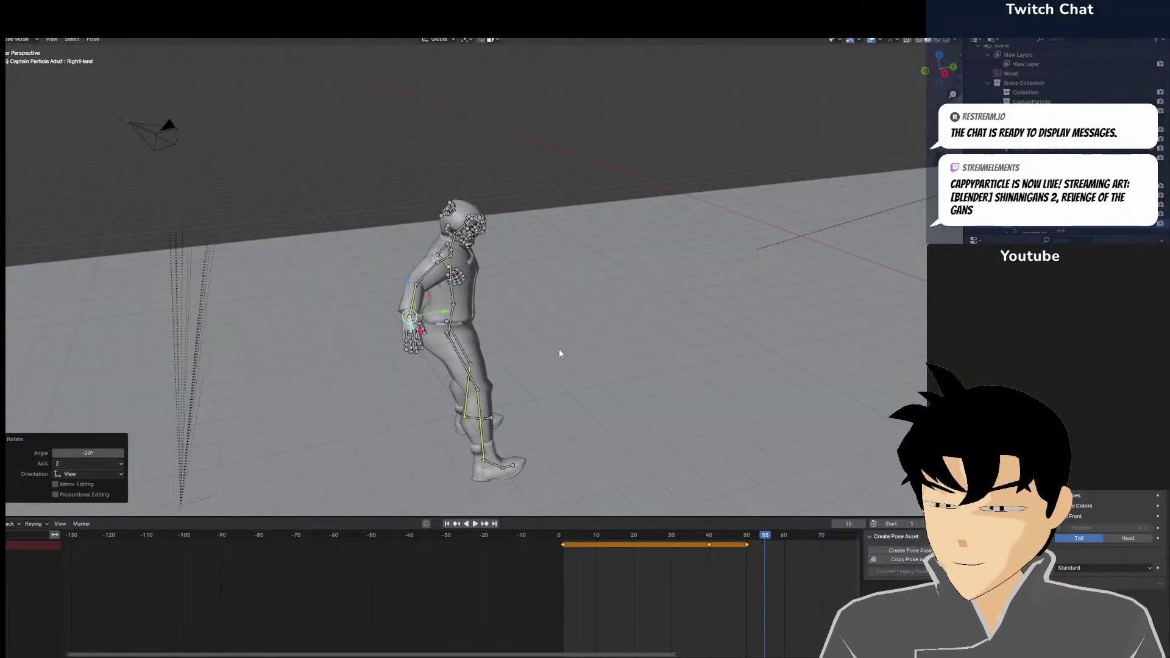
{"action": "middle_click_drag", "start_coordinate": [558, 349], "coordinate": [435, 331]}
{"action": "key", "text": "KP_0"}
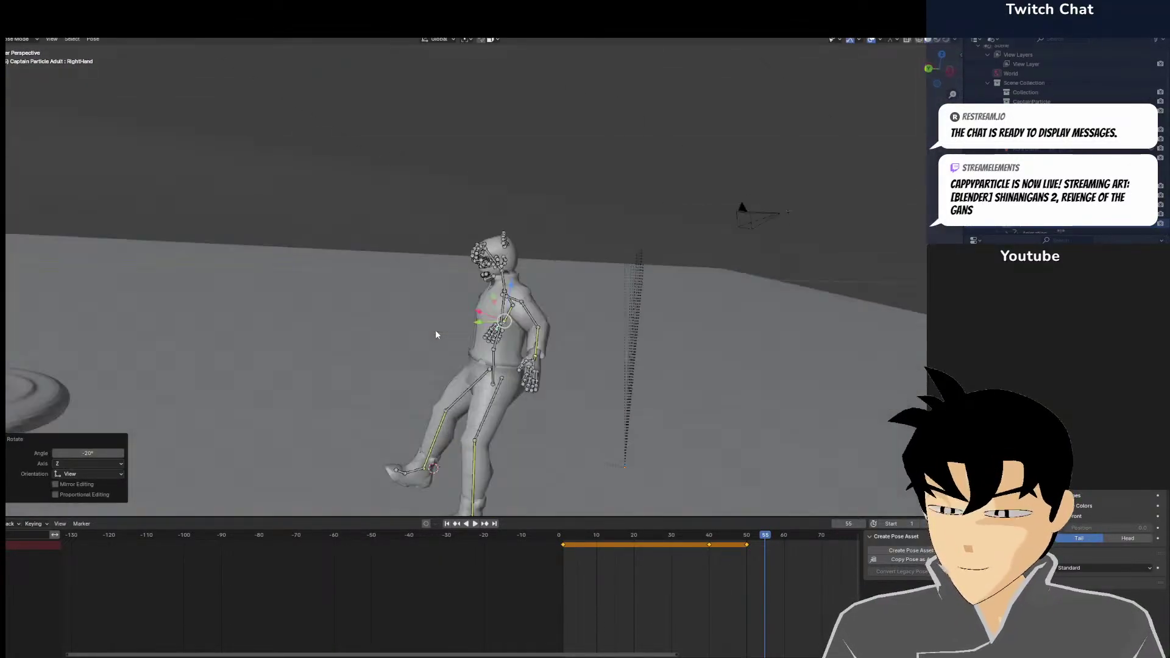
{"action": "key", "text": "a"}
Try to move the whole character far back past the camera and check it in the camera view
{"action": "middle_click_drag", "start_coordinate": [558, 347], "coordinate": [563, 296]}
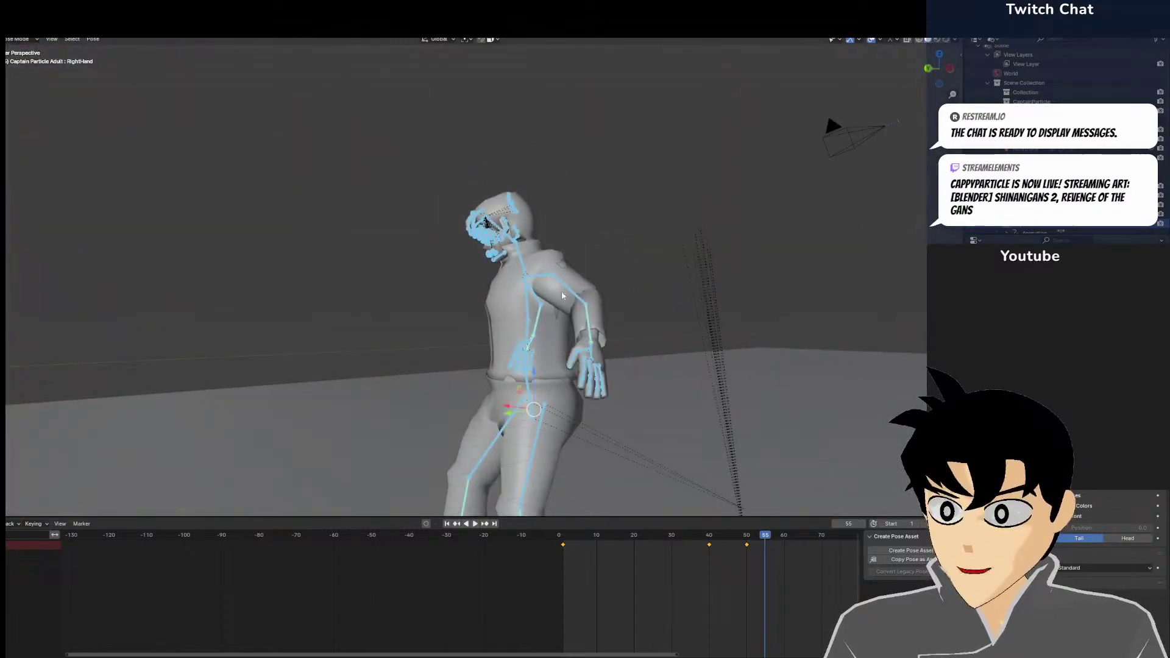
{"action": "scroll", "coordinate": [539, 326], "scroll_direction": "down", "scroll_amount": 4}
{"action": "key", "text": "g"}
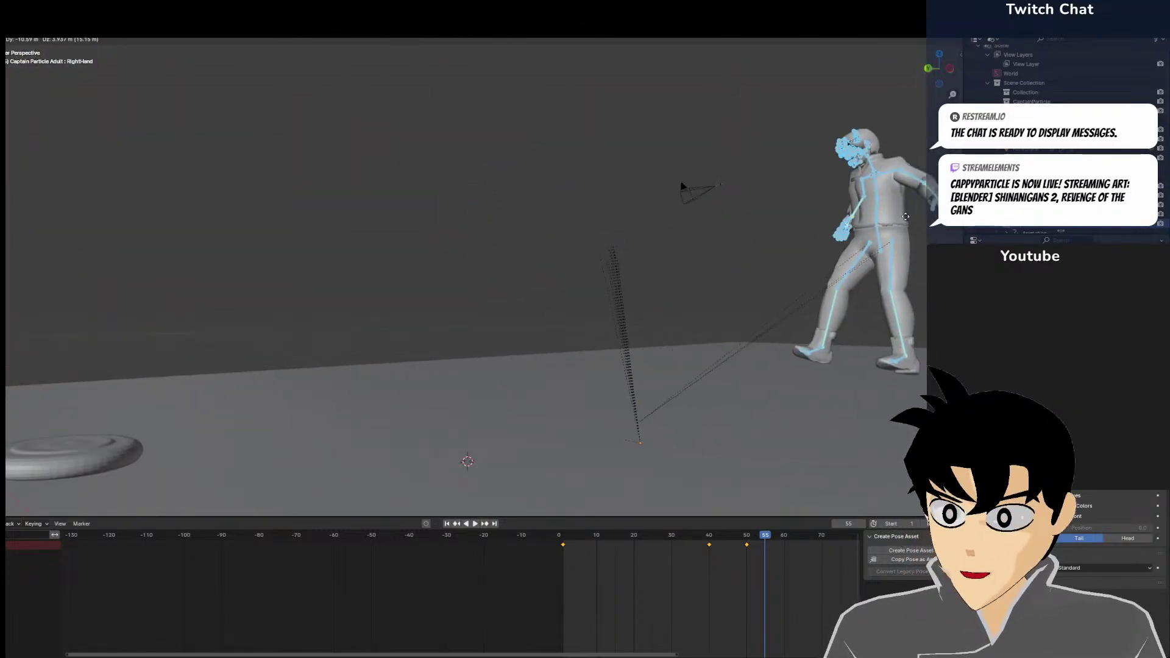
{"action": "left_click", "coordinate": [881, 235]}
{"action": "middle_click_drag", "start_coordinate": [881, 235], "coordinate": [894, 220]}
{"action": "key", "text": "KP_0"}
{"action": "scroll", "coordinate": [694, 281], "scroll_direction": "down", "scroll_amount": 1}
{"action": "scroll", "coordinate": [639, 303], "scroll_direction": "up", "scroll_amount": 1}
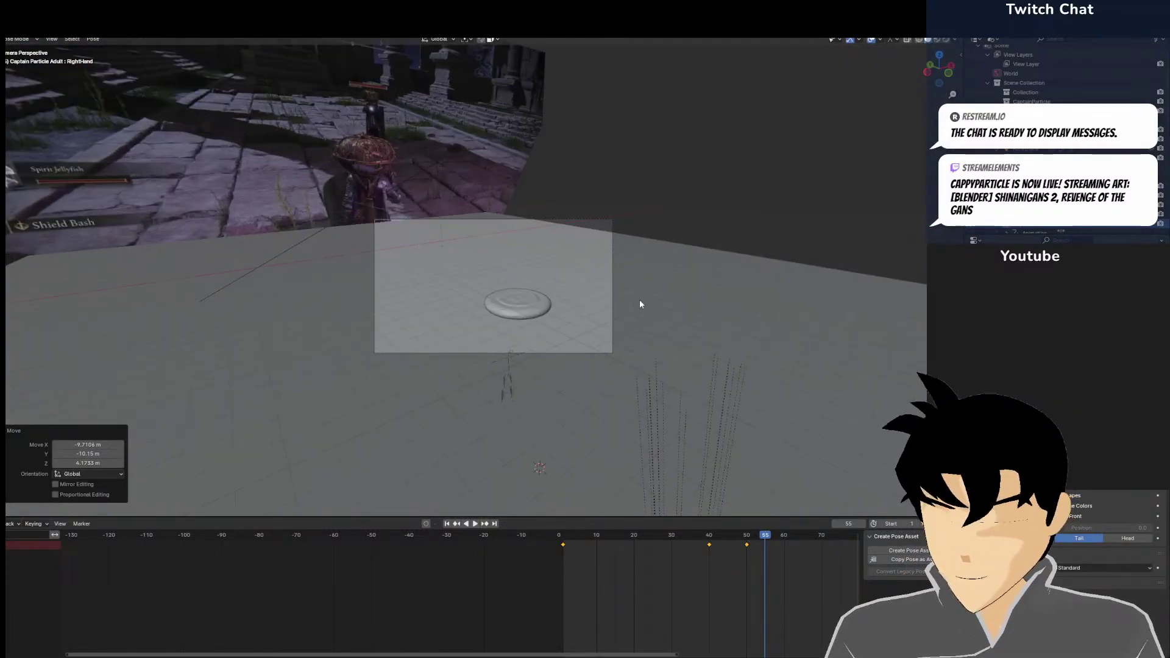
{"action": "key", "text": "KP_0"}
{"action": "middle_click_drag", "start_coordinate": [640, 302], "coordinate": [690, 345]}
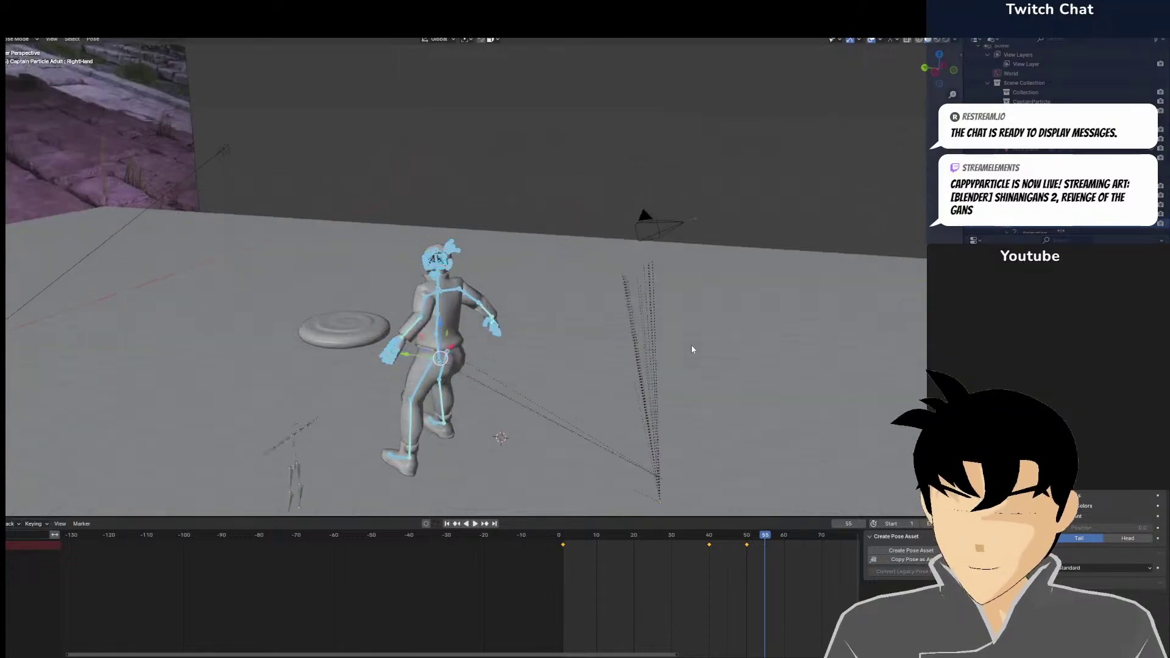
{"action": "key", "text": "KP_0"}
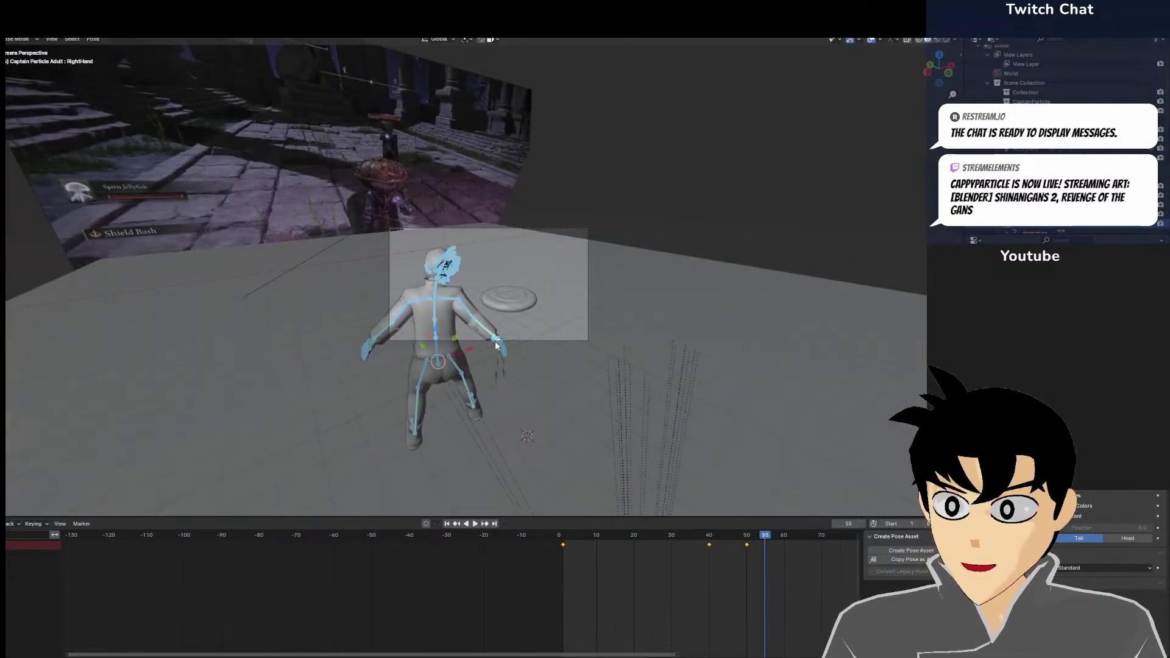
Move the whole character back close to the camera, about -3.9 m in X and -5.7 m in Y
{"action": "middle_click_drag", "start_coordinate": [578, 324], "coordinate": [387, 336]}
{"action": "key", "text": "g"}
{"action": "left_click", "coordinate": [74, 135]}
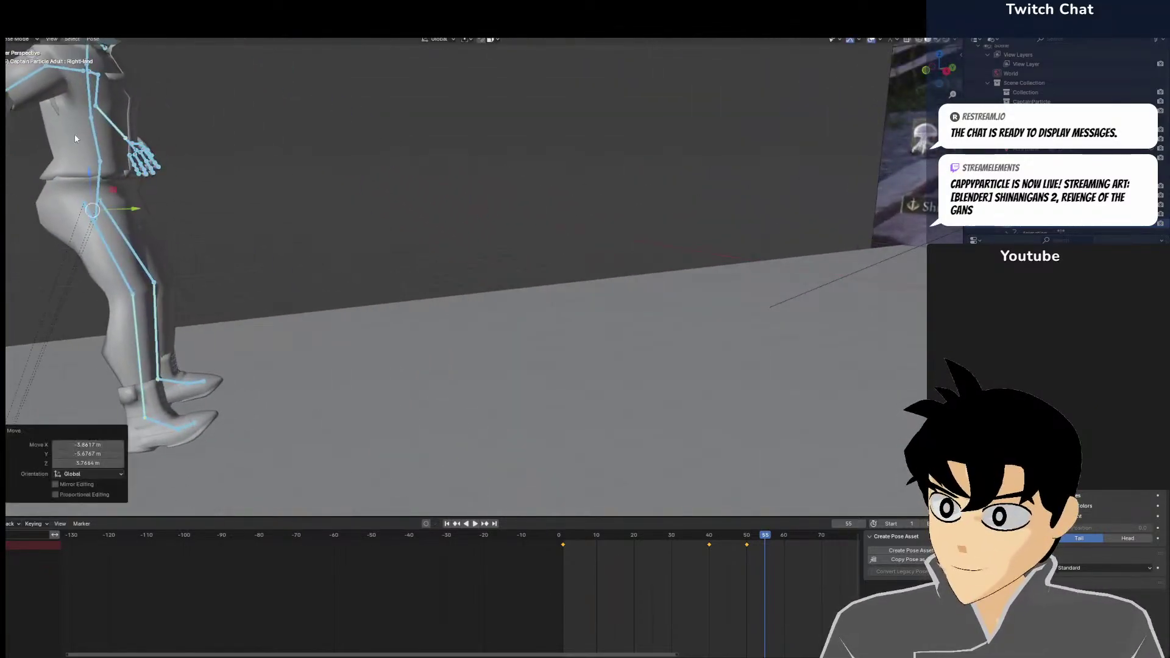
{"action": "scroll", "coordinate": [122, 143], "scroll_direction": "down", "scroll_amount": 2}
{"action": "key", "text": "KP_0"}
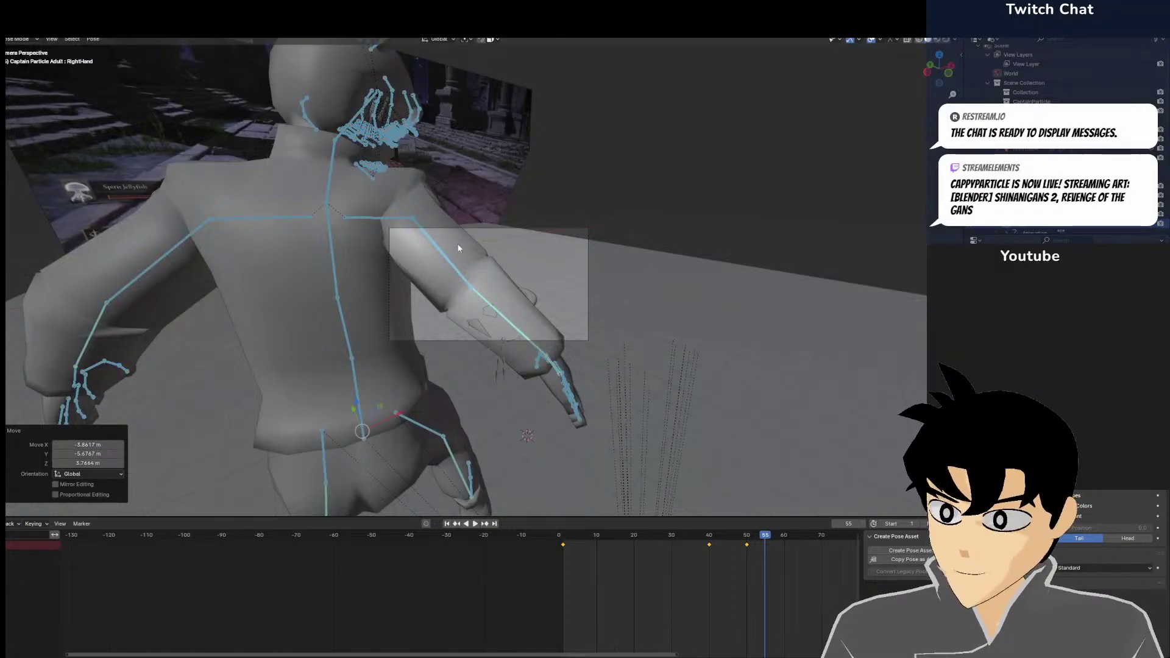
Move the whole character farther back, about -5.4 m in Y and 1.4 m up, and keyframe the pose at frame 55
{"action": "middle_click_drag", "start_coordinate": [461, 249], "coordinate": [646, 266]}
{"action": "scroll", "coordinate": [469, 261], "scroll_direction": "down", "scroll_amount": 4}
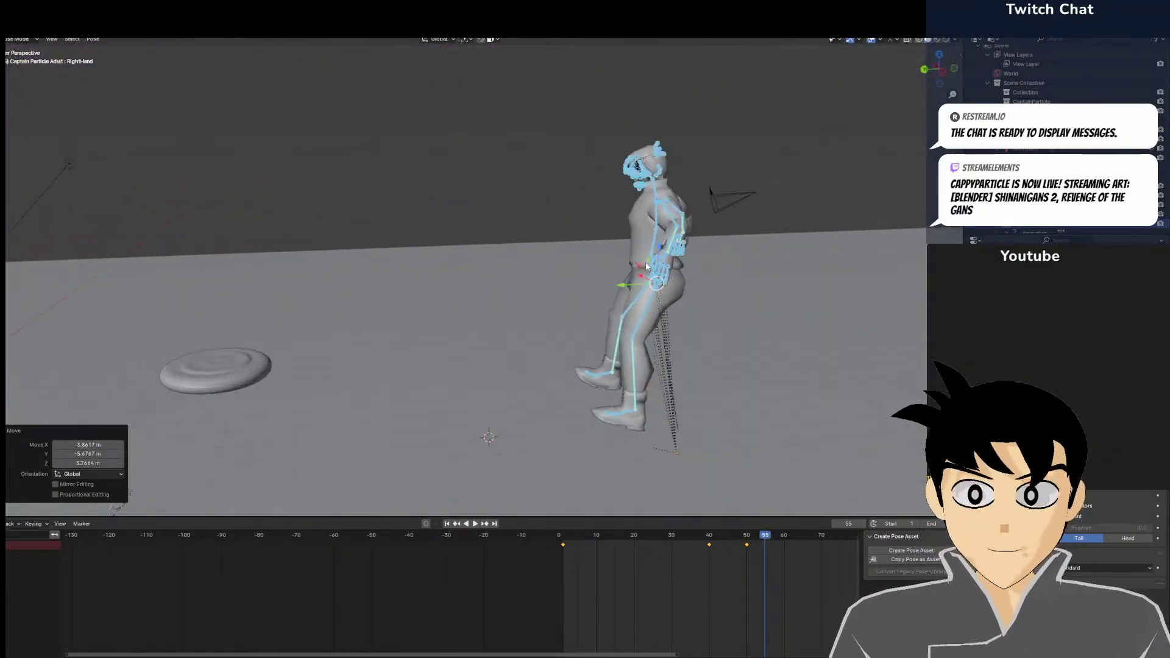
{"action": "key", "text": "g"}
{"action": "left_click", "coordinate": [809, 226]}
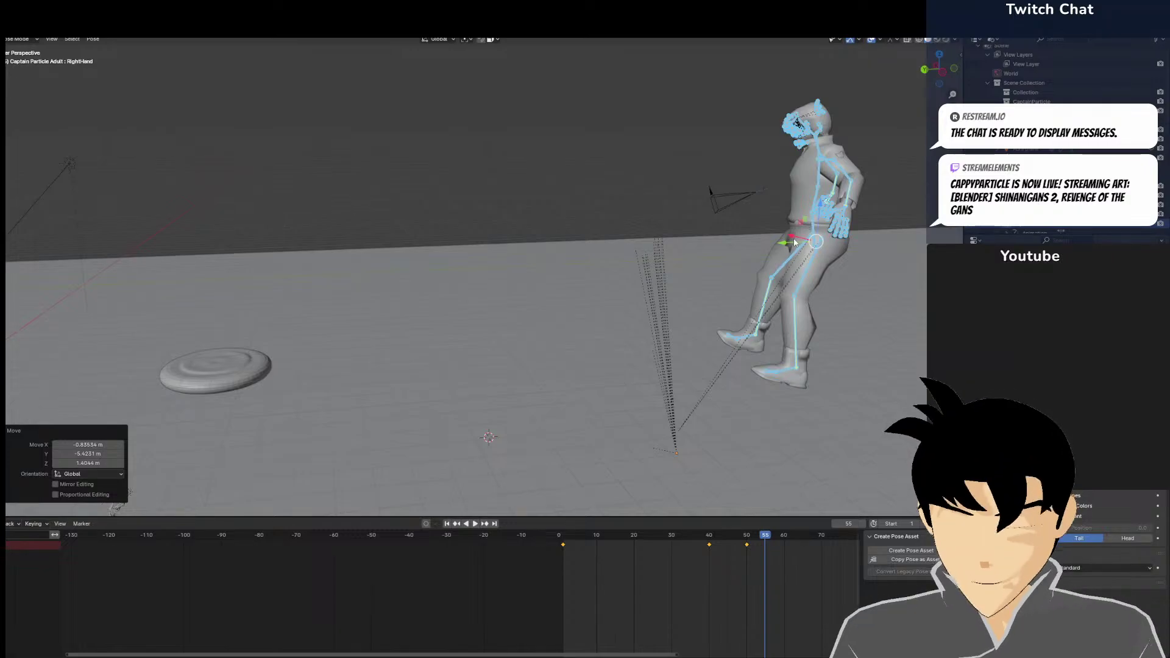
{"action": "key", "text": "i"}
{"action": "key", "text": "KP_0"}
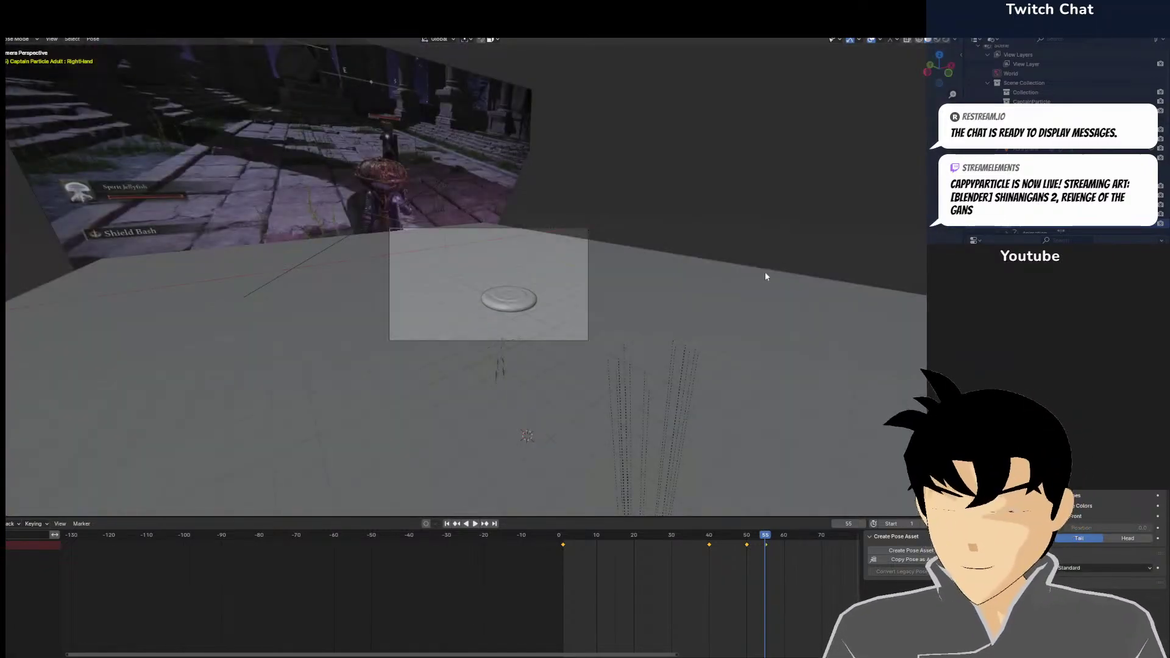
{"action": "scroll", "coordinate": [765, 276], "scroll_direction": "up", "scroll_amount": 5}
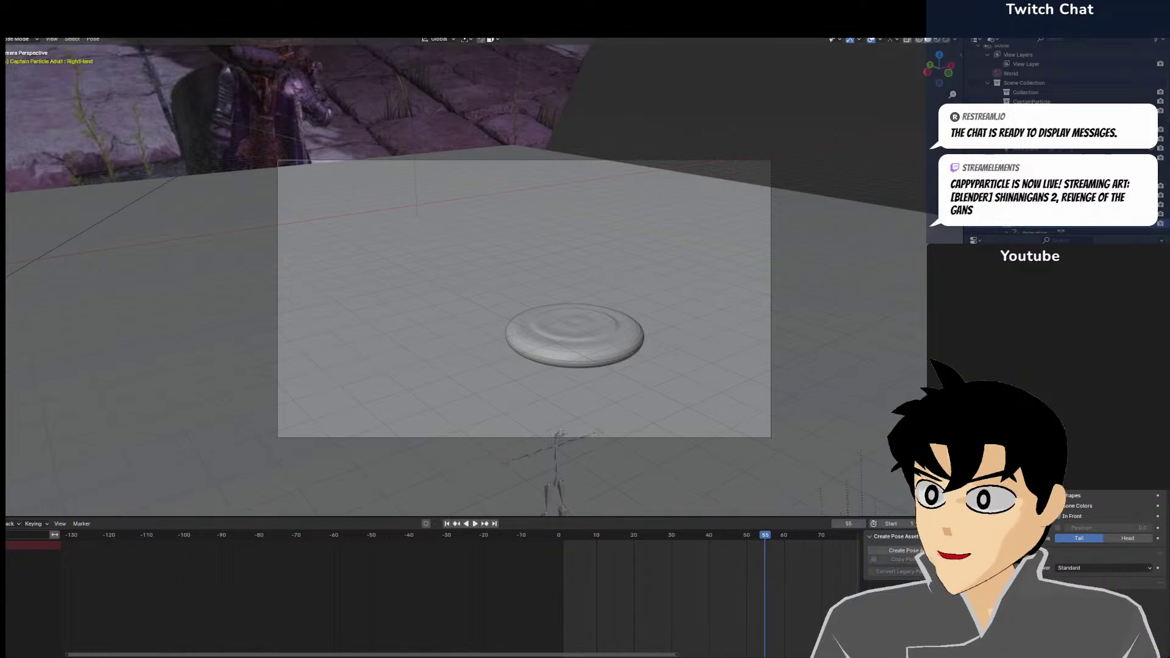
In Object Mode at frame 56, fly the camera backward from the character and disc, and level its view near the floor
{"action": "key", "text": "ctrl+Tab"}
{"action": "left_click", "coordinate": [298, 162]}
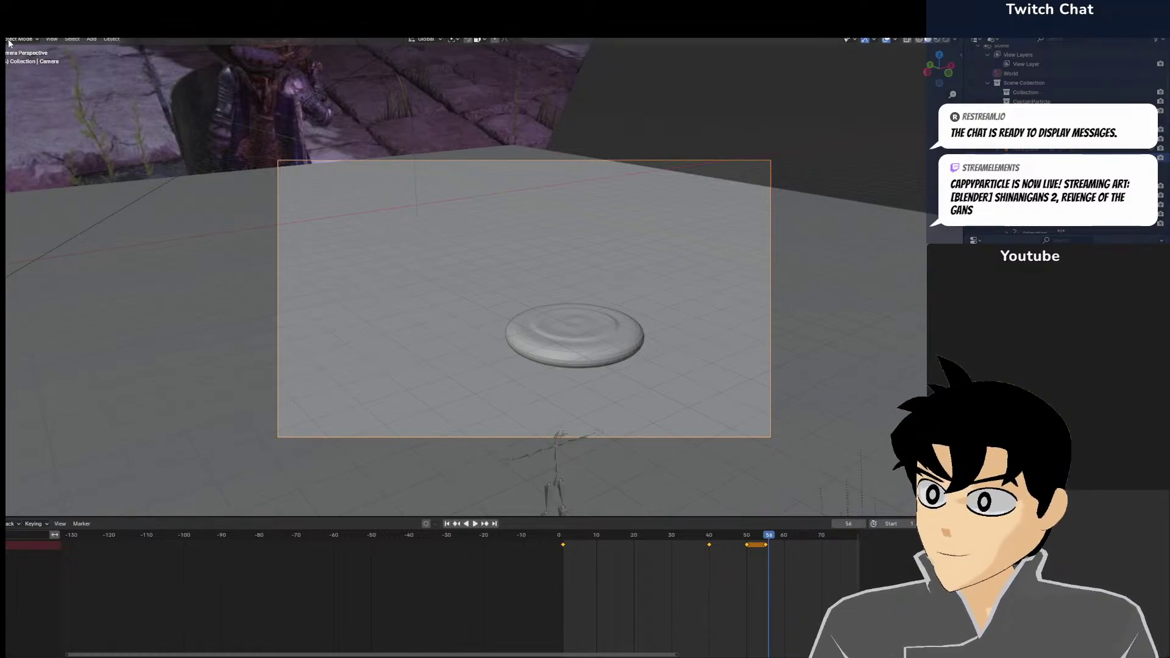
{"action": "left_click", "coordinate": [51, 39]}
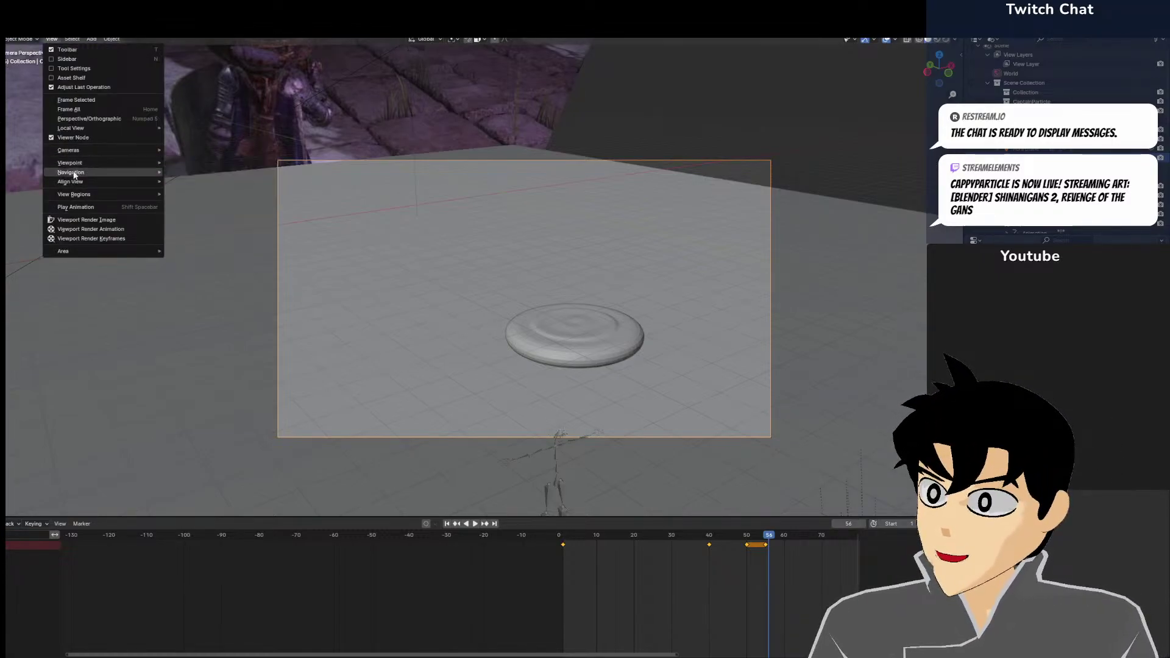
{"action": "mouse_move", "coordinate": [79, 150]}
{"action": "left_click", "coordinate": [199, 347]}
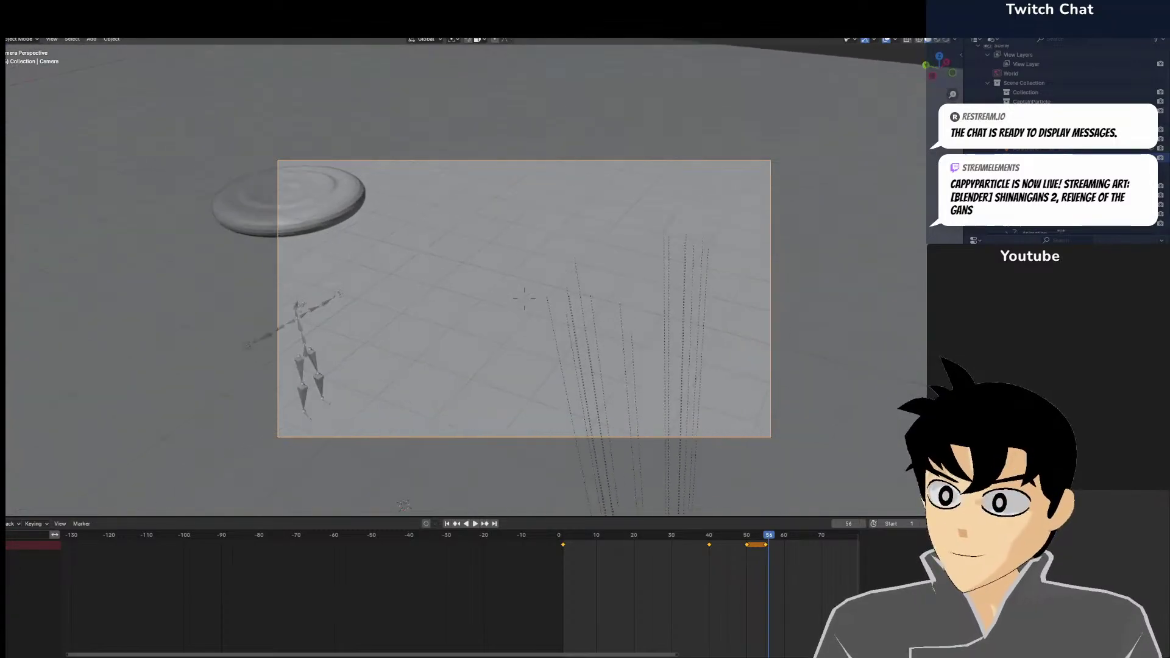
{"action": "key", "text": "s"}
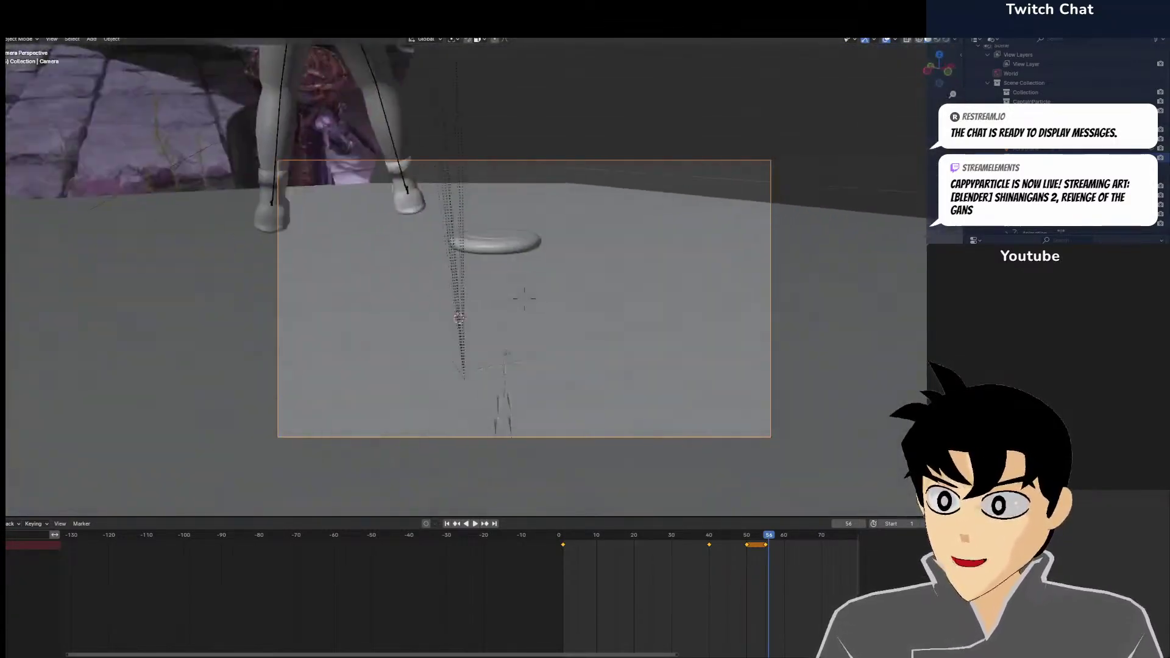
{"action": "key", "text": "s"}
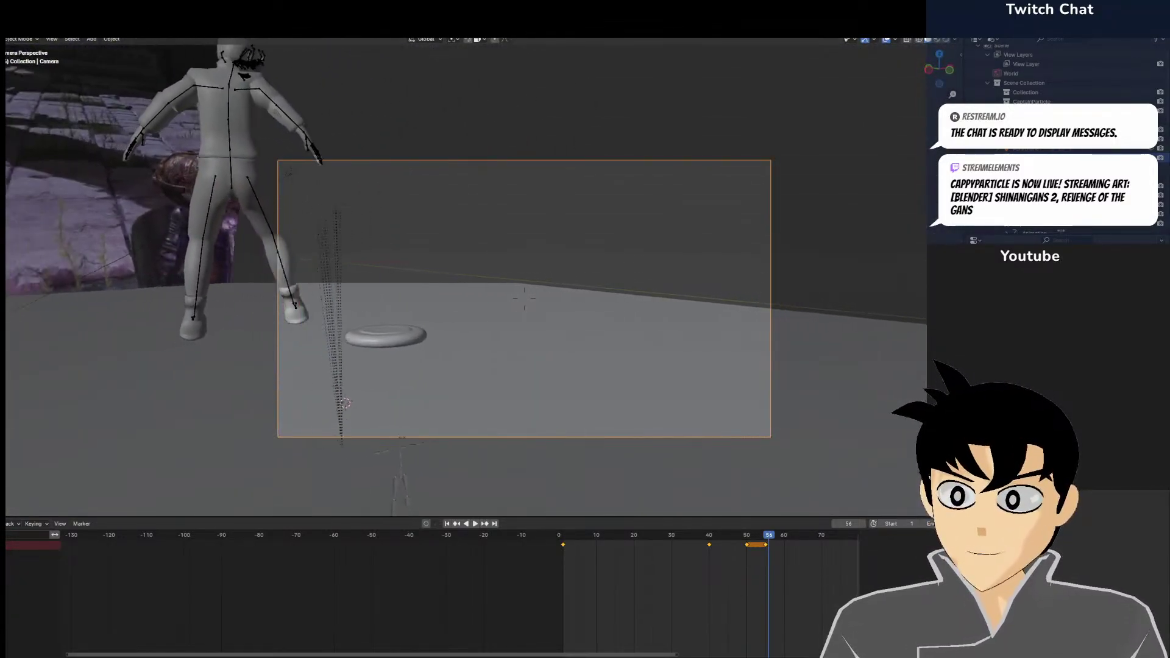
{"action": "key", "text": "d"}
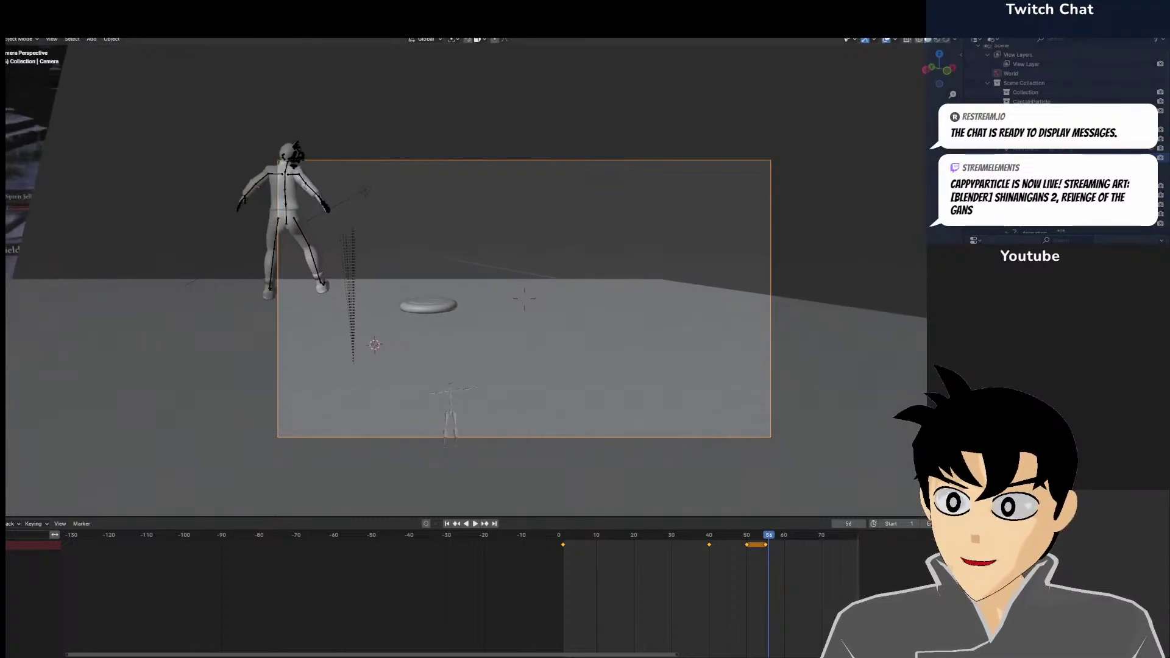
{"action": "key", "text": "s"}
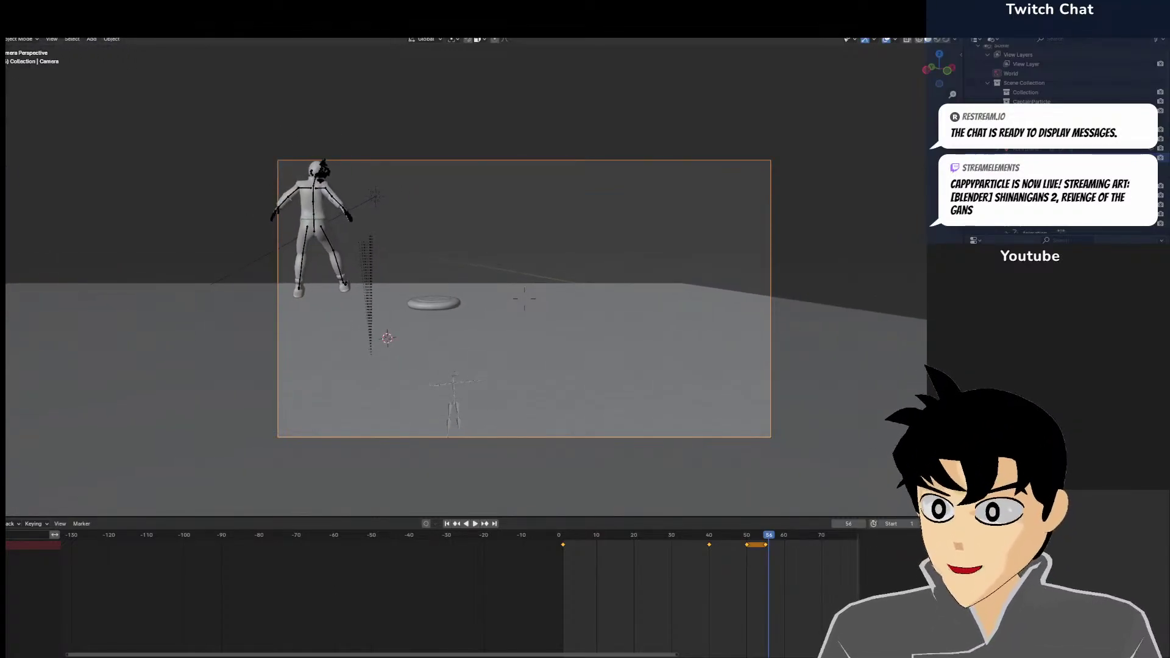
{"action": "key", "text": "q"}
{"action": "key", "text": "q"}
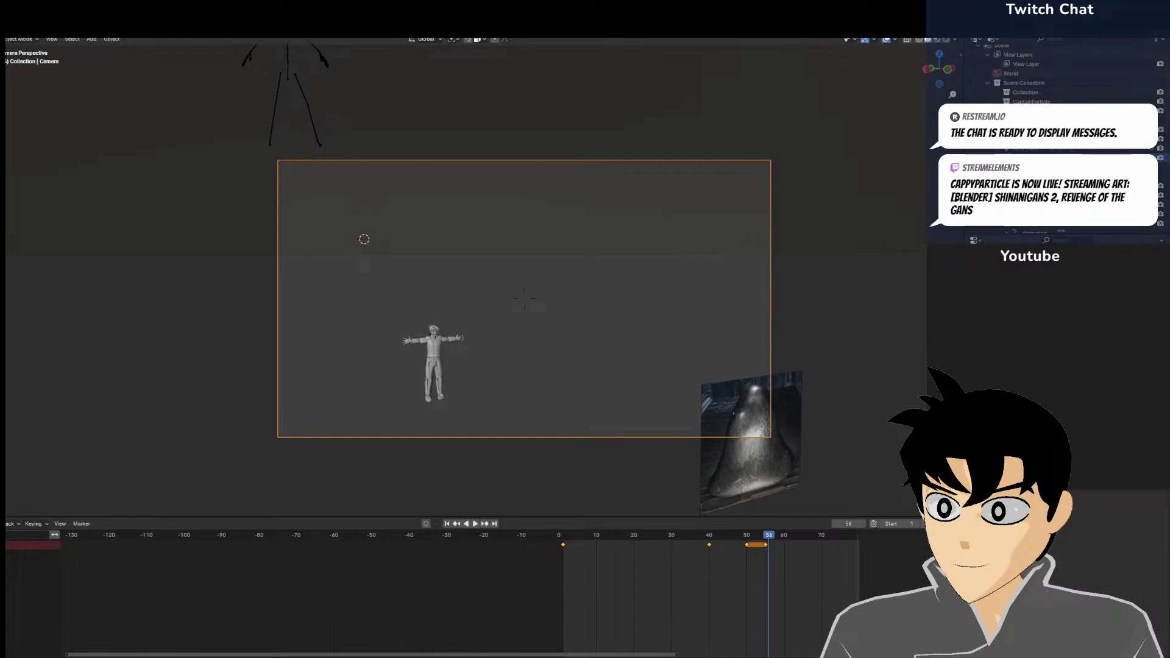
{"action": "key", "text": "e"}
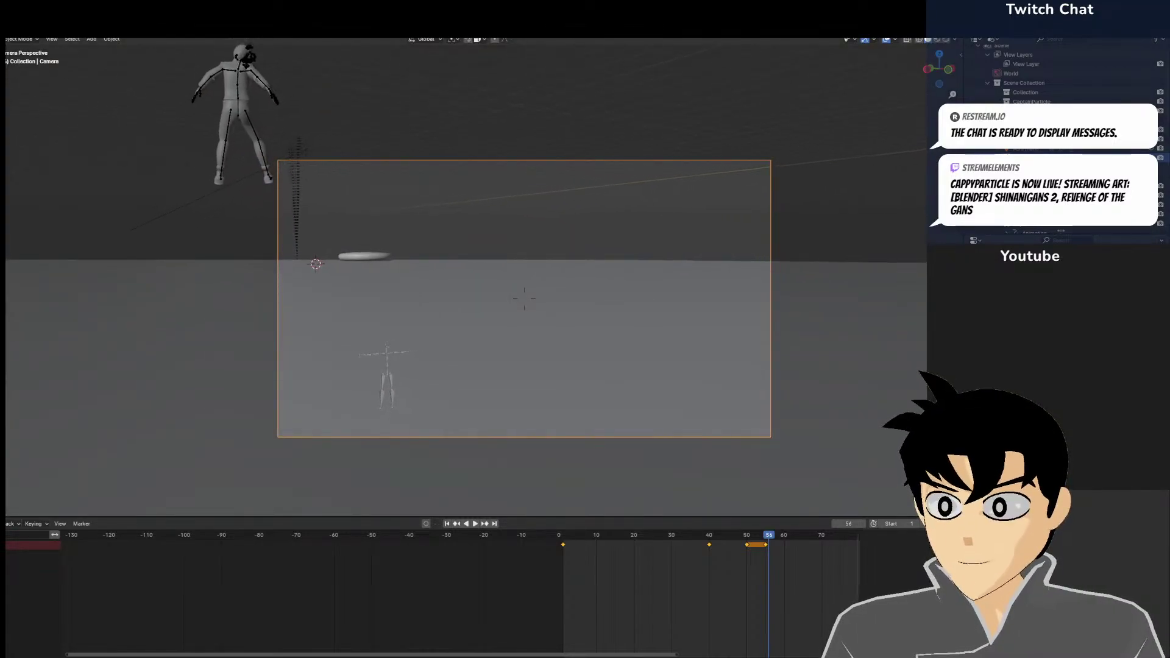
Lower the flattened disc along Z onto the floor plane and check its placement in the camera view
{"action": "left_click", "coordinate": [383, 257]}
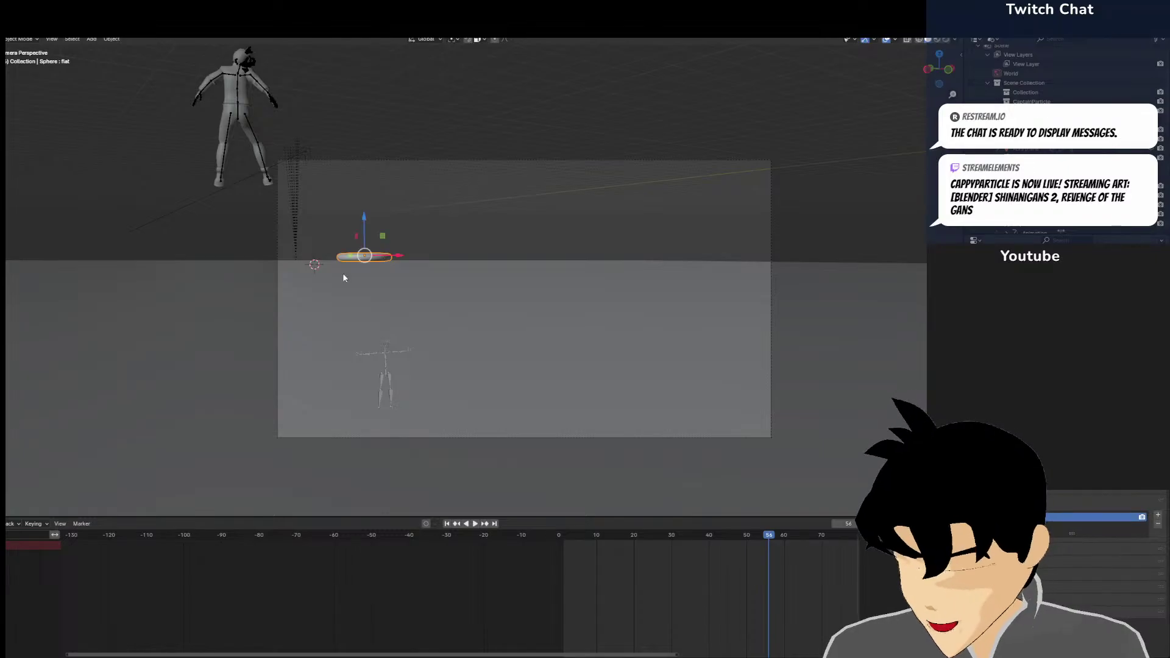
{"action": "key", "text": "KP_3"}
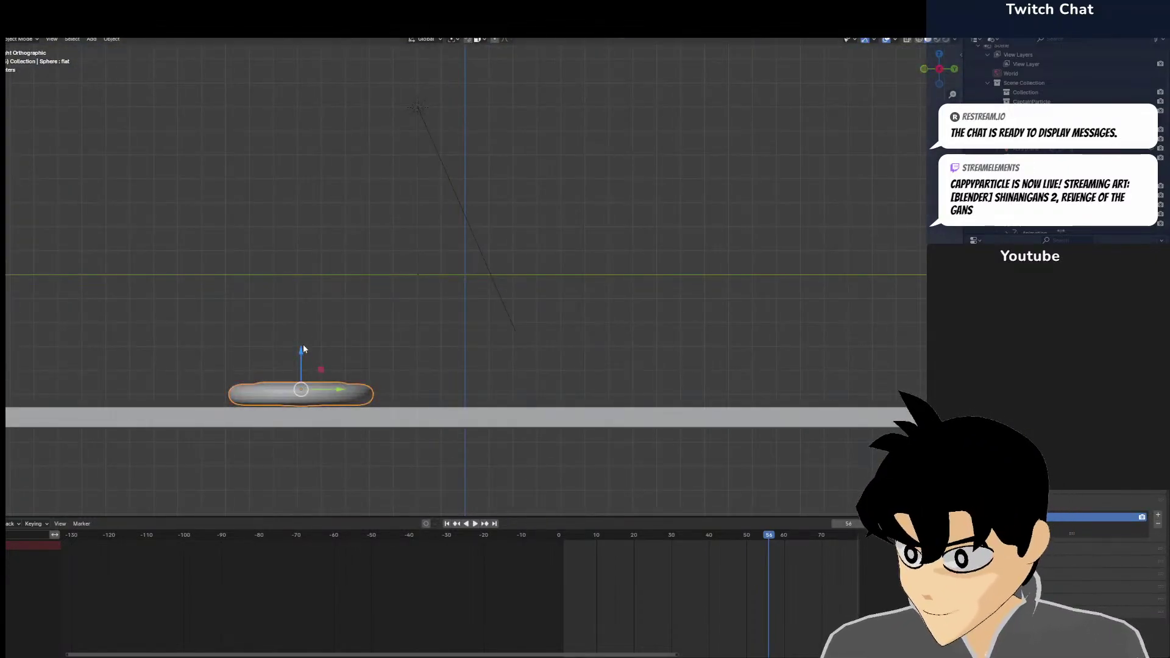
{"action": "key", "text": "g"}
{"action": "key", "text": "z"}
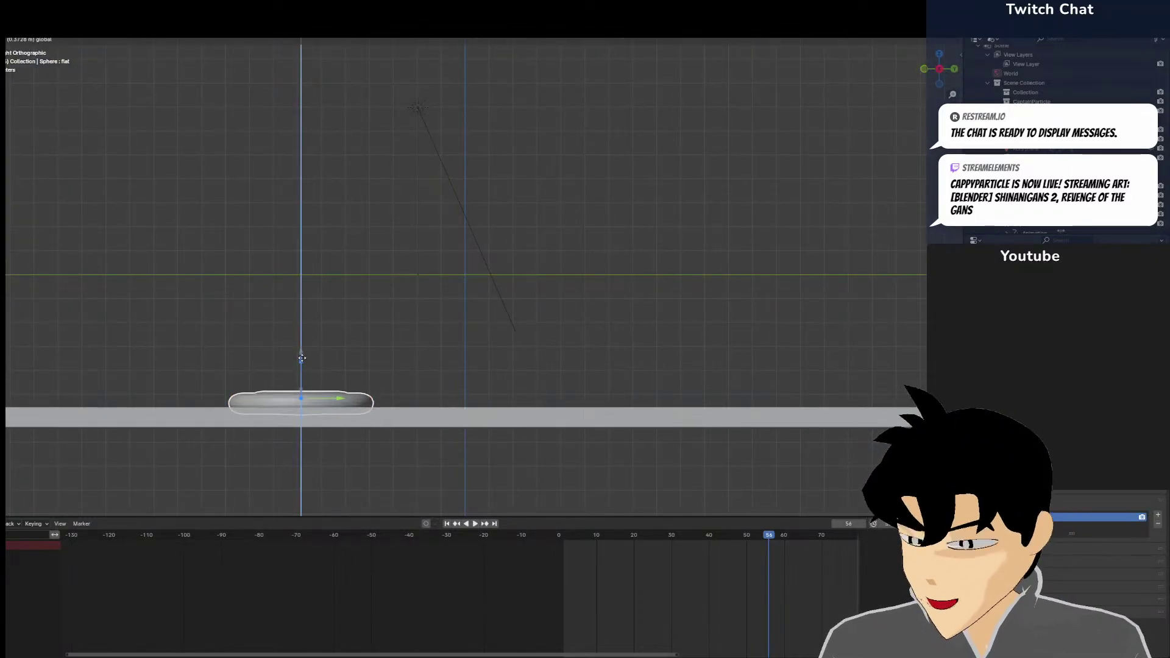
{"action": "left_click", "coordinate": [335, 346]}
{"action": "key", "text": "KP_0"}
{"action": "scroll", "coordinate": [318, 342], "scroll_direction": "up", "scroll_amount": 4}
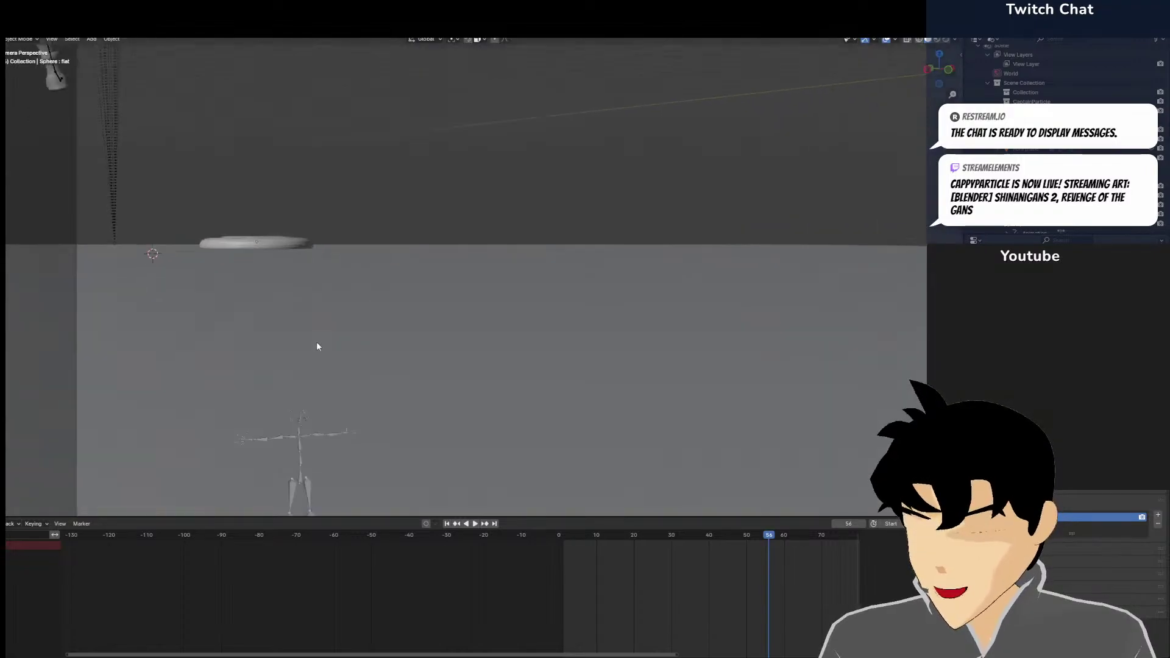
{"action": "scroll", "coordinate": [338, 329], "scroll_direction": "down", "scroll_amount": 6}
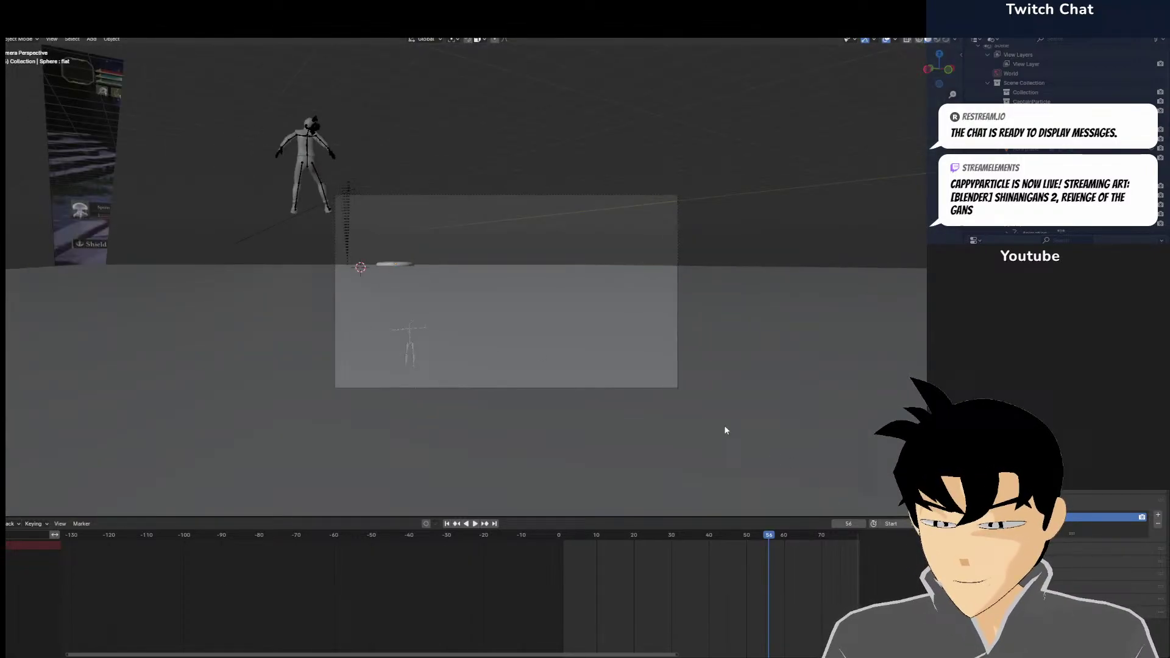
In Pose Mode, move all the character's bones about 7.6 m in X, -43 m in Y and -0.95 m in Z, and adjust their position
{"action": "left_click", "coordinate": [645, 193]}
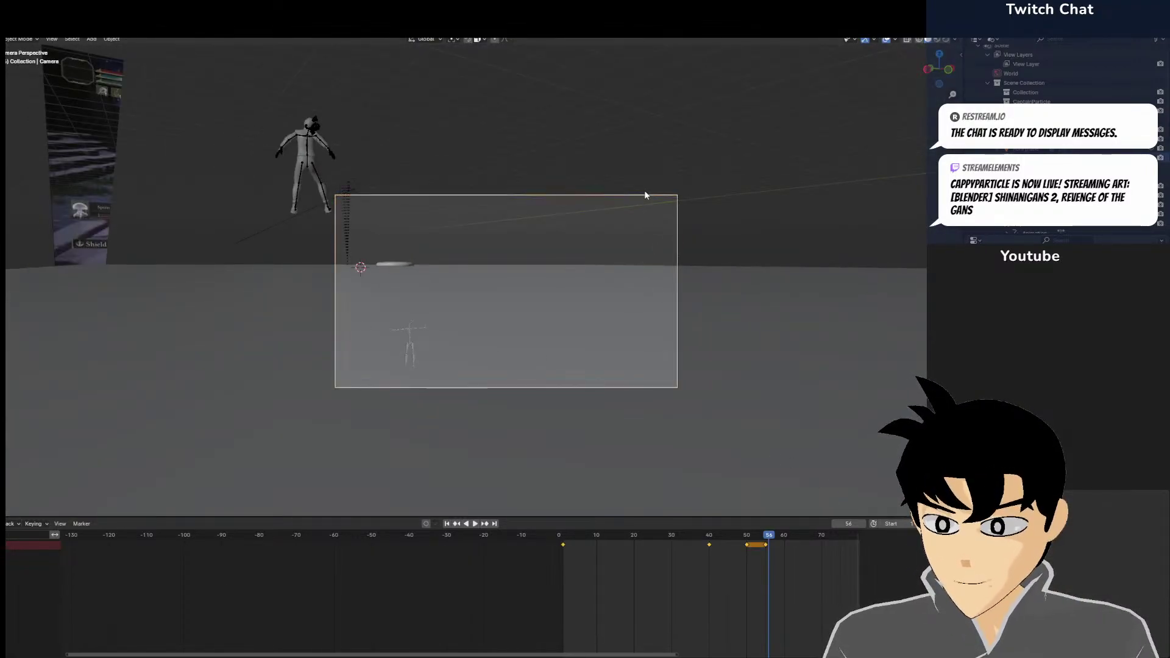
{"action": "left_click", "coordinate": [332, 152]}
{"action": "left_click", "coordinate": [30, 39]}
{"action": "left_click", "coordinate": [19, 71]}
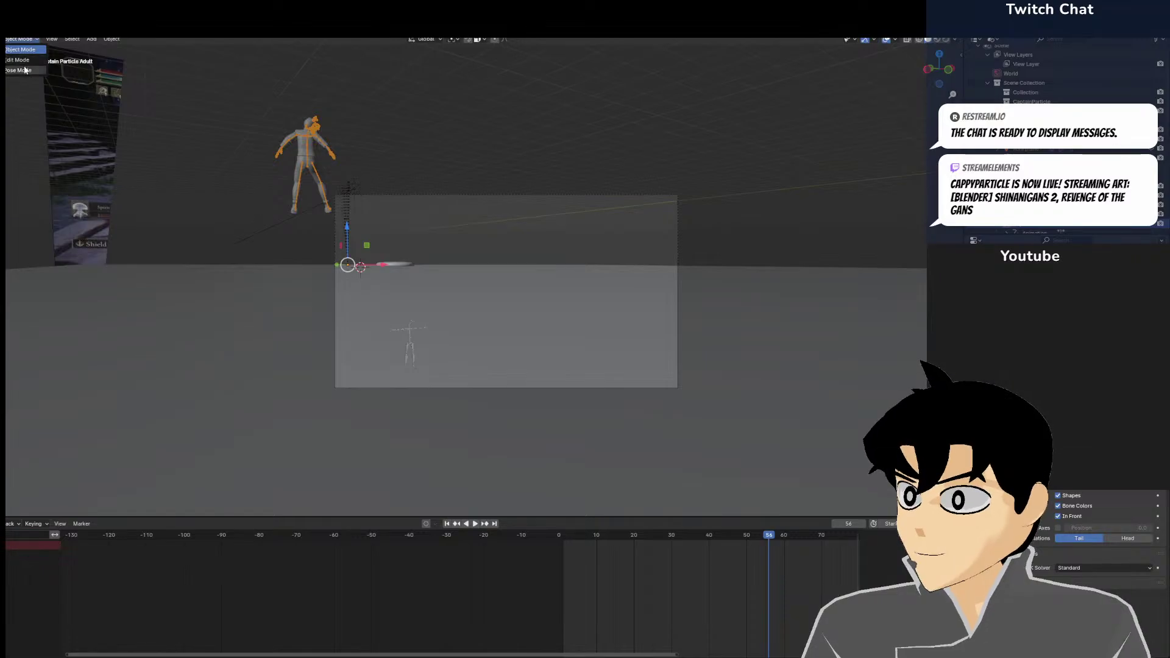
{"action": "middle_click_drag", "start_coordinate": [367, 199], "coordinate": [518, 244]}
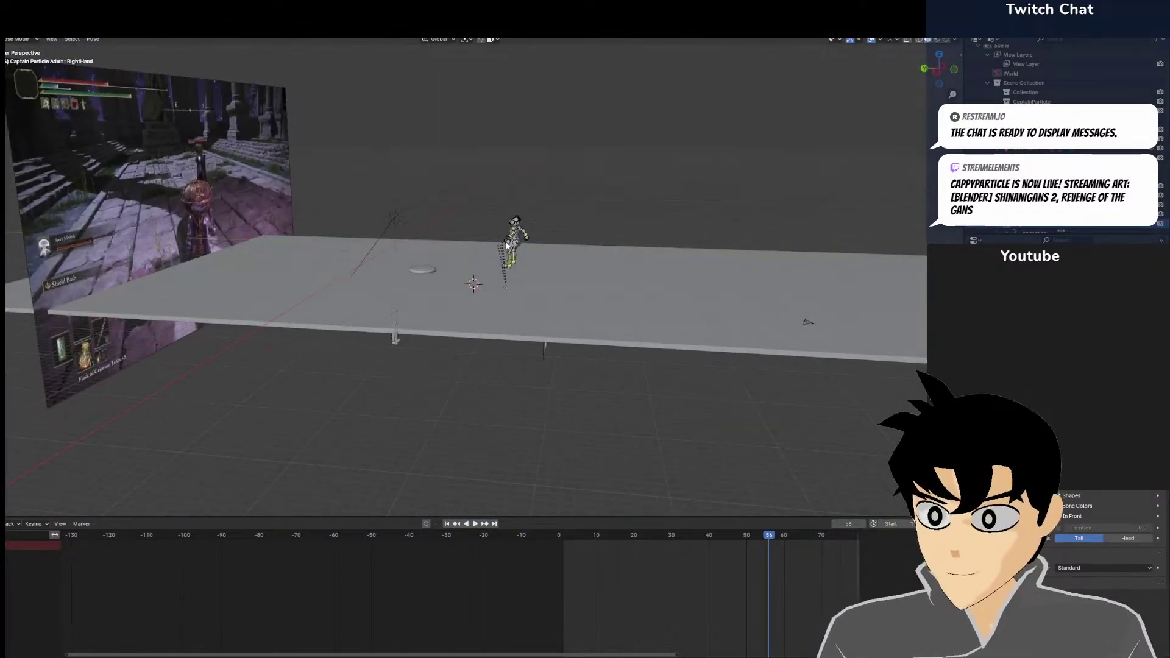
{"action": "key", "text": "a"}
{"action": "key", "text": "g"}
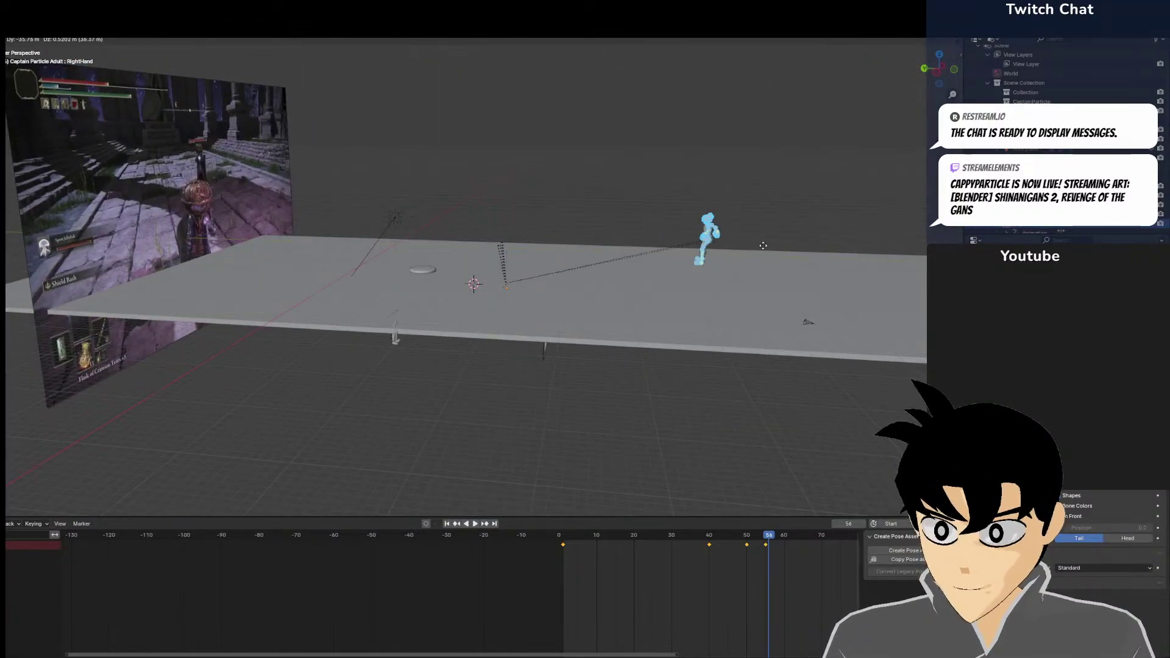
{"action": "left_click", "coordinate": [794, 252]}
{"action": "key", "text": "KP_0"}
{"action": "key", "text": "g"}
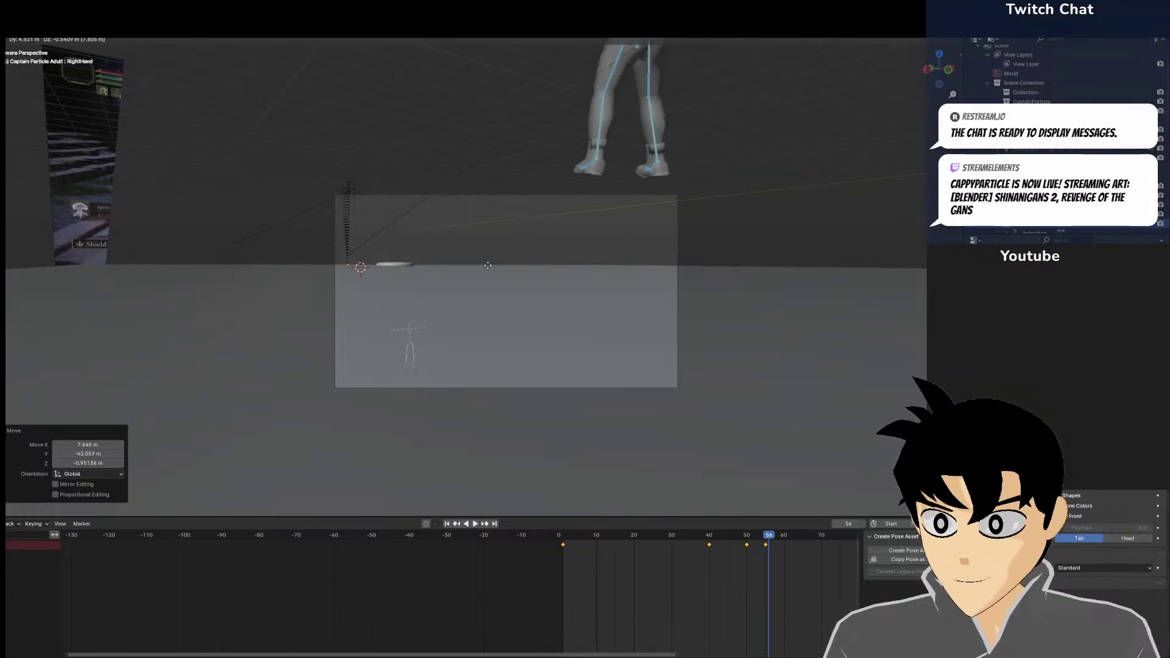
{"action": "left_click", "coordinate": [414, 265]}
Bend the right leg backward at the knee and rotate the right upper leg bone by -22.5 degrees
{"action": "middle_click_drag", "start_coordinate": [476, 218], "coordinate": [547, 118]}
{"action": "left_click", "coordinate": [566, 119]}
{"action": "key", "text": "r"}
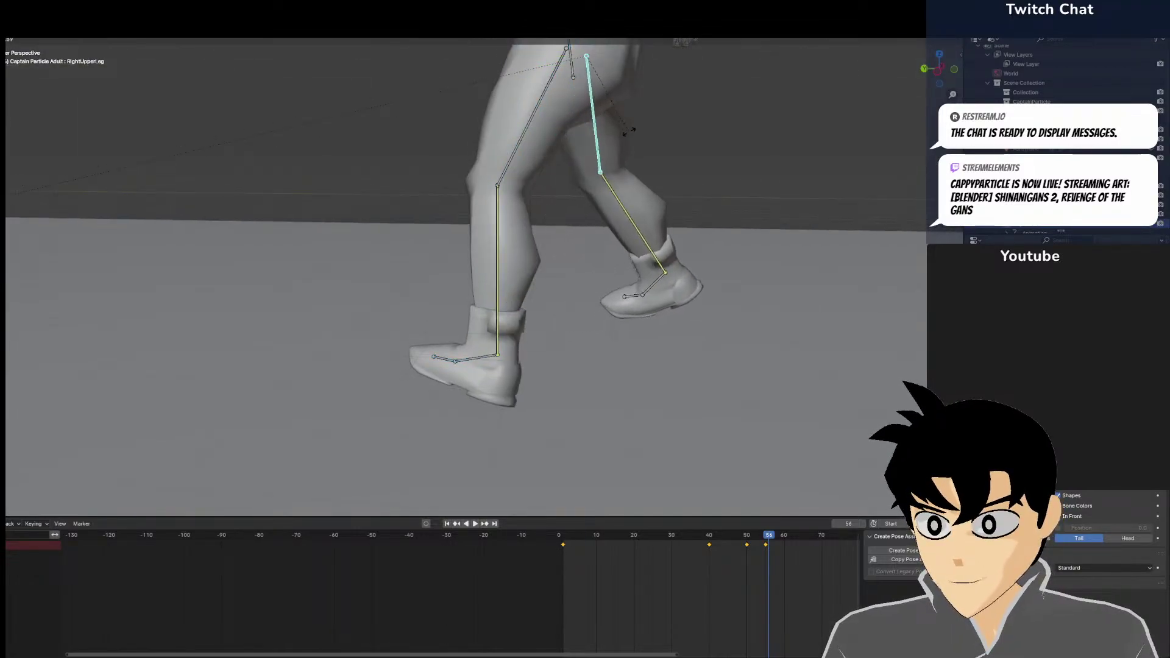
{"action": "left_click", "coordinate": [573, 147]}
{"action": "scroll", "coordinate": [594, 145], "scroll_direction": "down", "scroll_amount": 8}
{"action": "key", "text": "r"}
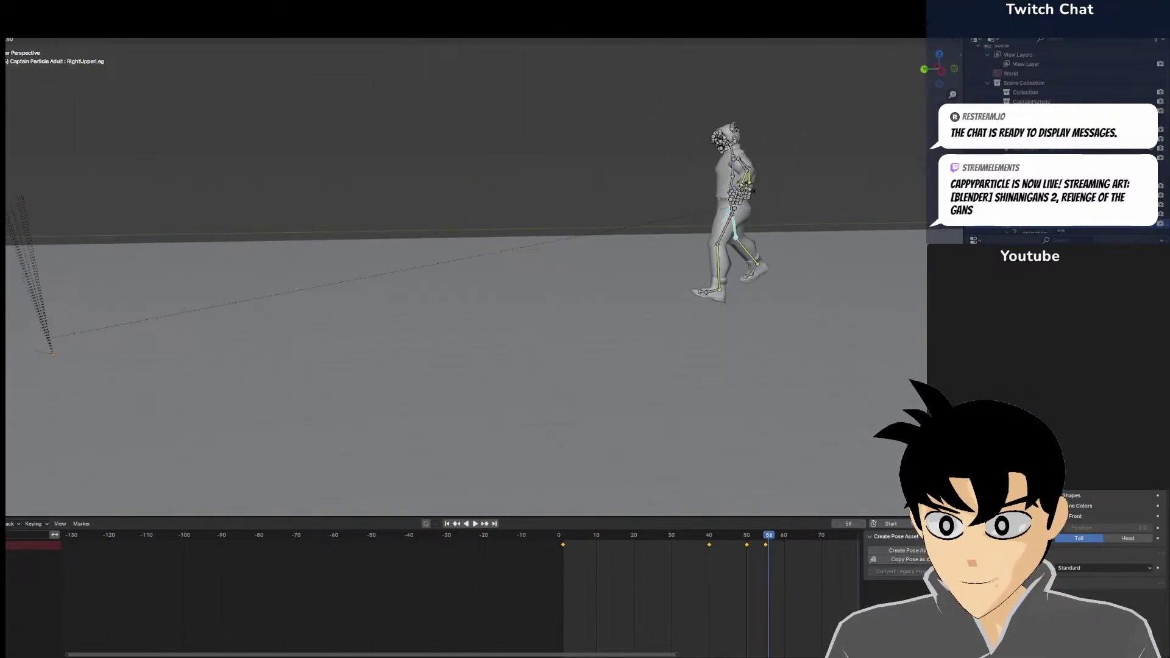
{"action": "left_click", "coordinate": [737, 244]}
{"action": "left_click", "coordinate": [733, 257]}
{"action": "left_click", "coordinate": [731, 243]}
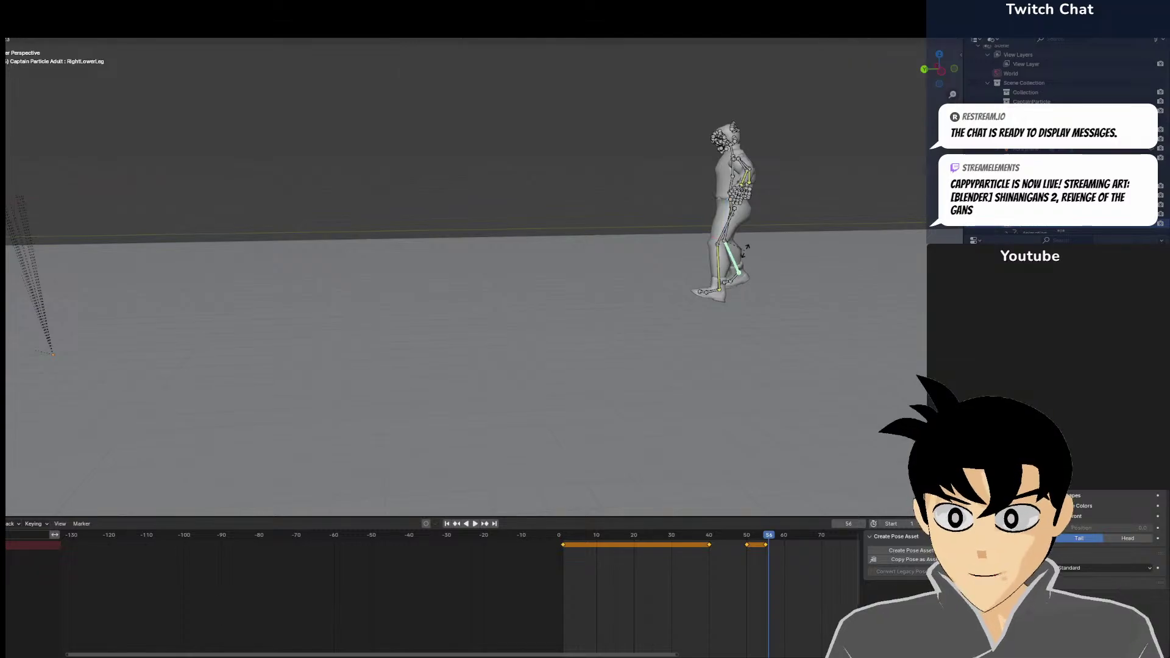
{"action": "key", "text": "r"}
{"action": "left_click", "coordinate": [747, 241]}
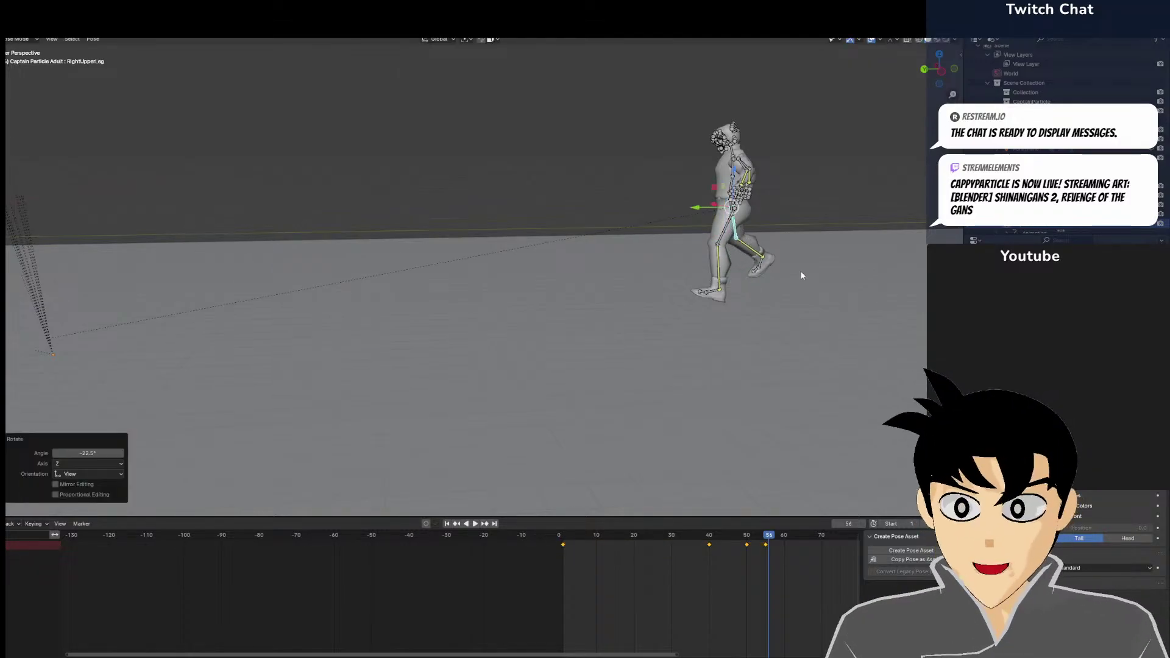
Swing the right upper leg bone inward as seen from behind, finishing with a rotation of about -5 degrees
{"action": "middle_click_drag", "start_coordinate": [802, 275], "coordinate": [404, 278]}
{"action": "key", "text": "KP_Decimal"}
{"action": "scroll", "coordinate": [591, 254], "scroll_direction": "down", "scroll_amount": 3}
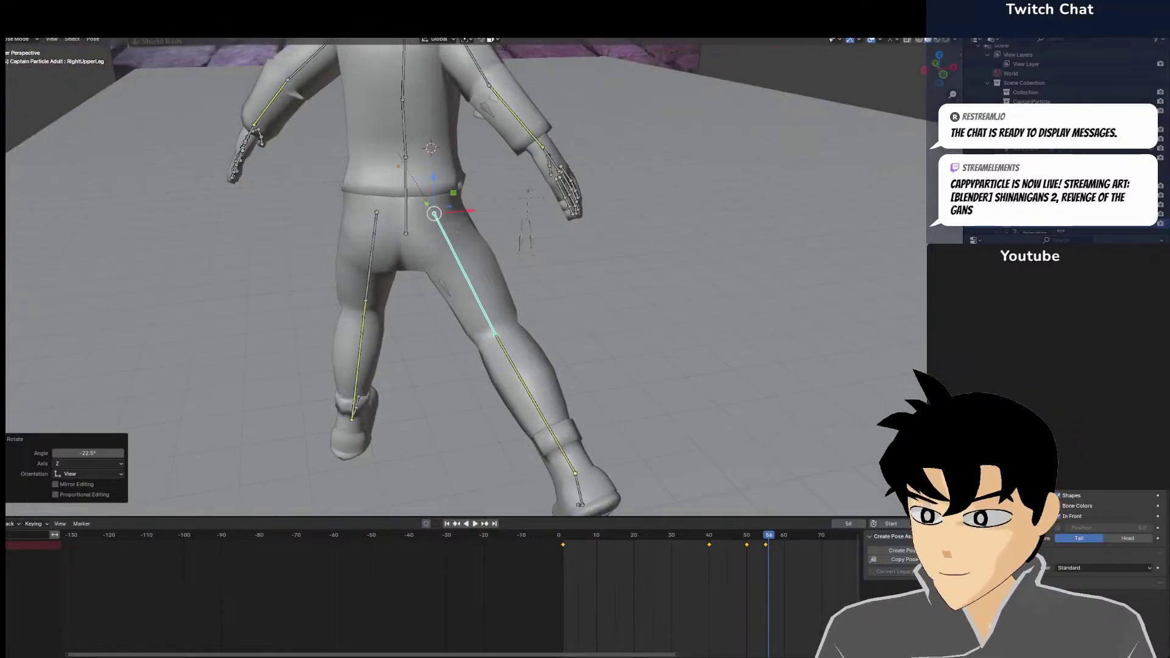
{"action": "key", "text": "r"}
{"action": "left_click", "coordinate": [553, 317]}
{"action": "left_click", "coordinate": [573, 316]}
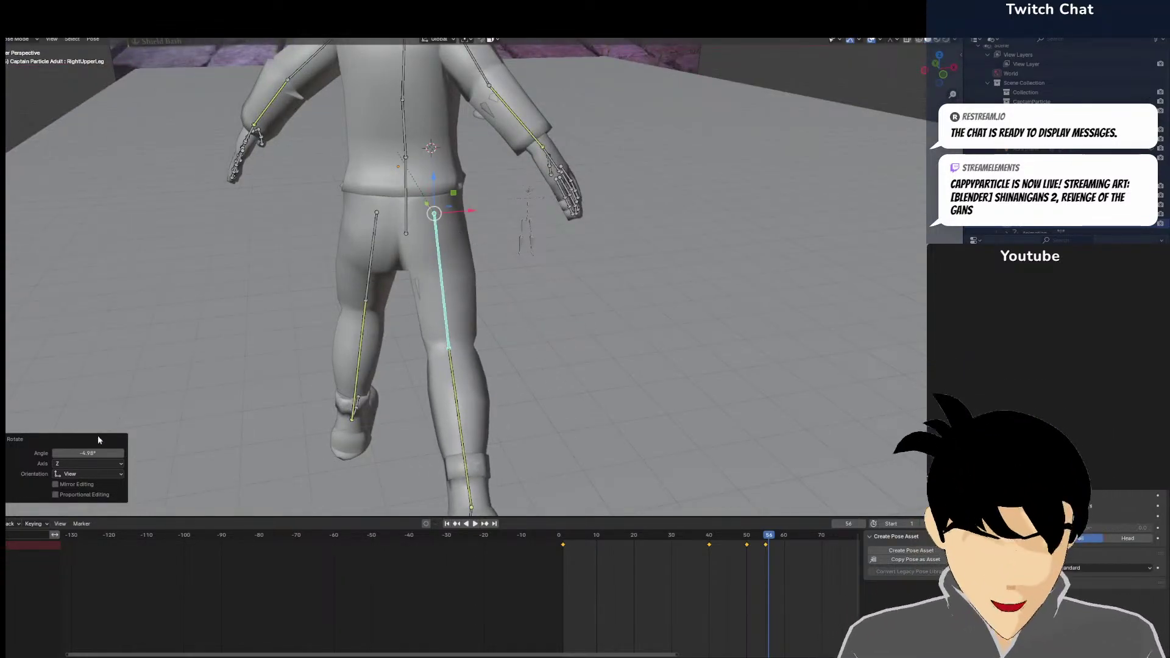
Rotate the left upper leg bone slightly farther forward in the side view
{"action": "middle_click_drag", "start_coordinate": [548, 420], "coordinate": [488, 402]}
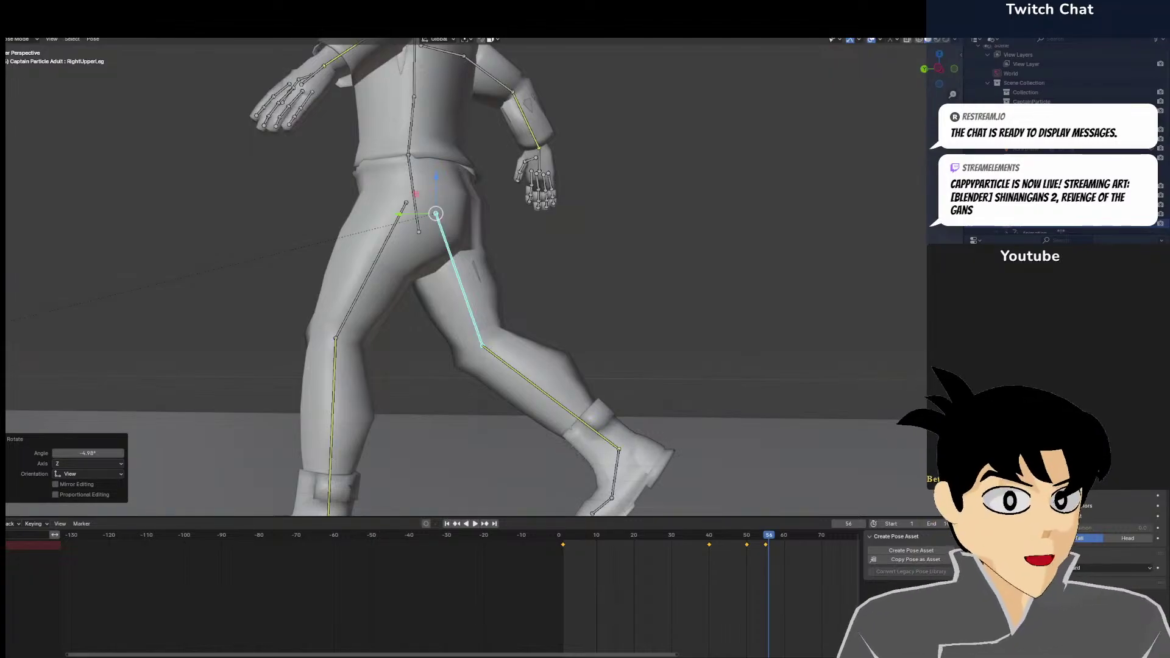
{"action": "scroll", "coordinate": [572, 407], "scroll_direction": "down", "scroll_amount": 2}
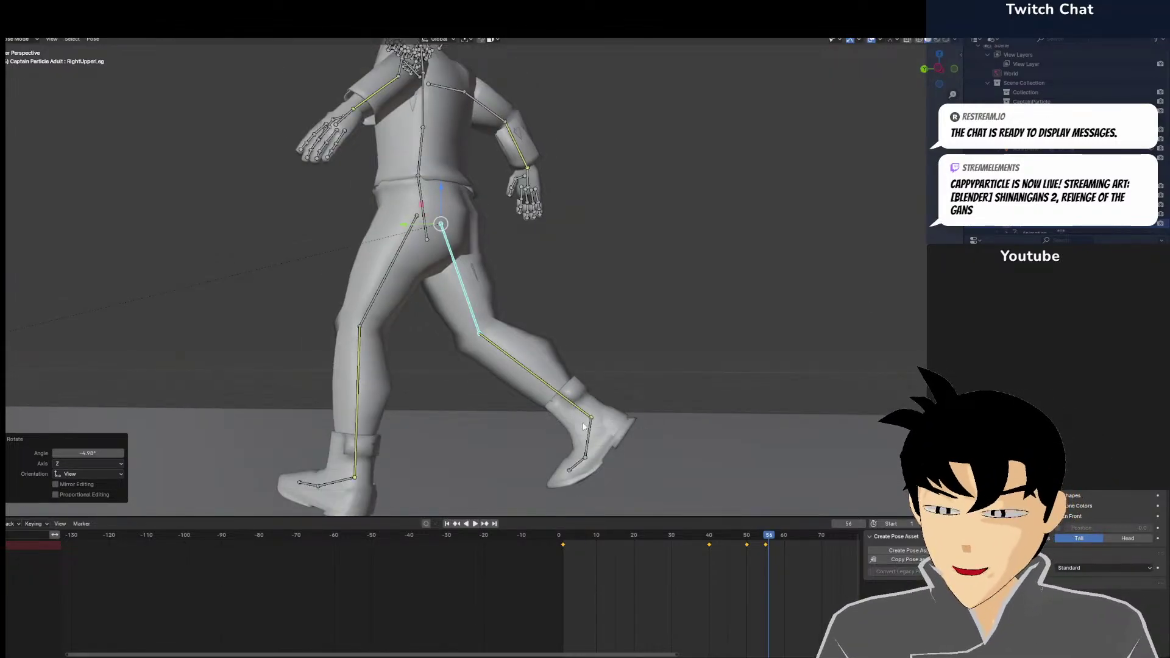
{"action": "left_click", "coordinate": [396, 276]}
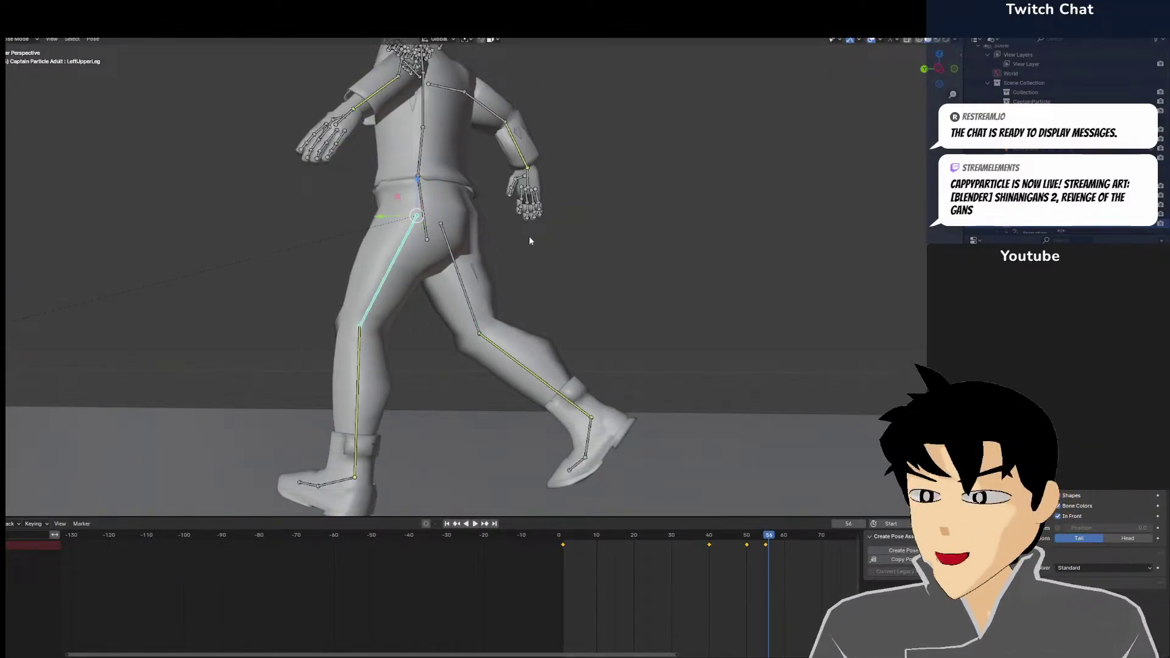
{"action": "mouse_move", "coordinate": [529, 235]}
{"action": "middle_mouse_down"}
{"action": "mouse_move", "coordinate": [558, 225]}
{"action": "mouse_move", "coordinate": [542, 244]}
{"action": "middle_mouse_up"}
{"action": "key", "text": "r"}
{"action": "left_click", "coordinate": [531, 259]}
Rotate the left foot bone to tilt its toes downward, finishing with a rotation of about -30 degrees
{"action": "left_click", "coordinate": [353, 429]}
{"action": "key", "text": "r"}
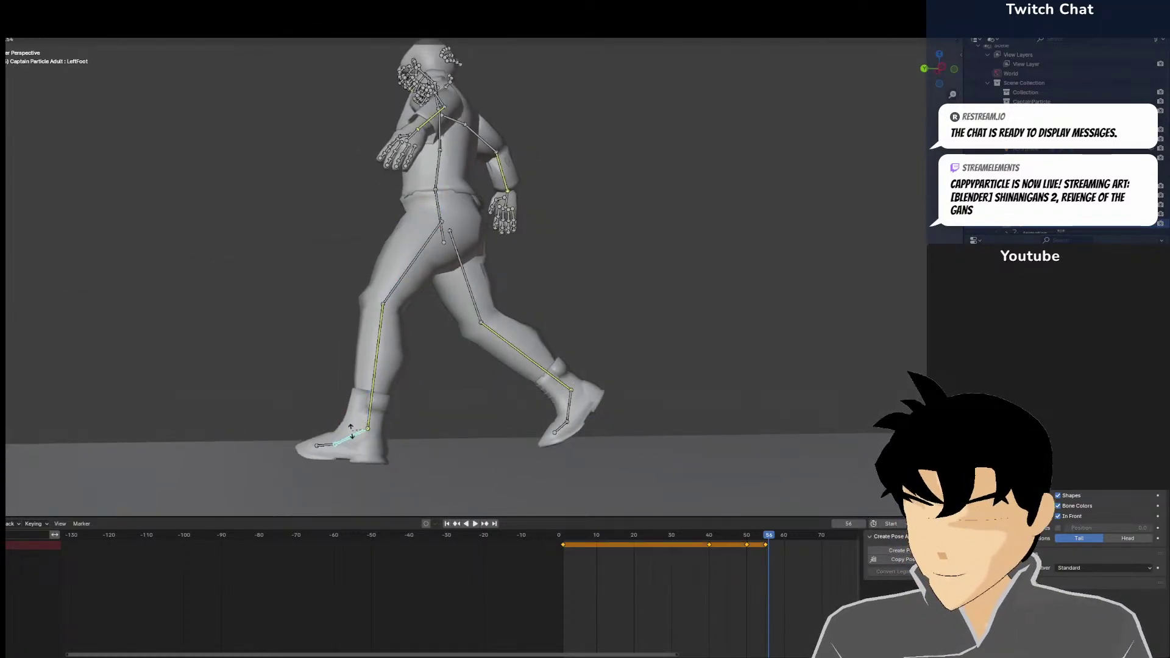
{"action": "left_click", "coordinate": [350, 435]}
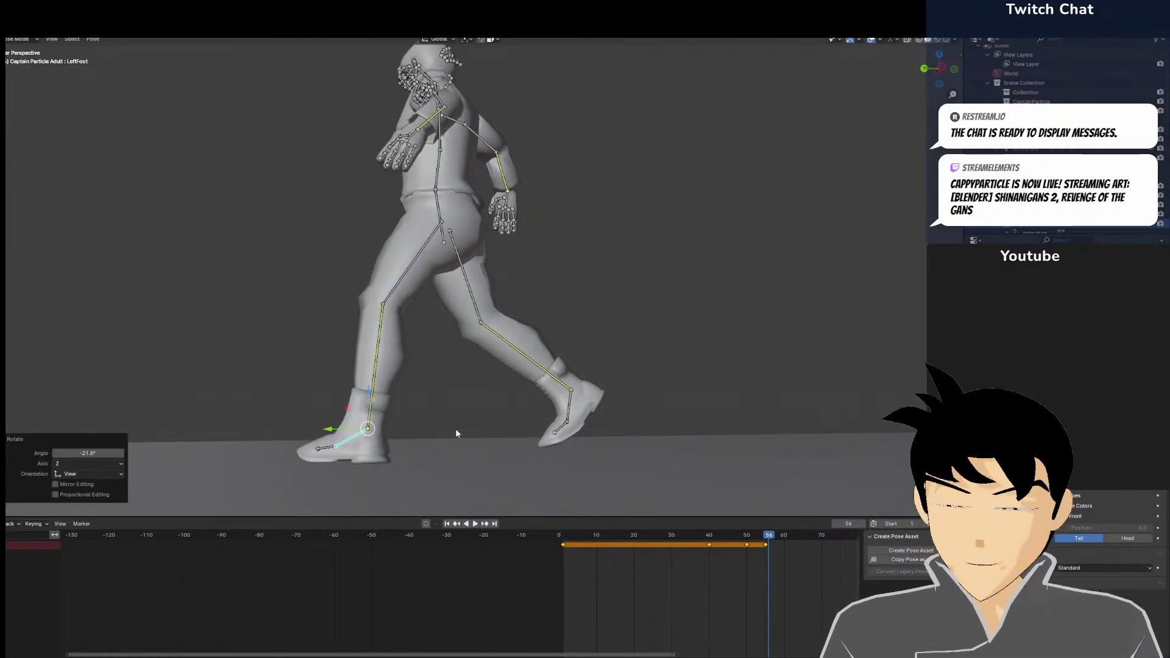
{"action": "key", "text": "r"}
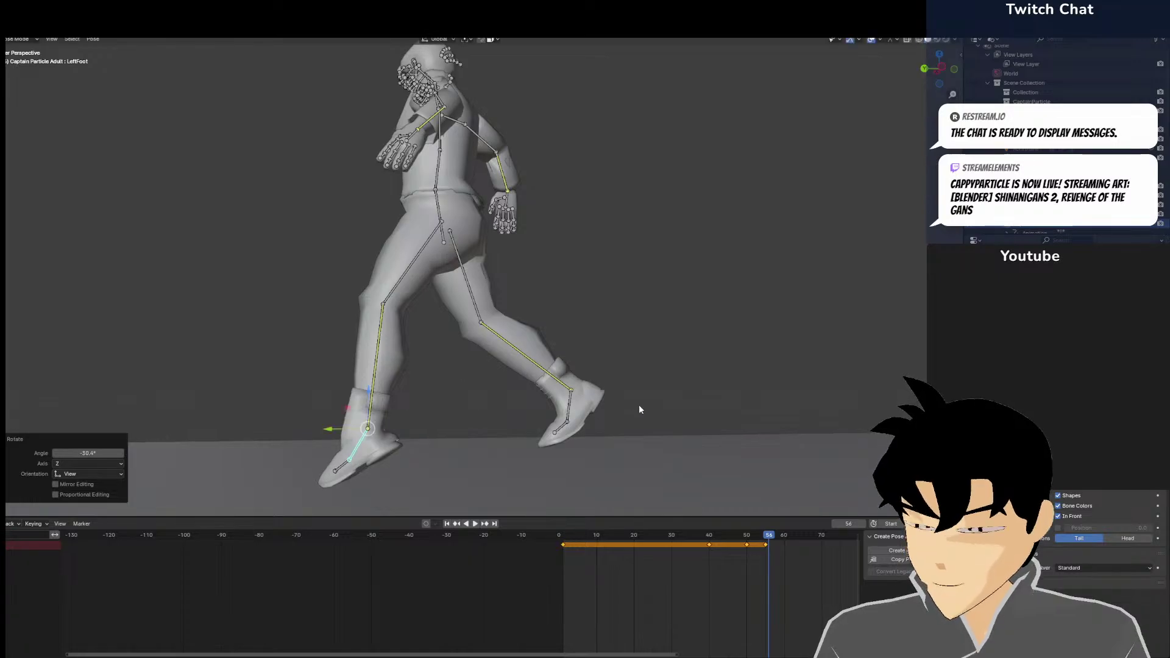
{"action": "left_click", "coordinate": [452, 438]}
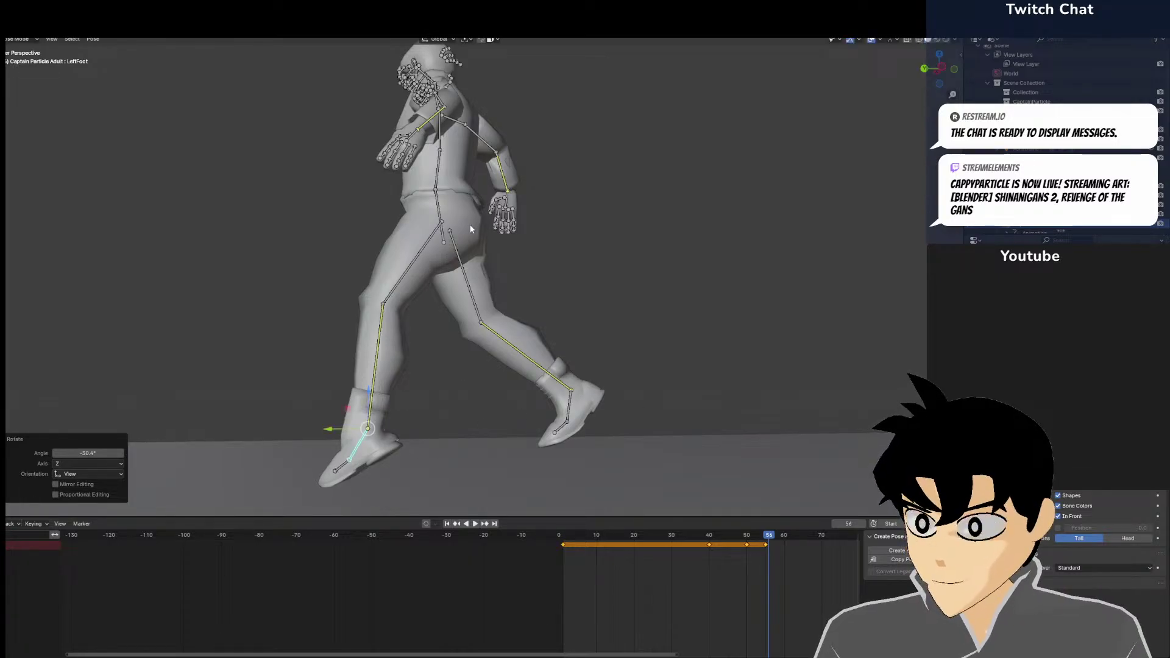
Bend the spine bone forward and rotate the hips bone back to bring the torso nearly upright
{"action": "left_click", "coordinate": [437, 181]}
{"action": "key", "text": "r"}
{"action": "left_click", "coordinate": [416, 137]}
{"action": "middle_click_drag", "start_coordinate": [417, 136], "coordinate": [456, 215]}
{"action": "left_click", "coordinate": [455, 216]}
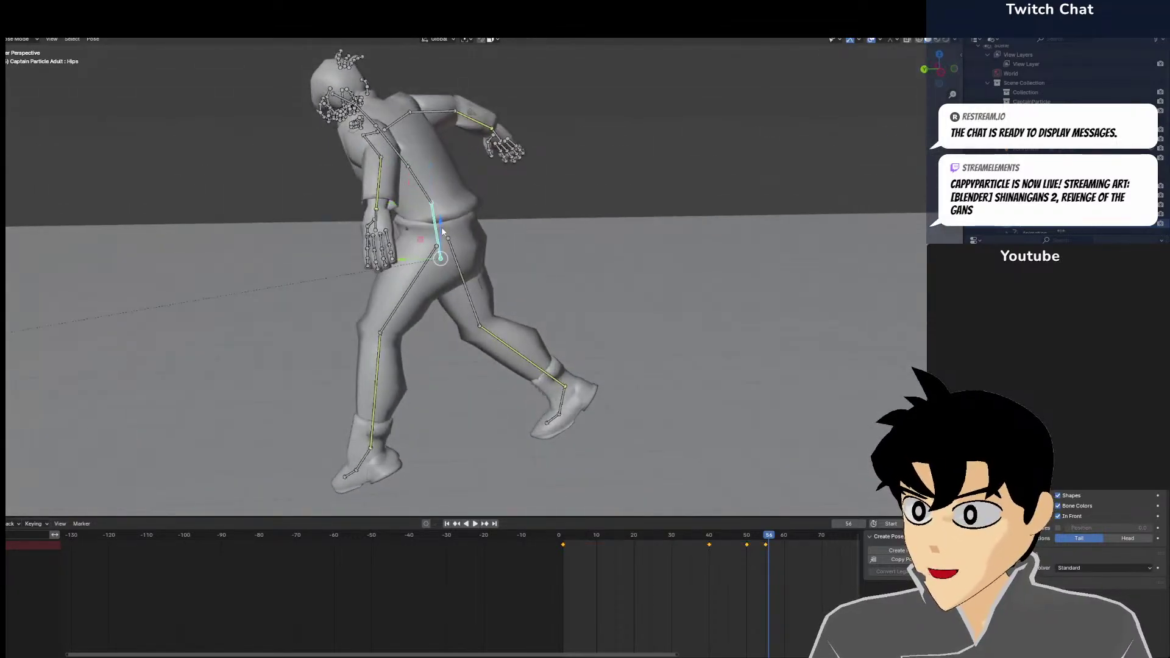
{"action": "key", "text": "r"}
{"action": "left_click", "coordinate": [476, 181]}
Rotate the chest bone about -17.3 degrees in the side view, and twist it further as seen from above
{"action": "left_click", "coordinate": [461, 147]}
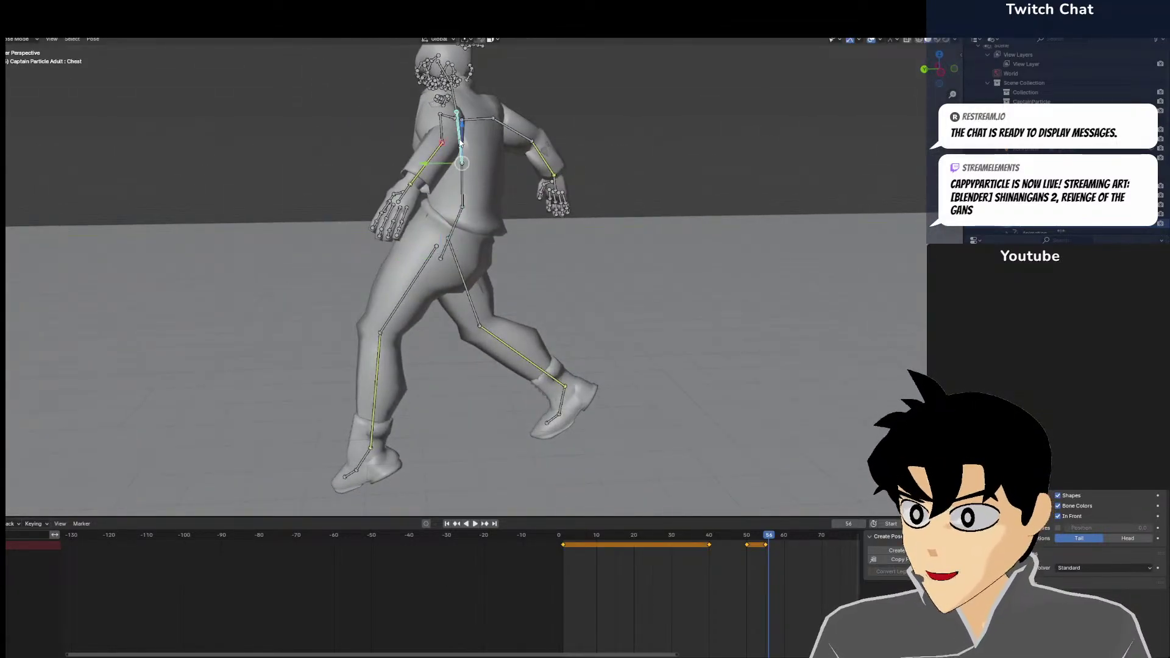
{"action": "key", "text": "r"}
{"action": "left_click", "coordinate": [518, 143]}
{"action": "middle_click_drag", "start_coordinate": [600, 167], "coordinate": [546, 278]}
{"action": "key", "text": "r"}
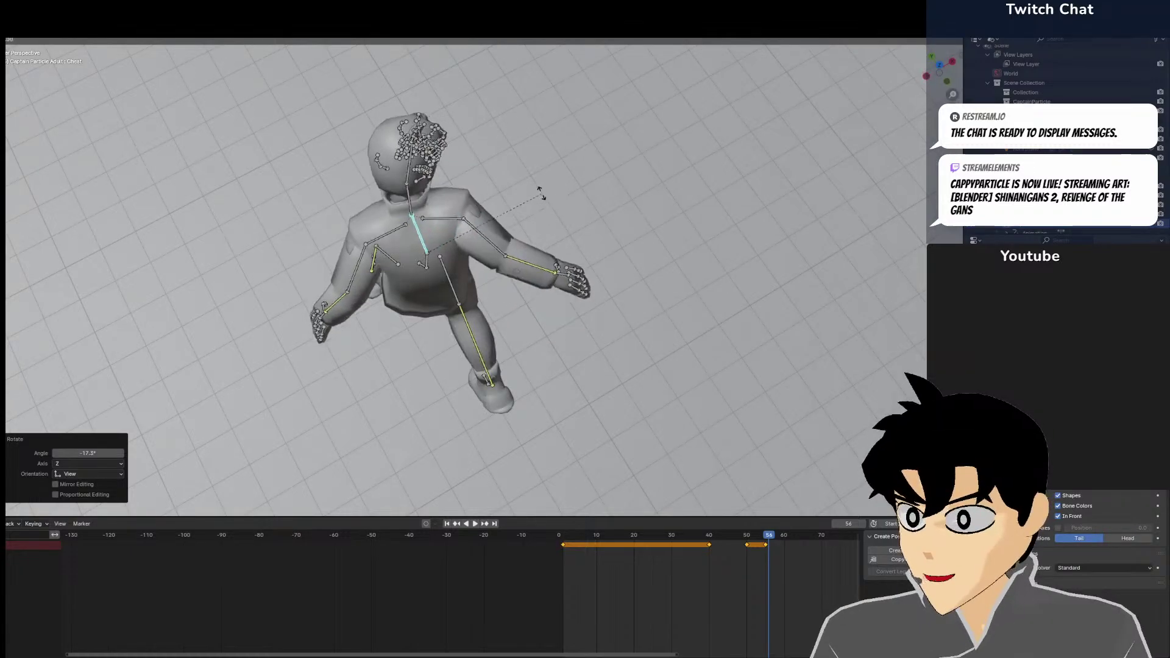
{"action": "left_click", "coordinate": [571, 211]}
Rotate the left shoulder bone and the right shoulder bone in the view from above, finishing the right one with about 7.6 degrees
{"action": "left_click", "coordinate": [426, 178]}
{"action": "middle_click_drag", "start_coordinate": [426, 177], "coordinate": [289, 254]}
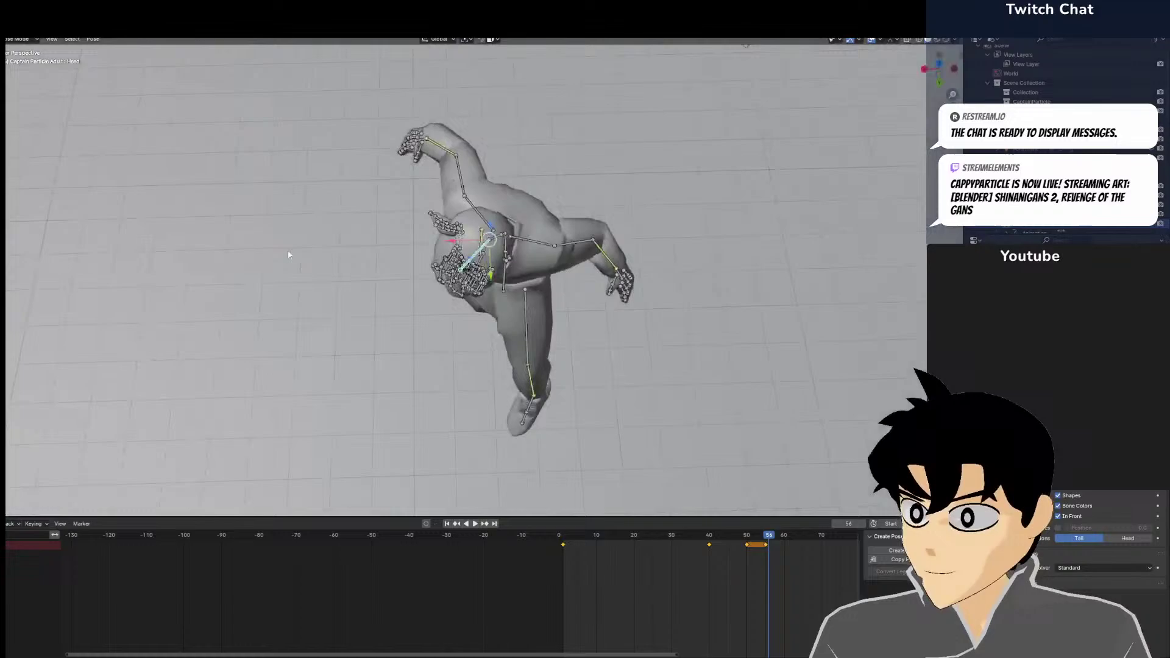
{"action": "left_click", "coordinate": [539, 242]}
{"action": "key", "text": "r"}
{"action": "left_click", "coordinate": [559, 217]}
{"action": "left_click", "coordinate": [481, 208]}
{"action": "key", "text": "r"}
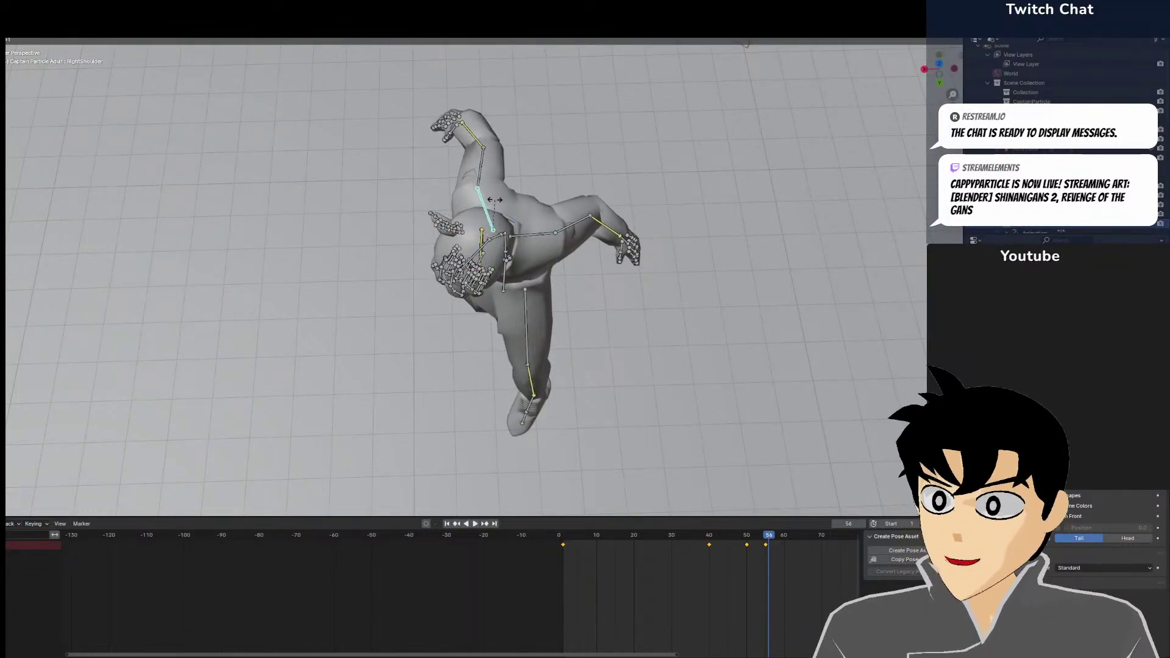
{"action": "left_click", "coordinate": [487, 201]}
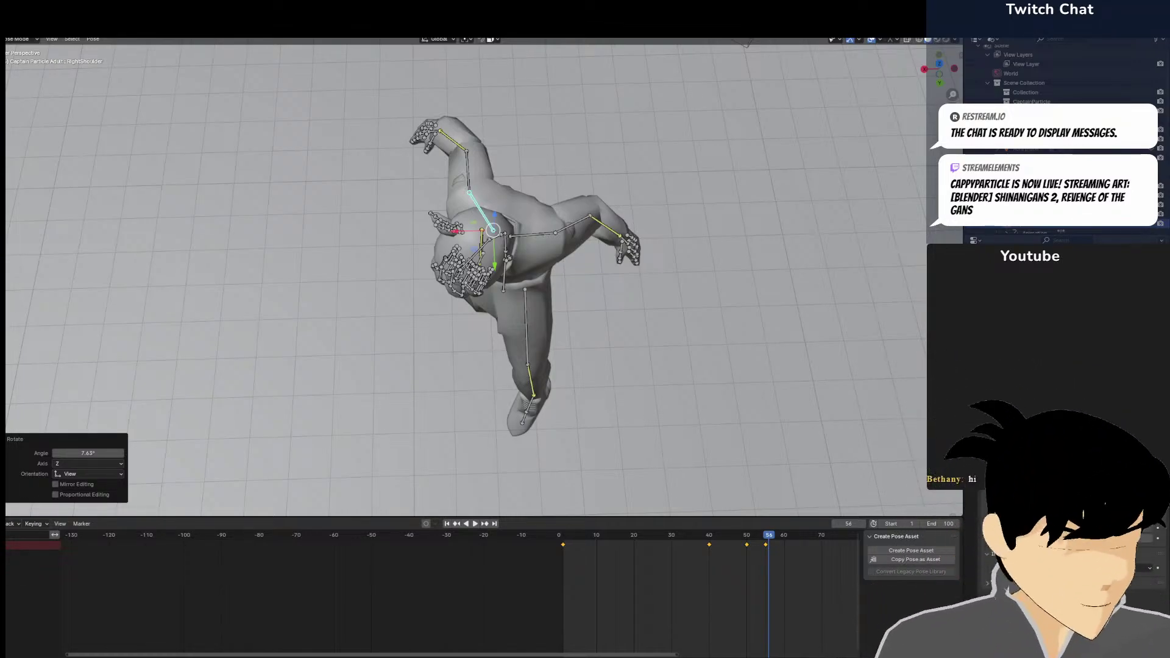
Bend the spine bone slightly farther forward in the side view
{"action": "middle_click_drag", "start_coordinate": [924, 257], "coordinate": [830, 179]}
{"action": "left_click", "coordinate": [460, 215]}
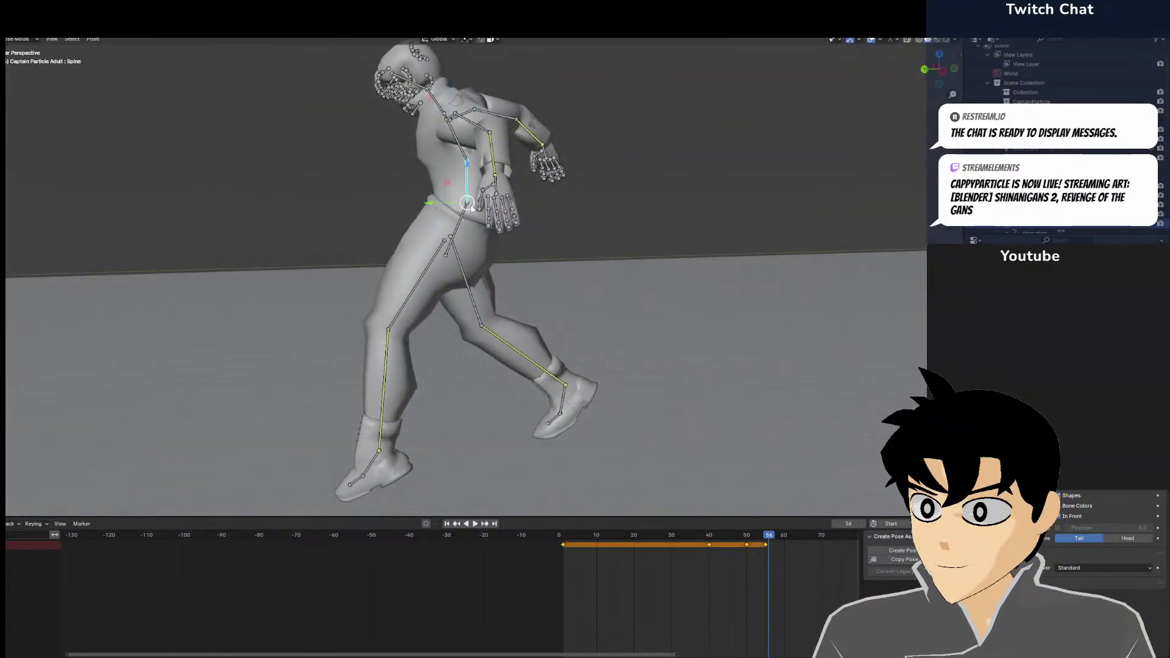
{"action": "key", "text": "r"}
{"action": "left_click", "coordinate": [566, 126]}
Rotate the neck bone and the head bone in the side view to adjust the head's tilt
{"action": "left_click", "coordinate": [417, 111]}
{"action": "key", "text": "r"}
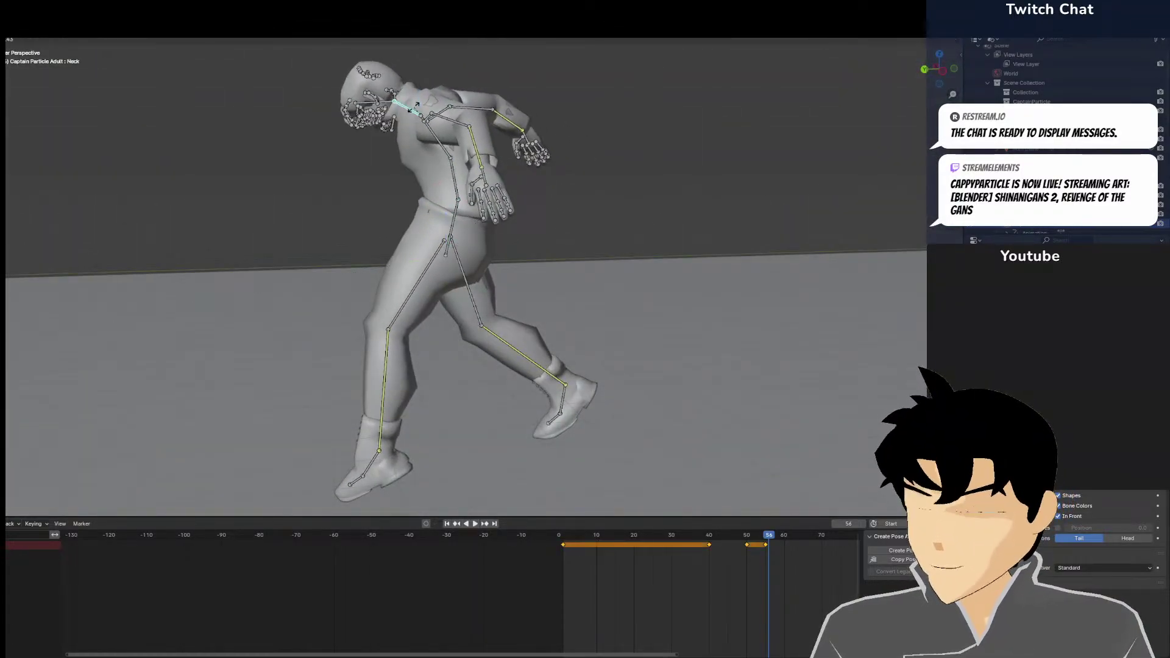
{"action": "left_click", "coordinate": [388, 109]}
{"action": "left_click", "coordinate": [376, 95]}
{"action": "key", "text": "r"}
{"action": "left_click", "coordinate": [553, 115]}
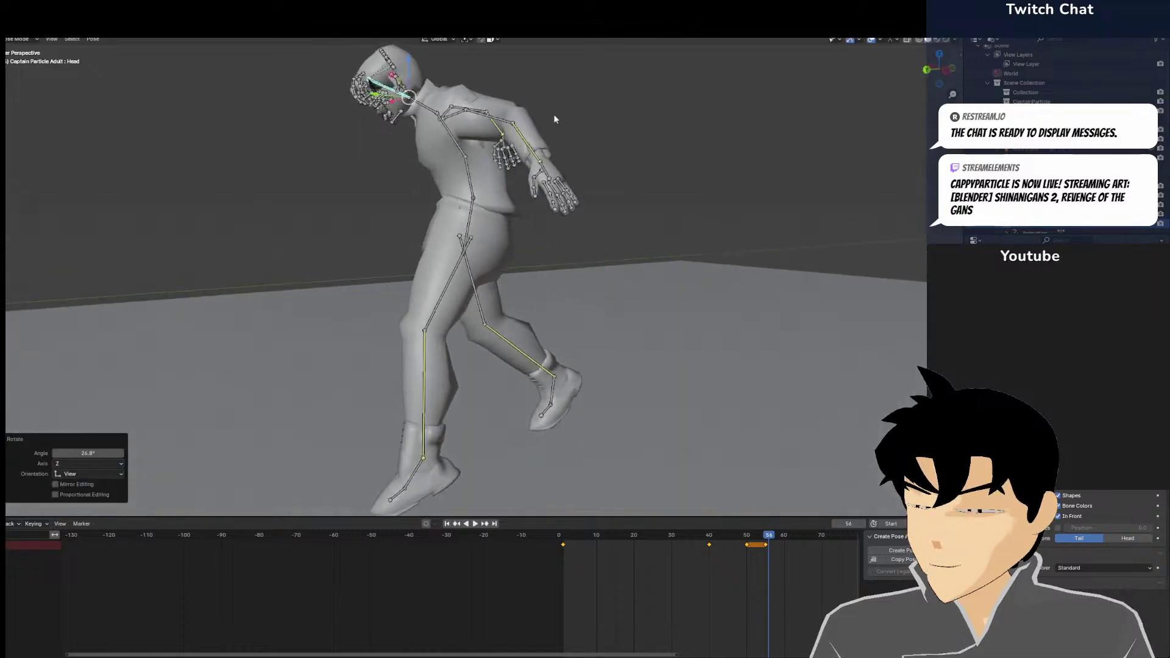
Rotate the hips bone slightly as seen from the front of the character
{"action": "middle_click_drag", "start_coordinate": [553, 115], "coordinate": [584, 161]}
{"action": "left_click", "coordinate": [510, 221]}
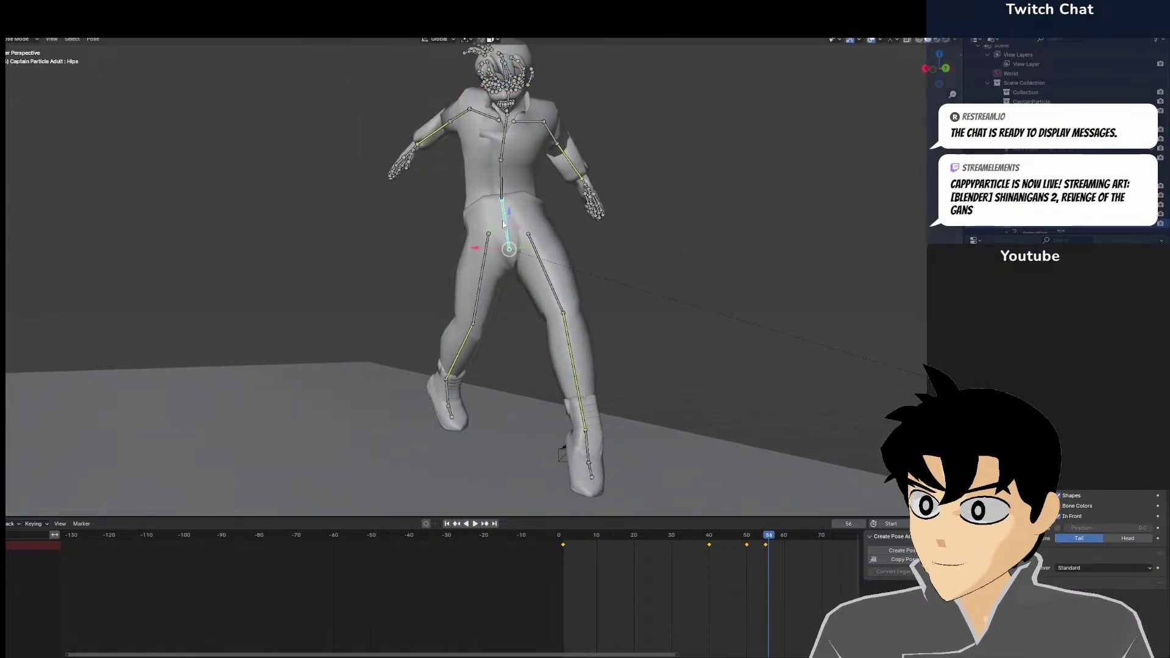
{"action": "key", "text": "r"}
{"action": "left_click", "coordinate": [529, 198]}
Fine-tune the right and left shoulder bones from above, finishing the left one with a rotation of about 3 degrees
{"action": "middle_click_drag", "start_coordinate": [531, 197], "coordinate": [494, 201]}
{"action": "left_click", "coordinate": [489, 218]}
{"action": "key", "text": "r"}
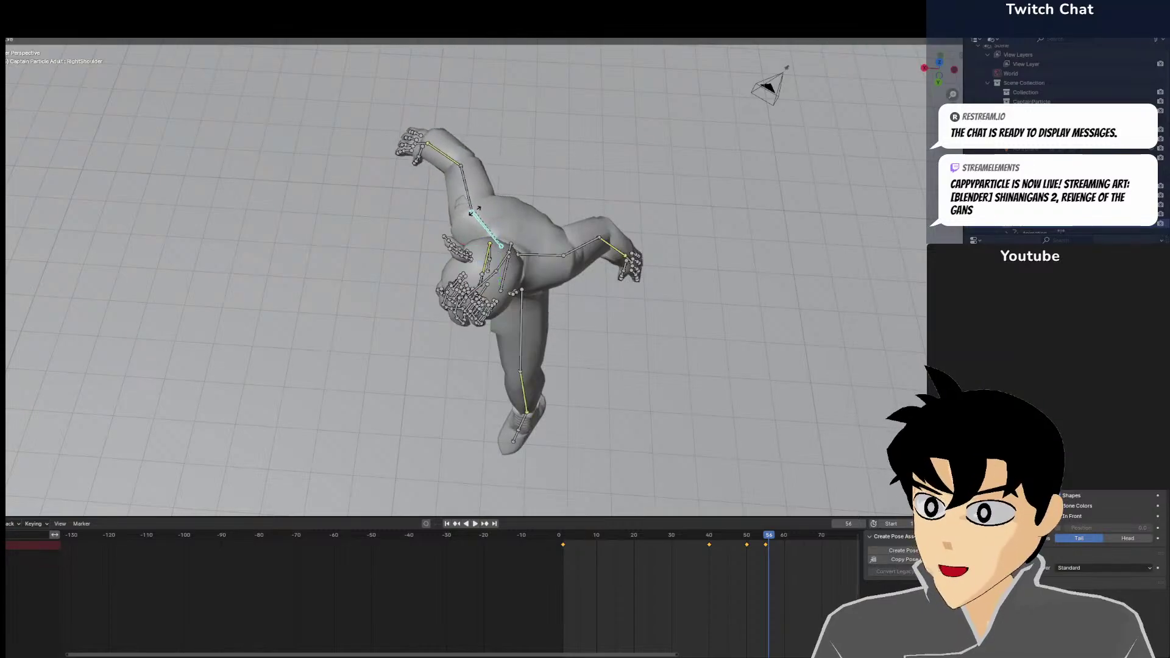
{"action": "left_click", "coordinate": [536, 243]}
{"action": "left_click", "coordinate": [545, 251]}
{"action": "left_click", "coordinate": [545, 252]}
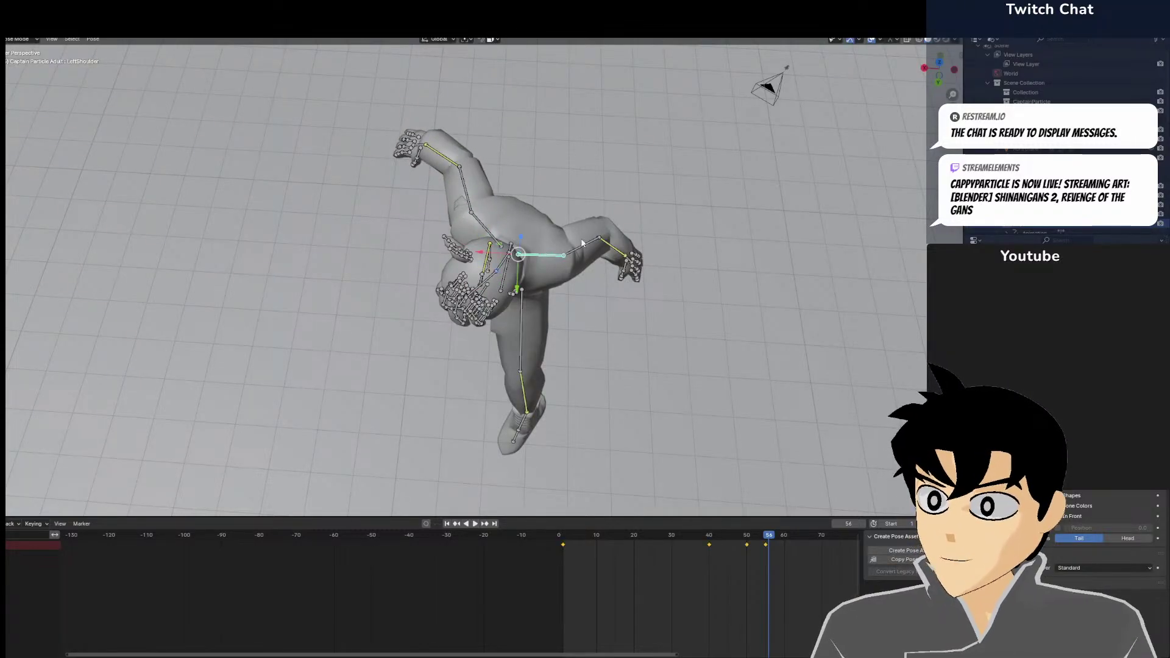
{"action": "key", "text": "r"}
{"action": "left_click", "coordinate": [550, 258]}
{"action": "middle_click_drag", "start_coordinate": [551, 256], "coordinate": [594, 240]}
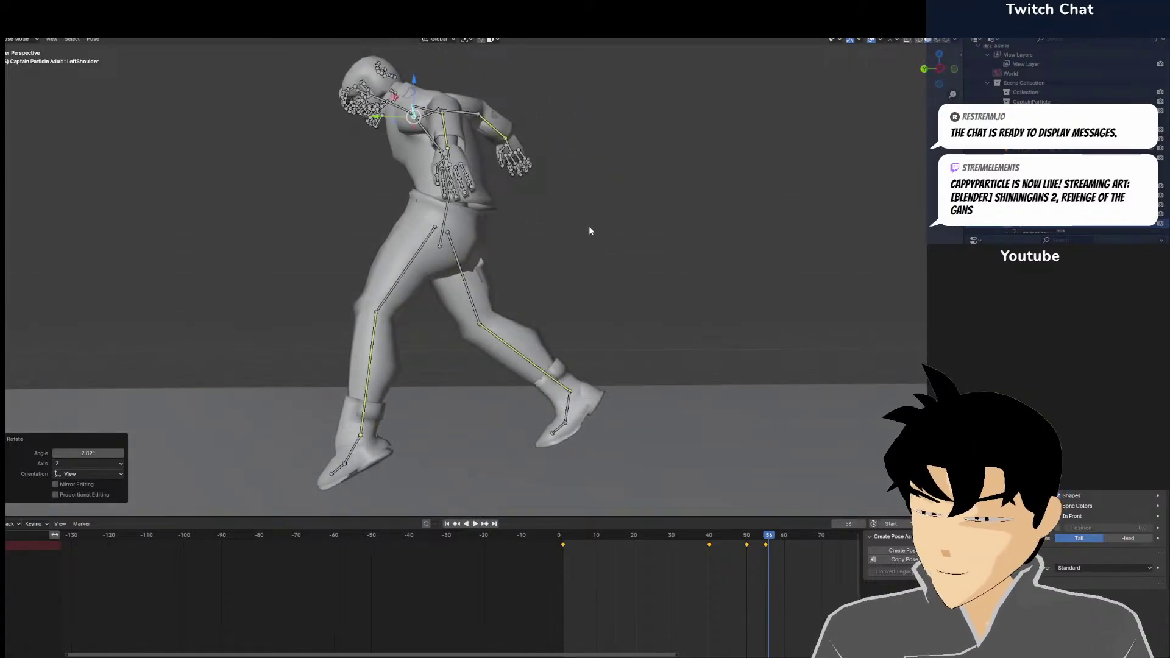
Check the pose through the camera and keyframe all bones at frame 56
{"action": "scroll", "coordinate": [555, 253], "scroll_direction": "down", "scroll_amount": 3}
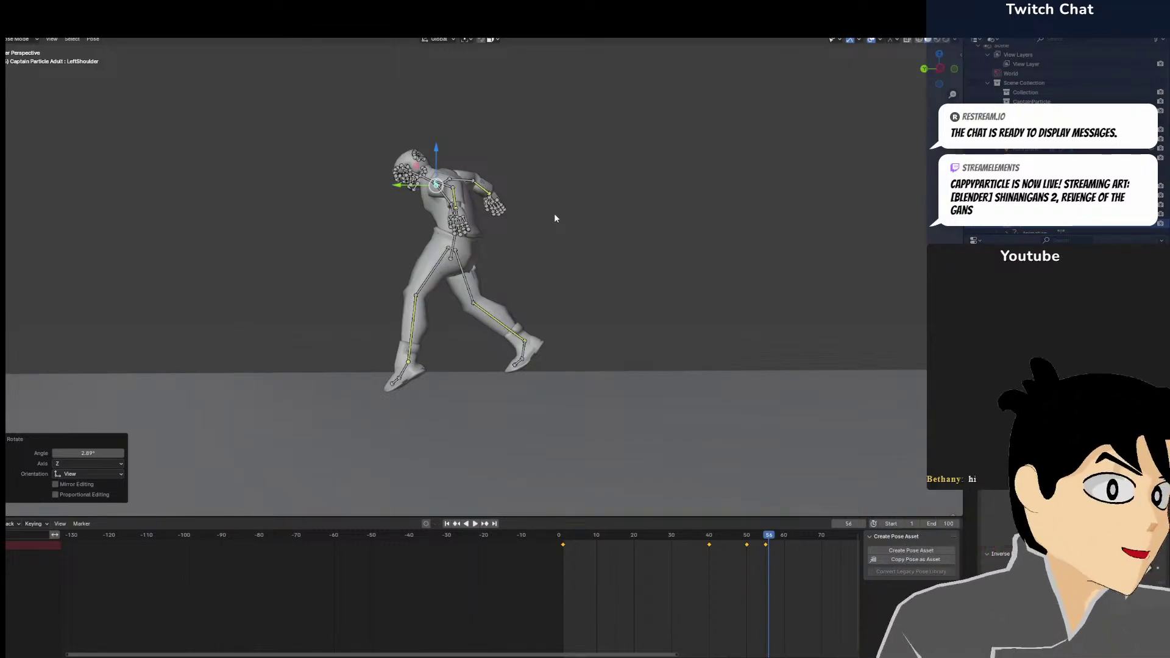
{"action": "scroll", "coordinate": [504, 282], "scroll_direction": "down", "scroll_amount": 2}
{"action": "key", "text": "KP_0"}
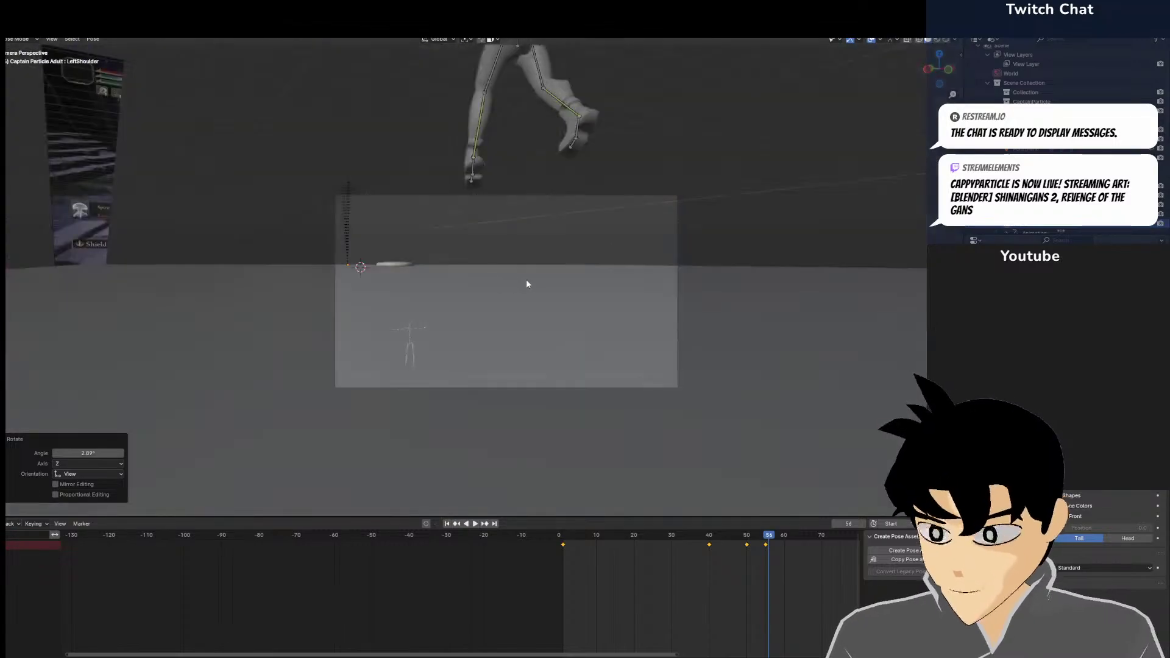
{"action": "key", "text": "i"}
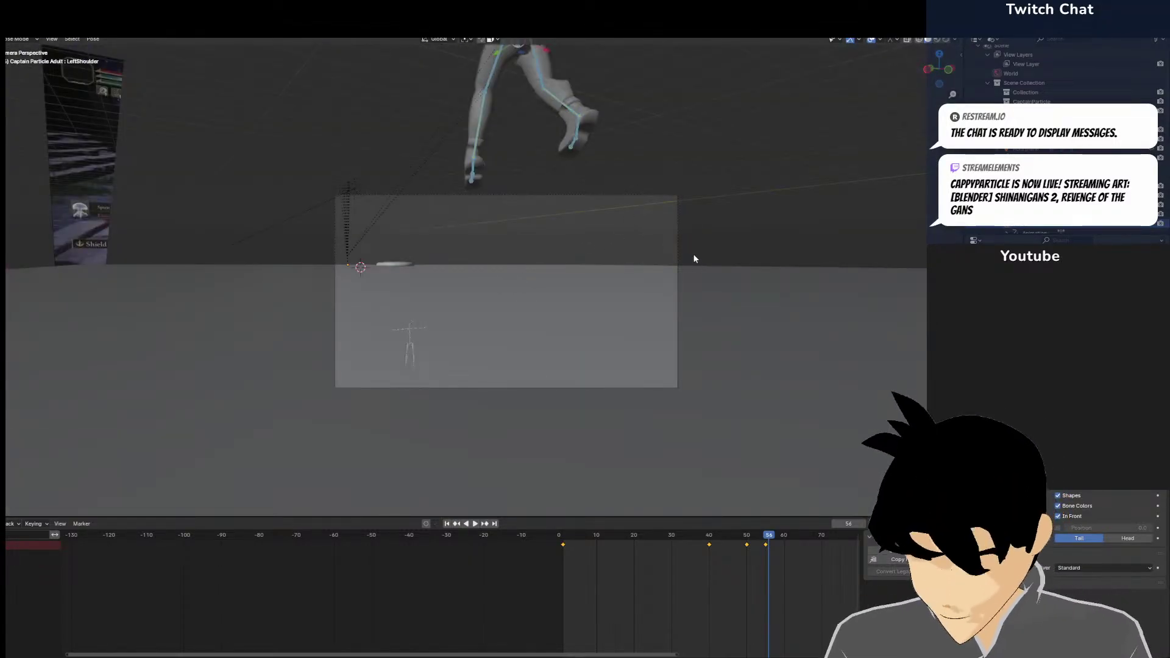
At frame 69, move the whole character down and closer to the camera, with its legs inside the camera frame
{"action": "left_click_drag", "start_coordinate": [824, 542], "coordinate": [818, 557]}
{"action": "middle_click_drag", "start_coordinate": [676, 261], "coordinate": [638, 245]}
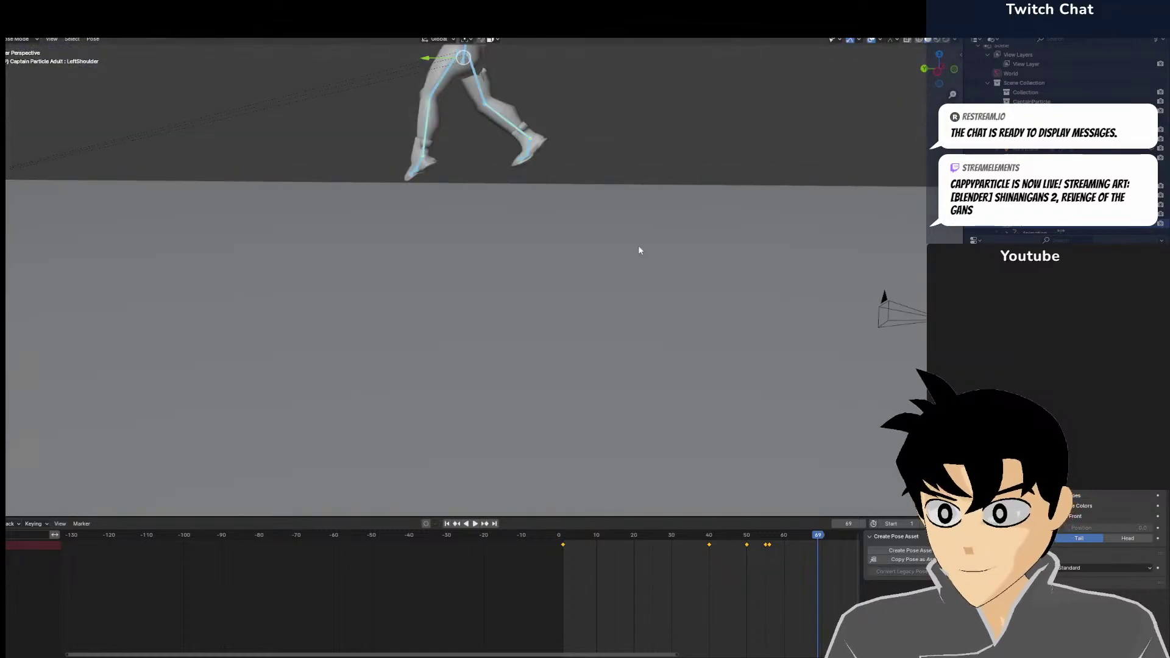
{"action": "key", "text": "g"}
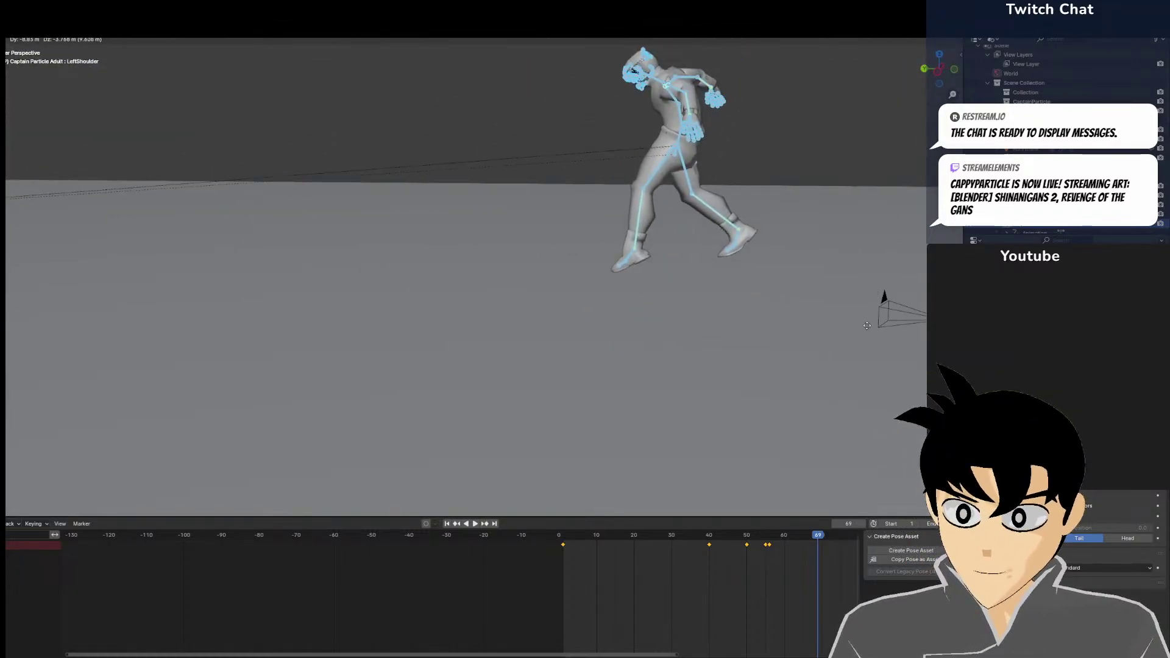
{"action": "left_click", "coordinate": [869, 333]}
{"action": "key", "text": "KP_0"}
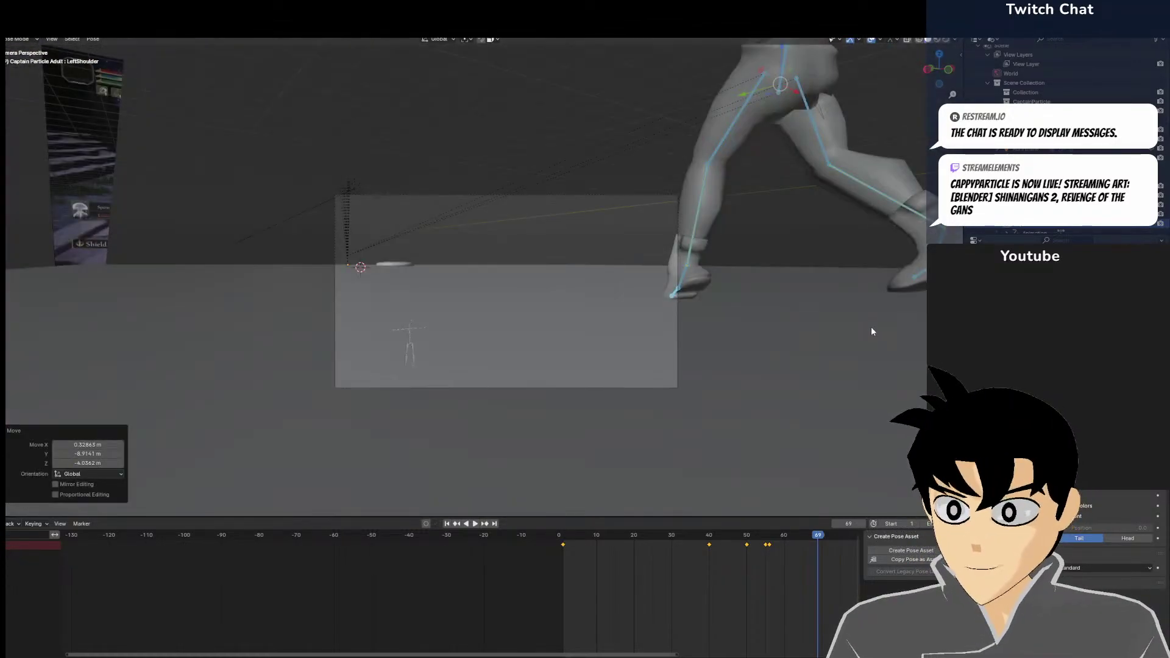
{"action": "key", "text": "g"}
{"action": "left_click", "coordinate": [592, 312]}
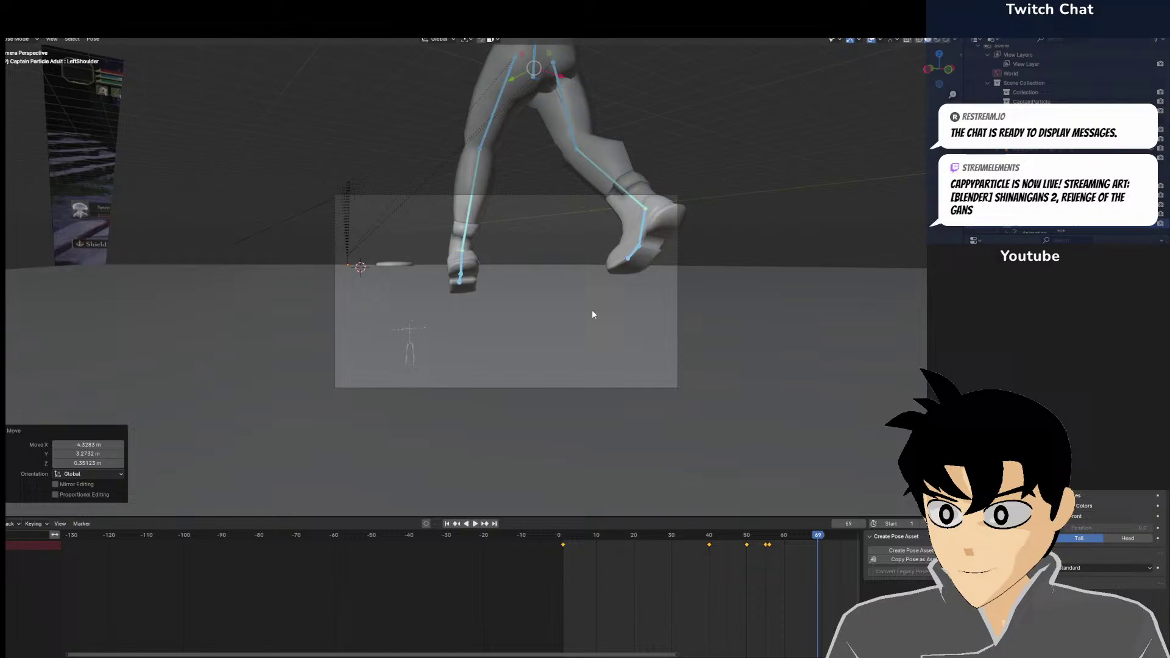
Rotate the left upper leg bone slightly in the camera view and the left foot bone by about 7.5 degrees
{"action": "left_click", "coordinate": [491, 119]}
{"action": "key", "text": "r"}
{"action": "left_click", "coordinate": [493, 140]}
{"action": "left_click", "coordinate": [481, 275]}
{"action": "key", "text": "r"}
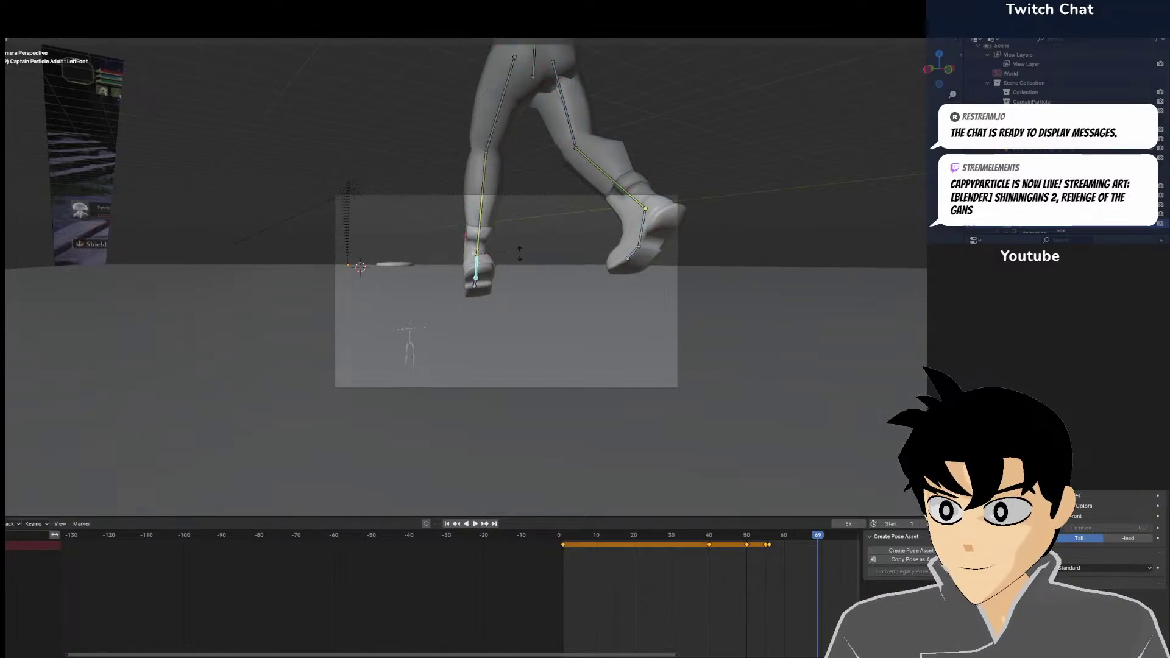
{"action": "left_click", "coordinate": [501, 290]}
Rotate the left foot bone about 23.4 degrees in the right side view to point its toes downward
{"action": "key", "text": "KP_Decimal"}
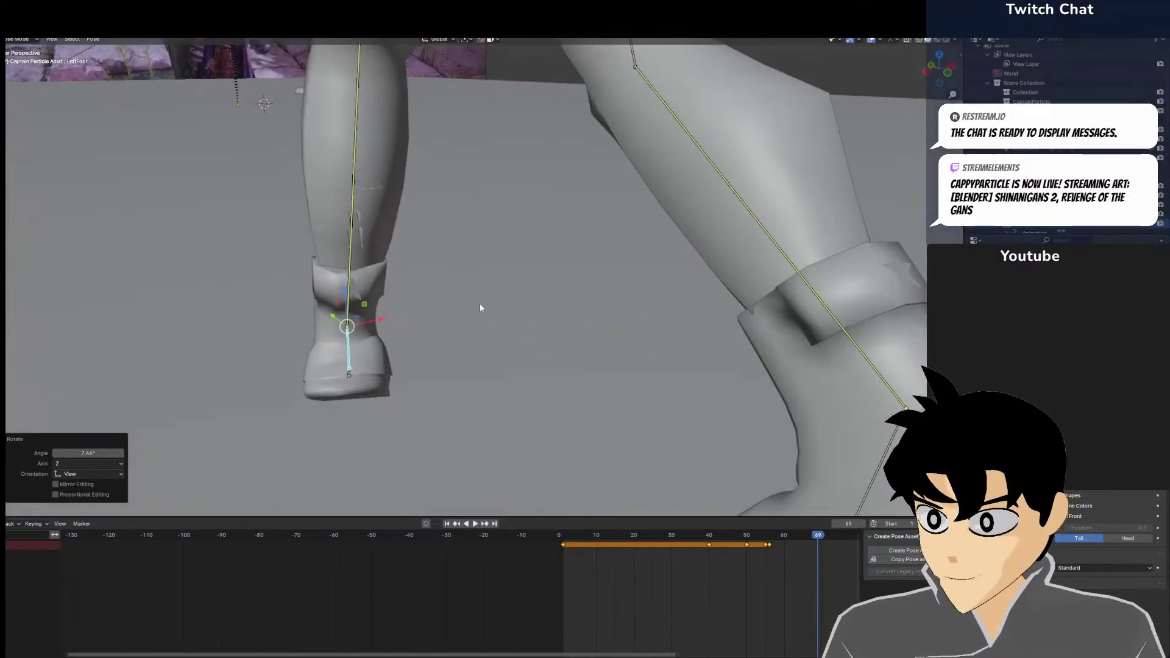
{"action": "key", "text": "KP_0"}
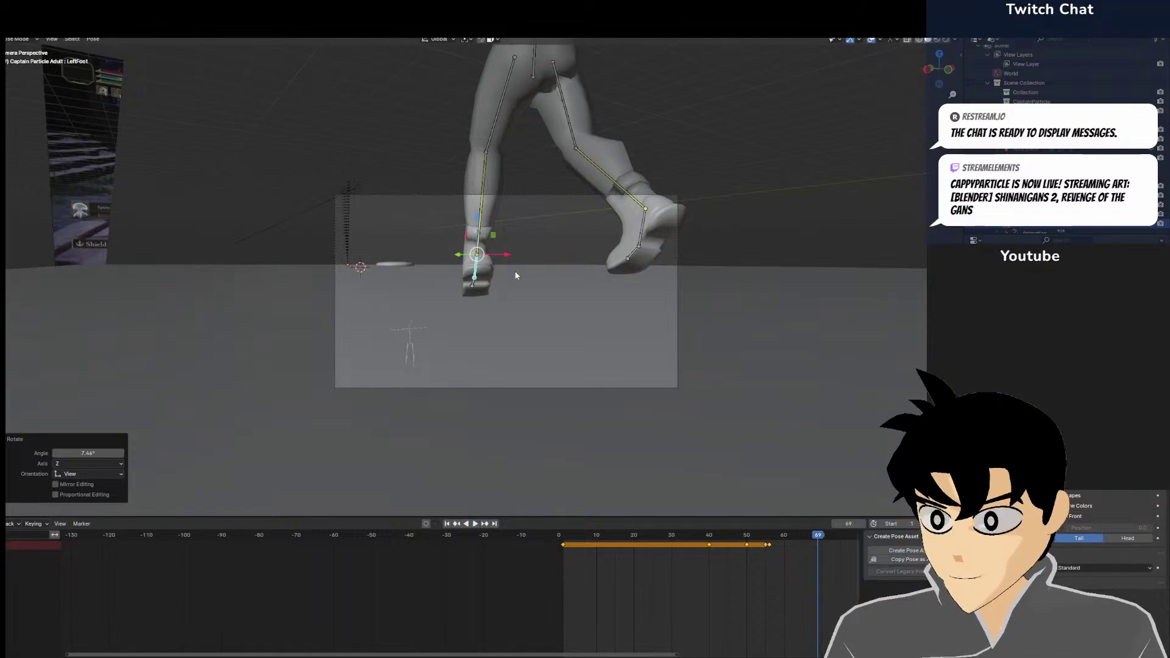
{"action": "middle_click_drag", "start_coordinate": [551, 252], "coordinate": [605, 251]}
{"action": "key", "text": "KP_3"}
{"action": "key", "text": "KP_Decimal"}
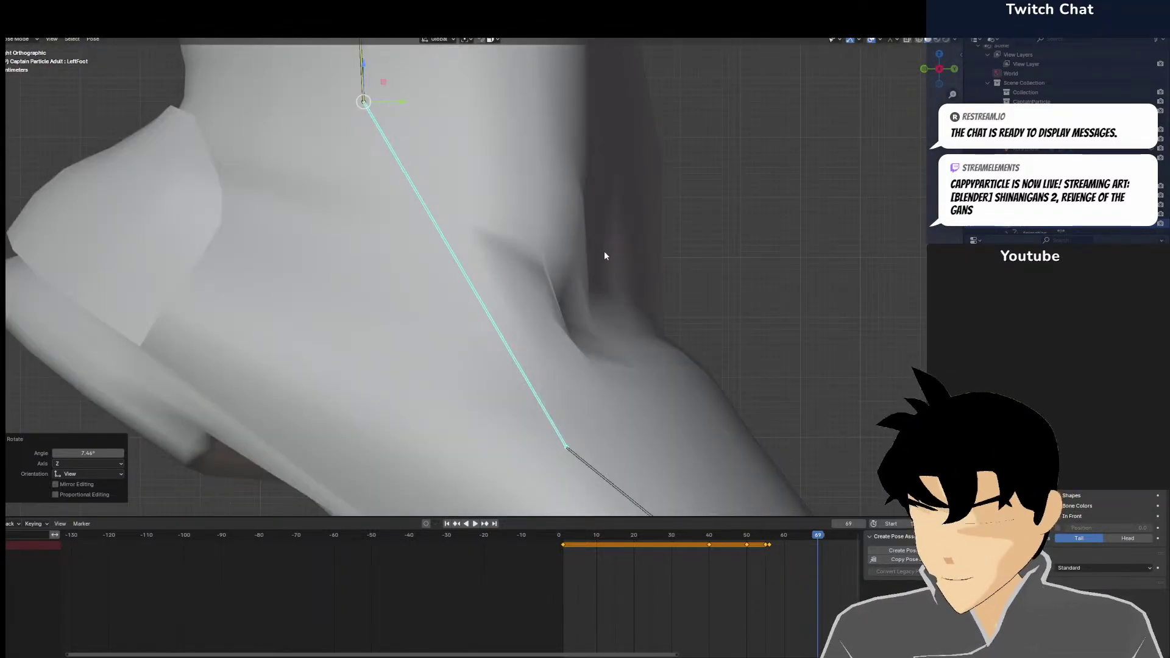
{"action": "scroll", "coordinate": [604, 251], "scroll_direction": "down", "scroll_amount": 11}
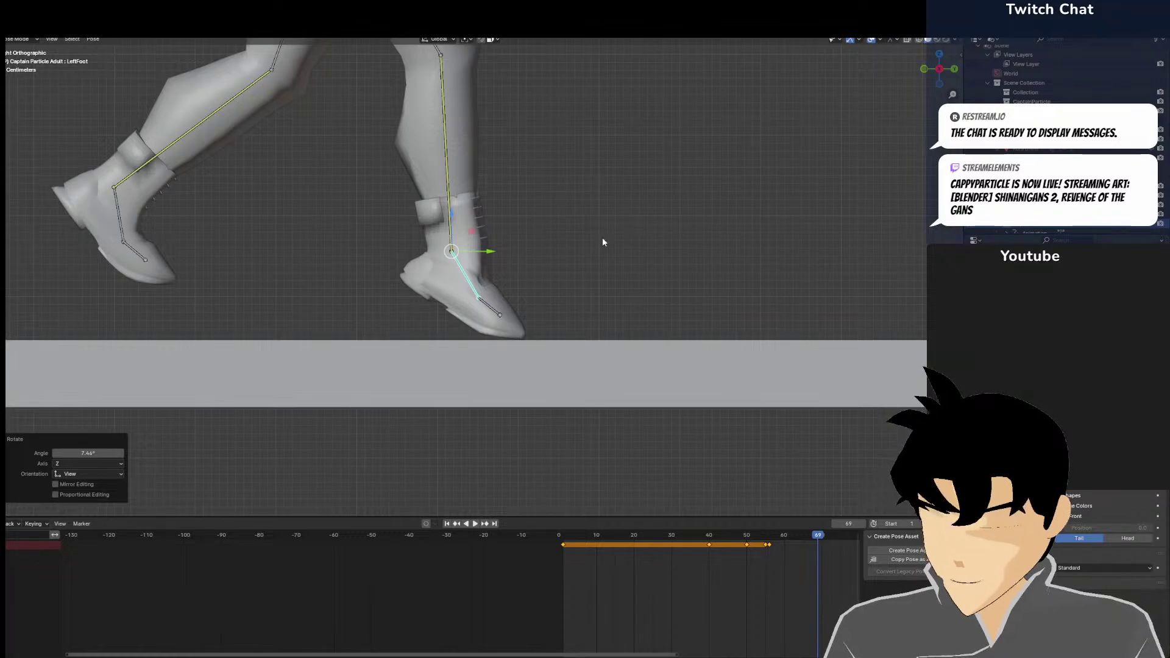
{"action": "key", "text": "r"}
{"action": "left_click", "coordinate": [437, 273]}
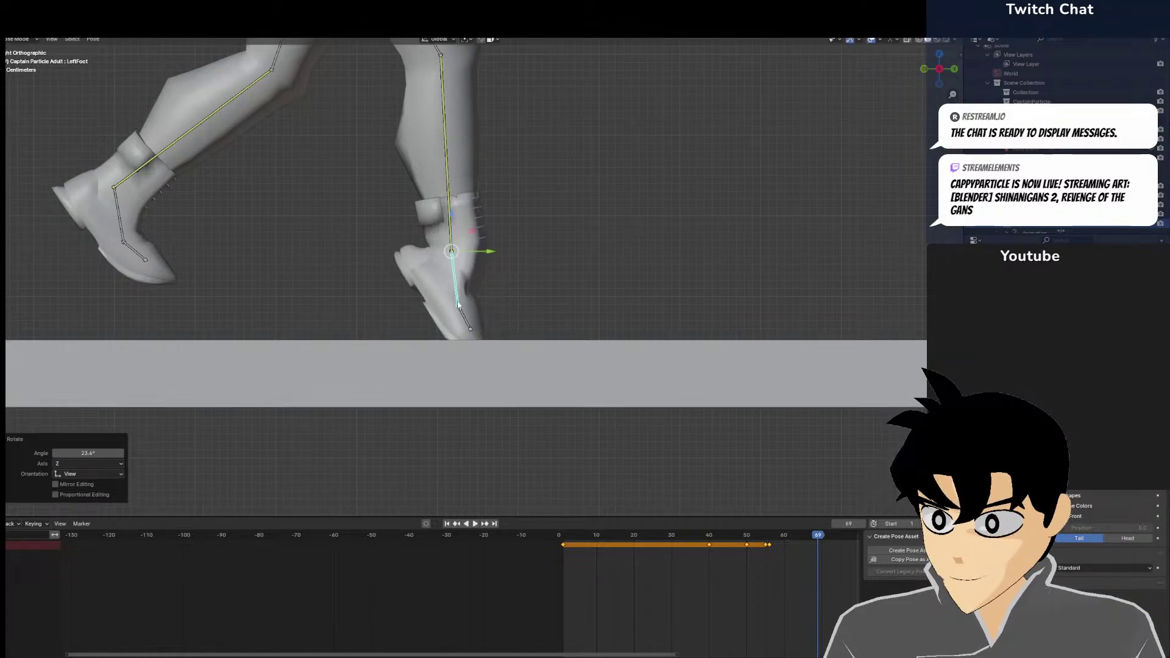
Rotate the left toes bone about -17.1 degrees to bend it upward, and raise the left foot bone slightly
{"action": "left_click", "coordinate": [473, 315]}
{"action": "key", "text": "r"}
{"action": "left_click", "coordinate": [495, 305]}
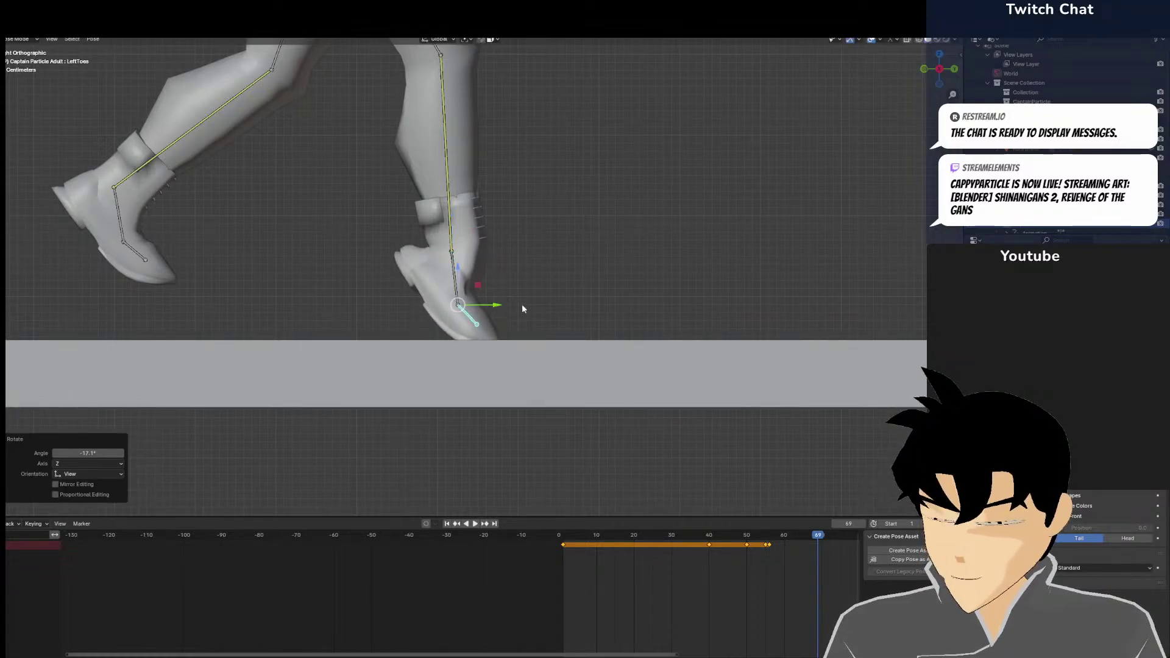
{"action": "left_click", "coordinate": [457, 271]}
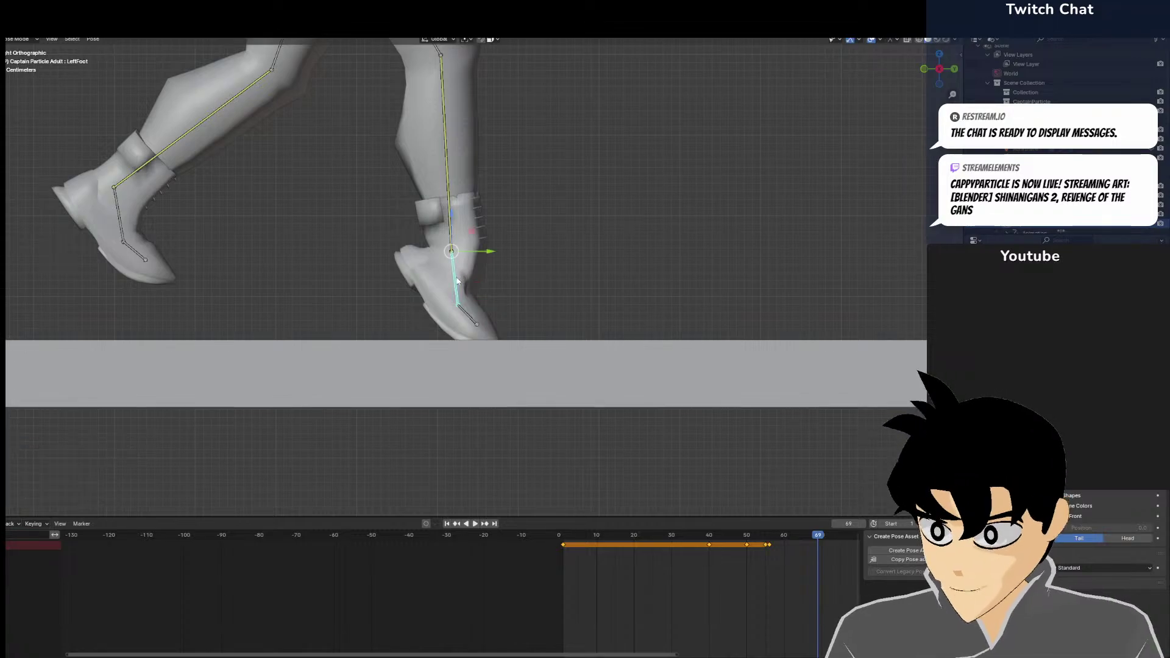
{"action": "key", "text": "r"}
{"action": "left_click", "coordinate": [480, 268]}
Keyframe the pose of all bones at frame 69 and return to the camera view
{"action": "key", "text": "a"}
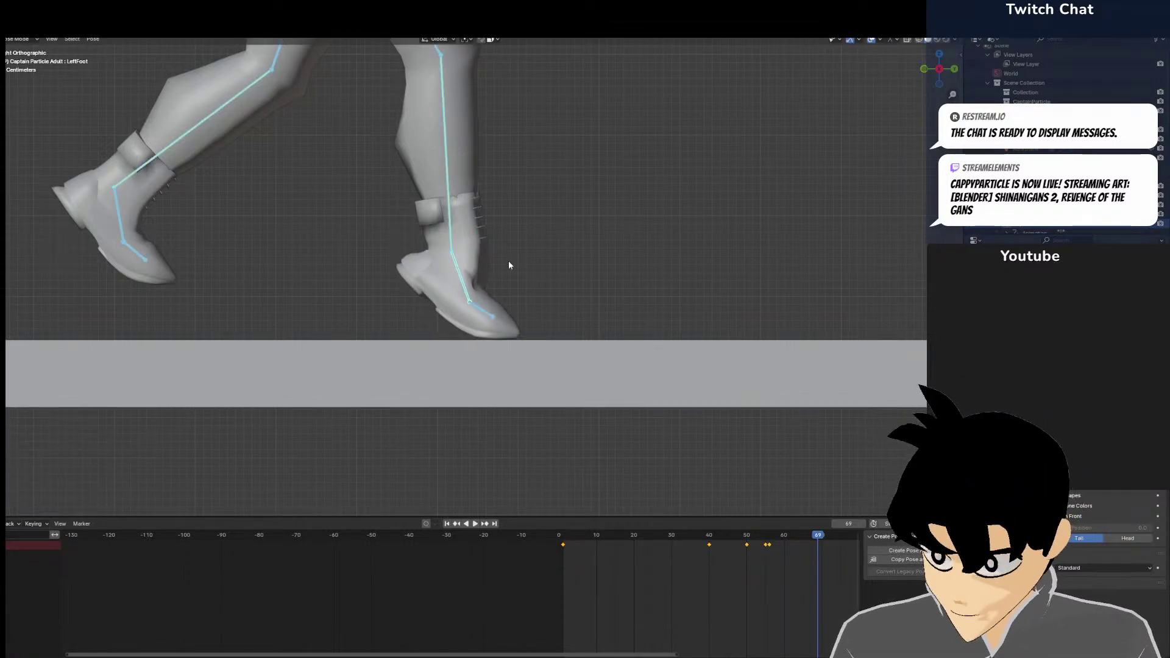
{"action": "scroll", "coordinate": [510, 262], "scroll_direction": "down", "scroll_amount": 4}
{"action": "scroll", "coordinate": [511, 265], "scroll_direction": "down", "scroll_amount": 2}
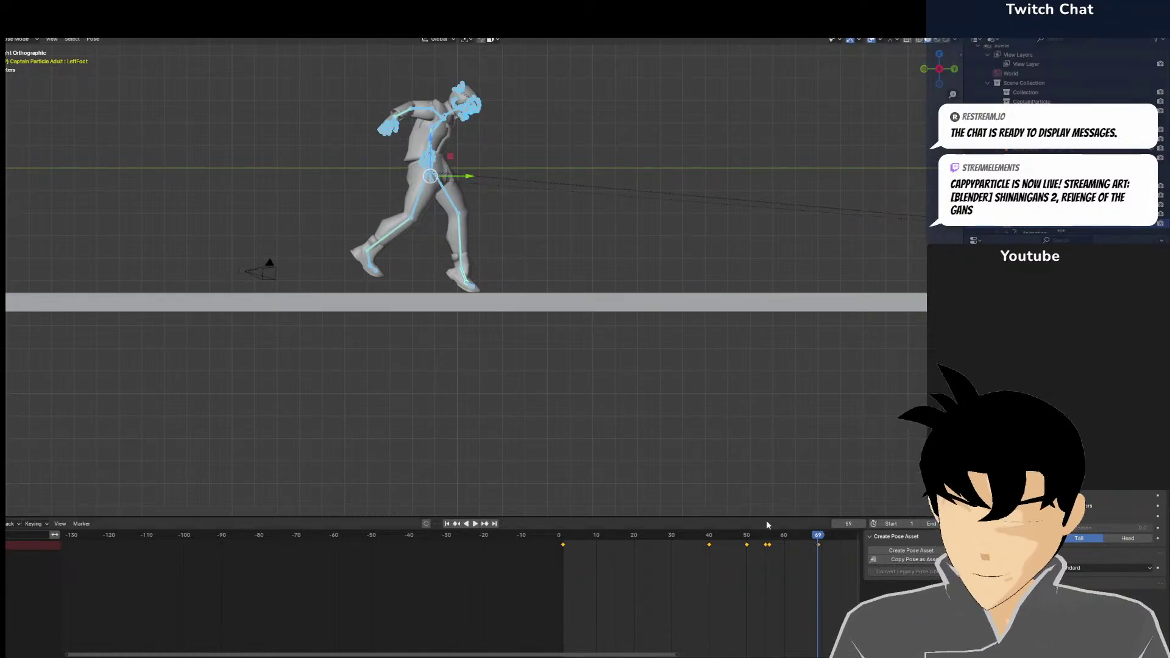
{"action": "key", "text": "KP_0"}
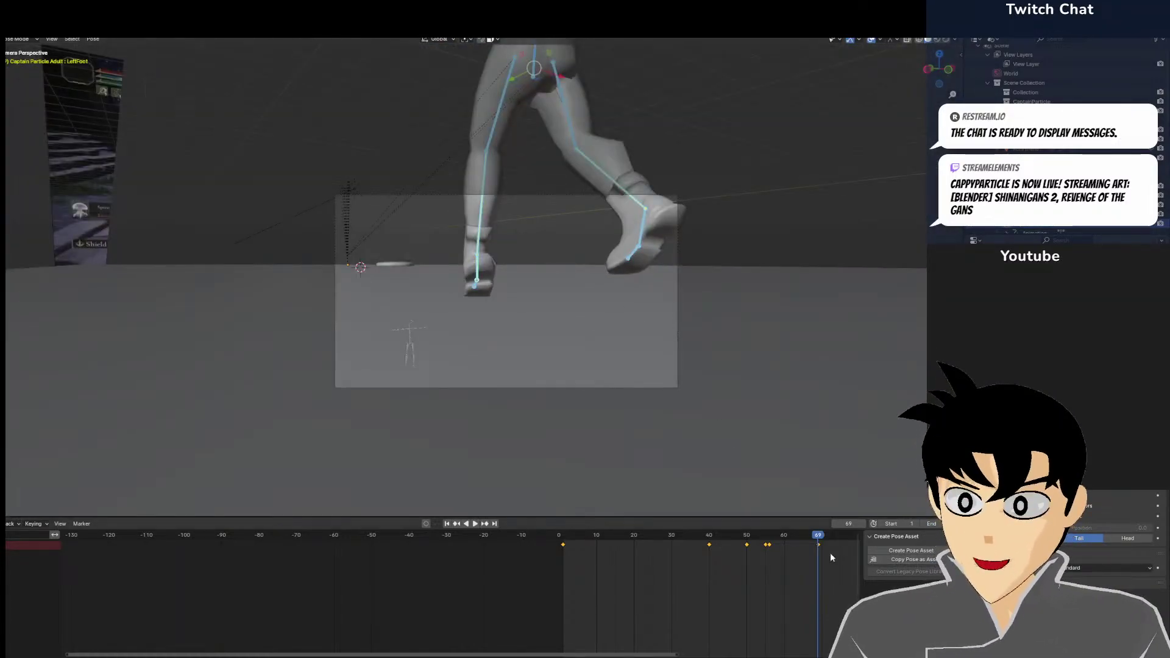
At frame 56, move the whole character about -1.44 m in X and 1.07 m in Y, and keyframe all bones
{"action": "left_click_drag", "start_coordinate": [830, 554], "coordinate": [770, 557]}
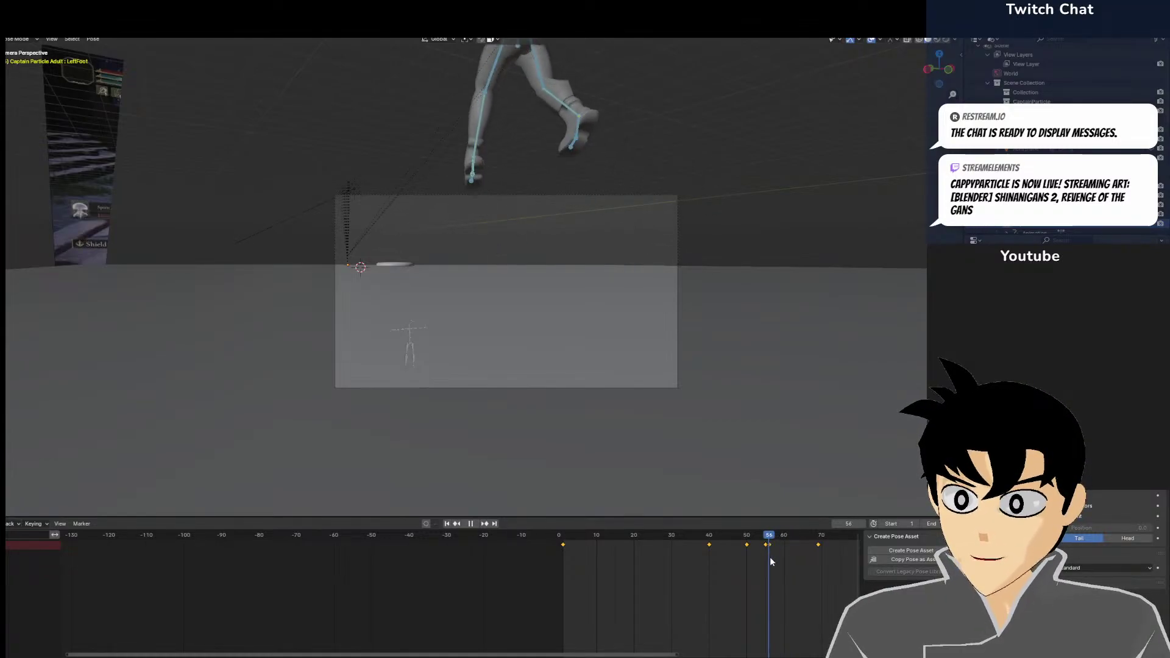
{"action": "key", "text": "g"}
{"action": "left_click", "coordinate": [619, 283]}
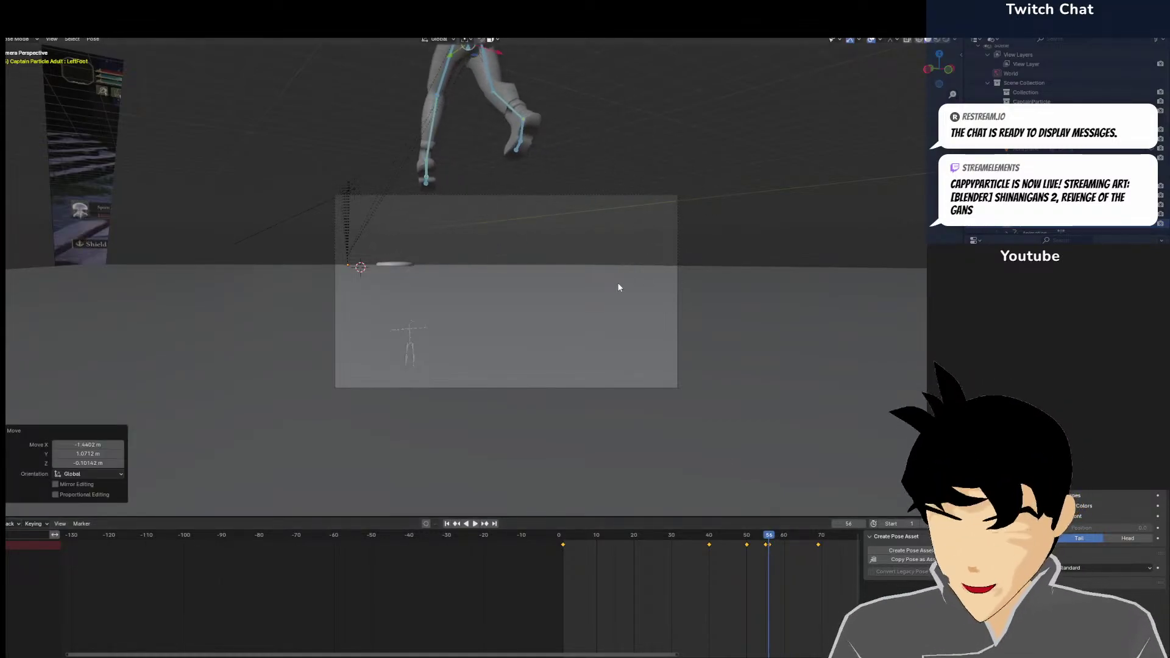
{"action": "key", "text": "i"}
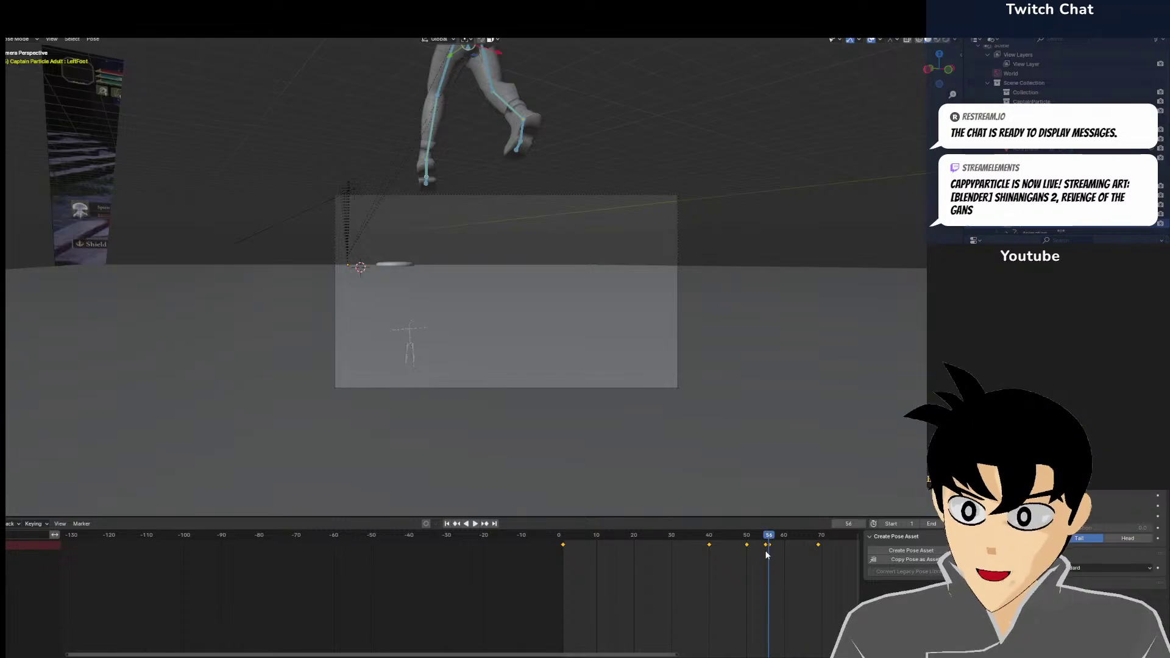
Advance the animation to frame 57
{"action": "mouse_move", "coordinate": [767, 554]}
{"action": "left_mouse_down"}
{"action": "mouse_move", "coordinate": [809, 547]}
{"action": "mouse_move", "coordinate": [754, 547]}
{"action": "mouse_move", "coordinate": [785, 546]}
{"action": "mouse_move", "coordinate": [773, 546]}
{"action": "left_mouse_up"}
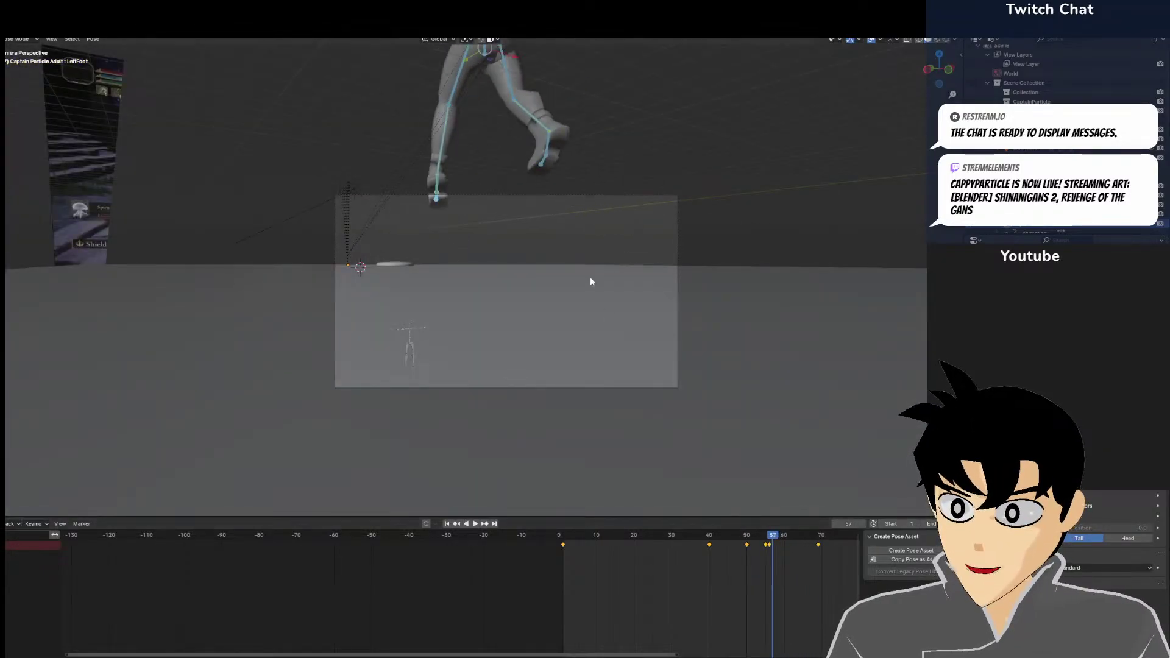
At frame 56, move the whole posed character about -2.2 m in X, 0.9 m in Y and -0.5 m in Z, and keyframe it
{"action": "scroll", "coordinate": [609, 239], "scroll_direction": "down", "scroll_amount": 2}
{"action": "middle_click_drag", "start_coordinate": [568, 298], "coordinate": [557, 331]}
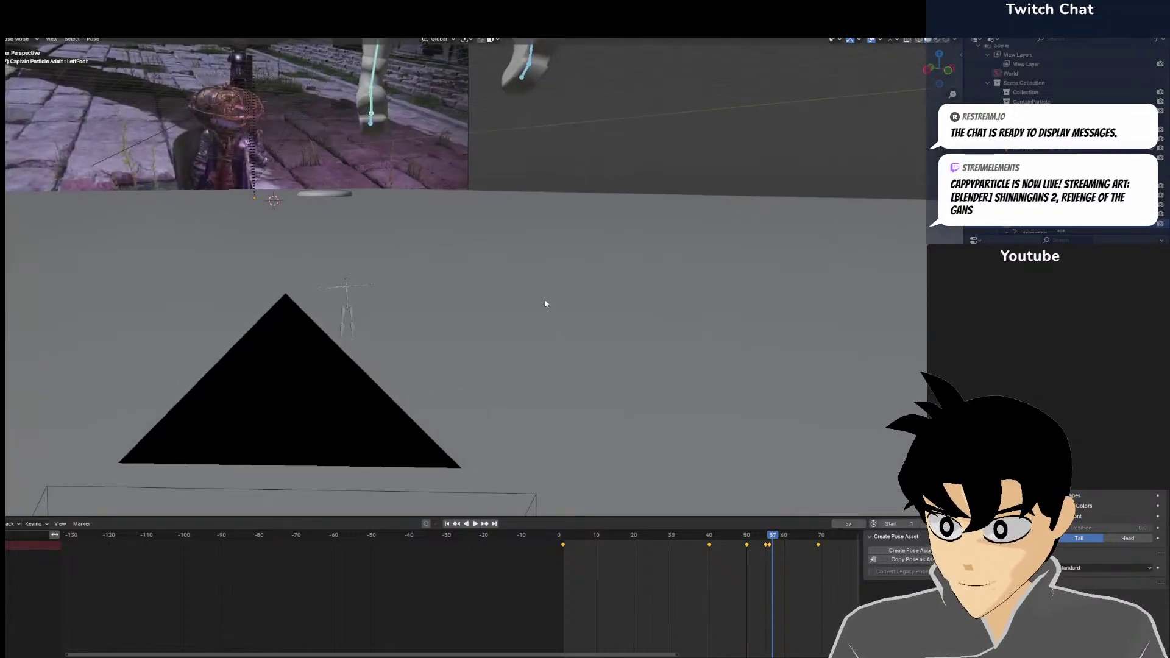
{"action": "scroll", "coordinate": [546, 304], "scroll_direction": "down", "scroll_amount": 5}
{"action": "middle_click_drag", "start_coordinate": [547, 268], "coordinate": [594, 311]}
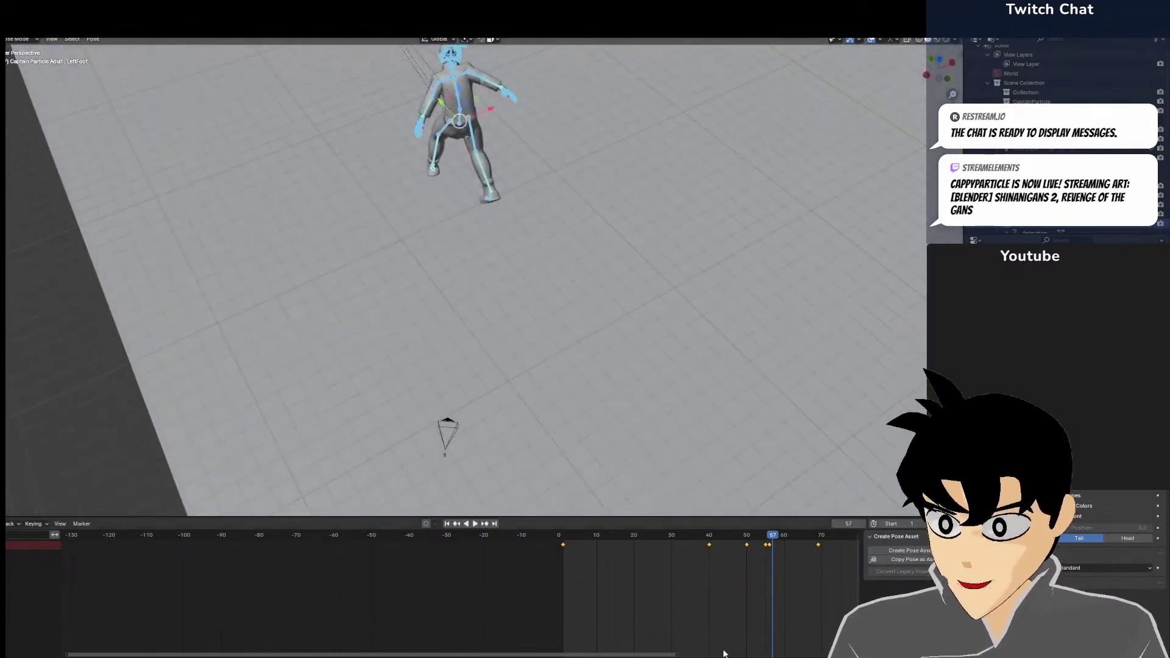
{"action": "left_click", "coordinate": [796, 563]}
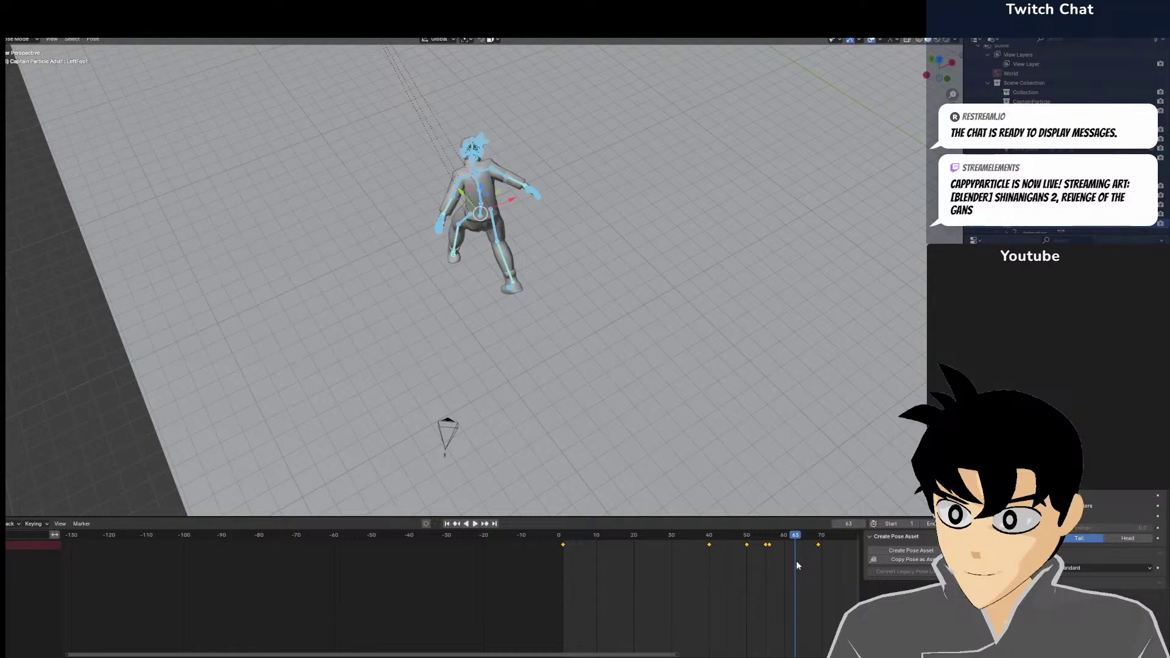
{"action": "left_click_drag", "start_coordinate": [797, 565], "coordinate": [770, 554]}
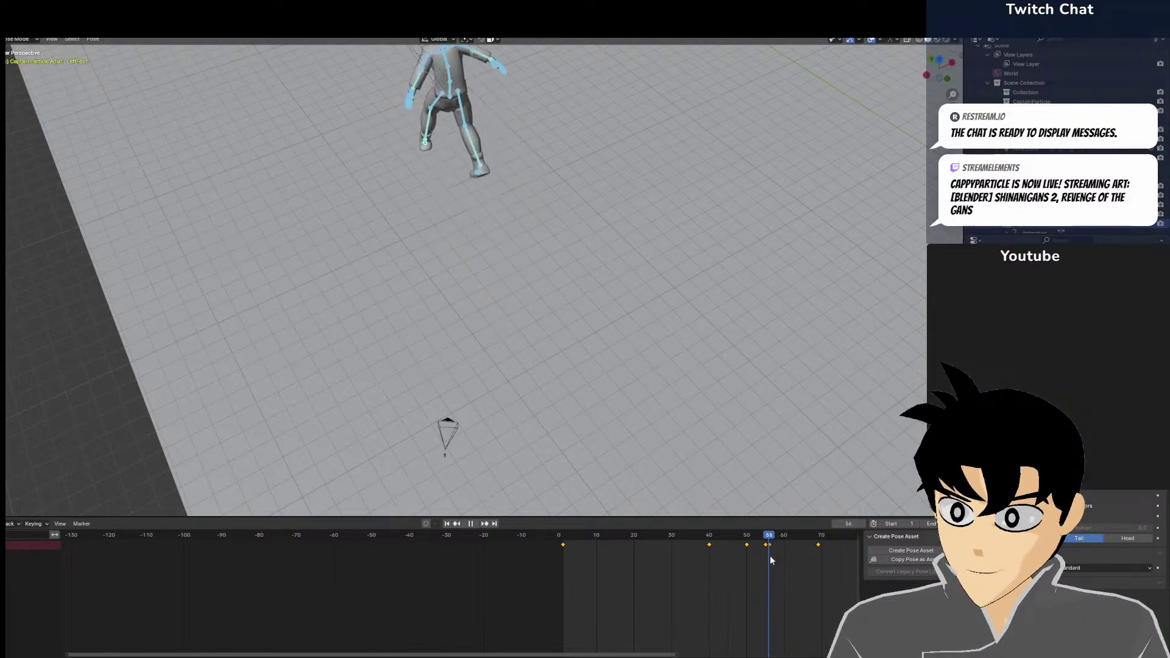
{"action": "key", "text": "Escape"}
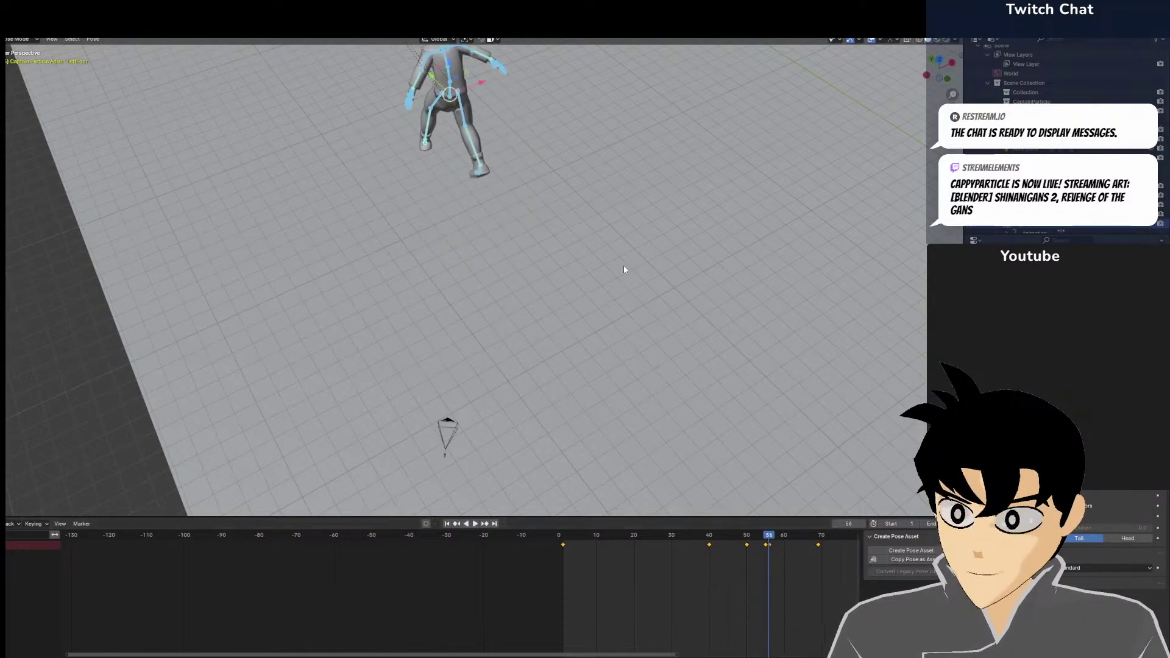
{"action": "key", "text": "g"}
{"action": "left_click", "coordinate": [570, 281]}
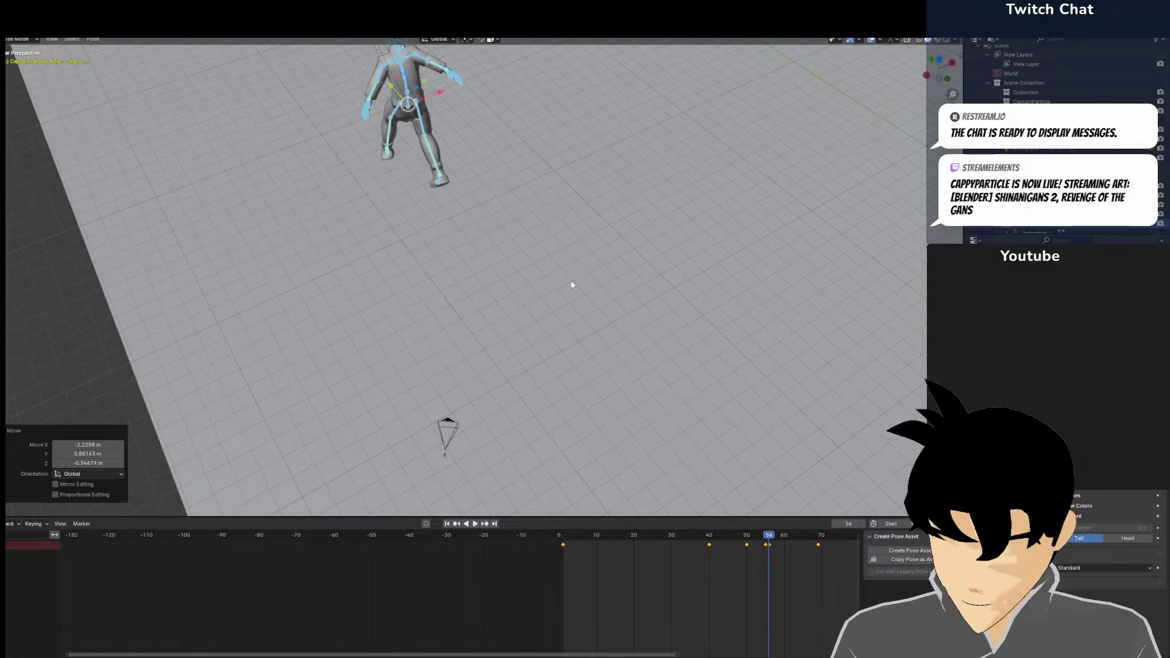
{"action": "key", "text": "i"}
{"action": "key", "text": "space"}
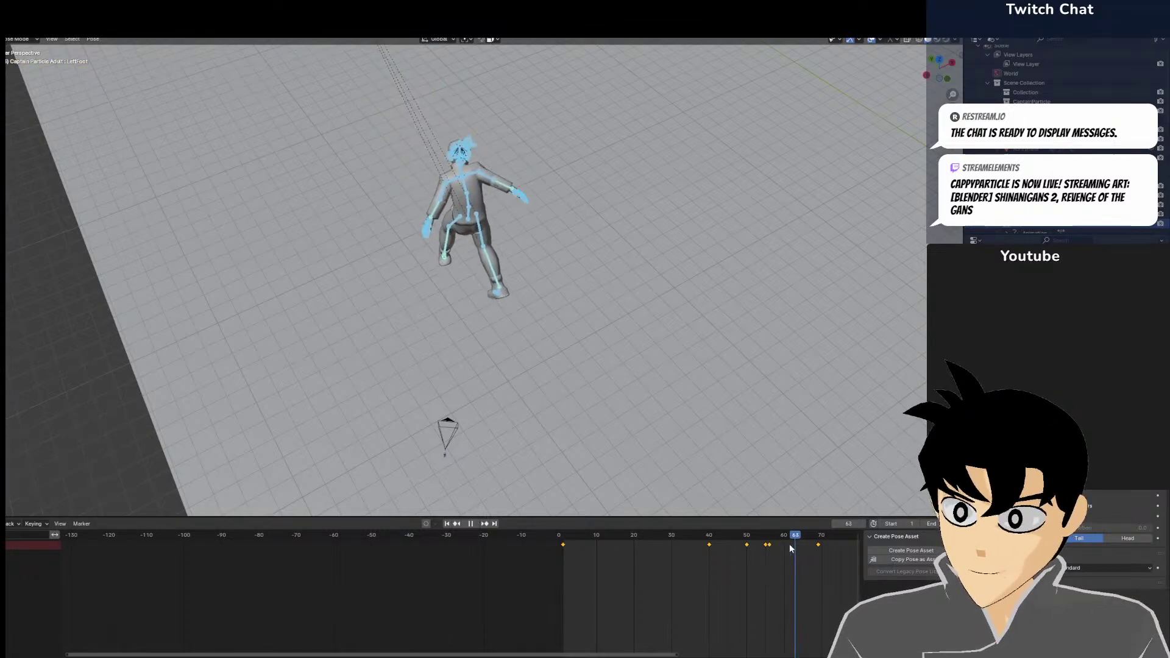
At frame 76, swing the left upper leg forward and rotate the left lower leg about 20.5° in the right orthographic view
{"action": "key", "text": "KP_0"}
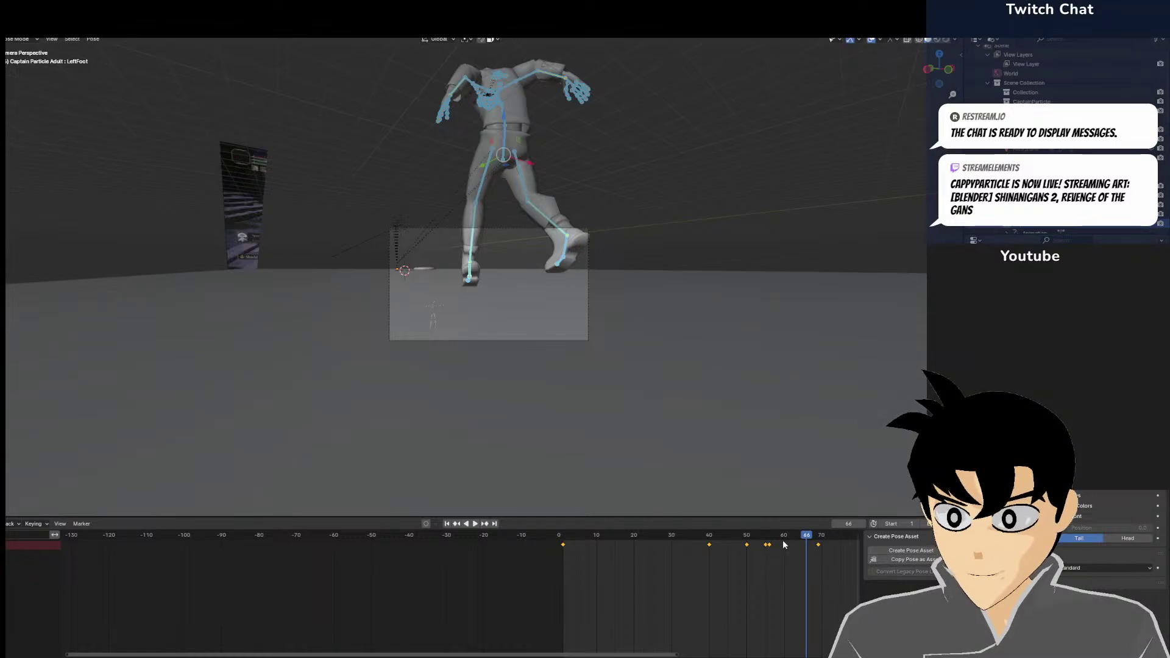
{"action": "middle_click_drag", "start_coordinate": [816, 561], "coordinate": [722, 561]}
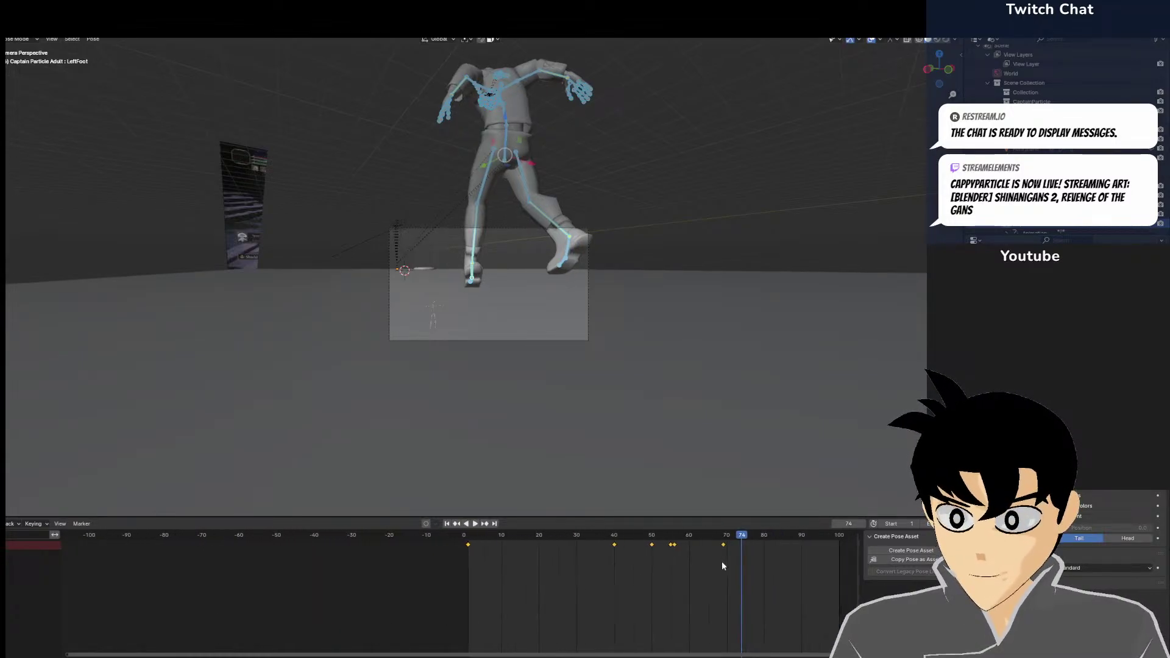
{"action": "left_click_drag", "start_coordinate": [747, 555], "coordinate": [749, 555]}
{"action": "middle_click_drag", "start_coordinate": [536, 285], "coordinate": [604, 279]}
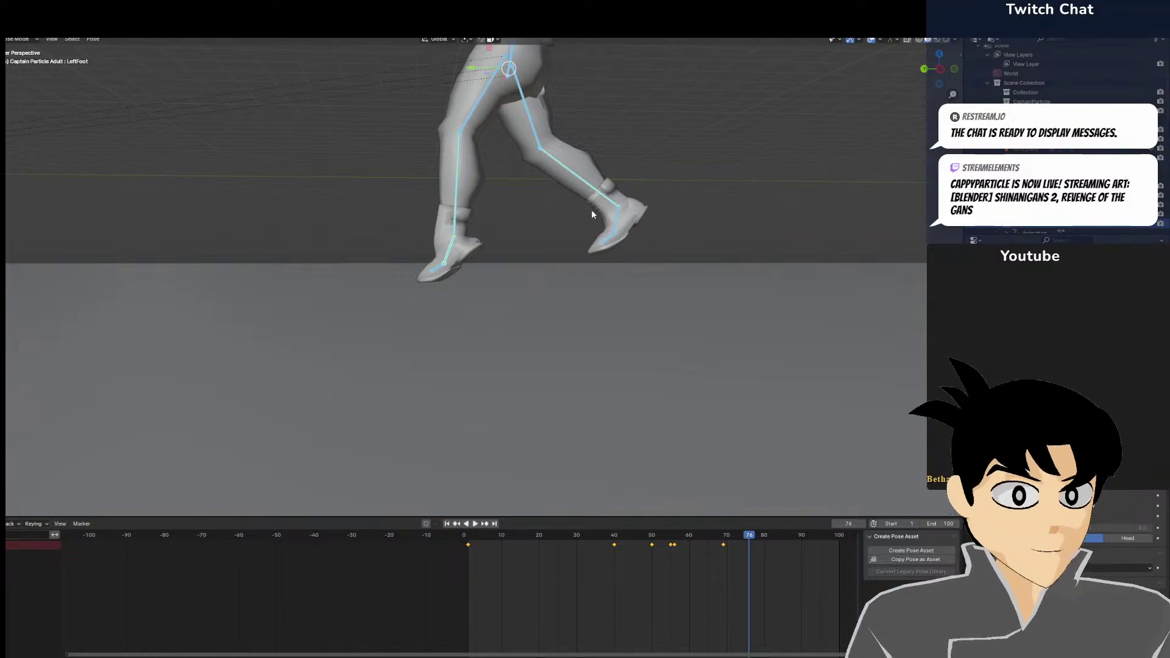
{"action": "middle_click_drag", "start_coordinate": [593, 218], "coordinate": [590, 225]}
{"action": "key", "text": "KP_3"}
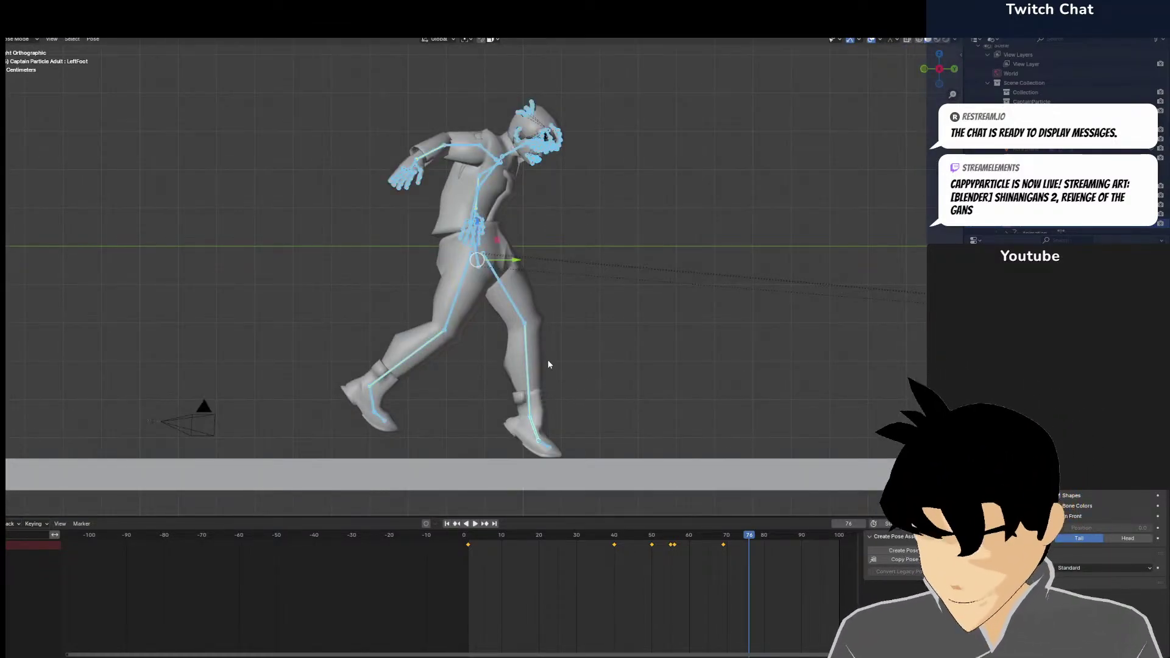
{"action": "left_click", "coordinate": [514, 287]}
{"action": "key", "text": "r"}
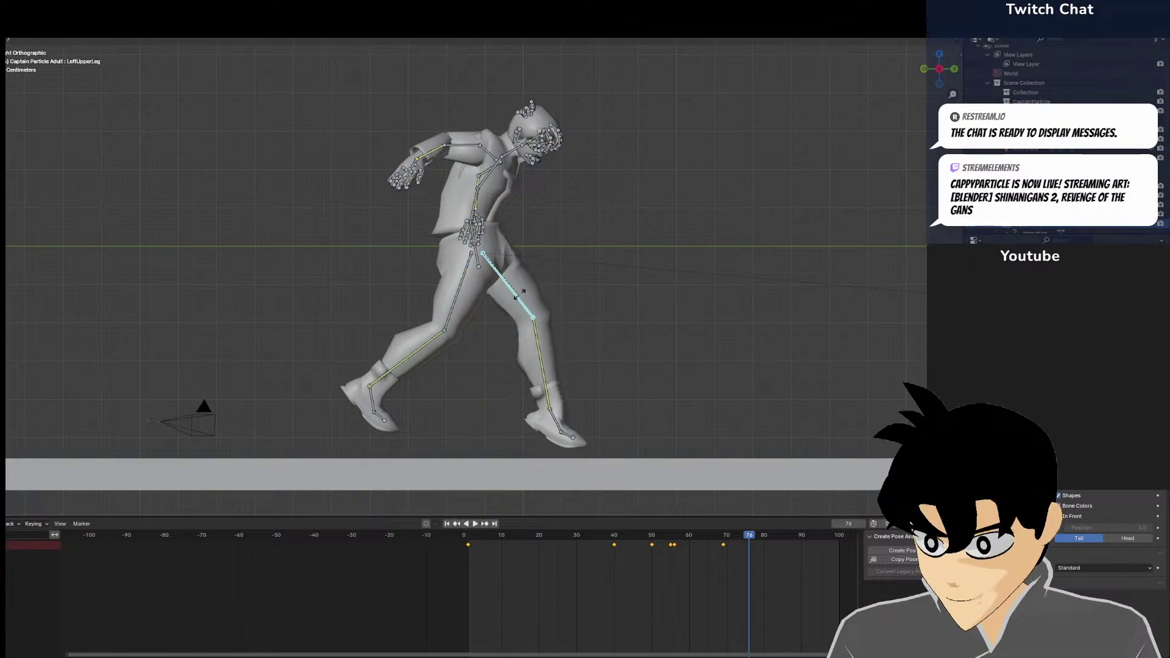
{"action": "left_click", "coordinate": [519, 294]}
{"action": "left_click", "coordinate": [541, 359]}
{"action": "key", "text": "r"}
{"action": "left_click", "coordinate": [498, 333]}
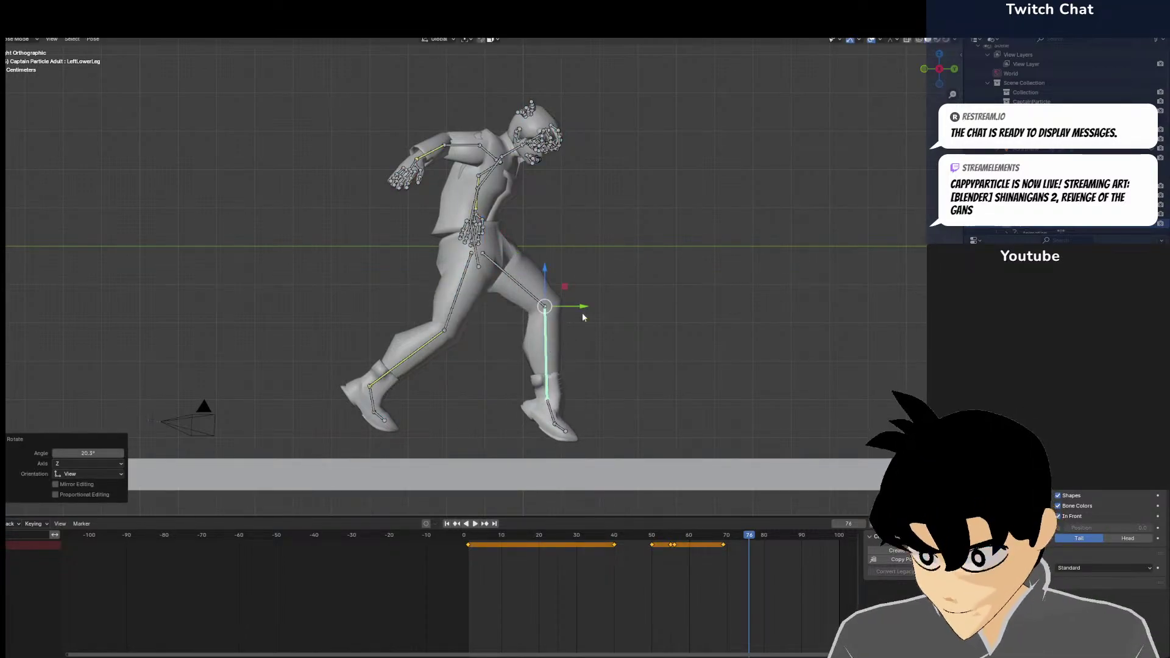
Rotate the entire rig by about -5° and lower it until the feet meet the floor
{"action": "key", "text": "a"}
{"action": "key", "text": "r"}
{"action": "left_click", "coordinate": [678, 290]}
{"action": "key", "text": "g"}
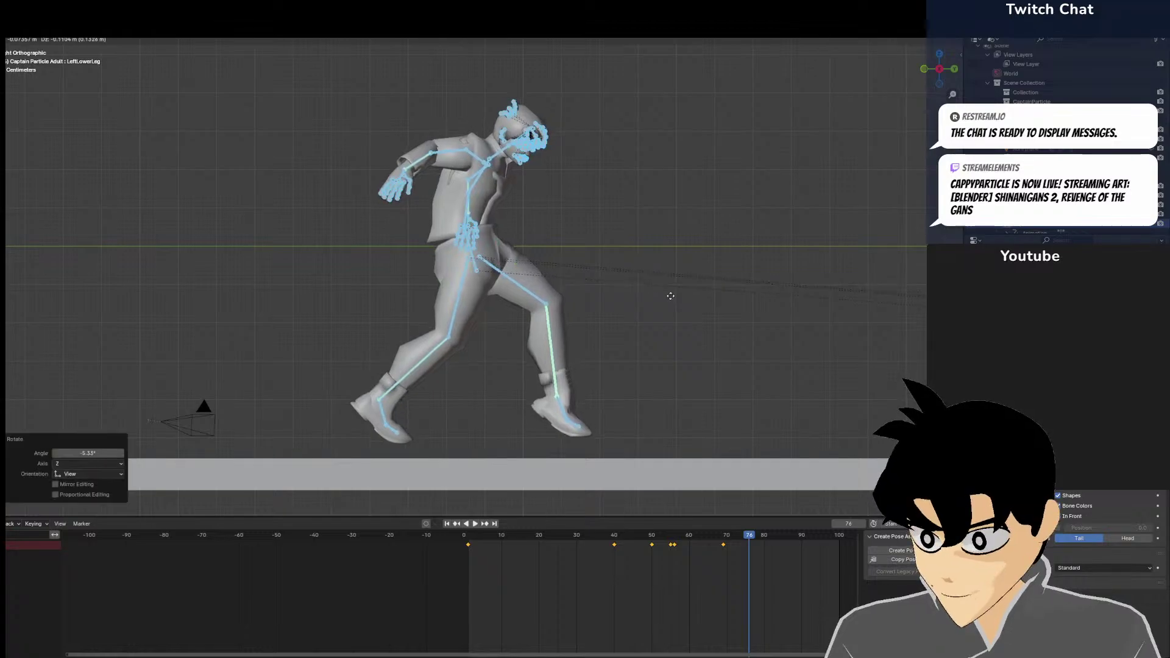
{"action": "left_click", "coordinate": [624, 332]}
Flatten the left foot against the floor and rotate the left upper leg about 12.9°
{"action": "left_click", "coordinate": [526, 446]}
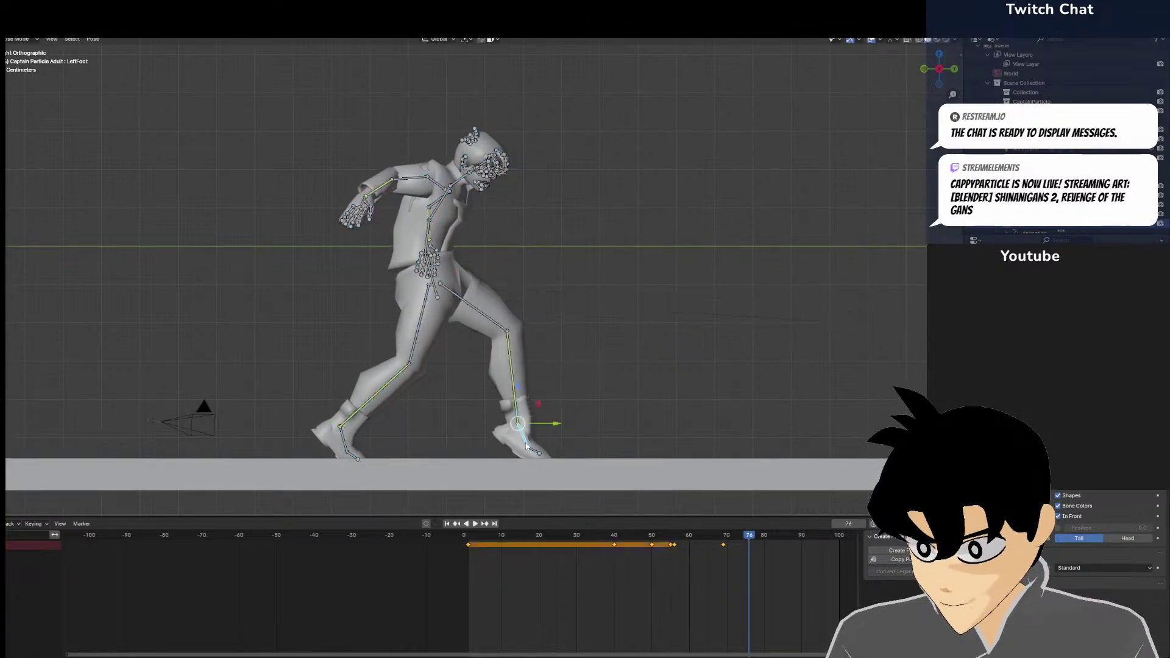
{"action": "left_click", "coordinate": [479, 312]}
{"action": "key", "text": "r"}
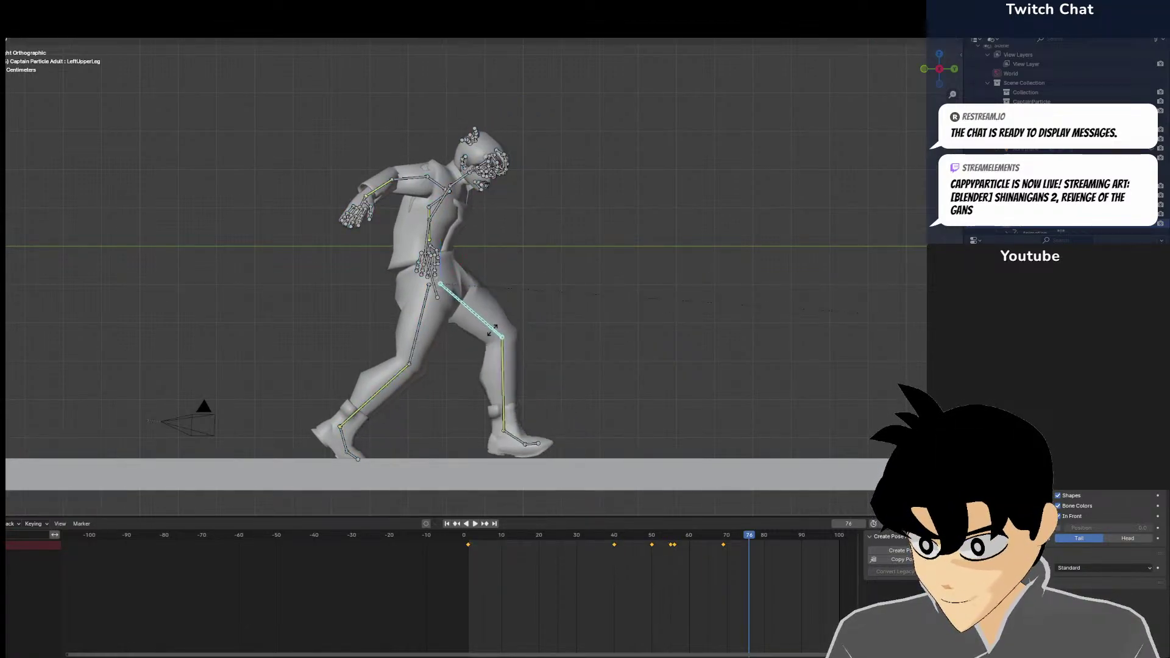
{"action": "left_click", "coordinate": [470, 339]}
Rotate the right foot about 9.1° and its toes about 6.6° so the toes rest flat on the floor
{"action": "key", "text": "KP_0"}
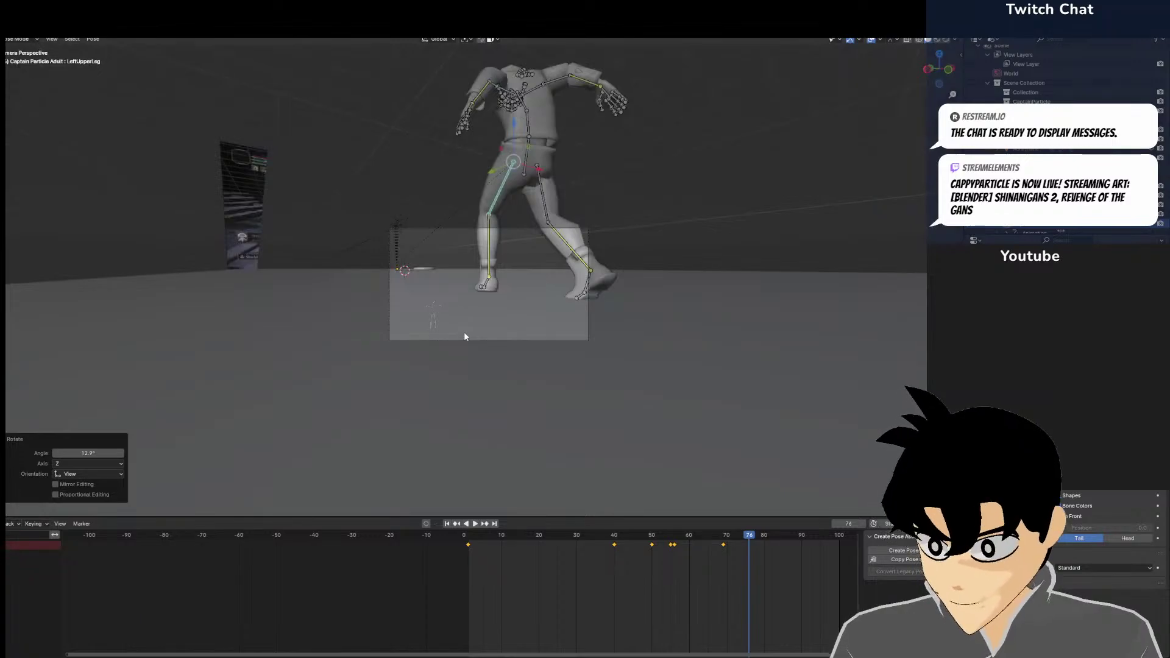
{"action": "scroll", "coordinate": [529, 277], "scroll_direction": "up", "scroll_amount": 5}
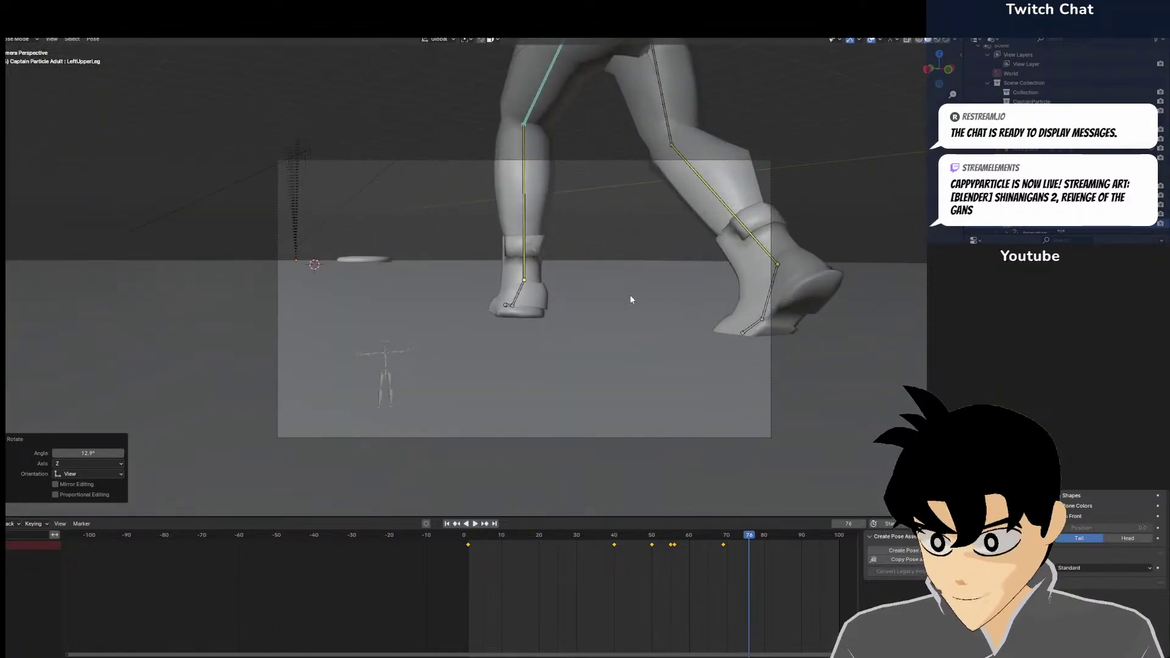
{"action": "left_click", "coordinate": [738, 330]}
{"action": "middle_click_drag", "start_coordinate": [738, 330], "coordinate": [809, 331]}
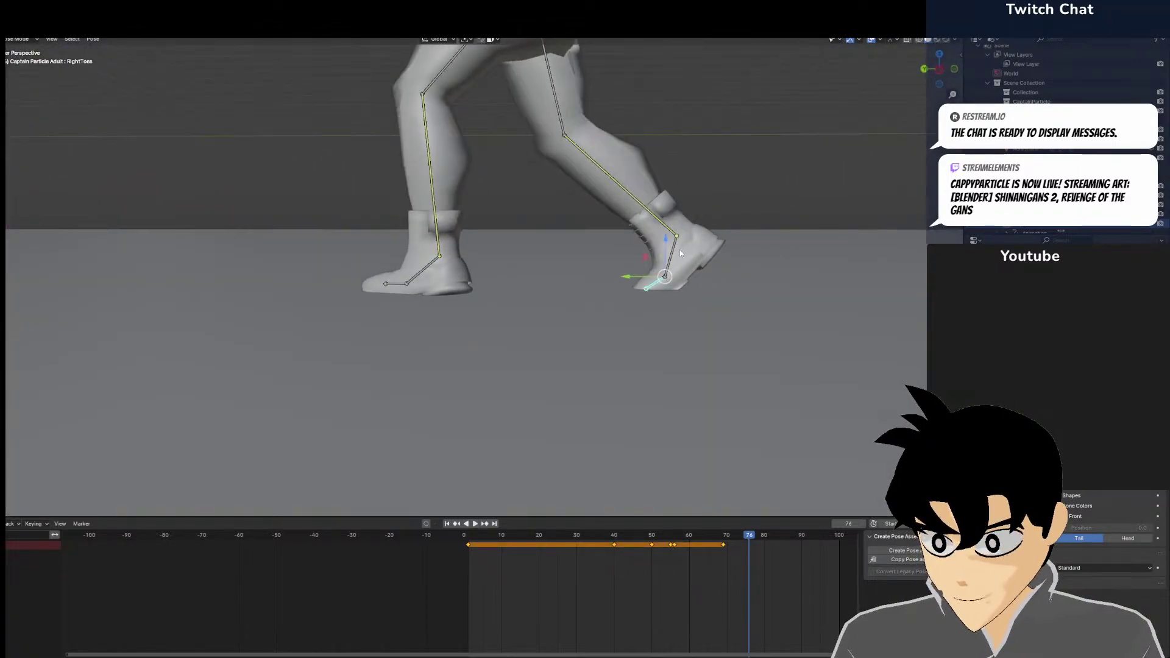
{"action": "key", "text": "r"}
{"action": "left_click", "coordinate": [644, 284]}
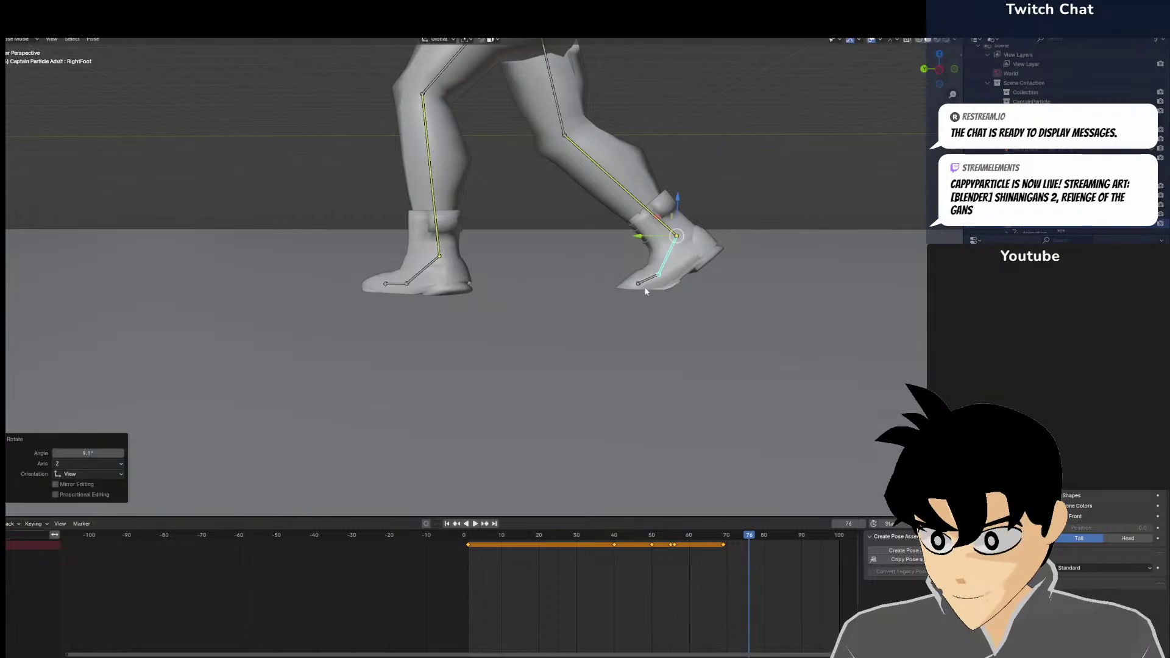
{"action": "left_click", "coordinate": [643, 282]}
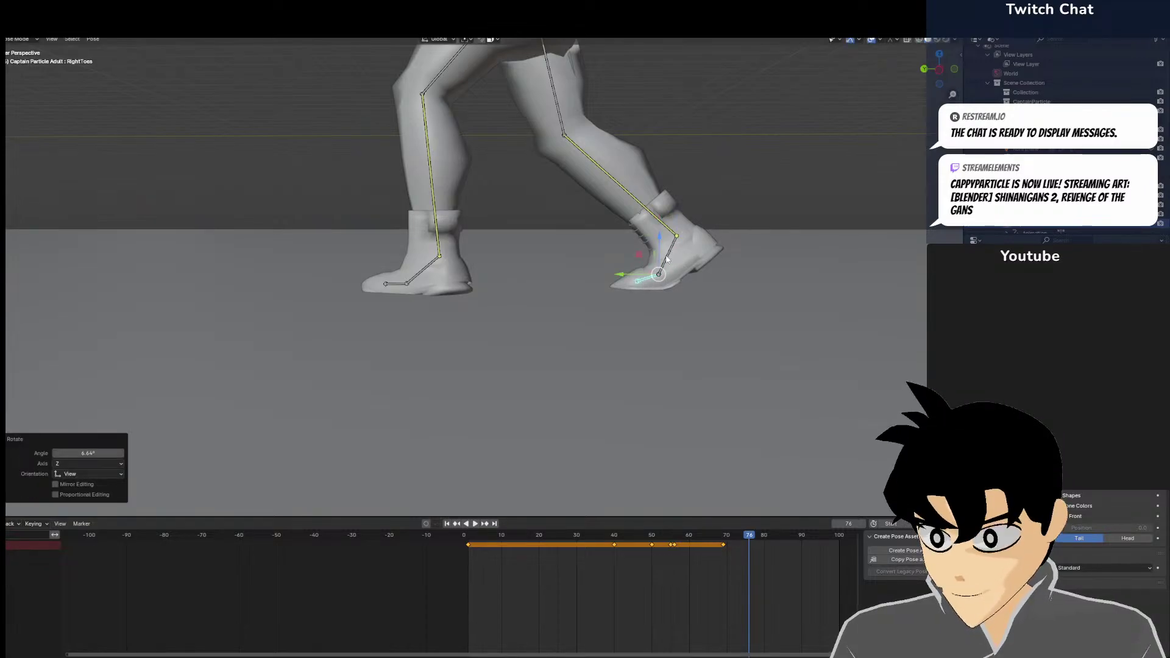
Rotate the left foot about -6° in the camera view, then keyframe the full pose at frame 76 and play it back
{"action": "key", "text": "KP_0"}
{"action": "left_click", "coordinate": [517, 294]}
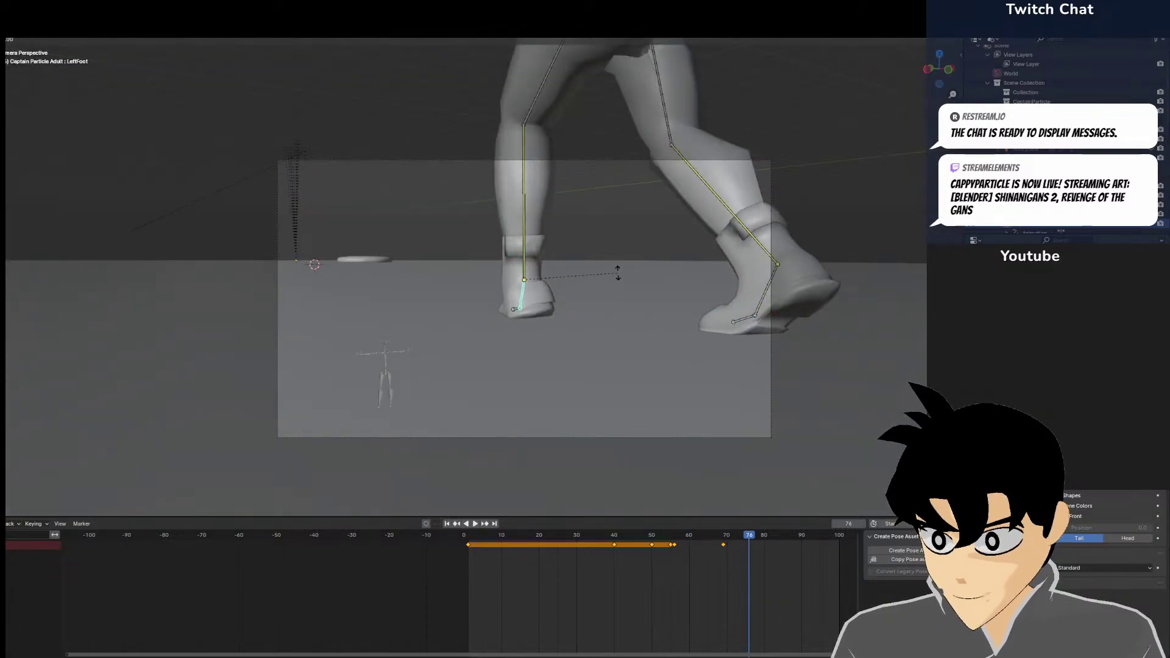
{"action": "left_click", "coordinate": [613, 290]}
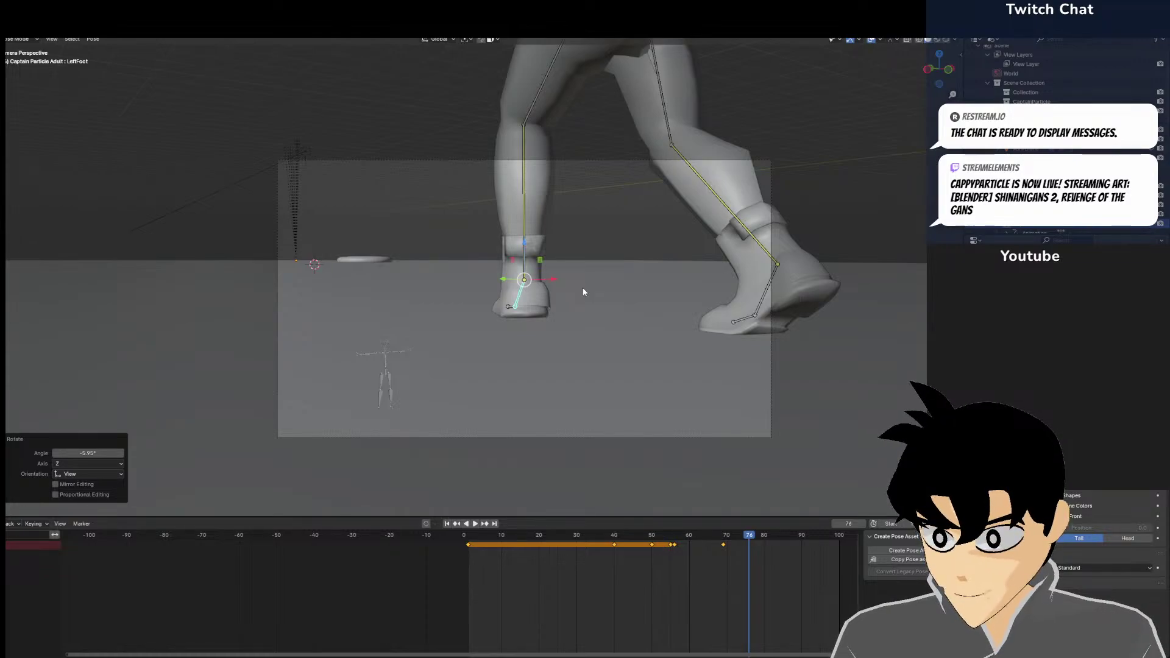
{"action": "key", "text": "a"}
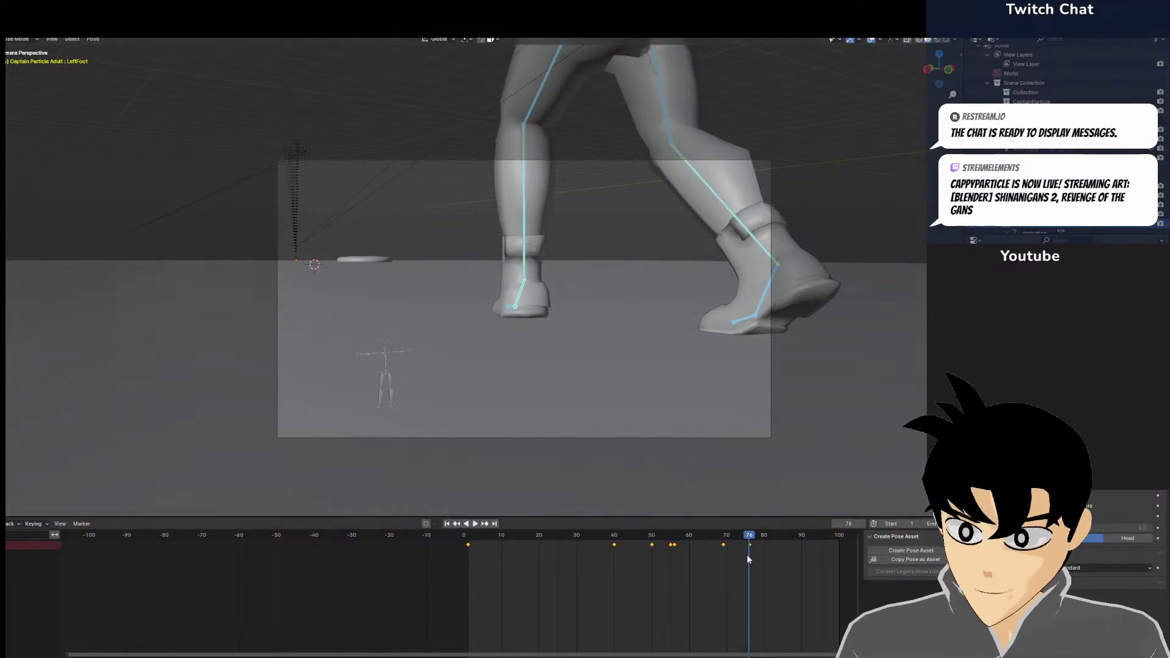
{"action": "key", "text": "space"}
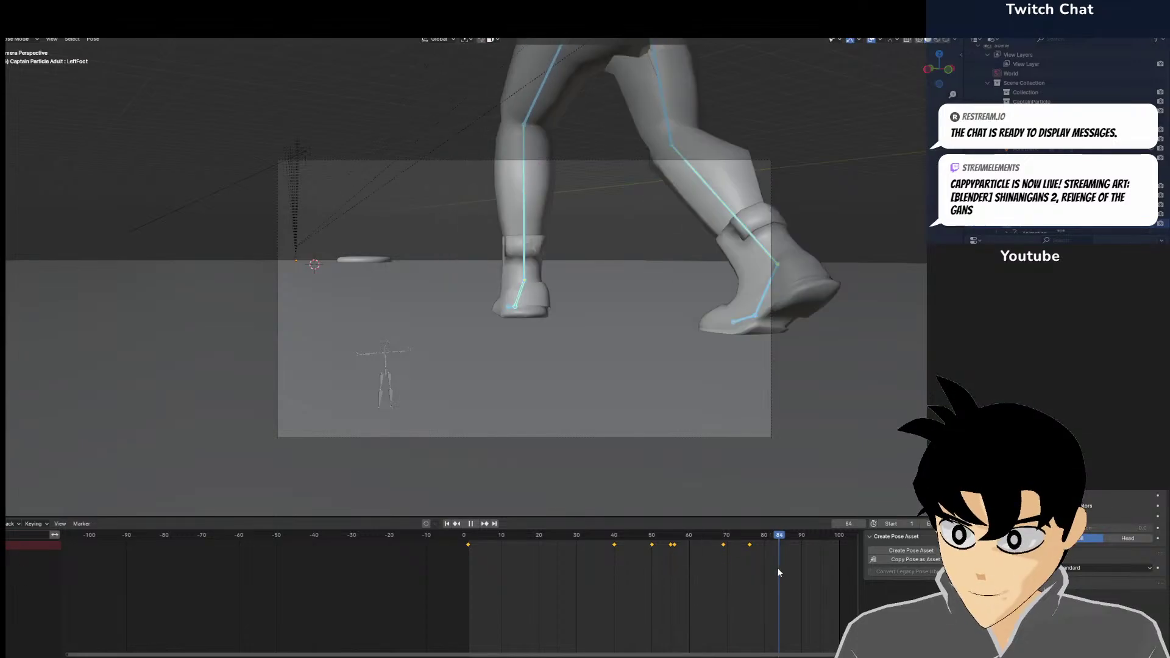
{"action": "left_click_drag", "start_coordinate": [777, 568], "coordinate": [750, 565]}
{"action": "key", "text": "space"}
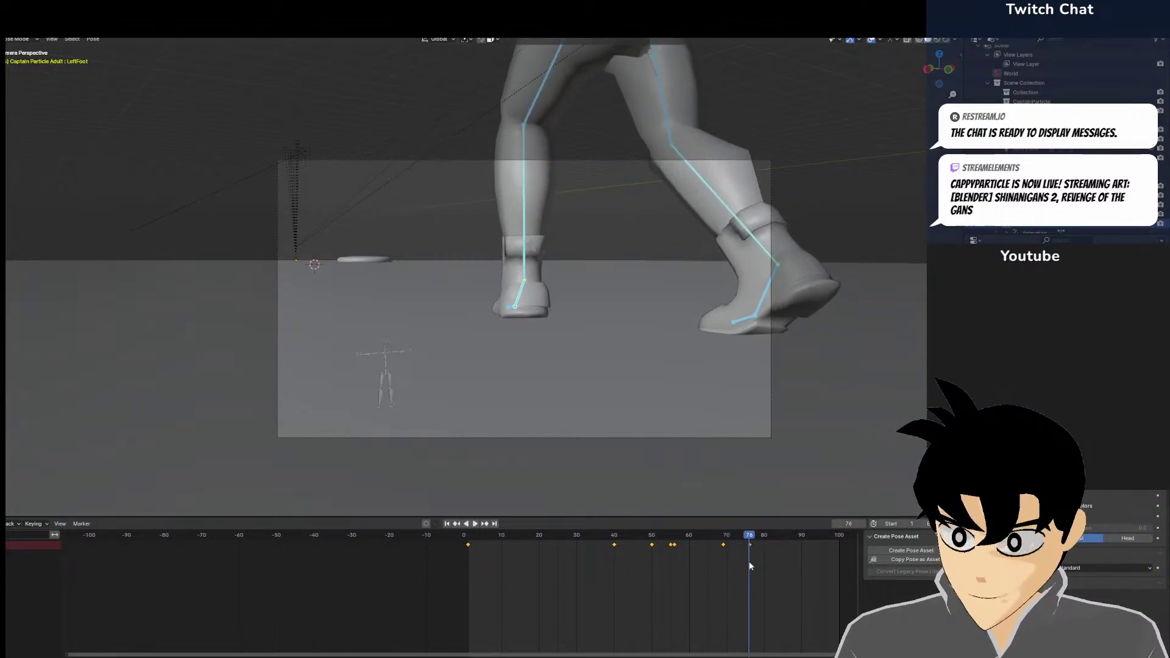
Select the finger bones of the character's left hand and clear their rotation
{"action": "middle_click_drag", "start_coordinate": [725, 258], "coordinate": [777, 269]}
{"action": "scroll", "coordinate": [703, 270], "scroll_direction": "down", "scroll_amount": 8}
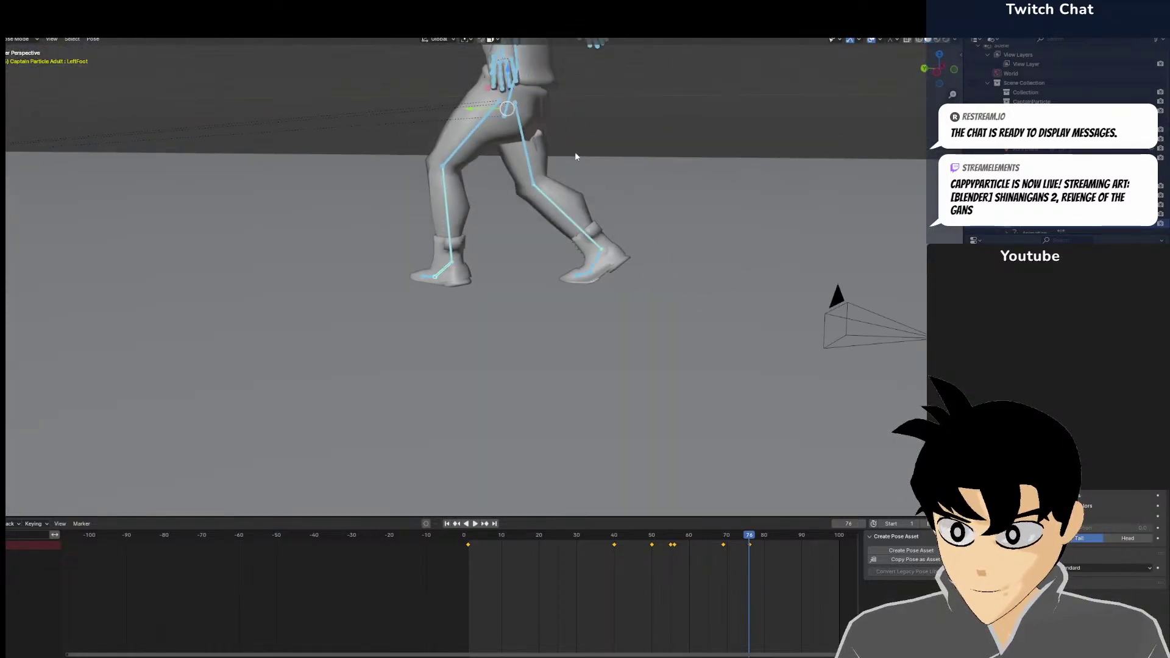
{"action": "middle_click_drag", "start_coordinate": [522, 141], "coordinate": [638, 149]}
{"action": "scroll", "coordinate": [533, 177], "scroll_direction": "up", "scroll_amount": 8}
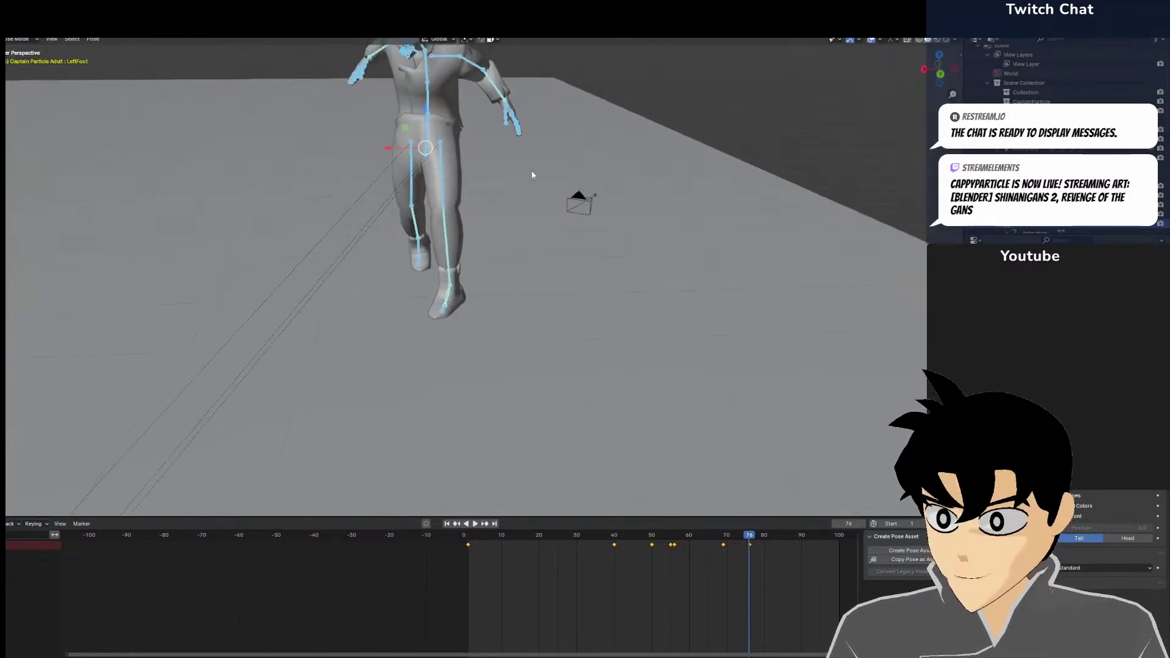
{"action": "left_click", "coordinate": [484, 301]}
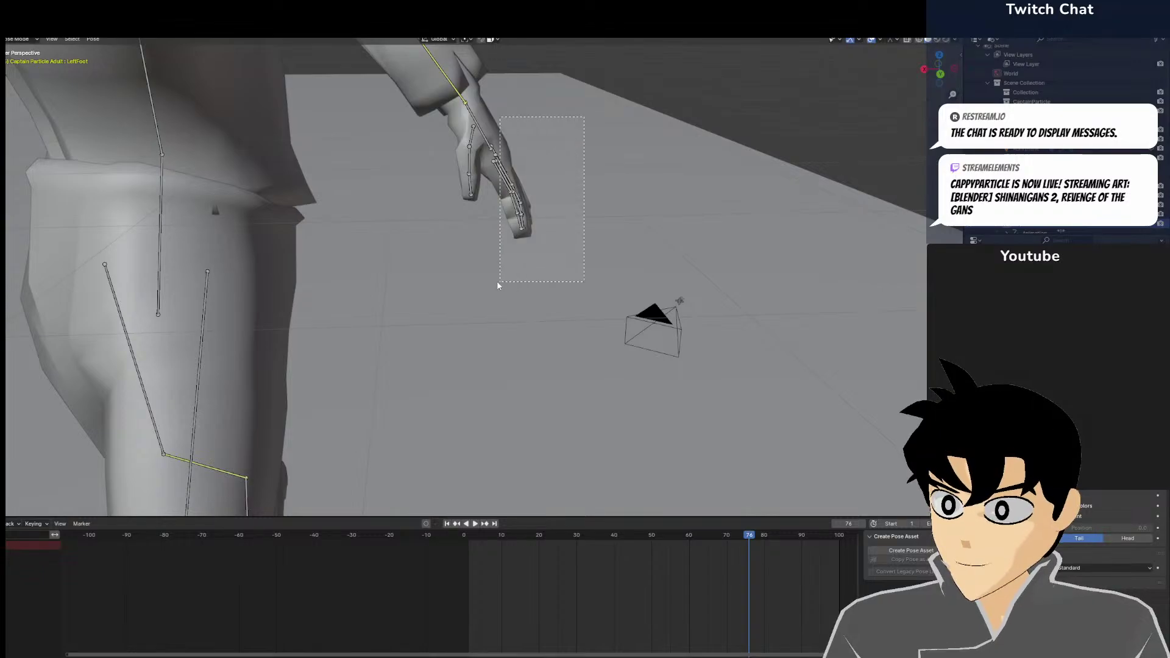
{"action": "left_click_drag", "start_coordinate": [497, 283], "coordinate": [427, 280]}
{"action": "key", "text": "alt+r"}
Bend the left index finger at its base bone and fold its intermediate bone sharply toward the palm
{"action": "middle_click_drag", "start_coordinate": [532, 179], "coordinate": [465, 227]}
{"action": "left_click", "coordinate": [510, 224]}
{"action": "left_click", "coordinate": [453, 226]}
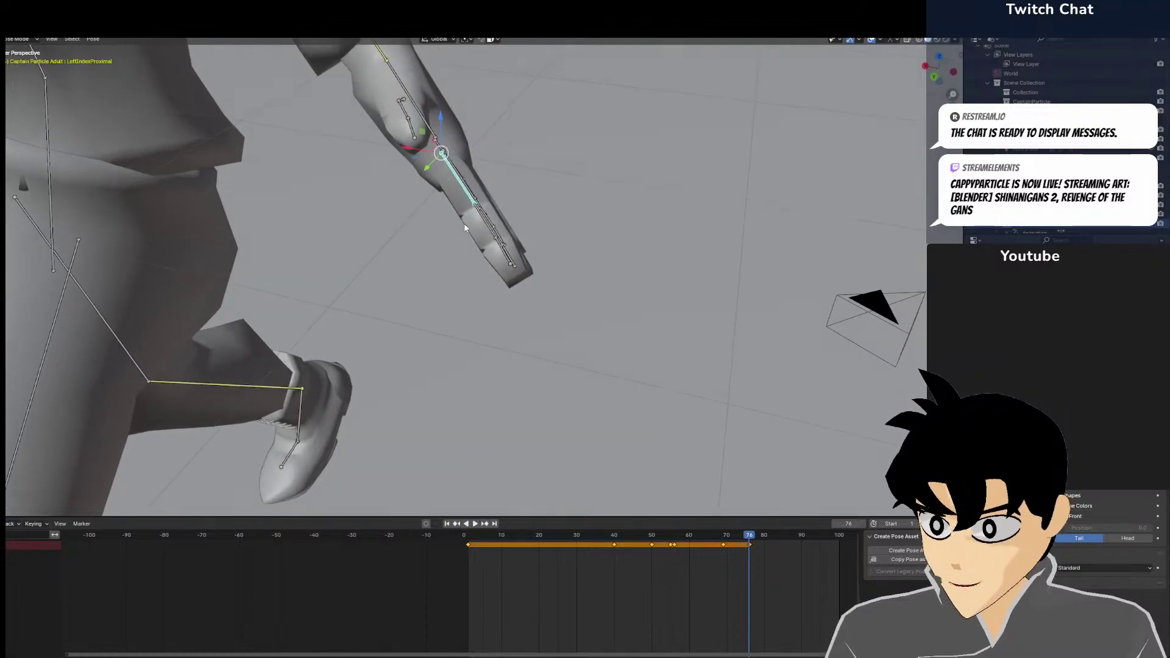
{"action": "key", "text": "r"}
{"action": "left_click", "coordinate": [452, 244]}
{"action": "left_click", "coordinate": [444, 235]}
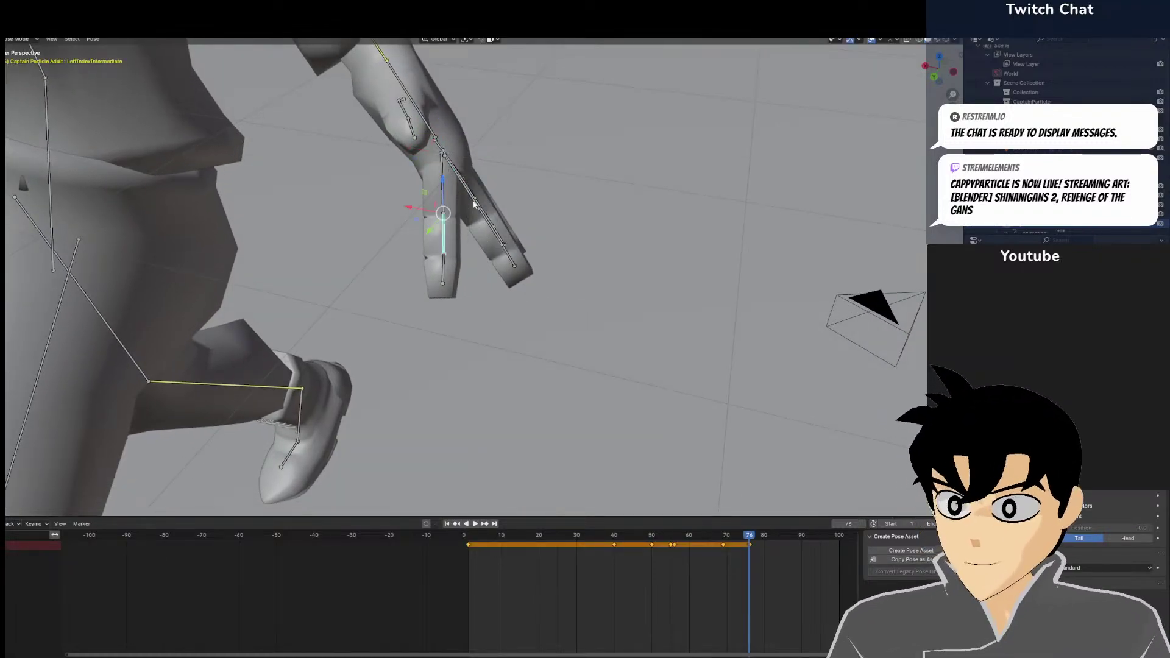
{"action": "key", "text": "r"}
{"action": "left_click", "coordinate": [439, 358]}
Curl the left index fingertip inward and rotate the finger's base bone further toward the palm
{"action": "left_click", "coordinate": [393, 210]}
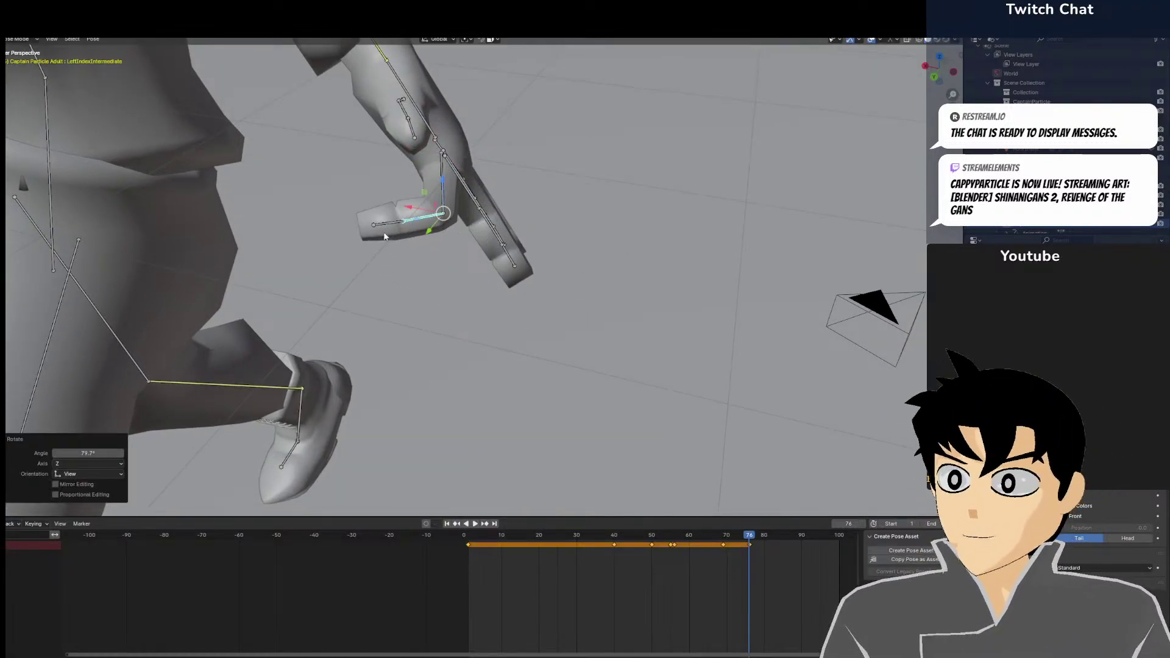
{"action": "key", "text": "r"}
{"action": "left_click", "coordinate": [407, 187]}
{"action": "left_click", "coordinate": [443, 185]}
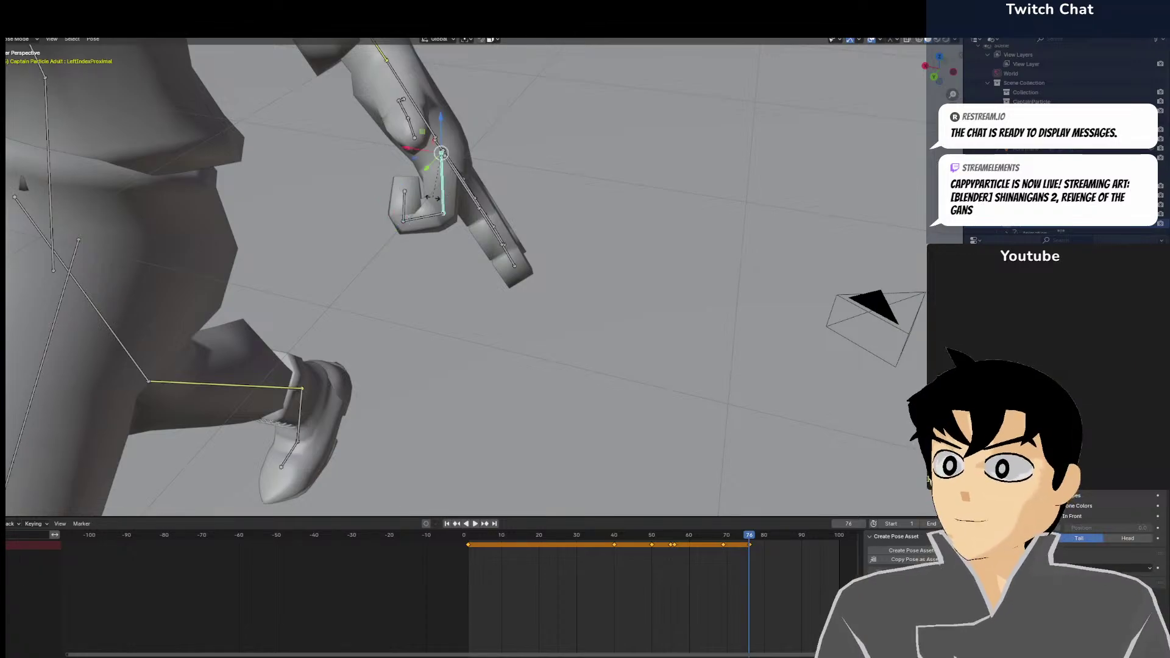
{"action": "key", "text": "r"}
{"action": "left_click", "coordinate": [487, 189]}
Bend the left middle finger at its base bone and fold its intermediate bone toward the palm
{"action": "left_click", "coordinate": [470, 189]}
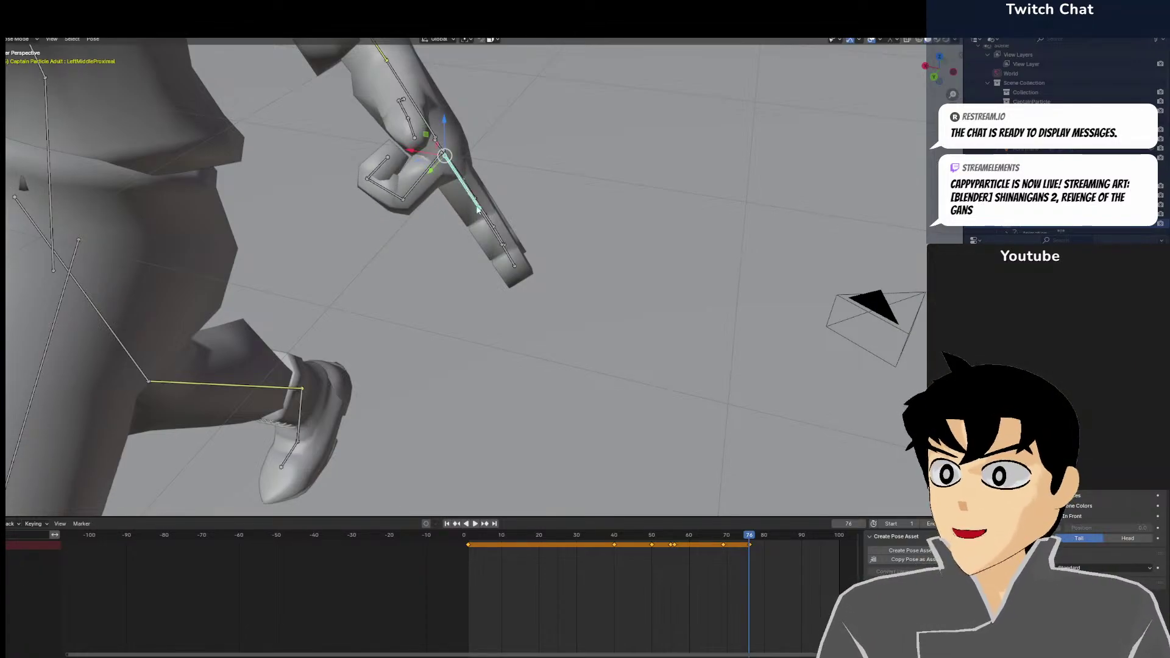
{"action": "key", "text": "r"}
{"action": "left_click", "coordinate": [463, 235]}
{"action": "left_click", "coordinate": [451, 241]}
{"action": "key", "text": "r"}
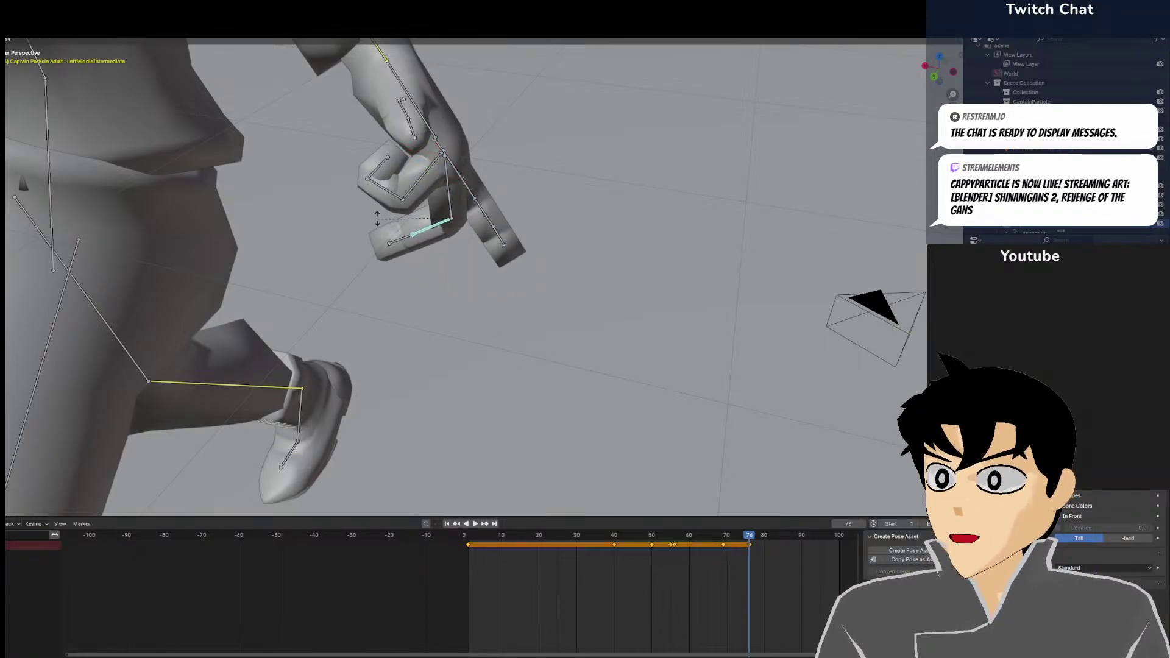
{"action": "left_click", "coordinate": [377, 215]}
Curl the left middle fingertip inward and rotate the finger's base bone about 50° further to line up with the index finger
{"action": "left_click", "coordinate": [402, 240]}
{"action": "key", "text": "r"}
{"action": "left_click", "coordinate": [405, 218]}
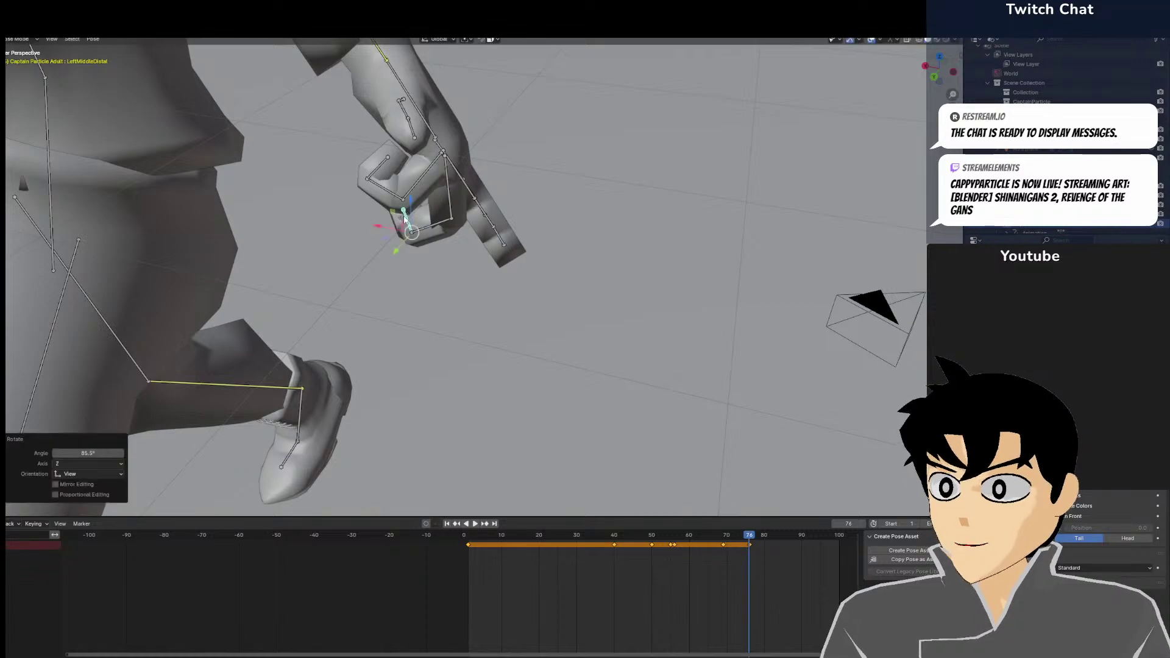
{"action": "left_click", "coordinate": [454, 204]}
{"action": "key", "text": "r"}
{"action": "left_click", "coordinate": [381, 202]}
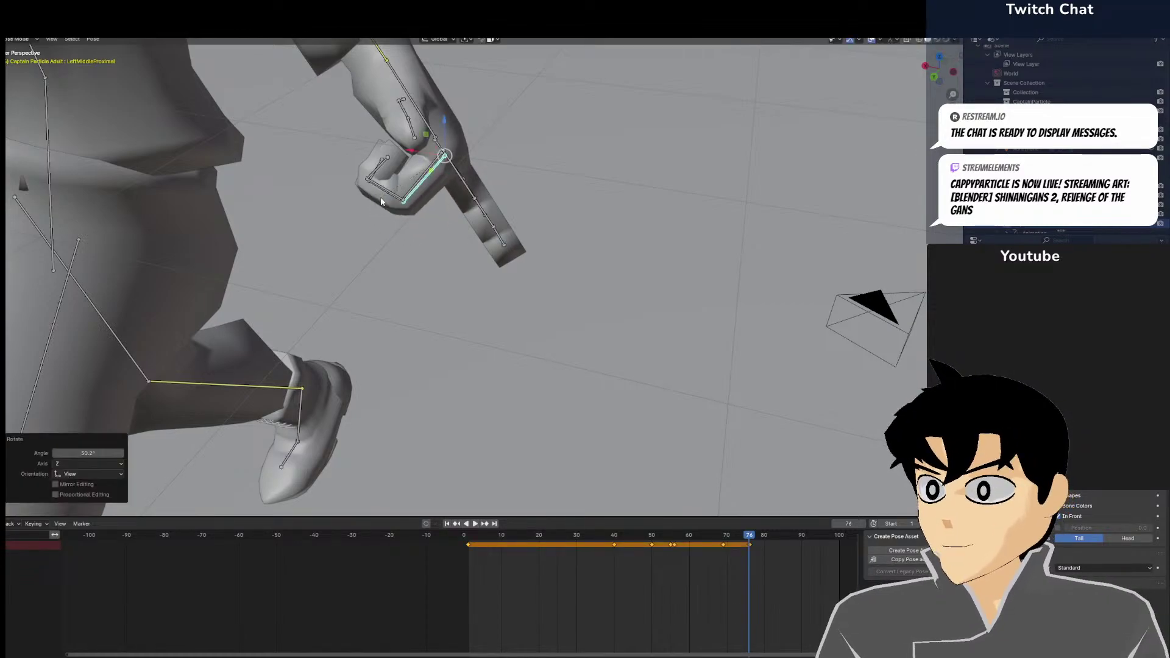
Curl the left ring finger into the fist by rotating its fingertip, intermediate and base bones toward the palm
{"action": "left_click", "coordinate": [492, 225]}
{"action": "key", "text": "r"}
{"action": "left_click", "coordinate": [478, 250]}
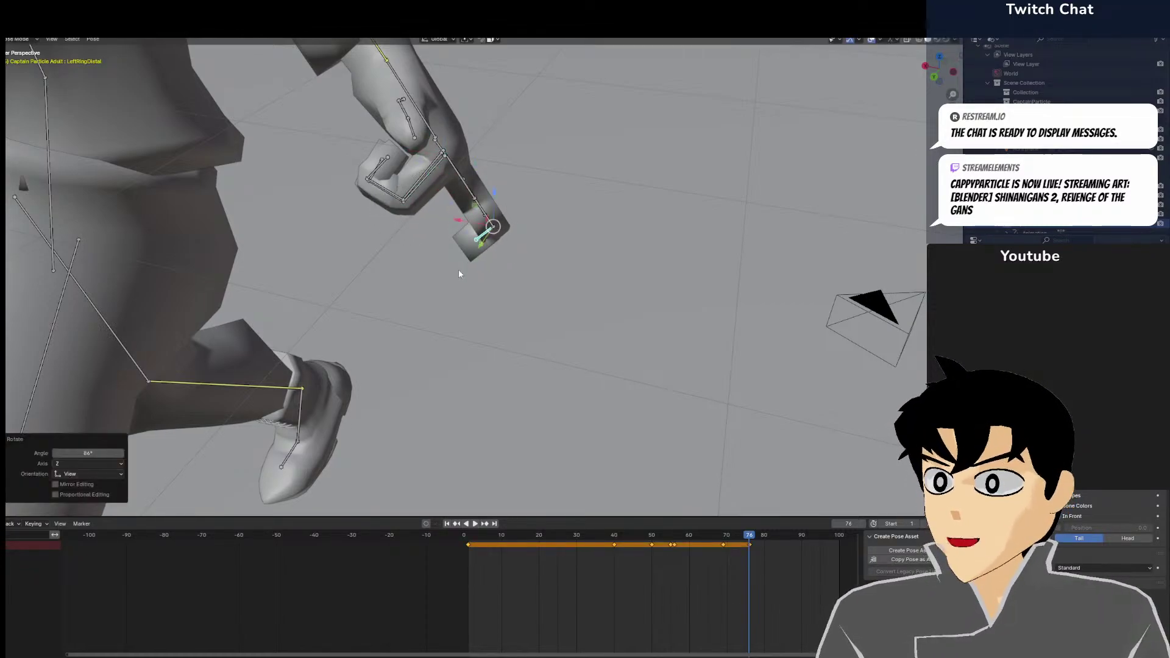
{"action": "left_click", "coordinate": [494, 213]}
{"action": "key", "text": "r"}
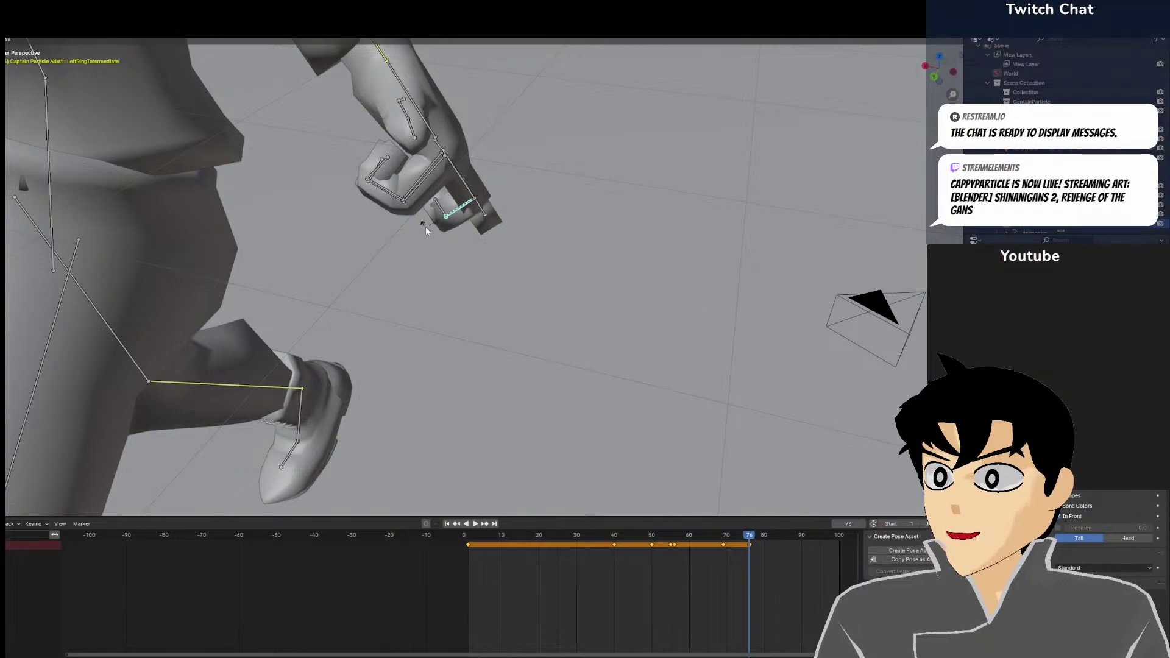
{"action": "left_click", "coordinate": [426, 231]}
{"action": "left_click", "coordinate": [437, 183]}
{"action": "key", "text": "r"}
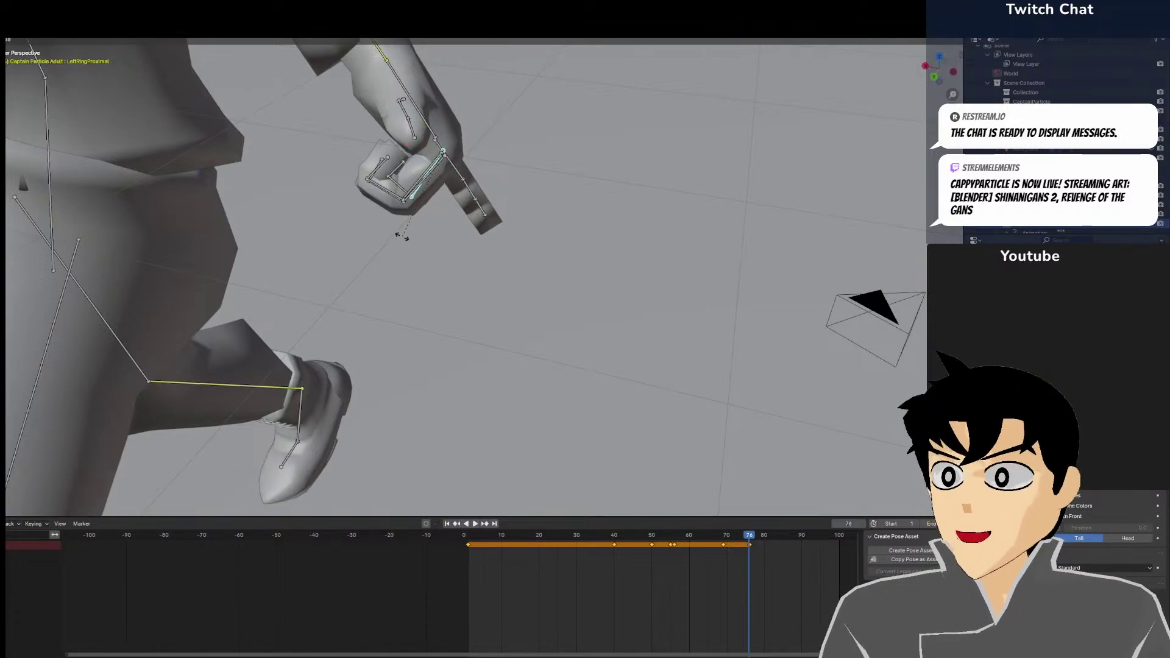
{"action": "left_click", "coordinate": [402, 237]}
Curl the left little finger by rotating its fingertip, its intermediate bone about 77°, and its base bone toward the palm
{"action": "left_click", "coordinate": [491, 210]}
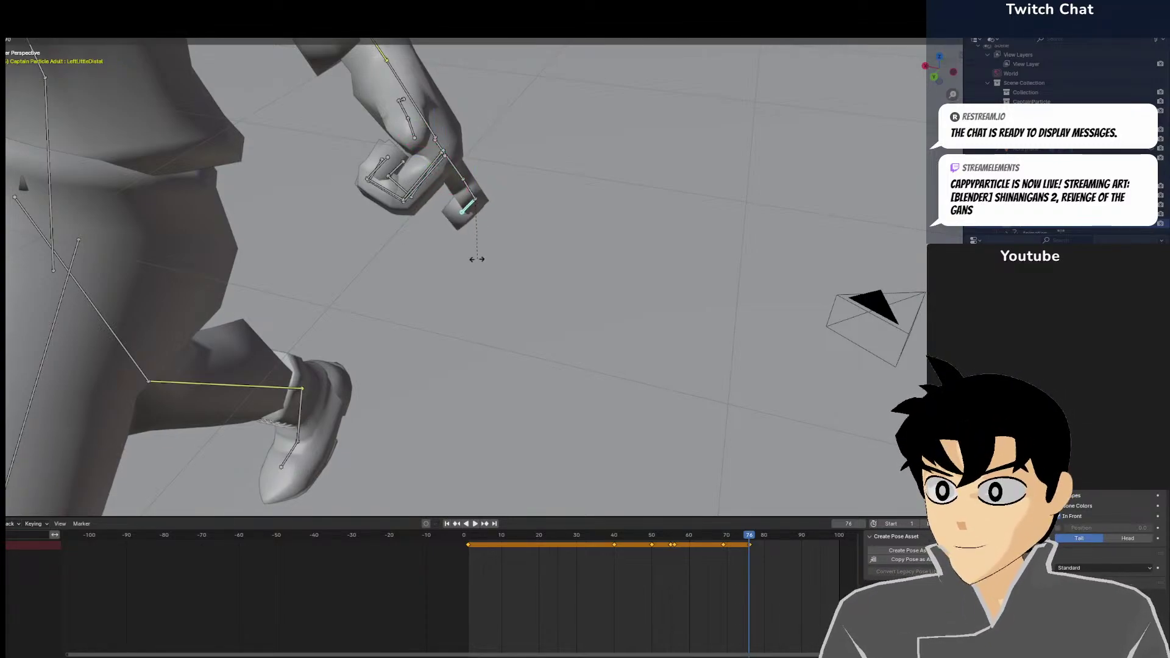
{"action": "left_click", "coordinate": [477, 259]}
{"action": "left_click", "coordinate": [477, 193]}
{"action": "left_click", "coordinate": [447, 225]}
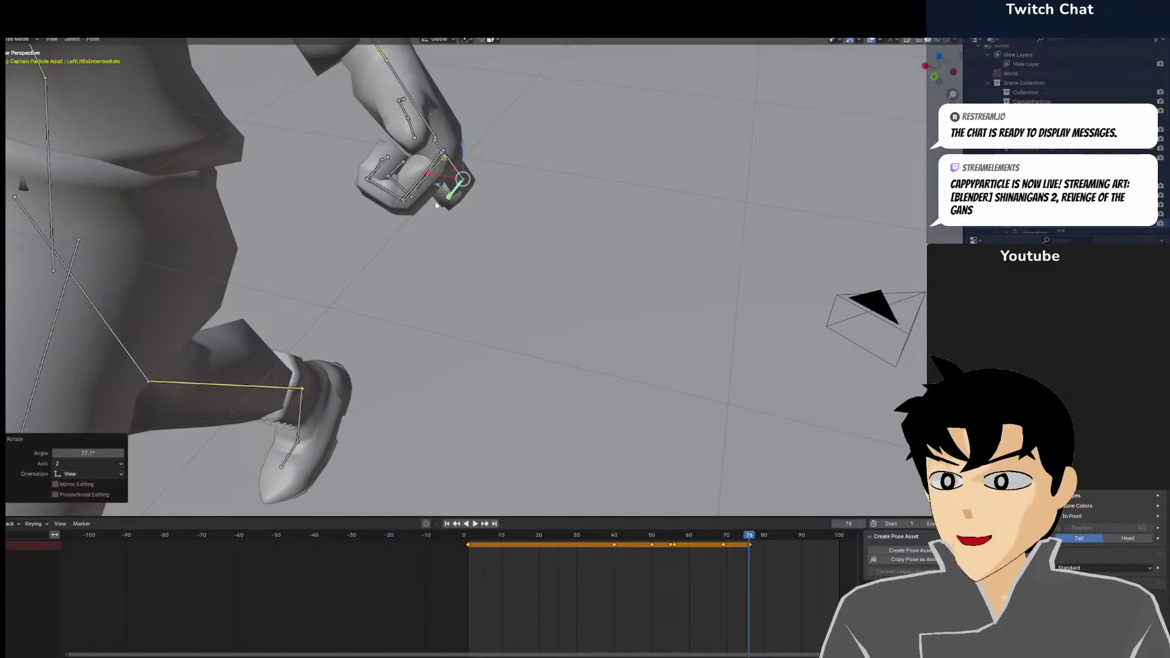
{"action": "left_click", "coordinate": [455, 168]}
{"action": "left_click", "coordinate": [358, 234]}
Rotate the base bones of the left index and middle fingers slightly sideways, viewed from the knuckle side of the fist
{"action": "middle_click_drag", "start_coordinate": [512, 210], "coordinate": [479, 117]}
{"action": "middle_click_drag", "start_coordinate": [514, 266], "coordinate": [480, 299]}
{"action": "scroll", "coordinate": [637, 181], "scroll_direction": "up", "scroll_amount": 3}
{"action": "scroll", "coordinate": [633, 266], "scroll_direction": "down", "scroll_amount": 5}
{"action": "left_click", "coordinate": [458, 194]}
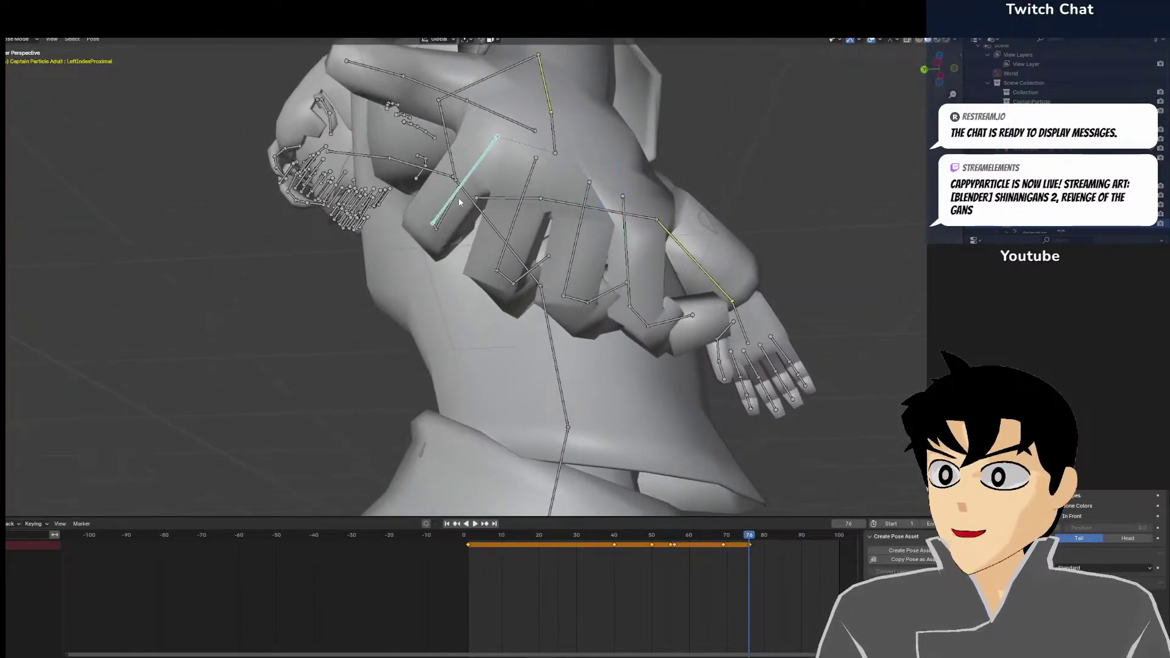
{"action": "key", "text": "r"}
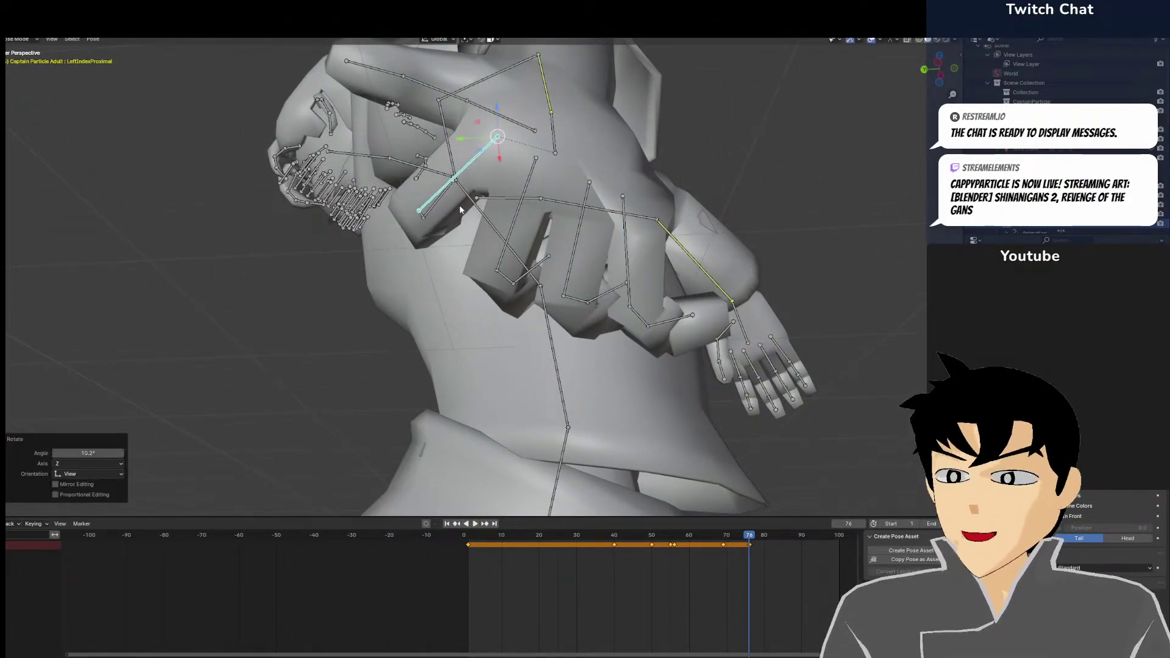
{"action": "left_click", "coordinate": [463, 201]}
{"action": "left_click", "coordinate": [512, 230]}
{"action": "key", "text": "r"}
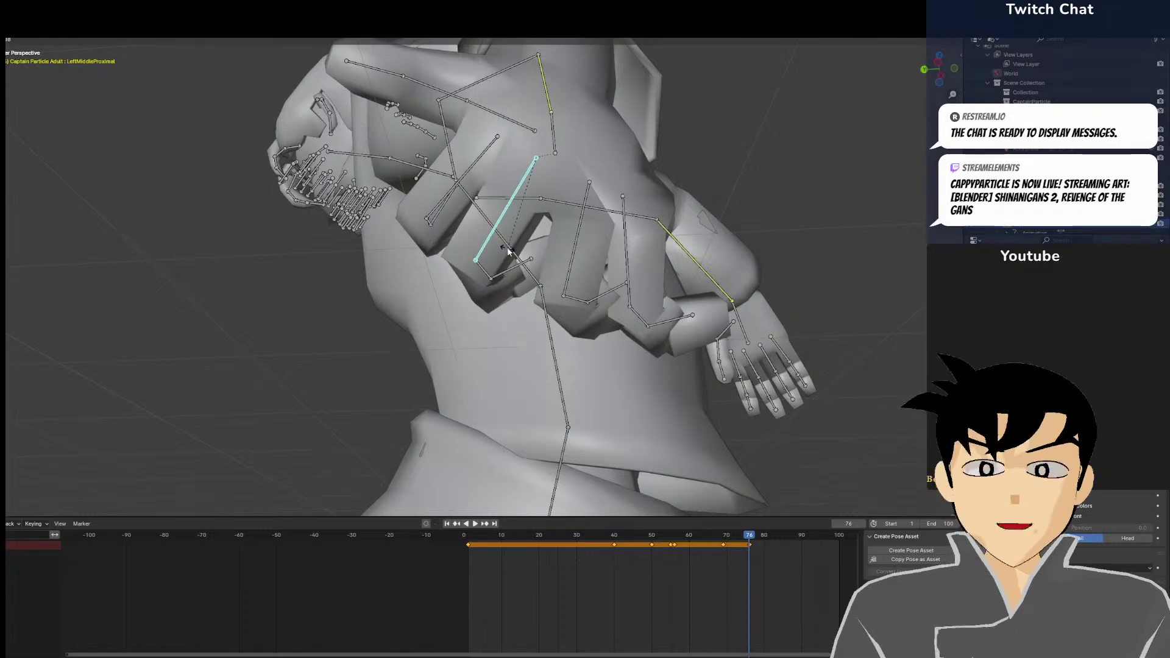
{"action": "left_click", "coordinate": [551, 250]}
Rotate the left ring finger's base bone sideways and the little finger's base bone about 14° to close the gaps
{"action": "left_click", "coordinate": [584, 243]}
{"action": "left_click", "coordinate": [578, 244]}
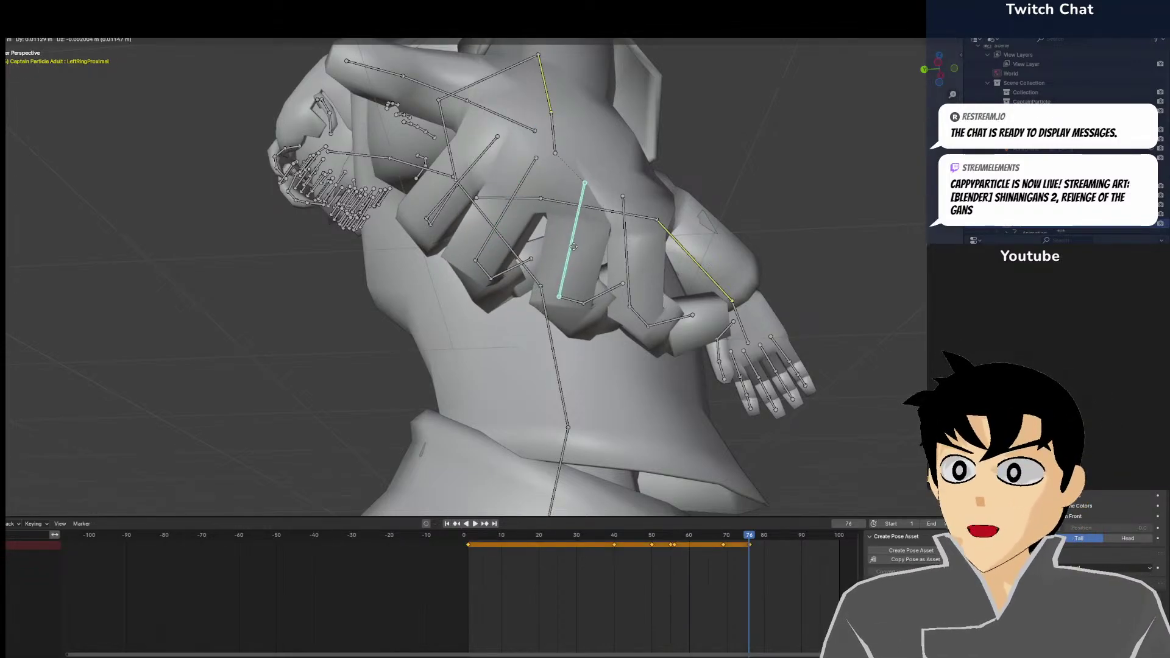
{"action": "key", "text": "r"}
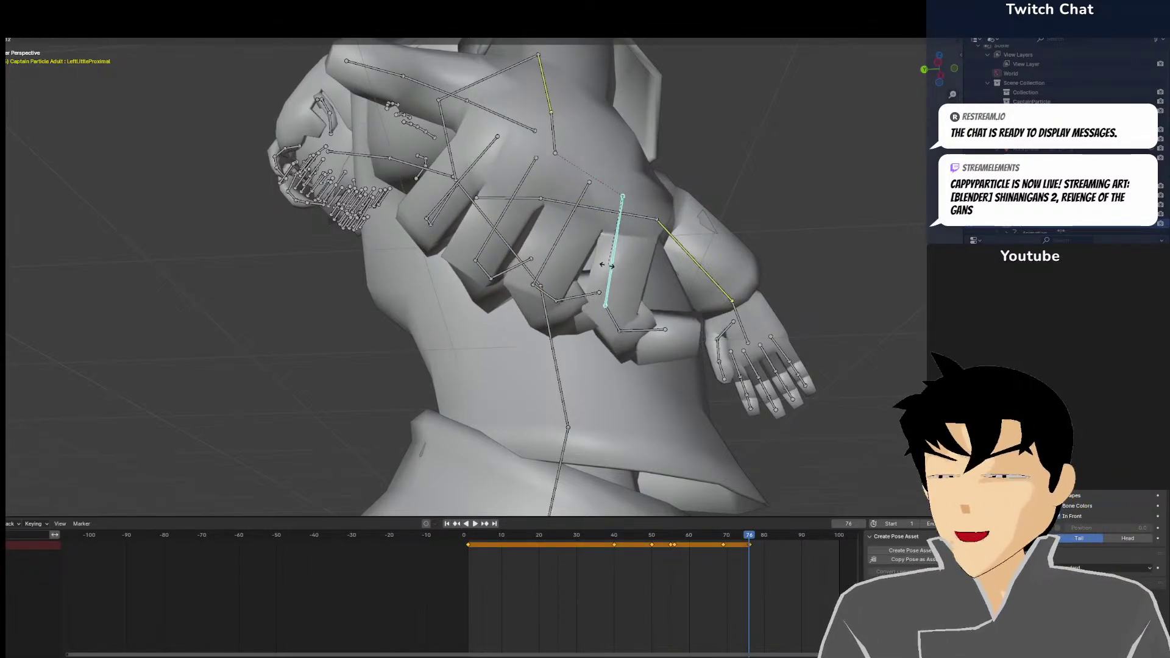
{"action": "left_click", "coordinate": [602, 261]}
Rotate the left index finger's intermediate bone slightly, viewed from the palm side of the fist
{"action": "middle_click_drag", "start_coordinate": [602, 261], "coordinate": [726, 245]}
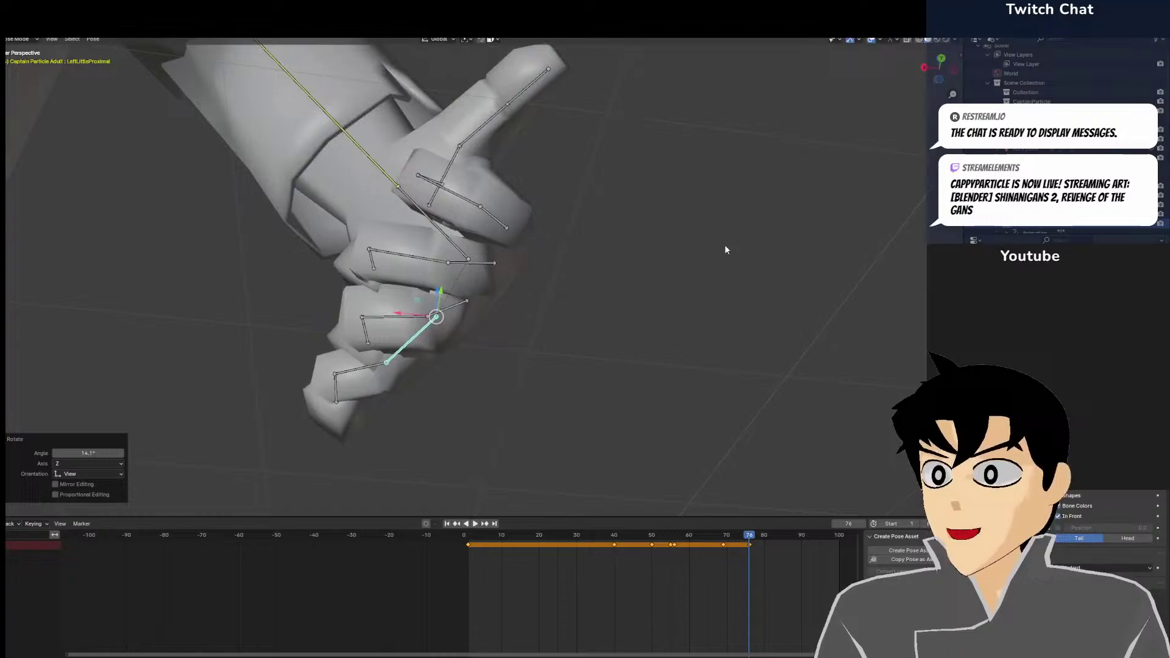
{"action": "left_click", "coordinate": [449, 200]}
{"action": "key", "text": "r"}
{"action": "left_click", "coordinate": [451, 190]}
Rotate the left middle finger's intermediate bone slightly and turn its fingertip bone inward, refining the fingertip by about 4°
{"action": "left_click", "coordinate": [402, 255]}
{"action": "key", "text": "r"}
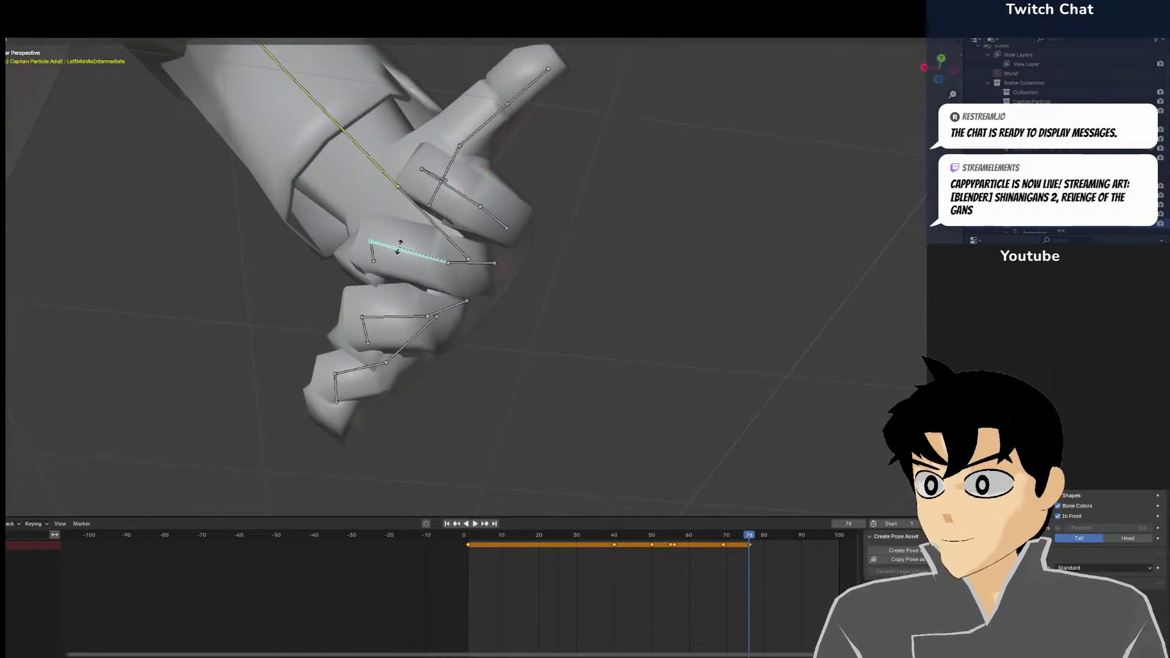
{"action": "left_click", "coordinate": [398, 246]}
{"action": "left_click", "coordinate": [374, 250]}
{"action": "key", "text": "r"}
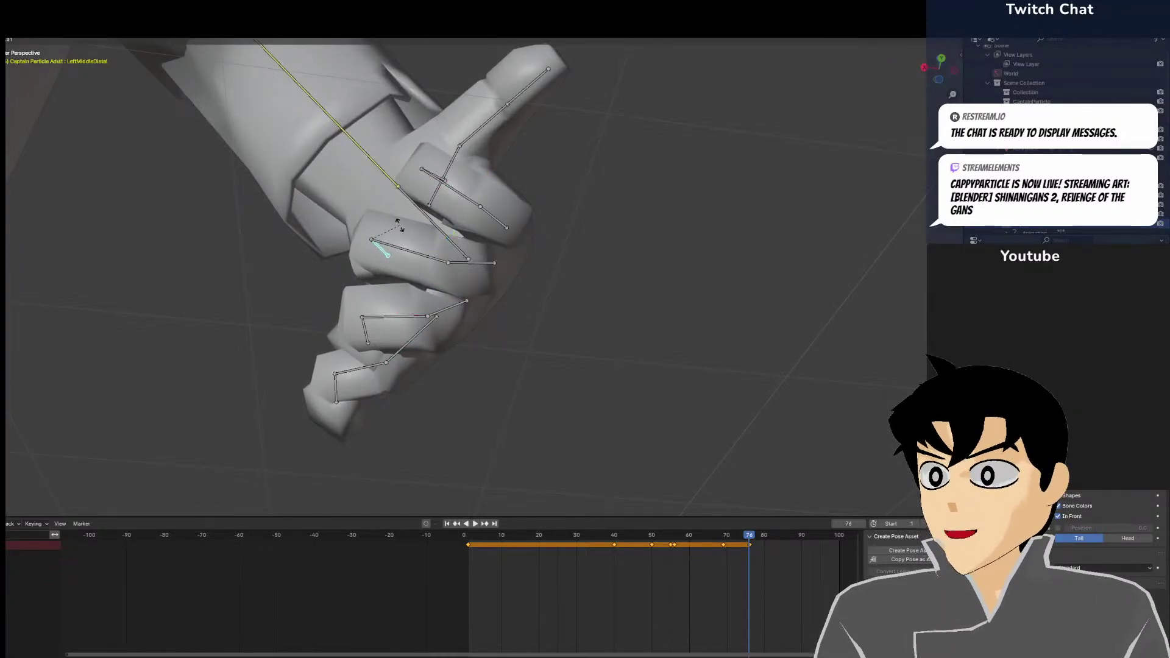
{"action": "left_click", "coordinate": [397, 225]}
{"action": "middle_click_drag", "start_coordinate": [398, 225], "coordinate": [507, 309]}
{"action": "key", "text": "r"}
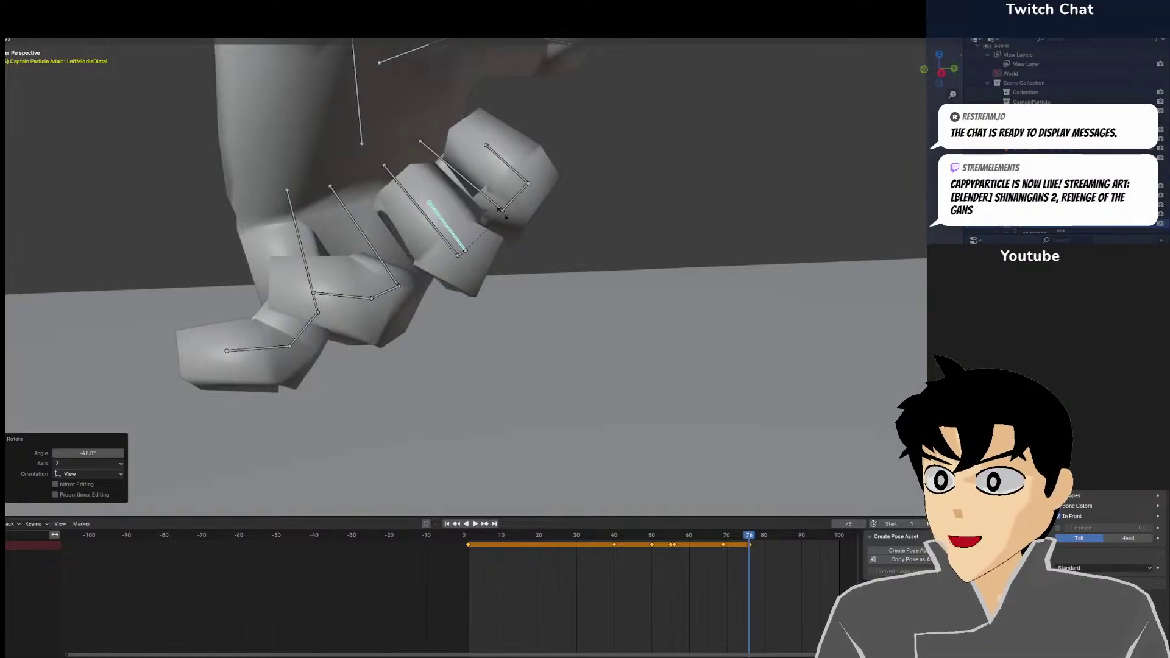
{"action": "middle_click_drag", "start_coordinate": [503, 244], "coordinate": [390, 177]}
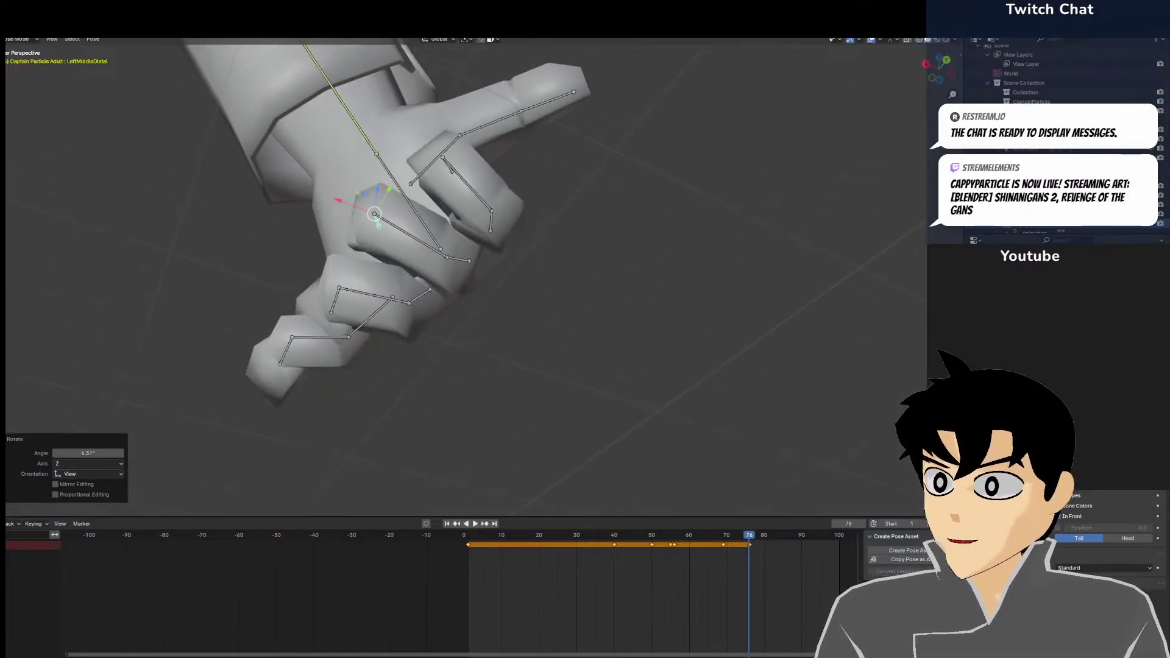
Adjust the rotation of the left middle finger's base bone, then its intermediate bone, to fit the fist
{"action": "left_click", "coordinate": [425, 241]}
{"action": "middle_click_drag", "start_coordinate": [470, 259], "coordinate": [664, 258]}
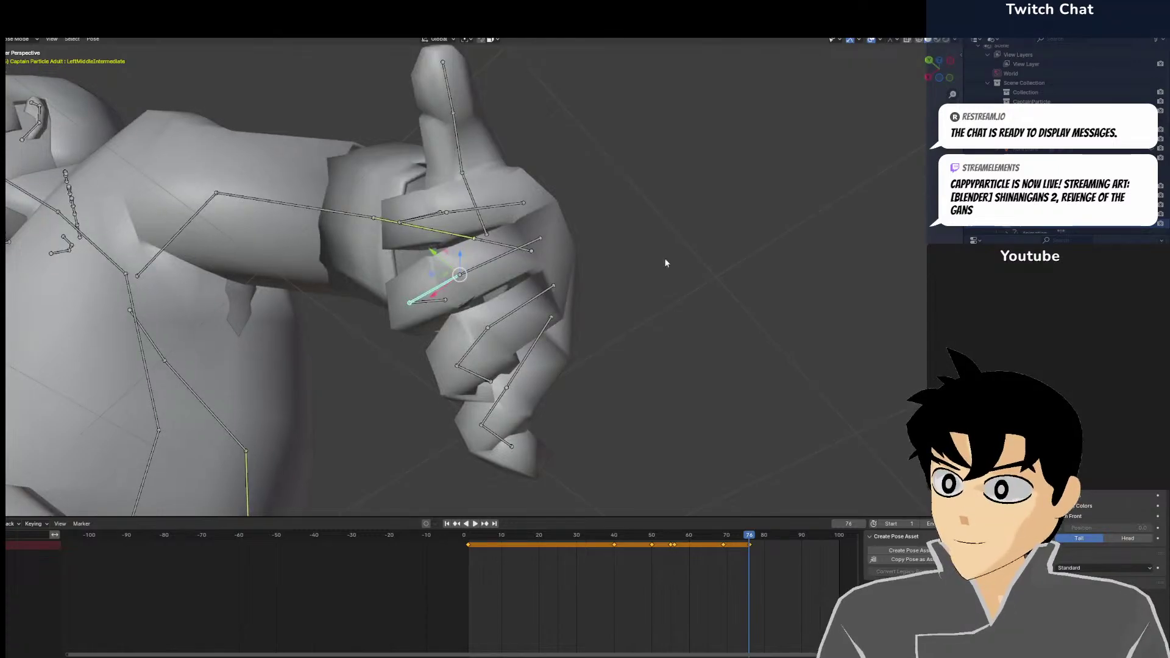
{"action": "key", "text": "r"}
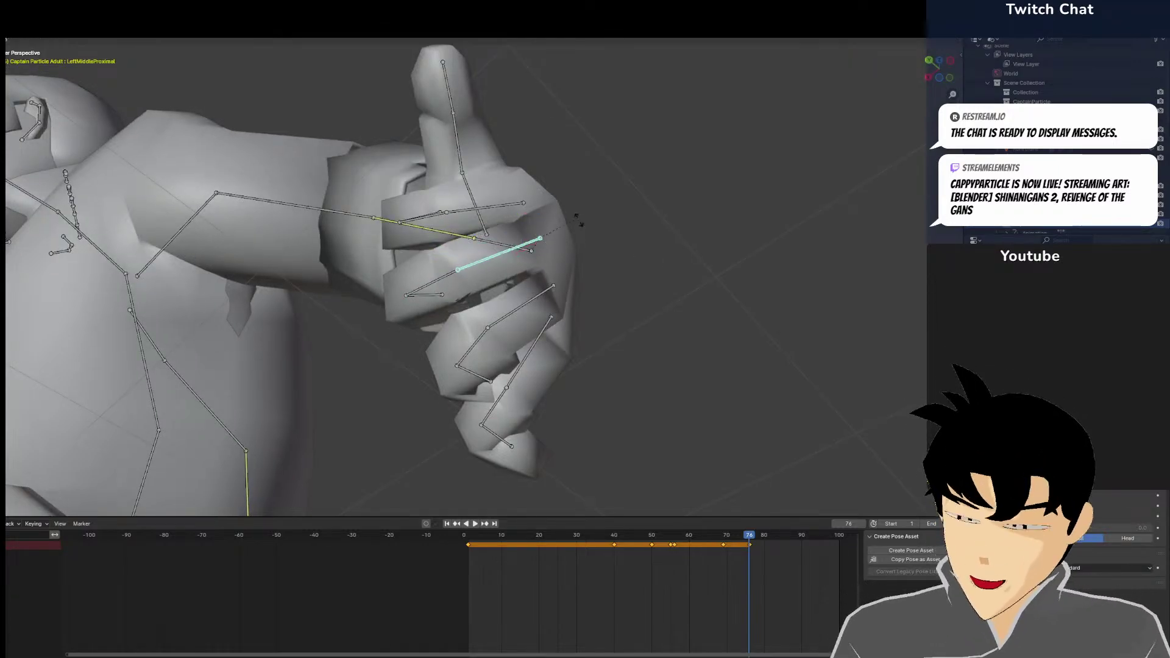
{"action": "left_click", "coordinate": [531, 247]}
{"action": "middle_click_drag", "start_coordinate": [532, 247], "coordinate": [464, 272]}
{"action": "left_click", "coordinate": [484, 341]}
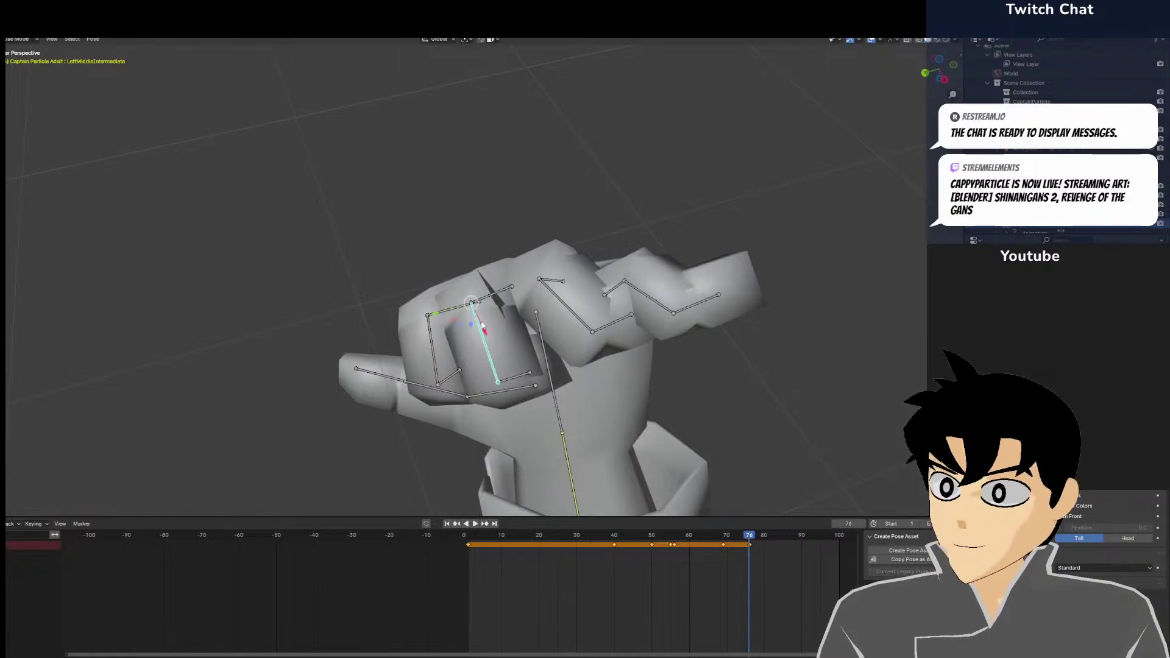
{"action": "middle_click_drag", "start_coordinate": [485, 341], "coordinate": [498, 436]}
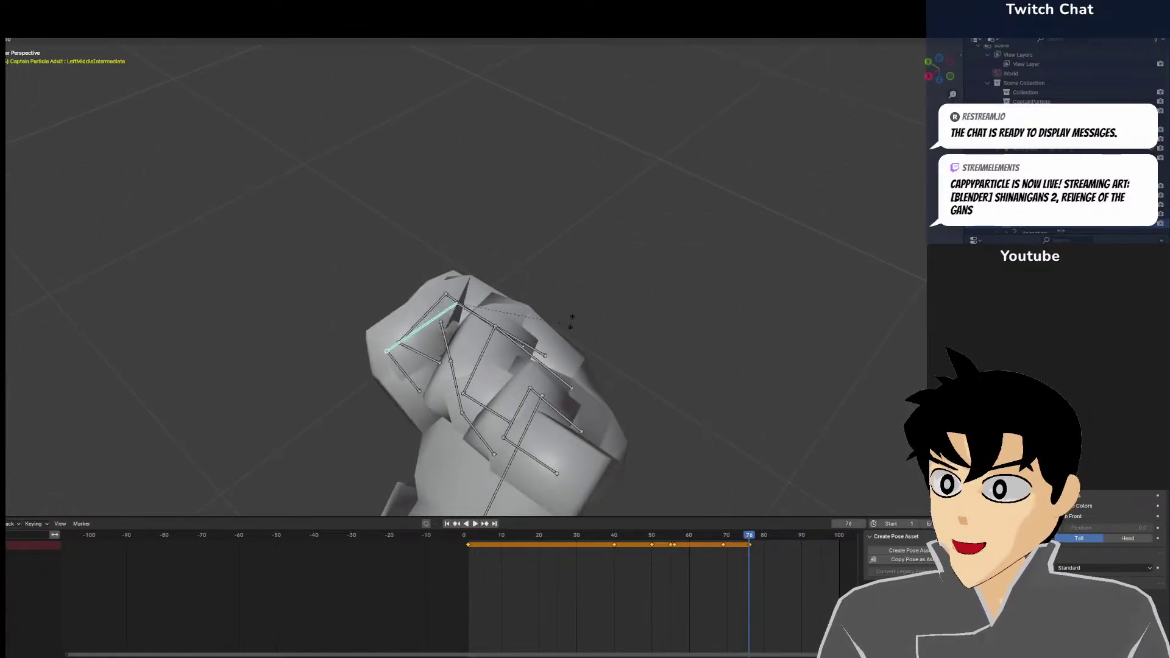
{"action": "left_click", "coordinate": [546, 294]}
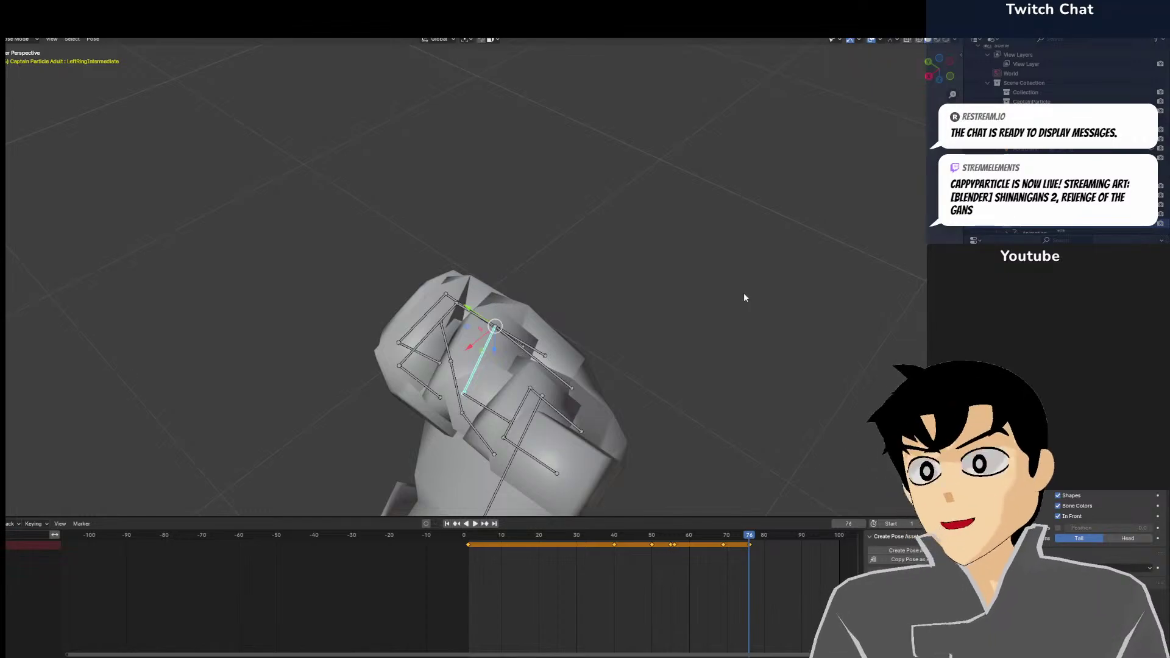
Fold the left ring finger's intermediate bone toward the palm and rotate its fingertip bone sharply inward
{"action": "middle_click_drag", "start_coordinate": [659, 261], "coordinate": [557, 333]}
{"action": "key", "text": "r"}
{"action": "left_click", "coordinate": [608, 342]}
{"action": "left_click", "coordinate": [600, 335]}
{"action": "key", "text": "r"}
{"action": "left_click", "coordinate": [352, 139]}
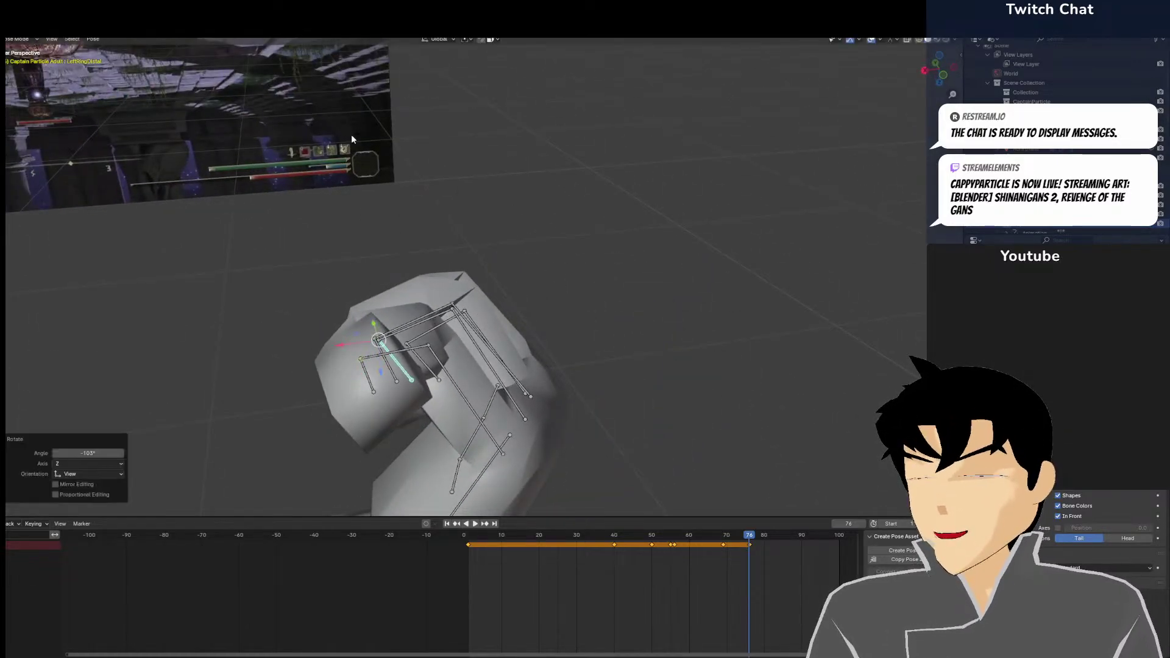
Rotate the left little finger's base bone about 16° and straighten its intermediate bone alongside the ring finger
{"action": "left_click", "coordinate": [477, 373]}
{"action": "left_click", "coordinate": [469, 385]}
{"action": "middle_click_drag", "start_coordinate": [469, 385], "coordinate": [368, 264]}
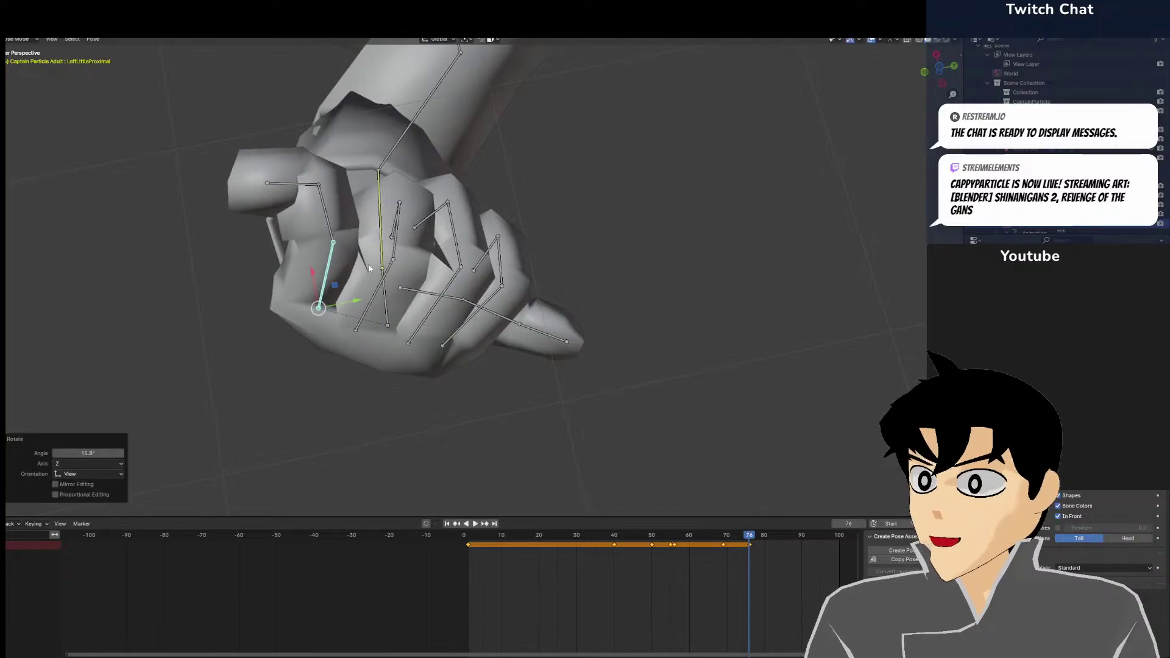
{"action": "left_click", "coordinate": [340, 232]}
{"action": "middle_click_drag", "start_coordinate": [323, 227], "coordinate": [337, 286]}
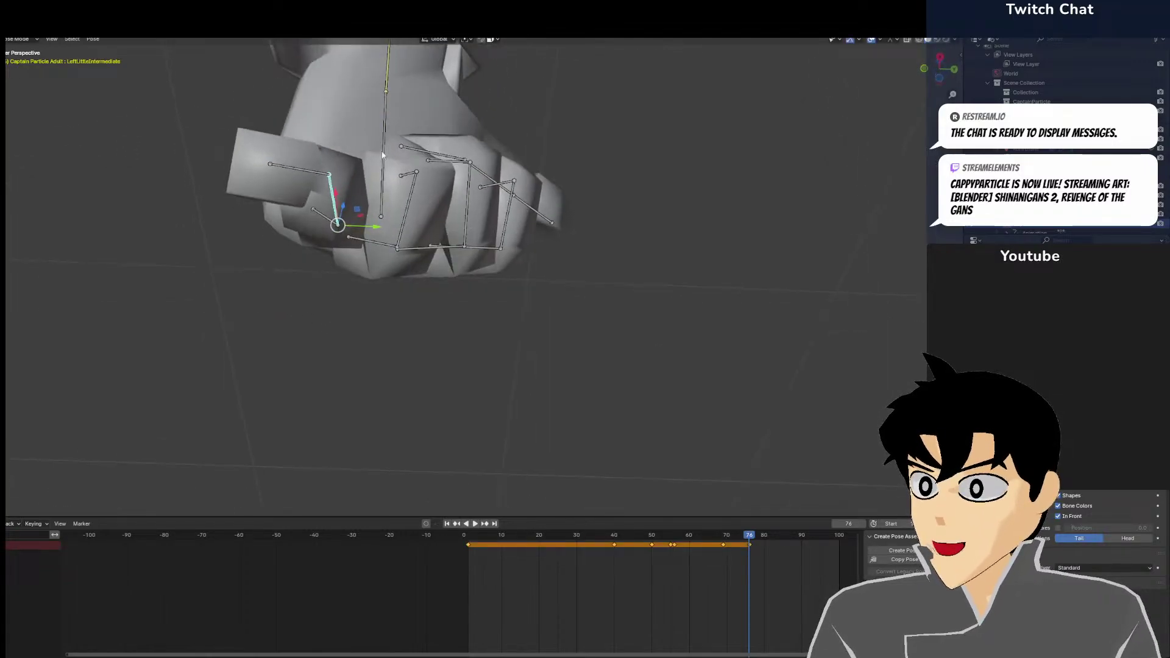
{"action": "key", "text": "r"}
{"action": "left_click", "coordinate": [345, 179]}
Rotate the left little finger's intermediate bone about -31° and curl its fingertip sharply toward the palm
{"action": "left_click", "coordinate": [345, 178]}
{"action": "middle_click_drag", "start_coordinate": [345, 179], "coordinate": [488, 275]}
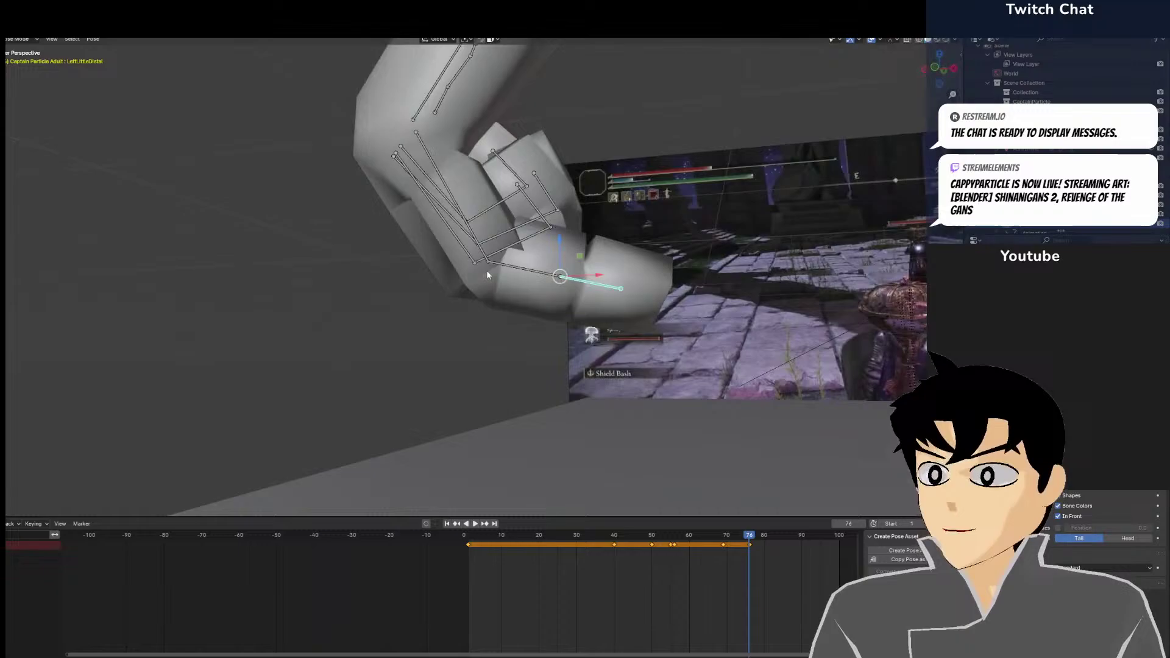
{"action": "left_click", "coordinate": [520, 274]}
{"action": "key", "text": "r"}
{"action": "left_click", "coordinate": [575, 245]}
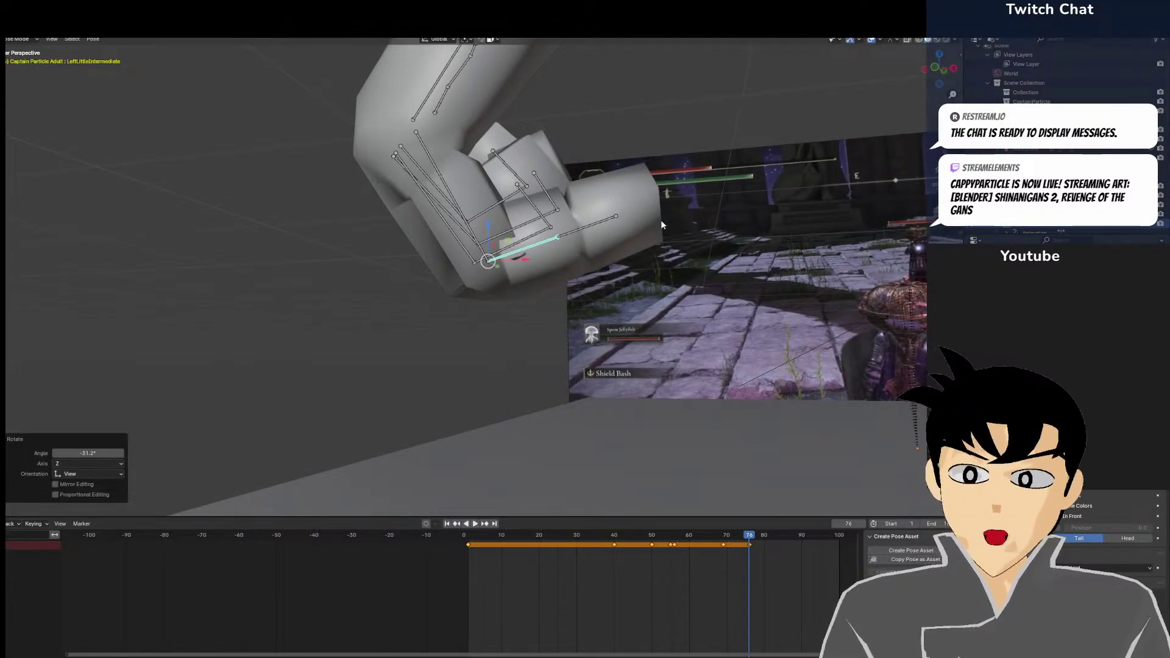
{"action": "left_click", "coordinate": [616, 218]}
{"action": "key", "text": "r"}
{"action": "left_click", "coordinate": [444, 159]}
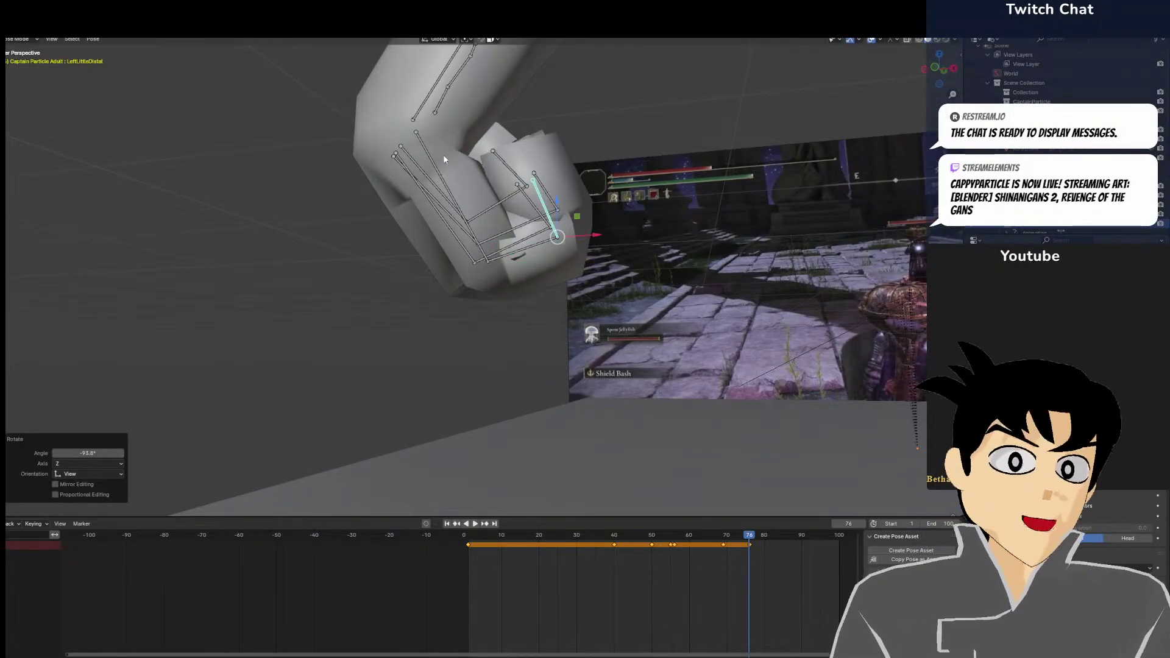
Fine-tune the rotation and position of the left little finger's base bone beside the ring finger
{"action": "left_click", "coordinate": [420, 213]}
{"action": "key", "text": "r"}
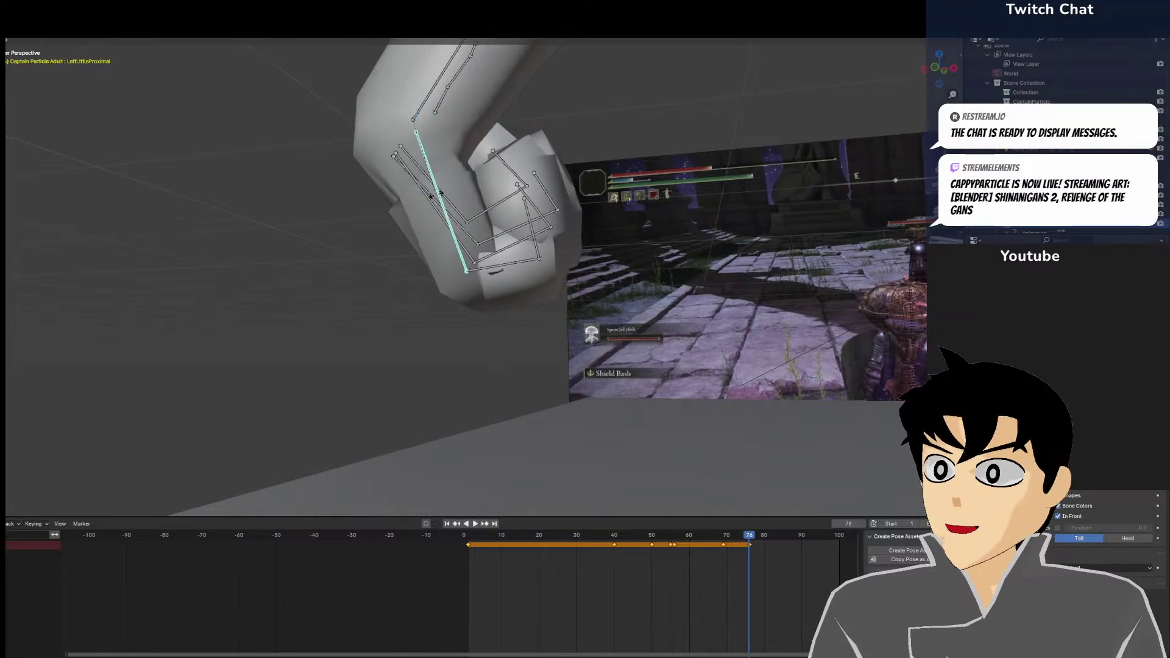
{"action": "left_click", "coordinate": [440, 194]}
{"action": "key", "text": "r"}
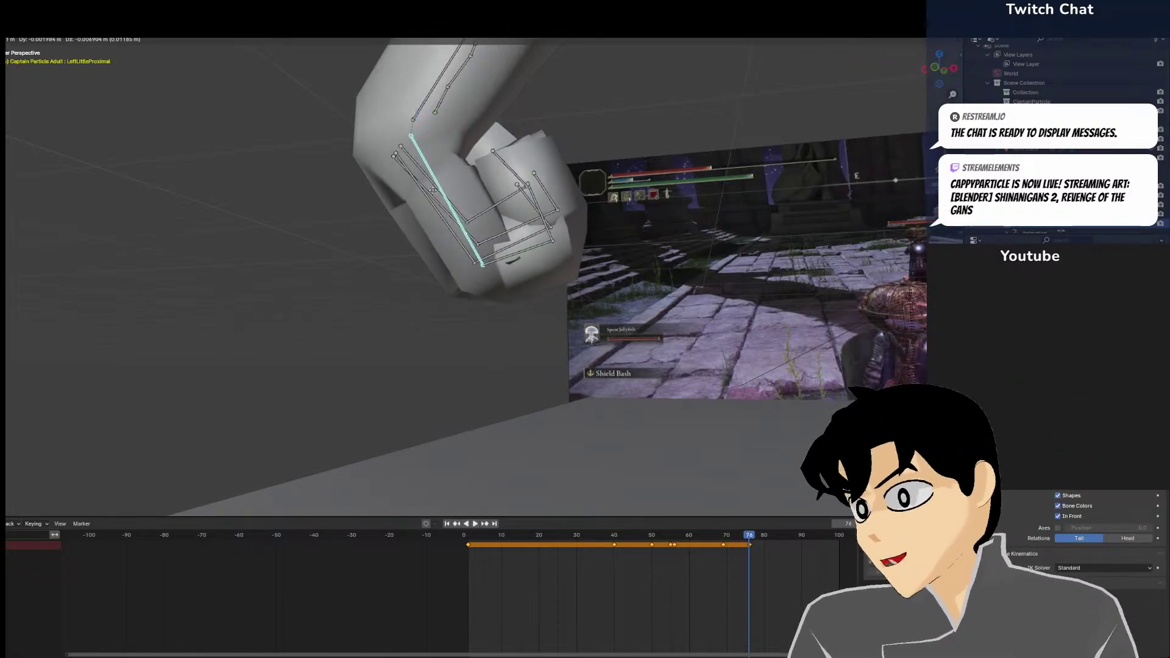
{"action": "left_click", "coordinate": [497, 201]}
Rotate the left middle finger's intermediate bone toward the index finger and fine-tune the rotation of its fingertip bone
{"action": "middle_click_drag", "start_coordinate": [539, 212], "coordinate": [461, 189]}
{"action": "left_click", "coordinate": [425, 235]}
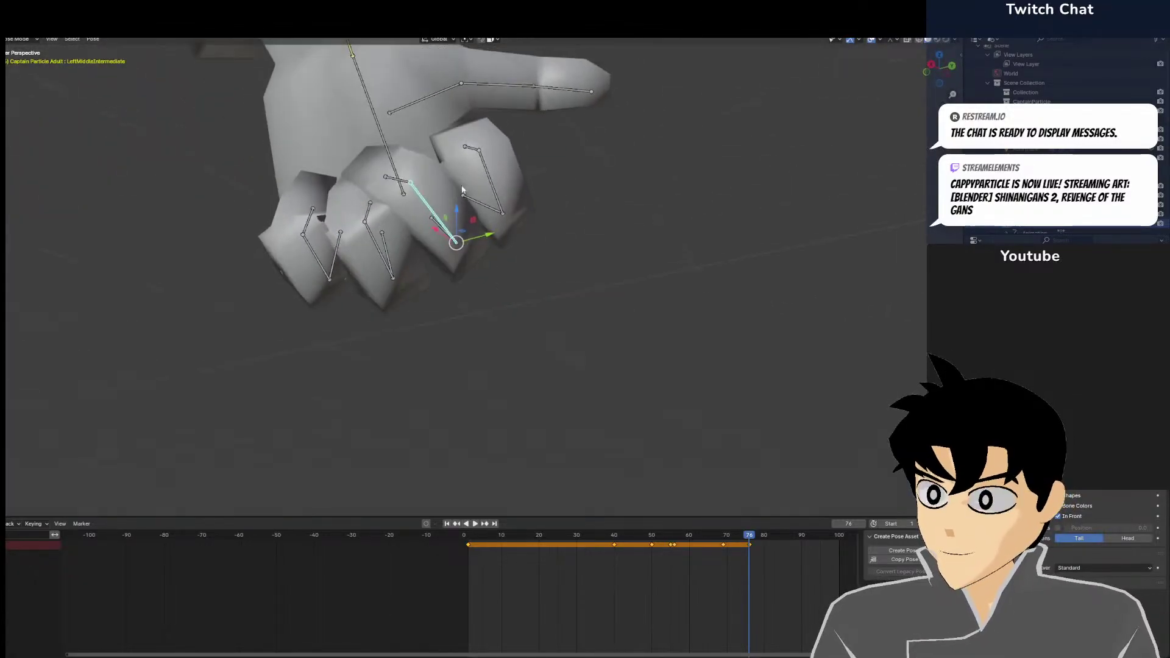
{"action": "key", "text": "r"}
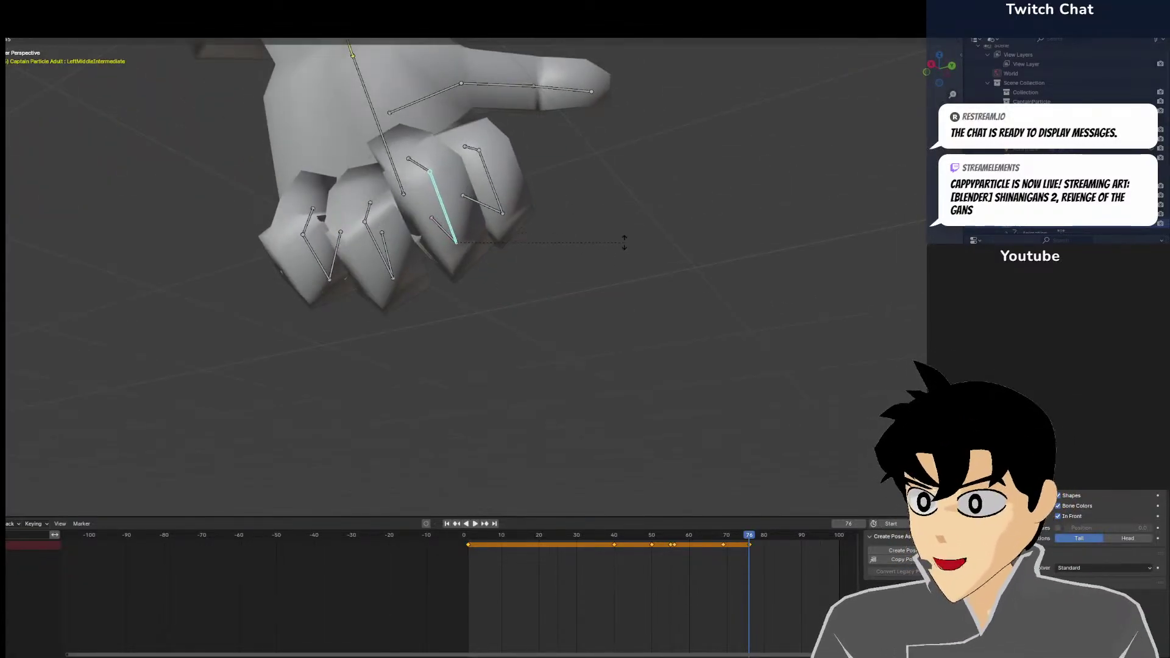
{"action": "left_click", "coordinate": [518, 228]}
{"action": "middle_click_drag", "start_coordinate": [517, 228], "coordinate": [535, 284]}
{"action": "left_click", "coordinate": [469, 247]}
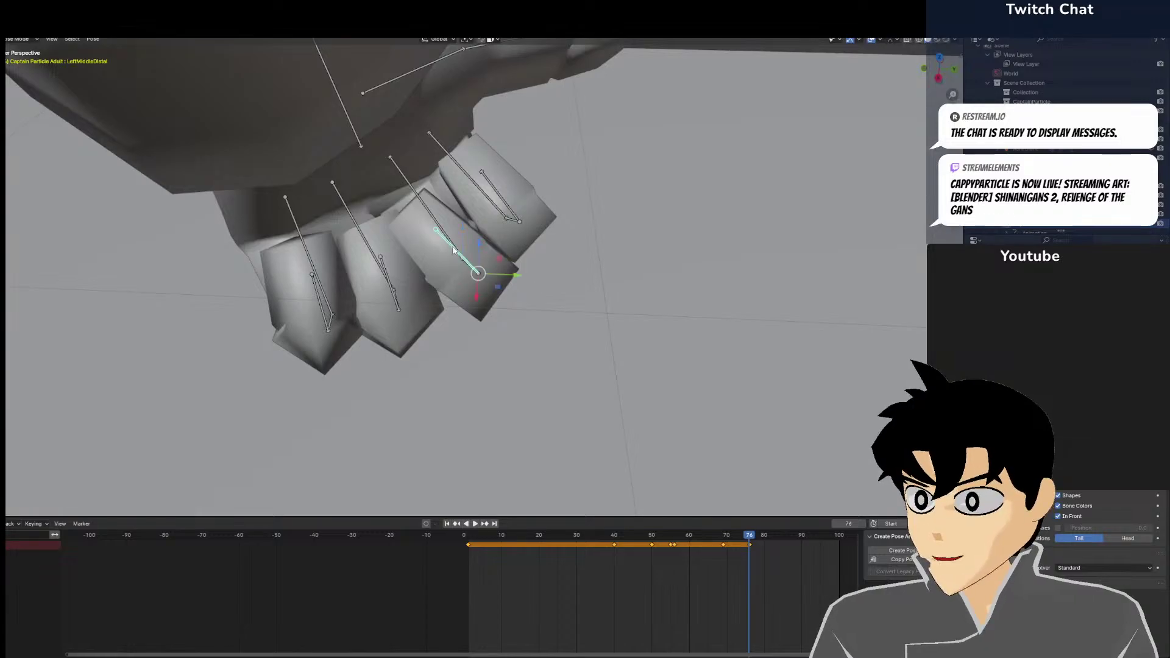
{"action": "key", "text": "r"}
{"action": "left_click", "coordinate": [456, 238]}
Rotate the left thumb's base, intermediate and fingertip bones to fold the thumb down over the curled fingers
{"action": "middle_click_drag", "start_coordinate": [455, 238], "coordinate": [382, 159]}
{"action": "left_click", "coordinate": [490, 155]}
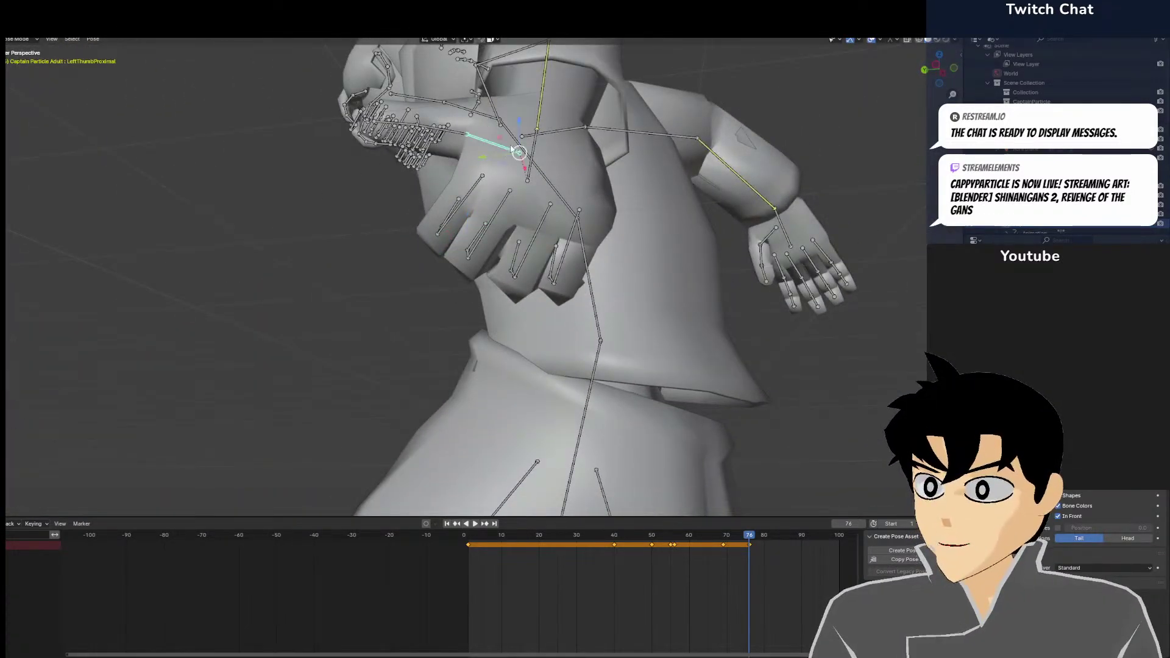
{"action": "key", "text": "r"}
{"action": "left_click", "coordinate": [518, 117]}
{"action": "left_click", "coordinate": [420, 163]}
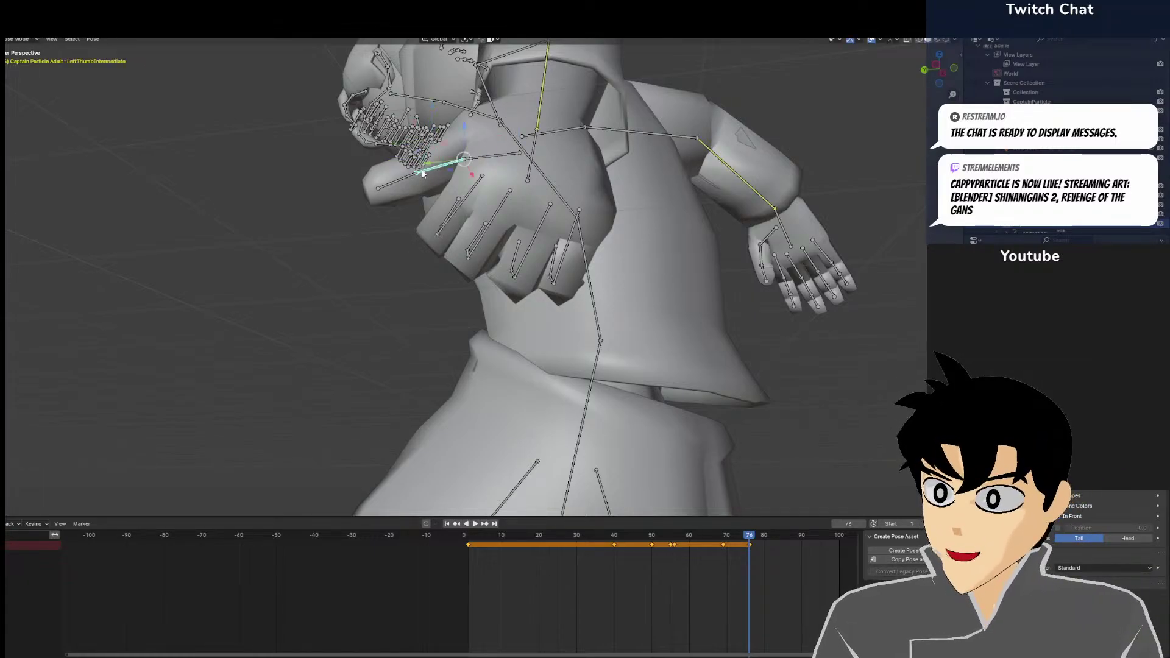
{"action": "key", "text": "r"}
{"action": "left_click", "coordinate": [425, 206]}
{"action": "left_click", "coordinate": [405, 212]}
{"action": "key", "text": "r"}
{"action": "left_click", "coordinate": [446, 228]}
Move the left thumb's base bone about -0.023 m in X, 0.027 m in Y and 0.006 m in Z, and rotate its intermediate bone against the fist
{"action": "middle_click_drag", "start_coordinate": [446, 229], "coordinate": [515, 273]}
{"action": "key", "text": "r"}
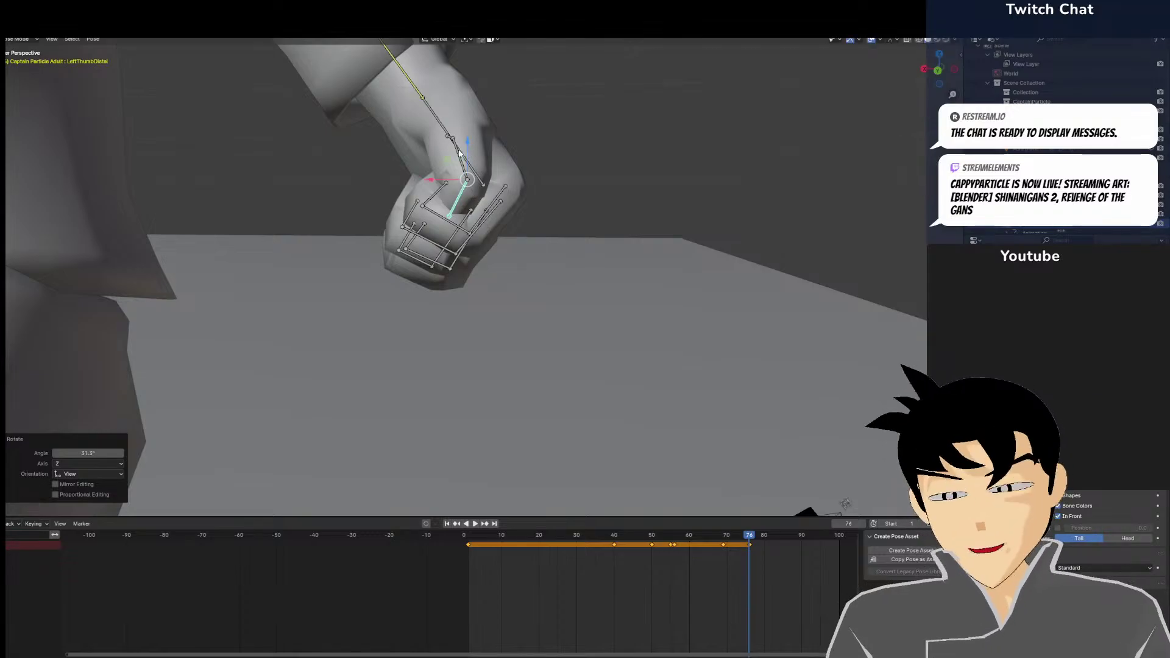
{"action": "left_click", "coordinate": [460, 153]}
{"action": "middle_click_drag", "start_coordinate": [460, 152], "coordinate": [613, 193]}
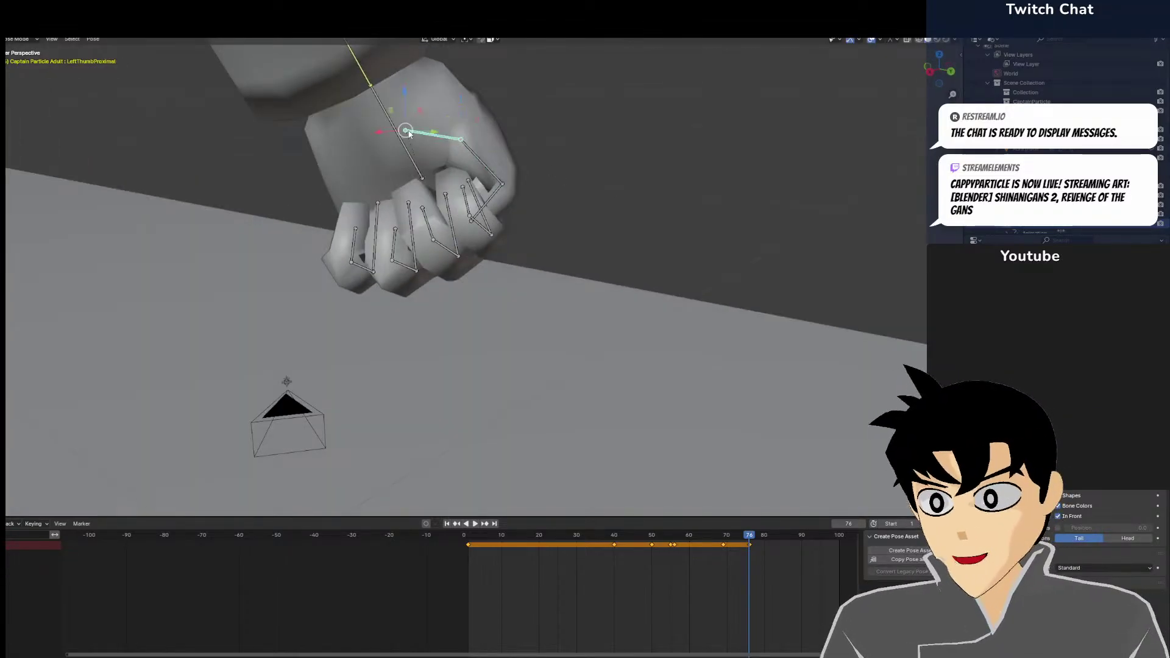
{"action": "middle_click_drag", "start_coordinate": [465, 143], "coordinate": [398, 202]}
{"action": "key", "text": "g"}
{"action": "left_click", "coordinate": [503, 149]}
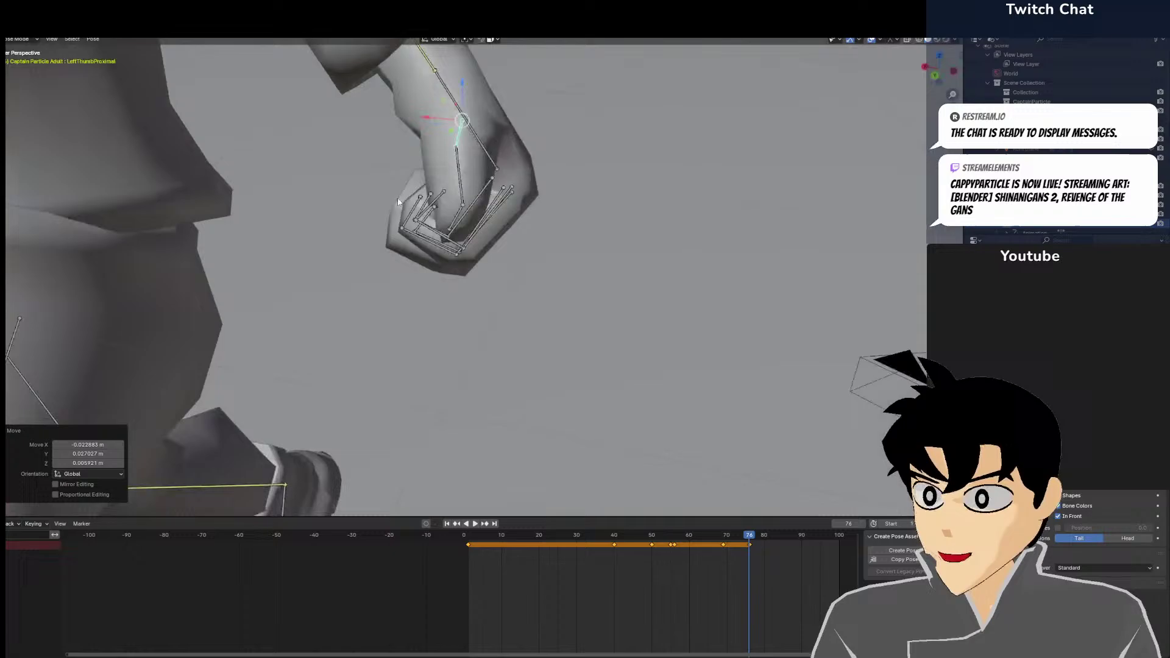
{"action": "left_click", "coordinate": [469, 206]}
{"action": "key", "text": "r"}
{"action": "left_click", "coordinate": [568, 217]}
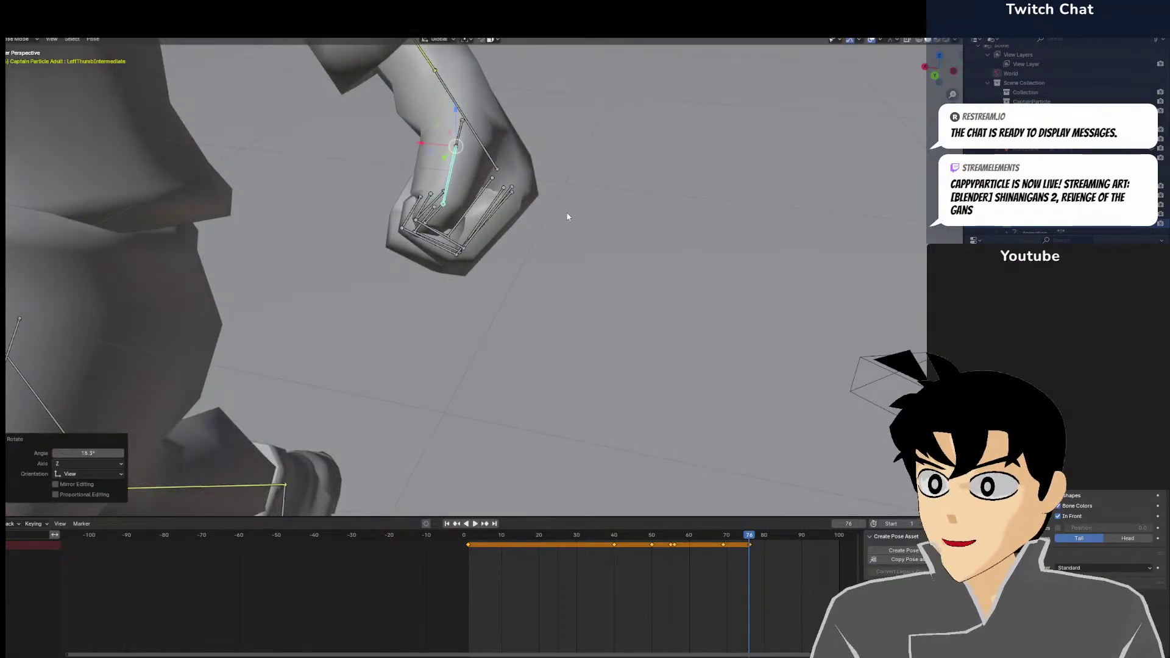
Select all the left hand's bones, copy their fist pose and paste it mirrored onto the right hand
{"action": "middle_click_drag", "start_coordinate": [567, 217], "coordinate": [473, 147]}
{"action": "middle_click_drag", "start_coordinate": [519, 227], "coordinate": [468, 102]}
{"action": "middle_click_drag", "start_coordinate": [441, 195], "coordinate": [600, 201]}
{"action": "scroll", "coordinate": [510, 226], "scroll_direction": "up", "scroll_amount": 2}
{"action": "scroll", "coordinate": [566, 243], "scroll_direction": "down", "scroll_amount": 5}
{"action": "left_click", "coordinate": [585, 230]}
{"action": "left_click_drag", "start_coordinate": [605, 188], "coordinate": [410, 339]}
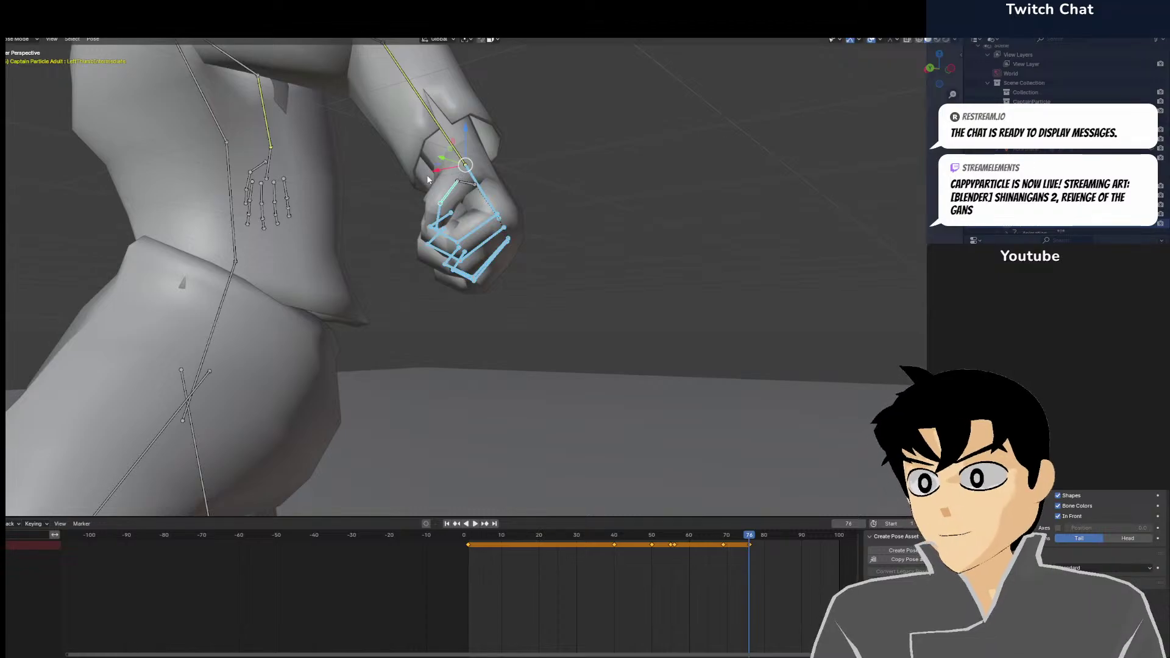
{"action": "key", "text": "ctrl+v"}
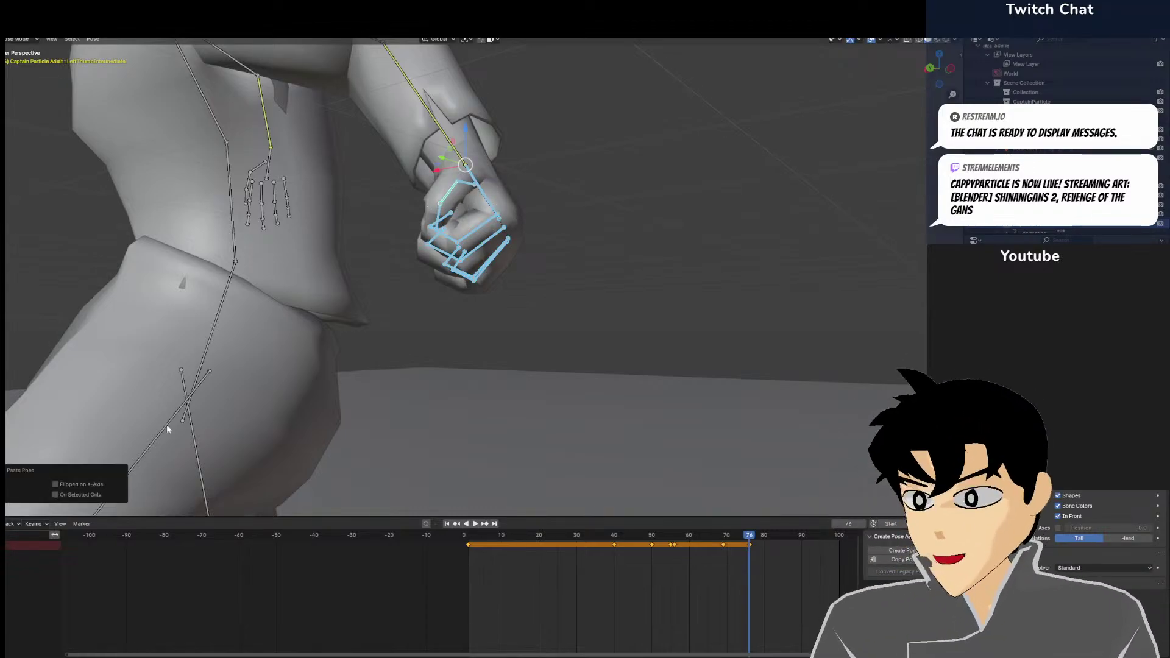
{"action": "scroll", "coordinate": [83, 477], "scroll_direction": "down", "scroll_amount": 5}
Rotate the head bone about the global X axis and refine its tilt from the side
{"action": "left_click", "coordinate": [307, 349]}
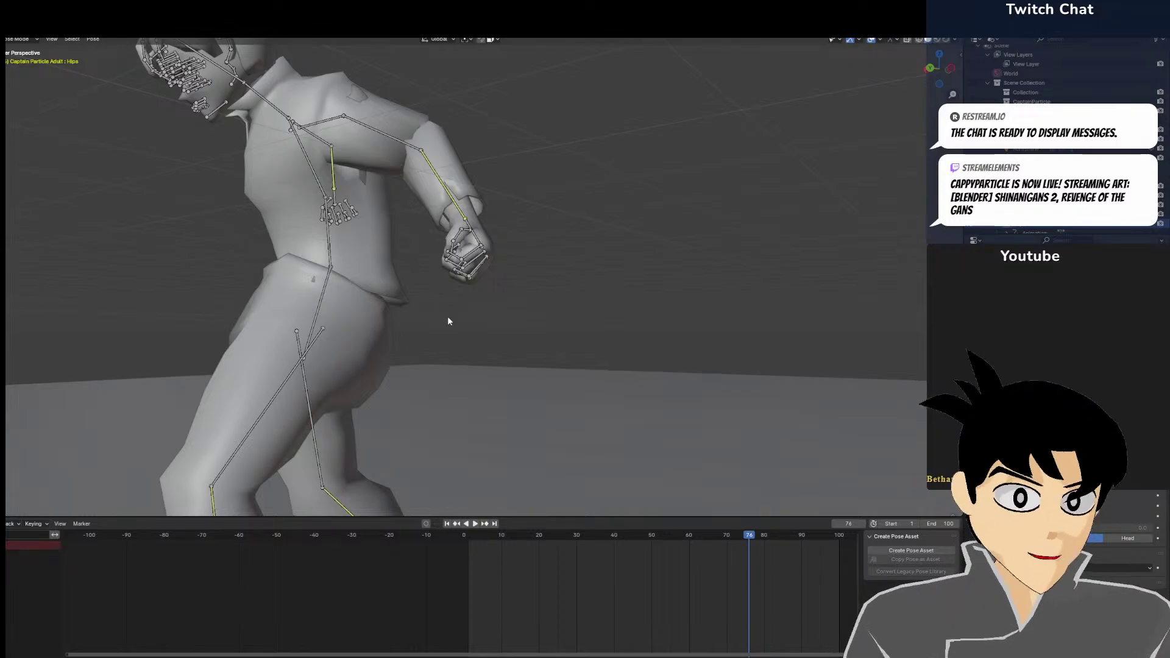
{"action": "middle_click_drag", "start_coordinate": [448, 316], "coordinate": [435, 186]}
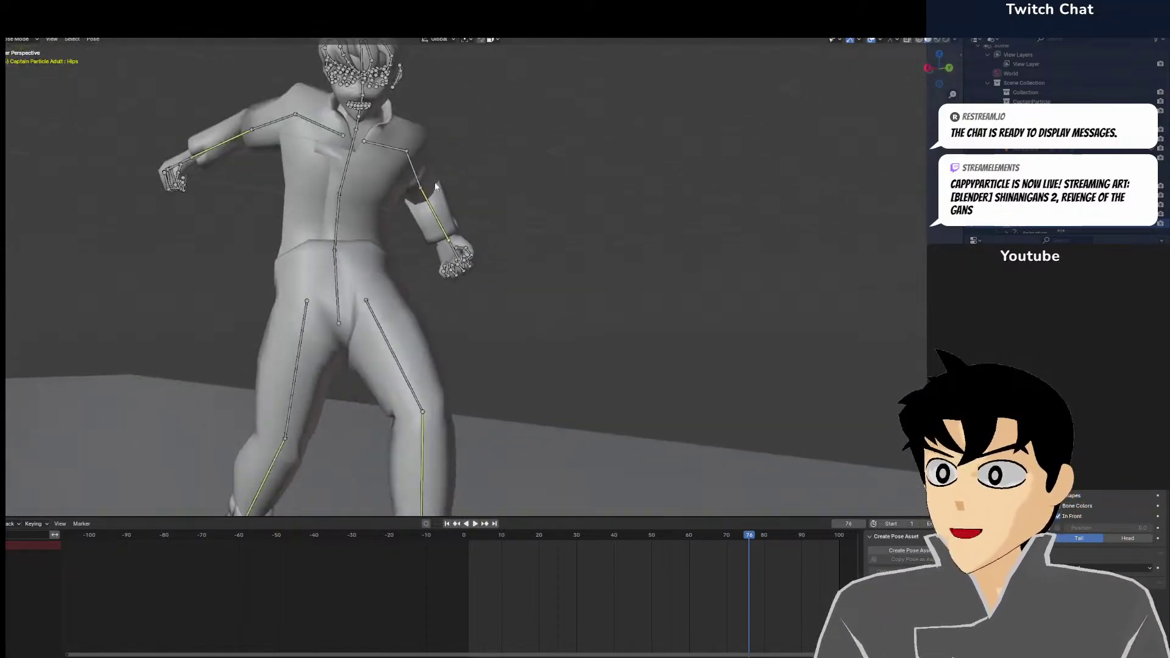
{"action": "left_click", "coordinate": [356, 58]}
{"action": "key", "text": "r"}
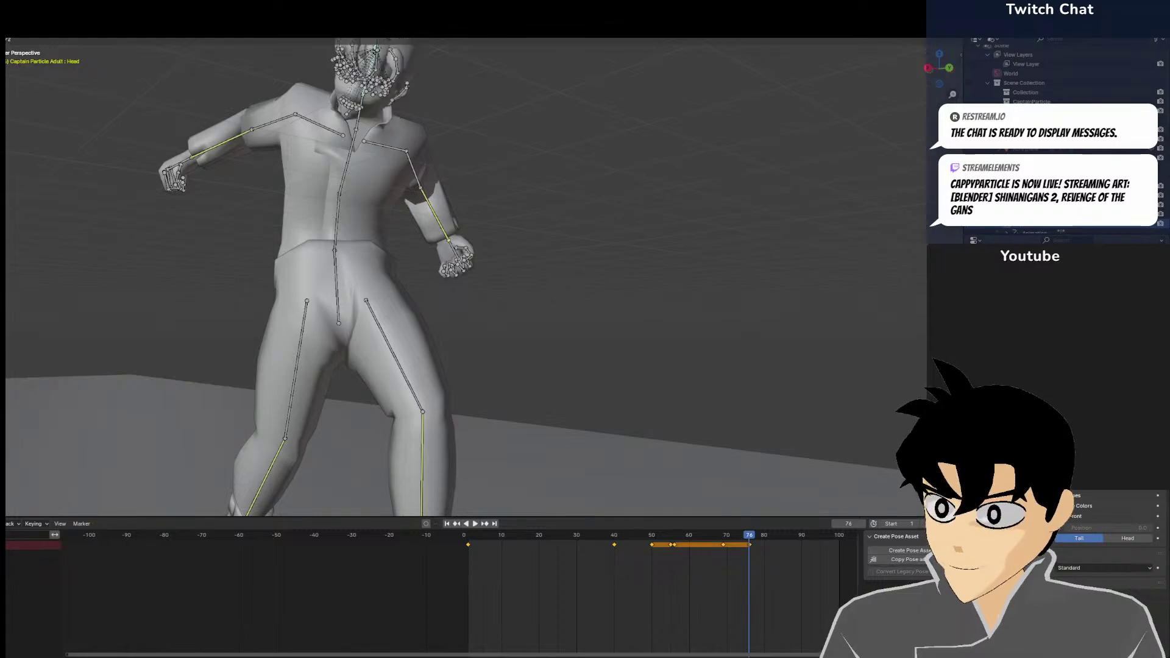
{"action": "key", "text": "x"}
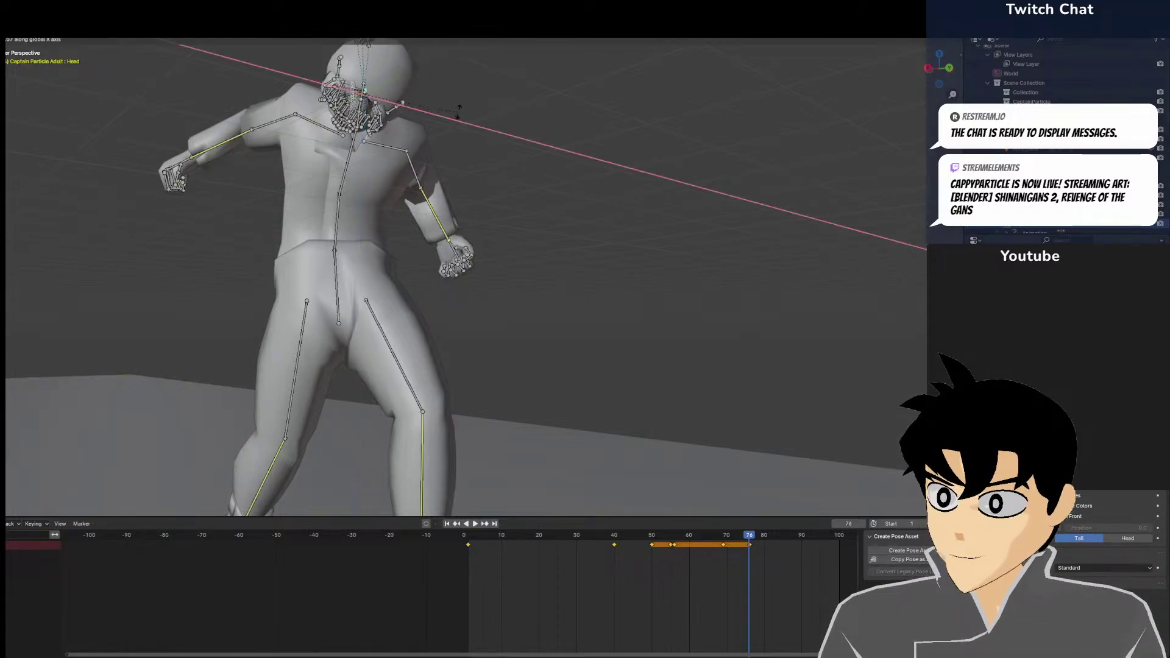
{"action": "left_click", "coordinate": [458, 110]}
{"action": "scroll", "coordinate": [515, 190], "scroll_direction": "down", "scroll_amount": 2}
{"action": "scroll", "coordinate": [581, 228], "scroll_direction": "up", "scroll_amount": 4}
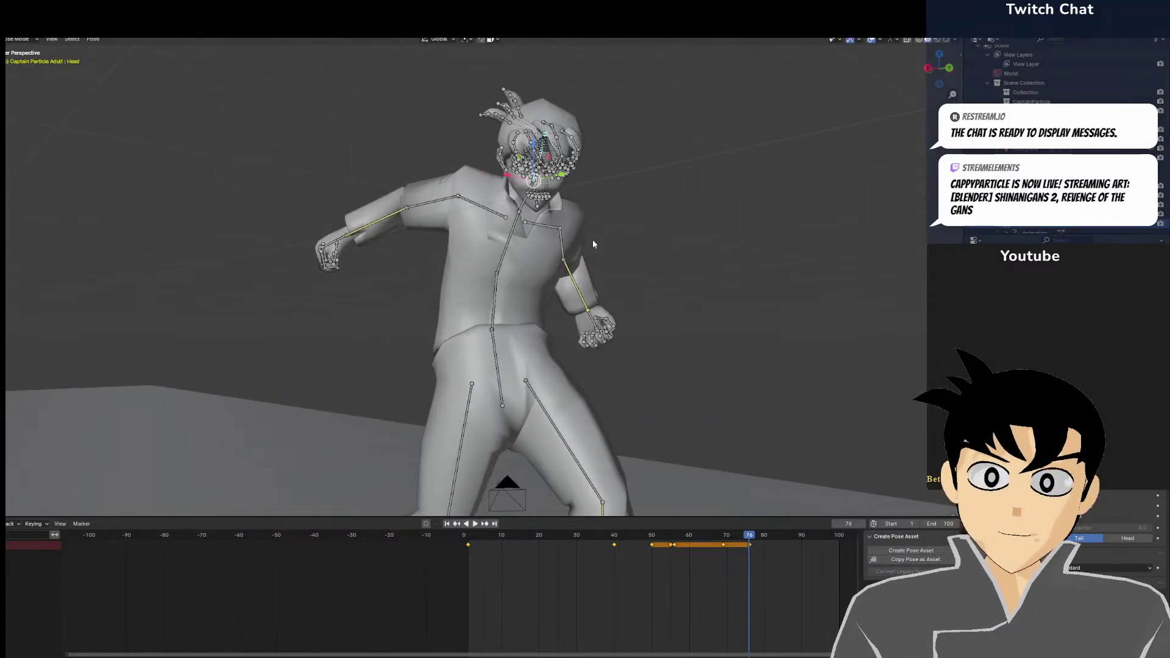
{"action": "middle_click_drag", "start_coordinate": [593, 239], "coordinate": [629, 148]}
{"action": "key", "text": "r"}
{"action": "left_click", "coordinate": [613, 228]}
Rotate the right shoulder bone and the left lower arm bone to adjust how both arms hang
{"action": "left_click", "coordinate": [559, 244]}
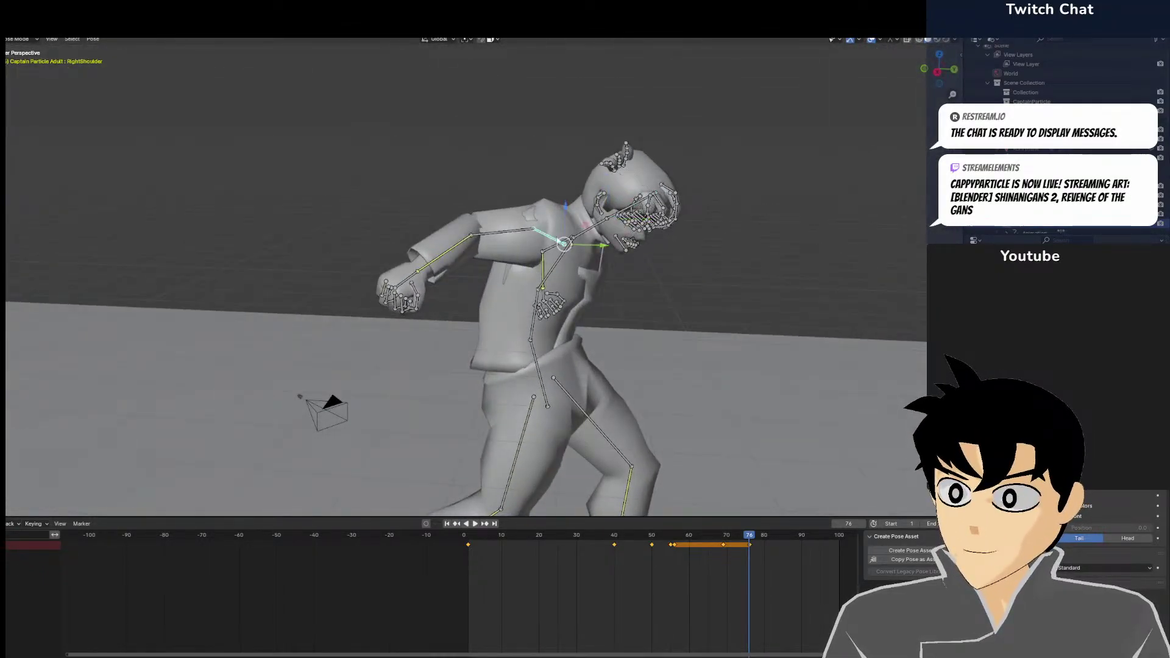
{"action": "key", "text": "r"}
{"action": "left_click", "coordinate": [577, 219]}
{"action": "middle_click_drag", "start_coordinate": [578, 219], "coordinate": [434, 241]}
{"action": "left_click", "coordinate": [437, 275]}
{"action": "key", "text": "r"}
{"action": "left_click", "coordinate": [408, 297]}
{"action": "middle_click_drag", "start_coordinate": [409, 297], "coordinate": [453, 197]}
{"action": "left_click", "coordinate": [451, 195]}
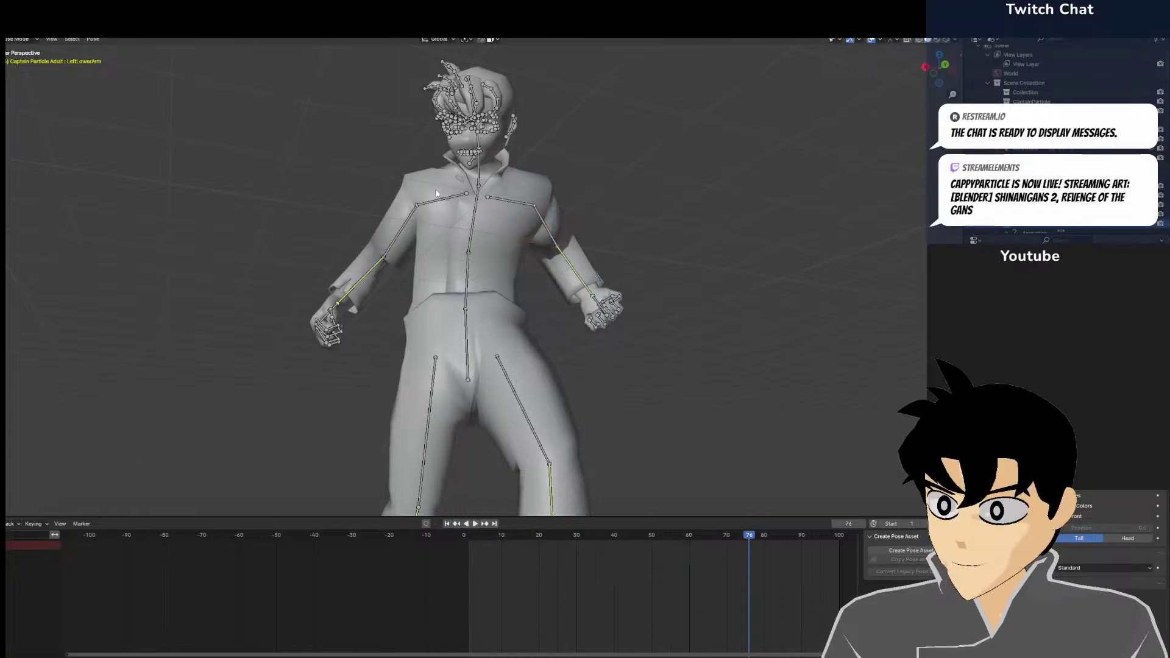
Rotate the right shoulder bone about 5.6° and adjust the rotation of the right arm below it
{"action": "left_click", "coordinate": [434, 196]}
{"action": "key", "text": "r"}
{"action": "left_click", "coordinate": [434, 193]}
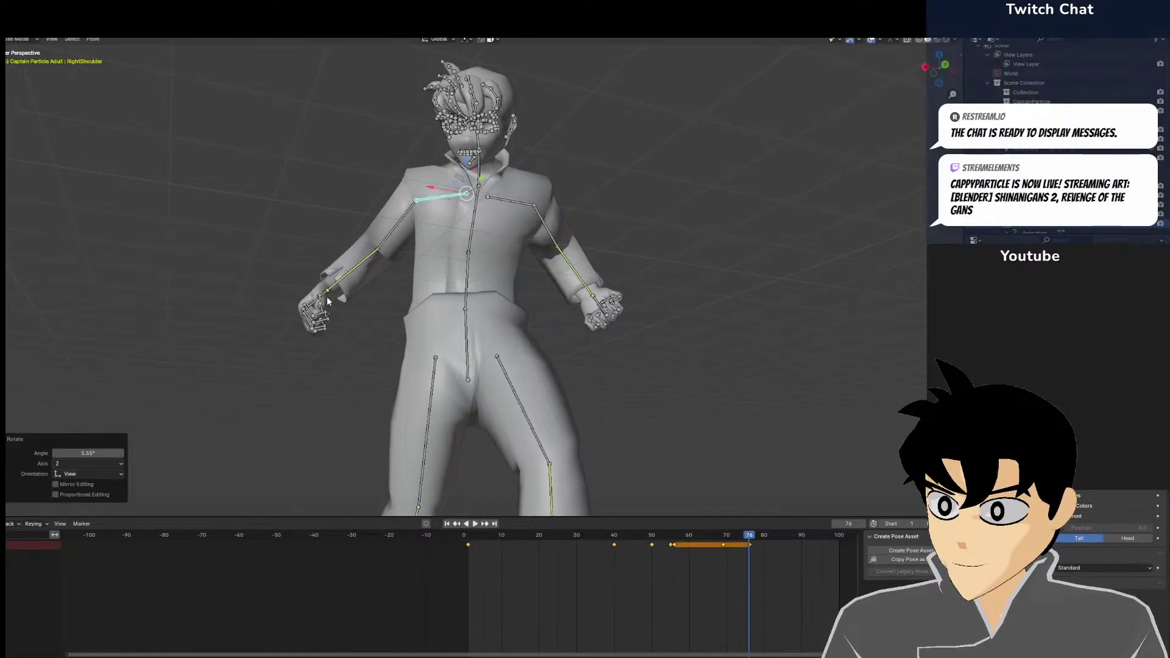
{"action": "left_click", "coordinate": [326, 296]}
{"action": "left_click", "coordinate": [323, 293]}
{"action": "middle_click_drag", "start_coordinate": [388, 301], "coordinate": [480, 262]}
{"action": "key", "text": "r"}
{"action": "left_click", "coordinate": [605, 191]}
Rotate the right lower arm bone about 30° as seen from behind and fine-tune its angle
{"action": "middle_click_drag", "start_coordinate": [605, 192], "coordinate": [585, 304]}
{"action": "key", "text": "r"}
{"action": "left_click", "coordinate": [621, 326]}
{"action": "left_click", "coordinate": [561, 323]}
{"action": "left_click", "coordinate": [606, 319]}
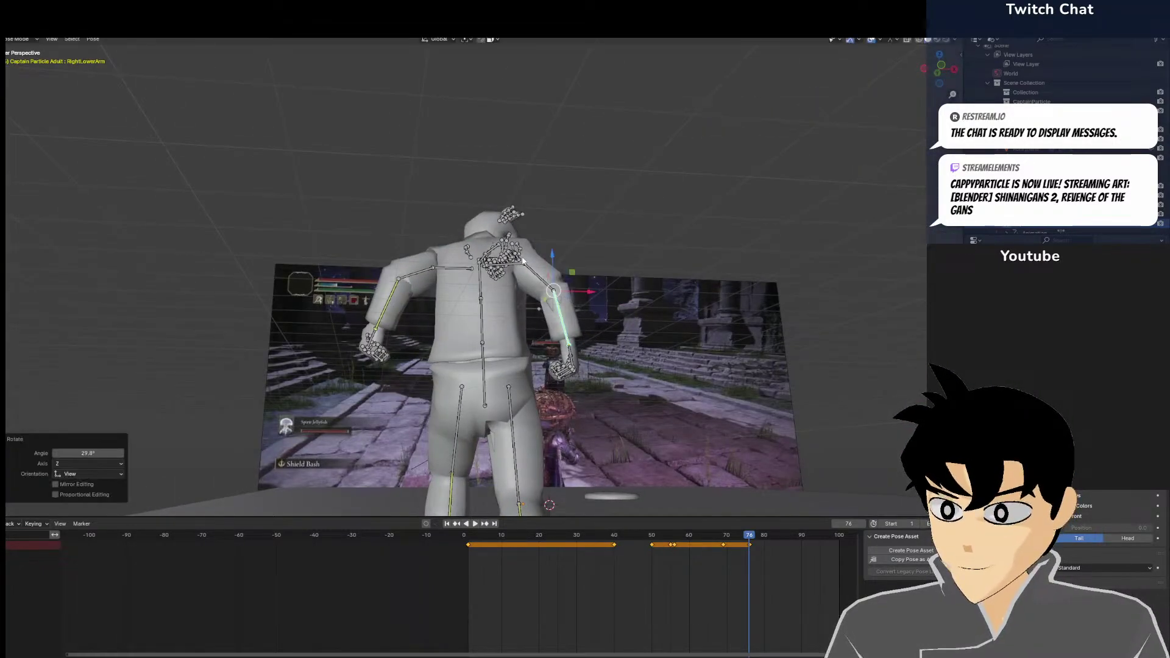
{"action": "middle_click_drag", "start_coordinate": [580, 240], "coordinate": [576, 277]}
{"action": "key", "text": "r"}
{"action": "left_click", "coordinate": [586, 276]}
{"action": "left_click", "coordinate": [527, 264]}
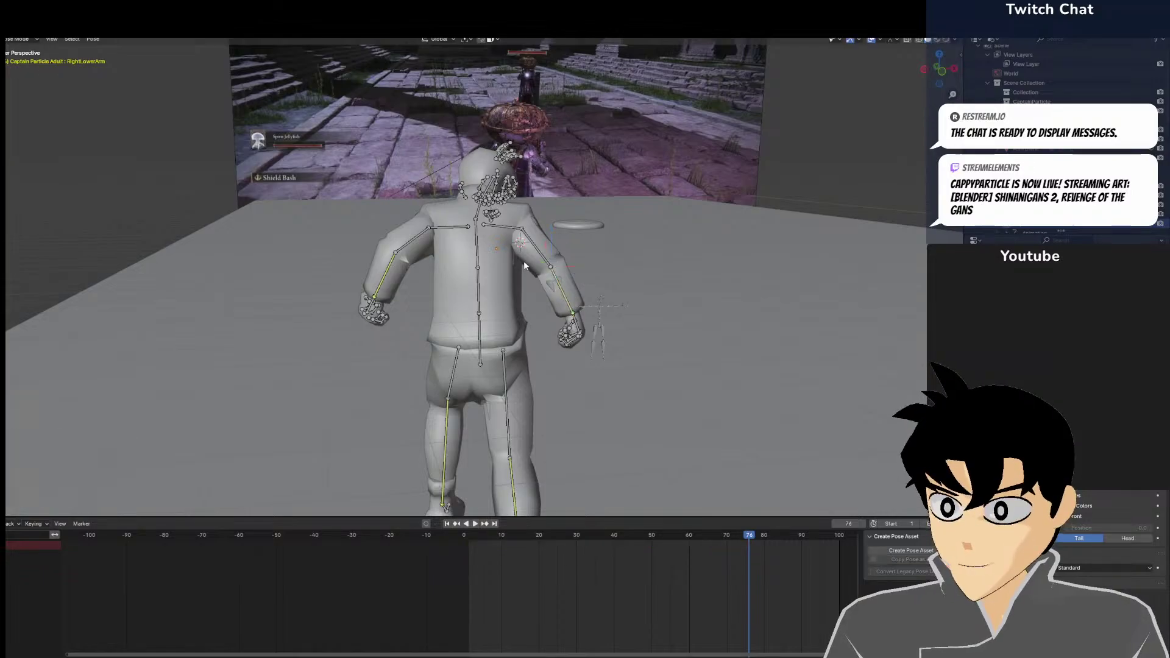
Rotate the right upper arm bone about -5.6° and check the pose through the camera
{"action": "left_click", "coordinate": [538, 249]}
{"action": "key", "text": "r"}
{"action": "left_click", "coordinate": [544, 247]}
{"action": "key", "text": "KP_0"}
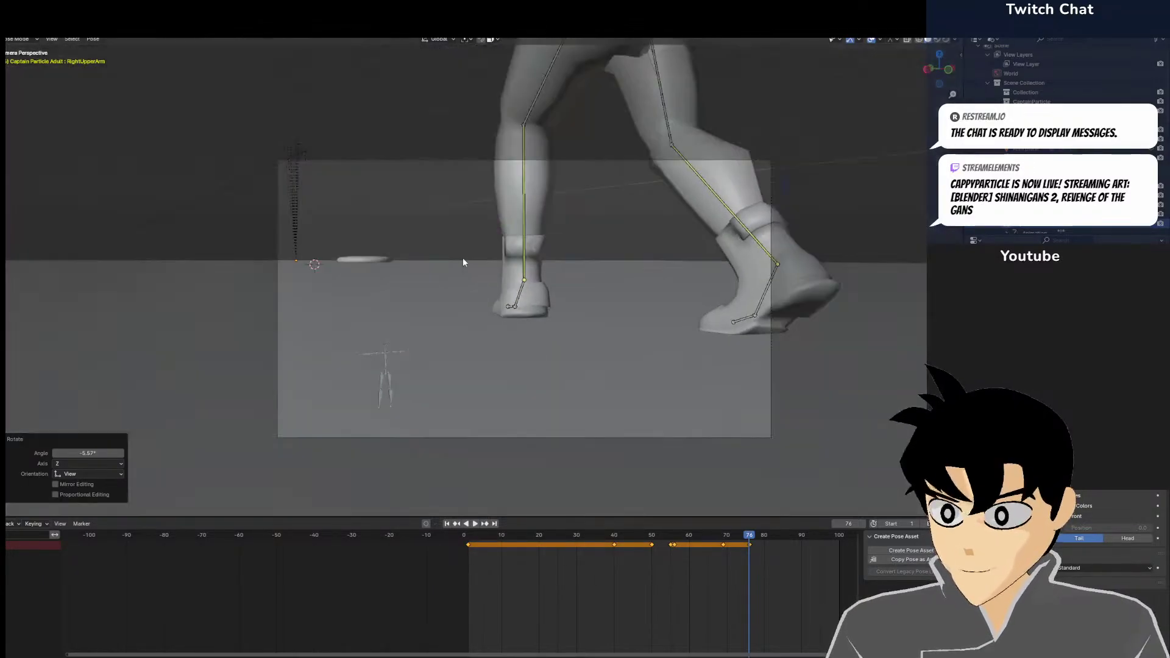
{"action": "middle_click_drag", "start_coordinate": [548, 247], "coordinate": [502, 208]}
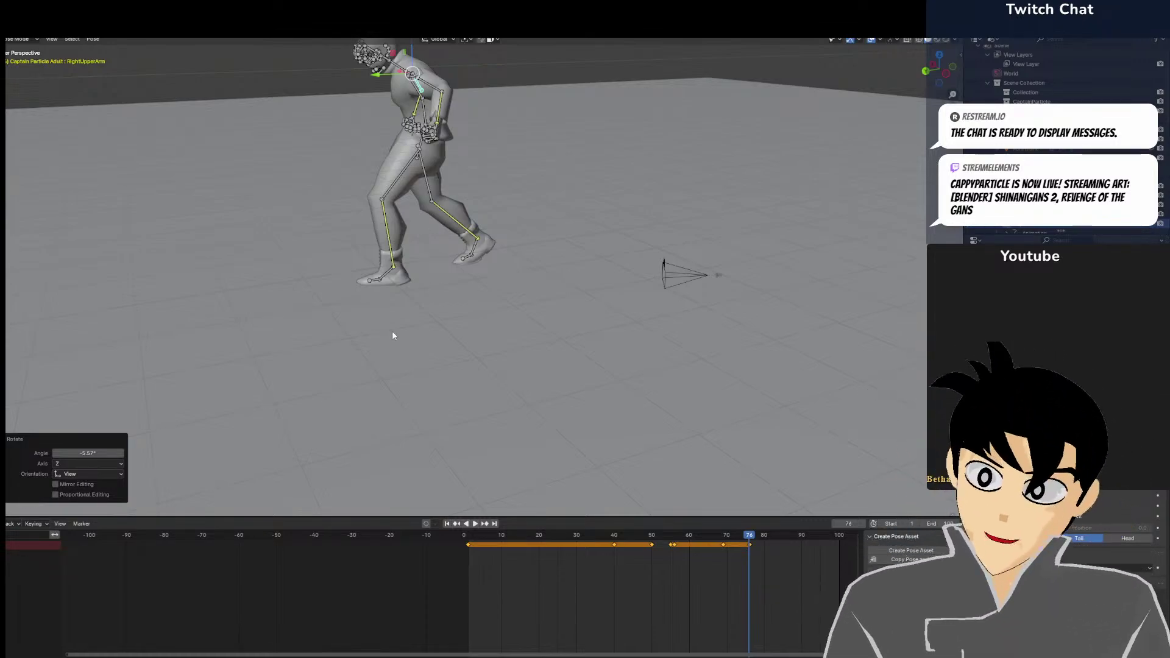
Keyframe the pose of all bones at frame 76 and move the timeline to frame 82
{"action": "key", "text": "a"}
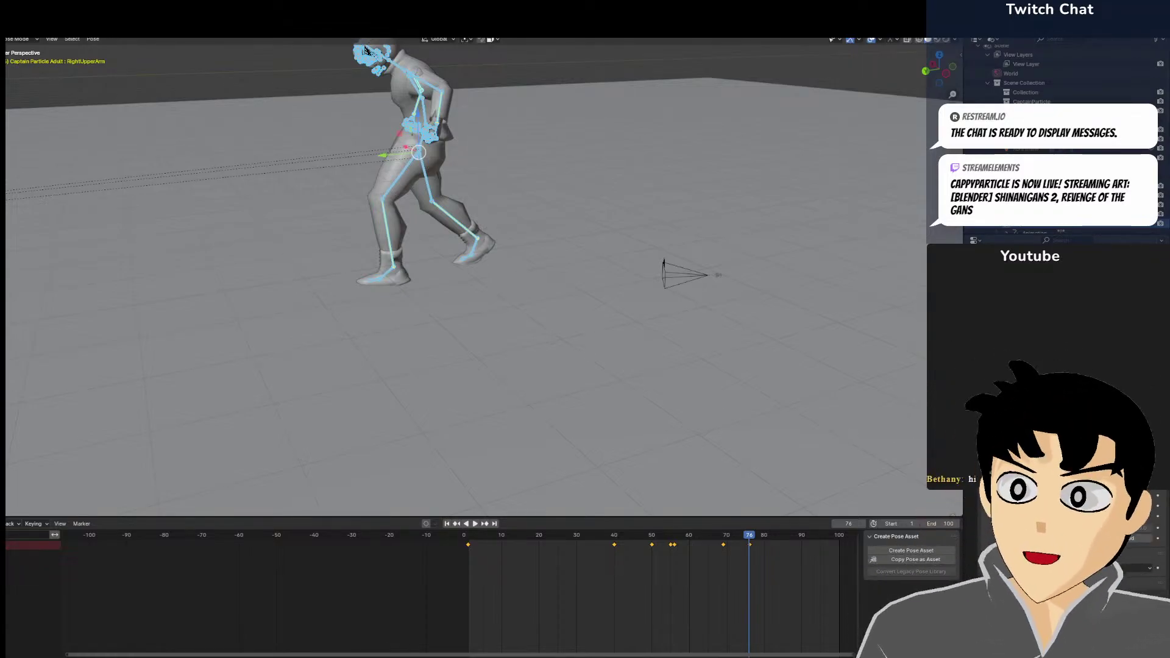
{"action": "middle_click_drag", "start_coordinate": [397, 323], "coordinate": [448, 284]}
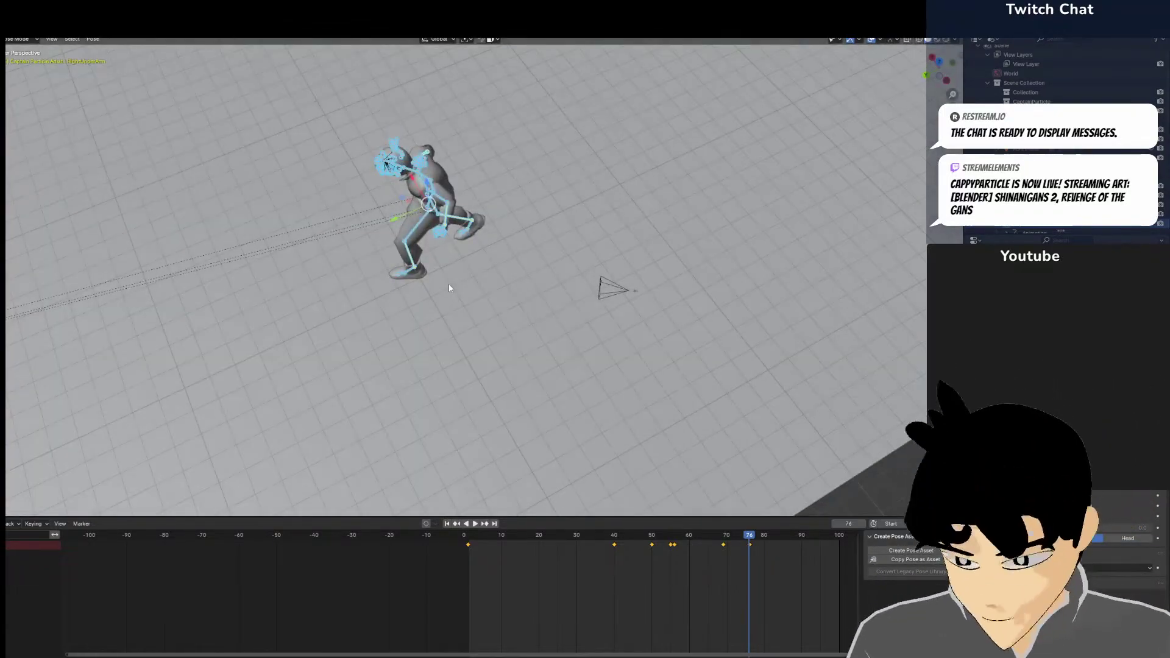
{"action": "scroll", "coordinate": [446, 283], "scroll_direction": "up", "scroll_amount": 4}
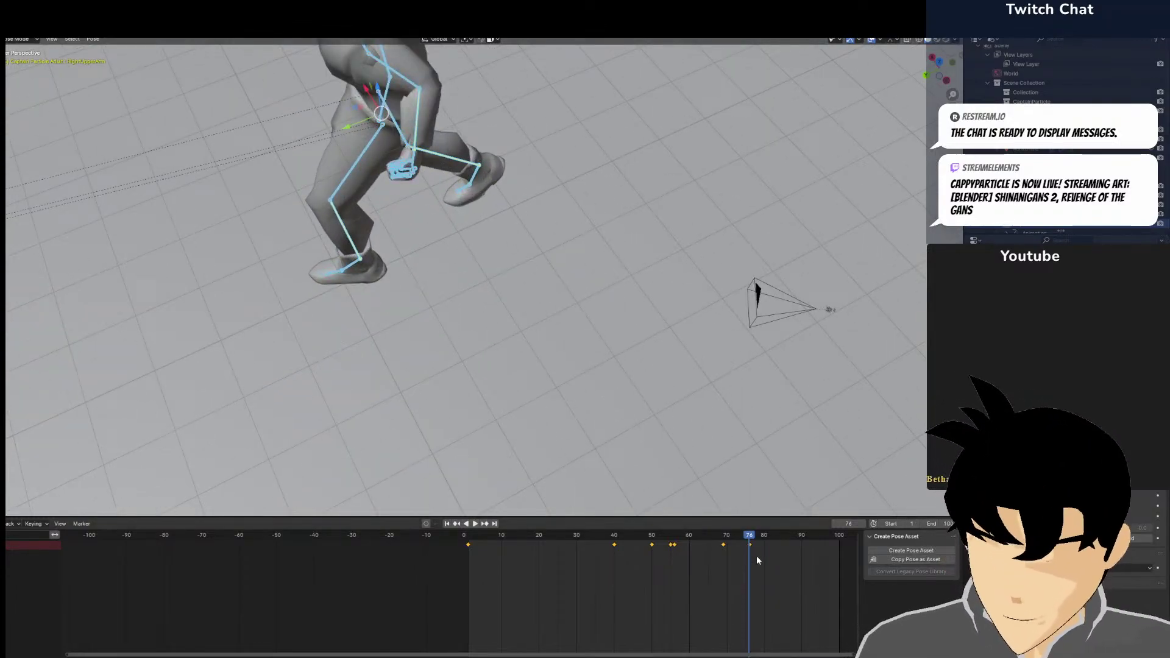
{"action": "key", "text": "space"}
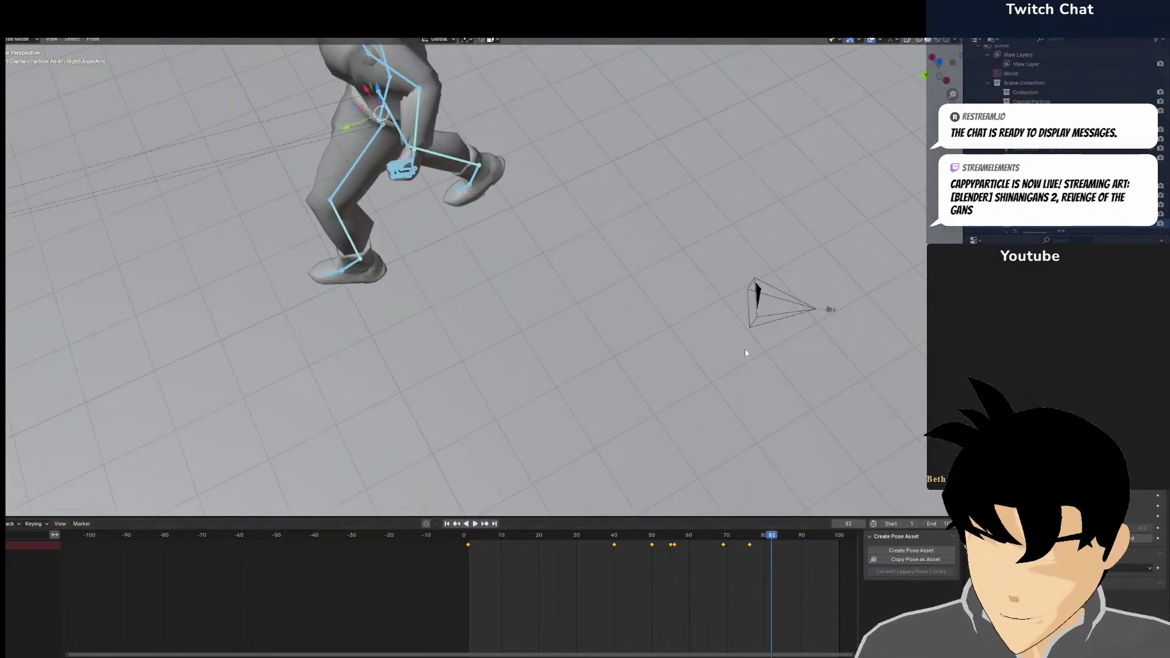
Twist the hips and chest bones clockwise as seen from above at frame 82, swinging the left arm forward
{"action": "left_click", "coordinate": [660, 232]}
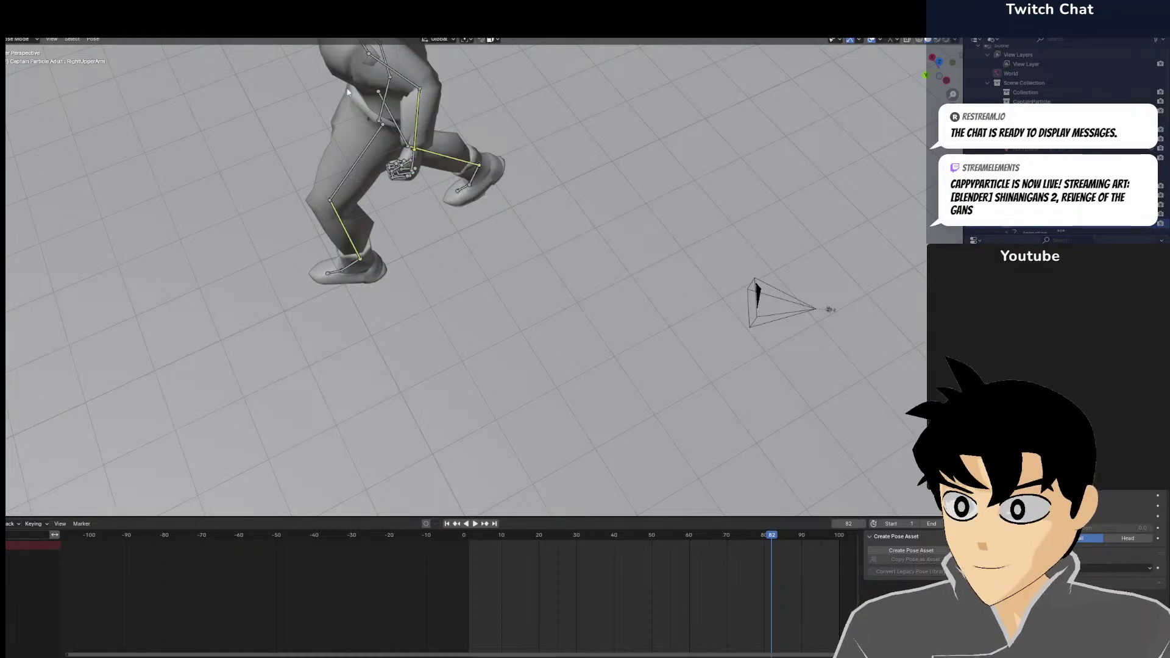
{"action": "left_click", "coordinate": [382, 100]}
{"action": "mouse_move", "coordinate": [382, 100]}
{"action": "middle_mouse_down"}
{"action": "mouse_move", "coordinate": [488, 77]}
{"action": "mouse_move", "coordinate": [384, 62]}
{"action": "mouse_move", "coordinate": [407, 39]}
{"action": "mouse_move", "coordinate": [401, 98]}
{"action": "middle_mouse_up"}
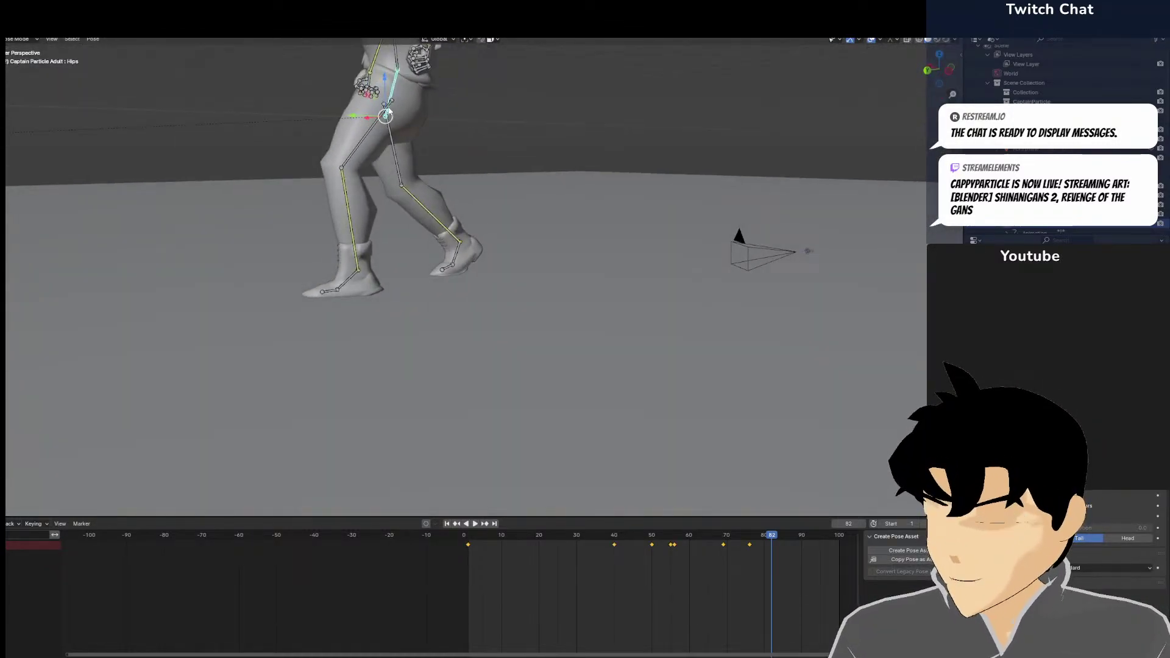
{"action": "key", "text": "KP_7"}
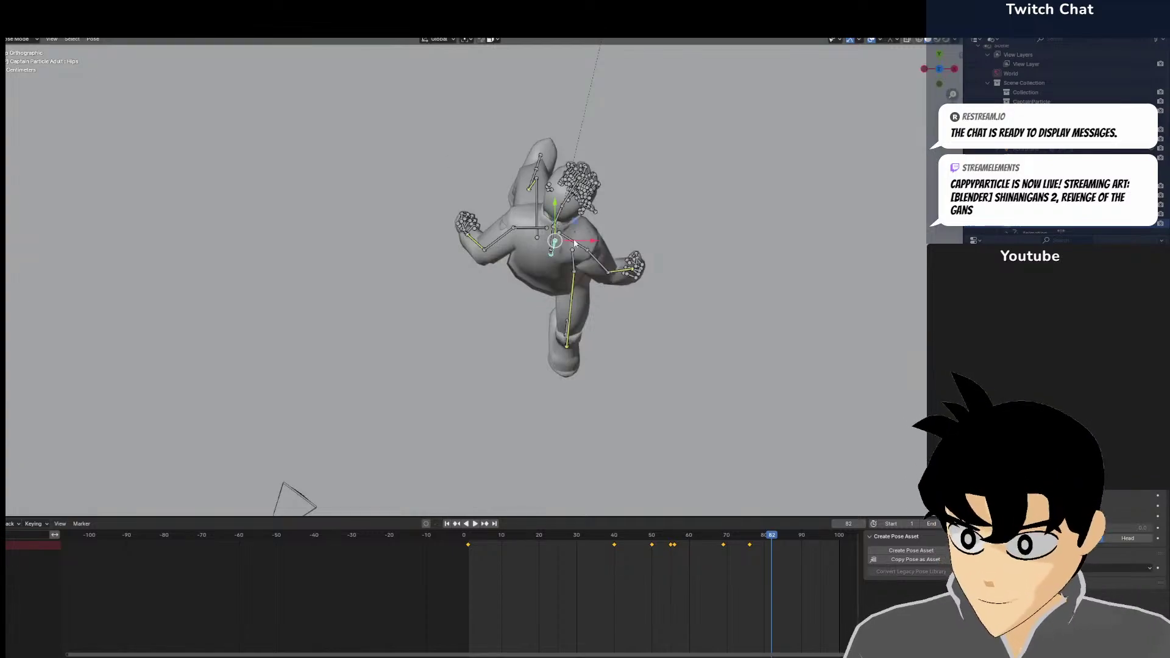
{"action": "key", "text": "r"}
{"action": "left_click", "coordinate": [570, 257]}
{"action": "left_click", "coordinate": [551, 251]}
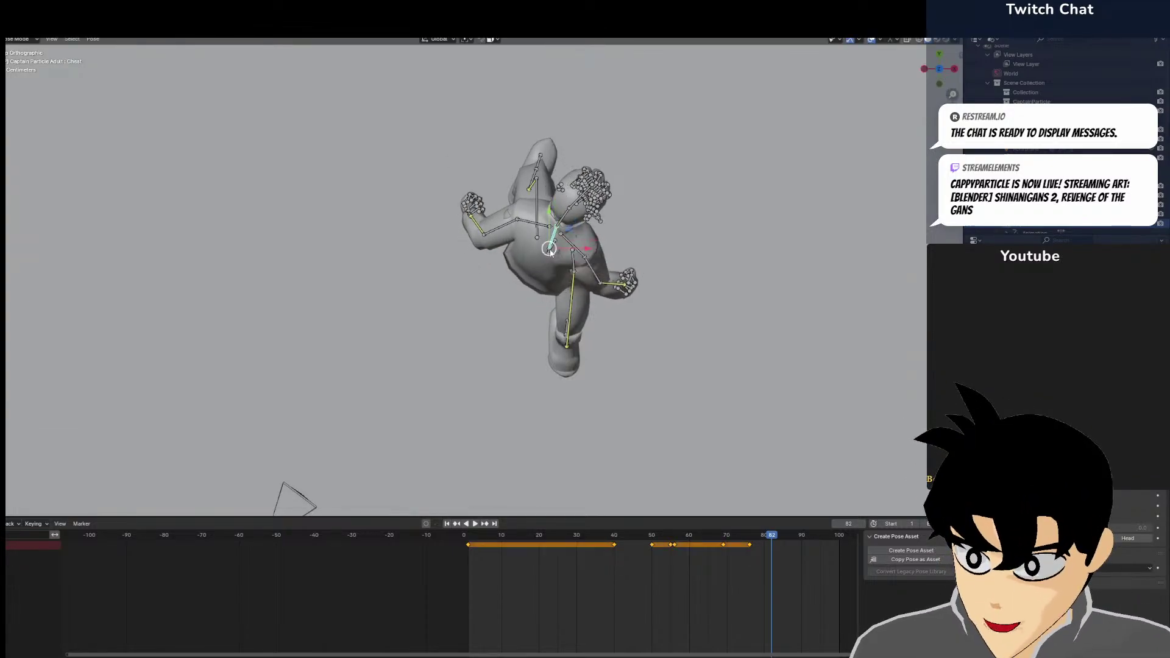
{"action": "key", "text": "r"}
{"action": "left_click", "coordinate": [629, 269]}
Rotate the neck bone back against the torso twist and rotate the head bone about -7.7° as seen from above
{"action": "left_click", "coordinate": [572, 223]}
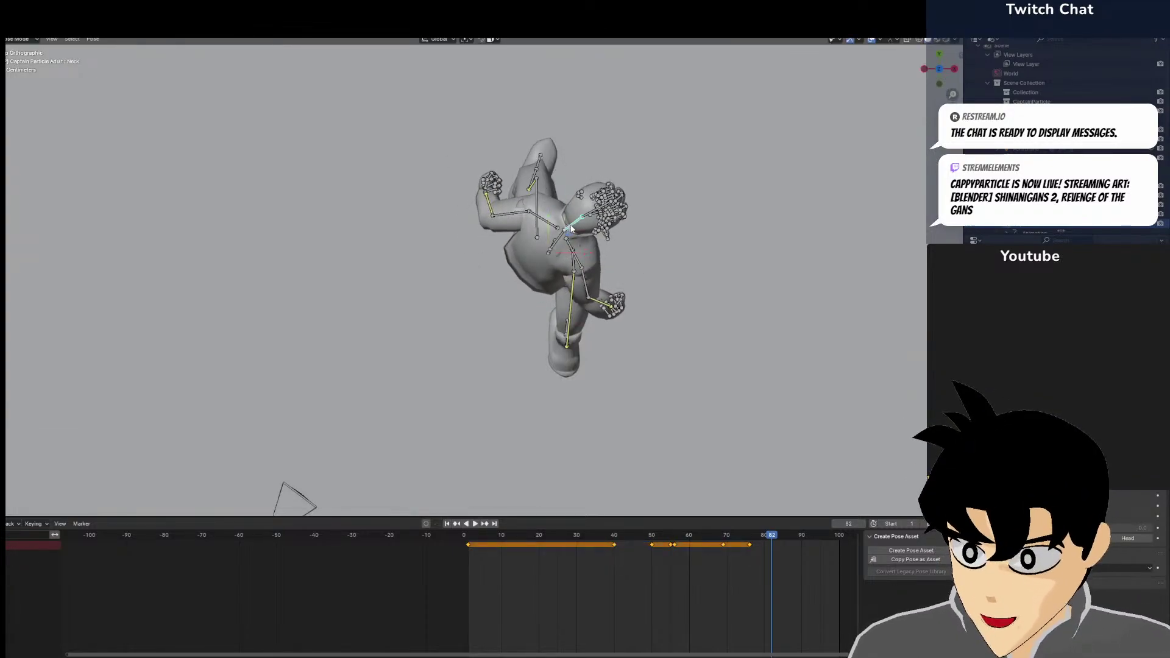
{"action": "key", "text": "r"}
{"action": "left_click", "coordinate": [580, 213]}
{"action": "left_click", "coordinate": [586, 209]}
{"action": "key", "text": "r"}
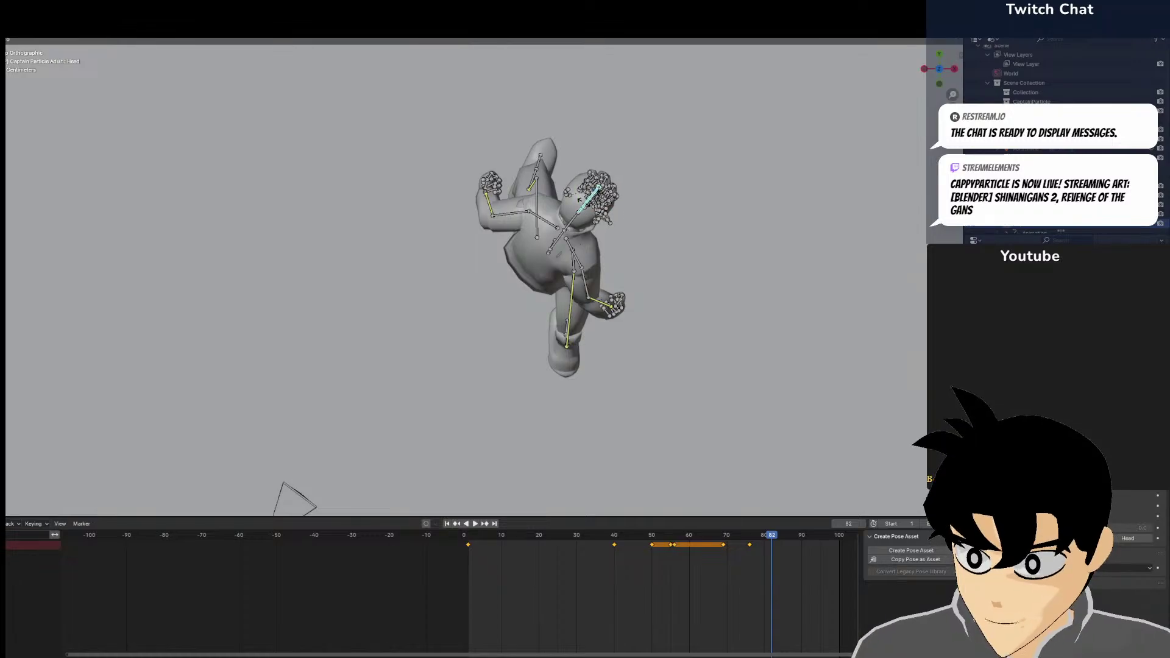
{"action": "left_click", "coordinate": [595, 204]}
Rotate the trailing right foot bone about 21.4° as seen from the side
{"action": "middle_click_drag", "start_coordinate": [594, 205], "coordinate": [682, 134]}
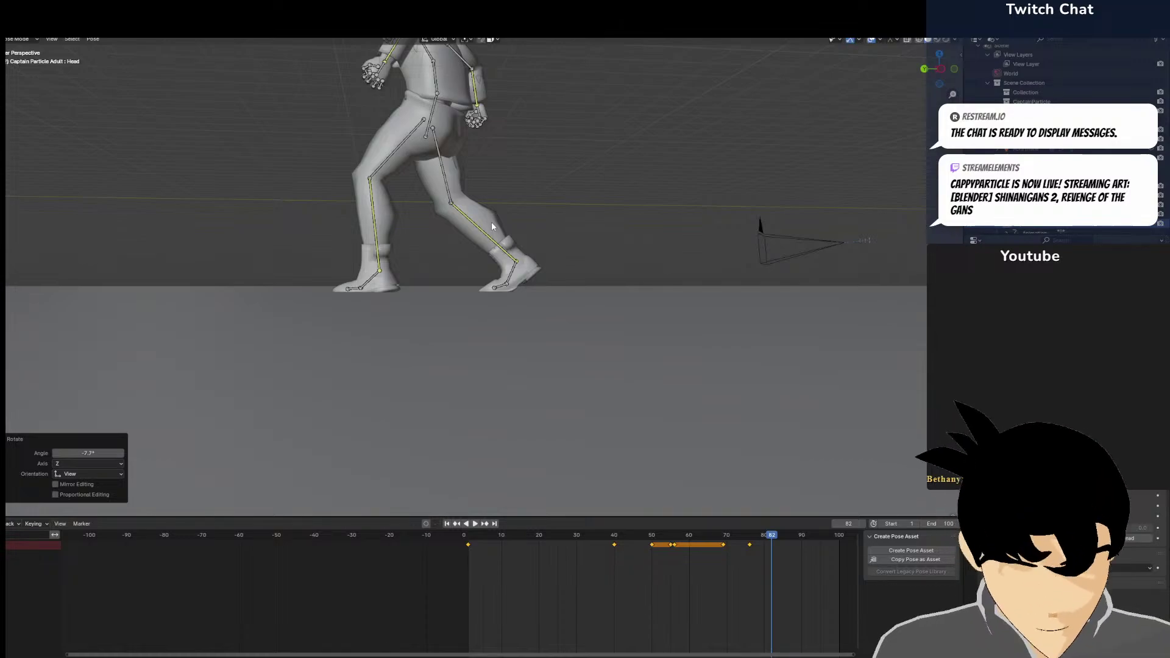
{"action": "left_click", "coordinate": [495, 261]}
{"action": "key", "text": "r"}
{"action": "left_click", "coordinate": [509, 273]}
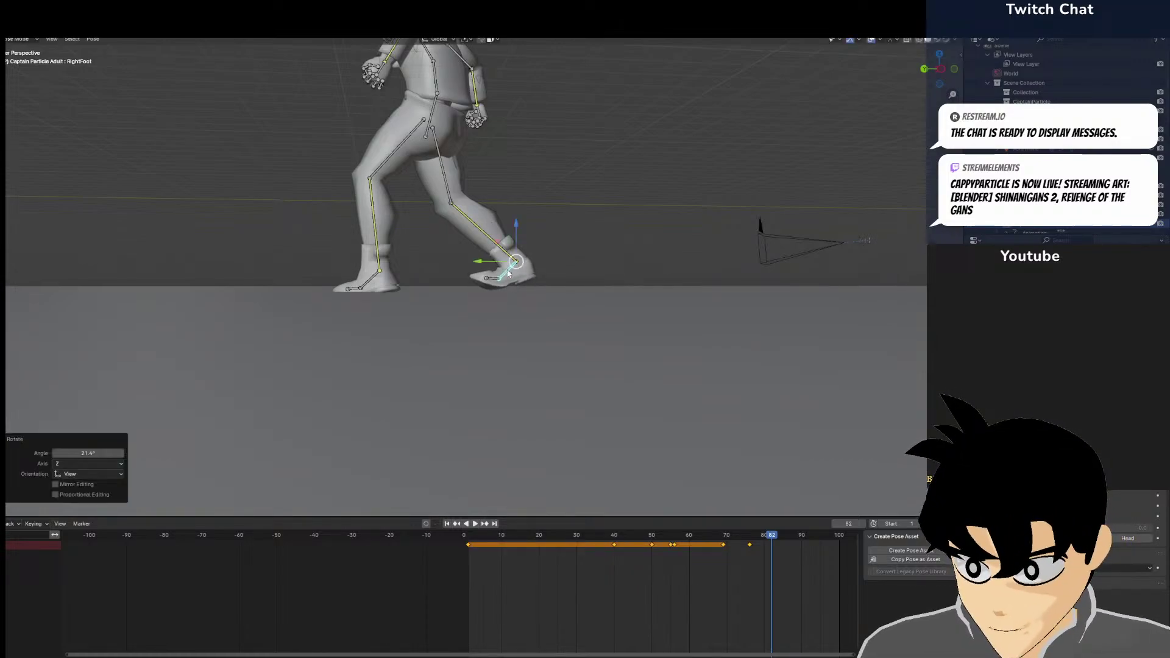
Rotate the right lower leg bone about 16.5° as seen from the side and level the right foot bone on the floor
{"action": "left_click", "coordinate": [501, 242]}
{"action": "key", "text": "r"}
{"action": "left_click", "coordinate": [487, 256]}
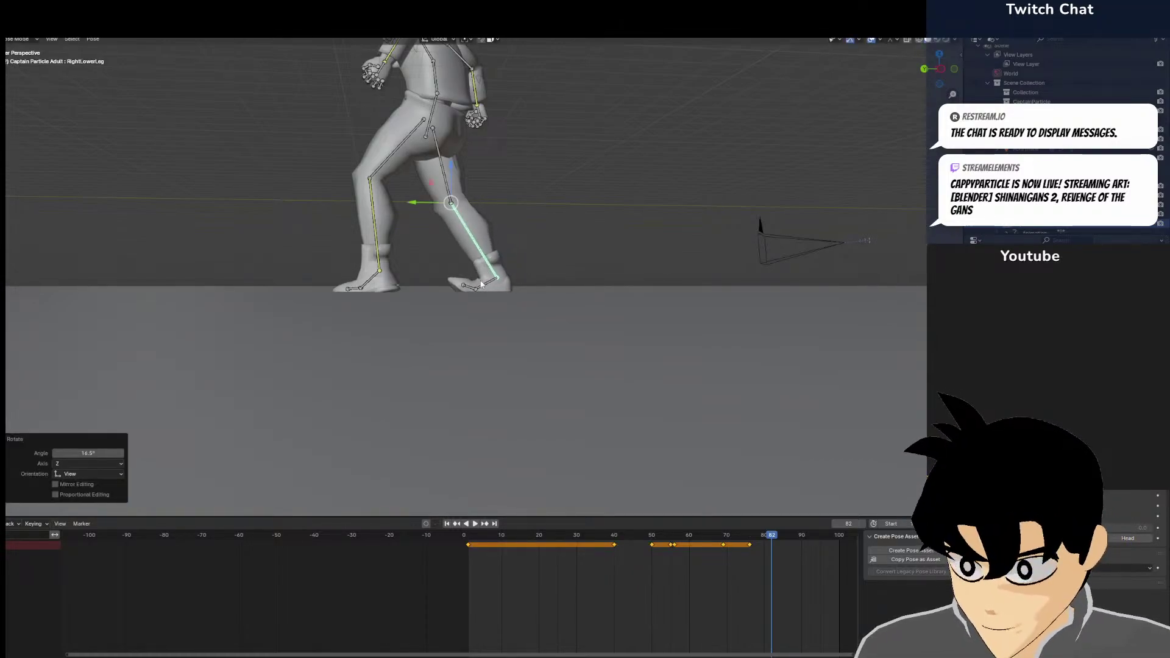
{"action": "left_click", "coordinate": [481, 288]}
{"action": "key", "text": "r"}
{"action": "left_click", "coordinate": [479, 293]}
Swing the right upper leg bone slightly forward and adjust the right foot bone's tilt as seen from the opposite side
{"action": "left_click", "coordinate": [448, 183]}
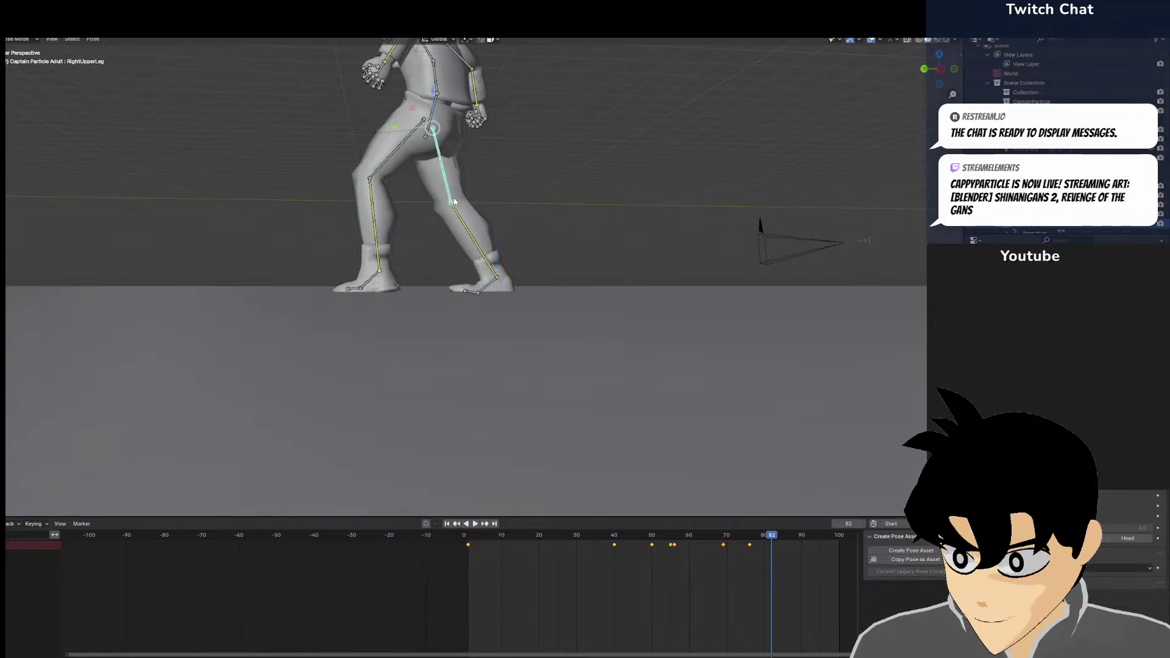
{"action": "key", "text": "r"}
{"action": "left_click", "coordinate": [438, 201]}
{"action": "middle_click_drag", "start_coordinate": [438, 201], "coordinate": [436, 311]}
{"action": "left_click", "coordinate": [427, 320]}
{"action": "left_click", "coordinate": [430, 302]}
{"action": "key", "text": "r"}
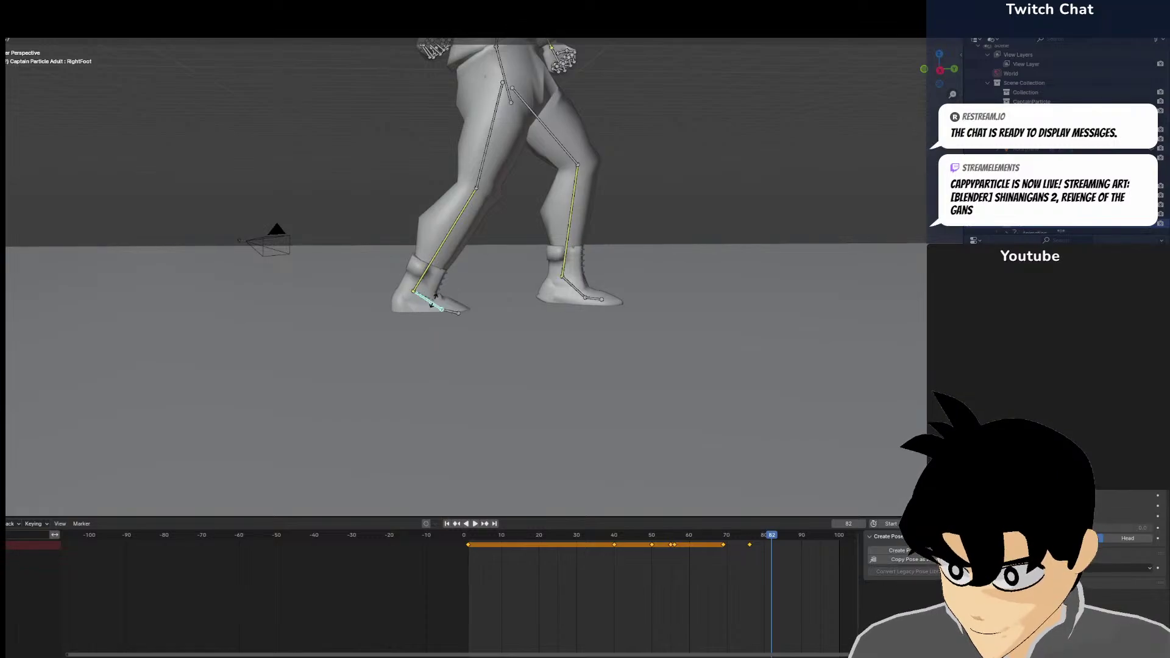
{"action": "left_click", "coordinate": [431, 304]}
Rotate the right lower leg bone further back and rotate the right foot bone about -5.56°, then about -1.43°
{"action": "left_click", "coordinate": [424, 274]}
{"action": "middle_click_drag", "start_coordinate": [424, 274], "coordinate": [421, 274]}
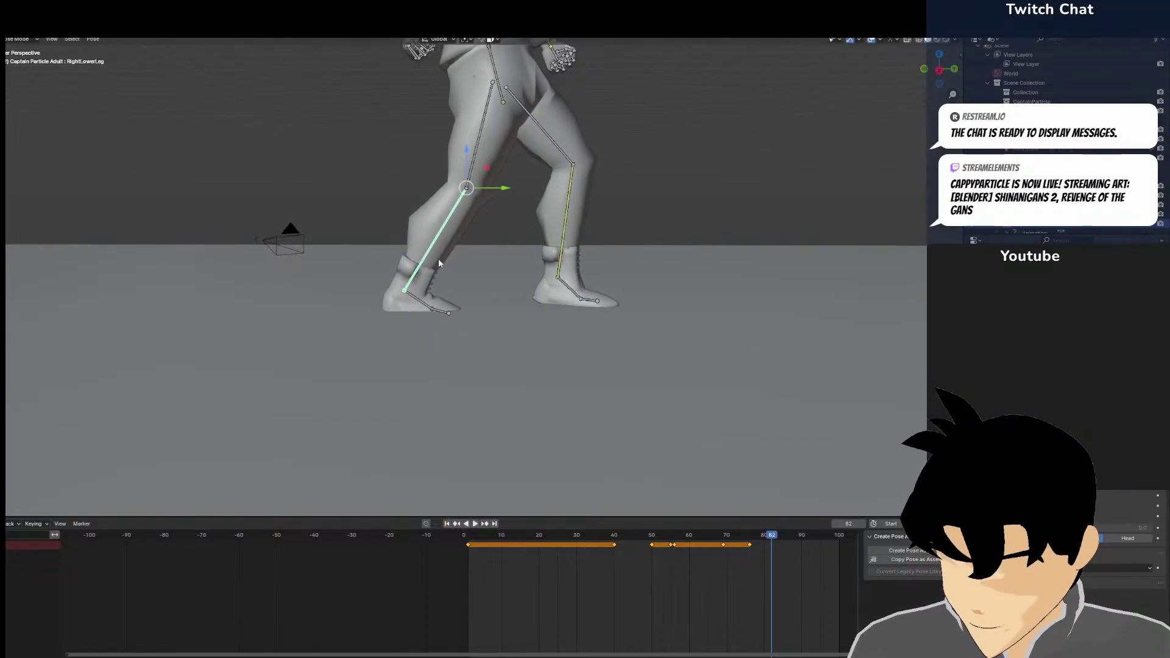
{"action": "key", "text": "r"}
{"action": "left_click", "coordinate": [418, 275]}
{"action": "left_click", "coordinate": [408, 294]}
{"action": "key", "text": "r"}
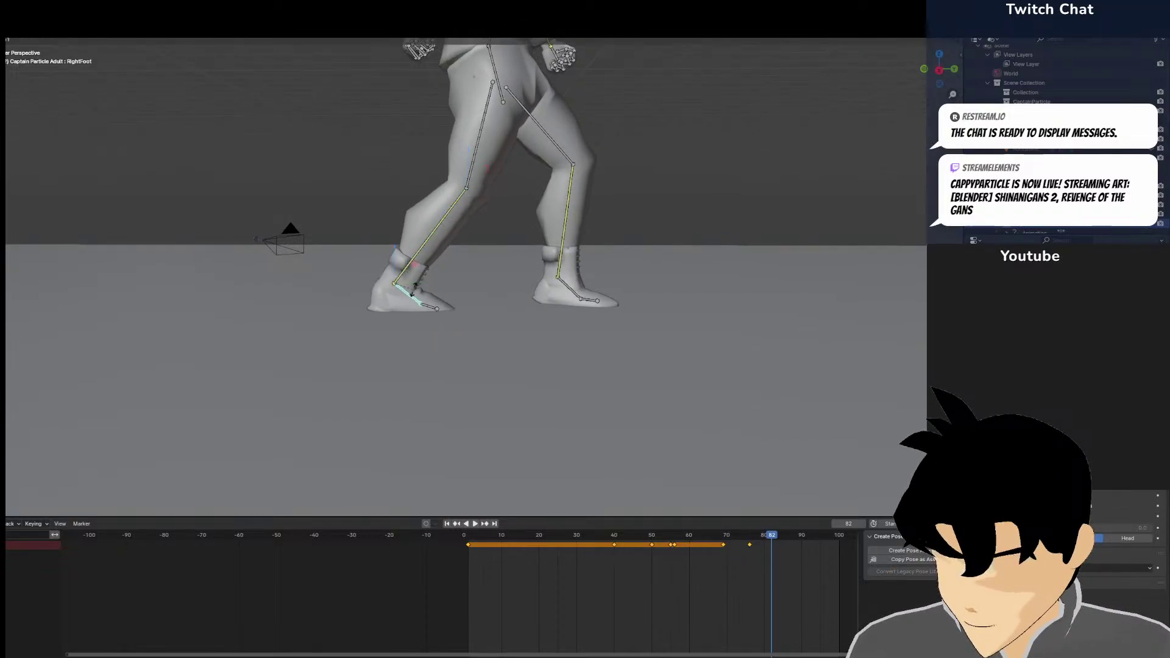
{"action": "left_click", "coordinate": [418, 290]}
{"action": "key", "text": "r"}
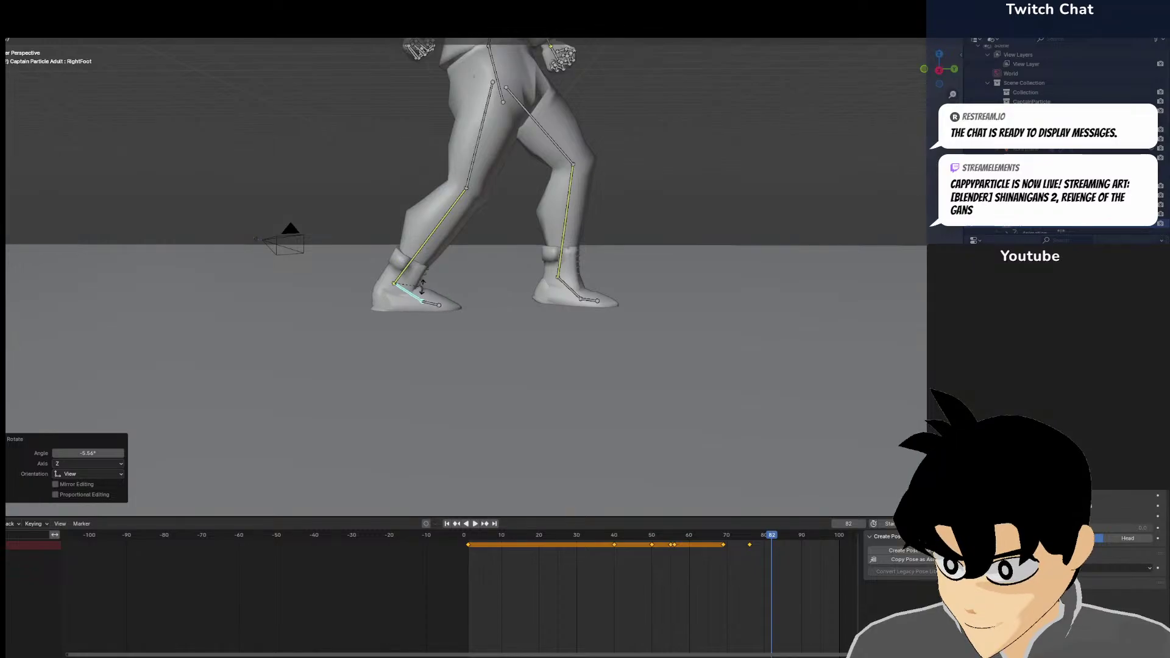
{"action": "left_click", "coordinate": [421, 295]}
As seen from behind, rotate the right foot bone about -9.85° and the right upper leg bone outward about -2.45°
{"action": "middle_click_drag", "start_coordinate": [421, 295], "coordinate": [549, 288]}
{"action": "key", "text": "r"}
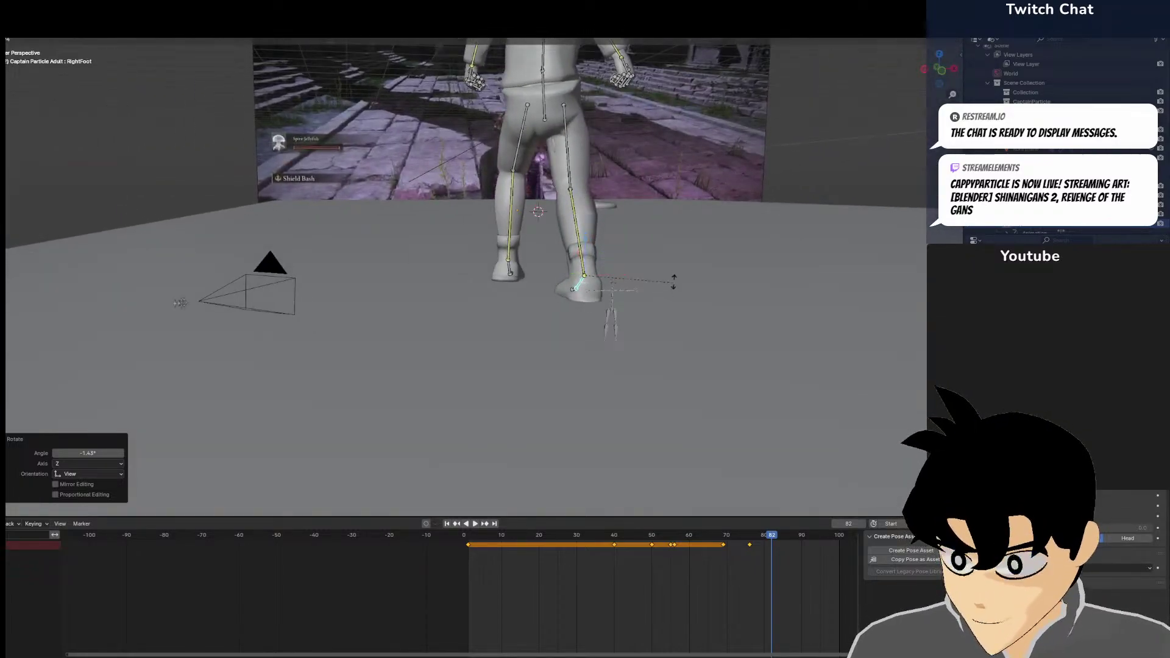
{"action": "left_click", "coordinate": [640, 267]}
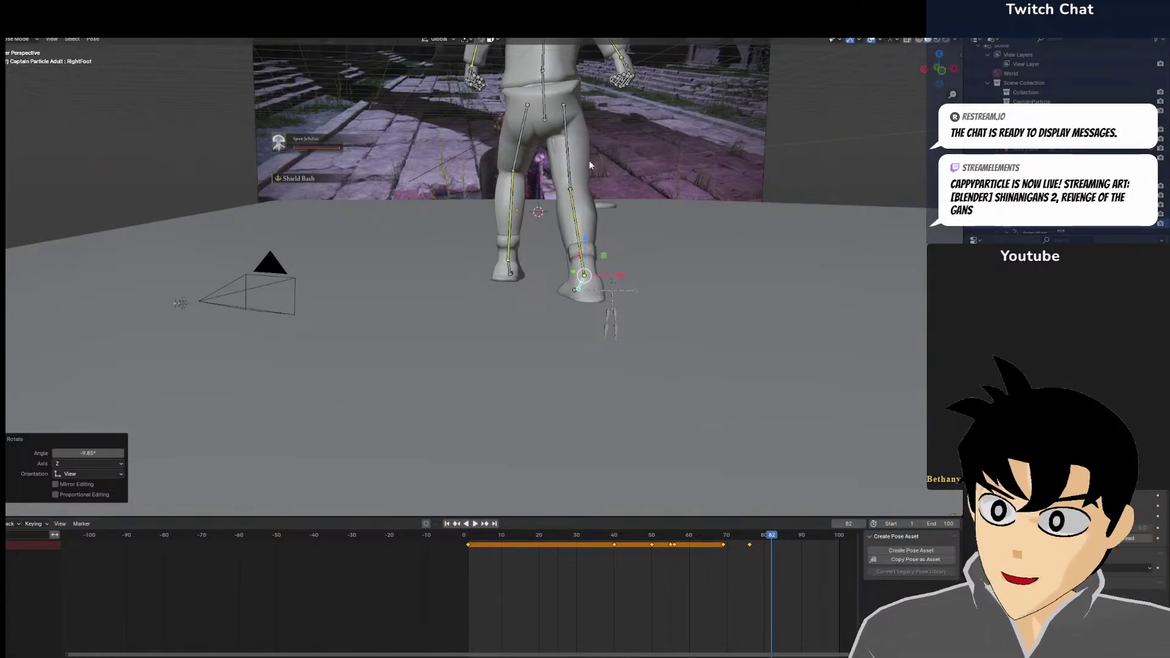
{"action": "left_click", "coordinate": [565, 163]}
{"action": "key", "text": "r"}
{"action": "left_click", "coordinate": [655, 206]}
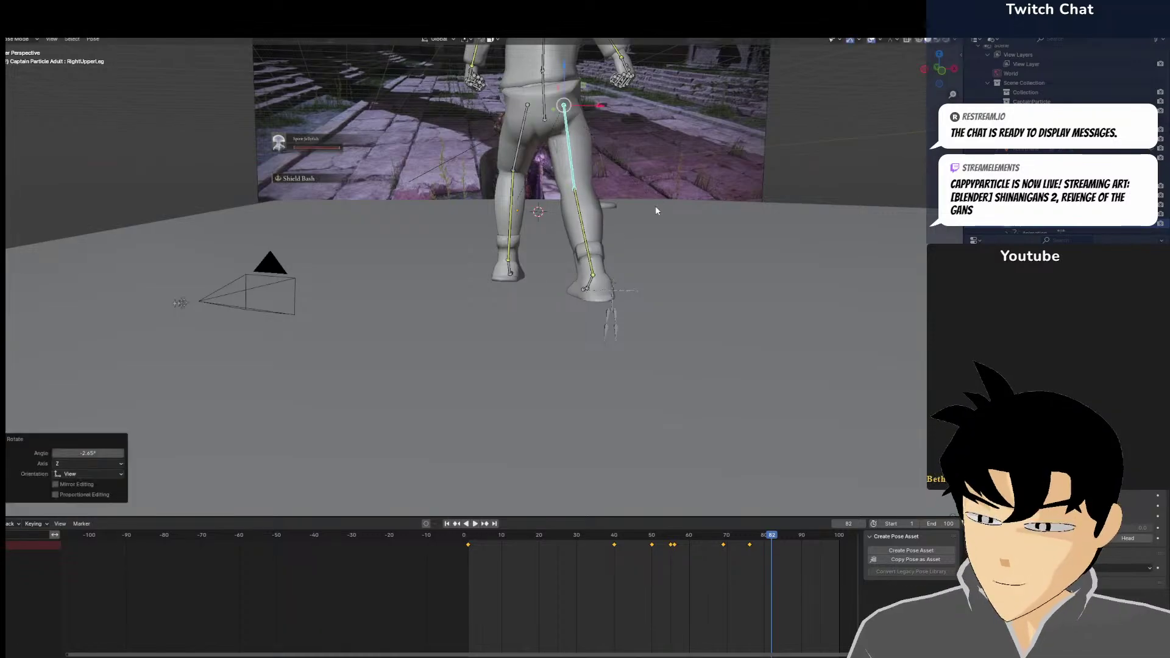
Keyframe the pose of all bones at frame 82
{"action": "middle_click_drag", "start_coordinate": [656, 206], "coordinate": [761, 223]}
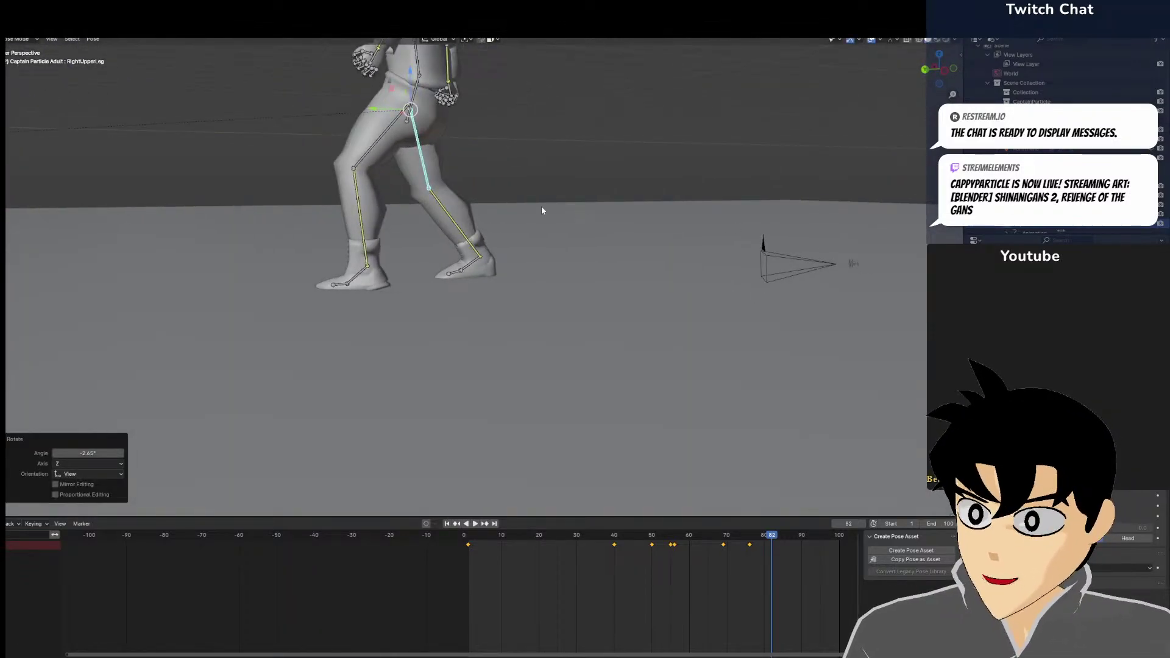
{"action": "key", "text": "KP_0"}
{"action": "key", "text": "a"}
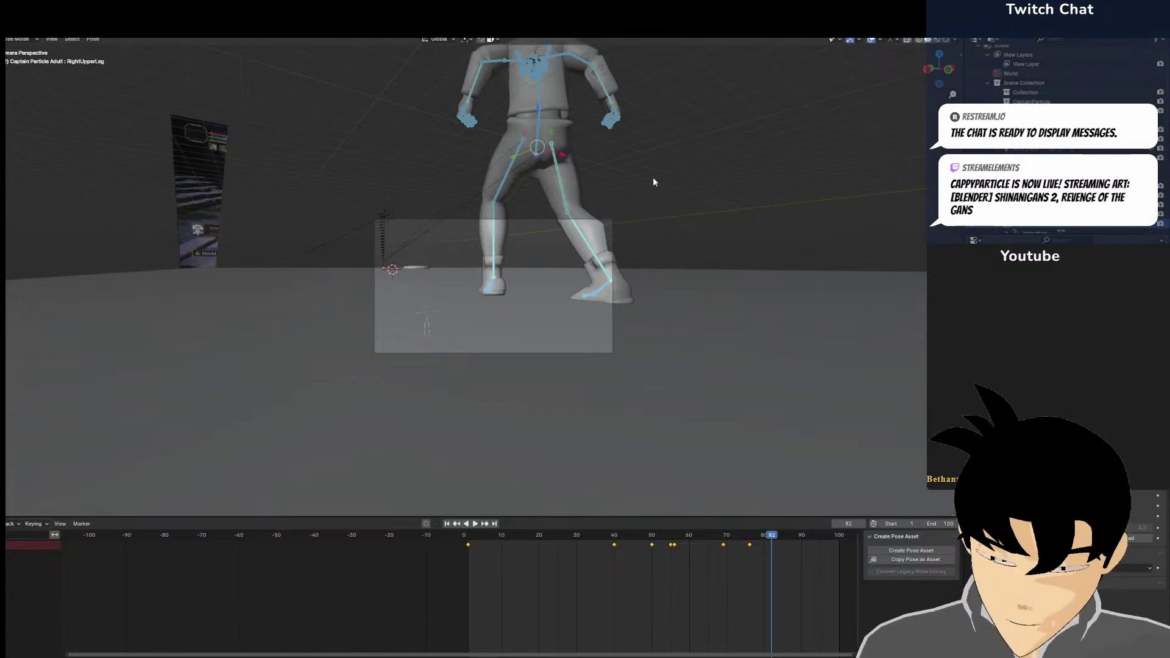
{"action": "key", "text": "i"}
{"action": "key", "text": "alt+a"}
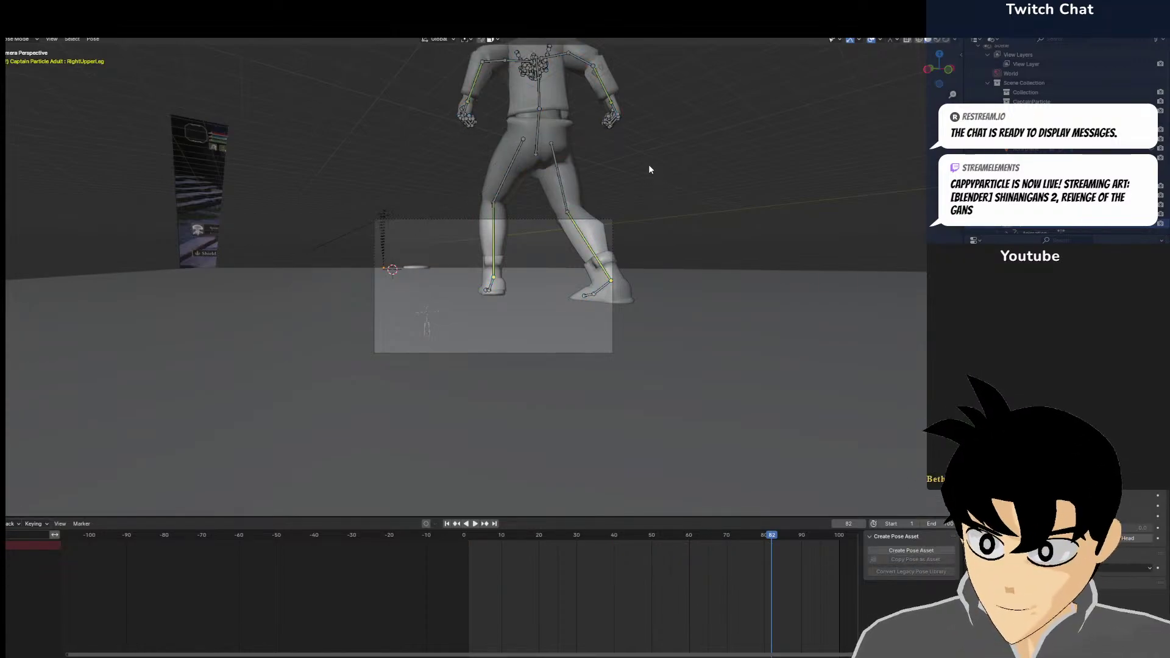
Switch out of Pose Mode and back, reselect all bones, and scrub the timeline to frame 82 to check the keys
{"action": "left_click", "coordinate": [18, 39]}
{"action": "left_click", "coordinate": [24, 51]}
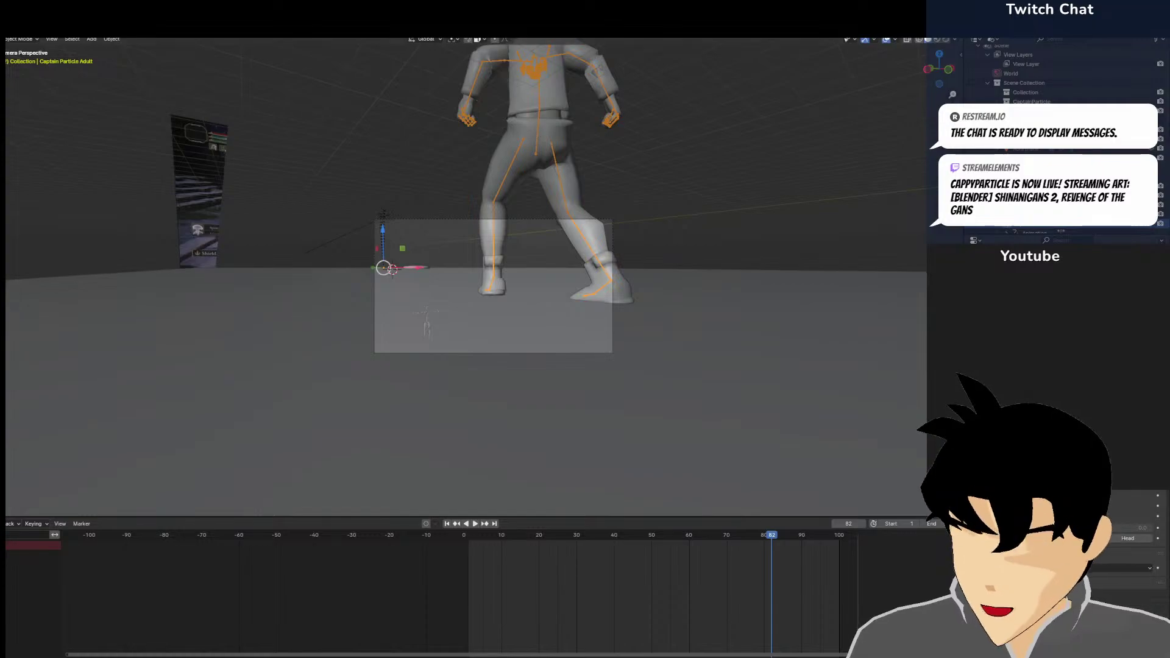
{"action": "left_click", "coordinate": [29, 41]}
{"action": "left_click", "coordinate": [20, 71]}
{"action": "key", "text": "a"}
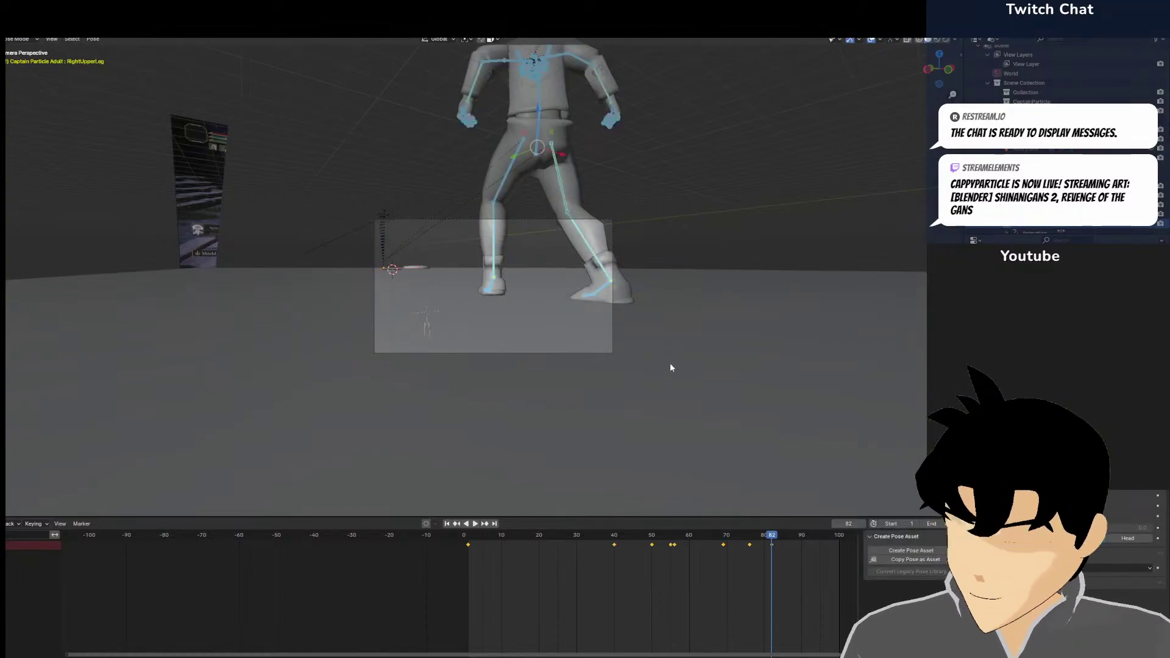
{"action": "left_click_drag", "start_coordinate": [747, 564], "coordinate": [773, 572]}
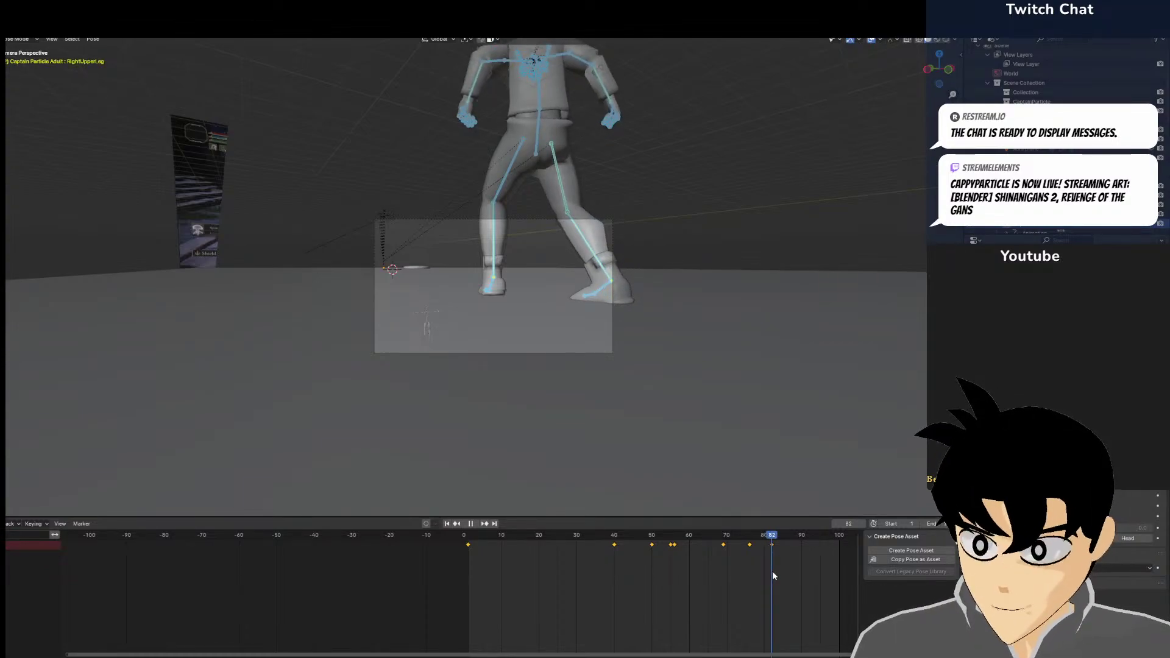
Select the camera in Object Mode and keyframe it at frame 82
{"action": "key", "text": "ctrl+Tab"}
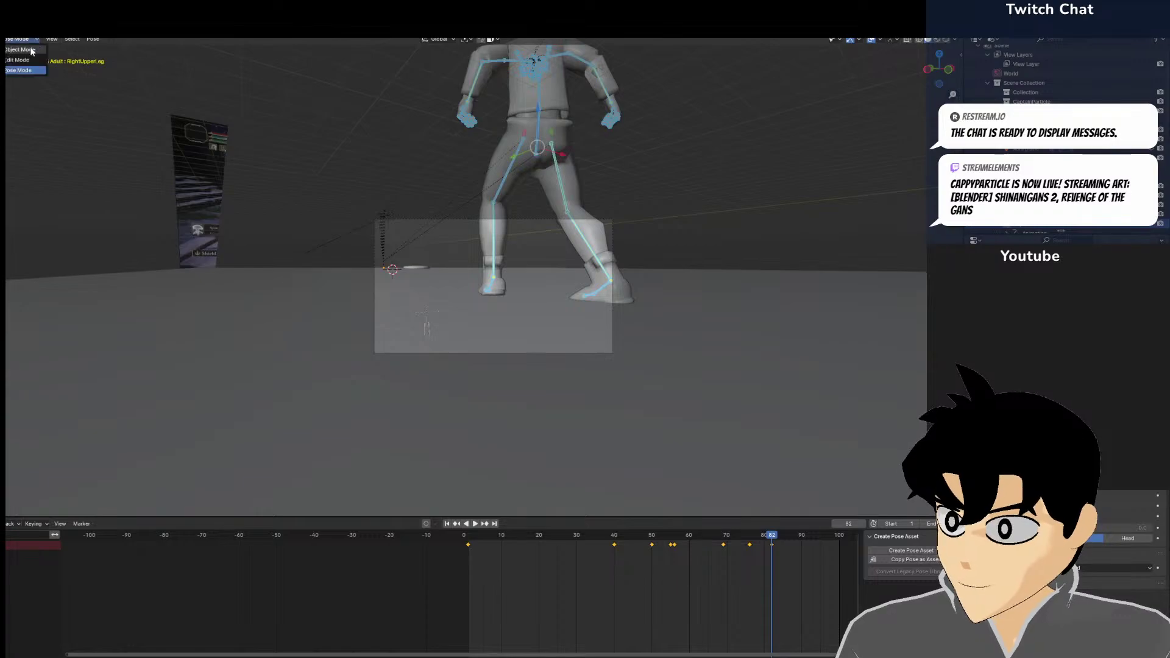
{"action": "left_click", "coordinate": [402, 223]}
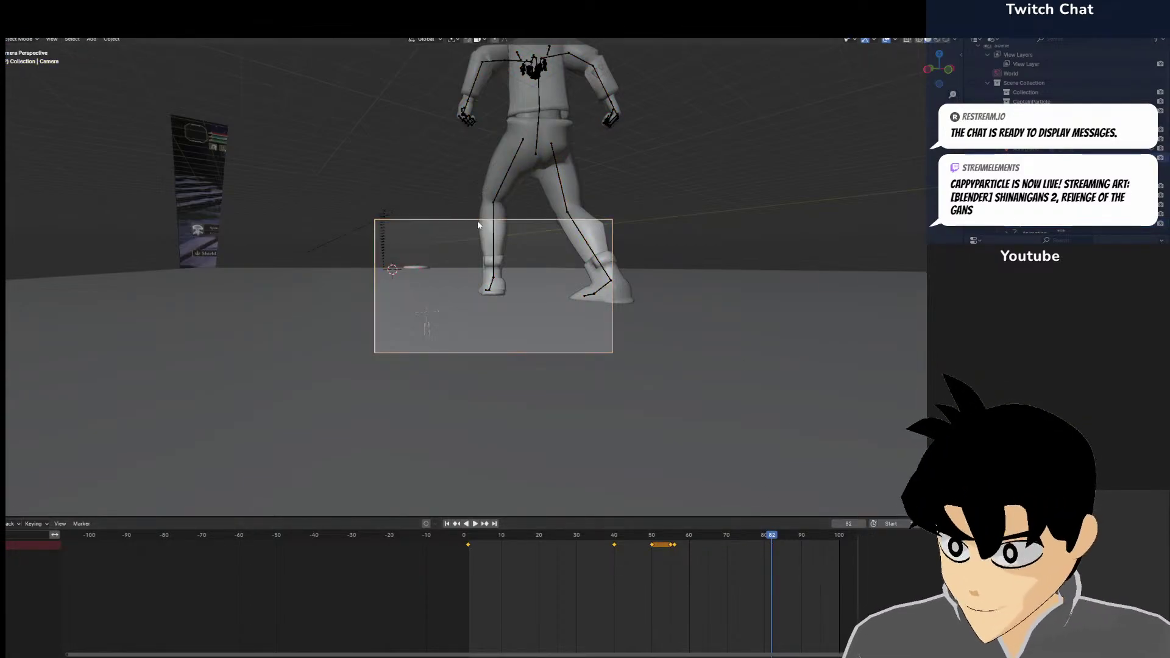
{"action": "key", "text": "i"}
Move to frame 90 and try to raise the camera behind the character's upper body with Walk Navigation
{"action": "left_click", "coordinate": [801, 558]}
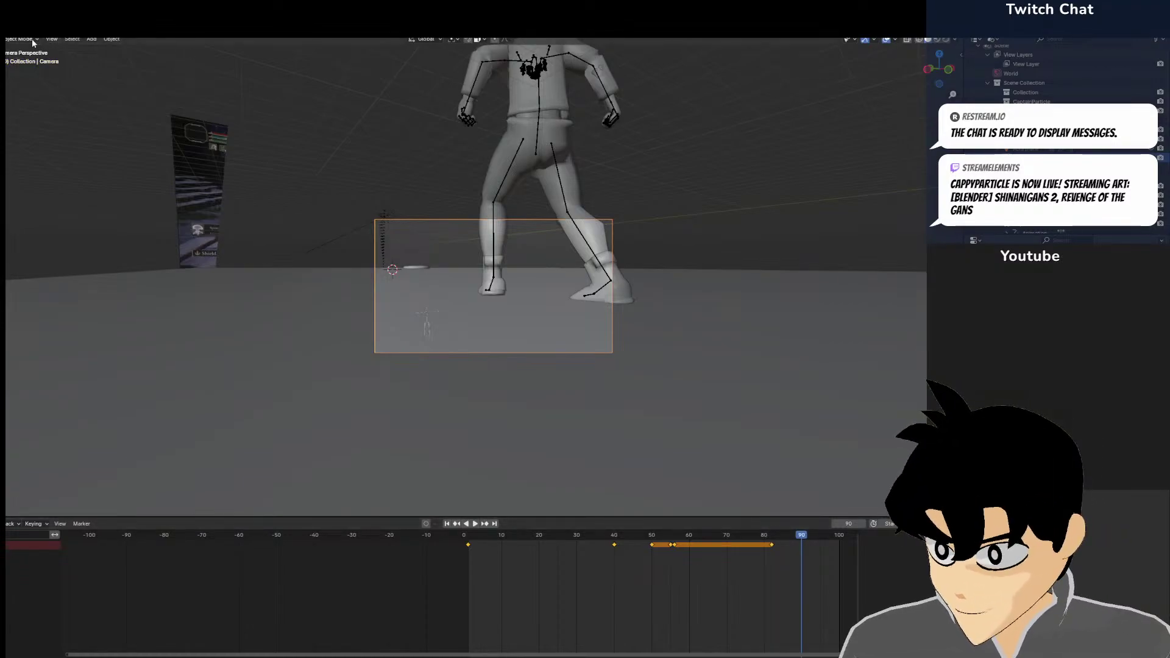
{"action": "left_click", "coordinate": [52, 39]}
{"action": "mouse_move", "coordinate": [71, 172]}
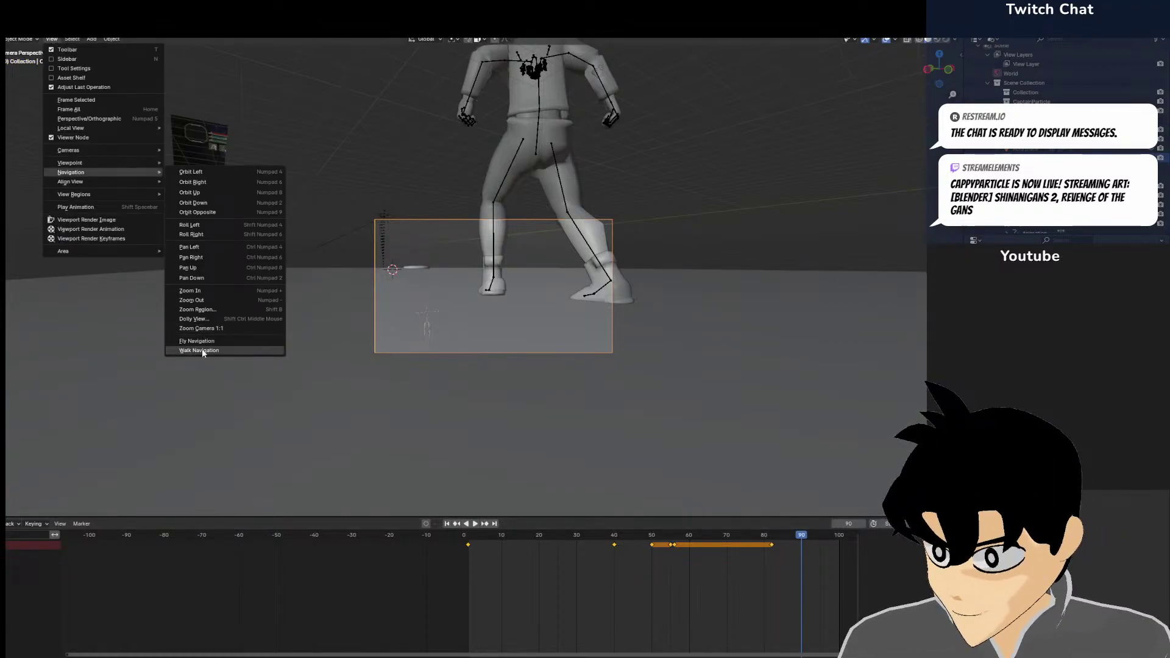
{"action": "left_click", "coordinate": [201, 350]}
{"action": "key", "text": "e"}
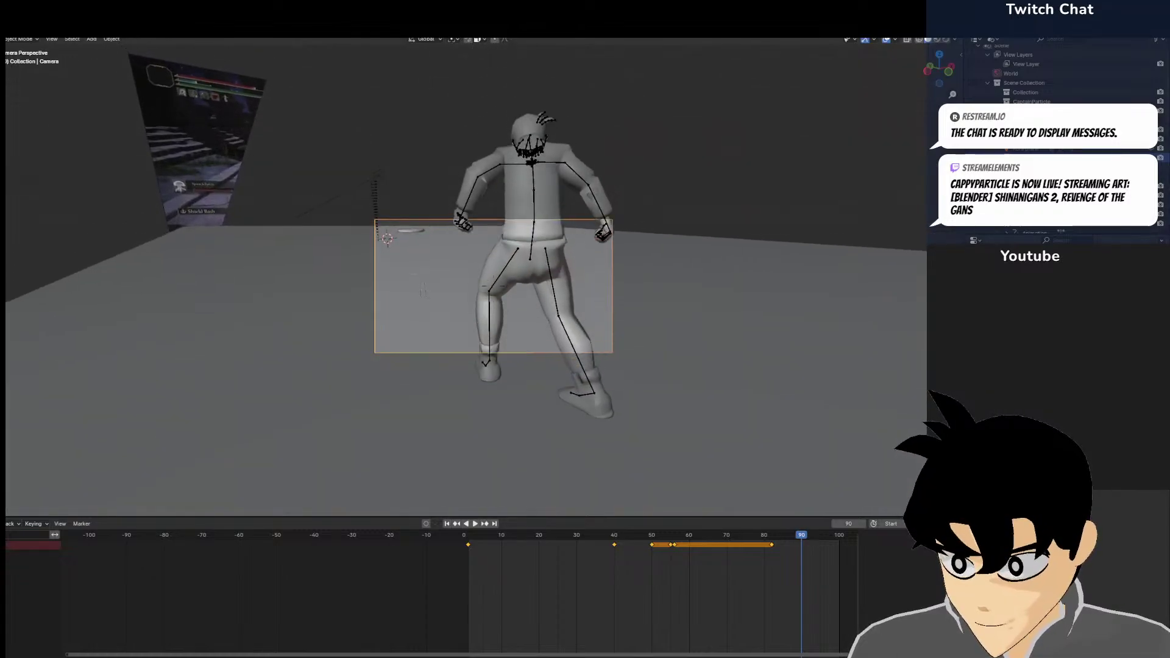
{"action": "key", "text": "q"}
{"action": "key", "text": "q"}
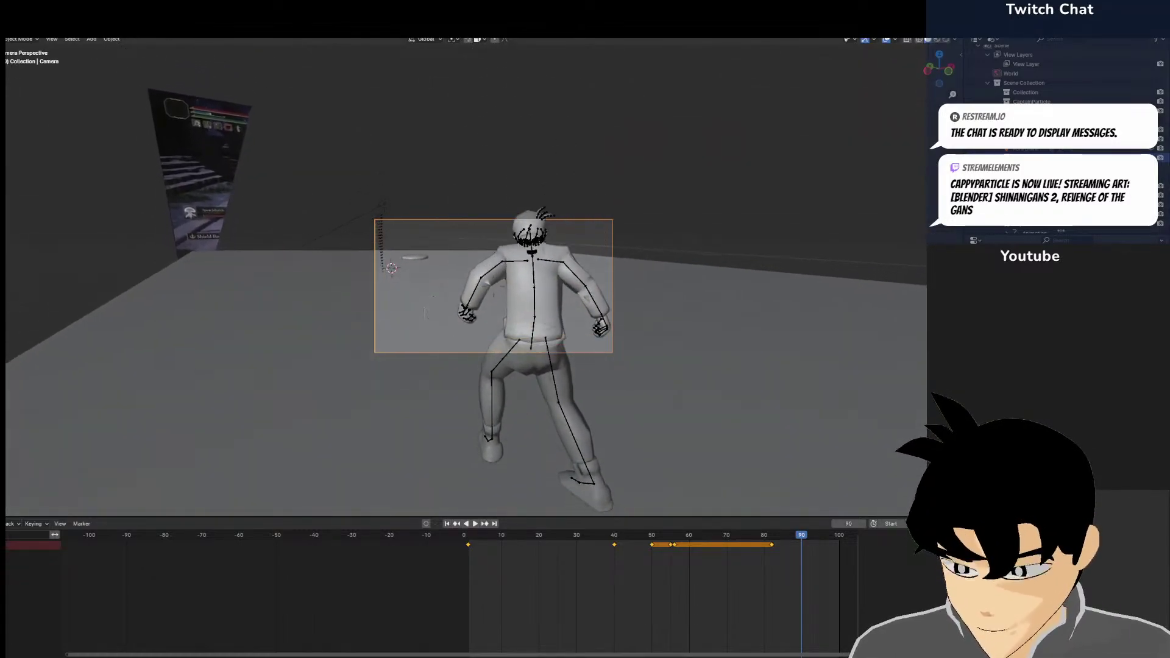
{"action": "left_click", "coordinate": [239, 349]}
{"action": "key", "text": "Home"}
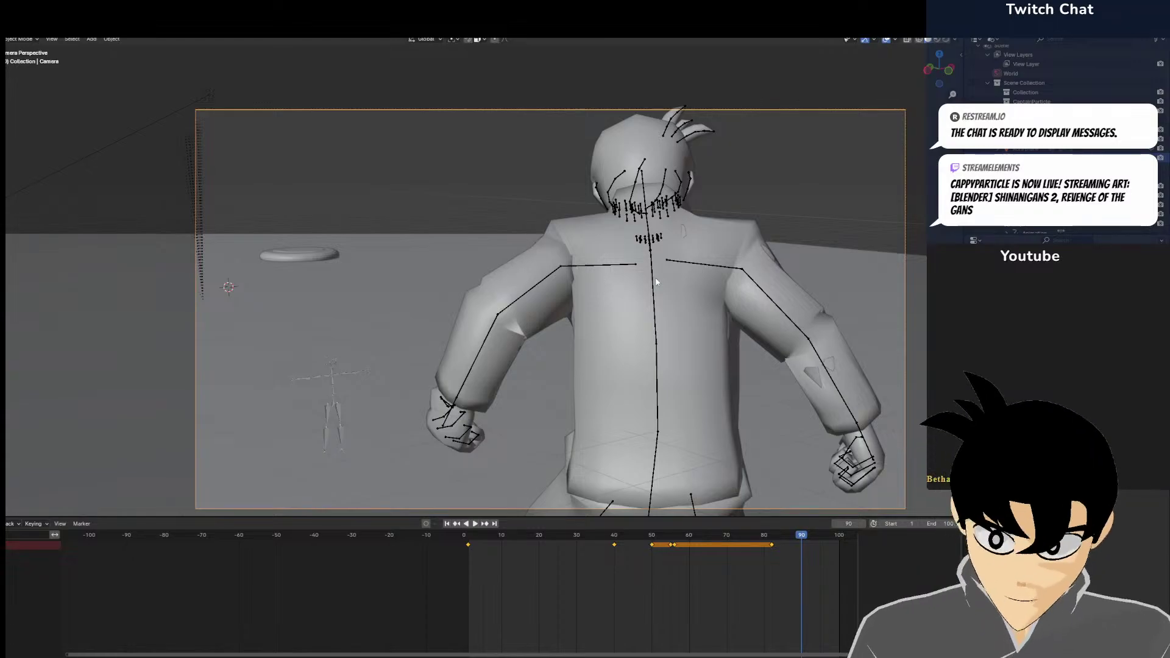
Put the character rig back into Pose Mode at frame 82 and view it from above
{"action": "left_click", "coordinate": [644, 183]}
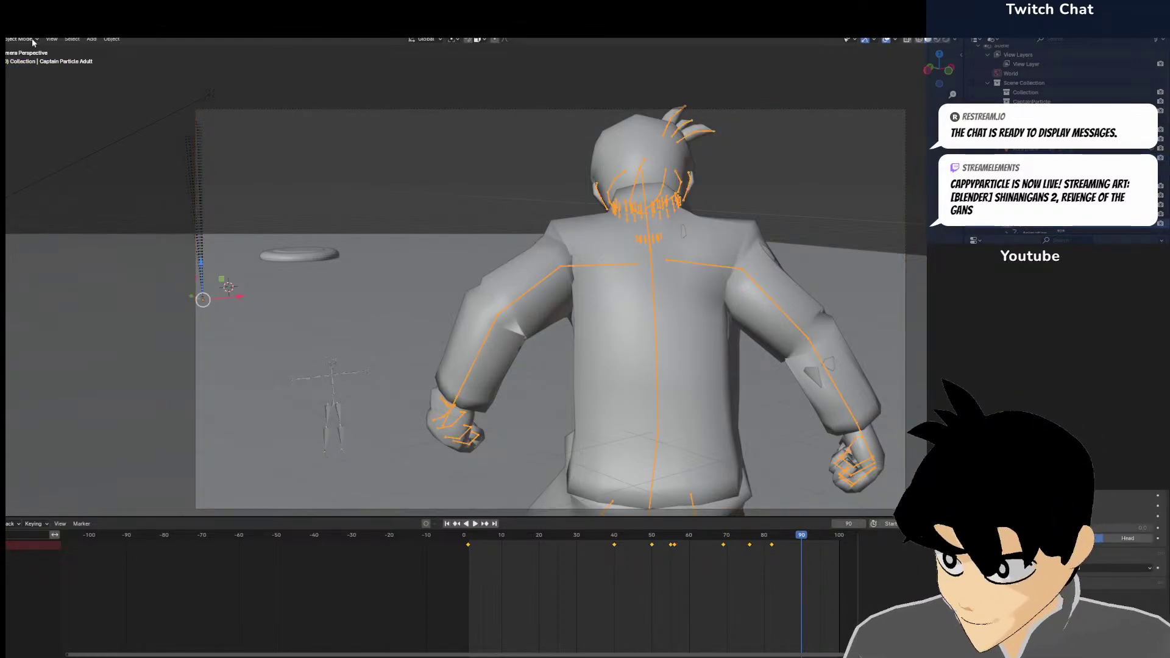
{"action": "left_click", "coordinate": [19, 70]}
{"action": "left_click", "coordinate": [773, 564]}
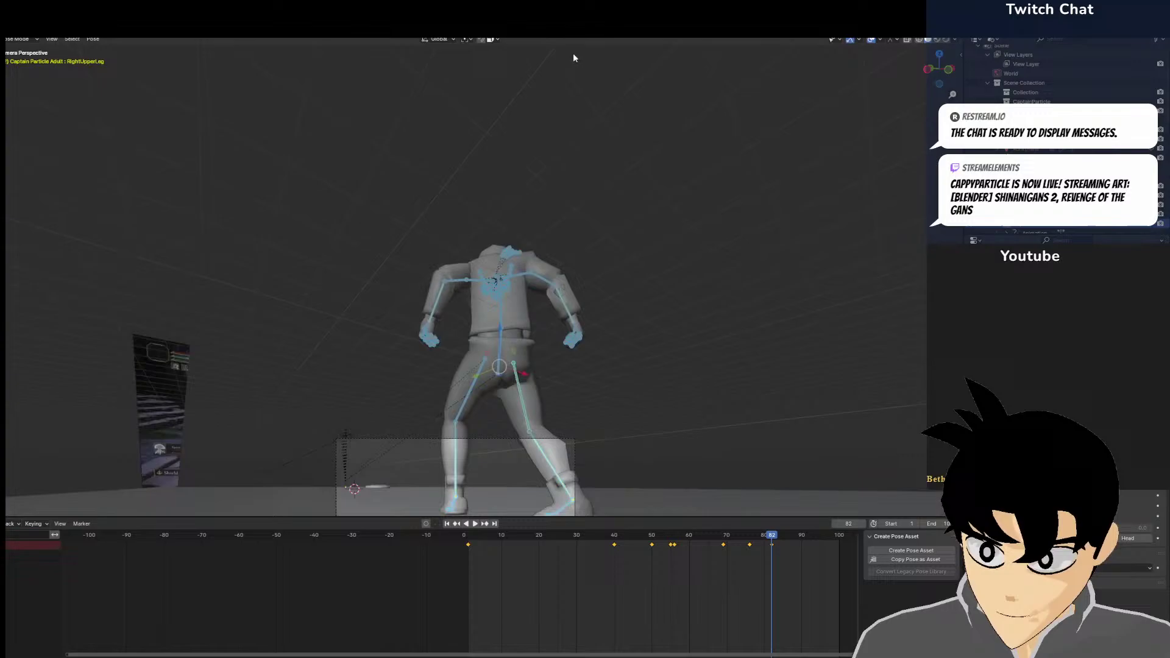
{"action": "middle_click_drag", "start_coordinate": [572, 58], "coordinate": [496, 304]}
{"action": "key", "text": "KP_7"}
{"action": "key", "text": "KP_Decimal"}
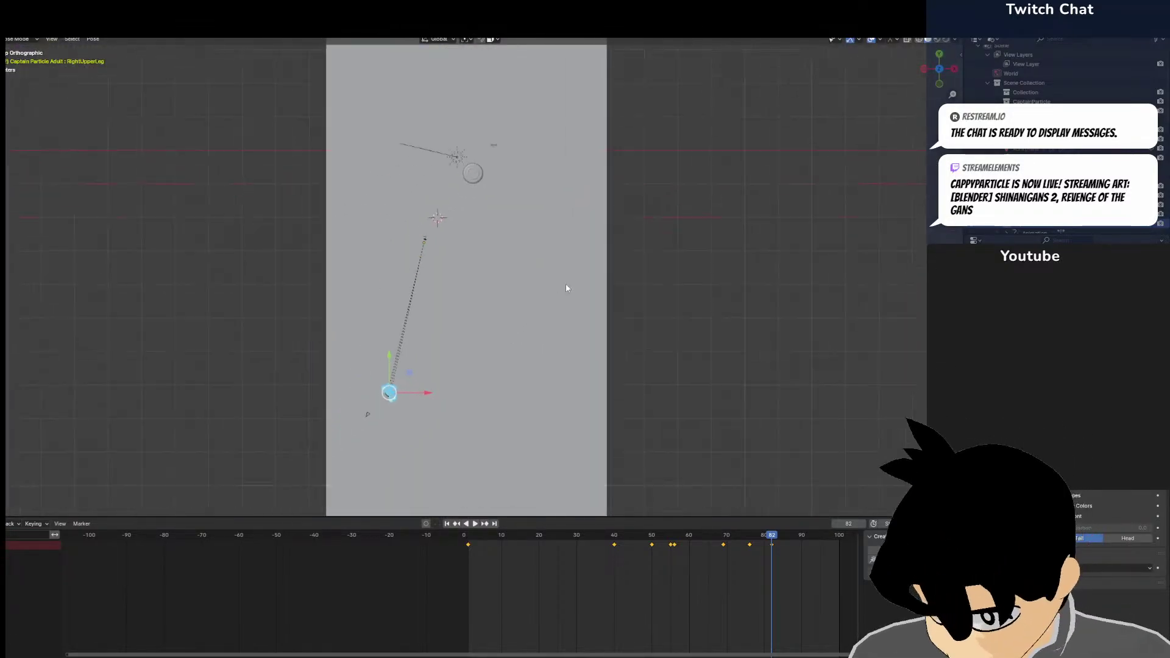
{"action": "scroll", "coordinate": [594, 237], "scroll_direction": "down", "scroll_amount": 4}
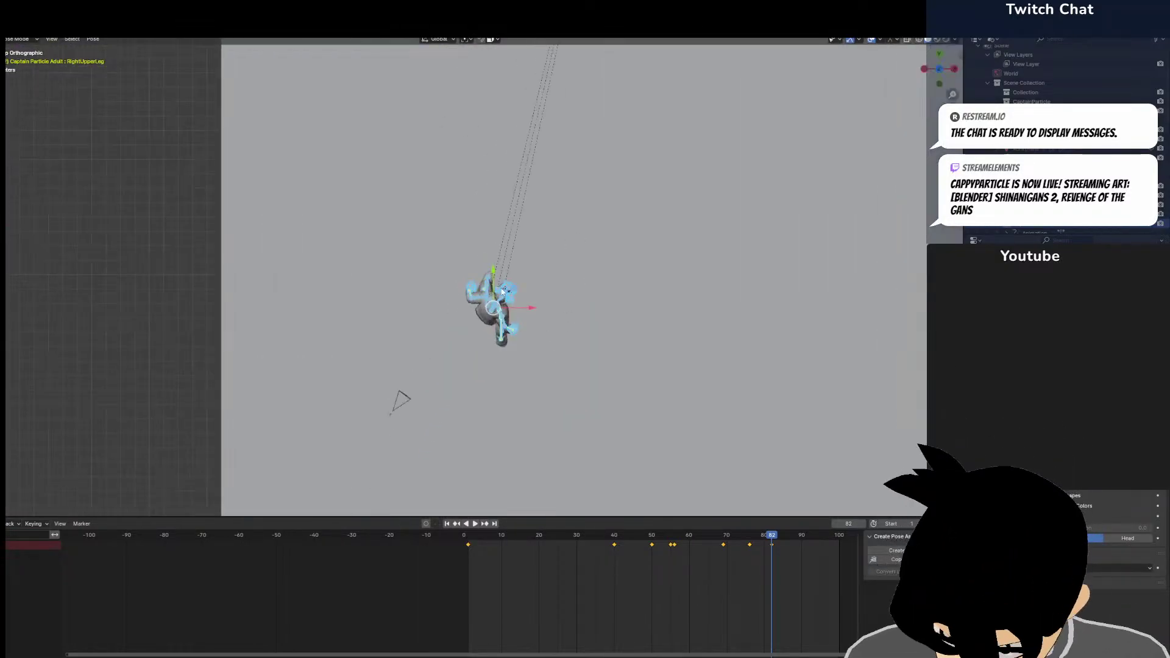
Rotate the head bone and rotate the neck bone about -3.34° as seen from above
{"action": "left_click", "coordinate": [558, 299]}
{"action": "key", "text": "r"}
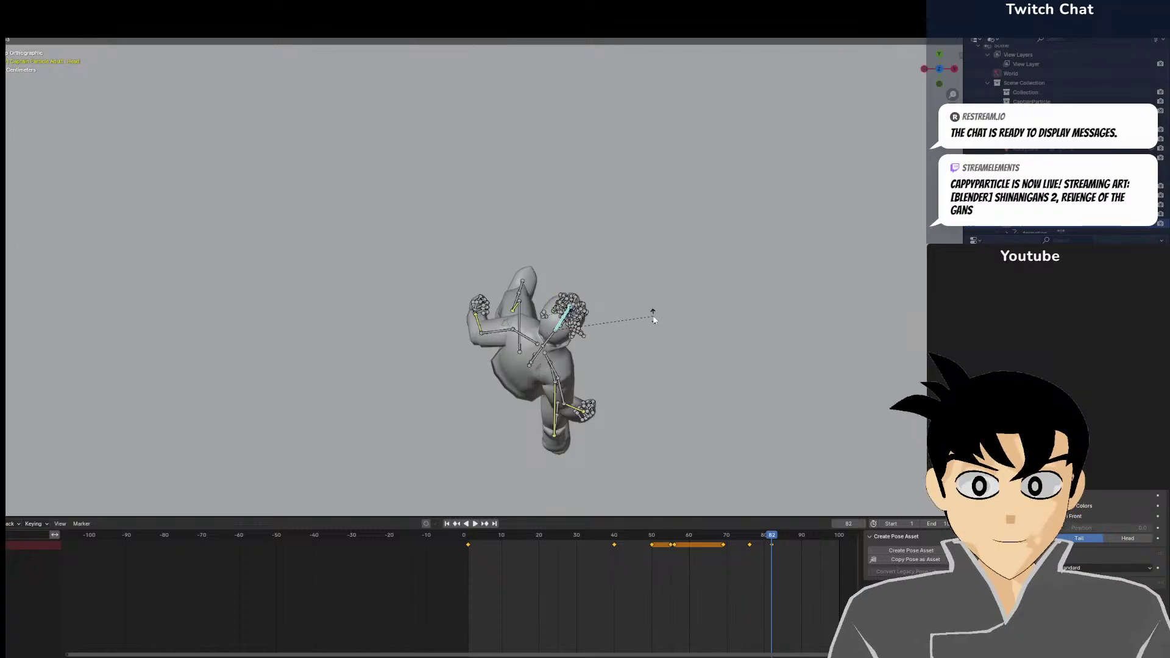
{"action": "left_click", "coordinate": [653, 314]}
{"action": "left_click", "coordinate": [559, 334]}
{"action": "key", "text": "r"}
{"action": "left_click", "coordinate": [561, 332]}
Twist the torso bone as seen from above
{"action": "middle_click_drag", "start_coordinate": [561, 332], "coordinate": [481, 280]}
{"action": "scroll", "coordinate": [450, 221], "scroll_direction": "up", "scroll_amount": 5}
{"action": "scroll", "coordinate": [450, 221], "scroll_direction": "down", "scroll_amount": 3}
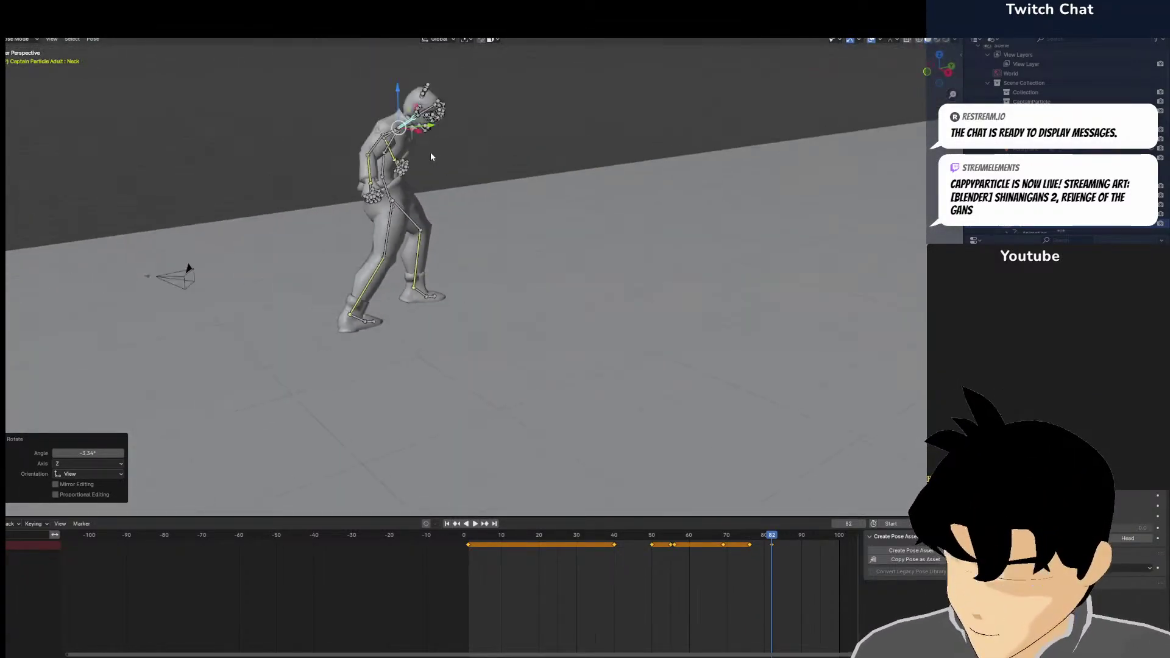
{"action": "scroll", "coordinate": [430, 134], "scroll_direction": "up", "scroll_amount": 2}
{"action": "middle_click_drag", "start_coordinate": [431, 136], "coordinate": [573, 235]}
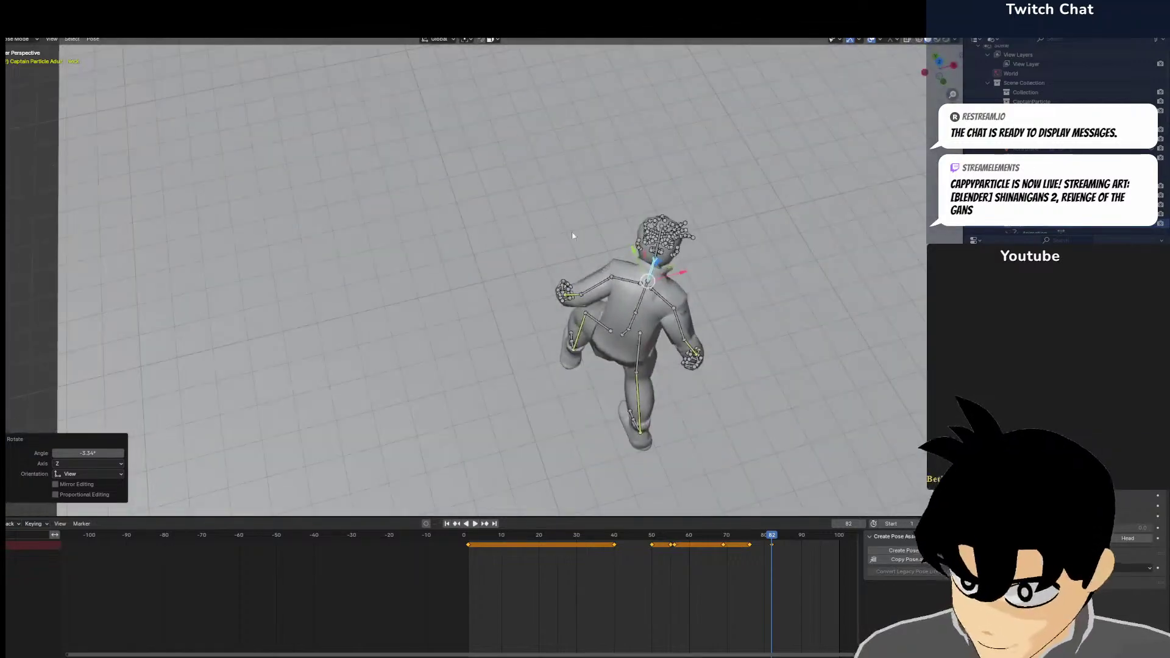
{"action": "left_click", "coordinate": [641, 307]}
{"action": "left_click", "coordinate": [631, 321]}
{"action": "middle_click_drag", "start_coordinate": [632, 322], "coordinate": [607, 349]}
{"action": "key", "text": "r"}
{"action": "left_click", "coordinate": [710, 459]}
Rotate the neck bone about -27.8° as seen from above to turn the face forward
{"action": "middle_click_drag", "start_coordinate": [711, 459], "coordinate": [345, 352]}
{"action": "left_click", "coordinate": [441, 292]}
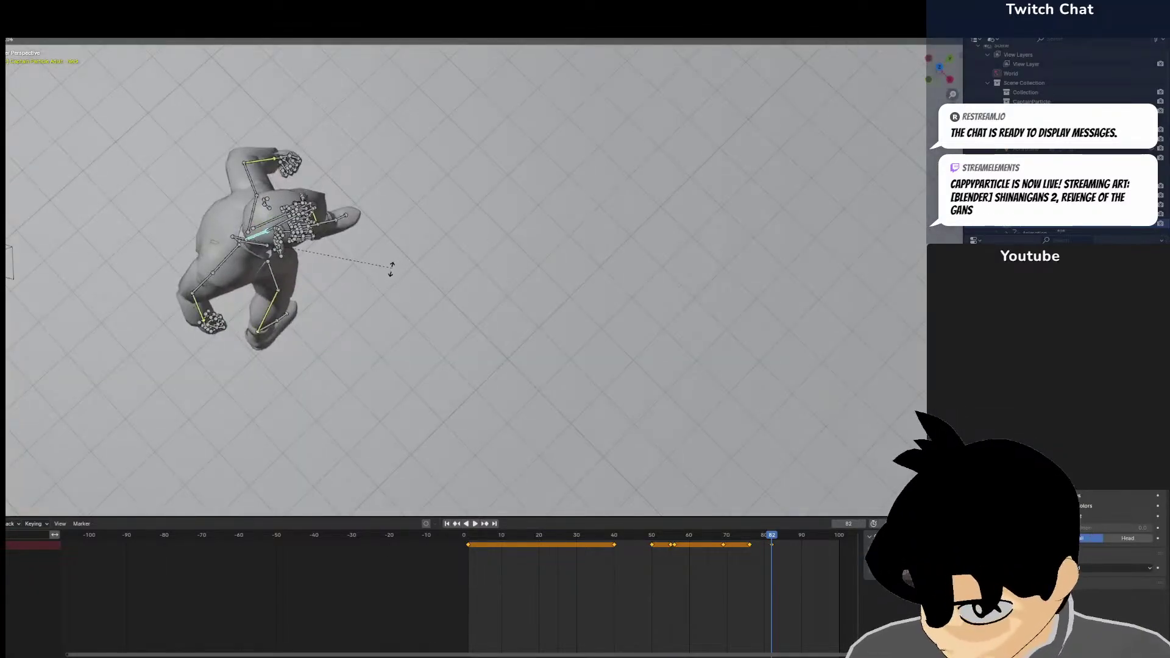
{"action": "left_click", "coordinate": [366, 262]}
Raise the left upper arm bone outward and rotate the left lower arm bone about 59.8° as seen from above
{"action": "middle_click_drag", "start_coordinate": [366, 262], "coordinate": [316, 236]}
{"action": "scroll", "coordinate": [573, 285], "scroll_direction": "up", "scroll_amount": 5}
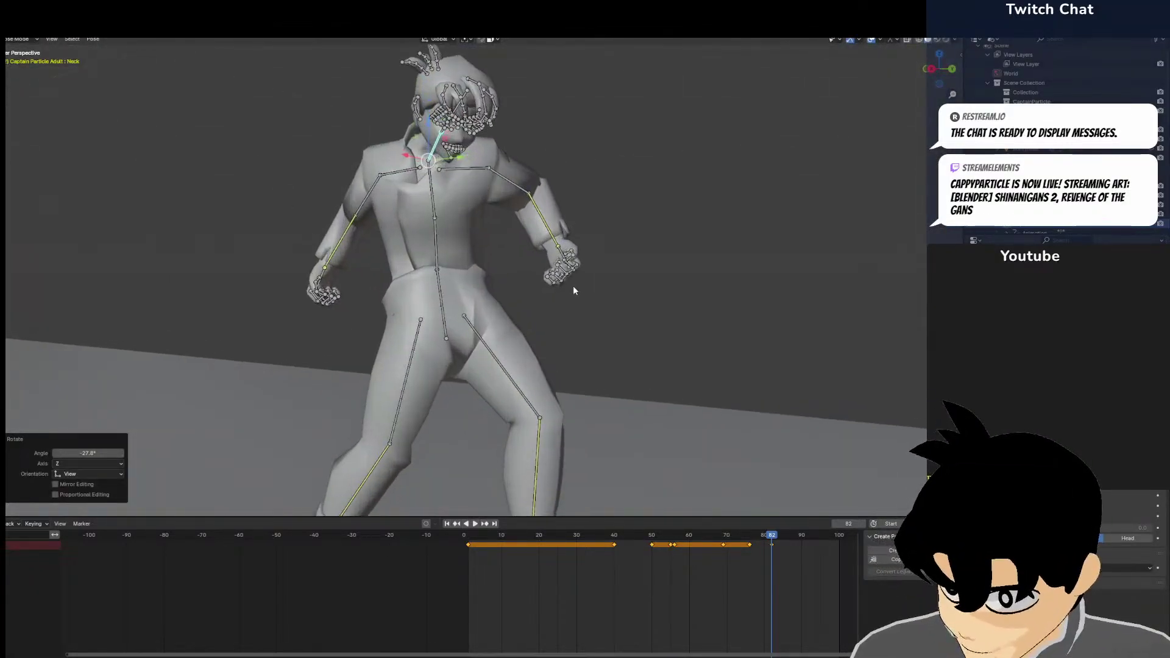
{"action": "left_click", "coordinate": [572, 215]}
{"action": "left_click", "coordinate": [572, 212]}
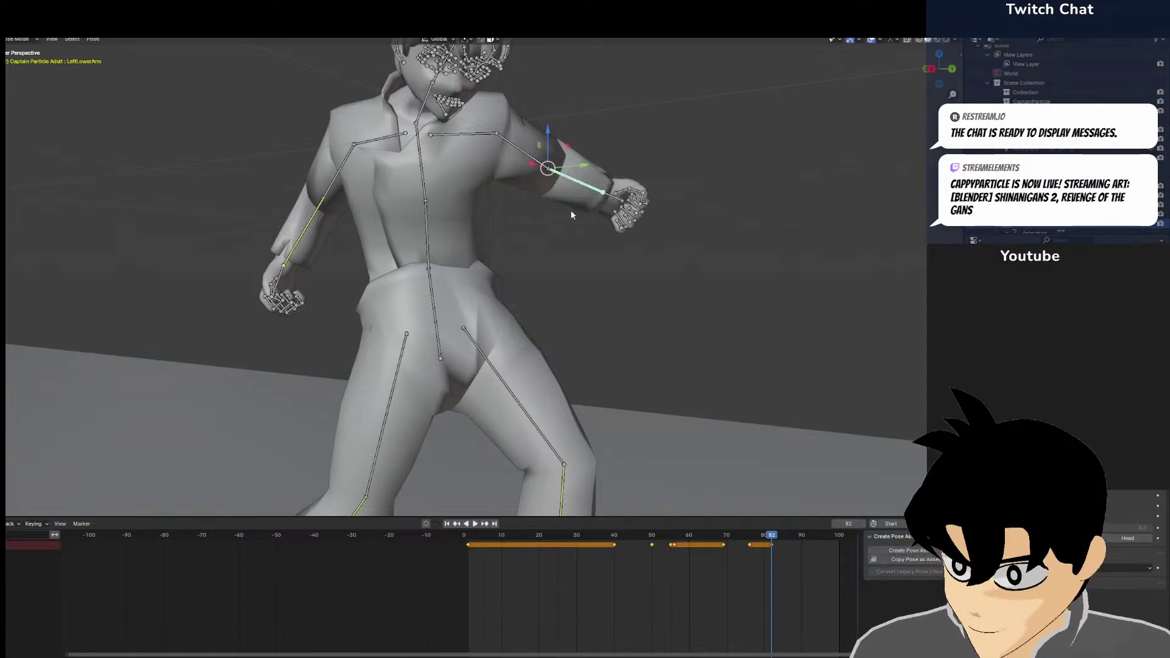
{"action": "middle_click_drag", "start_coordinate": [570, 209], "coordinate": [540, 248]}
{"action": "key", "text": "r"}
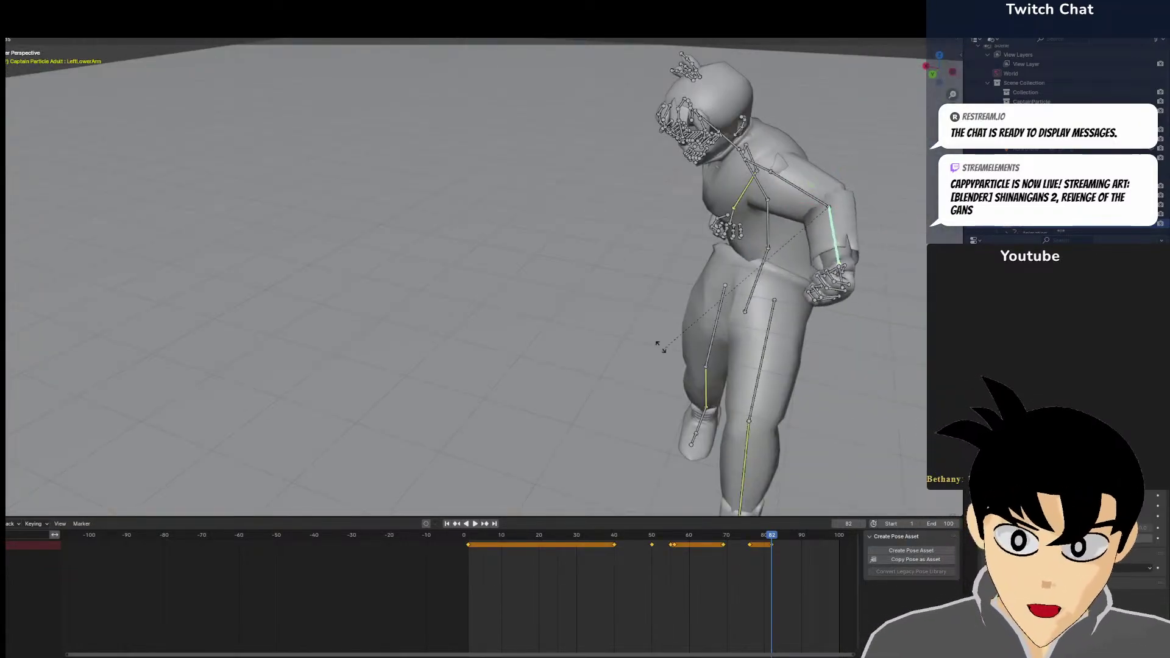
{"action": "left_click", "coordinate": [848, 285]}
Rotate the left upper arm bone about 14.2° in the side view and adjust it again as seen from above
{"action": "middle_click_drag", "start_coordinate": [848, 285], "coordinate": [794, 258]}
{"action": "scroll", "coordinate": [614, 260], "scroll_direction": "down", "scroll_amount": 1}
{"action": "middle_click_drag", "start_coordinate": [613, 263], "coordinate": [585, 262]}
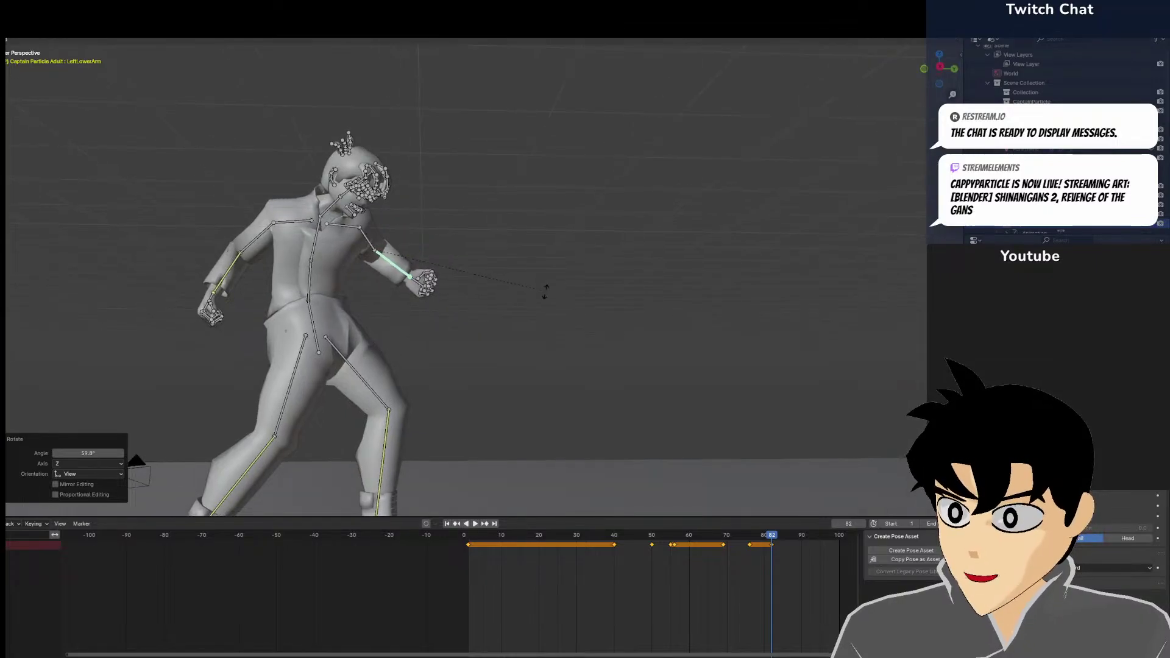
{"action": "left_click", "coordinate": [368, 238]}
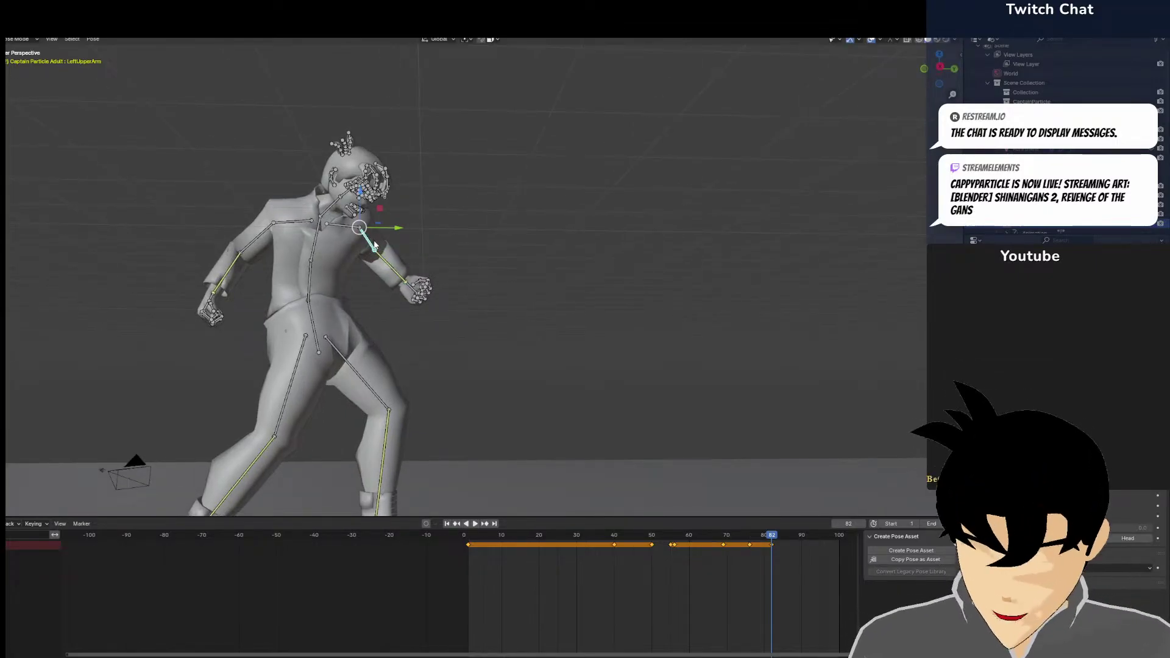
{"action": "key", "text": "r"}
{"action": "left_click", "coordinate": [378, 250]}
{"action": "middle_click_drag", "start_coordinate": [378, 249], "coordinate": [396, 333]}
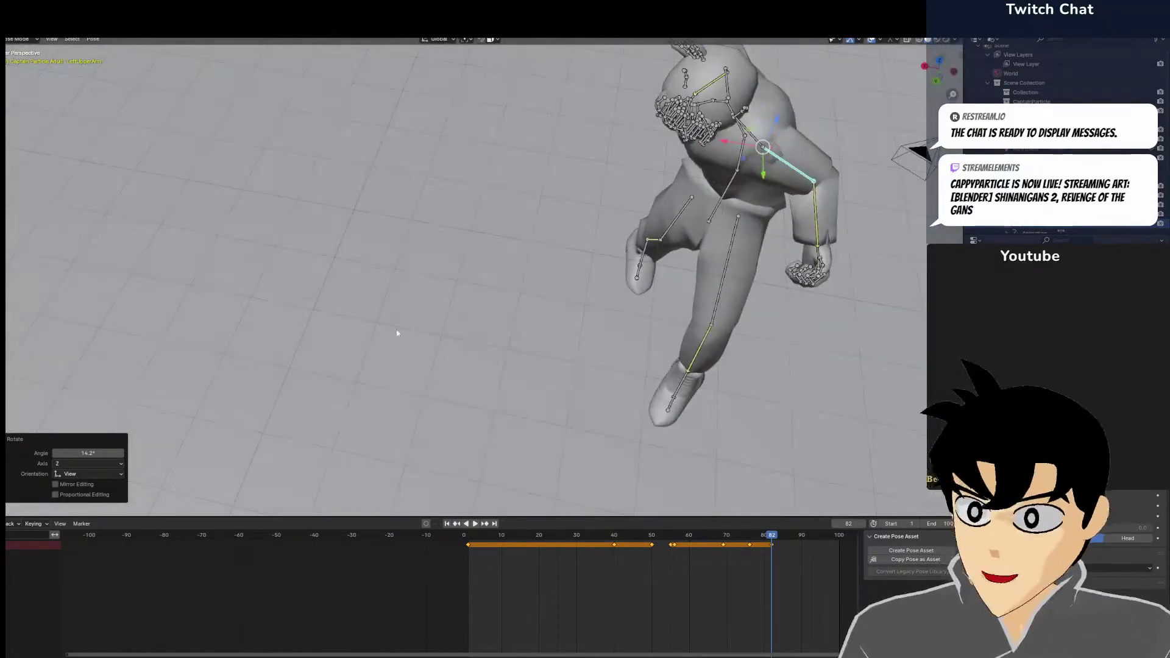
{"action": "key", "text": "r"}
{"action": "left_click", "coordinate": [822, 207]}
Rotate the left lower arm bone as seen from behind the character
{"action": "middle_click_drag", "start_coordinate": [821, 208], "coordinate": [666, 204]}
{"action": "left_click", "coordinate": [390, 352]}
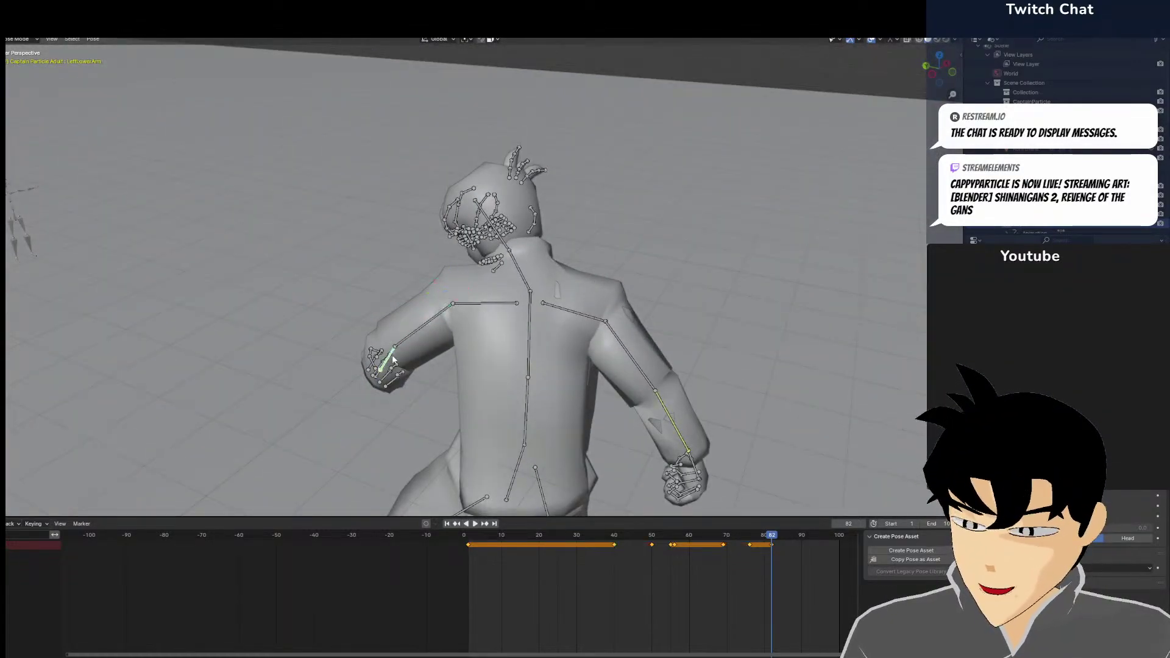
{"action": "key", "text": "r"}
{"action": "left_click", "coordinate": [383, 357]}
{"action": "middle_click_drag", "start_coordinate": [383, 356], "coordinate": [631, 323]}
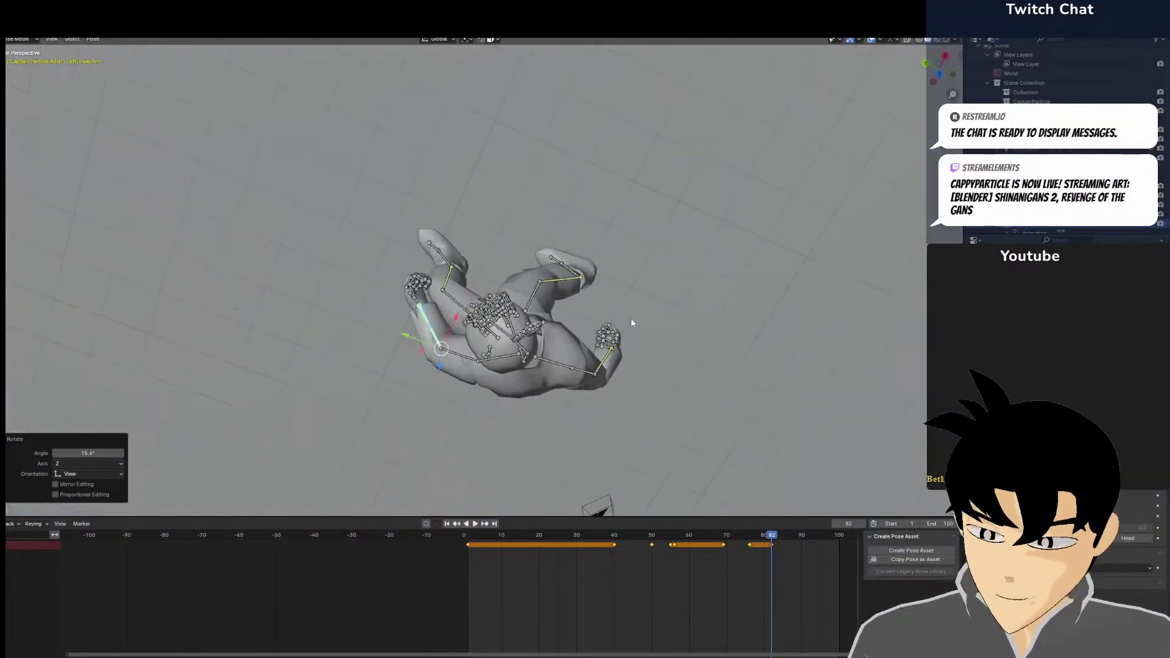
Adjust the right arm as seen from above and rotate the right shoulder bone about 15.5°
{"action": "left_click", "coordinate": [584, 379]}
{"action": "middle_click_drag", "start_coordinate": [584, 379], "coordinate": [610, 347]}
{"action": "key", "text": "r"}
{"action": "left_click", "coordinate": [567, 294]}
{"action": "left_click", "coordinate": [592, 284]}
{"action": "key", "text": "r"}
{"action": "left_click", "coordinate": [634, 372]}
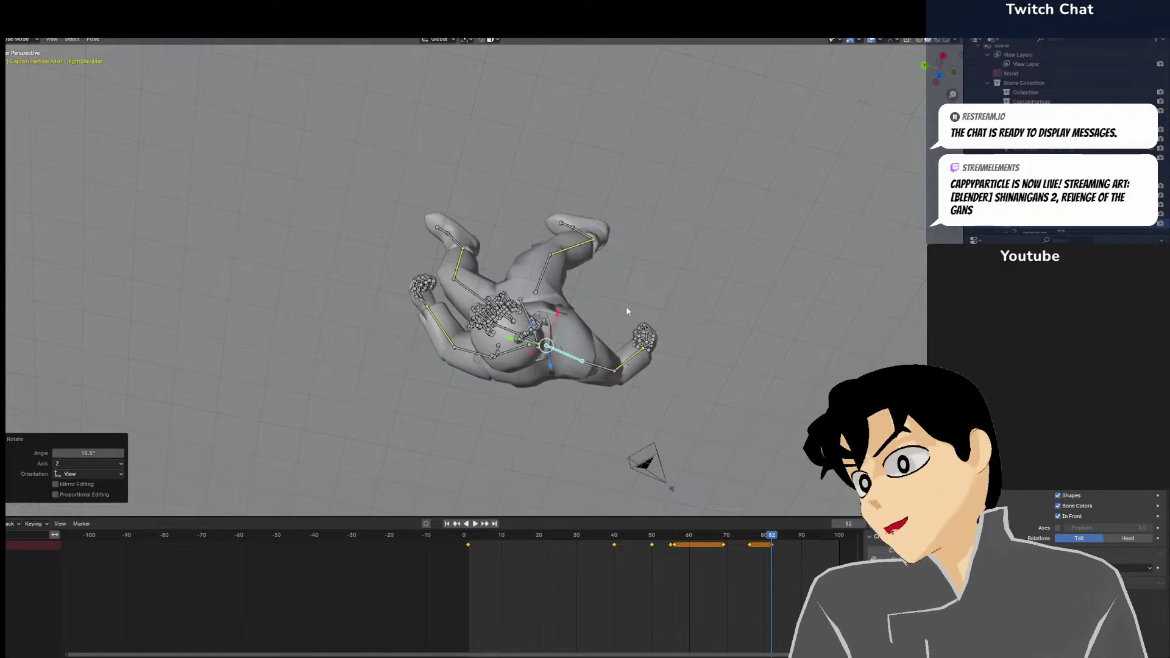
Check the pose through the camera, select all bones and move the playhead to frame 90
{"action": "middle_click_drag", "start_coordinate": [626, 305], "coordinate": [632, 284]}
{"action": "key", "text": "KP_0"}
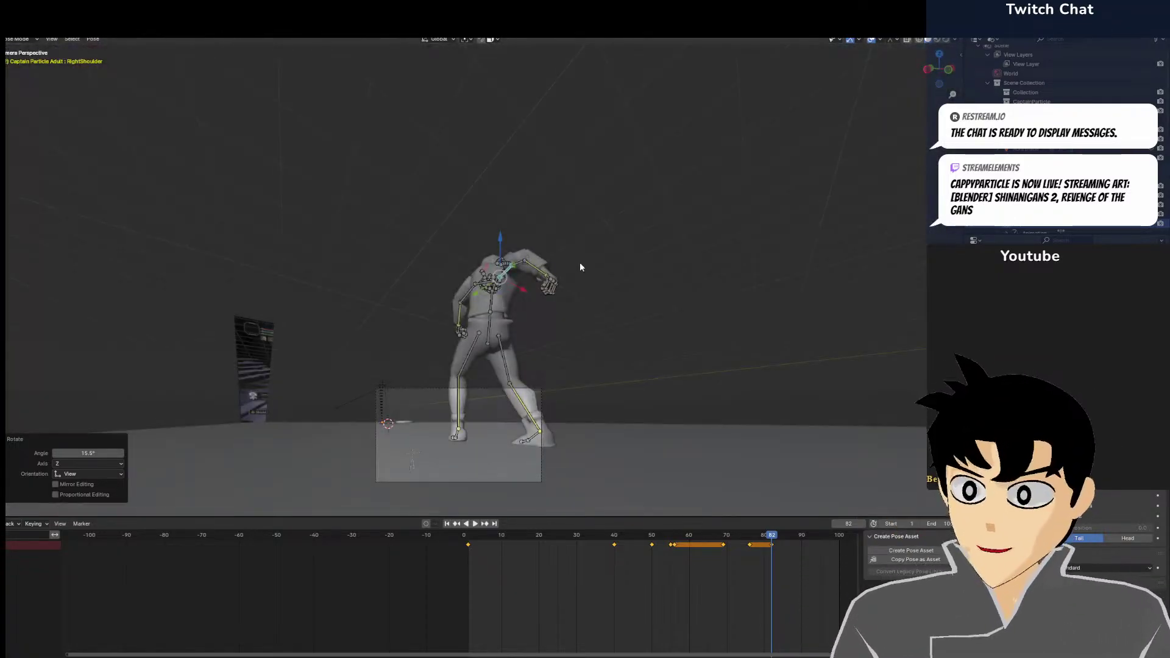
{"action": "key", "text": "KP_0"}
{"action": "key", "text": "a"}
{"action": "scroll", "coordinate": [677, 280], "scroll_direction": "down", "scroll_amount": 4}
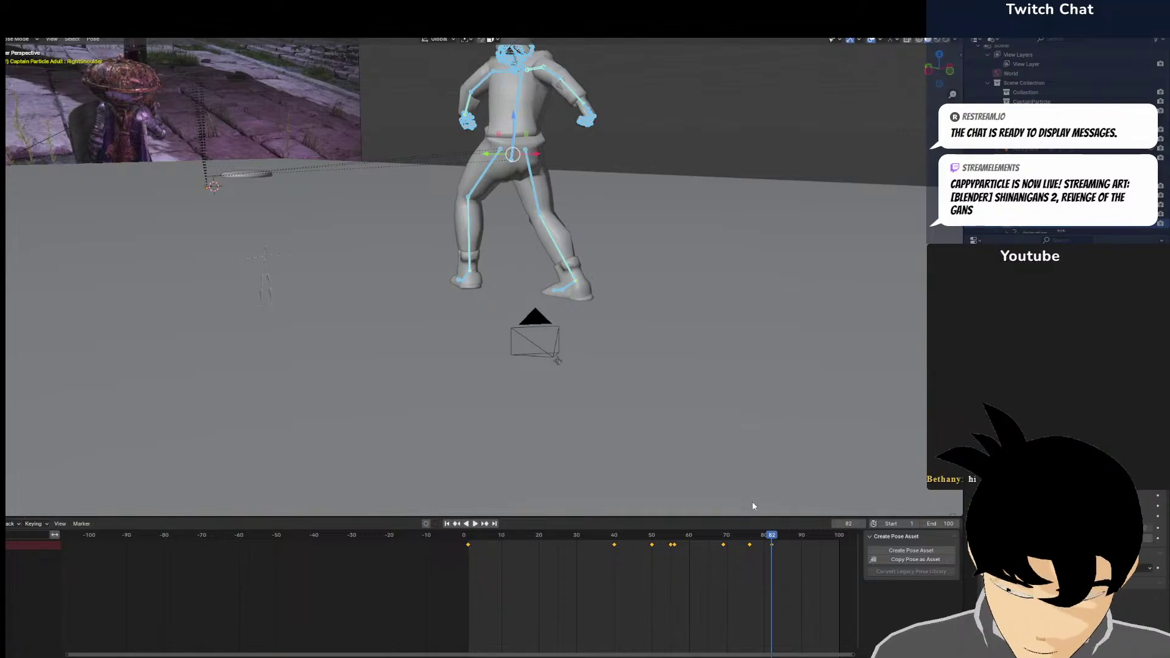
{"action": "left_click", "coordinate": [804, 547]}
{"action": "left_click", "coordinate": [803, 544]}
Rotate the hips bone about 23.6° as seen from the side to lean the upper body forward
{"action": "middle_click_drag", "start_coordinate": [752, 477], "coordinate": [573, 239]}
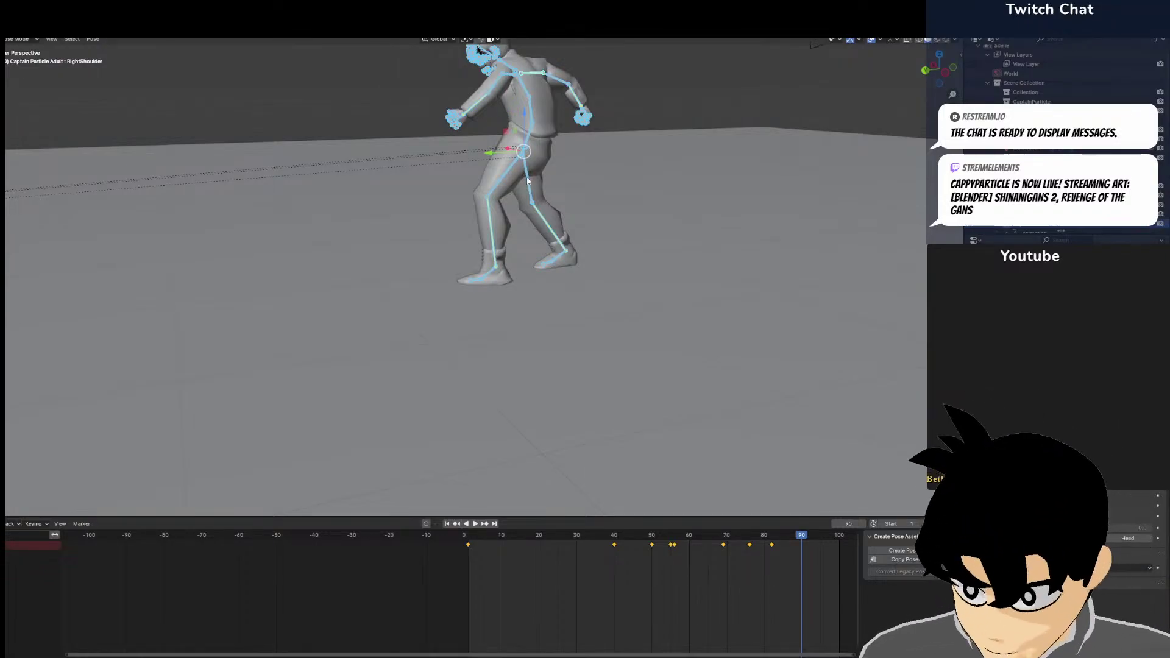
{"action": "middle_click_drag", "start_coordinate": [528, 181], "coordinate": [268, 232]}
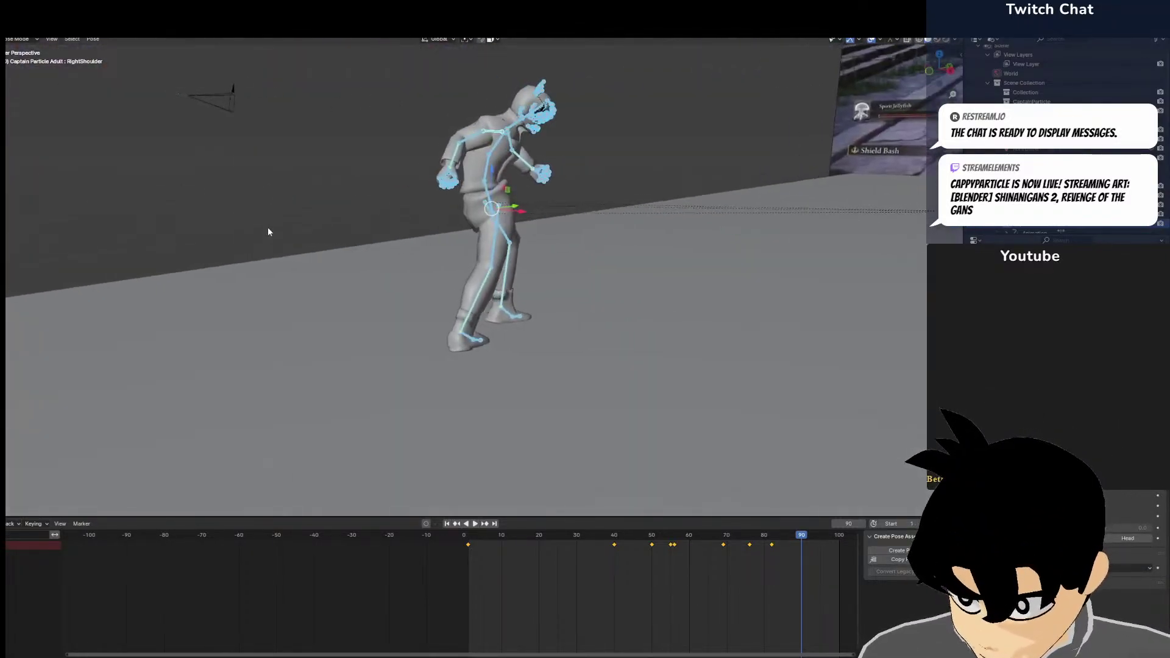
{"action": "left_click", "coordinate": [495, 230]}
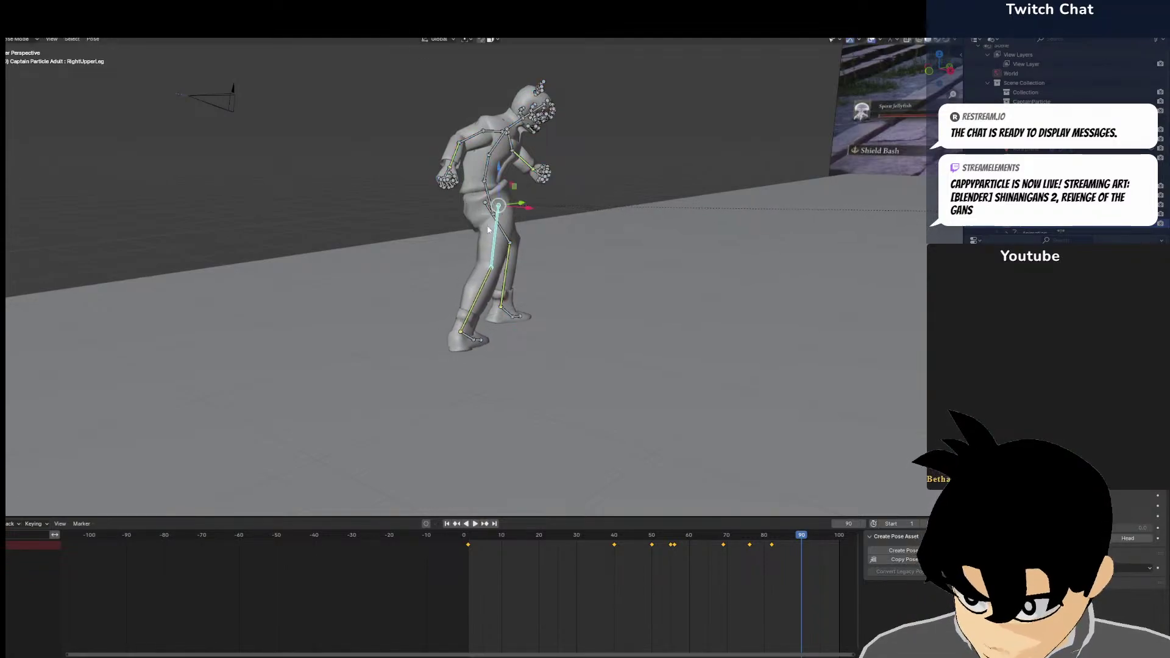
{"action": "middle_click_drag", "start_coordinate": [488, 229], "coordinate": [582, 200]}
{"action": "left_click", "coordinate": [490, 203]}
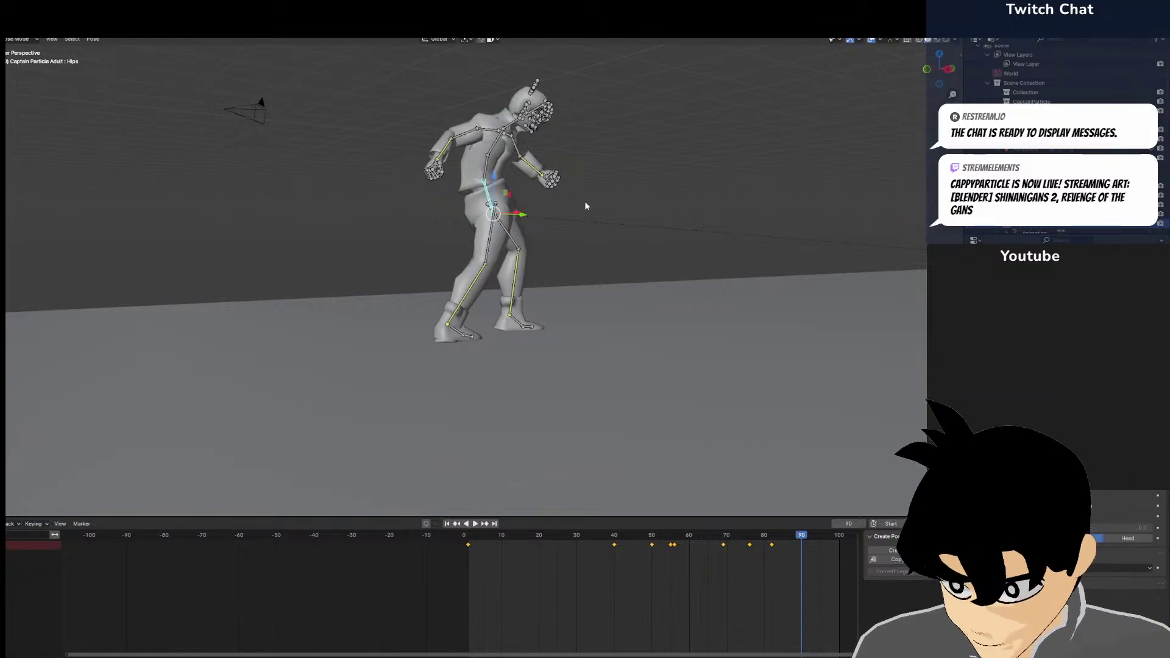
{"action": "key", "text": "r"}
{"action": "left_click", "coordinate": [596, 252]}
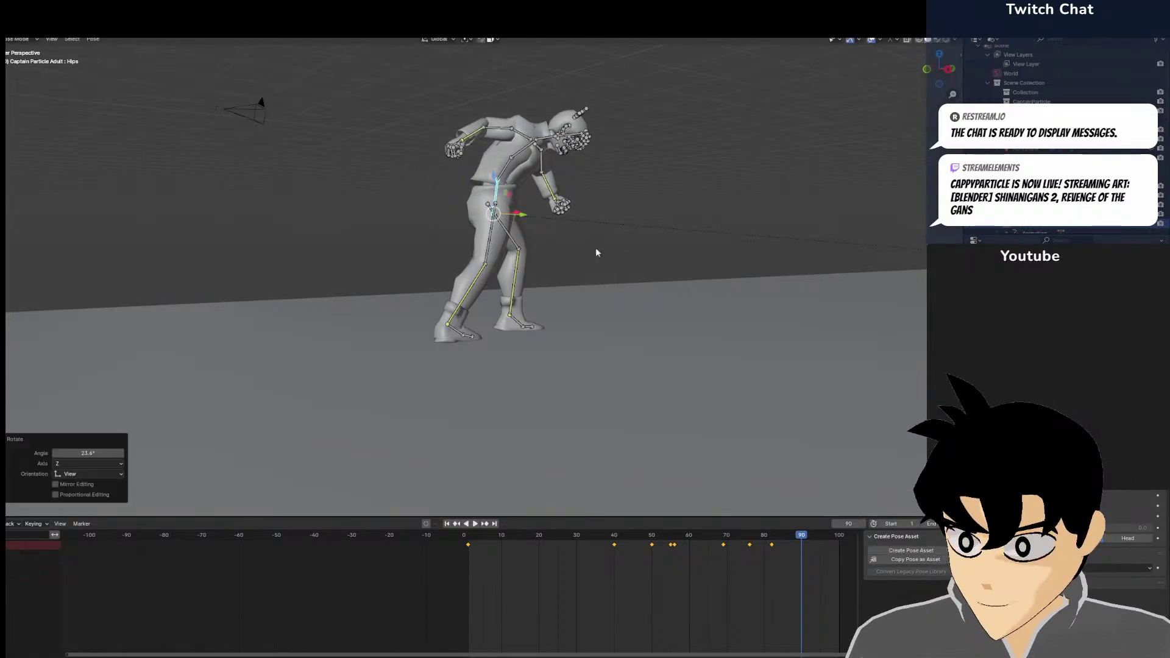
Rotate the spine bone backward in the side view to straighten the upper body
{"action": "left_click", "coordinate": [514, 168]}
{"action": "key", "text": "r"}
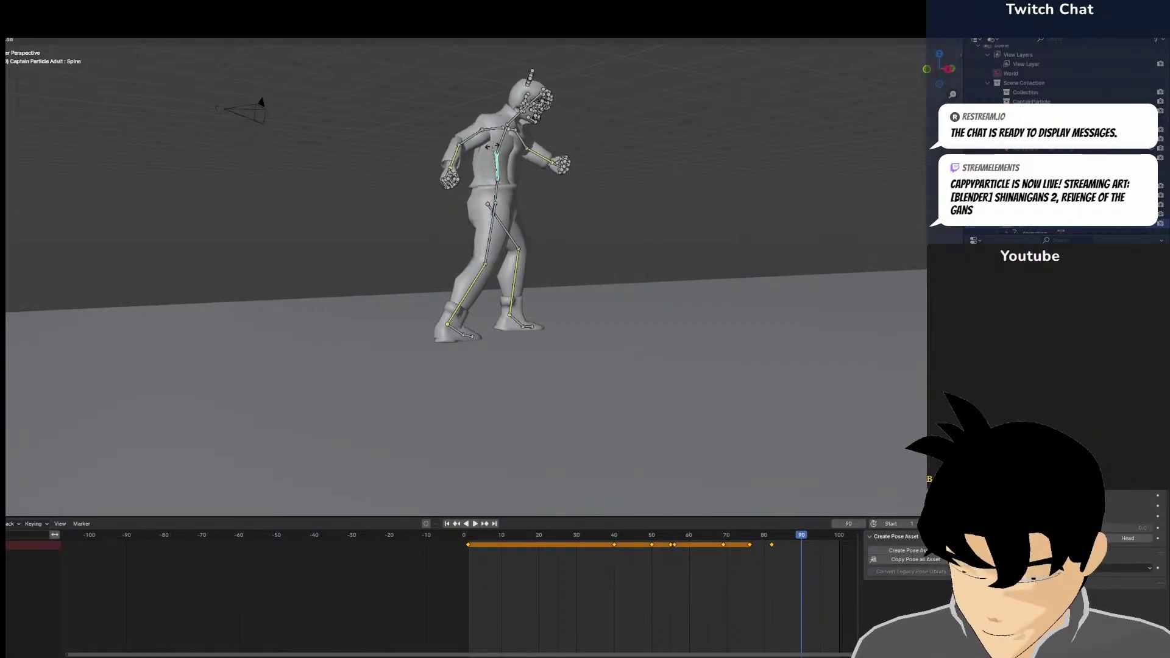
{"action": "left_click", "coordinate": [492, 146]}
Rotate the left upper leg bone as seen from the side to adjust the front leg
{"action": "middle_click_drag", "start_coordinate": [529, 235], "coordinate": [422, 250]}
{"action": "scroll", "coordinate": [421, 250], "scroll_direction": "up", "scroll_amount": 3}
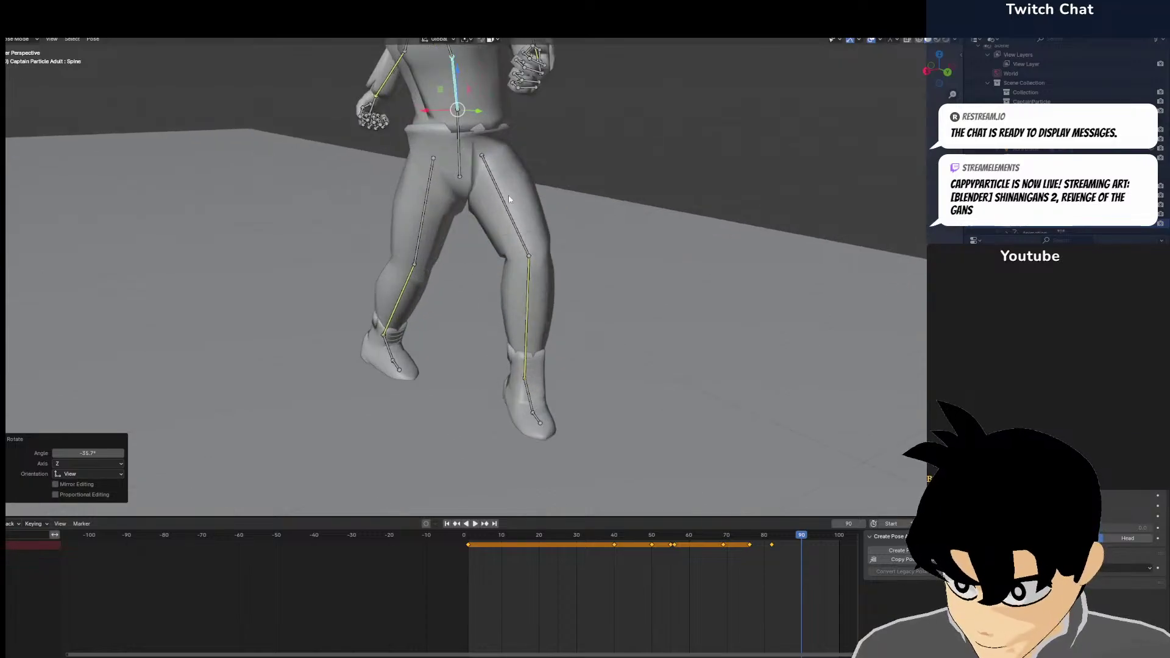
{"action": "left_click", "coordinate": [510, 199]}
{"action": "middle_click_drag", "start_coordinate": [509, 199], "coordinate": [437, 230]}
{"action": "key", "text": "r"}
{"action": "left_click", "coordinate": [424, 323]}
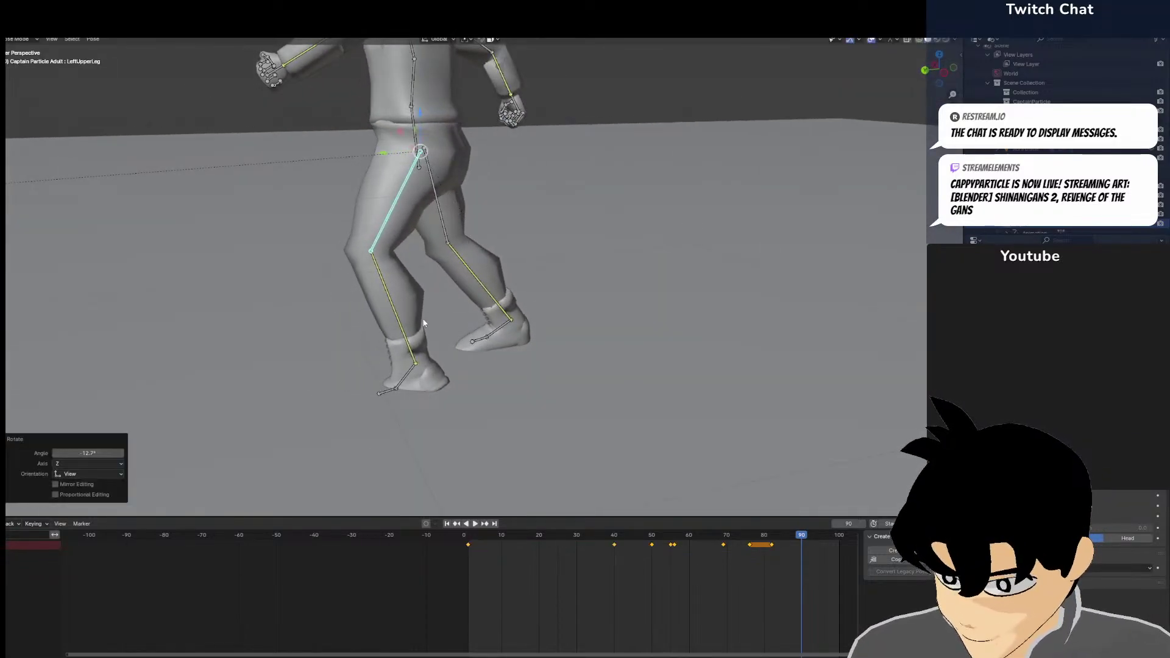
Select all bones and move the whole character slightly up and back
{"action": "key", "text": "a"}
{"action": "key", "text": "g"}
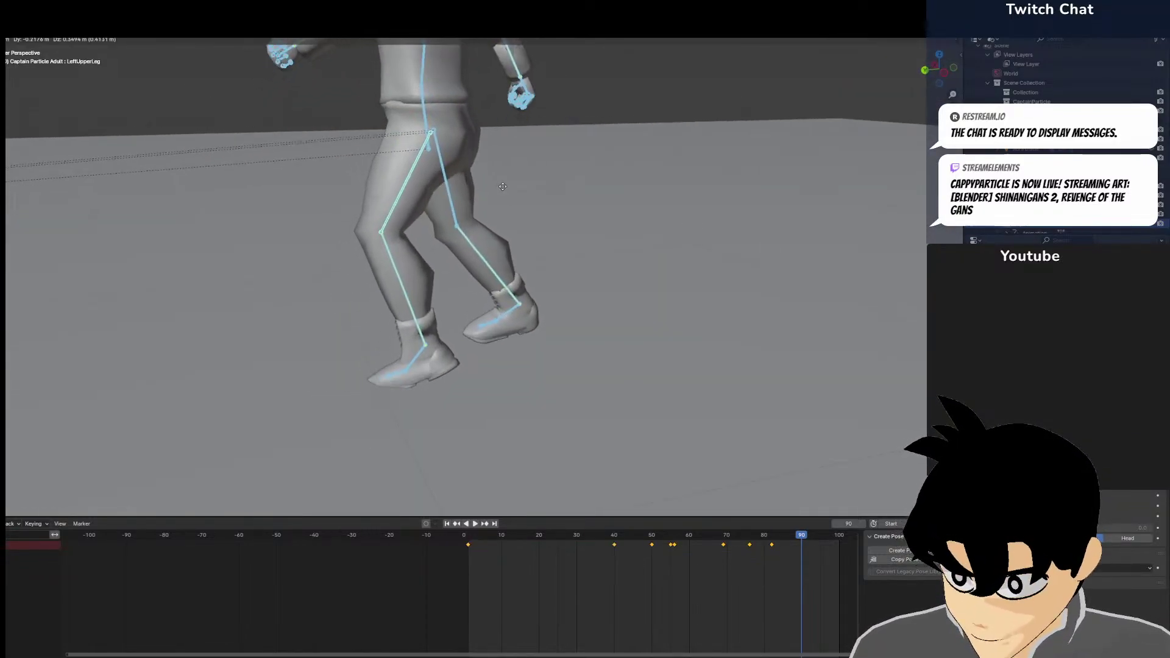
{"action": "left_click", "coordinate": [496, 190]}
Rotate the left lower leg bone to swing the front foot forward
{"action": "left_click", "coordinate": [409, 276]}
{"action": "left_click", "coordinate": [408, 272]}
{"action": "key", "text": "r"}
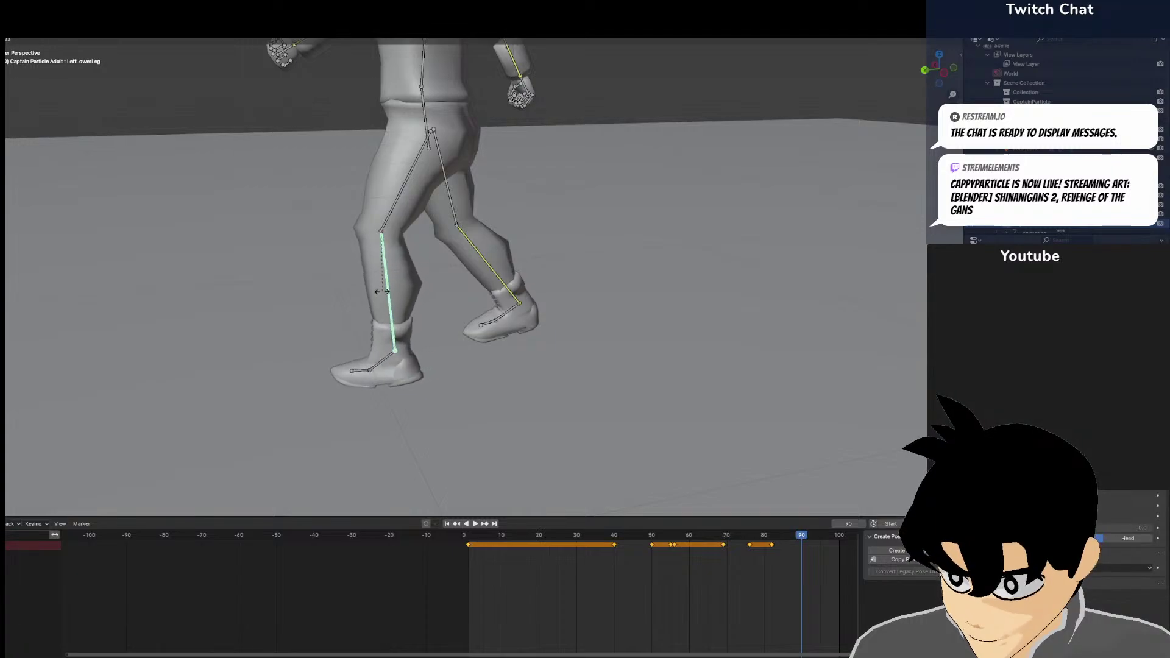
{"action": "left_click", "coordinate": [463, 286]}
Rotate the right upper leg bone to bring the rear leg forward and rotate the right foot bone about 17.9°
{"action": "left_click", "coordinate": [494, 294]}
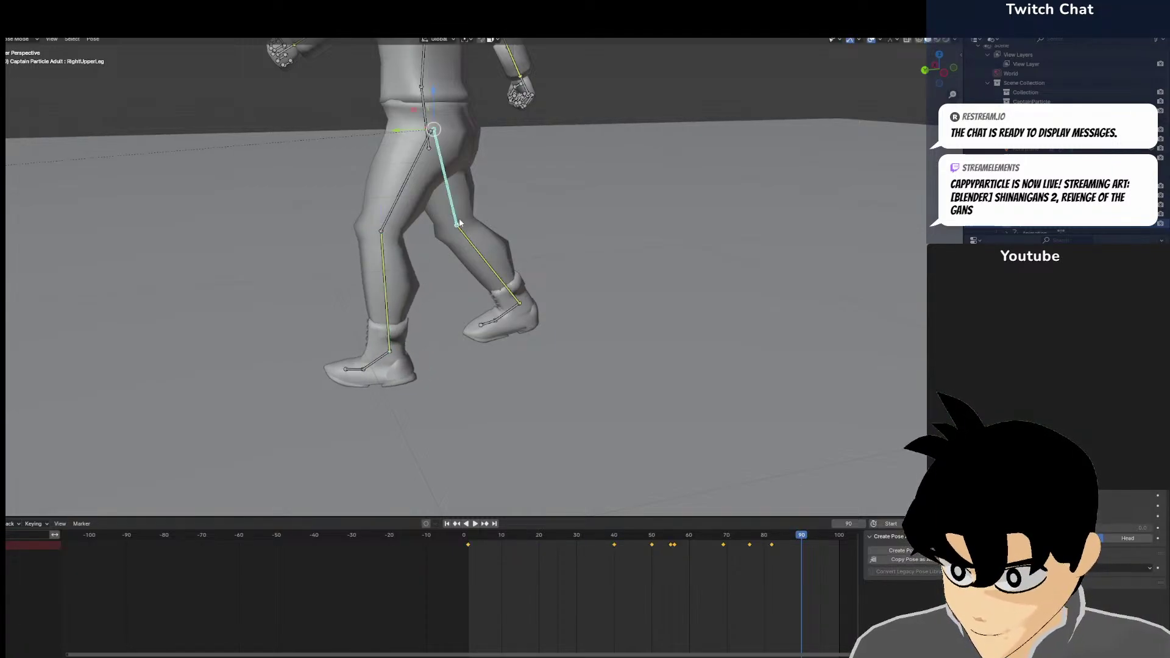
{"action": "key", "text": "r"}
{"action": "left_click", "coordinate": [463, 262]}
{"action": "left_click", "coordinate": [475, 329]}
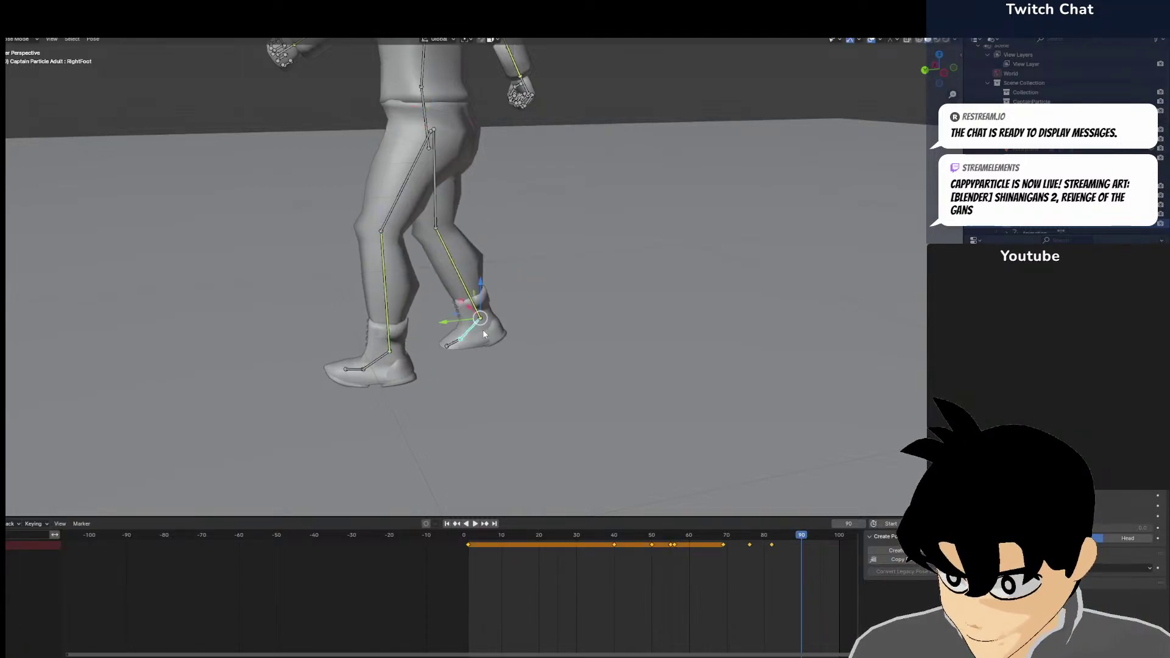
{"action": "key", "text": "r"}
{"action": "left_click", "coordinate": [488, 332]}
Rotate the left upper leg bone about 8.21° inward as seen from the raised front view
{"action": "middle_click_drag", "start_coordinate": [569, 305], "coordinate": [677, 290]}
{"action": "middle_click_drag", "start_coordinate": [605, 298], "coordinate": [577, 308]}
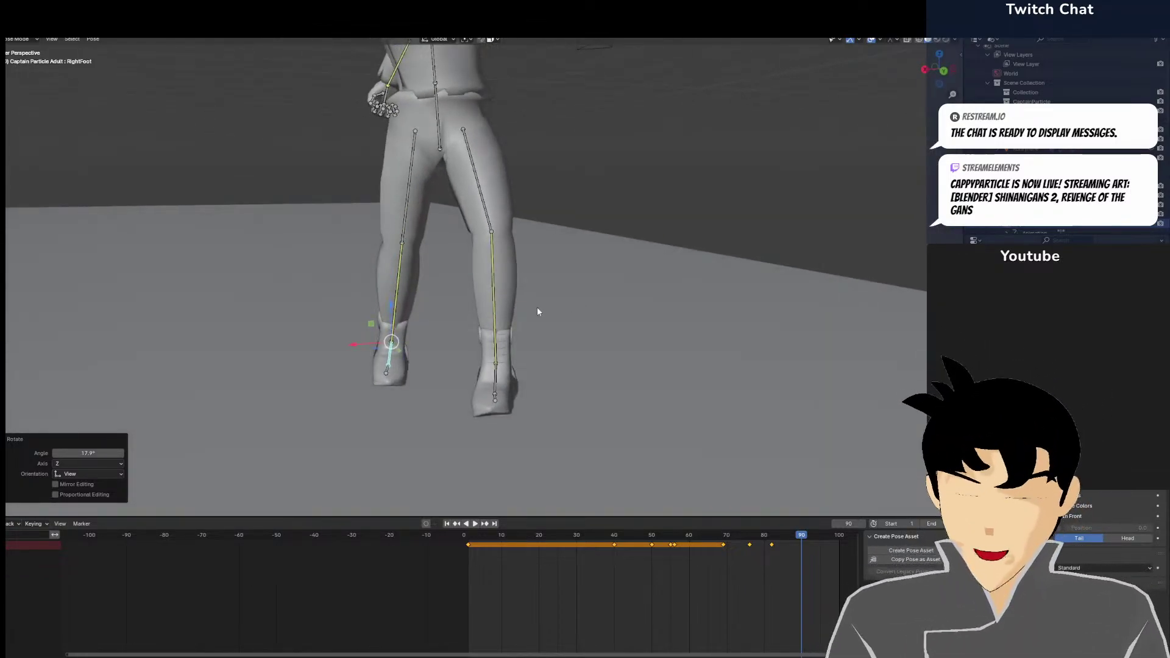
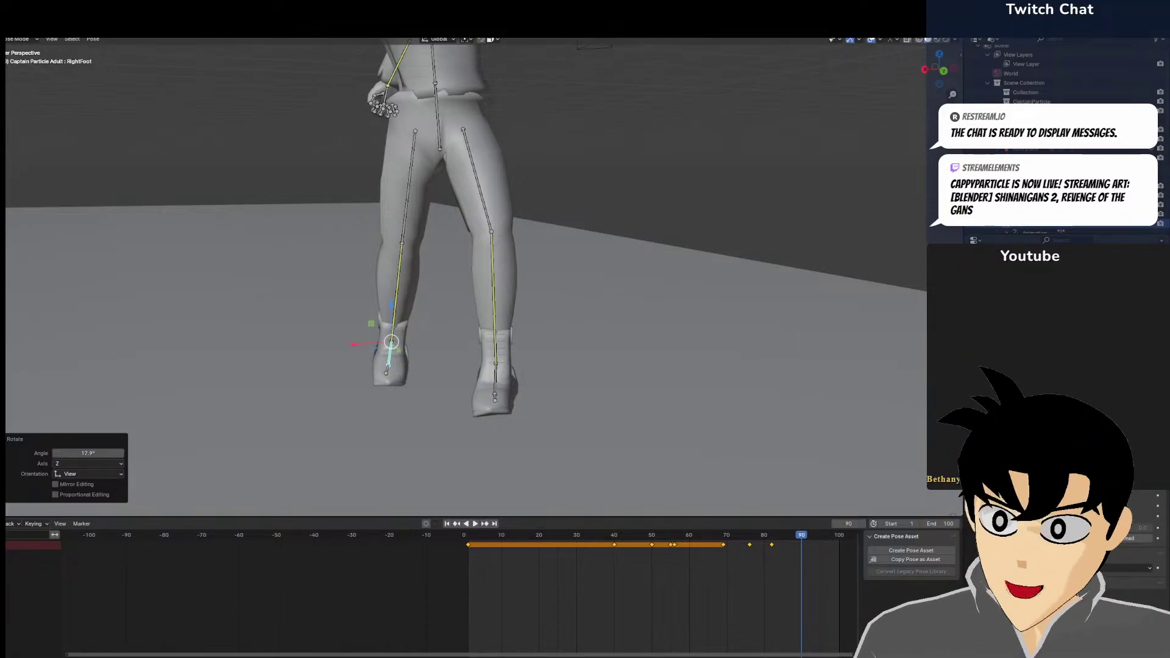
{"action": "middle_click_drag", "start_coordinate": [558, 170], "coordinate": [546, 212]}
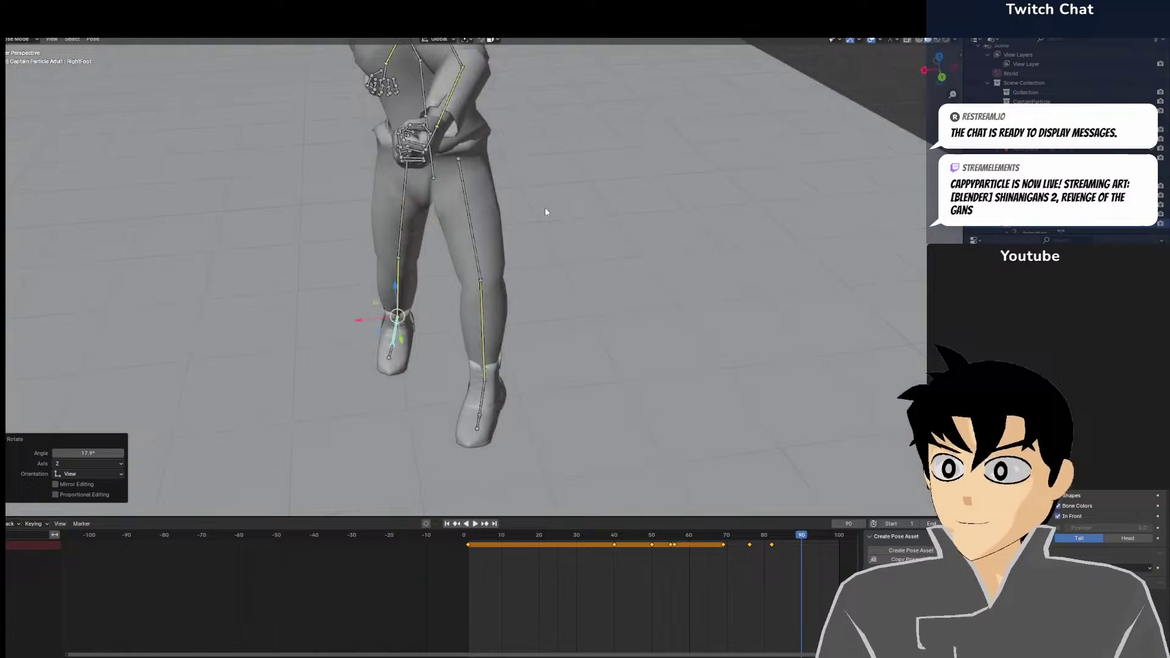
{"action": "left_click", "coordinate": [487, 262]}
{"action": "left_click", "coordinate": [483, 258]}
{"action": "key", "text": "r"}
{"action": "left_click", "coordinate": [477, 279]}
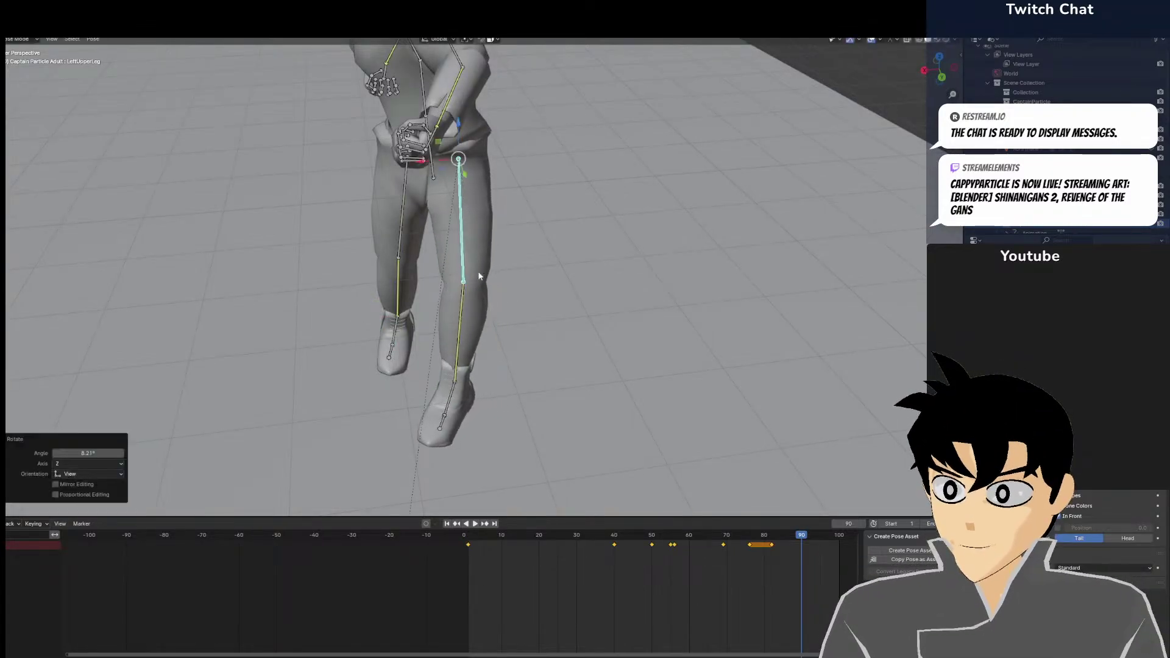
Rotate the left lower leg bone about -3.42° from the front and about -12.7° from the side
{"action": "left_click", "coordinate": [476, 287]}
{"action": "key", "text": "r"}
{"action": "left_click", "coordinate": [566, 308]}
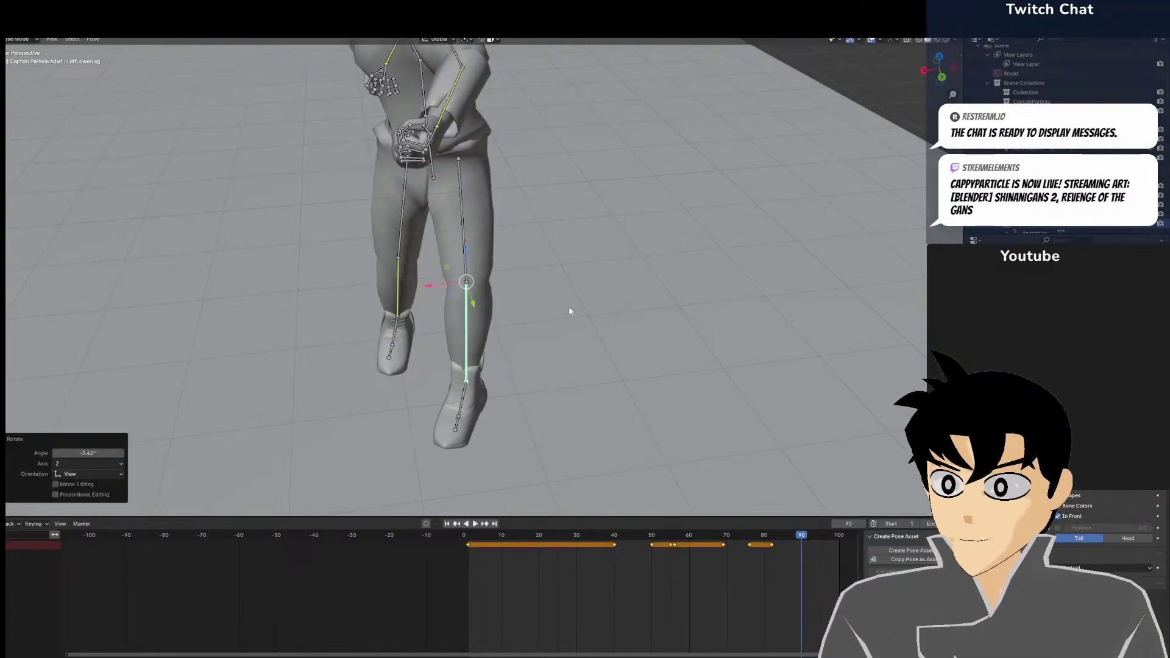
{"action": "middle_click_drag", "start_coordinate": [568, 306], "coordinate": [462, 251]}
{"action": "key", "text": "r"}
{"action": "left_click", "coordinate": [564, 311]}
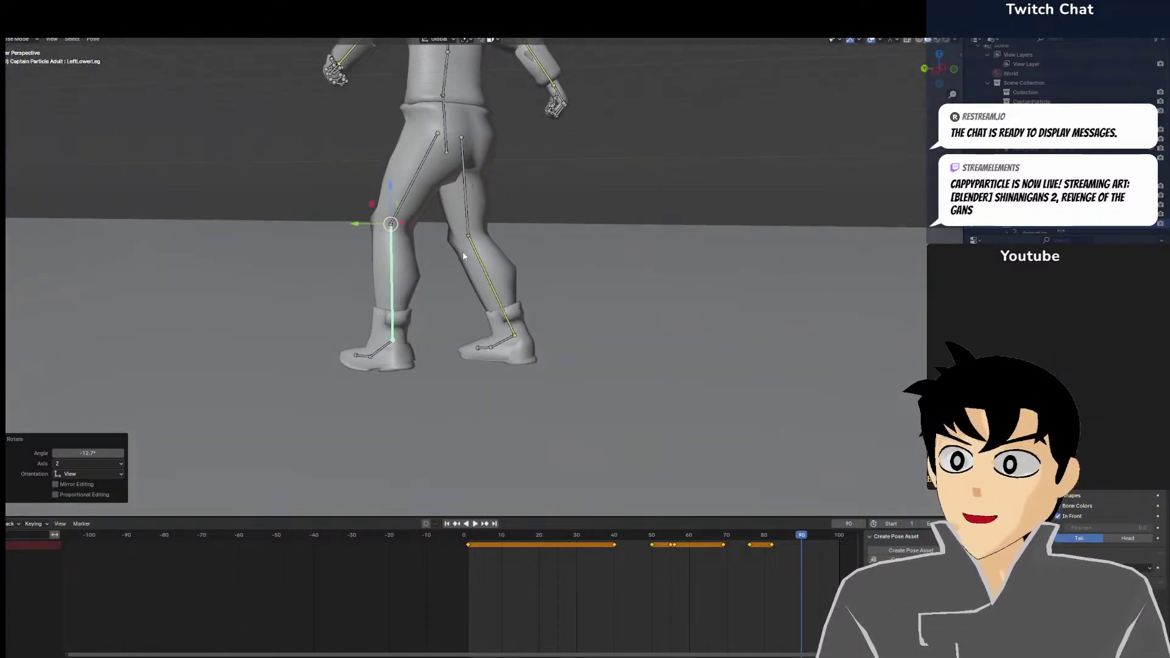
Rotate the left shoulder bone downward as seen from the front
{"action": "scroll", "coordinate": [388, 265], "scroll_direction": "down", "scroll_amount": 3}
{"action": "middle_click_drag", "start_coordinate": [482, 189], "coordinate": [387, 243]}
{"action": "scroll", "coordinate": [386, 243], "scroll_direction": "up", "scroll_amount": 2}
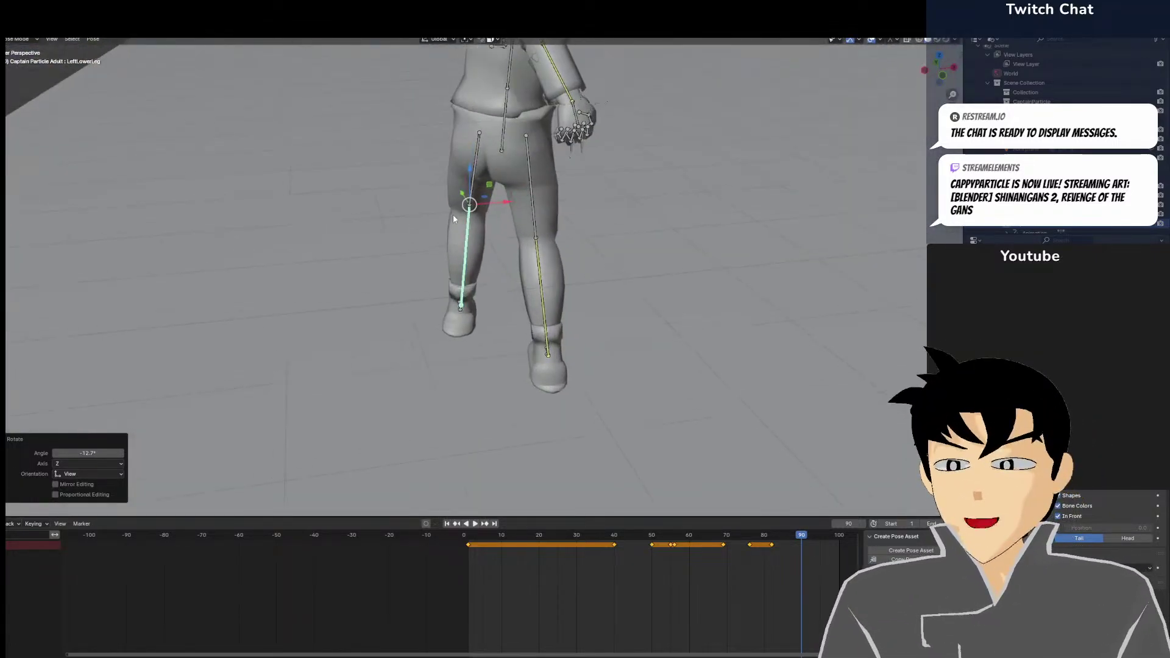
{"action": "middle_click_drag", "start_coordinate": [452, 214], "coordinate": [517, 378], "text": "shift"}
{"action": "scroll", "coordinate": [518, 379], "scroll_direction": "down", "scroll_amount": 2}
{"action": "middle_click_drag", "start_coordinate": [419, 314], "coordinate": [635, 215]}
{"action": "scroll", "coordinate": [133, 267], "scroll_direction": "up", "scroll_amount": 4}
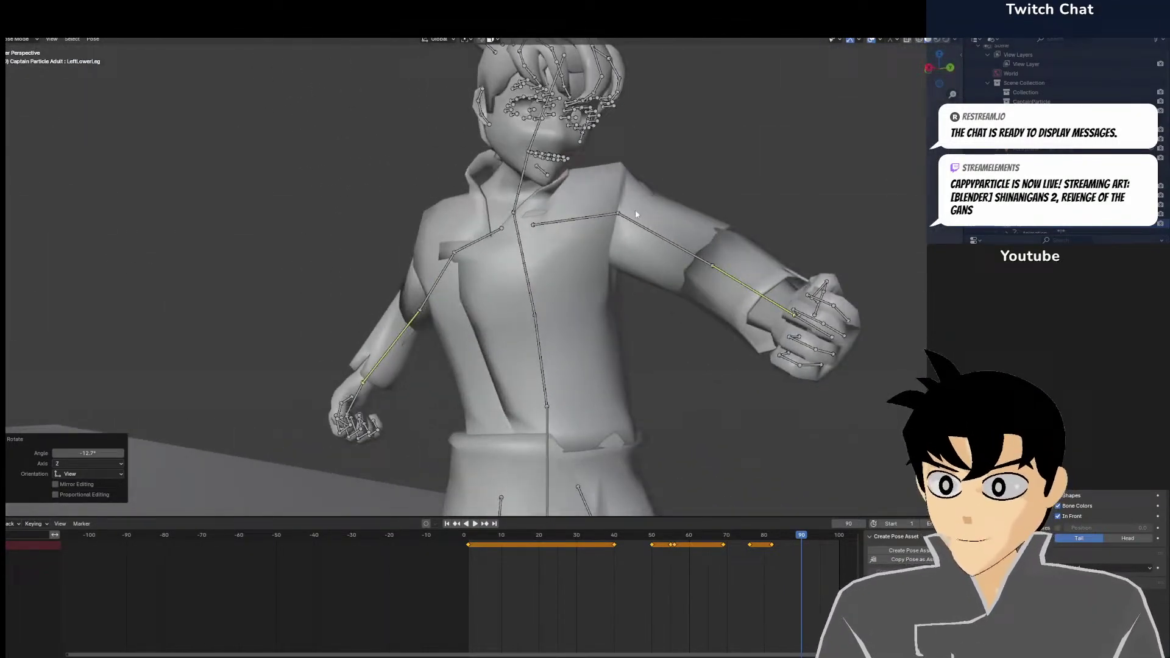
{"action": "left_click", "coordinate": [585, 214]}
{"action": "key", "text": "r"}
{"action": "left_click", "coordinate": [591, 239]}
Rotate the left upper arm bone about -29.1° to lower the arm toward the body
{"action": "left_click", "coordinate": [636, 265]}
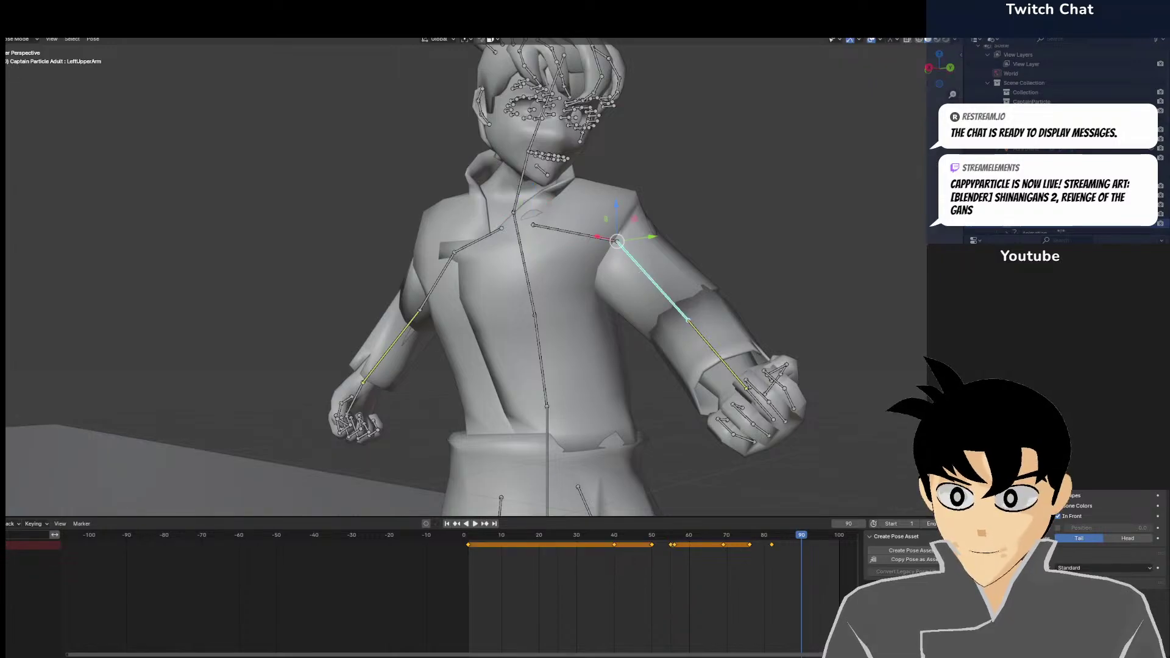
{"action": "key", "text": "r"}
{"action": "left_click", "coordinate": [620, 301]}
Rotate the right lower arm bone about -52.5° and the right upper arm bone about 17.9°
{"action": "middle_click_drag", "start_coordinate": [620, 301], "coordinate": [515, 315]}
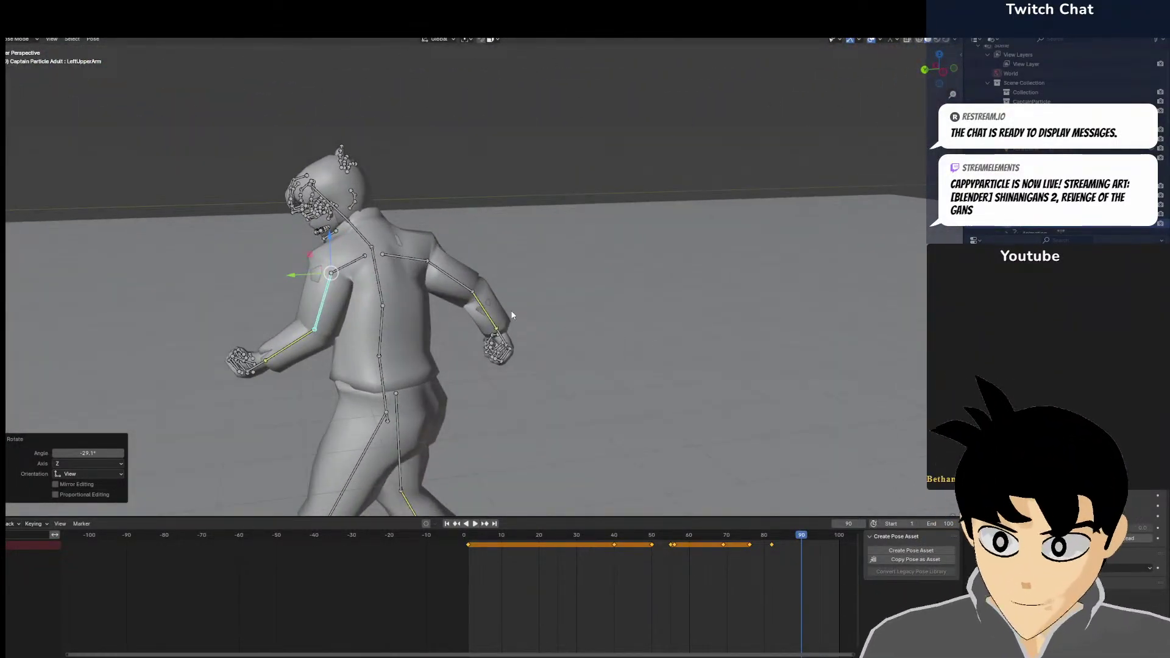
{"action": "middle_click_drag", "start_coordinate": [473, 282], "coordinate": [536, 314]}
{"action": "left_click", "coordinate": [477, 365]}
{"action": "key", "text": "r"}
{"action": "left_click", "coordinate": [463, 332]}
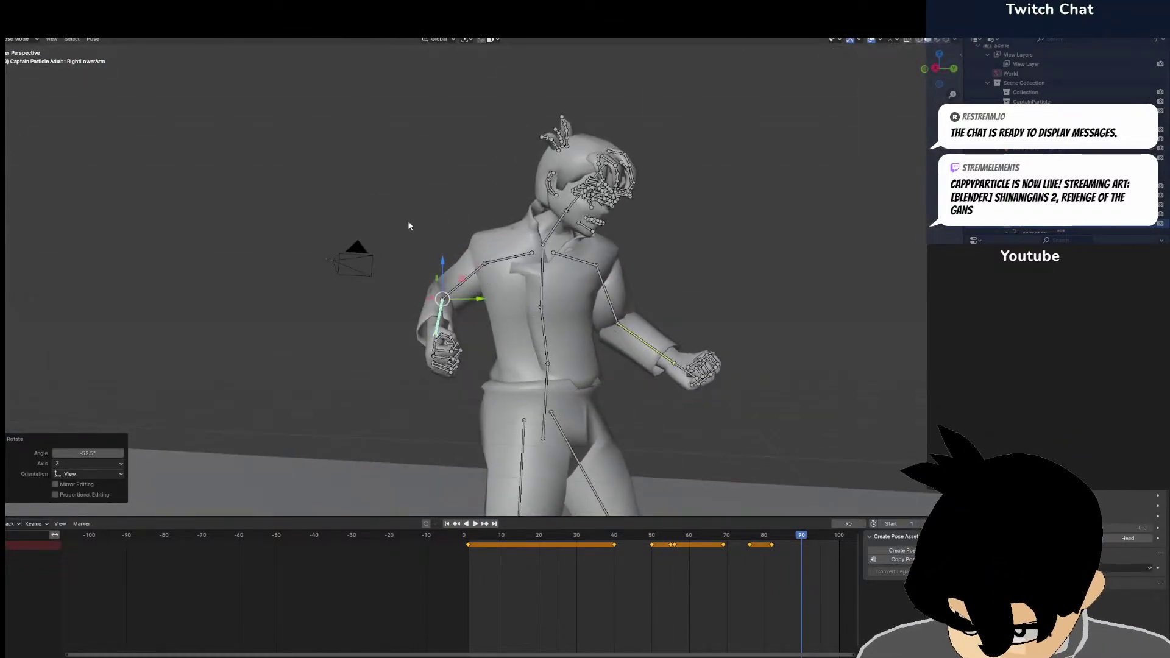
{"action": "left_click", "coordinate": [455, 284]}
{"action": "key", "text": "r"}
{"action": "left_click", "coordinate": [443, 272]}
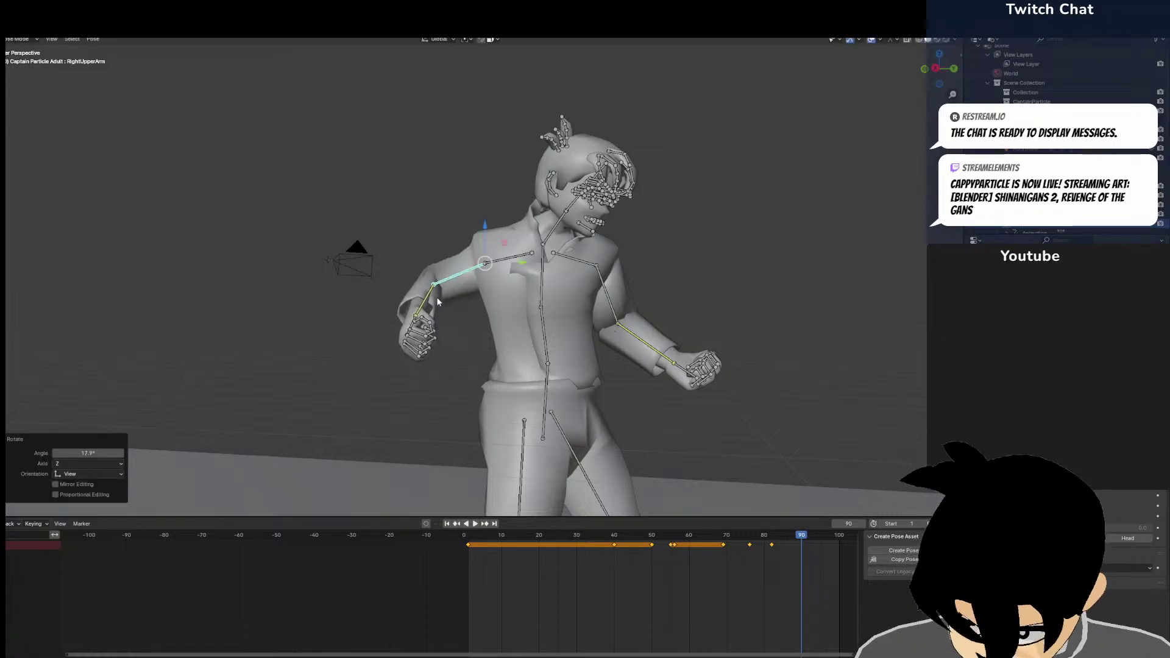
Rotate the right lower arm bone from two view angles to raise the forearm in front of the body
{"action": "left_click", "coordinate": [427, 293]}
{"action": "key", "text": "r"}
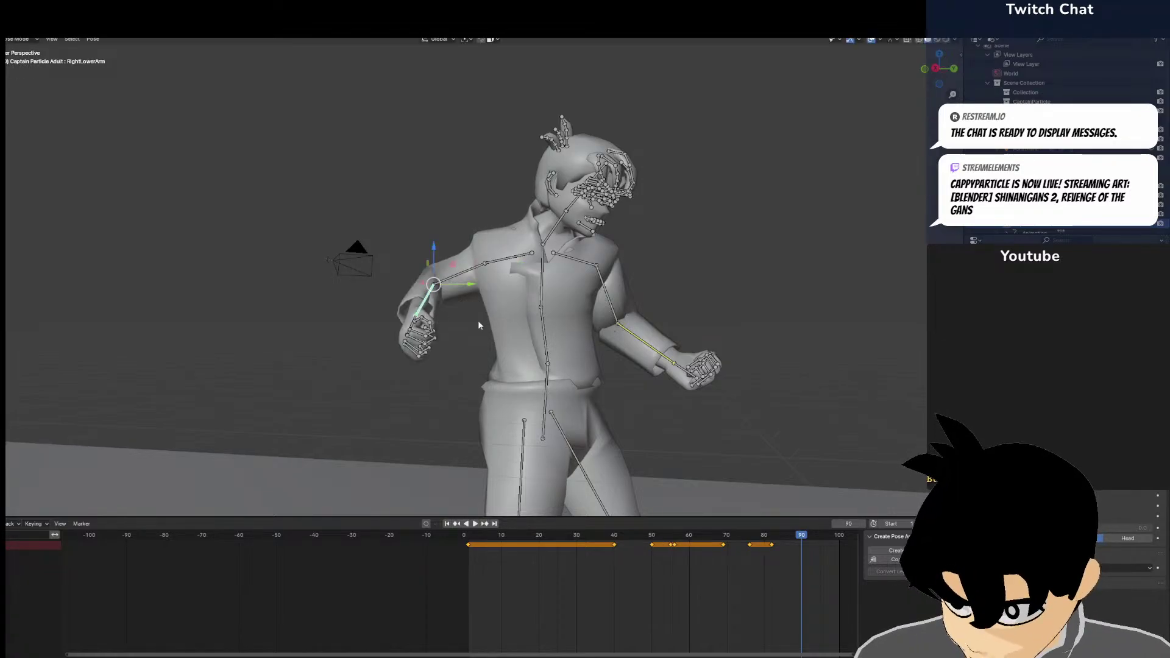
{"action": "left_click", "coordinate": [477, 320]}
{"action": "middle_click_drag", "start_coordinate": [477, 320], "coordinate": [613, 344]}
{"action": "key", "text": "r"}
{"action": "left_click", "coordinate": [634, 251]}
Adjust the left shoulder and rotate the left upper arm bone about -14.1° as seen from the front
{"action": "middle_click_drag", "start_coordinate": [634, 251], "coordinate": [381, 407]}
{"action": "scroll", "coordinate": [491, 279], "scroll_direction": "up", "scroll_amount": 1}
{"action": "left_click", "coordinate": [491, 279]}
{"action": "key", "text": "r"}
{"action": "left_click", "coordinate": [536, 286]}
{"action": "left_click", "coordinate": [196, 412]}
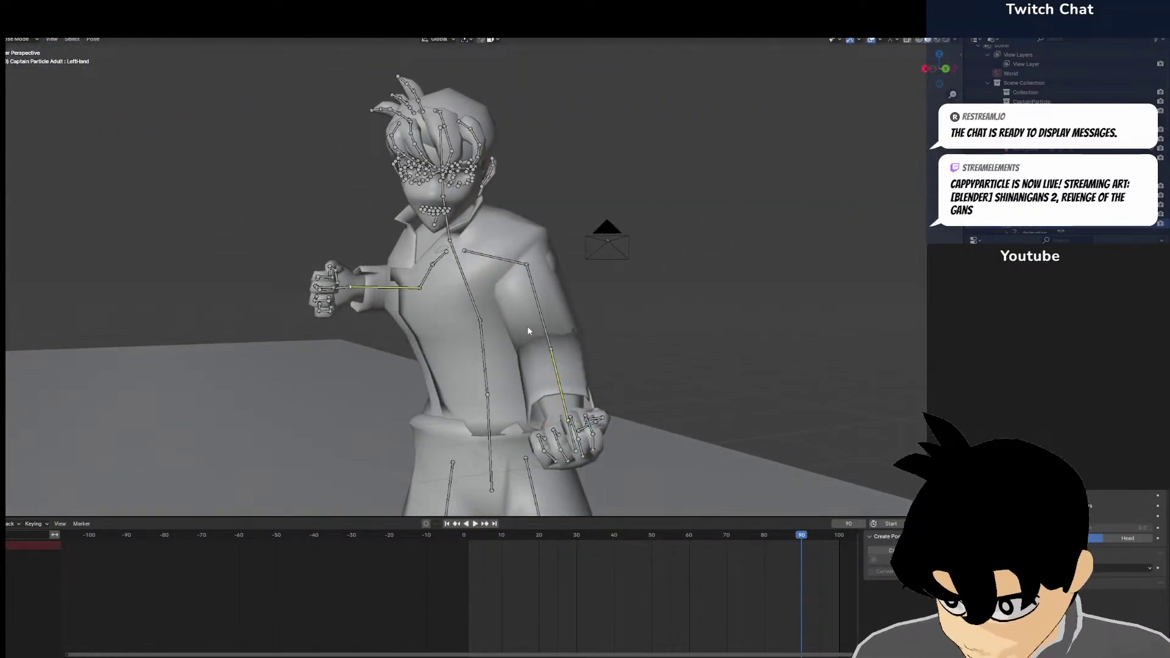
{"action": "left_click", "coordinate": [544, 326]}
{"action": "key", "text": "r"}
{"action": "left_click", "coordinate": [558, 334]}
{"action": "middle_click_drag", "start_coordinate": [558, 334], "coordinate": [816, 337]}
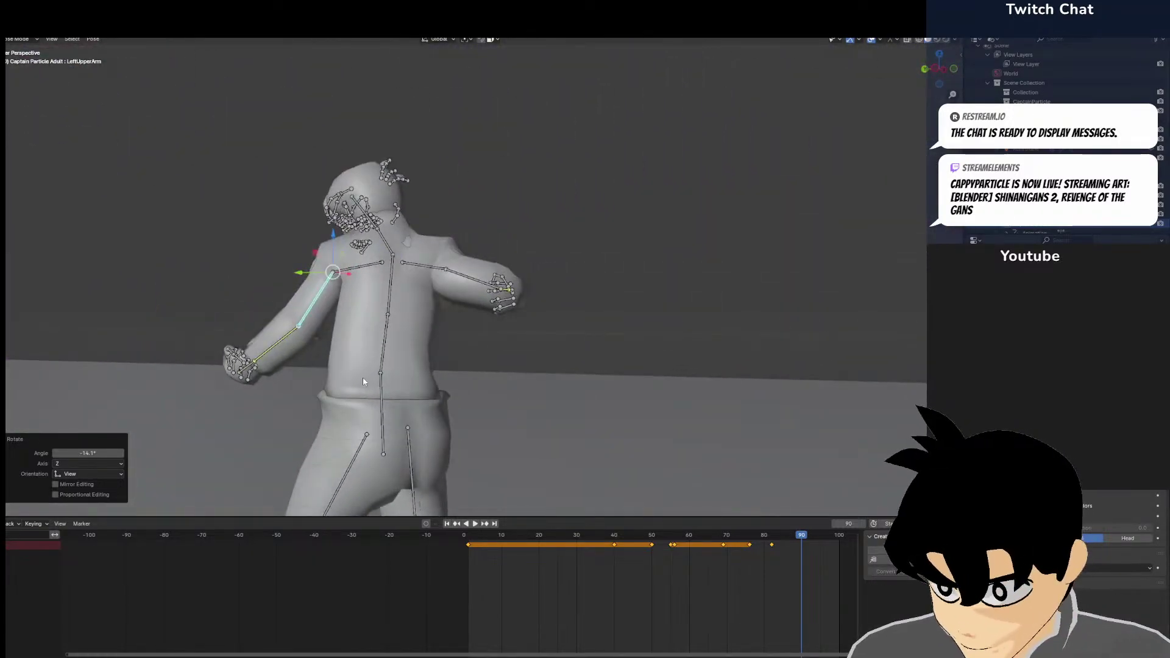
Rotate the spine bone to lean the torso forward and rotate the left upper arm bone about 13.4°
{"action": "left_click", "coordinate": [383, 357]}
{"action": "key", "text": "r"}
{"action": "left_click", "coordinate": [399, 321]}
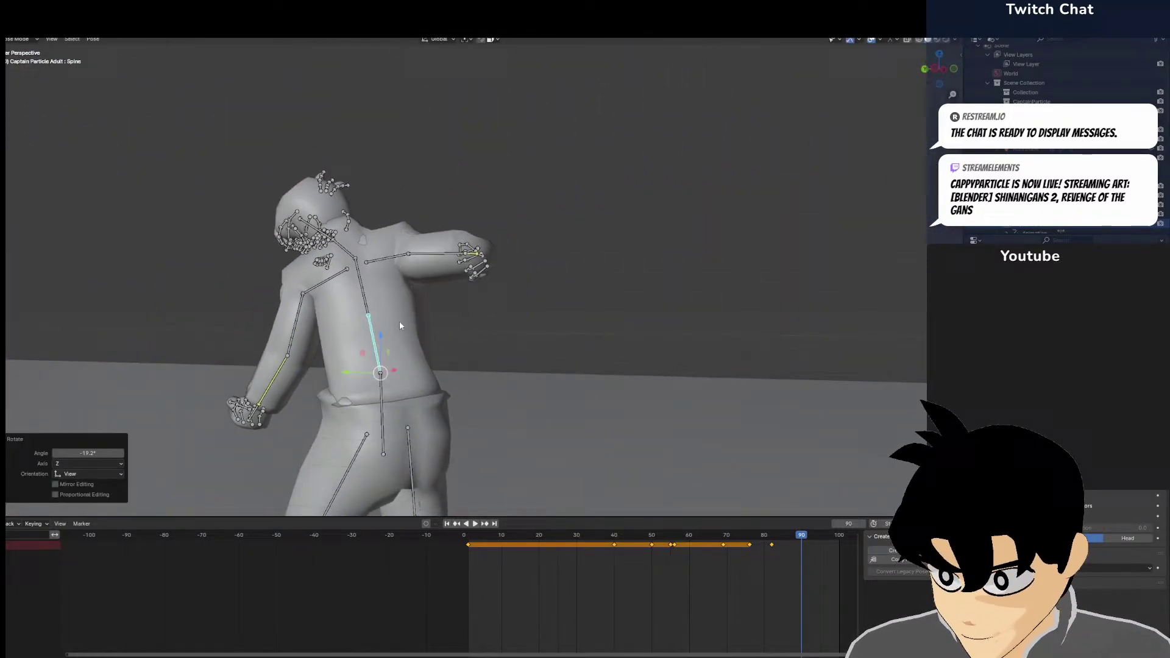
{"action": "left_click", "coordinate": [282, 327]}
{"action": "key", "text": "r"}
{"action": "left_click", "coordinate": [270, 333]}
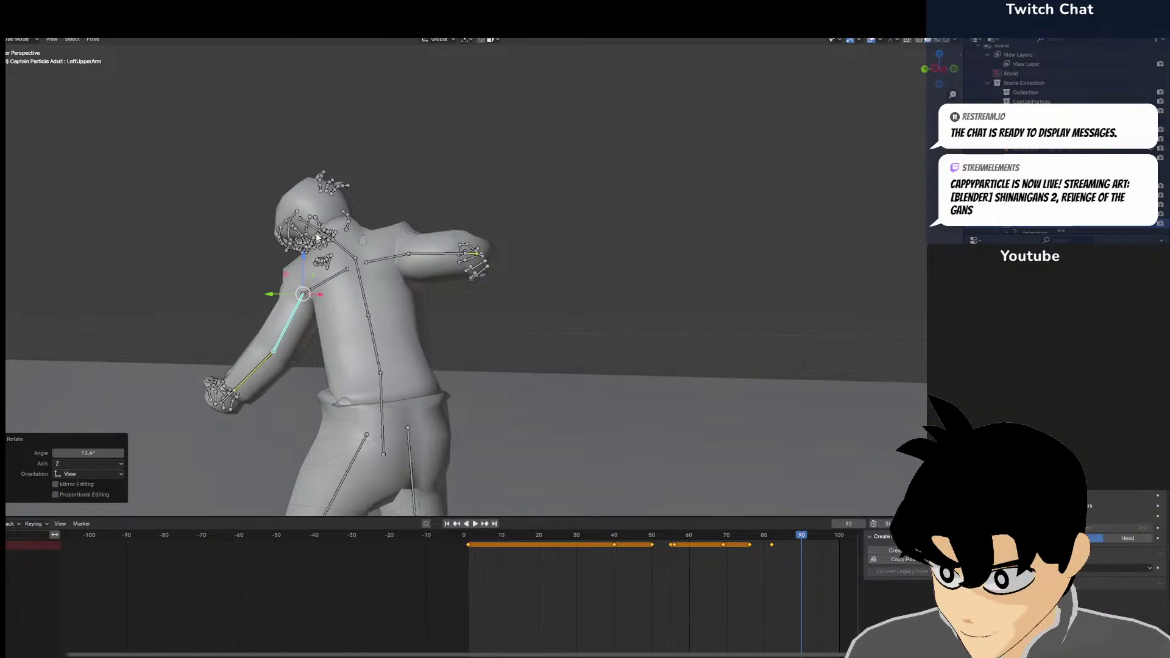
Rotate the head bone about 8.11° in the side view of the character
{"action": "left_click", "coordinate": [317, 232]}
{"action": "key", "text": "r"}
{"action": "left_click", "coordinate": [322, 224]}
{"action": "scroll", "coordinate": [374, 390], "scroll_direction": "down", "scroll_amount": 7}
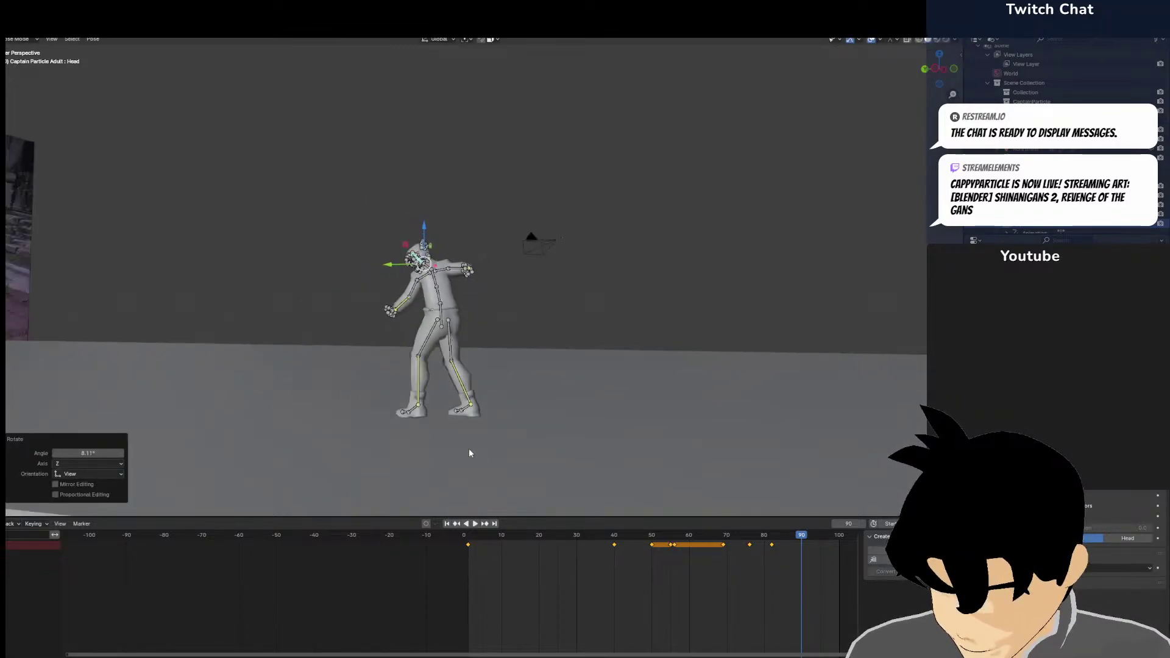
{"action": "scroll", "coordinate": [470, 453], "scroll_direction": "up", "scroll_amount": 5}
{"action": "left_click", "coordinate": [425, 430]}
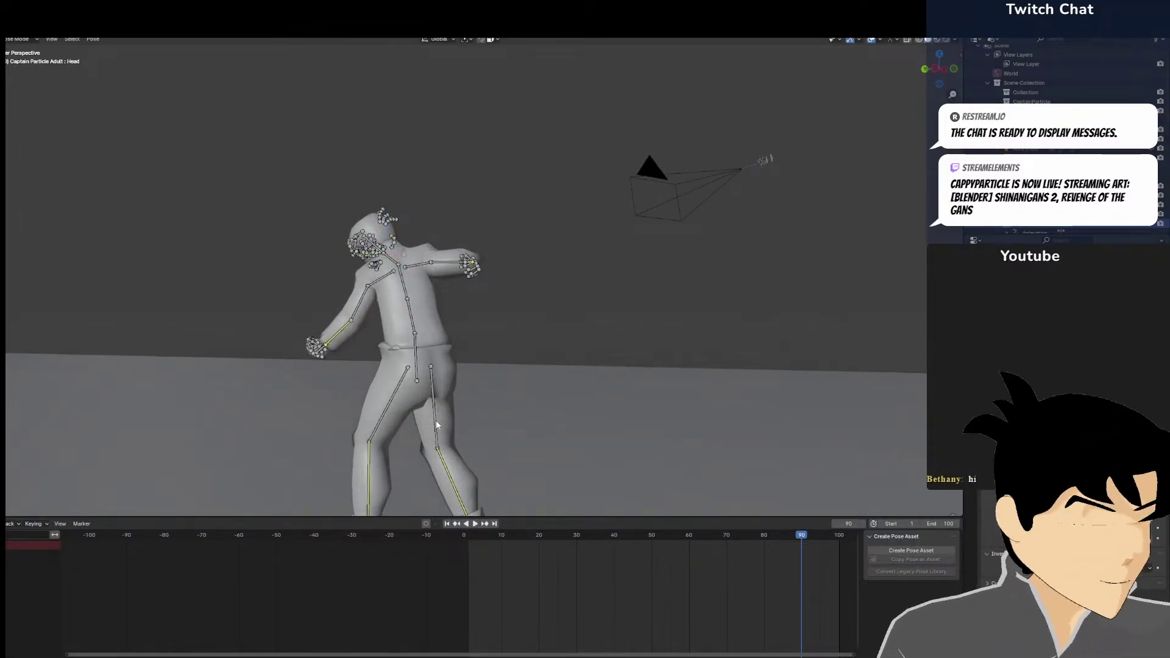
Check the pose through the camera and keyframe all of the character's bones at frame 90
{"action": "middle_click_drag", "start_coordinate": [476, 421], "coordinate": [450, 491]}
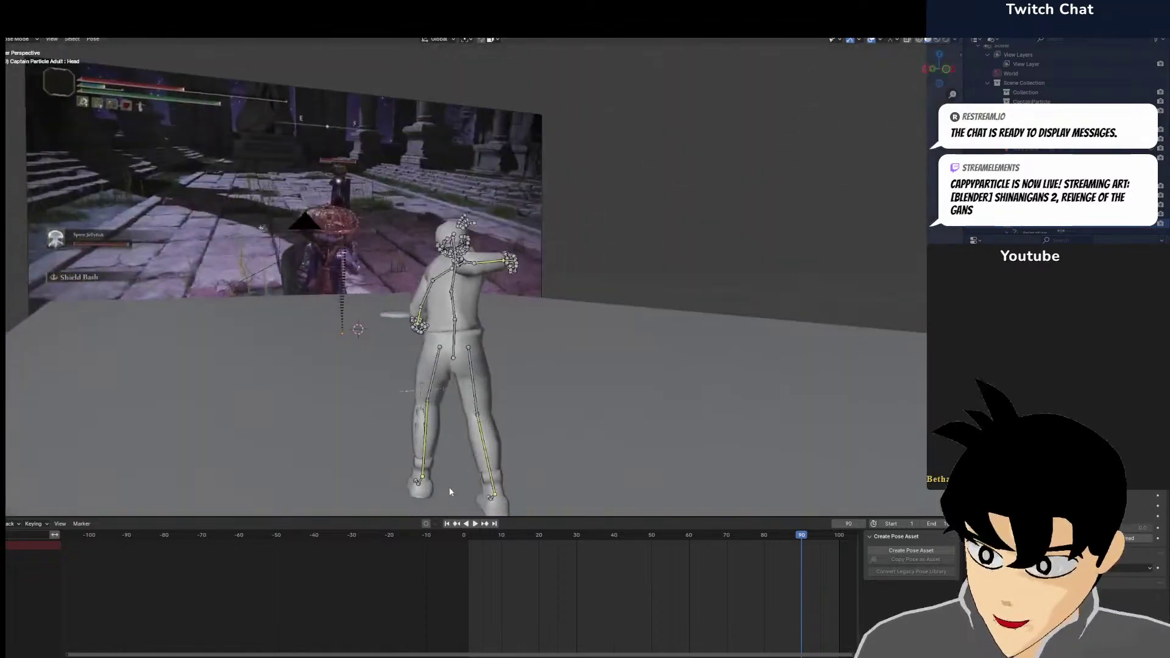
{"action": "key", "text": "KP_0"}
{"action": "scroll", "coordinate": [430, 471], "scroll_direction": "up", "scroll_amount": 3}
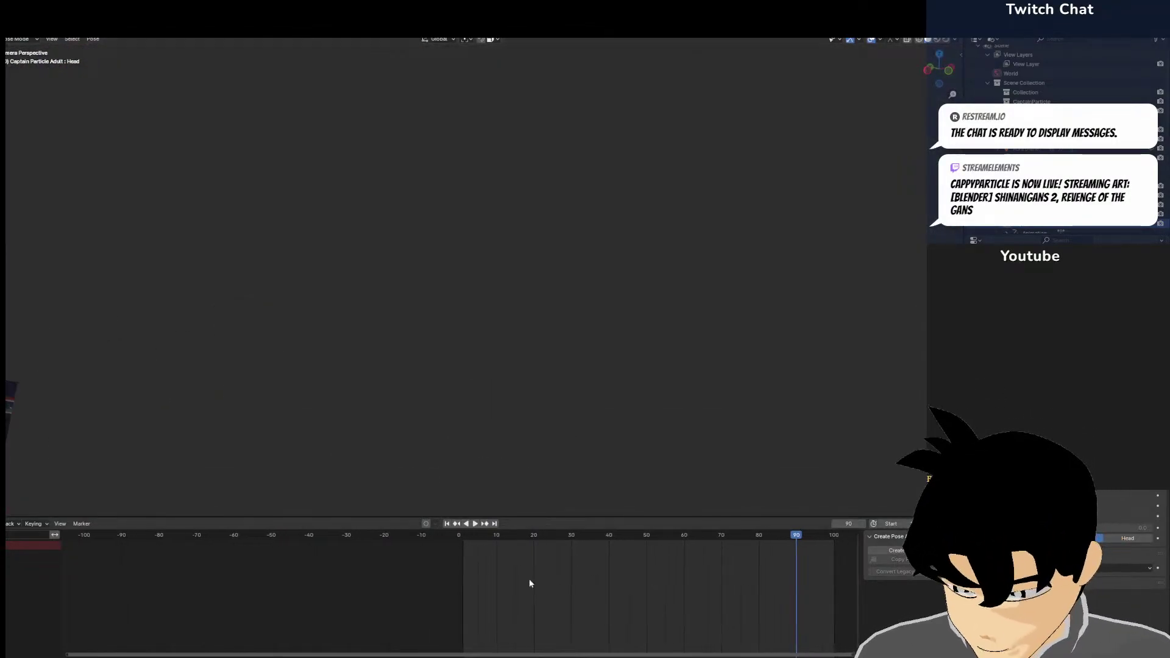
{"action": "scroll", "coordinate": [451, 400], "scroll_direction": "down", "scroll_amount": 3}
{"action": "middle_click_drag", "start_coordinate": [465, 368], "coordinate": [542, 202], "text": "shift"}
{"action": "scroll", "coordinate": [731, 312], "scroll_direction": "up", "scroll_amount": 5}
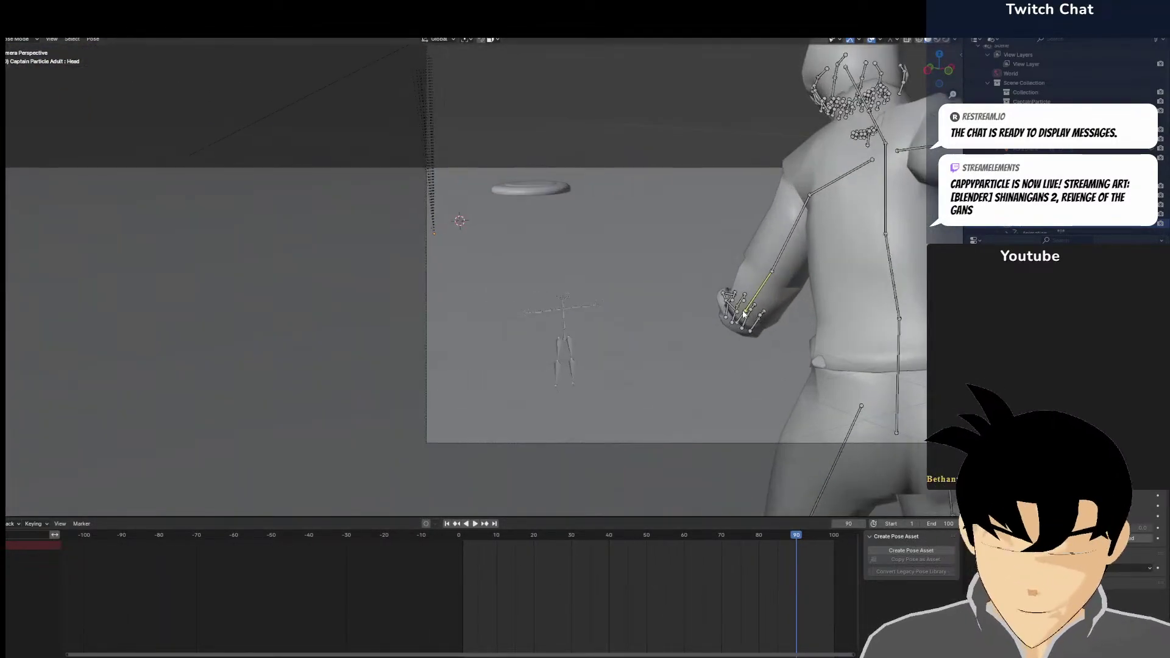
{"action": "key", "text": "Home"}
{"action": "key", "text": "a"}
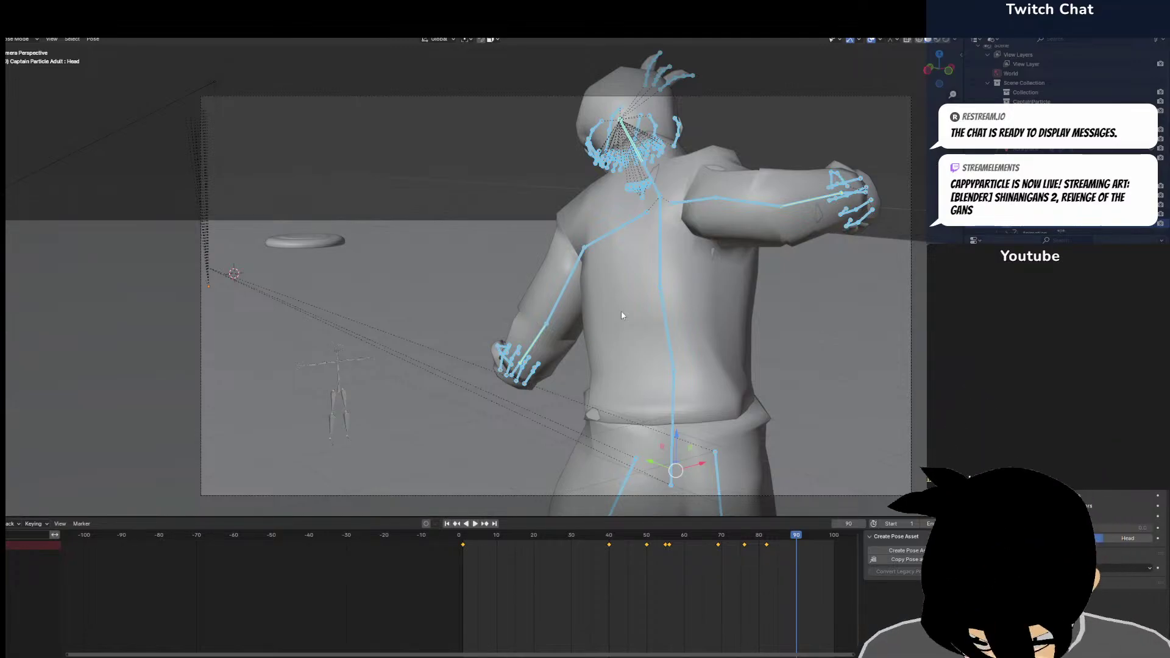
Go to frame 98 and rotate the spine bone about 13.1° to tilt the upper body
{"action": "left_click_drag", "start_coordinate": [763, 557], "coordinate": [809, 648]}
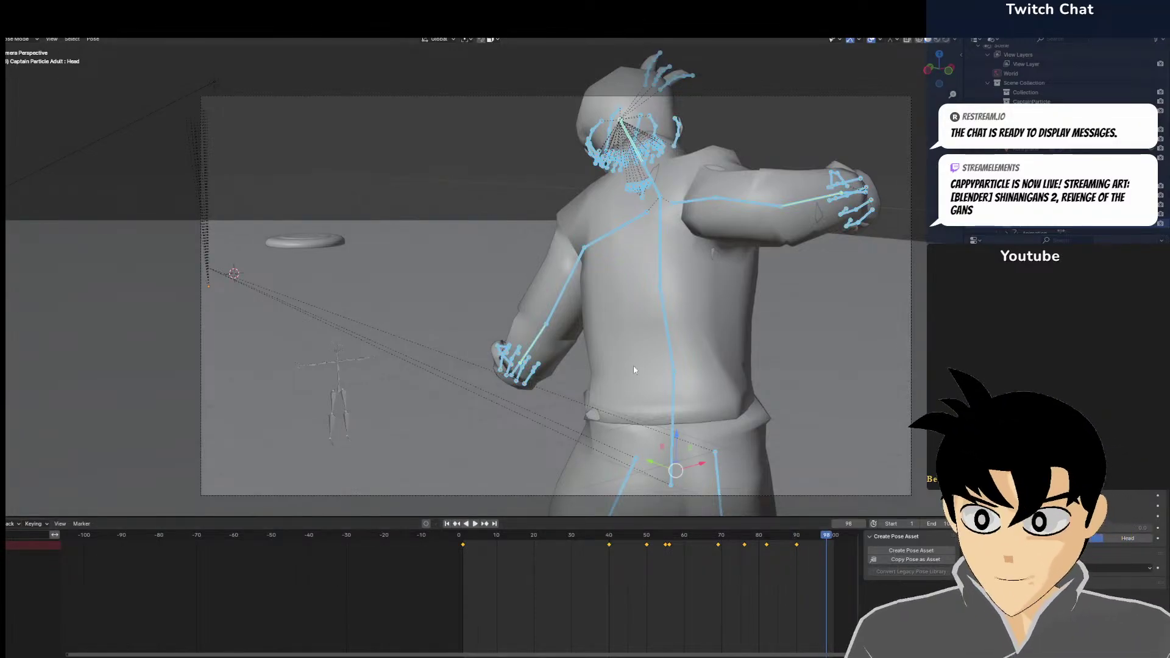
{"action": "scroll", "coordinate": [605, 211], "scroll_direction": "down", "scroll_amount": 2}
{"action": "middle_click_drag", "start_coordinate": [614, 260], "coordinate": [589, 287], "text": "shift"}
{"action": "left_click", "coordinate": [619, 293]}
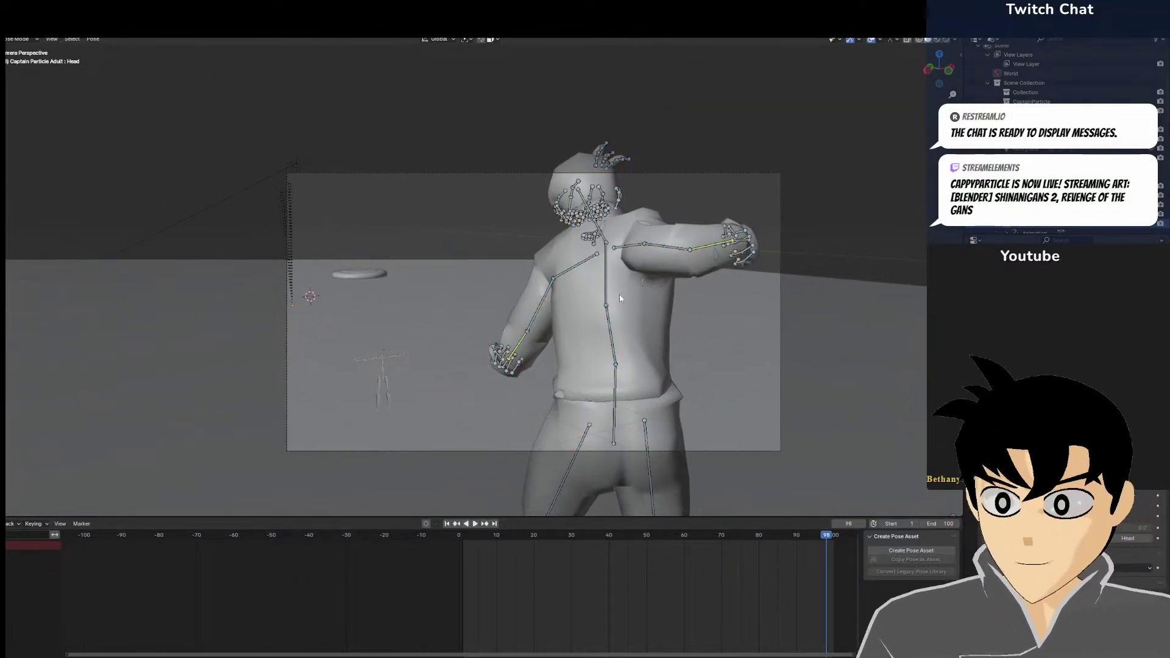
{"action": "left_click", "coordinate": [543, 249]}
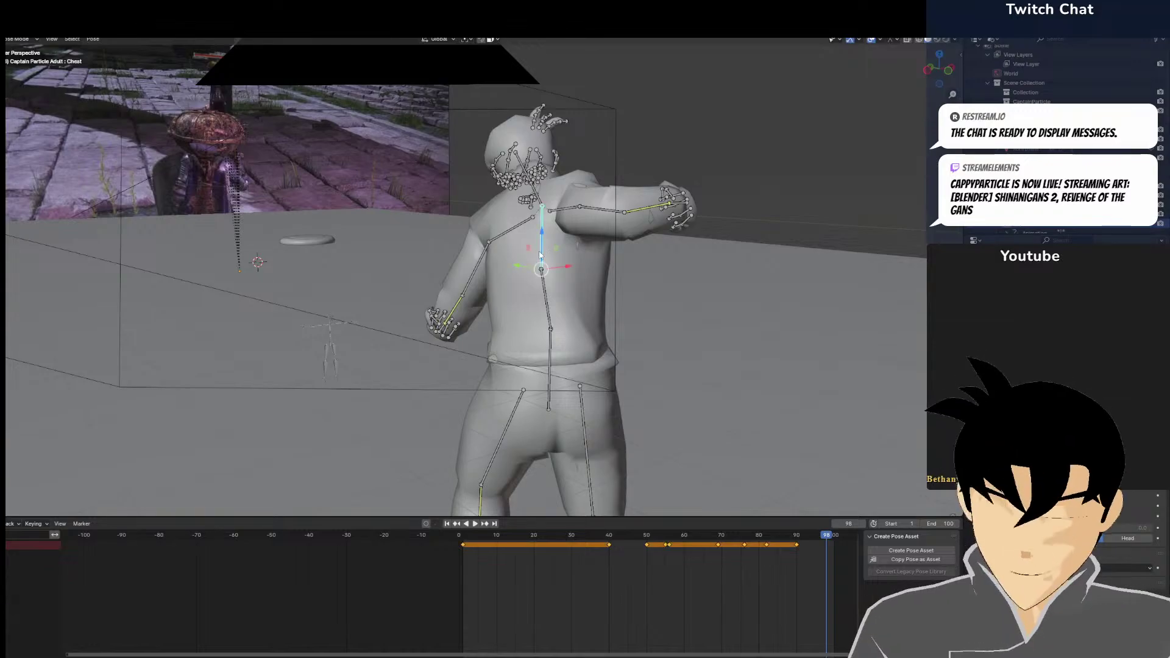
{"action": "middle_click_drag", "start_coordinate": [539, 255], "coordinate": [557, 322]}
{"action": "left_click", "coordinate": [617, 332]}
{"action": "key", "text": "r"}
{"action": "left_click", "coordinate": [622, 316]}
{"action": "middle_click_drag", "start_coordinate": [498, 262], "coordinate": [362, 261]}
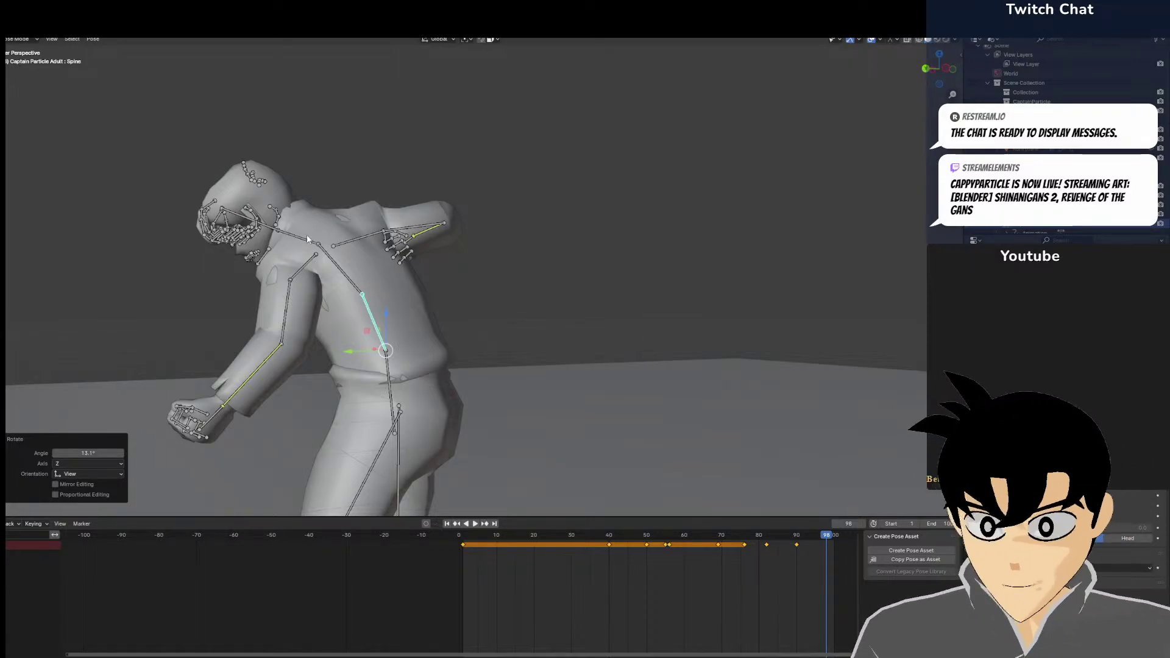
Try rotating the right shoulder bone and the right lower arm bone from above to swing the arm back
{"action": "middle_click_drag", "start_coordinate": [360, 149], "coordinate": [289, 305]}
{"action": "left_click", "coordinate": [286, 323]}
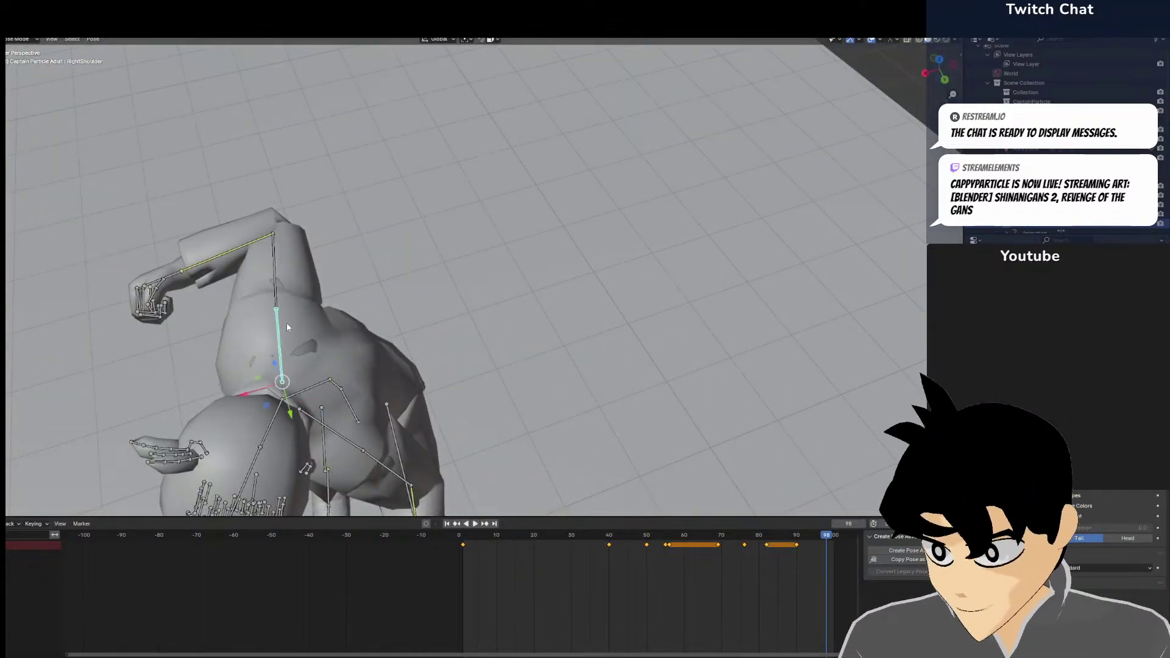
{"action": "key", "text": "r"}
{"action": "left_click", "coordinate": [323, 294]}
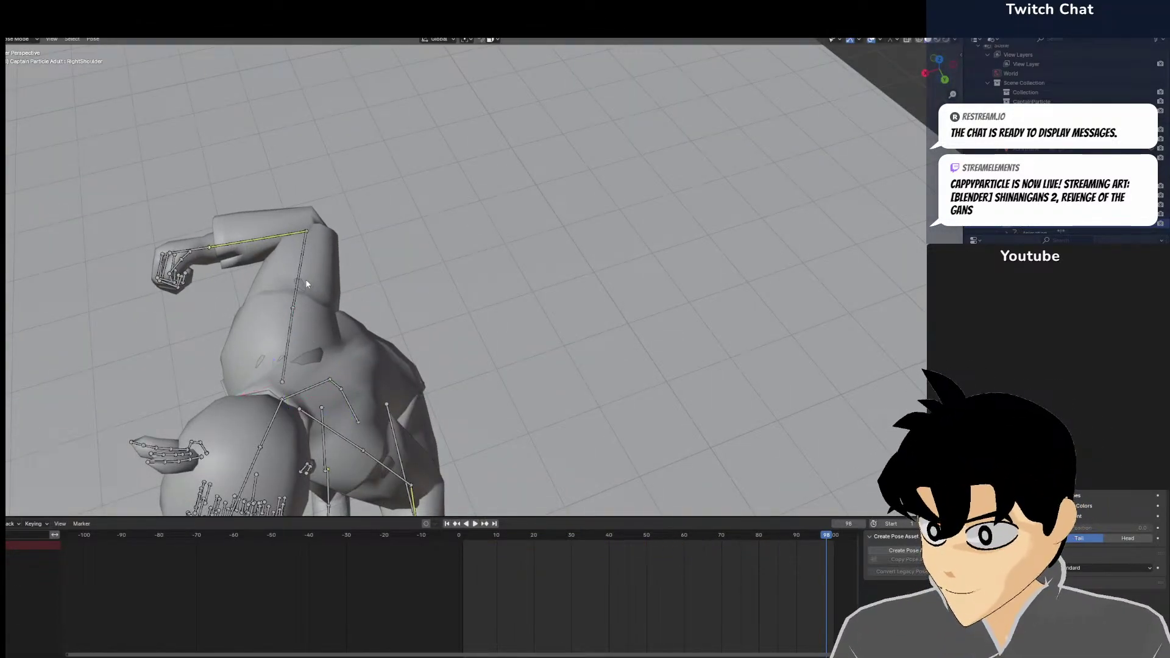
{"action": "left_click", "coordinate": [259, 240]}
{"action": "key", "text": "r"}
{"action": "left_click", "coordinate": [278, 261]}
{"action": "middle_click_drag", "start_coordinate": [277, 260], "coordinate": [371, 224]}
{"action": "middle_click_drag", "start_coordinate": [556, 278], "coordinate": [533, 275]}
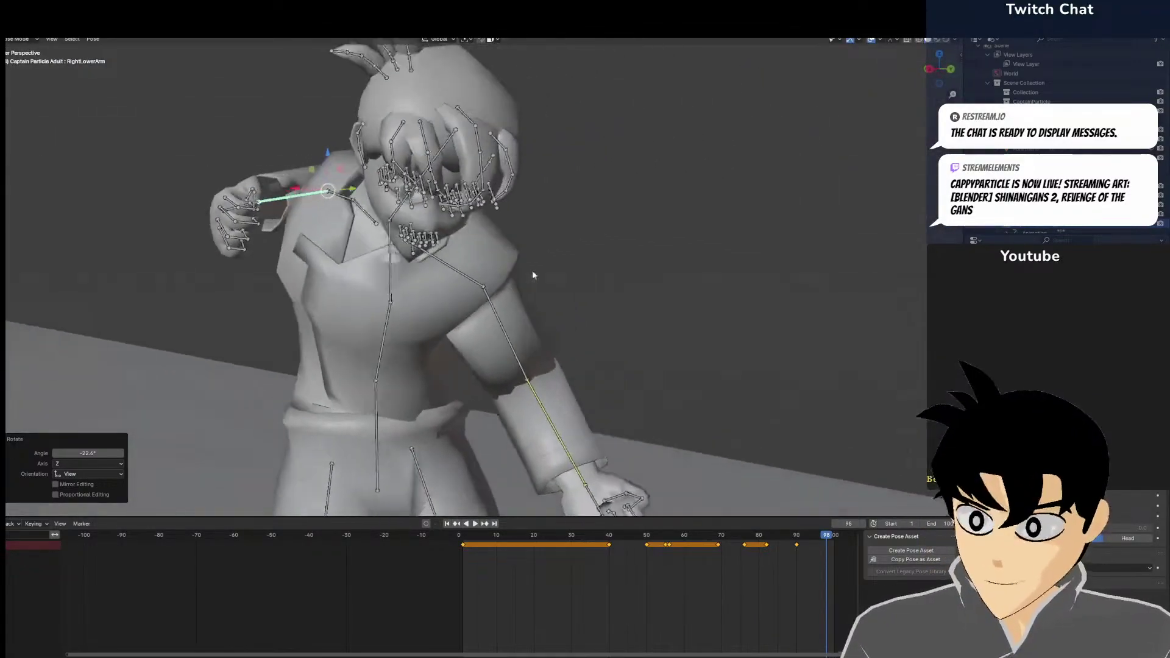
{"action": "scroll", "coordinate": [493, 272], "scroll_direction": "down", "scroll_amount": 3}
Undo the right lower arm and right shoulder rotations
{"action": "key", "text": "ctrl+z"}
{"action": "key", "text": "ctrl+z"}
{"action": "key", "text": "ctrl+z"}
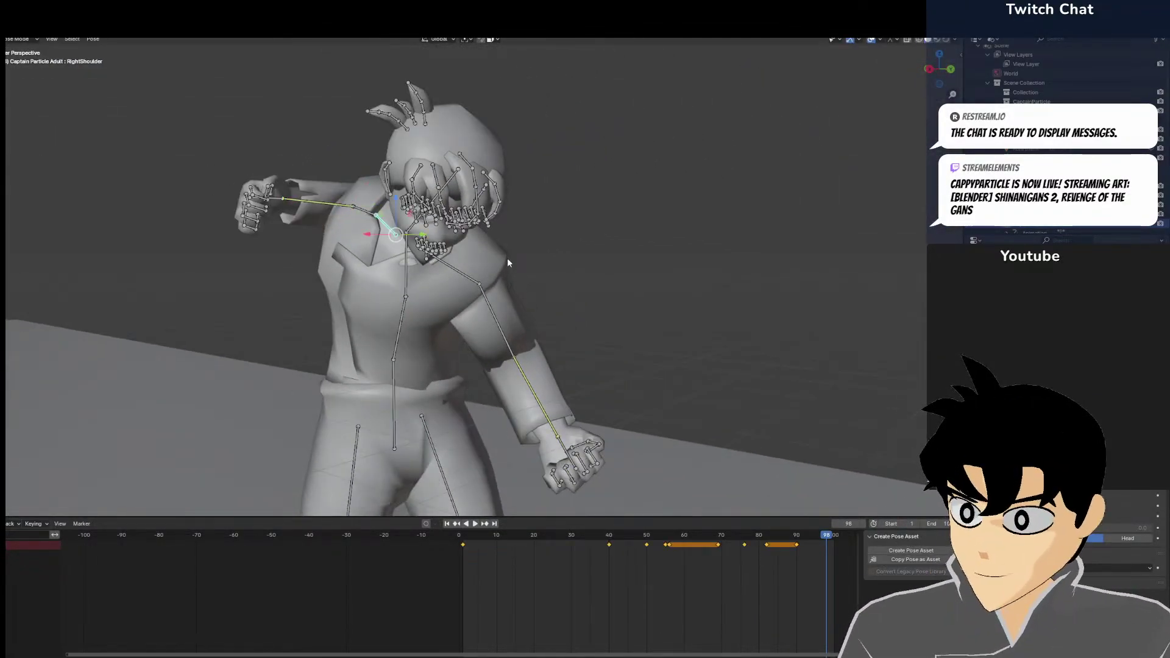
{"action": "left_click", "coordinate": [520, 256]}
Rotate the right upper leg bone to move the character's rear leg farther back
{"action": "middle_click_drag", "start_coordinate": [520, 255], "coordinate": [773, 239]}
{"action": "scroll", "coordinate": [774, 237], "scroll_direction": "down", "scroll_amount": 3}
{"action": "left_click", "coordinate": [495, 369]}
{"action": "key", "text": "r"}
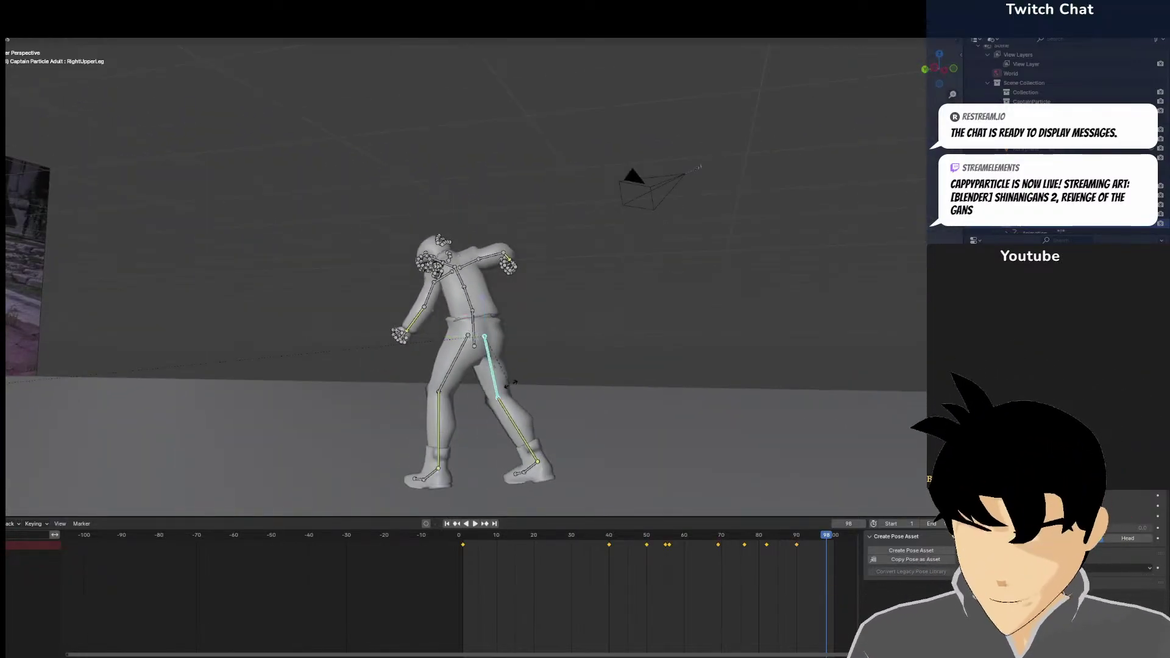
{"action": "left_click", "coordinate": [513, 381]}
{"action": "left_click", "coordinate": [504, 417]}
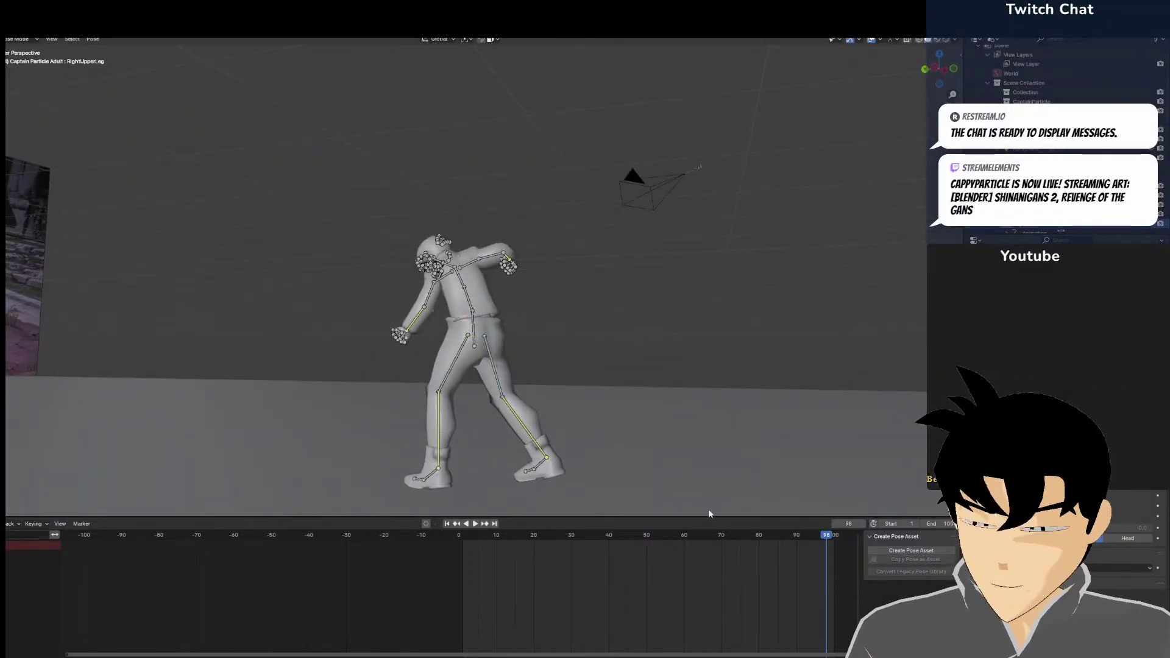
Return to the camera view, go to frame 100 and set the animation's end frame to 400
{"action": "key", "text": "KP_0"}
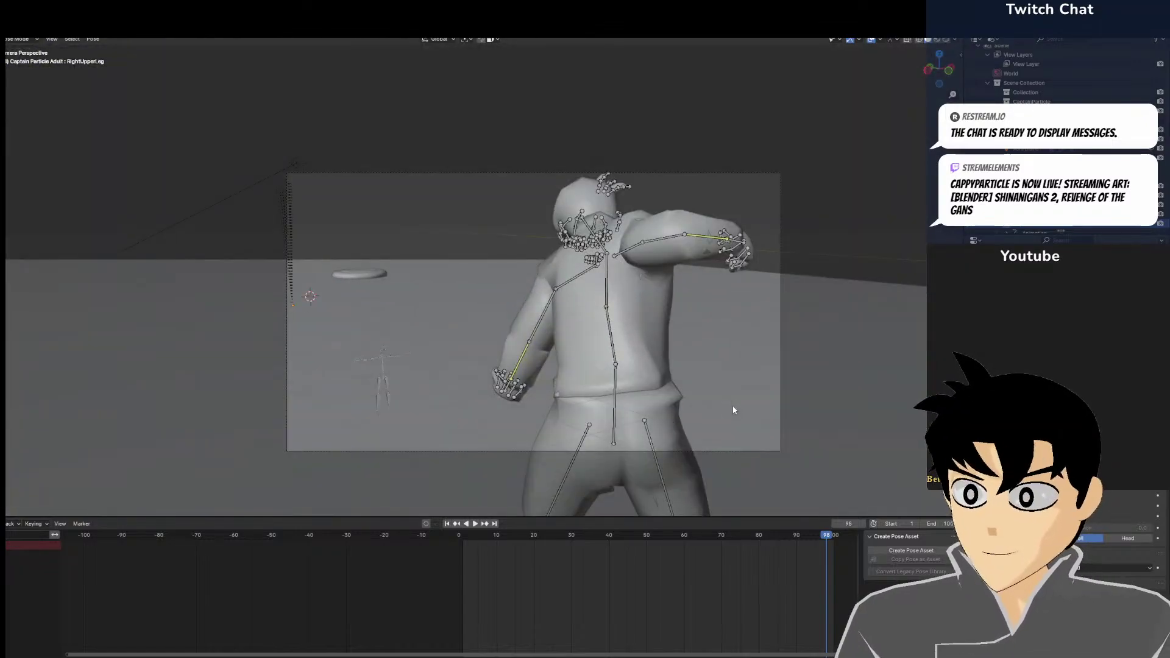
{"action": "key", "text": "space"}
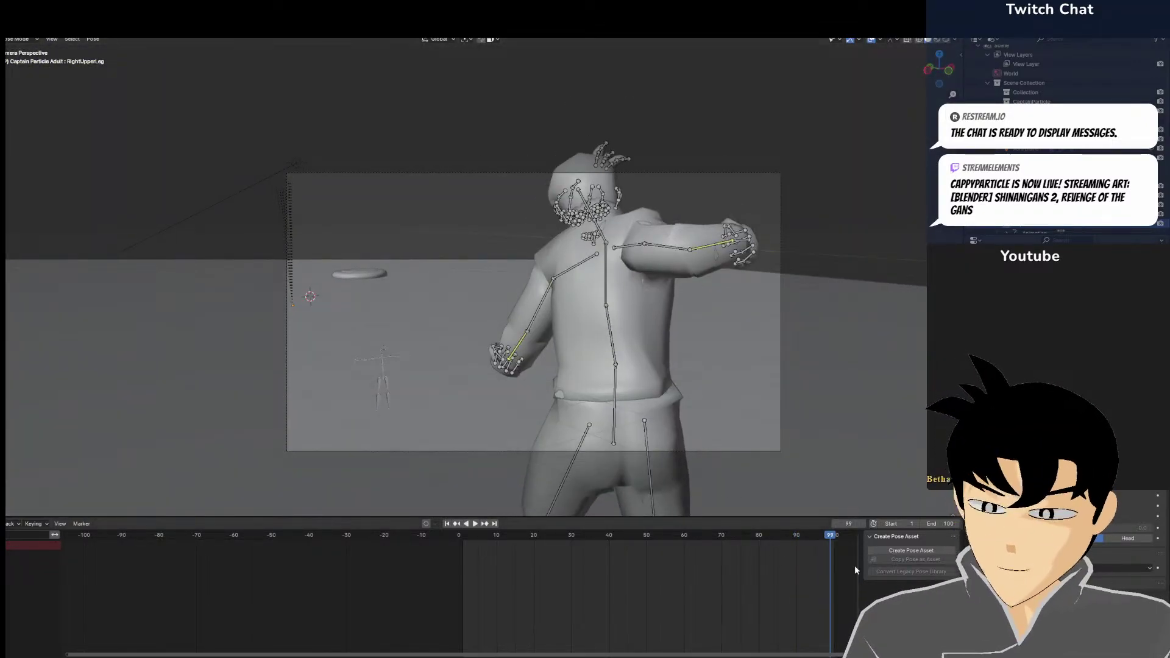
{"action": "middle_click_drag", "start_coordinate": [854, 565], "coordinate": [773, 564]}
{"action": "key", "text": "a"}
{"action": "left_click_drag", "start_coordinate": [712, 534], "coordinate": [753, 563]}
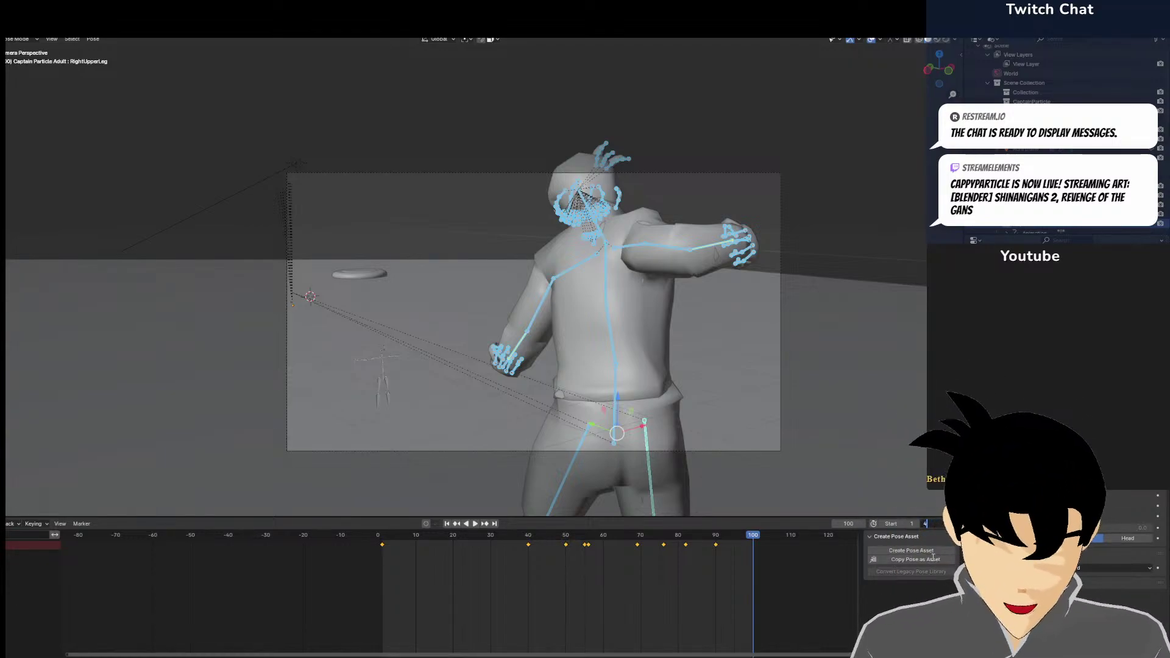
{"action": "key", "text": "Return"}
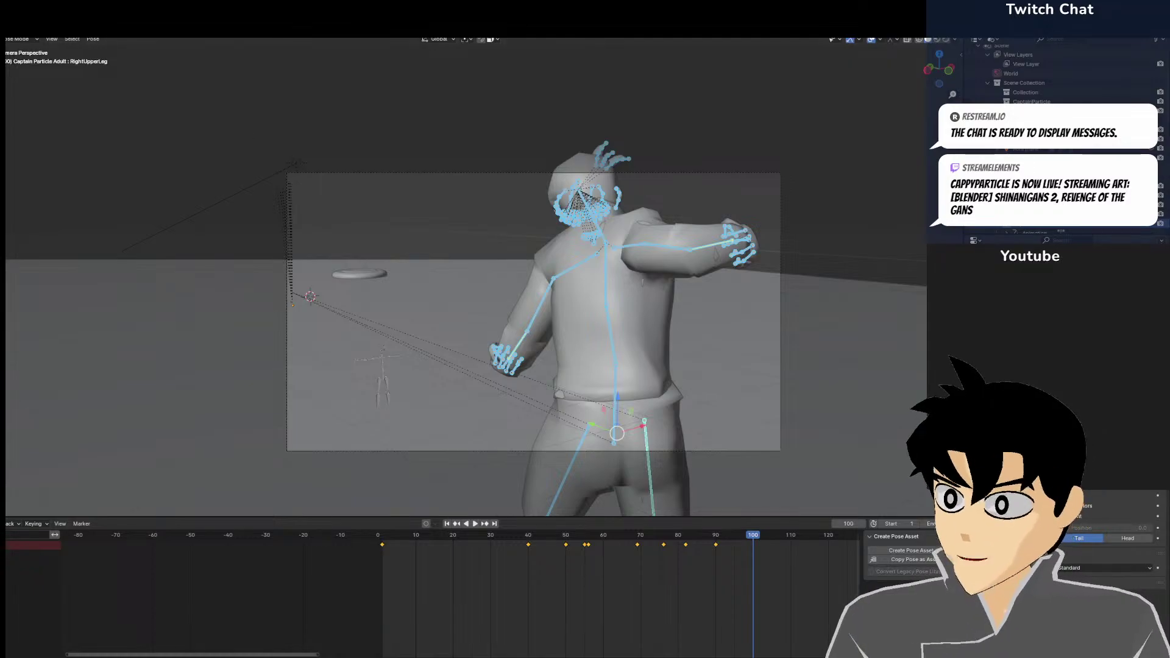
Switch the armature to Object Mode, select the camera and keyframe it at frame 100
{"action": "key", "text": "ctrl+Tab"}
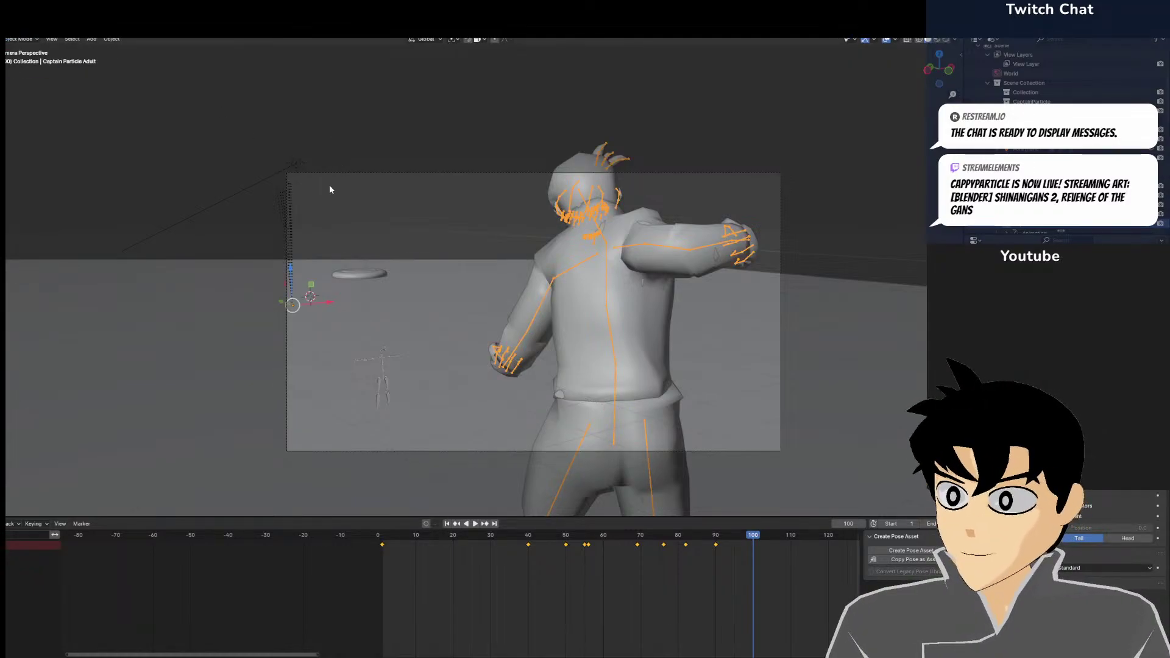
{"action": "left_click", "coordinate": [339, 174]}
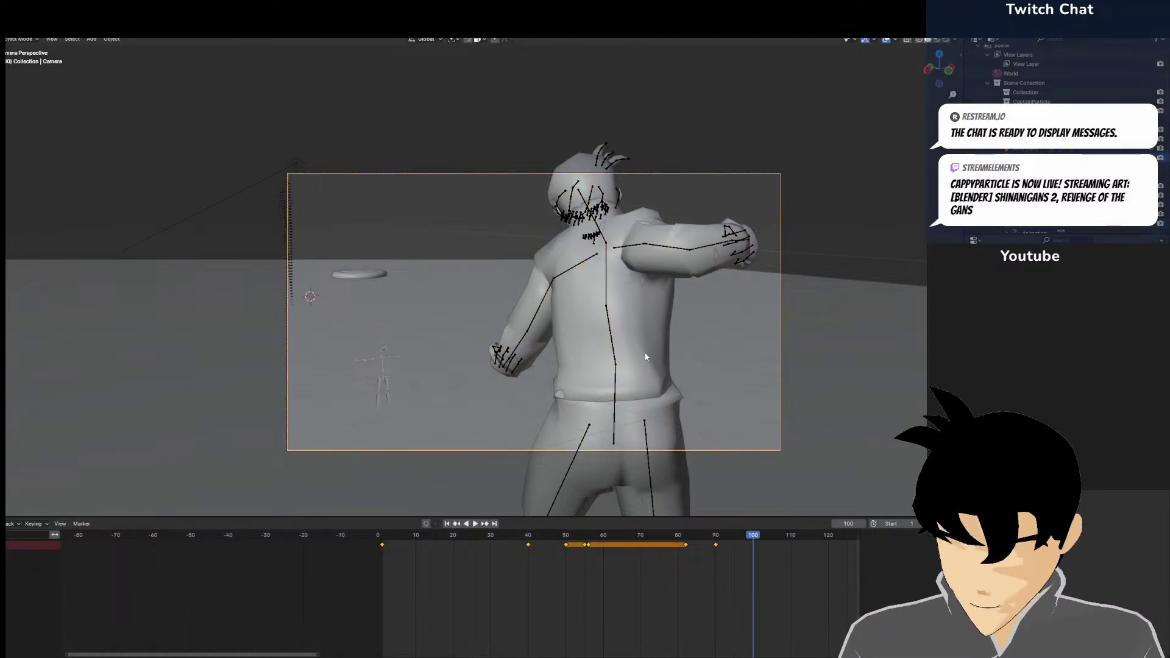
{"action": "key", "text": "i"}
At frame 110, move the camera past the character toward the disc with Walk Navigation and keyframe it
{"action": "left_click", "coordinate": [791, 561]}
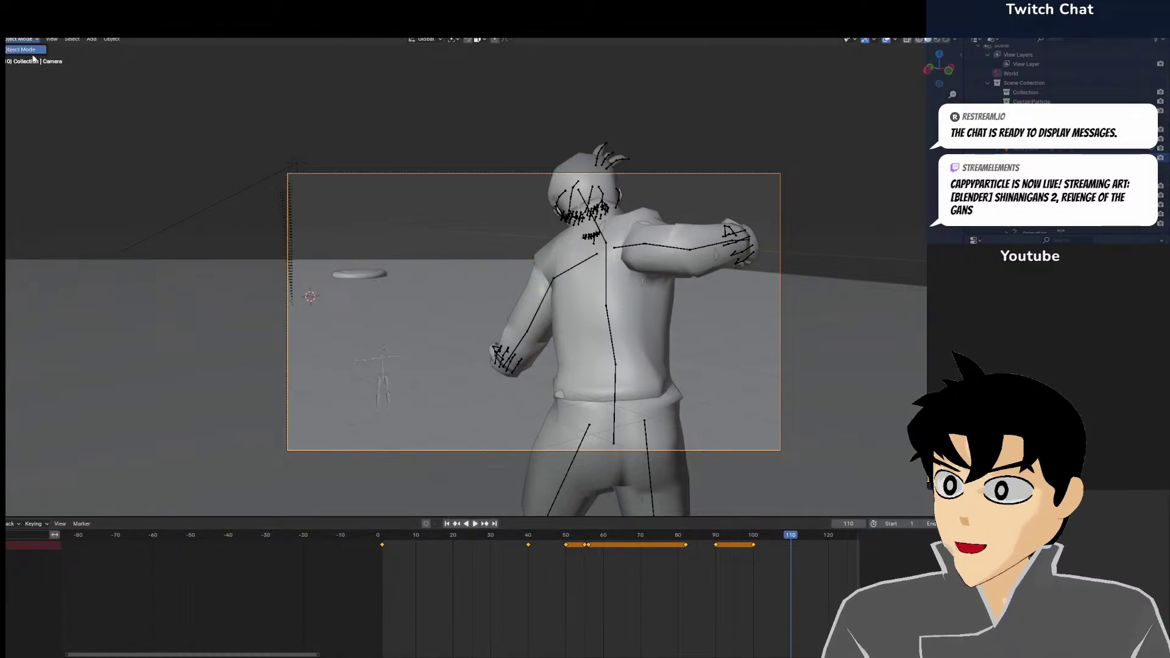
{"action": "left_click", "coordinate": [52, 39]}
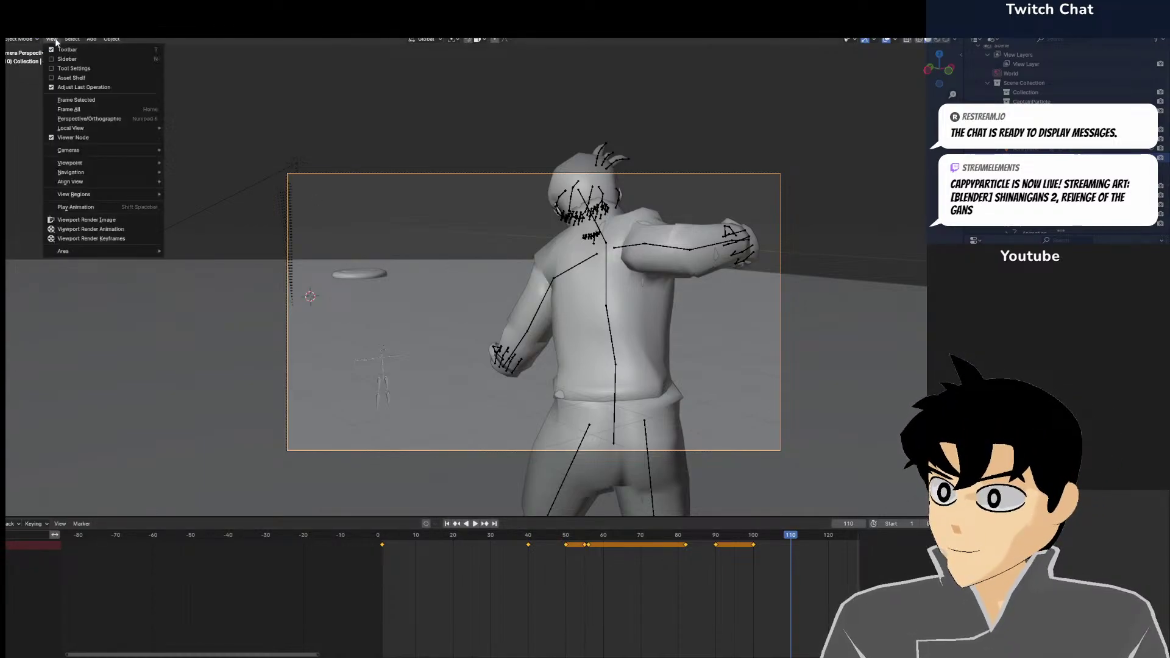
{"action": "mouse_move", "coordinate": [73, 172]}
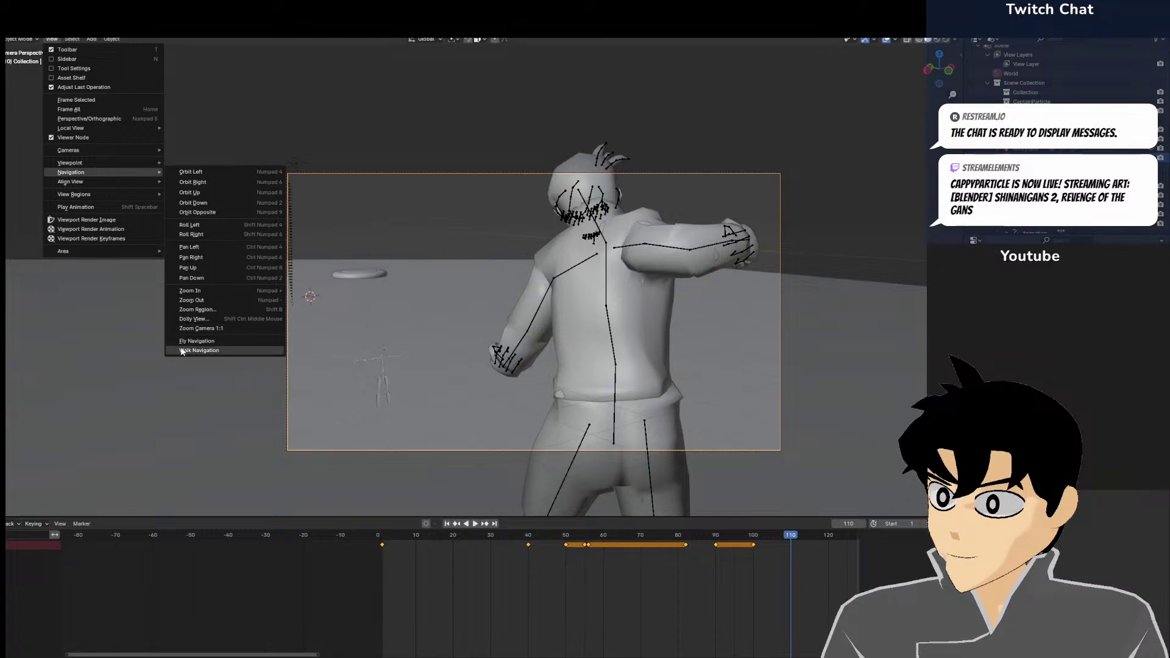
{"action": "left_click", "coordinate": [199, 351]}
{"action": "key", "text": "w"}
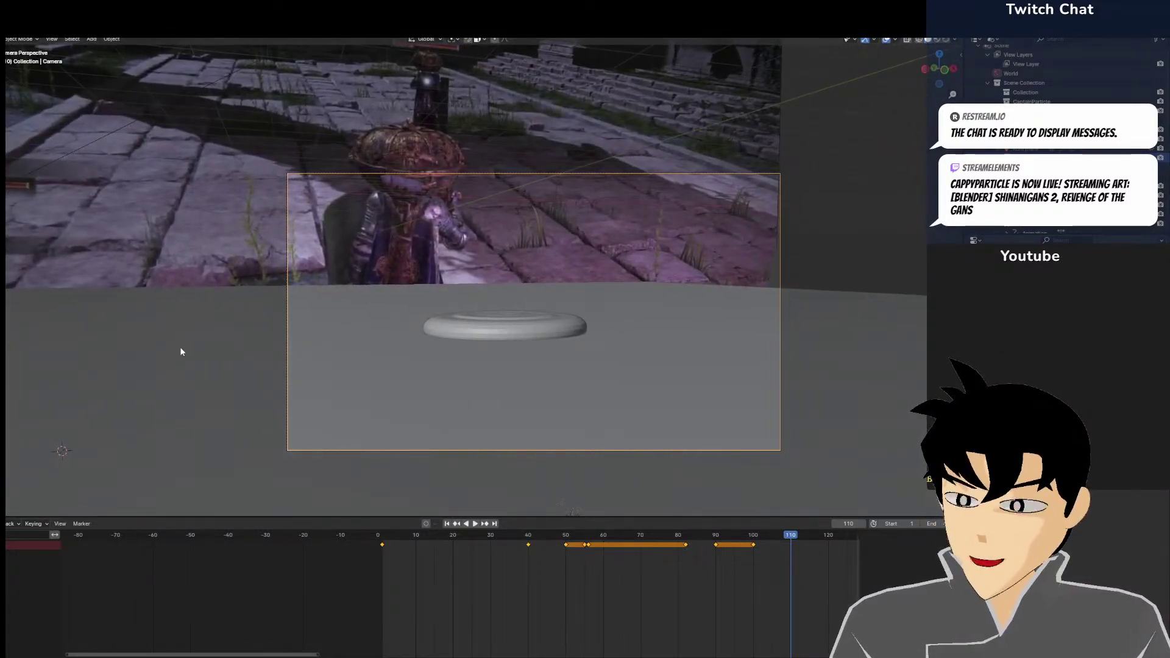
{"action": "key", "text": "i"}
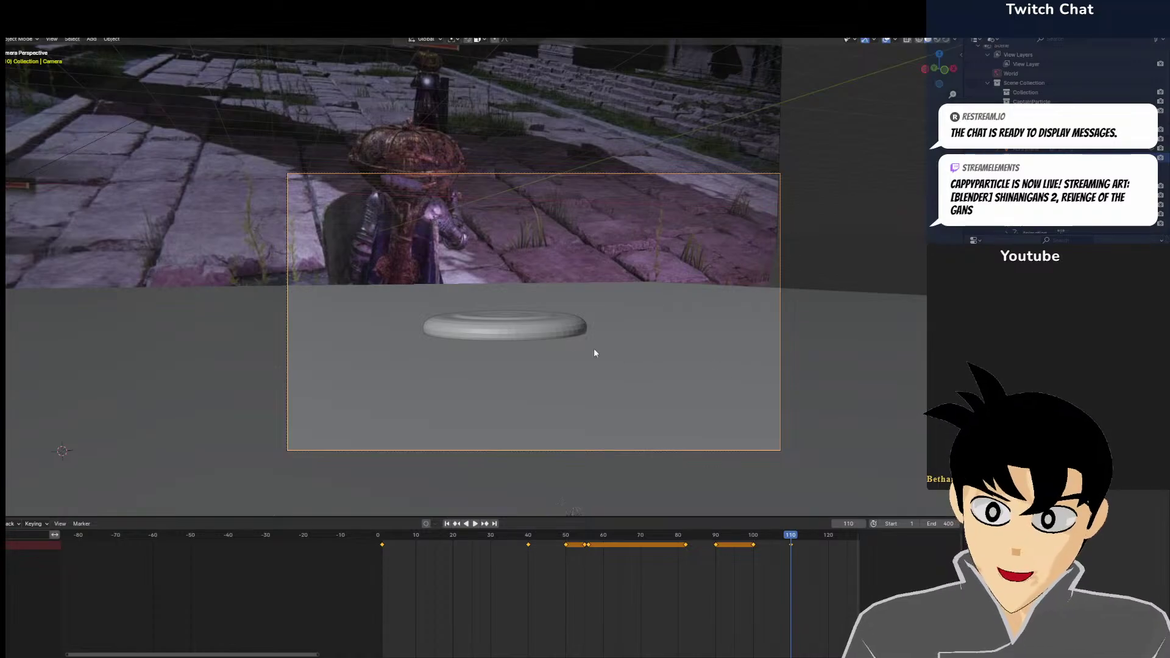
Select the disc-shaped sphere mesh in front of the camera and apply the Quick Smoke effect to it
{"action": "left_click", "coordinate": [567, 332]}
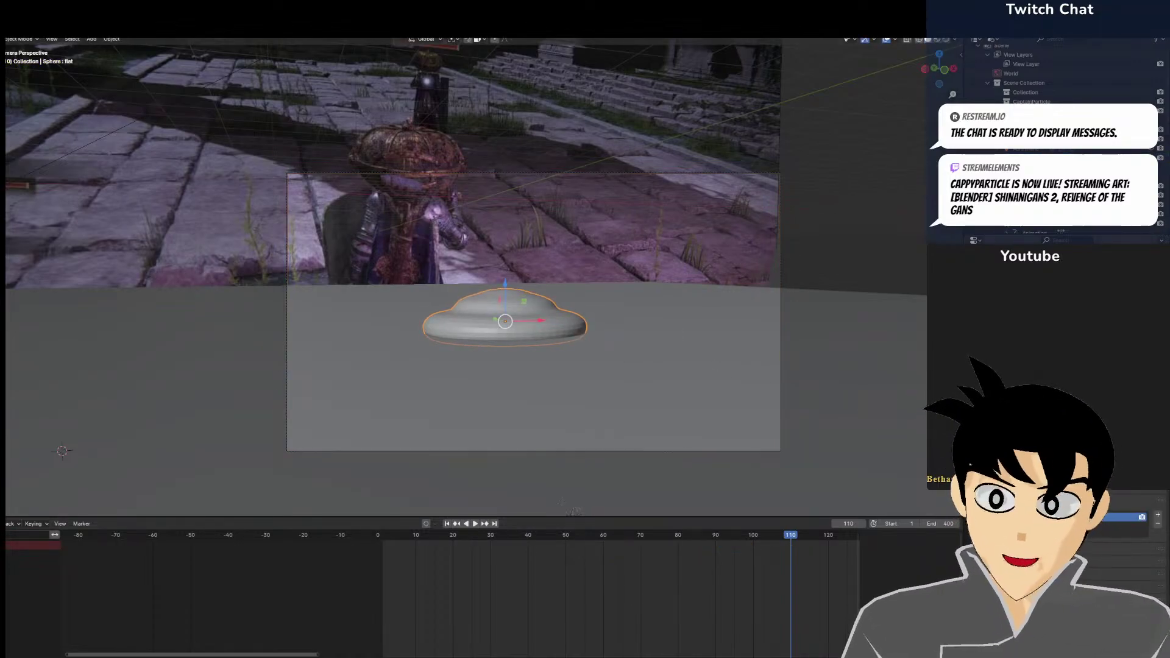
{"action": "left_click_drag", "start_coordinate": [1076, 429], "coordinate": [1036, 429]}
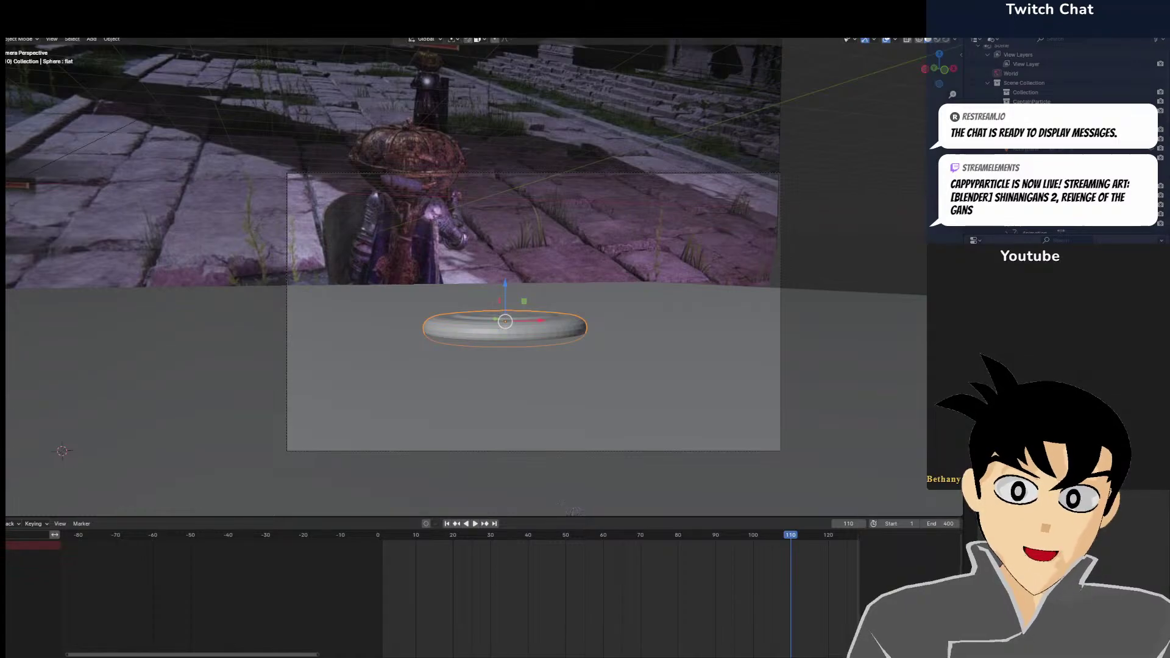
{"action": "left_click", "coordinate": [111, 41]}
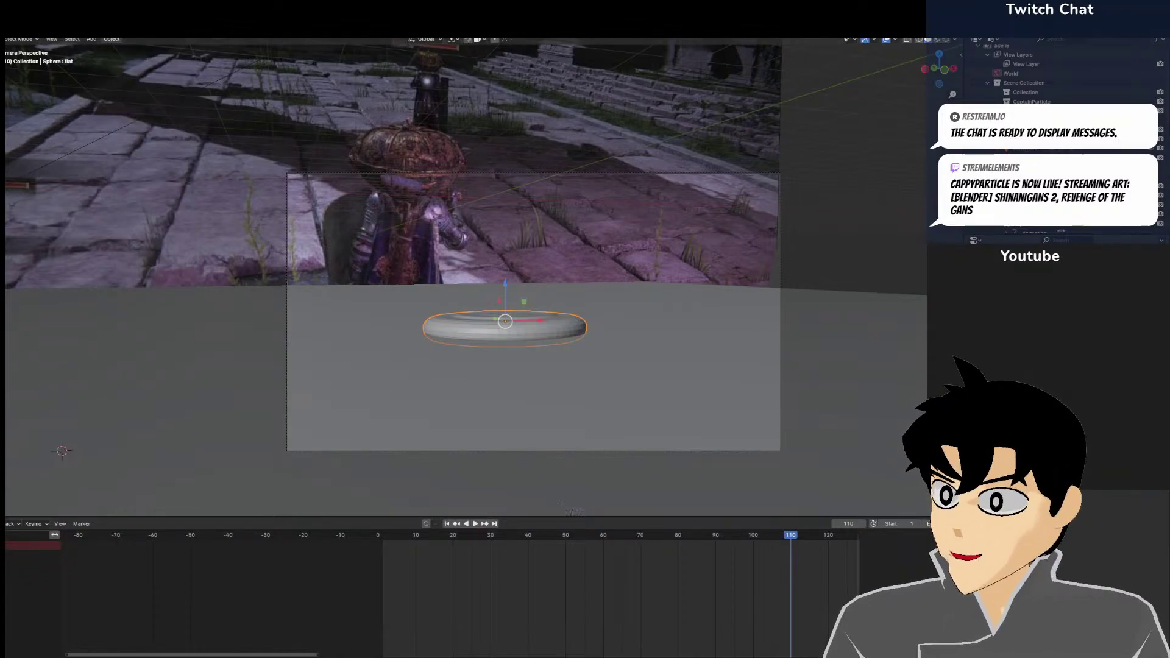
{"action": "left_click", "coordinate": [111, 39]}
{"action": "mouse_move", "coordinate": [135, 298]}
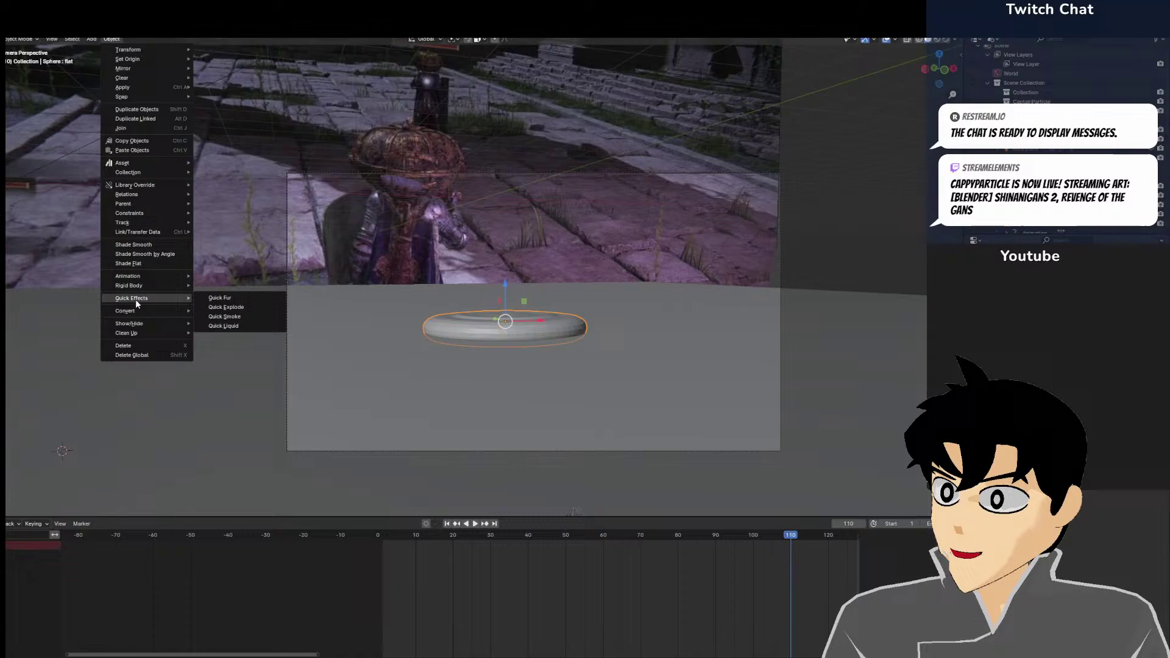
{"action": "left_click", "coordinate": [224, 316]}
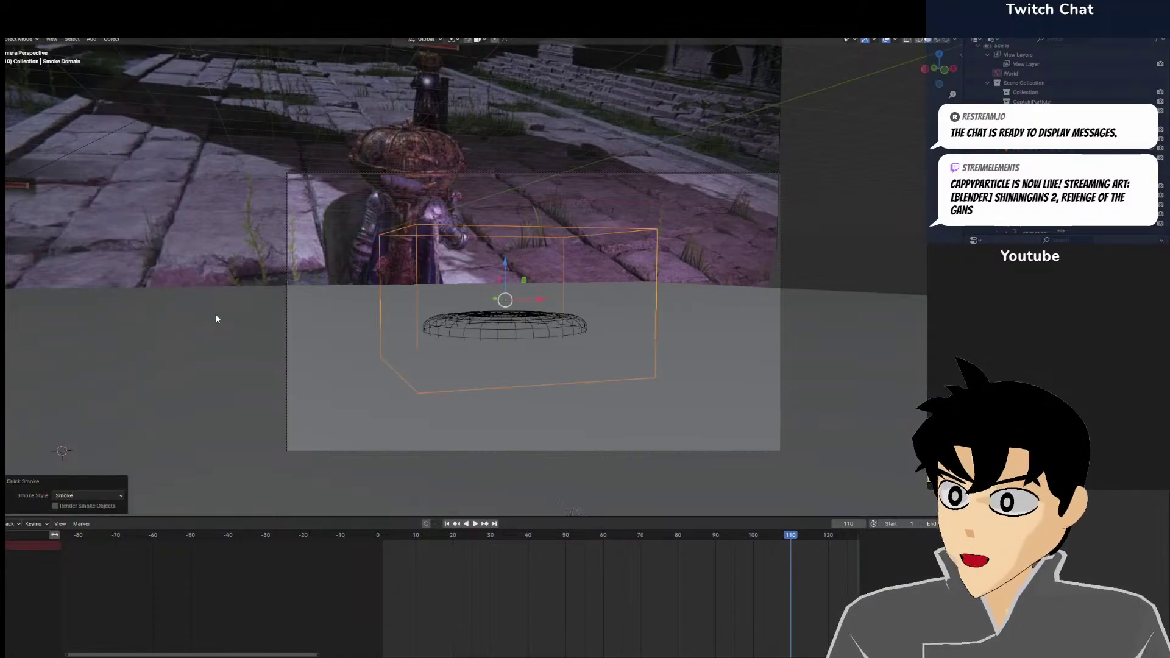
Select the smoke domain box around the disc and stretch it to about 3.5 times its height along Z
{"action": "left_click", "coordinate": [485, 238]}
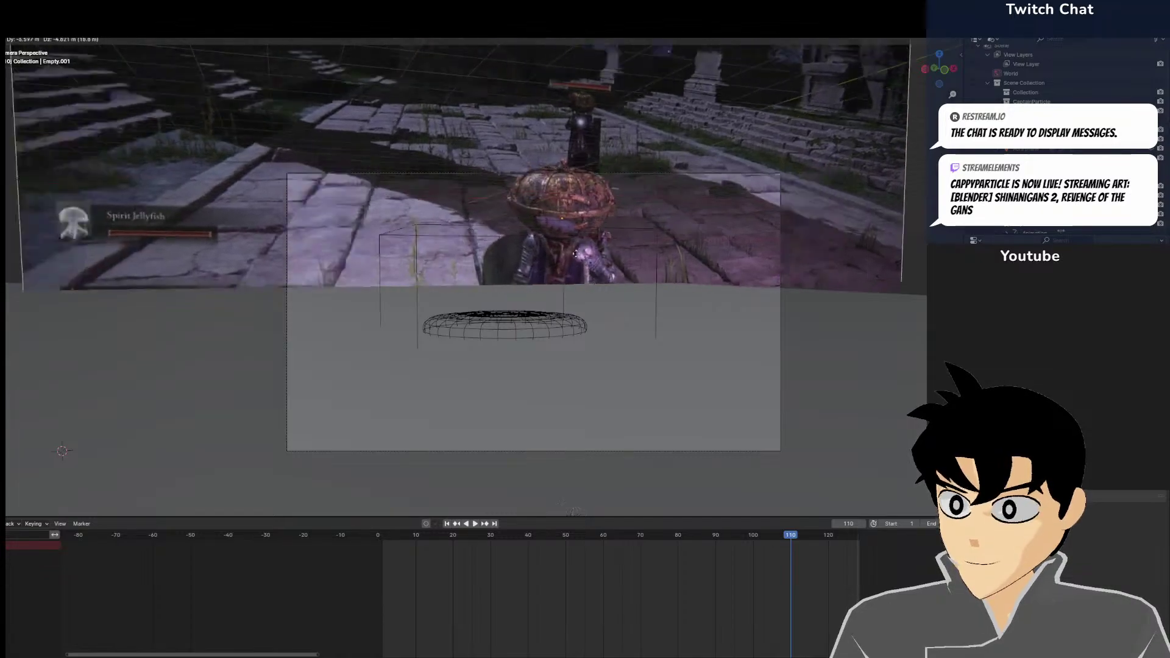
{"action": "middle_click_drag", "start_coordinate": [615, 261], "coordinate": [635, 305]}
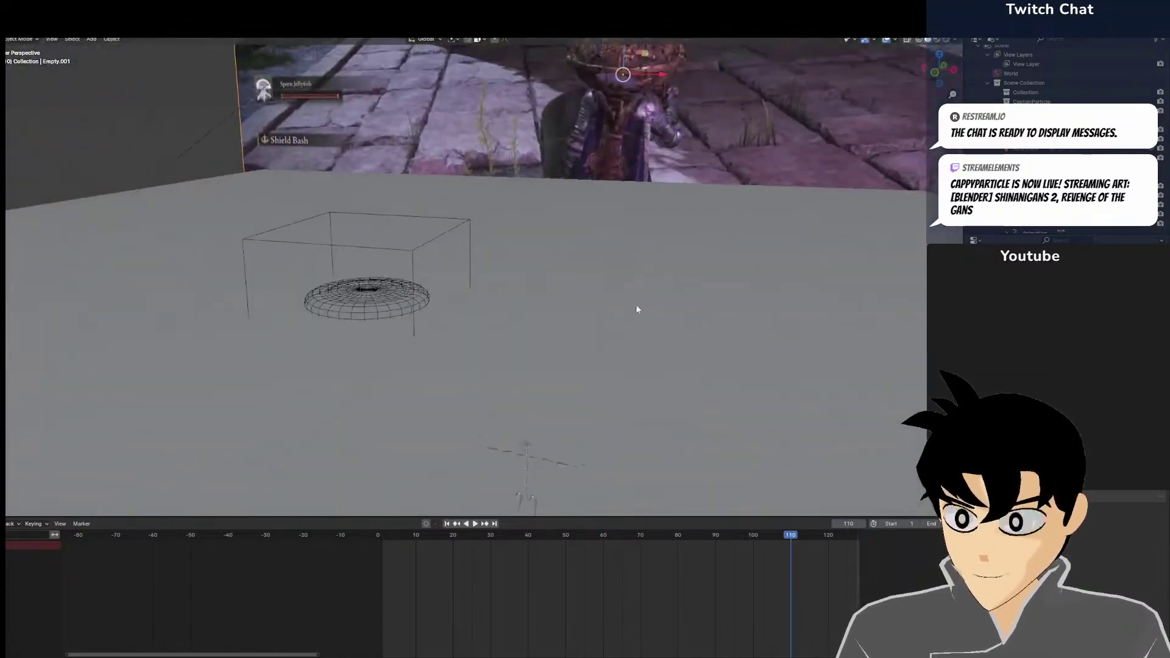
{"action": "left_click", "coordinate": [405, 250]}
{"action": "key", "text": "z"}
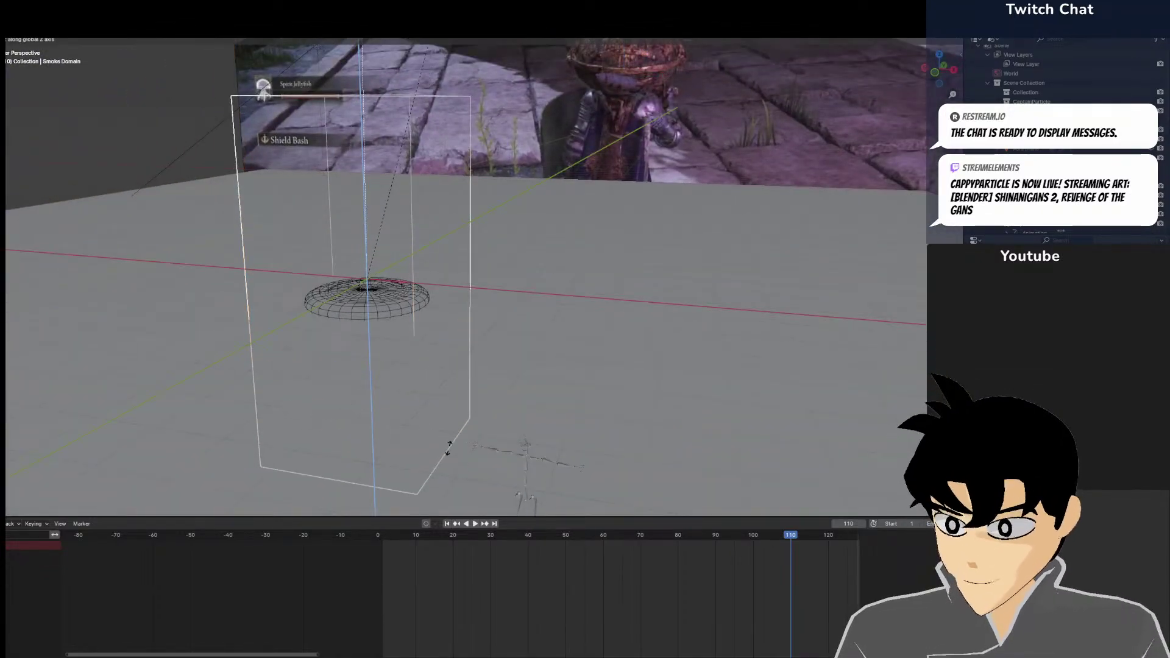
{"action": "left_click", "coordinate": [449, 444]}
Scale the smoke domain up uniformly, widen it by about 1.15 along X and return to the camera view
{"action": "middle_click_drag", "start_coordinate": [449, 445], "coordinate": [534, 440]}
{"action": "key", "text": "s"}
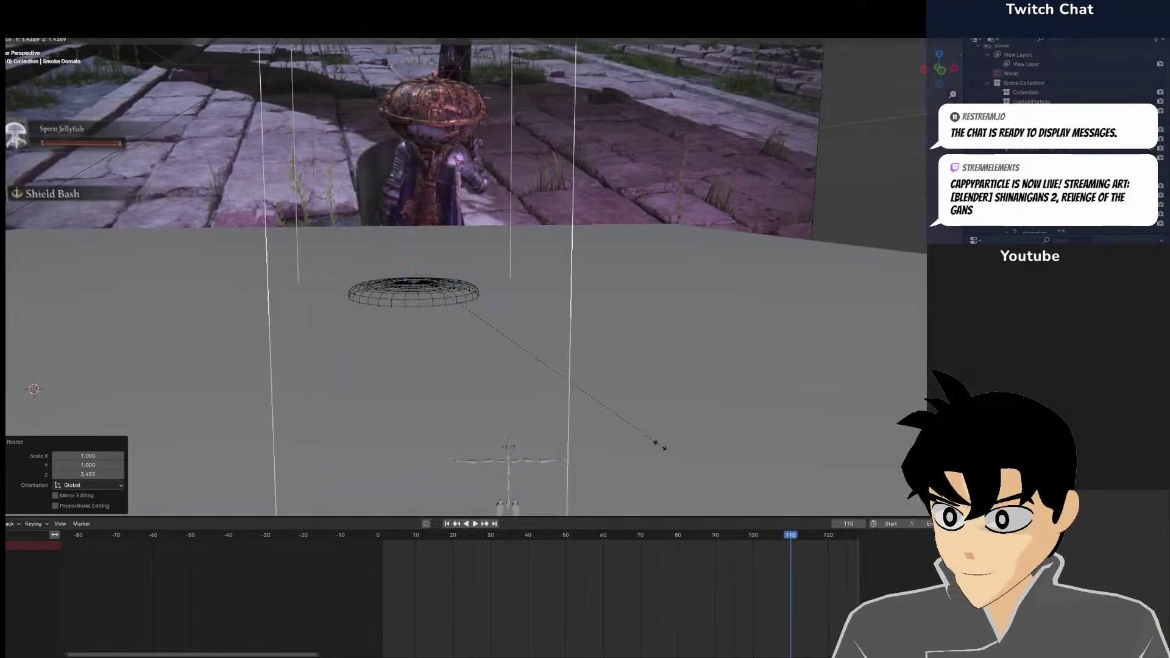
{"action": "left_click", "coordinate": [660, 445]}
{"action": "key", "text": "s"}
{"action": "middle_click_drag", "start_coordinate": [590, 385], "coordinate": [635, 386]}
{"action": "left_click", "coordinate": [612, 386]}
{"action": "key", "text": "KP_0"}
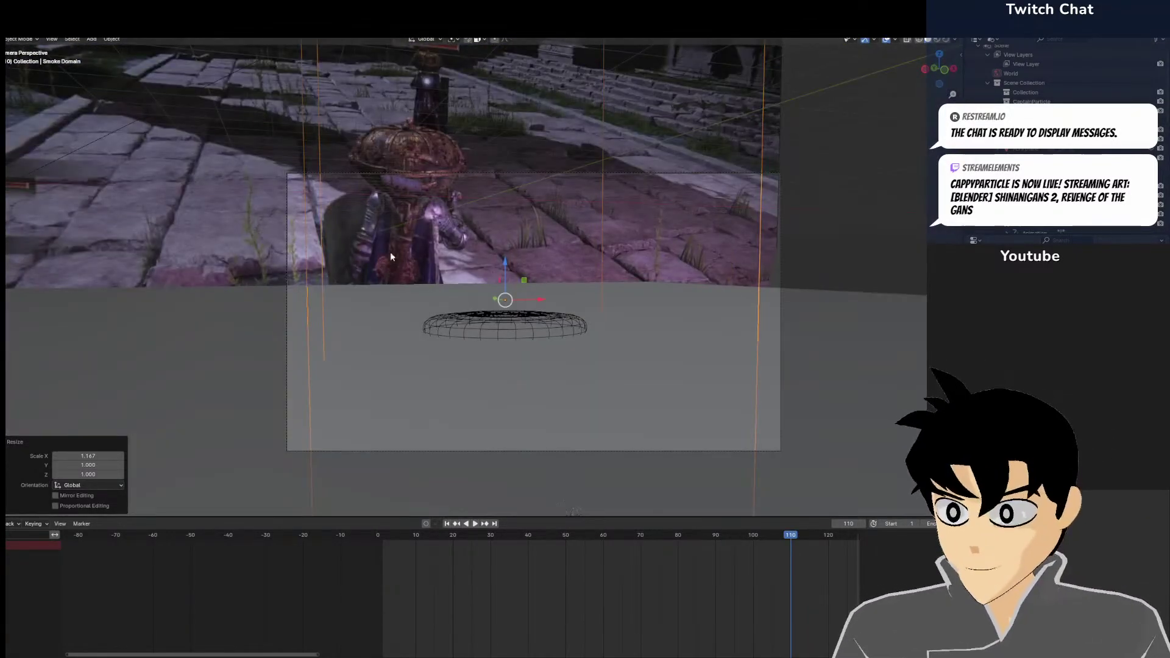
Switch the viewport to material preview shading and inspect the disc through the camera at frame 111
{"action": "left_click_drag", "start_coordinate": [612, 534], "coordinate": [293, 561]}
{"action": "left_click_drag", "start_coordinate": [493, 591], "coordinate": [789, 602]}
{"action": "left_click", "coordinate": [823, 207]}
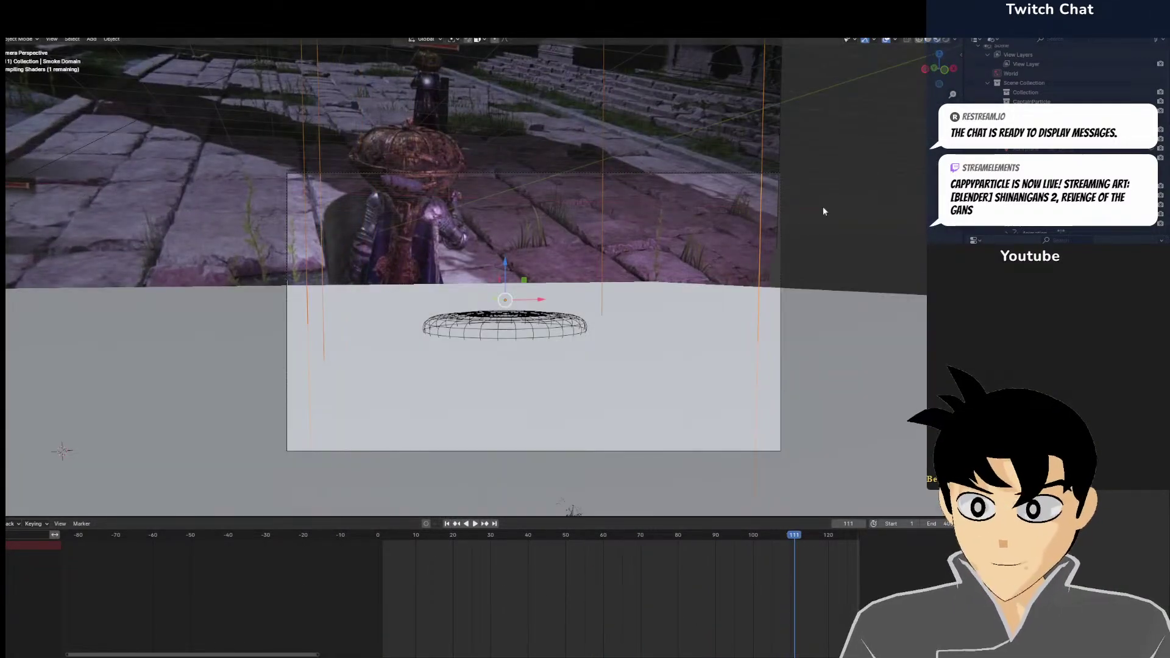
{"action": "scroll", "coordinate": [666, 304], "scroll_direction": "up", "scroll_amount": 4}
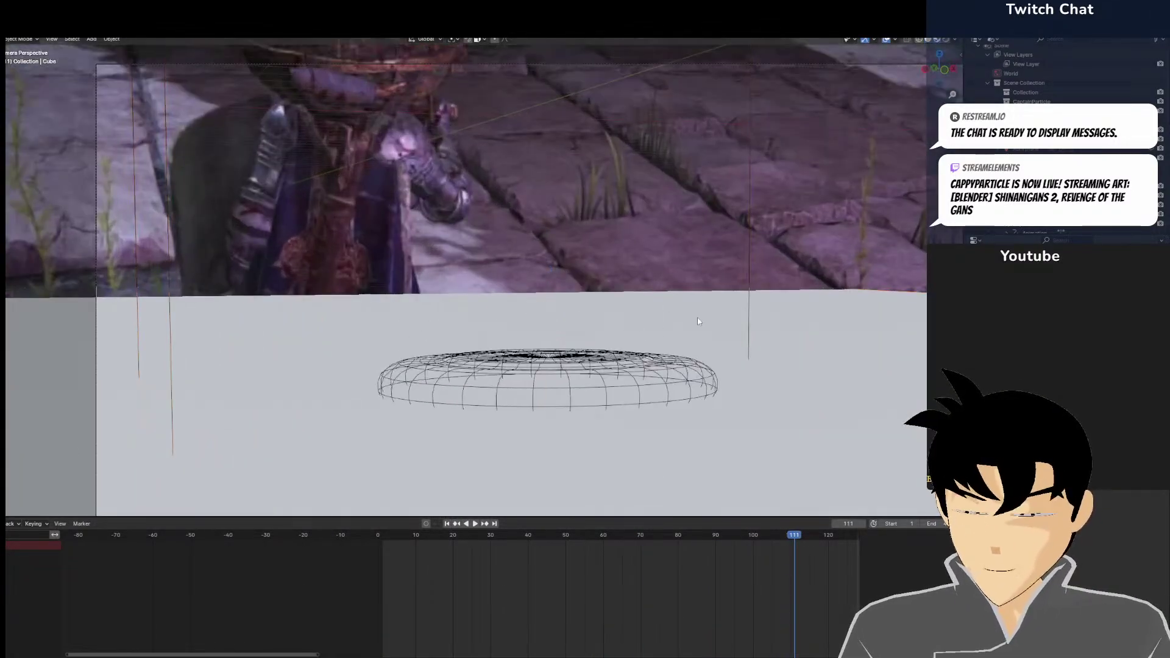
{"action": "scroll", "coordinate": [698, 321], "scroll_direction": "down", "scroll_amount": 4}
Play back the animation through frame 162 to check the smoke around the disc
{"action": "left_click", "coordinate": [512, 341]}
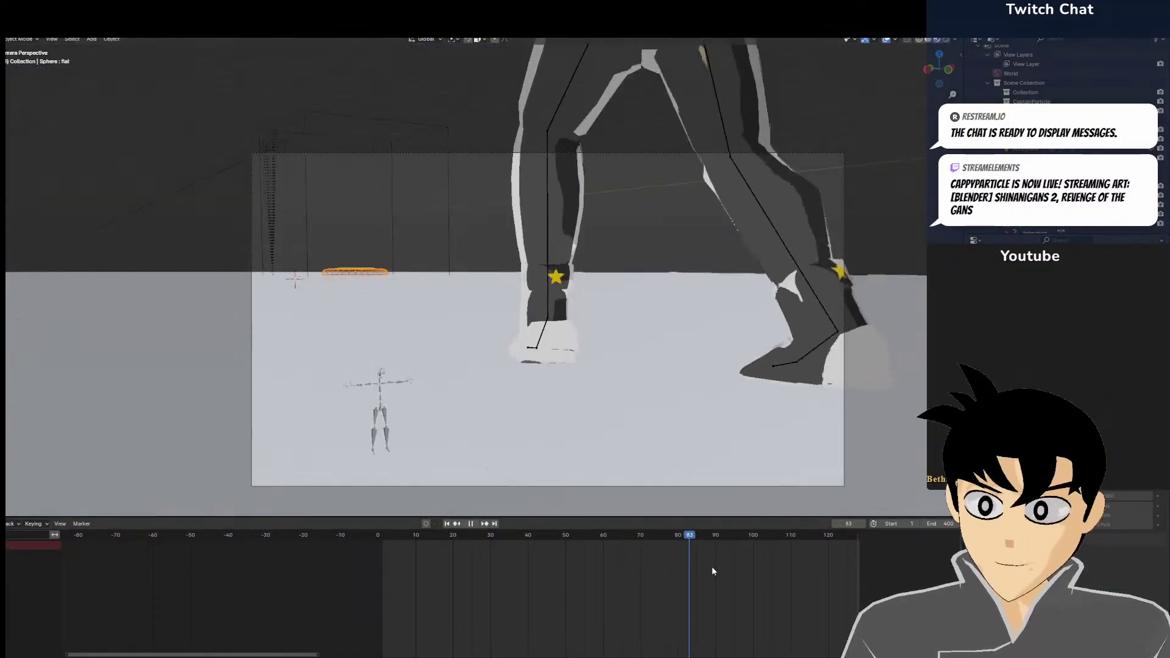
{"action": "left_click", "coordinate": [649, 443]}
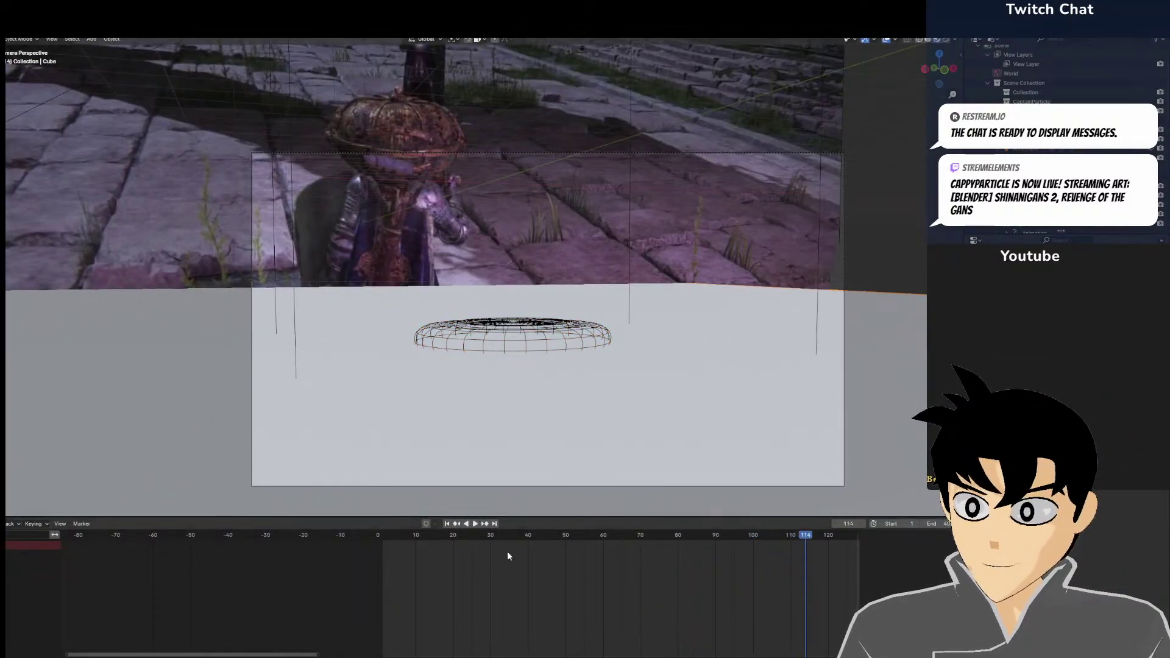
{"action": "key", "text": "space"}
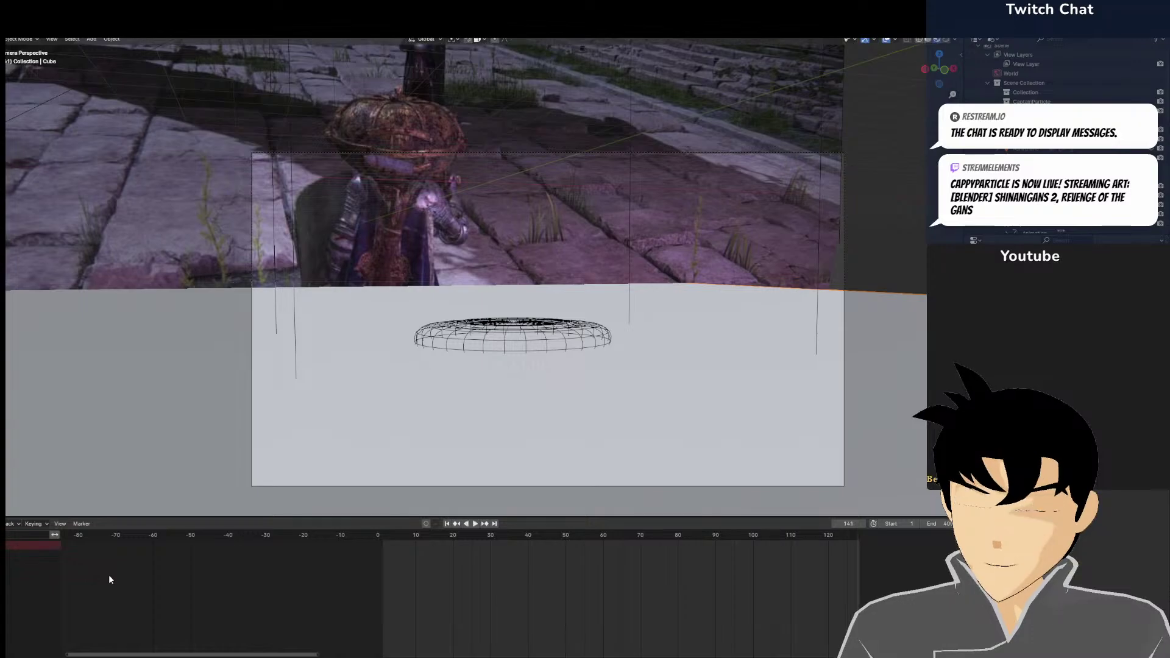
{"action": "scroll", "coordinate": [184, 434], "scroll_direction": "down", "scroll_amount": 6}
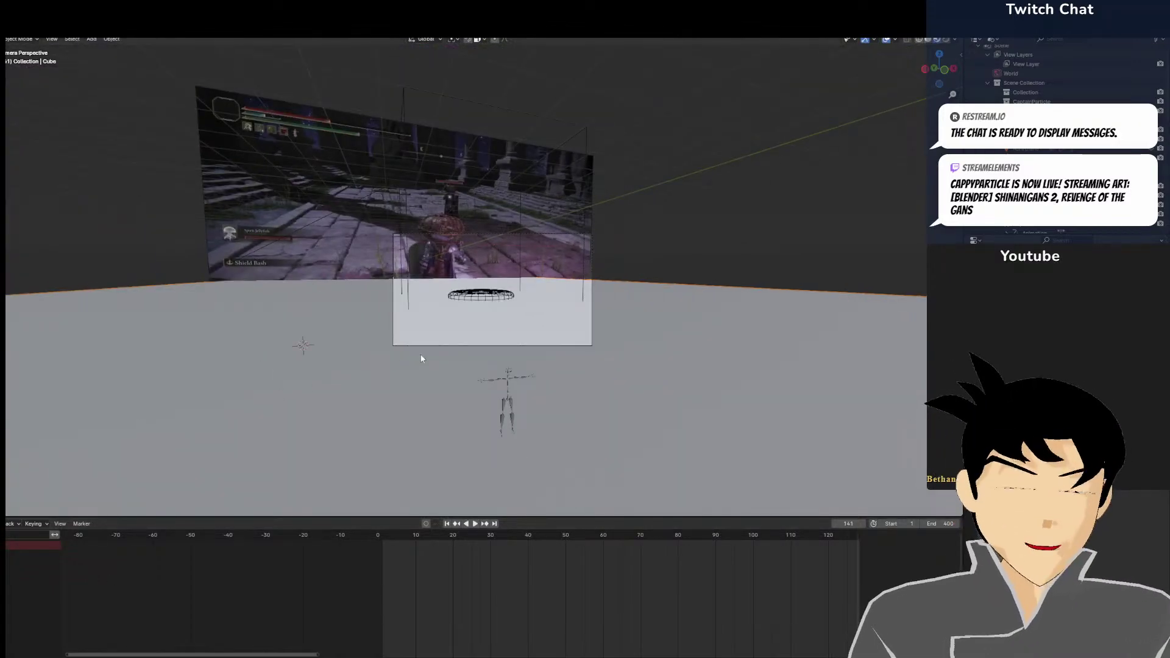
{"action": "scroll", "coordinate": [805, 555], "scroll_direction": "down", "scroll_amount": 3}
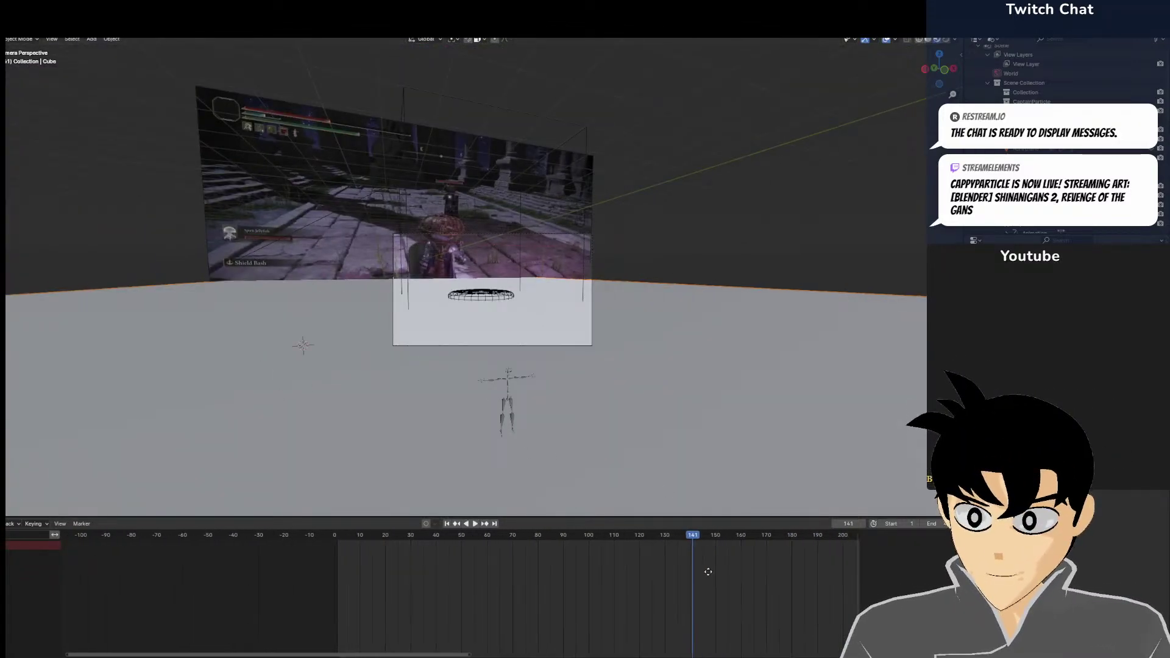
{"action": "key", "text": "space"}
{"action": "key", "text": "space"}
{"action": "scroll", "coordinate": [655, 445], "scroll_direction": "up", "scroll_amount": 4}
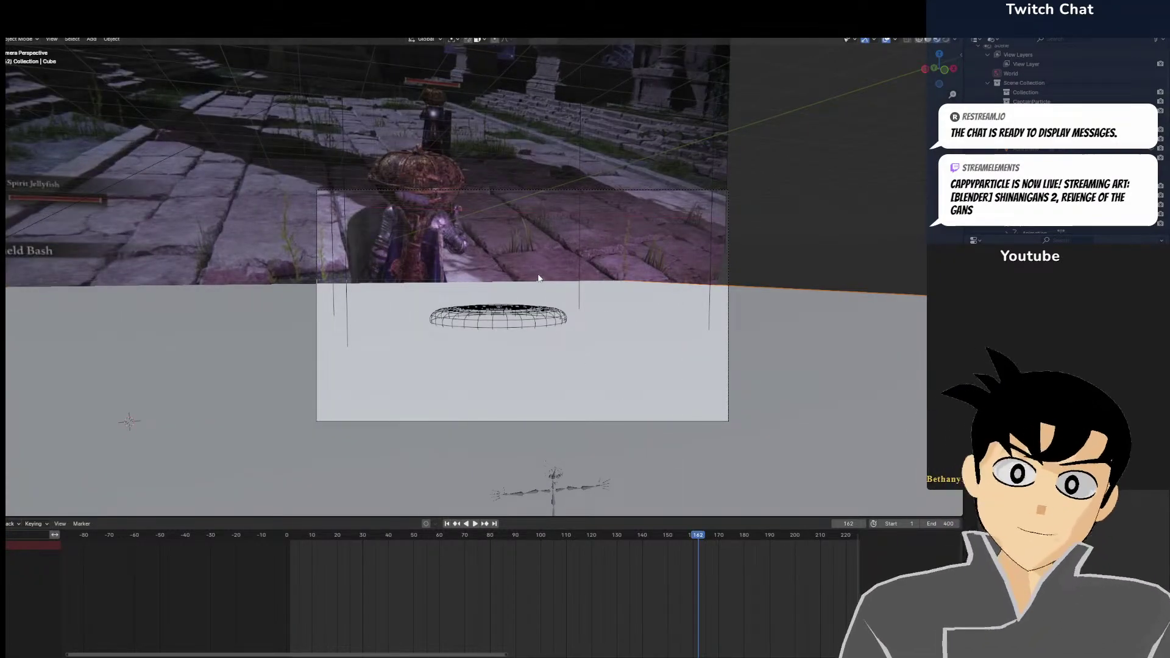
Leave the camera view, select the T-posed duplicate character below the floor and frame it in the view
{"action": "key", "text": "KP_0"}
{"action": "middle_click_drag", "start_coordinate": [562, 312], "coordinate": [542, 319]}
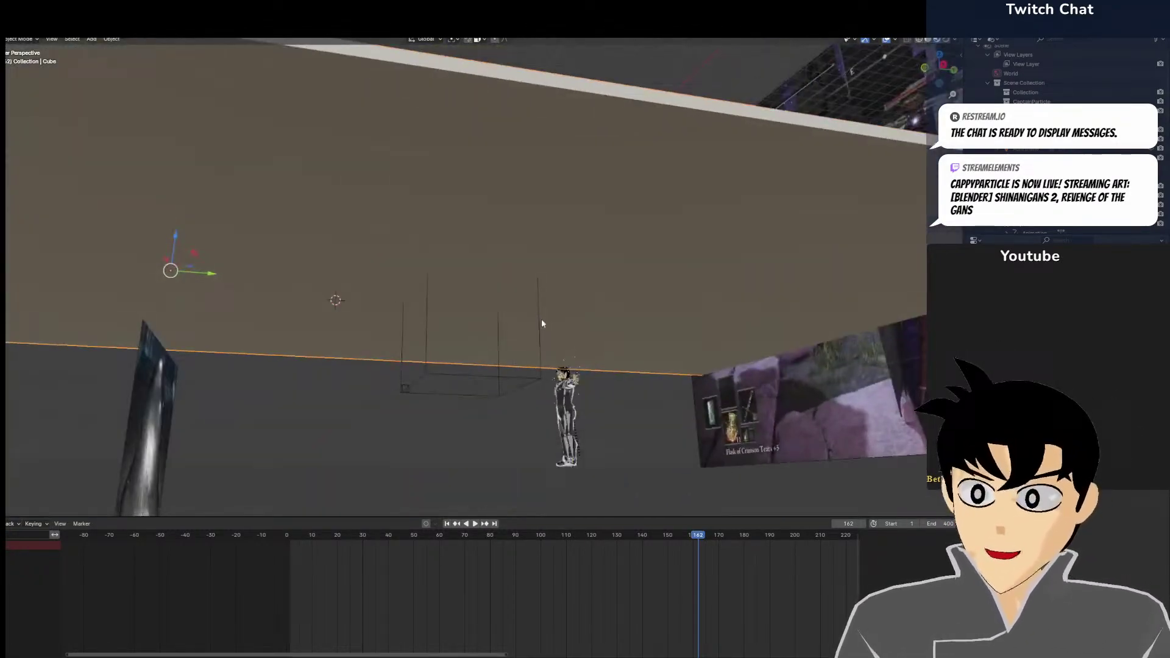
{"action": "left_click", "coordinate": [565, 391]}
{"action": "scroll", "coordinate": [562, 396], "scroll_direction": "down", "scroll_amount": 4}
{"action": "middle_click_drag", "start_coordinate": [563, 396], "coordinate": [546, 365]}
{"action": "key", "text": "g"}
{"action": "right_click", "coordinate": [548, 374]}
{"action": "scroll", "coordinate": [550, 377], "scroll_direction": "up", "scroll_amount": 4}
{"action": "scroll", "coordinate": [505, 365], "scroll_direction": "up", "scroll_amount": 3}
{"action": "key", "text": "KP_Decimal"}
{"action": "scroll", "coordinate": [546, 364], "scroll_direction": "down", "scroll_amount": 1}
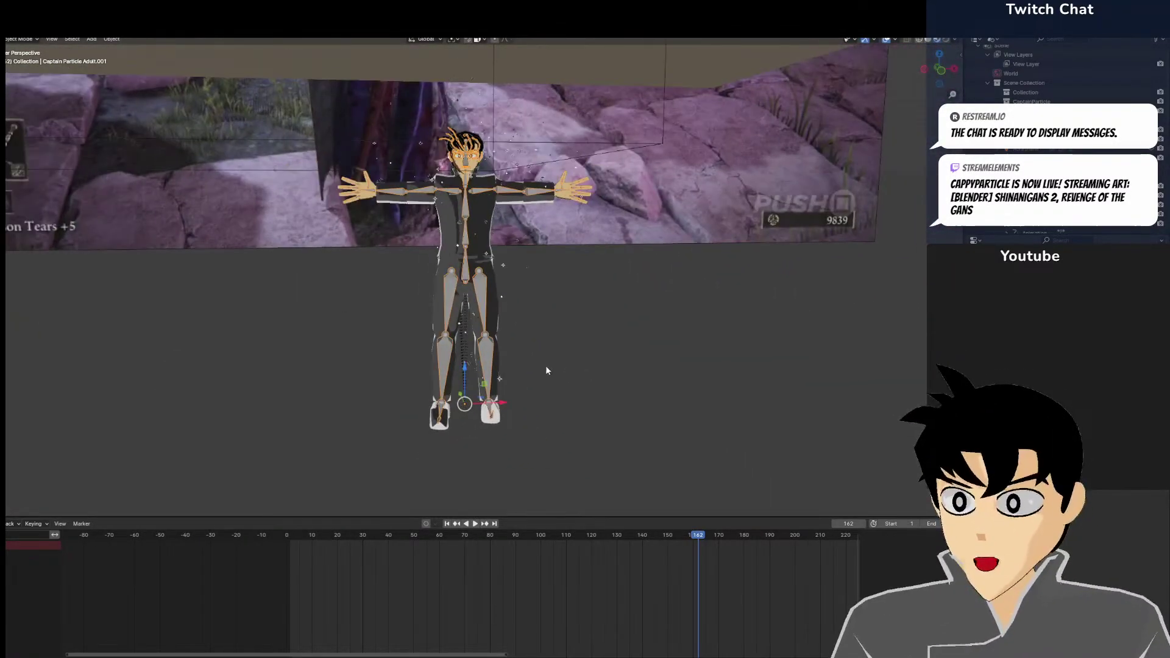
Select the duplicate character's body mesh, Adult Captain Particle.001
{"action": "scroll", "coordinate": [546, 364], "scroll_direction": "up", "scroll_amount": 6}
{"action": "scroll", "coordinate": [545, 364], "scroll_direction": "down", "scroll_amount": 4}
{"action": "left_click", "coordinate": [484, 138]}
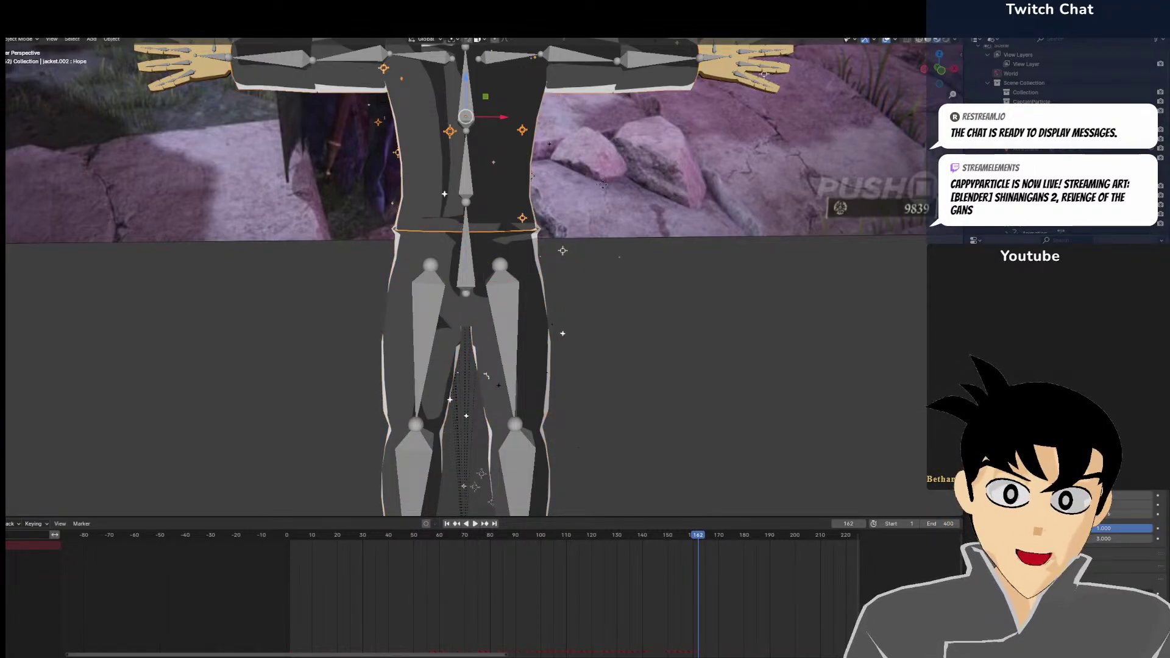
{"action": "left_click", "coordinate": [762, 102]}
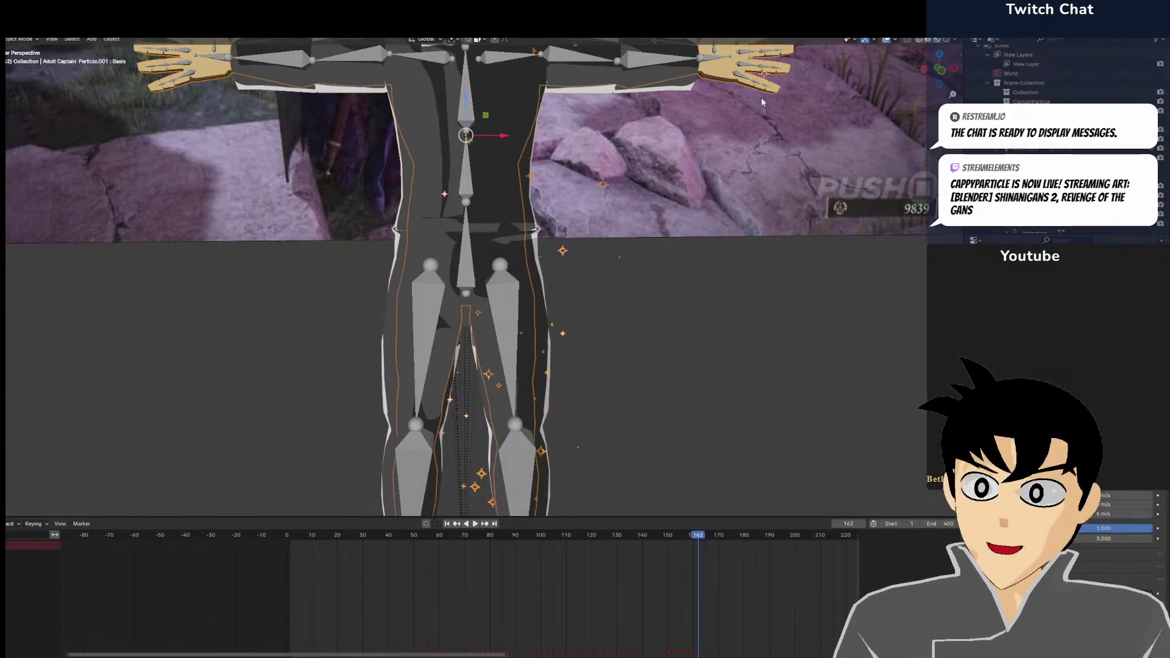
{"action": "middle_click_drag", "start_coordinate": [366, 129], "coordinate": [355, 199], "text": "shift"}
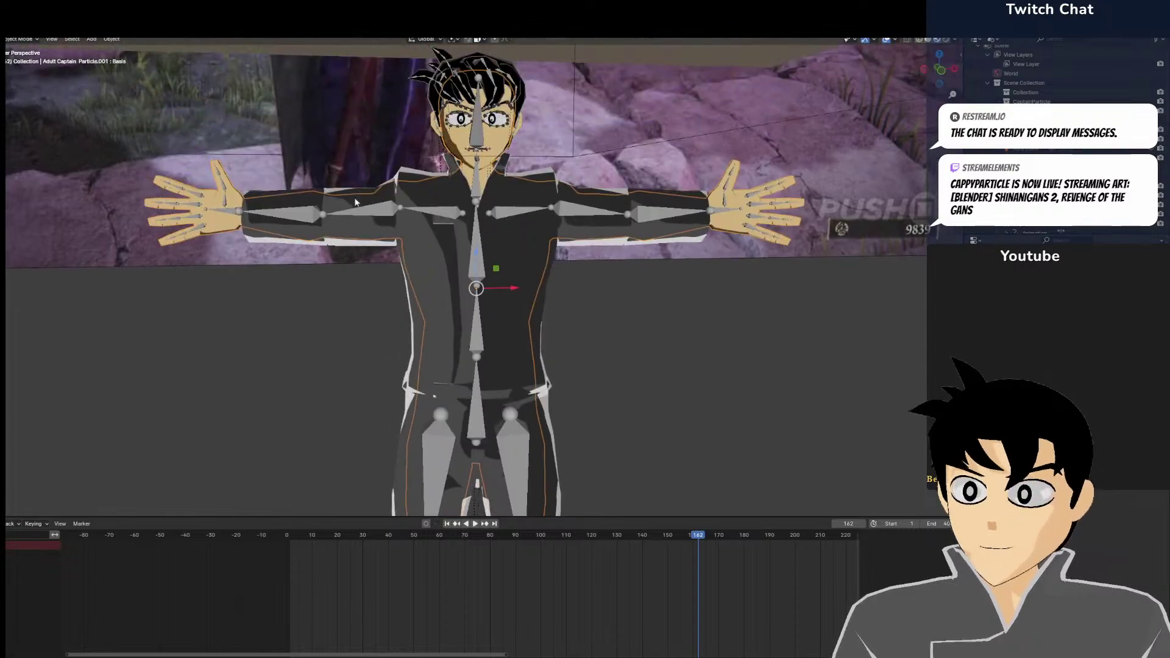
Switch to the Shading workspace and show the character's face in material preview along with the Eye white node tree
{"action": "left_click", "coordinate": [329, 23]}
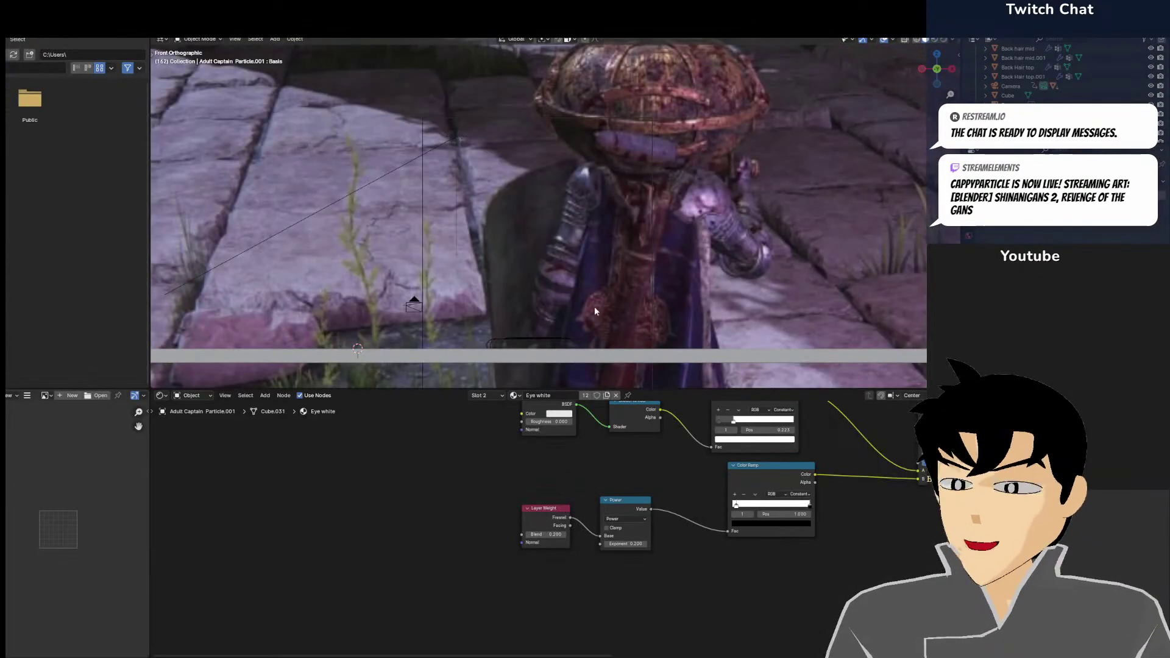
{"action": "scroll", "coordinate": [602, 300], "scroll_direction": "up", "scroll_amount": 2}
{"action": "scroll", "coordinate": [604, 300], "scroll_direction": "down", "scroll_amount": 7}
{"action": "scroll", "coordinate": [600, 340], "scroll_direction": "up", "scroll_amount": 8}
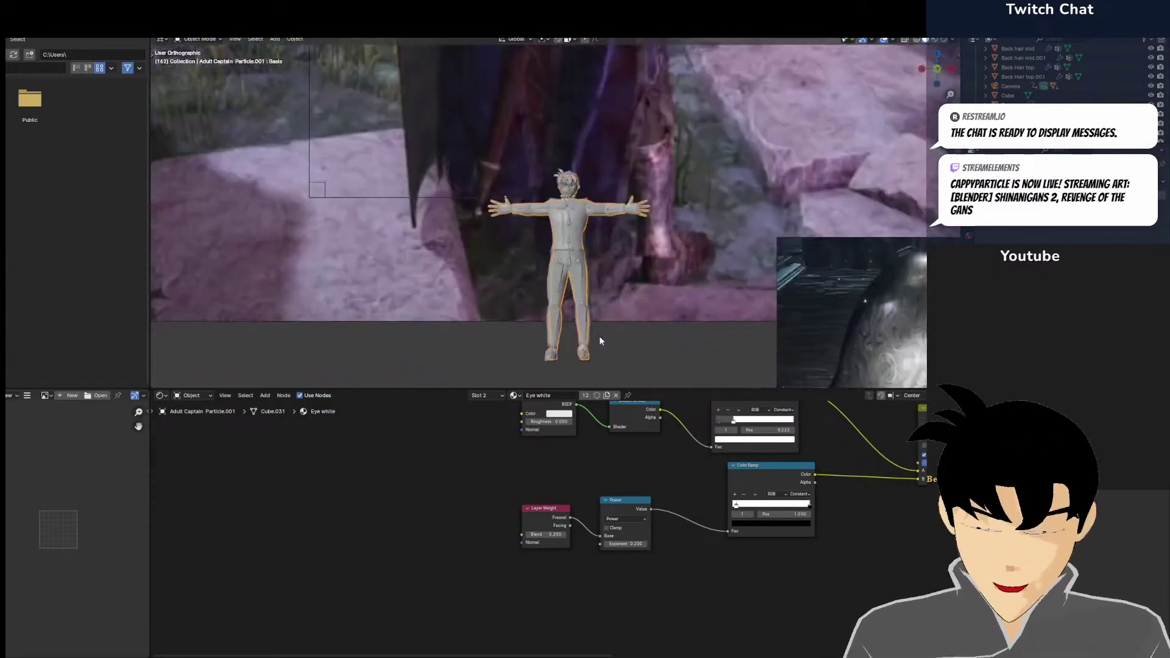
{"action": "left_click", "coordinate": [935, 39]}
{"action": "scroll", "coordinate": [750, 268], "scroll_direction": "up", "scroll_amount": 5}
{"action": "scroll", "coordinate": [666, 501], "scroll_direction": "down", "scroll_amount": 1}
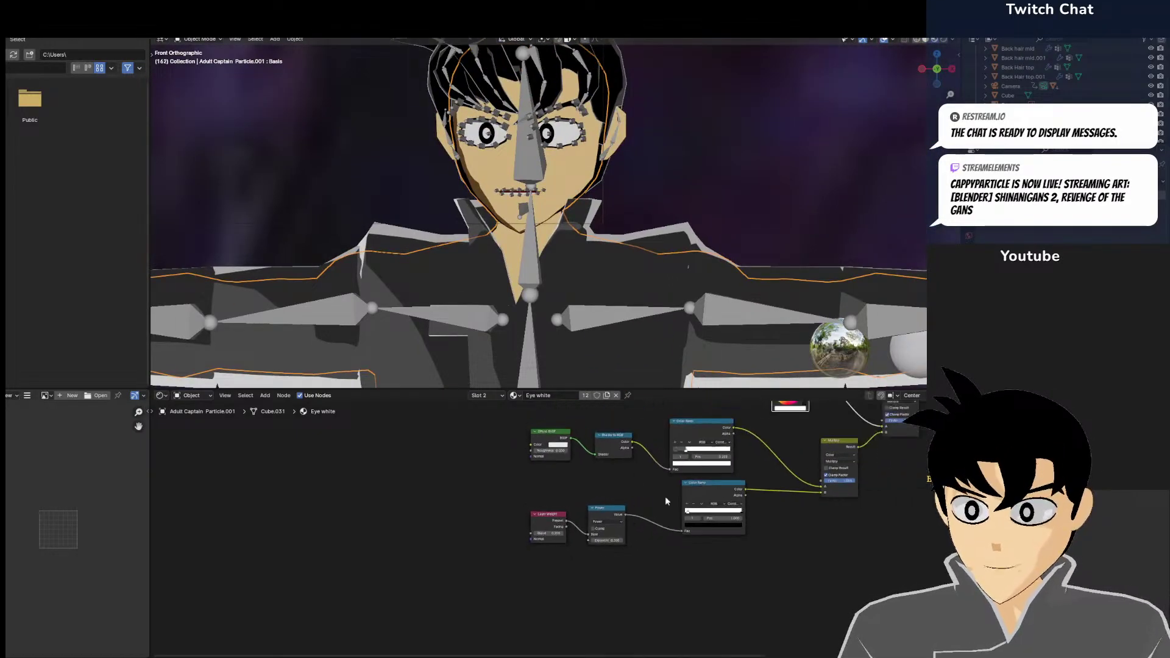
{"action": "middle_click_drag", "start_coordinate": [666, 501], "coordinate": [452, 610]}
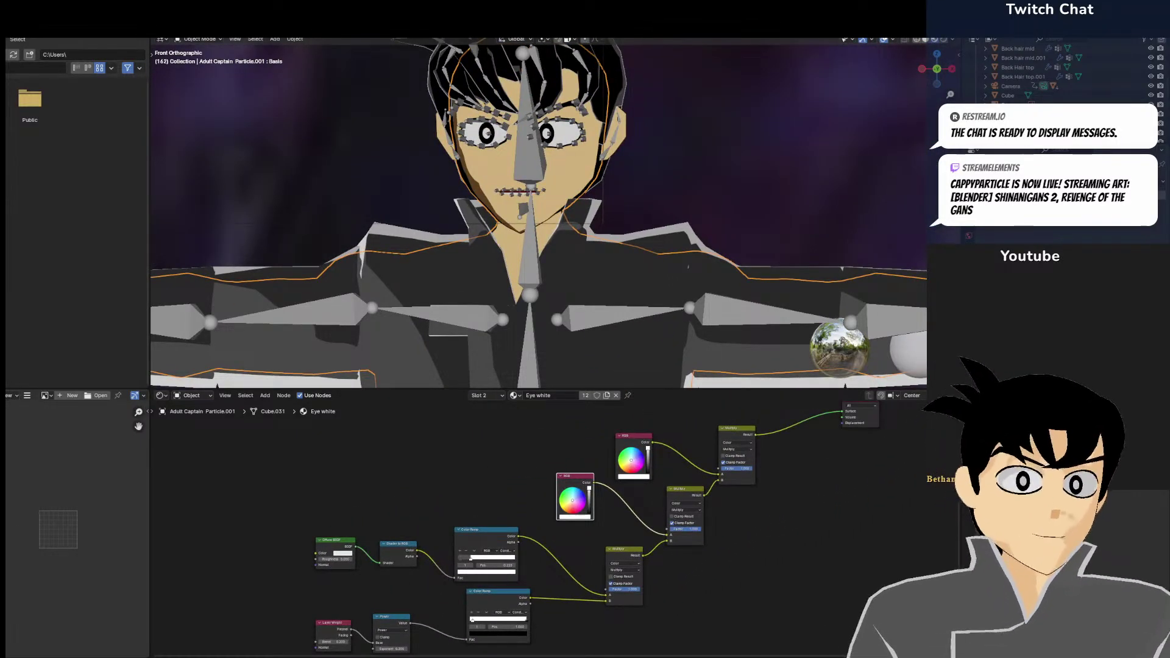
Make separate copies of the body mesh's skin, Eye white, Solid Black, mouth and Background Highlight black materials
{"action": "left_click", "coordinate": [968, 236]}
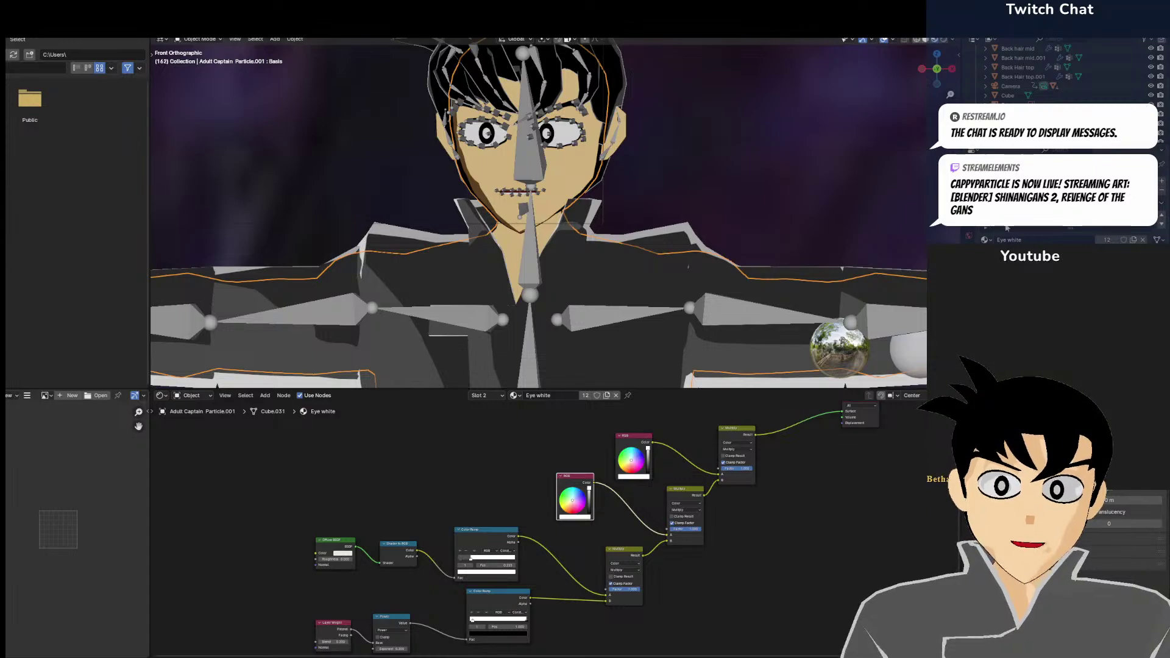
{"action": "left_click", "coordinate": [1101, 233]}
{"action": "left_click", "coordinate": [1135, 238]}
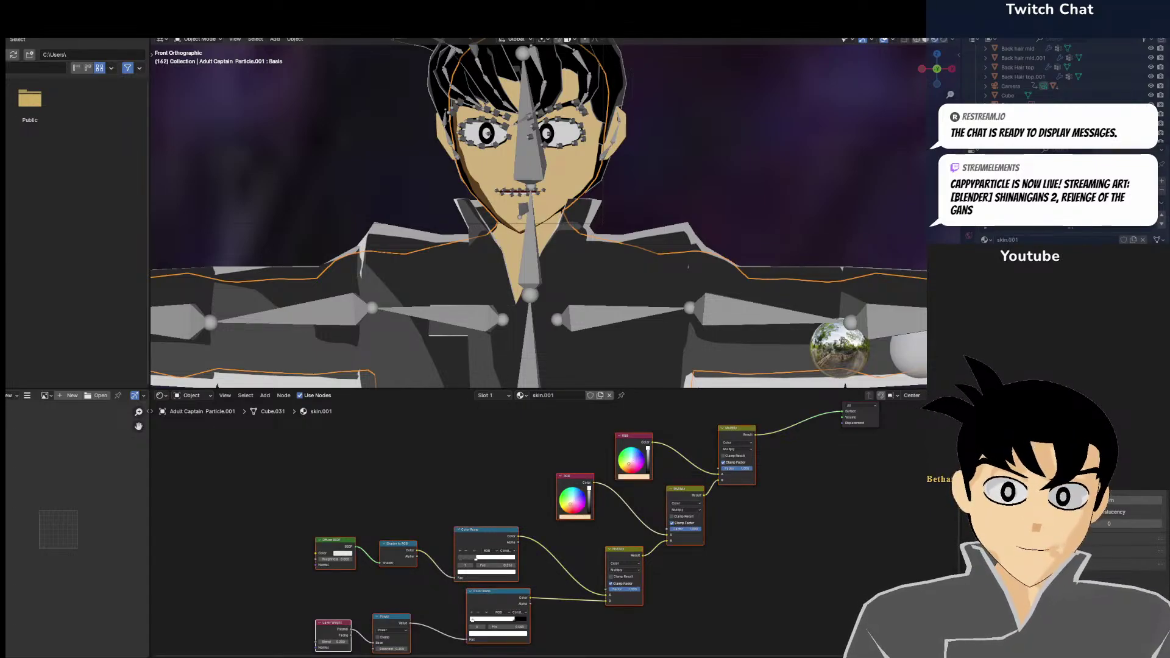
{"action": "left_click", "coordinate": [1097, 191]}
{"action": "left_click", "coordinate": [1132, 240]}
{"action": "left_click", "coordinate": [1097, 200]}
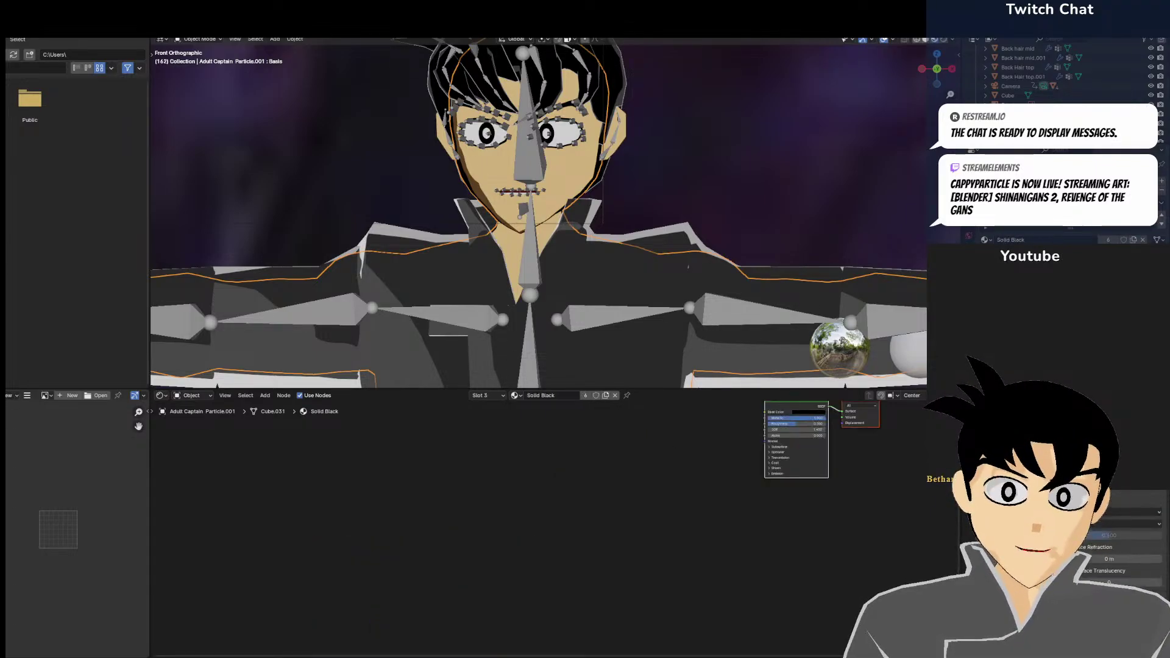
{"action": "left_click", "coordinate": [1134, 241]}
{"action": "left_click", "coordinate": [1098, 209]}
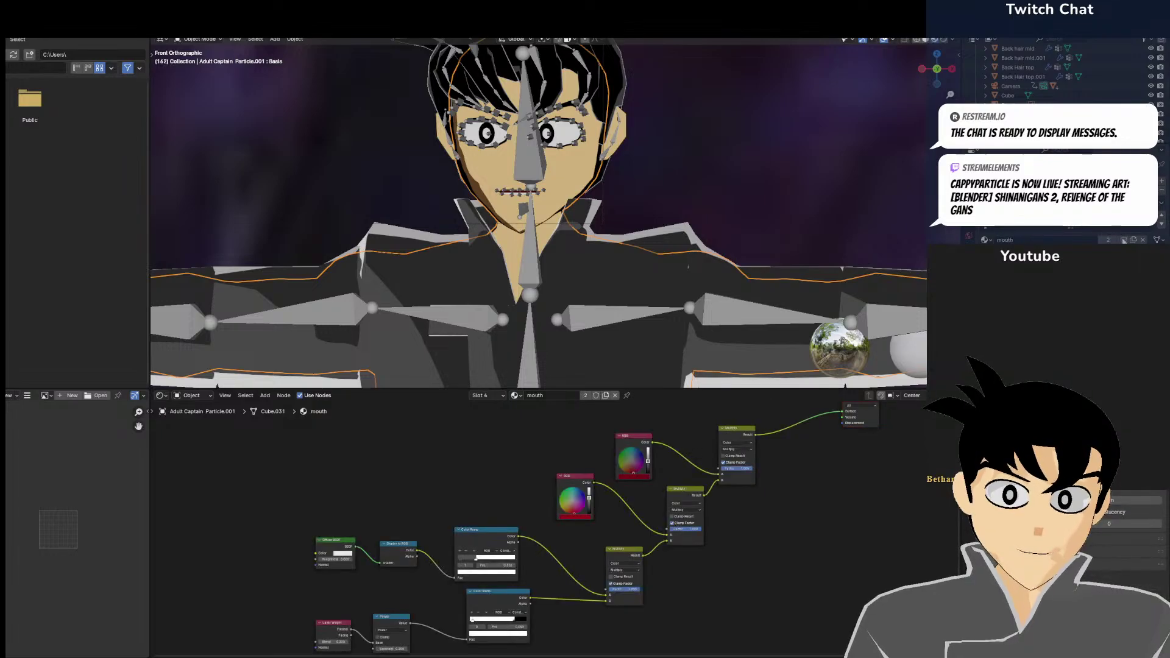
{"action": "left_click", "coordinate": [1134, 240]}
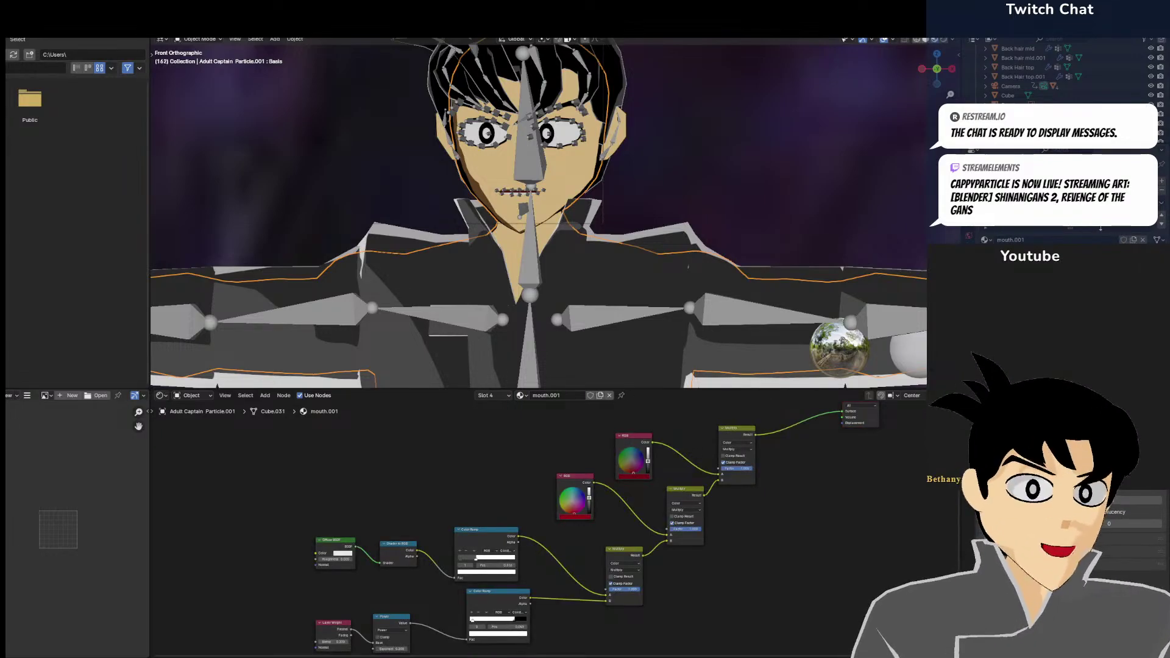
{"action": "left_click", "coordinate": [1102, 220]}
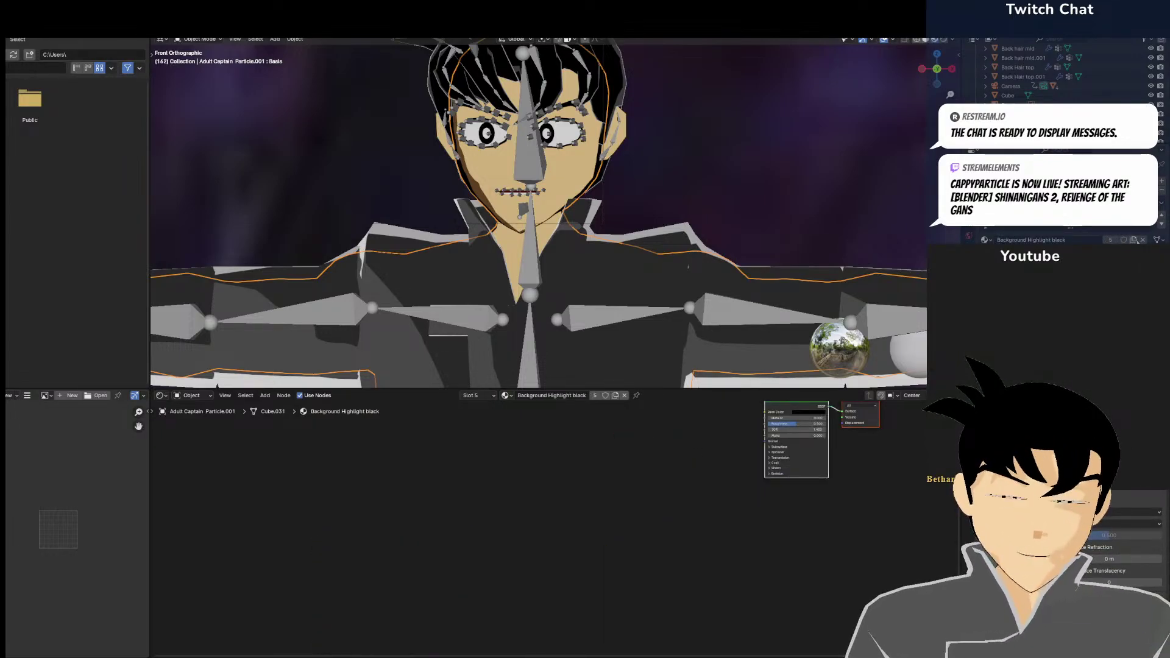
Set the Principled BSDF base color of the copied Background Highlight black material to white
{"action": "scroll", "coordinate": [726, 294], "scroll_direction": "up", "scroll_amount": 5}
{"action": "middle_click_drag", "start_coordinate": [726, 294], "coordinate": [695, 256]}
{"action": "scroll", "coordinate": [677, 243], "scroll_direction": "down", "scroll_amount": 2}
{"action": "middle_click_drag", "start_coordinate": [793, 481], "coordinate": [664, 496]}
{"action": "scroll", "coordinate": [664, 496], "scroll_direction": "up", "scroll_amount": 2}
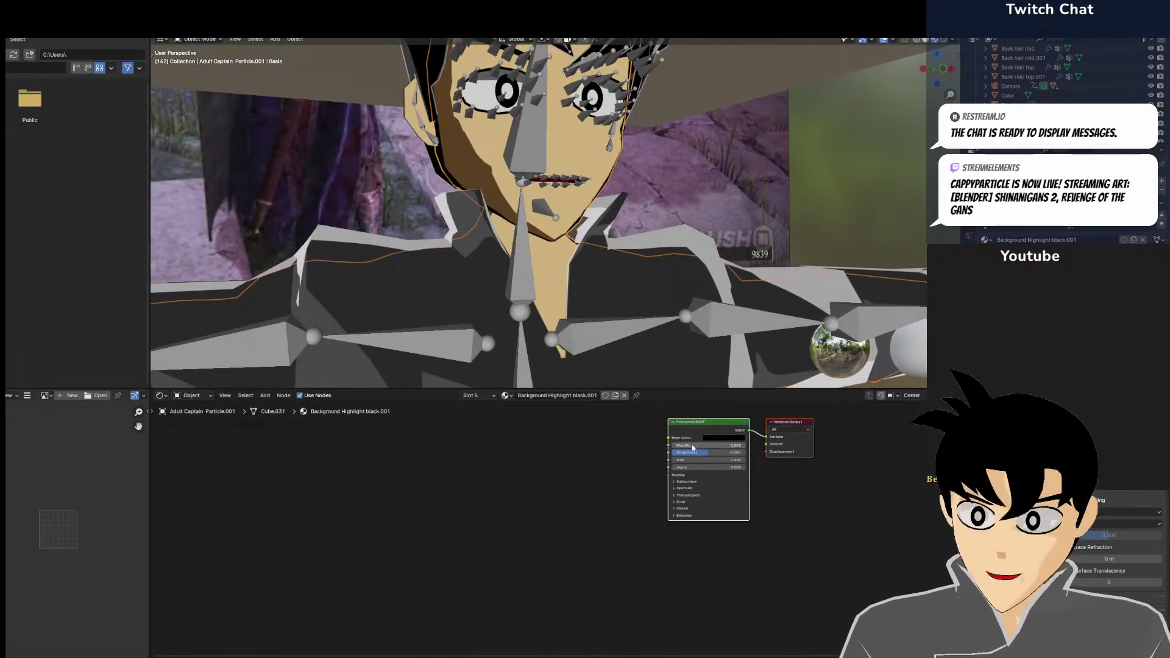
{"action": "left_click", "coordinate": [714, 434]}
{"action": "left_click_drag", "start_coordinate": [770, 374], "coordinate": [770, 332]}
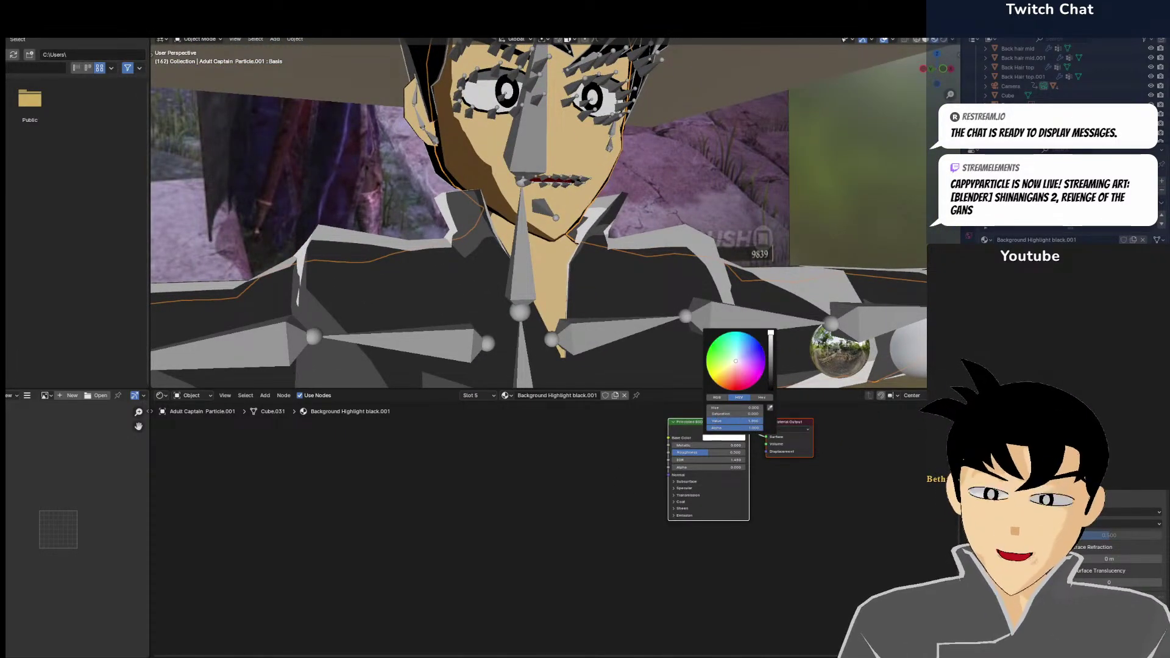
{"action": "middle_click_drag", "start_coordinate": [683, 288], "coordinate": [634, 307]}
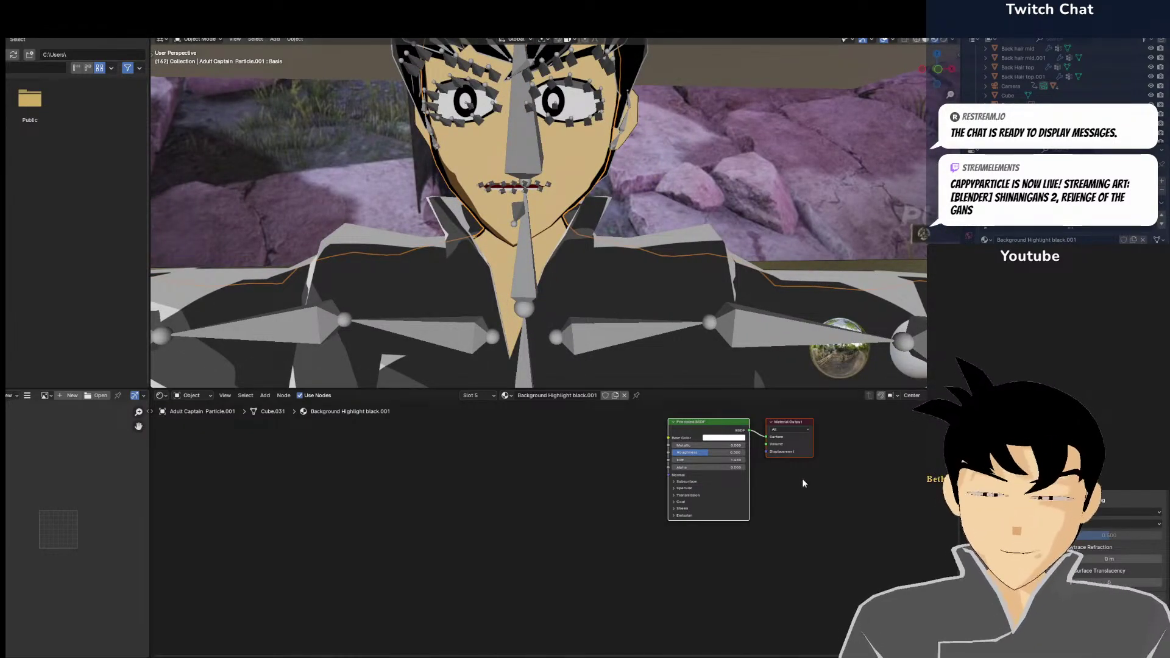
Set the copied Background Highlight black material's emission strength to 1 and its emission color to white
{"action": "scroll", "coordinate": [797, 500], "scroll_direction": "up", "scroll_amount": 2}
{"action": "left_click", "coordinate": [792, 506]}
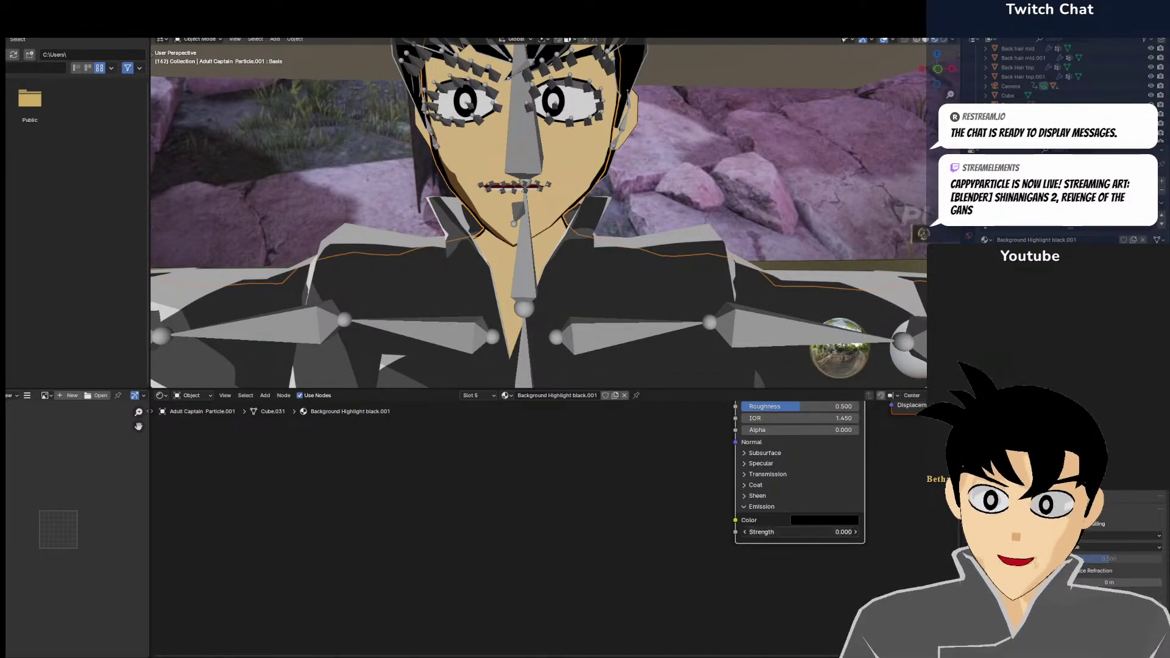
{"action": "left_click_drag", "start_coordinate": [797, 532], "coordinate": [787, 530]}
{"action": "left_click", "coordinate": [797, 530]}
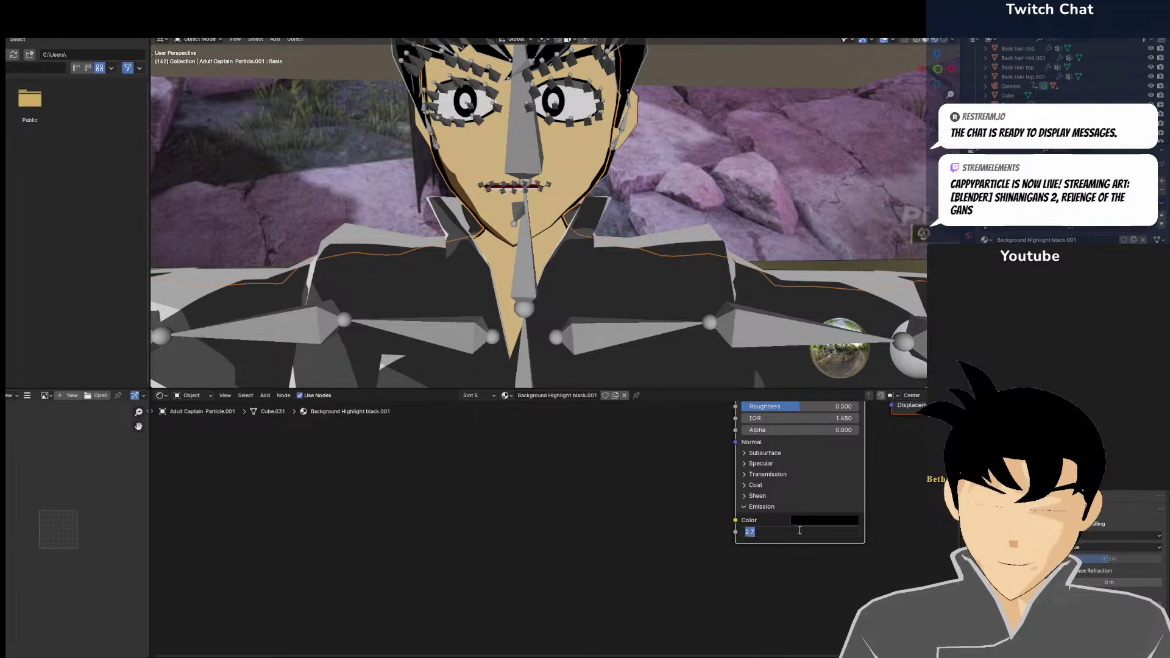
{"action": "type", "text": "1"}
{"action": "key", "text": "Return"}
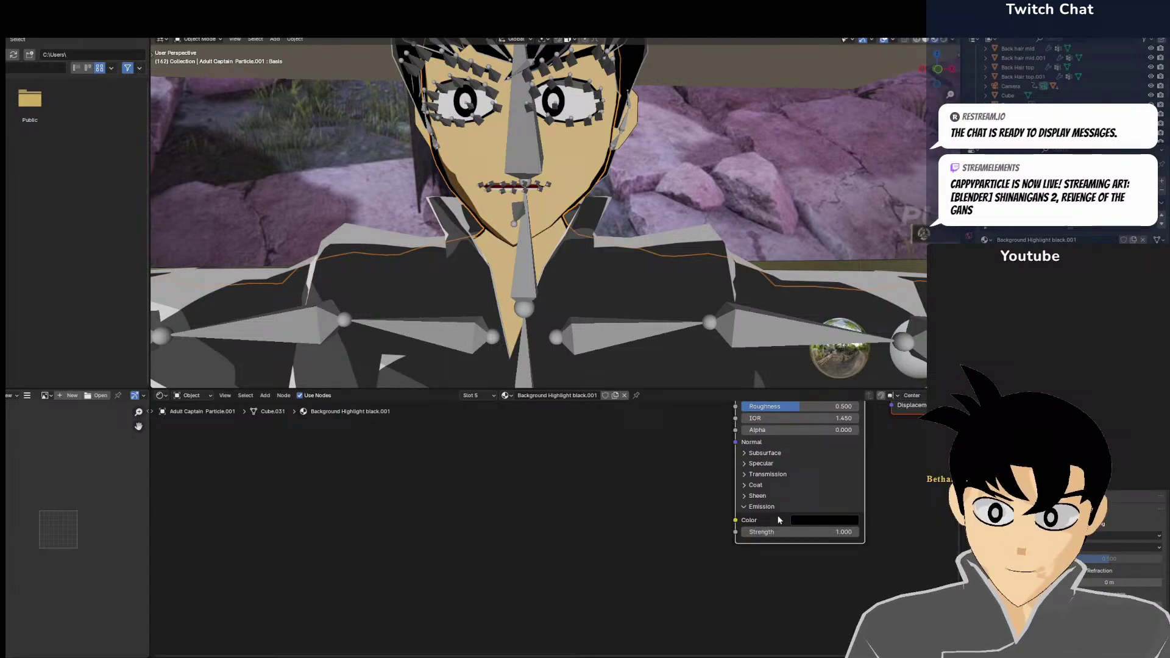
{"action": "left_click", "coordinate": [817, 521]}
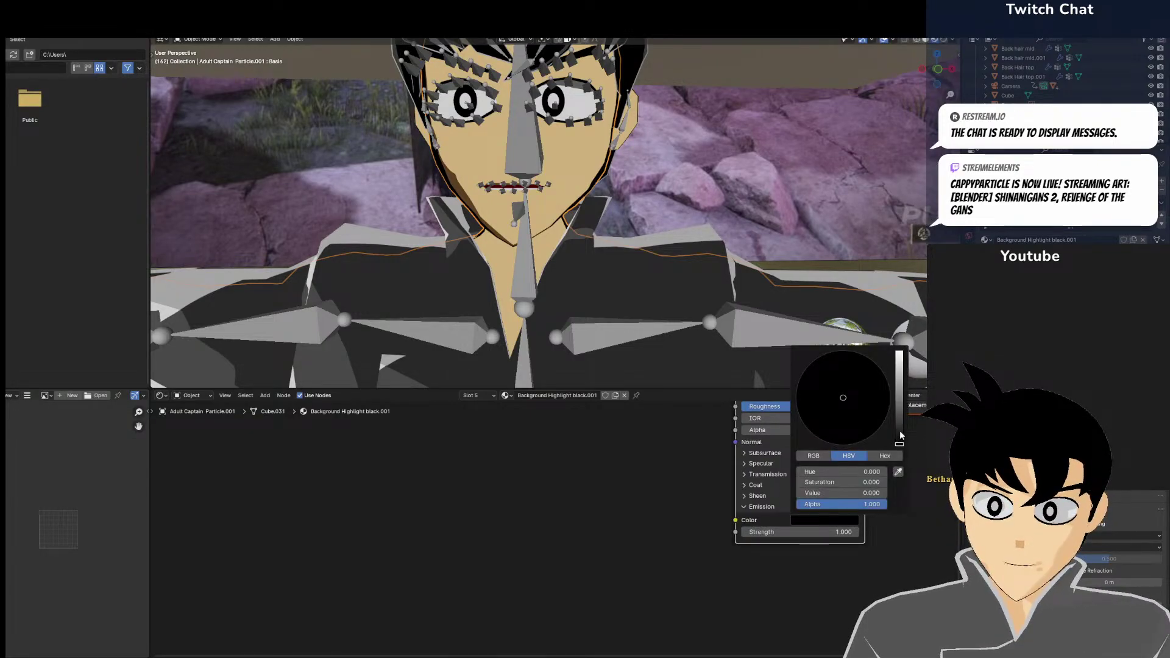
{"action": "left_click_drag", "start_coordinate": [900, 434], "coordinate": [899, 354]}
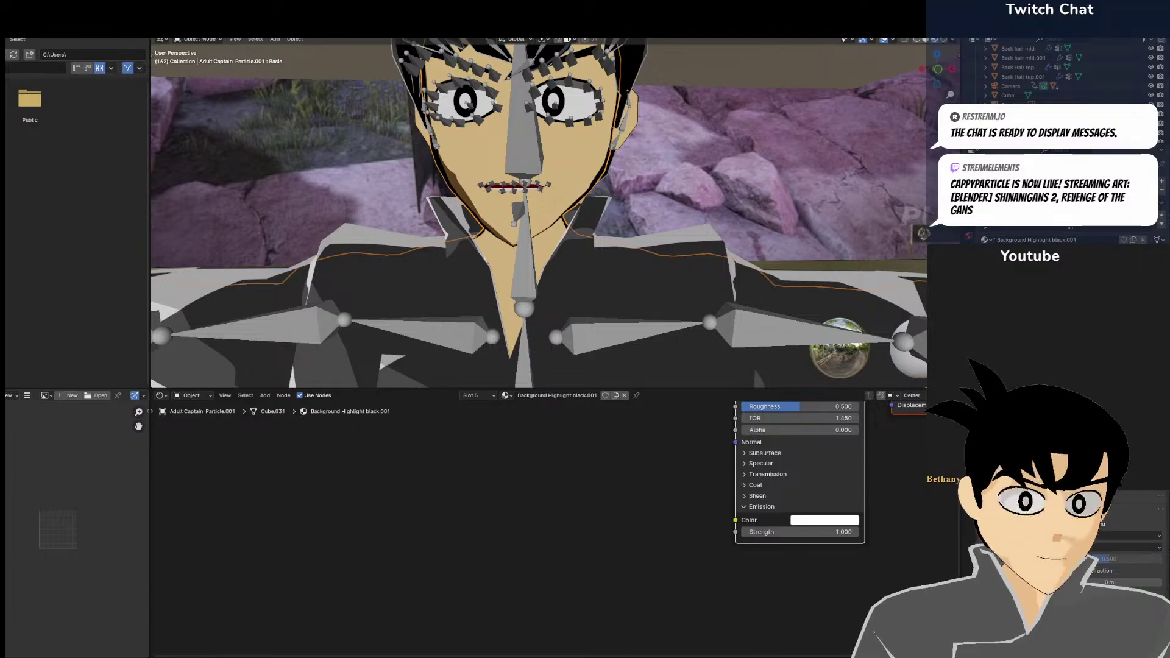
Select the duplicate character's jacket and give it a separate copy of the Jacket Neutral material
{"action": "scroll", "coordinate": [650, 261], "scroll_direction": "up", "scroll_amount": 2}
{"action": "middle_click_drag", "start_coordinate": [649, 261], "coordinate": [621, 370]}
{"action": "left_click", "coordinate": [621, 370]}
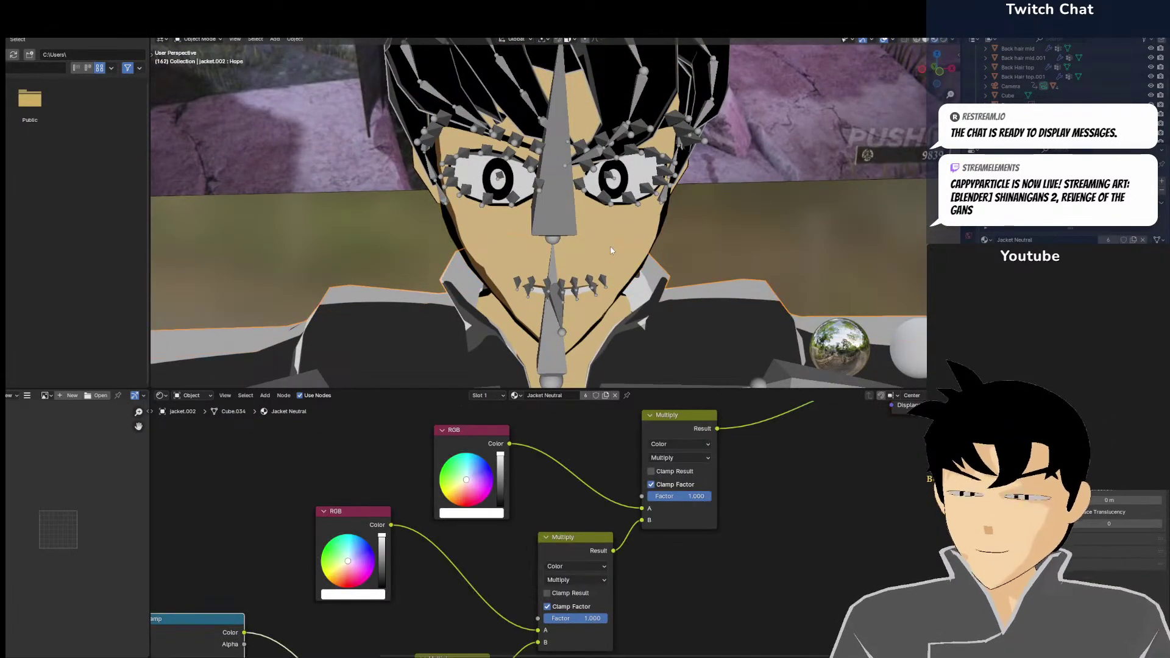
{"action": "scroll", "coordinate": [650, 266], "scroll_direction": "down", "scroll_amount": 4}
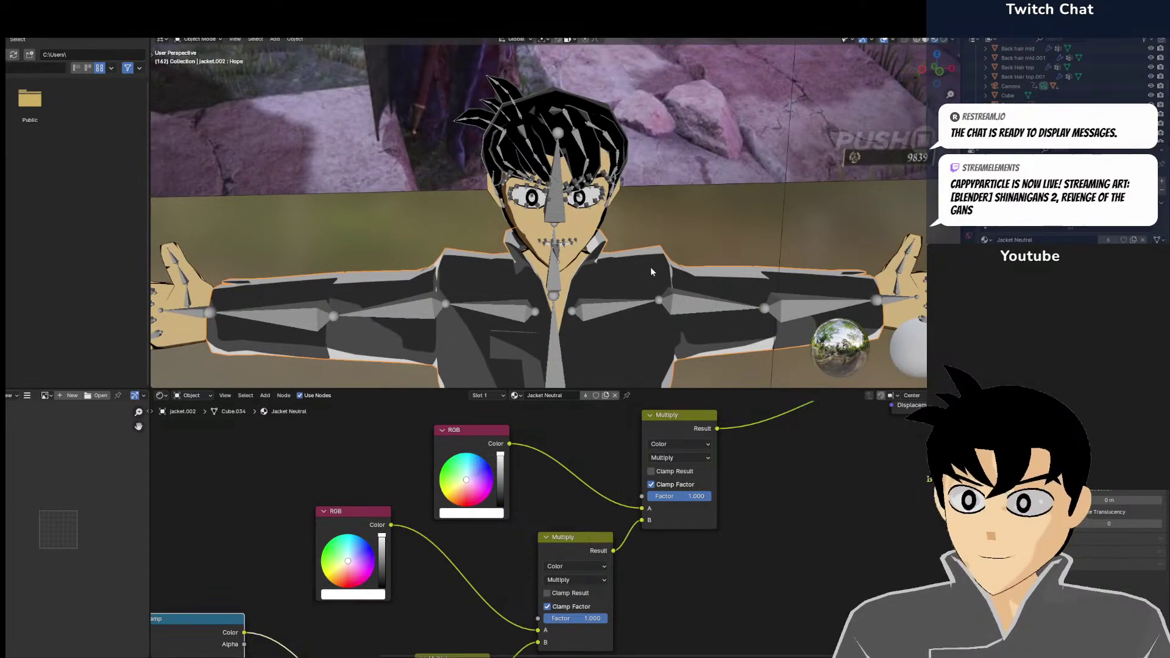
{"action": "left_click", "coordinate": [590, 224]}
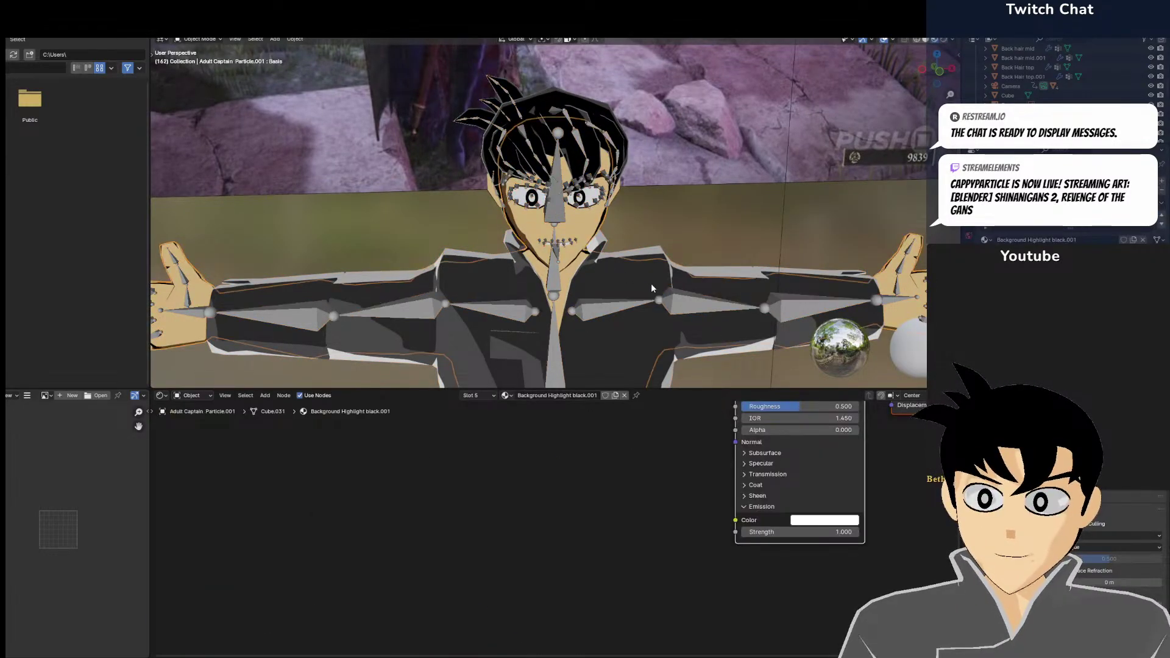
{"action": "left_click", "coordinate": [598, 281]}
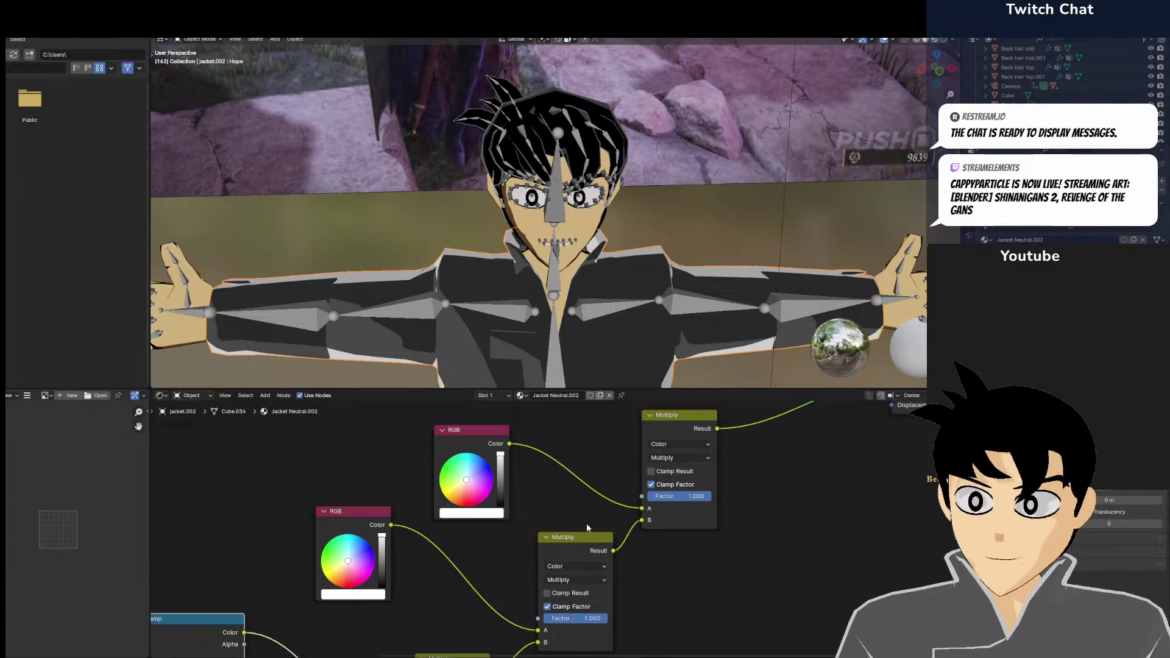
Lighten the dark stop of the Color Ramp fed by the Power node to mid grey in the jacket's copied material
{"action": "middle_click_drag", "start_coordinate": [589, 314], "coordinate": [588, 288]}
{"action": "middle_click_drag", "start_coordinate": [471, 608], "coordinate": [518, 442]}
{"action": "scroll", "coordinate": [588, 483], "scroll_direction": "up", "scroll_amount": 2}
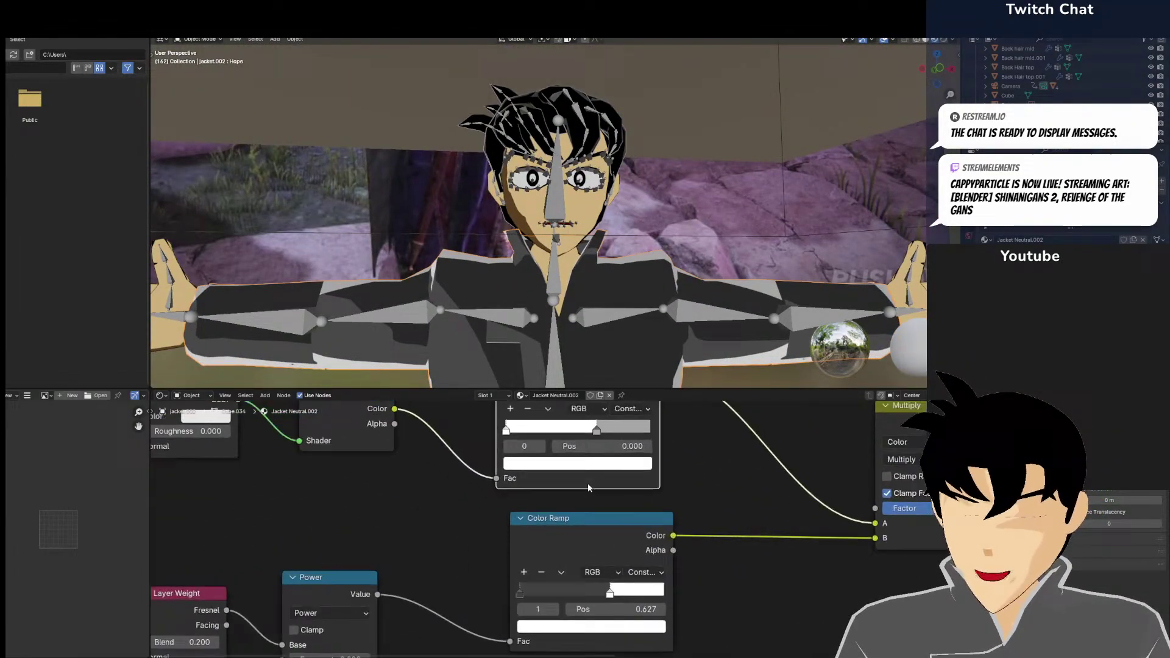
{"action": "left_click", "coordinate": [520, 592]}
{"action": "left_click", "coordinate": [534, 629]}
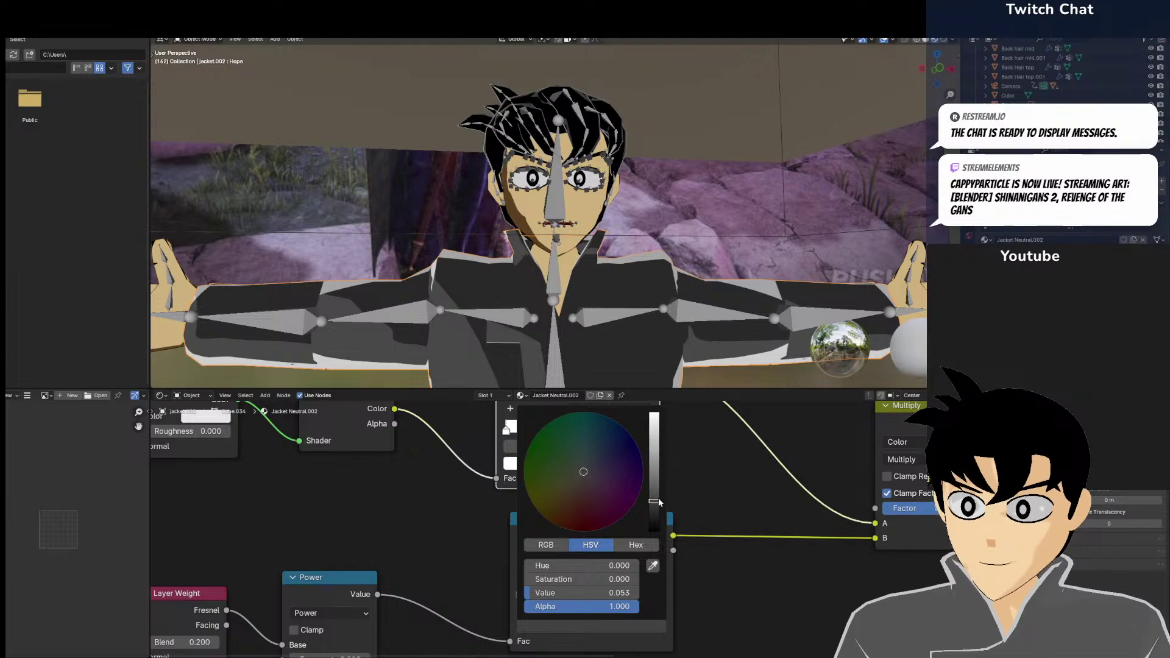
{"action": "left_click_drag", "start_coordinate": [658, 501], "coordinate": [654, 480]}
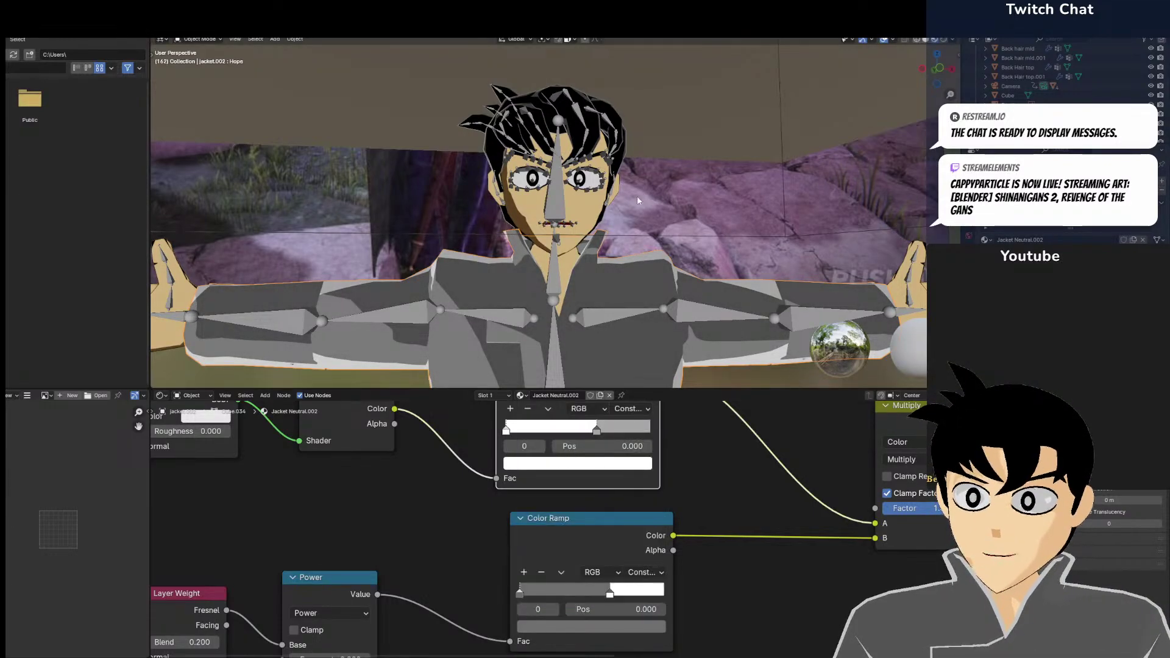
Change the lower RGB node of the body mesh's skin.001 material to a pale pinkish tone
{"action": "left_click", "coordinate": [591, 211]}
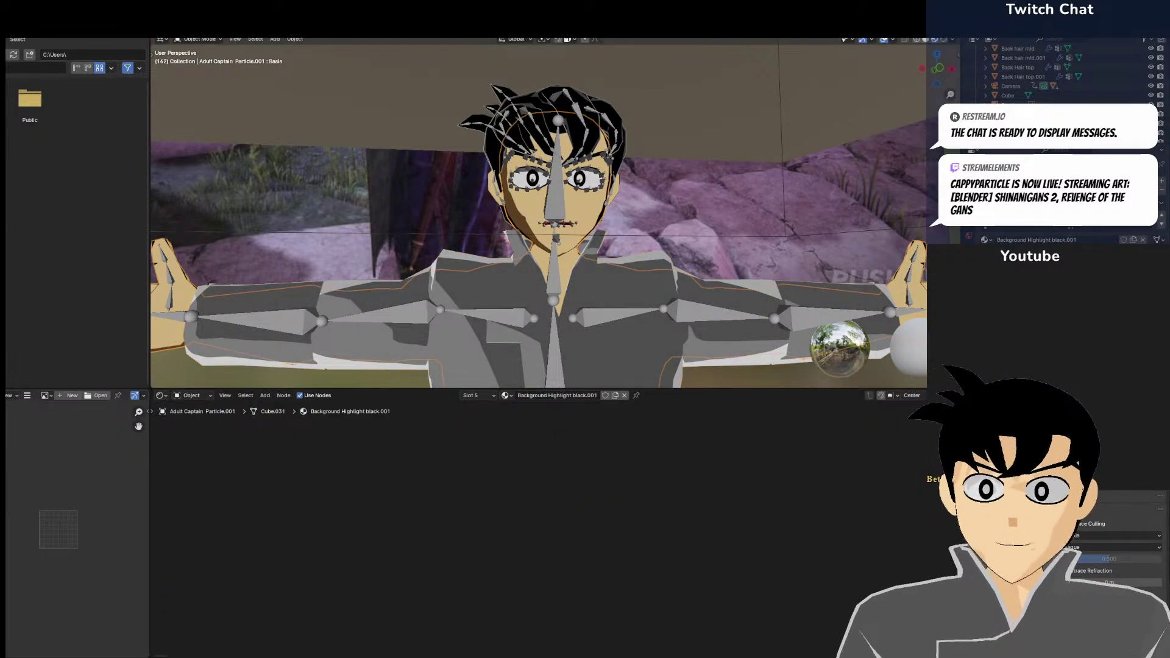
{"action": "left_click", "coordinate": [1060, 182]}
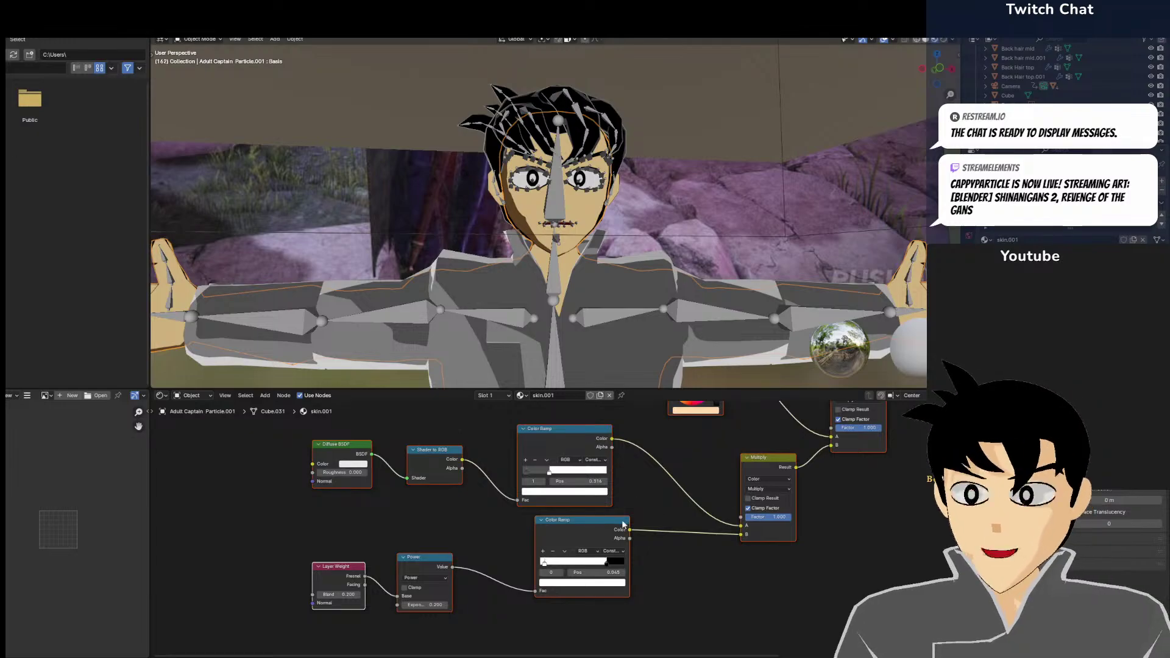
{"action": "scroll", "coordinate": [623, 524], "scroll_direction": "up", "scroll_amount": 4}
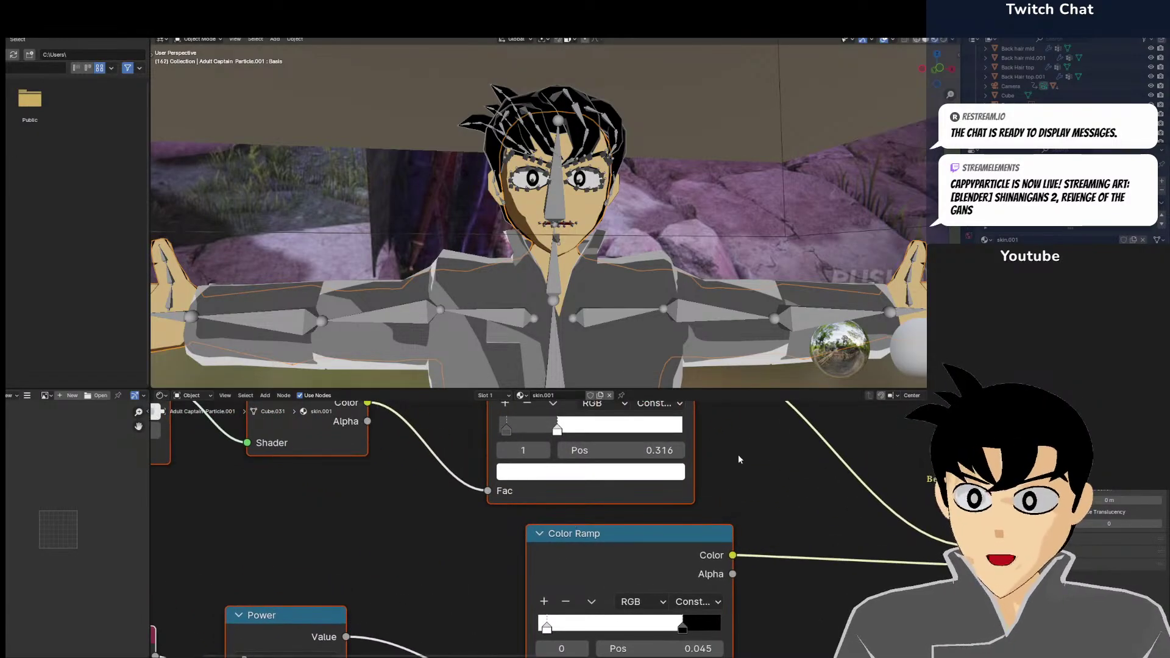
{"action": "scroll", "coordinate": [739, 459], "scroll_direction": "down", "scroll_amount": 5}
{"action": "middle_click_drag", "start_coordinate": [768, 421], "coordinate": [603, 584]}
{"action": "scroll", "coordinate": [621, 509], "scroll_direction": "up", "scroll_amount": 3}
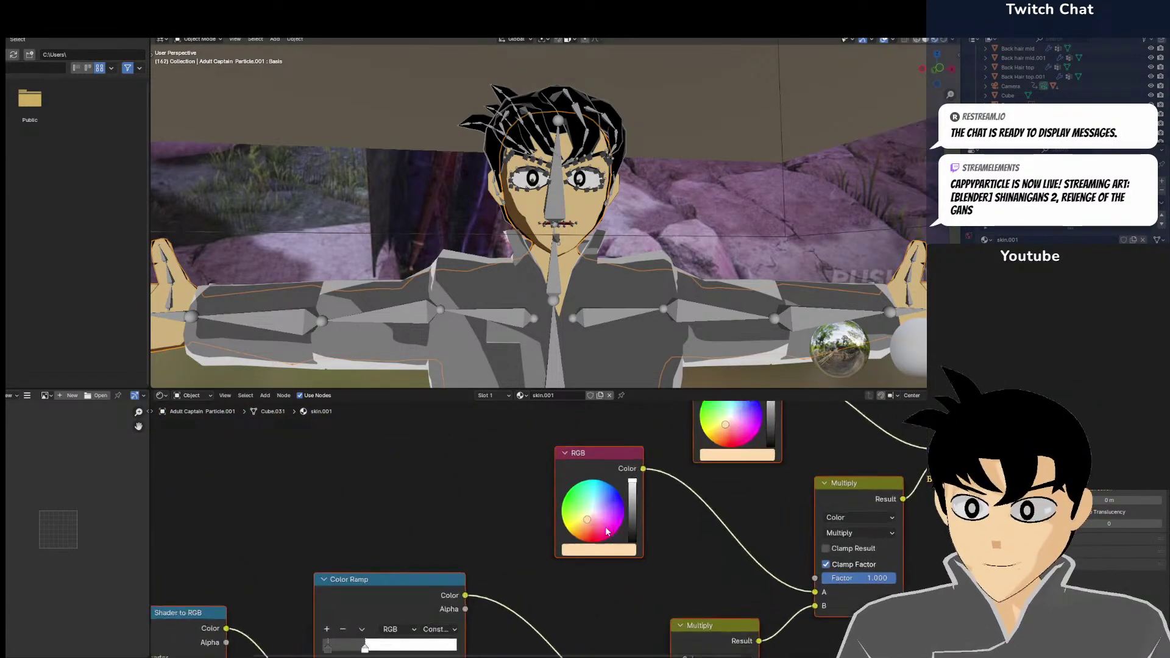
{"action": "left_click", "coordinate": [609, 506]}
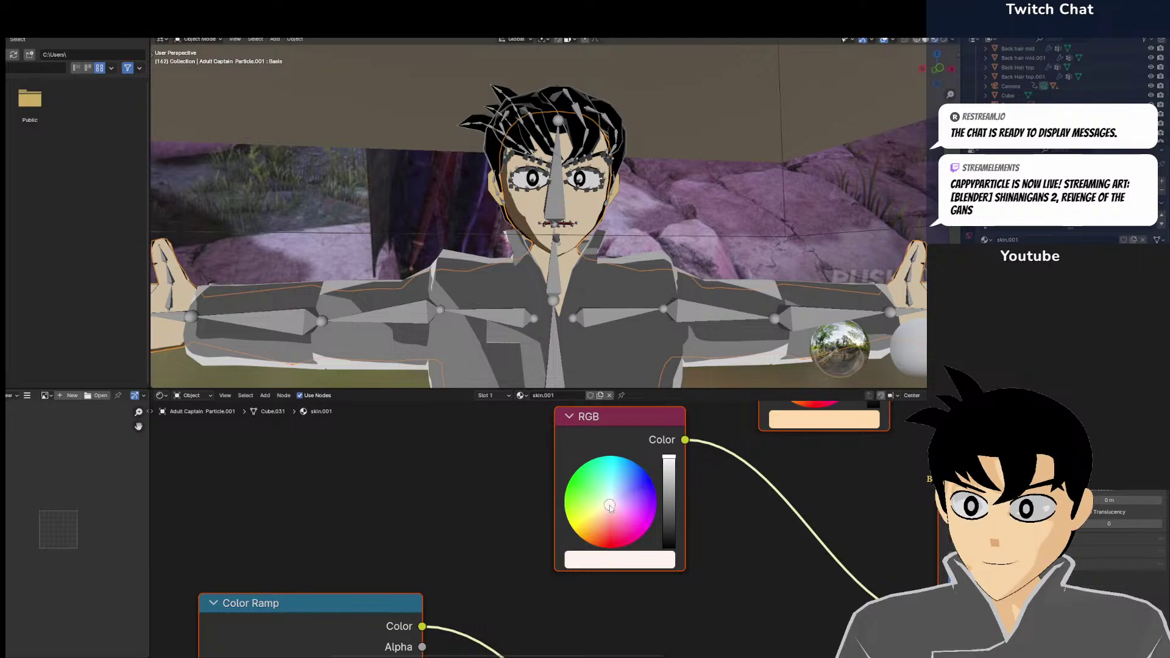
{"action": "left_click_drag", "start_coordinate": [609, 508], "coordinate": [607, 511]}
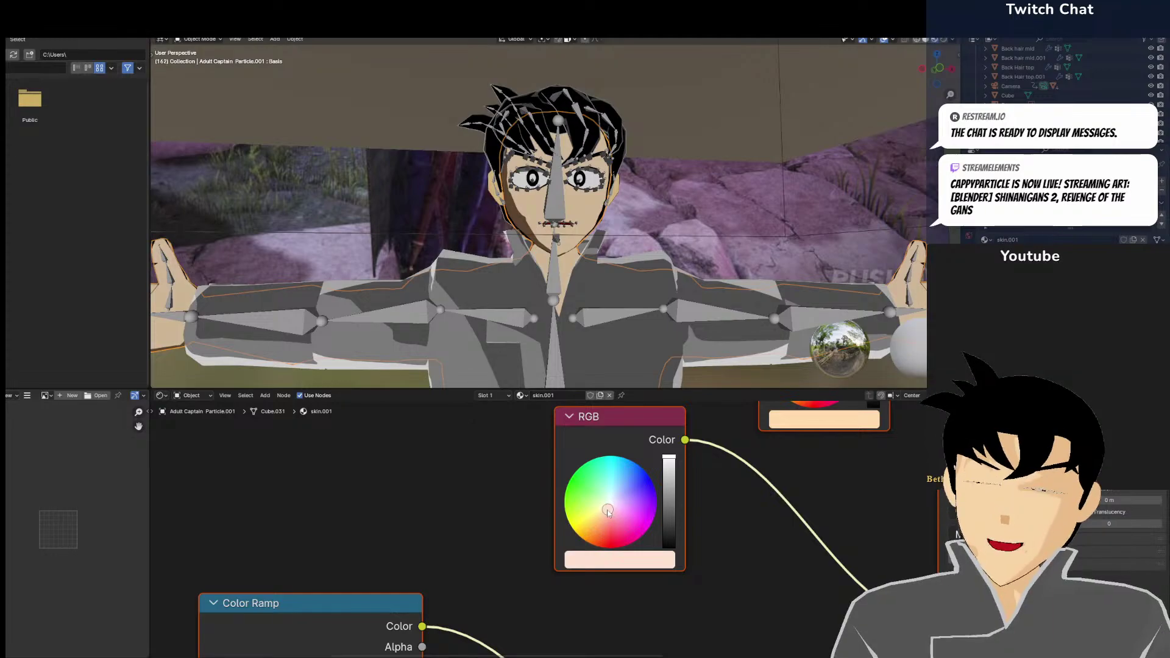
{"action": "scroll", "coordinate": [610, 335], "scroll_direction": "down", "scroll_amount": 4}
{"action": "scroll", "coordinate": [579, 309], "scroll_direction": "up", "scroll_amount": 4}
{"action": "scroll", "coordinate": [579, 313], "scroll_direction": "down", "scroll_amount": 4}
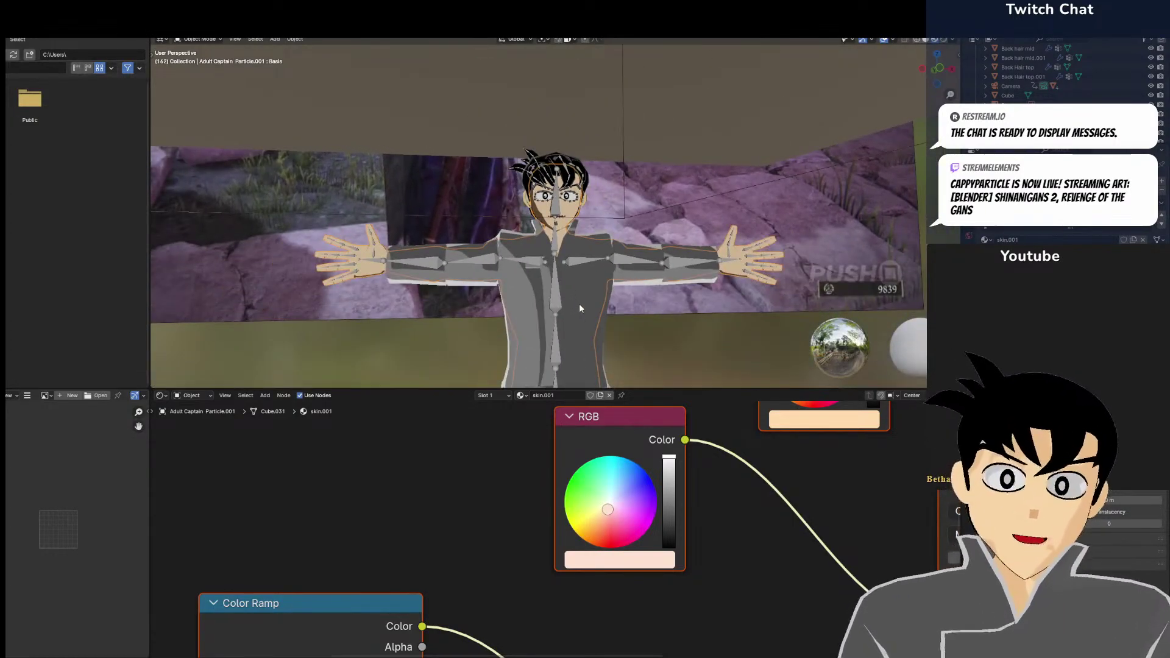
{"action": "scroll", "coordinate": [583, 273], "scroll_direction": "up", "scroll_amount": 5}
{"action": "scroll", "coordinate": [654, 246], "scroll_direction": "down", "scroll_amount": 3}
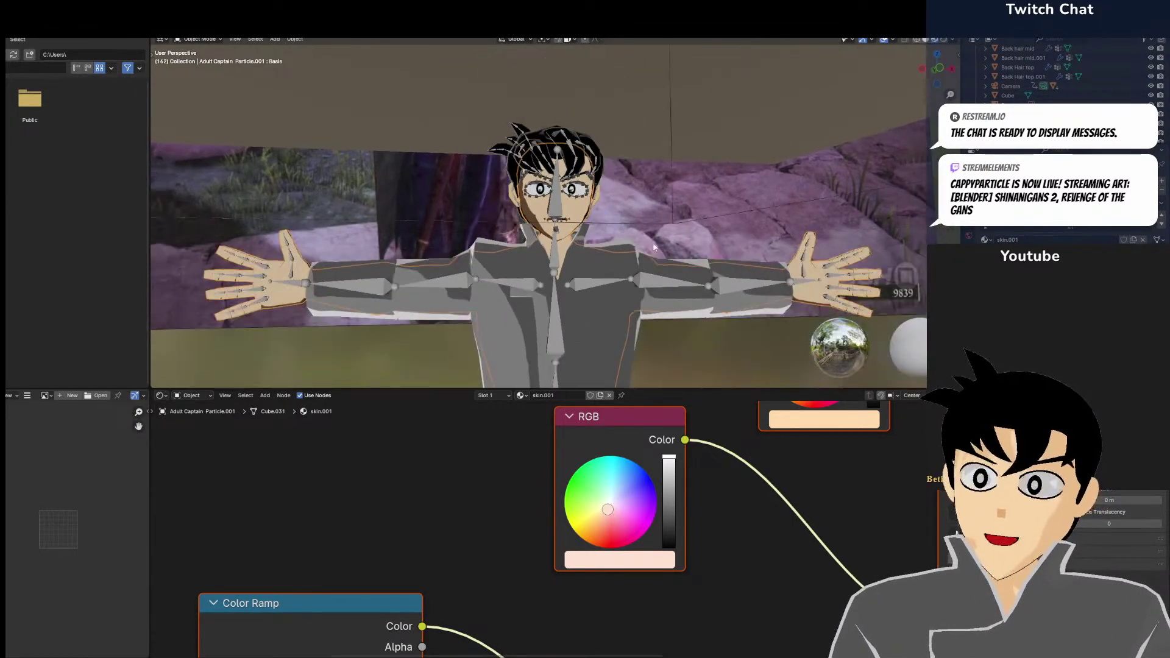
Assign the Jacket Neutral.002 material to the duplicate character's pants
{"action": "scroll", "coordinate": [682, 304], "scroll_direction": "down", "scroll_amount": 4}
{"action": "middle_click_drag", "start_coordinate": [645, 321], "coordinate": [602, 229], "text": "shift"}
{"action": "scroll", "coordinate": [602, 229], "scroll_direction": "up", "scroll_amount": 3}
{"action": "left_click", "coordinate": [593, 226]}
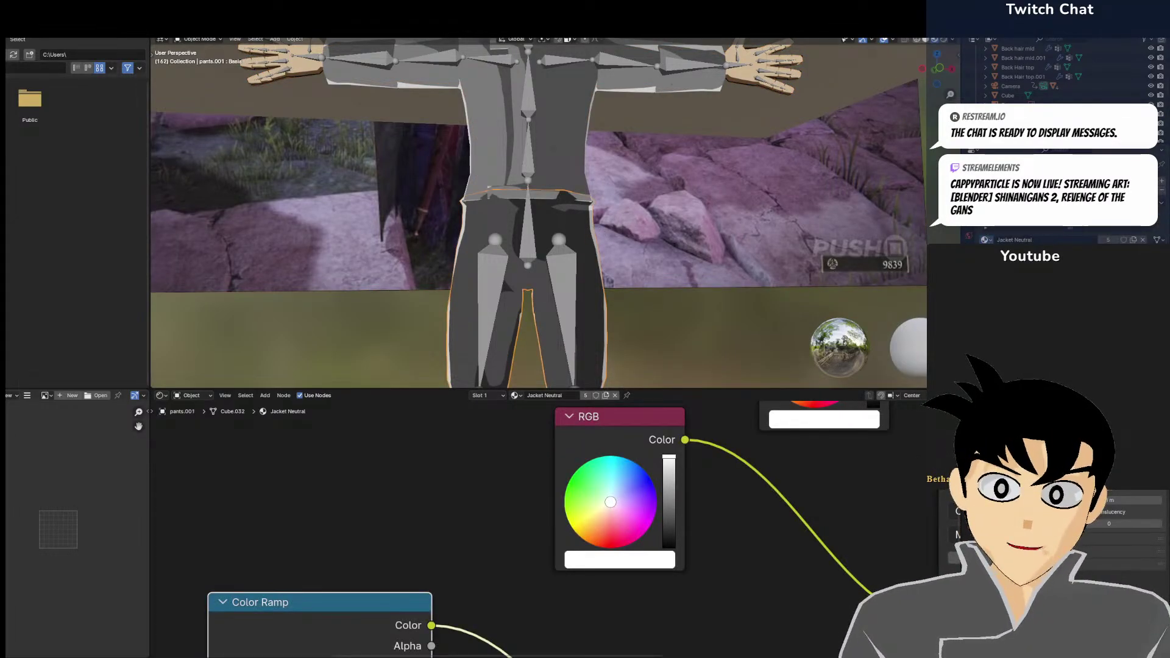
{"action": "left_click", "coordinate": [1029, 286]}
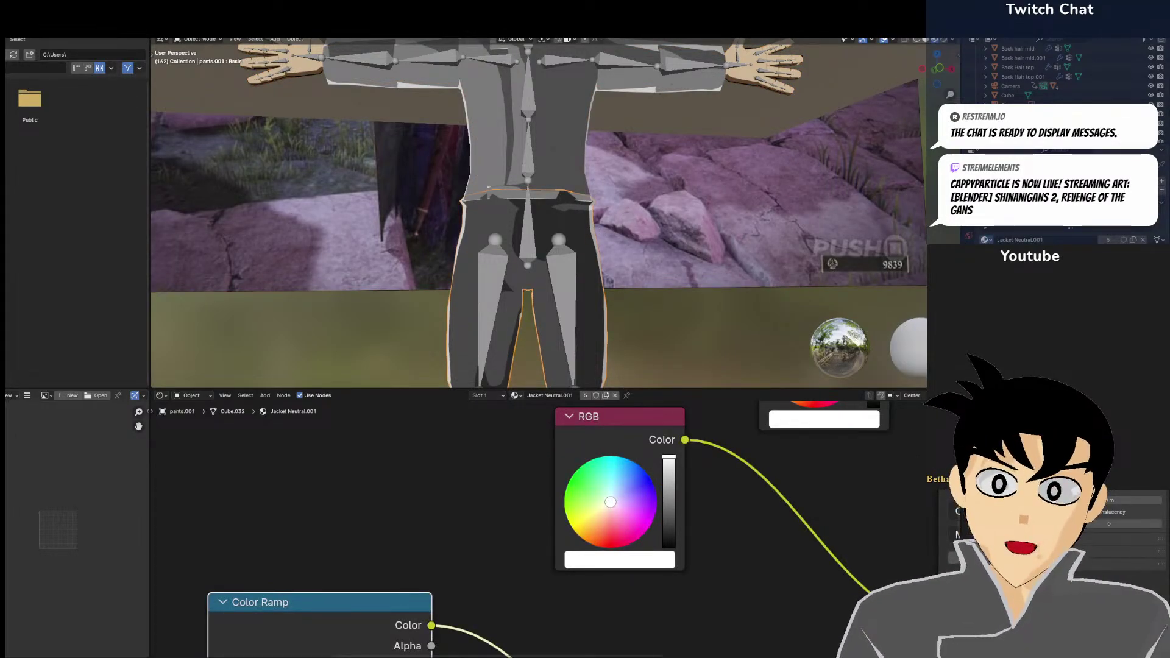
{"action": "left_click", "coordinate": [1030, 299]}
Assign the Jacket Neutral.002 material to the first material slot of the duplicate character's shoes
{"action": "middle_click_drag", "start_coordinate": [684, 309], "coordinate": [664, 81], "text": "shift"}
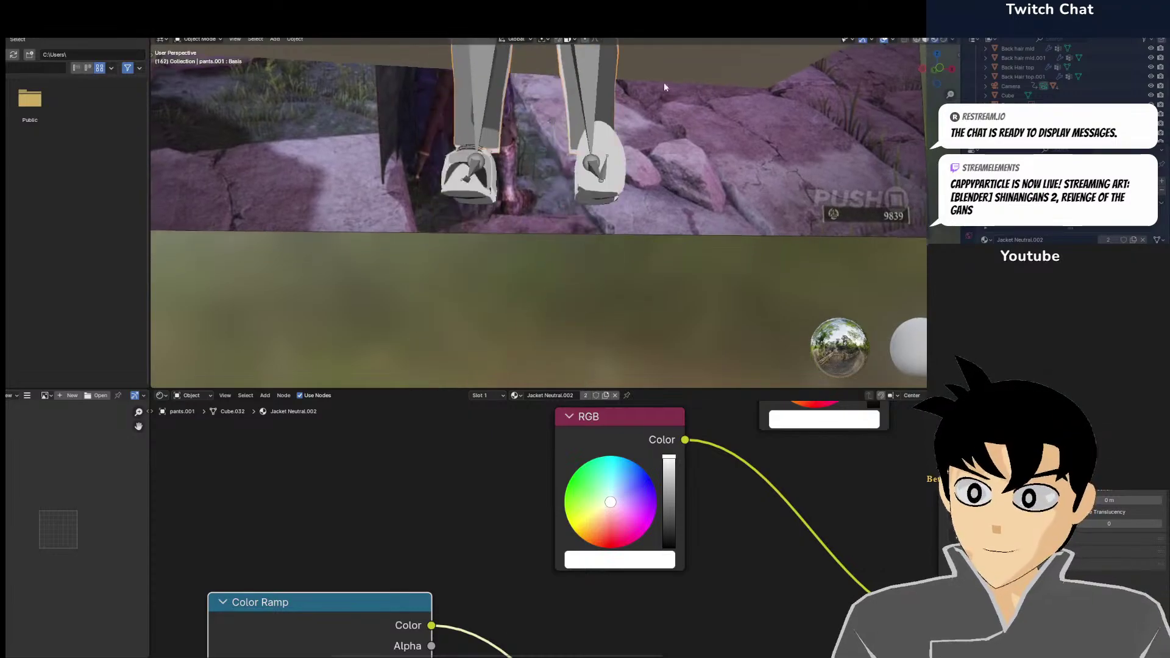
{"action": "middle_click_drag", "start_coordinate": [639, 142], "coordinate": [658, 183]}
{"action": "left_click", "coordinate": [632, 207]}
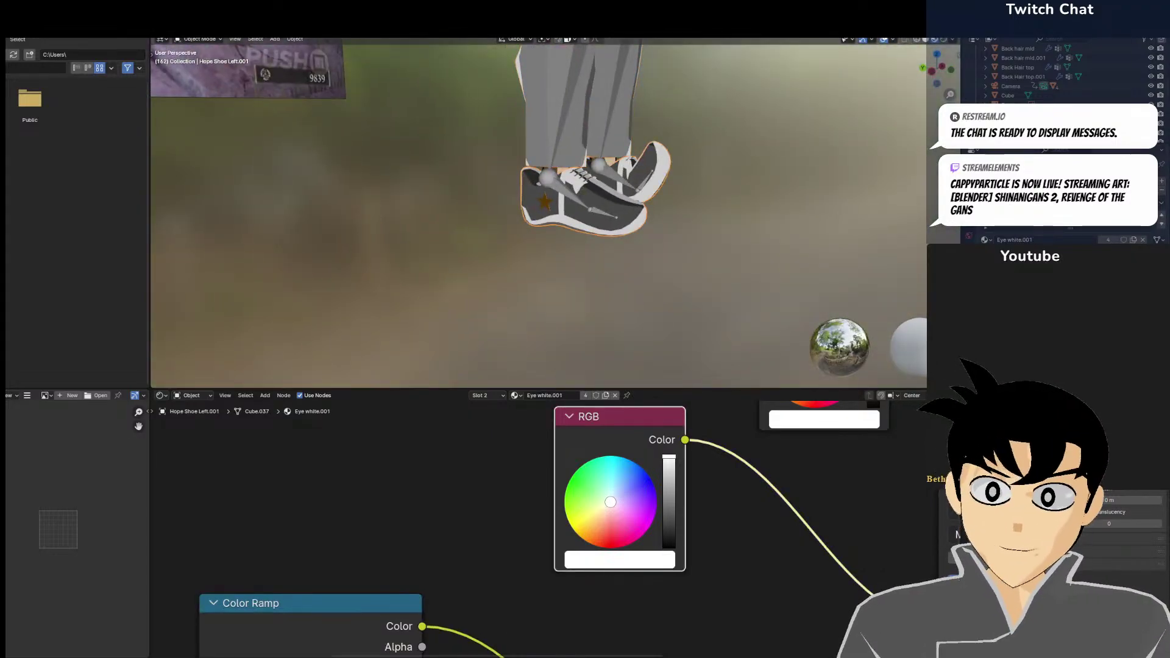
{"action": "left_click", "coordinate": [1036, 181]}
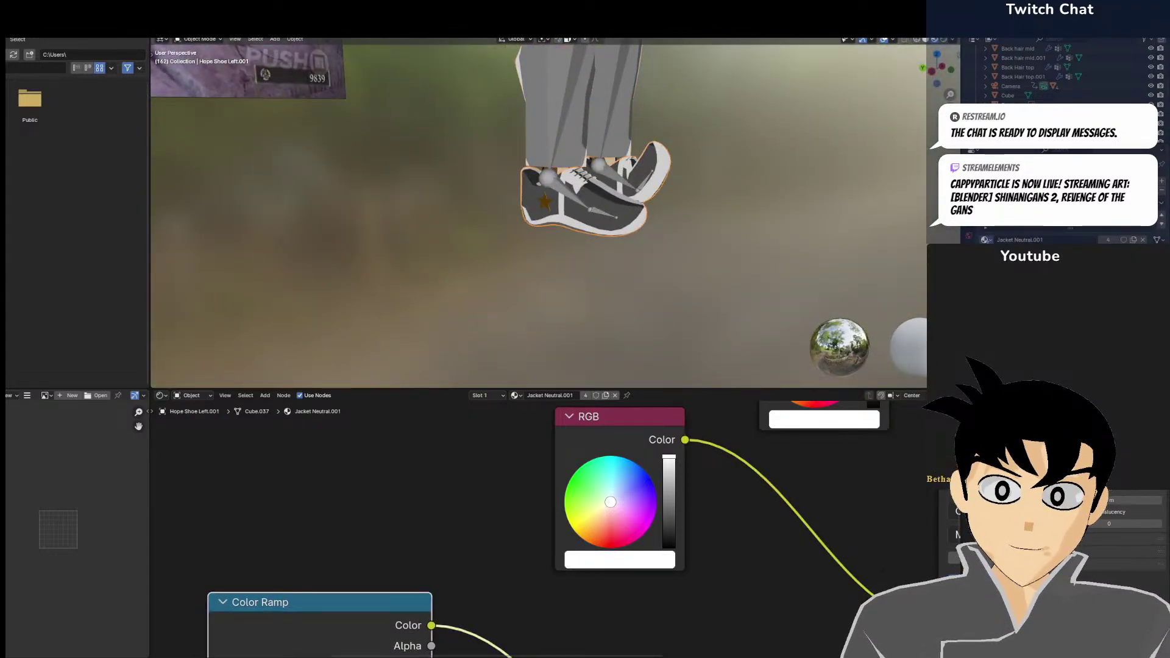
{"action": "left_click", "coordinate": [1030, 299]}
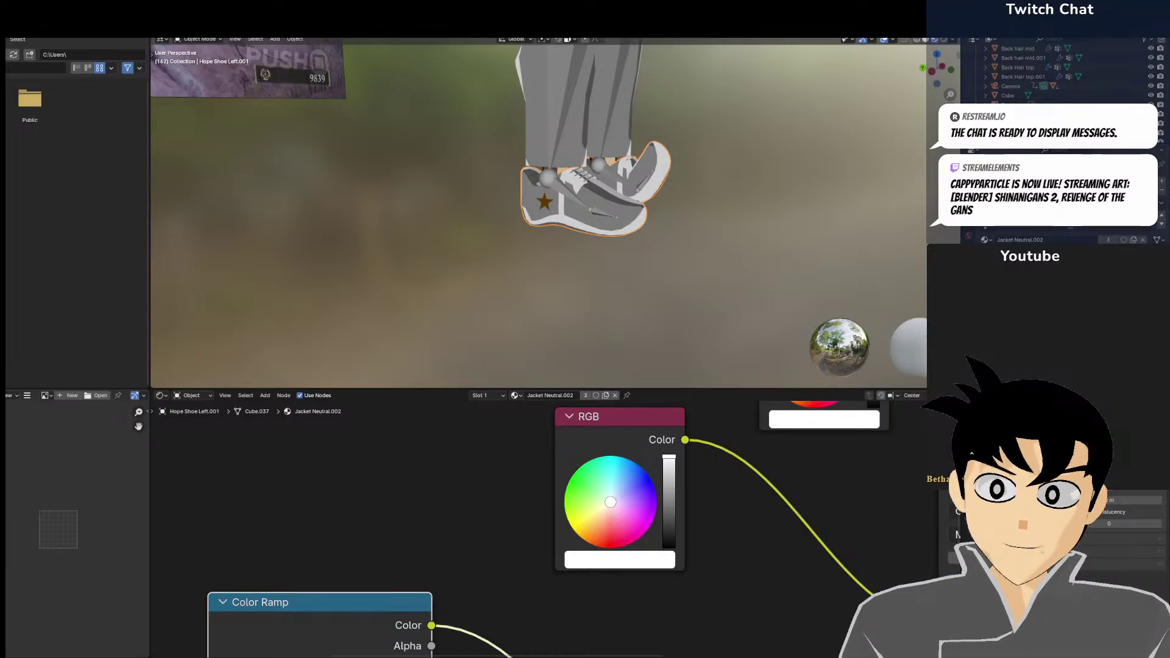
Select the duplicate character's back hair and make a separate copy of its Hair material in the first slot
{"action": "middle_click_drag", "start_coordinate": [891, 188], "coordinate": [686, 265]}
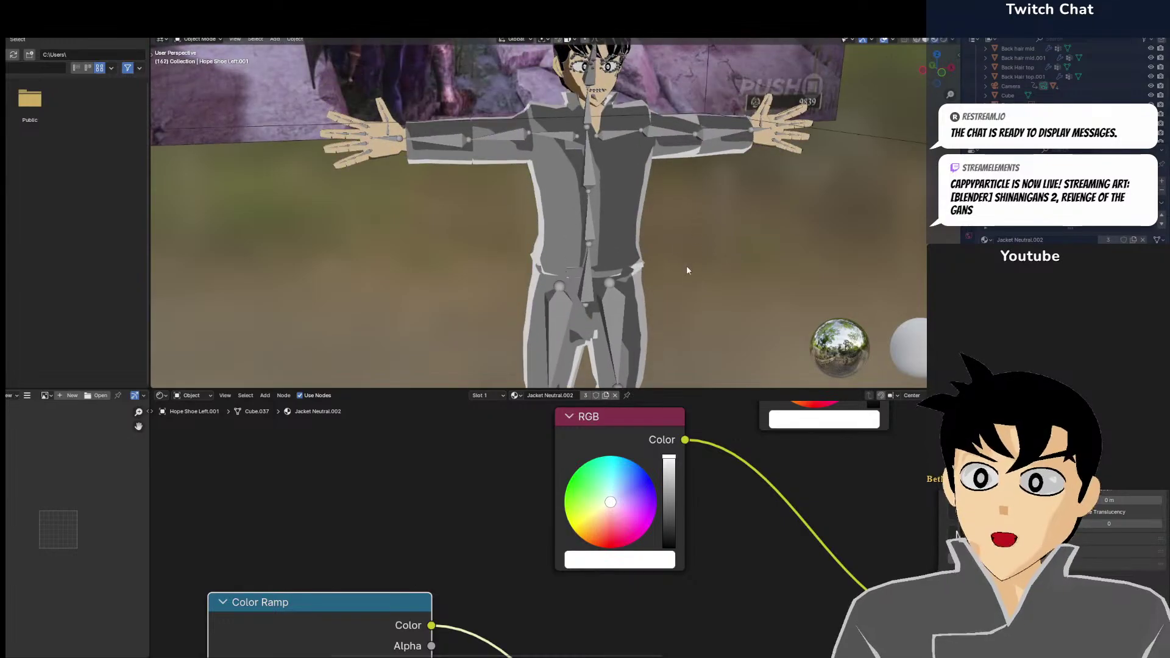
{"action": "middle_click_drag", "start_coordinate": [644, 209], "coordinate": [633, 261]}
{"action": "scroll", "coordinate": [601, 218], "scroll_direction": "up", "scroll_amount": 2}
{"action": "middle_click_drag", "start_coordinate": [614, 146], "coordinate": [601, 200], "text": "shift"}
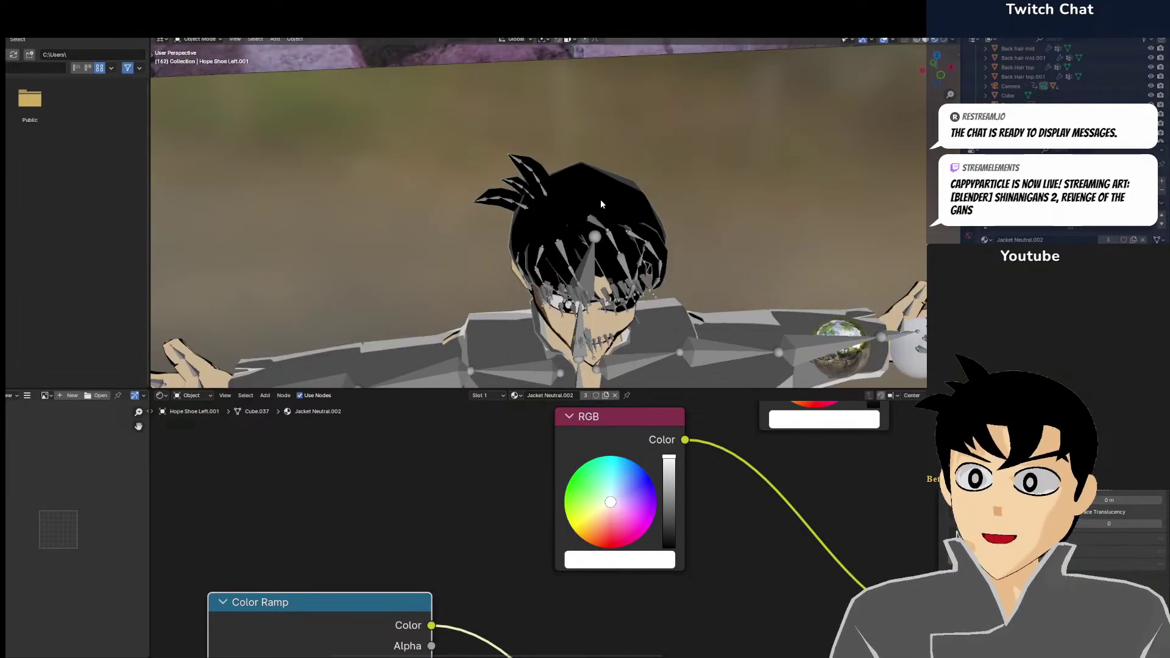
{"action": "left_click_drag", "start_coordinate": [601, 200], "coordinate": [632, 218]}
{"action": "key", "text": "Escape"}
{"action": "scroll", "coordinate": [707, 468], "scroll_direction": "down", "scroll_amount": 6}
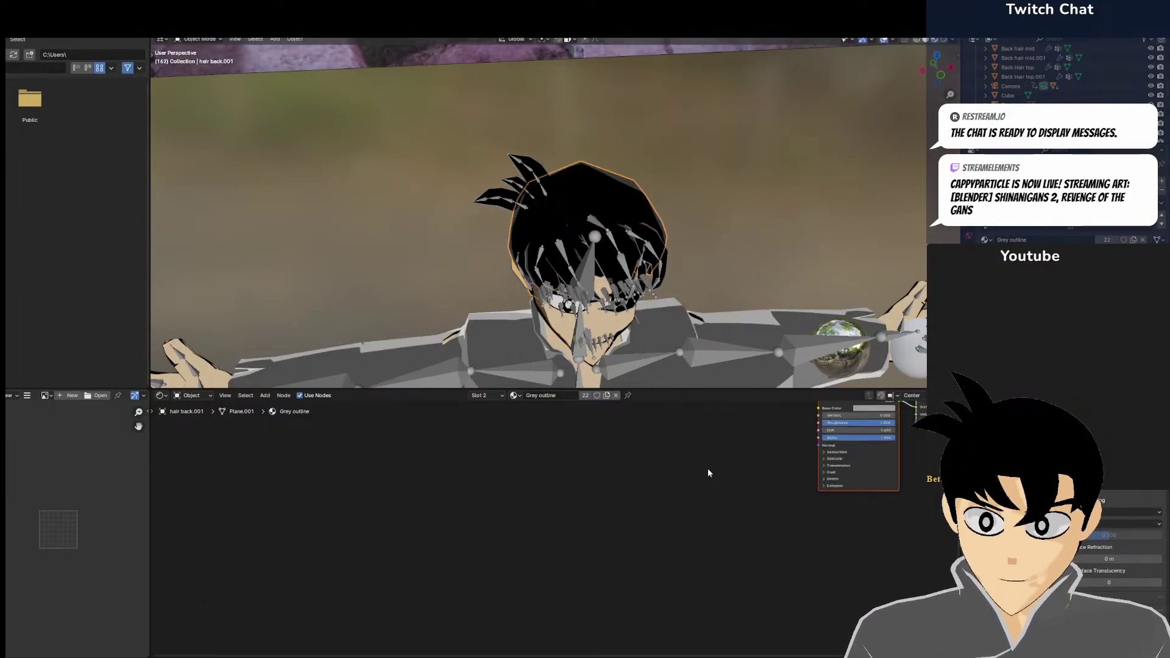
{"action": "middle_click_drag", "start_coordinate": [745, 484], "coordinate": [564, 568]}
{"action": "scroll", "coordinate": [590, 556], "scroll_direction": "up", "scroll_amount": 9}
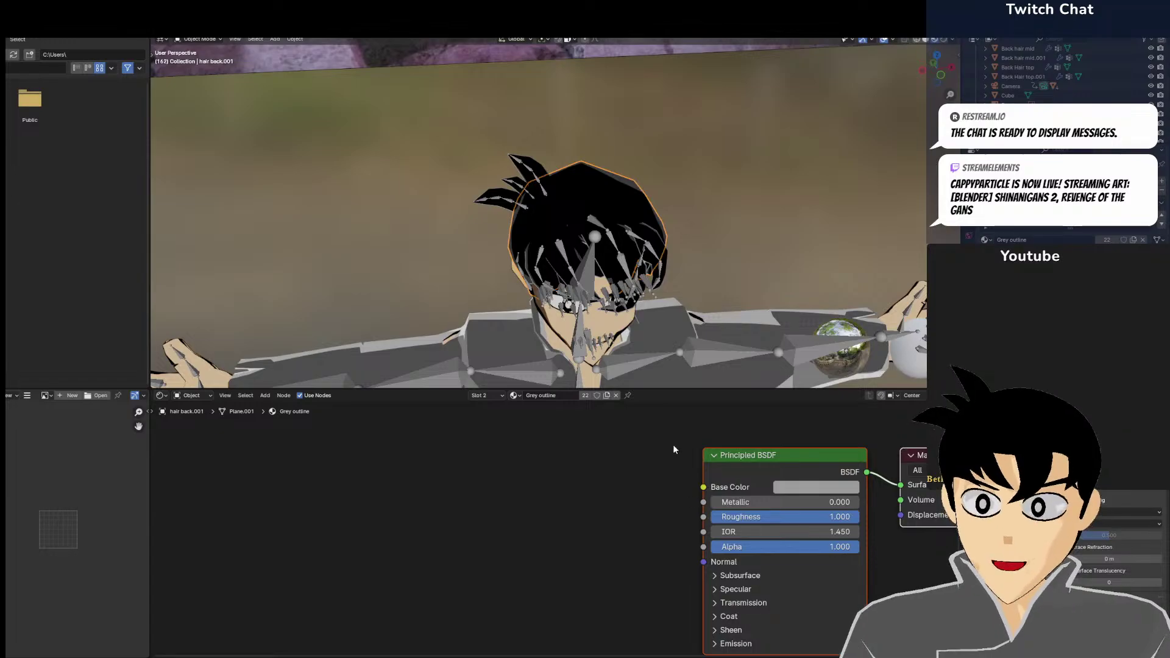
{"action": "left_click", "coordinate": [1035, 181]}
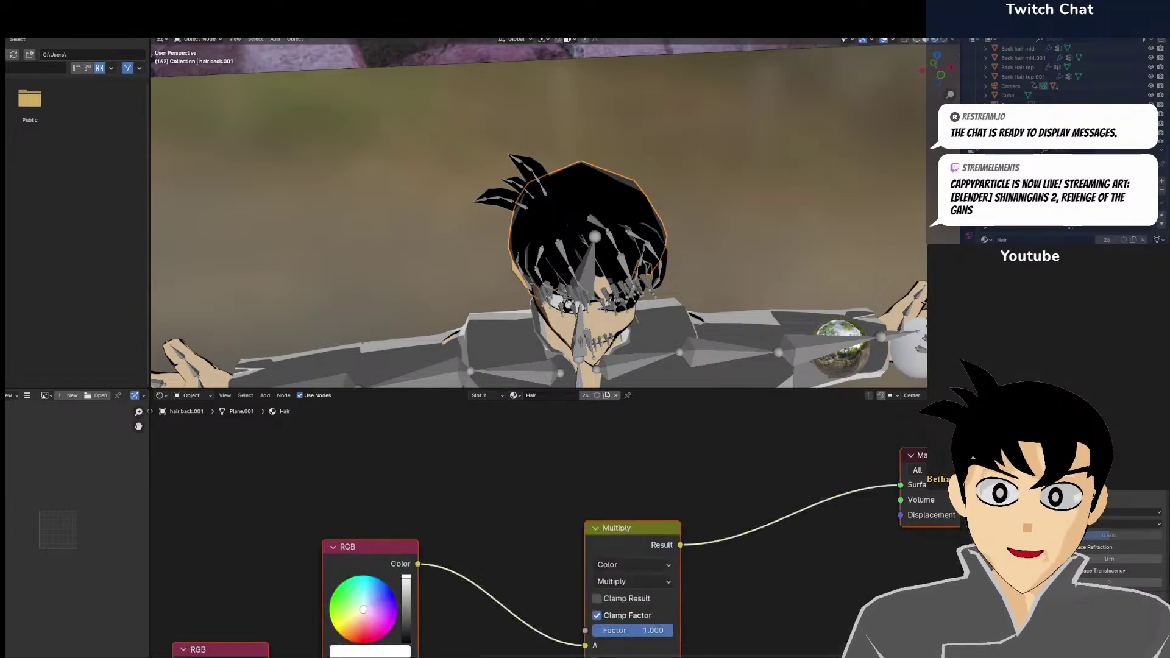
{"action": "scroll", "coordinate": [626, 523], "scroll_direction": "down", "scroll_amount": 6}
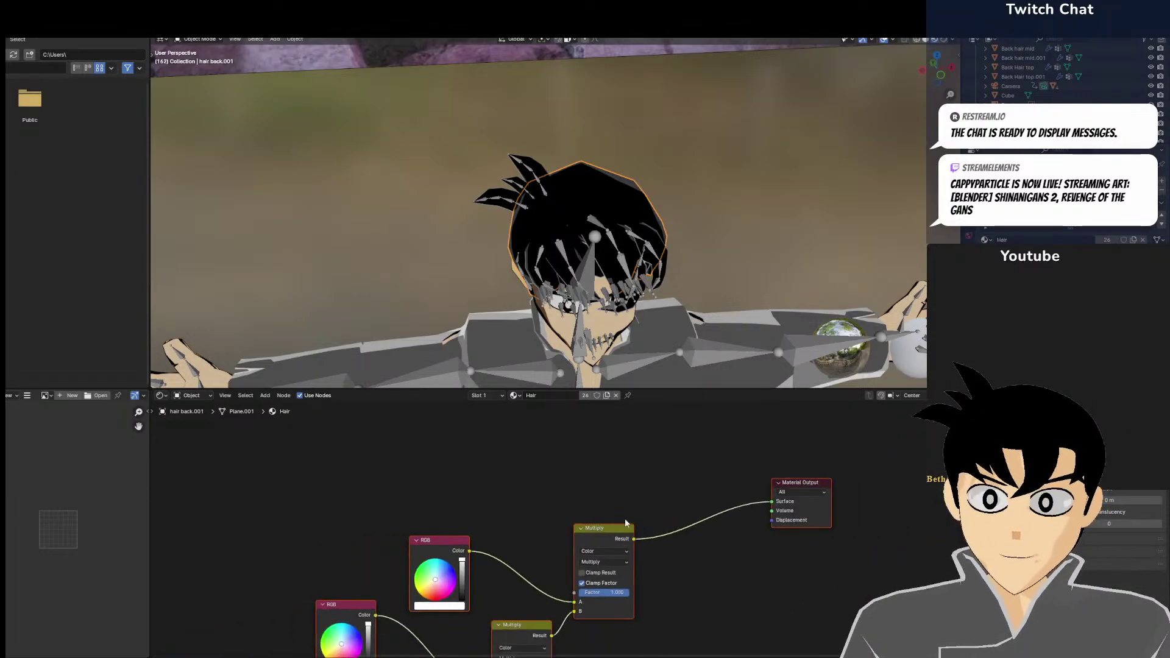
{"action": "left_click", "coordinate": [1134, 240]}
Try a lighter grey for stop 1 of the upper Color Ramp in the back hair's Hair.001 material
{"action": "middle_click_drag", "start_coordinate": [403, 583], "coordinate": [531, 426]}
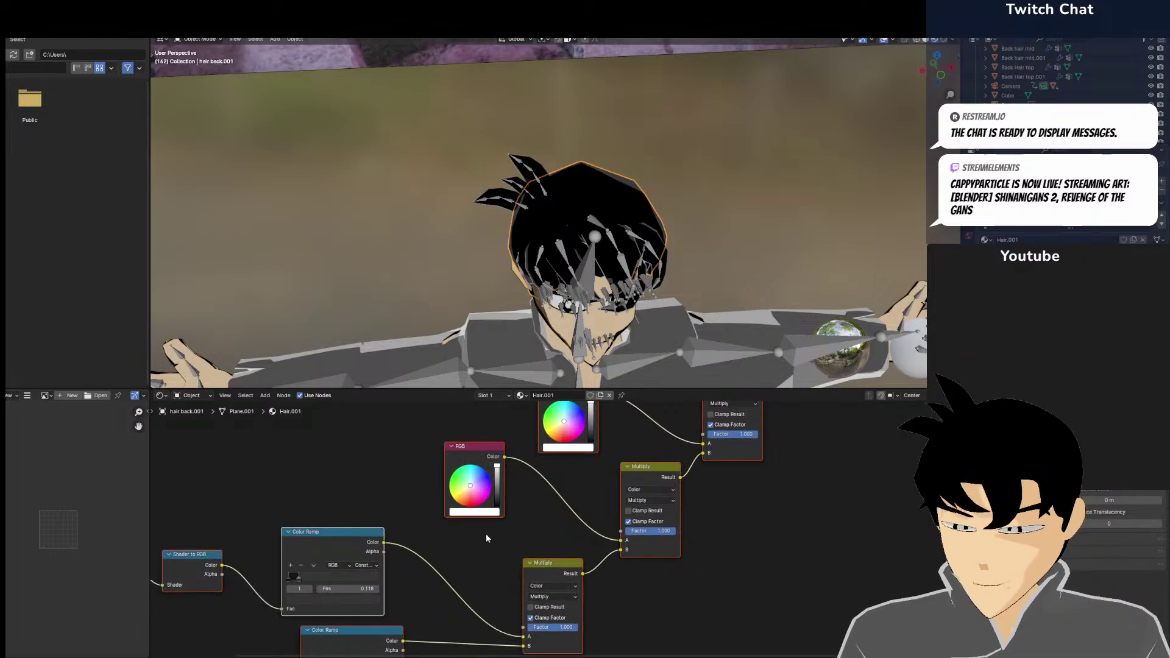
{"action": "middle_click_drag", "start_coordinate": [382, 625], "coordinate": [491, 526]}
{"action": "scroll", "coordinate": [490, 524], "scroll_direction": "up", "scroll_amount": 2}
{"action": "middle_click_drag", "start_coordinate": [428, 557], "coordinate": [524, 541]}
{"action": "scroll", "coordinate": [524, 541], "scroll_direction": "up", "scroll_amount": 2}
{"action": "middle_click_drag", "start_coordinate": [428, 477], "coordinate": [486, 536]}
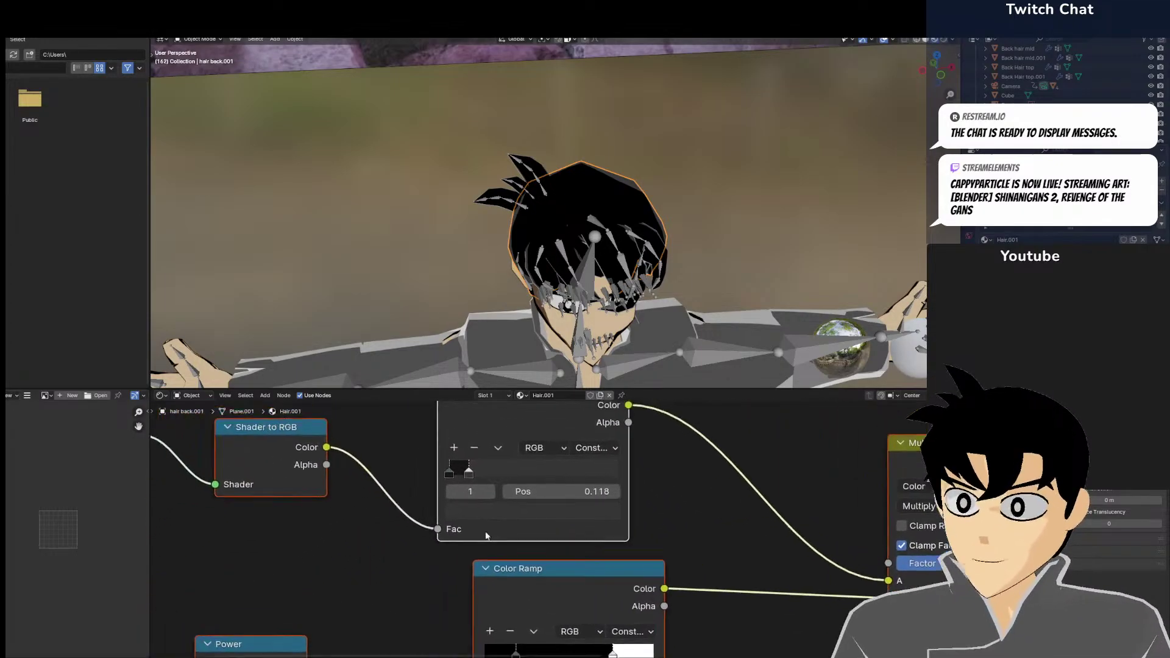
{"action": "scroll", "coordinate": [484, 534], "scroll_direction": "up", "scroll_amount": 2}
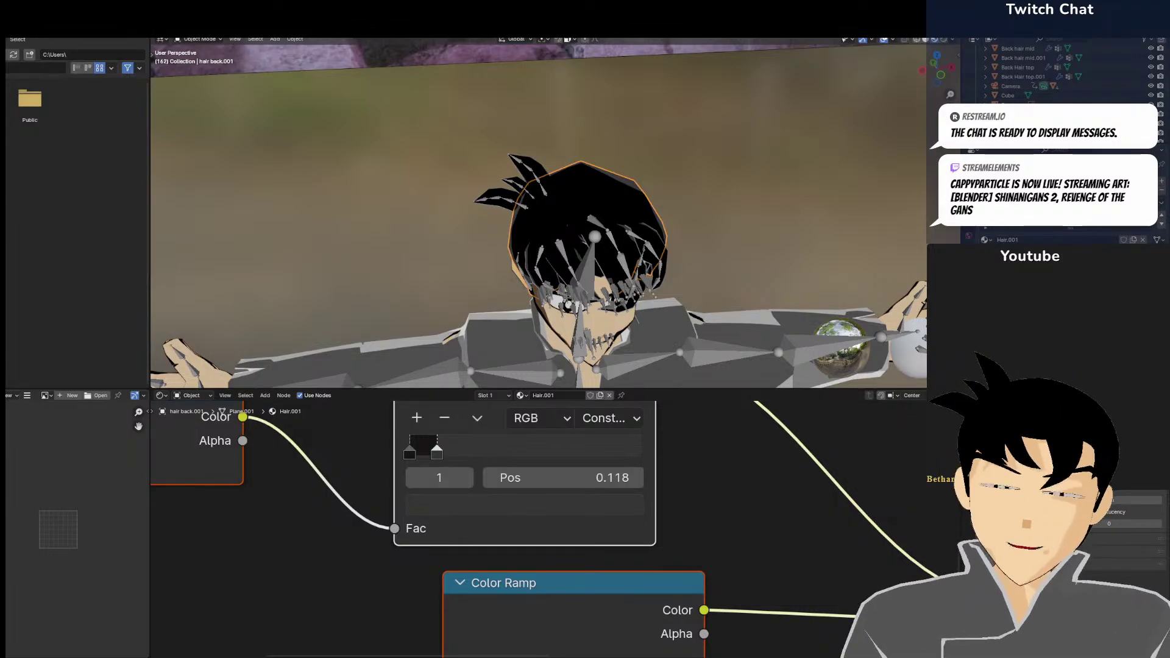
{"action": "left_click", "coordinate": [496, 508]}
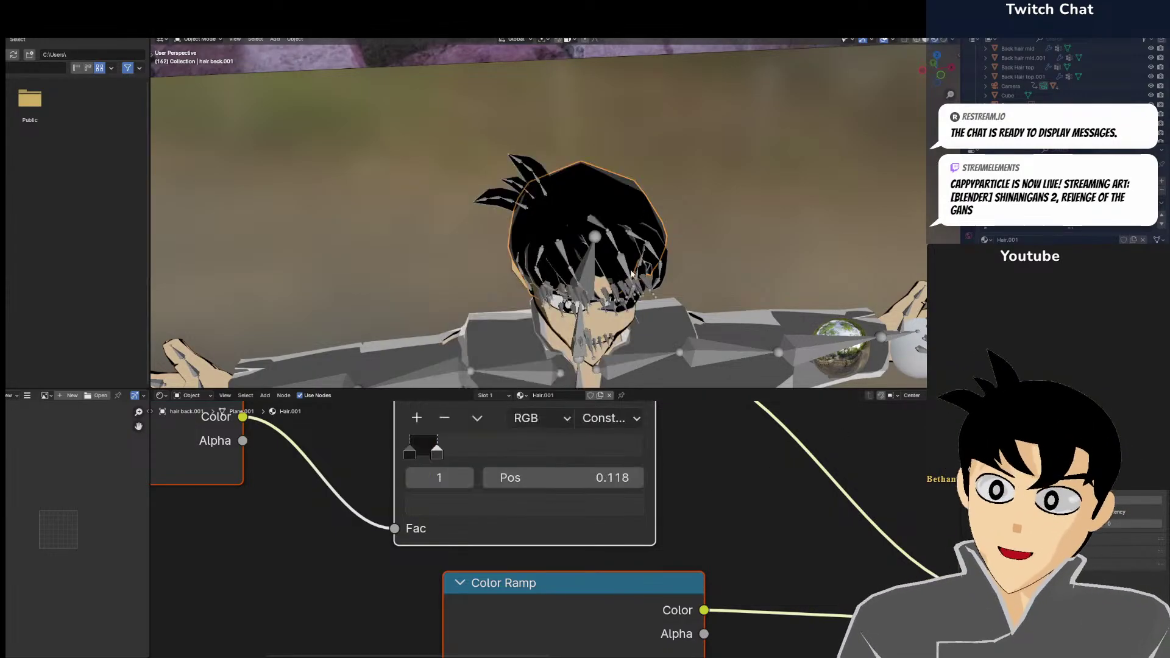
{"action": "left_click", "coordinate": [569, 511]}
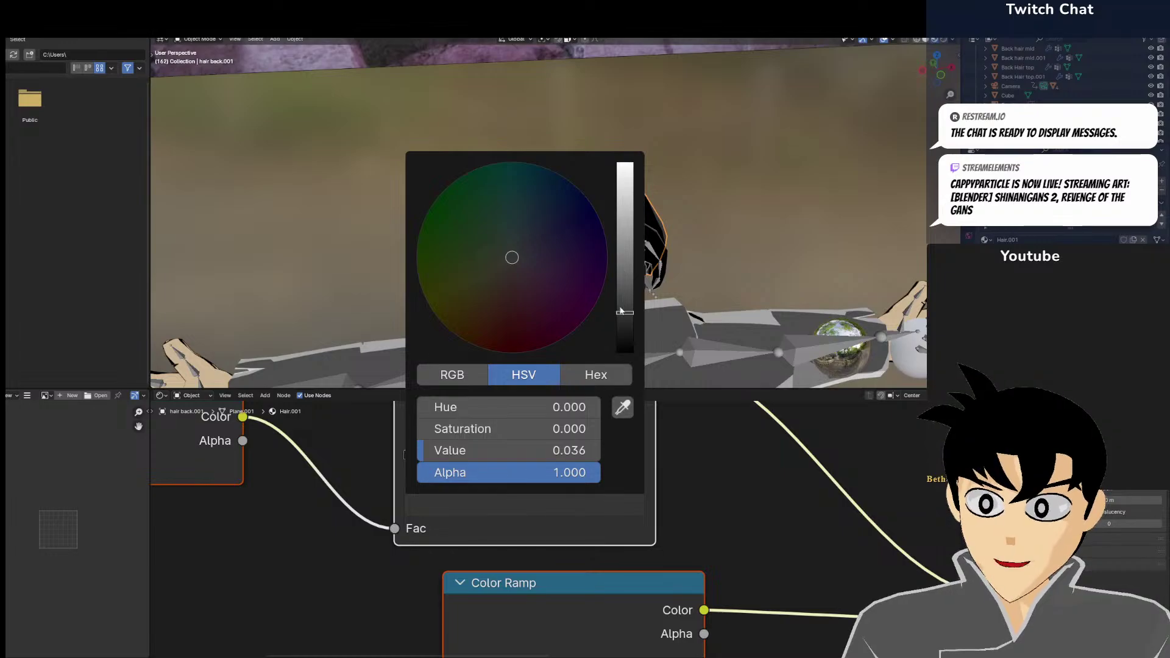
{"action": "left_click_drag", "start_coordinate": [509, 450], "coordinate": [539, 450]}
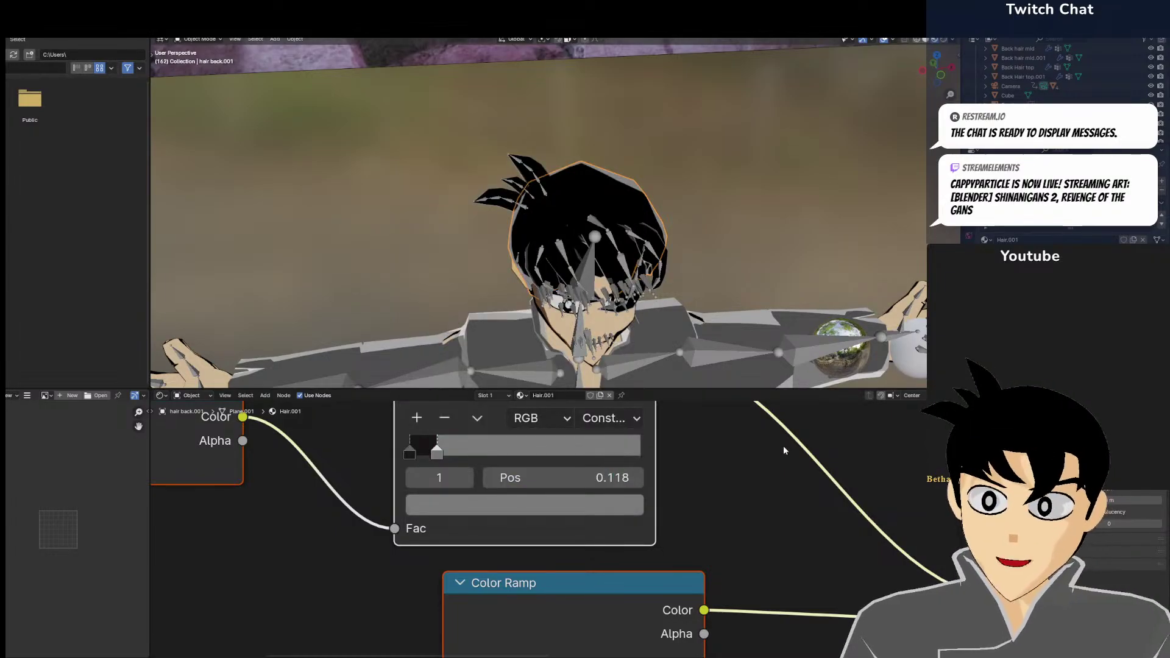
{"action": "key", "text": "ctrl+z"}
Try a much brighter colour for stop 0 of the upper Color Ramp in the Hair.001 material
{"action": "left_click", "coordinate": [411, 454]}
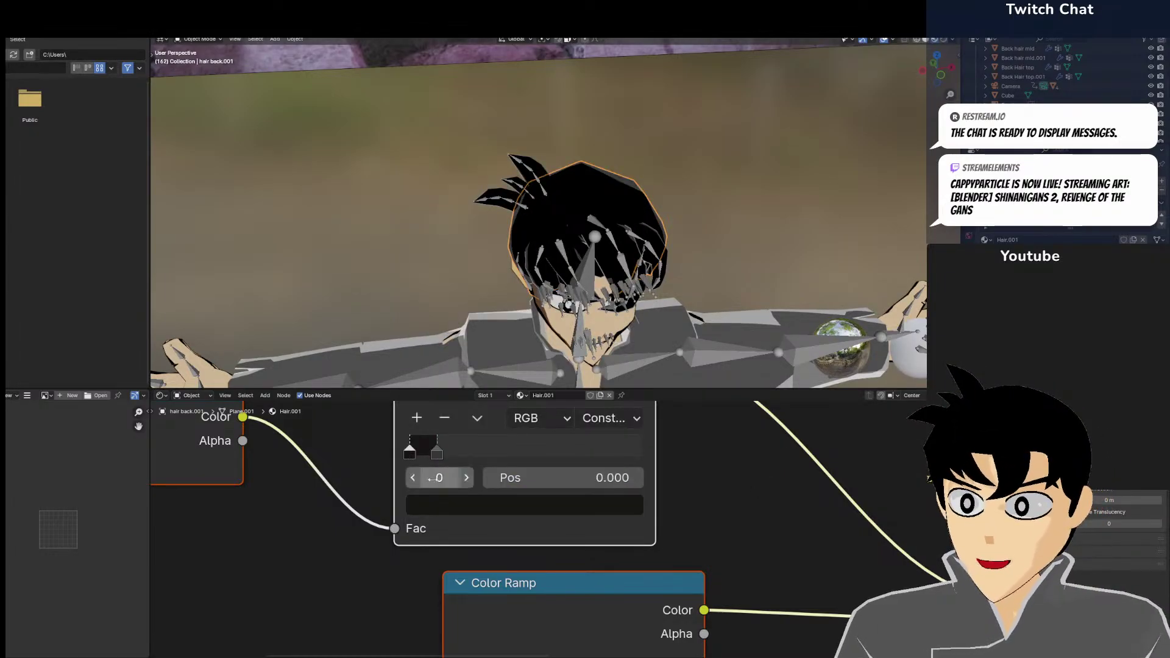
{"action": "left_click", "coordinate": [443, 503]}
{"action": "left_click_drag", "start_coordinate": [617, 343], "coordinate": [624, 160]}
{"action": "middle_click_drag", "start_coordinate": [597, 259], "coordinate": [650, 297]}
{"action": "key", "text": "ctrl+z"}
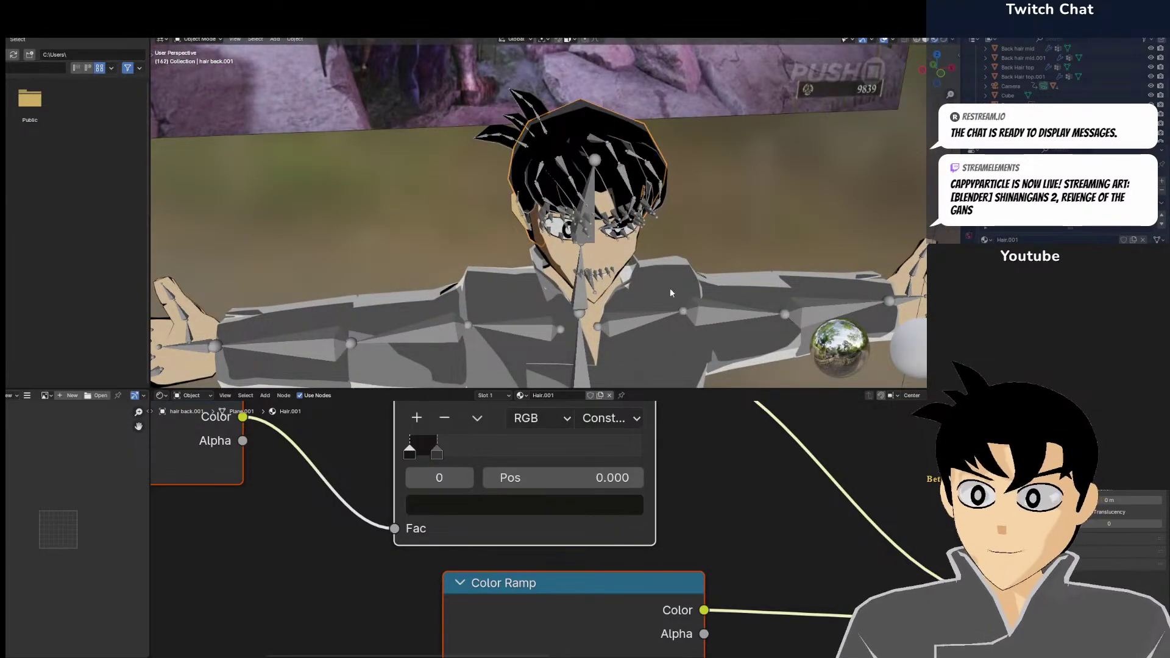
Move the white stop of the lower Color Ramp in the Hair.001 material to position 0.473
{"action": "scroll", "coordinate": [626, 457], "scroll_direction": "down", "scroll_amount": 3}
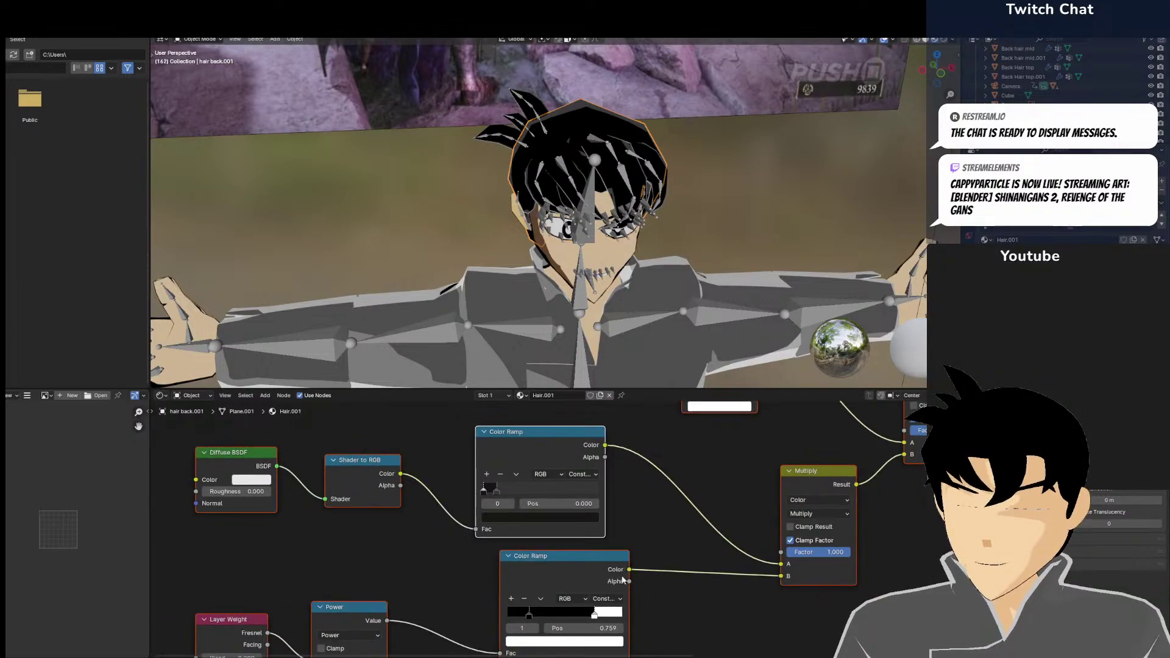
{"action": "middle_click_drag", "start_coordinate": [626, 457], "coordinate": [590, 535]}
{"action": "scroll", "coordinate": [597, 458], "scroll_direction": "up", "scroll_amount": 2}
{"action": "scroll", "coordinate": [597, 458], "scroll_direction": "up", "scroll_amount": 3}
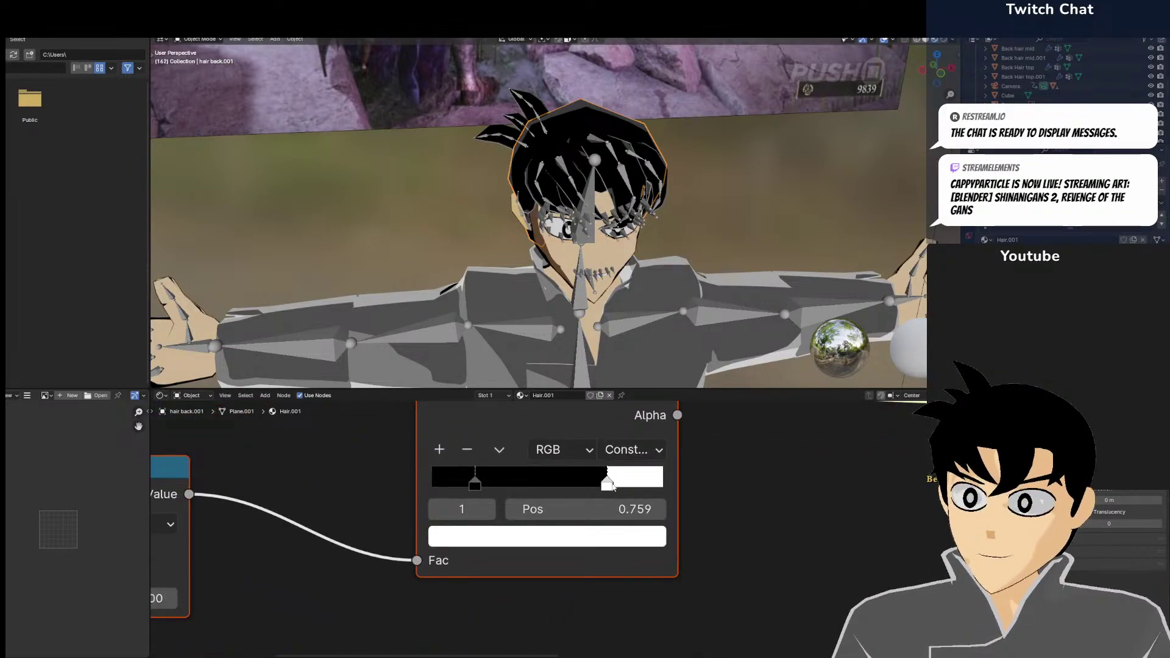
{"action": "left_click_drag", "start_coordinate": [606, 485], "coordinate": [541, 491]}
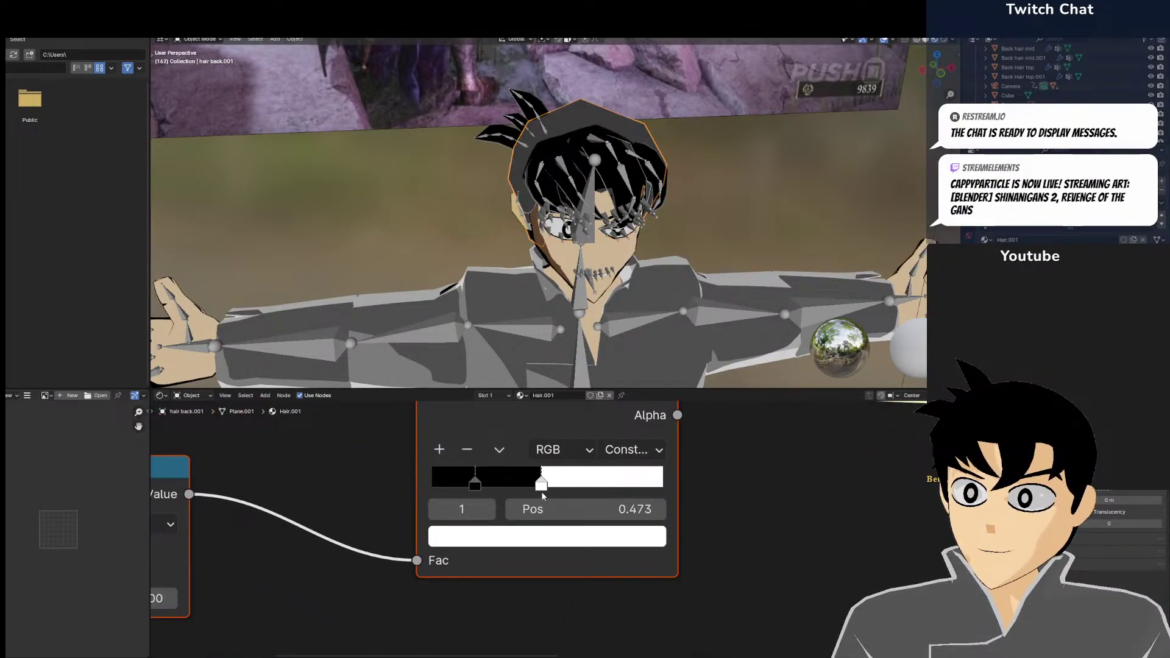
{"action": "scroll", "coordinate": [560, 260], "scroll_direction": "up", "scroll_amount": 6}
Assign the Hair.001 material to the first slot of the duplicate character's bottom back hair tuft
{"action": "scroll", "coordinate": [560, 261], "scroll_direction": "down", "scroll_amount": 5}
{"action": "left_click", "coordinate": [507, 229]}
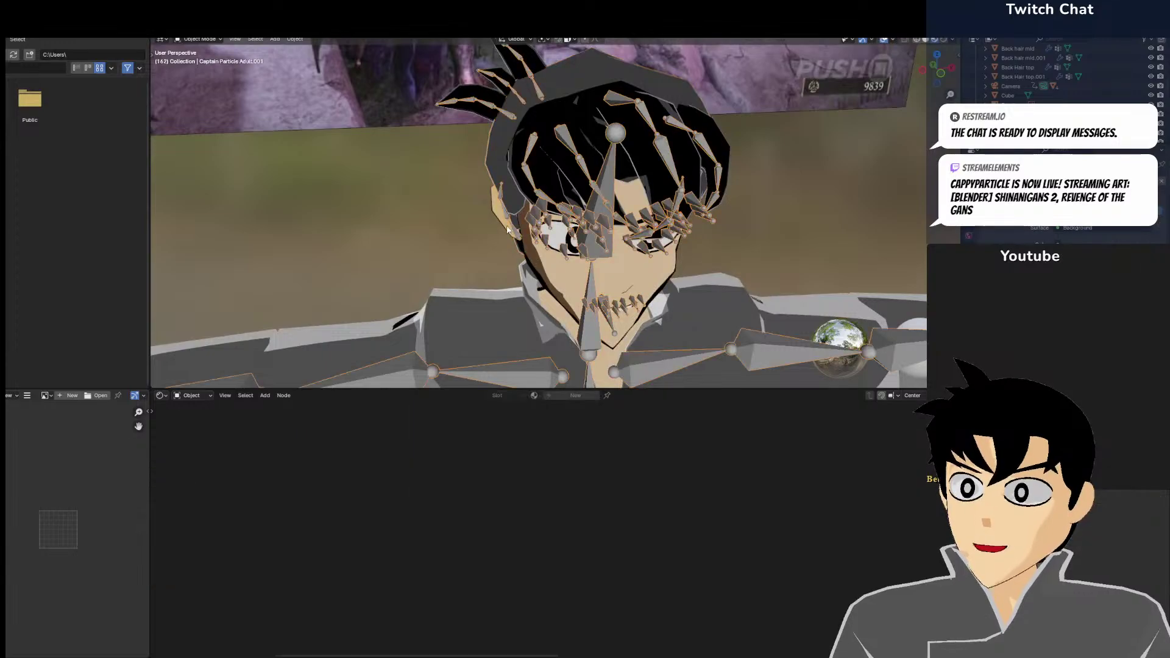
{"action": "left_click", "coordinate": [499, 90]}
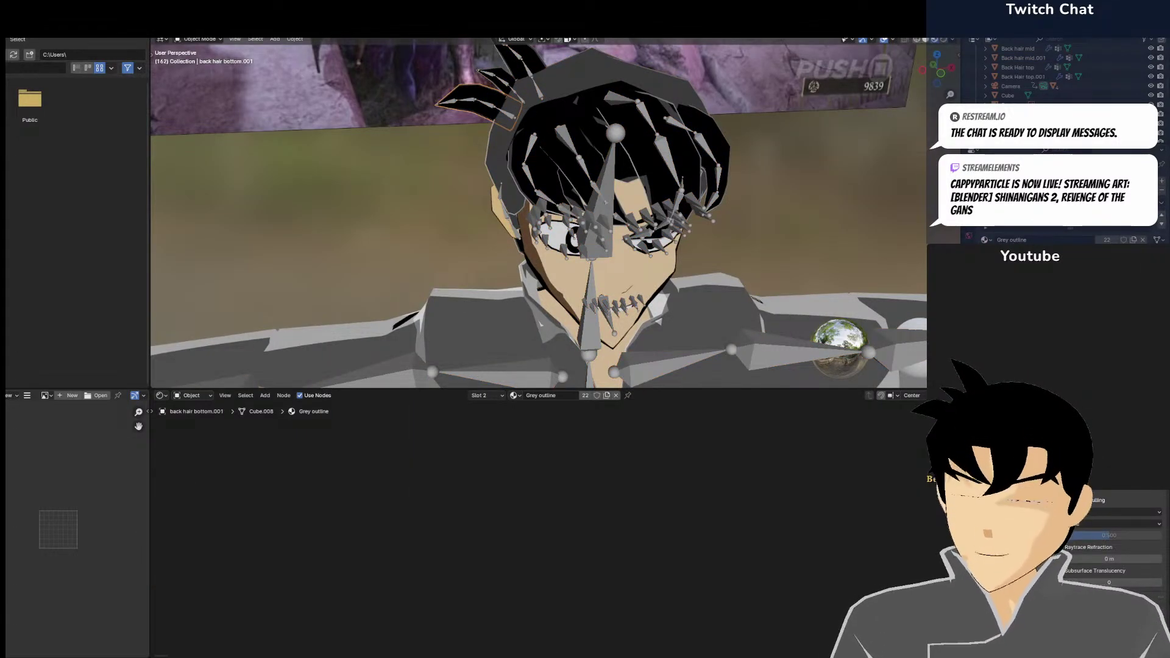
{"action": "left_click", "coordinate": [995, 231]}
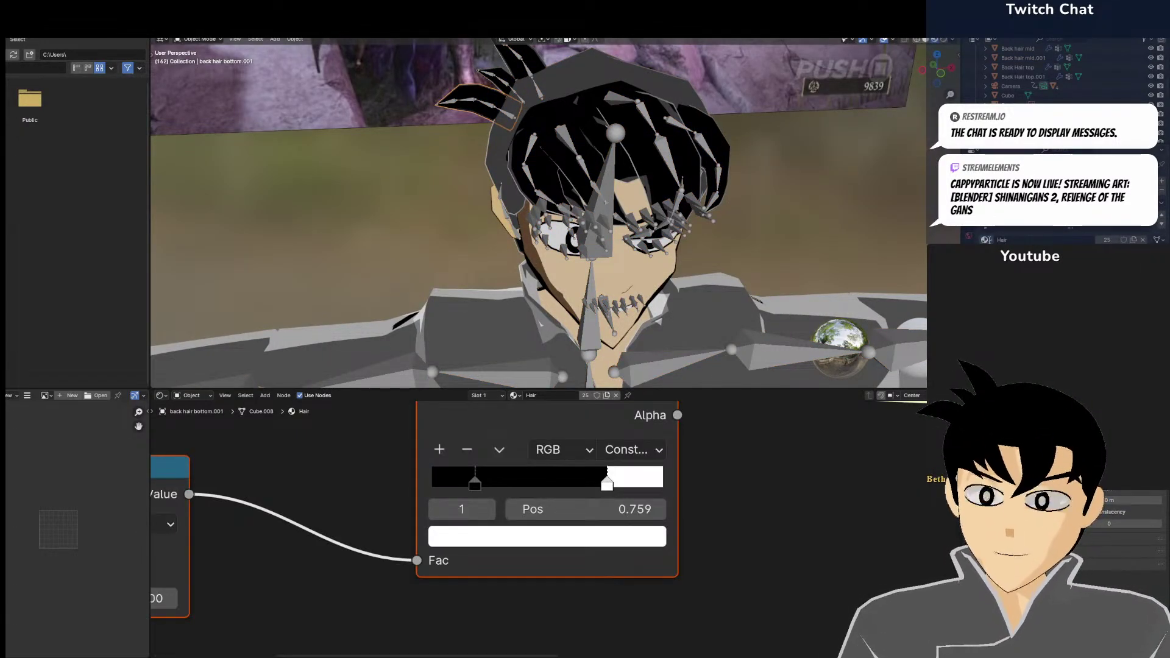
{"action": "key", "text": "ctrl+z"}
Assign the Hair.001 material to the first slot of the duplicate character's middle and top back hair tufts
{"action": "left_click", "coordinate": [509, 71]}
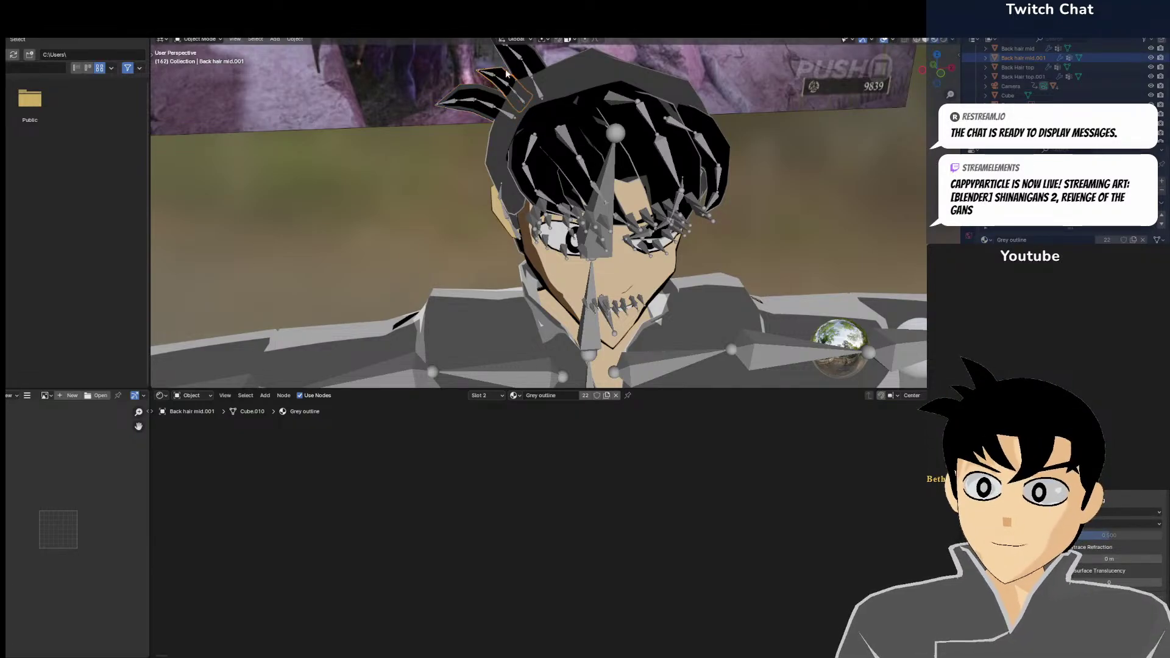
{"action": "left_click", "coordinate": [1036, 181]}
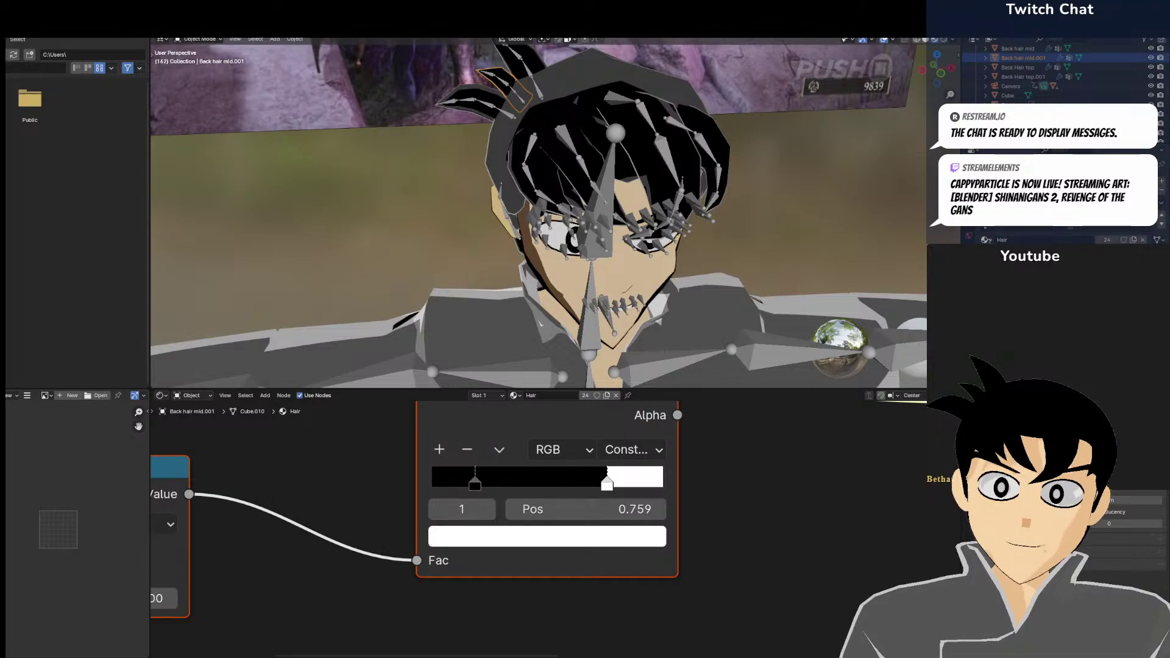
{"action": "left_click", "coordinate": [1016, 298]}
{"action": "left_click", "coordinate": [526, 61]}
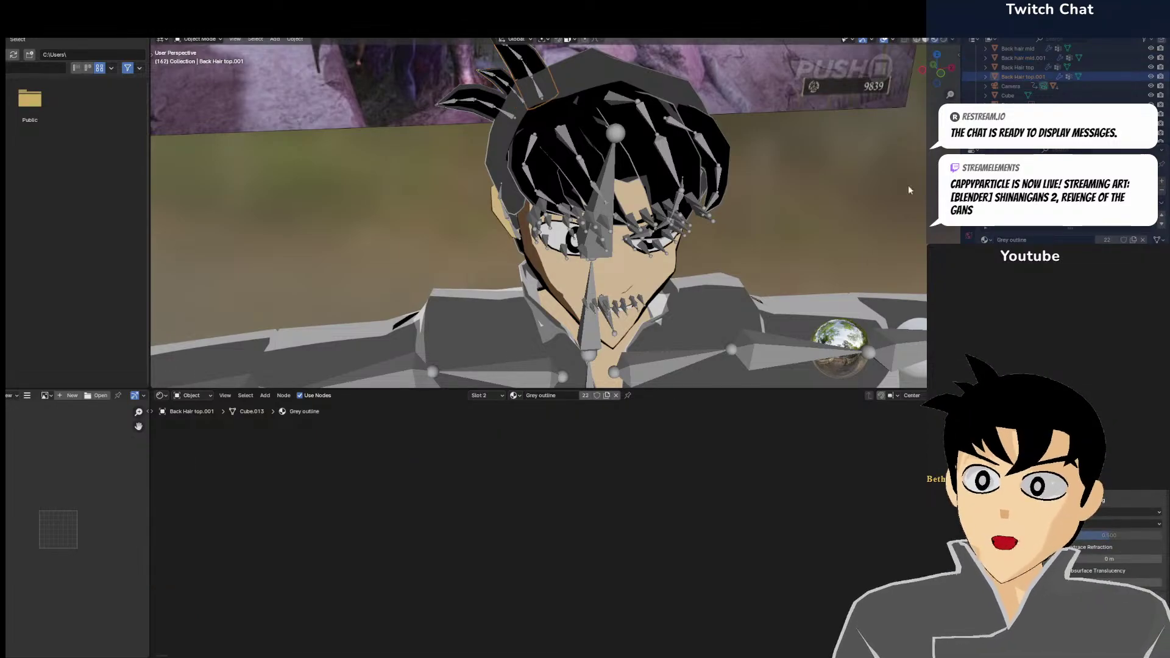
{"action": "left_click", "coordinate": [1036, 181]}
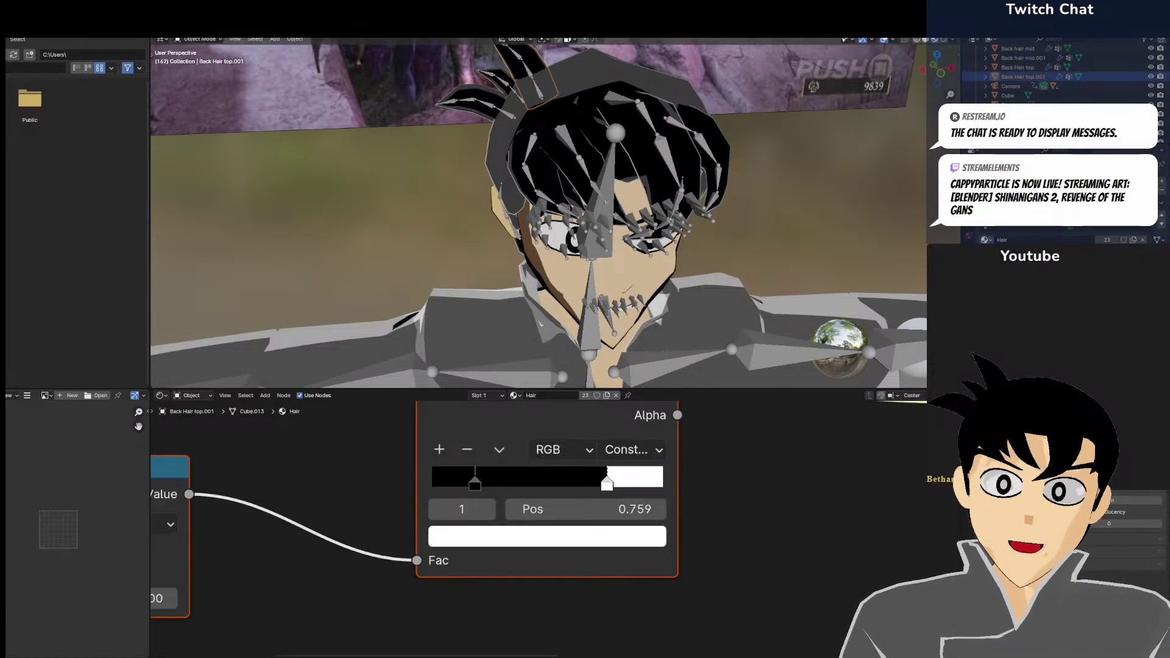
{"action": "left_click", "coordinate": [1016, 299]}
Examine the duplicate character from head to feet and its placement relative to the smoke domain and background
{"action": "scroll", "coordinate": [767, 219], "scroll_direction": "down", "scroll_amount": 6}
{"action": "left_click", "coordinate": [767, 219]}
{"action": "middle_click_drag", "start_coordinate": [767, 219], "coordinate": [792, 256]}
{"action": "scroll", "coordinate": [734, 299], "scroll_direction": "up", "scroll_amount": 1}
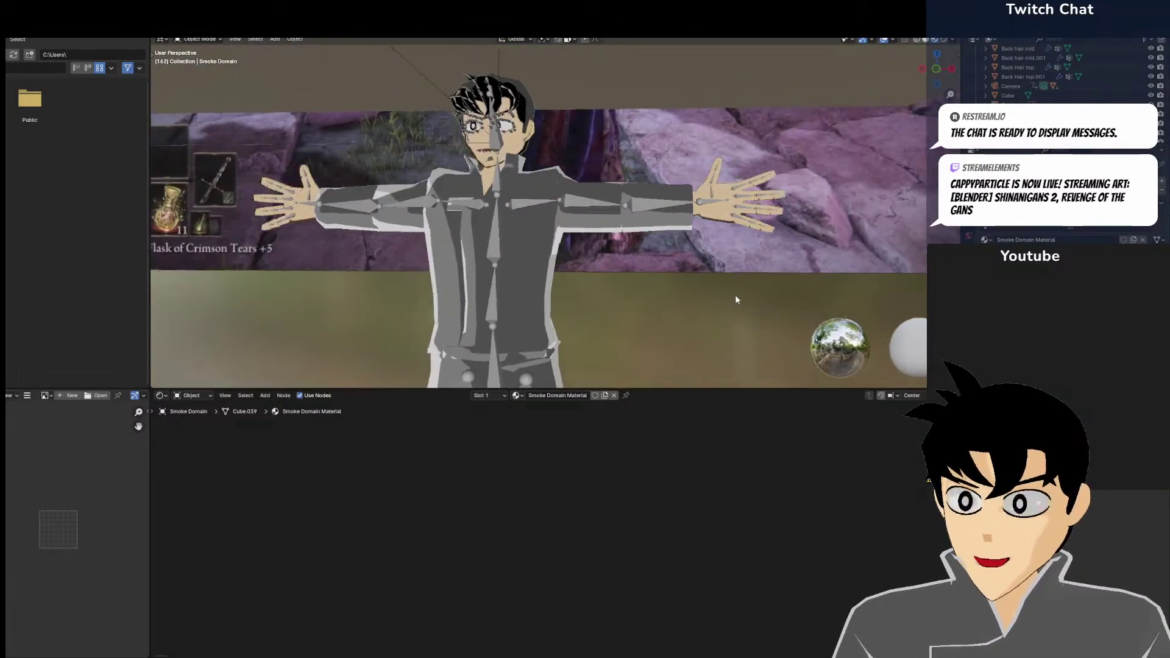
{"action": "scroll", "coordinate": [766, 306], "scroll_direction": "down", "scroll_amount": 1}
{"action": "scroll", "coordinate": [767, 305], "scroll_direction": "down", "scroll_amount": 2}
{"action": "middle_click_drag", "start_coordinate": [766, 306], "coordinate": [765, 264]}
{"action": "scroll", "coordinate": [755, 221], "scroll_direction": "down", "scroll_amount": 2}
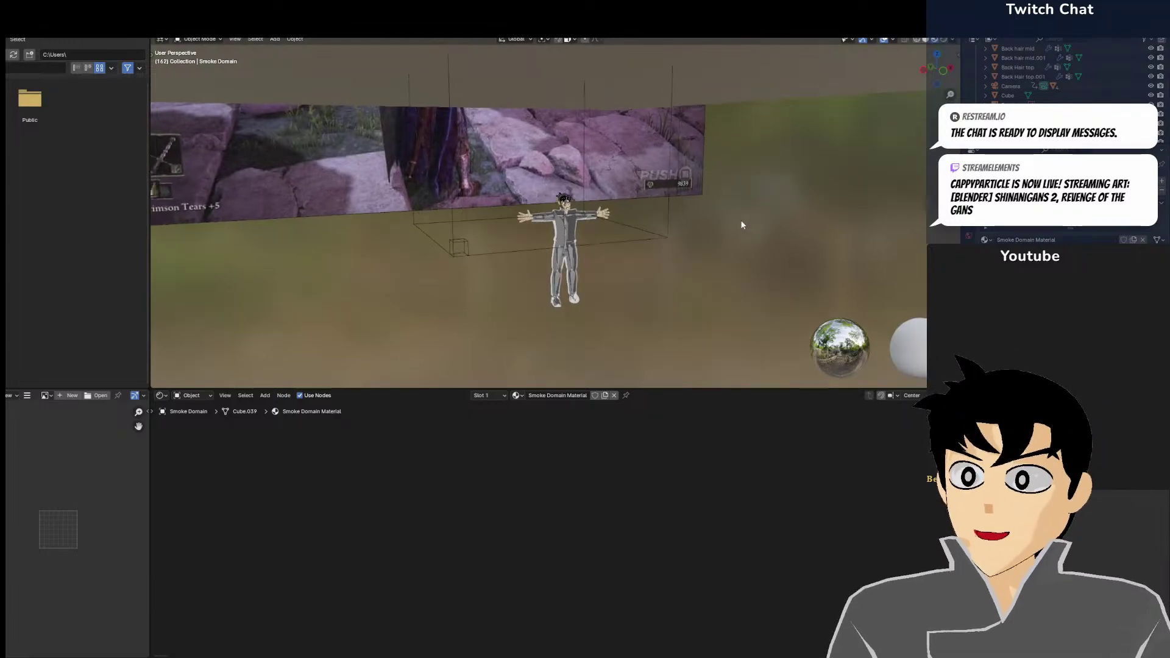
{"action": "middle_click_drag", "start_coordinate": [742, 225], "coordinate": [711, 212]}
{"action": "scroll", "coordinate": [696, 255], "scroll_direction": "up", "scroll_amount": 5}
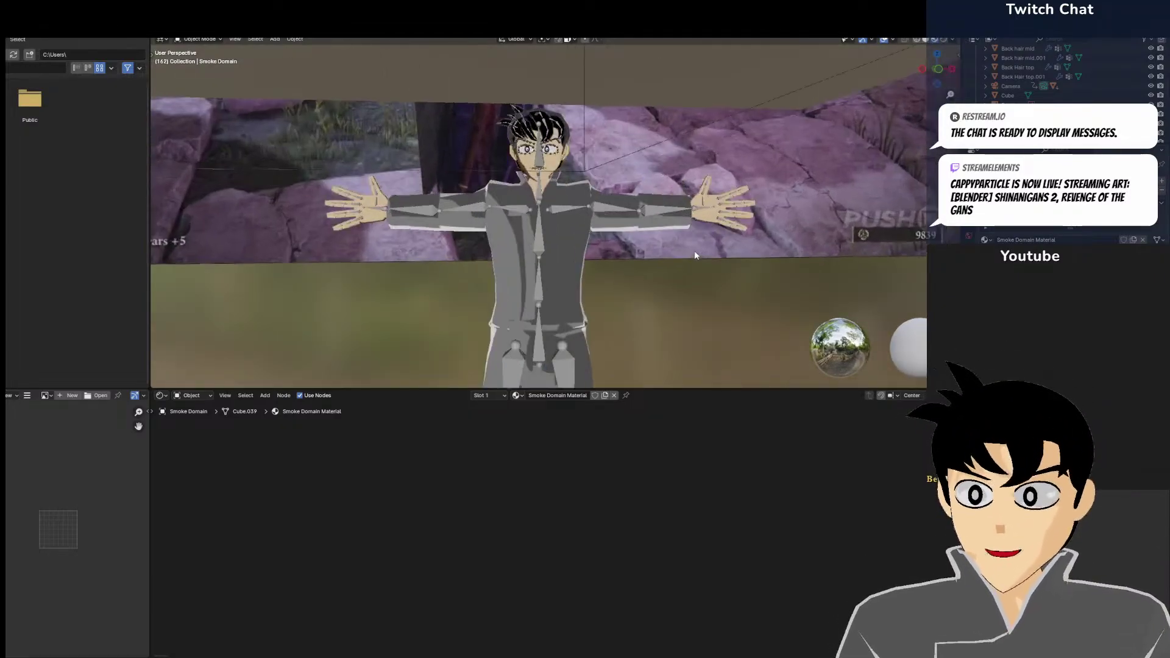
{"action": "middle_click_drag", "start_coordinate": [696, 256], "coordinate": [686, 148], "text": "shift"}
{"action": "scroll", "coordinate": [663, 162], "scroll_direction": "up", "scroll_amount": 2}
{"action": "scroll", "coordinate": [663, 163], "scroll_direction": "down", "scroll_amount": 3}
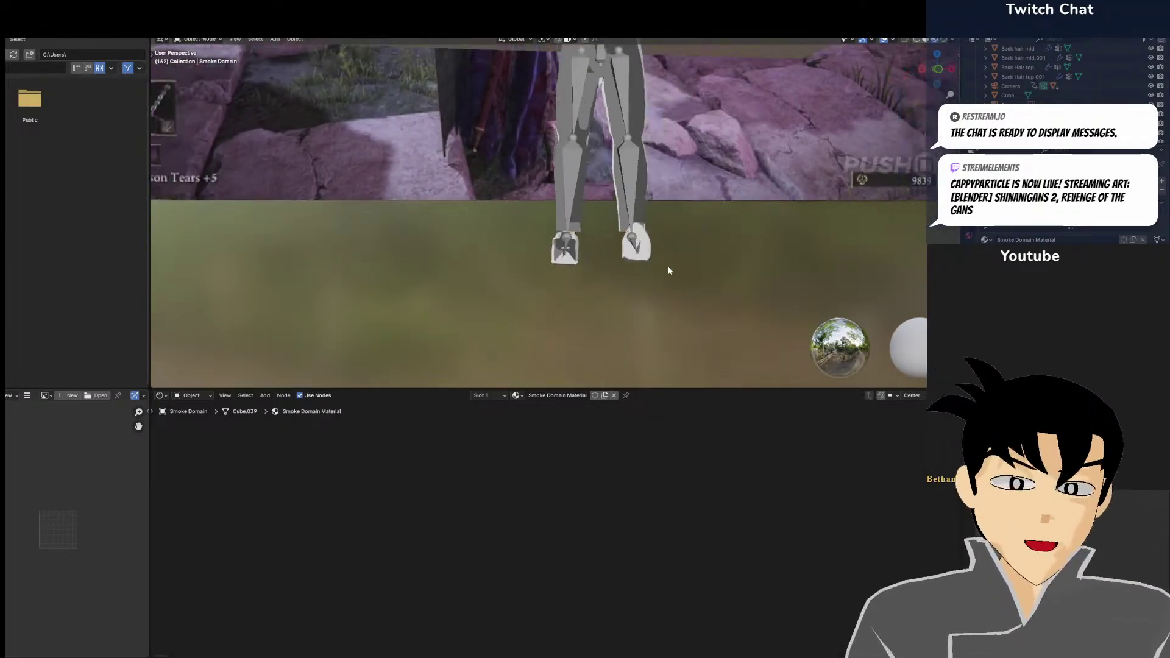
{"action": "scroll", "coordinate": [695, 218], "scroll_direction": "down", "scroll_amount": 4}
{"action": "middle_click_drag", "start_coordinate": [696, 223], "coordinate": [530, 229]}
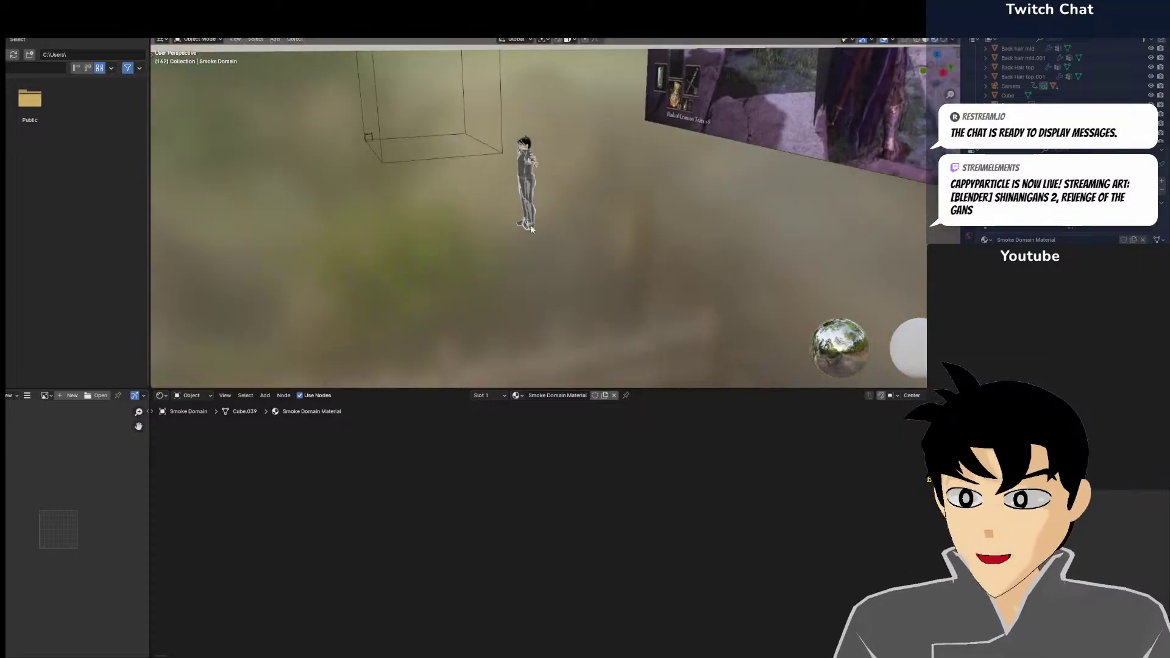
Look through the camera, select all objects to show their keyframes, and move the playhead to frame 170
{"action": "key", "text": "KP_0"}
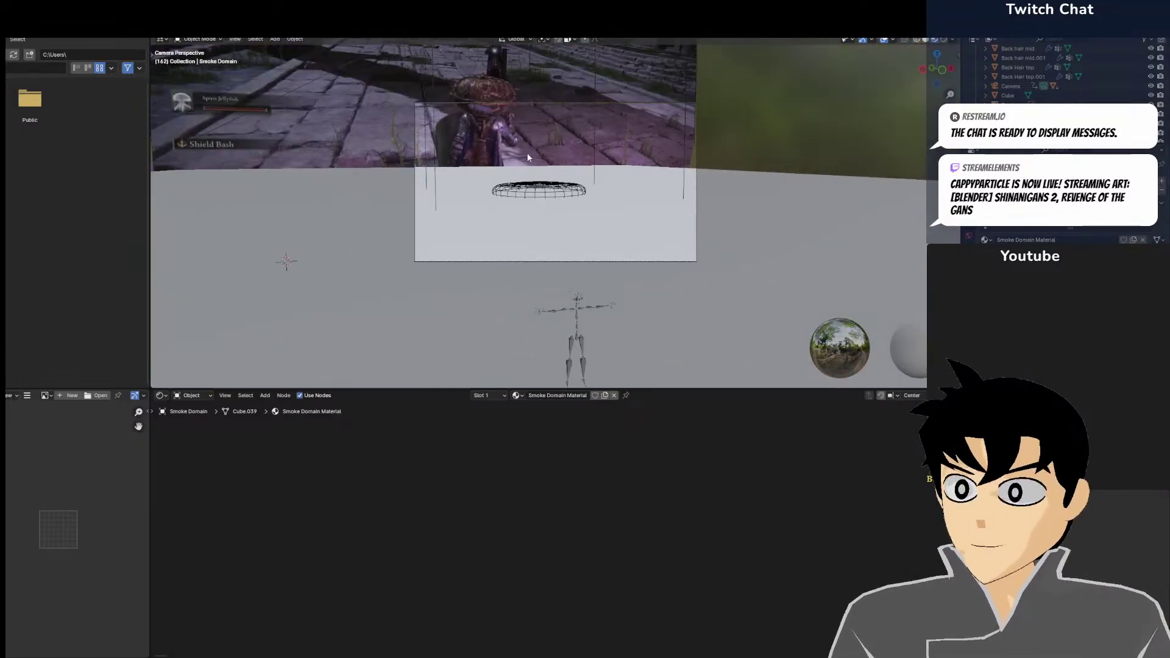
{"action": "left_click", "coordinate": [528, 189]}
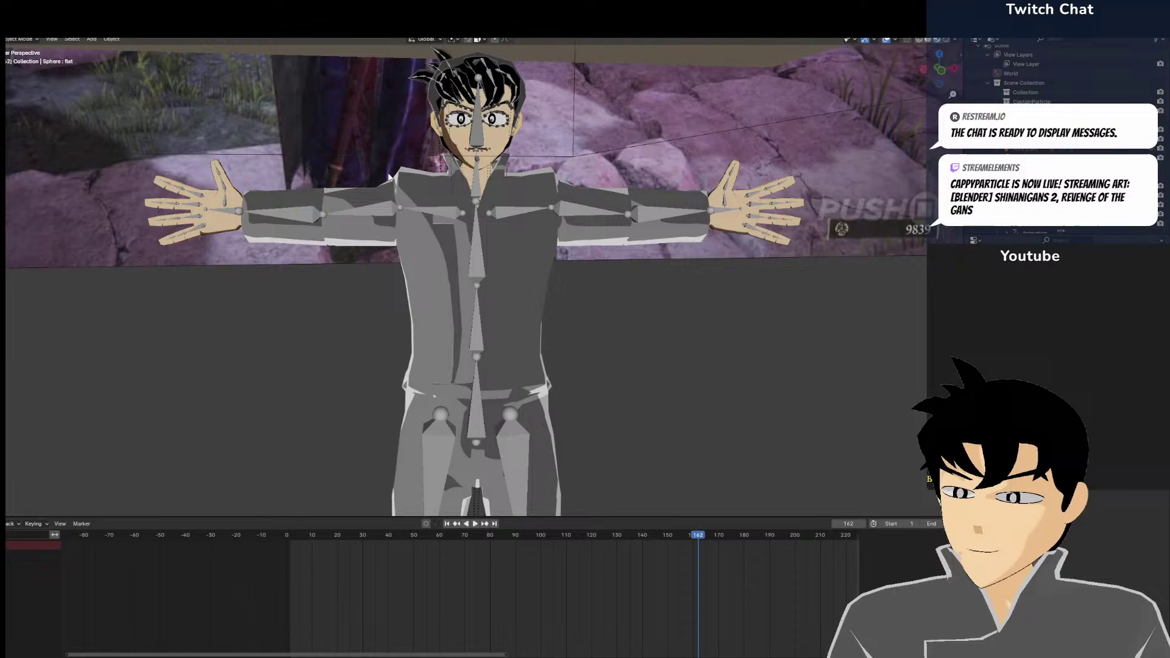
{"action": "scroll", "coordinate": [582, 270], "scroll_direction": "down", "scroll_amount": 5}
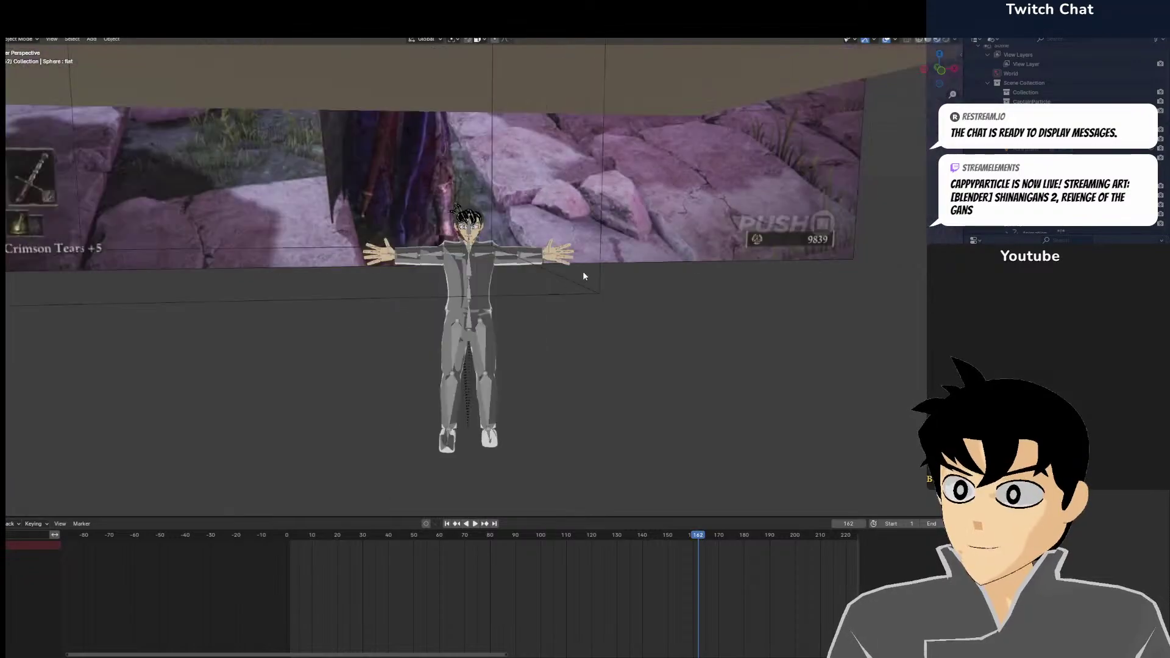
{"action": "key", "text": "KP_0"}
{"action": "scroll", "coordinate": [754, 463], "scroll_direction": "up", "scroll_amount": 3}
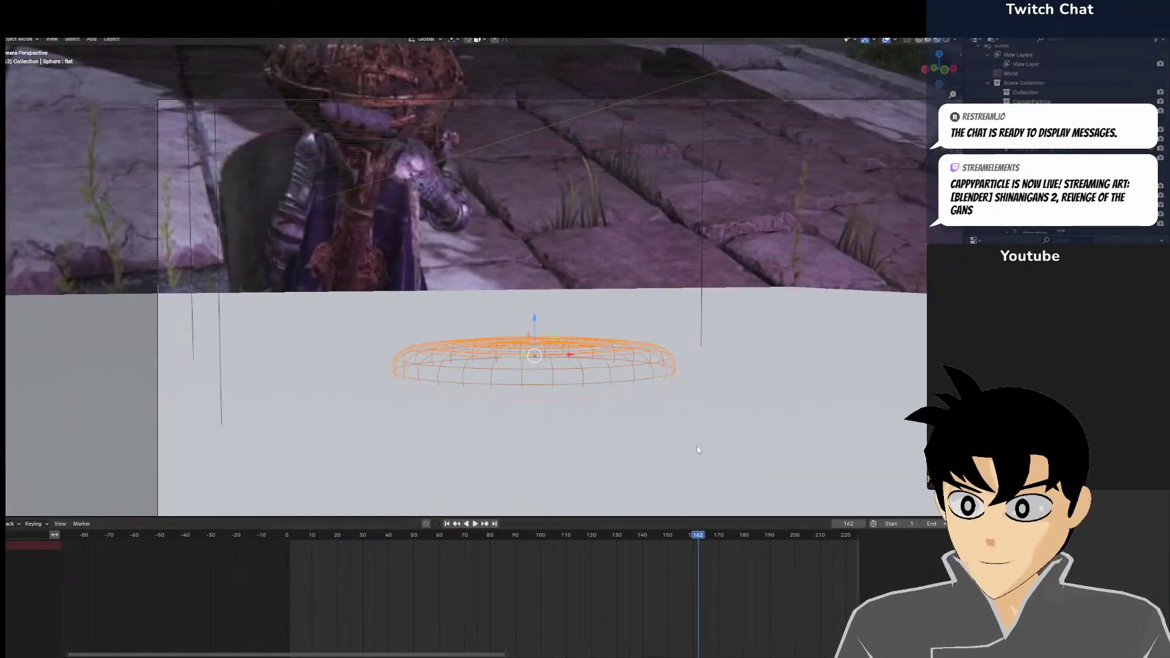
{"action": "key", "text": "a"}
{"action": "left_click_drag", "start_coordinate": [699, 560], "coordinate": [719, 557]}
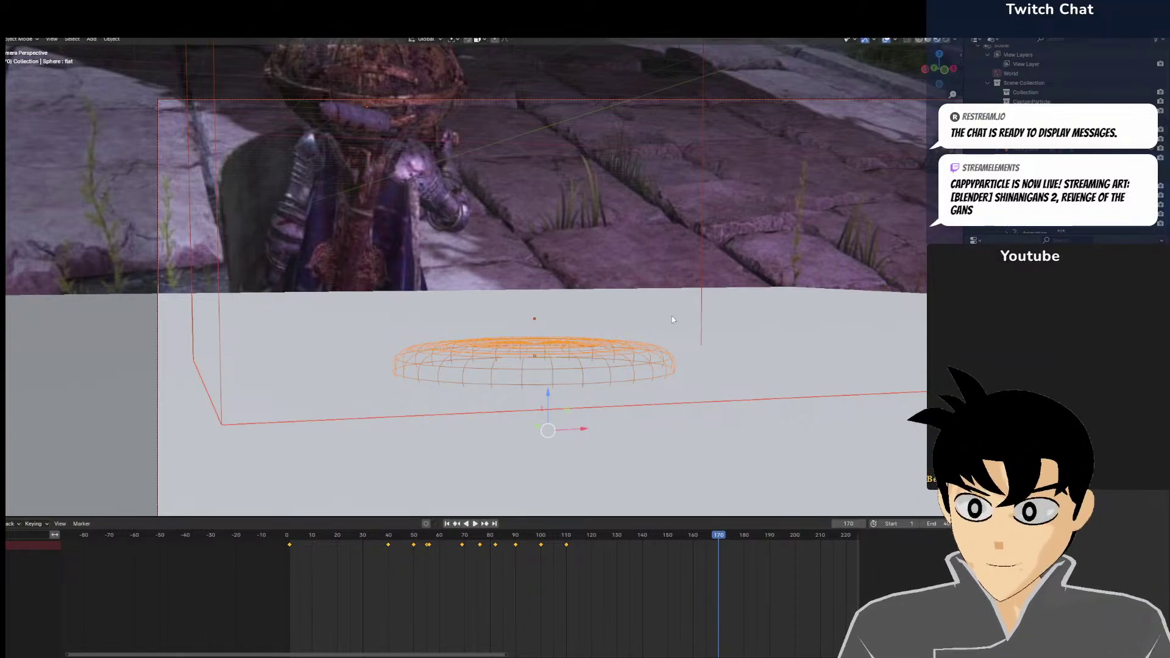
Select the duplicate character's armature, insert a keyframe at frame 170 and advance to frame 171
{"action": "middle_click_drag", "start_coordinate": [739, 397], "coordinate": [460, 381]}
{"action": "left_click", "coordinate": [460, 380]}
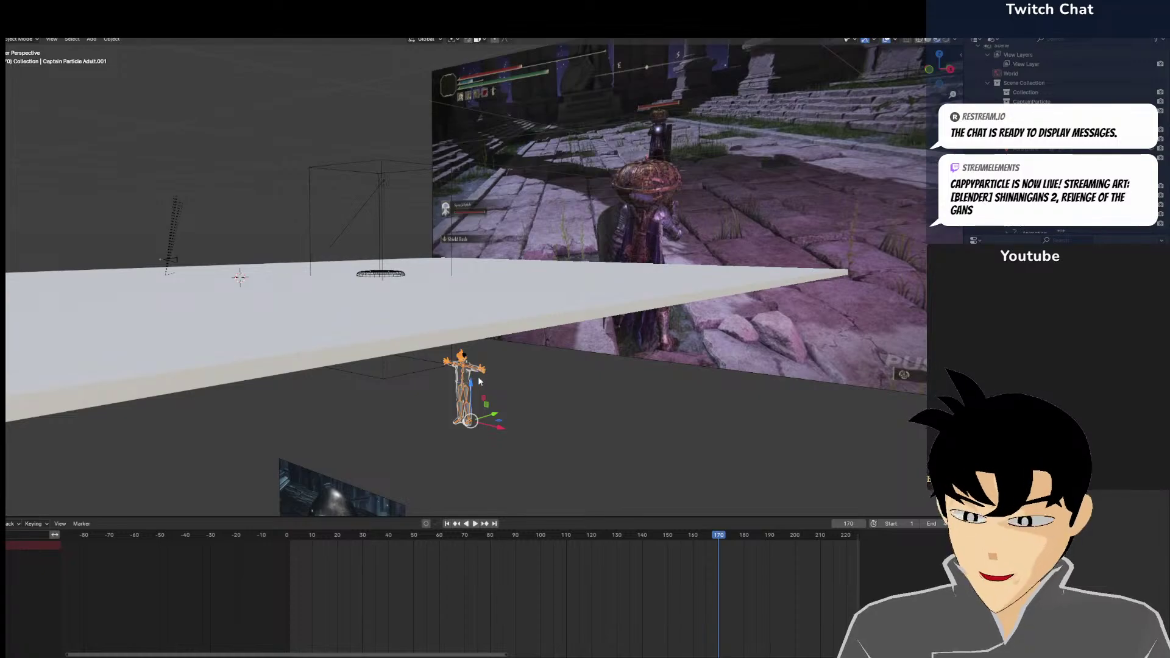
{"action": "key", "text": "Right"}
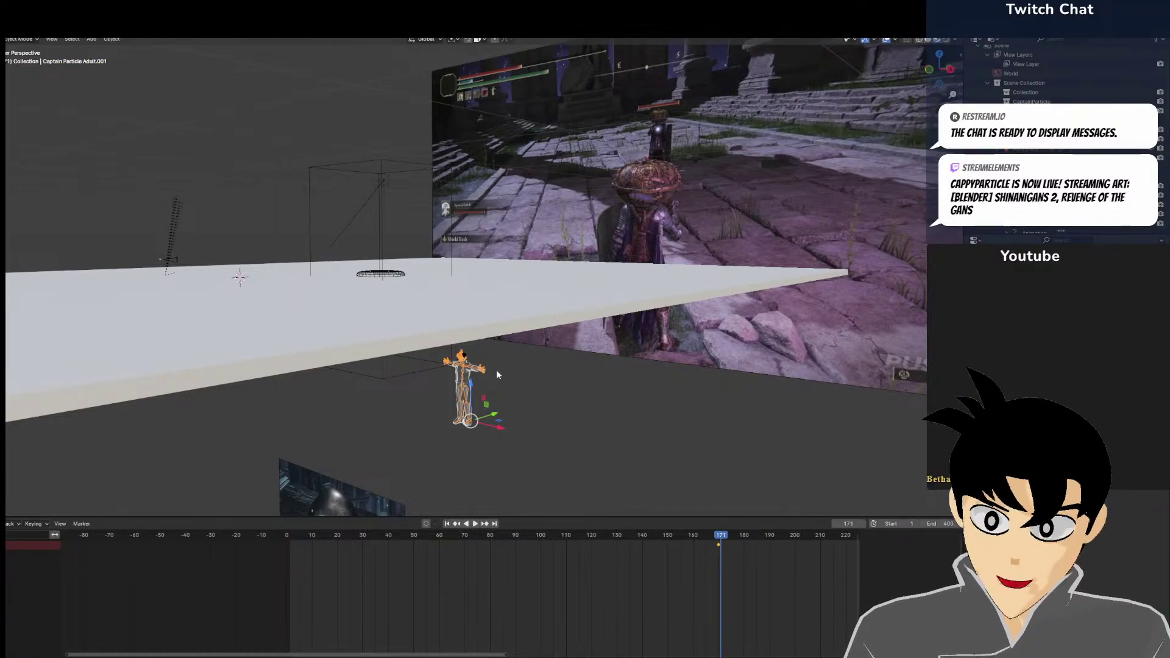
Raise the duplicate character's armature onto the white floor in the right side view, moving it -8.4775 m in Y and 19.573 m in Z
{"action": "key", "text": "KP_2"}
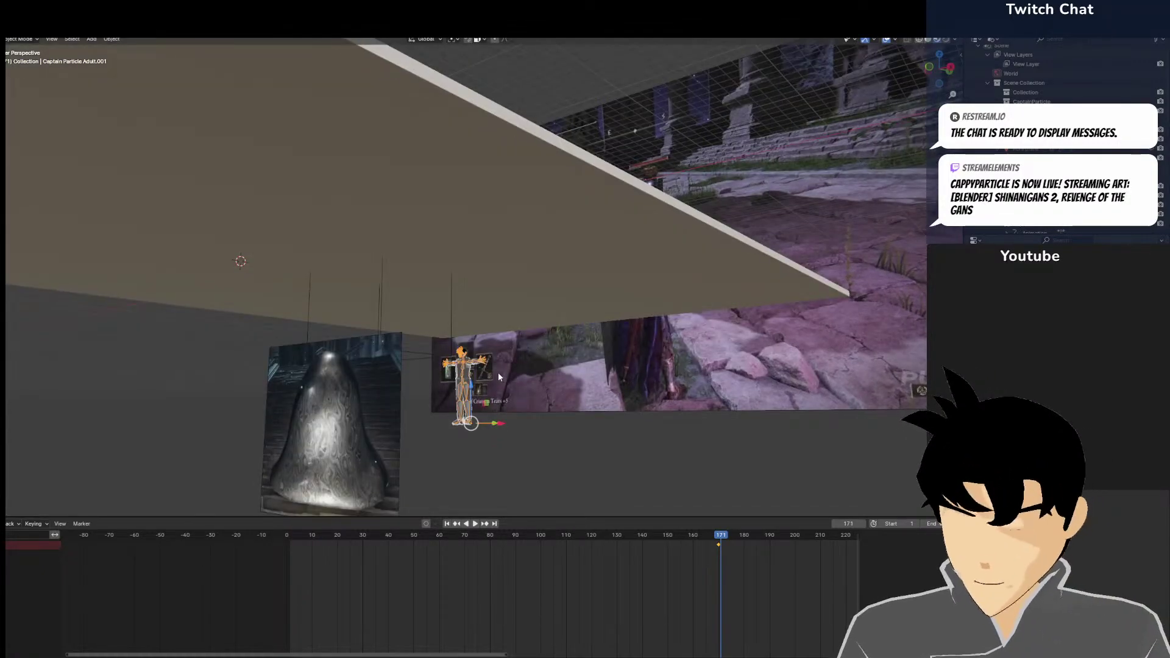
{"action": "key", "text": "KP_3"}
{"action": "key", "text": "g"}
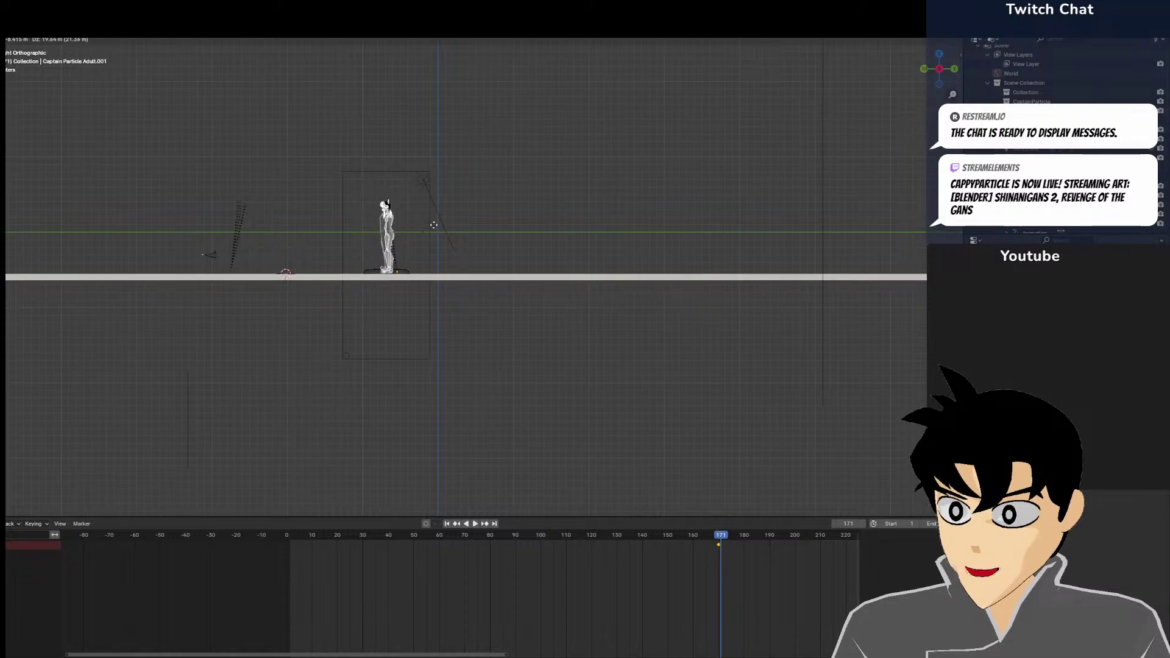
{"action": "left_click", "coordinate": [431, 226]}
{"action": "key", "text": "KP_0"}
{"action": "scroll", "coordinate": [419, 230], "scroll_direction": "up", "scroll_amount": 5}
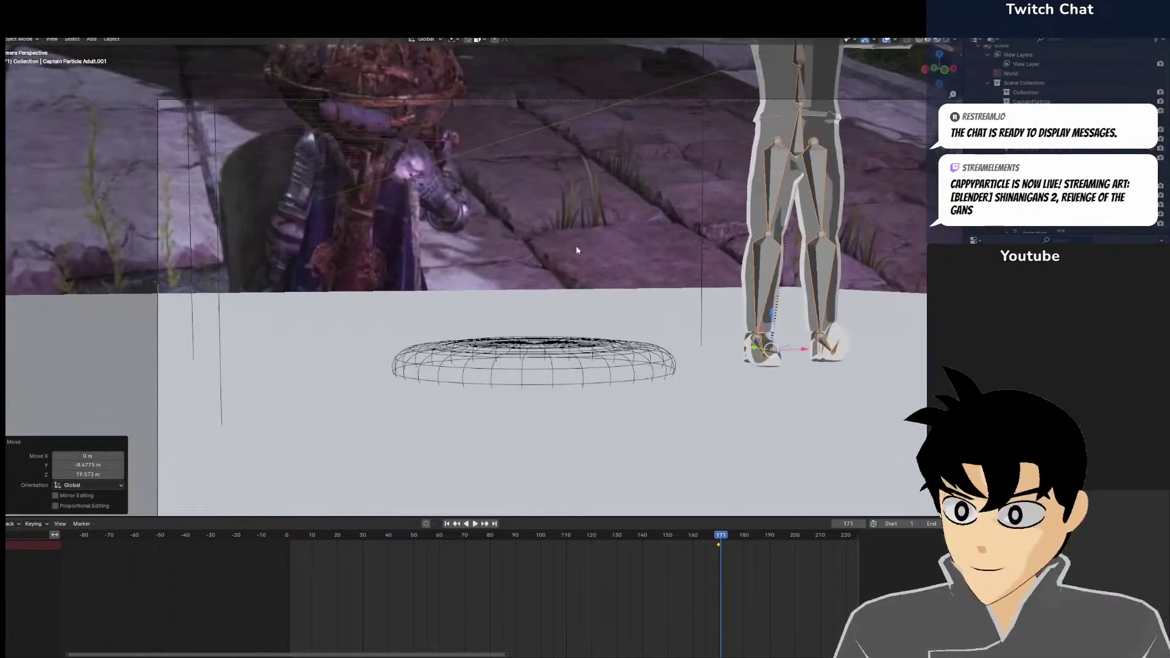
Position the duplicate character's armature standing on the disc and insert a keyframe for it at frame 171
{"action": "middle_click_drag", "start_coordinate": [576, 246], "coordinate": [638, 352]}
{"action": "scroll", "coordinate": [638, 352], "scroll_direction": "down", "scroll_amount": 4}
{"action": "key", "text": "g"}
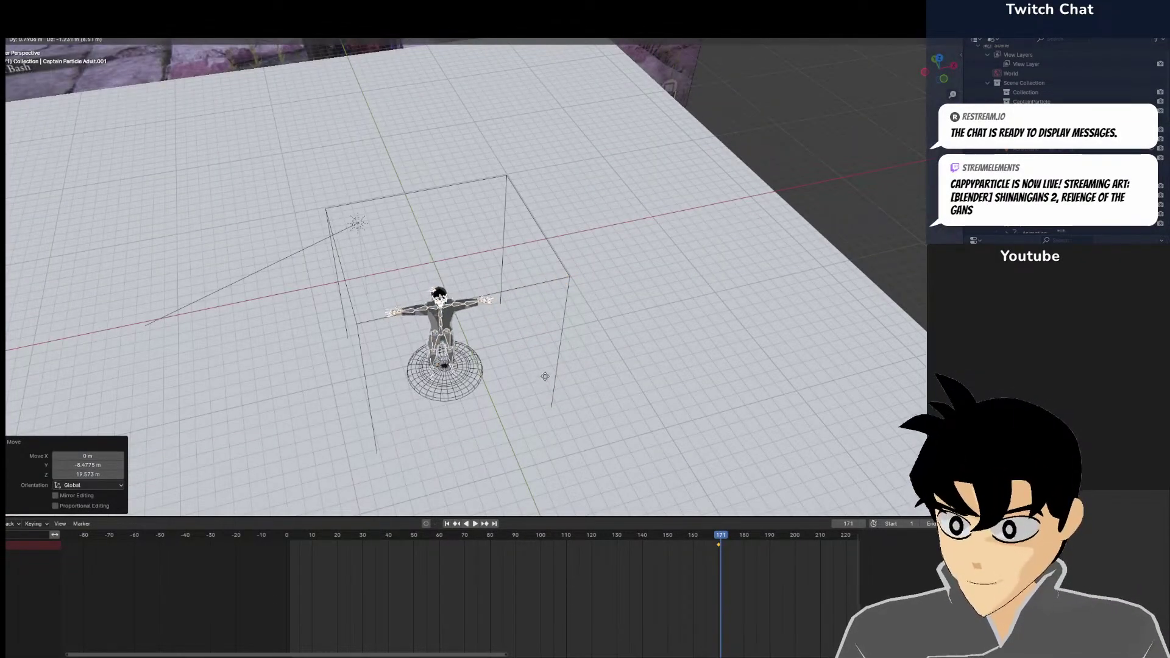
{"action": "left_click", "coordinate": [545, 376]}
{"action": "middle_click_drag", "start_coordinate": [545, 376], "coordinate": [648, 331]}
{"action": "key", "text": "g"}
{"action": "left_click", "coordinate": [655, 317]}
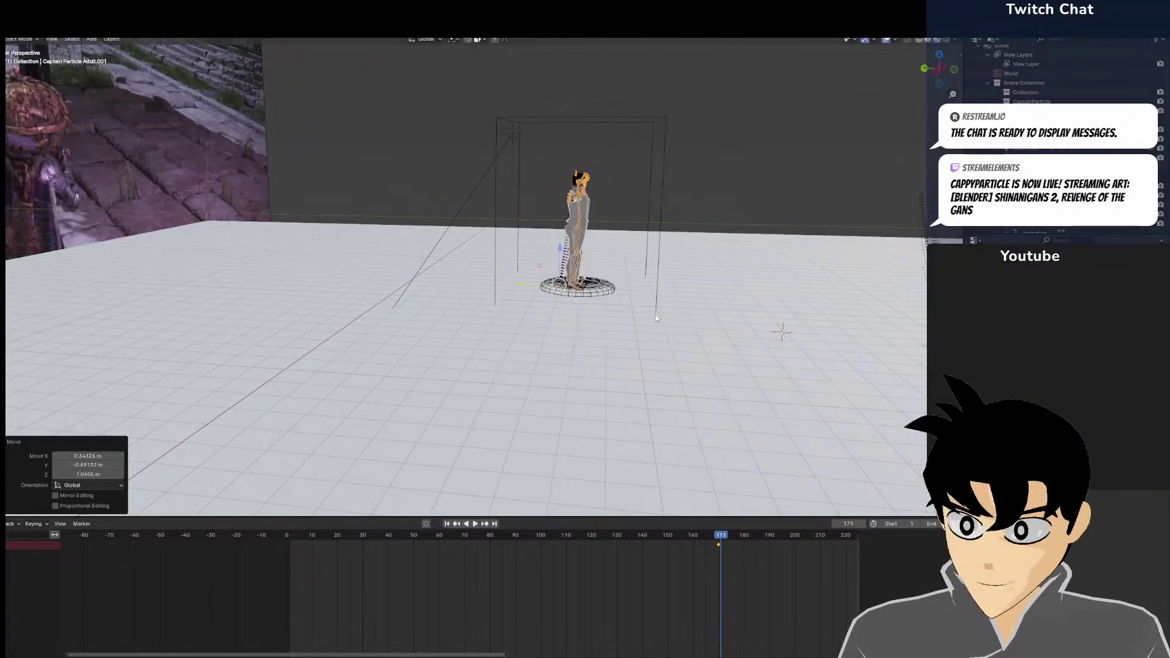
{"action": "middle_click_drag", "start_coordinate": [616, 240], "coordinate": [561, 243]}
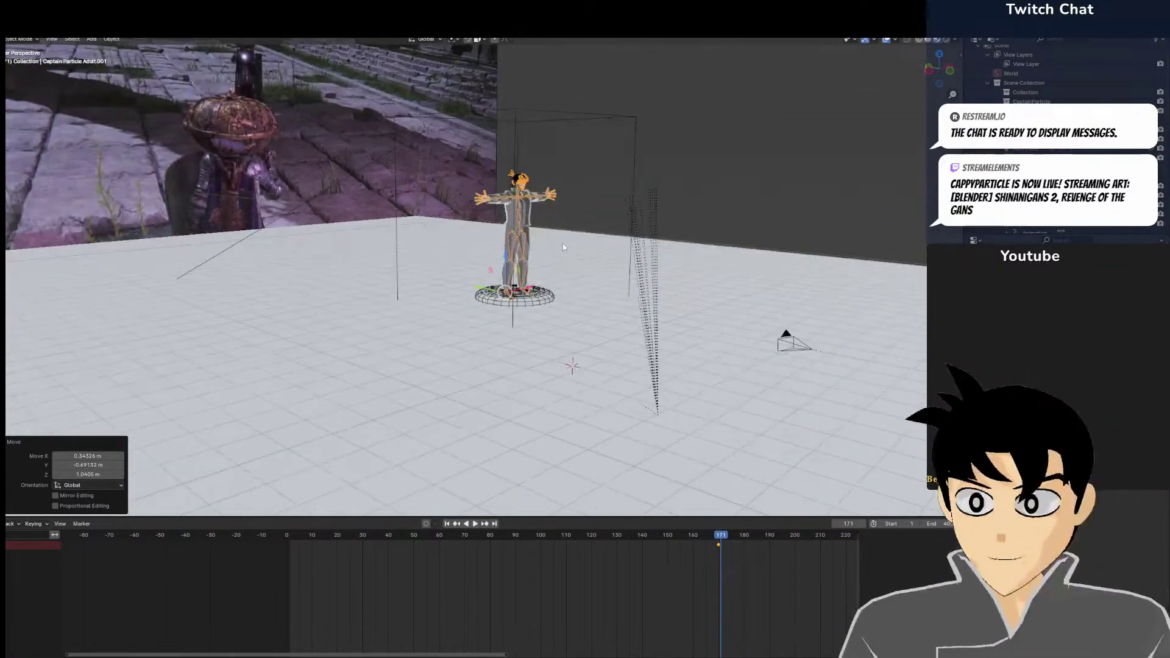
{"action": "key", "text": "KP_0"}
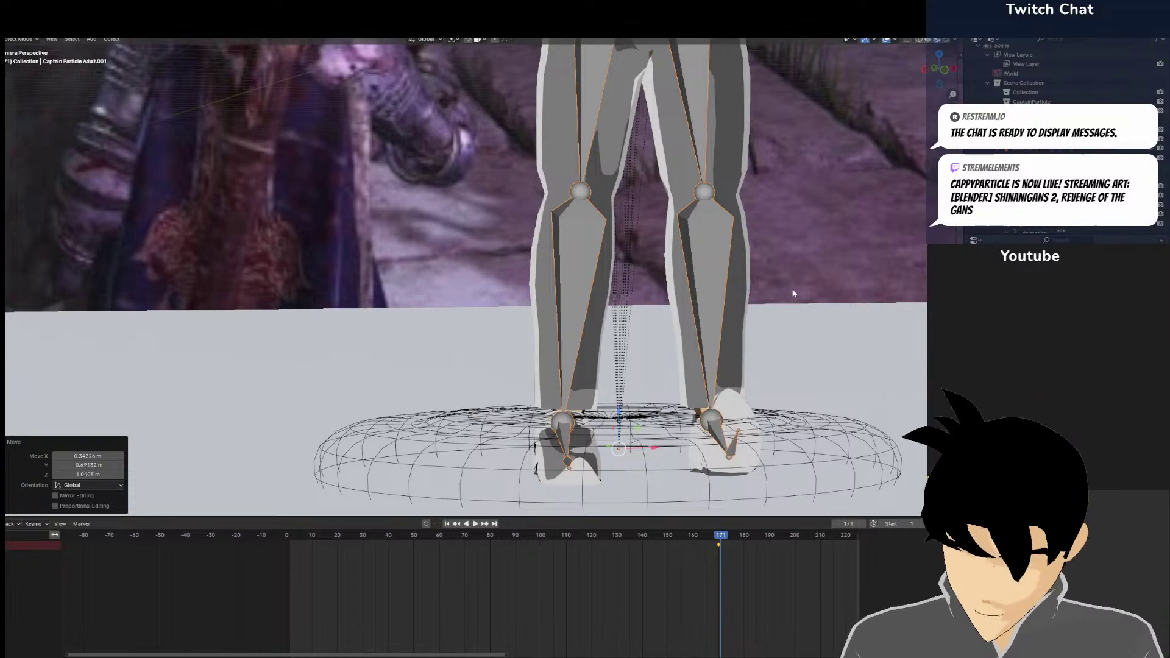
{"action": "key", "text": "i"}
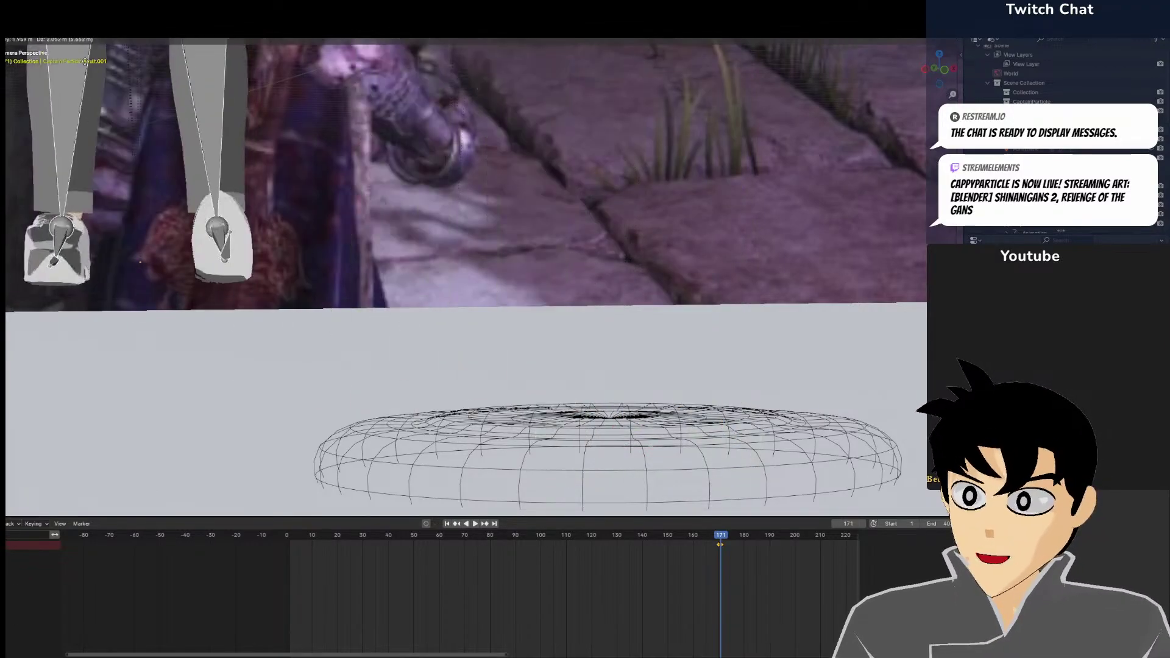
Switch the duplicate character's armature to Pose Mode and show it in the right orthographic view
{"action": "left_click", "coordinate": [8, 40]}
{"action": "left_click", "coordinate": [18, 71]}
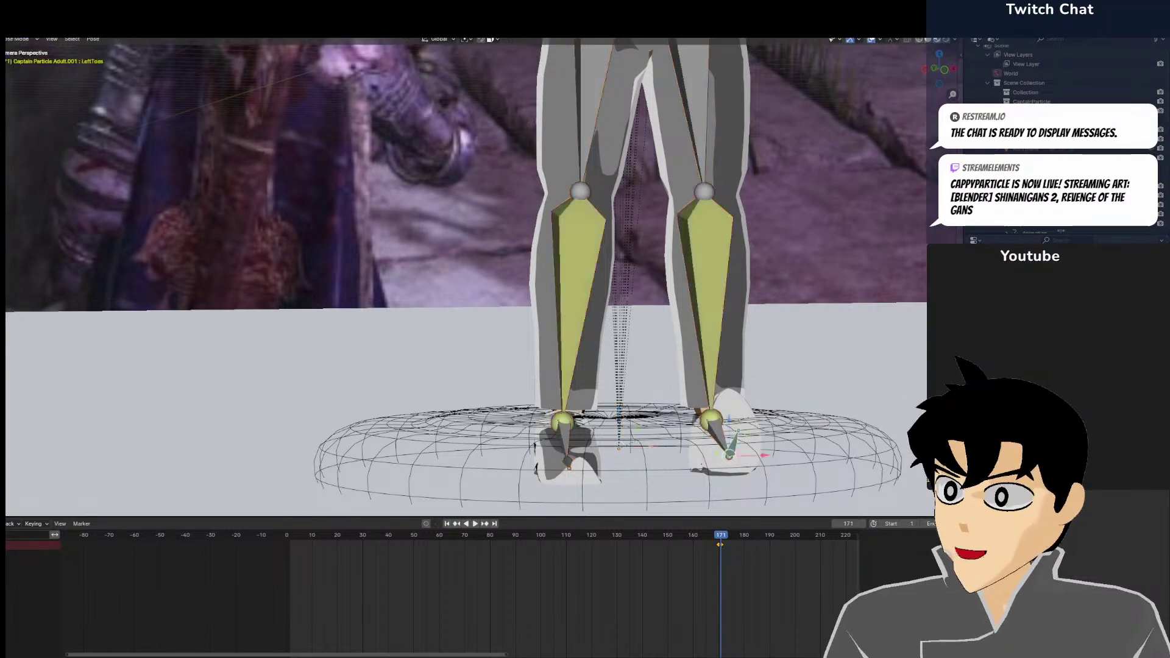
{"action": "scroll", "coordinate": [723, 264], "scroll_direction": "down", "scroll_amount": 6}
{"action": "key", "text": "KP_3"}
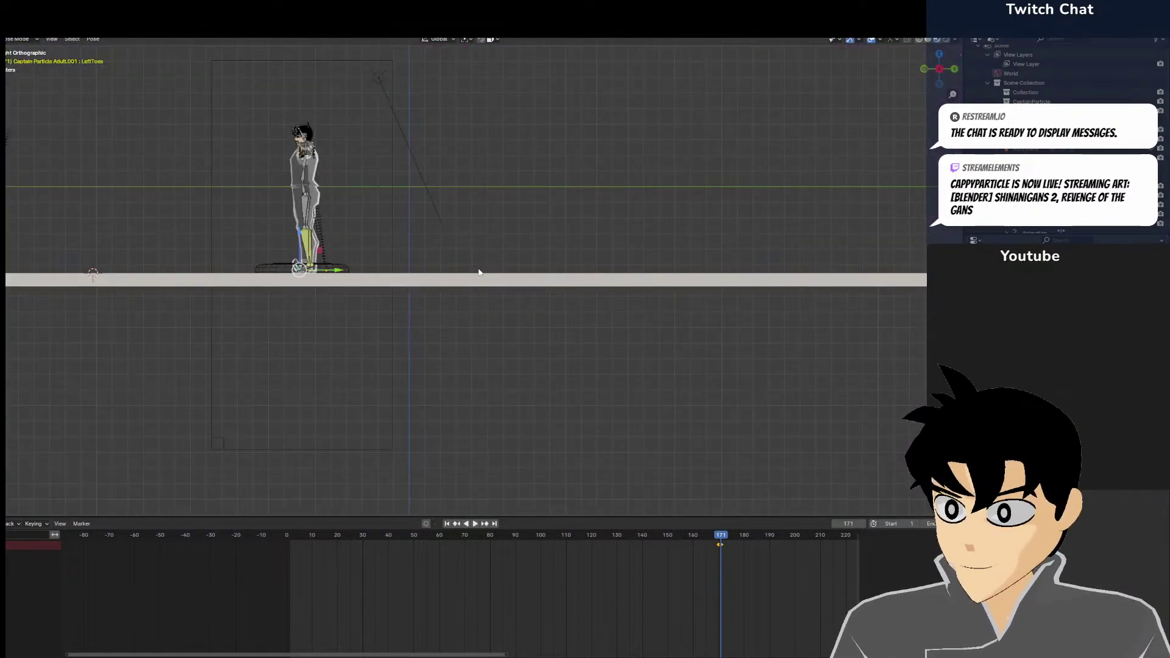
Rotate the left upper leg forward by about 80° so the leg extends nearly horizontally in the side view
{"action": "mouse_move", "coordinate": [480, 271]}
{"action": "middle_mouse_down", "text": "shift"}
{"action": "mouse_move", "coordinate": [720, 375]}
{"action": "mouse_move", "coordinate": [627, 384]}
{"action": "mouse_move", "coordinate": [494, 286]}
{"action": "middle_mouse_up", "text": "shift"}
{"action": "scroll", "coordinate": [701, 393], "scroll_direction": "up", "scroll_amount": 8}
{"action": "left_click", "coordinate": [619, 309]}
{"action": "key", "text": "r"}
{"action": "left_click", "coordinate": [463, 293]}
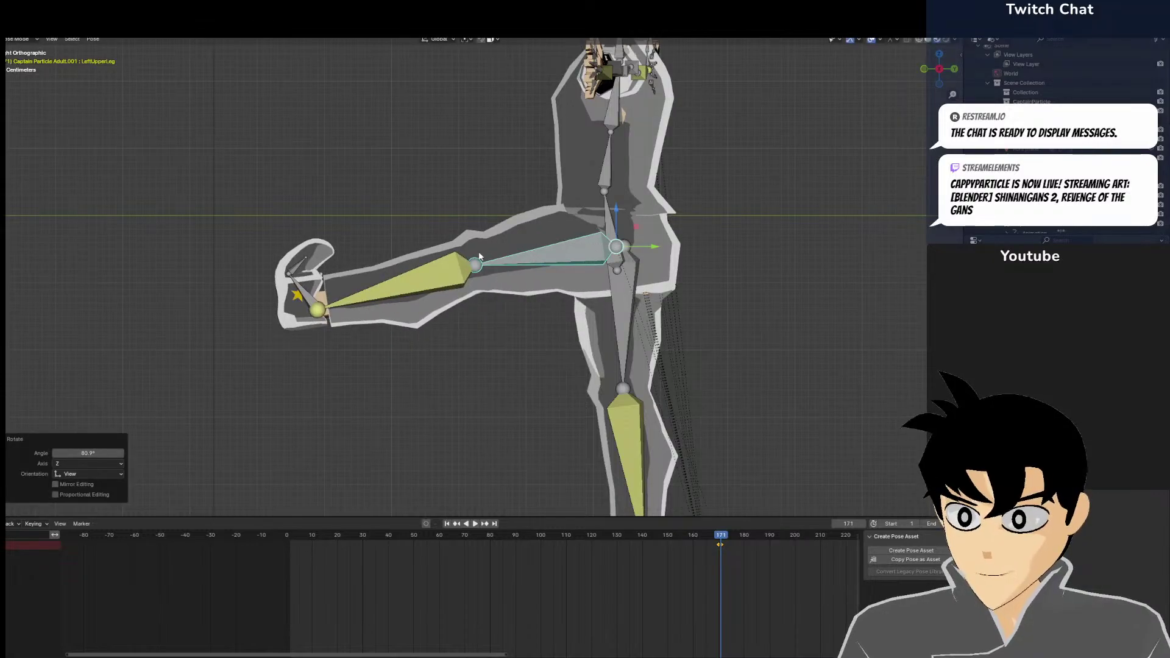
Straighten the left toes and bend the left lower leg back by about 115° at the knee
{"action": "left_click", "coordinate": [456, 296]}
{"action": "left_click", "coordinate": [301, 278]}
{"action": "key", "text": "r"}
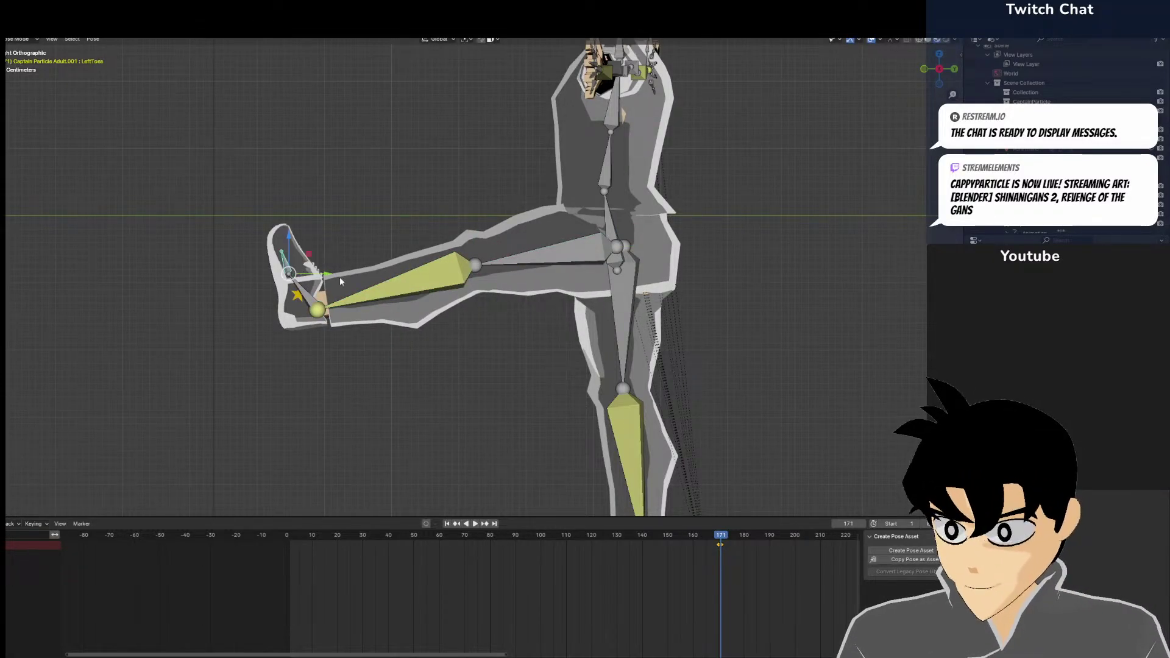
{"action": "left_click", "coordinate": [287, 287]}
{"action": "left_click", "coordinate": [408, 296]}
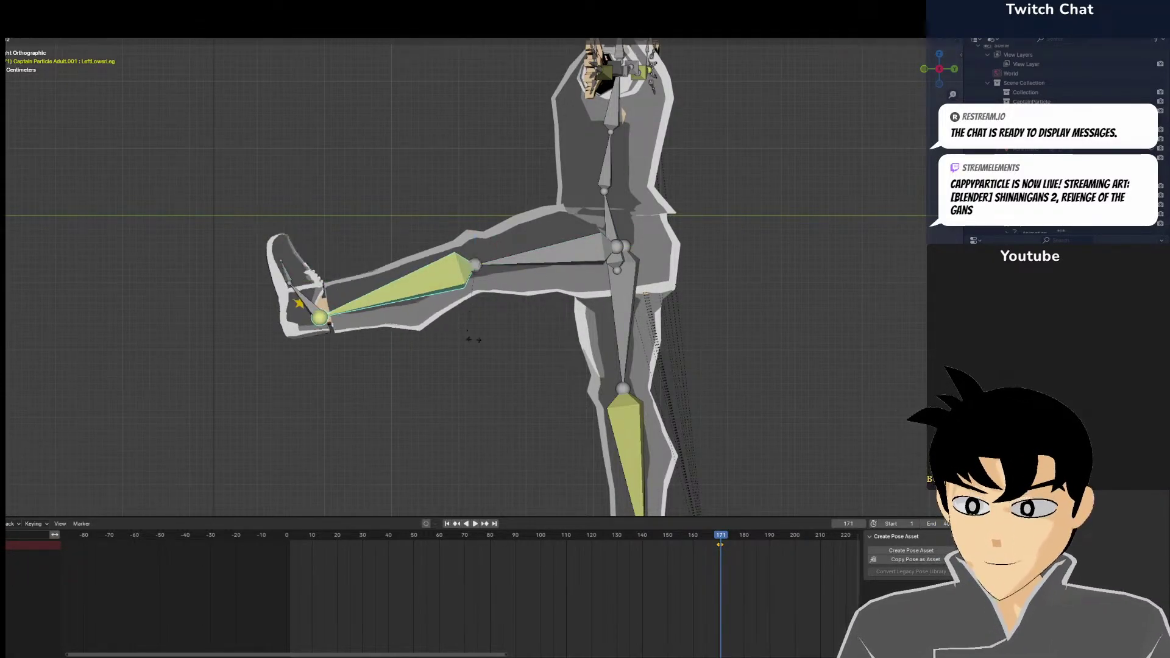
{"action": "key", "text": "r"}
{"action": "left_click", "coordinate": [579, 240]}
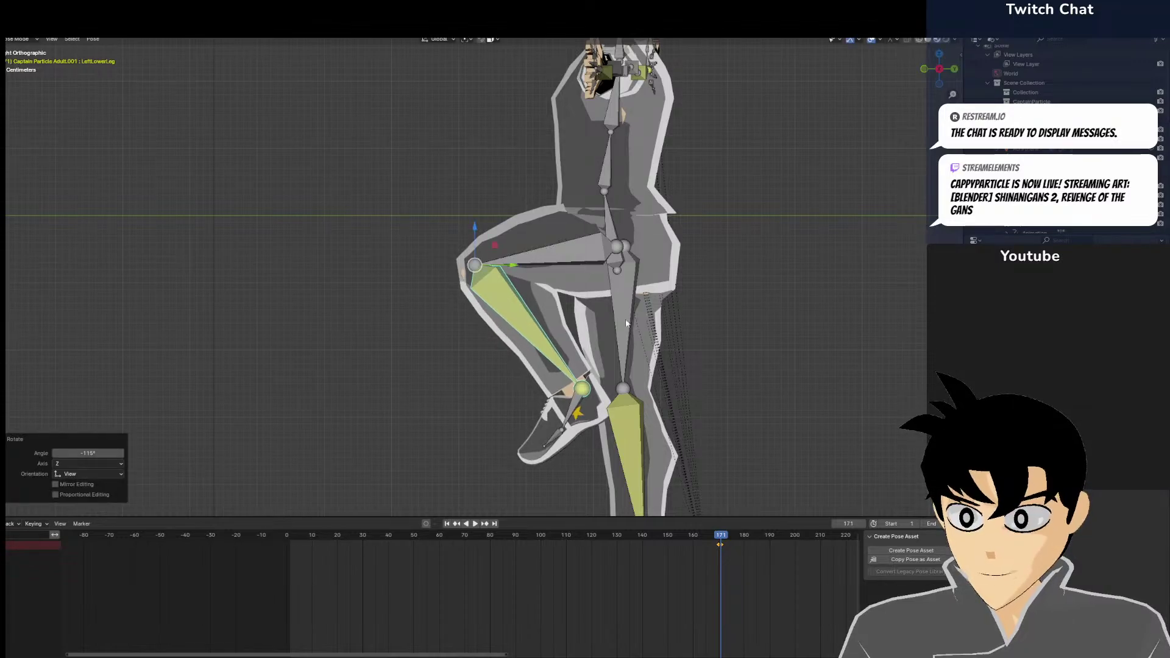
Rotate the right upper leg forward about 84° and bend the right lower leg back about 126°
{"action": "left_click", "coordinate": [621, 329]}
{"action": "key", "text": "r"}
{"action": "left_click", "coordinate": [323, 296]}
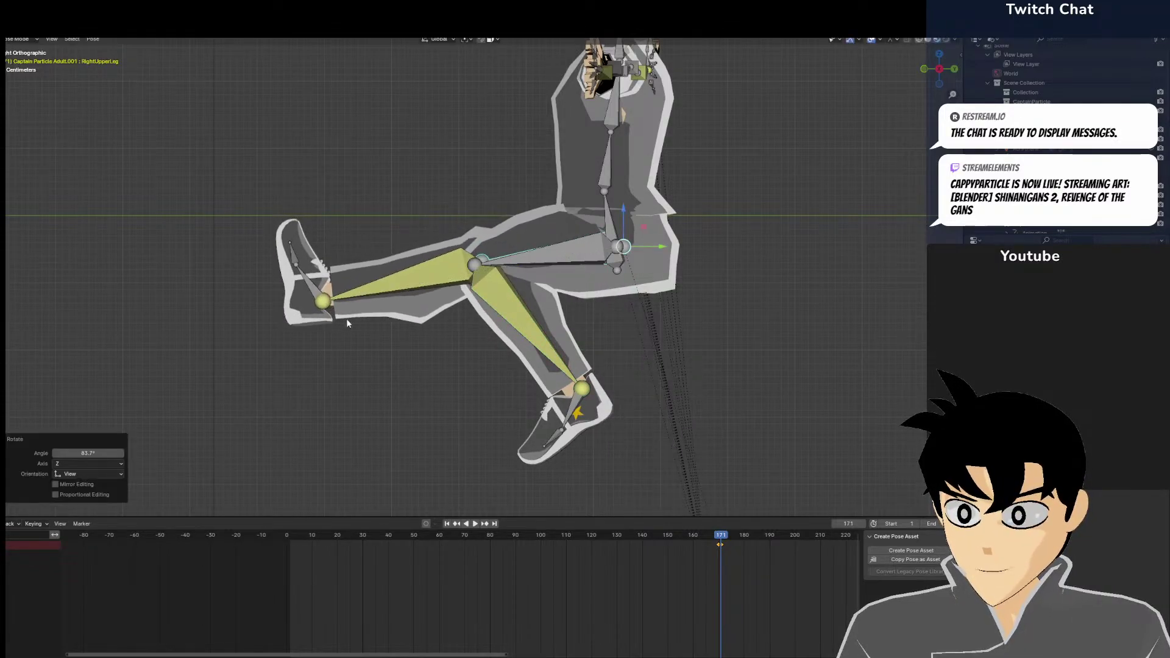
{"action": "left_click", "coordinate": [365, 287]}
{"action": "key", "text": "r"}
{"action": "left_click", "coordinate": [735, 355]}
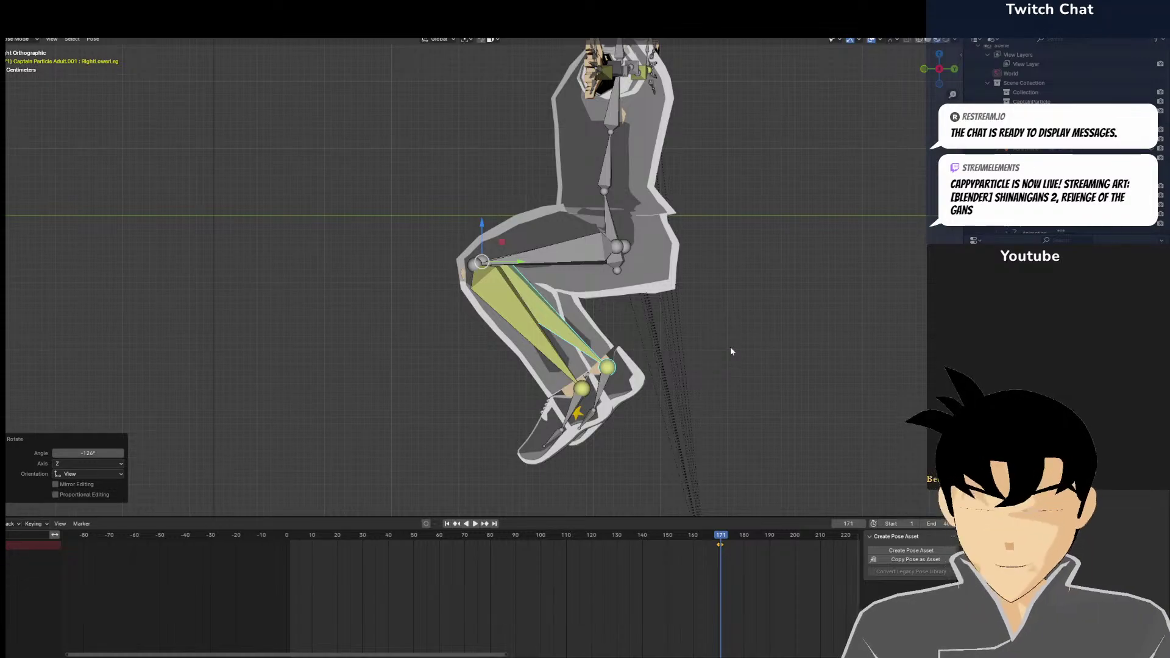
Fine-tune the left knee bend by rotating the left lower leg about 3° forward
{"action": "left_click", "coordinate": [566, 264]}
{"action": "key", "text": "r"}
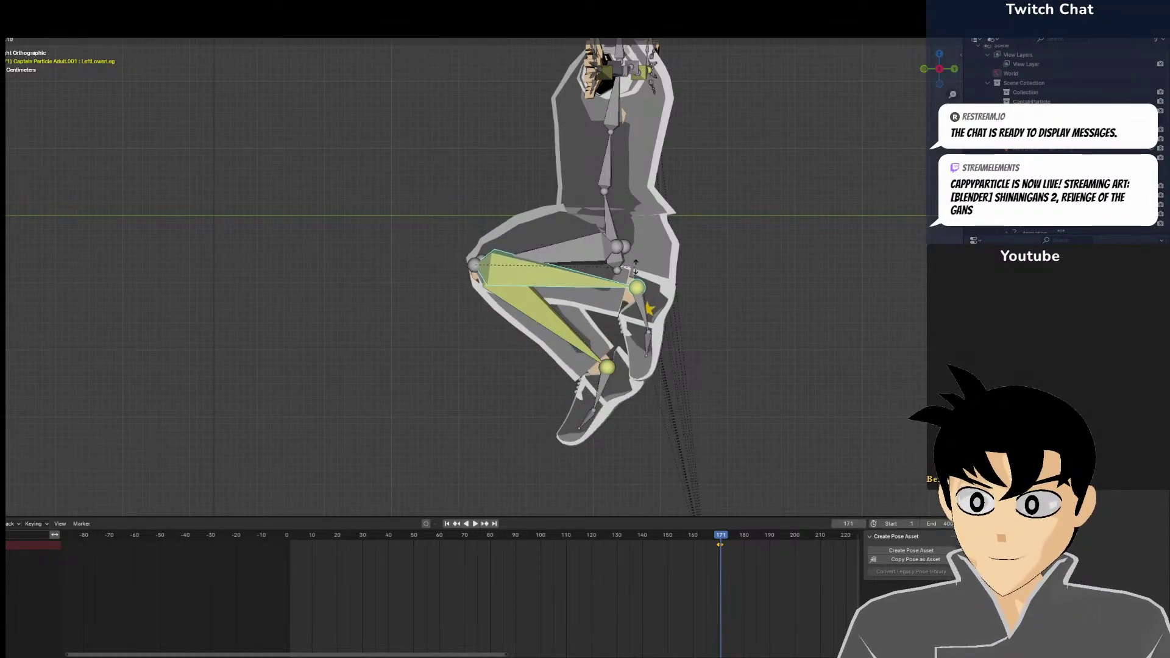
{"action": "left_click", "coordinate": [568, 364]}
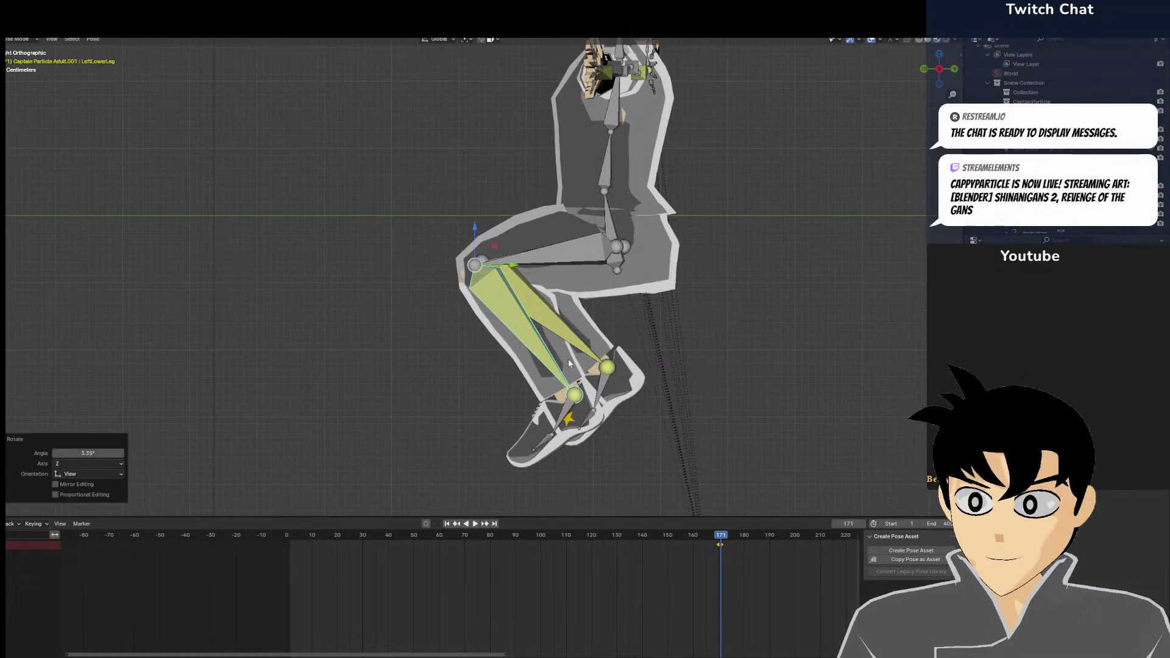
Lower the left upper leg below horizontal and bend the left lower leg back another 11°
{"action": "left_click", "coordinate": [566, 262]}
{"action": "key", "text": "r"}
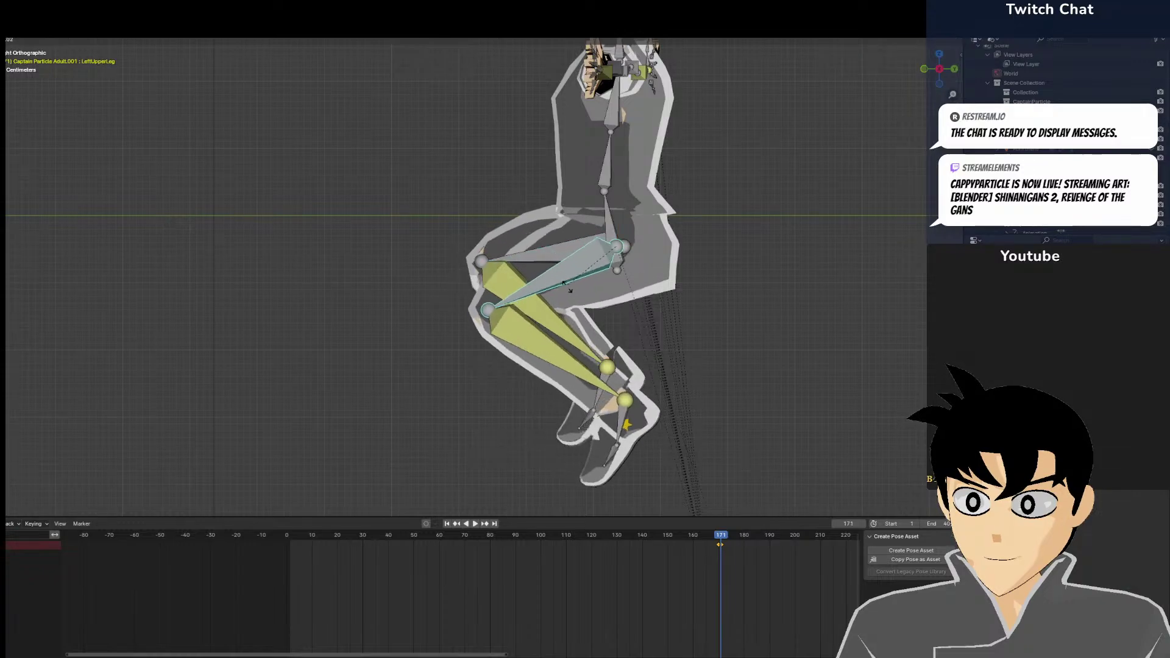
{"action": "left_click", "coordinate": [562, 337]}
{"action": "left_click", "coordinate": [562, 347]}
{"action": "key", "text": "r"}
{"action": "left_click", "coordinate": [597, 345]}
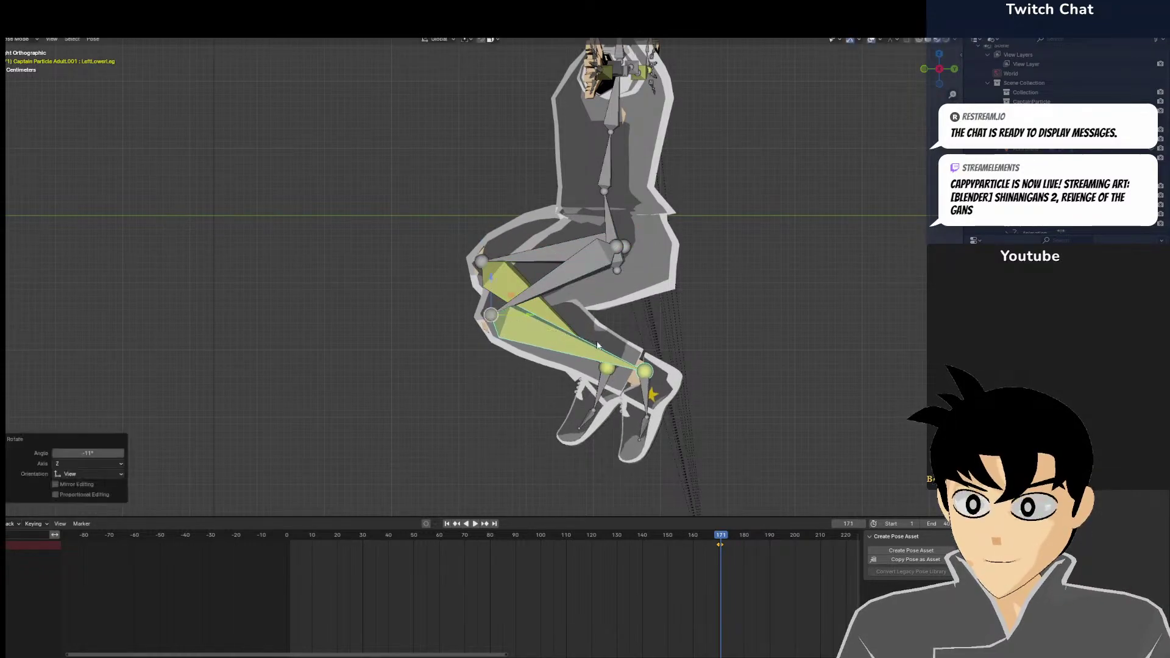
Rotate the left foot so its sole lies nearly level under the folded leg
{"action": "left_click", "coordinate": [640, 387]}
{"action": "key", "text": "r"}
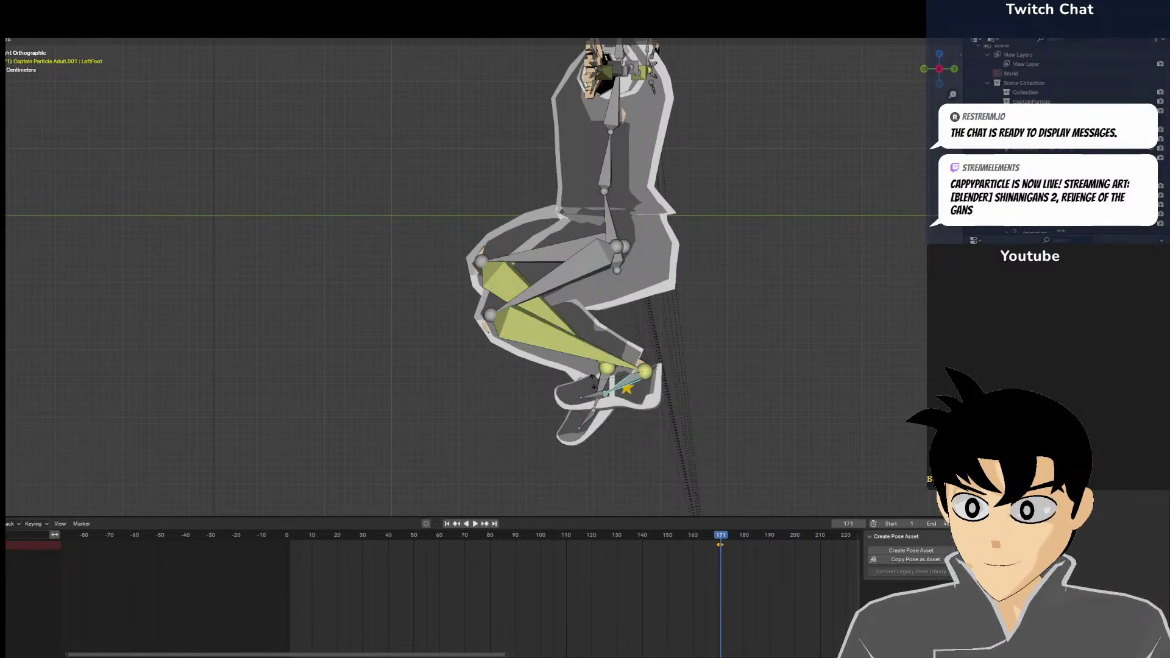
{"action": "left_click", "coordinate": [602, 360]}
Lower the right upper leg to line up with the left one and rotate the right foot to match the left foot
{"action": "left_click", "coordinate": [536, 255]}
{"action": "key", "text": "r"}
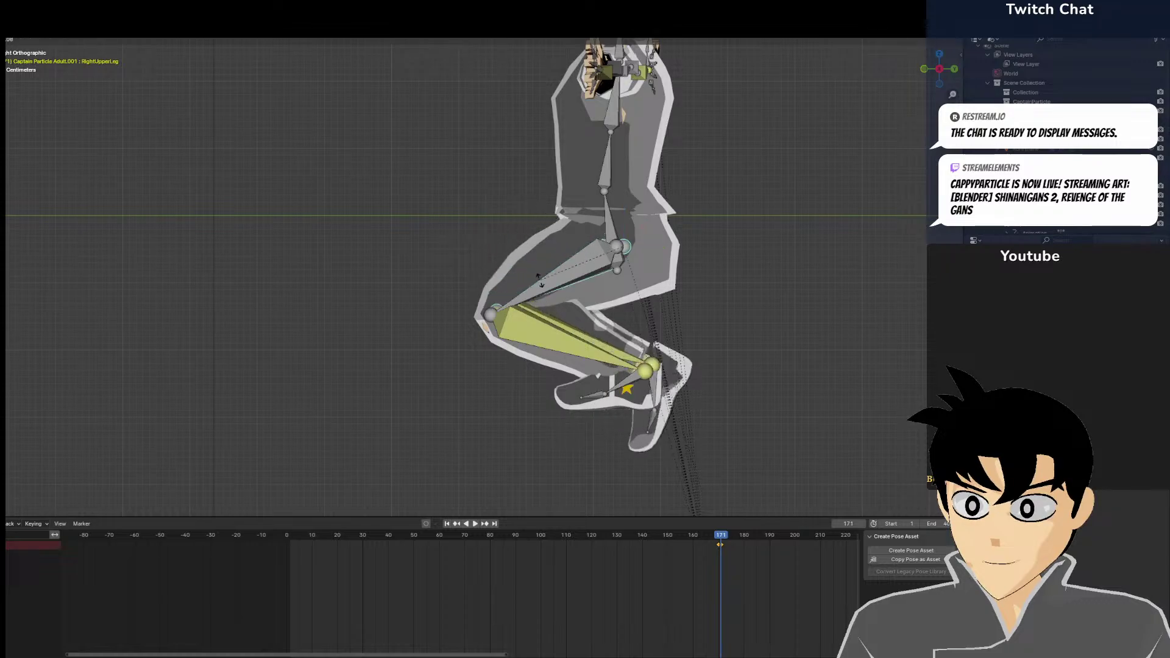
{"action": "left_click", "coordinate": [541, 294]}
{"action": "key", "text": "r"}
{"action": "left_click", "coordinate": [537, 285]}
{"action": "left_click", "coordinate": [653, 398]}
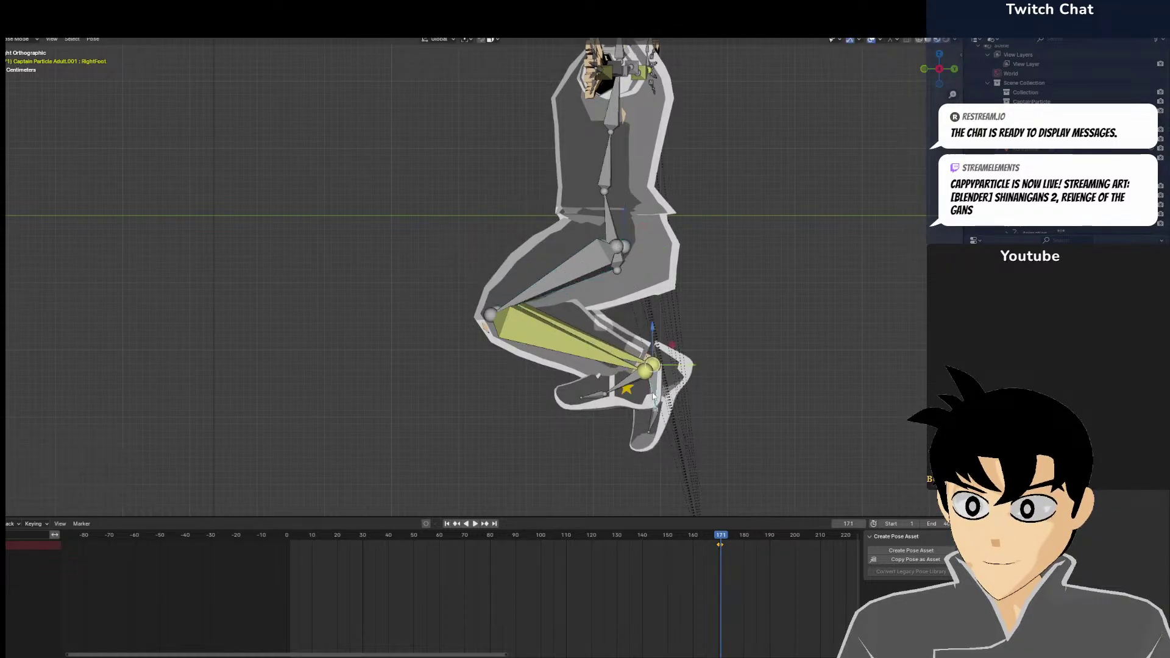
{"action": "key", "text": "r"}
{"action": "left_click", "coordinate": [601, 400]}
Lean the torso forward by rotating the spine bone and slightly adjusting the hips bone
{"action": "left_click", "coordinate": [606, 164]}
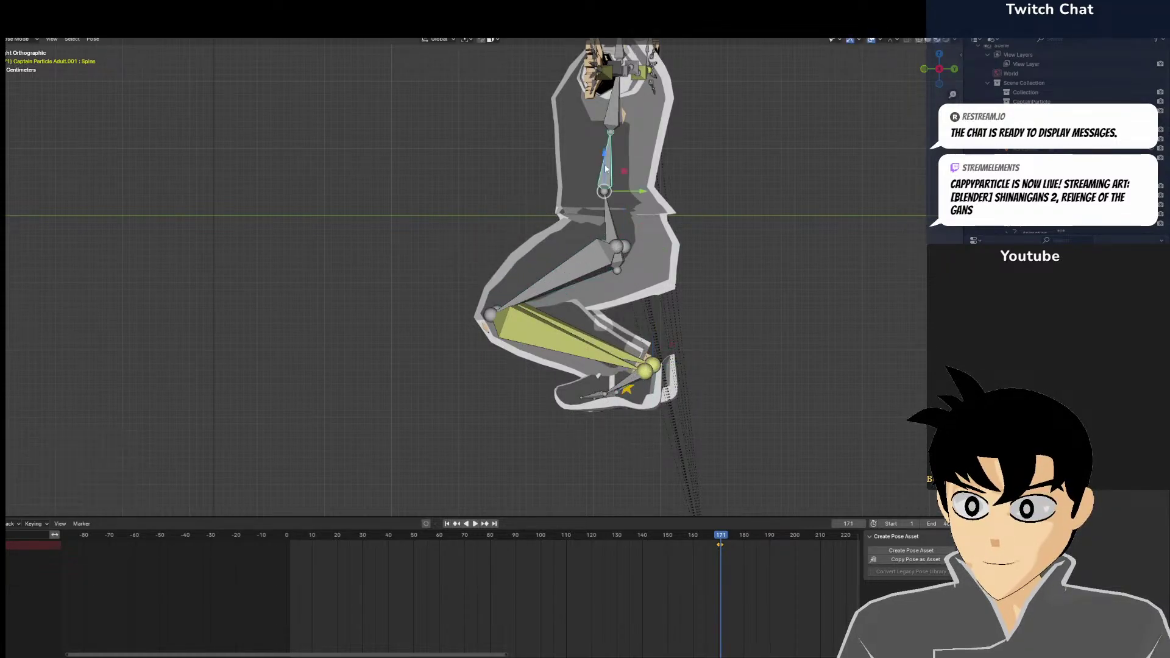
{"action": "key", "text": "r"}
{"action": "left_click", "coordinate": [570, 151]}
{"action": "left_click", "coordinate": [606, 215]}
{"action": "key", "text": "r"}
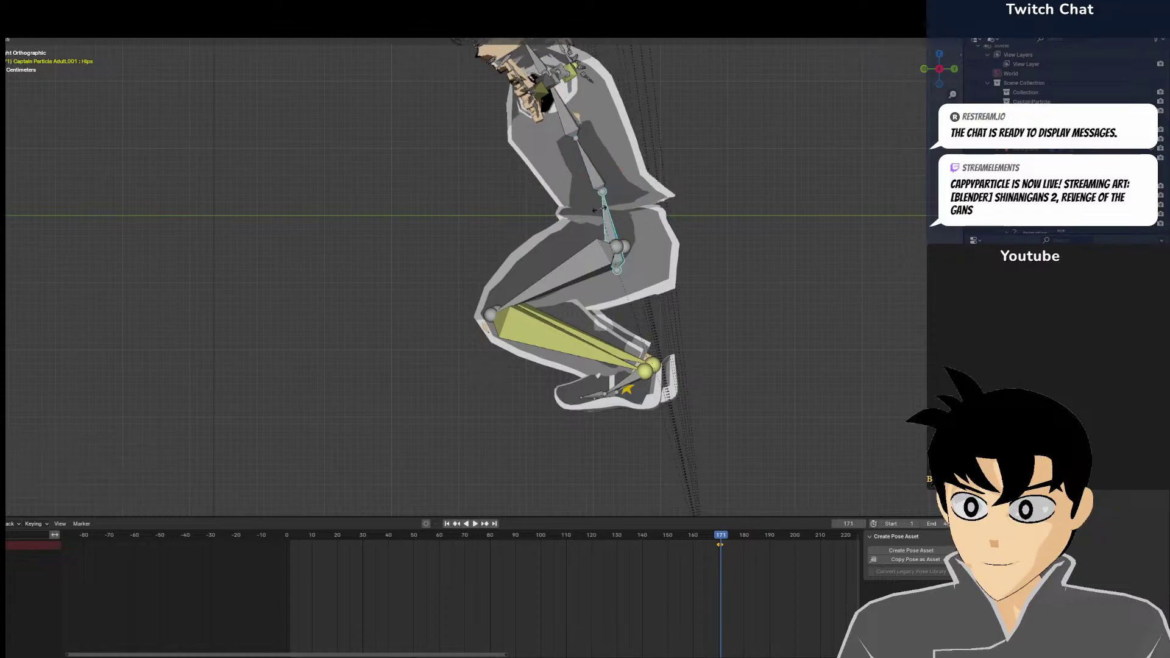
{"action": "left_click", "coordinate": [571, 126]}
Curl the chest bone strongly forward so the upper body hunches over the knees, with a final adjustment of about 5°
{"action": "left_click", "coordinate": [569, 123]}
{"action": "key", "text": "r"}
{"action": "left_click", "coordinate": [414, 79]}
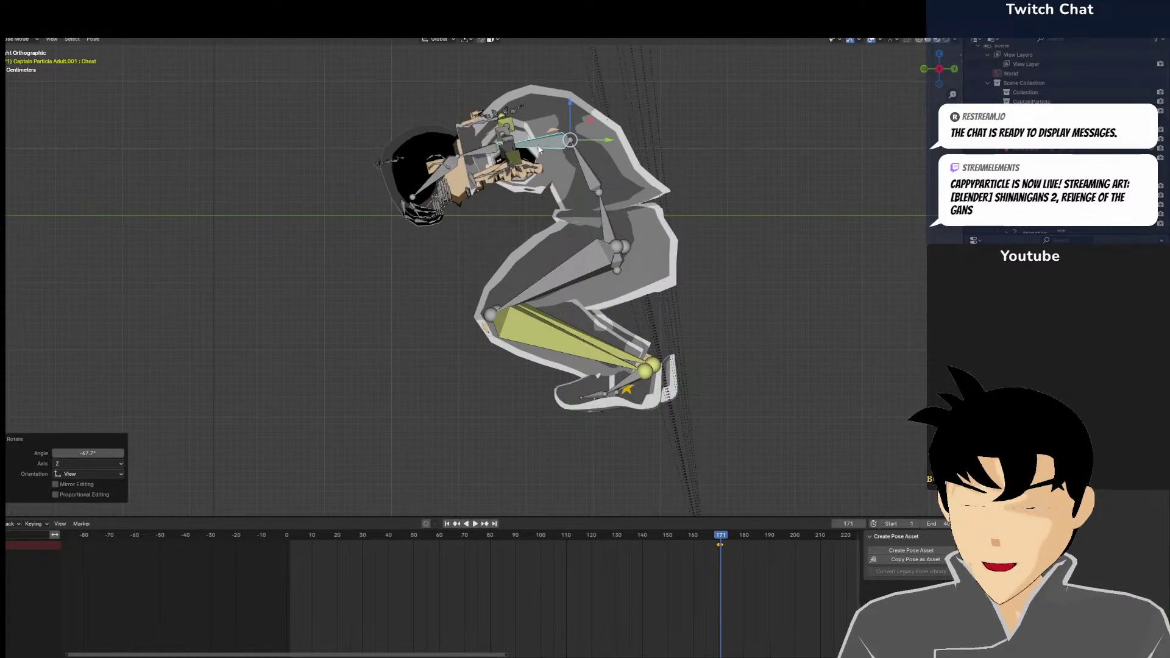
{"action": "middle_click_drag", "start_coordinate": [414, 80], "coordinate": [571, 249]}
{"action": "key", "text": "r"}
{"action": "left_click", "coordinate": [579, 241]}
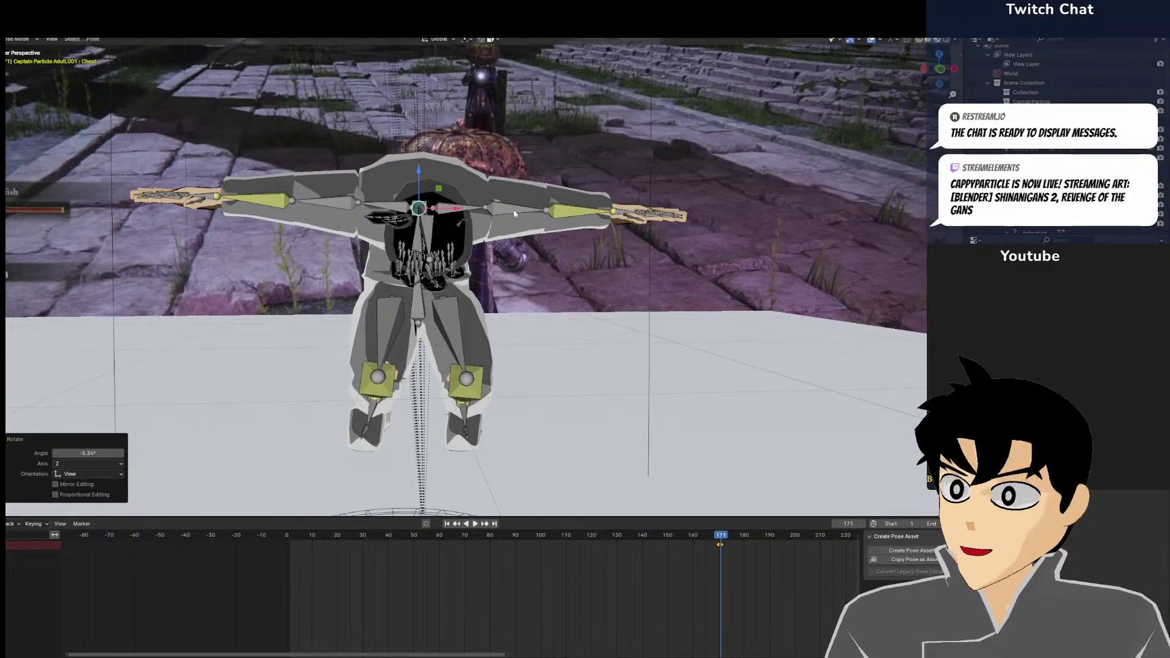
Switch the character's armature from Pose Mode to Object Mode
{"action": "scroll", "coordinate": [619, 193], "scroll_direction": "down", "scroll_amount": 5}
{"action": "middle_click_drag", "start_coordinate": [620, 194], "coordinate": [460, 206]}
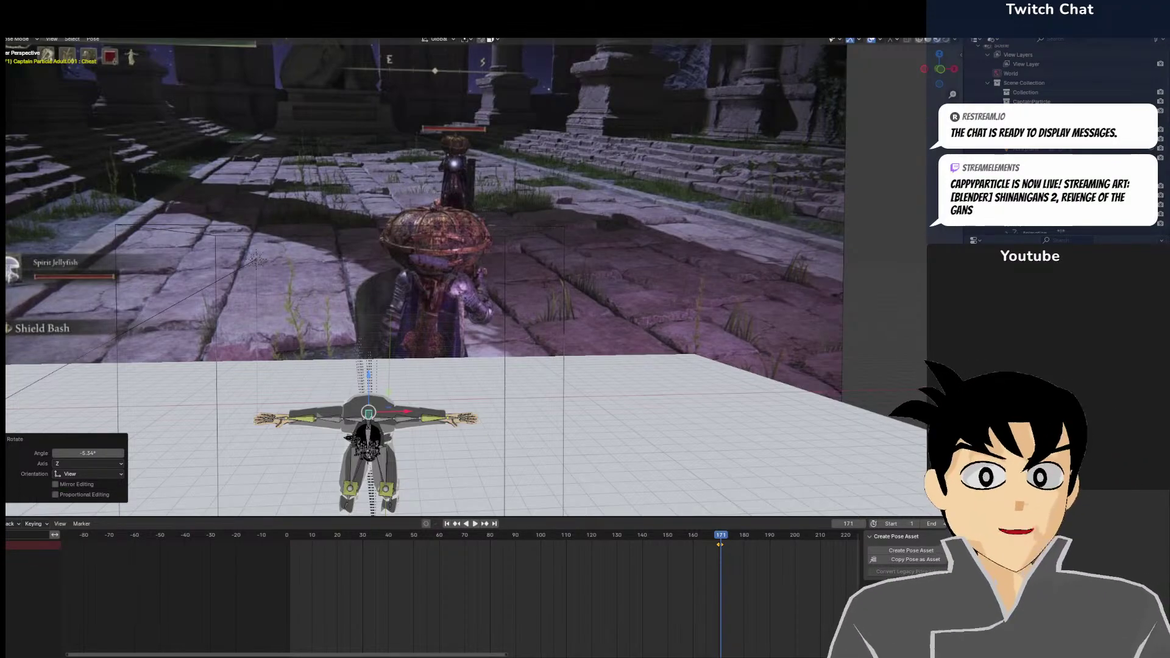
{"action": "scroll", "coordinate": [843, 254], "scroll_direction": "down", "scroll_amount": 6}
{"action": "middle_click_drag", "start_coordinate": [821, 240], "coordinate": [793, 285]}
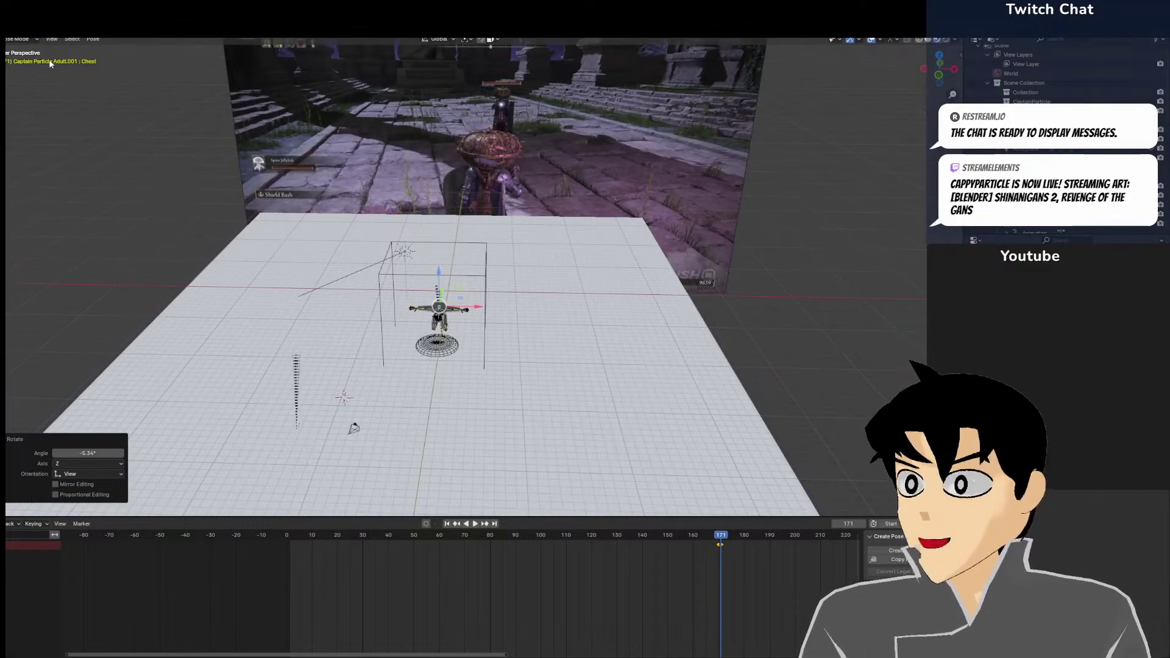
{"action": "left_click", "coordinate": [33, 40]}
{"action": "left_click", "coordinate": [24, 50]}
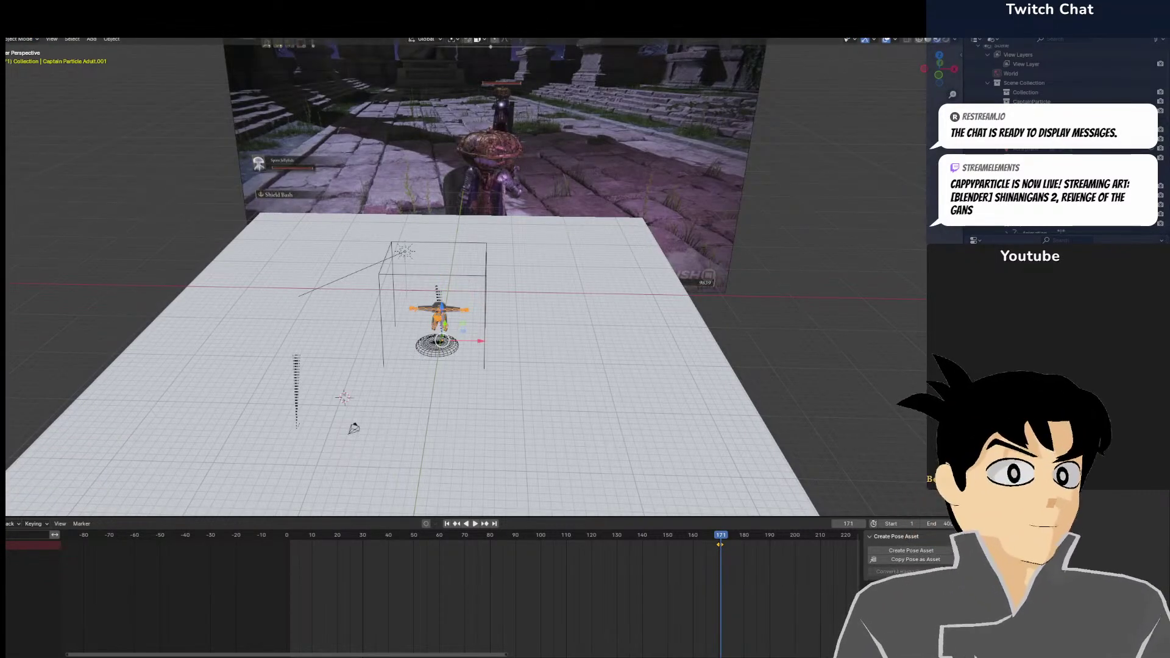
{"action": "left_click_drag", "start_coordinate": [834, 244], "coordinate": [792, 306]}
{"action": "middle_click_drag", "start_coordinate": [792, 306], "coordinate": [790, 292]}
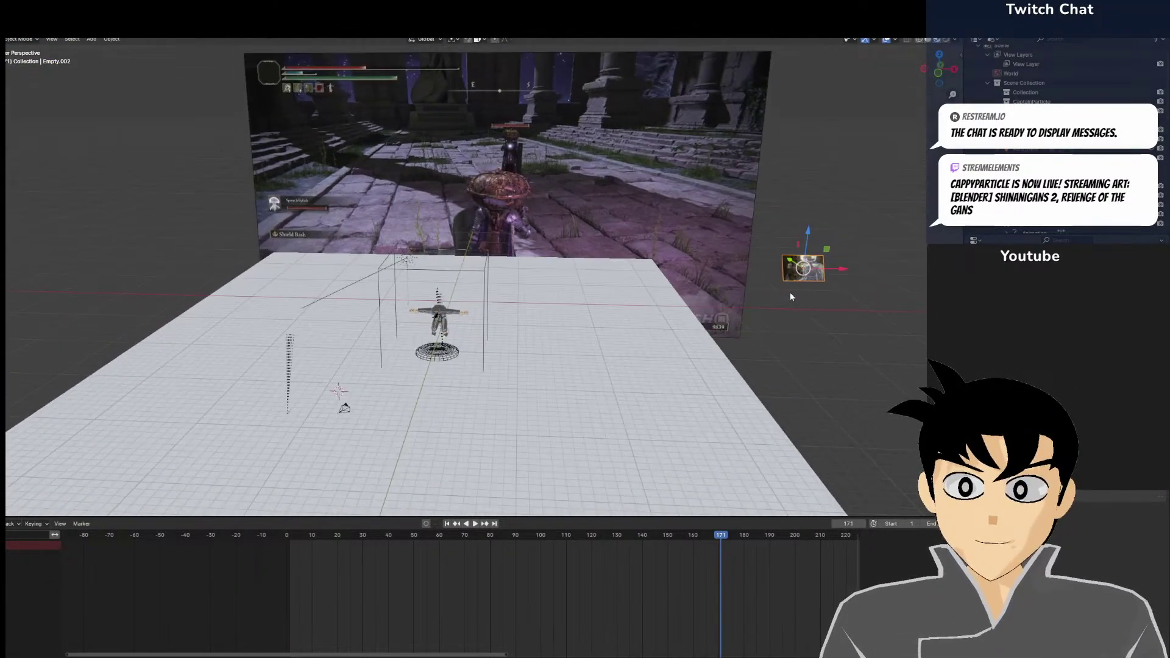
{"action": "key", "text": "ctrl+z"}
Add the reference image of the two armoured knights in the front view, to the right of the large game screenshot
{"action": "key", "text": "KP_1"}
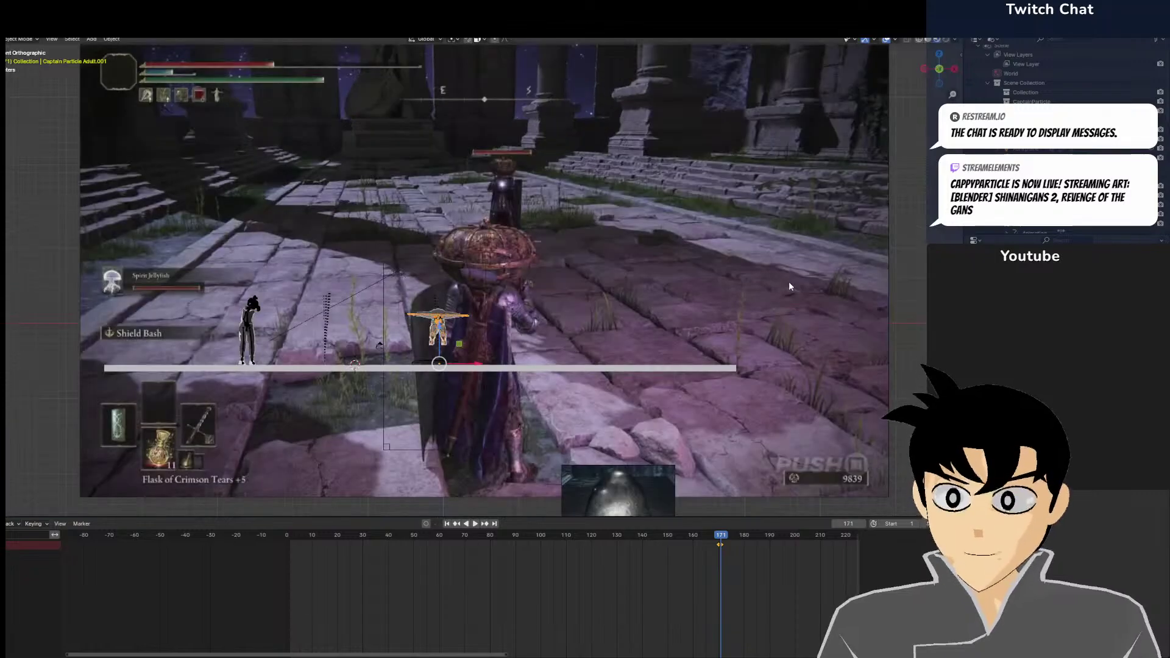
{"action": "scroll", "coordinate": [790, 284], "scroll_direction": "down", "scroll_amount": 4}
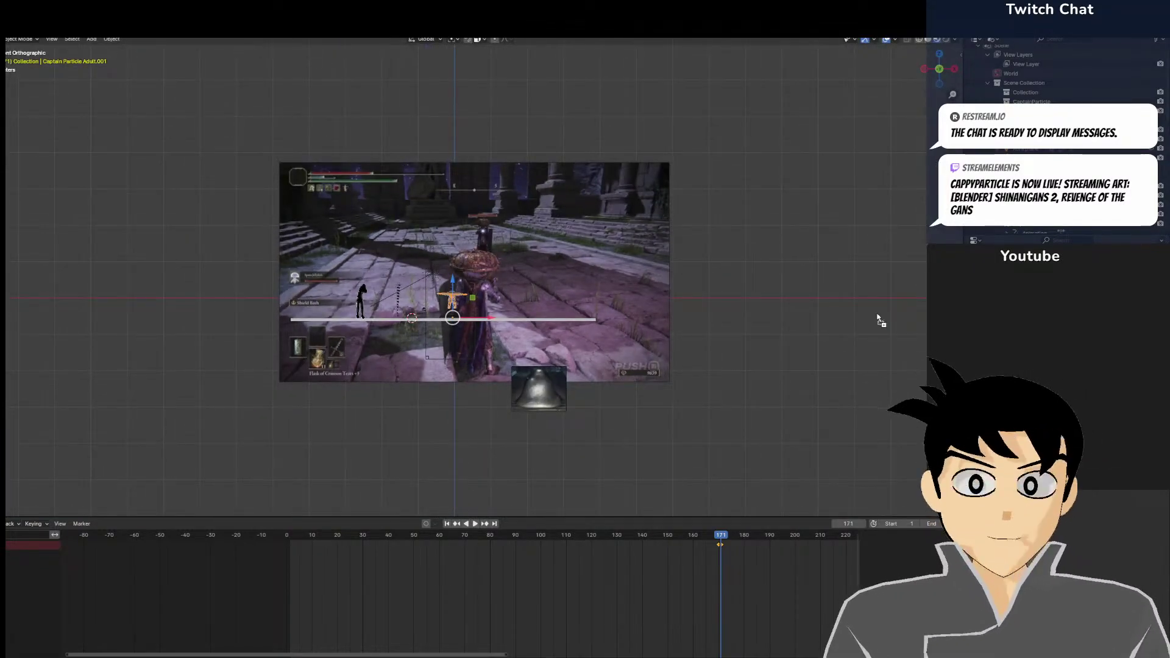
{"action": "left_click_drag", "start_coordinate": [713, 304], "coordinate": [712, 302]}
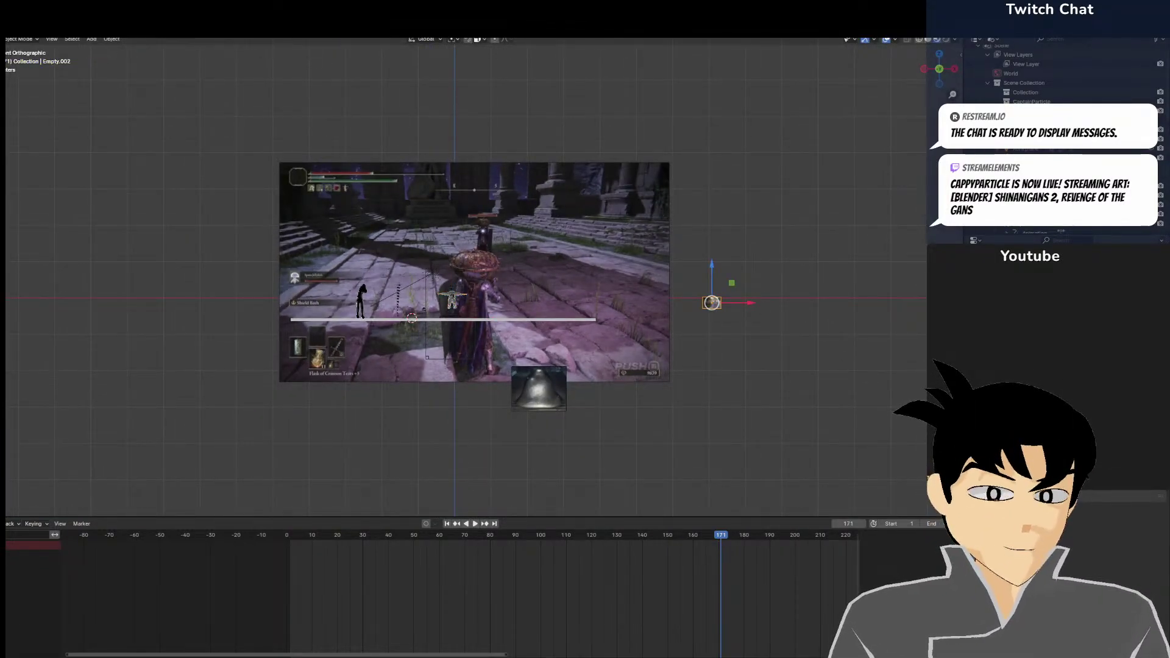
{"action": "scroll", "coordinate": [684, 254], "scroll_direction": "up", "scroll_amount": 5}
{"action": "scroll", "coordinate": [684, 254], "scroll_direction": "down", "scroll_amount": 5}
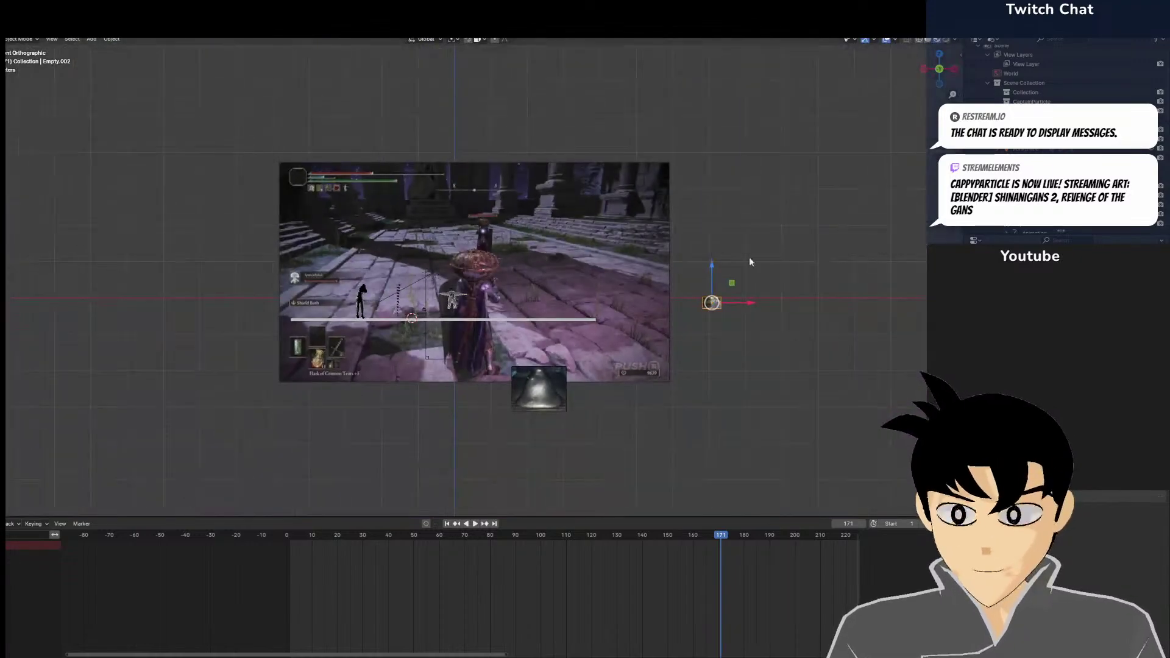
Enlarge the knights reference image and move it over the right part of the floor plane
{"action": "middle_click_drag", "start_coordinate": [743, 292], "coordinate": [744, 316]}
{"action": "key", "text": "s"}
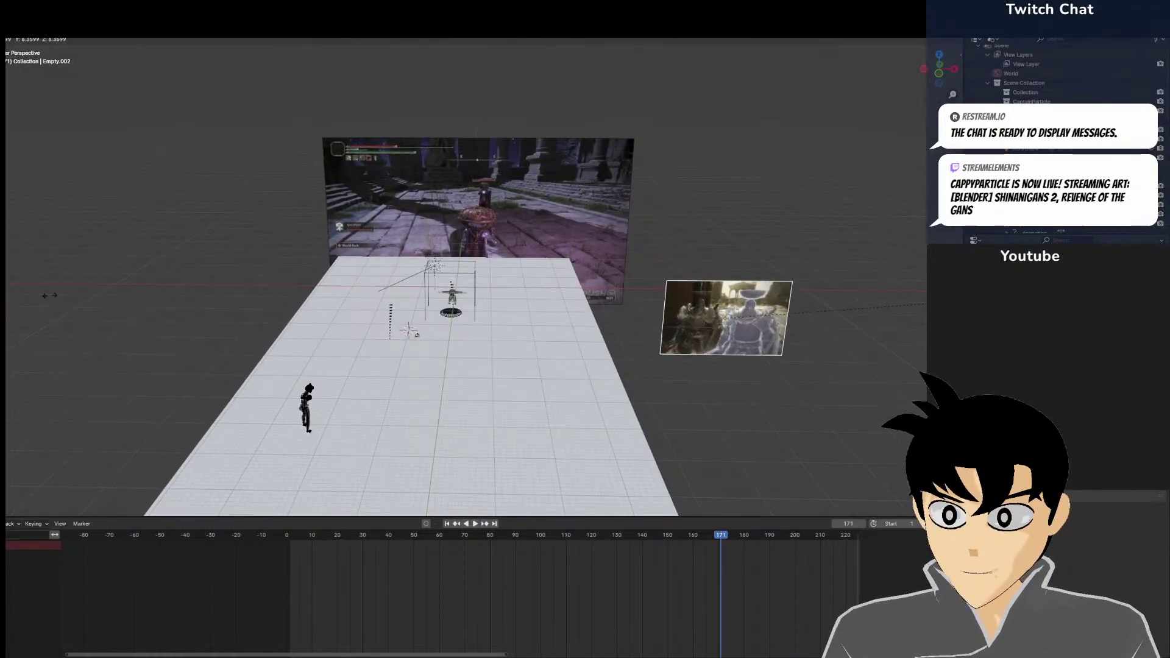
{"action": "left_click", "coordinate": [269, 303]}
{"action": "key", "text": "g"}
{"action": "left_click", "coordinate": [544, 304]}
Move the knights reference image back about 22.8 m along the Y axis, toward the large game screenshot
{"action": "scroll", "coordinate": [546, 304], "scroll_direction": "up", "scroll_amount": 3}
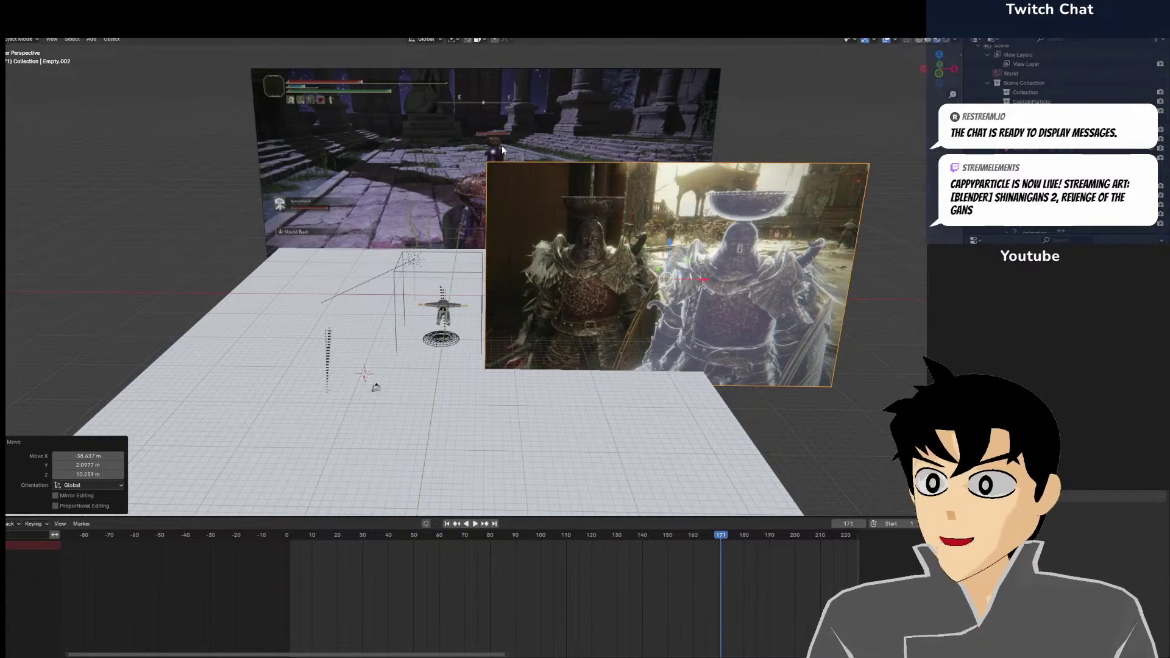
{"action": "middle_click_drag", "start_coordinate": [502, 145], "coordinate": [436, 138]}
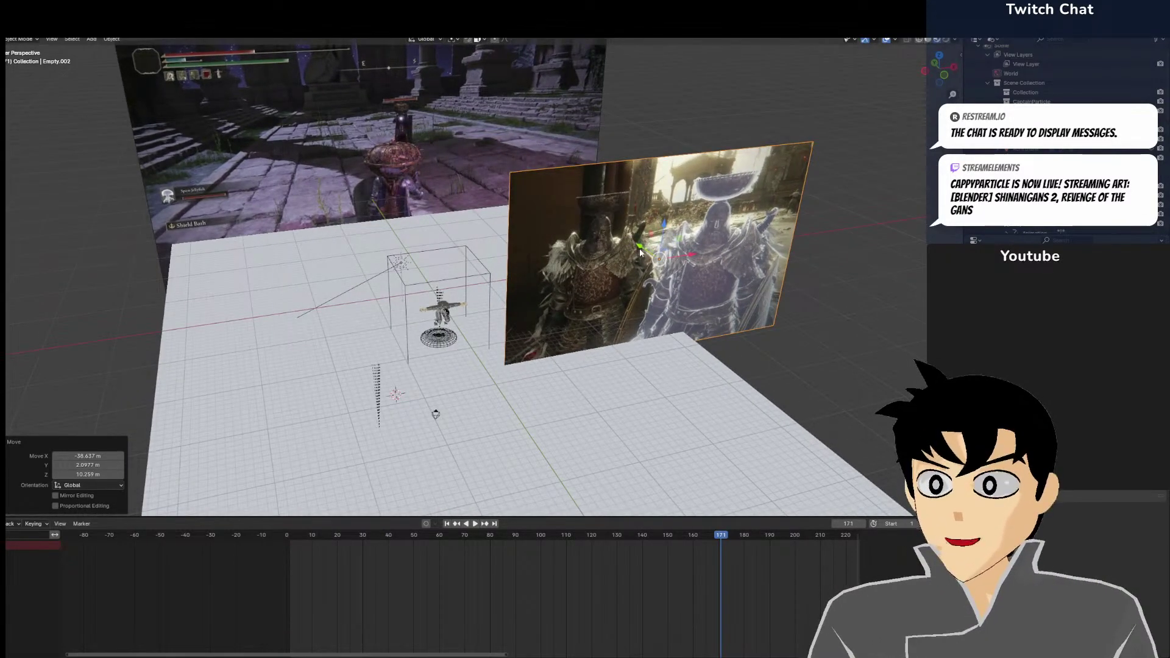
{"action": "left_click_drag", "start_coordinate": [639, 248], "coordinate": [578, 203]}
In the front view, scale down the knights reference image and position it behind the crouching character, matching its size to the character
{"action": "key", "text": "KP_1"}
{"action": "scroll", "coordinate": [452, 215], "scroll_direction": "up", "scroll_amount": 5}
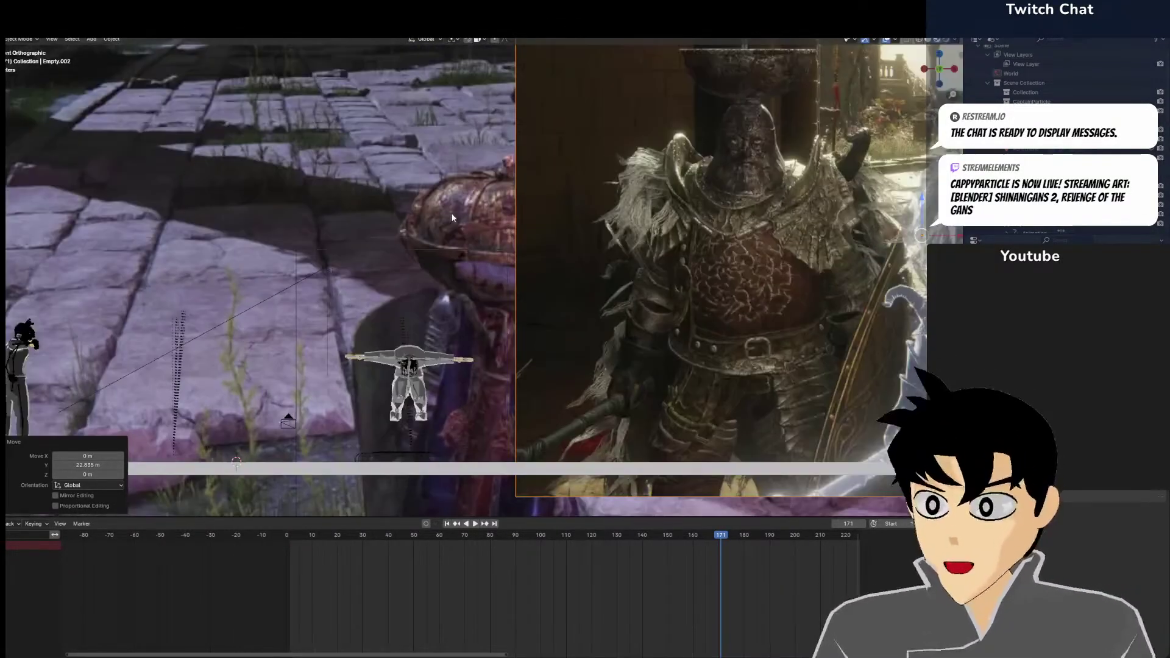
{"action": "key", "text": "g"}
{"action": "left_click", "coordinate": [60, 364]}
{"action": "key", "text": "s"}
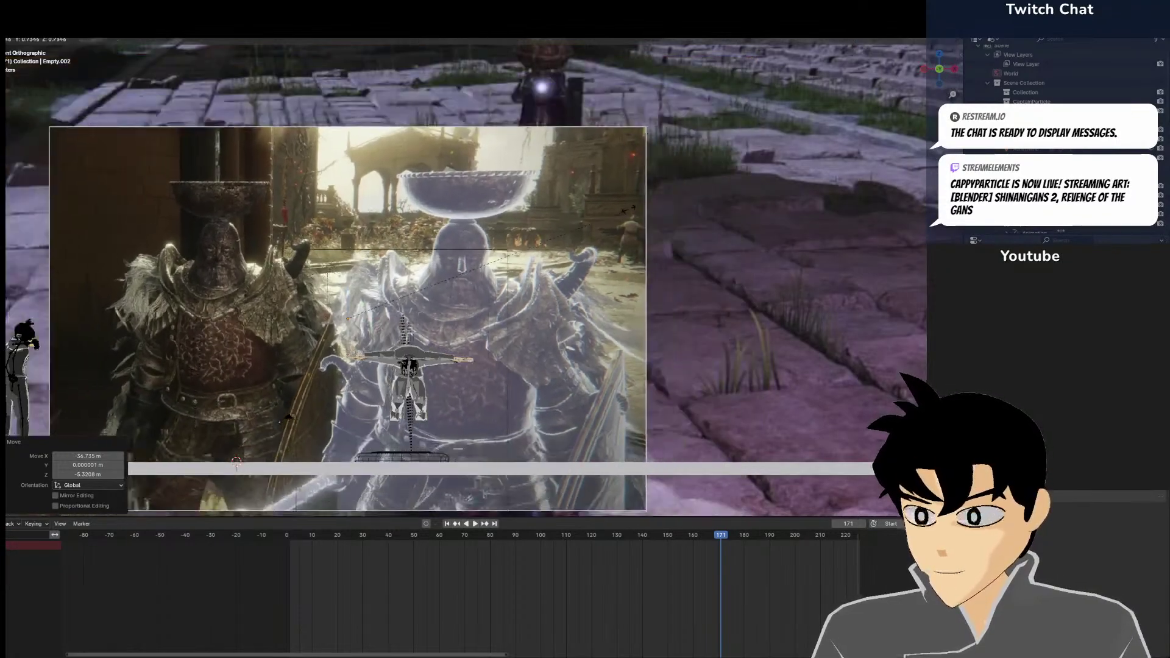
{"action": "left_click", "coordinate": [498, 244]}
{"action": "key", "text": "g"}
{"action": "left_click", "coordinate": [713, 268]}
{"action": "scroll", "coordinate": [613, 303], "scroll_direction": "up", "scroll_amount": 6}
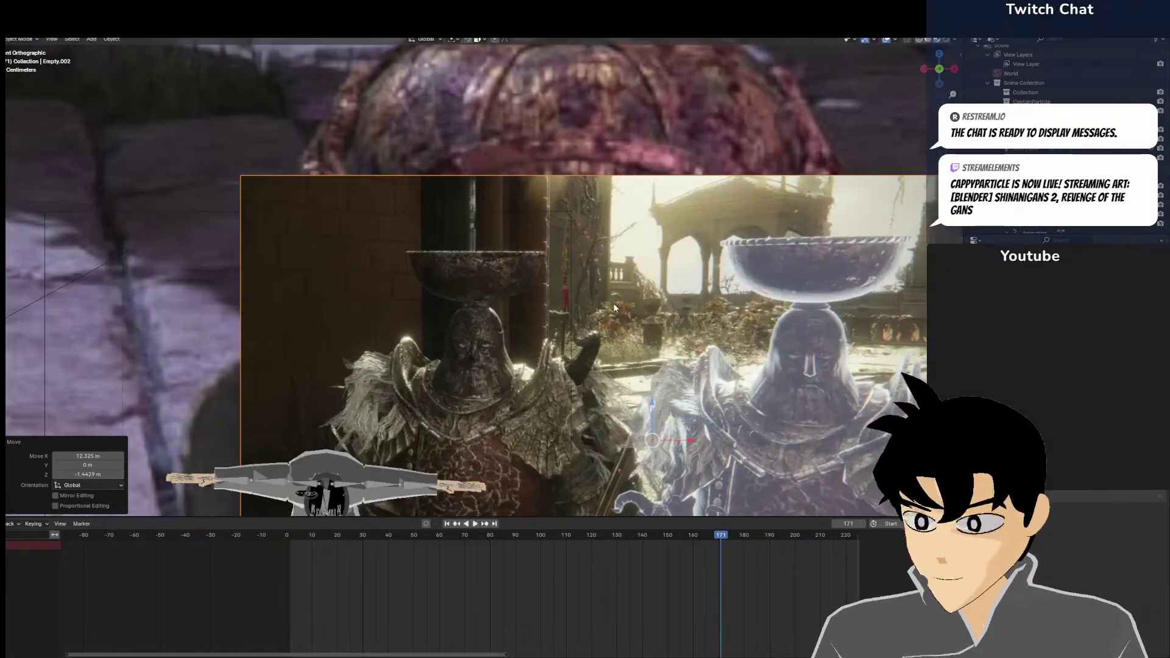
{"action": "scroll", "coordinate": [553, 201], "scroll_direction": "down", "scroll_amount": 1}
{"action": "scroll", "coordinate": [554, 204], "scroll_direction": "down", "scroll_amount": 5}
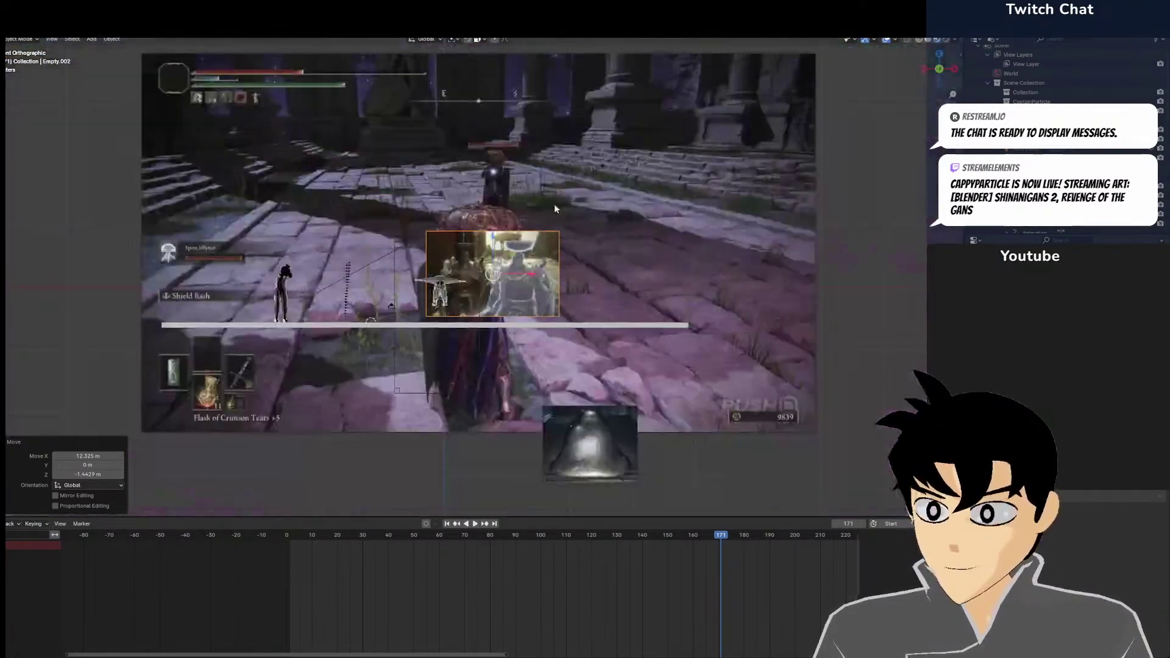
Move the knights reference image away from the character and place it just beside the right edge of the large game screenshot
{"action": "middle_click_drag", "start_coordinate": [554, 204], "coordinate": [589, 276]}
{"action": "scroll", "coordinate": [563, 277], "scroll_direction": "down", "scroll_amount": 4}
{"action": "key", "text": "g"}
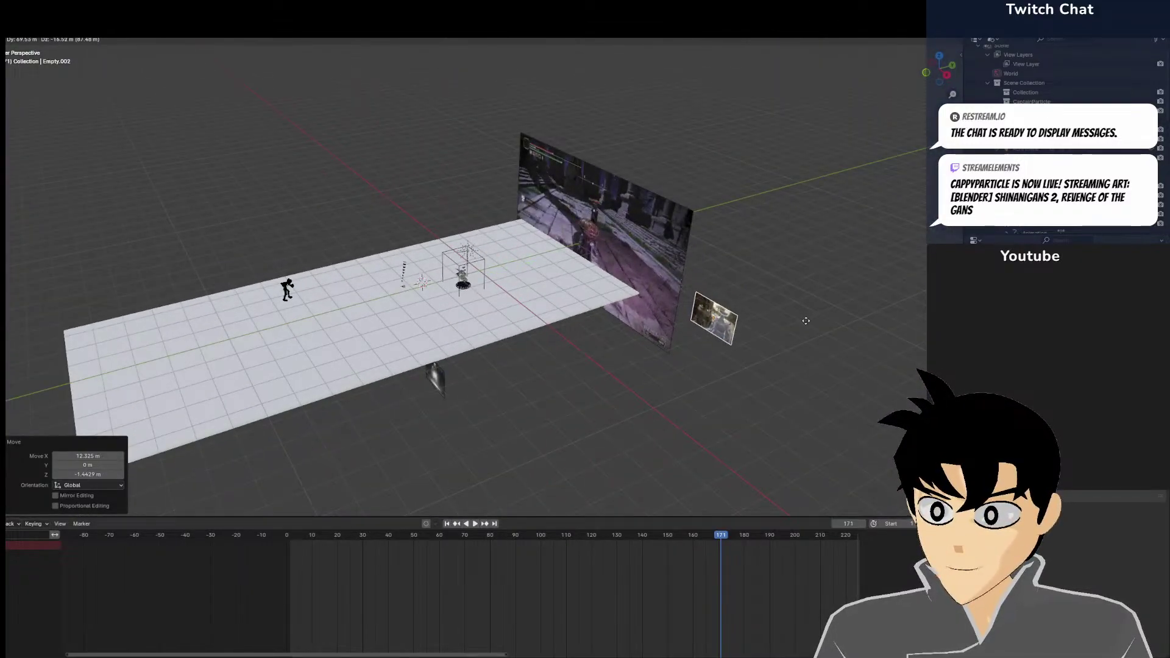
{"action": "key", "text": "KP_1"}
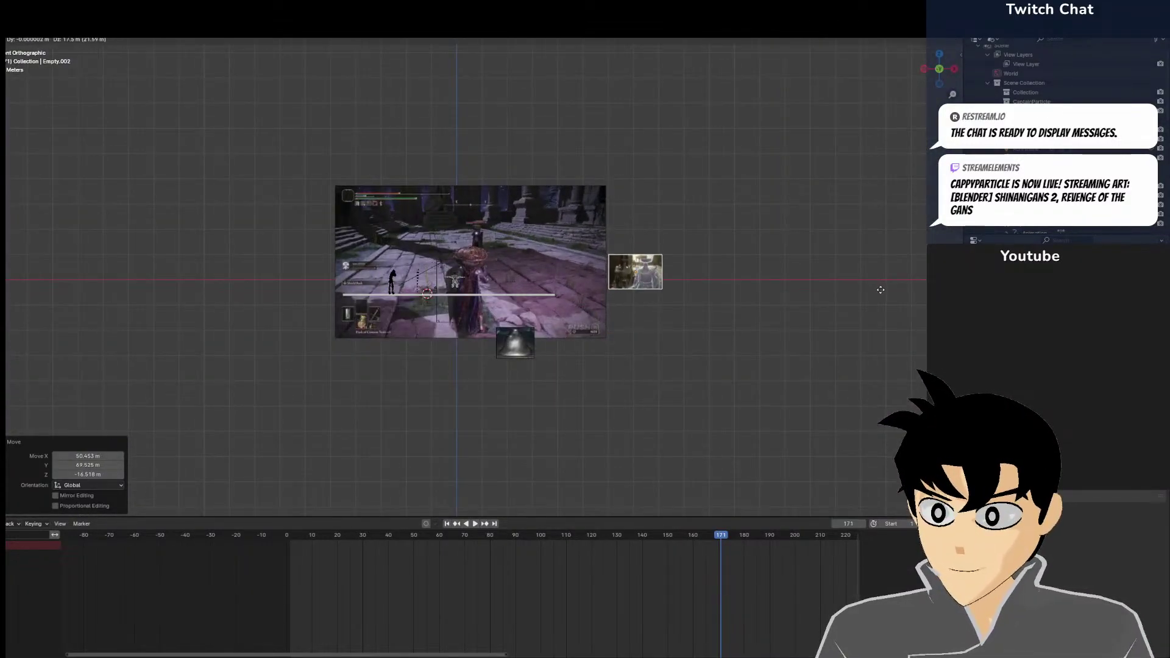
{"action": "left_click", "coordinate": [865, 293]}
{"action": "scroll", "coordinate": [619, 283], "scroll_direction": "up", "scroll_amount": 10}
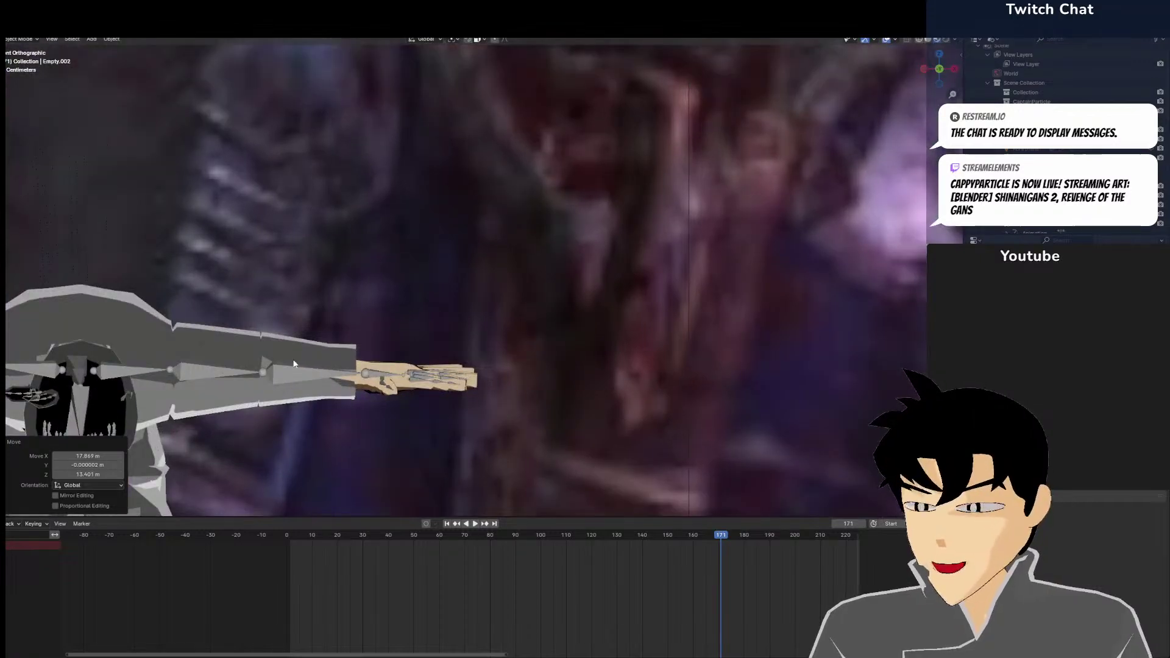
In the camera view, put the character's armature in Pose Mode and move the whole body down about 2.5 m onto the wireframe ring
{"action": "key", "text": "KP_0"}
{"action": "scroll", "coordinate": [170, 368], "scroll_direction": "up", "scroll_amount": 5}
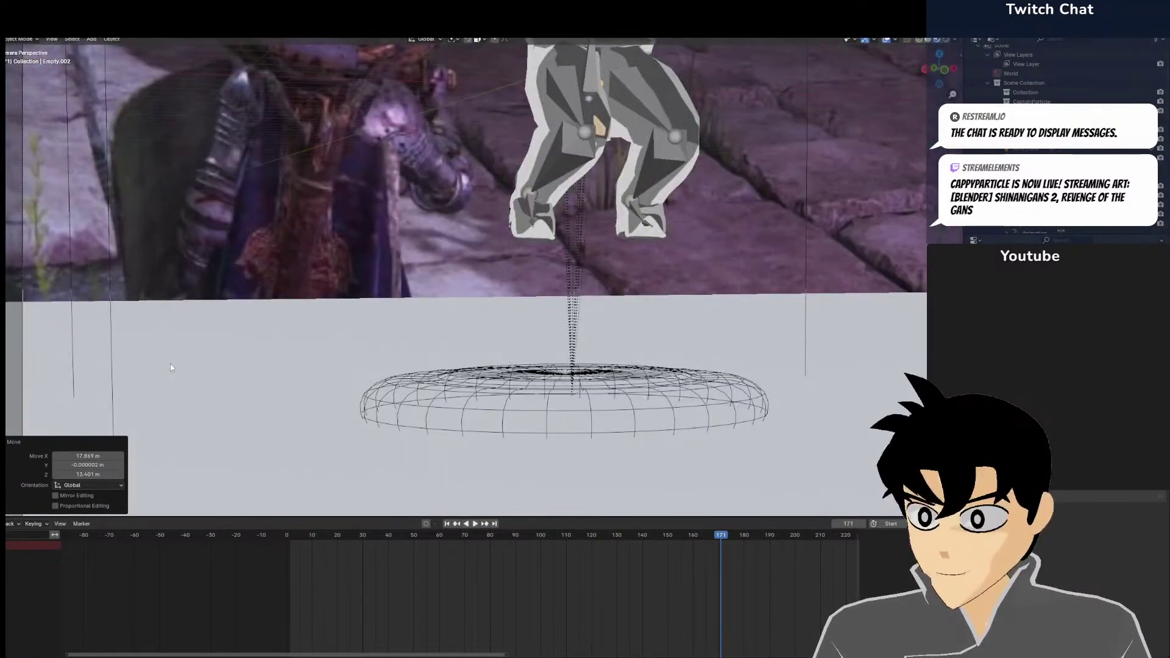
{"action": "key", "text": "KP_0"}
{"action": "key", "text": "KP_0"}
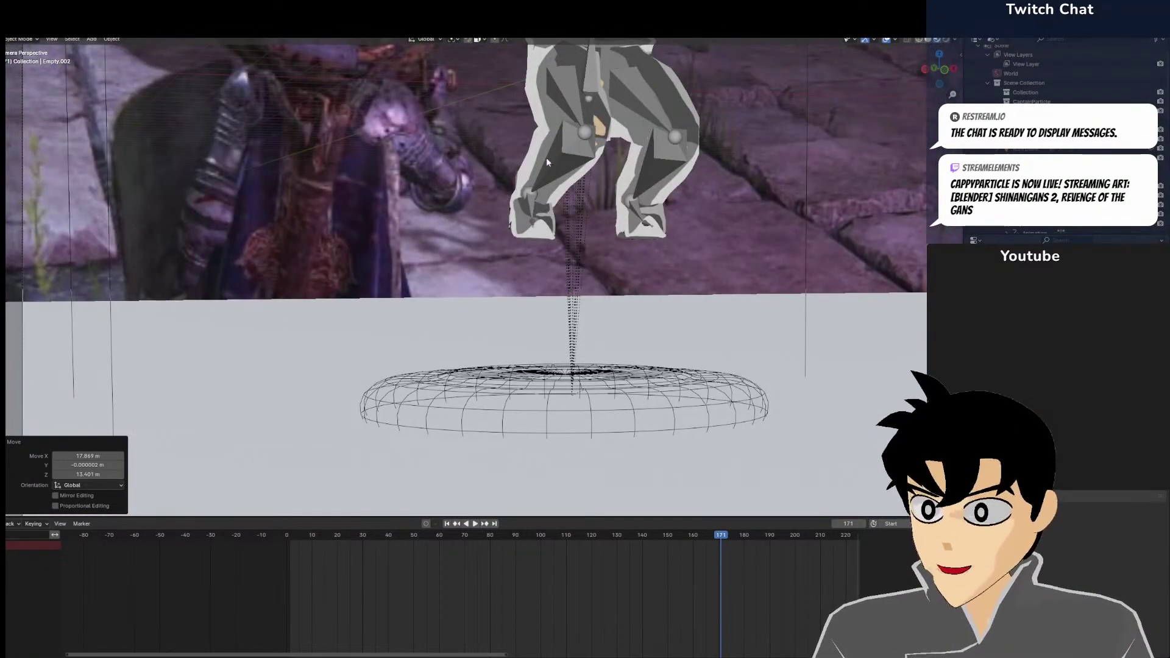
{"action": "left_click", "coordinate": [590, 137]}
{"action": "scroll", "coordinate": [590, 137], "scroll_direction": "down", "scroll_amount": 5}
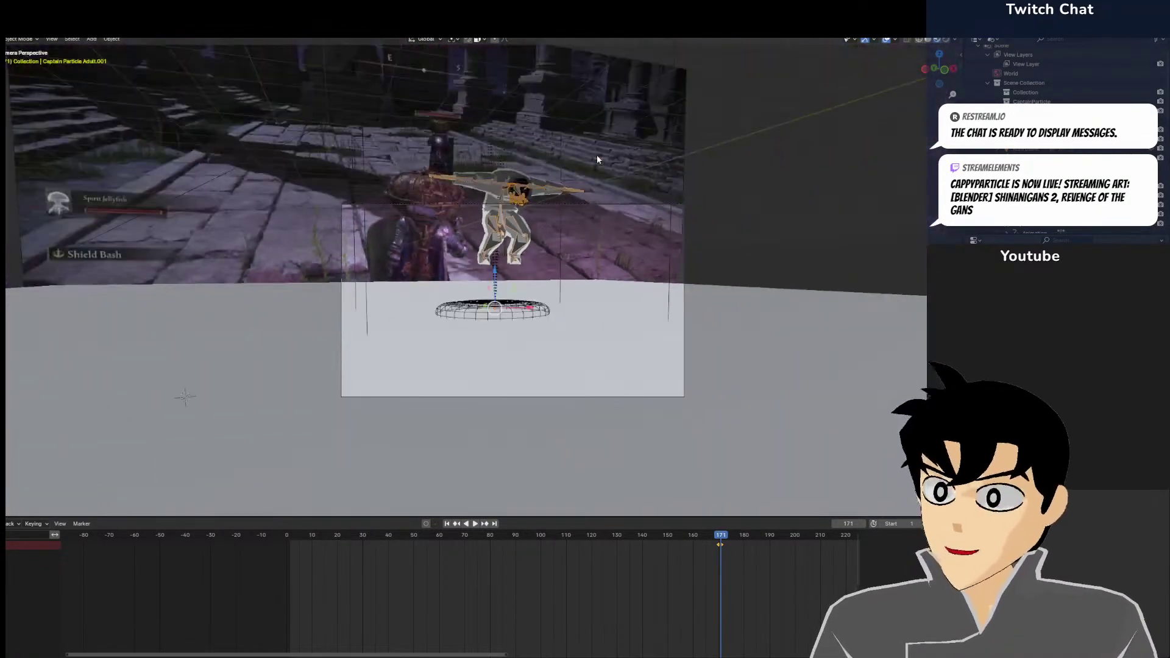
{"action": "left_click", "coordinate": [24, 39]}
{"action": "left_click", "coordinate": [21, 71]}
{"action": "scroll", "coordinate": [402, 110], "scroll_direction": "up", "scroll_amount": 4}
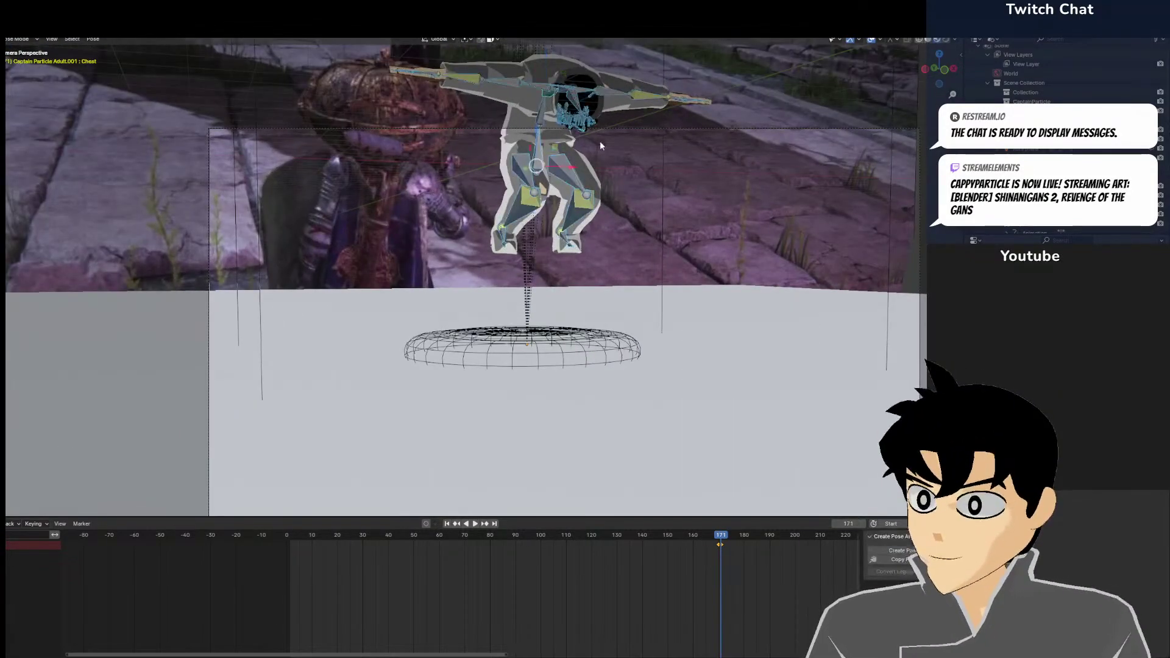
{"action": "key", "text": "g"}
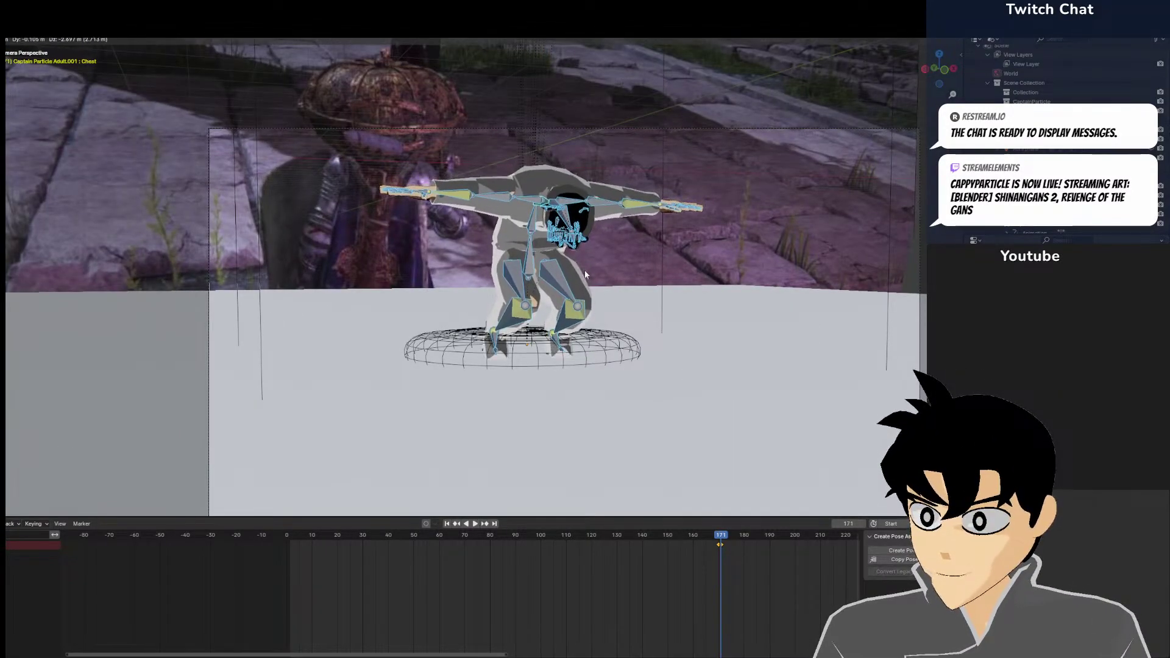
{"action": "left_click", "coordinate": [583, 269]}
Rotate the right upper leg bone up toward the chest and fold the right lower leg back beneath it
{"action": "key", "text": "KP_0"}
{"action": "key", "text": "KP_Decimal"}
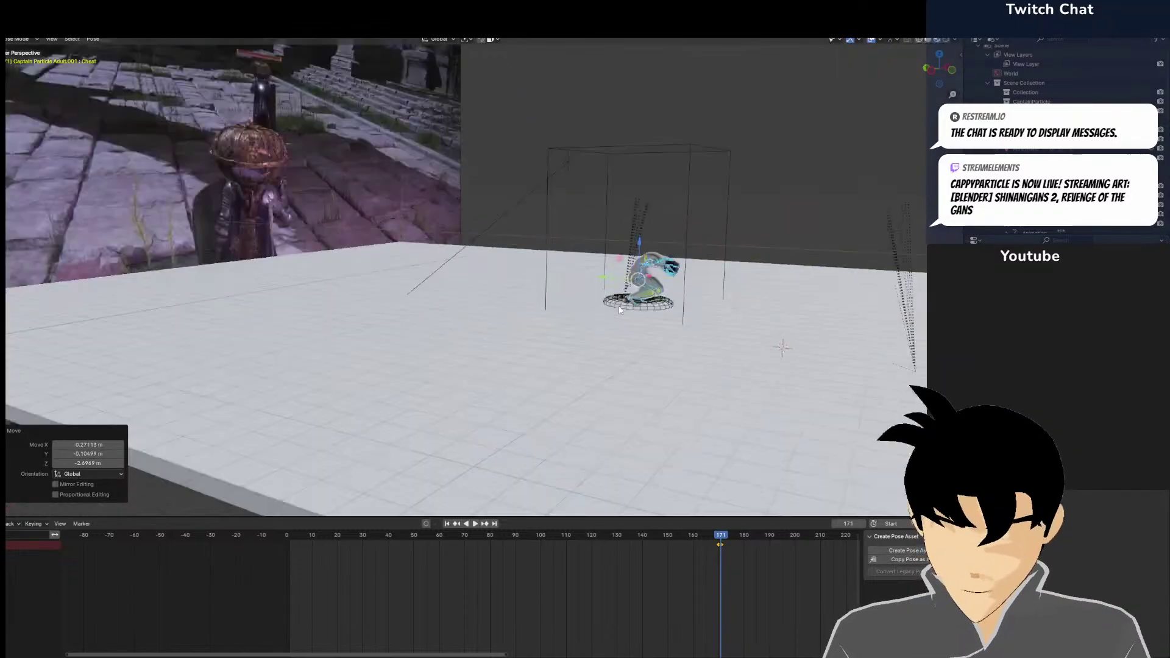
{"action": "scroll", "coordinate": [671, 321], "scroll_direction": "down", "scroll_amount": 2}
{"action": "middle_click_drag", "start_coordinate": [671, 321], "coordinate": [721, 339]}
{"action": "scroll", "coordinate": [720, 340], "scroll_direction": "up", "scroll_amount": 3}
{"action": "scroll", "coordinate": [484, 296], "scroll_direction": "up", "scroll_amount": 3}
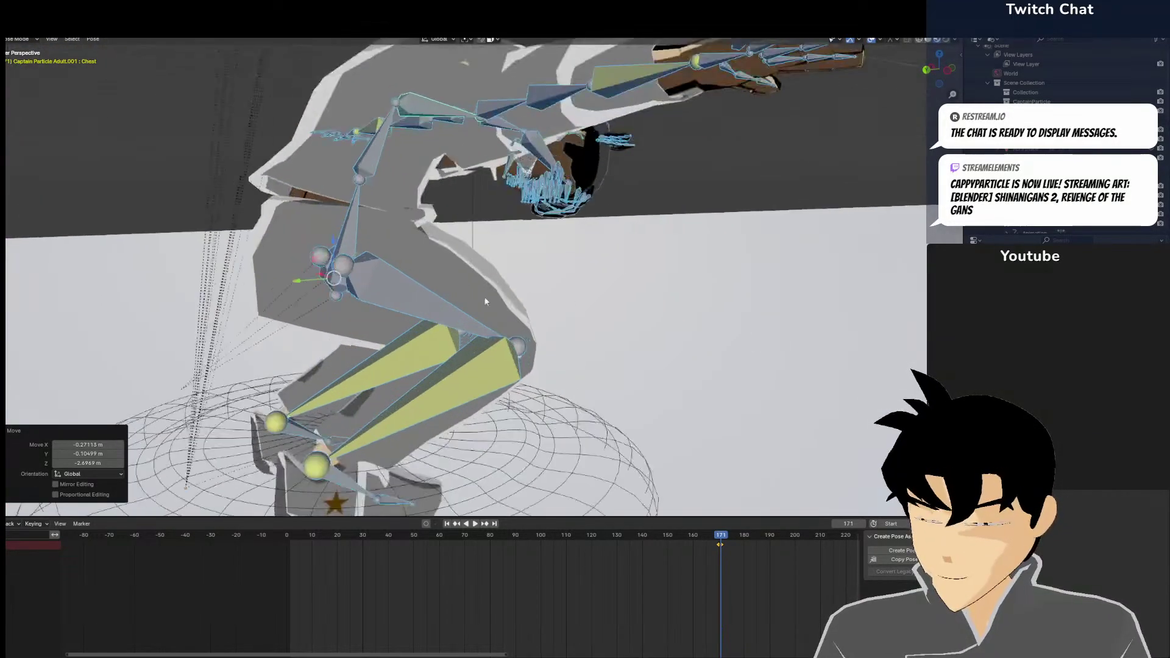
{"action": "left_click", "coordinate": [390, 272]}
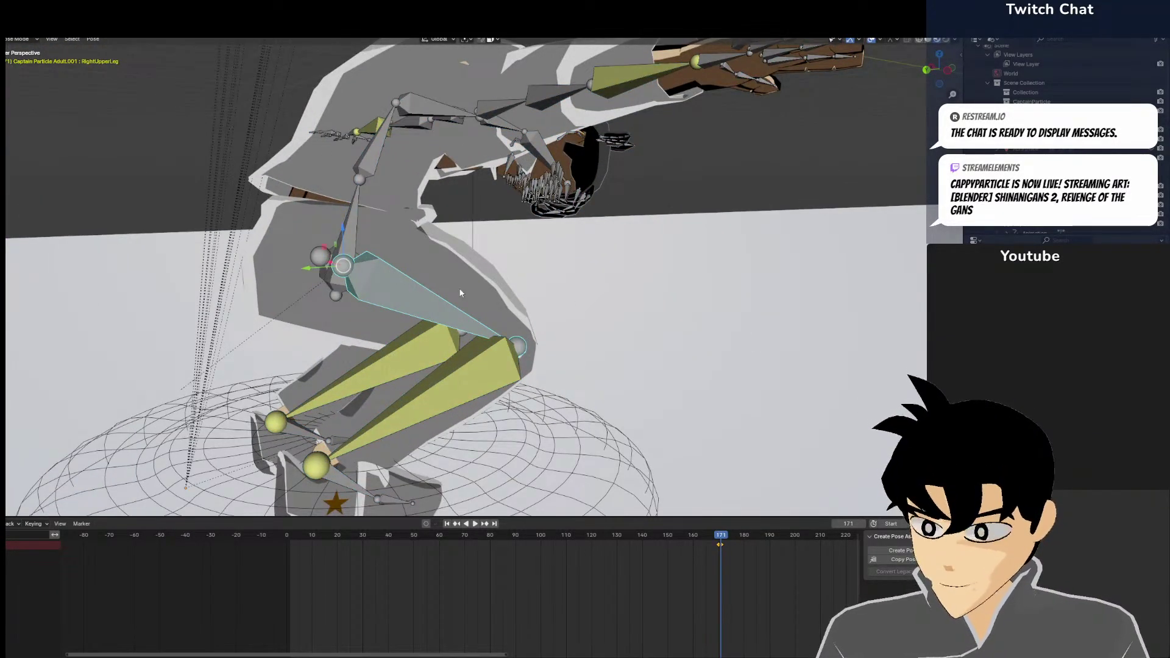
{"action": "key", "text": "r"}
{"action": "left_click", "coordinate": [445, 216]}
{"action": "left_click", "coordinate": [503, 301]}
{"action": "key", "text": "r"}
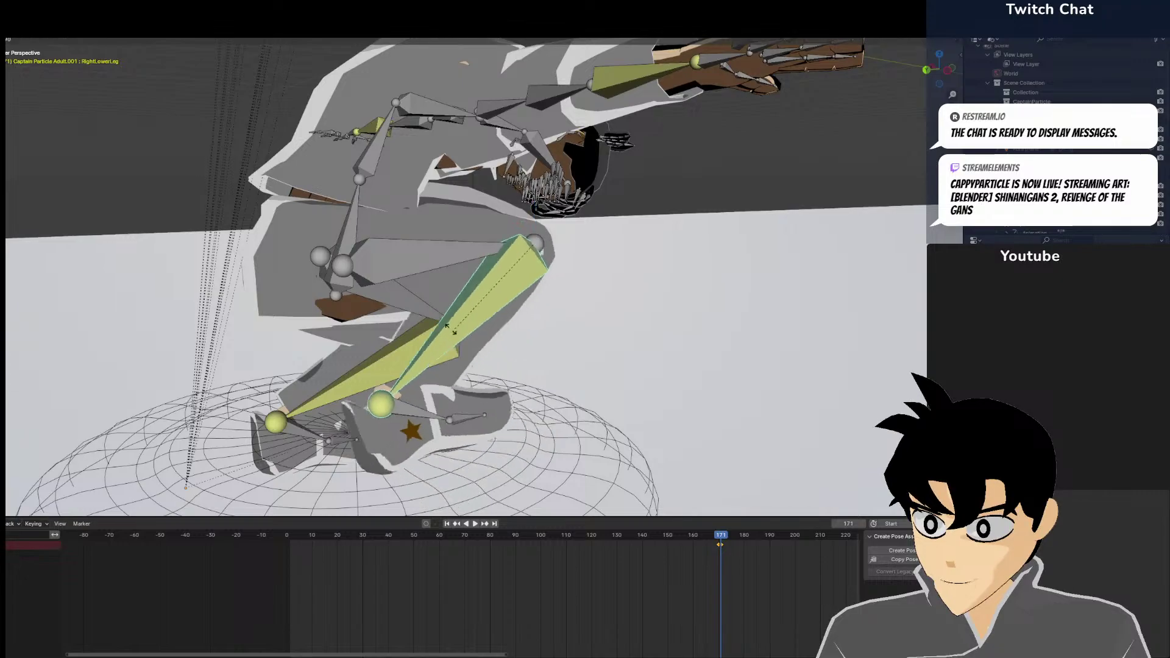
{"action": "left_click", "coordinate": [452, 330]}
Raise the left upper leg bone to match the right one and fold the left lower leg back beneath it
{"action": "left_click", "coordinate": [393, 289]}
{"action": "key", "text": "r"}
{"action": "left_click", "coordinate": [441, 329]}
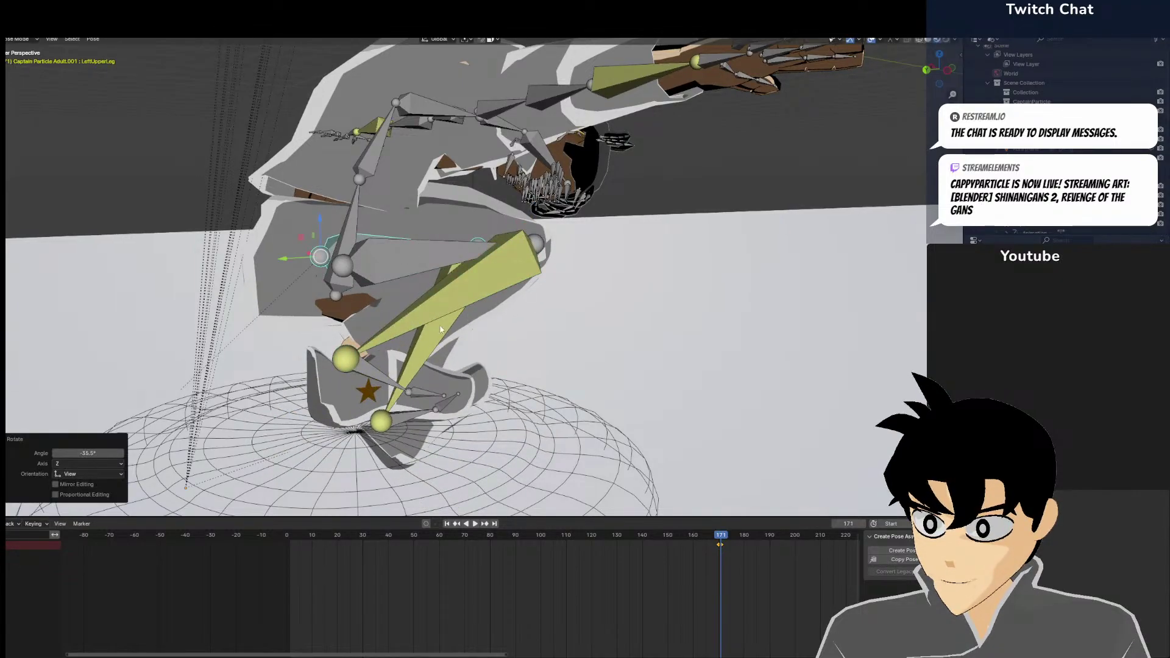
{"action": "left_click", "coordinate": [441, 329]}
{"action": "key", "text": "r"}
{"action": "left_click", "coordinate": [298, 315]}
Rotate the character's right shoulder and right upper arm forward and down around the front of the body
{"action": "middle_click_drag", "start_coordinate": [396, 240], "coordinate": [274, 286]}
{"action": "left_click", "coordinate": [390, 123]}
{"action": "key", "text": "r"}
{"action": "left_click", "coordinate": [387, 187]}
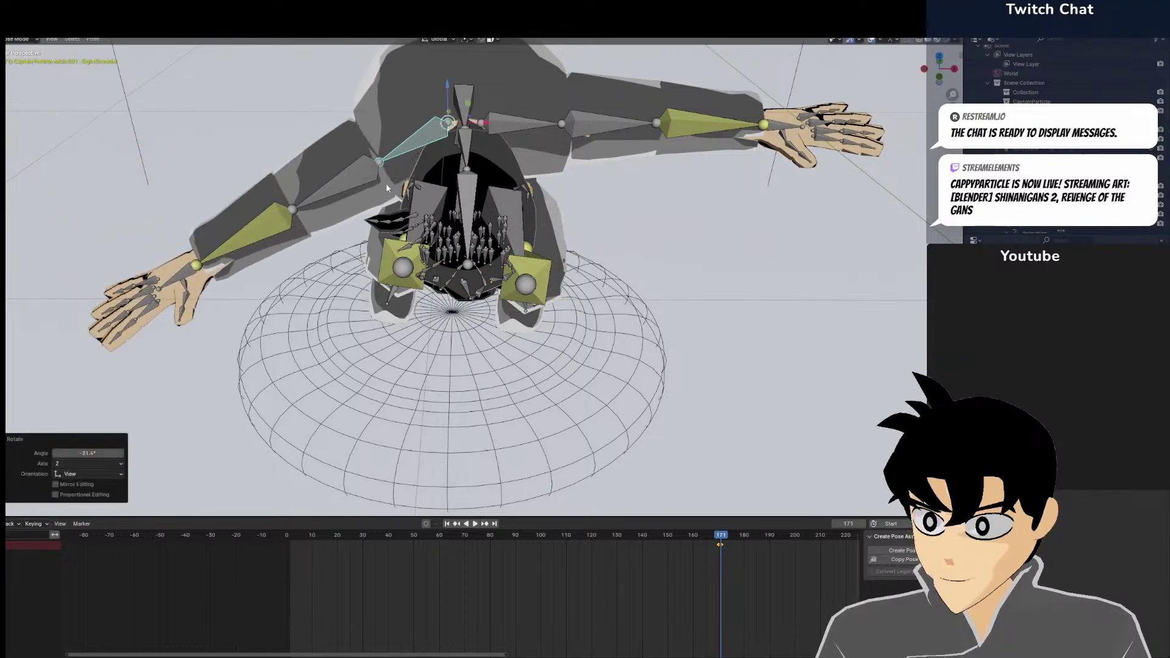
{"action": "left_click", "coordinate": [349, 184]}
{"action": "key", "text": "r"}
{"action": "left_click", "coordinate": [342, 273]}
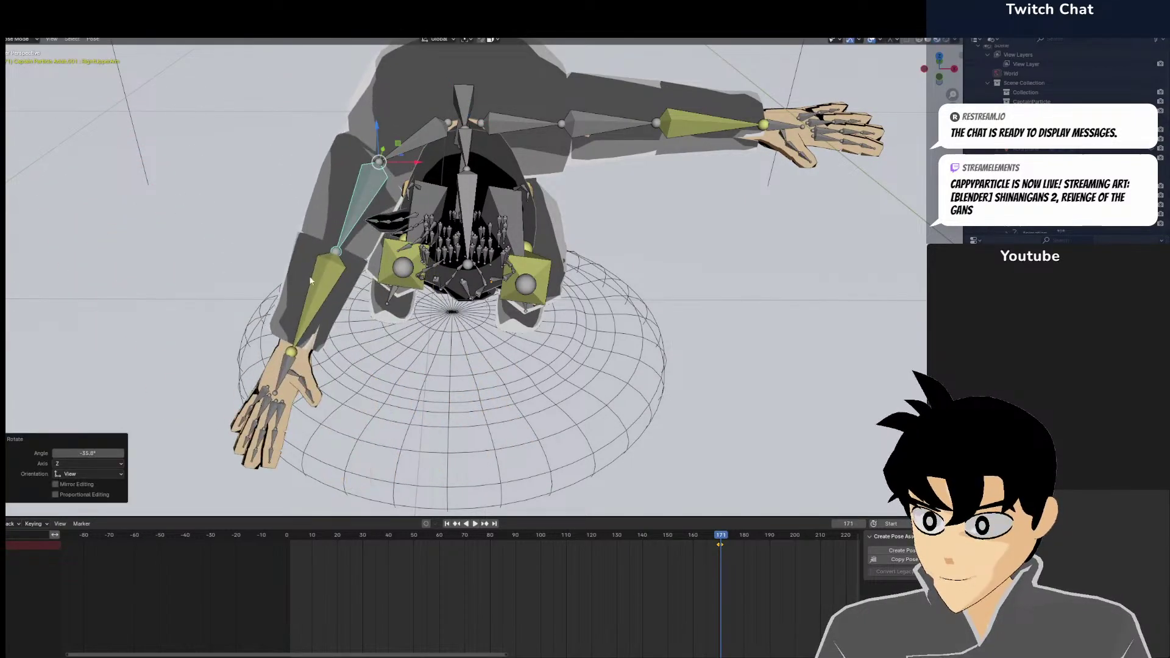
Bend the right forearm and hand across the front of the knees and rotate the right upper arm inward
{"action": "left_click", "coordinate": [323, 285]}
{"action": "key", "text": "r"}
{"action": "left_click", "coordinate": [464, 286]}
{"action": "left_click", "coordinate": [454, 292]}
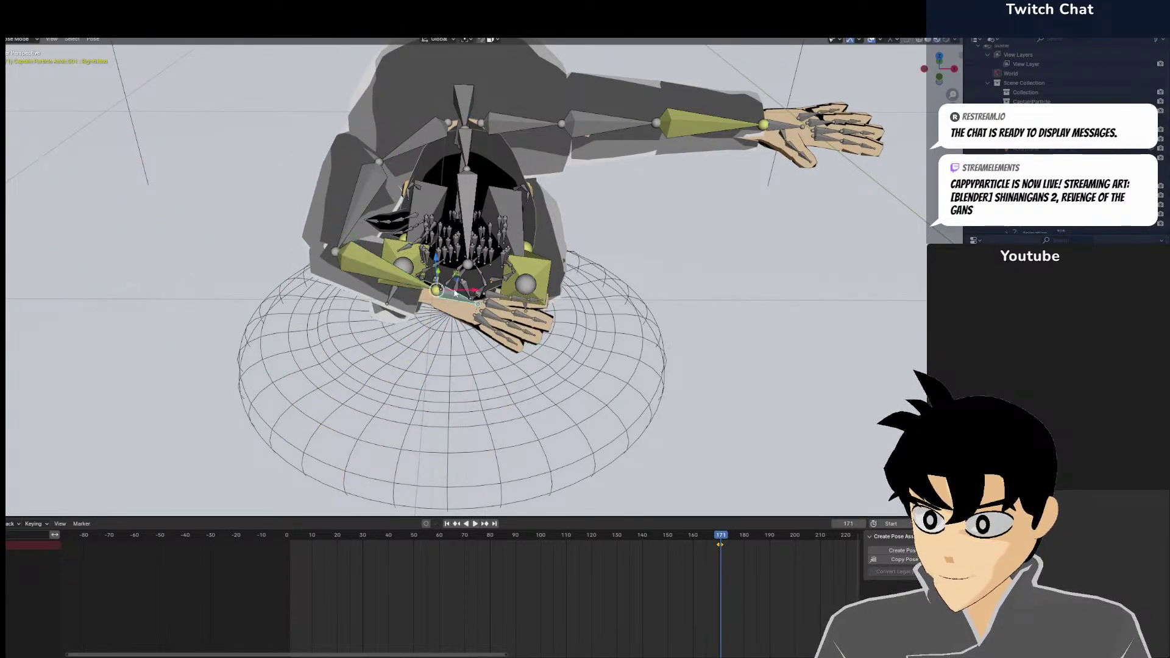
{"action": "key", "text": "r"}
{"action": "left_click", "coordinate": [448, 258]}
{"action": "key", "text": "r"}
{"action": "left_click", "coordinate": [501, 153]}
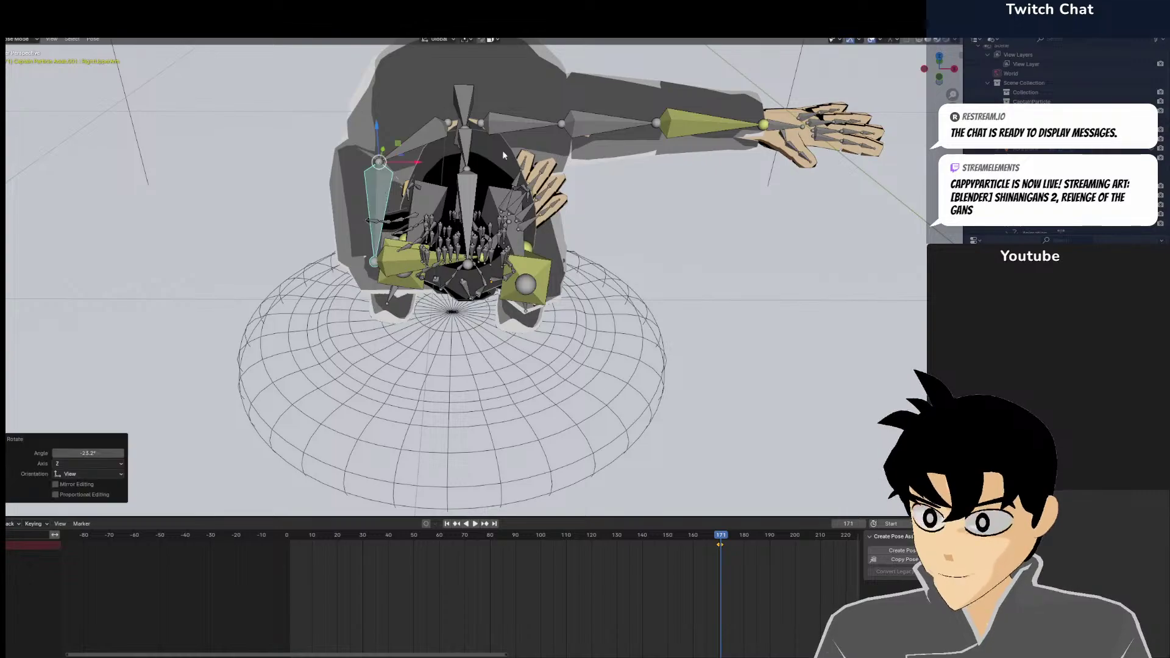
Rotate the left shoulder and upper arm forward and fold the left forearm across the knees, crossing the right forearm
{"action": "left_click", "coordinate": [536, 135]}
{"action": "left_click", "coordinate": [609, 122]}
{"action": "key", "text": "r"}
{"action": "left_click", "coordinate": [609, 202]}
{"action": "key", "text": "r"}
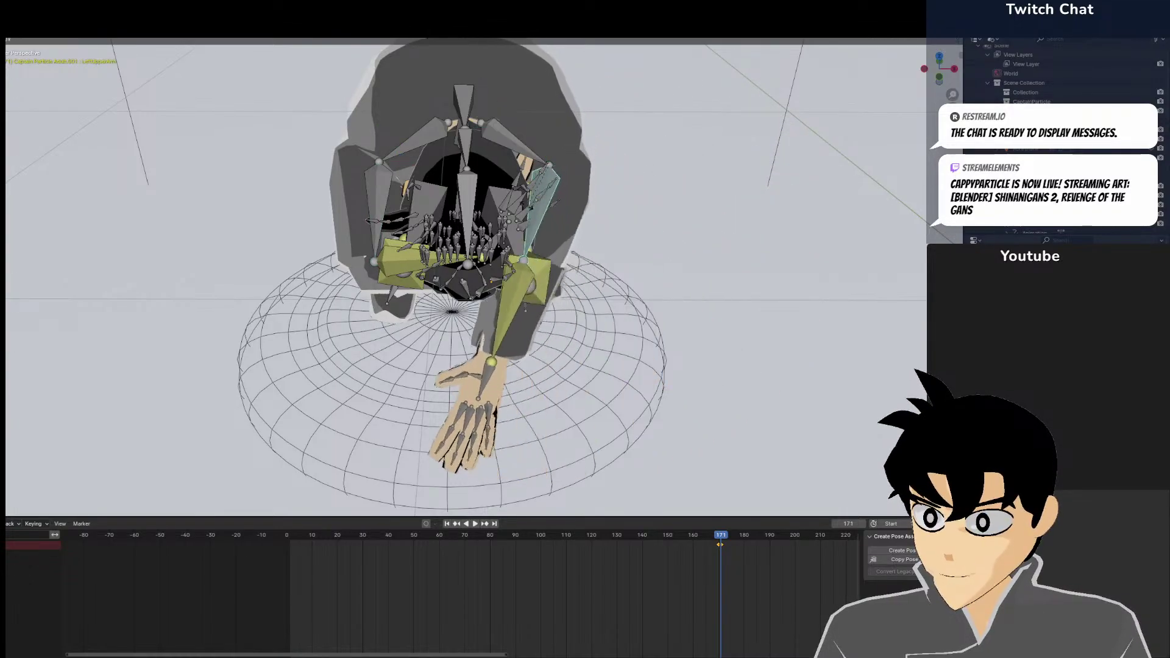
{"action": "left_click", "coordinate": [522, 270]}
{"action": "left_click", "coordinate": [506, 305]}
{"action": "key", "text": "r"}
{"action": "left_click", "coordinate": [438, 201]}
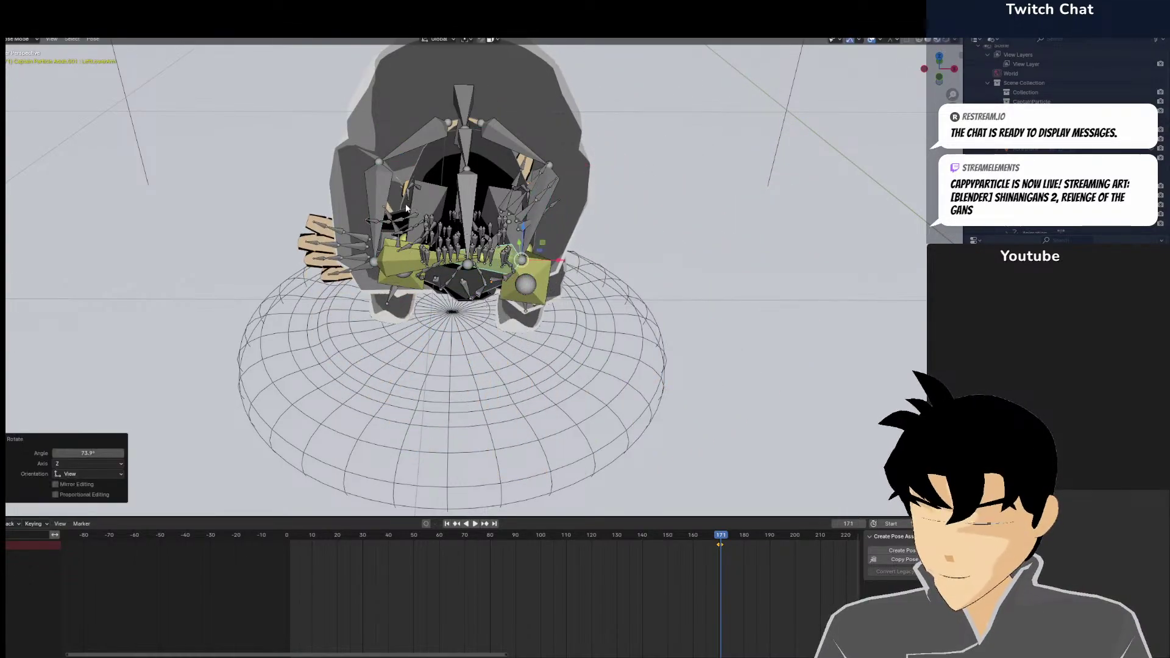
Select all bones and, in the side view, move the curled-up pose down about 1 m so the feet rest on the floor
{"action": "key", "text": "KP_0"}
{"action": "middle_click_drag", "start_coordinate": [437, 201], "coordinate": [323, 233]}
{"action": "key", "text": "alt+z"}
{"action": "key", "text": "KP_1"}
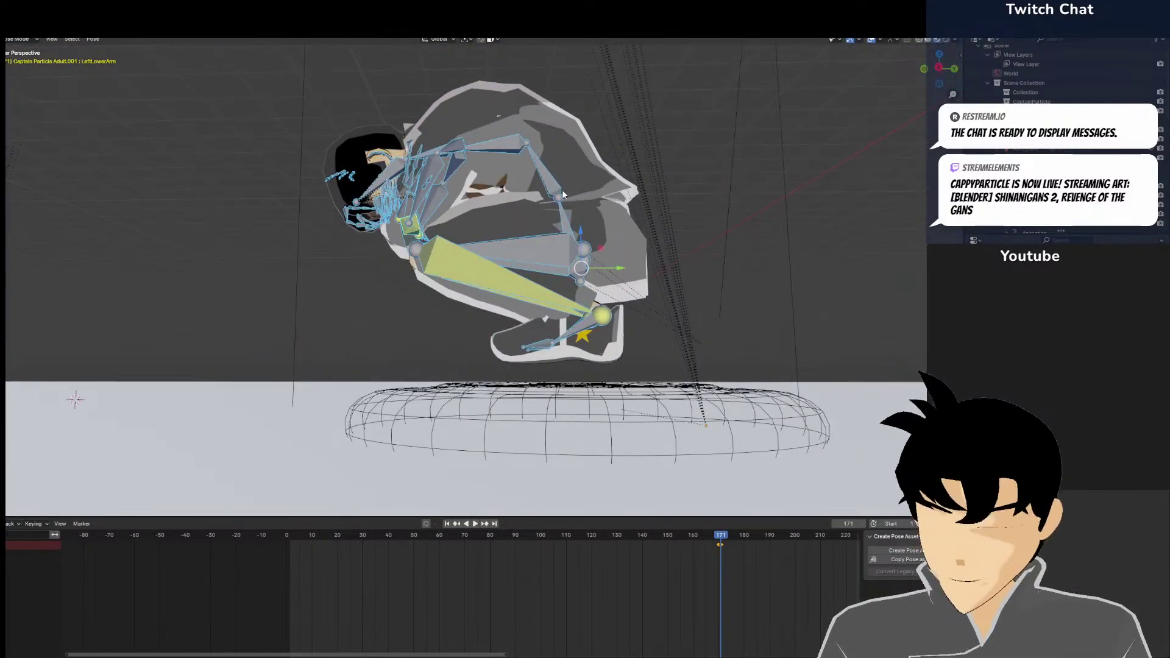
{"action": "key", "text": "g"}
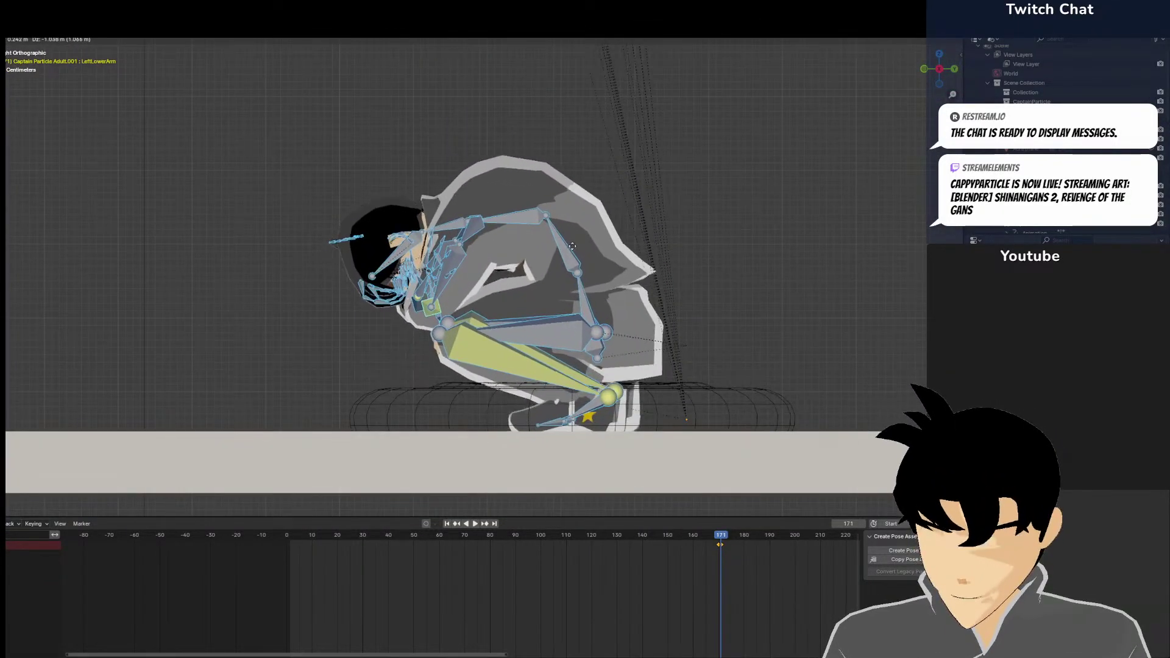
{"action": "left_click", "coordinate": [569, 244]}
Working from below the character, rotate the left and right upper leg bones outward to spread the knees
{"action": "middle_click_drag", "start_coordinate": [569, 245], "coordinate": [670, 156]}
{"action": "left_click", "coordinate": [513, 326]}
{"action": "key", "text": "r"}
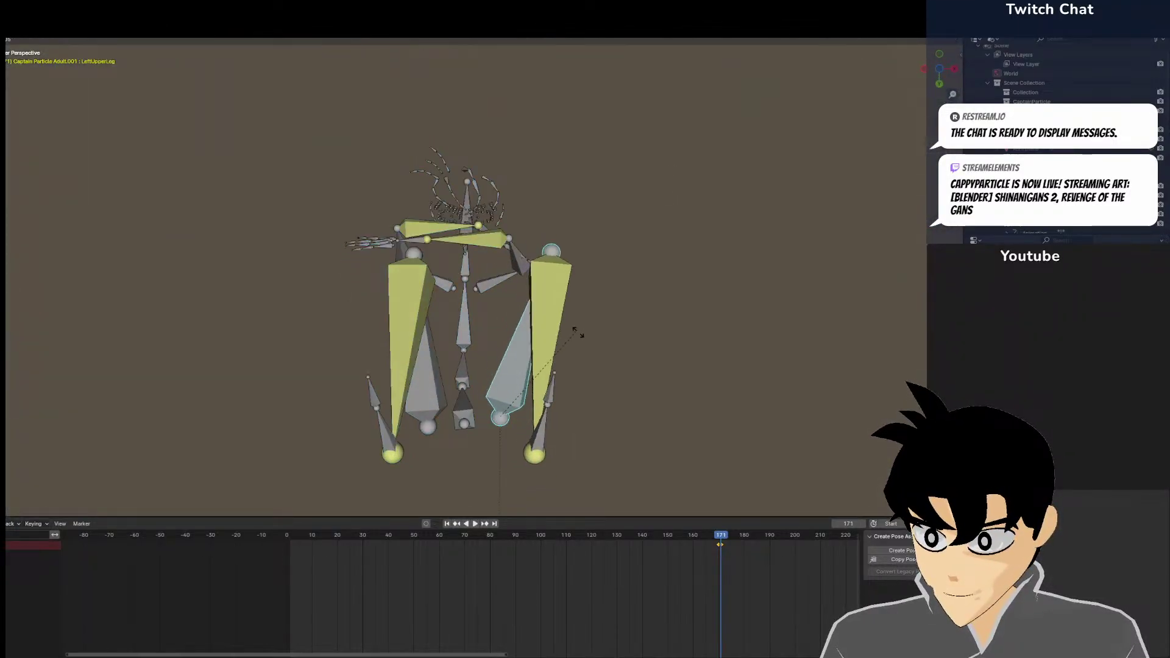
{"action": "left_click", "coordinate": [588, 331]}
{"action": "left_click", "coordinate": [416, 355]}
{"action": "key", "text": "r"}
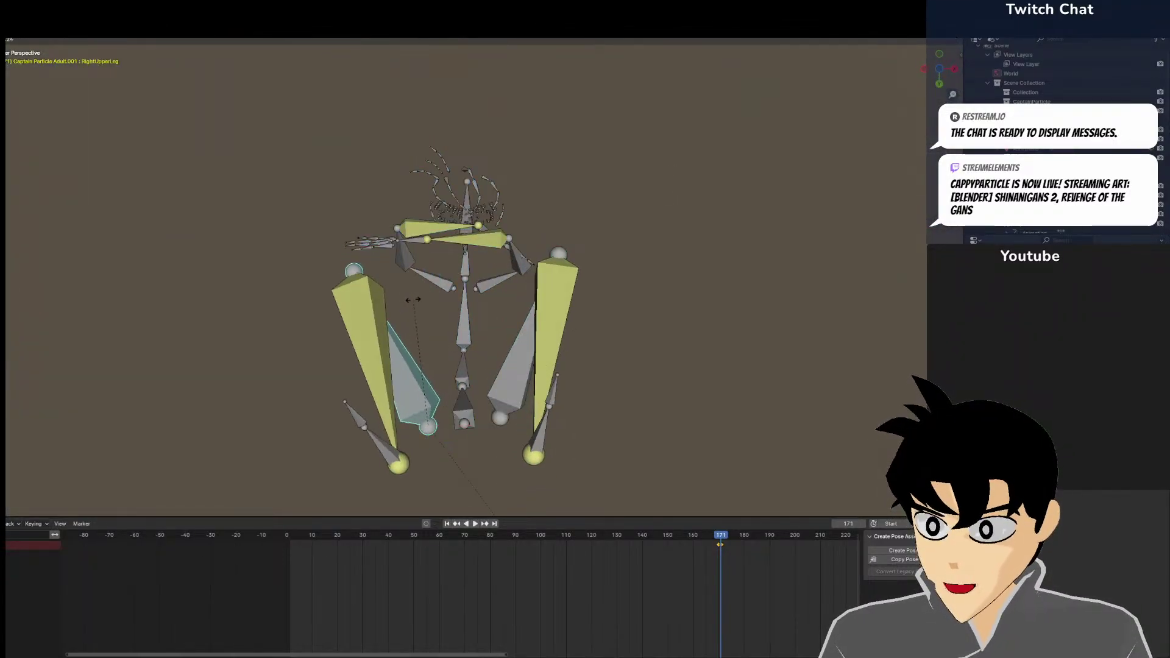
{"action": "left_click", "coordinate": [405, 298]}
{"action": "left_click", "coordinate": [378, 317]}
Rotate the base bones of the left hand's index, middle, ring and little fingers so the fingers lie close together
{"action": "middle_click_drag", "start_coordinate": [378, 317], "coordinate": [604, 379]}
{"action": "key", "text": "KP_0"}
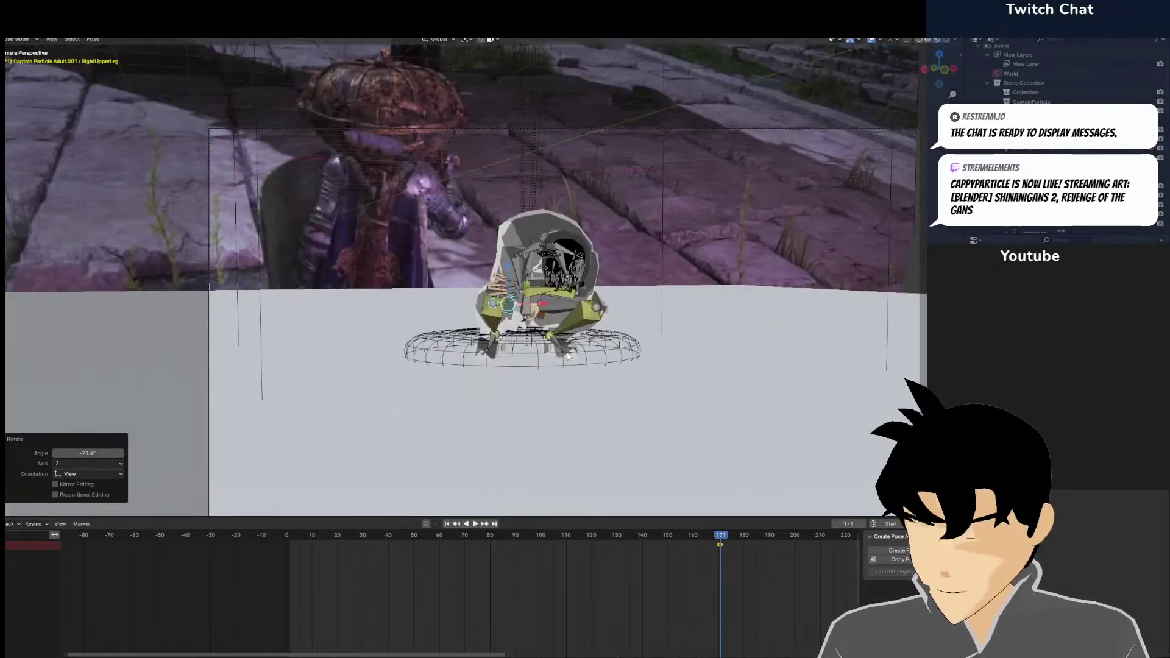
{"action": "scroll", "coordinate": [657, 357], "scroll_direction": "up", "scroll_amount": 4}
{"action": "left_click", "coordinate": [664, 341]}
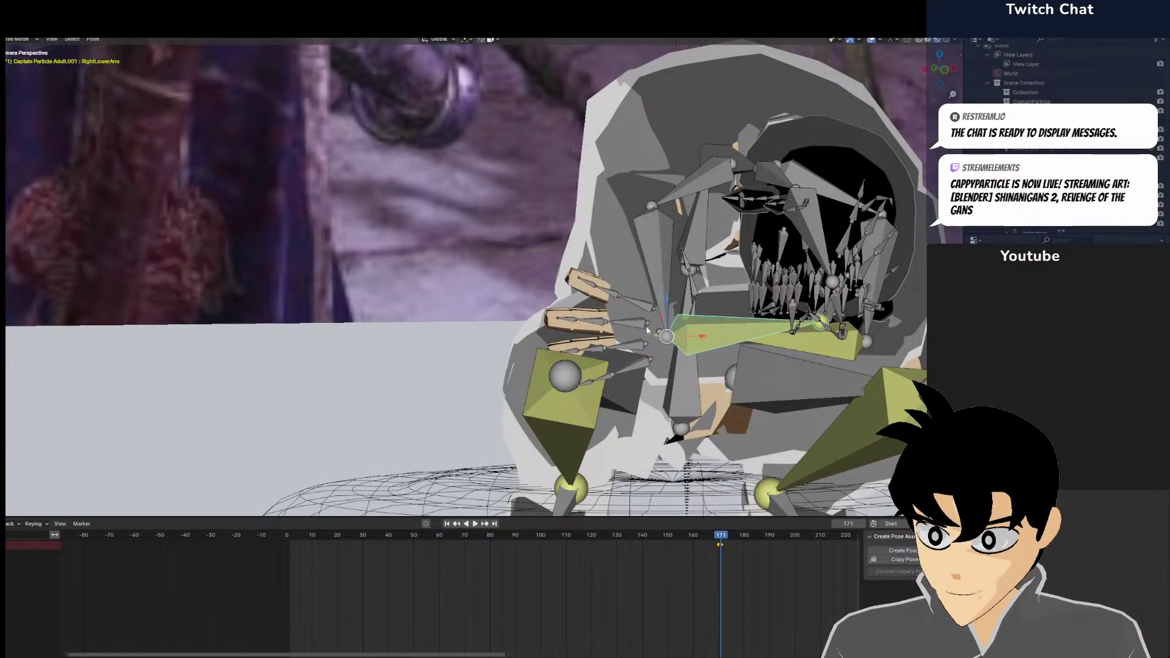
{"action": "left_click", "coordinate": [634, 304]}
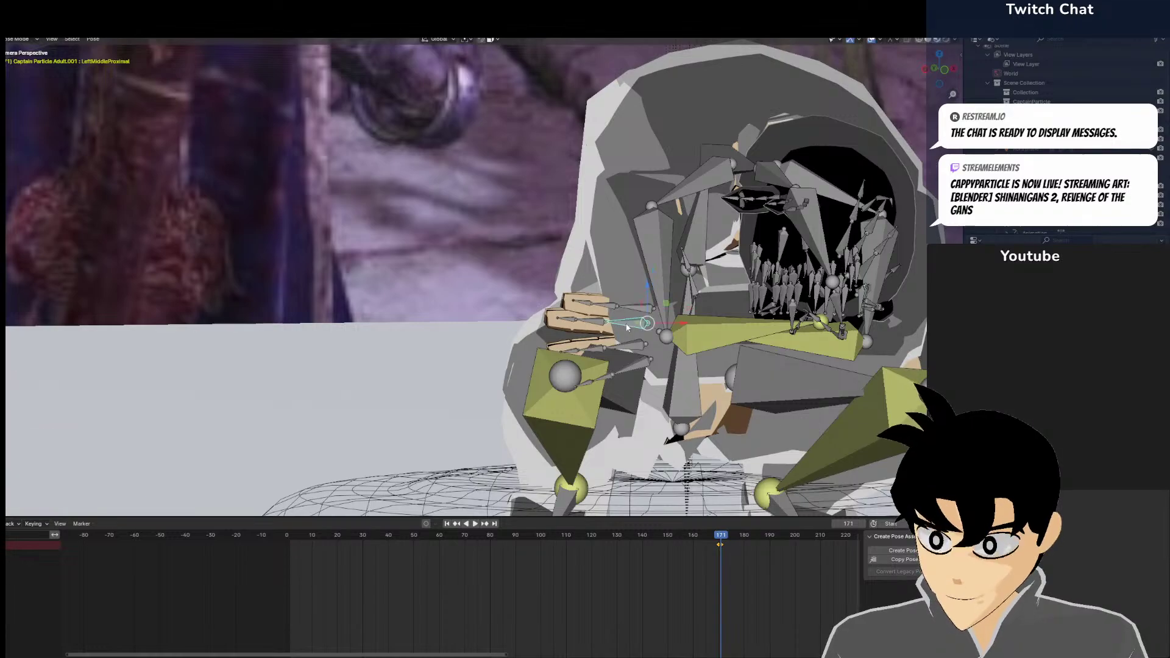
{"action": "left_click", "coordinate": [620, 355]}
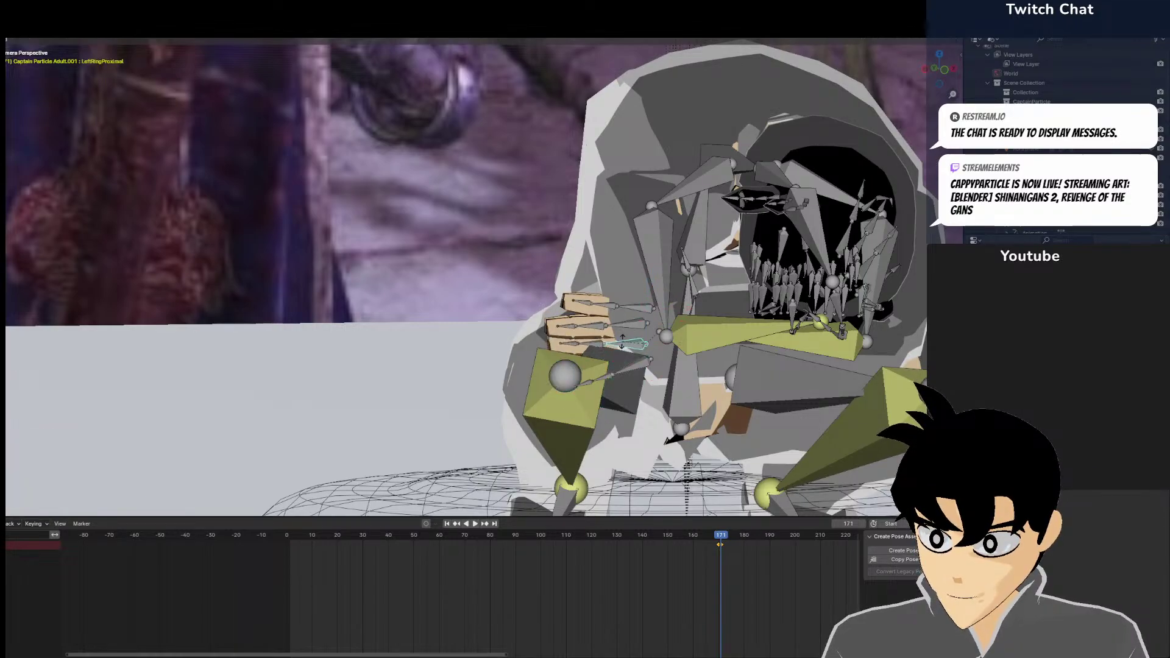
{"action": "left_click", "coordinate": [625, 366]}
{"action": "key", "text": "r"}
{"action": "left_click", "coordinate": [647, 331]}
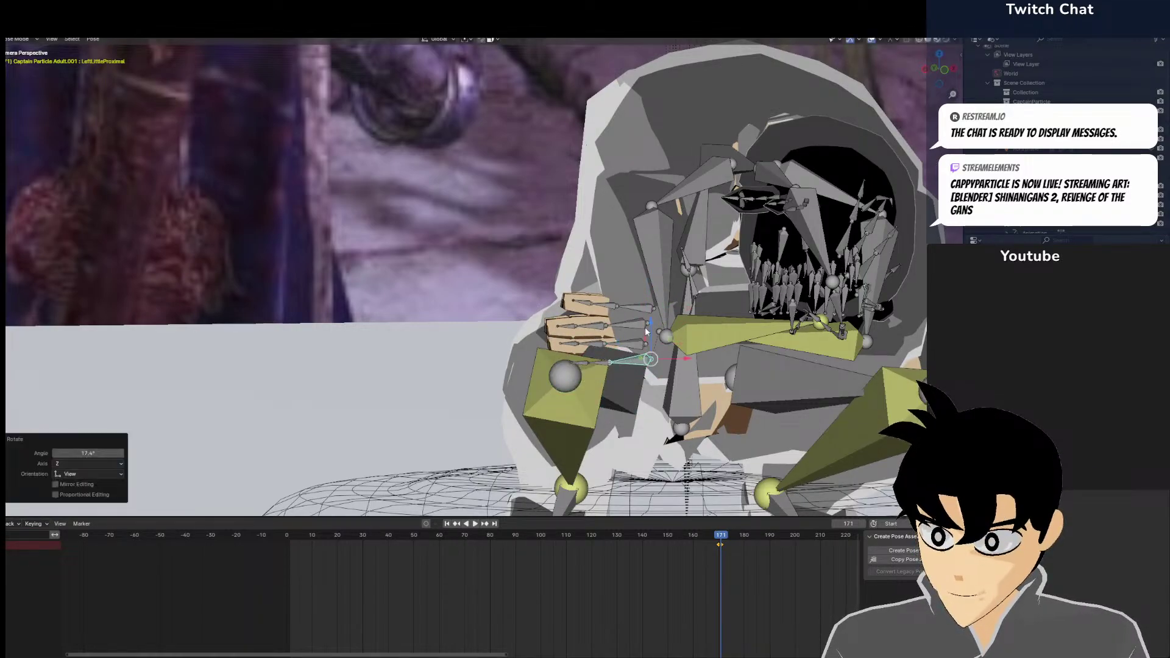
Rotate the base bone of the left thumb by about -42.3°
{"action": "left_click", "coordinate": [684, 303]}
{"action": "key", "text": "r"}
{"action": "left_click", "coordinate": [680, 303]}
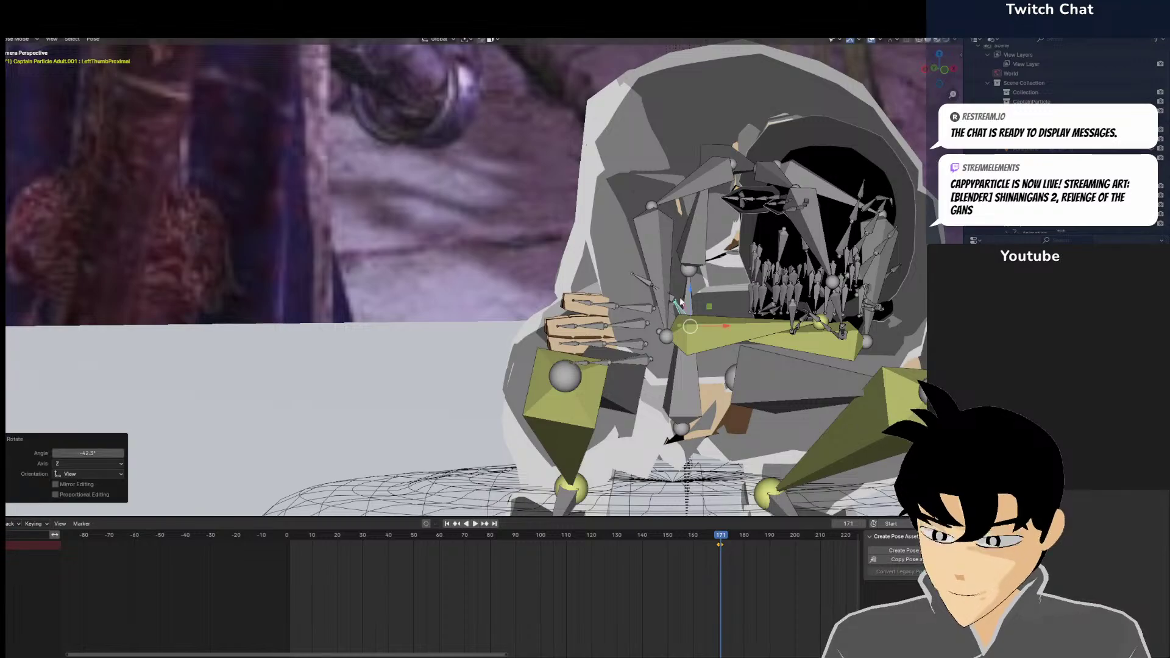
Rotate the base bones of the right hand's index and middle fingers so the two fingers lie nearly parallel
{"action": "middle_click_drag", "start_coordinate": [675, 300], "coordinate": [629, 305]}
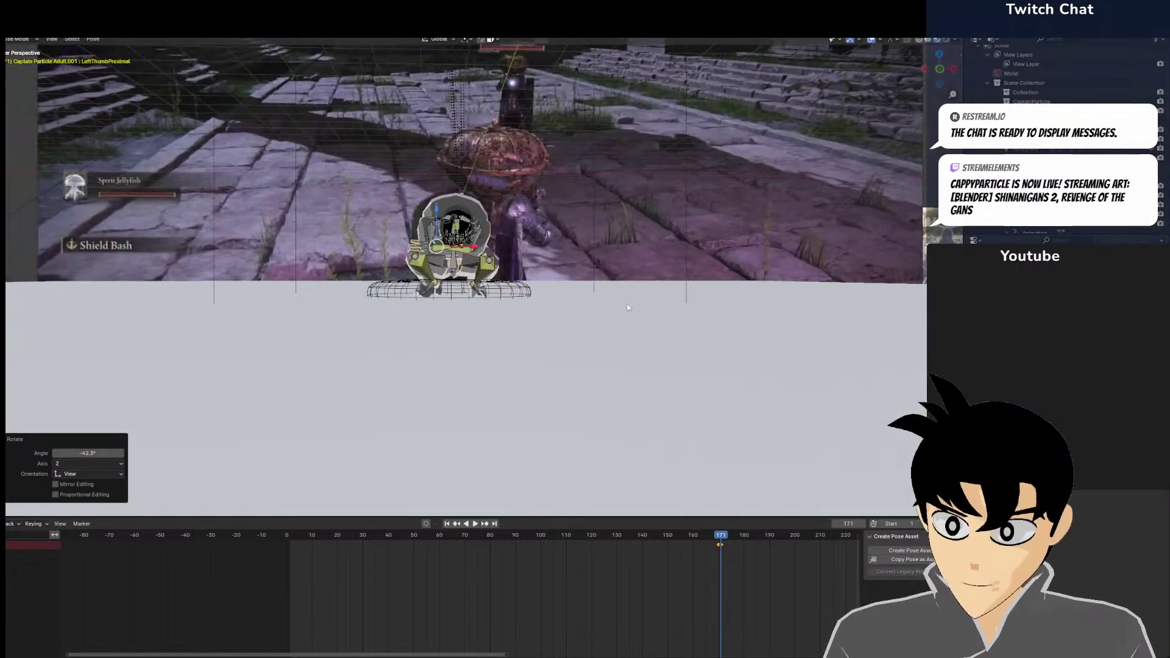
{"action": "scroll", "coordinate": [493, 204], "scroll_direction": "up", "scroll_amount": 9}
{"action": "middle_click_drag", "start_coordinate": [489, 199], "coordinate": [443, 341], "text": "shift"}
{"action": "scroll", "coordinate": [444, 342], "scroll_direction": "up", "scroll_amount": 2}
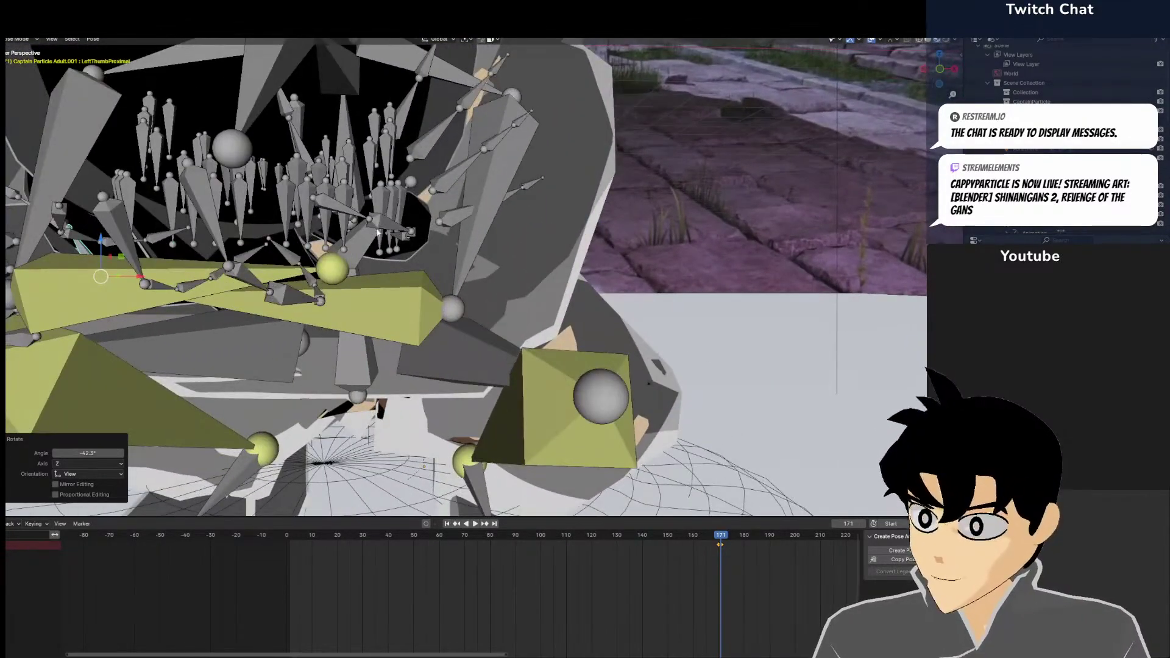
{"action": "left_click", "coordinate": [374, 228]}
{"action": "key", "text": "r"}
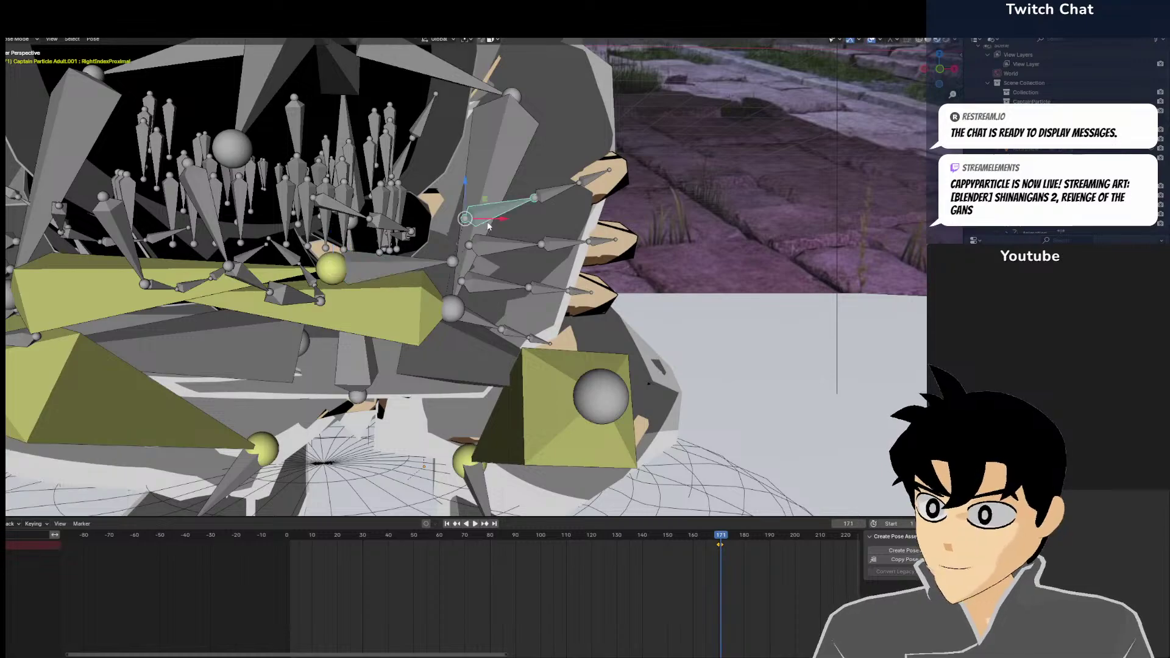
{"action": "left_click", "coordinate": [491, 234]}
{"action": "left_click", "coordinate": [503, 251]}
{"action": "key", "text": "r"}
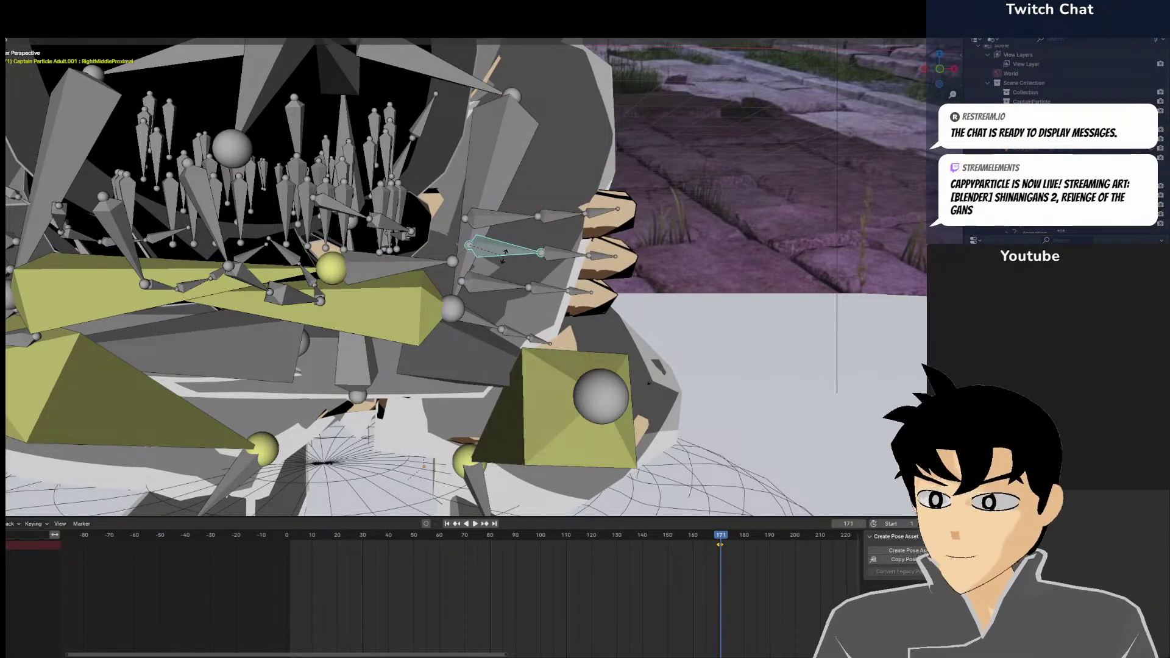
{"action": "left_click", "coordinate": [513, 285]}
Rotate the base bones of the right hand's ring and little fingers to line up with the other fingers
{"action": "left_click", "coordinate": [496, 285]}
{"action": "key", "text": "r"}
{"action": "left_click", "coordinate": [463, 317]}
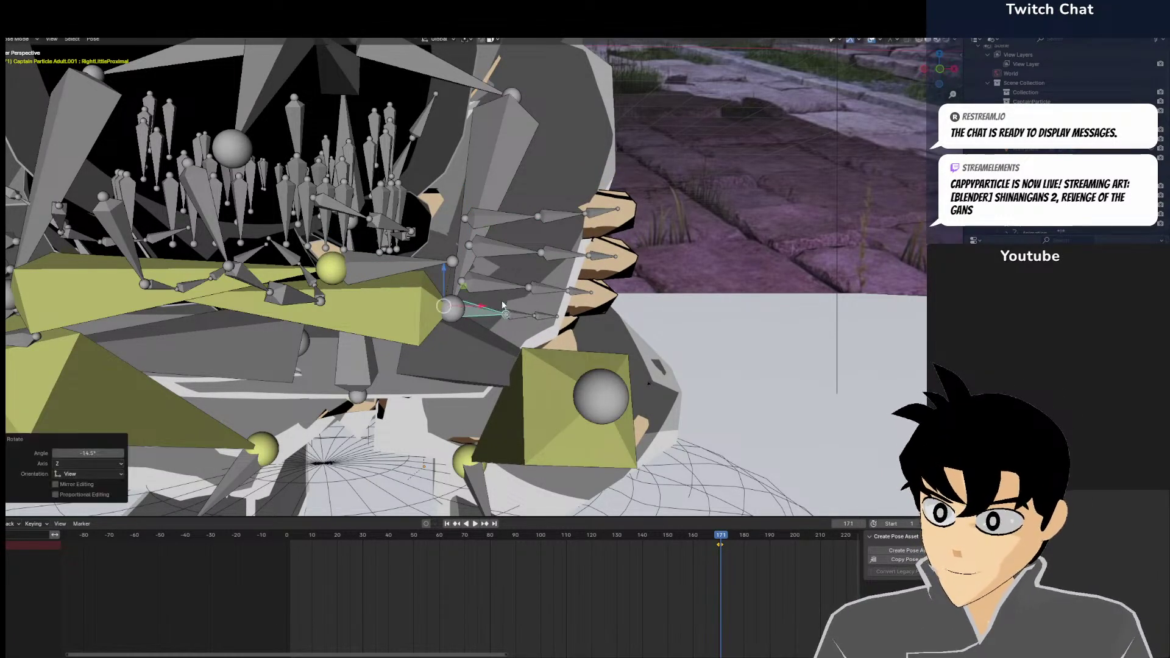
{"action": "key", "text": "r"}
{"action": "left_click", "coordinate": [410, 258]}
{"action": "left_click", "coordinate": [395, 193]}
{"action": "key", "text": "r"}
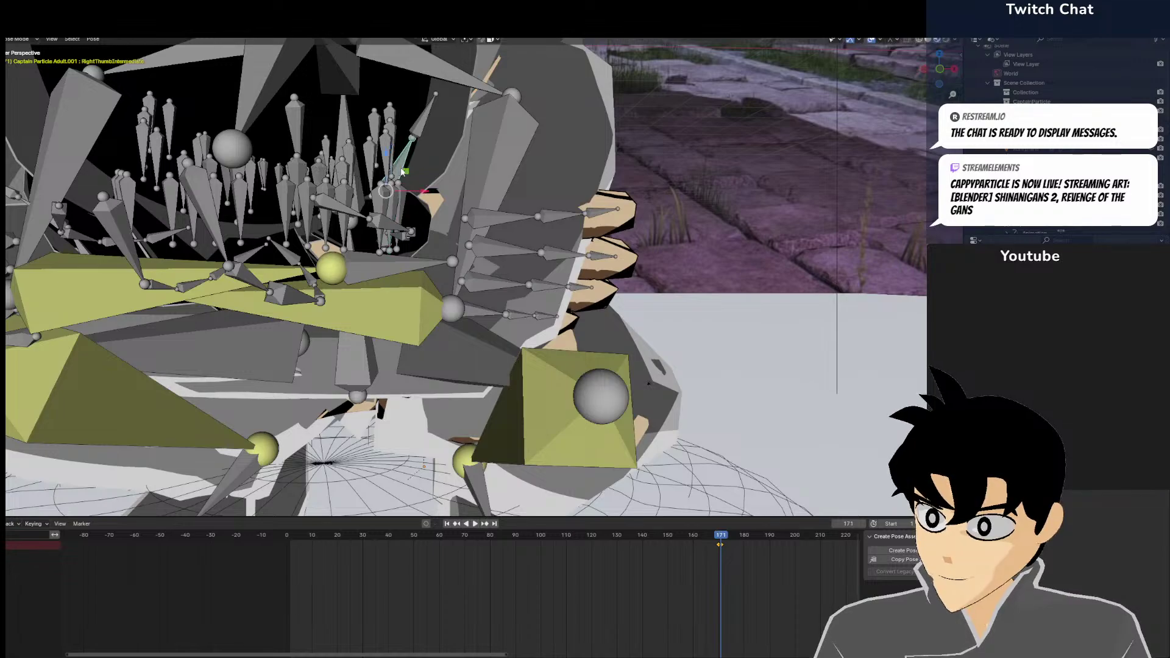
{"action": "left_click", "coordinate": [438, 193]}
{"action": "key", "text": "ctrl+z"}
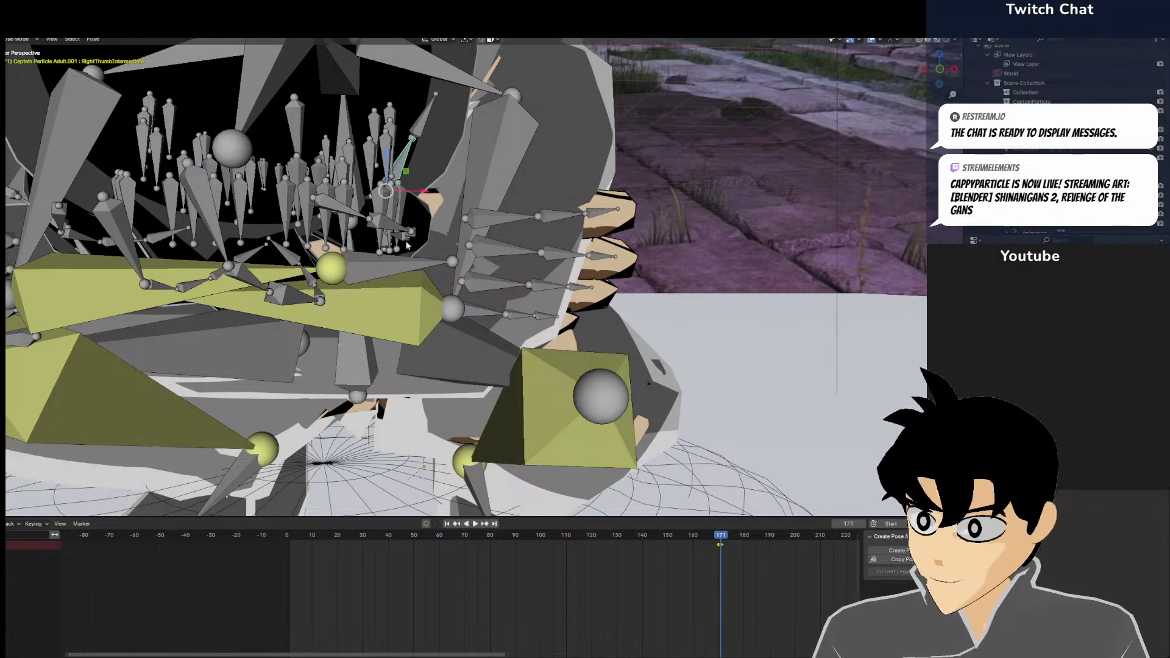
Tilt the right hand bone downward over the knee and rotate the right thumb down toward the fingers
{"action": "left_click", "coordinate": [393, 264]}
{"action": "key", "text": "r"}
{"action": "left_click", "coordinate": [392, 293]}
{"action": "left_click", "coordinate": [397, 256]}
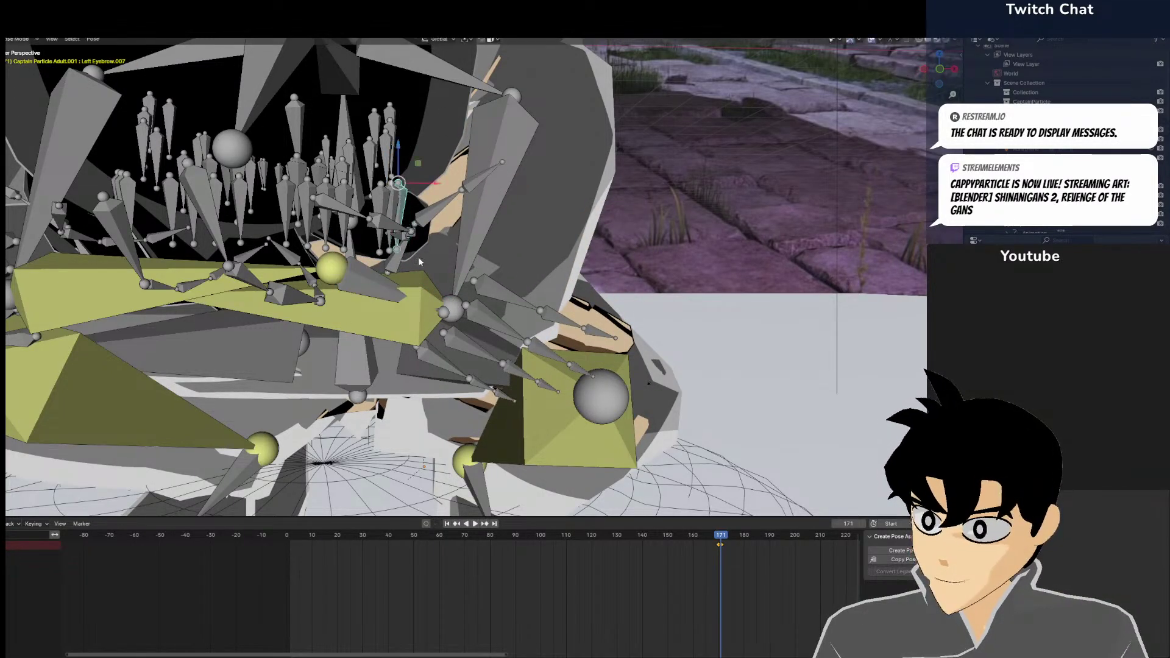
{"action": "left_click", "coordinate": [390, 268]}
{"action": "key", "text": "r"}
{"action": "left_click", "coordinate": [419, 277]}
{"action": "left_click", "coordinate": [402, 271]}
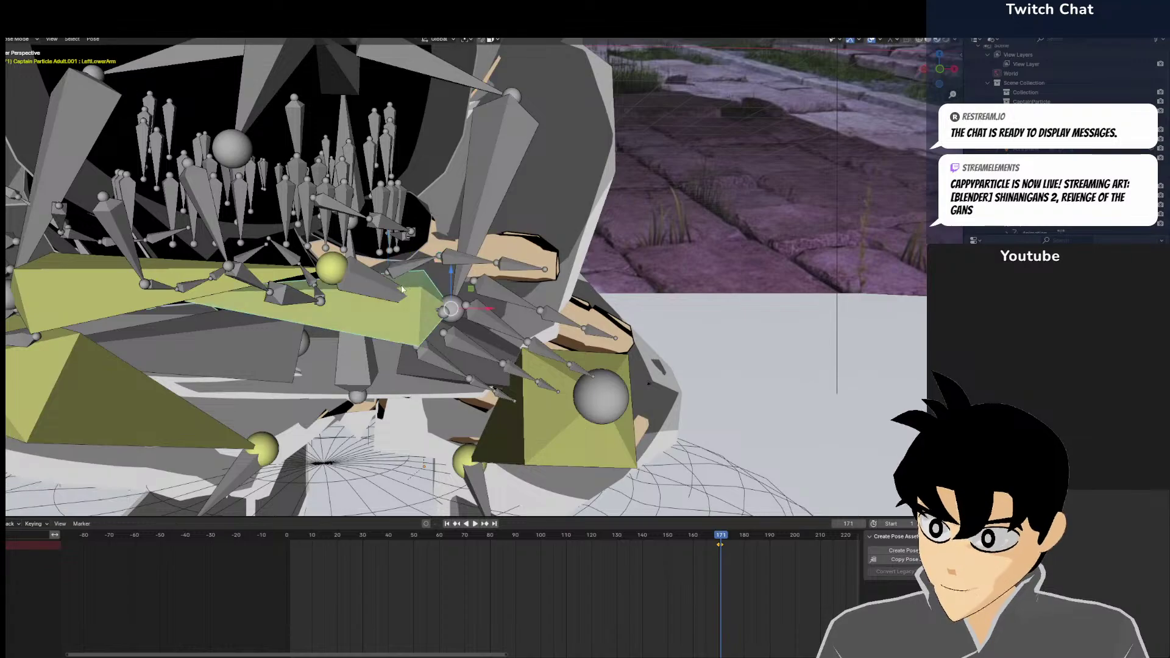
Adjust the left forearm's rotation across the knees and rotate the left hand bone at the wrist
{"action": "key", "text": "r"}
{"action": "left_click", "coordinate": [470, 240]}
{"action": "middle_click_drag", "start_coordinate": [470, 239], "coordinate": [418, 242]}
{"action": "left_click", "coordinate": [465, 221]}
{"action": "scroll", "coordinate": [464, 219], "scroll_direction": "down", "scroll_amount": 5}
{"action": "left_click", "coordinate": [299, 308]}
{"action": "middle_click_drag", "start_coordinate": [298, 308], "coordinate": [345, 307]}
{"action": "left_click", "coordinate": [326, 251]}
{"action": "key", "text": "r"}
{"action": "left_click", "coordinate": [527, 328]}
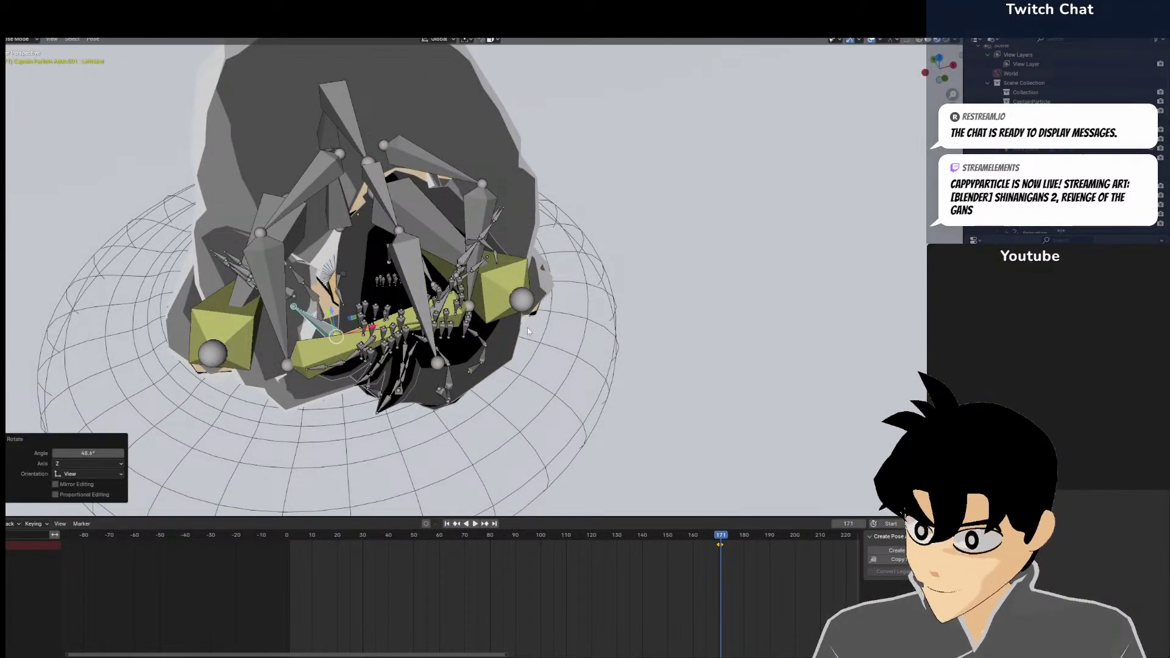
Select all of the rig's bones, check the crouch through the camera, and go to frame 210
{"action": "middle_click_drag", "start_coordinate": [527, 327], "coordinate": [624, 300]}
{"action": "key", "text": "a"}
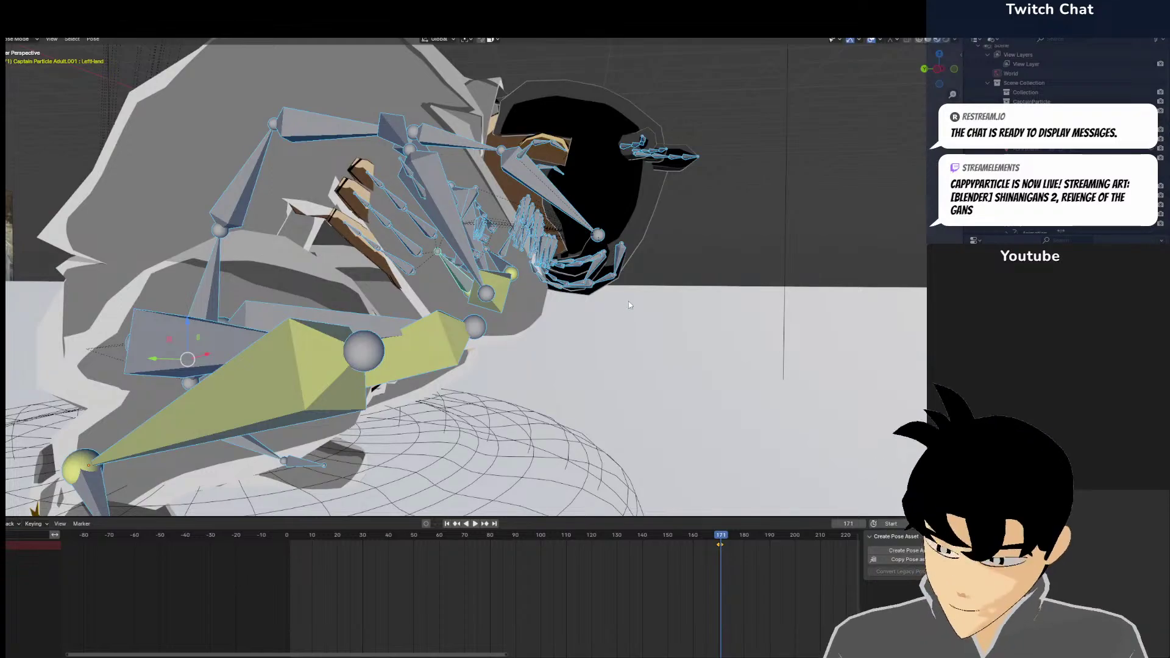
{"action": "key", "text": "KP_Decimal"}
{"action": "scroll", "coordinate": [671, 299], "scroll_direction": "down", "scroll_amount": 4}
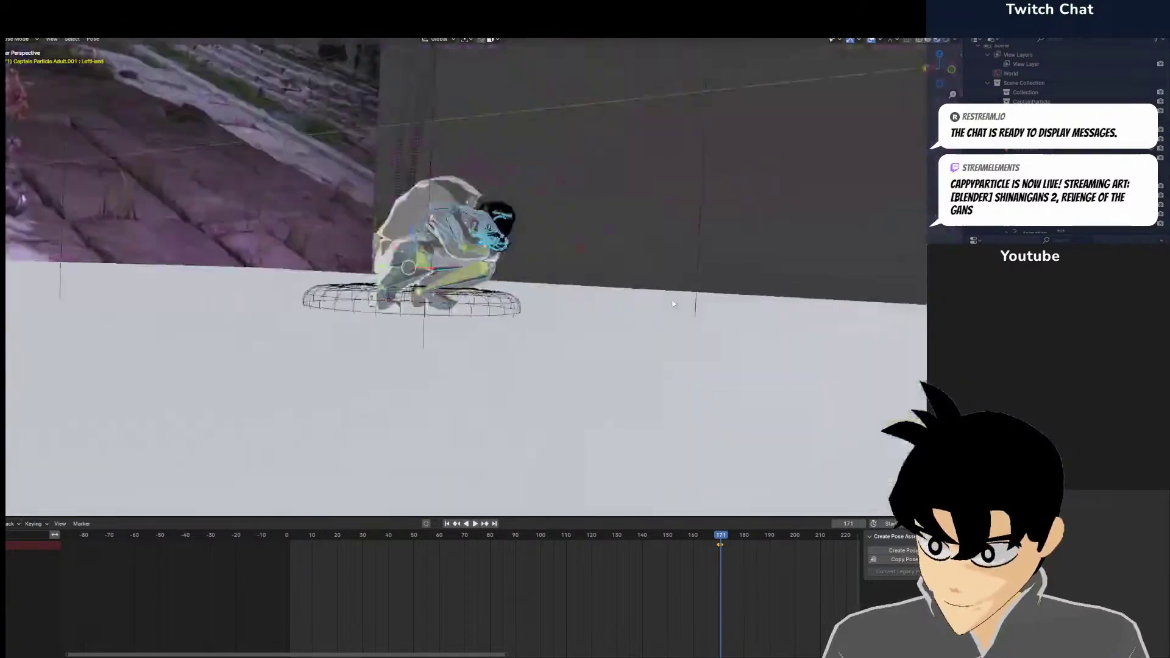
{"action": "scroll", "coordinate": [671, 298], "scroll_direction": "up", "scroll_amount": 6}
{"action": "scroll", "coordinate": [671, 298], "scroll_direction": "down", "scroll_amount": 5}
{"action": "key", "text": "KP_0"}
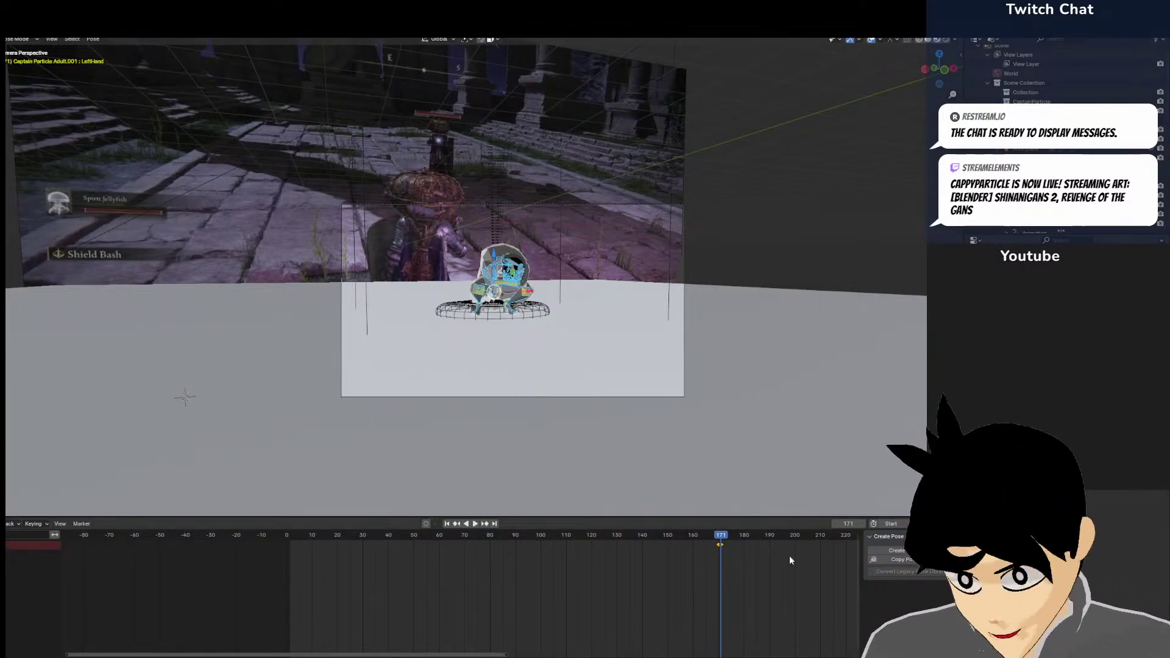
{"action": "left_click", "coordinate": [817, 558]}
{"action": "left_click_drag", "start_coordinate": [817, 558], "coordinate": [820, 557]}
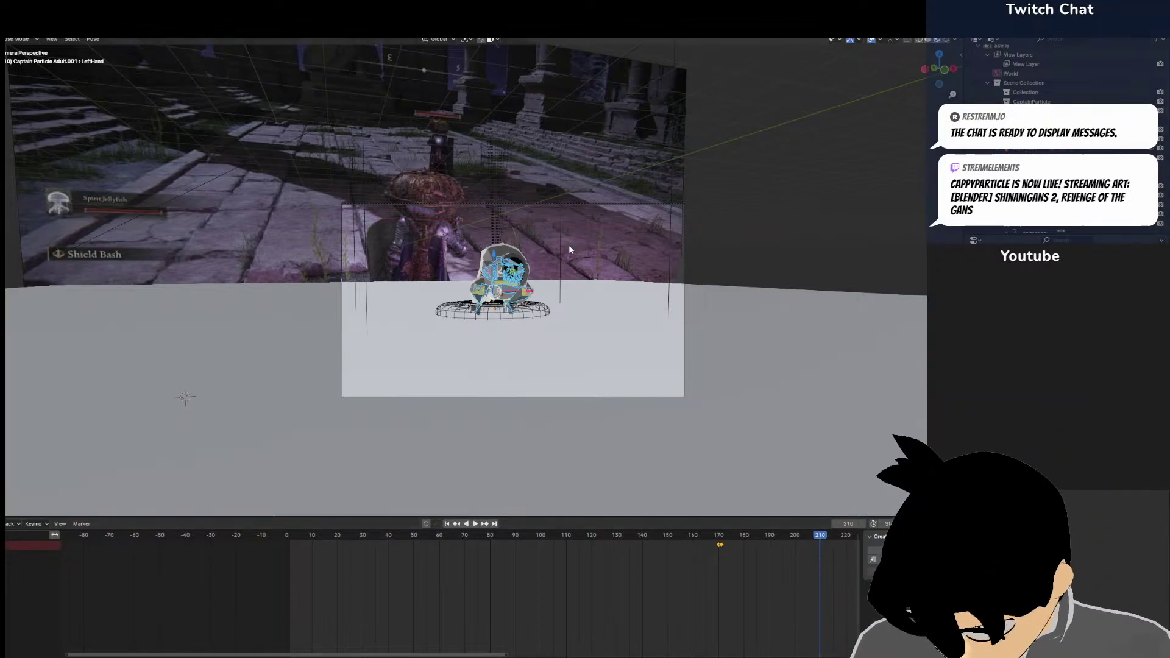
Clear the rotation of all bones and raise the rig along Z until the feet stand on the floor
{"action": "key", "text": "alt+r"}
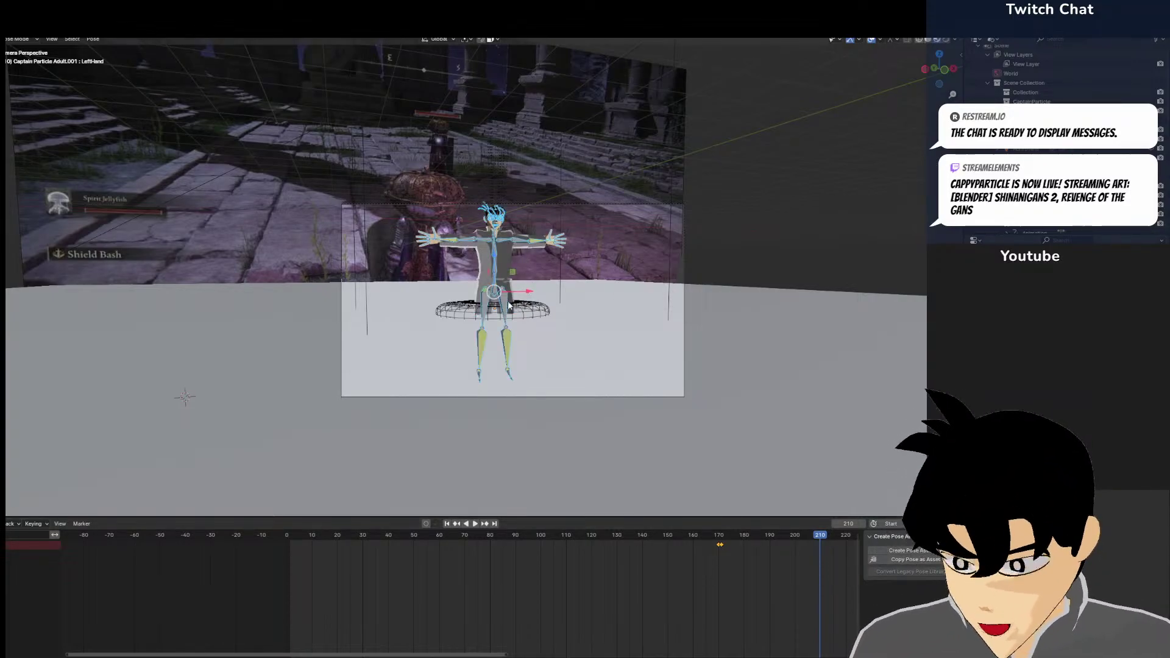
{"action": "key", "text": "g"}
{"action": "key", "text": "z"}
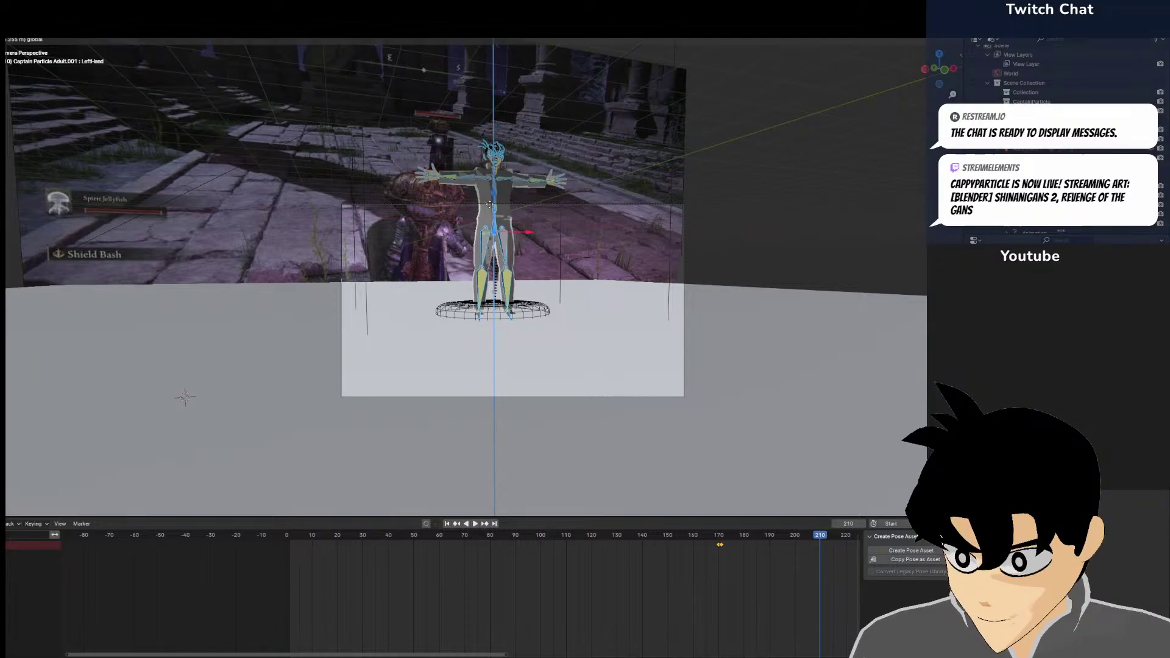
{"action": "left_click", "coordinate": [499, 183]}
Rotate the left and right shoulder bones slightly downward in a front-facing view of the character
{"action": "left_click", "coordinate": [506, 173]}
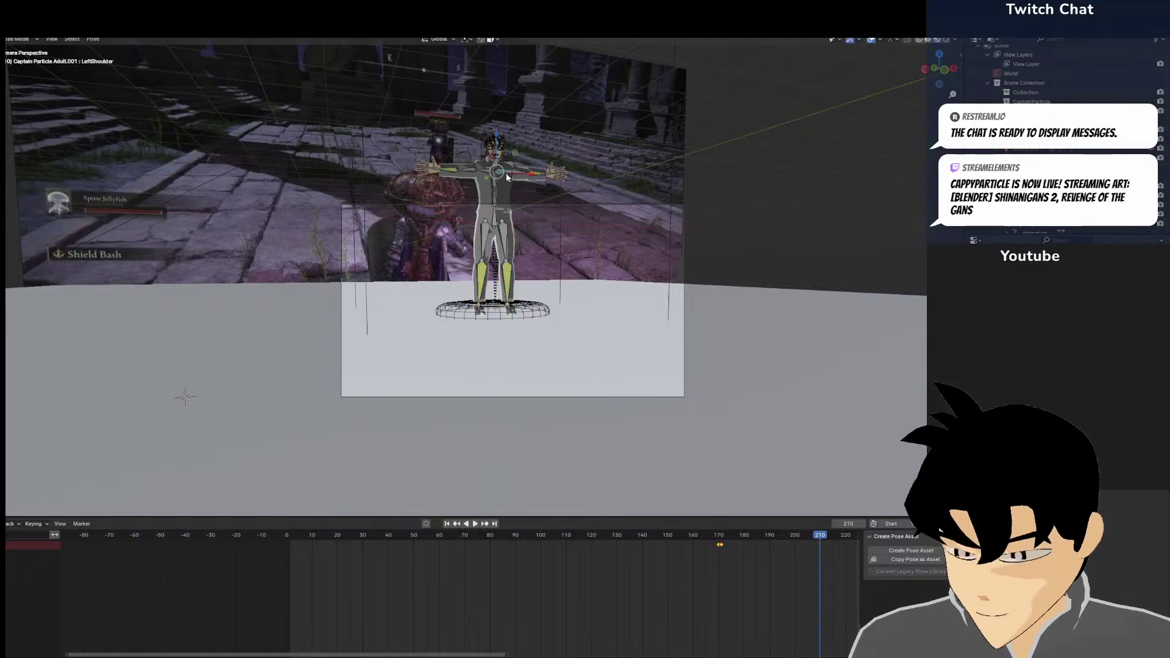
{"action": "key", "text": "KP_Decimal"}
{"action": "scroll", "coordinate": [477, 296], "scroll_direction": "down", "scroll_amount": 5}
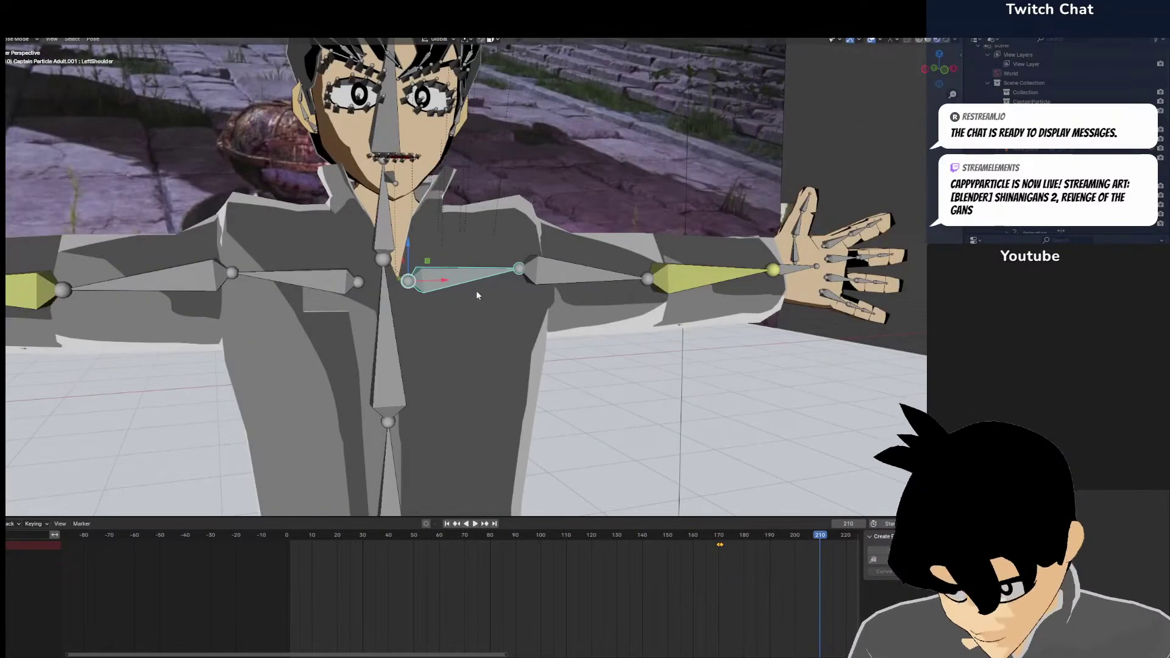
{"action": "key", "text": "r"}
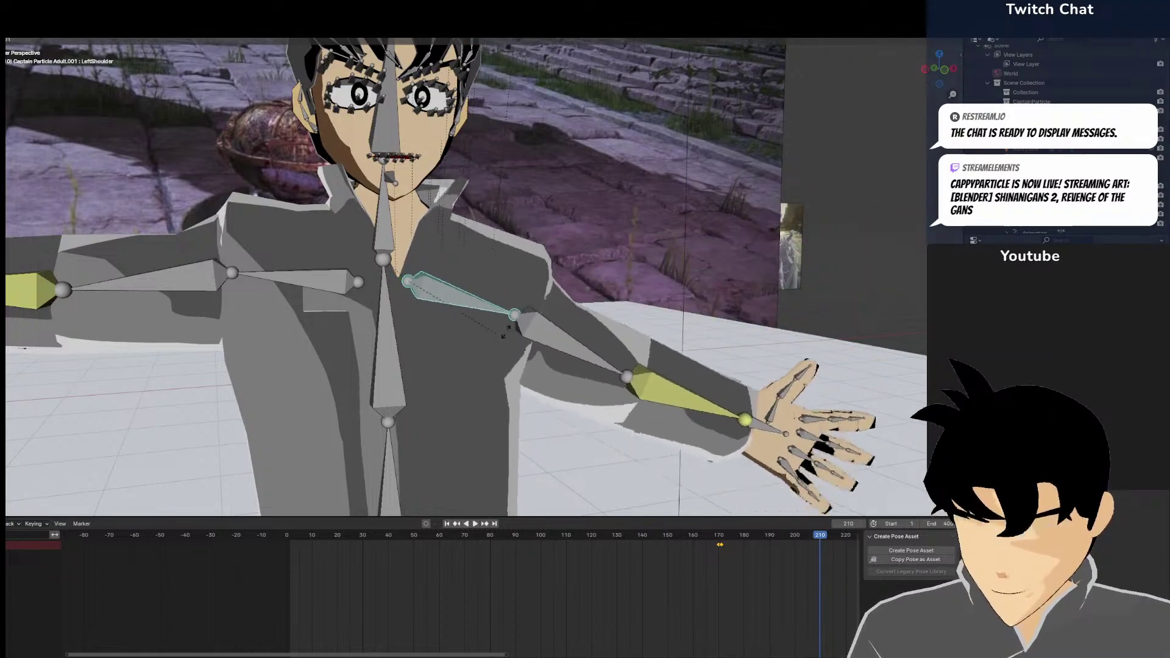
{"action": "left_click", "coordinate": [508, 314]}
{"action": "left_click", "coordinate": [322, 285]}
{"action": "key", "text": "r"}
{"action": "left_click", "coordinate": [322, 291]}
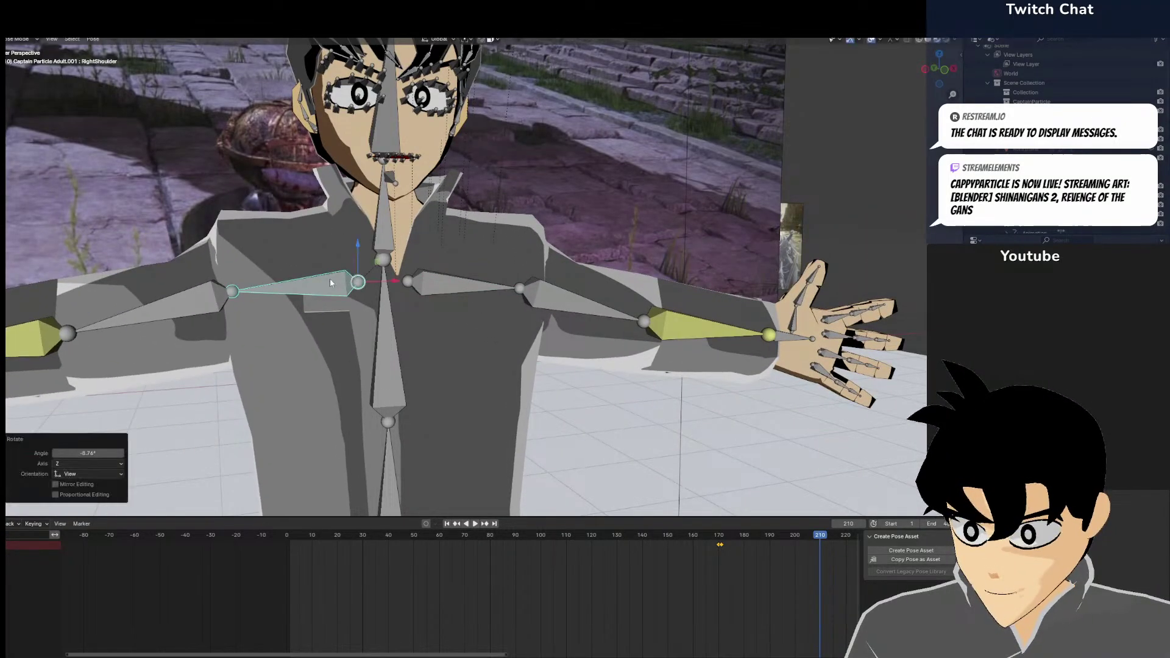
Rotate the left and right shoulder bones backward in the top view
{"action": "left_click", "coordinate": [554, 315]}
{"action": "left_click", "coordinate": [497, 289]}
{"action": "key", "text": "KP_7"}
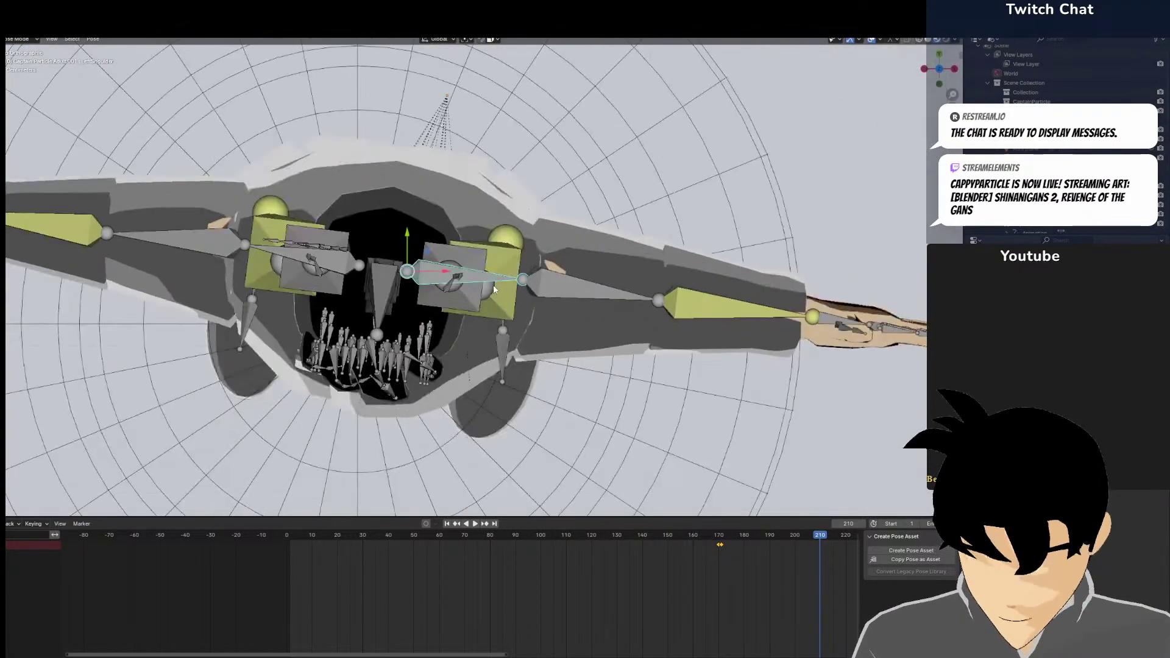
{"action": "key", "text": "r"}
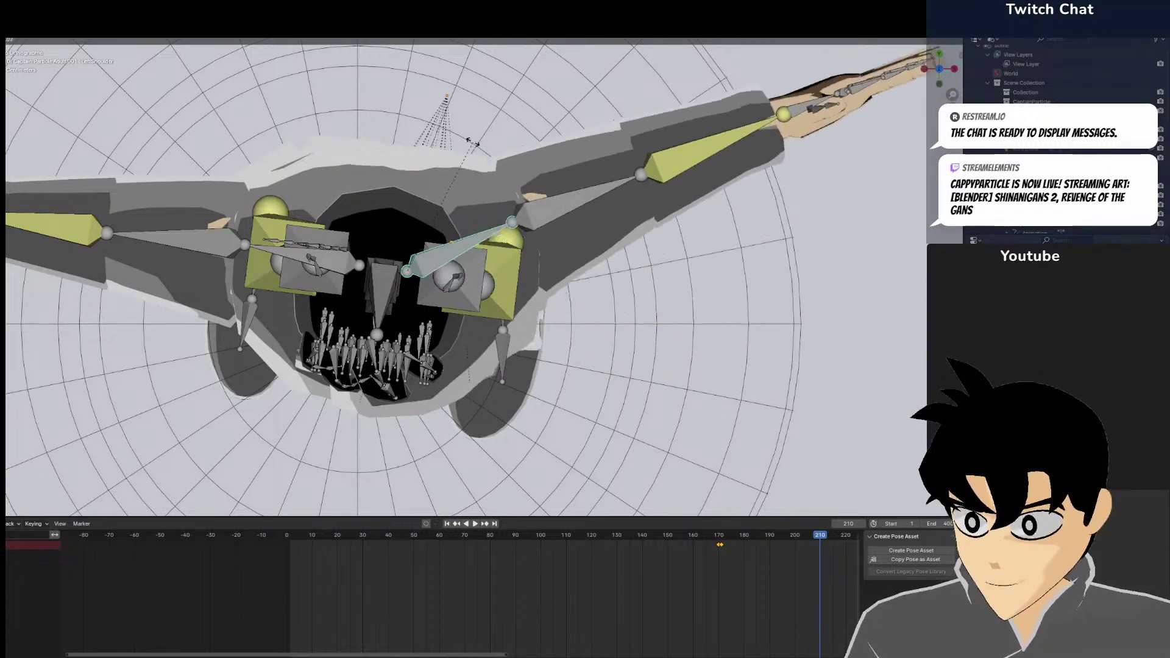
{"action": "left_click", "coordinate": [396, 140]}
{"action": "left_click", "coordinate": [297, 250]}
{"action": "key", "text": "r"}
{"action": "left_click", "coordinate": [287, 210]}
Lower both upper arms toward the body in the front view, the left by about 40° and the right by about 54°
{"action": "left_click", "coordinate": [570, 212]}
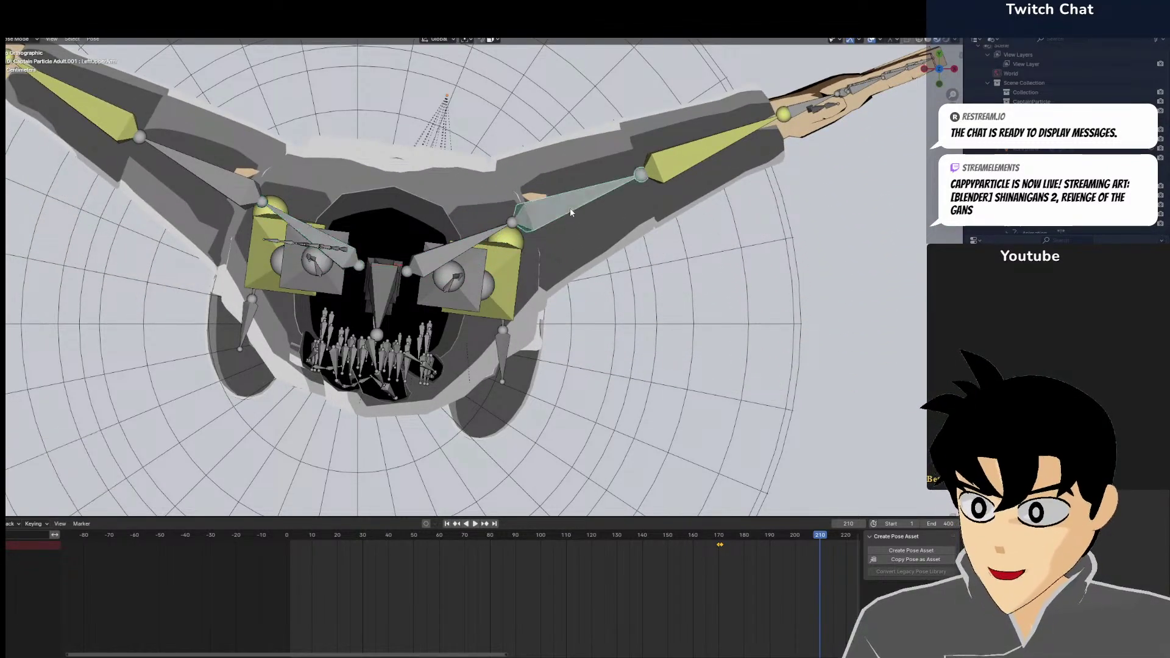
{"action": "key", "text": "KP_3"}
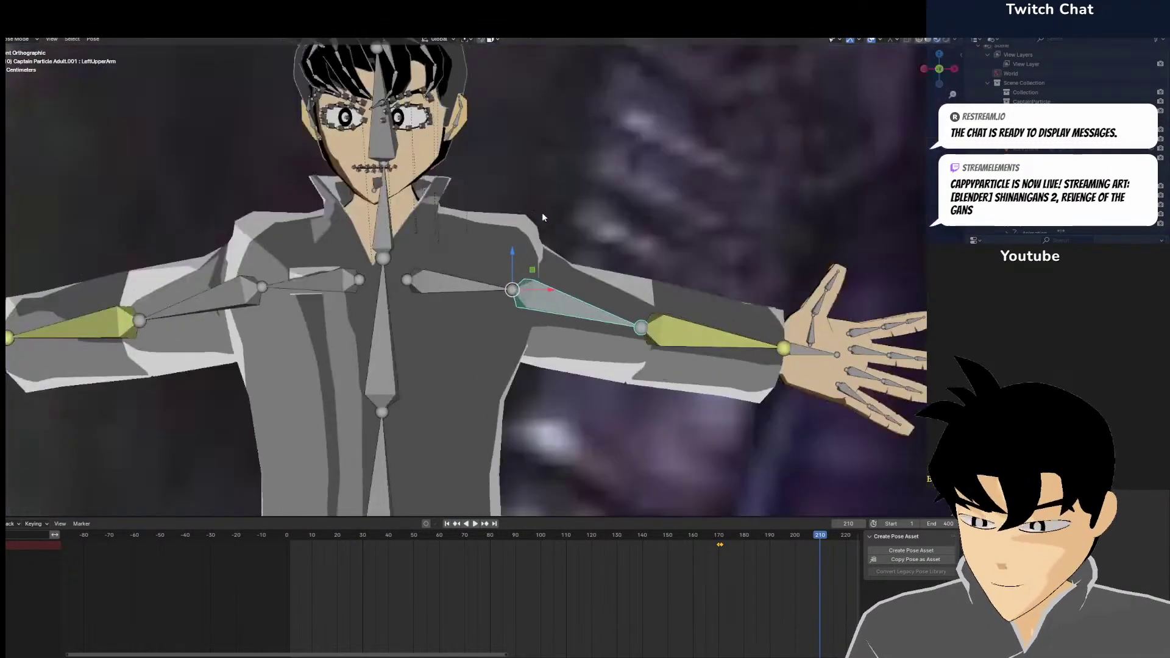
{"action": "key", "text": "KP_1"}
{"action": "key", "text": "r"}
{"action": "left_click", "coordinate": [594, 299]}
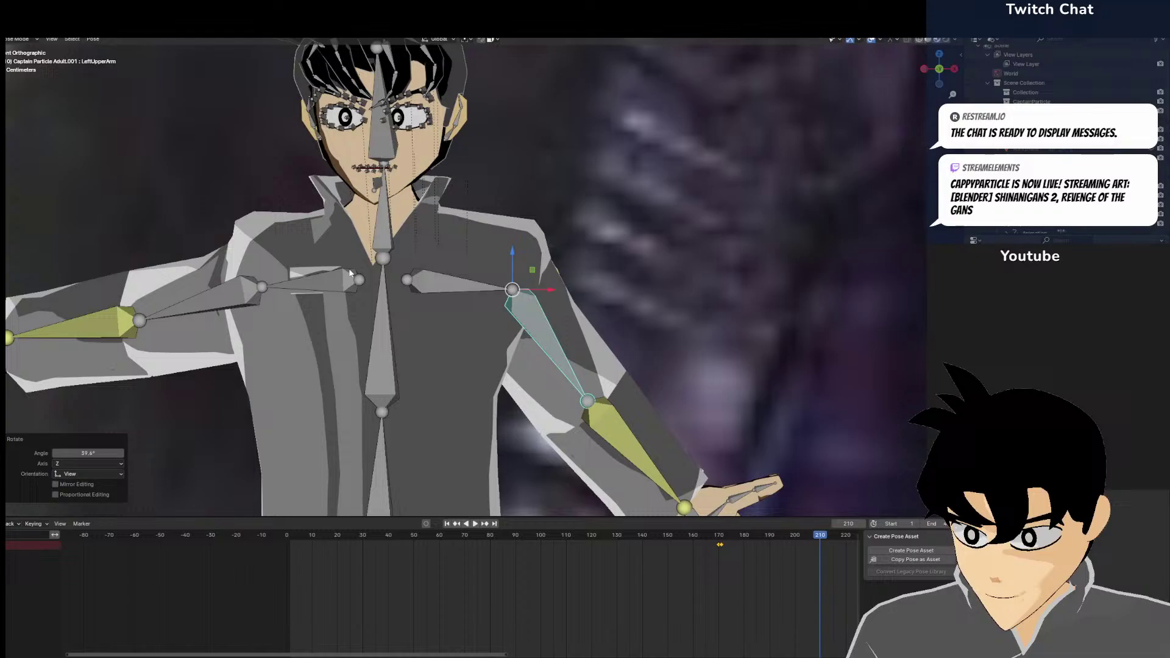
{"action": "left_click", "coordinate": [239, 288]}
{"action": "key", "text": "r"}
{"action": "left_click", "coordinate": [250, 305]}
Examine the right and left eye objects in Object Mode and return the armature to Pose Mode
{"action": "scroll", "coordinate": [454, 174], "scroll_direction": "up", "scroll_amount": 5}
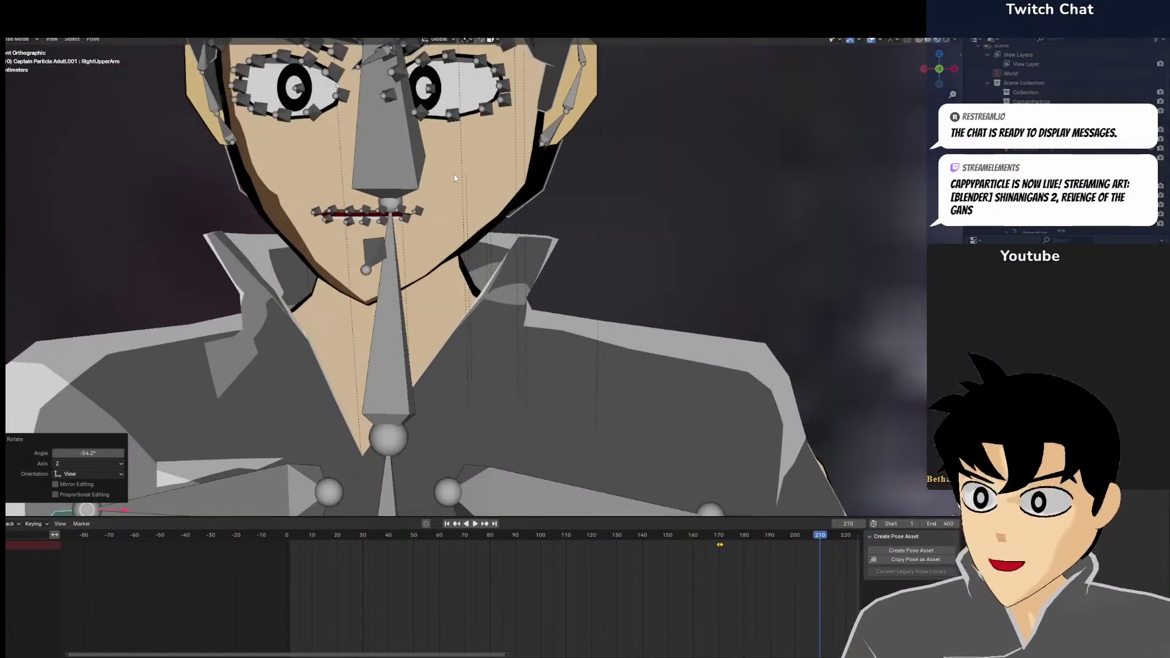
{"action": "scroll", "coordinate": [454, 178], "scroll_direction": "up", "scroll_amount": 3}
{"action": "left_click", "coordinate": [540, 178]}
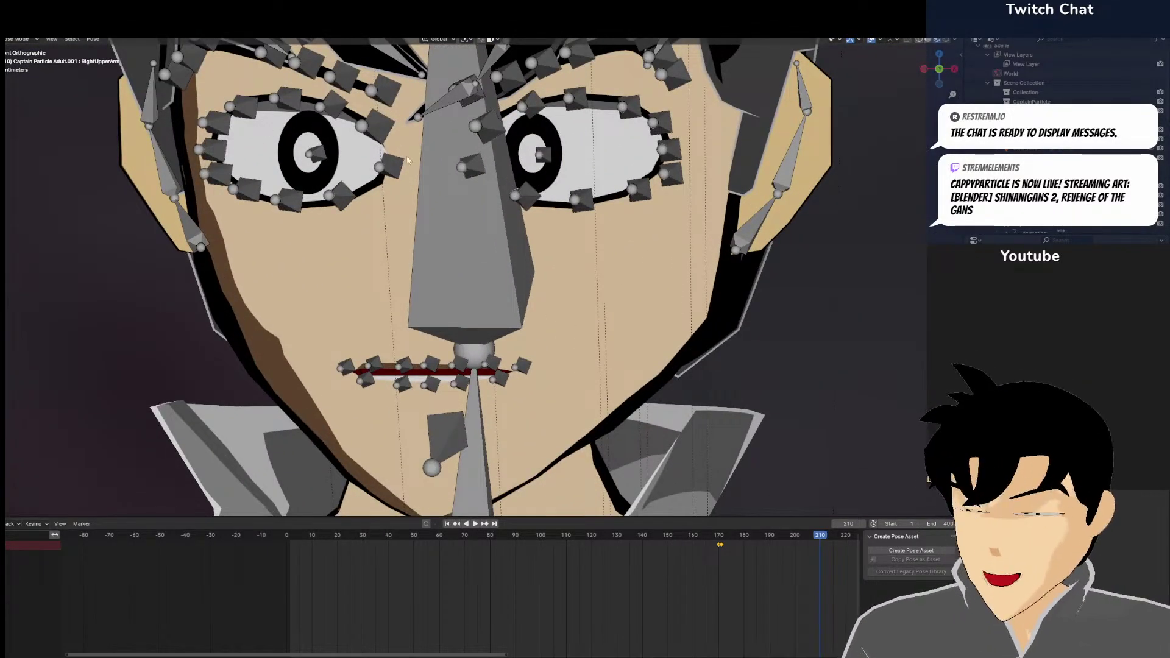
{"action": "key", "text": "ctrl+Tab"}
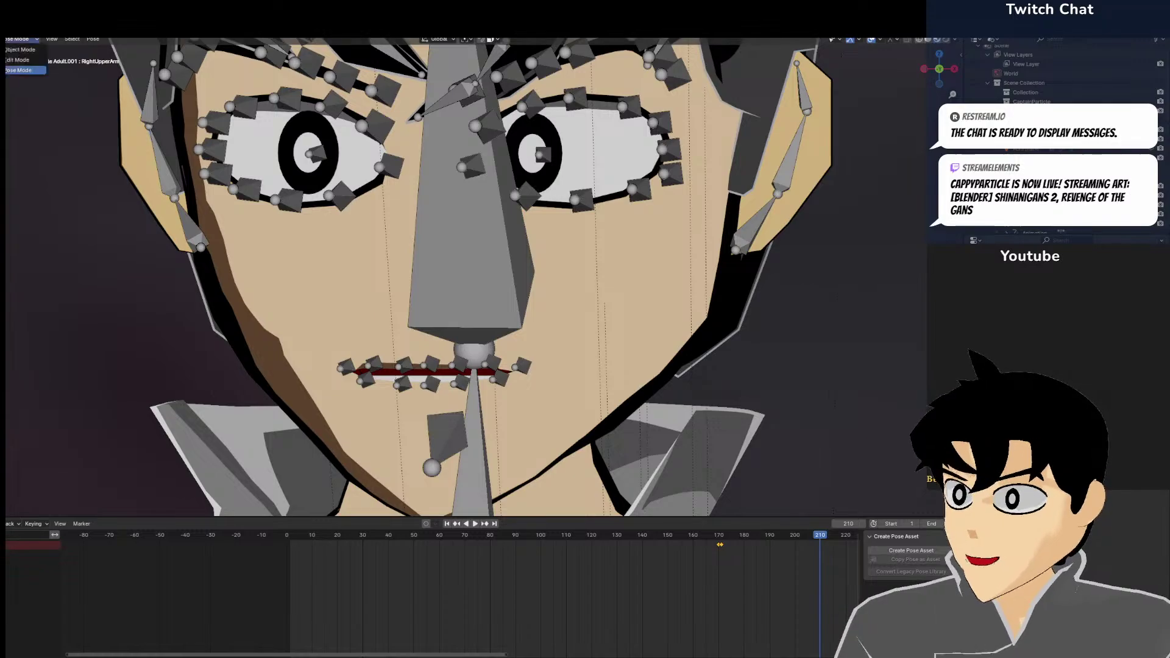
{"action": "left_click", "coordinate": [298, 157]}
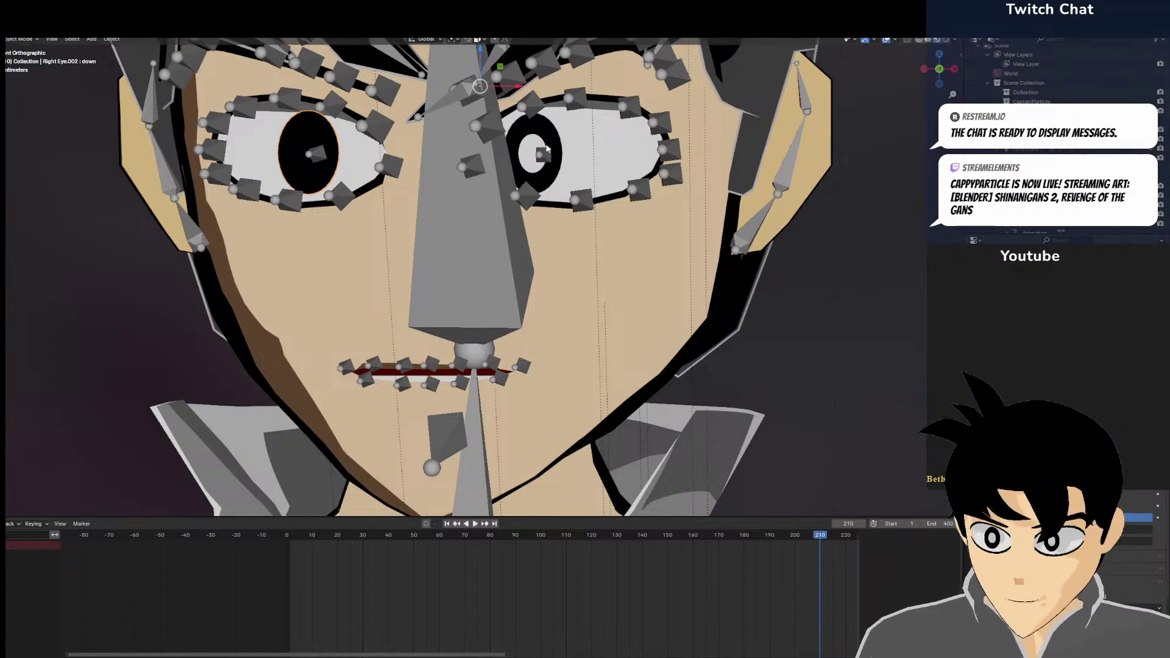
{"action": "left_click", "coordinate": [530, 166]}
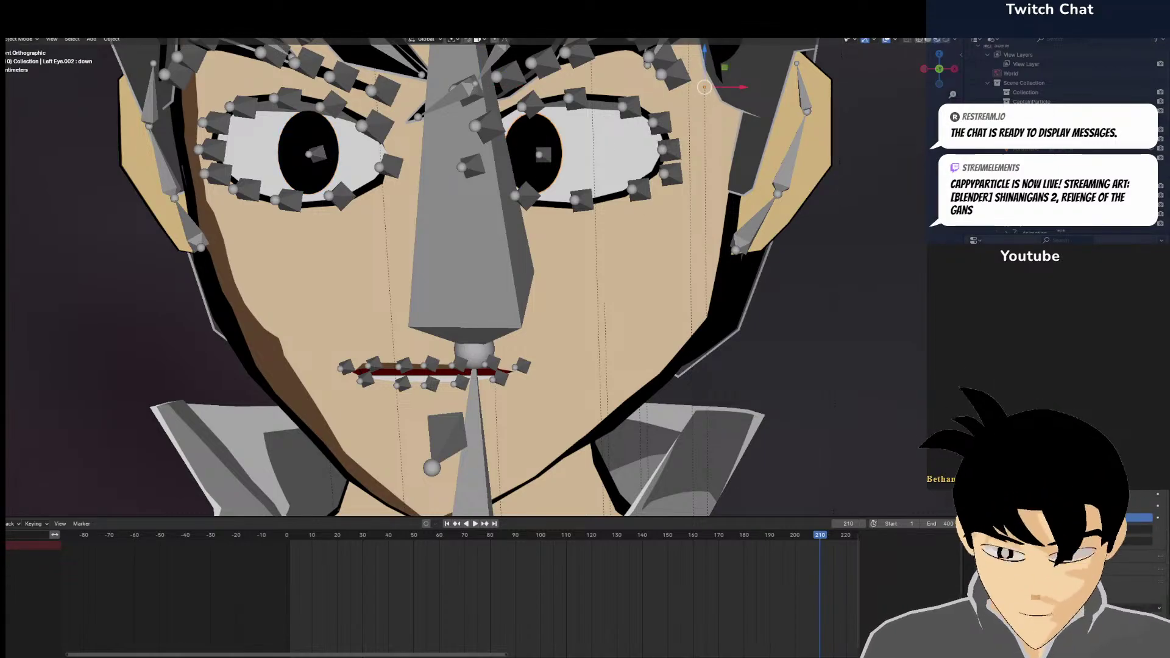
{"action": "scroll", "coordinate": [820, 299], "scroll_direction": "down", "scroll_amount": 3}
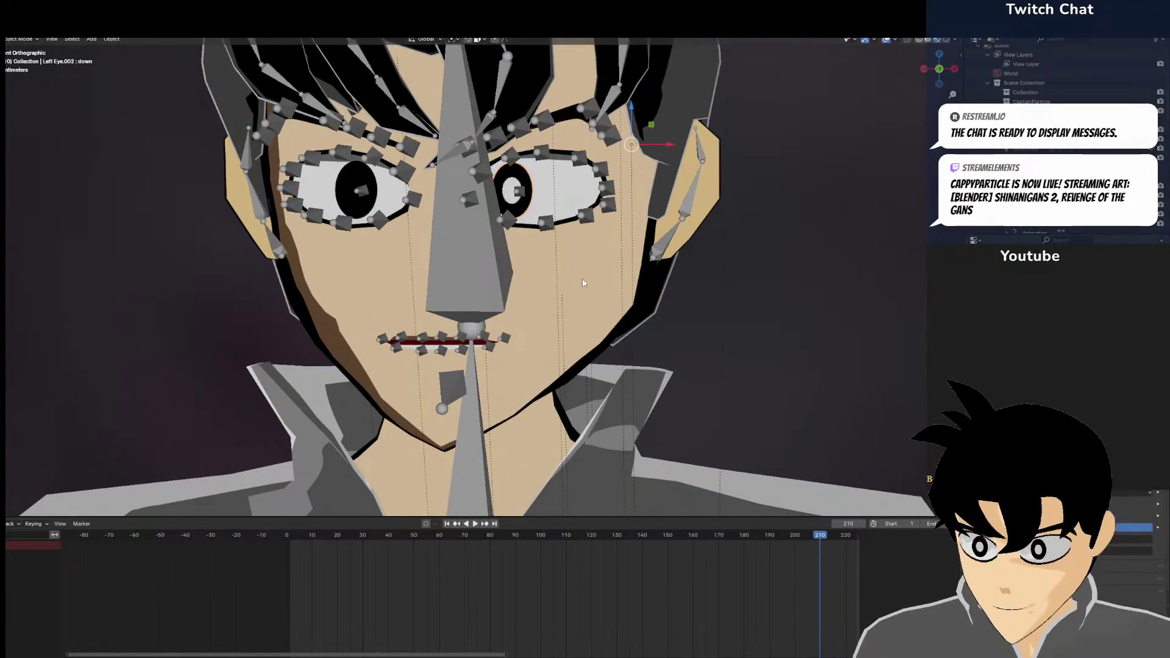
{"action": "left_click", "coordinate": [583, 282]}
{"action": "key", "text": "KP_Decimal"}
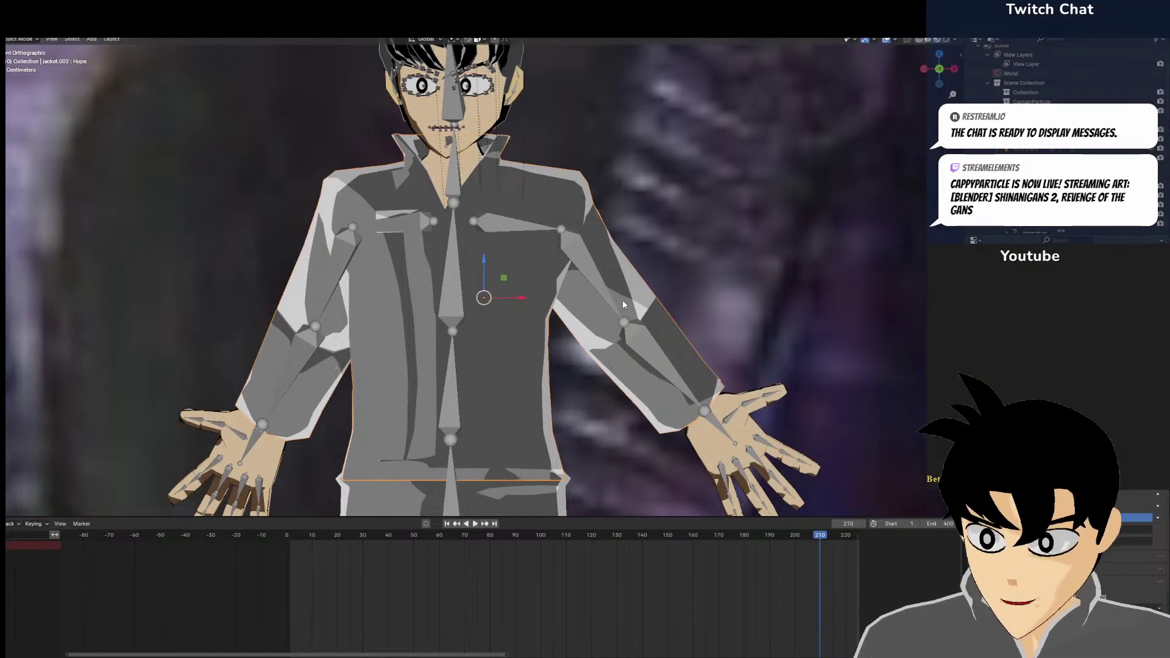
{"action": "left_click", "coordinate": [590, 279]}
{"action": "key", "text": "ctrl+Tab"}
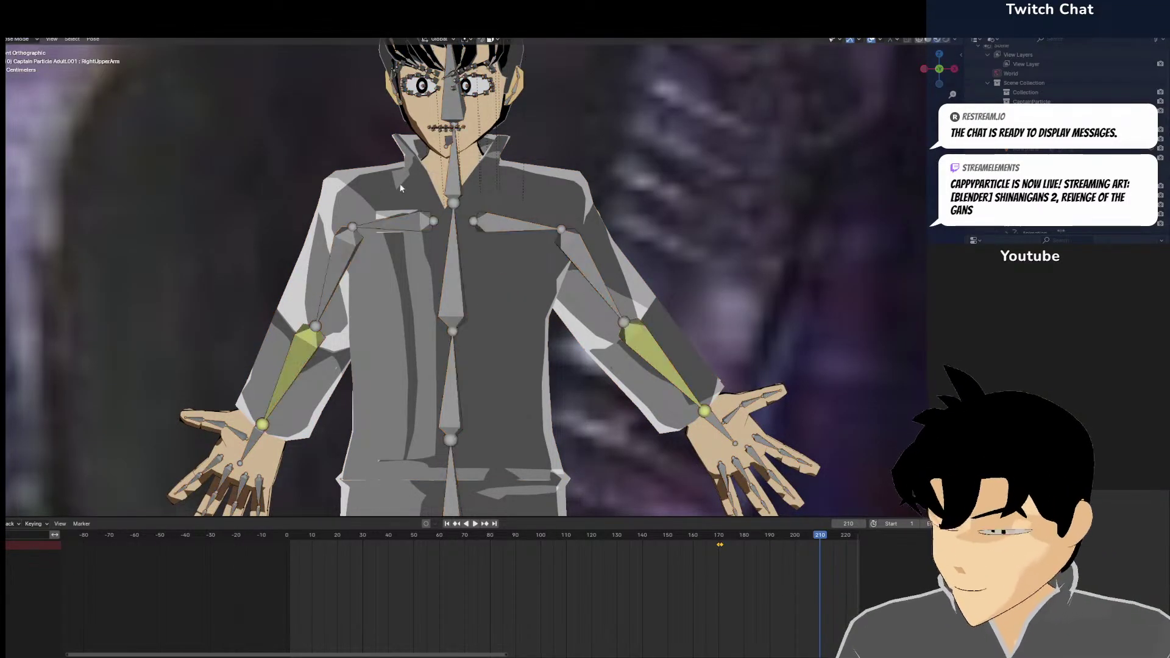
Rotate the left upper arm bone by about 1.68° in the front view
{"action": "left_click", "coordinate": [515, 229]}
{"action": "key", "text": "r"}
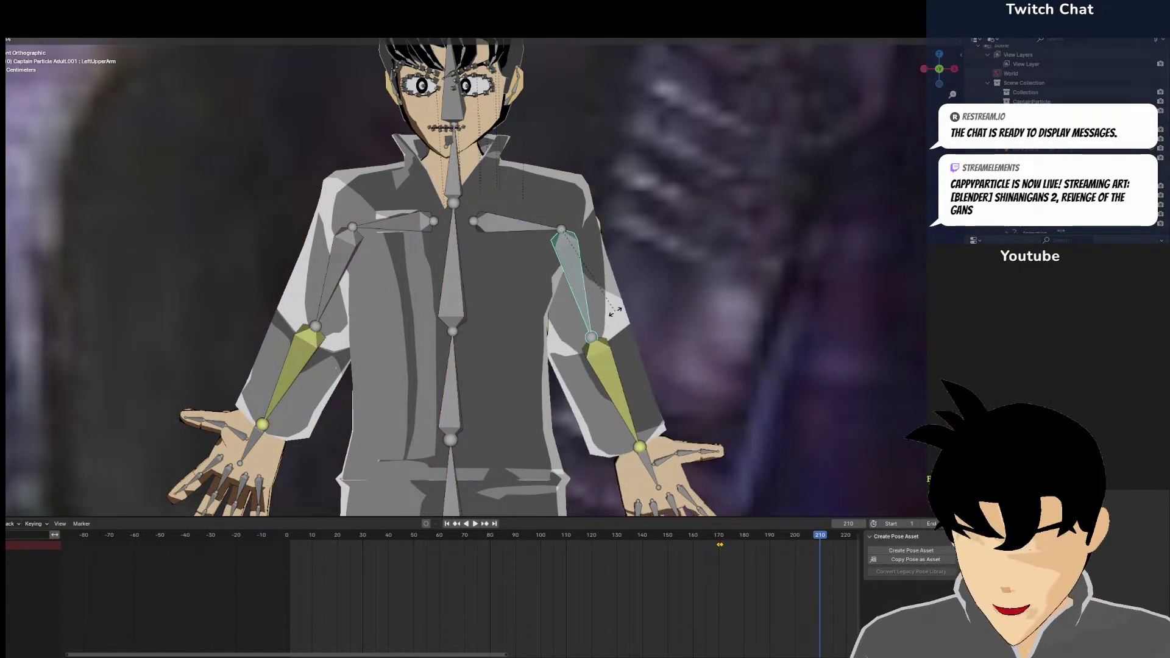
{"action": "left_click", "coordinate": [632, 295]}
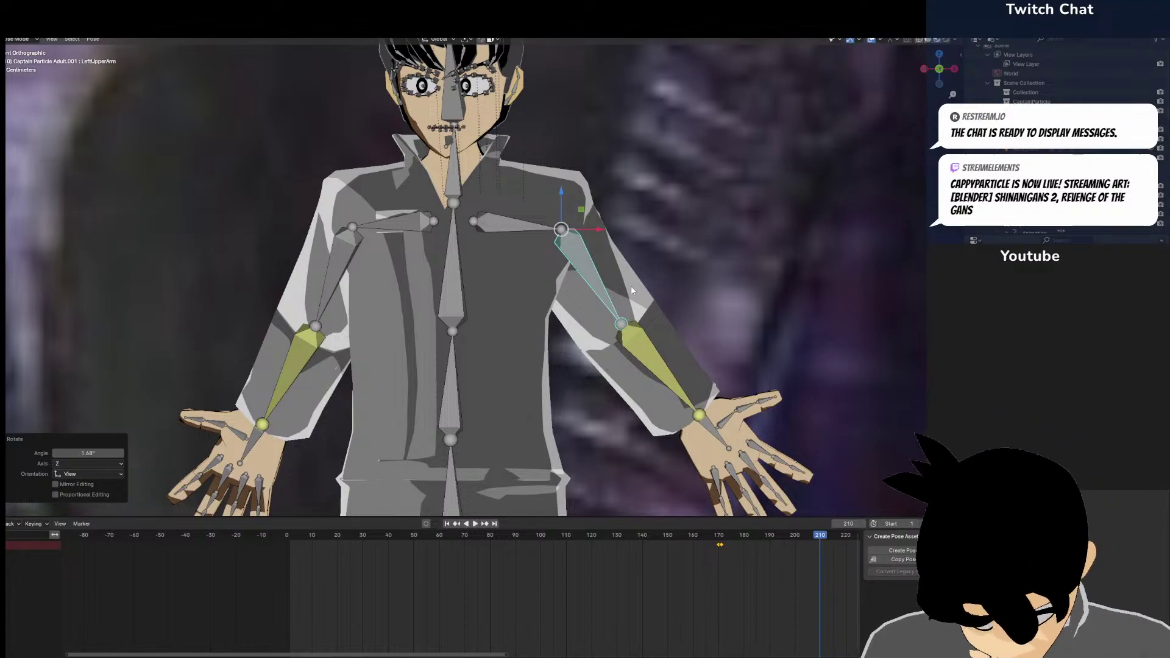
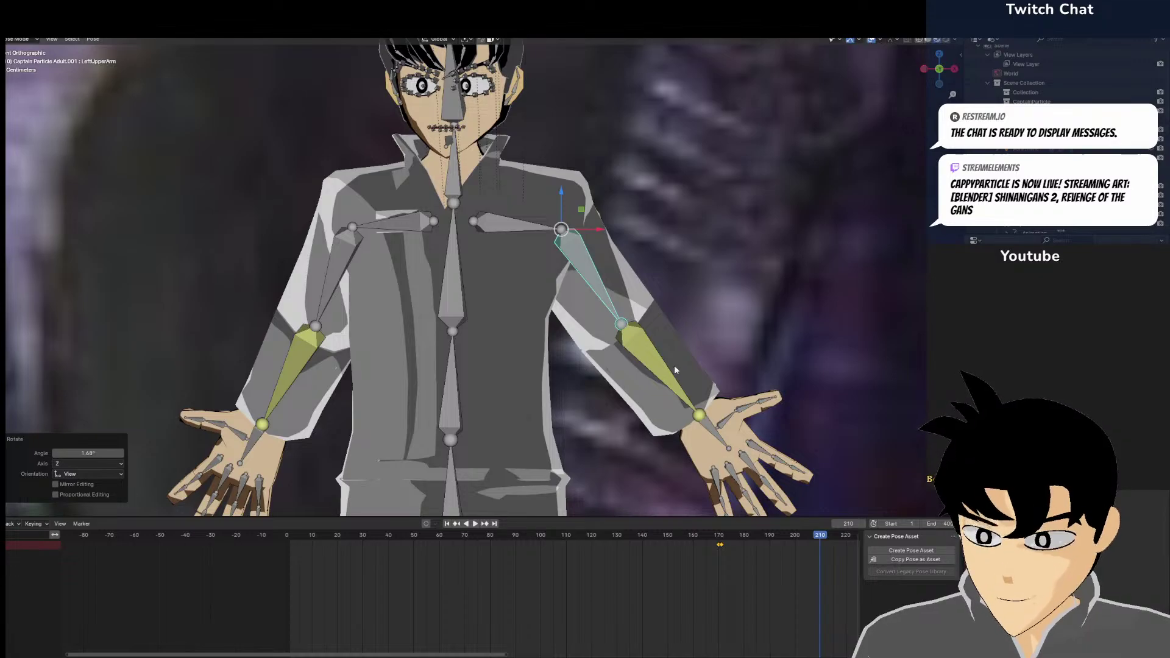
Rotate the left thumb's base bone by about 24° toward the fingers and bend its next bone inward
{"action": "left_click", "coordinate": [727, 450]}
{"action": "left_click", "coordinate": [727, 427]}
{"action": "middle_click_drag", "start_coordinate": [729, 422], "coordinate": [549, 158], "text": "shift"}
{"action": "scroll", "coordinate": [548, 158], "scroll_direction": "up", "scroll_amount": 2}
{"action": "left_click", "coordinate": [612, 174]}
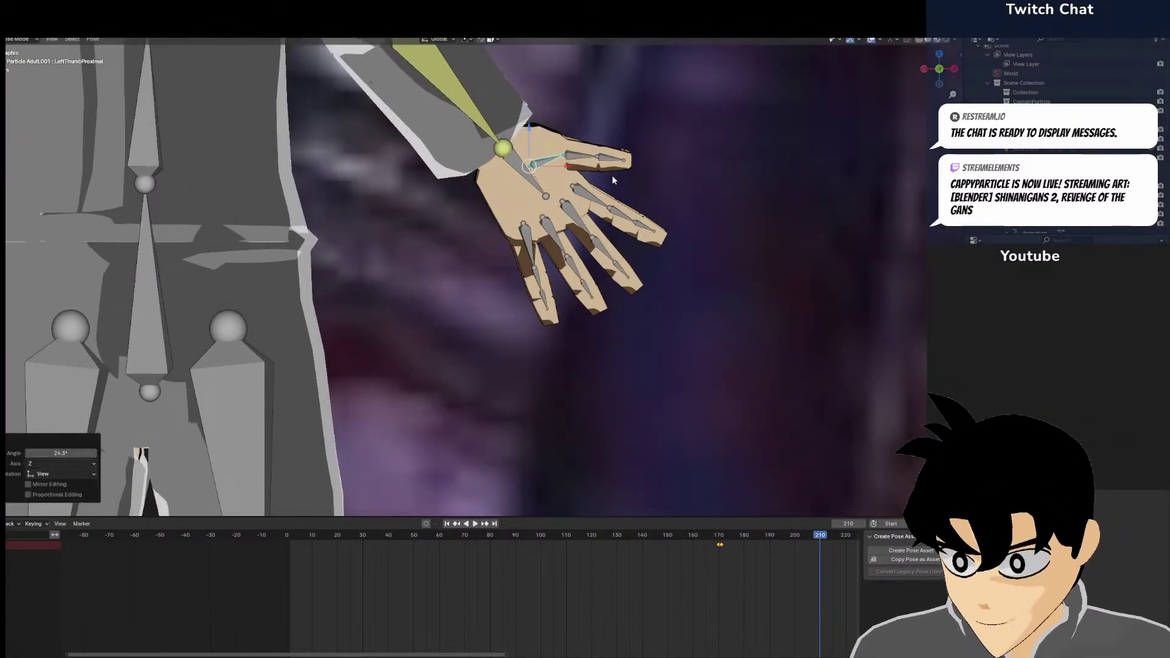
{"action": "left_click", "coordinate": [580, 158]}
{"action": "key", "text": "r"}
{"action": "left_click", "coordinate": [585, 164]}
Rotate the left index finger's base bone by about 11.2° and adjust the middle finger's base bone to bring them closer
{"action": "left_click", "coordinate": [590, 195]}
{"action": "key", "text": "r"}
{"action": "left_click", "coordinate": [589, 212]}
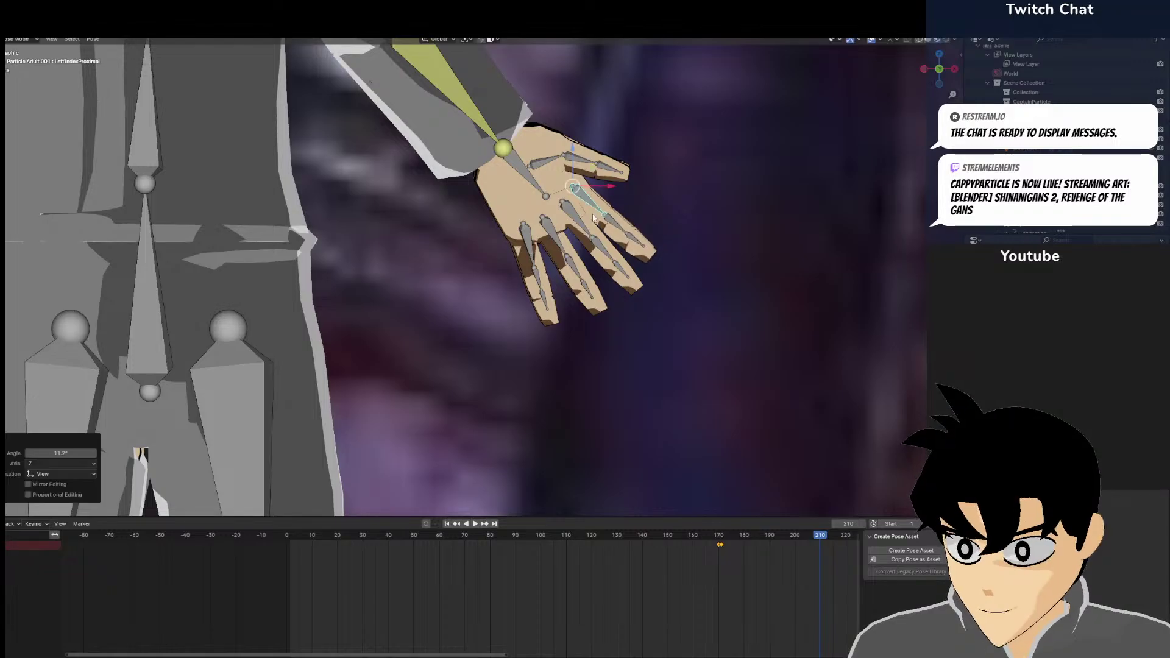
{"action": "left_click", "coordinate": [582, 226]}
{"action": "key", "text": "r"}
{"action": "left_click", "coordinate": [580, 229]}
Rotate the base bones of the left ring and little fingers to bring them closer to the other fingers
{"action": "left_click", "coordinate": [553, 240]}
{"action": "key", "text": "r"}
{"action": "left_click", "coordinate": [551, 239]}
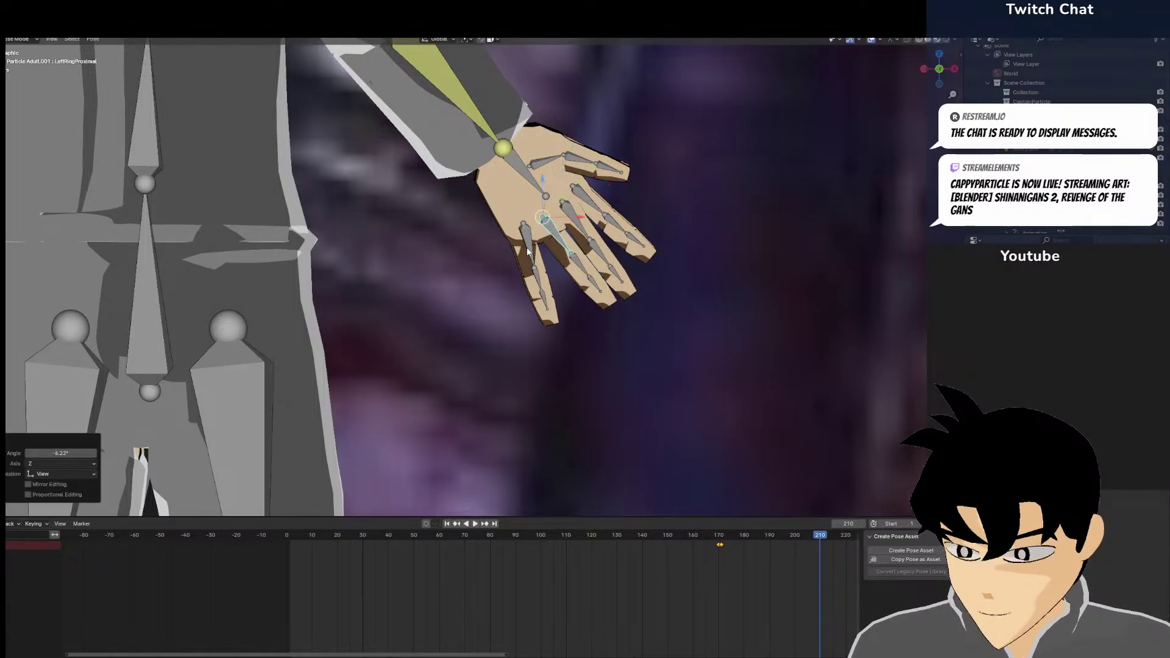
{"action": "left_click", "coordinate": [528, 243]}
{"action": "key", "text": "r"}
{"action": "left_click", "coordinate": [535, 244]}
Try to twist the left hand bone by about -124° at the wrist
{"action": "left_click", "coordinate": [527, 176]}
{"action": "middle_click_drag", "start_coordinate": [526, 176], "coordinate": [434, 112]}
{"action": "key", "text": "r"}
{"action": "left_click", "coordinate": [373, 151]}
{"action": "key", "text": "r"}
{"action": "left_click", "coordinate": [513, 404]}
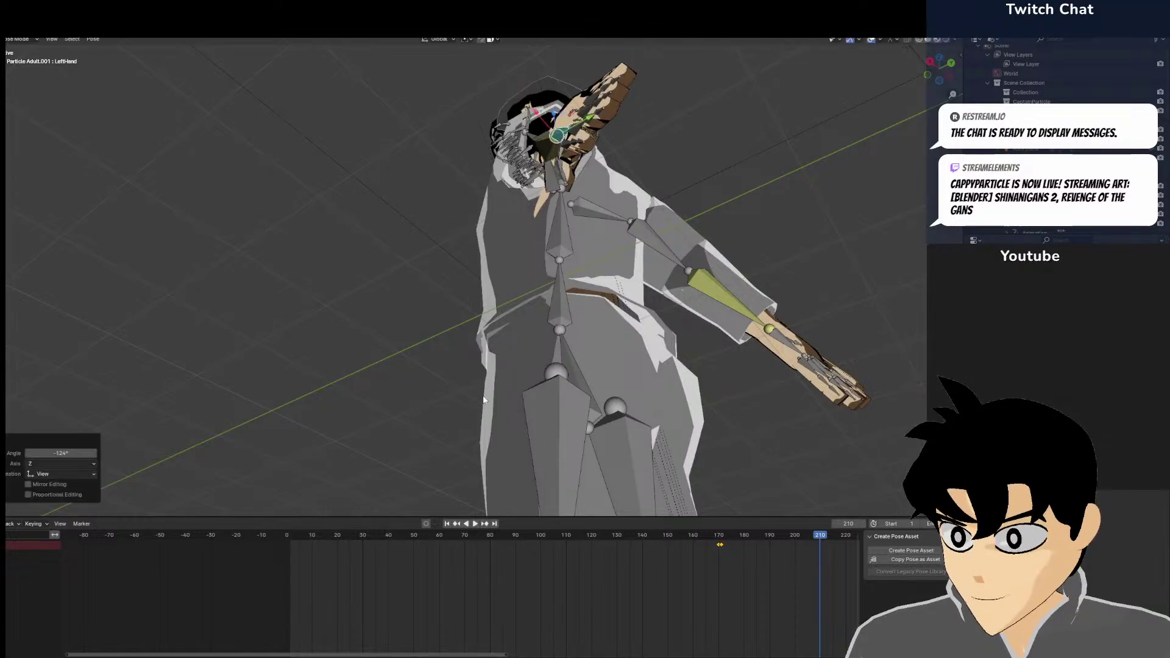
{"action": "key", "text": "KP_1"}
{"action": "key", "text": "ctrl+z"}
{"action": "middle_click_drag", "start_coordinate": [612, 366], "coordinate": [481, 293]}
{"action": "key", "text": "ctrl+z"}
Rotate the left hand bone at the wrist and refine the left arm's rotation
{"action": "middle_click_drag", "start_coordinate": [724, 367], "coordinate": [716, 347]}
{"action": "key", "text": "r"}
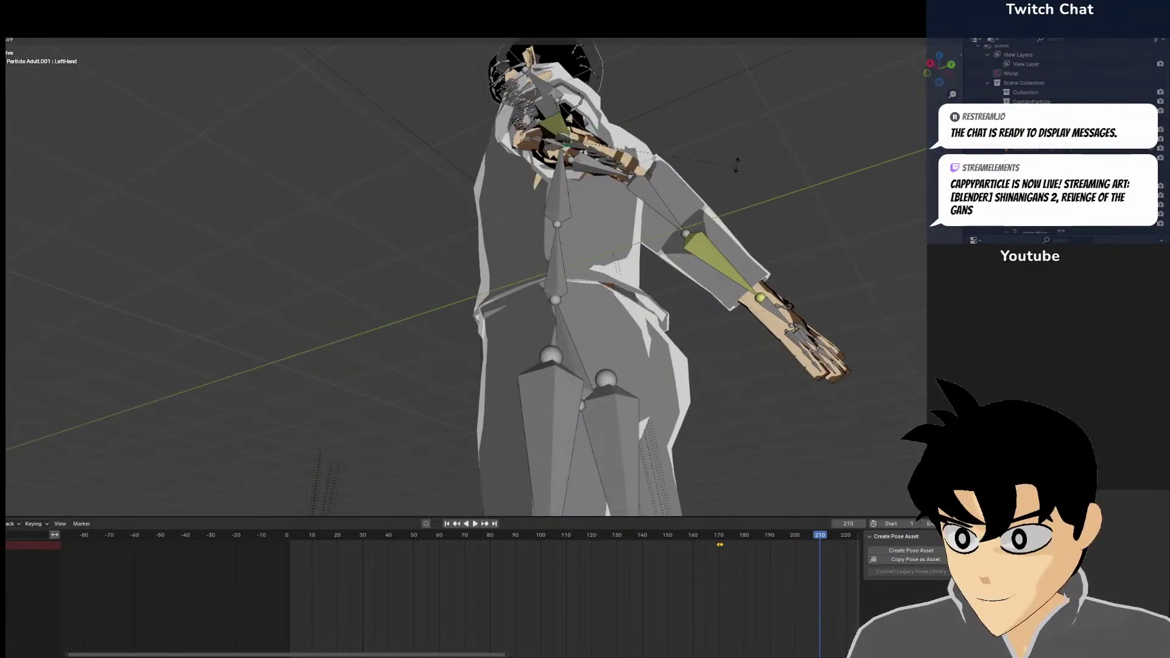
{"action": "left_click", "coordinate": [684, 129]}
{"action": "middle_click_drag", "start_coordinate": [683, 129], "coordinate": [747, 152]}
{"action": "left_click", "coordinate": [562, 160]}
{"action": "middle_click_drag", "start_coordinate": [562, 162], "coordinate": [487, 137]}
{"action": "key", "text": "r"}
{"action": "left_click", "coordinate": [616, 175]}
Bend the left forearm forward at the elbow
{"action": "left_click", "coordinate": [479, 134]}
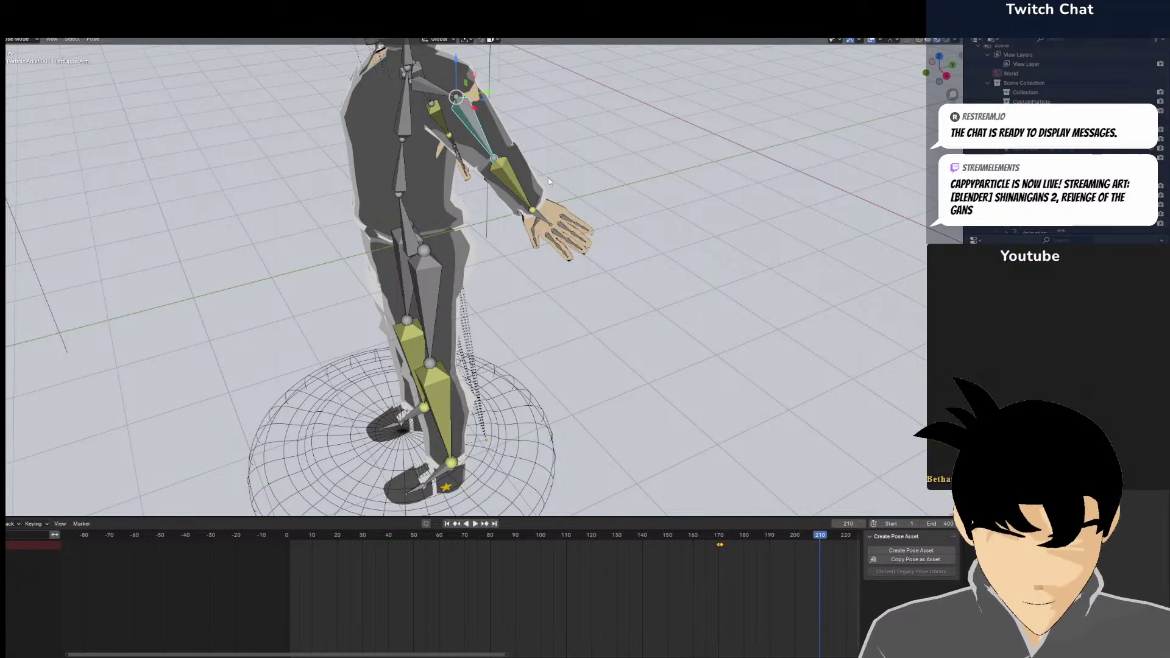
{"action": "left_click", "coordinate": [534, 190]}
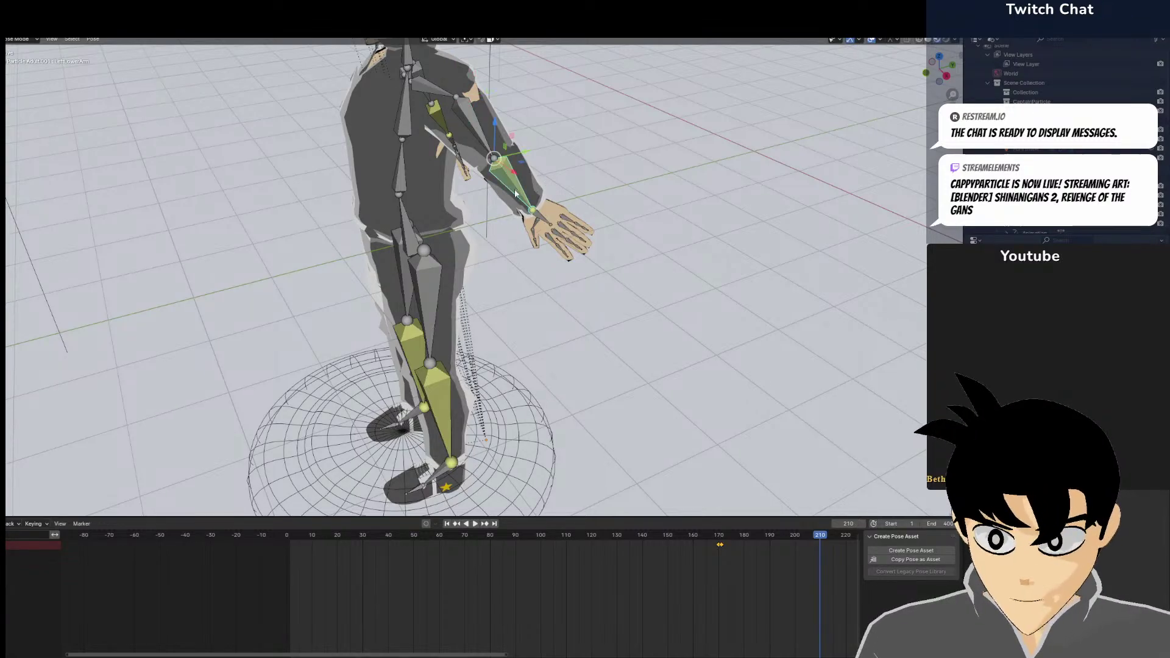
{"action": "key", "text": "r"}
{"action": "left_click", "coordinate": [434, 241]}
{"action": "left_click", "coordinate": [480, 237]}
{"action": "middle_click_drag", "start_coordinate": [488, 241], "coordinate": [548, 232]}
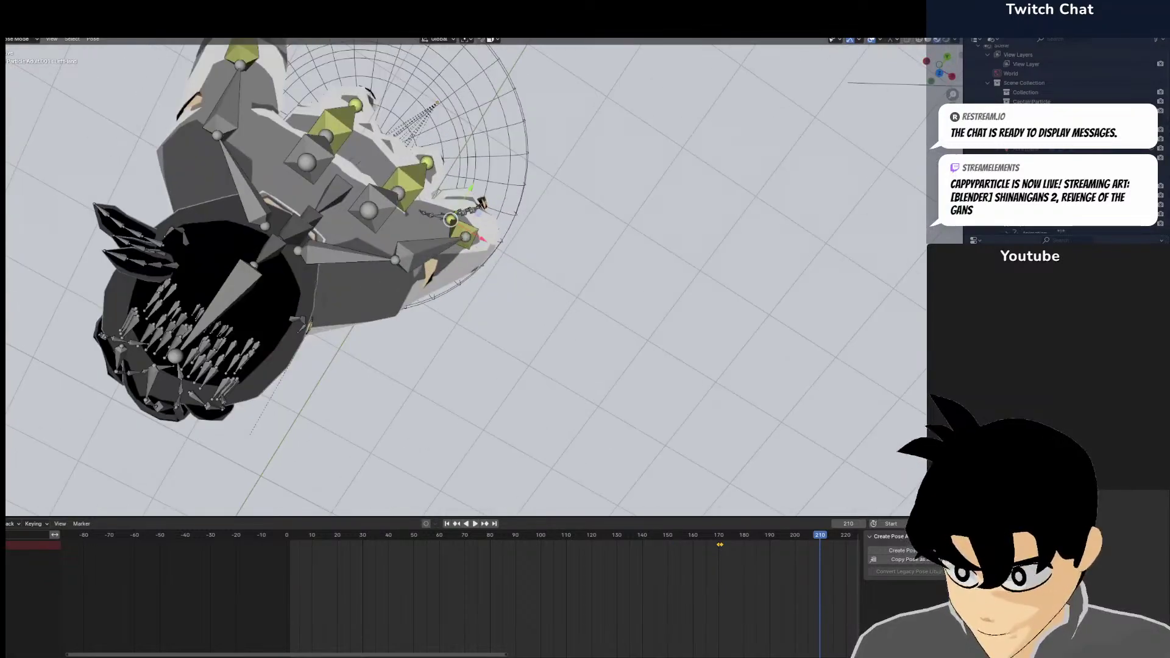
Rotate the left forearm bone at the elbow while checking the arm from the side
{"action": "left_click", "coordinate": [539, 404]}
{"action": "middle_click_drag", "start_coordinate": [539, 404], "coordinate": [522, 147]}
{"action": "left_click", "coordinate": [523, 144]}
{"action": "key", "text": "r"}
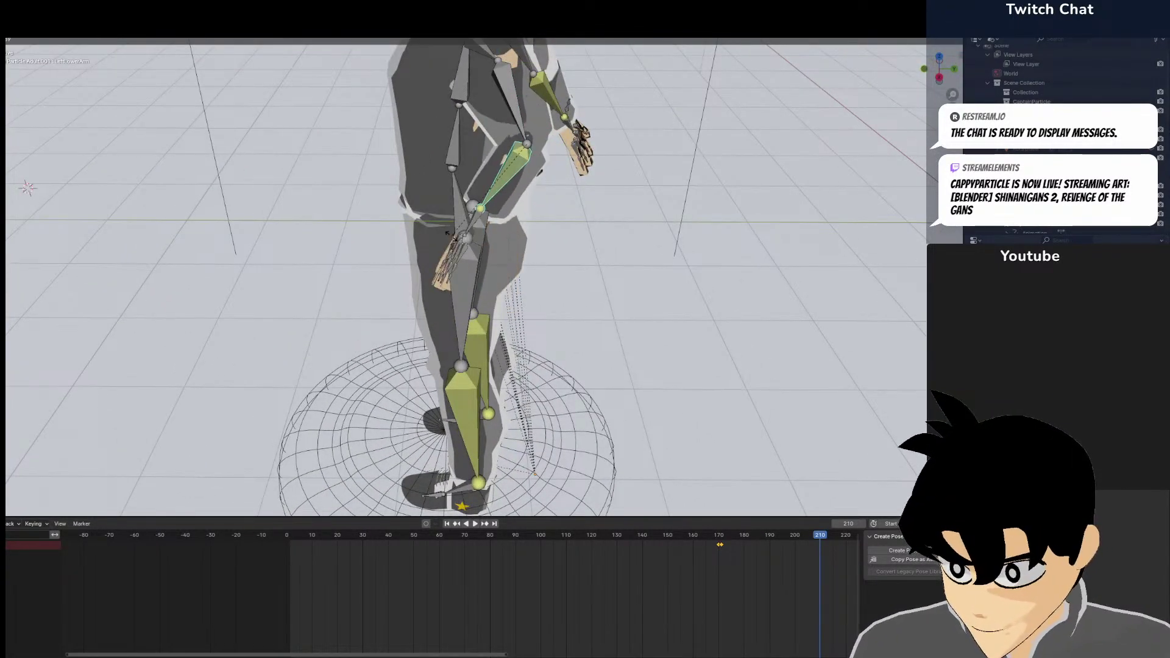
{"action": "left_click", "coordinate": [454, 225]}
{"action": "middle_click_drag", "start_coordinate": [454, 225], "coordinate": [559, 173]}
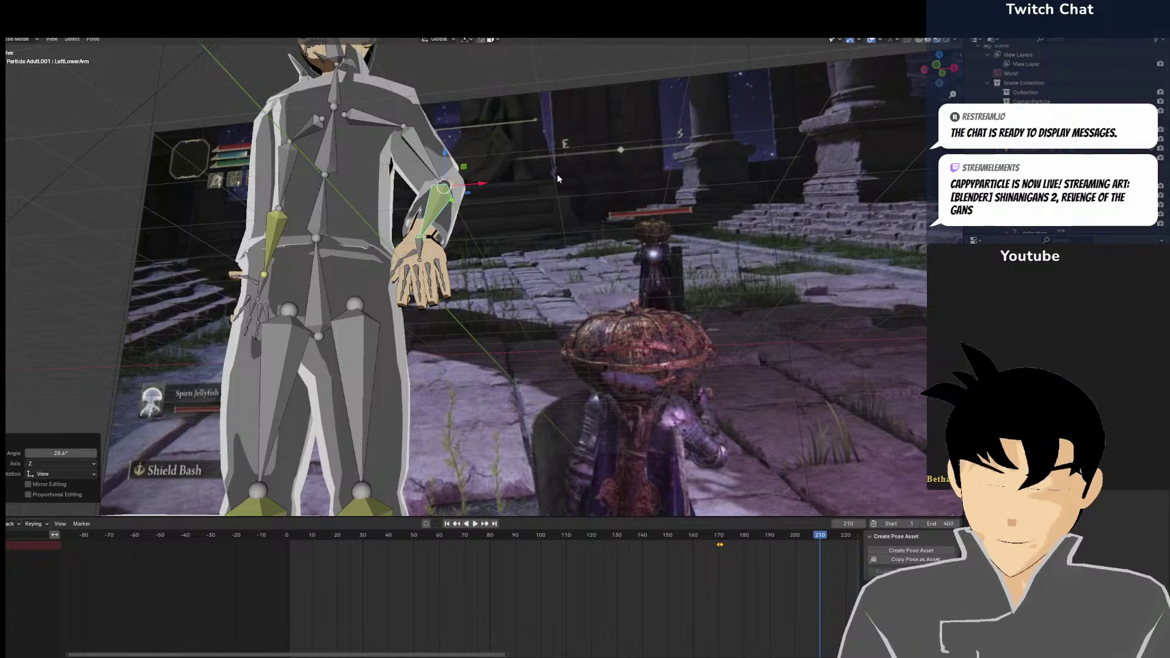
Swing the left forearm outward from the hip and rotate the left hand bone by about 24.4° at the wrist
{"action": "scroll", "coordinate": [557, 174], "scroll_direction": "up", "scroll_amount": 5}
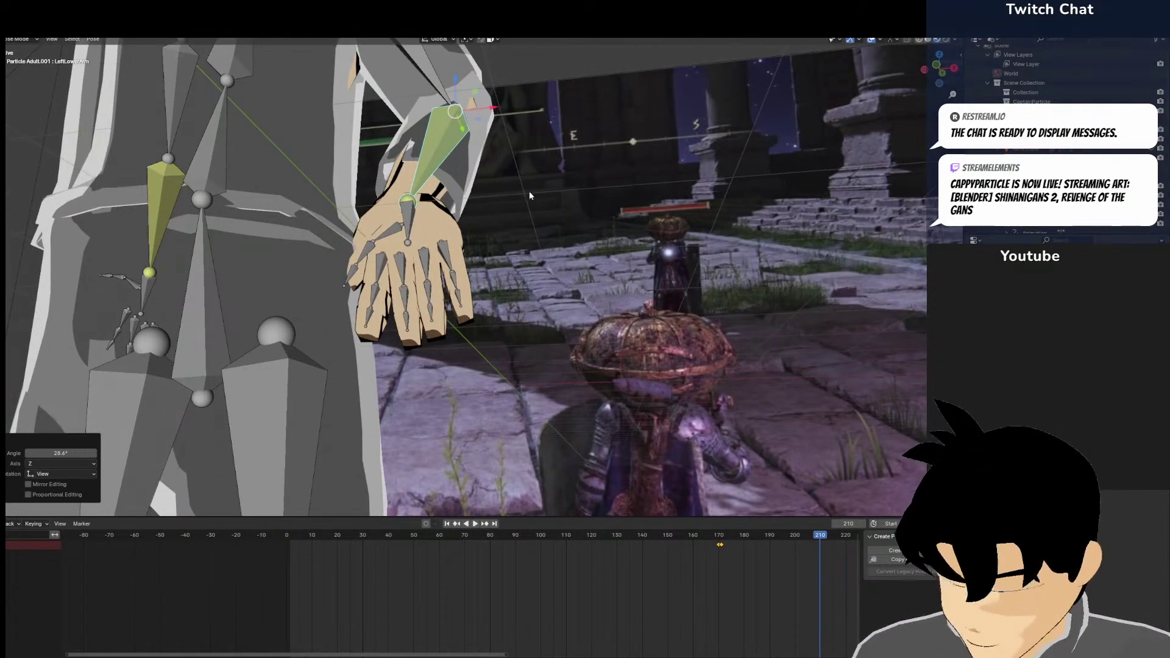
{"action": "key", "text": "r"}
{"action": "left_click", "coordinate": [550, 181]}
{"action": "left_click", "coordinate": [448, 230]}
{"action": "key", "text": "r"}
{"action": "left_click", "coordinate": [466, 267]}
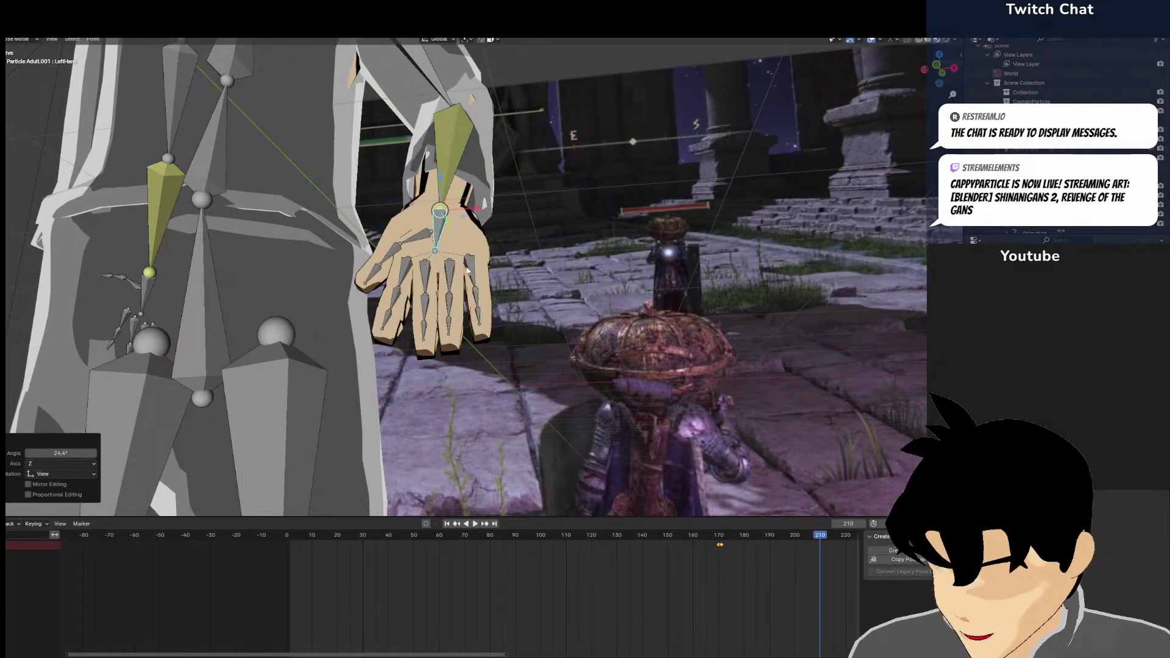
Curl the left little finger by rotating its proximal, intermediate and distal bones
{"action": "mouse_move", "coordinate": [467, 269]}
{"action": "middle_mouse_down"}
{"action": "mouse_move", "coordinate": [398, 268]}
{"action": "mouse_move", "coordinate": [467, 264]}
{"action": "middle_mouse_up"}
{"action": "left_click", "coordinate": [467, 263]}
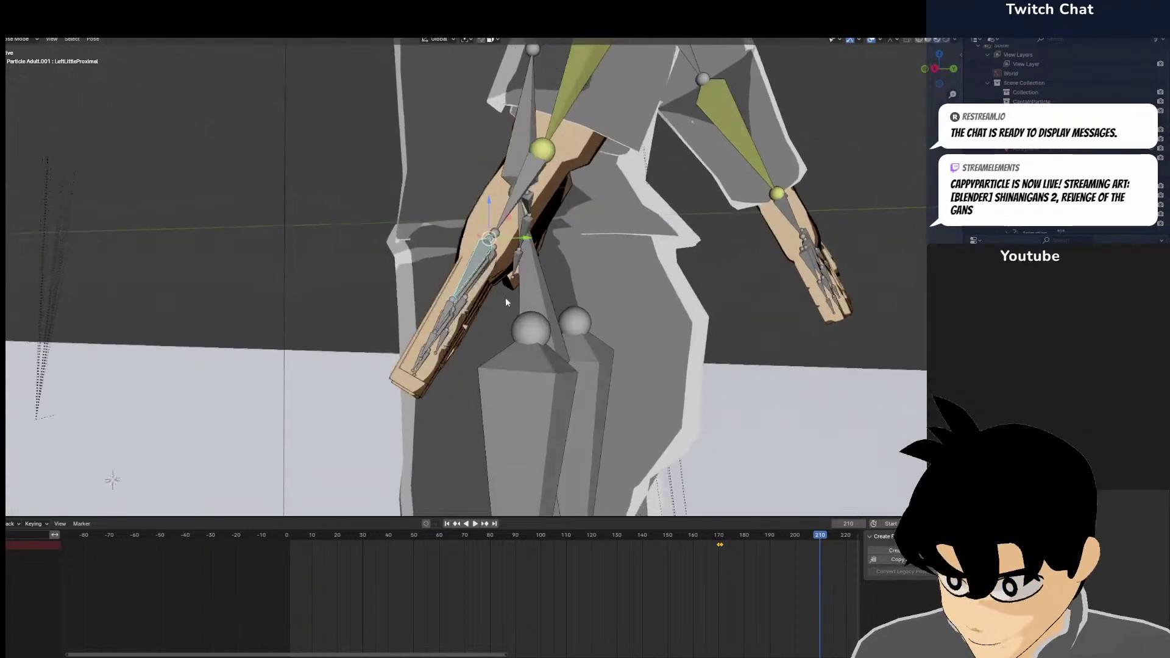
{"action": "middle_click_drag", "start_coordinate": [505, 301], "coordinate": [524, 280]}
{"action": "key", "text": "r"}
{"action": "left_click", "coordinate": [543, 263]}
{"action": "left_click", "coordinate": [484, 324]}
{"action": "left_click", "coordinate": [483, 324]}
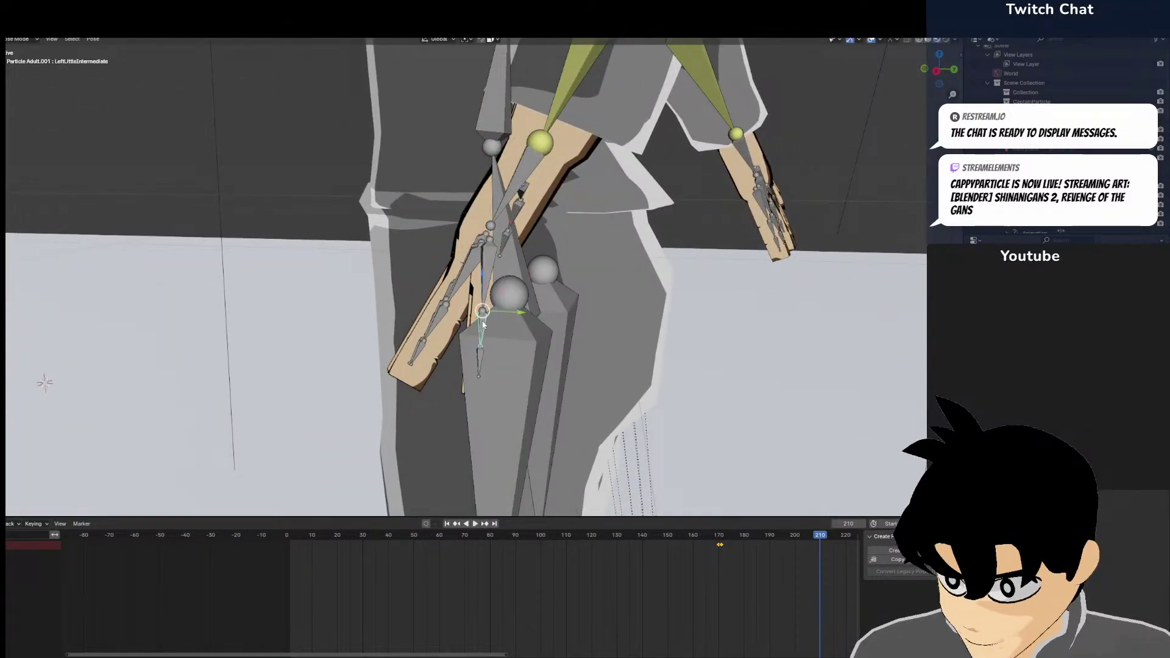
{"action": "key", "text": "r"}
{"action": "left_click", "coordinate": [487, 323]}
{"action": "left_click", "coordinate": [488, 357]}
{"action": "left_click", "coordinate": [488, 358]}
{"action": "key", "text": "r"}
{"action": "left_click", "coordinate": [497, 355]}
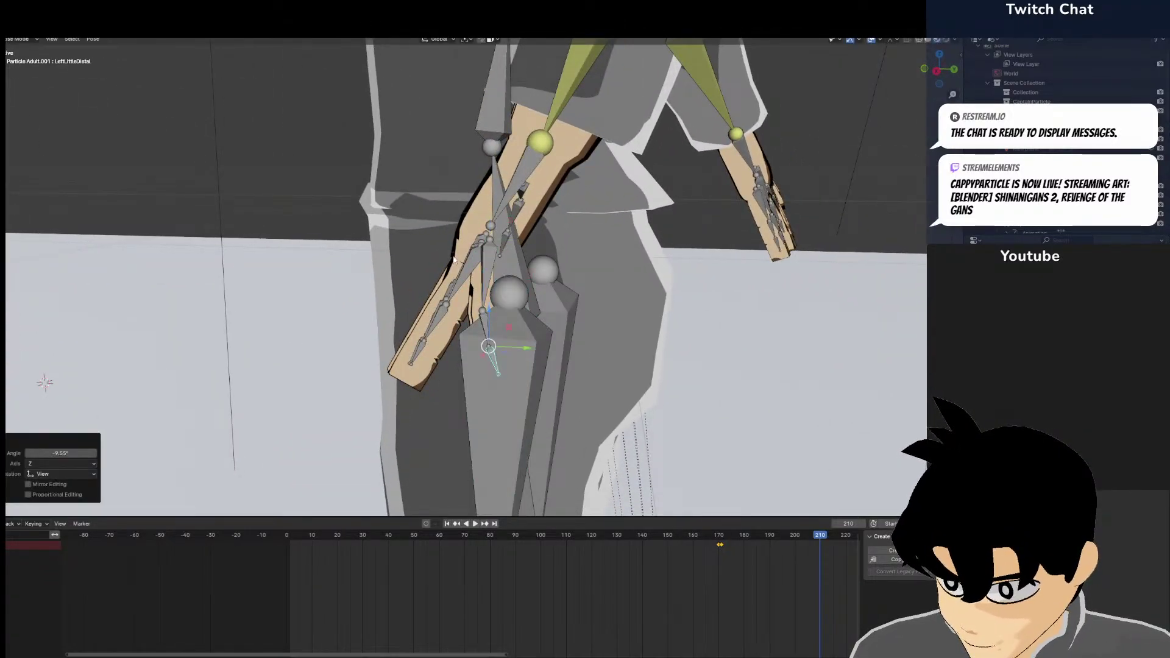
Curl the left ring finger by rotating its proximal, intermediate and distal bones
{"action": "left_click", "coordinate": [468, 271]}
{"action": "key", "text": "r"}
{"action": "left_click", "coordinate": [480, 277]}
{"action": "left_click", "coordinate": [469, 342]}
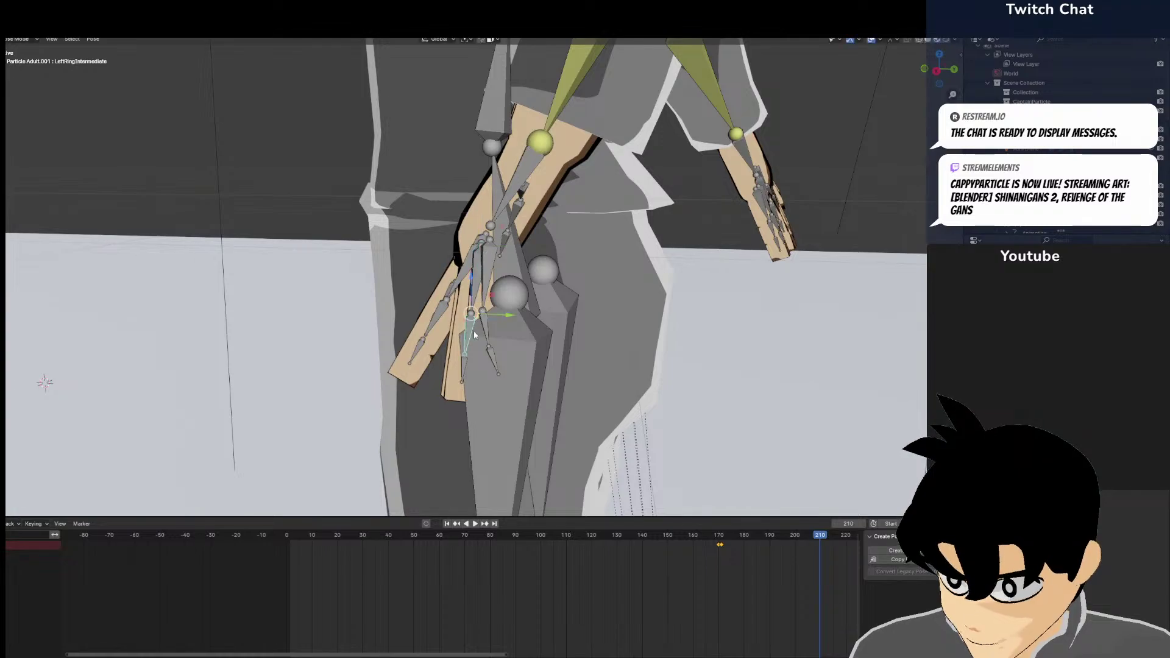
{"action": "key", "text": "r"}
{"action": "left_click", "coordinate": [478, 344]}
{"action": "left_click", "coordinate": [475, 365]}
{"action": "key", "text": "r"}
{"action": "left_click", "coordinate": [485, 361]}
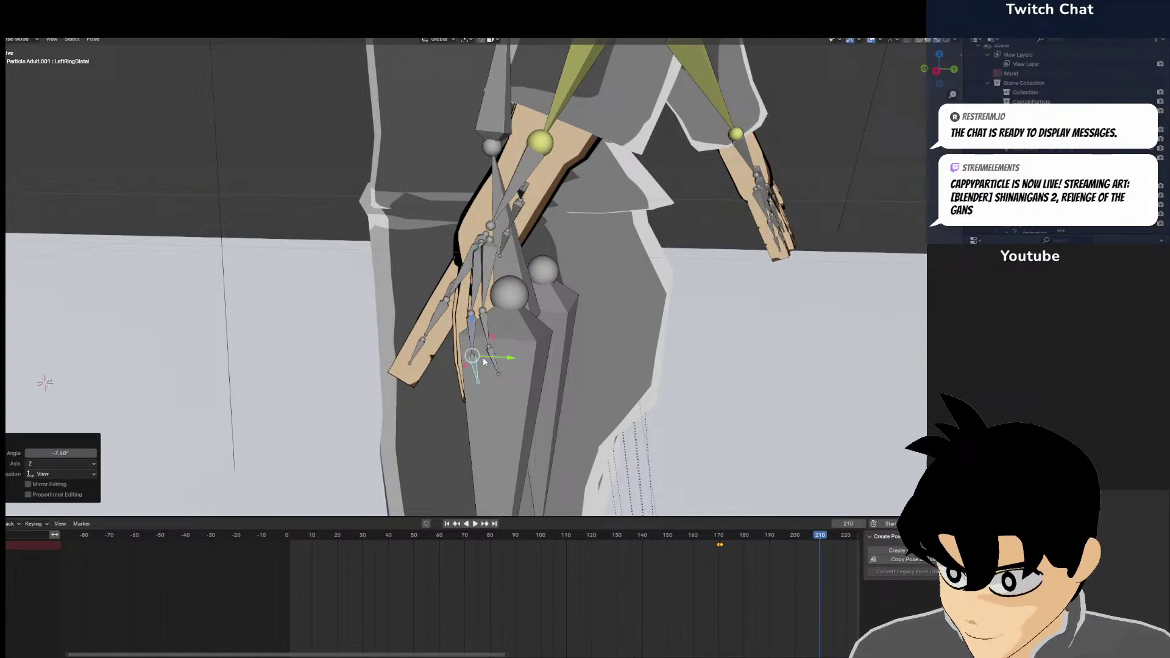
Curl the left middle finger from its base to its tip and adjust the little finger's intermediate bone
{"action": "left_click", "coordinate": [472, 276]}
{"action": "key", "text": "r"}
{"action": "left_click", "coordinate": [477, 313]}
{"action": "left_click", "coordinate": [480, 324]}
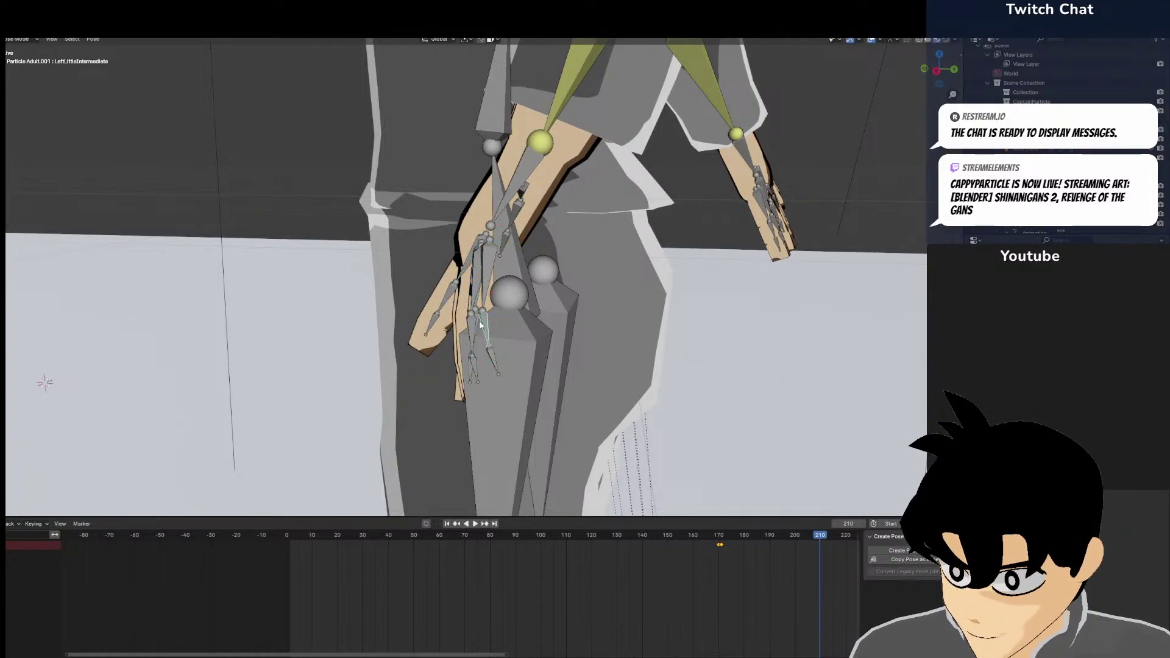
{"action": "key", "text": "r"}
{"action": "left_click", "coordinate": [483, 323]}
{"action": "left_click", "coordinate": [481, 359]}
{"action": "left_click", "coordinate": [482, 361]}
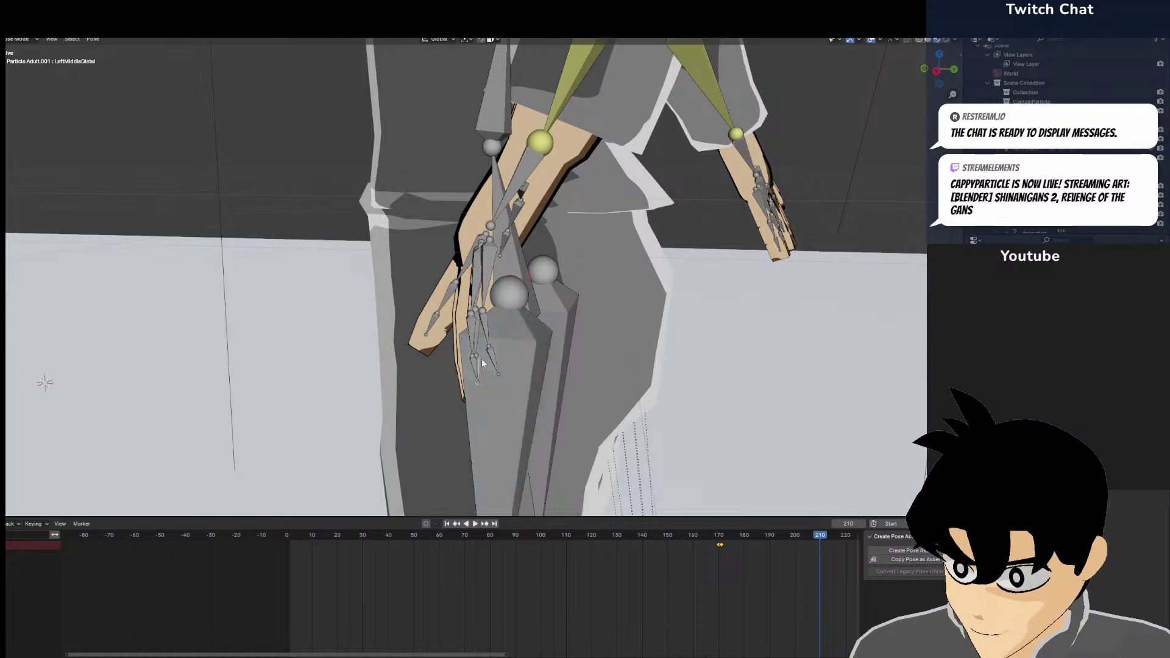
{"action": "key", "text": "r"}
{"action": "left_click", "coordinate": [470, 300]}
Curl the left index finger inward by rotating its proximal, intermediate and distal bones
{"action": "left_click", "coordinate": [469, 262]}
{"action": "key", "text": "r"}
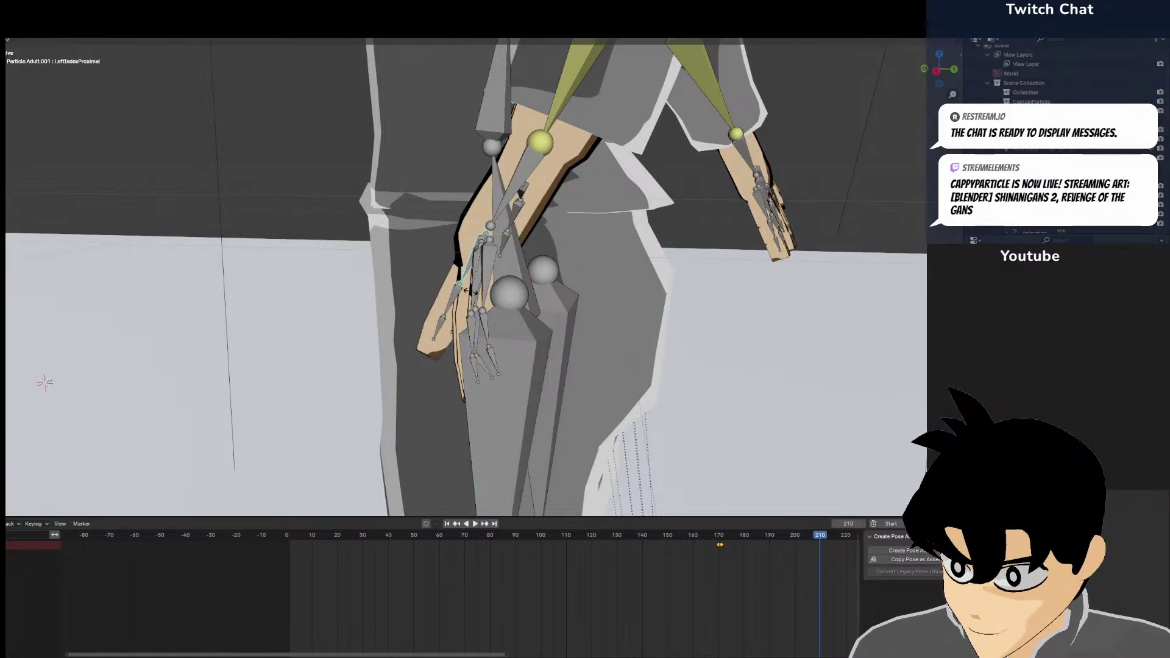
{"action": "left_click", "coordinate": [469, 294]}
{"action": "left_click", "coordinate": [468, 304]}
{"action": "key", "text": "r"}
{"action": "left_click", "coordinate": [477, 324]}
{"action": "left_click", "coordinate": [479, 330]}
{"action": "key", "text": "r"}
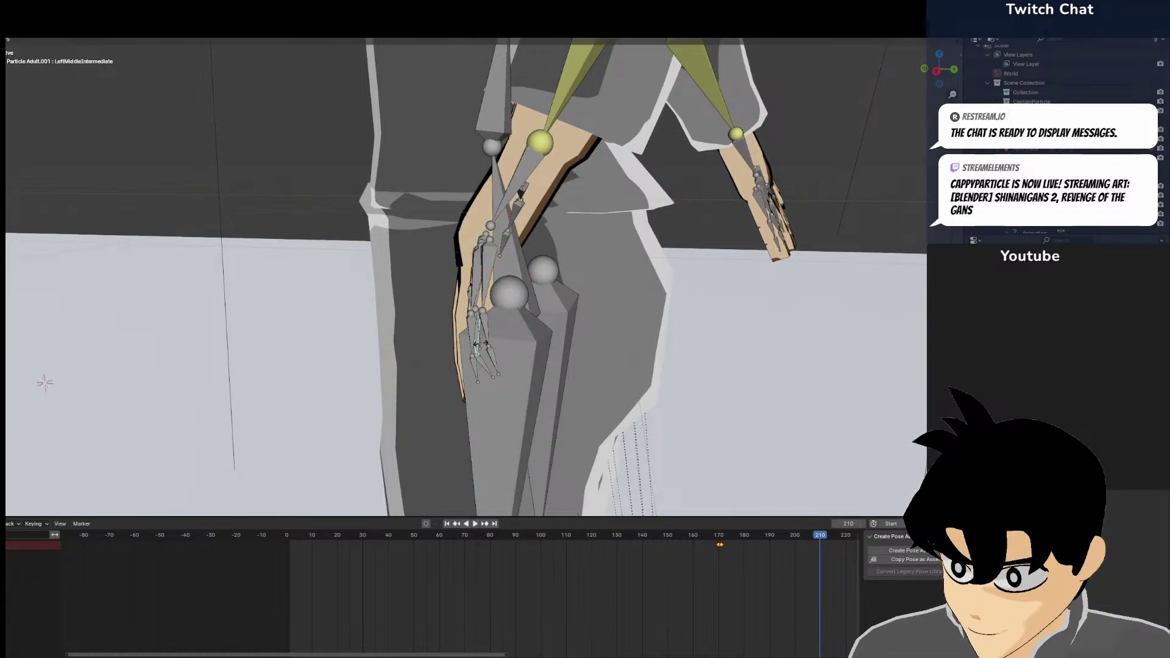
{"action": "left_click", "coordinate": [484, 349]}
Rotate the distal bone of the left thumb by about -10.2°
{"action": "middle_click_drag", "start_coordinate": [483, 348], "coordinate": [557, 293]}
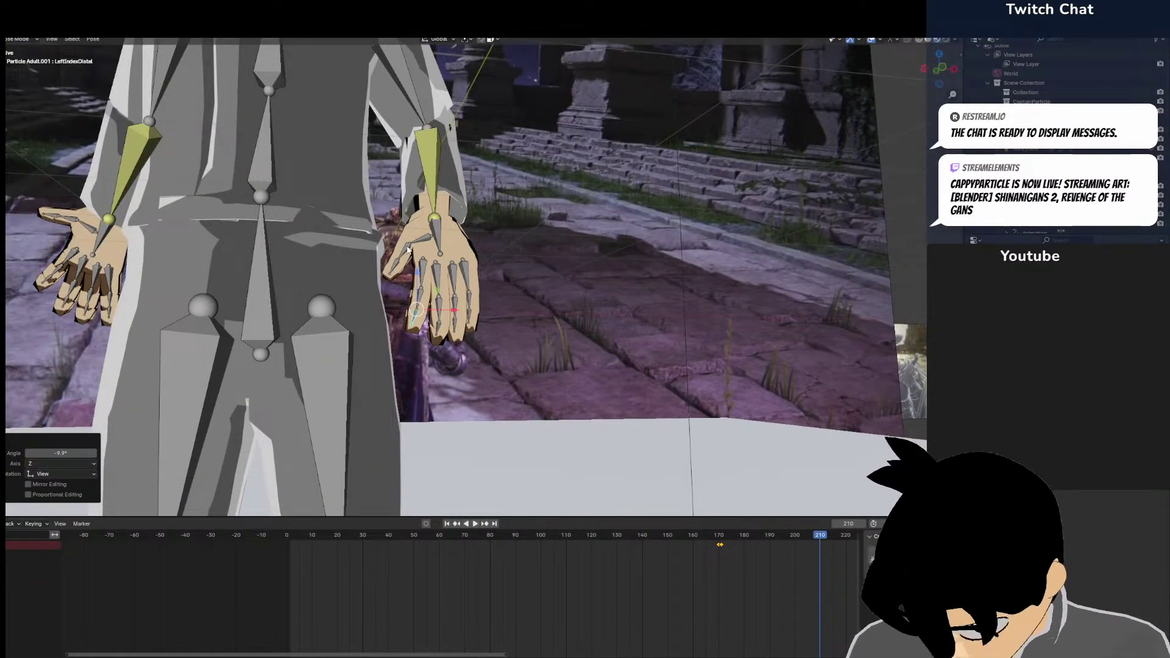
{"action": "middle_click_drag", "start_coordinate": [408, 249], "coordinate": [366, 250]}
{"action": "scroll", "coordinate": [378, 237], "scroll_direction": "up", "scroll_amount": 3}
{"action": "left_click", "coordinate": [359, 251]}
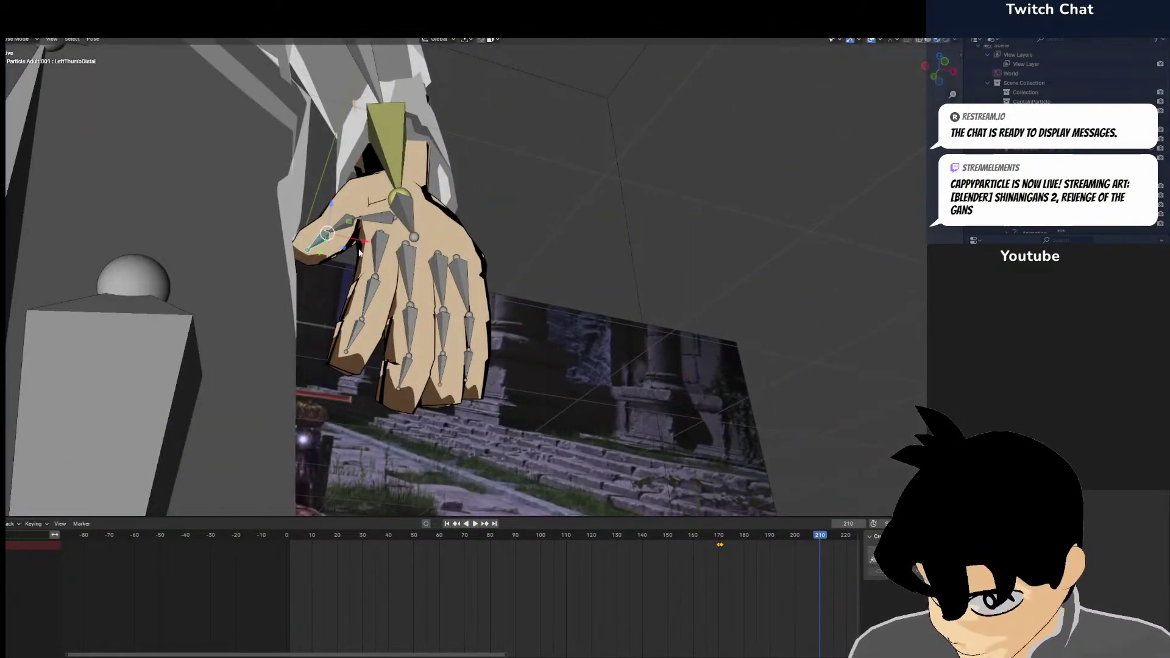
{"action": "left_click", "coordinate": [441, 211]}
{"action": "middle_click_drag", "start_coordinate": [441, 211], "coordinate": [535, 331]}
{"action": "left_click", "coordinate": [568, 288]}
{"action": "middle_click_drag", "start_coordinate": [568, 288], "coordinate": [609, 335]}
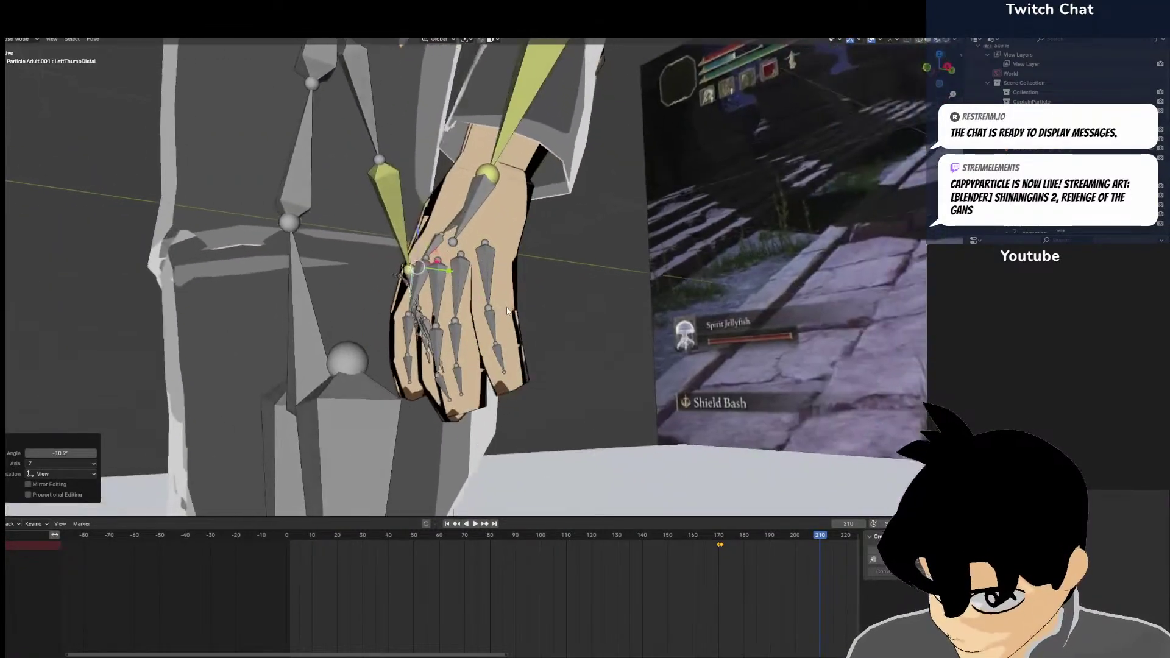
Rotate the left thumb's intermediate bone by about -20.4° and adjust its proximal bone
{"action": "left_click", "coordinate": [433, 255]}
{"action": "middle_click_drag", "start_coordinate": [448, 287], "coordinate": [418, 262]}
{"action": "left_click", "coordinate": [550, 281]}
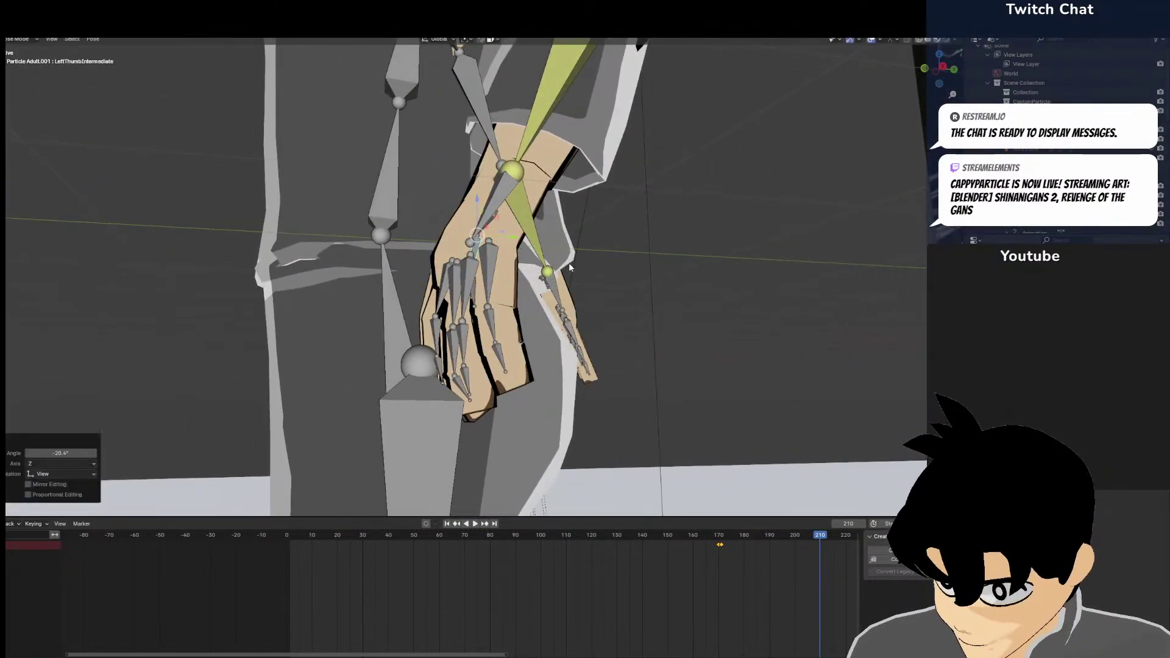
{"action": "left_click", "coordinate": [493, 221]}
{"action": "key", "text": "r"}
{"action": "left_click", "coordinate": [511, 217]}
Copy the pose of the whole left arm and hand and paste it flipped on the X axis onto the right arm
{"action": "middle_click_drag", "start_coordinate": [511, 216], "coordinate": [486, 232]}
{"action": "scroll", "coordinate": [486, 232], "scroll_direction": "down", "scroll_amount": 10}
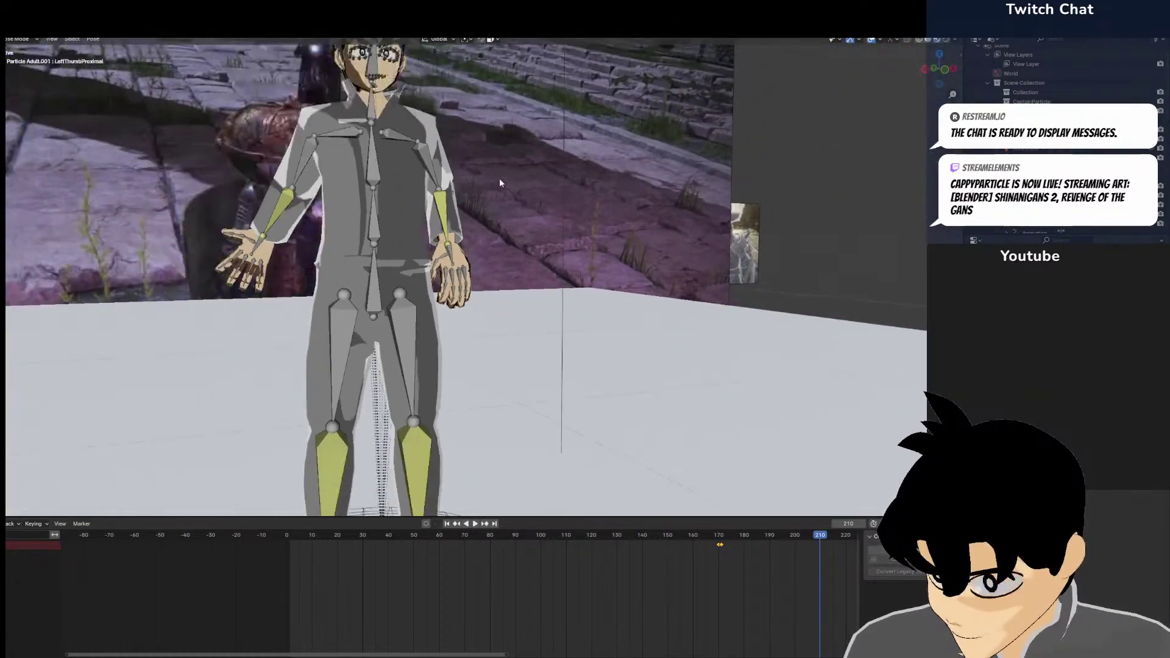
{"action": "middle_click_drag", "start_coordinate": [499, 178], "coordinate": [511, 153]}
{"action": "left_click_drag", "start_coordinate": [438, 345], "coordinate": [437, 347]}
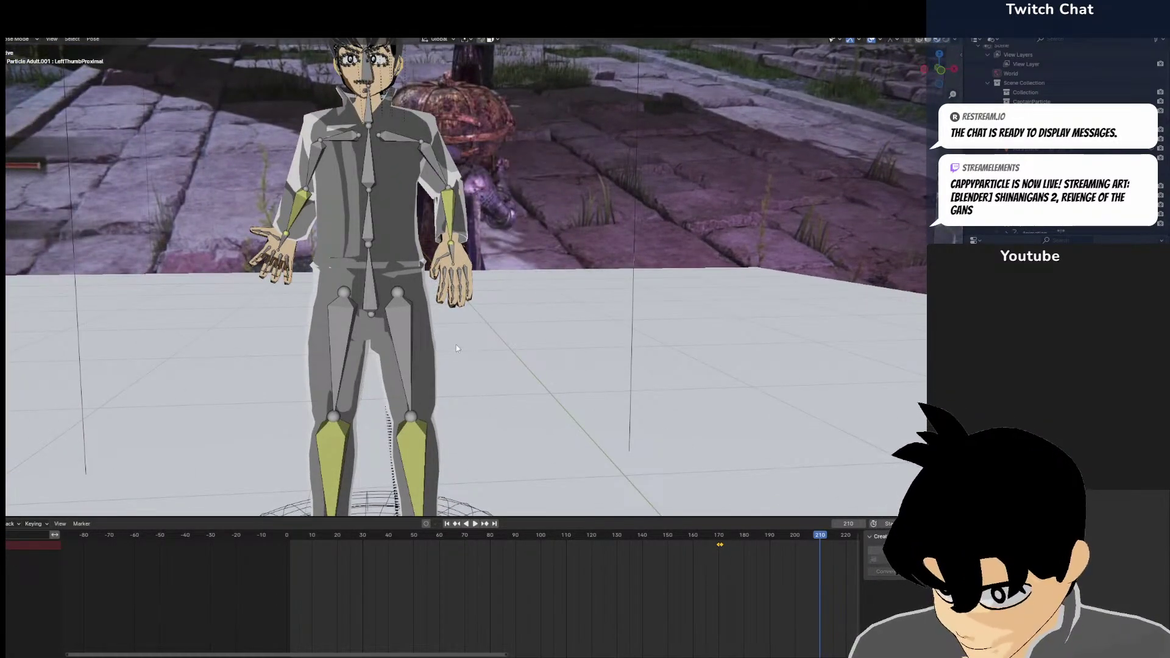
{"action": "left_click_drag", "start_coordinate": [519, 139], "coordinate": [427, 322]}
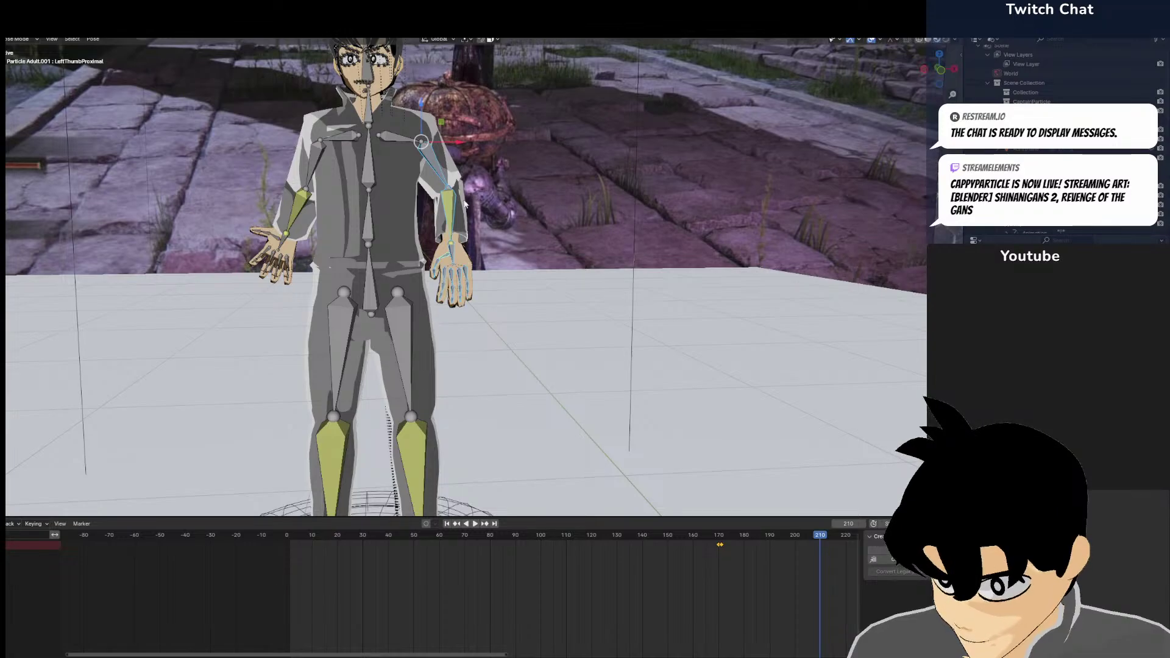
{"action": "key", "text": "ctrl+v"}
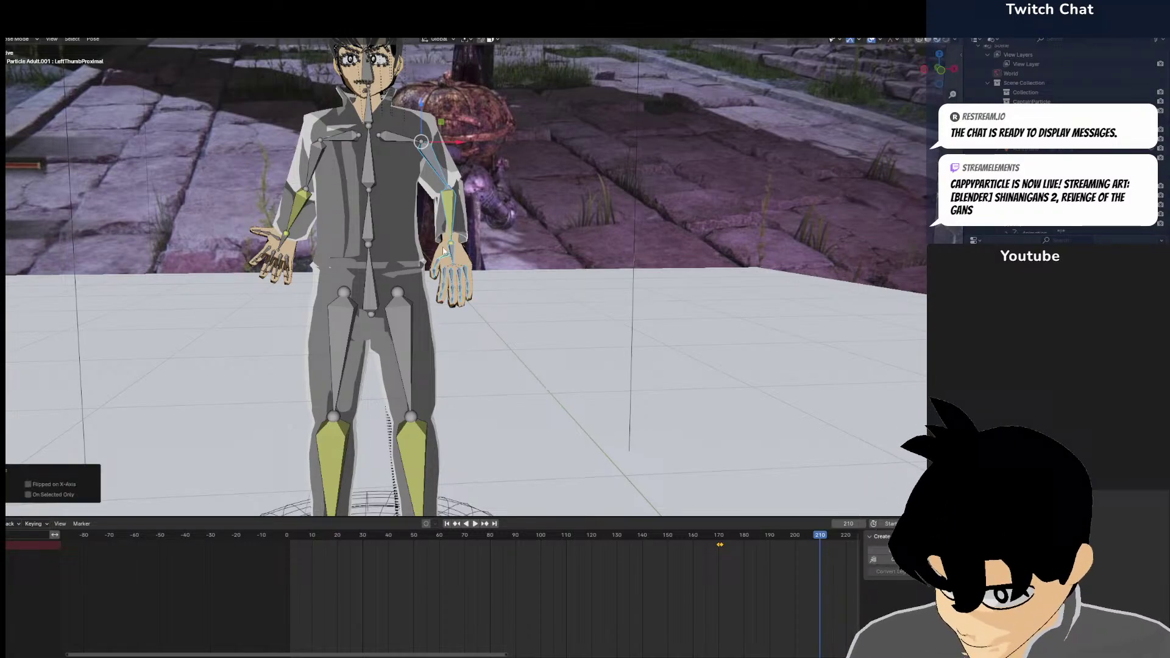
{"action": "left_click", "coordinate": [59, 498]}
Lower the left shoulder bone in front view and rotate the left forearm slightly outward
{"action": "middle_click_drag", "start_coordinate": [195, 414], "coordinate": [406, 369]}
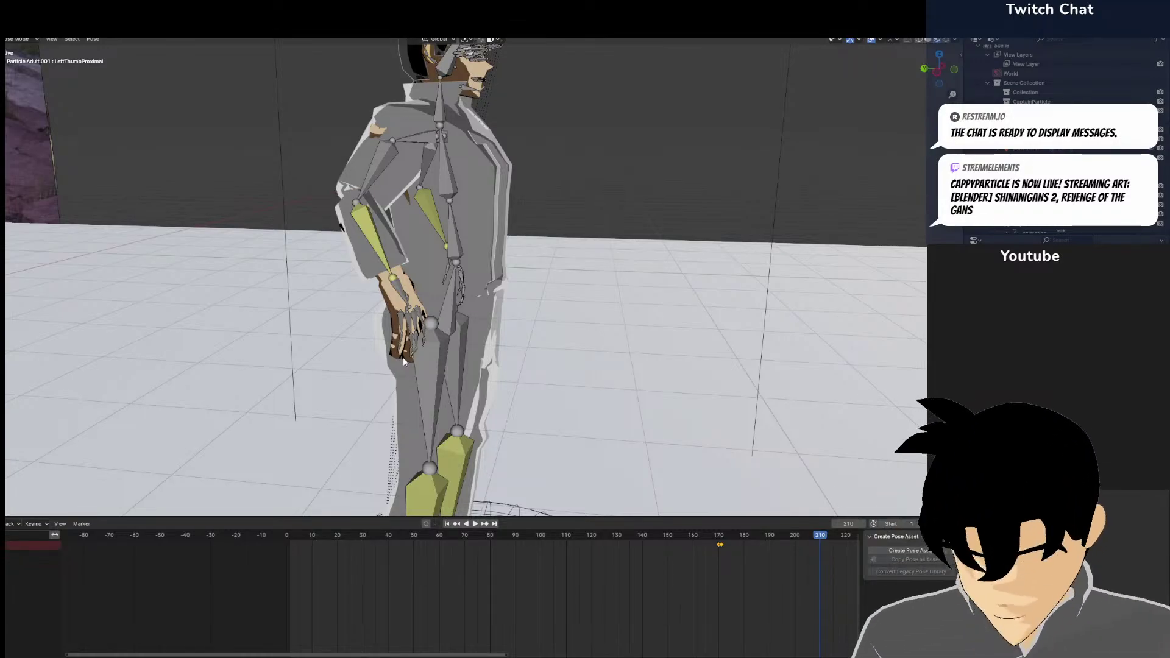
{"action": "scroll", "coordinate": [388, 332], "scroll_direction": "up", "scroll_amount": 3}
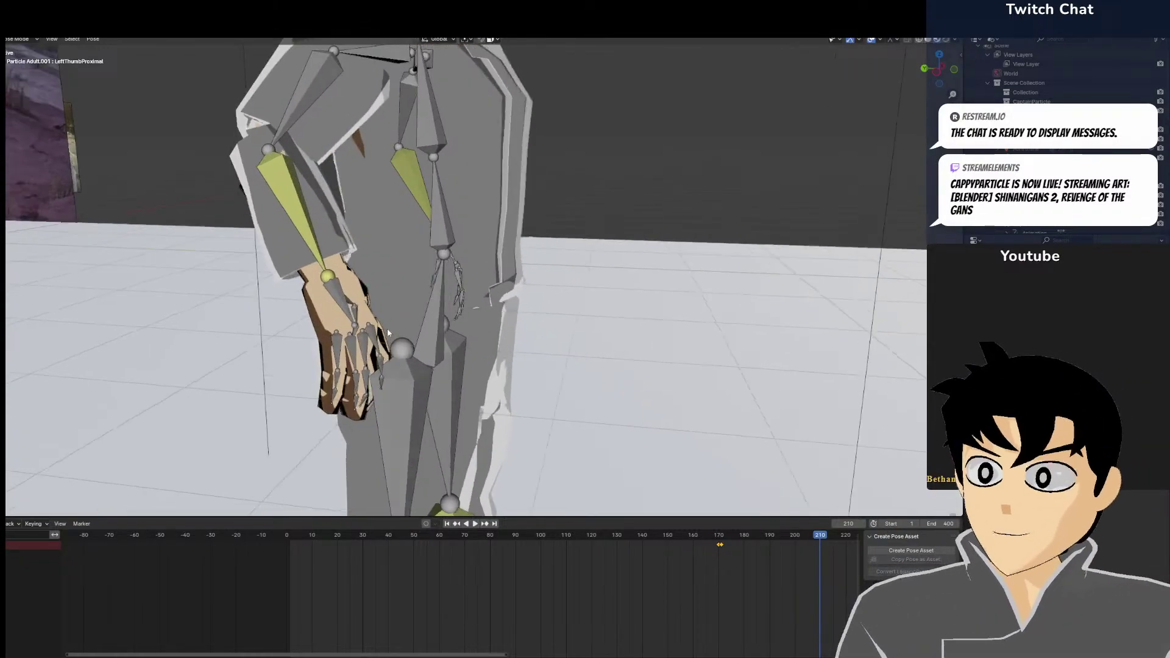
{"action": "key", "text": "KP_1"}
{"action": "scroll", "coordinate": [415, 181], "scroll_direction": "up", "scroll_amount": 4}
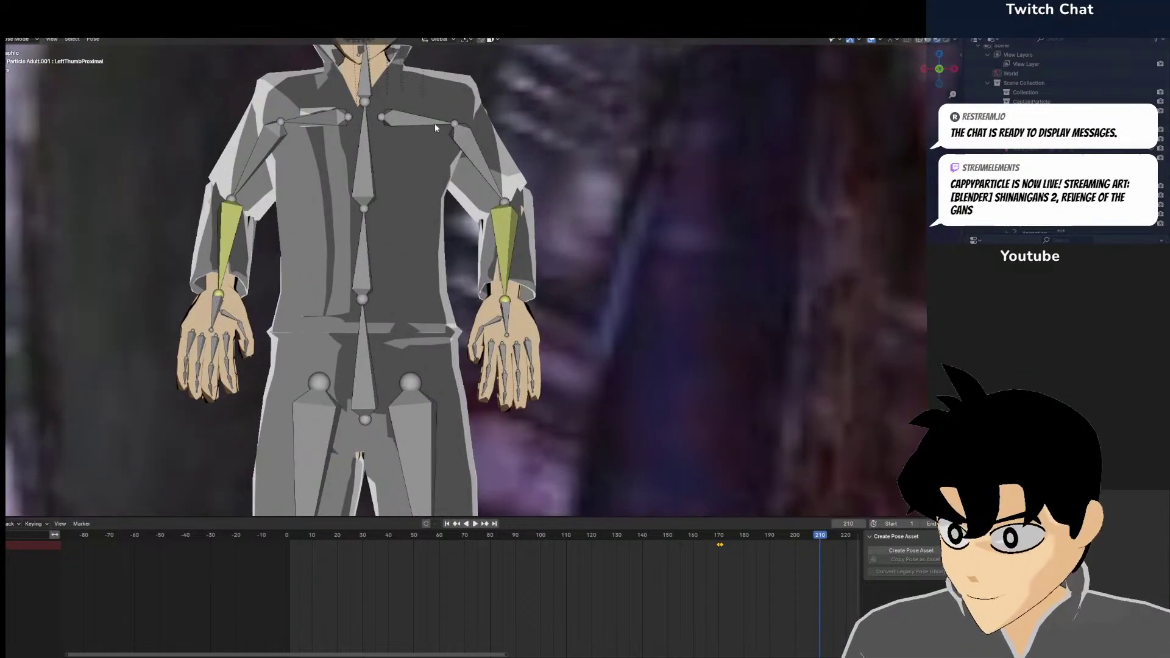
{"action": "left_click", "coordinate": [435, 126]}
{"action": "key", "text": "r"}
{"action": "left_click", "coordinate": [436, 132]}
{"action": "left_click", "coordinate": [492, 264]}
{"action": "key", "text": "r"}
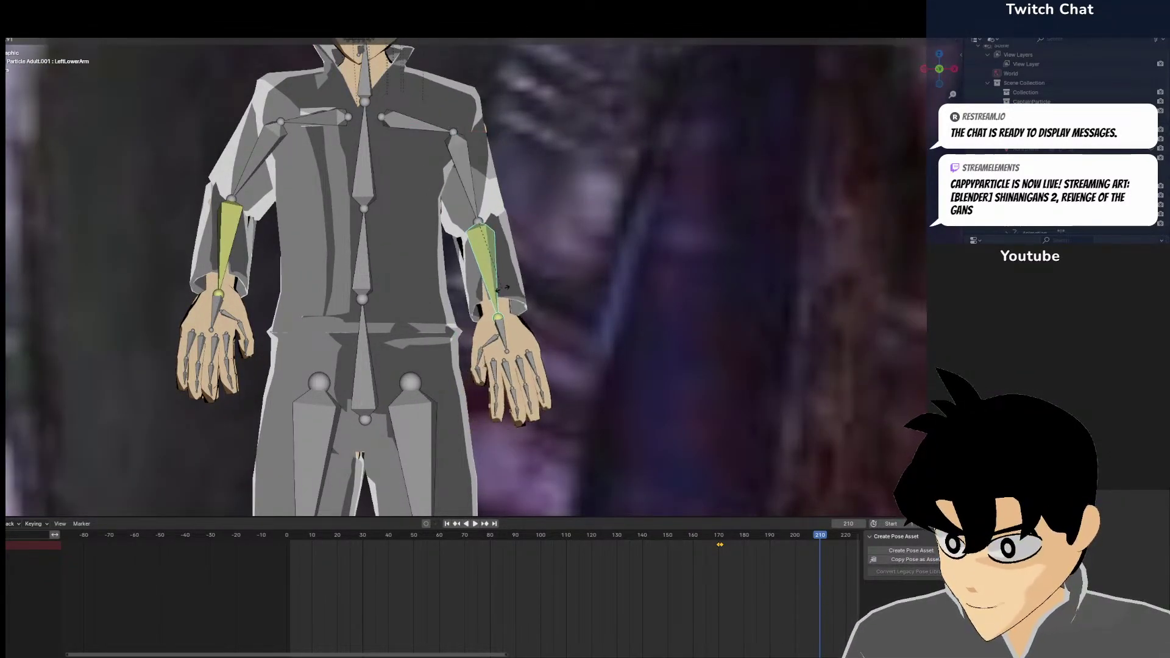
{"action": "left_click", "coordinate": [503, 288]}
Lower the right shoulder bone by about -8.31° and rotate the right forearm slightly outward
{"action": "left_click", "coordinate": [320, 119]}
{"action": "key", "text": "r"}
{"action": "left_click", "coordinate": [250, 257]}
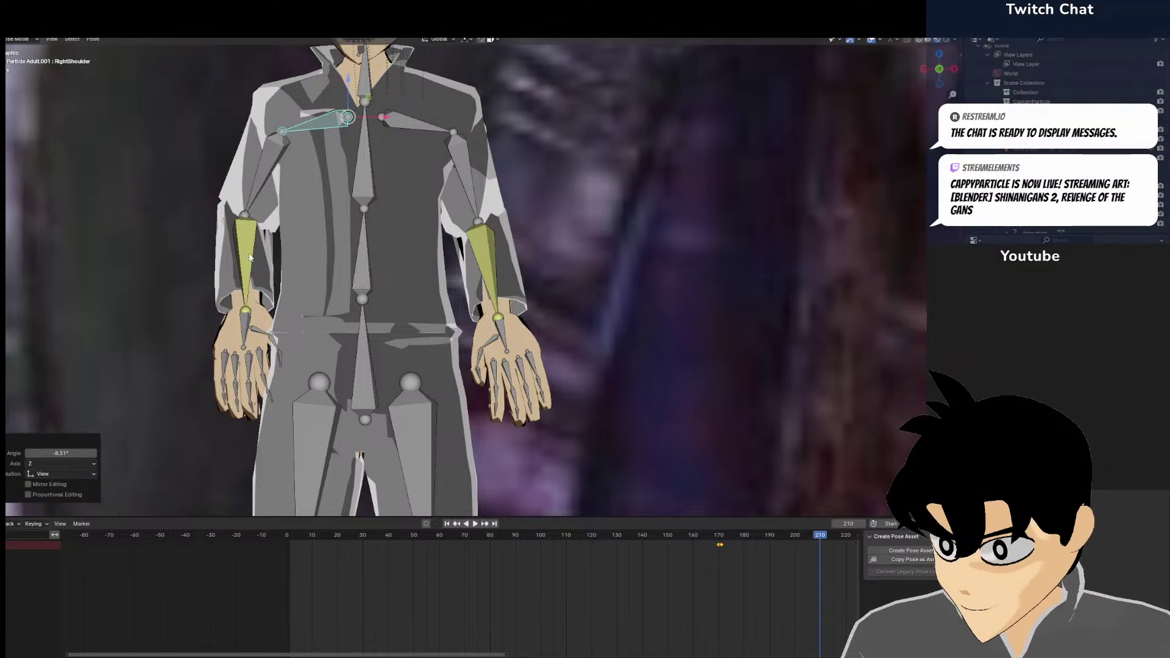
{"action": "left_click", "coordinate": [249, 256]}
{"action": "key", "text": "r"}
{"action": "left_click", "coordinate": [240, 256]}
{"action": "left_click", "coordinate": [264, 190]}
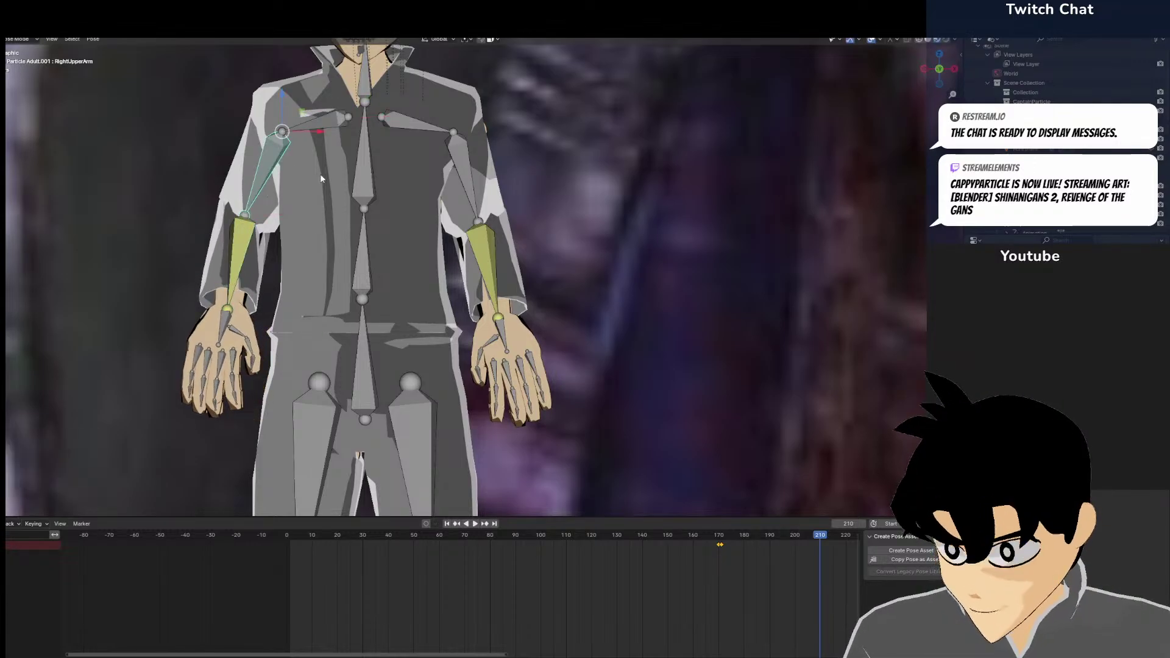
Lean the chest bone backward in side view and tilt the head bone forward
{"action": "middle_click_drag", "start_coordinate": [321, 178], "coordinate": [497, 208]}
{"action": "scroll", "coordinate": [407, 186], "scroll_direction": "down", "scroll_amount": 2}
{"action": "left_click", "coordinate": [433, 151]}
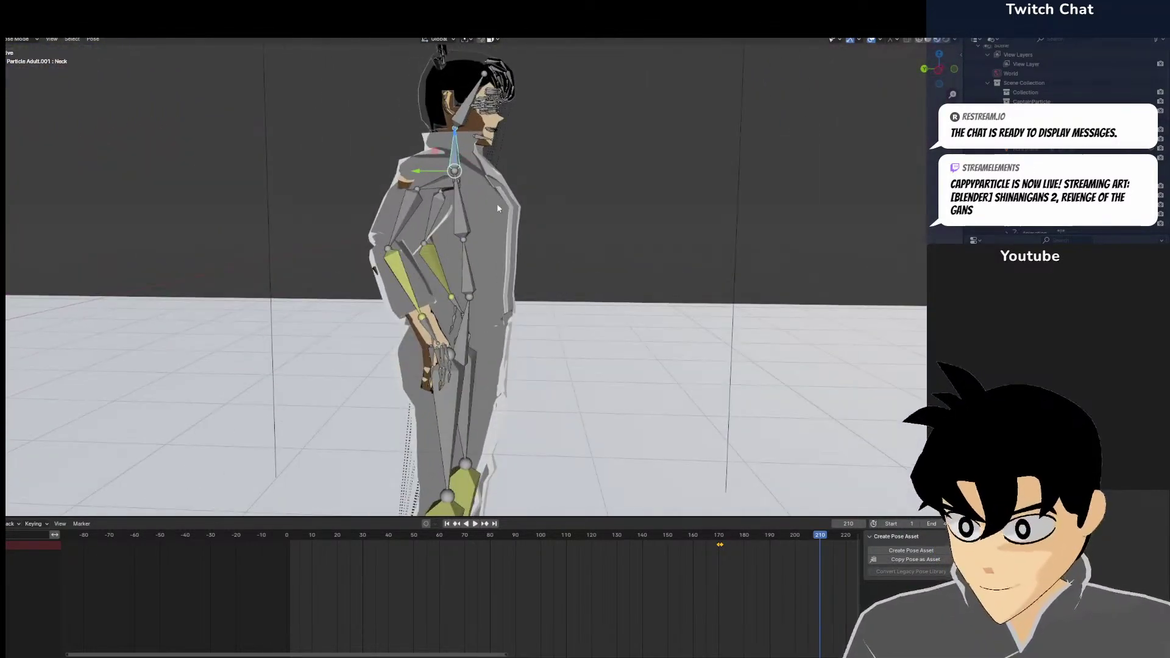
{"action": "left_click", "coordinate": [462, 222]}
{"action": "key", "text": "r"}
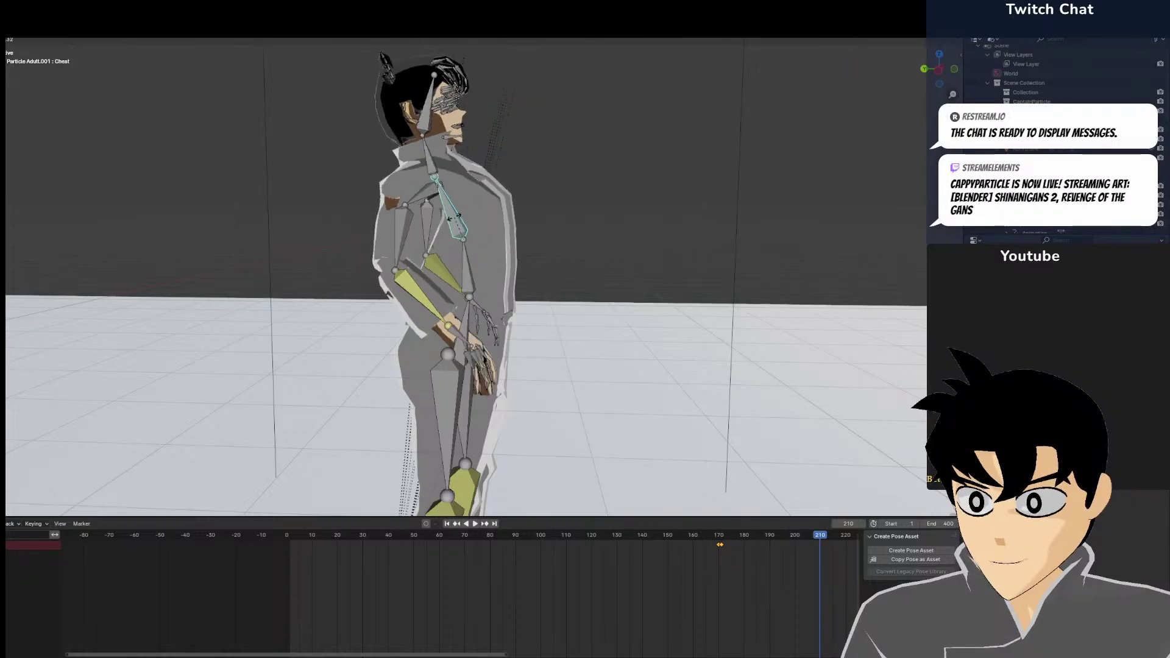
{"action": "left_click", "coordinate": [455, 206]}
{"action": "left_click", "coordinate": [447, 154]}
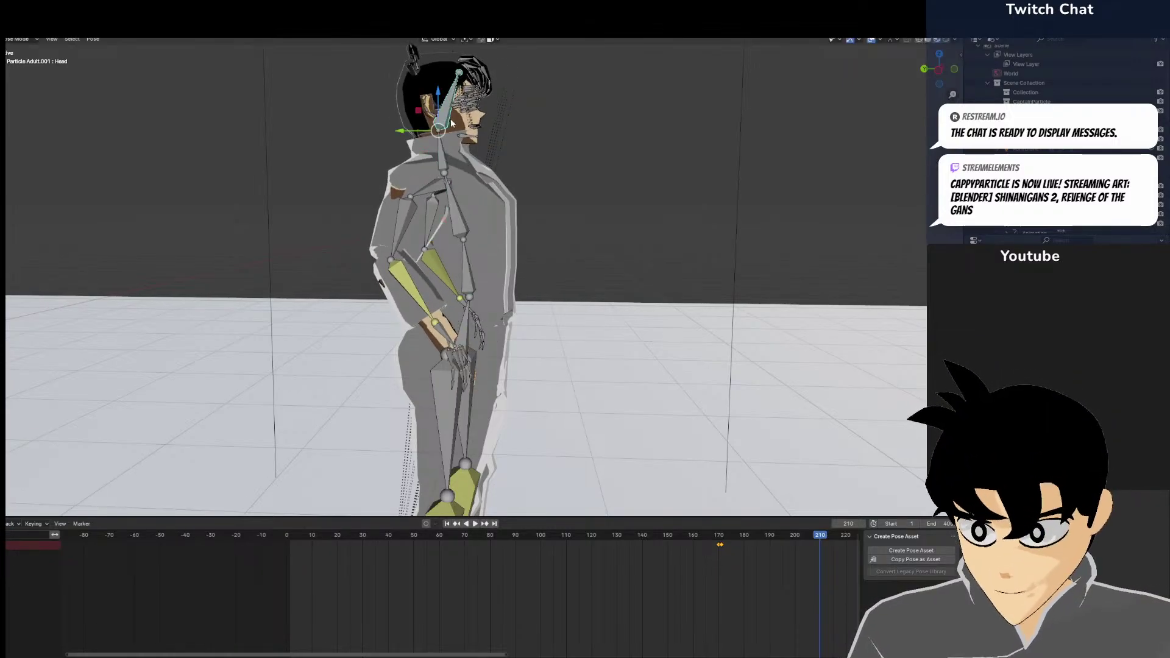
{"action": "key", "text": "r"}
{"action": "left_click", "coordinate": [455, 128]}
Straighten both elbows by rotating the right and left forearm bones backward until the arms hang down
{"action": "left_click", "coordinate": [404, 283]}
{"action": "key", "text": "r"}
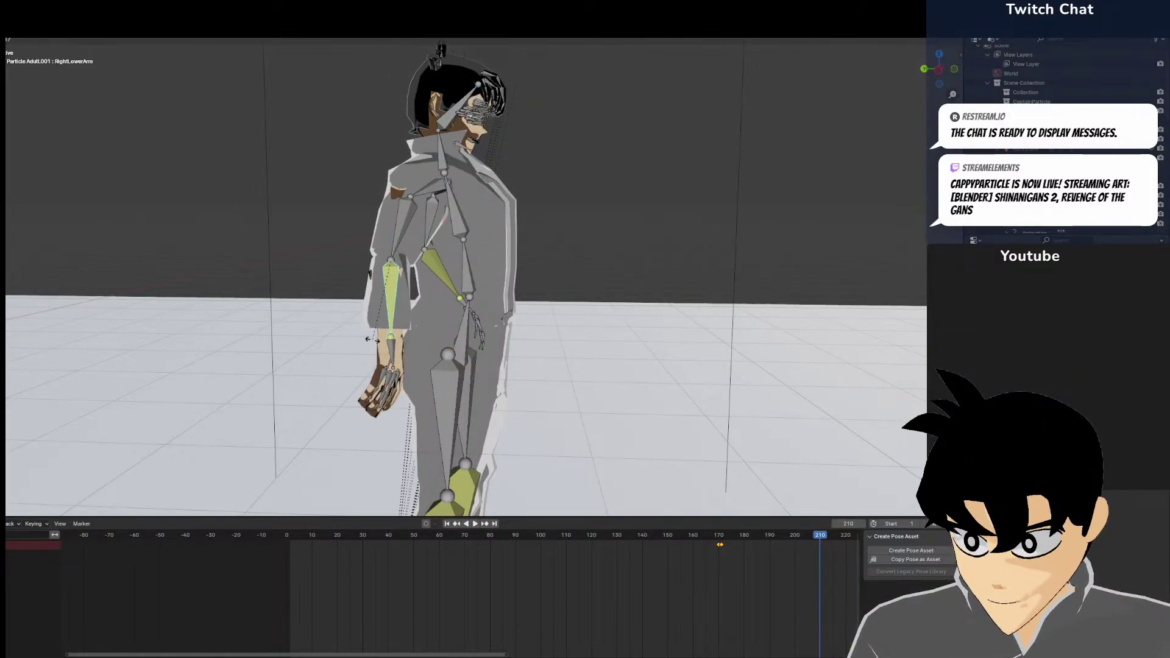
{"action": "left_click", "coordinate": [372, 339]}
{"action": "left_click", "coordinate": [440, 271]}
{"action": "left_click", "coordinate": [412, 308]}
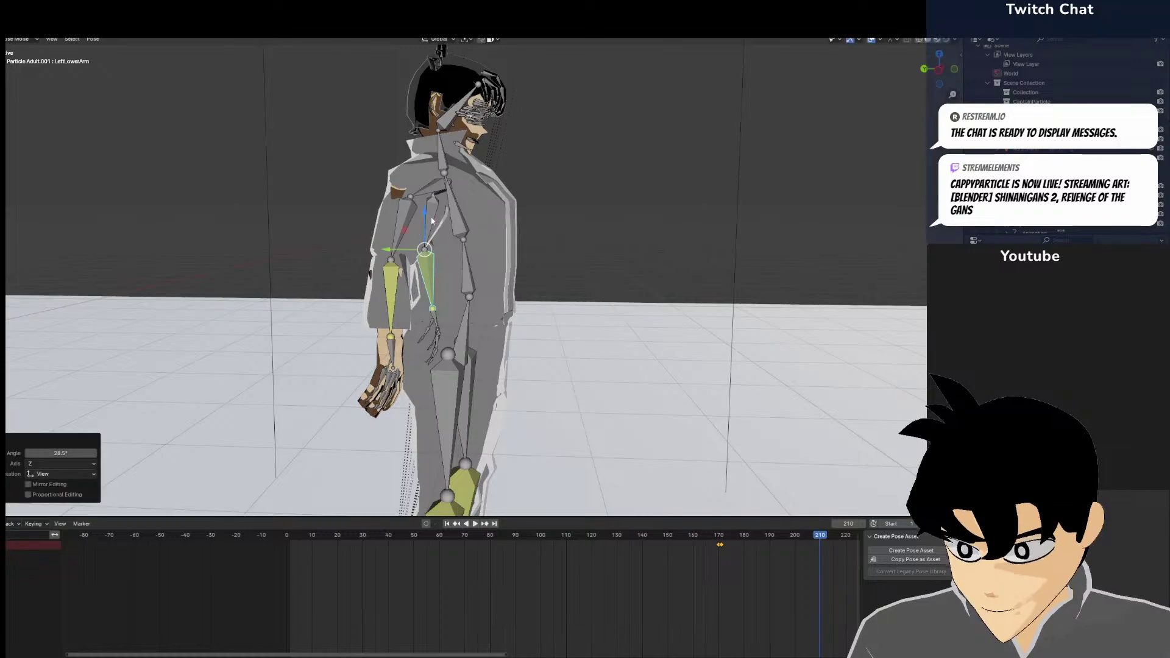
{"action": "left_click", "coordinate": [421, 306]}
Rotate the left and right shoulder bones forward in top view to even out the shoulders
{"action": "key", "text": "KP_7"}
{"action": "key", "text": "KP_7"}
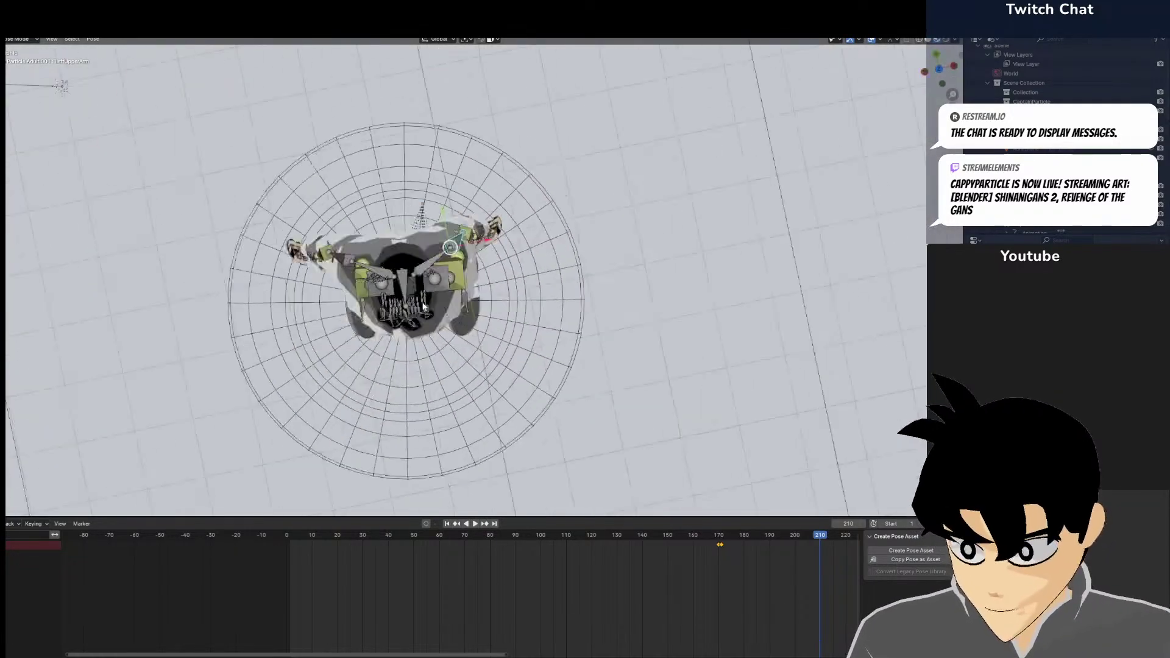
{"action": "key", "text": "r"}
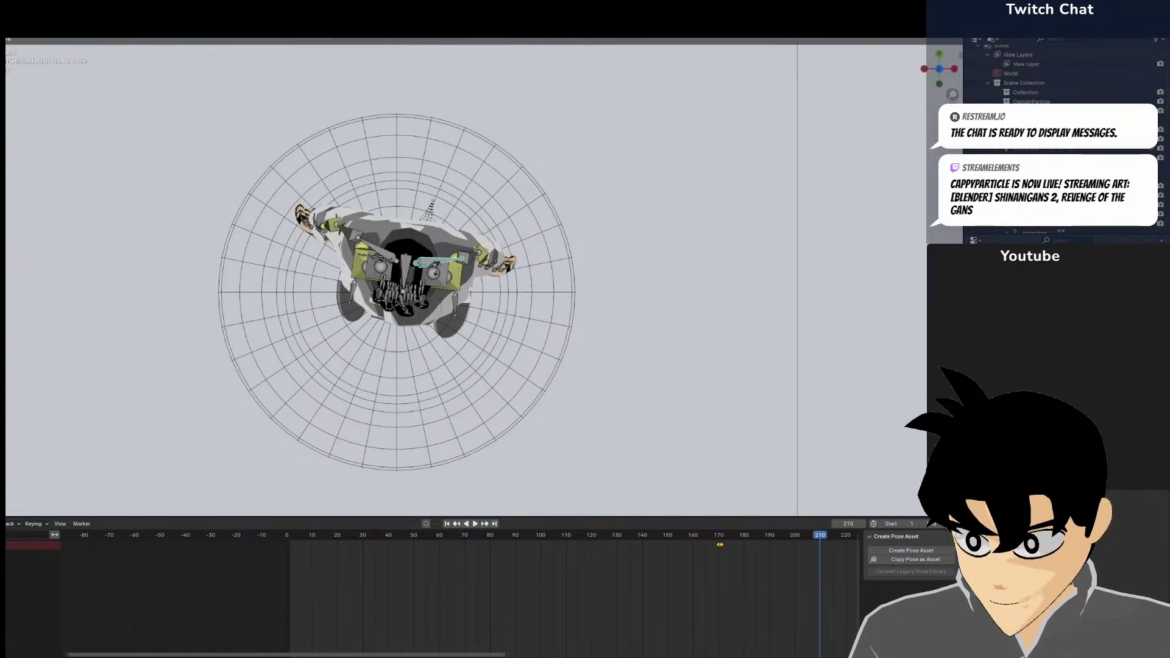
{"action": "left_click", "coordinate": [436, 268]}
{"action": "left_click", "coordinate": [377, 253]}
{"action": "key", "text": "r"}
{"action": "left_click", "coordinate": [294, 266]}
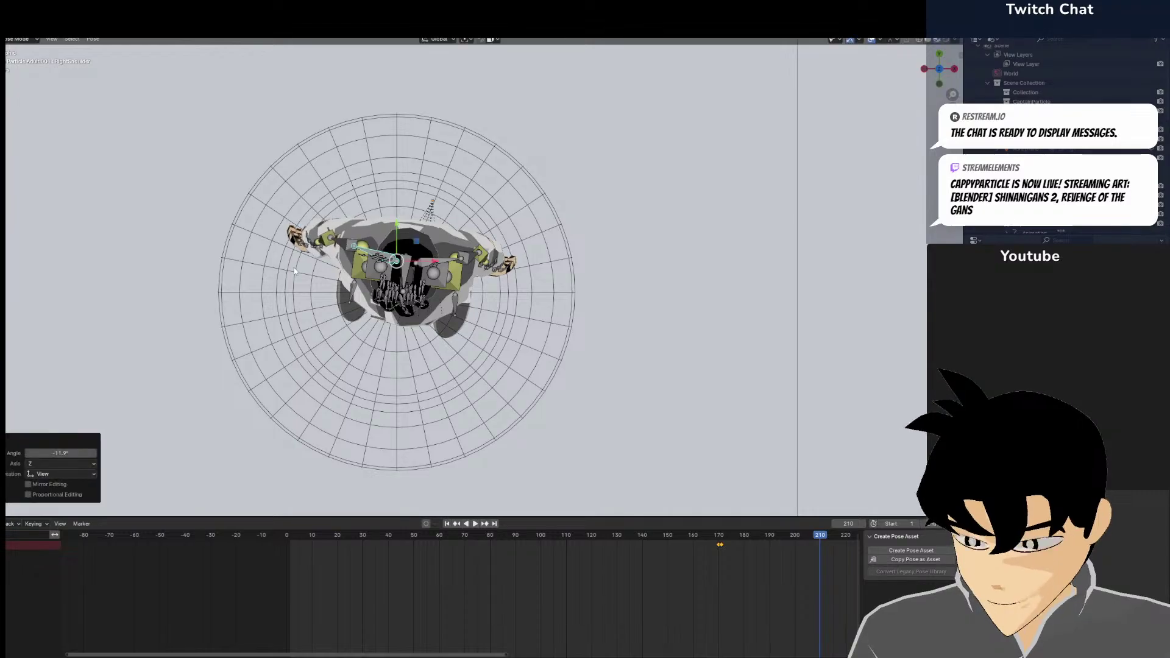
Rotate the left and right forearm bones slightly in front view to even out how the arms hang
{"action": "key", "text": "KP_1"}
{"action": "left_click", "coordinate": [480, 271]}
{"action": "key", "text": "r"}
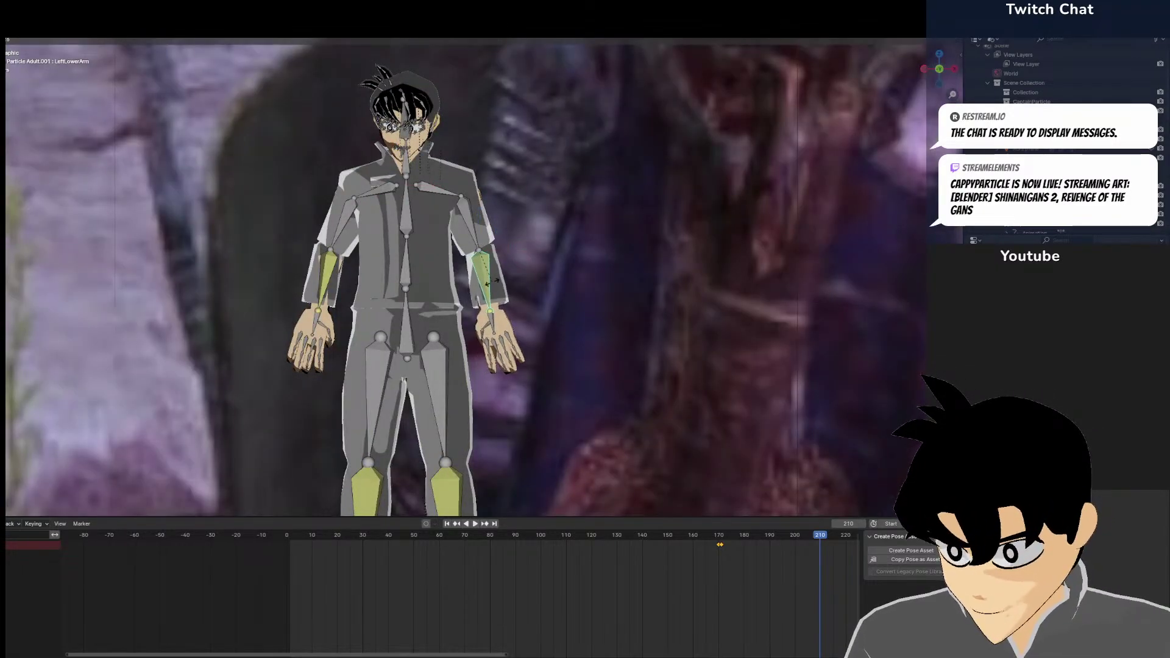
{"action": "left_click", "coordinate": [356, 328]}
{"action": "left_click", "coordinate": [326, 293]}
{"action": "key", "text": "r"}
{"action": "left_click", "coordinate": [331, 295]}
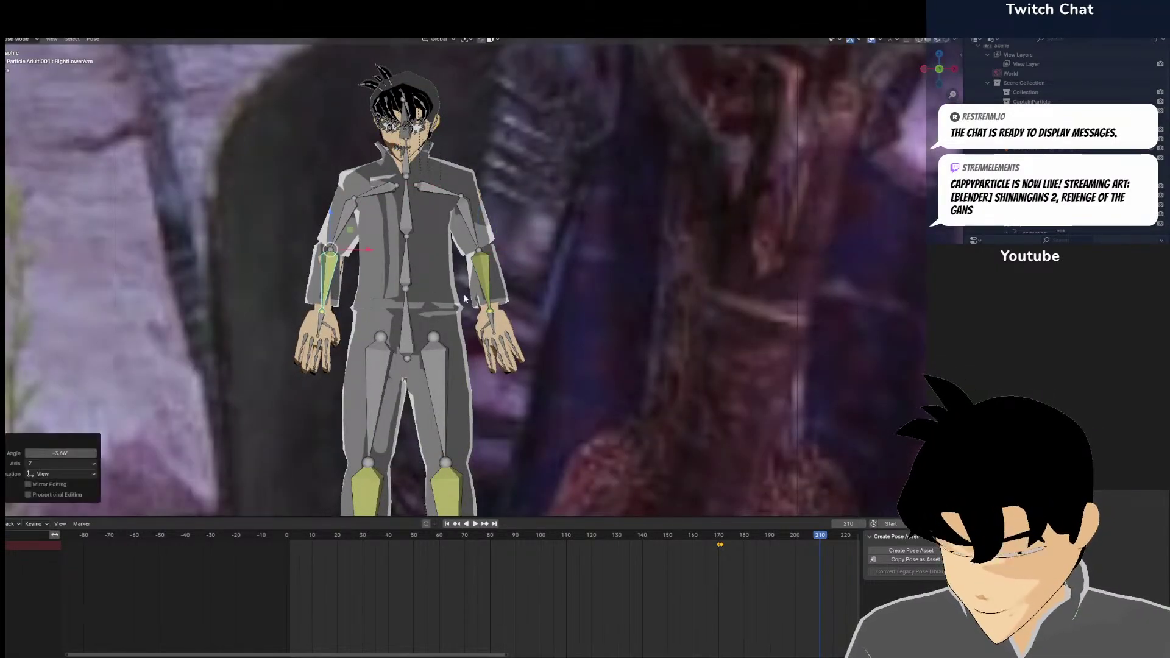
Fine-tune the rotation of the arm bones on both sides while checking the pose from orbited angles
{"action": "left_click", "coordinate": [497, 301]}
{"action": "middle_click_drag", "start_coordinate": [497, 320], "coordinate": [476, 198]}
{"action": "key", "text": "r"}
{"action": "left_click", "coordinate": [532, 273]}
{"action": "middle_click_drag", "start_coordinate": [532, 269], "coordinate": [298, 226]}
{"action": "left_click", "coordinate": [318, 212]}
{"action": "middle_click_drag", "start_coordinate": [381, 227], "coordinate": [475, 287]}
{"action": "key", "text": "r"}
{"action": "left_click", "coordinate": [455, 218]}
Rotate the hips and spine bones in side view so the torso leans slightly forward
{"action": "key", "text": "KP_3"}
{"action": "left_click", "coordinate": [459, 297]}
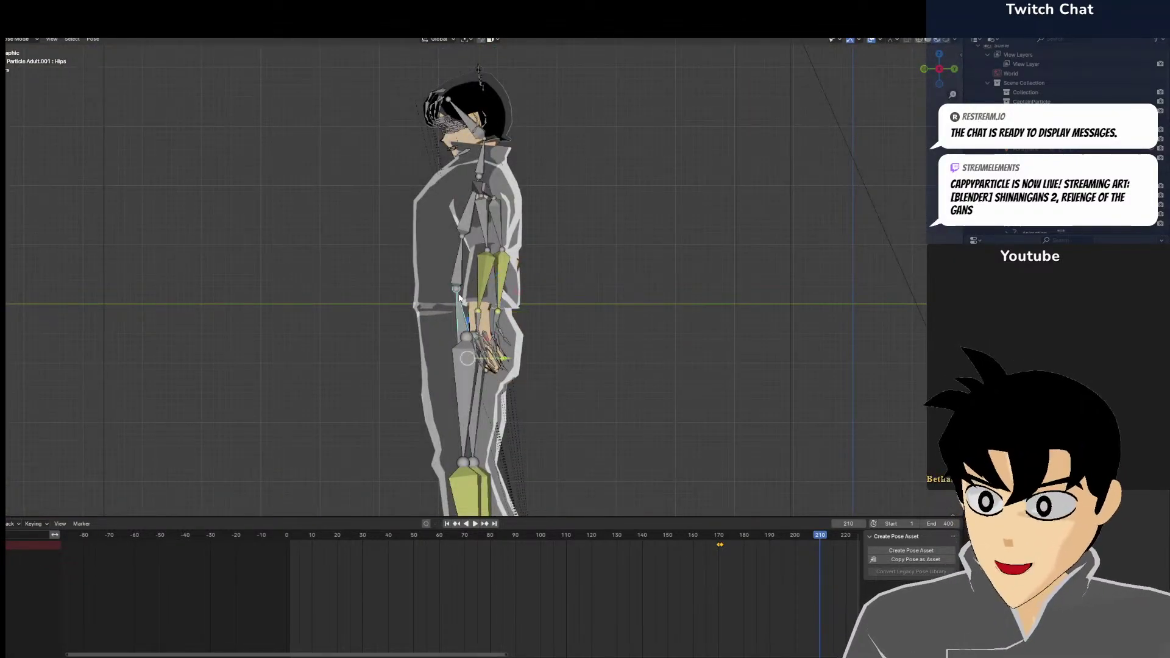
{"action": "key", "text": "r"}
{"action": "left_click", "coordinate": [457, 286]}
{"action": "left_click", "coordinate": [451, 268]}
{"action": "key", "text": "r"}
{"action": "left_click", "coordinate": [449, 251]}
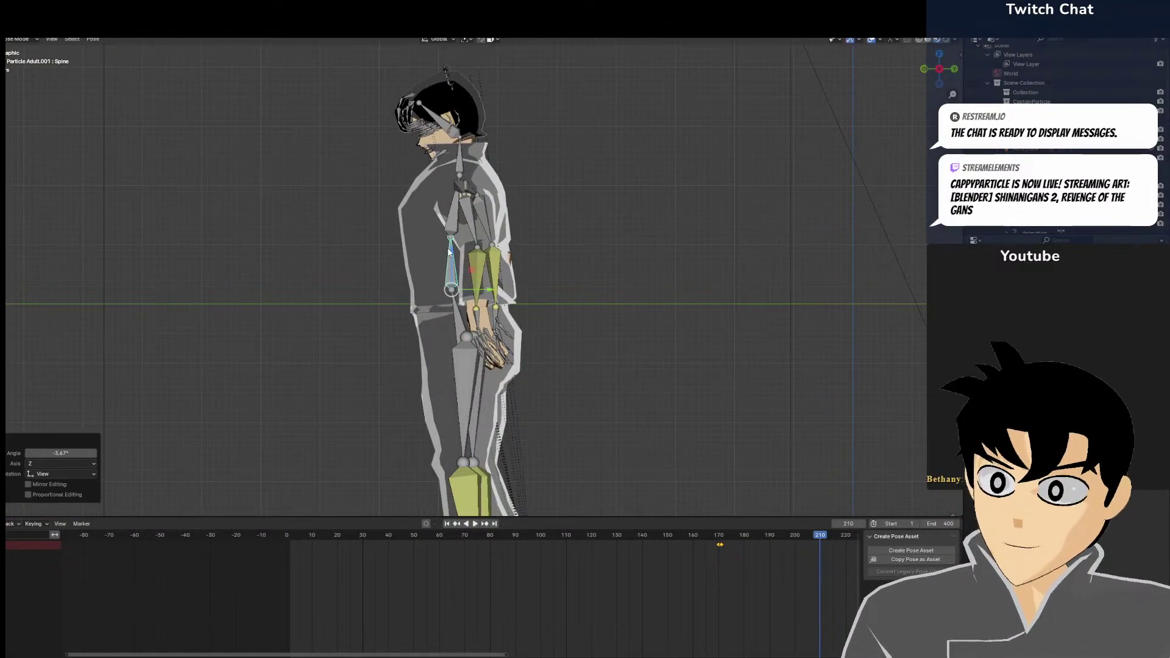
{"action": "left_click", "coordinate": [454, 225]}
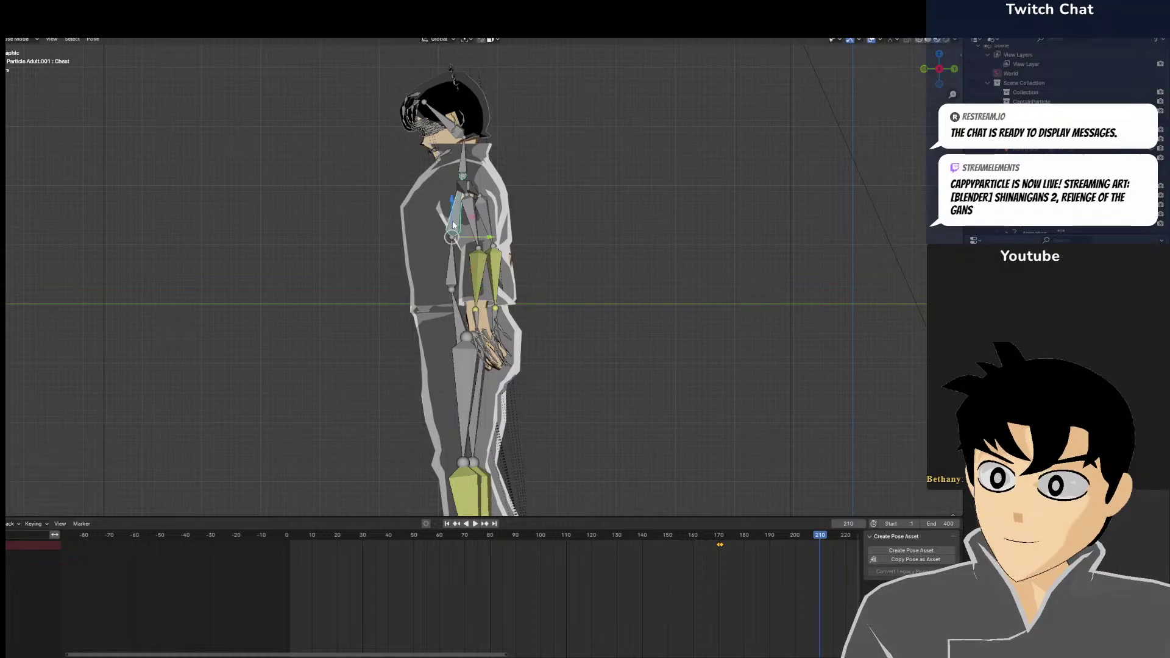
Rotate both forearm bones forward by about 18.5° in side view and check the arms from the front
{"action": "left_click", "coordinate": [462, 362]}
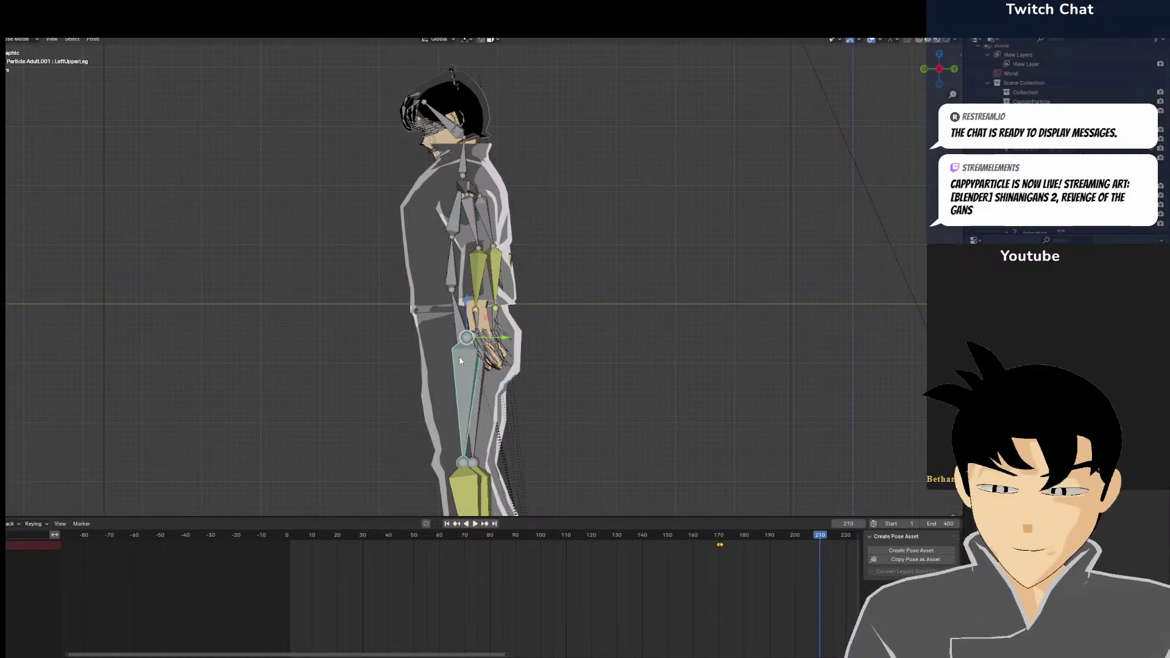
{"action": "middle_click_drag", "start_coordinate": [459, 356], "coordinate": [515, 391]}
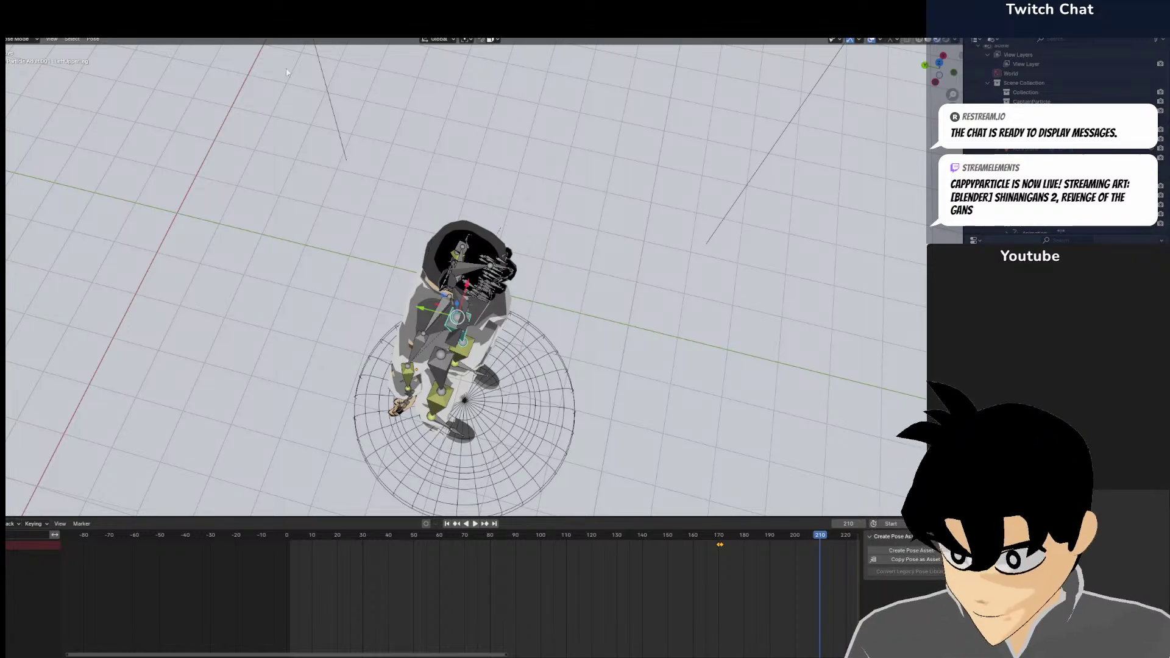
{"action": "key", "text": "KP_3"}
{"action": "scroll", "coordinate": [287, 66], "scroll_direction": "up", "scroll_amount": 6}
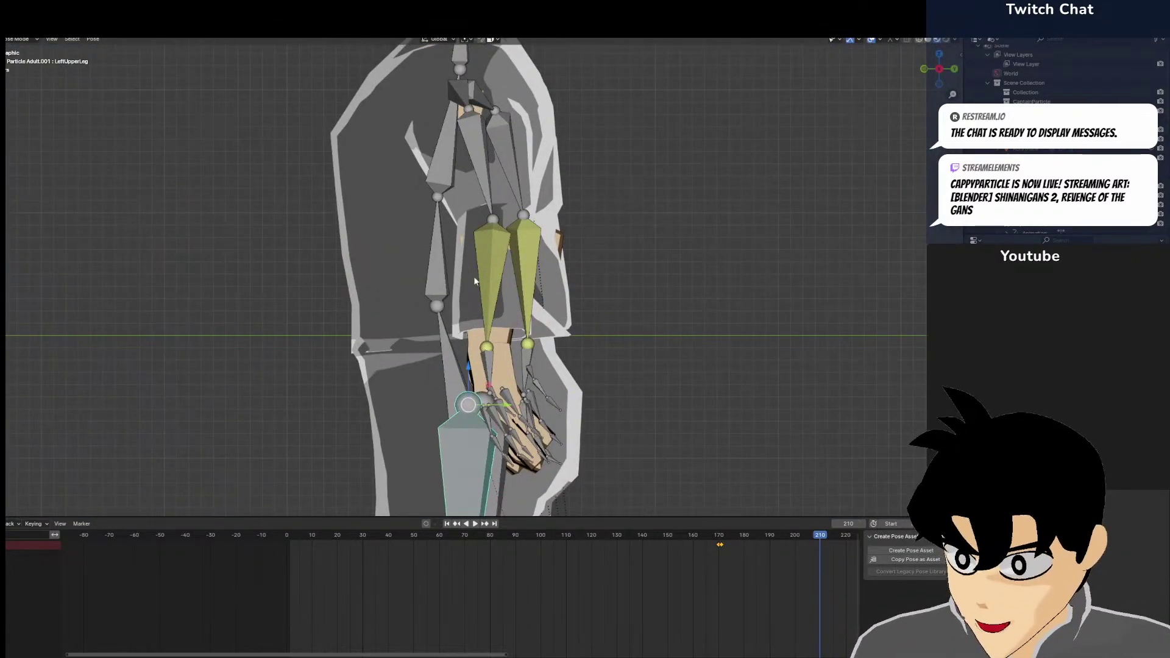
{"action": "key", "text": "r"}
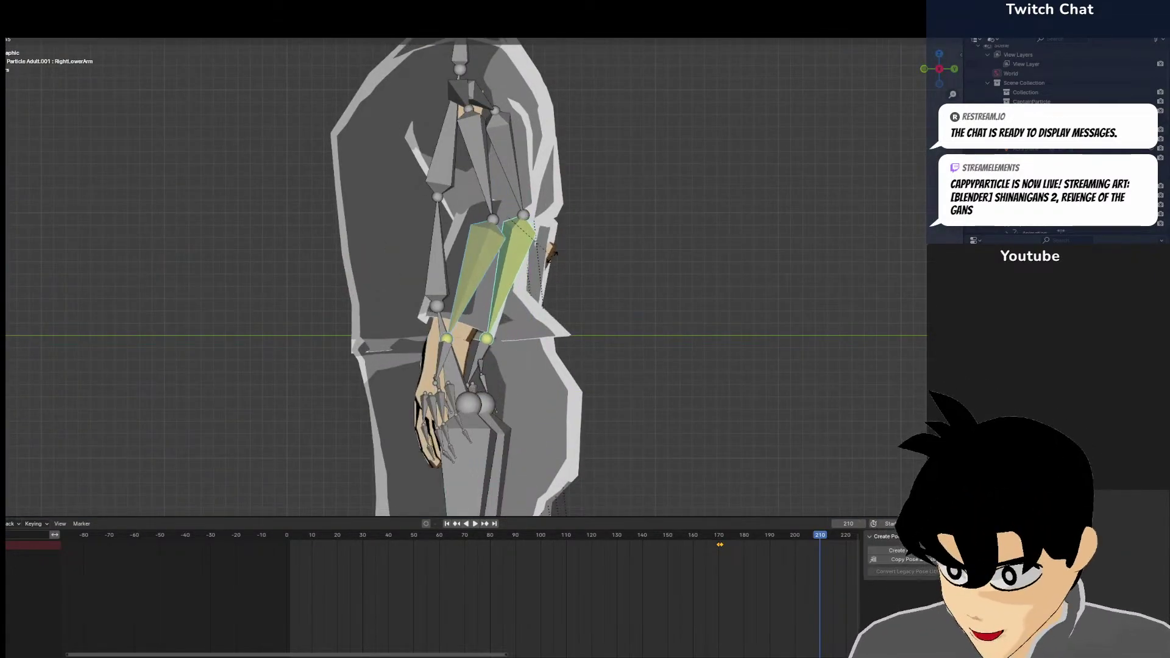
{"action": "left_click", "coordinate": [646, 271]}
{"action": "key", "text": "KP_0"}
{"action": "middle_click_drag", "start_coordinate": [645, 272], "coordinate": [671, 264]}
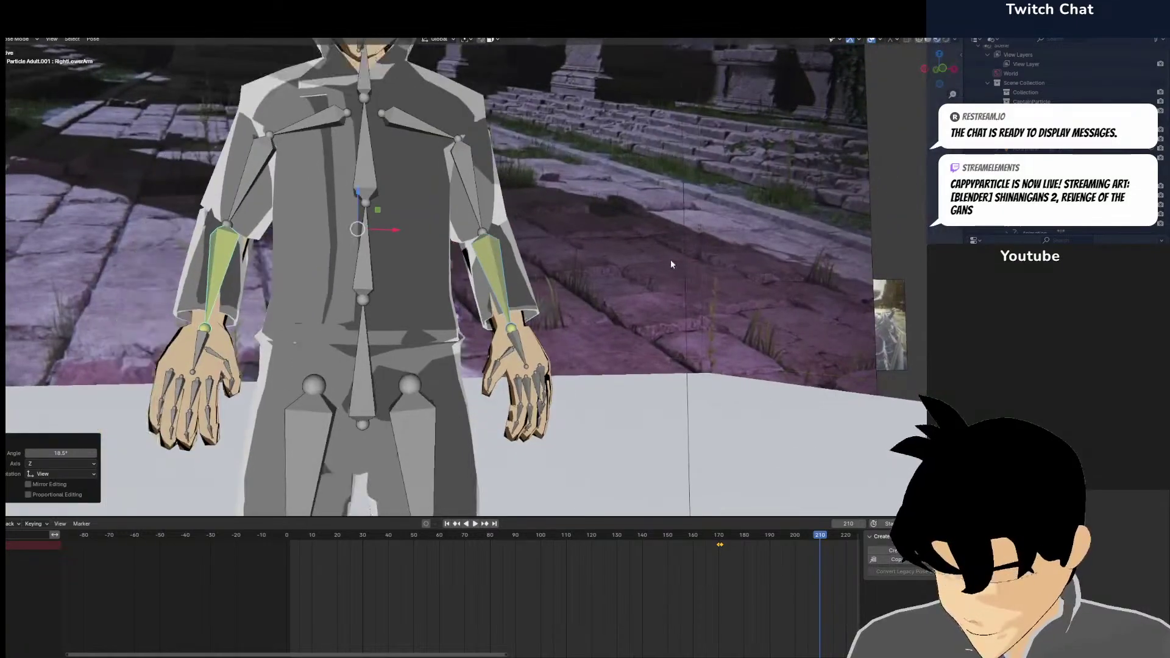
{"action": "scroll", "coordinate": [640, 250], "scroll_direction": "down", "scroll_amount": 6}
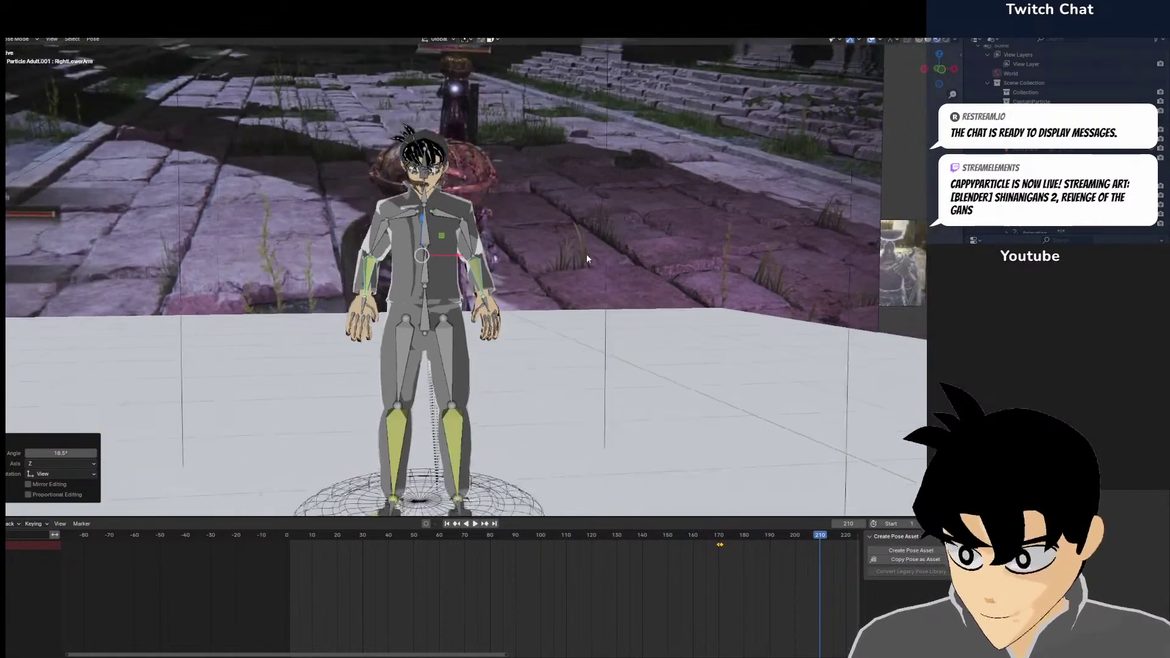
{"action": "middle_click_drag", "start_coordinate": [589, 257], "coordinate": [595, 205]}
Tilt the head bone upward by about 13.4° and keyframe all bones of the standing pose at frame 210
{"action": "left_click", "coordinate": [474, 81]}
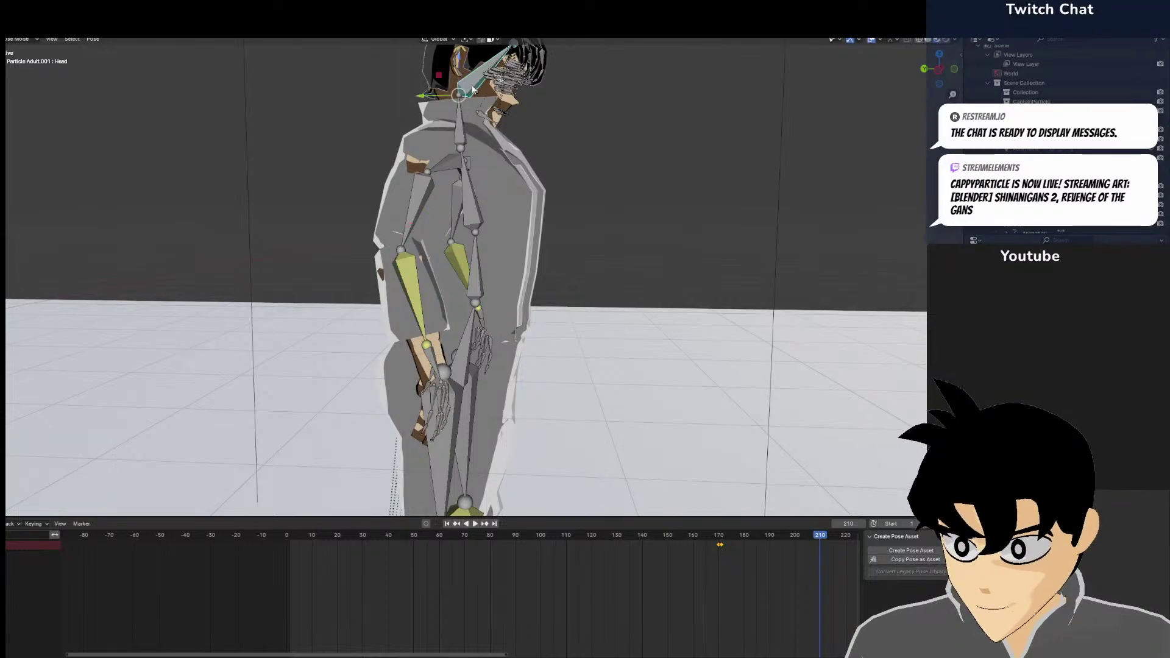
{"action": "key", "text": "r"}
{"action": "left_click", "coordinate": [470, 74]}
{"action": "middle_click_drag", "start_coordinate": [469, 72], "coordinate": [471, 75]}
{"action": "key", "text": "KP_0"}
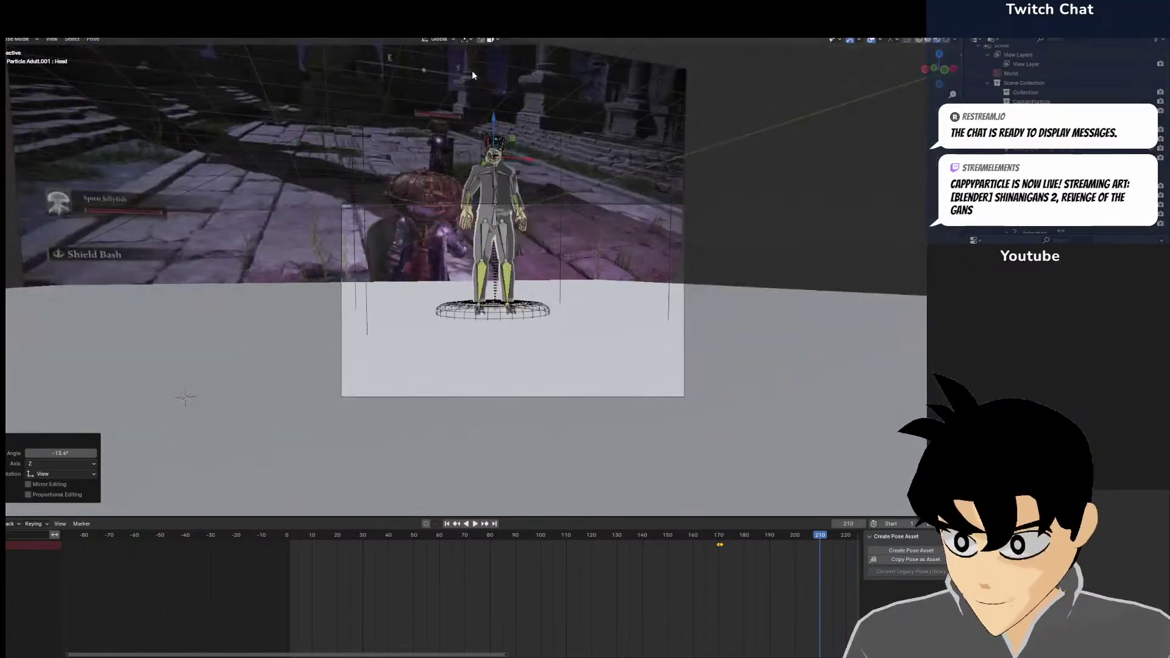
{"action": "key", "text": "a"}
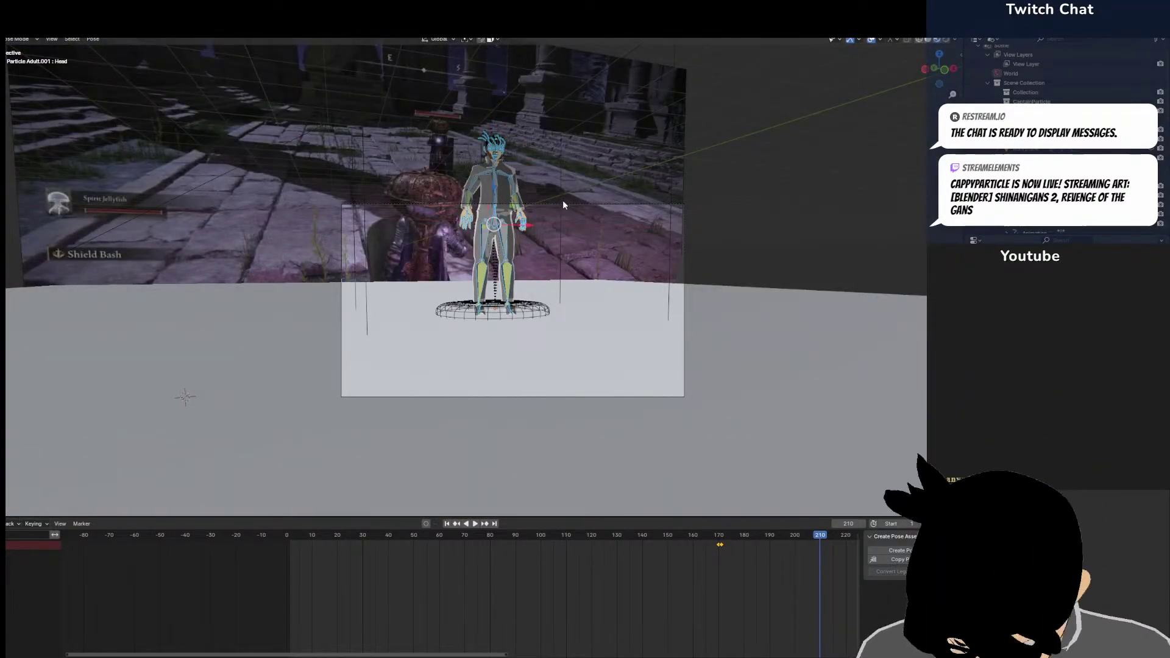
At frame 188, raise all bones along Z until the feet meet the ground and insert a Location keyframe
{"action": "left_click_drag", "start_coordinate": [792, 550], "coordinate": [764, 568]}
{"action": "key", "text": "g"}
{"action": "key", "text": "z"}
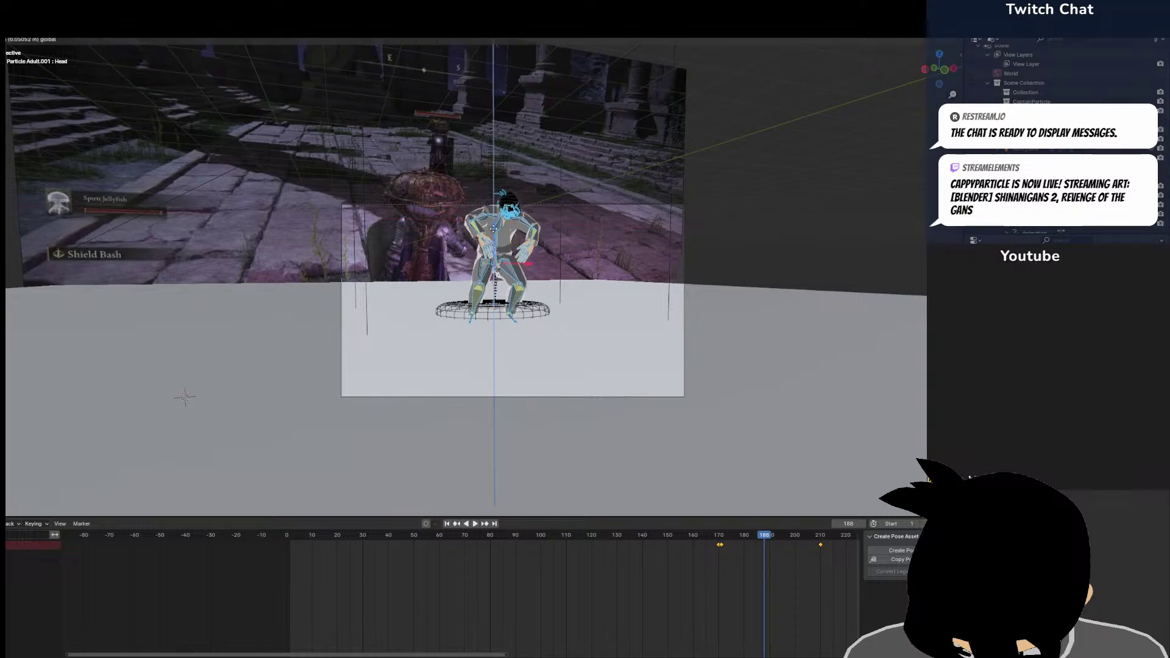
{"action": "left_click", "coordinate": [501, 227]}
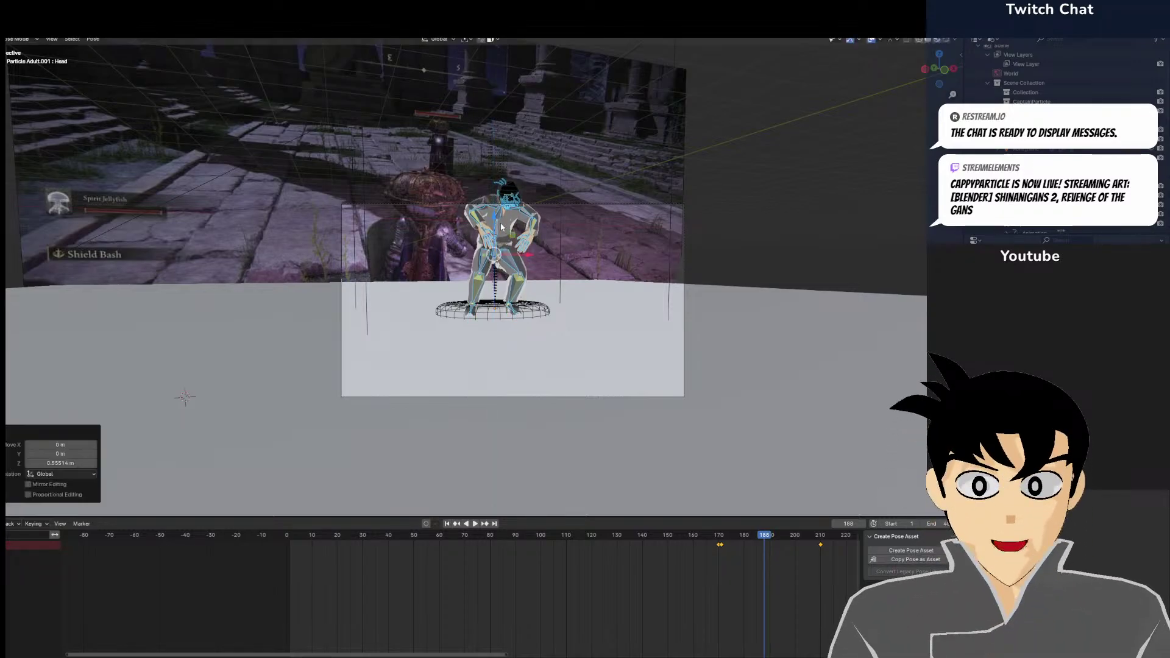
{"action": "key", "text": "i"}
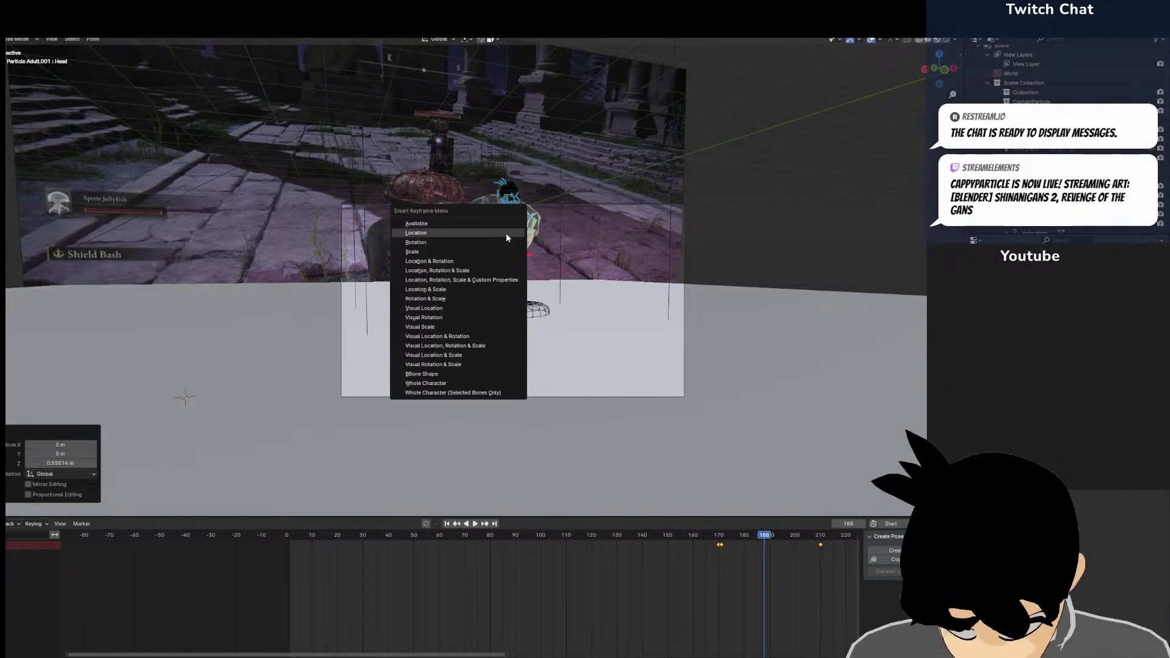
{"action": "left_click", "coordinate": [489, 233]}
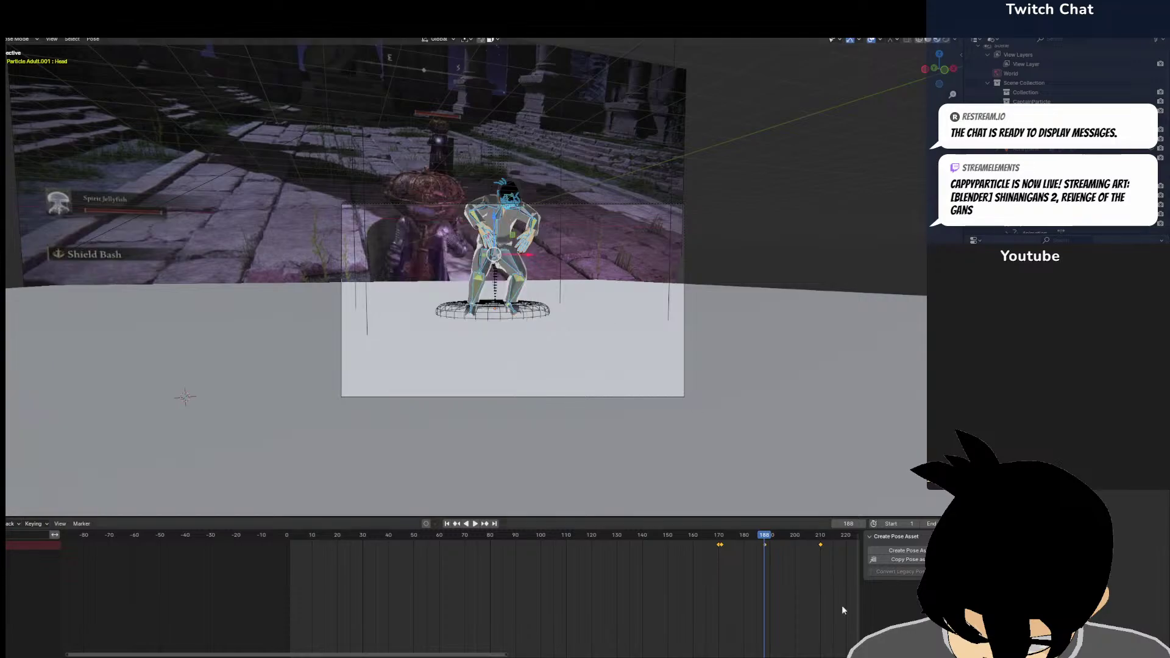
Play back the rise from crouch to standing and scrub back to the crouch at frame 172
{"action": "key", "text": "space"}
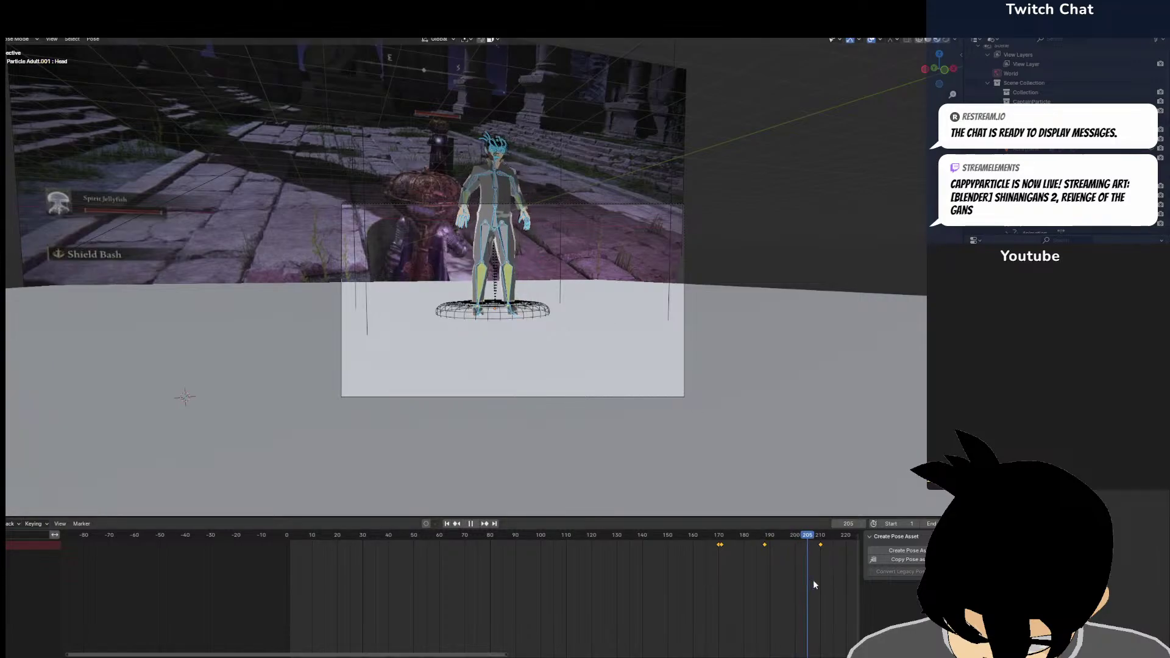
{"action": "left_click_drag", "start_coordinate": [839, 597], "coordinate": [723, 615]}
{"action": "scroll", "coordinate": [747, 582], "scroll_direction": "up", "scroll_amount": 2}
{"action": "middle_click_drag", "start_coordinate": [763, 564], "coordinate": [463, 558]}
{"action": "scroll", "coordinate": [459, 558], "scroll_direction": "up", "scroll_amount": 2}
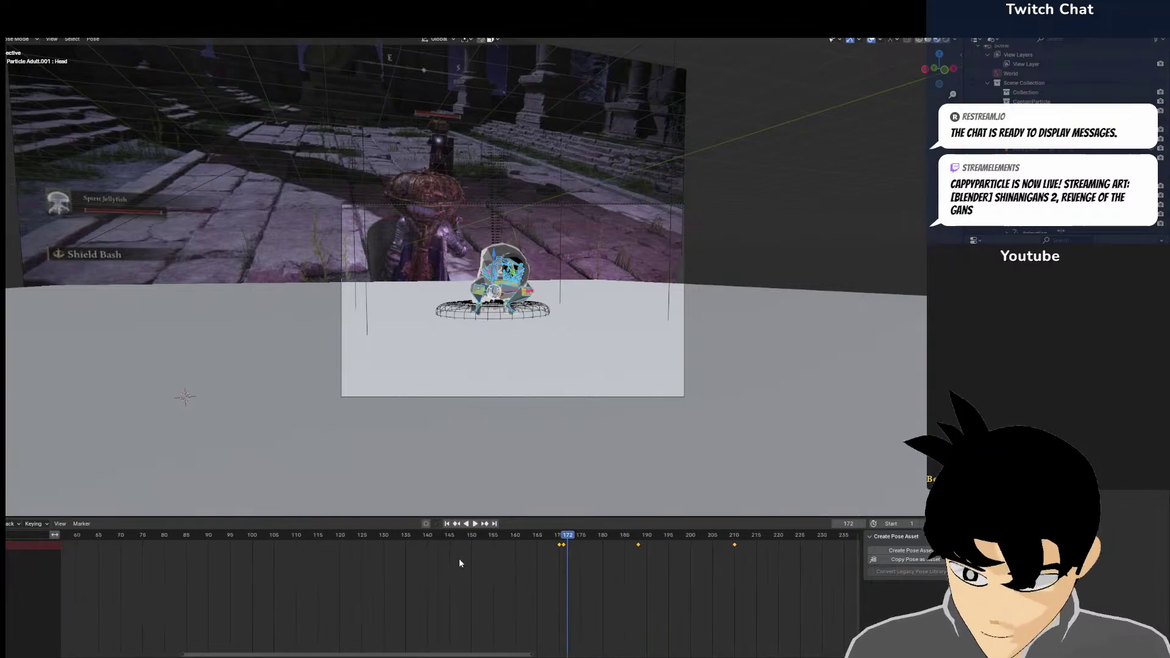
Copy the crouch pose at frame 171 and paste it onto the rig at frame 185
{"action": "mouse_move", "coordinate": [578, 546]}
{"action": "left_mouse_down"}
{"action": "mouse_move", "coordinate": [601, 550]}
{"action": "mouse_move", "coordinate": [580, 553]}
{"action": "left_mouse_up"}
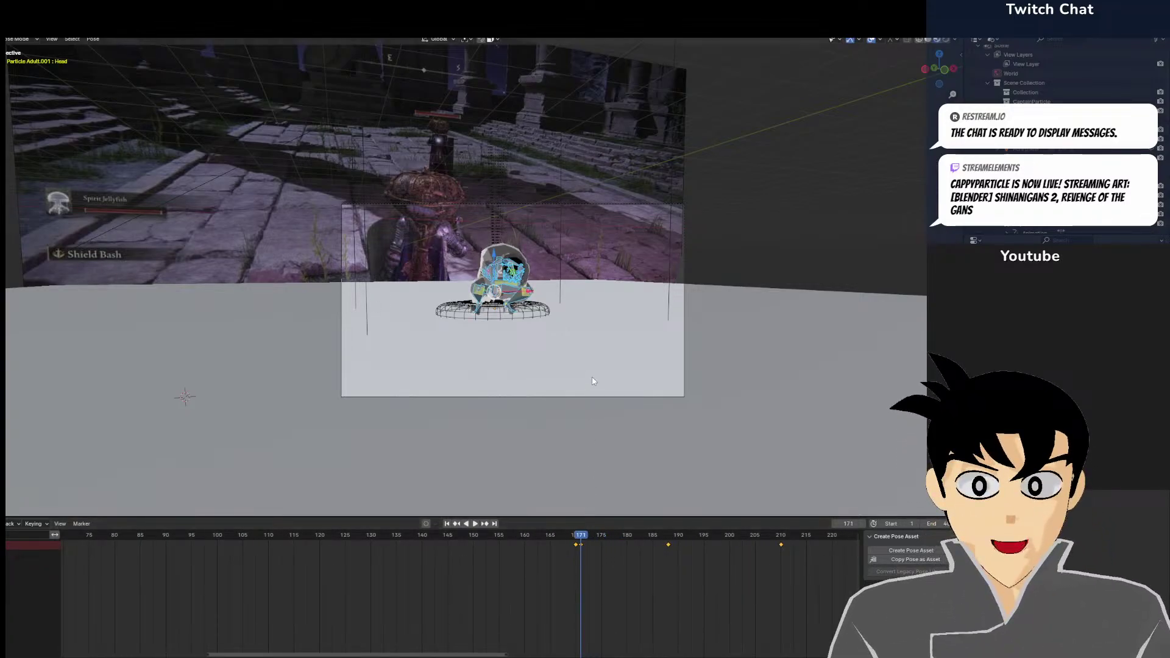
{"action": "left_click", "coordinate": [645, 551]}
{"action": "key", "text": "space"}
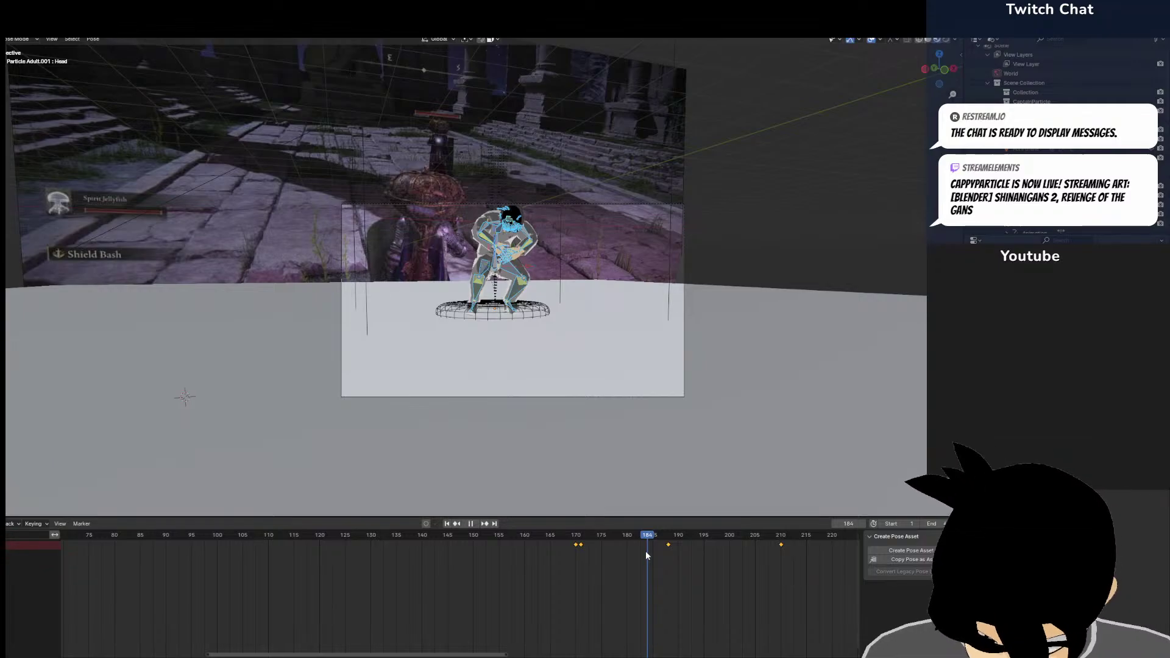
{"action": "key", "text": "space"}
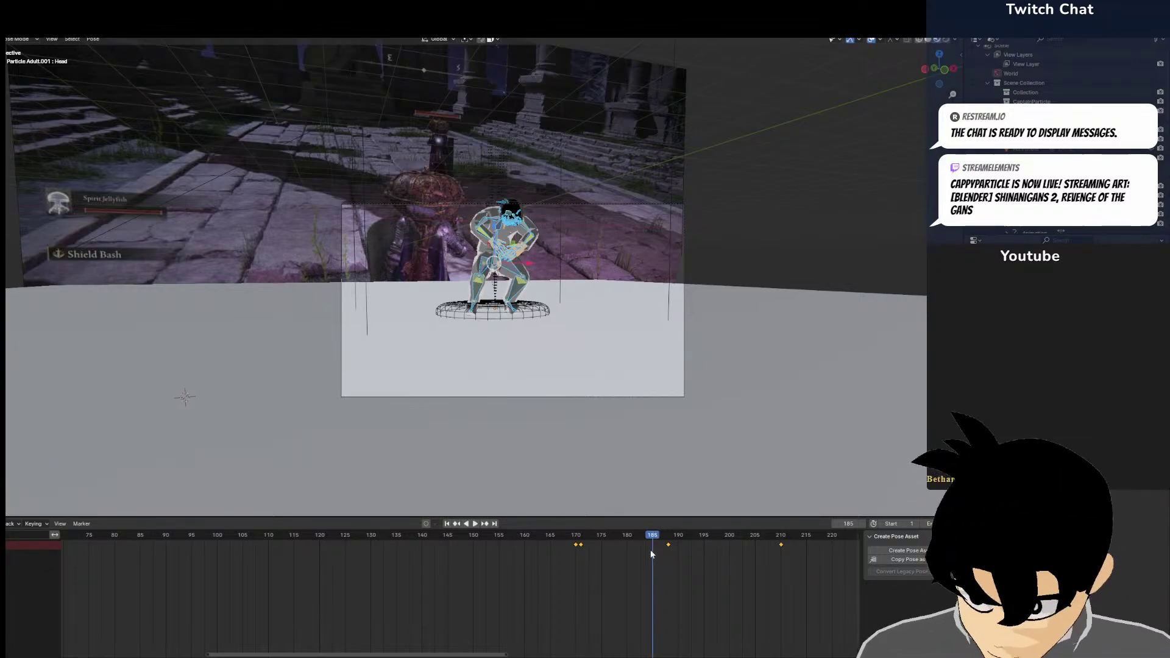
{"action": "key", "text": "ctrl+v"}
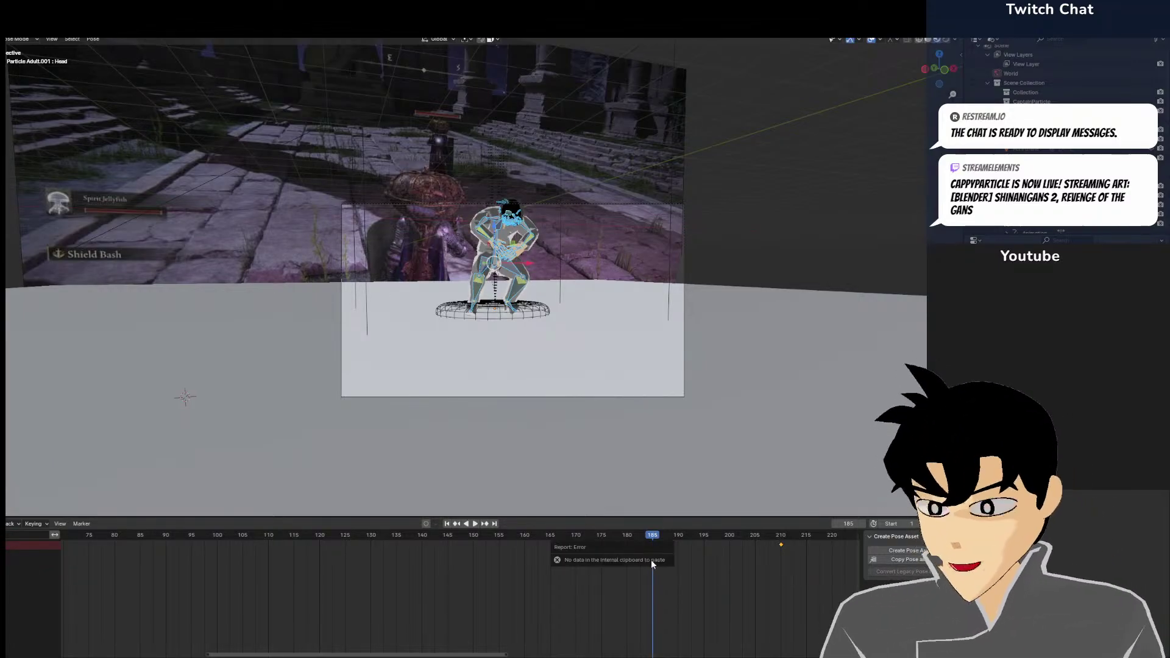
{"action": "key", "text": "ctrl+v"}
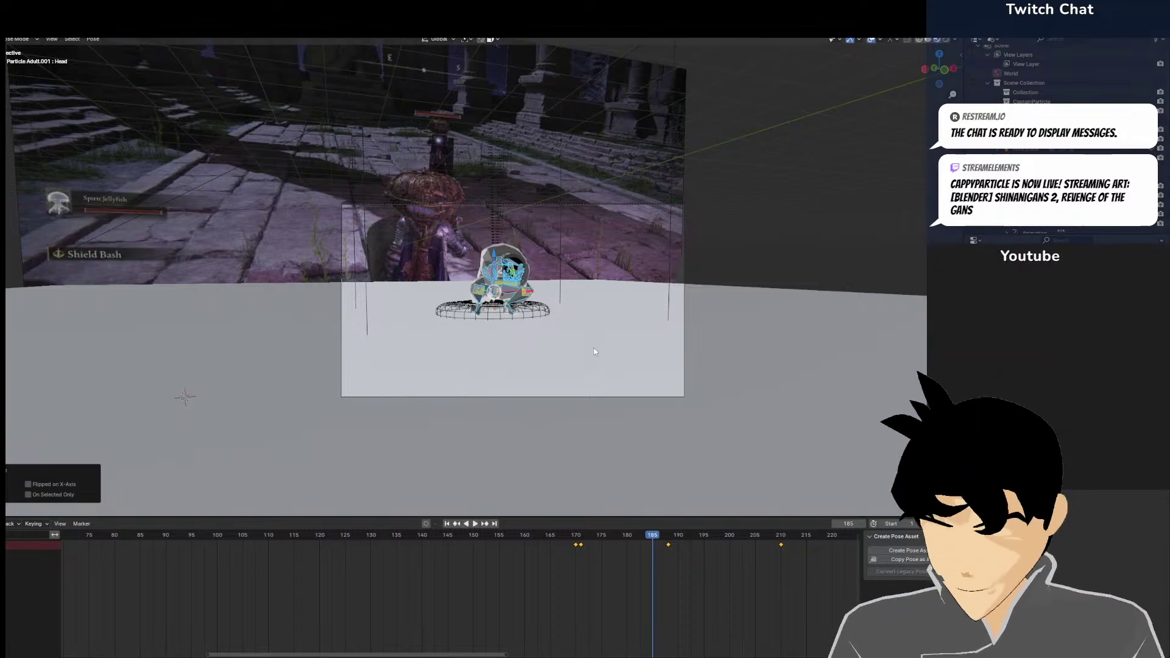
Shift the keyframes at frames 185, 188 and 210 together to frames 205, 208 and 230
{"action": "left_click", "coordinate": [668, 544]}
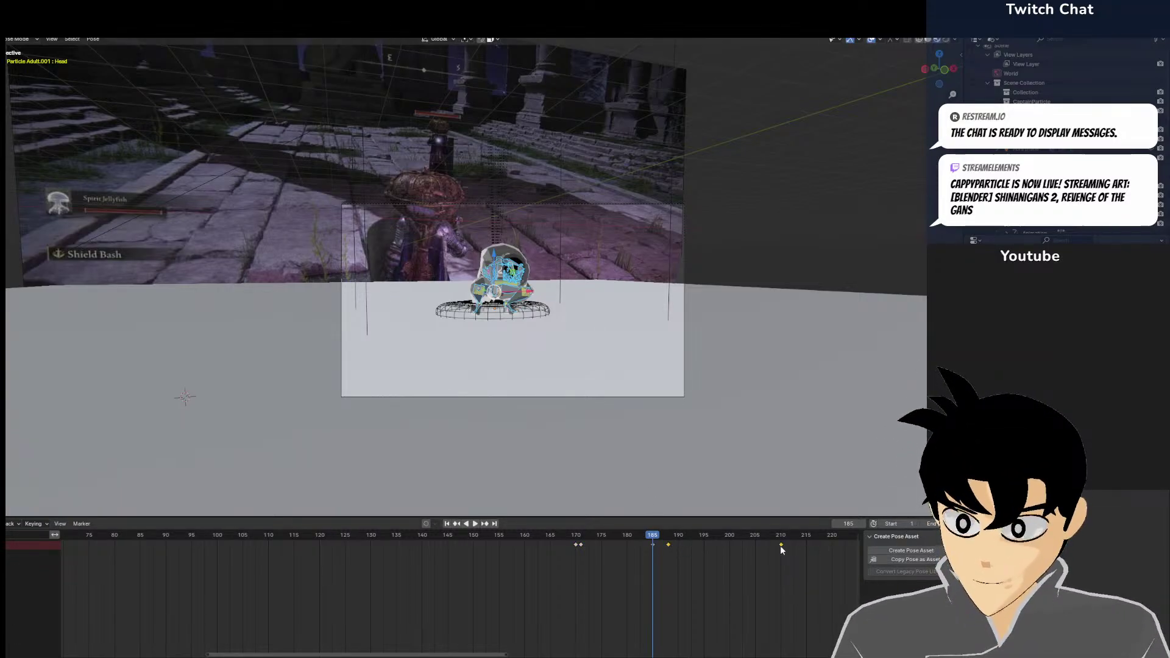
{"action": "key", "text": "g"}
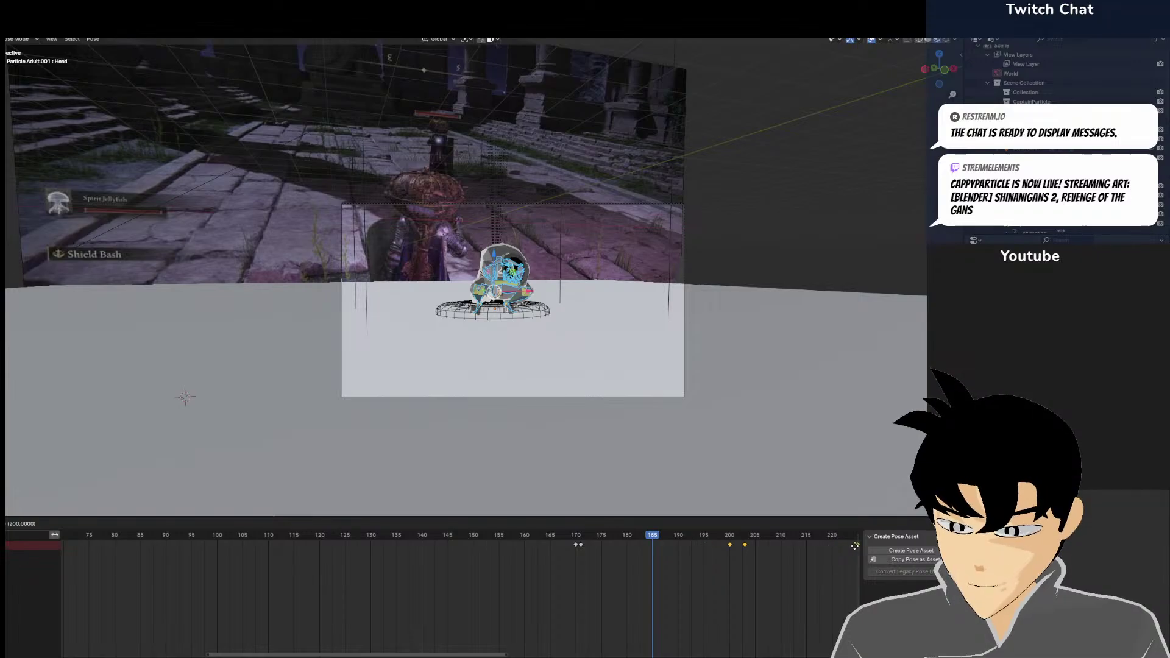
{"action": "left_click", "coordinate": [81, 546]}
{"action": "middle_click_drag", "start_coordinate": [649, 617], "coordinate": [227, 616]}
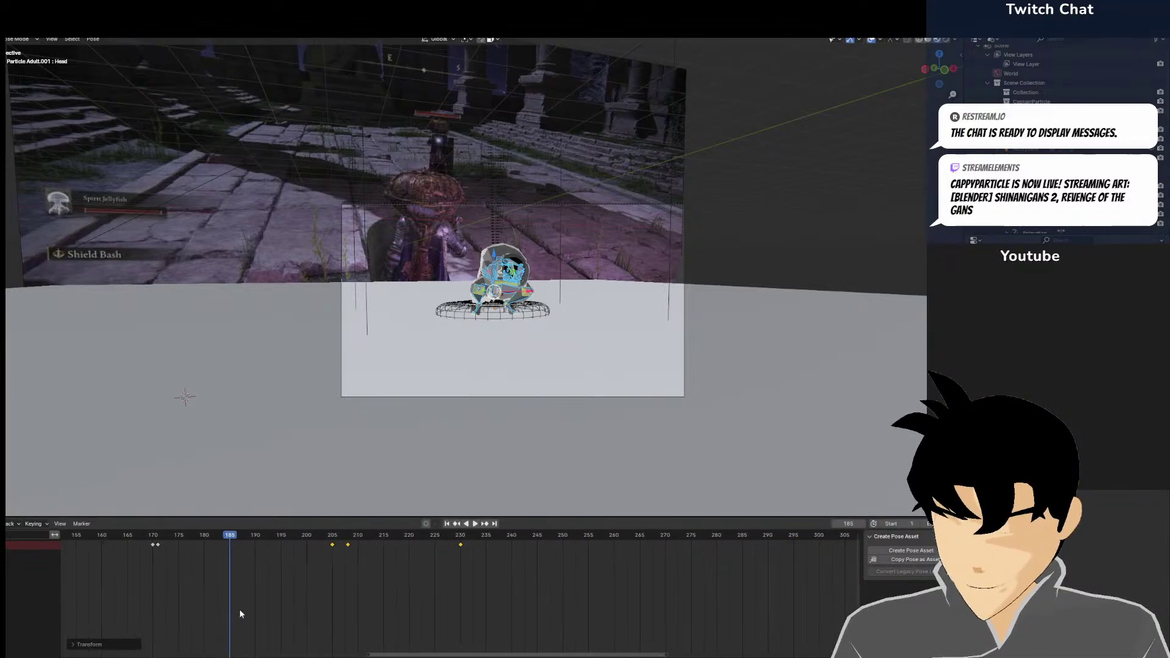
Exclude the frame 205 keyframe, move the last two keyframes to frames 225 and 247, and preview the motion
{"action": "left_click", "coordinate": [332, 545], "text": "shift"}
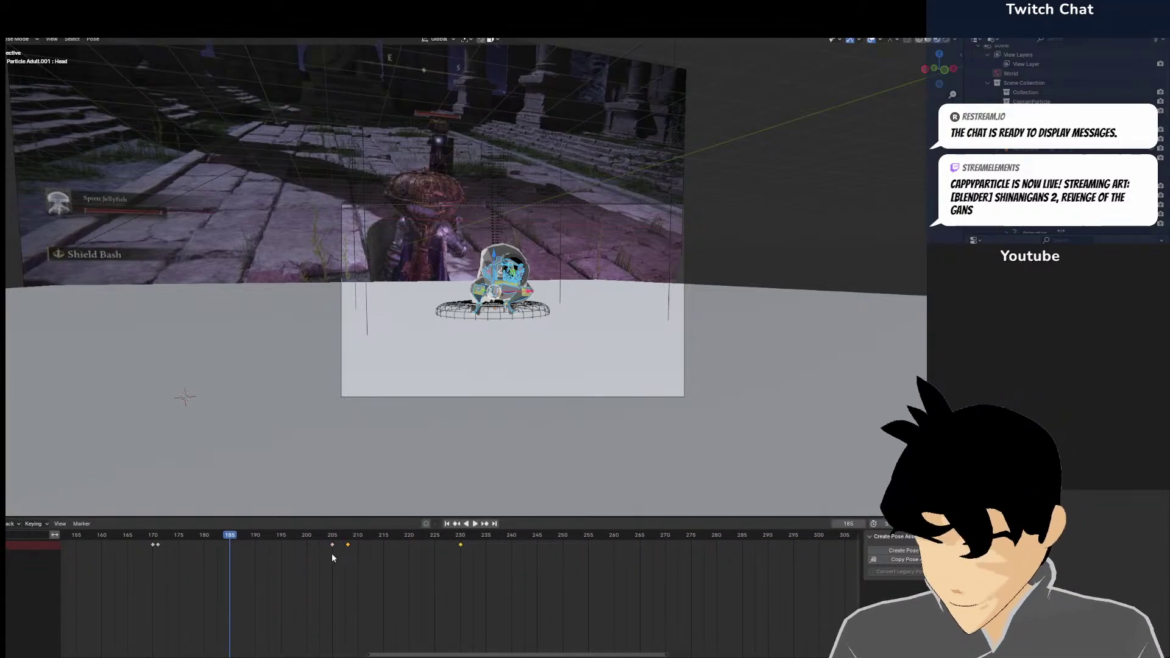
{"action": "key", "text": "g"}
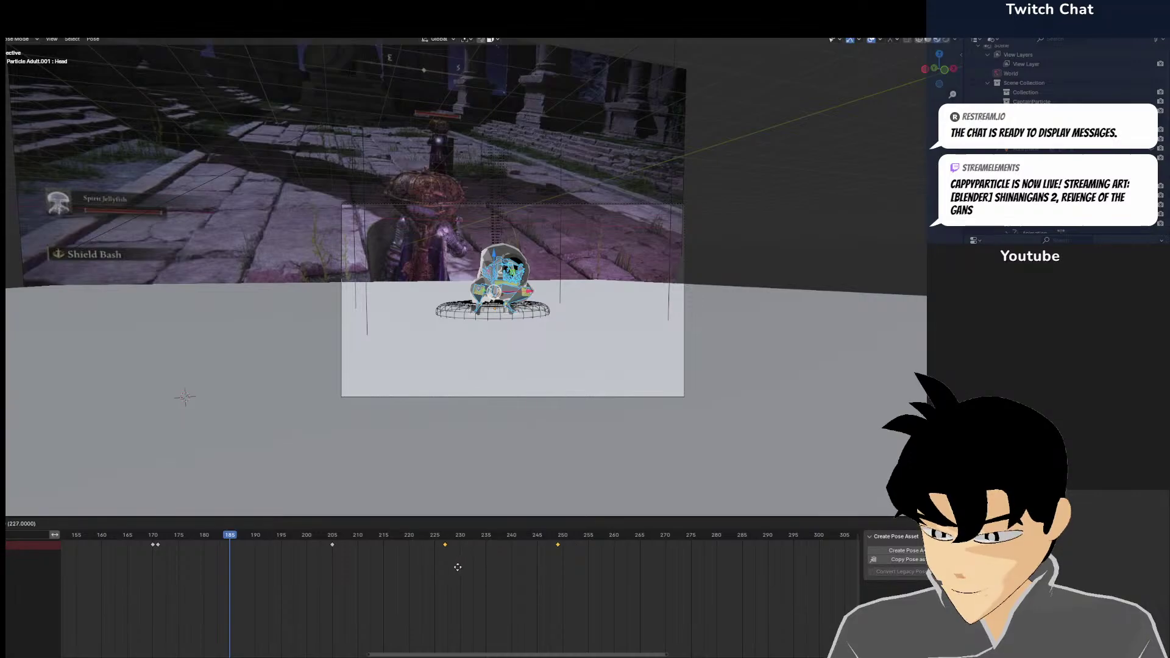
{"action": "left_click", "coordinate": [452, 569]}
{"action": "key", "text": "space"}
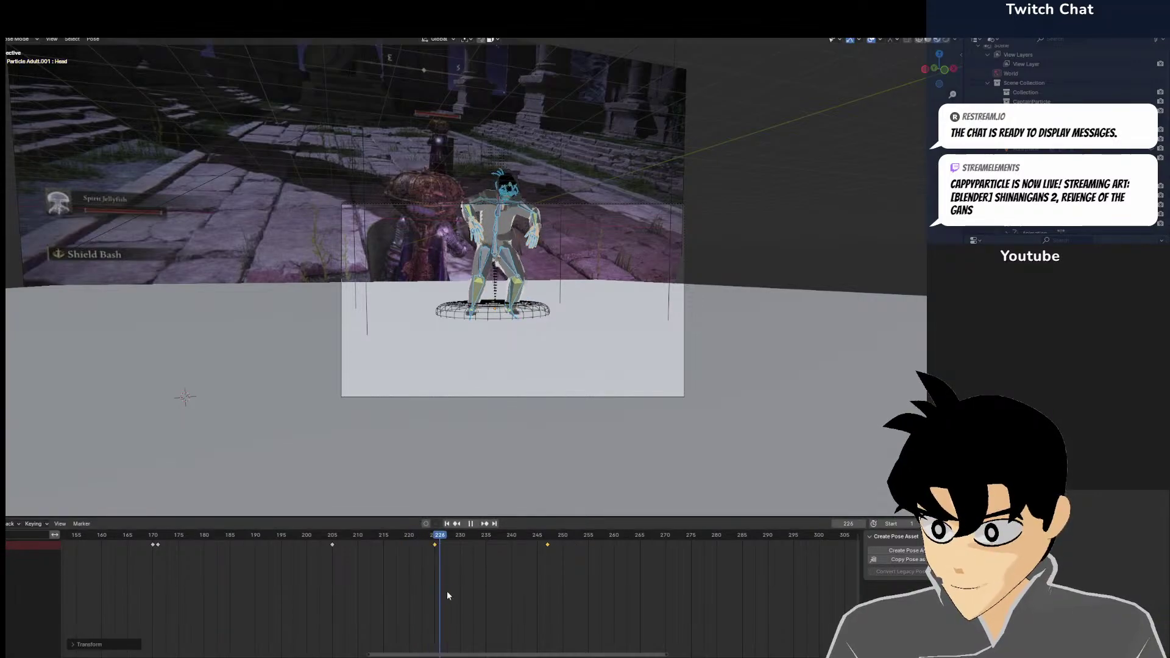
{"action": "left_click_drag", "start_coordinate": [466, 602], "coordinate": [510, 610]}
{"action": "key", "text": "space"}
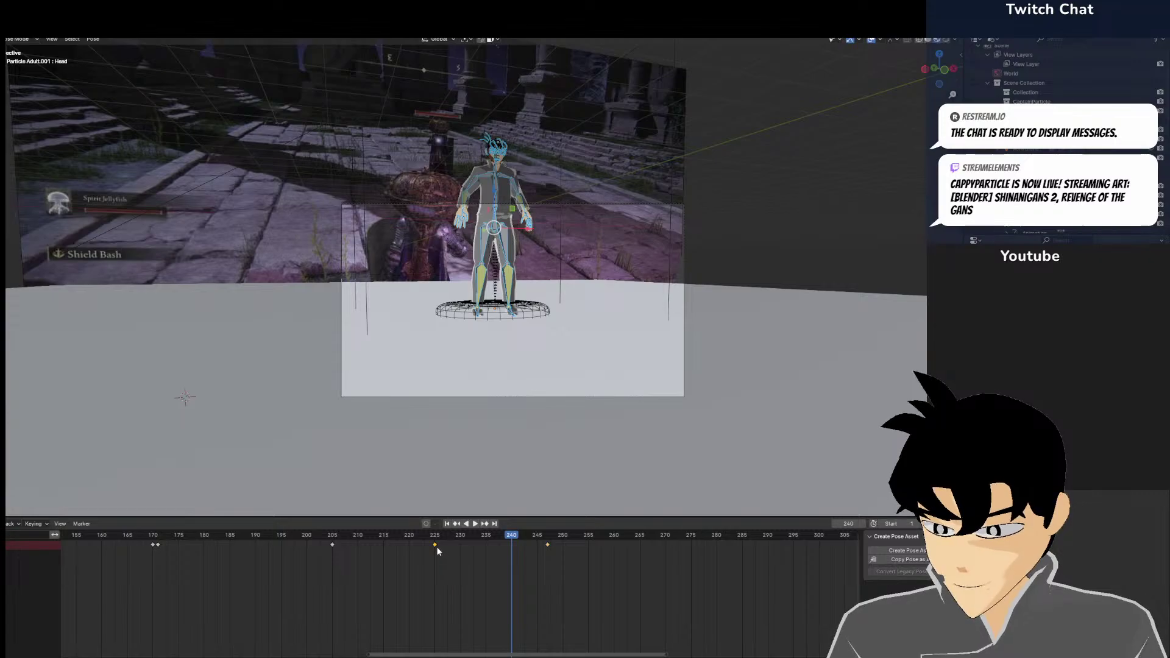
Try the in-between keyframe of the rise at frames 234, 216, 222 and 221, previewing the motion with each timing
{"action": "key", "text": "g"}
{"action": "left_click", "coordinate": [481, 548]}
{"action": "key", "text": "g"}
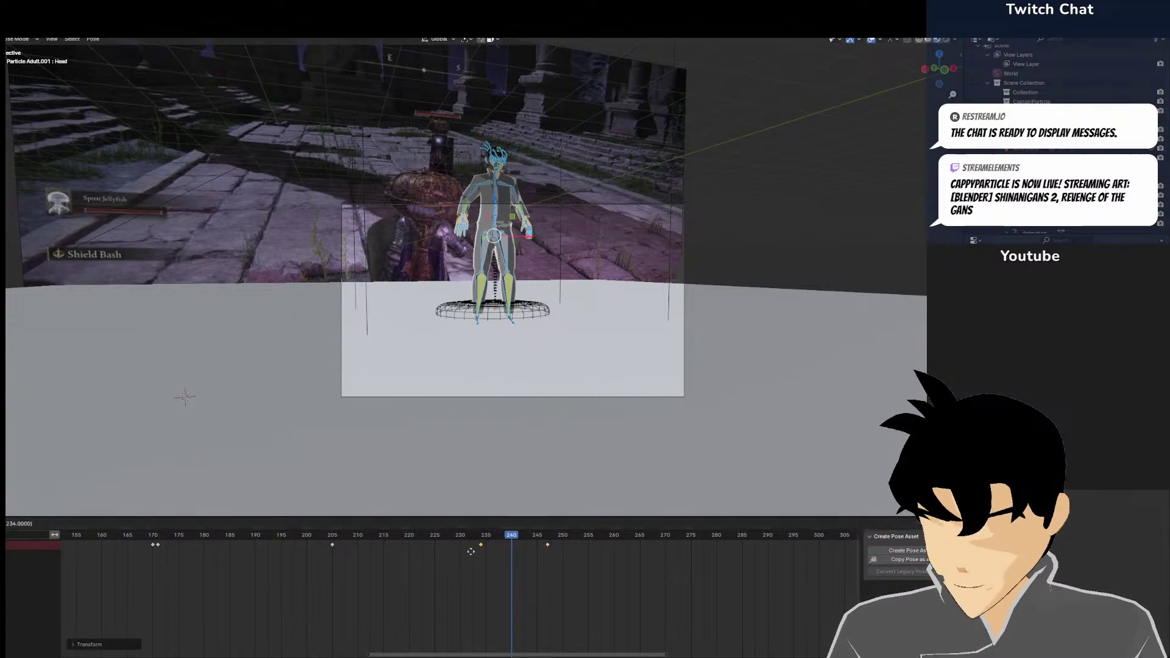
{"action": "left_click", "coordinate": [384, 561]}
{"action": "mouse_move", "coordinate": [414, 569]}
{"action": "left_mouse_down"}
{"action": "mouse_move", "coordinate": [332, 576]}
{"action": "mouse_move", "coordinate": [426, 563]}
{"action": "left_mouse_up"}
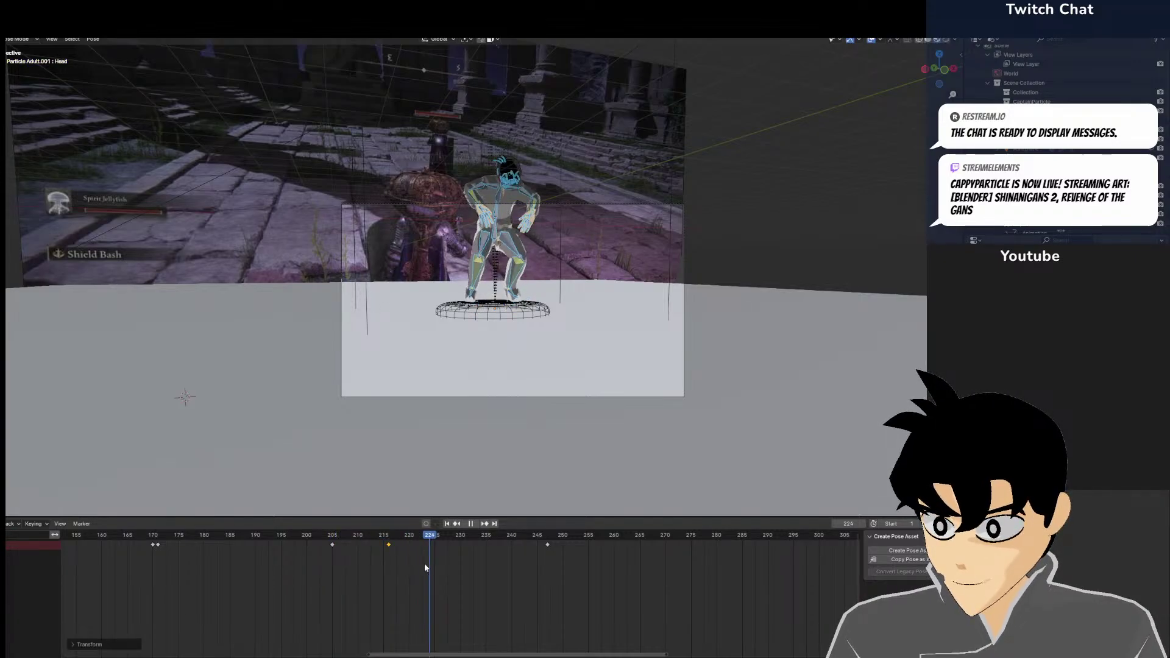
{"action": "key", "text": "g"}
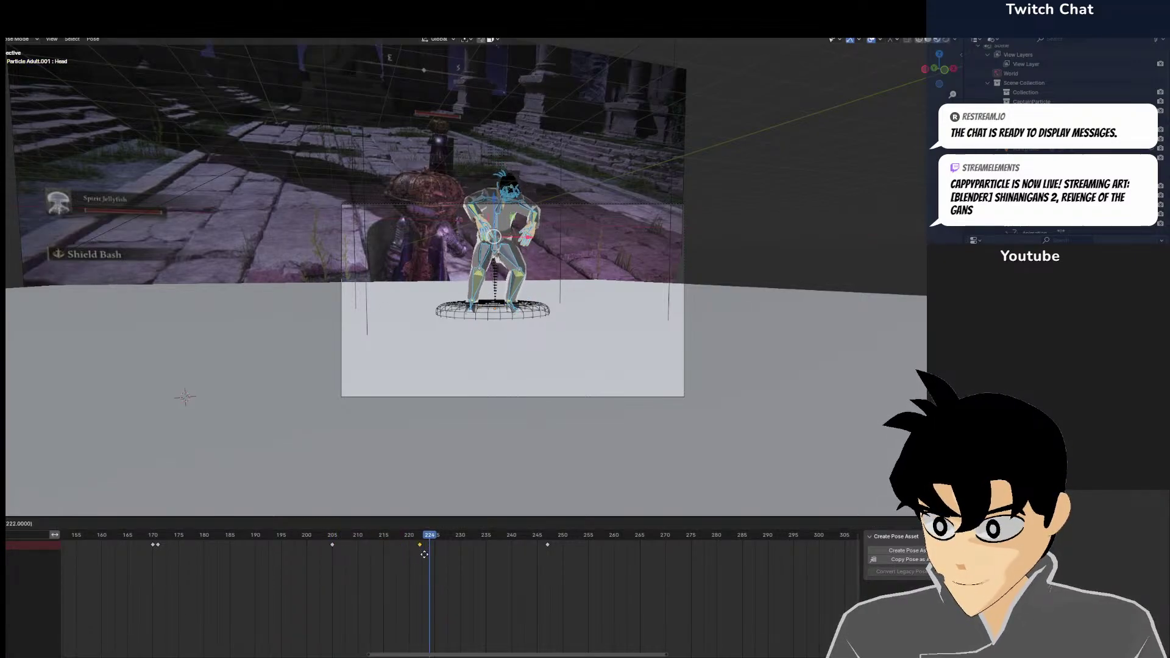
{"action": "left_click", "coordinate": [424, 553]}
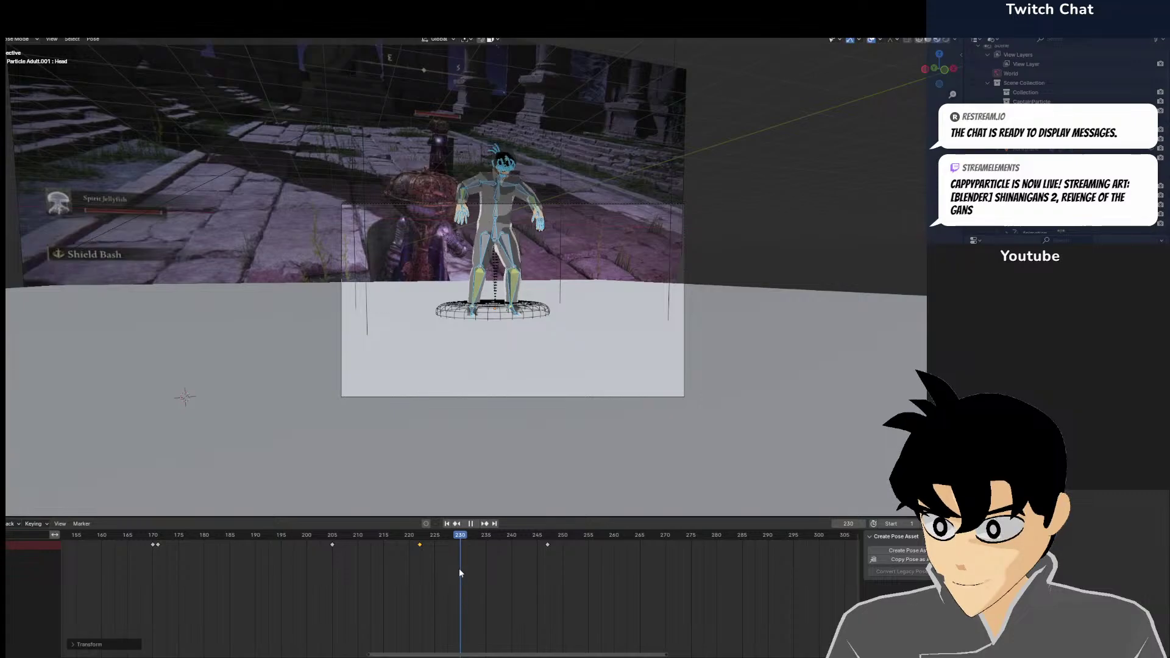
{"action": "key", "text": "g"}
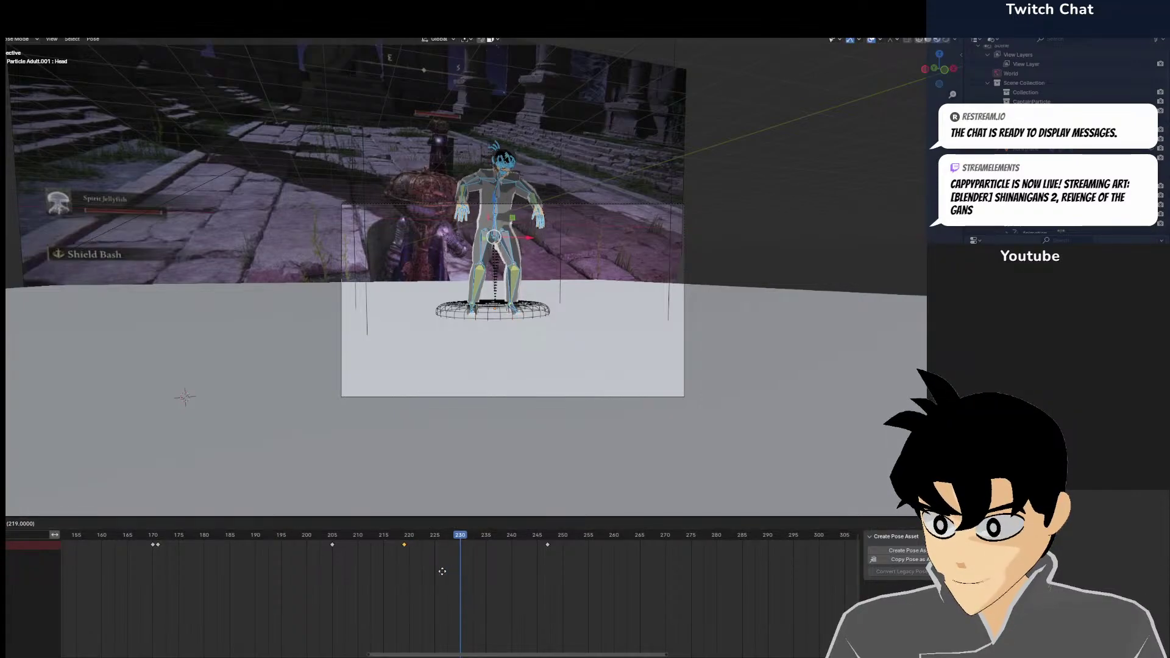
{"action": "left_click", "coordinate": [456, 571]}
{"action": "key", "text": "space"}
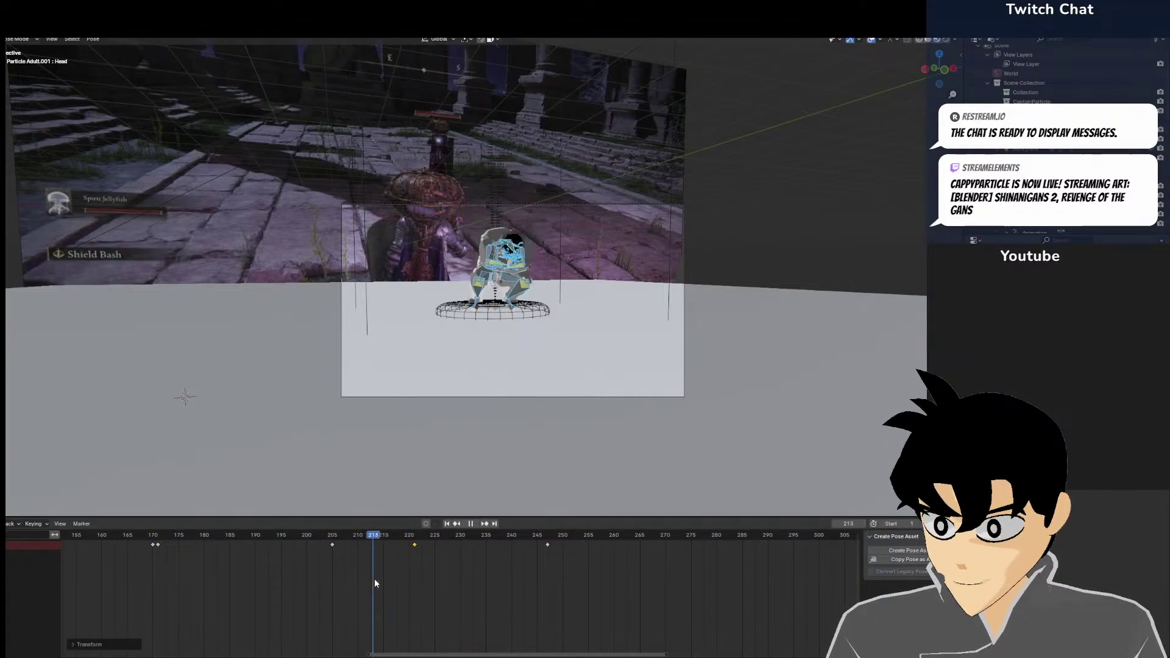
{"action": "key", "text": "space"}
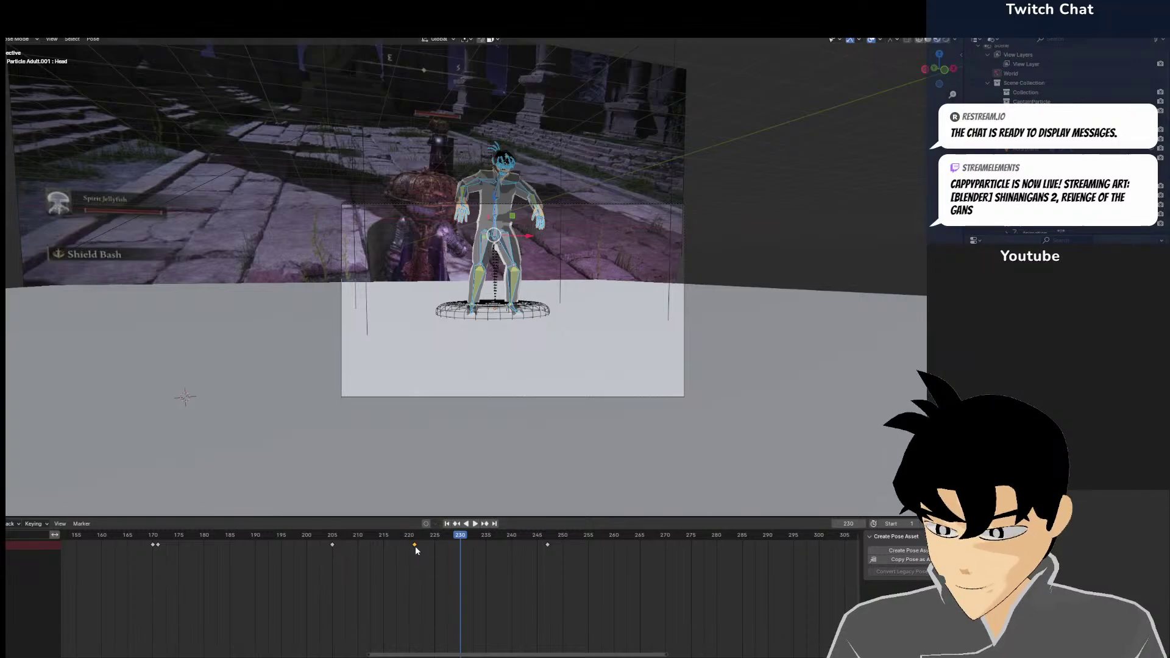
Delete the in-between keyframe at frame 221 and go to frame 231
{"action": "key", "text": "Delete"}
{"action": "left_click_drag", "start_coordinate": [414, 546], "coordinate": [467, 624]}
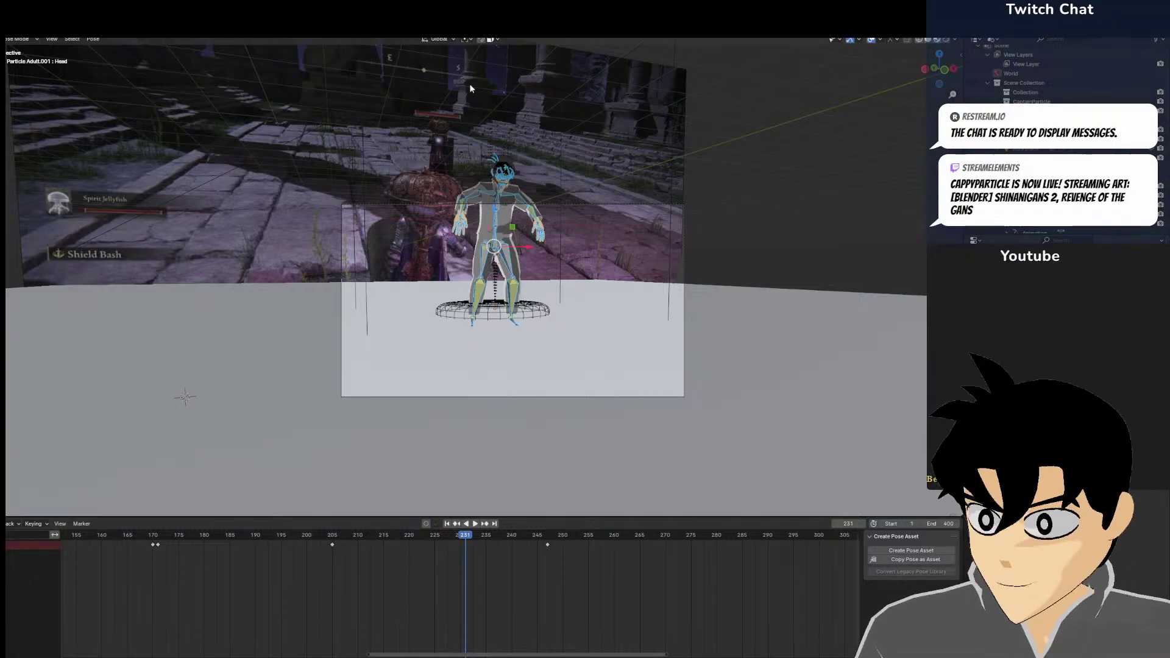
Rotate both upper arms inward toward the body and keyframe them at frame 231
{"action": "left_click", "coordinate": [523, 204]}
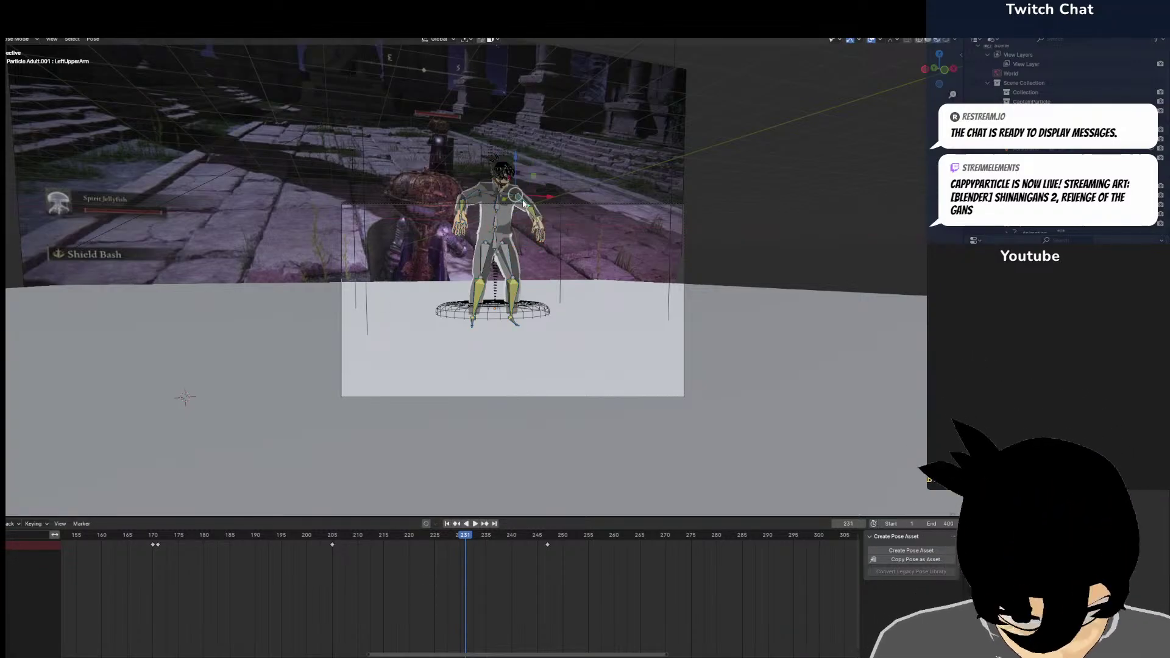
{"action": "key", "text": "KP_Decimal"}
{"action": "scroll", "coordinate": [560, 227], "scroll_direction": "down", "scroll_amount": 6}
{"action": "key", "text": "r"}
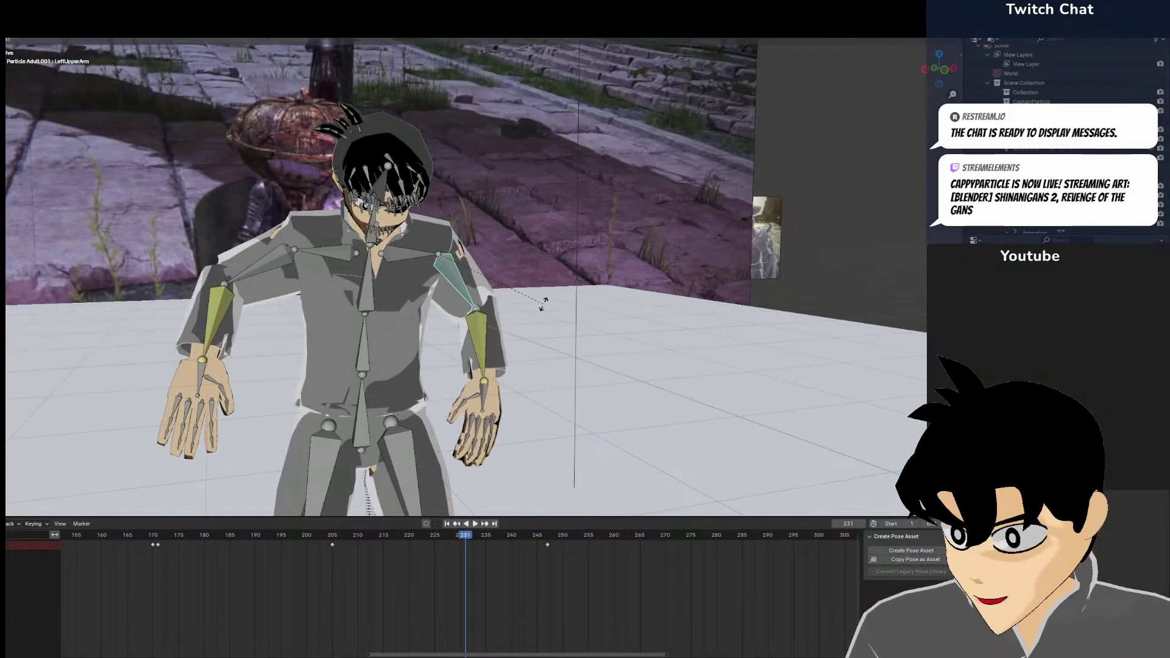
{"action": "left_click", "coordinate": [536, 317]}
{"action": "left_click", "coordinate": [275, 279]}
{"action": "key", "text": "r"}
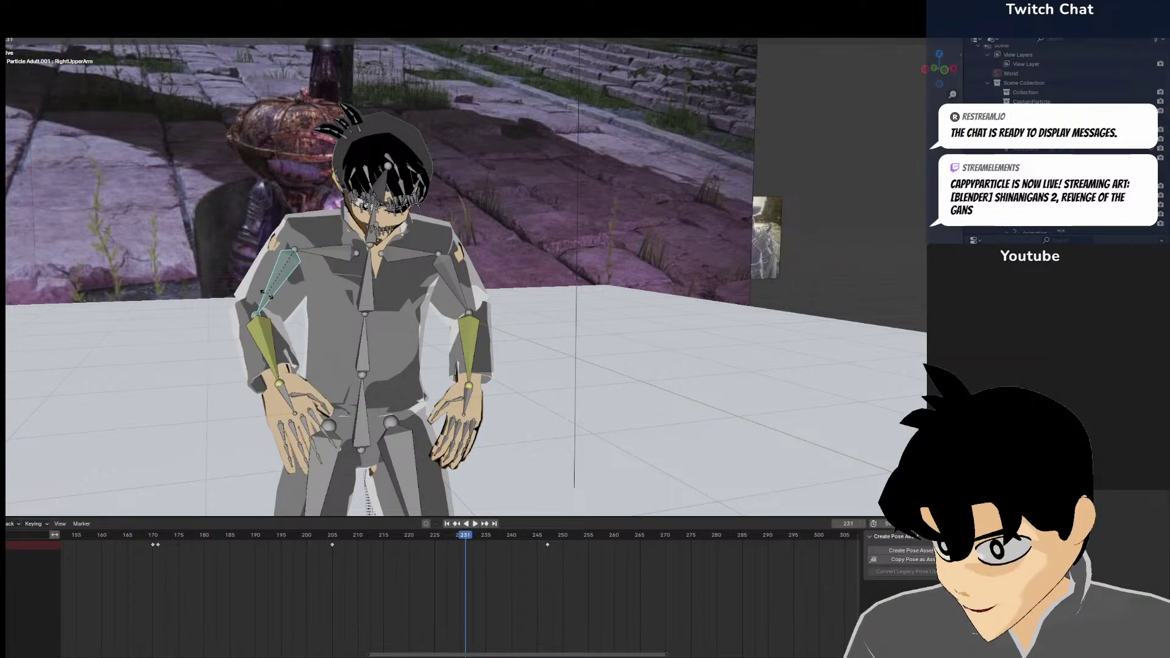
{"action": "left_click", "coordinate": [263, 296]}
{"action": "left_click", "coordinate": [462, 285], "text": "shift"}
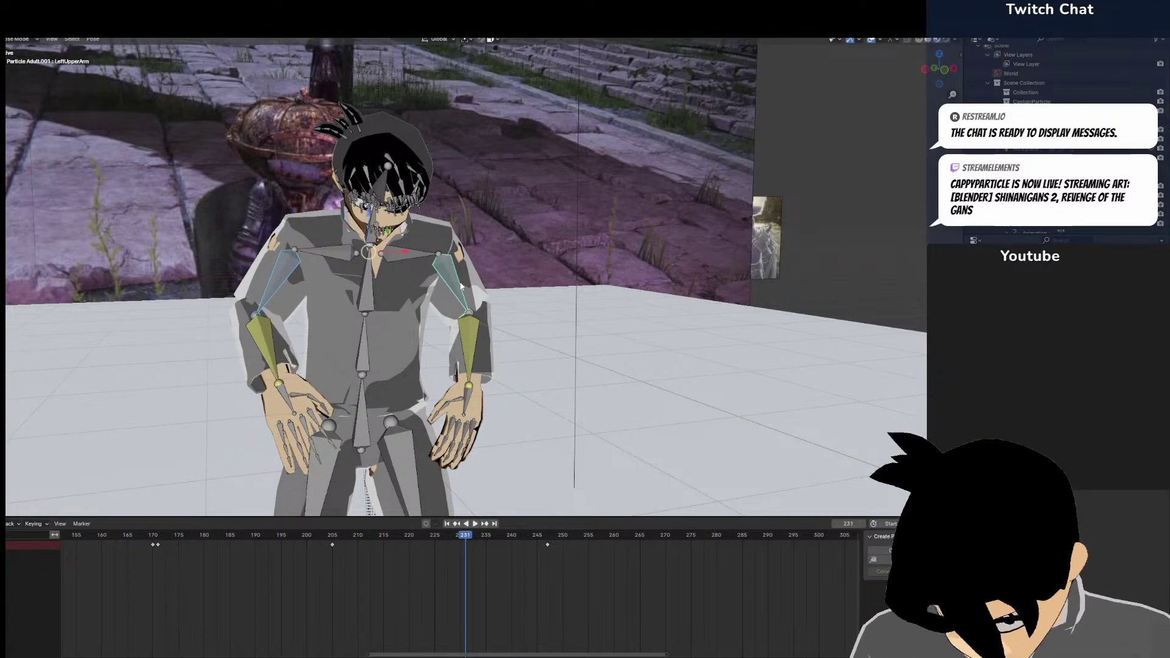
{"action": "key", "text": "i"}
Check the standing pose between frames 252 and 260, leave Pose Mode and select the flattened smoke-emitting sphere
{"action": "left_click_drag", "start_coordinate": [535, 557], "coordinate": [614, 553]}
{"action": "scroll", "coordinate": [536, 402], "scroll_direction": "down", "scroll_amount": 7}
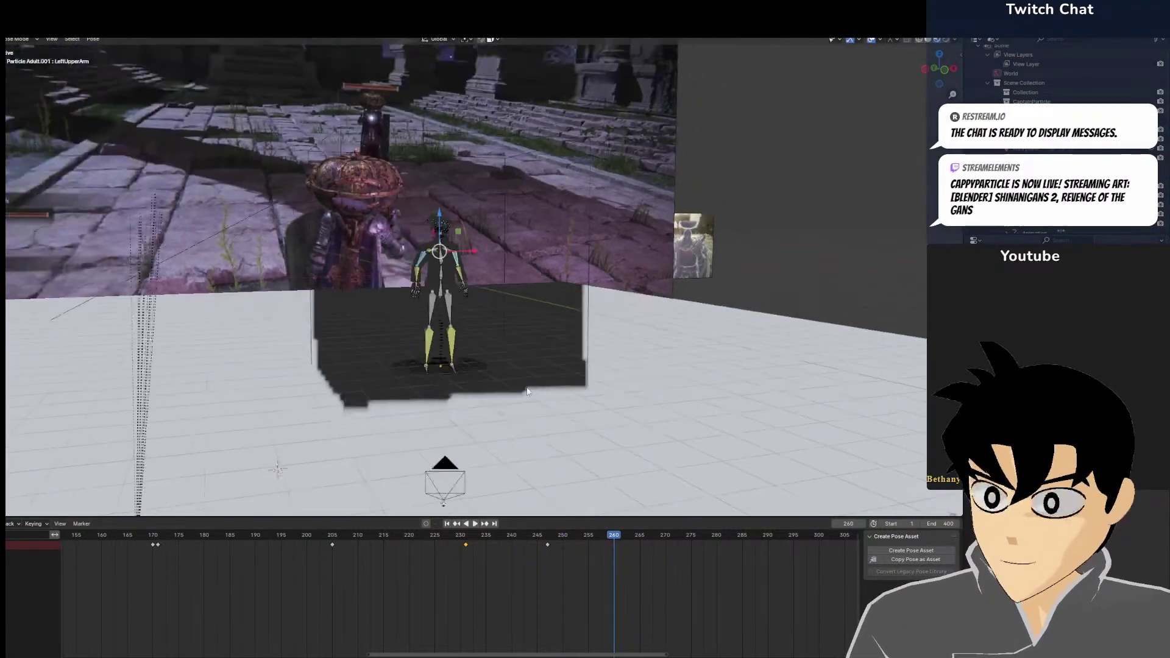
{"action": "middle_click_drag", "start_coordinate": [501, 390], "coordinate": [698, 405]}
{"action": "mouse_move", "coordinate": [553, 549]}
{"action": "left_mouse_down"}
{"action": "mouse_move", "coordinate": [537, 547]}
{"action": "mouse_move", "coordinate": [573, 548]}
{"action": "left_mouse_up"}
{"action": "left_click", "coordinate": [558, 405]}
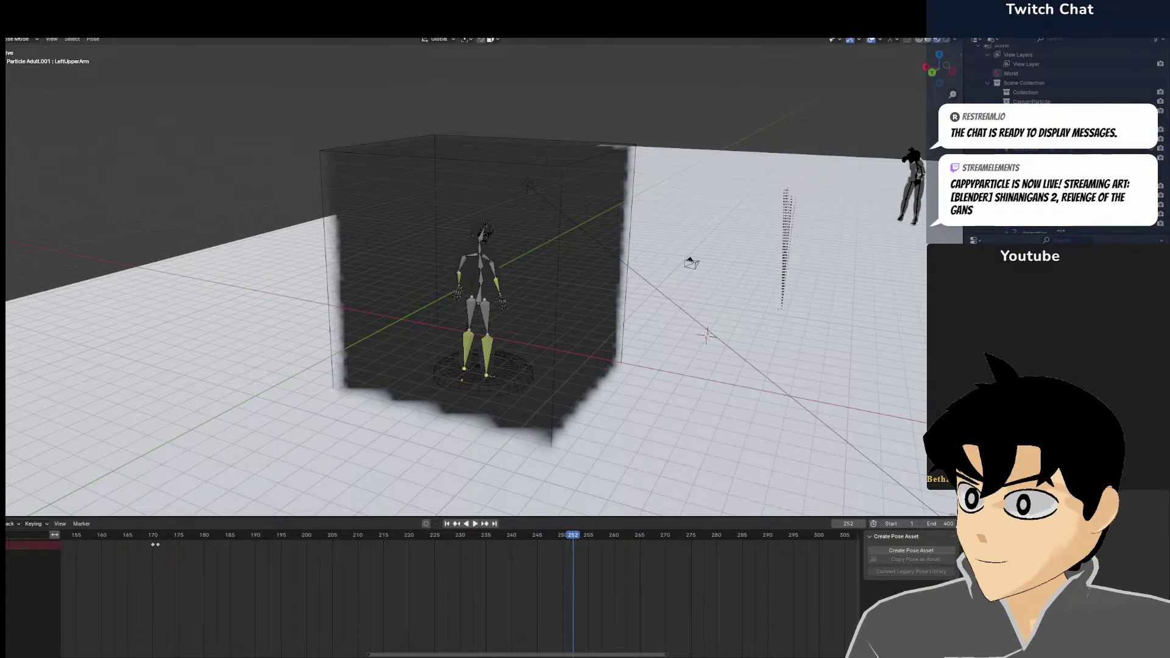
{"action": "key", "text": "ctrl+Tab"}
{"action": "left_click", "coordinate": [558, 262]}
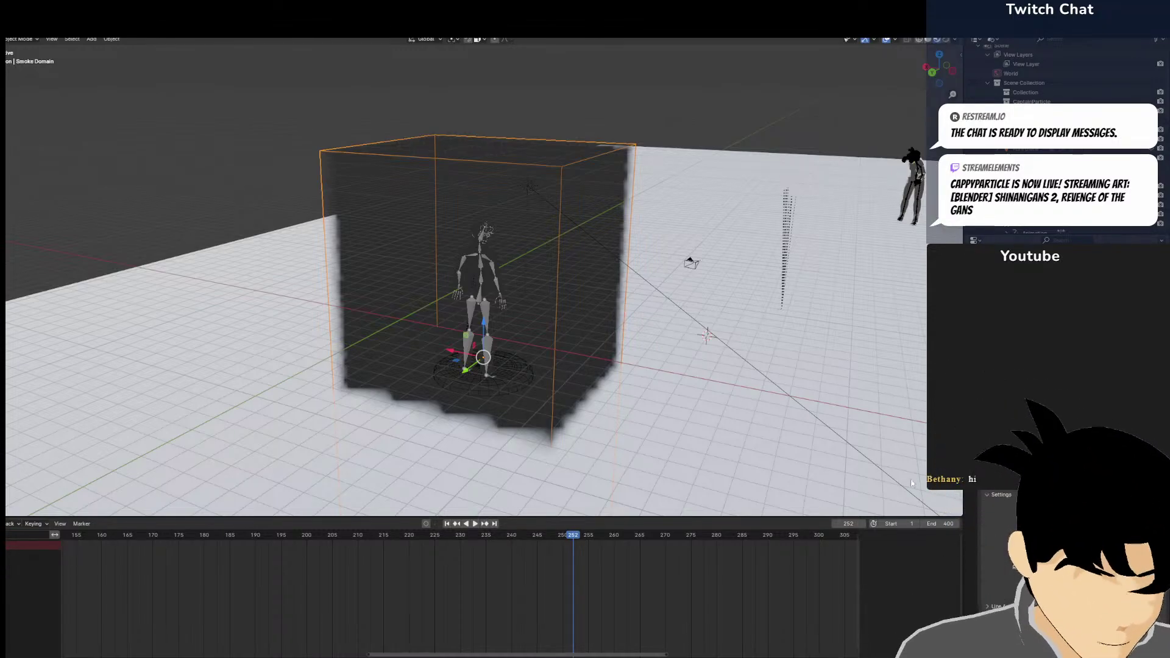
{"action": "left_click", "coordinate": [533, 382]}
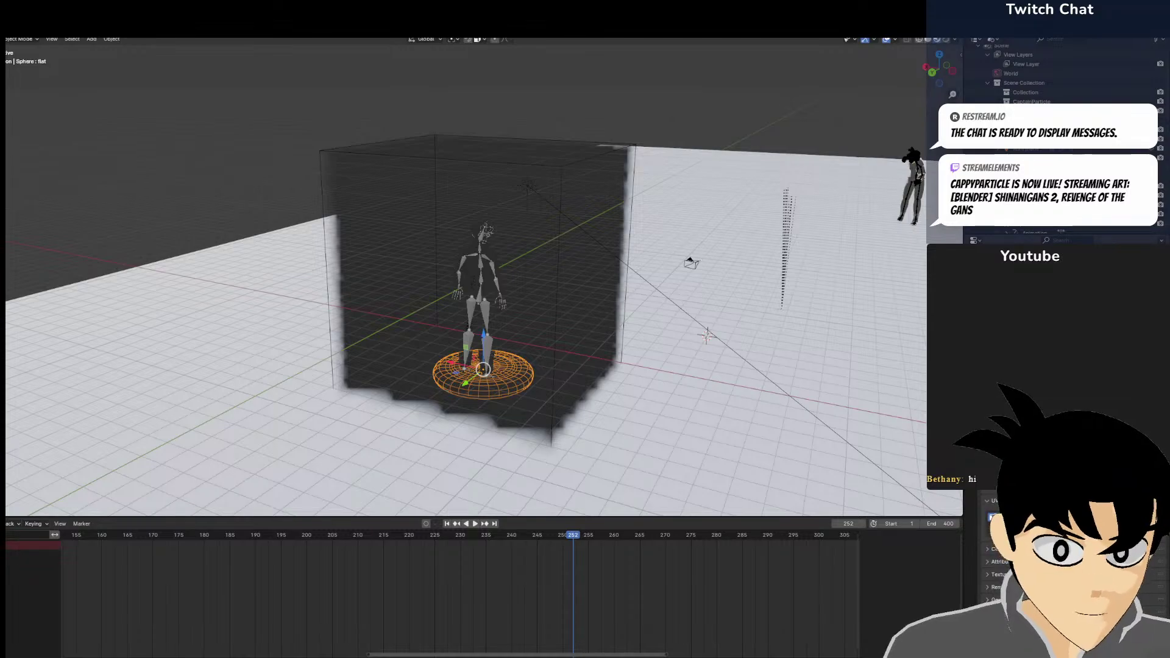
Play the smoke simulation from the start and examine the smoke around the sphere from several angles
{"action": "left_click_drag", "start_coordinate": [351, 591], "coordinate": [760, 527]}
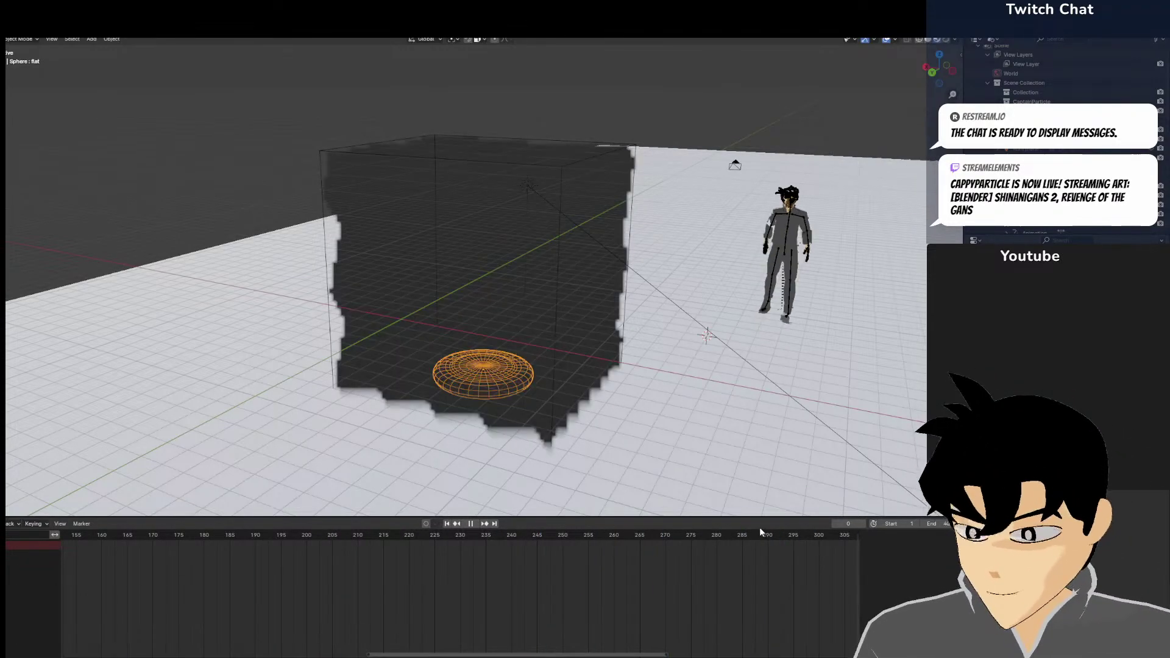
{"action": "scroll", "coordinate": [472, 583], "scroll_direction": "down", "scroll_amount": 6}
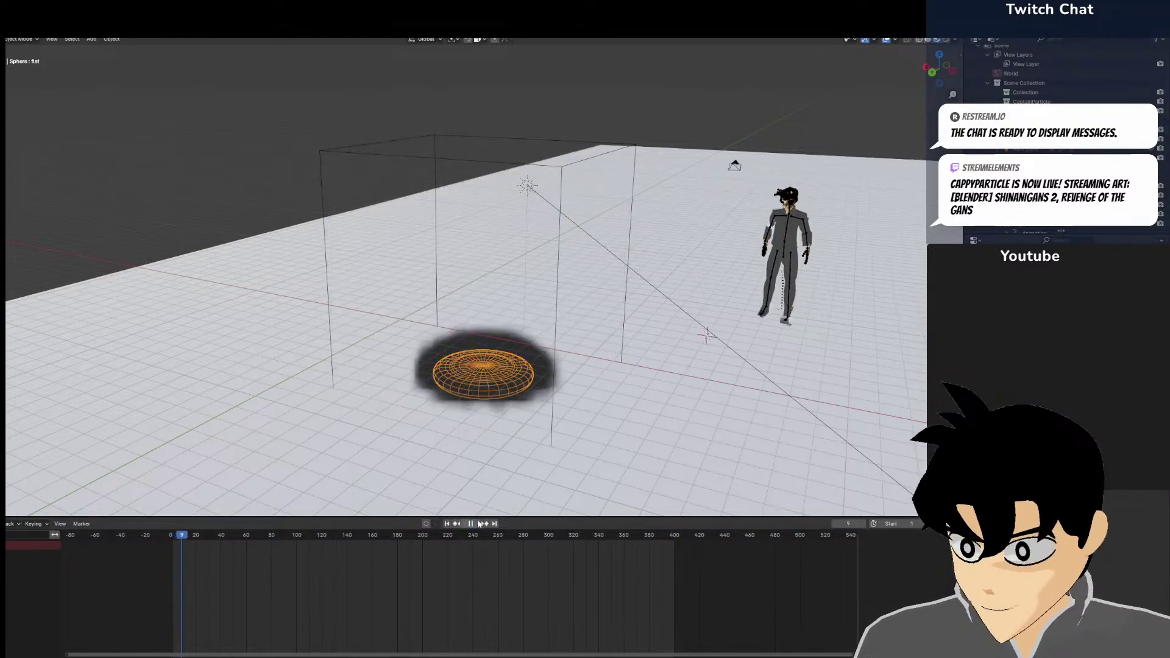
{"action": "middle_click_drag", "start_coordinate": [482, 476], "coordinate": [507, 373]}
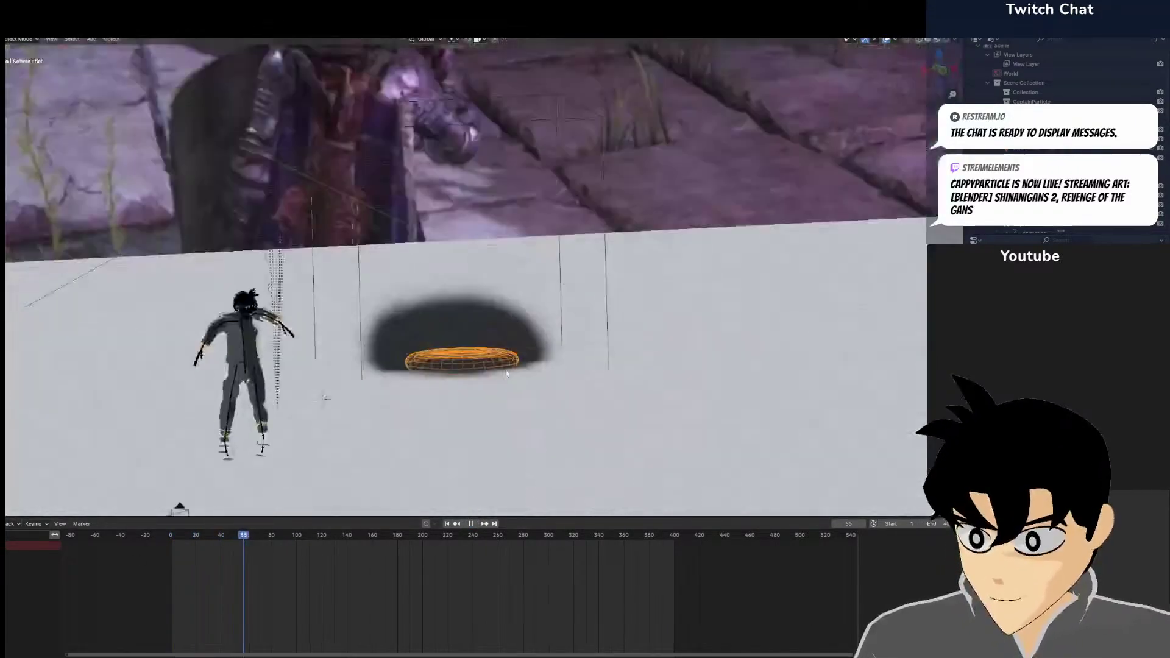
{"action": "key", "text": "KP_0"}
{"action": "scroll", "coordinate": [539, 371], "scroll_direction": "up", "scroll_amount": 3}
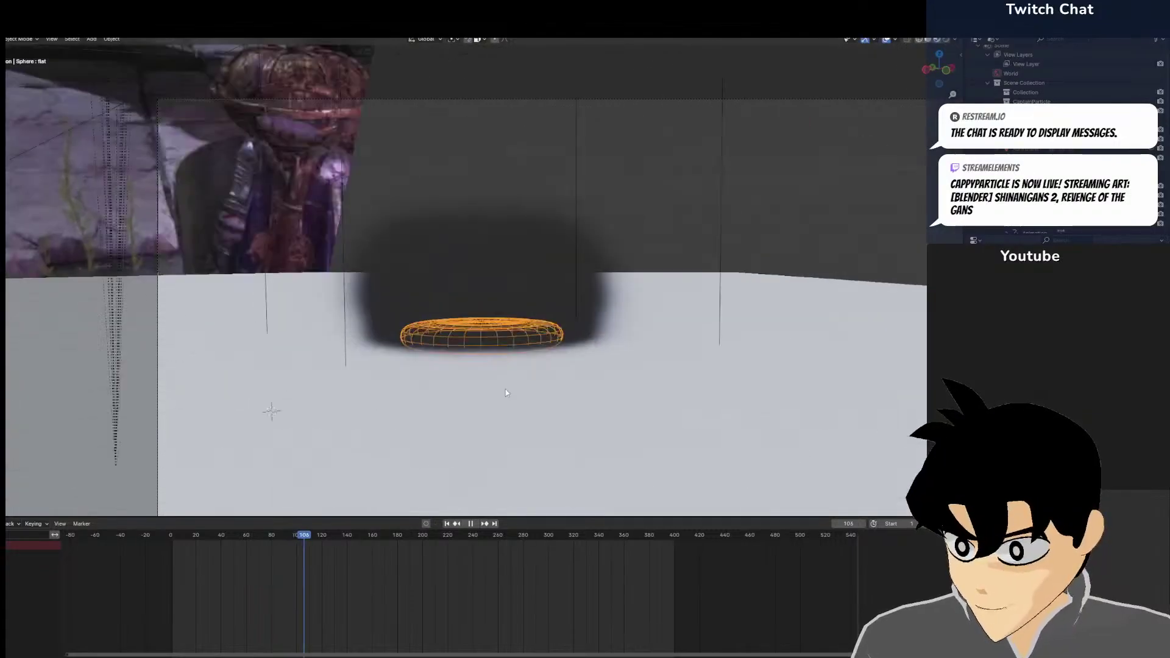
{"action": "left_click", "coordinate": [470, 523]}
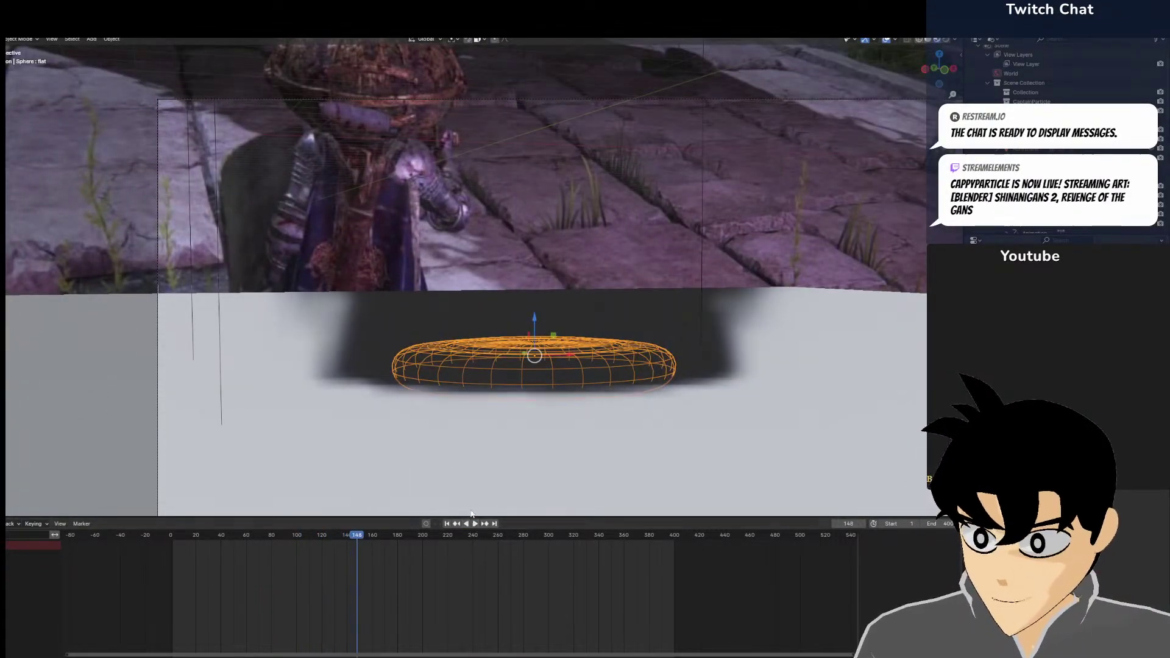
{"action": "middle_click_drag", "start_coordinate": [471, 513], "coordinate": [393, 563]}
{"action": "left_click", "coordinate": [472, 524]}
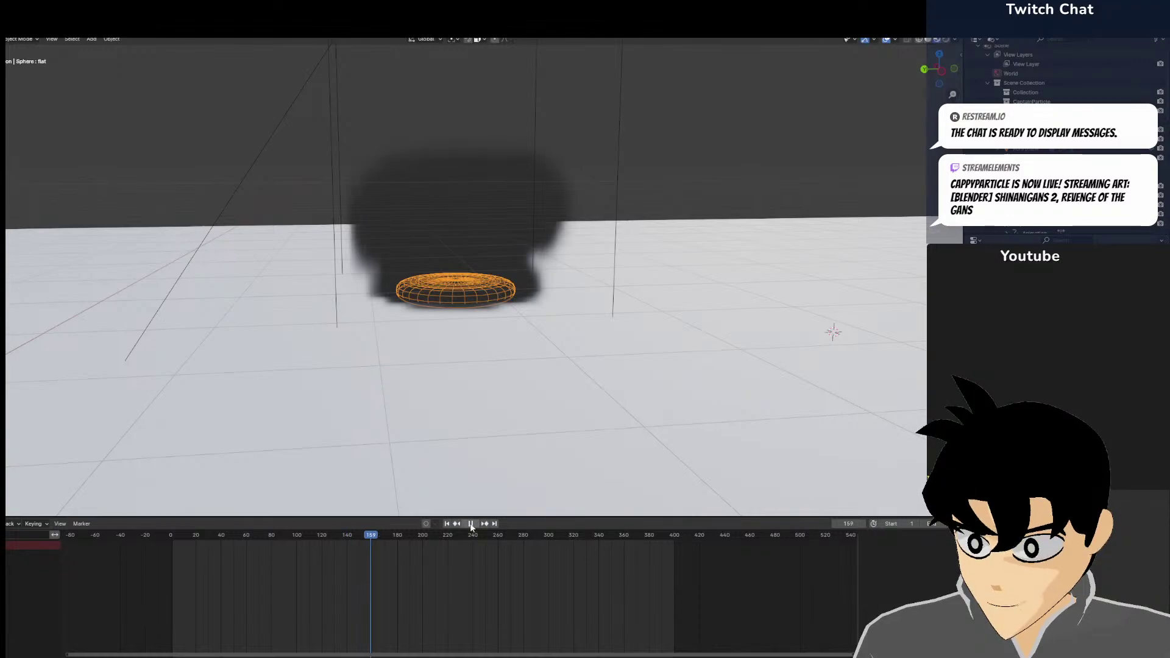
{"action": "key", "text": "space"}
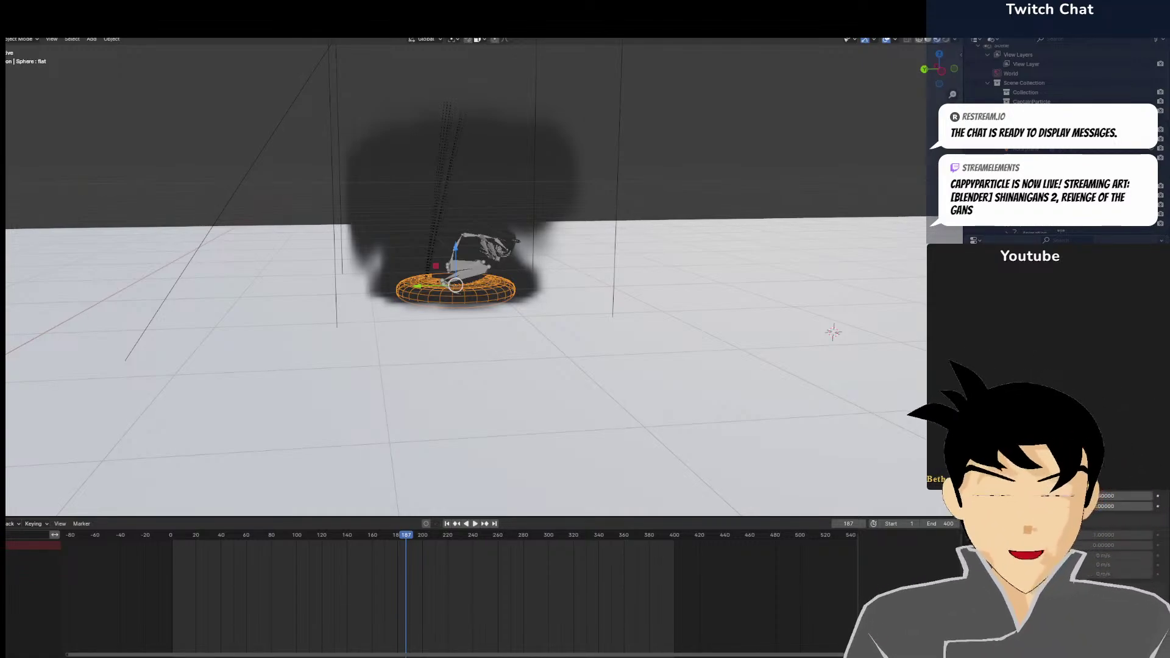
Go to frame 44 and set the flattened sphere's initial Z velocity to 7.6 m/s
{"action": "left_click", "coordinate": [277, 540]}
{"action": "key", "text": "space"}
{"action": "left_click_drag", "start_coordinate": [277, 540], "coordinate": [225, 543]}
{"action": "key", "text": "space"}
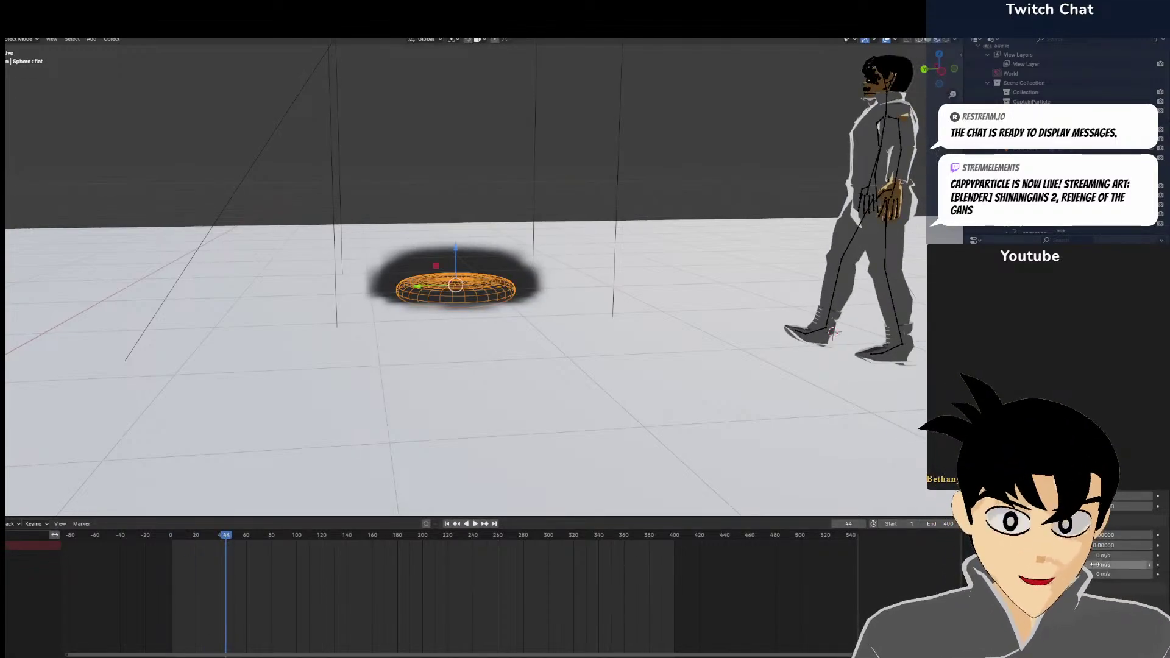
{"action": "left_click_drag", "start_coordinate": [1105, 574], "coordinate": [1148, 574]}
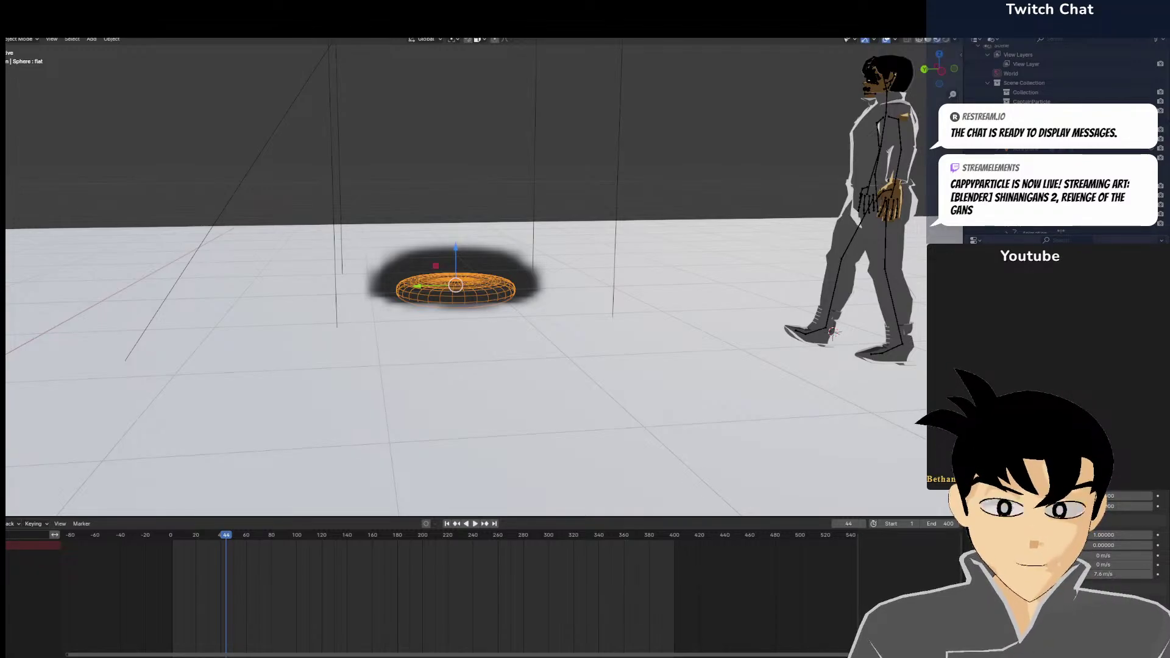
Keyframe the flattened sphere's flow settings at frames 37 and 45
{"action": "middle_click_drag", "start_coordinate": [558, 337], "coordinate": [445, 368]}
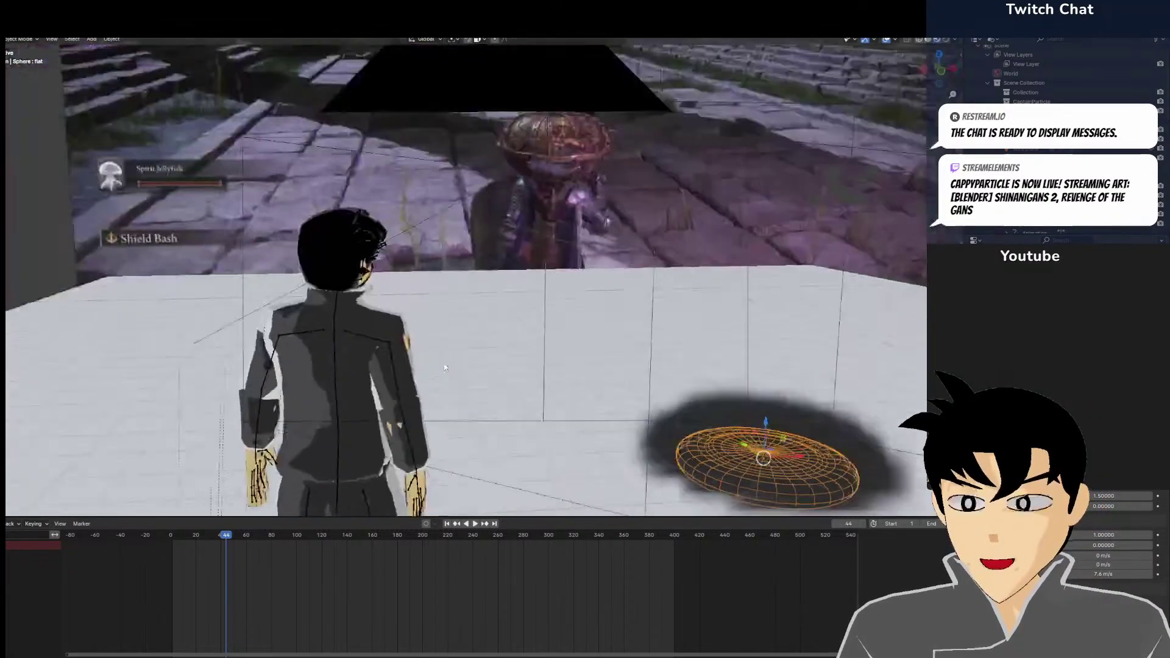
{"action": "scroll", "coordinate": [445, 367], "scroll_direction": "down", "scroll_amount": 4}
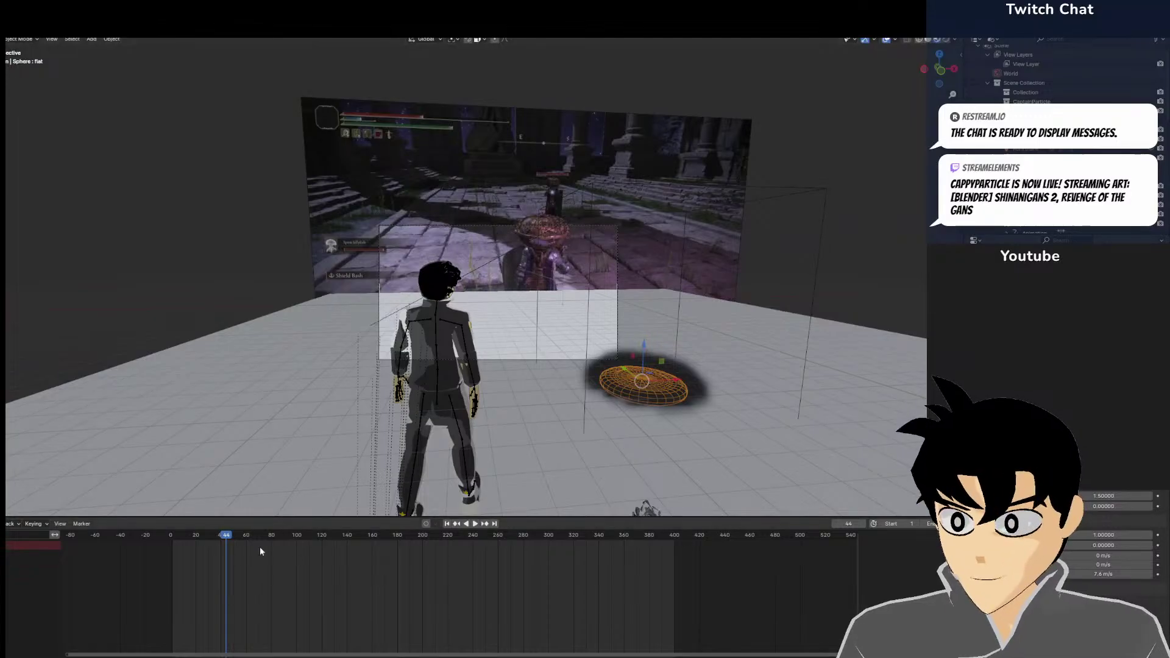
{"action": "left_click_drag", "start_coordinate": [241, 536], "coordinate": [218, 549]}
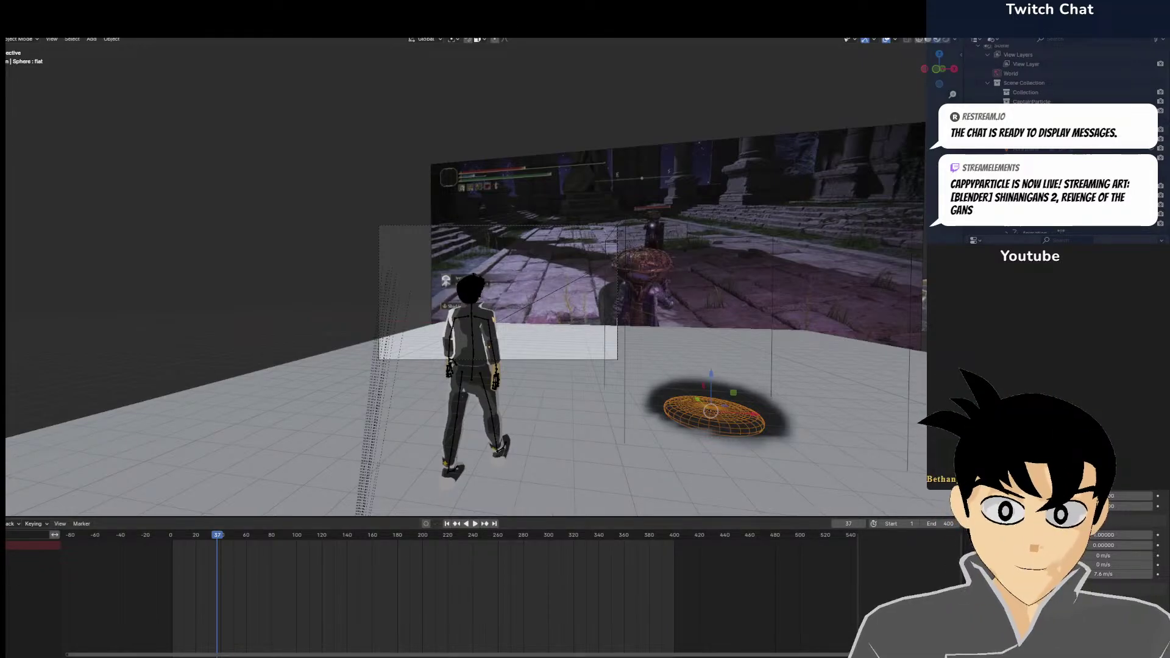
{"action": "left_click", "coordinate": [1069, 442]}
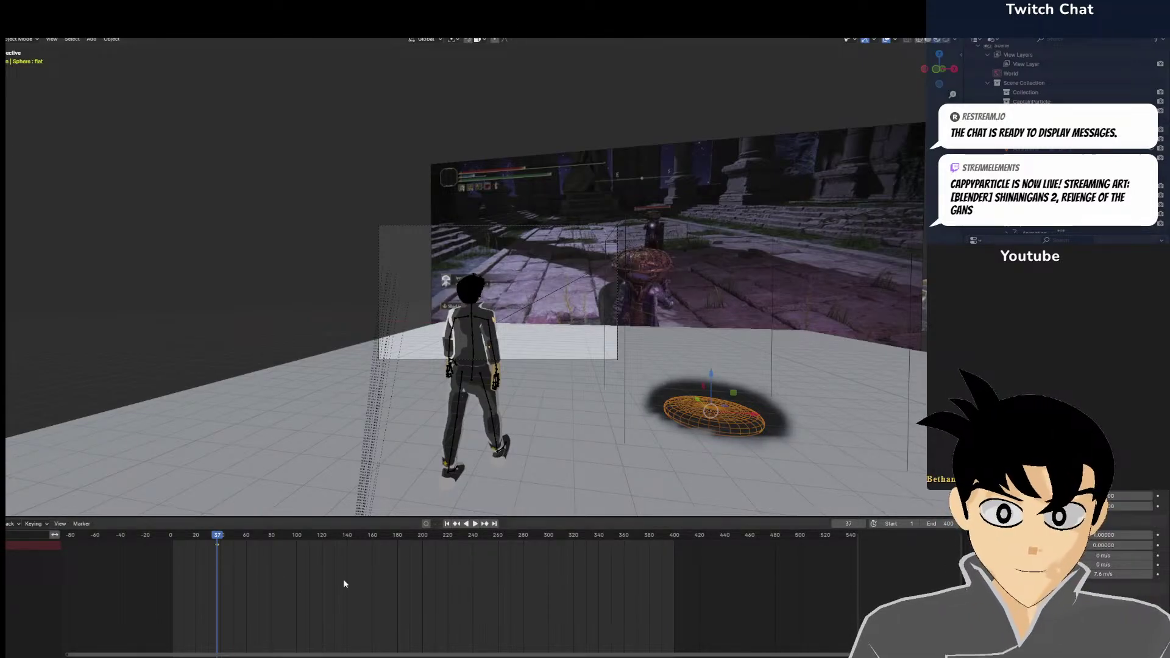
{"action": "left_click_drag", "start_coordinate": [217, 562], "coordinate": [228, 561]}
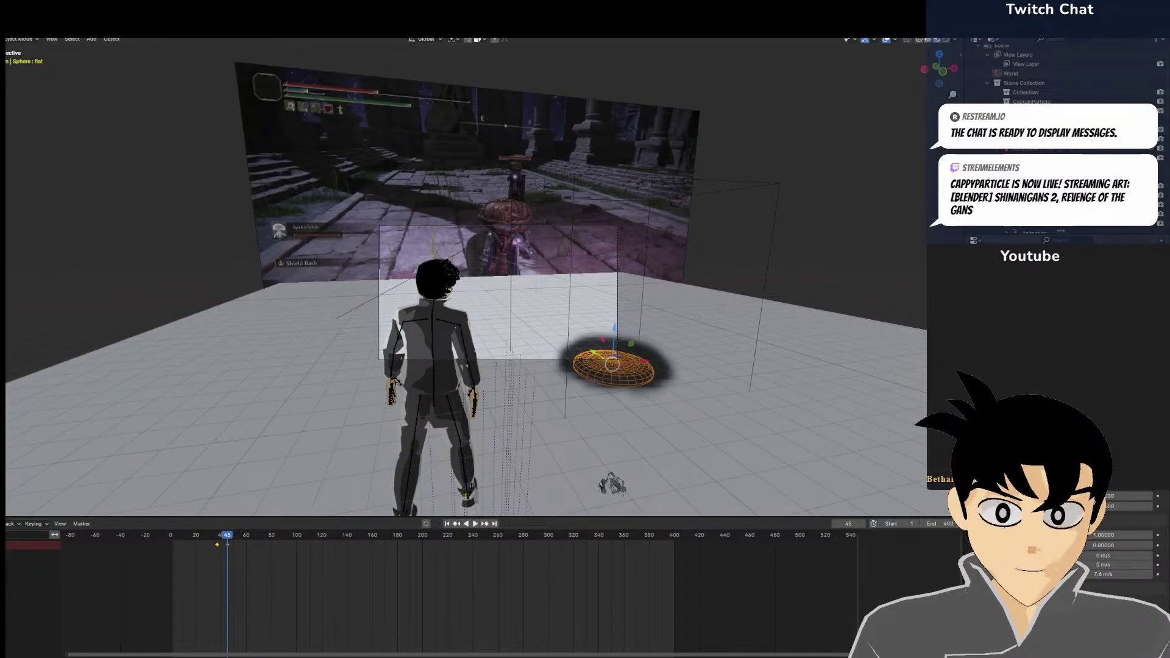
Preview the simulation up to the crouch at frame 174 and set the sphere's initial Z velocity to -14.8 m/s
{"action": "key", "text": "space"}
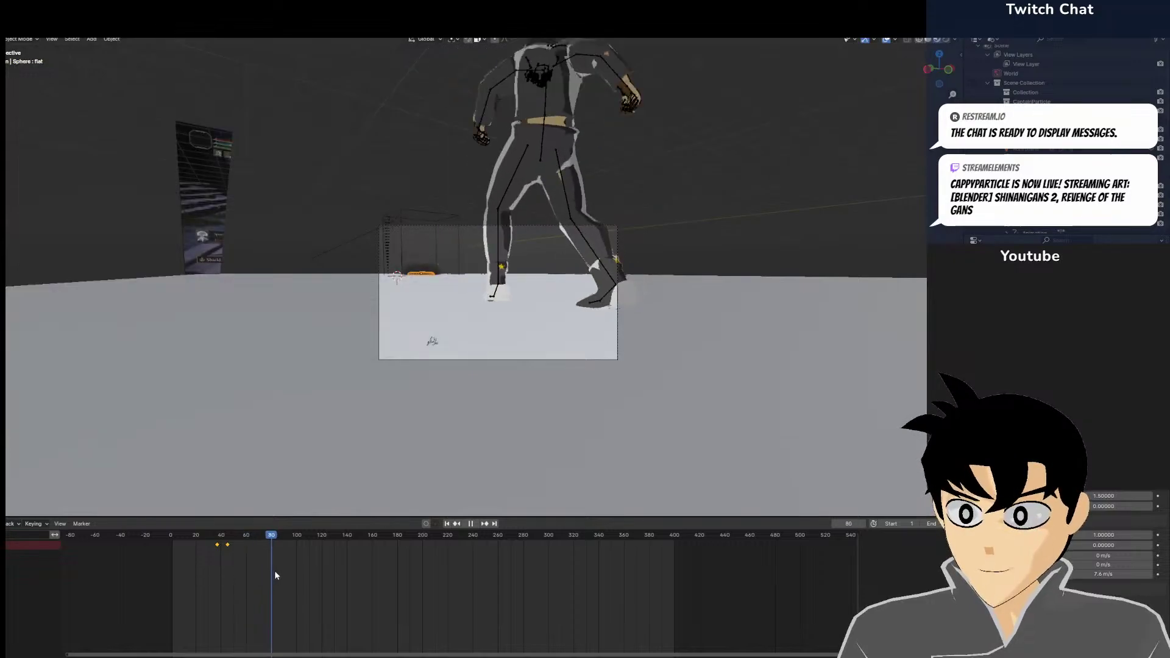
{"action": "left_click_drag", "start_coordinate": [310, 578], "coordinate": [396, 578]}
{"action": "key", "text": "KP_Decimal"}
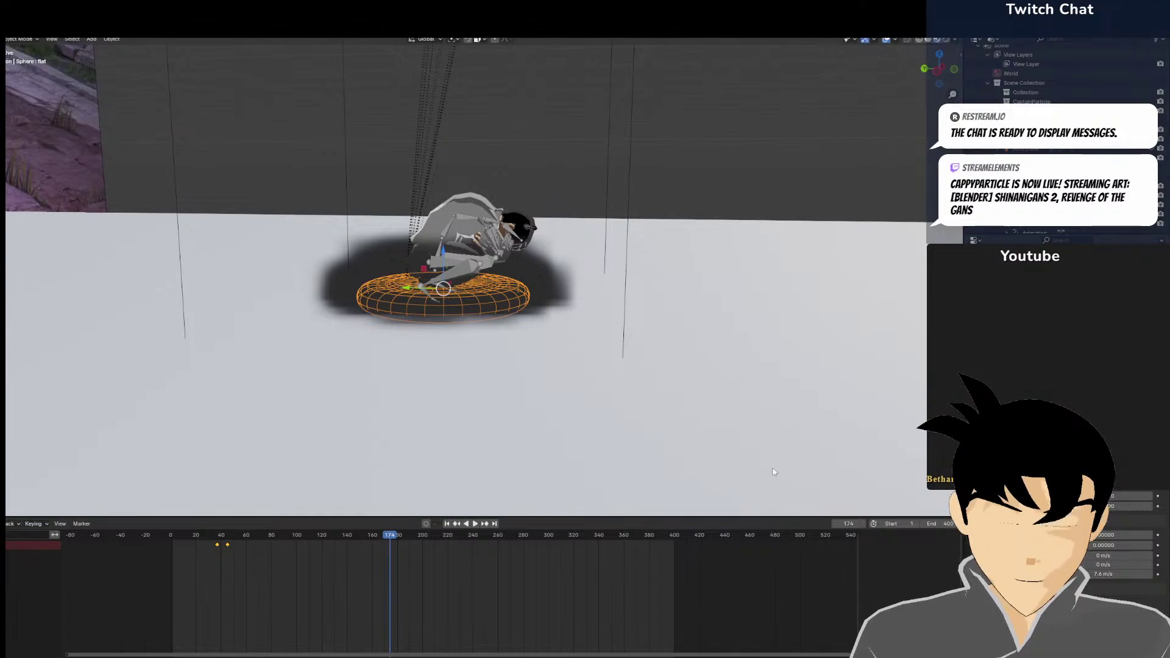
{"action": "left_click_drag", "start_coordinate": [1133, 572], "coordinate": [1090, 572]}
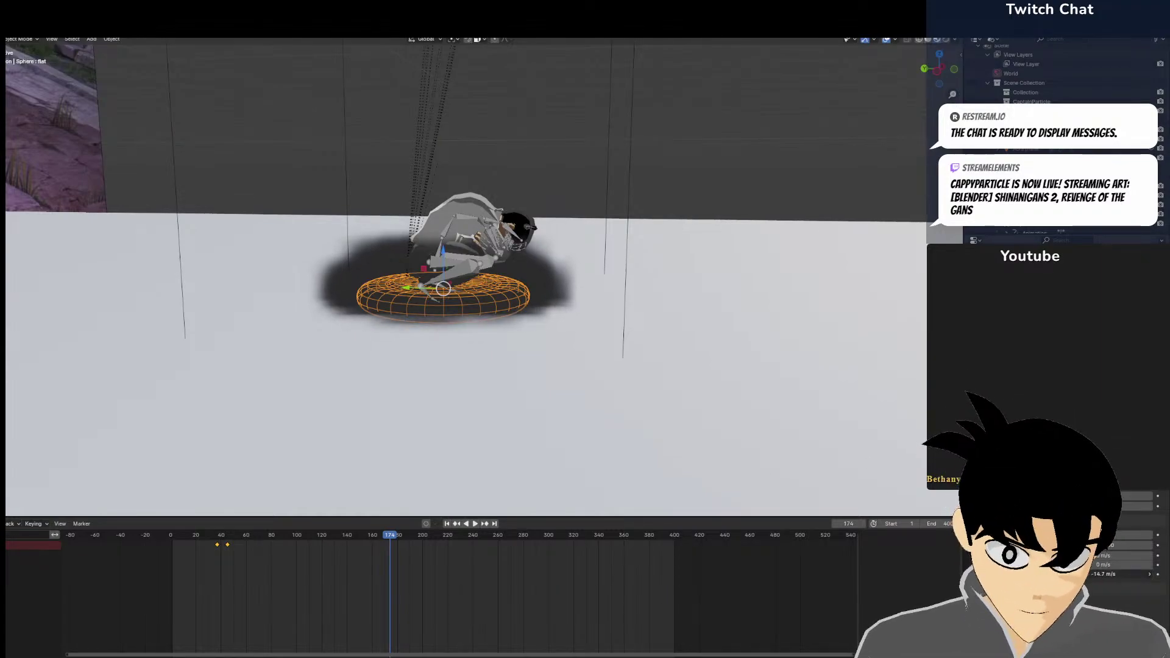
Replay the smoke simulation from the first frame and stop it shortly after the start
{"action": "key", "text": "shift+Left"}
{"action": "key", "text": "space"}
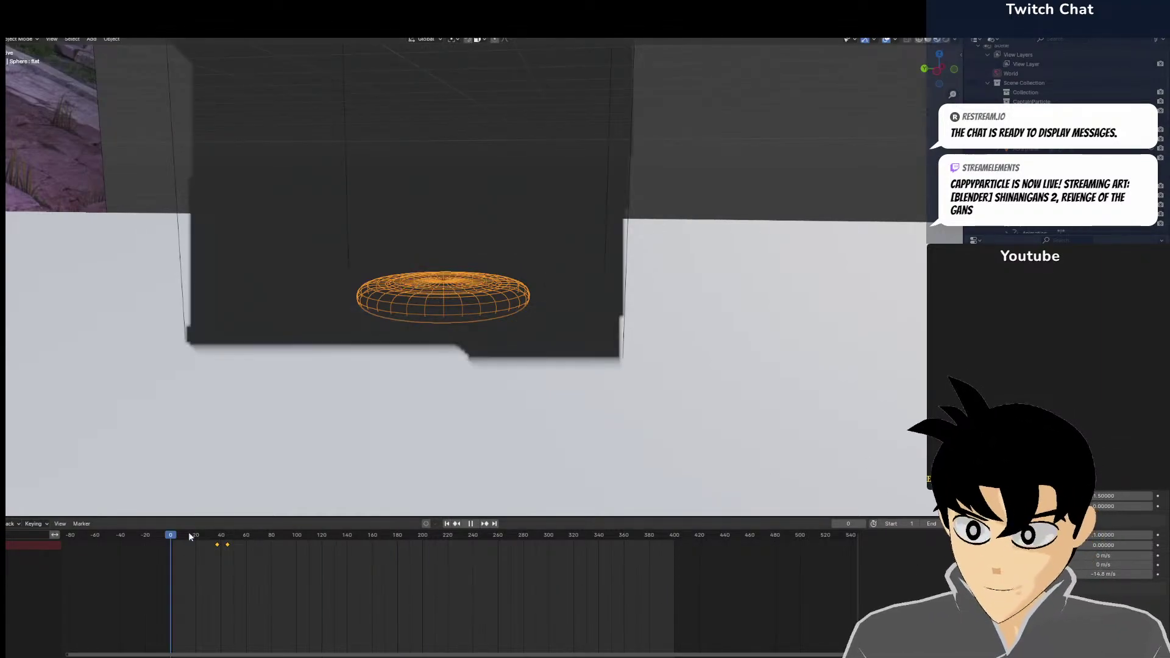
{"action": "mouse_move", "coordinate": [190, 536]}
{"action": "left_mouse_down"}
{"action": "mouse_move", "coordinate": [266, 538]}
{"action": "mouse_move", "coordinate": [174, 541]}
{"action": "mouse_move", "coordinate": [190, 540]}
{"action": "left_mouse_up"}
{"action": "key", "text": "Escape"}
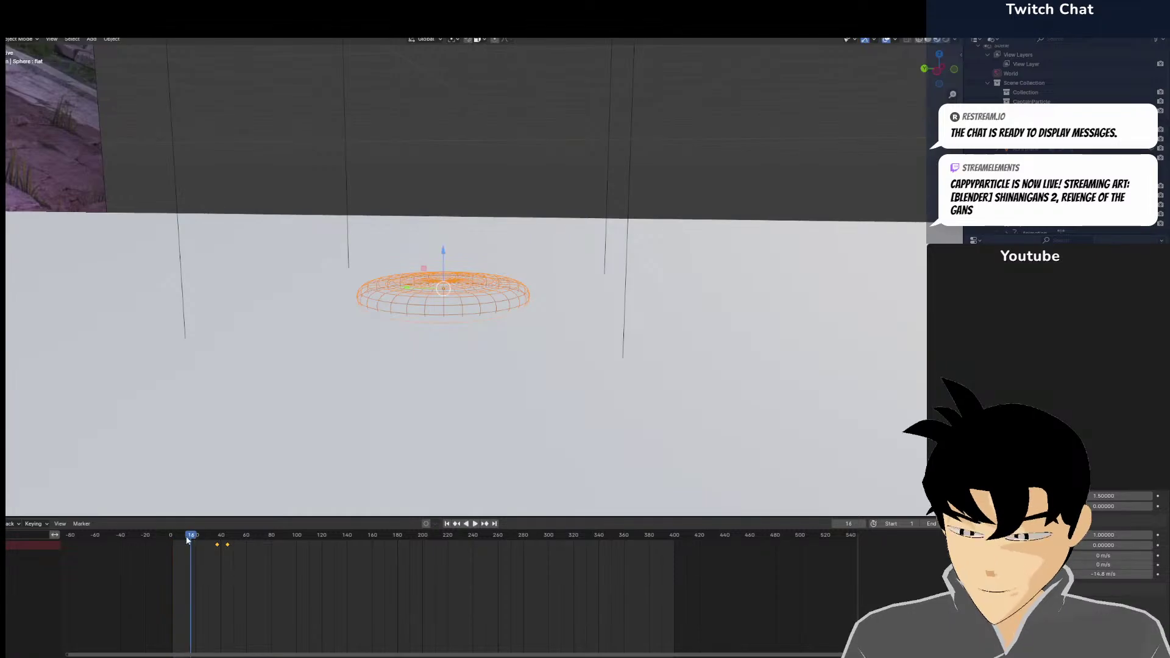
Replay the smoke simulation twice from the start, inspecting the smoke rising from the flattened sphere, and stop at frame 112
{"action": "left_click", "coordinate": [471, 526]}
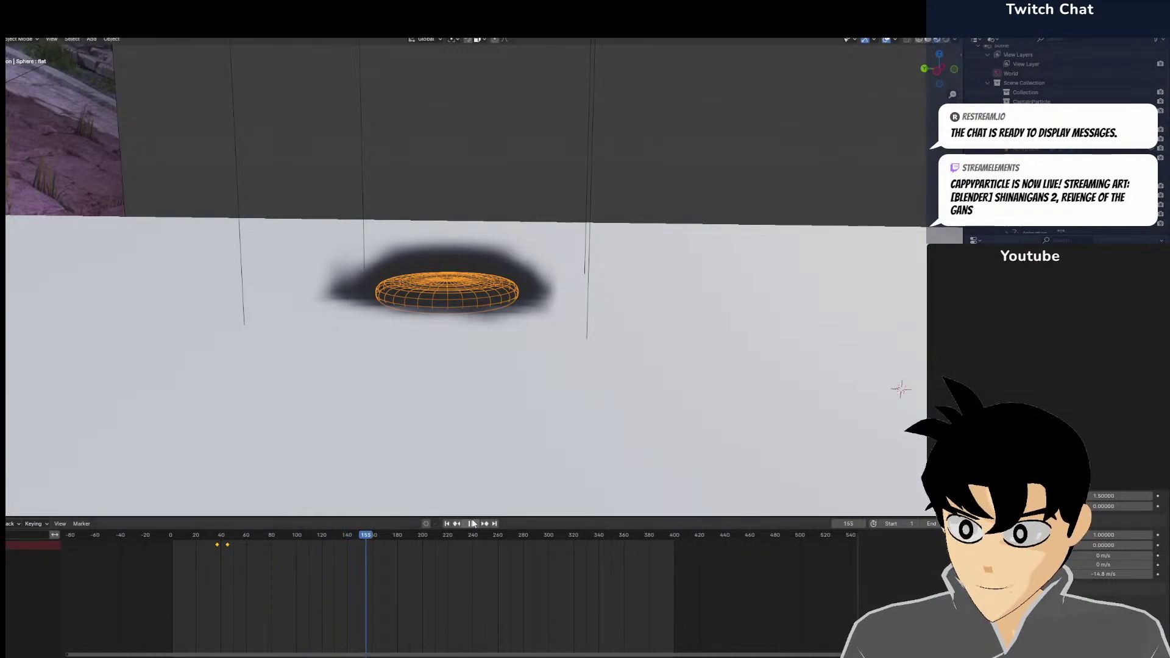
{"action": "left_click_drag", "start_coordinate": [368, 562], "coordinate": [174, 562]}
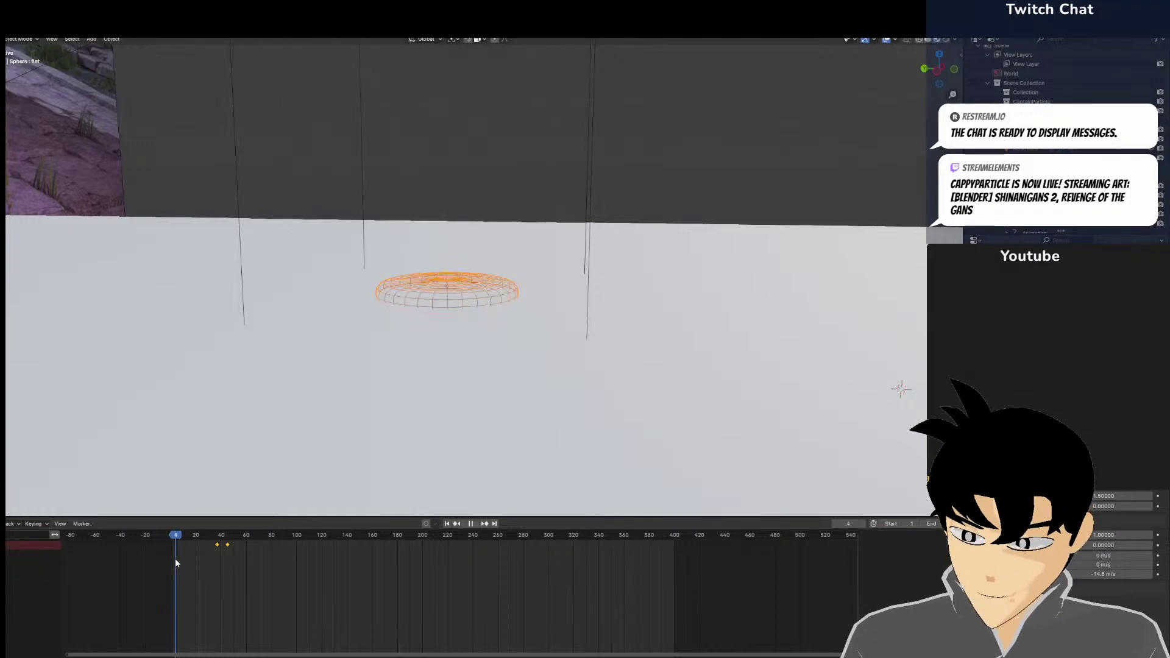
{"action": "key", "text": "Escape"}
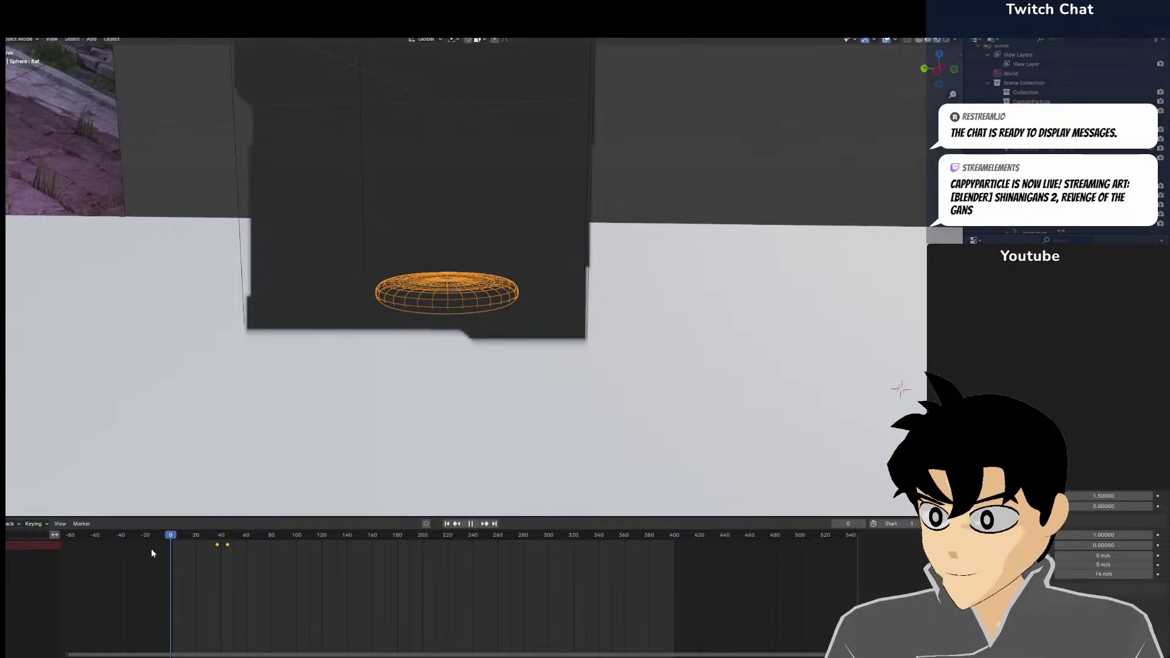
{"action": "left_click", "coordinate": [475, 524]}
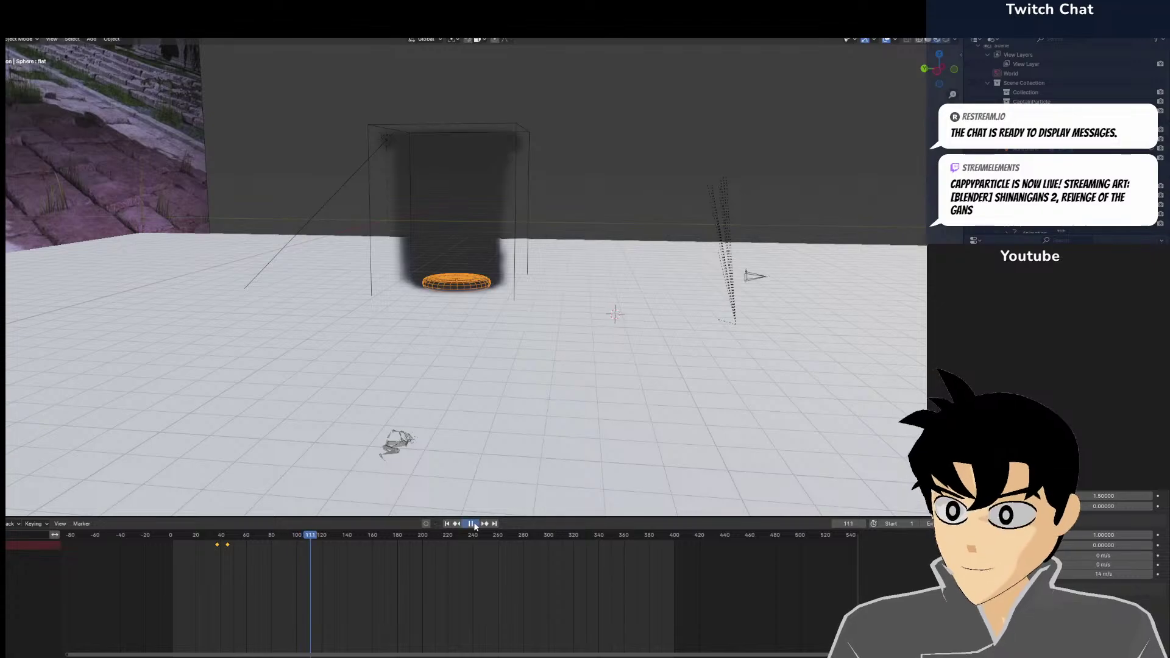
{"action": "key", "text": "space"}
Set the flattened sphere's initial Z velocity to 5 m/s and replay the smoke simulation from the start to frame 184
{"action": "double_click", "coordinate": [1107, 575]}
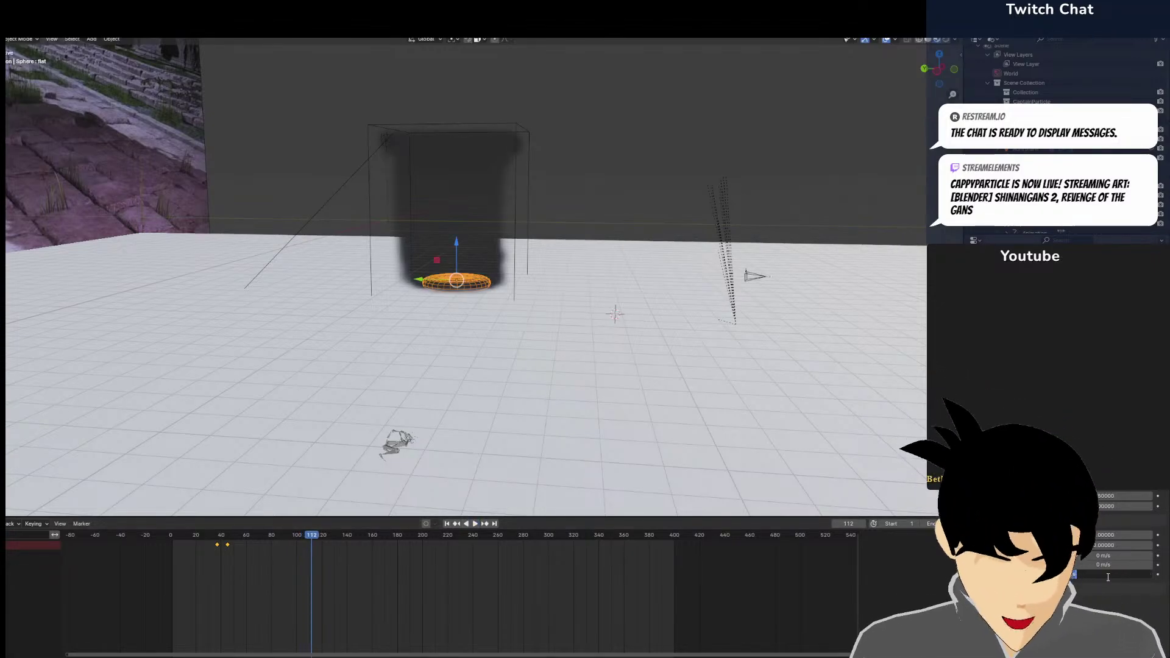
{"action": "type", "text": "5"}
{"action": "key", "text": "Return"}
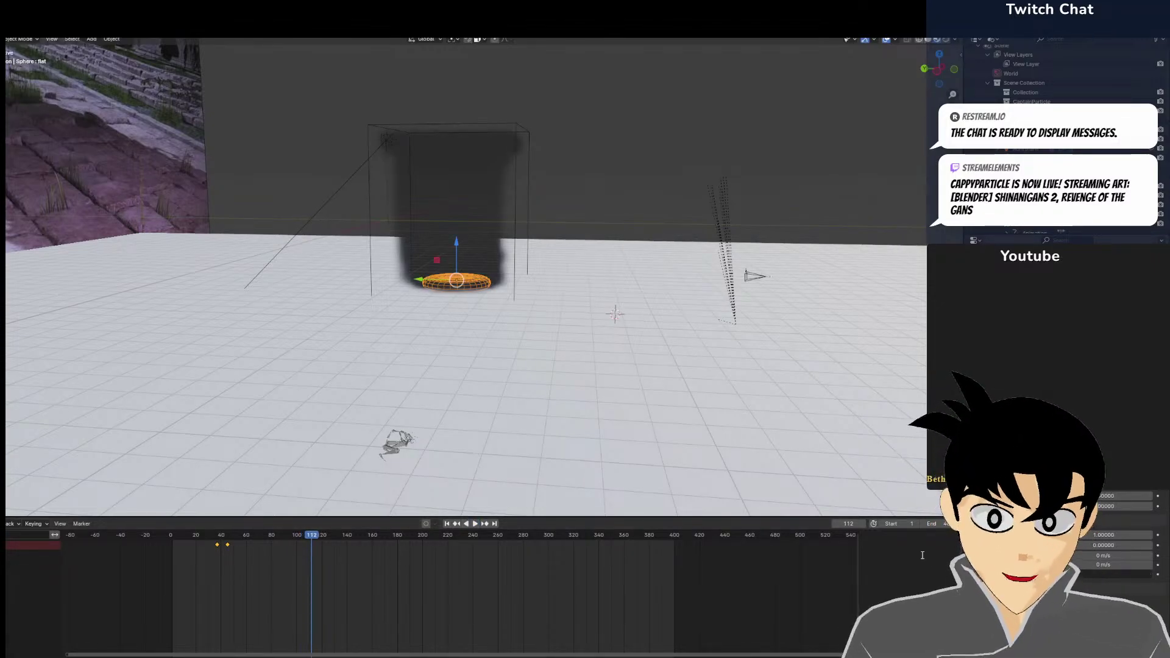
{"action": "left_click_drag", "start_coordinate": [316, 538], "coordinate": [134, 538]}
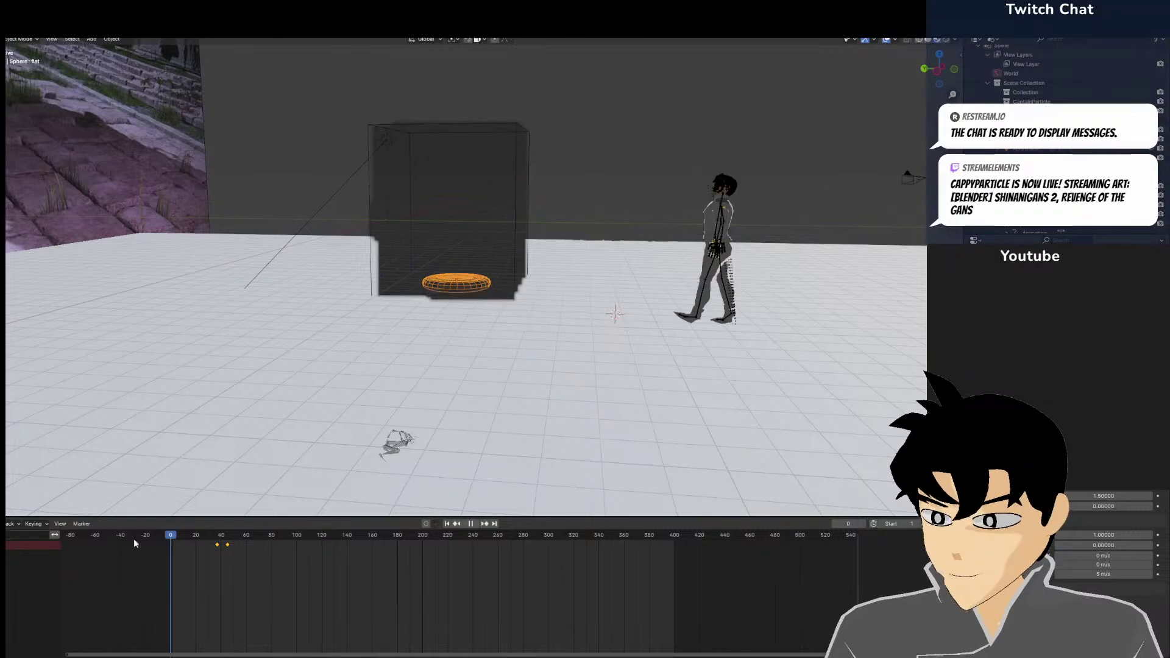
{"action": "left_click", "coordinate": [475, 525]}
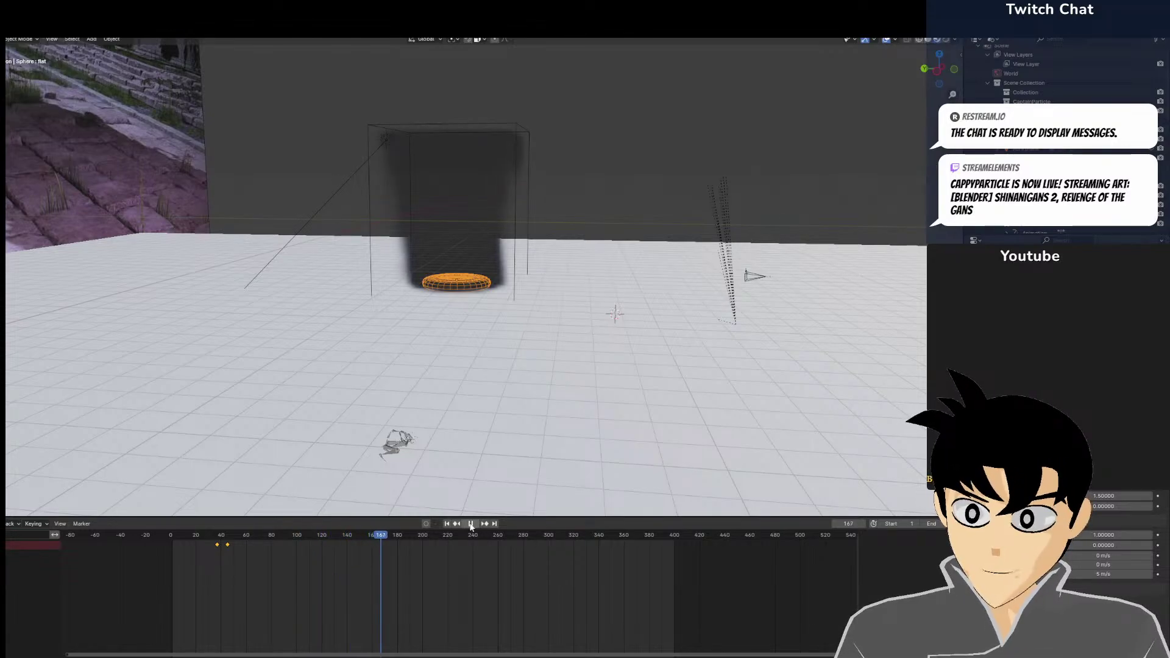
{"action": "key", "text": "space"}
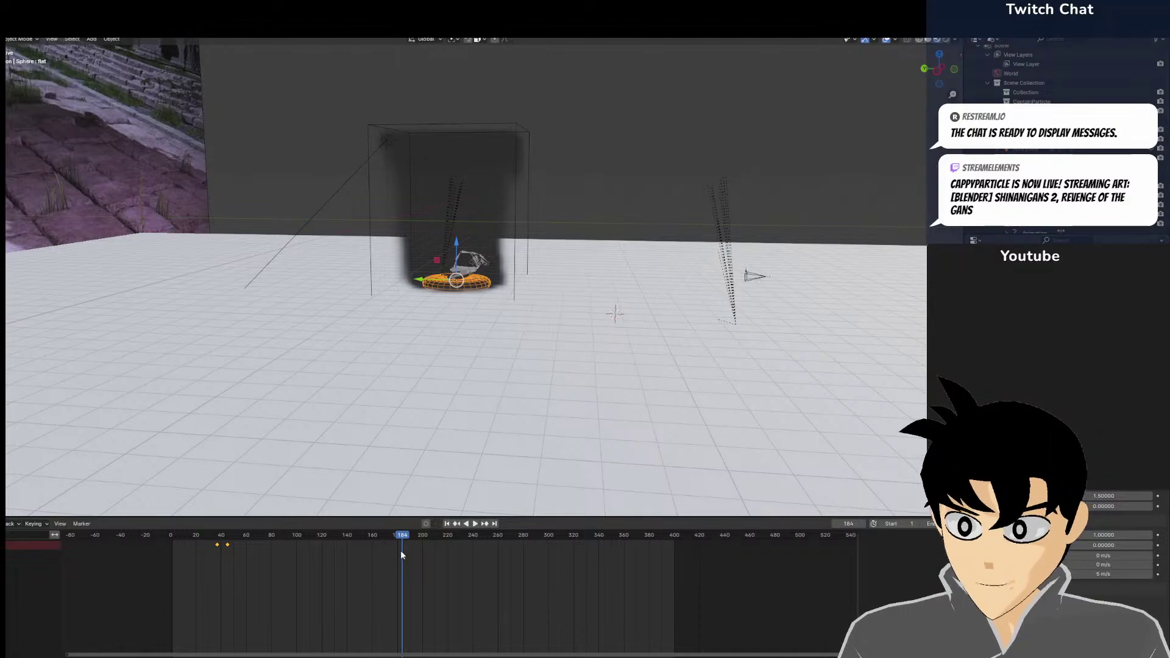
Keyframe the flattened sphere's flow setting at frame 140 and advance to frame 141
{"action": "left_click_drag", "start_coordinate": [401, 550], "coordinate": [348, 557]}
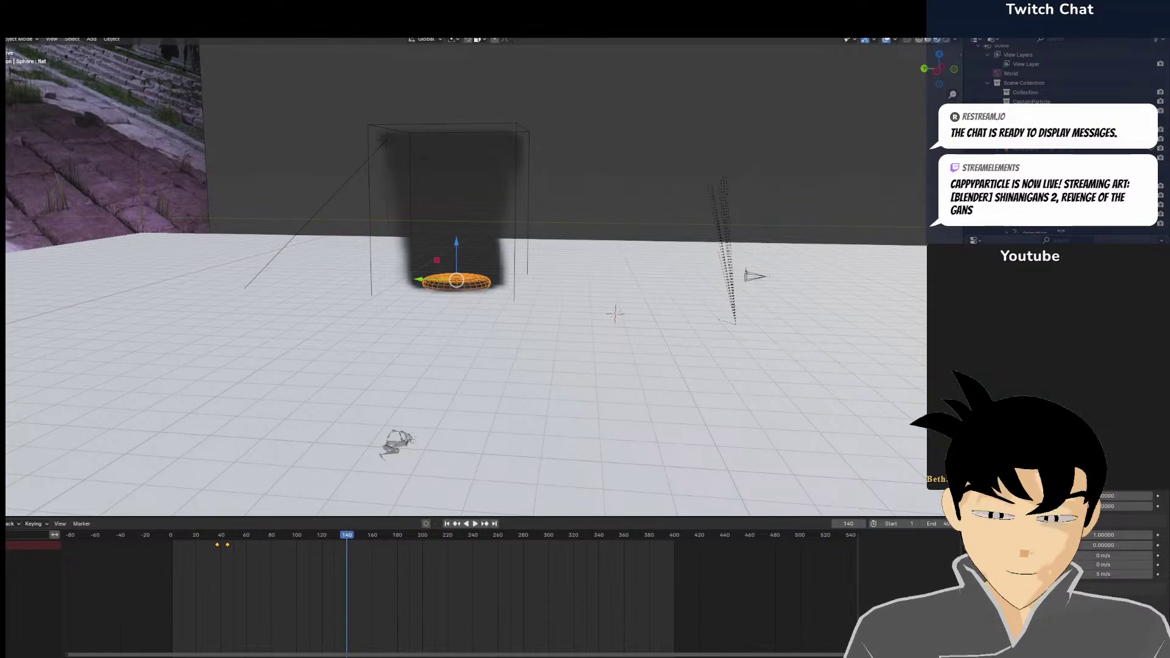
{"action": "left_click", "coordinate": [1076, 428]}
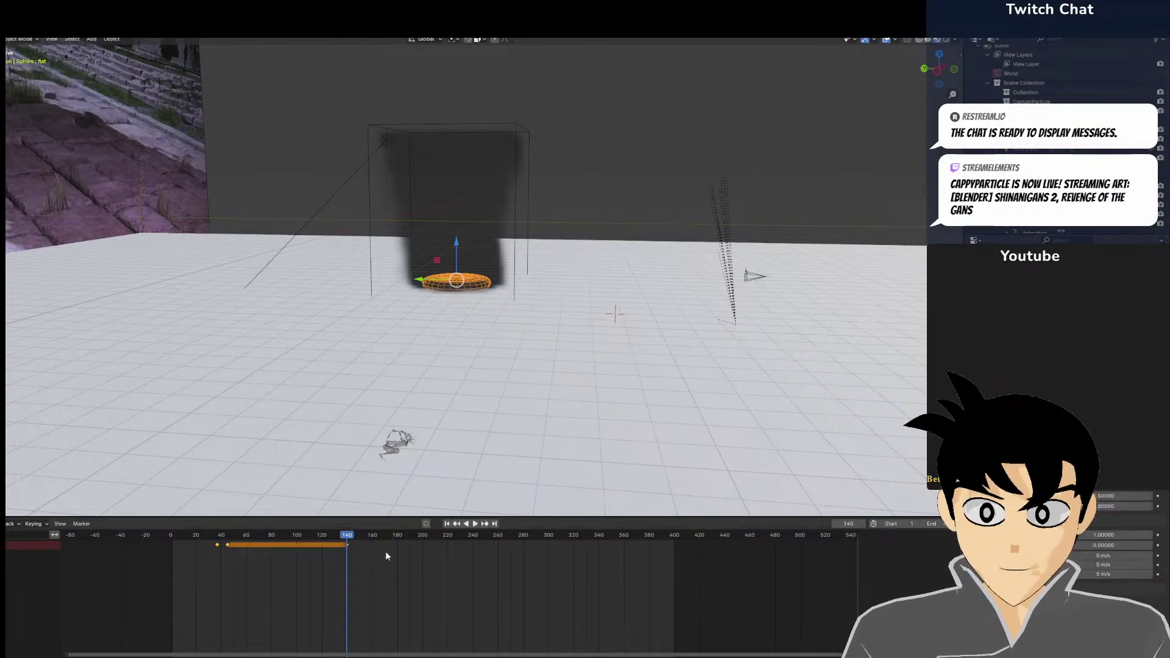
{"action": "key", "text": "Right"}
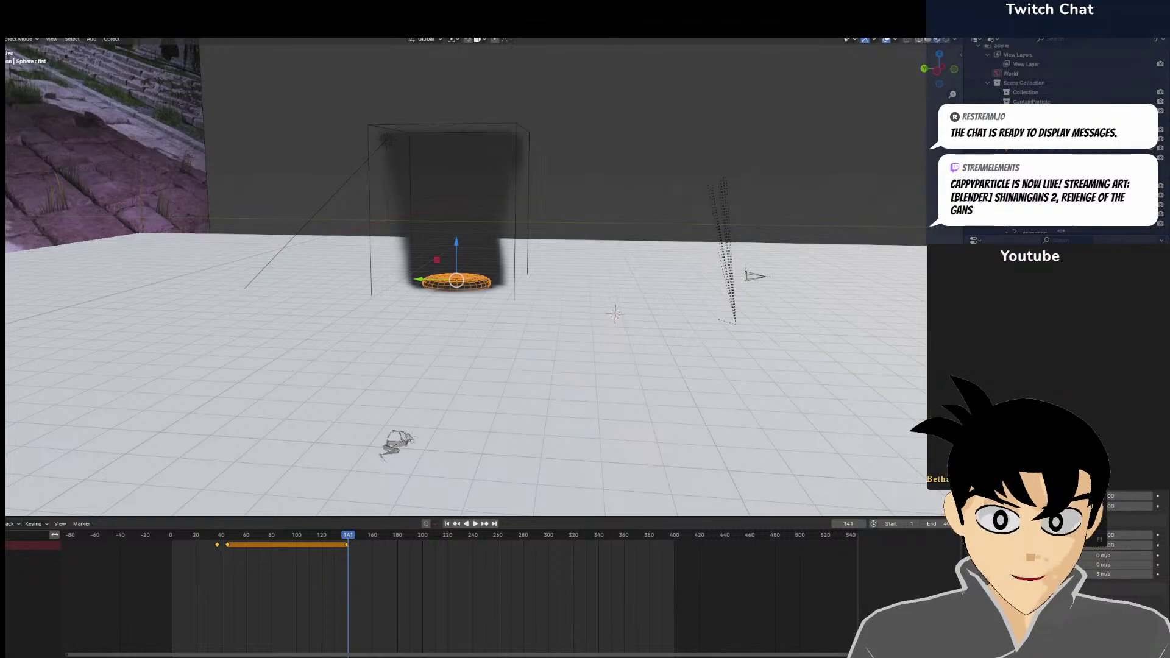
Play the smoke simulation onward from about frame 141 and stop at frame 216 to check how the smoke disperses
{"action": "key", "text": "space"}
{"action": "left_click_drag", "start_coordinate": [365, 593], "coordinate": [338, 548]}
{"action": "left_click", "coordinate": [470, 524]}
{"action": "left_click", "coordinate": [470, 525]}
{"action": "scroll", "coordinate": [449, 341], "scroll_direction": "up", "scroll_amount": 5}
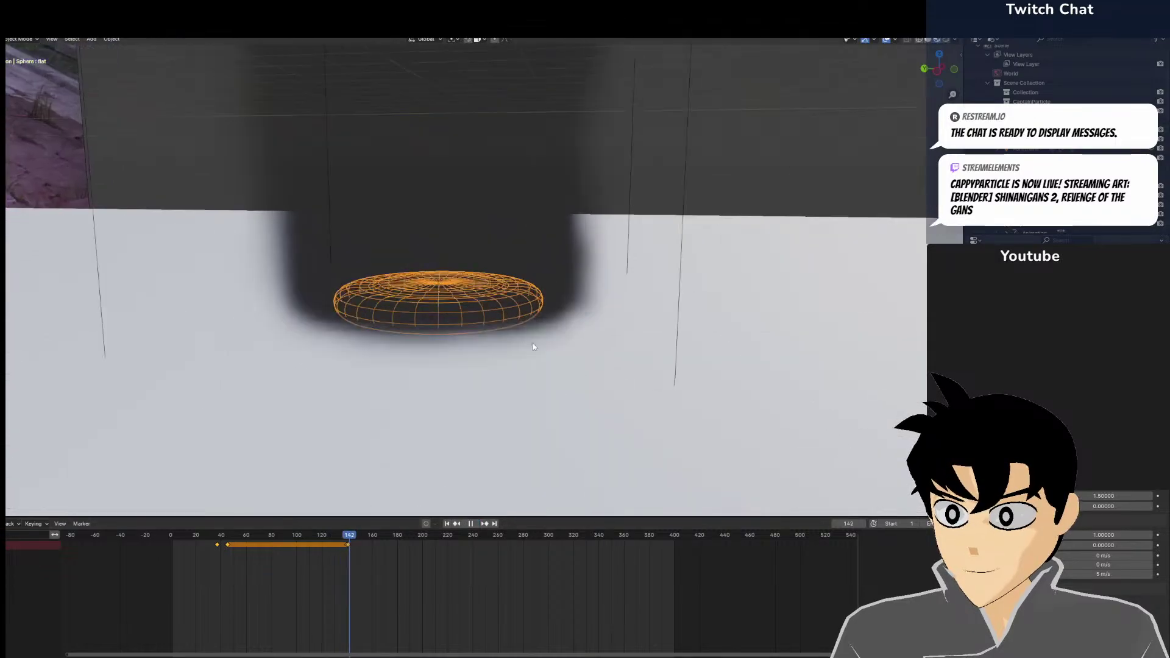
{"action": "scroll", "coordinate": [449, 343], "scroll_direction": "down", "scroll_amount": 5}
{"action": "middle_click_drag", "start_coordinate": [449, 343], "coordinate": [463, 371]}
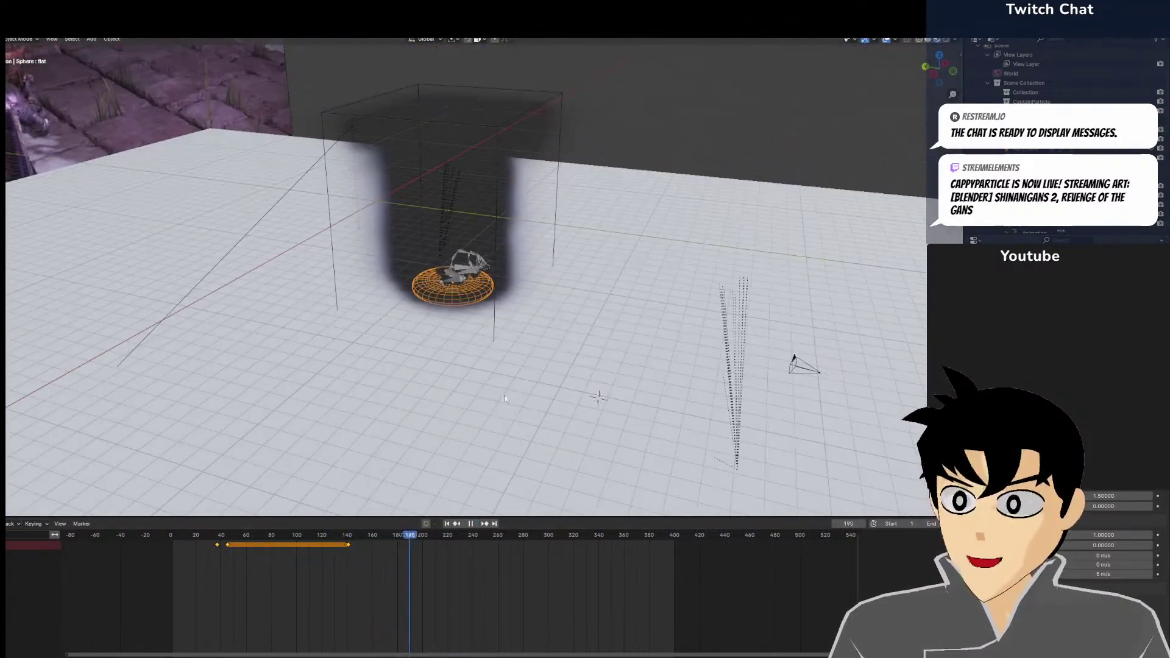
{"action": "left_click", "coordinate": [470, 524]}
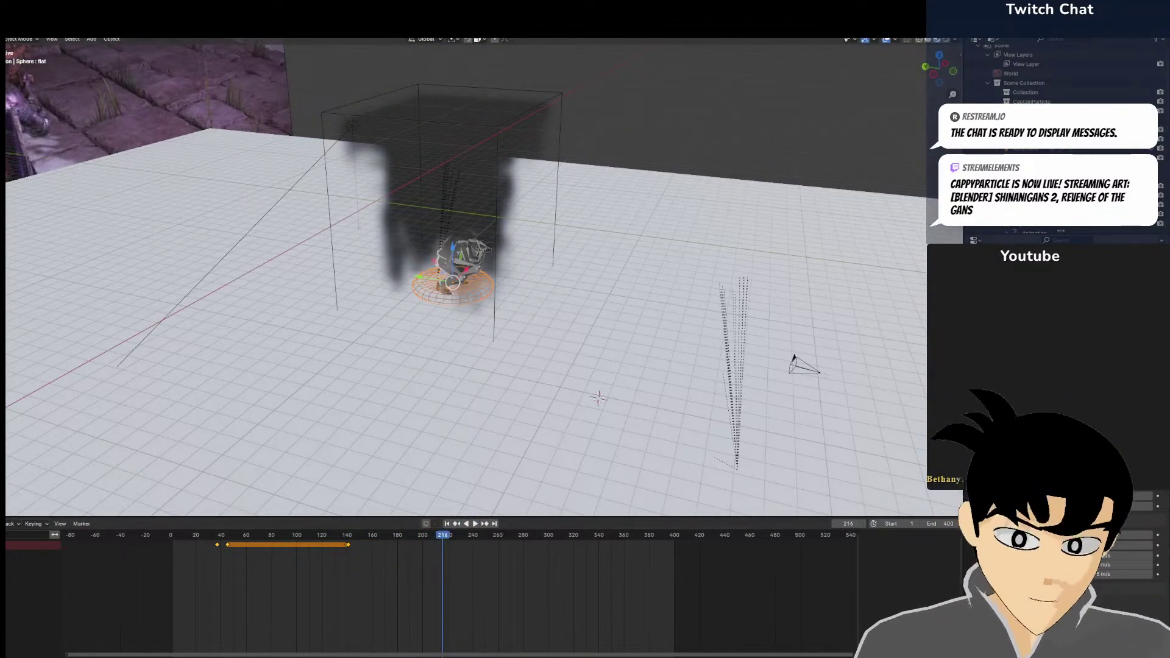
Examine the smoke around the crouching character from the front at frame 216
{"action": "left_click", "coordinate": [463, 253], "text": "shift"}
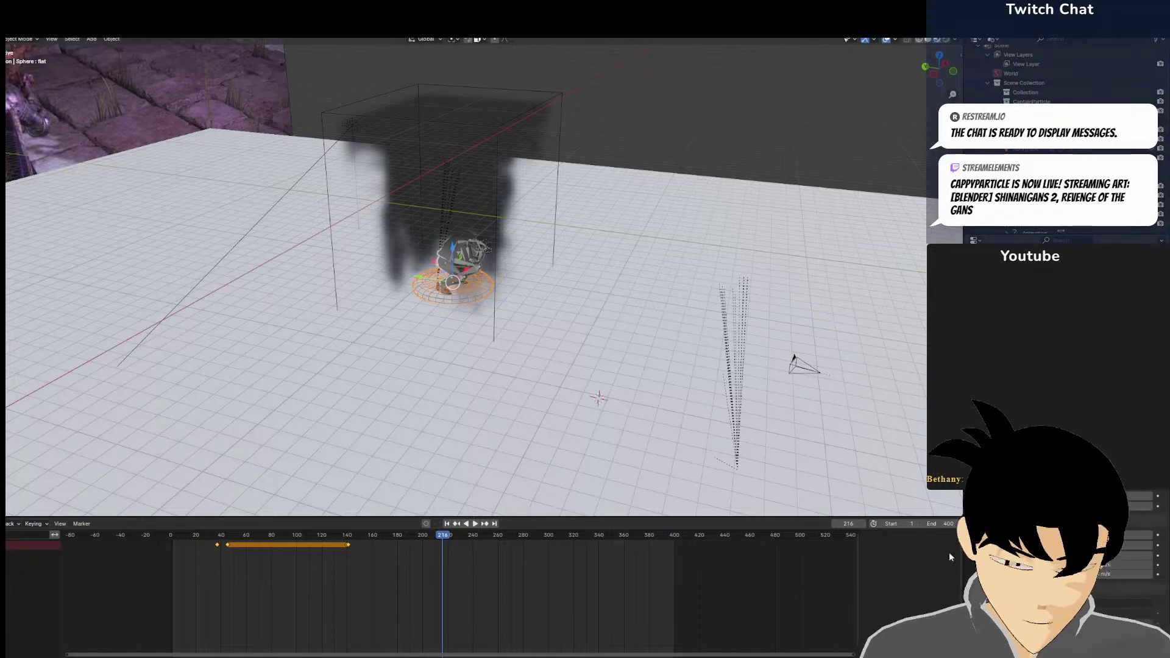
{"action": "middle_click_drag", "start_coordinate": [713, 429], "coordinate": [628, 416]}
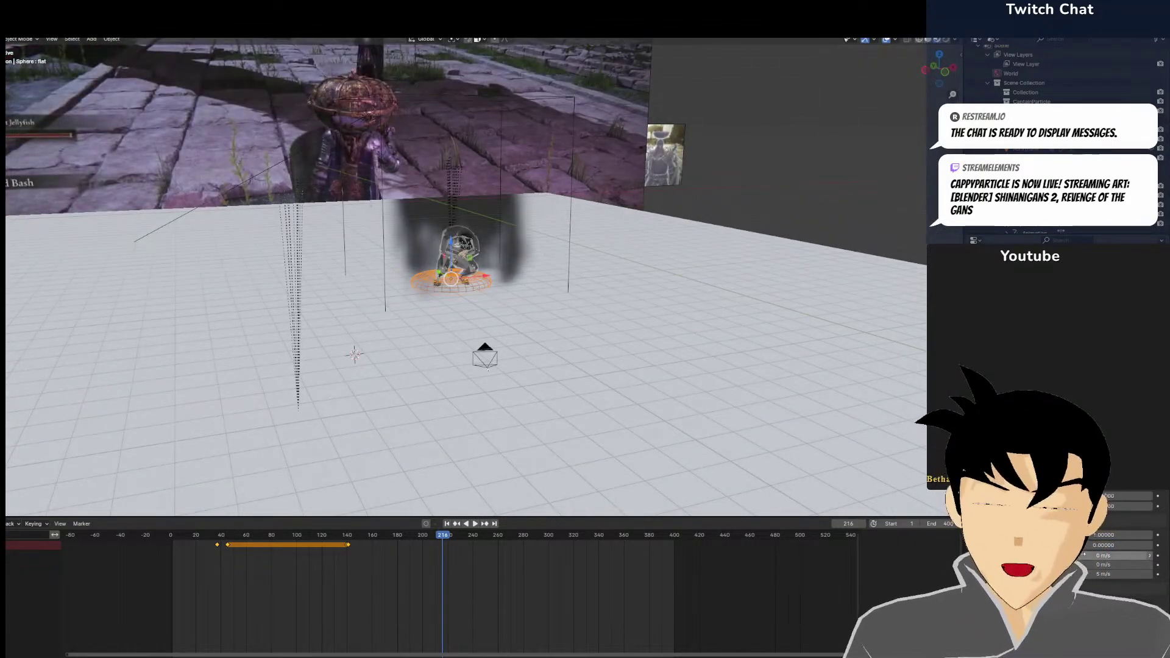
{"action": "scroll", "coordinate": [528, 367], "scroll_direction": "up", "scroll_amount": 3}
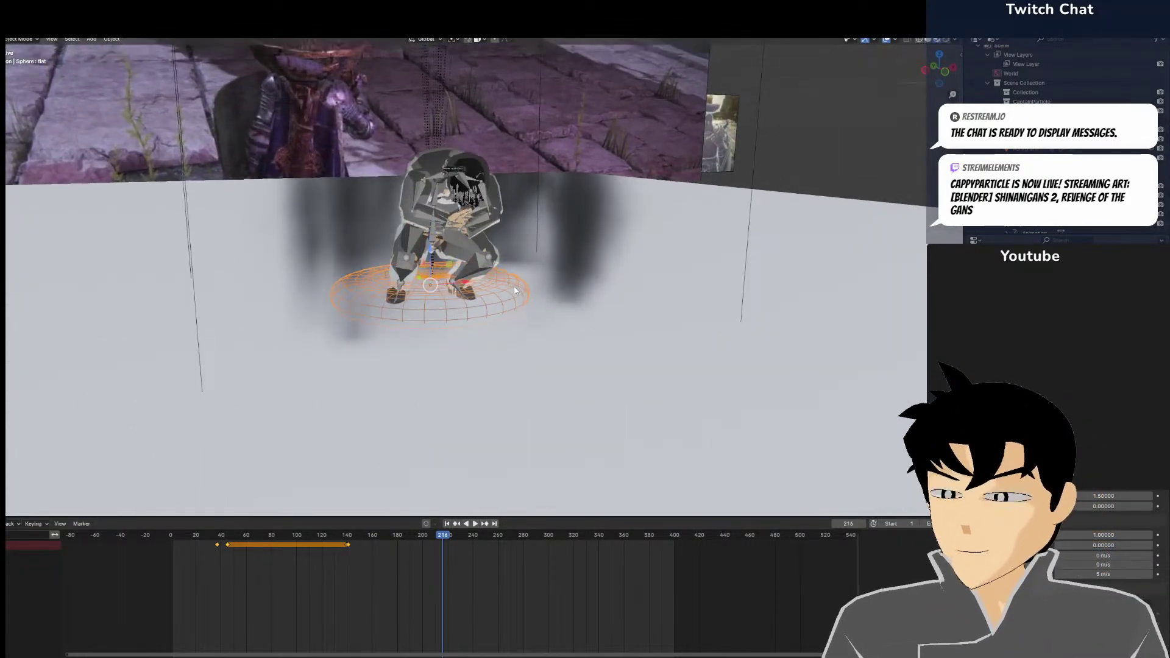
{"action": "scroll", "coordinate": [500, 282], "scroll_direction": "up", "scroll_amount": 2}
{"action": "key", "text": "KP_0"}
{"action": "scroll", "coordinate": [481, 279], "scroll_direction": "up", "scroll_amount": 5}
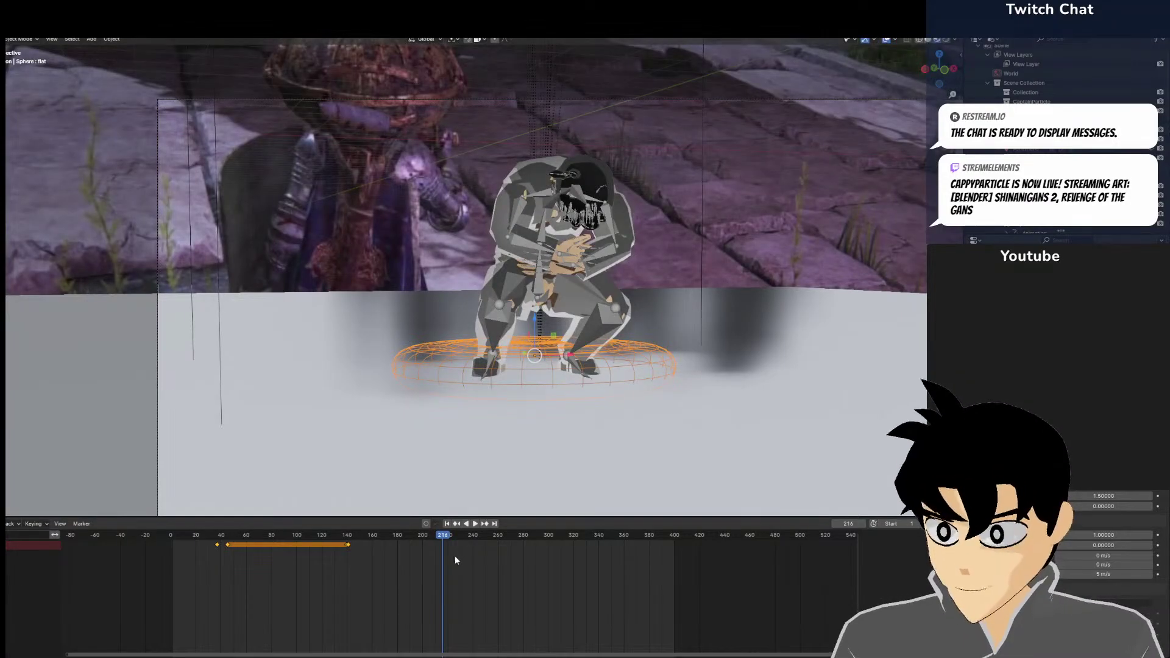
Replay the smoke from about frame 141, then review the character's rise at frames 279 and 242
{"action": "left_click", "coordinate": [348, 558]}
{"action": "key", "text": "space"}
{"action": "left_click_drag", "start_coordinate": [348, 558], "coordinate": [522, 568]}
{"action": "key", "text": "space"}
{"action": "scroll", "coordinate": [561, 415], "scroll_direction": "down", "scroll_amount": 3}
{"action": "middle_click_drag", "start_coordinate": [609, 384], "coordinate": [632, 358], "text": "shift"}
{"action": "scroll", "coordinate": [632, 358], "scroll_direction": "down", "scroll_amount": 1}
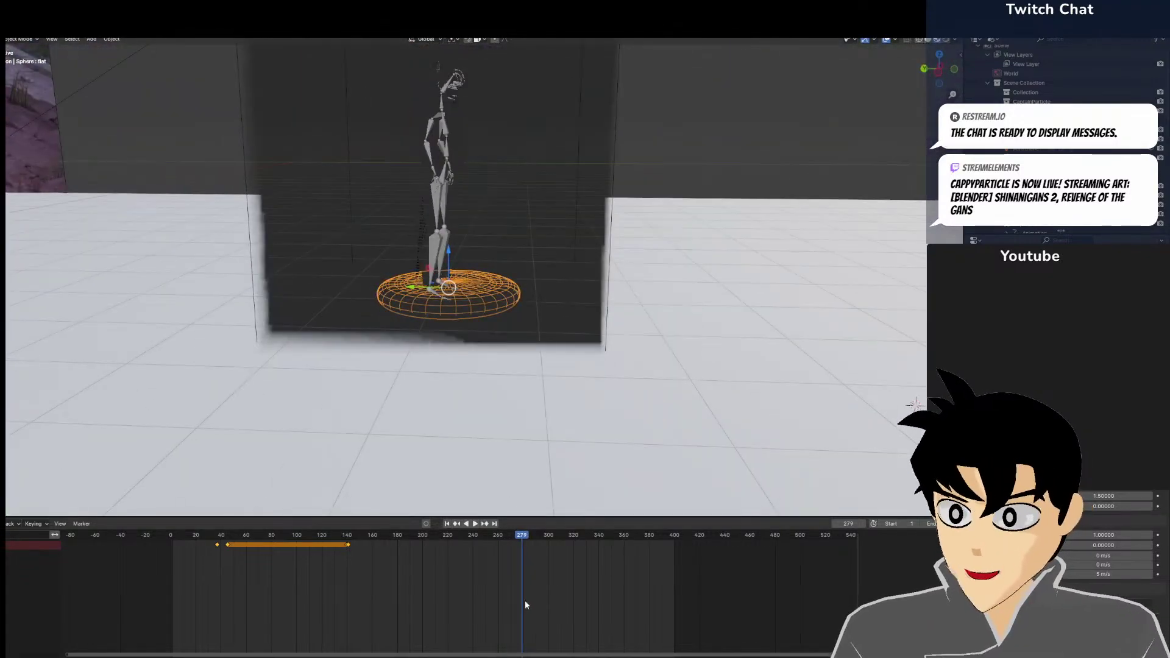
{"action": "left_click_drag", "start_coordinate": [525, 601], "coordinate": [476, 580]}
{"action": "key", "text": "space"}
{"action": "middle_click_drag", "start_coordinate": [539, 403], "coordinate": [513, 242]}
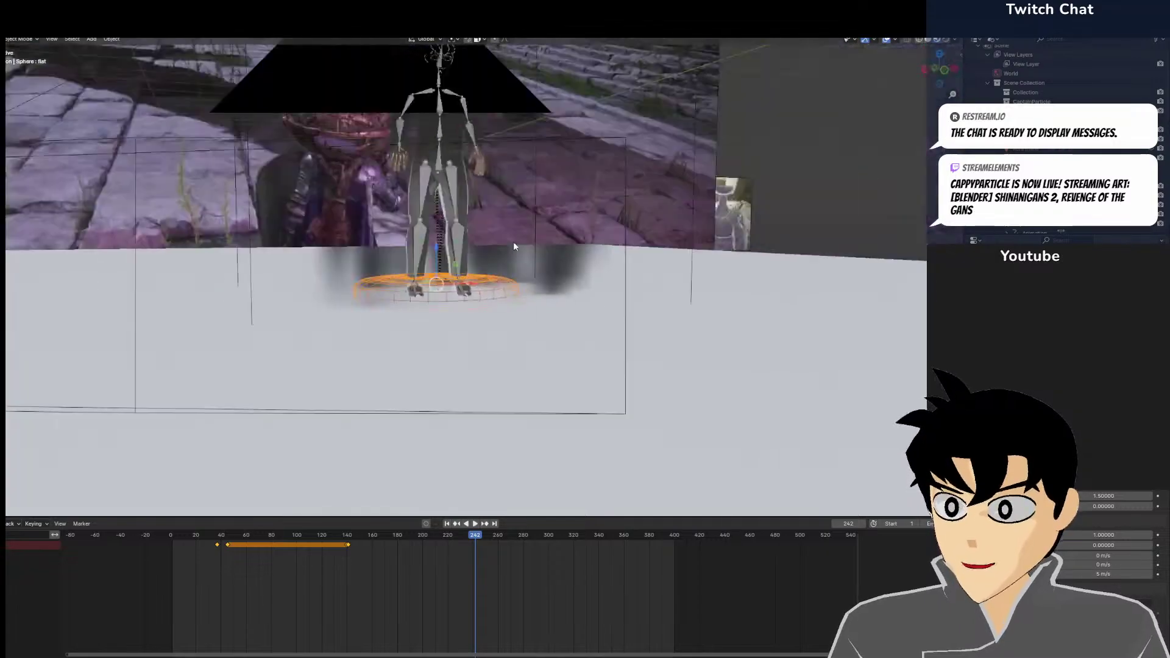
Go to the crouch at frame 199, keyframe the camera there, and advance to frame 200
{"action": "scroll", "coordinate": [543, 234], "scroll_direction": "up", "scroll_amount": 6}
{"action": "left_click", "coordinate": [711, 228]}
{"action": "middle_click_drag", "start_coordinate": [684, 218], "coordinate": [676, 317], "text": "shift"}
{"action": "left_click", "coordinate": [533, 228]}
{"action": "left_click_drag", "start_coordinate": [474, 558], "coordinate": [425, 573]}
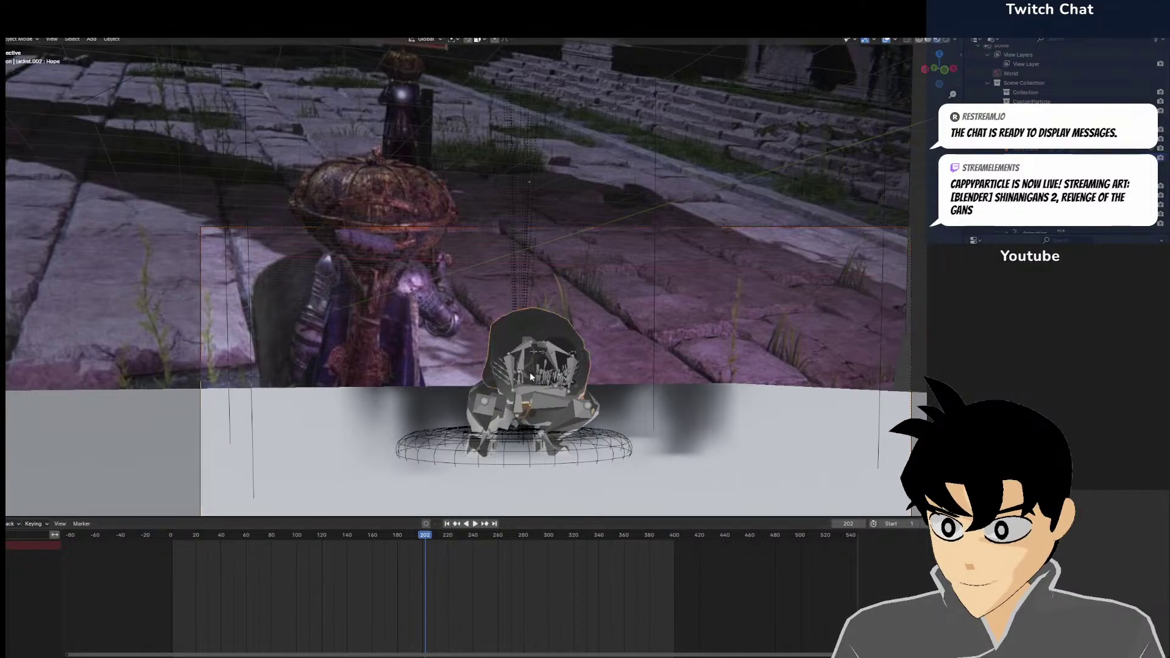
{"action": "left_click", "coordinate": [515, 402]}
{"action": "mouse_move", "coordinate": [411, 531]}
{"action": "left_mouse_down"}
{"action": "mouse_move", "coordinate": [386, 548]}
{"action": "mouse_move", "coordinate": [425, 546]}
{"action": "left_mouse_up"}
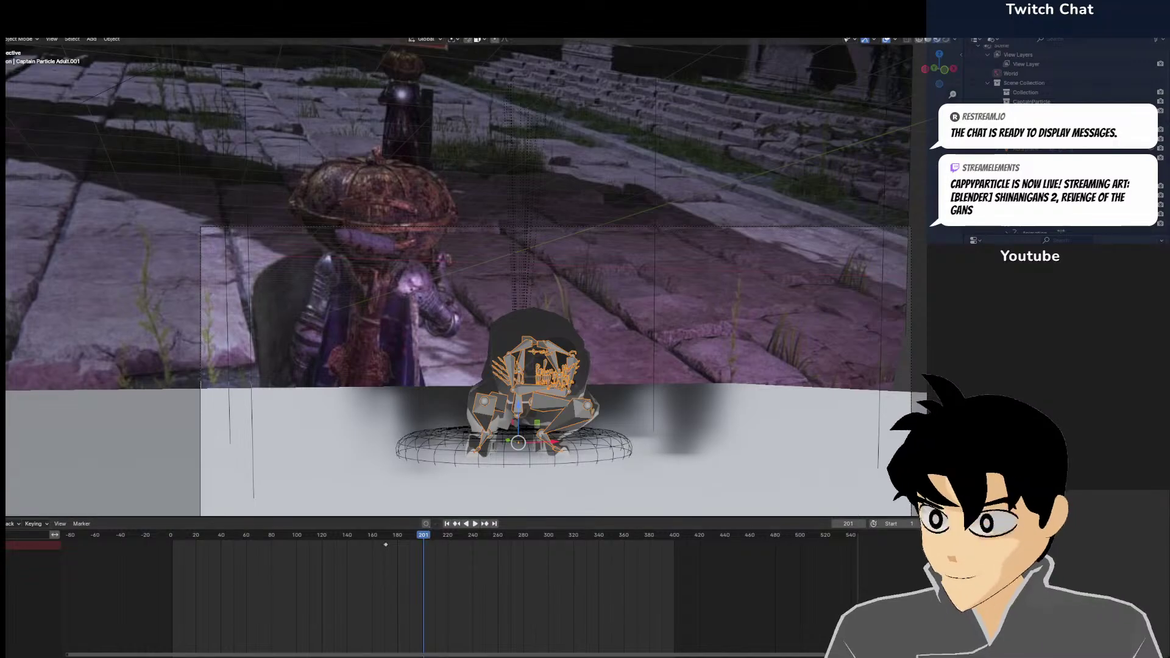
{"action": "left_click", "coordinate": [420, 560]}
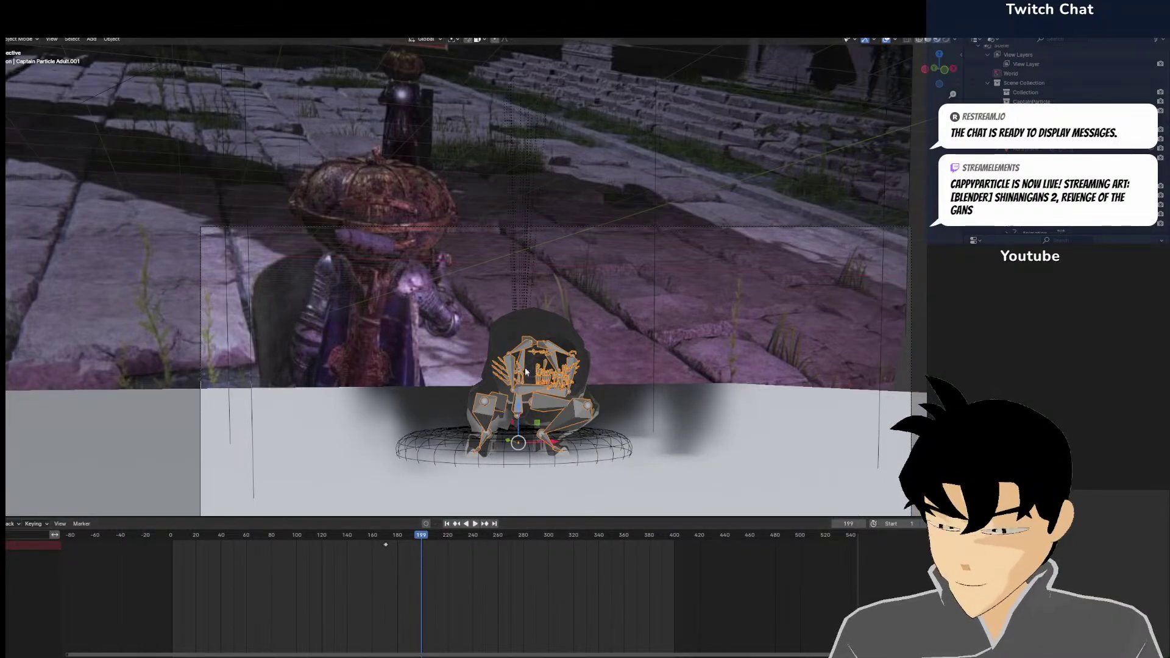
{"action": "left_click", "coordinate": [535, 223]}
{"action": "scroll", "coordinate": [528, 228], "scroll_direction": "down", "scroll_amount": 3}
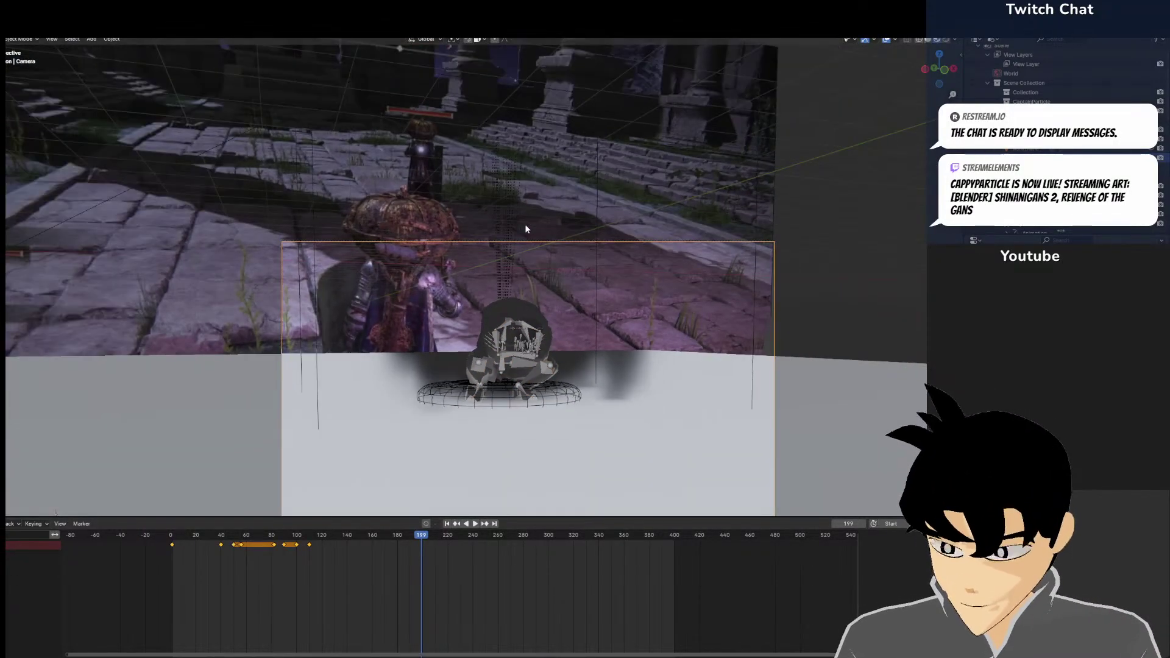
{"action": "key", "text": "i"}
{"action": "key", "text": "Right"}
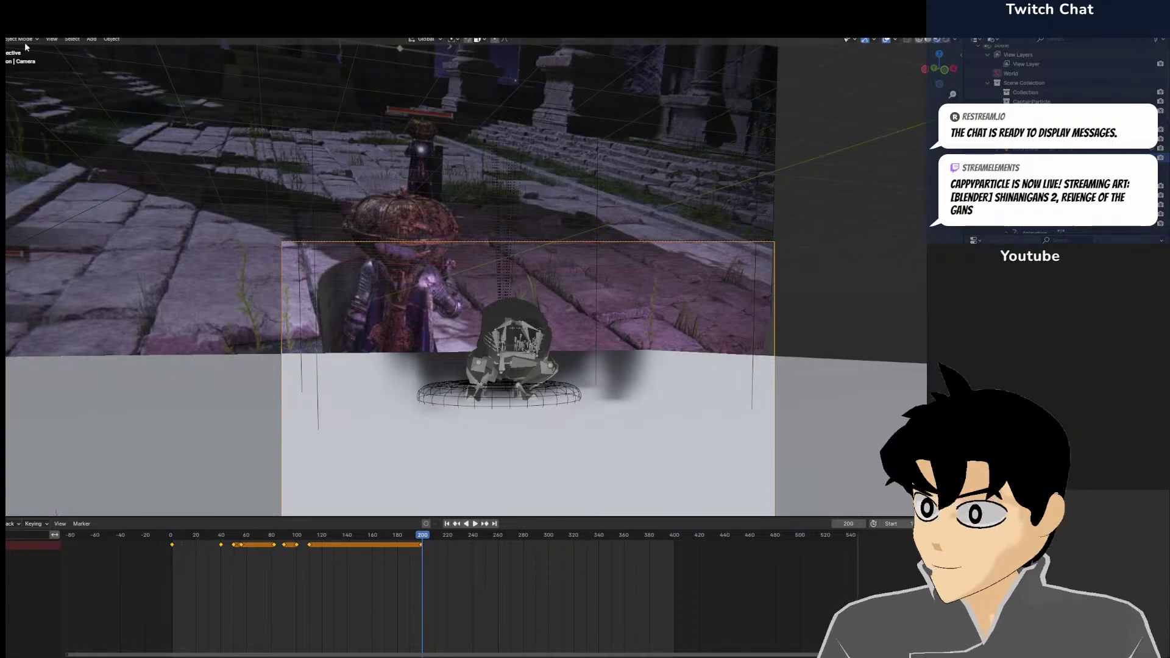
Move the camera with Walk Navigation to a low close-up of the crouching character's feet and keyframe it at frame 200
{"action": "left_click", "coordinate": [52, 40]}
{"action": "scroll", "coordinate": [578, 279], "scroll_direction": "down", "scroll_amount": 2}
{"action": "scroll", "coordinate": [560, 216], "scroll_direction": "up", "scroll_amount": 2}
{"action": "middle_click_drag", "start_coordinate": [578, 279], "coordinate": [524, 176], "text": "shift"}
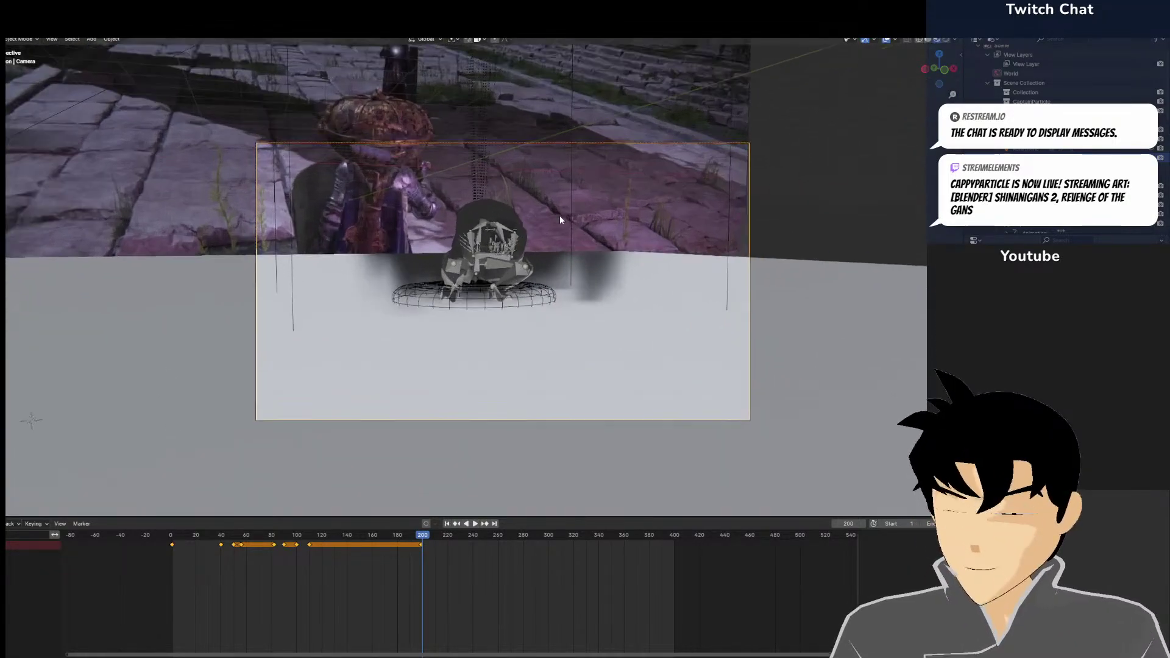
{"action": "scroll", "coordinate": [559, 215], "scroll_direction": "up", "scroll_amount": 2}
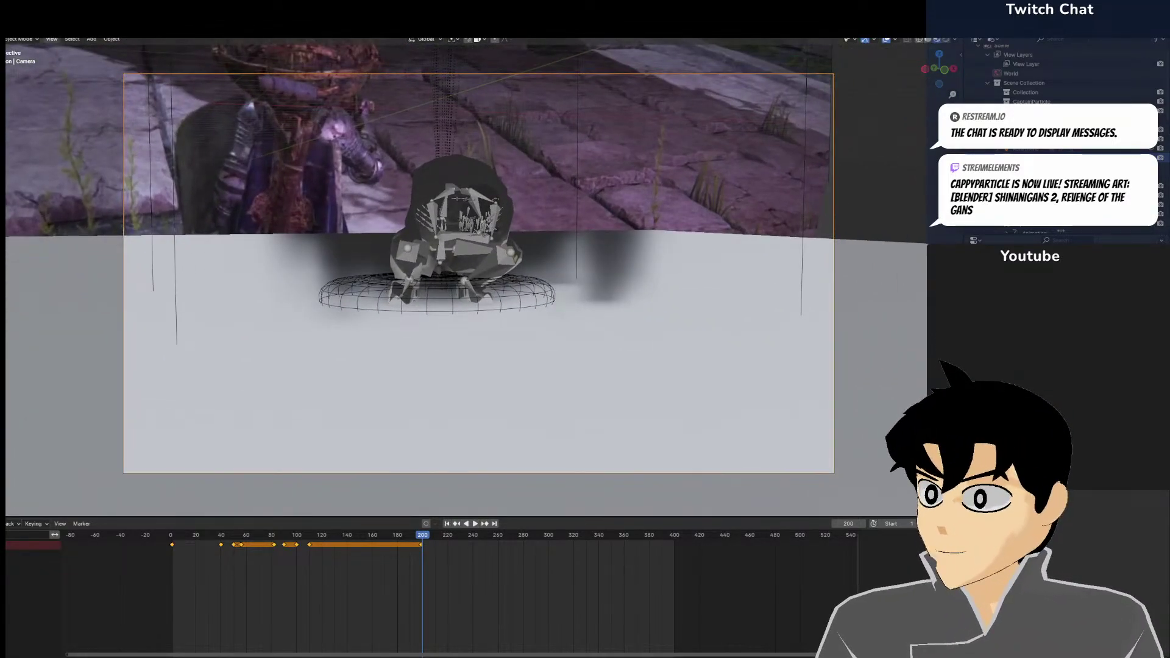
{"action": "left_click", "coordinate": [51, 40]}
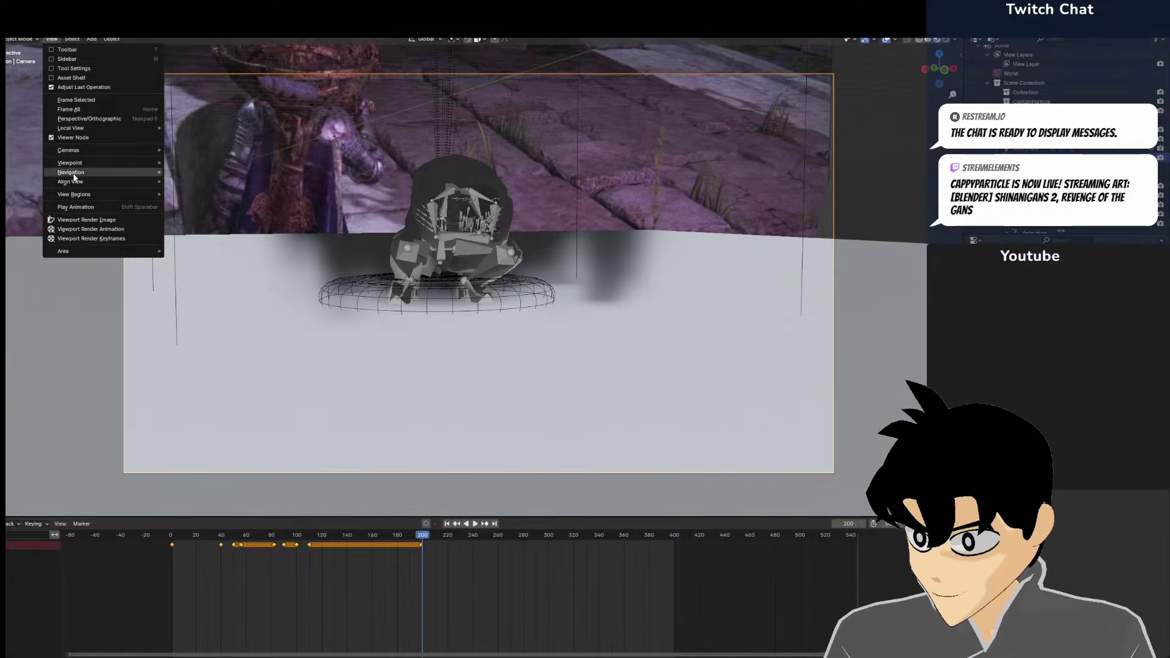
{"action": "mouse_move", "coordinate": [98, 173]}
{"action": "left_click", "coordinate": [232, 350]}
{"action": "key", "text": "w"}
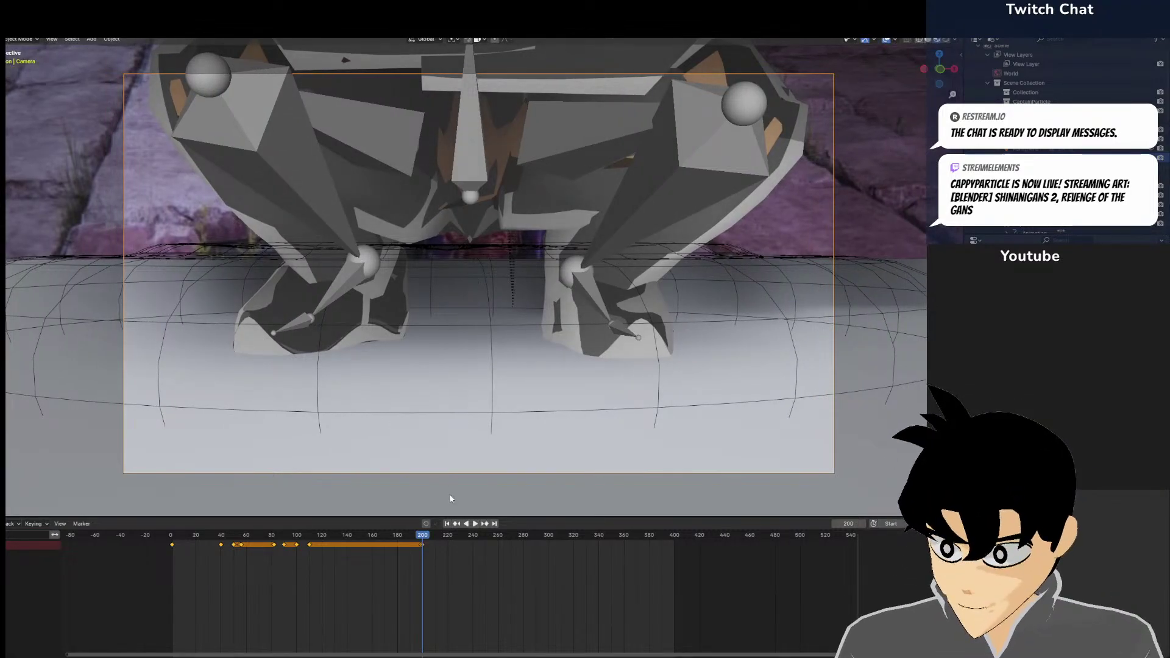
At frame 250, raise the camera with Walk Navigation to a close-up of the standing character's head and keyframe it
{"action": "left_click_drag", "start_coordinate": [439, 556], "coordinate": [485, 548]}
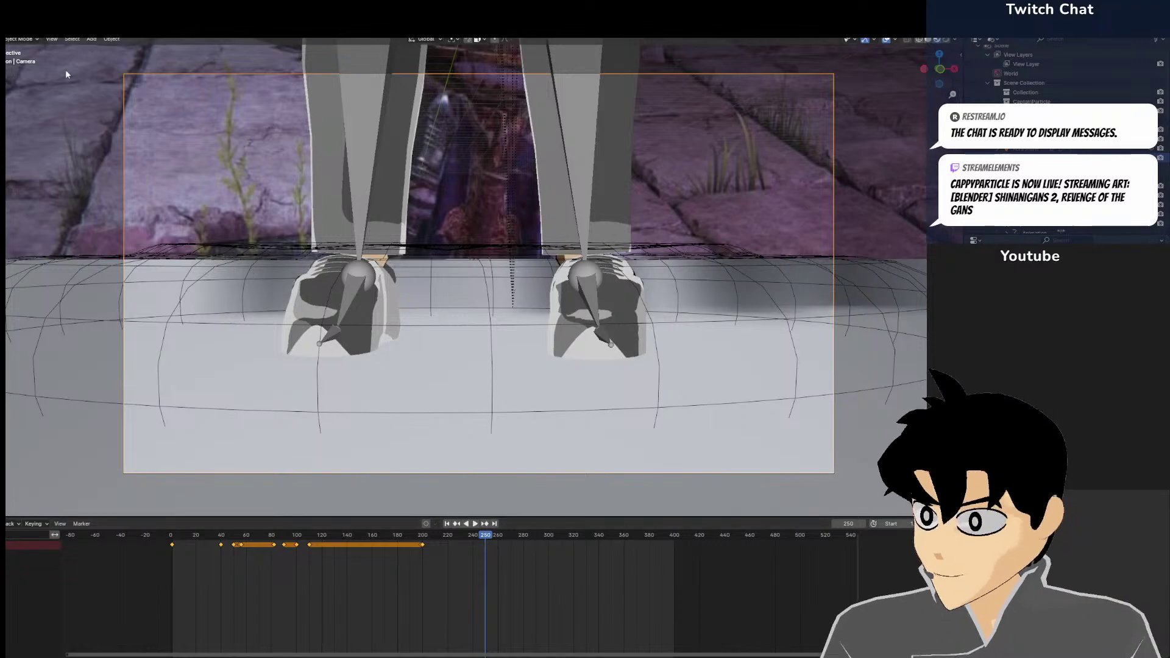
{"action": "left_click", "coordinate": [54, 39]}
{"action": "mouse_move", "coordinate": [97, 172]}
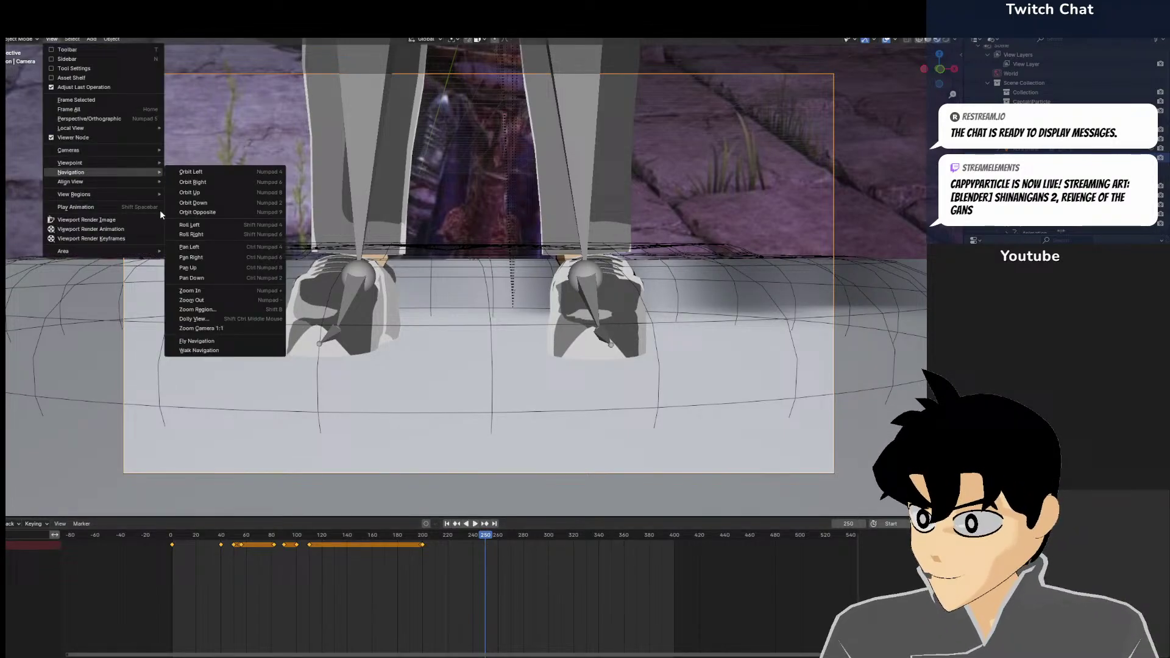
{"action": "left_click", "coordinate": [213, 350]}
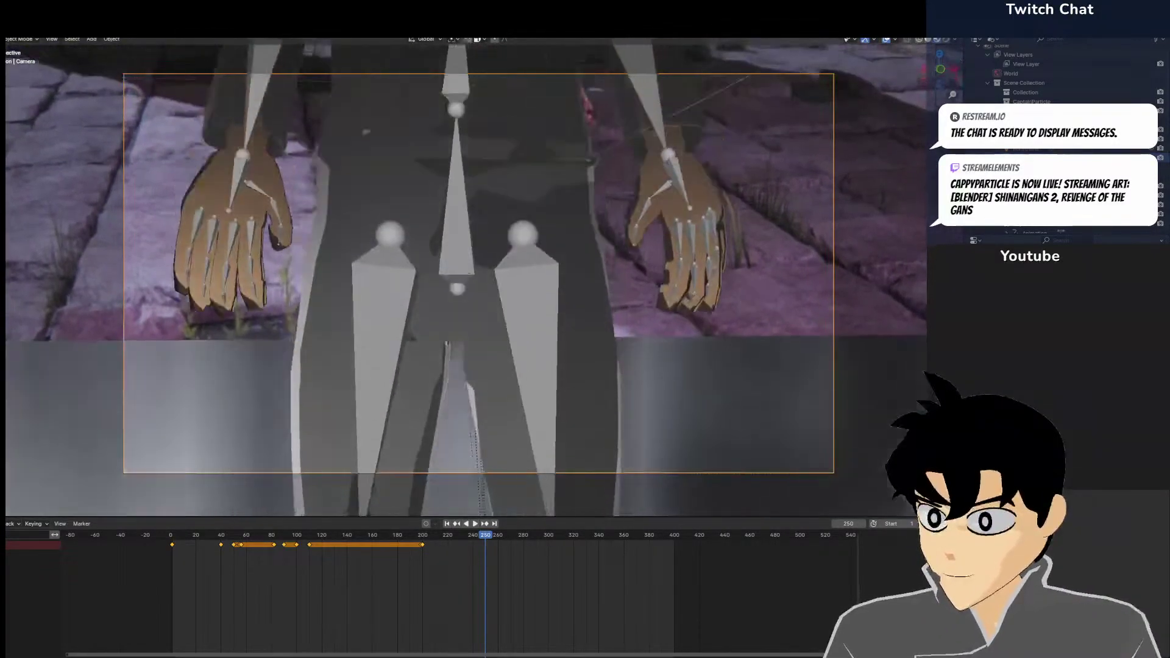
{"action": "key", "text": "e"}
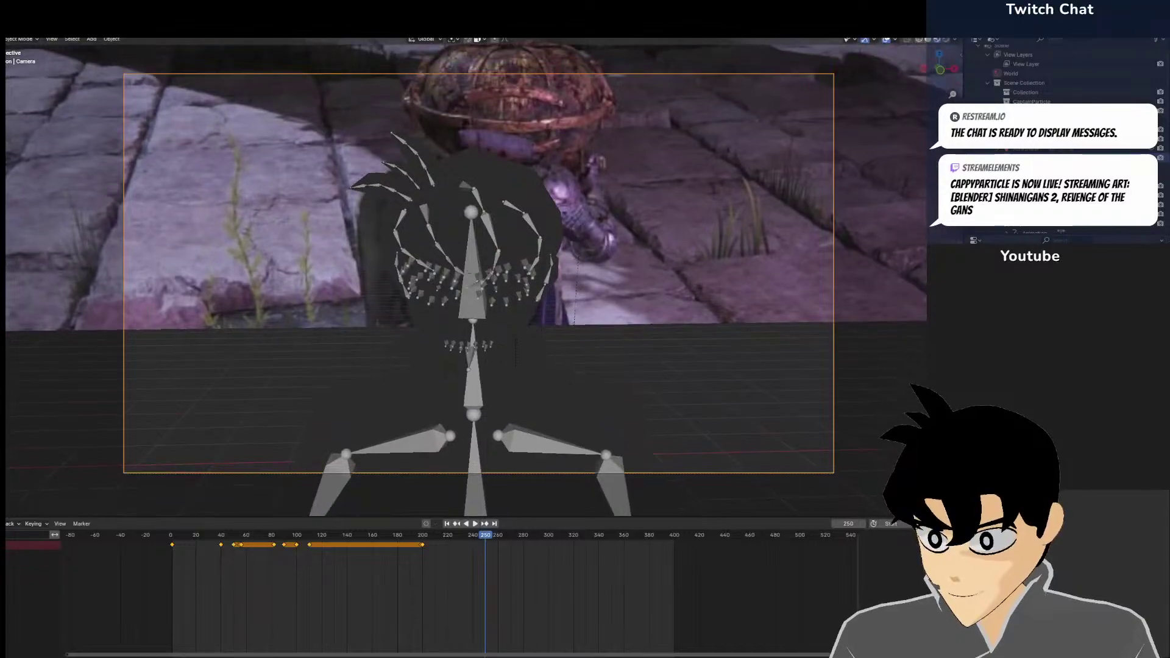
{"action": "left_click", "coordinate": [213, 350]}
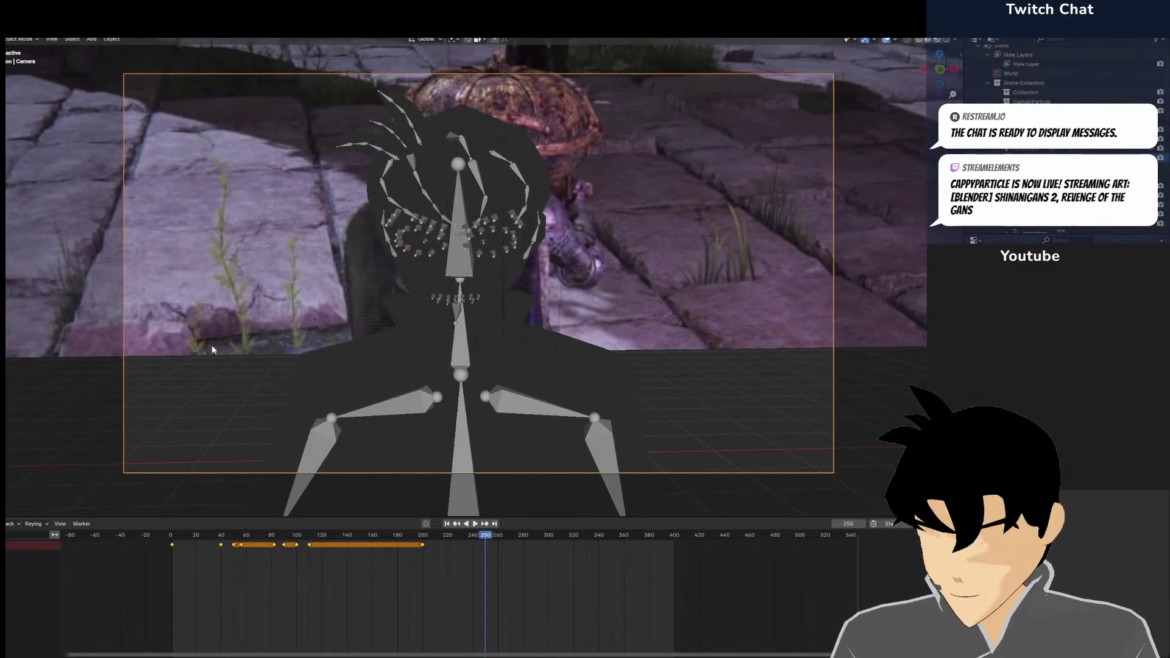
{"action": "scroll", "coordinate": [441, 300], "scroll_direction": "up", "scroll_amount": 1}
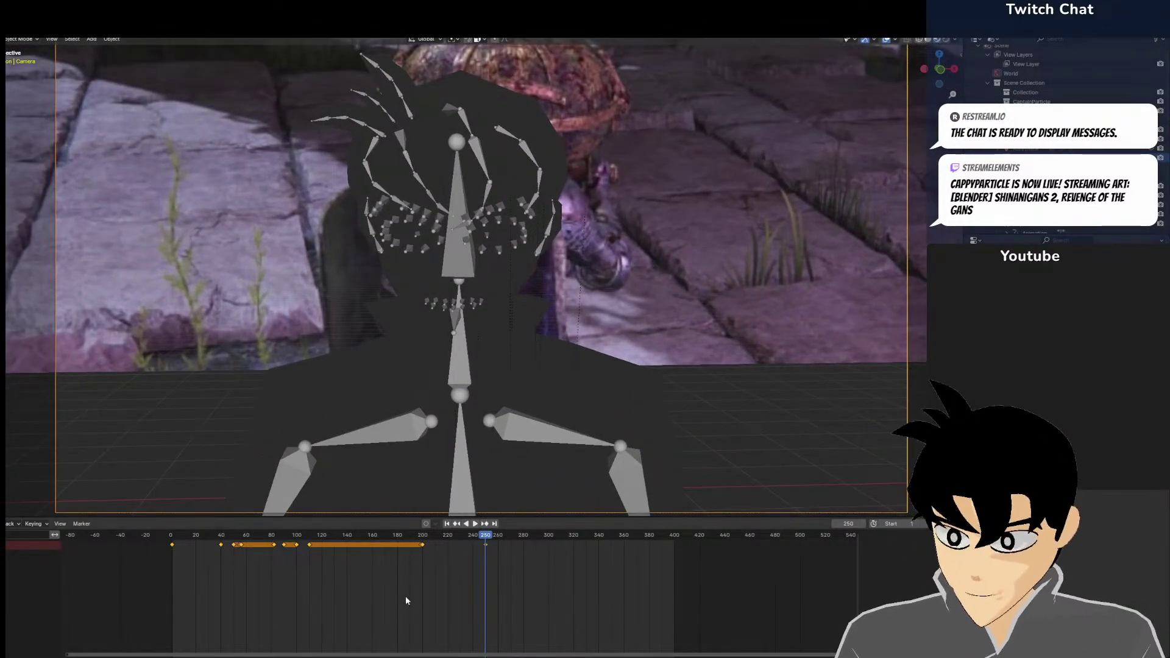
Review the head close-up around frames 259 to 267 and return to frame 263
{"action": "left_click_drag", "start_coordinate": [450, 579], "coordinate": [497, 585]}
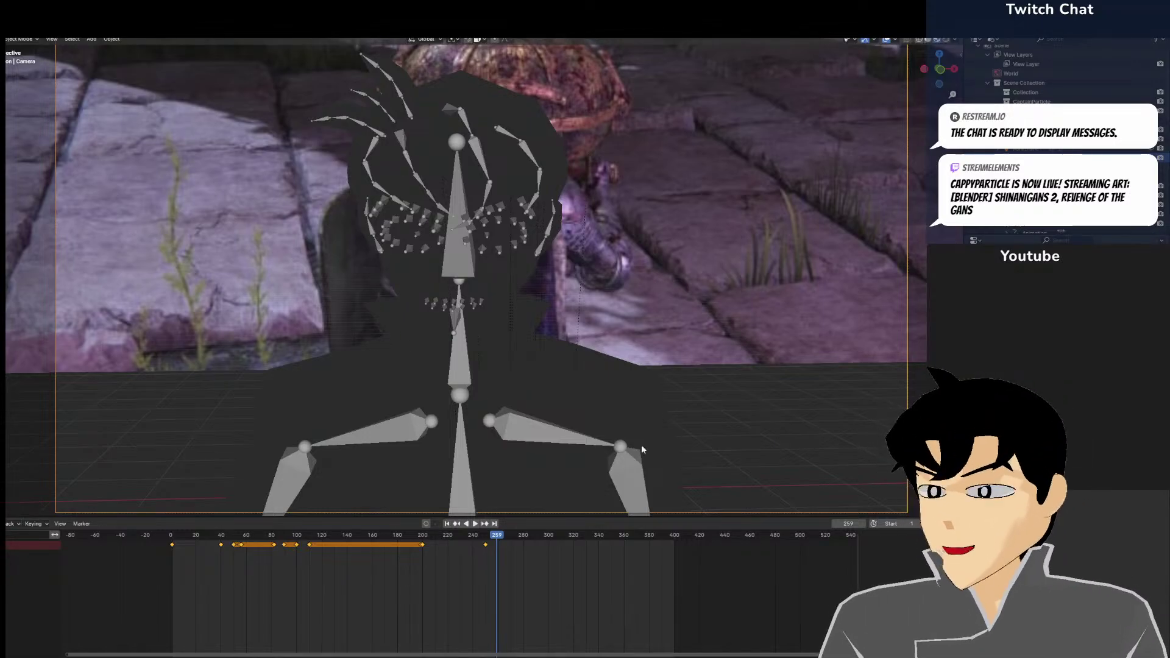
{"action": "key", "text": "space"}
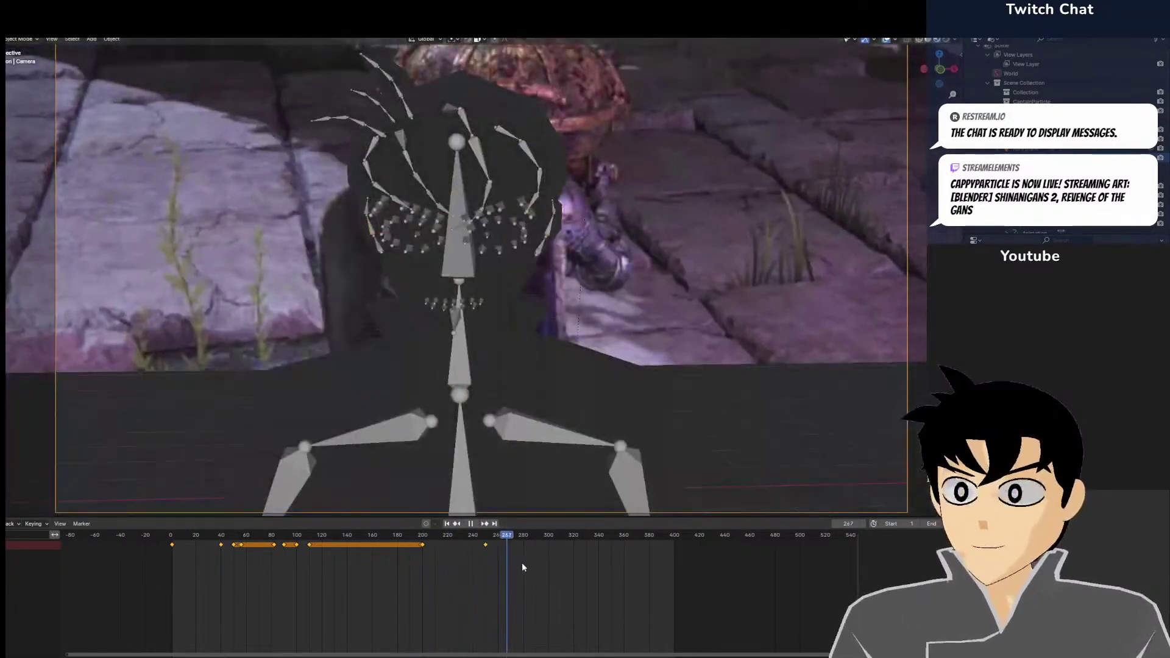
{"action": "mouse_move", "coordinate": [522, 561]}
{"action": "left_mouse_down"}
{"action": "mouse_move", "coordinate": [427, 561]}
{"action": "mouse_move", "coordinate": [501, 566]}
{"action": "left_mouse_up"}
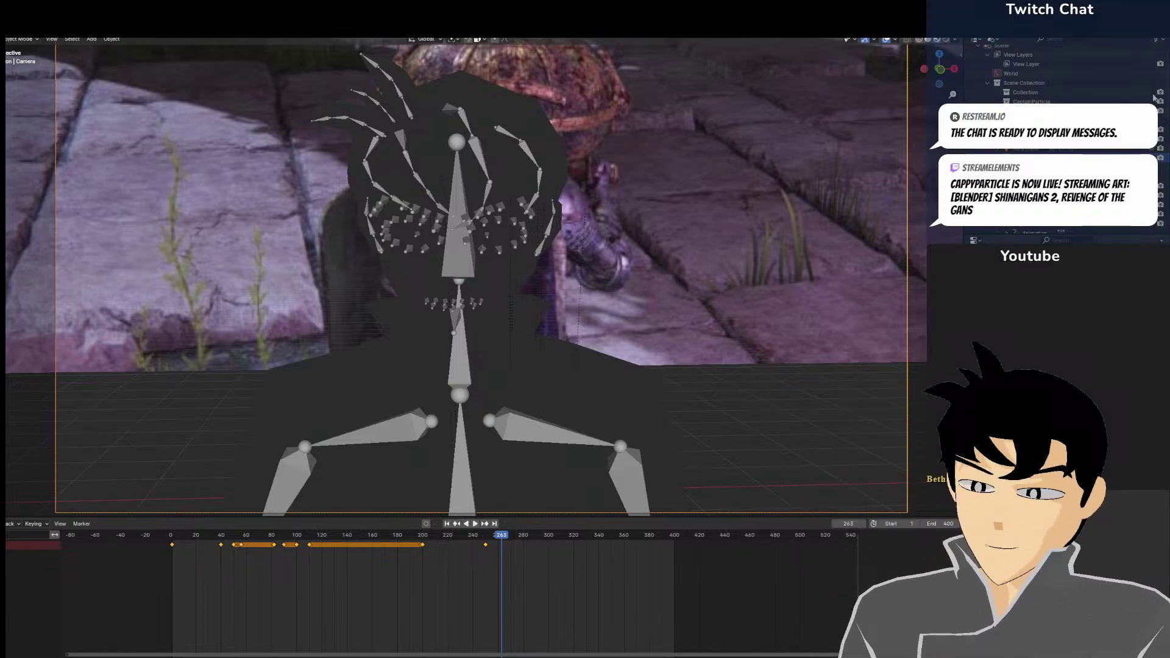
{"action": "scroll", "coordinate": [595, 246], "scroll_direction": "down", "scroll_amount": 6}
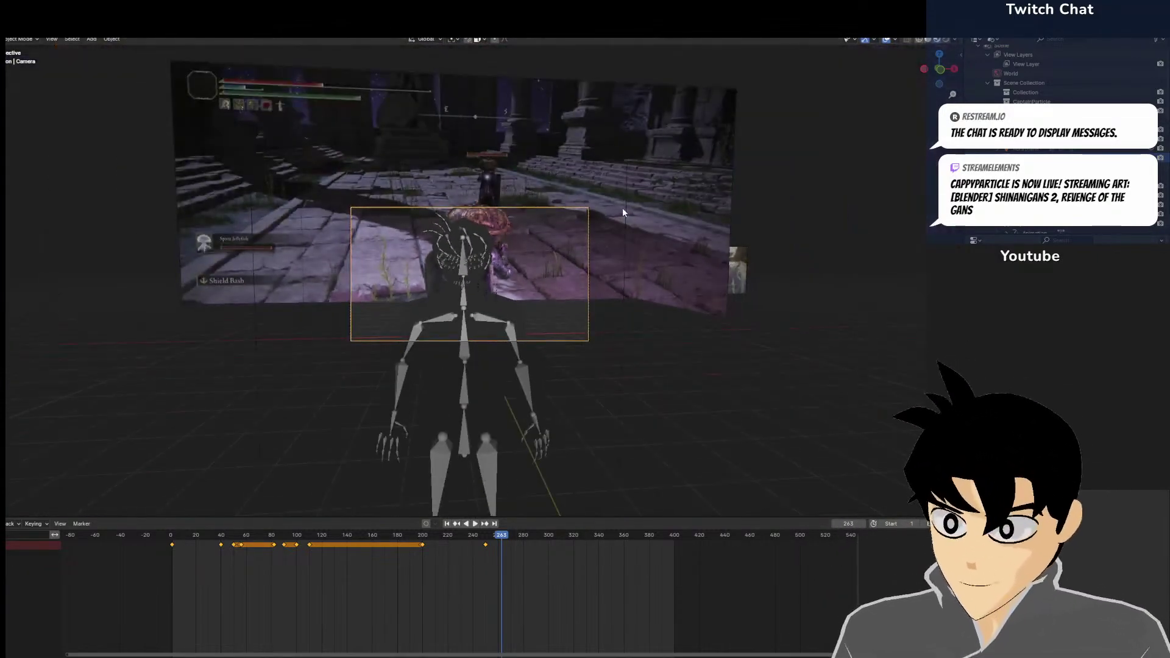
Select the smoke domain and replay the smoke simulation from the start, stopping at frame 155
{"action": "left_click", "coordinate": [622, 211]}
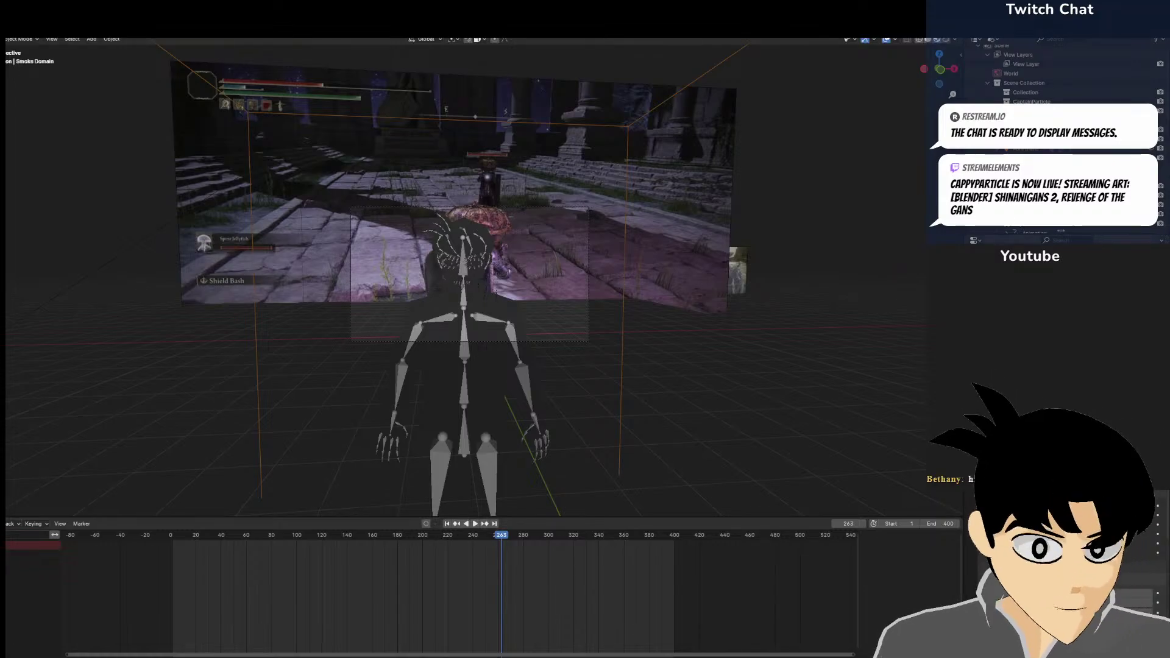
{"action": "scroll", "coordinate": [870, 330], "scroll_direction": "down", "scroll_amount": 3}
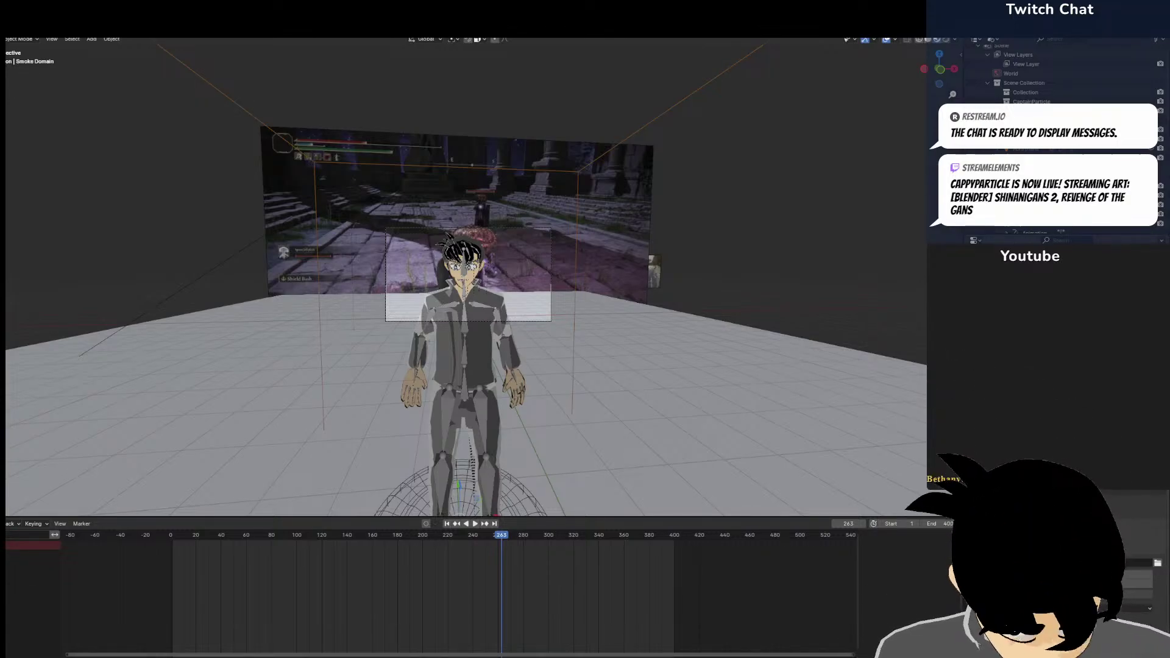
{"action": "left_click_drag", "start_coordinate": [519, 534], "coordinate": [171, 561]}
{"action": "left_click", "coordinate": [475, 523]}
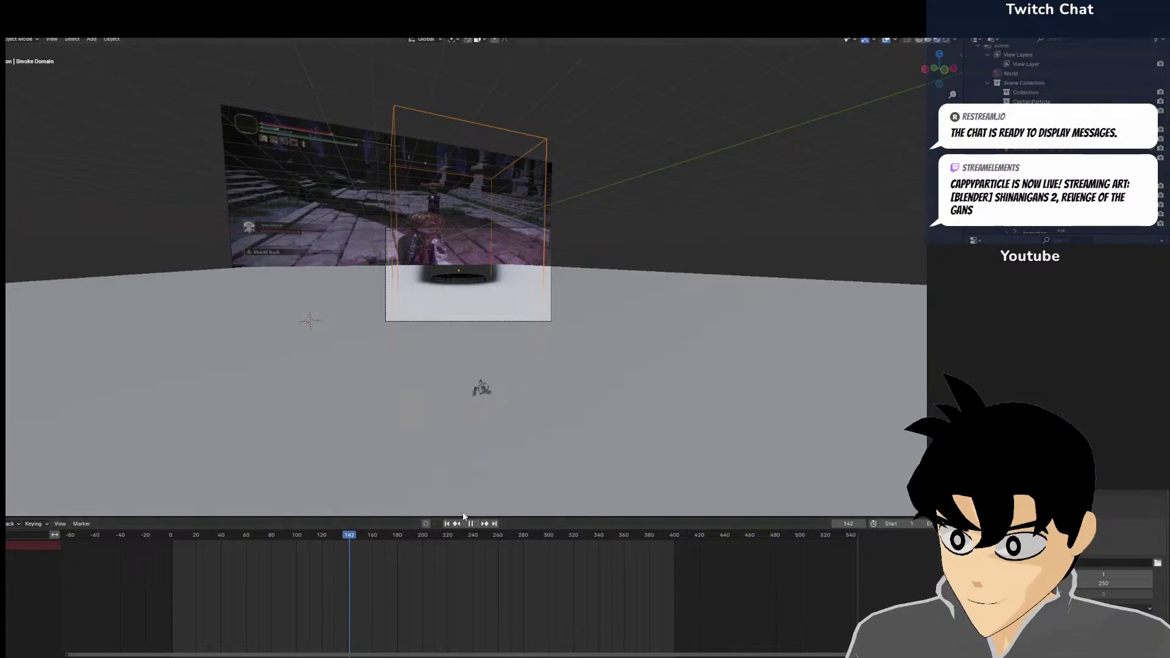
{"action": "left_click", "coordinate": [470, 523]}
Duplicate the floor slab about 44 m toward the background image and rotate the copy 90° into an upright backdrop wall
{"action": "key", "text": "KP_0"}
{"action": "left_click", "coordinate": [465, 350]}
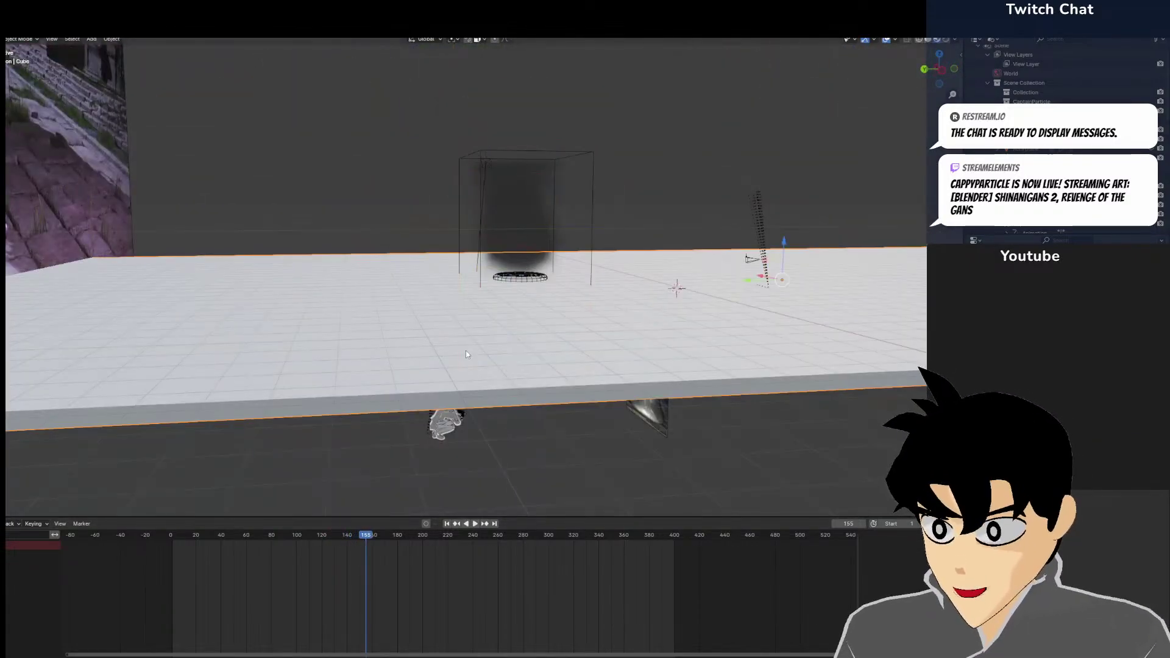
{"action": "key", "text": "KP_Decimal"}
{"action": "key", "text": "shift+d"}
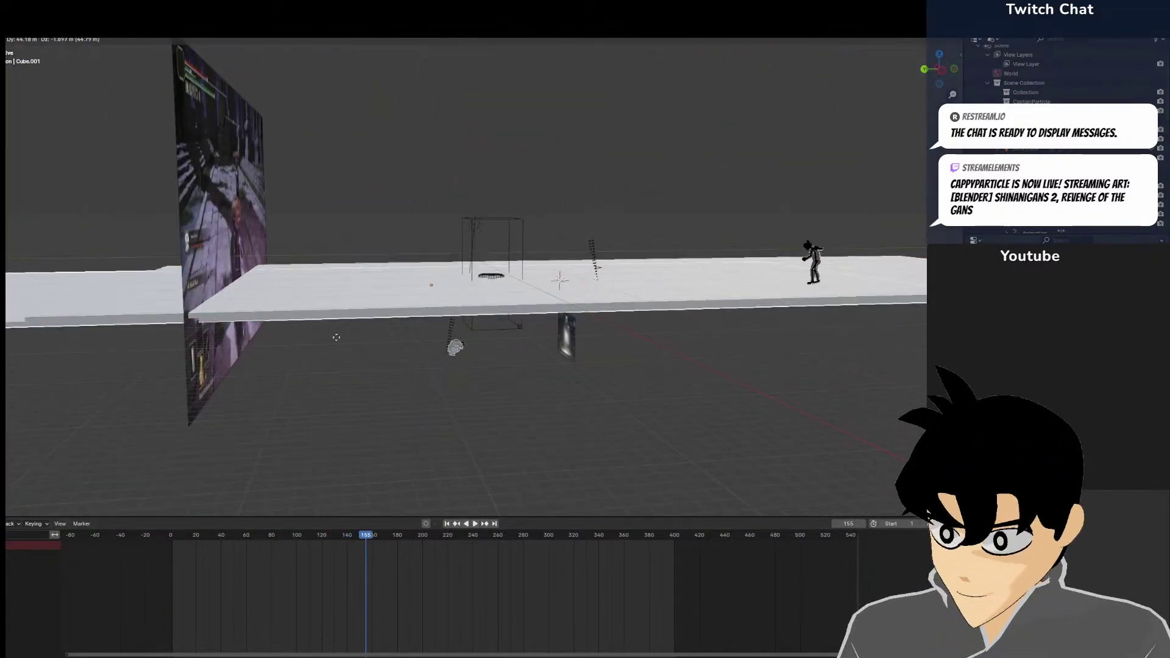
{"action": "left_click", "coordinate": [332, 340]}
{"action": "type", "text": "r90"}
{"action": "key", "text": "Return"}
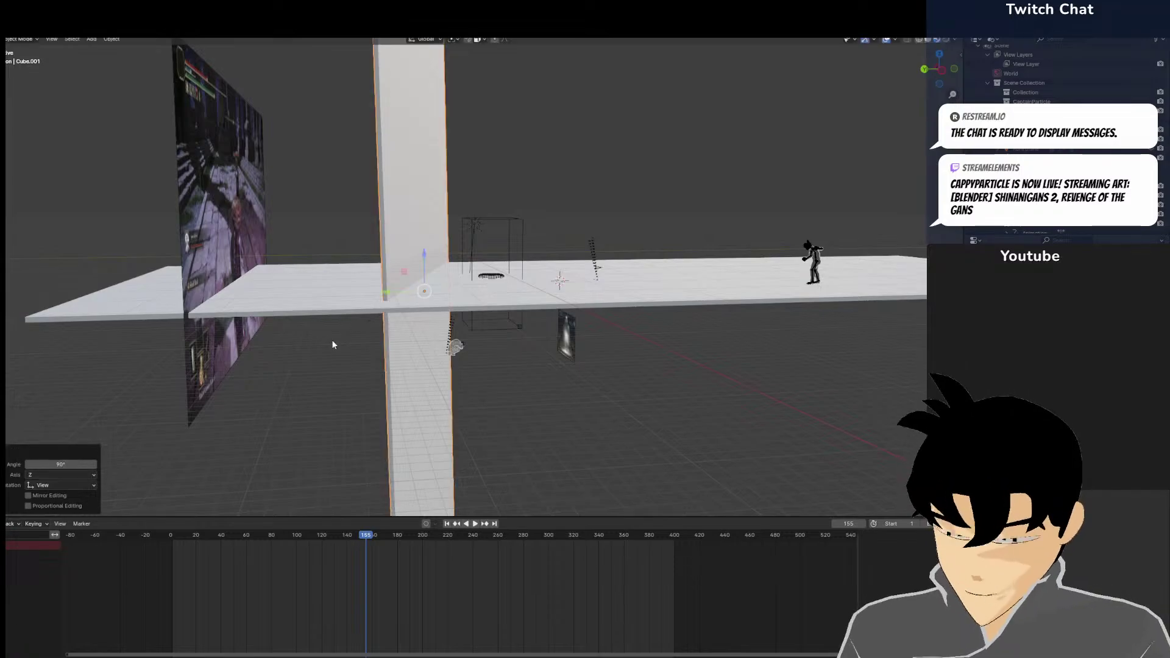
Check the new backdrop wall behind the crouching character through the camera at frame 192
{"action": "key", "text": "KP_0"}
{"action": "mouse_move", "coordinate": [390, 577]}
{"action": "left_mouse_down"}
{"action": "mouse_move", "coordinate": [425, 575]}
{"action": "mouse_move", "coordinate": [413, 573]}
{"action": "left_mouse_up"}
{"action": "scroll", "coordinate": [449, 457], "scroll_direction": "up", "scroll_amount": 5}
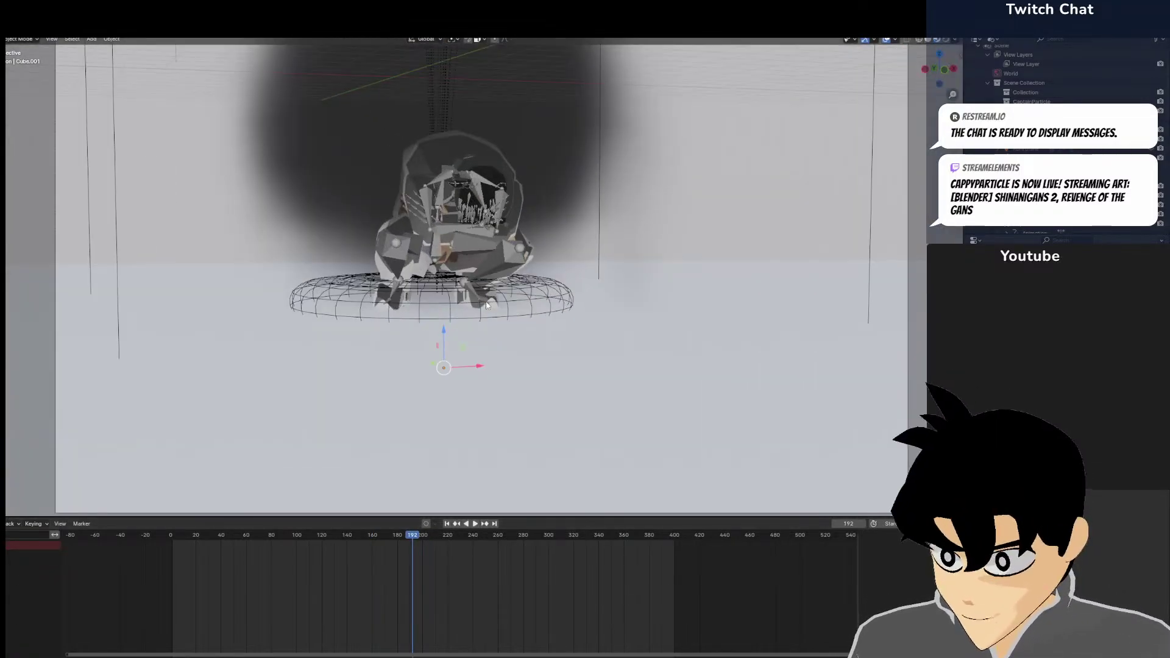
Set the ring-shaped smoke emitter's initial Z velocity to 2 m/s and replay the simulation from the start
{"action": "left_click", "coordinate": [501, 316]}
{"action": "middle_click_drag", "start_coordinate": [502, 317], "coordinate": [609, 319]}
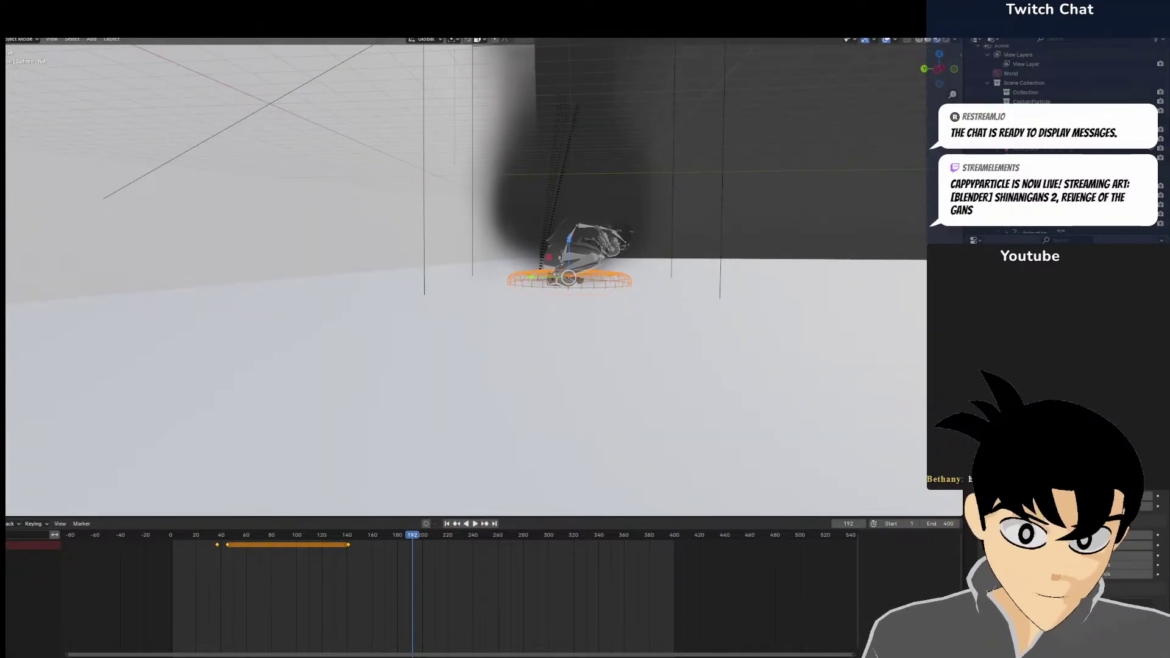
{"action": "scroll", "coordinate": [730, 291], "scroll_direction": "down", "scroll_amount": 5}
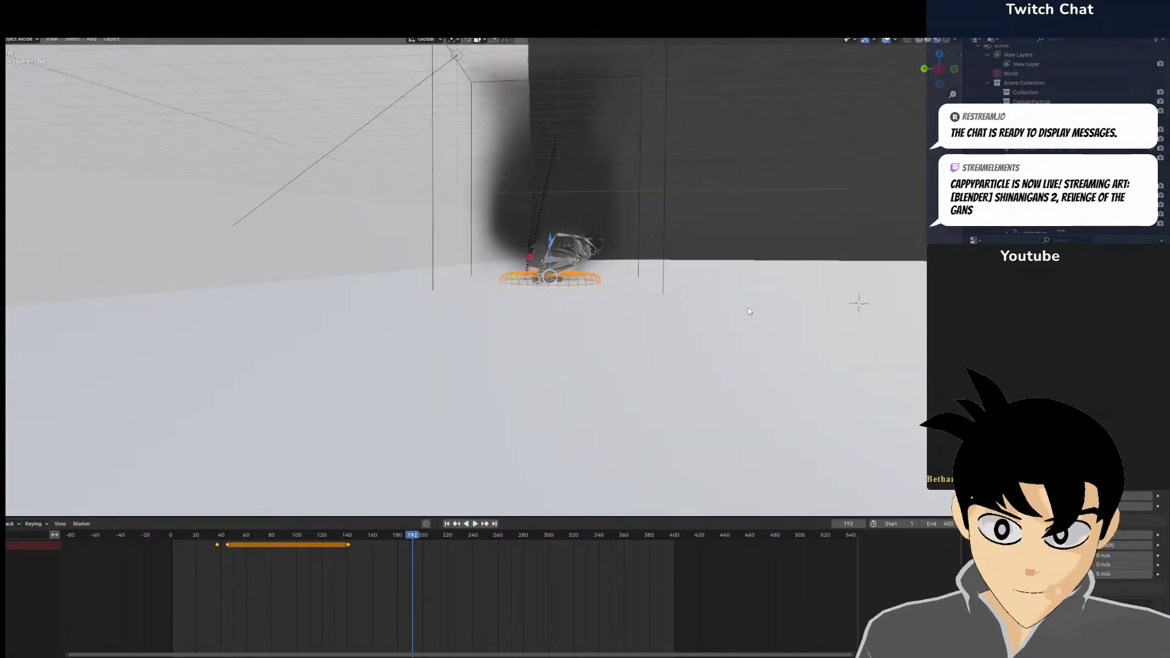
{"action": "middle_click_drag", "start_coordinate": [734, 285], "coordinate": [695, 311]}
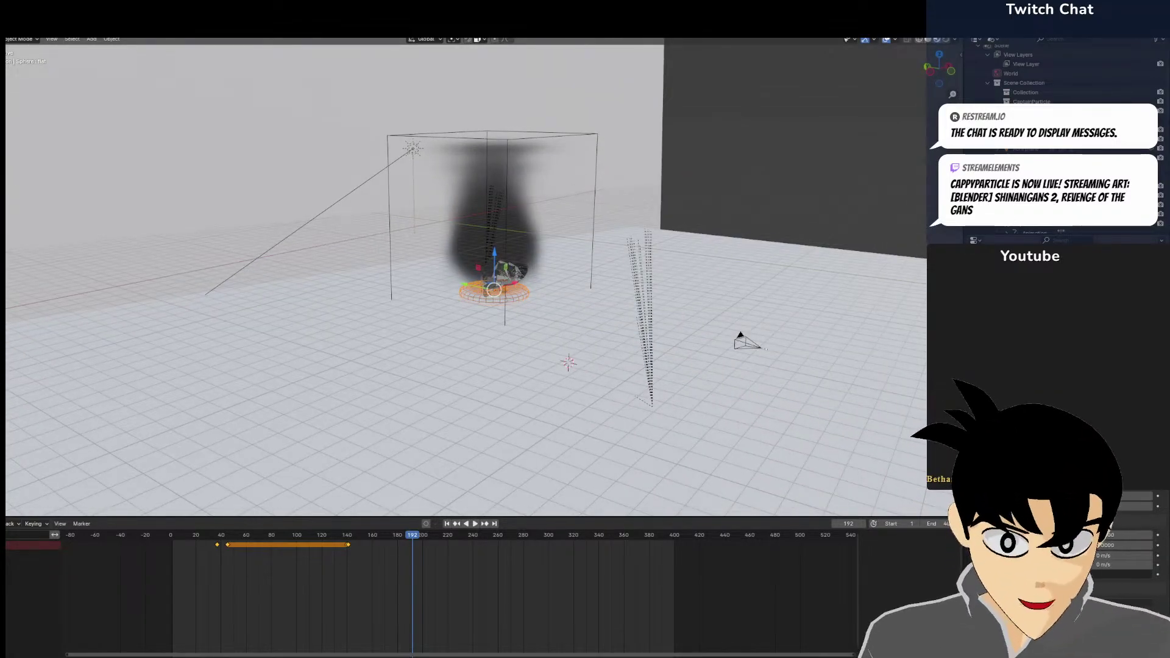
{"action": "key", "text": "shift+Left"}
{"action": "key", "text": "space"}
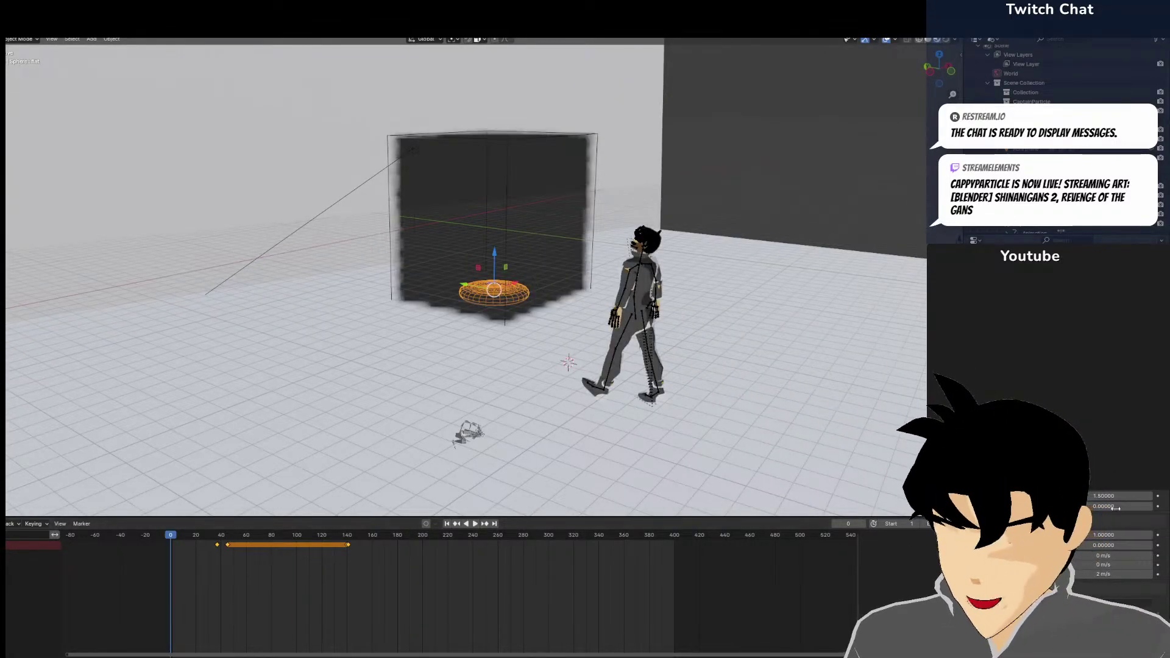
{"action": "left_click", "coordinate": [474, 523]}
{"action": "left_click", "coordinate": [475, 522]}
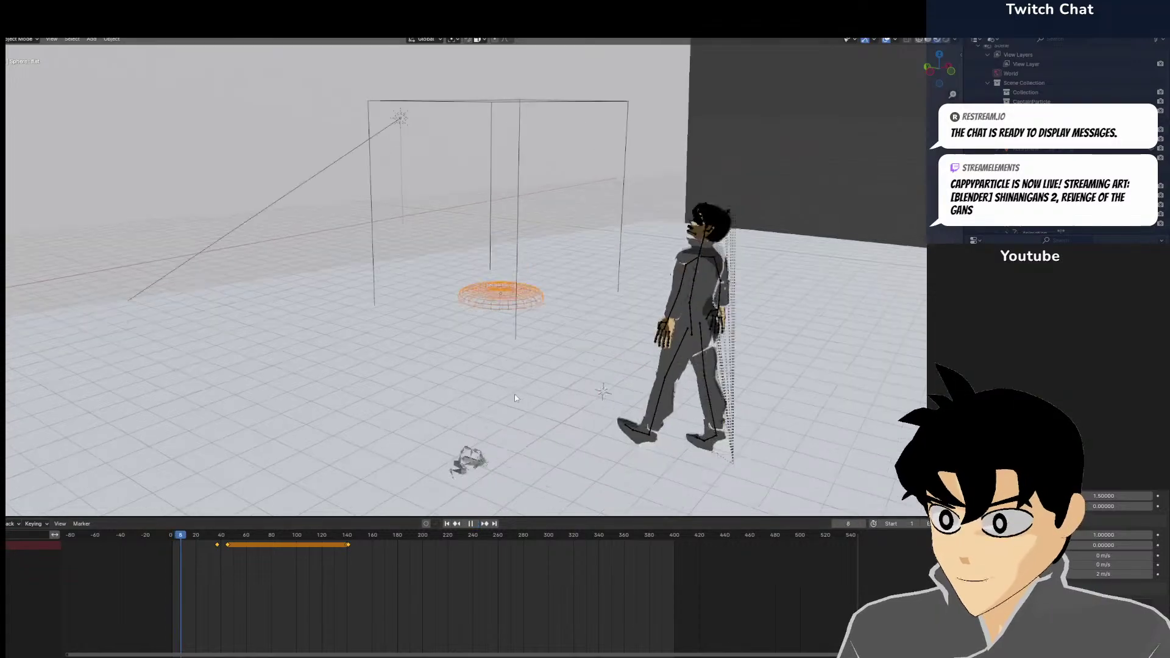
{"action": "key", "text": "KP_0"}
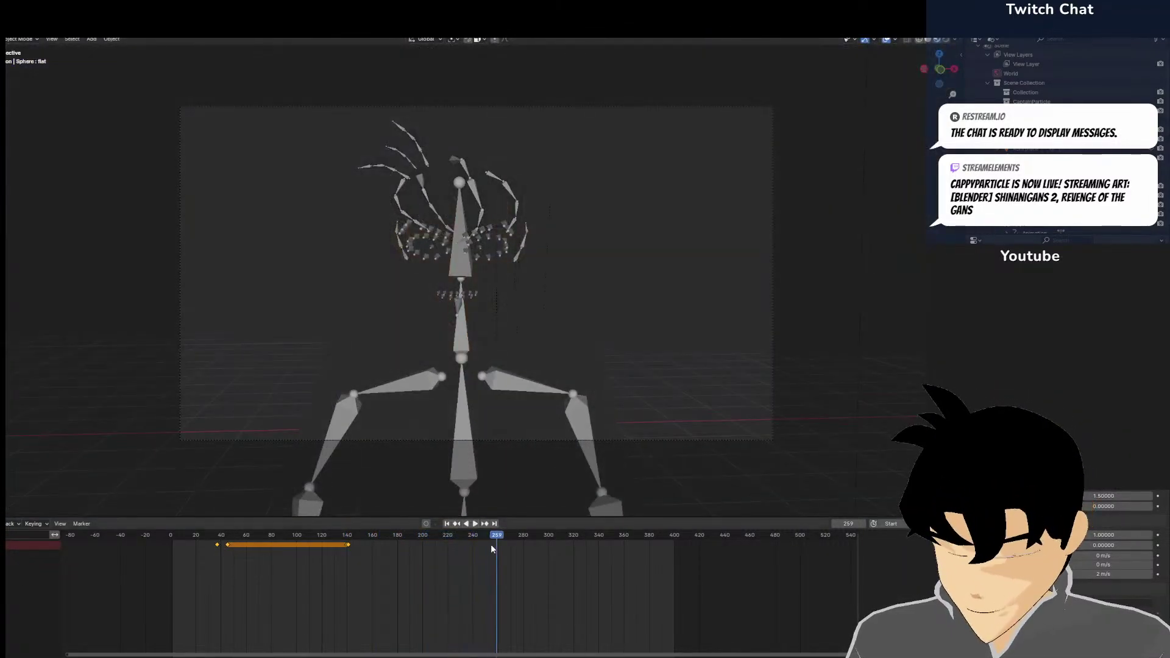
Go to frame 253, inspect the smoke domain's settings from outside the camera, and return to the camera view
{"action": "mouse_move", "coordinate": [491, 543]}
{"action": "left_mouse_down"}
{"action": "mouse_move", "coordinate": [481, 550]}
{"action": "mouse_move", "coordinate": [488, 543]}
{"action": "left_mouse_up"}
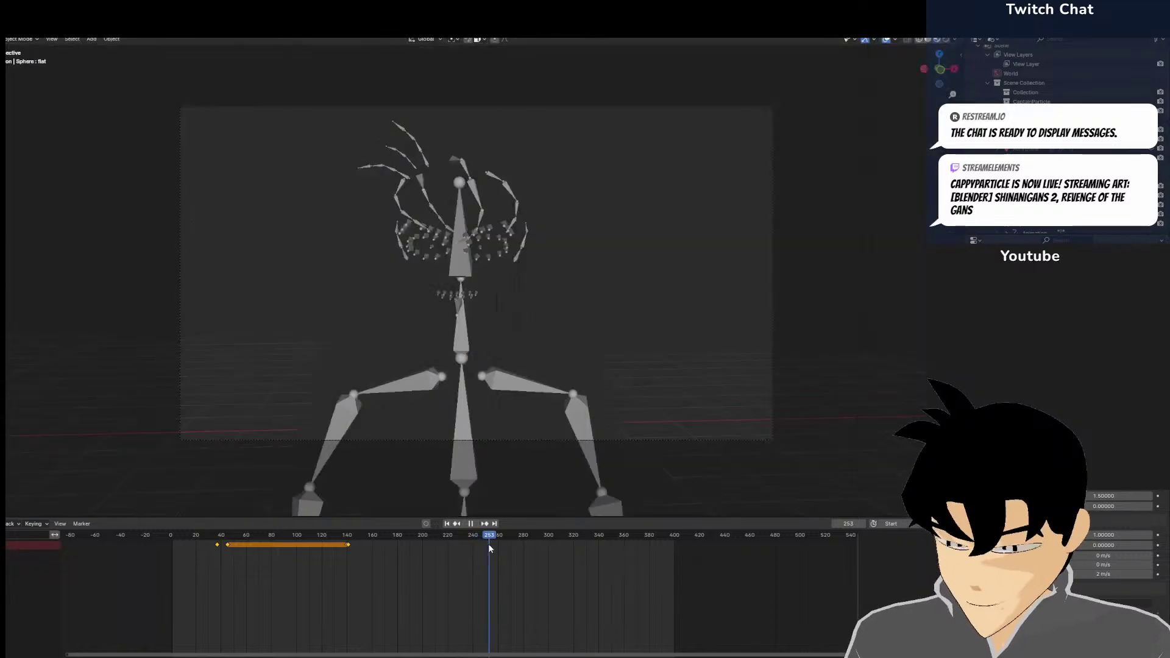
{"action": "scroll", "coordinate": [646, 343], "scroll_direction": "down", "scroll_amount": 4}
{"action": "middle_click_drag", "start_coordinate": [646, 343], "coordinate": [657, 301]}
{"action": "scroll", "coordinate": [650, 256], "scroll_direction": "down", "scroll_amount": 5}
{"action": "left_click", "coordinate": [529, 294]}
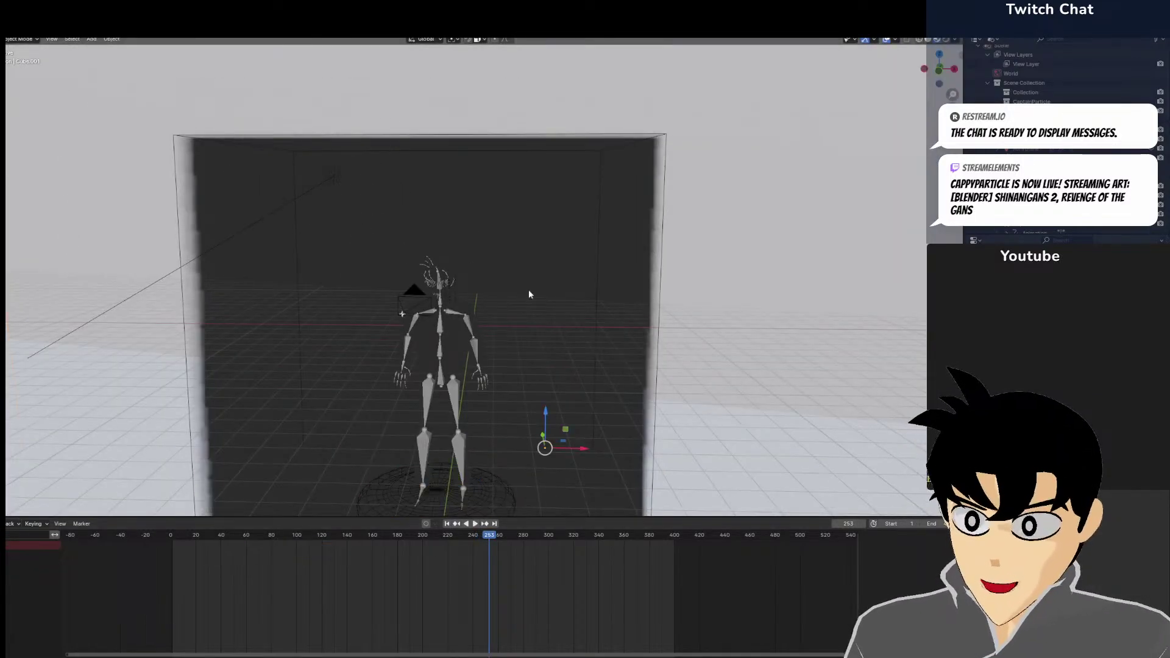
{"action": "left_click", "coordinate": [661, 247]}
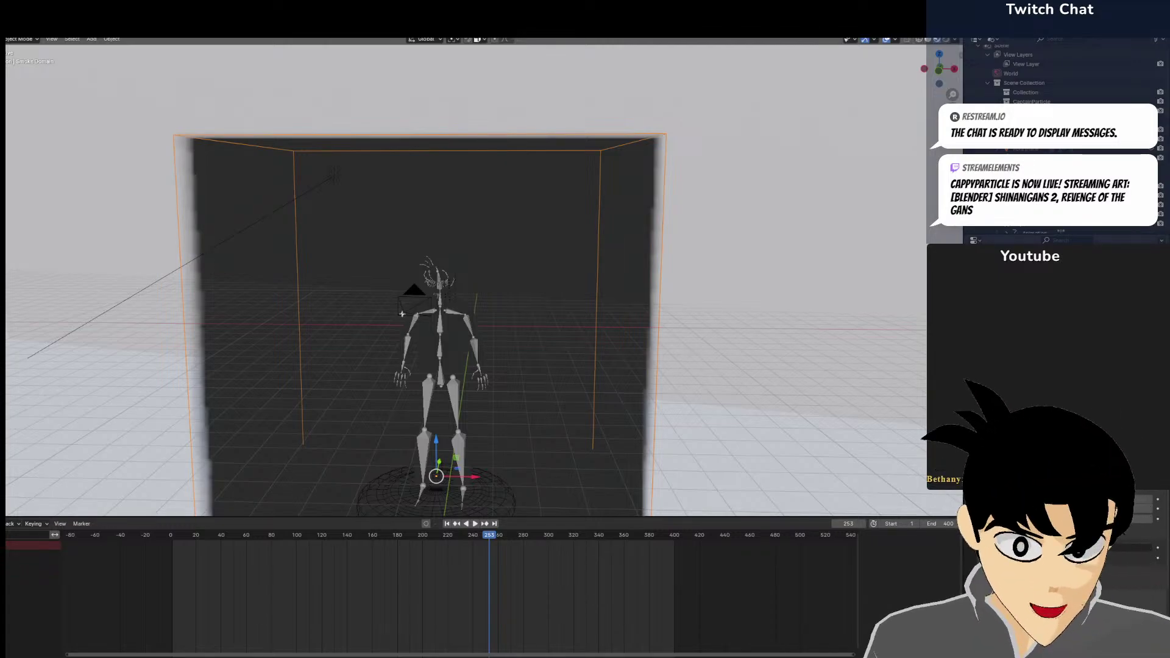
{"action": "key", "text": "h"}
{"action": "key", "text": "KP_0"}
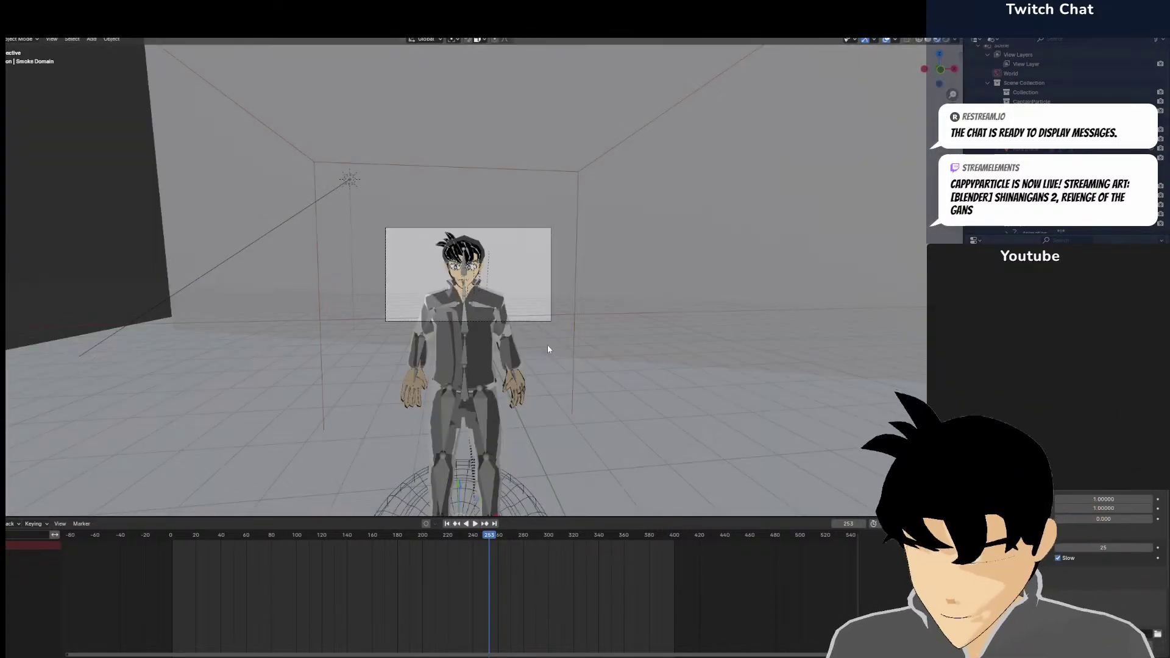
Replay the smoke simulation through the camera from frame 0 and stop at frame 239
{"action": "key", "text": "space"}
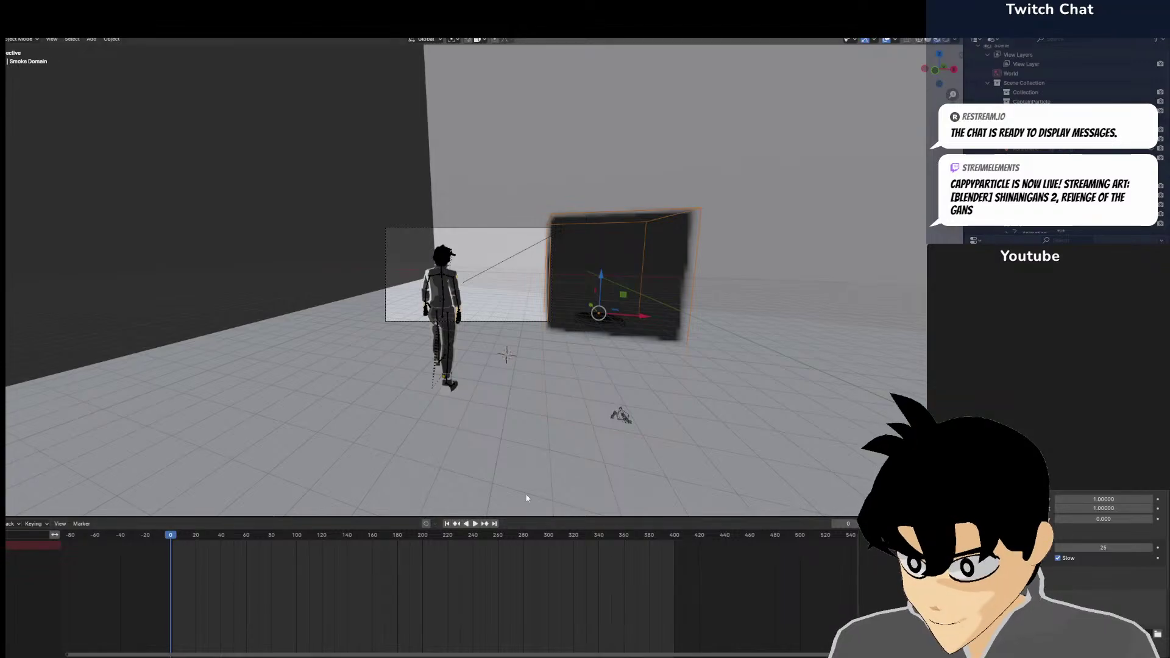
{"action": "left_click", "coordinate": [475, 524]}
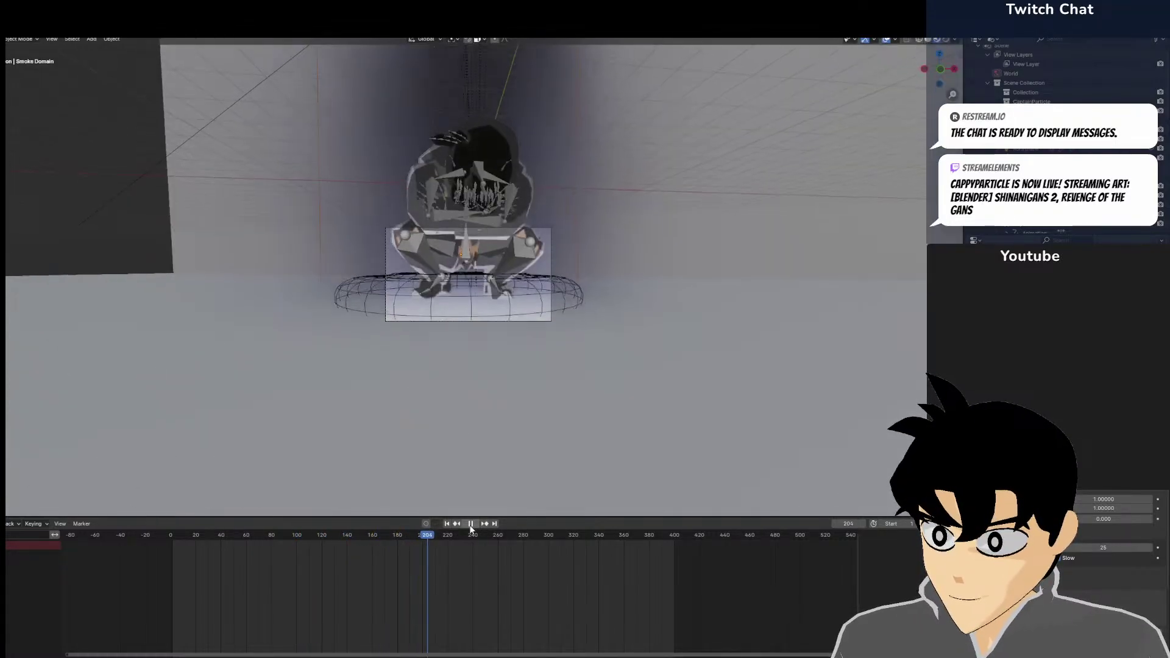
{"action": "left_click", "coordinate": [471, 524]}
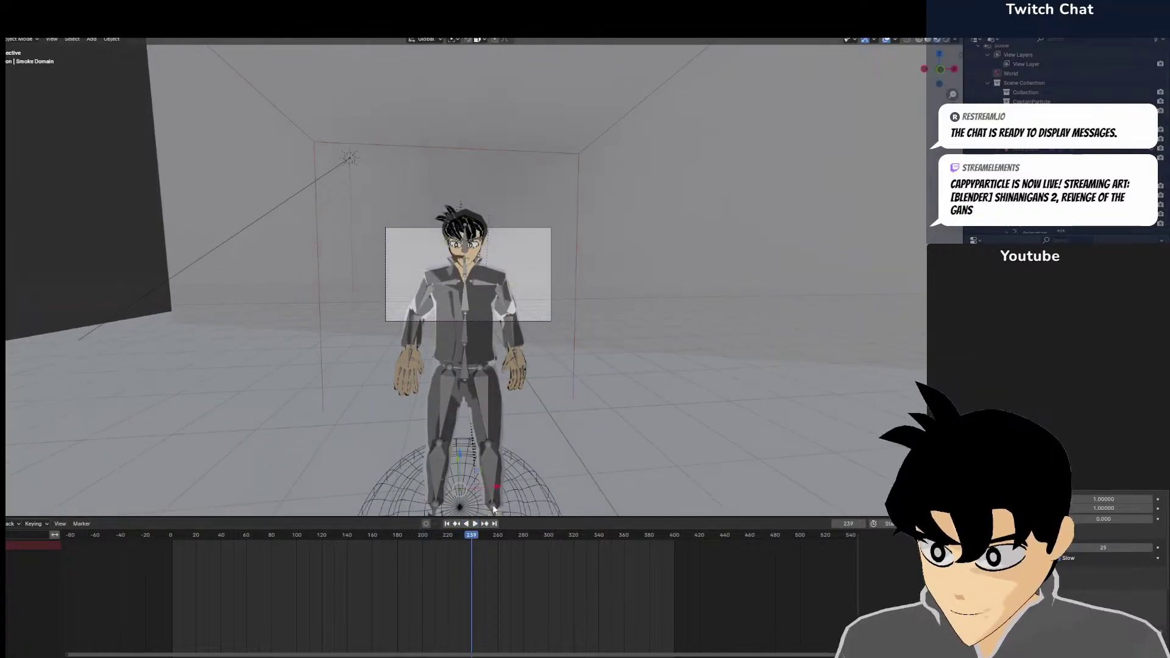
Move the ring-shaped smoke emitter's last keyframe out to about frame 210, playing the animation to judge the timing
{"action": "left_click", "coordinate": [524, 498]}
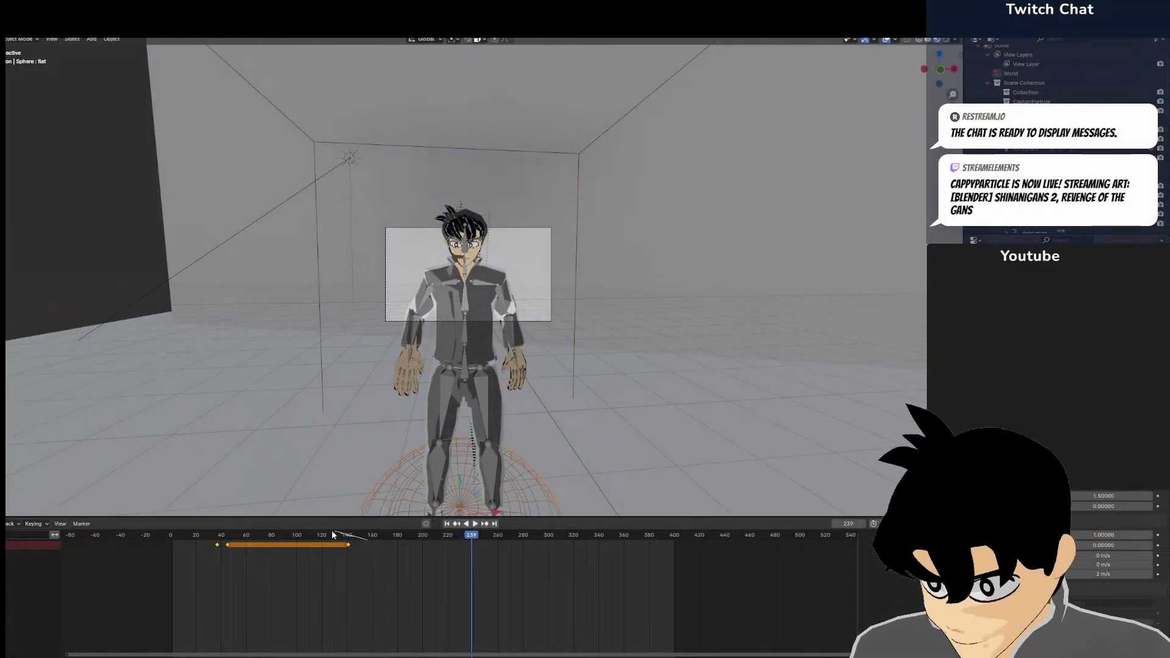
{"action": "left_click_drag", "start_coordinate": [361, 544], "coordinate": [342, 552]}
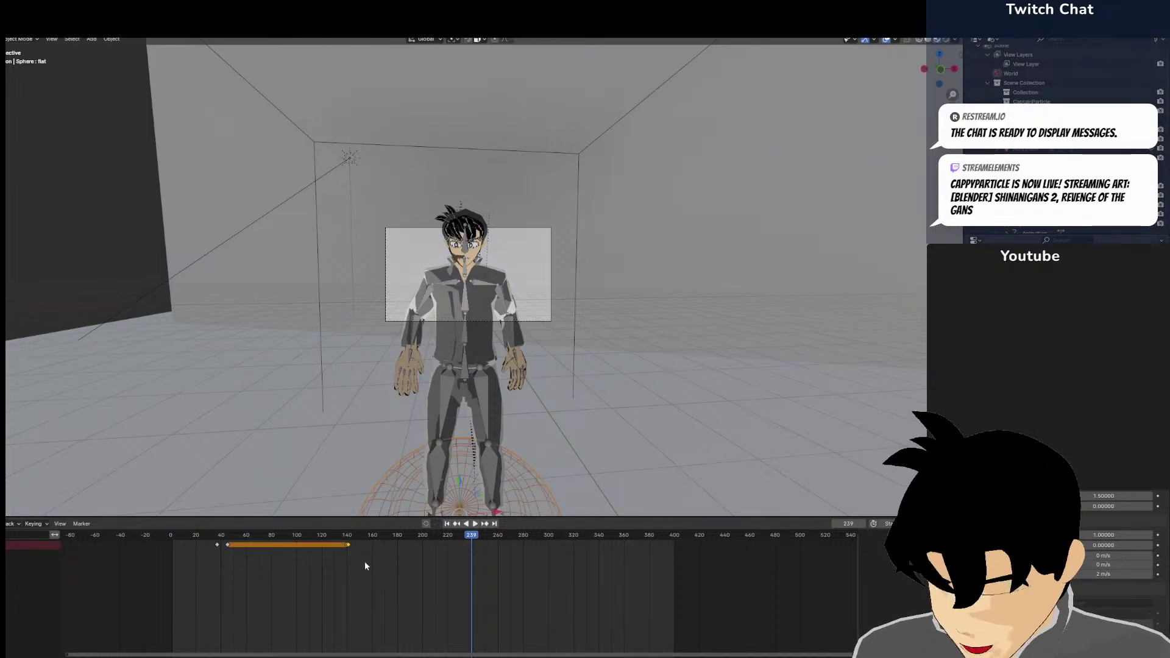
{"action": "key", "text": "g"}
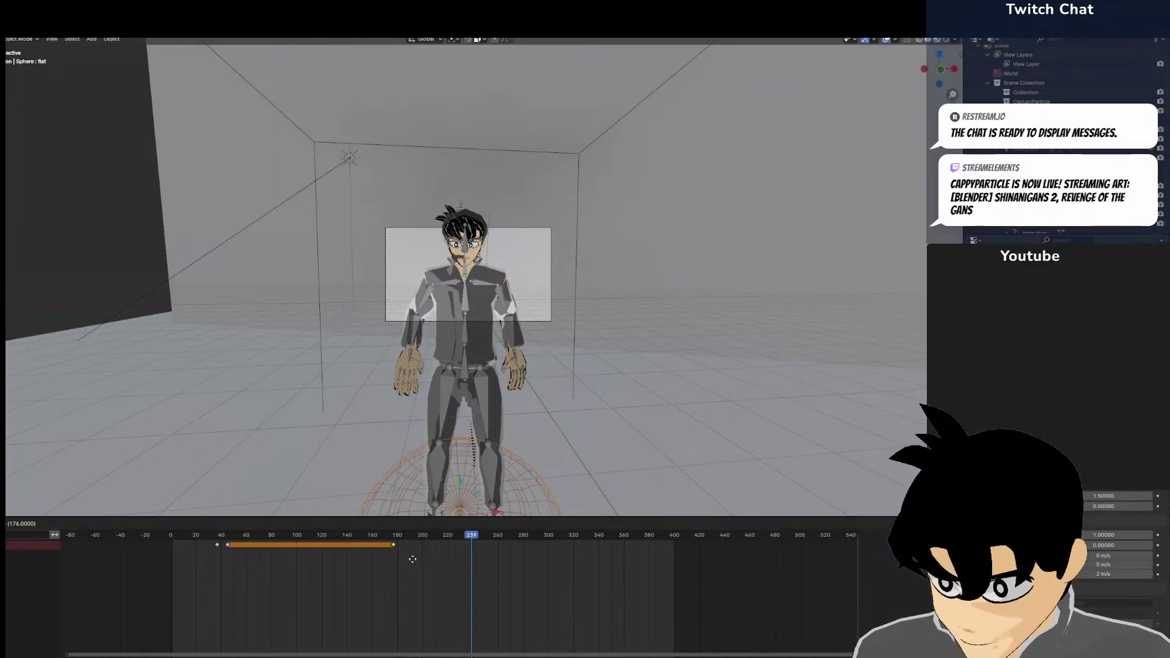
{"action": "left_click", "coordinate": [408, 558]}
{"action": "key", "text": "space"}
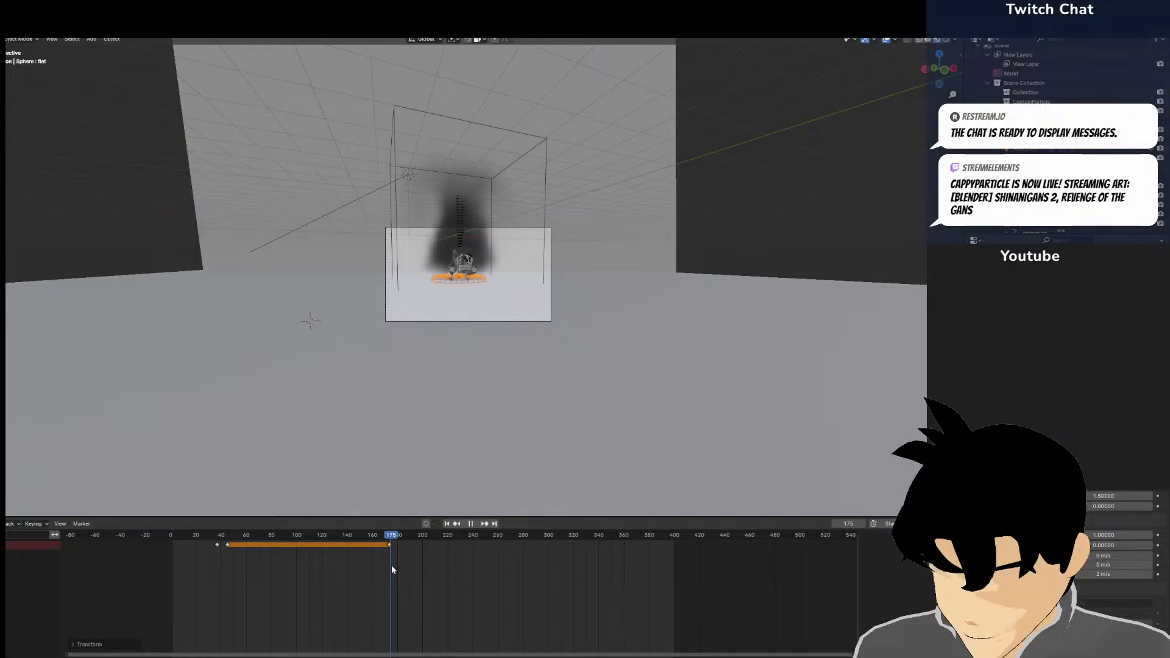
{"action": "key", "text": "g"}
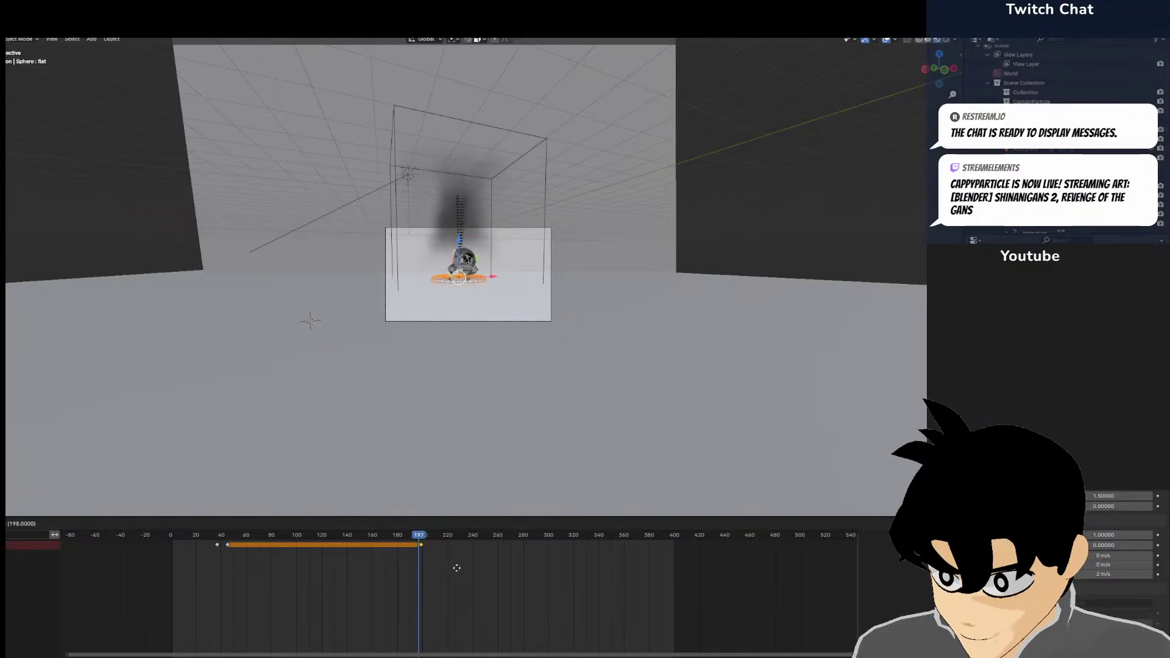
{"action": "left_click", "coordinate": [470, 568]}
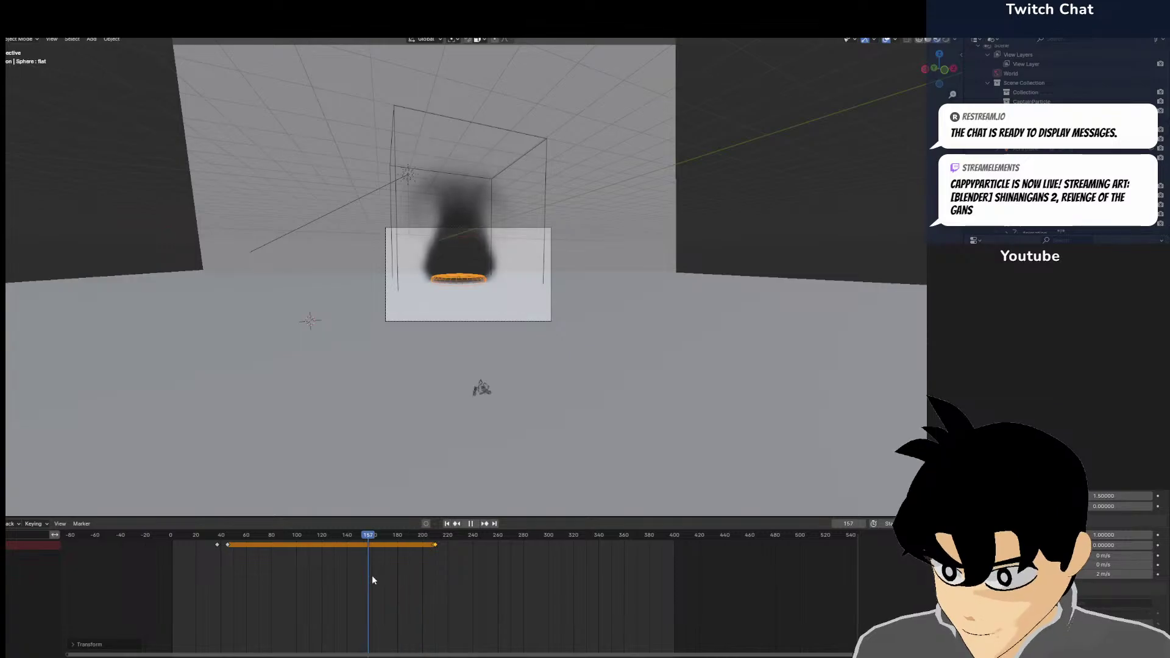
{"action": "key", "text": "Escape"}
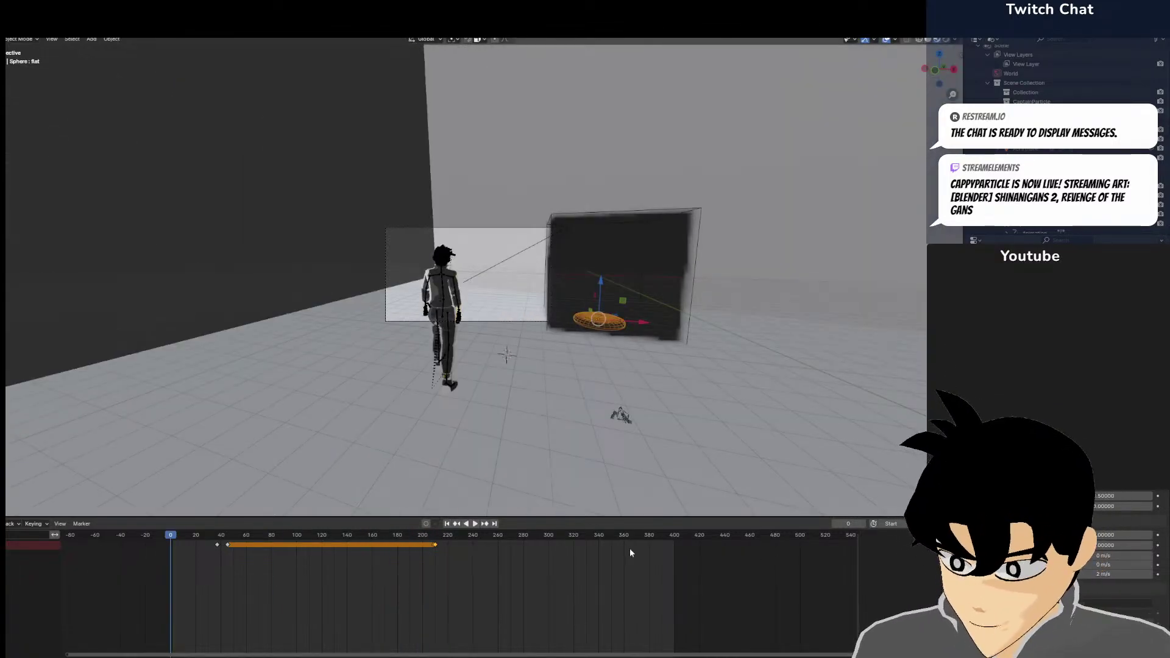
Add another keyframe to the ring emitter at frame 180, ahead of its last one, and scrub back to frame 17
{"action": "left_click", "coordinate": [418, 561]}
{"action": "scroll", "coordinate": [432, 550], "scroll_direction": "up", "scroll_amount": 2}
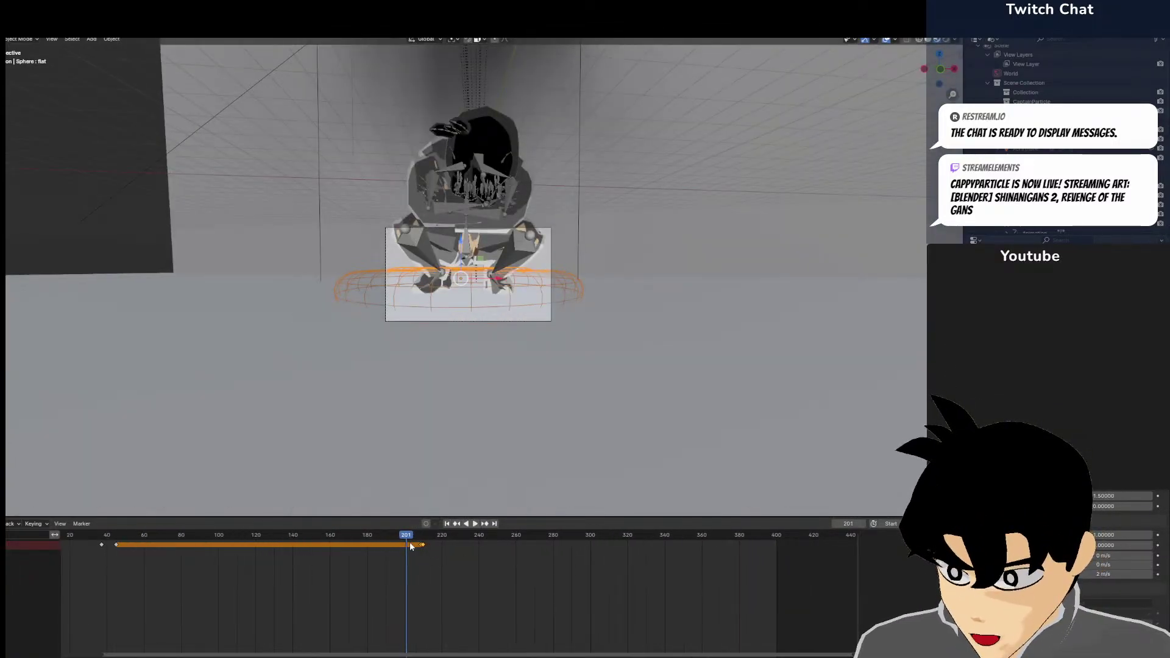
{"action": "left_click", "coordinate": [361, 558]}
{"action": "right_click_drag", "start_coordinate": [414, 562], "coordinate": [64, 556], "text": "shift"}
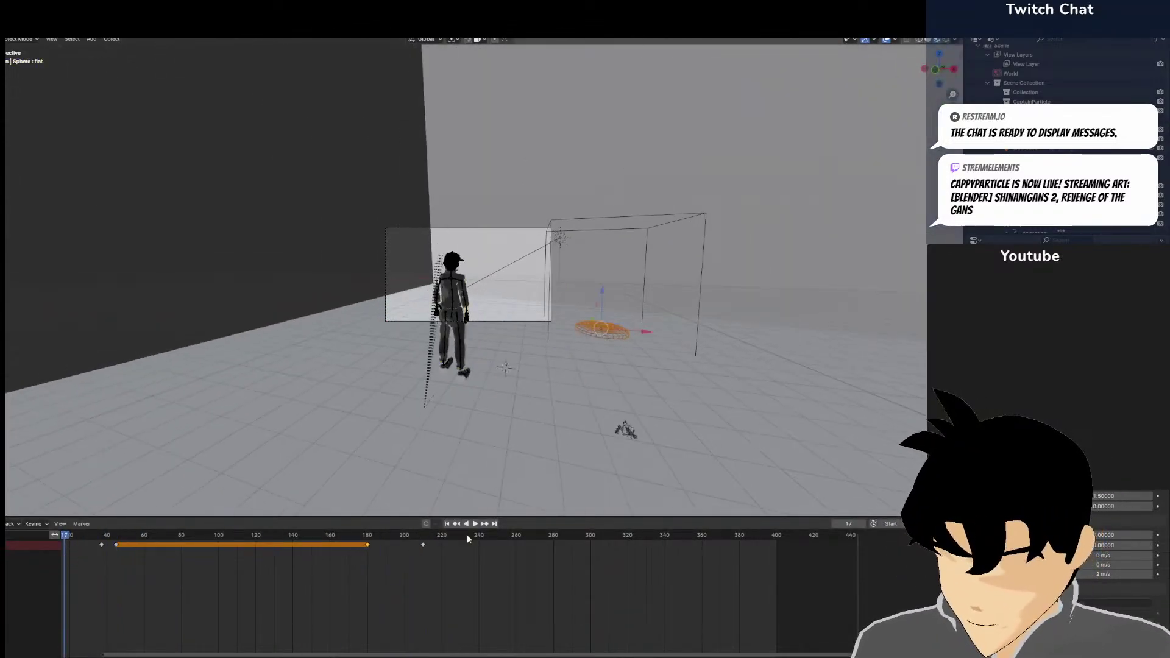
Shift the ring emitter's last two keyframes together to frames 200 and 230
{"action": "left_click", "coordinate": [424, 547]}
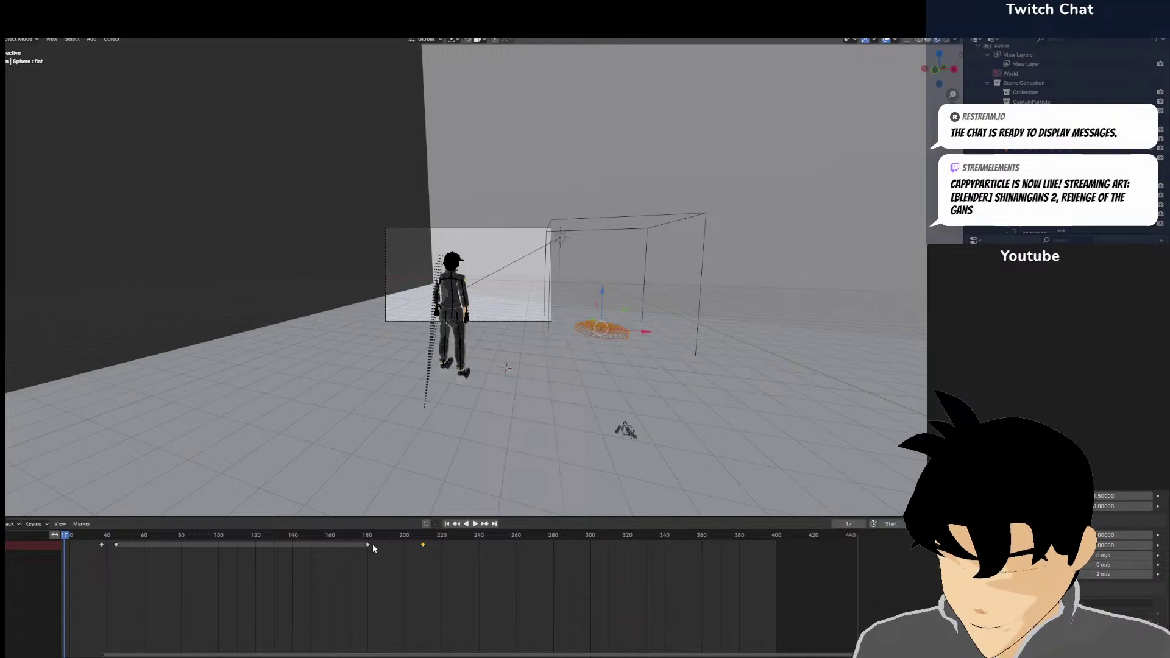
{"action": "left_click", "coordinate": [369, 544], "text": "shift"}
{"action": "key", "text": "g"}
{"action": "left_click", "coordinate": [416, 550]}
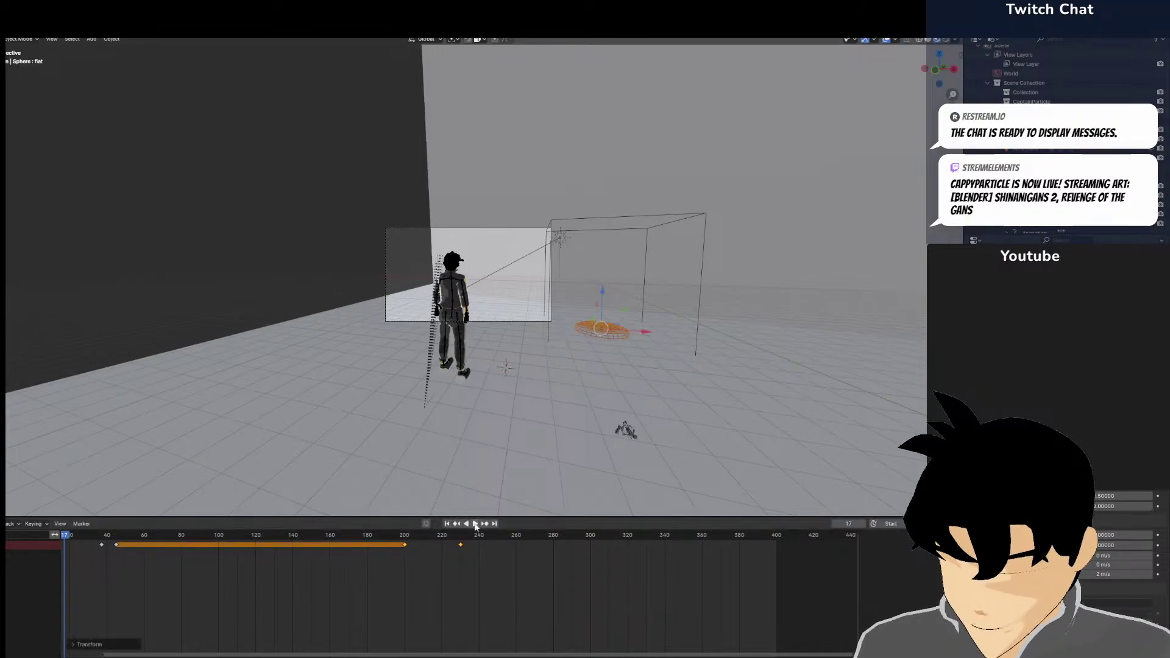
Play the retimed smoke, stop near frame 244, and examine it through the camera and from the character's side
{"action": "key", "text": "space"}
{"action": "scroll", "coordinate": [364, 563], "scroll_direction": "down", "scroll_amount": 2}
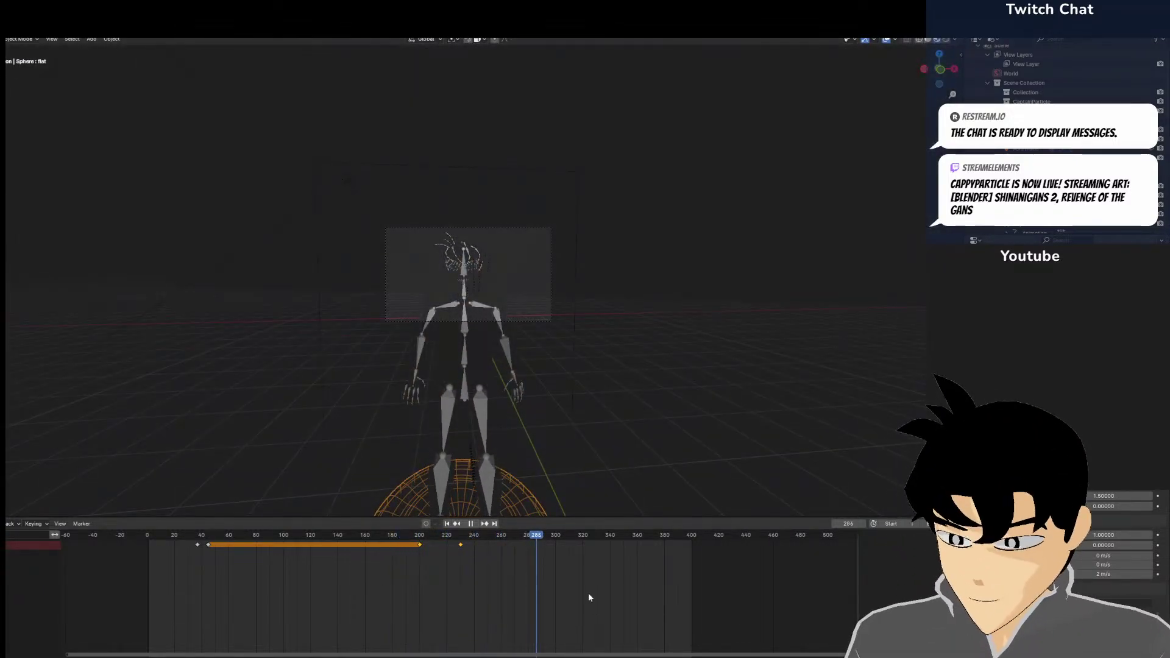
{"action": "key", "text": "space"}
{"action": "left_click_drag", "start_coordinate": [484, 536], "coordinate": [478, 557]}
{"action": "scroll", "coordinate": [479, 439], "scroll_direction": "up", "scroll_amount": 3}
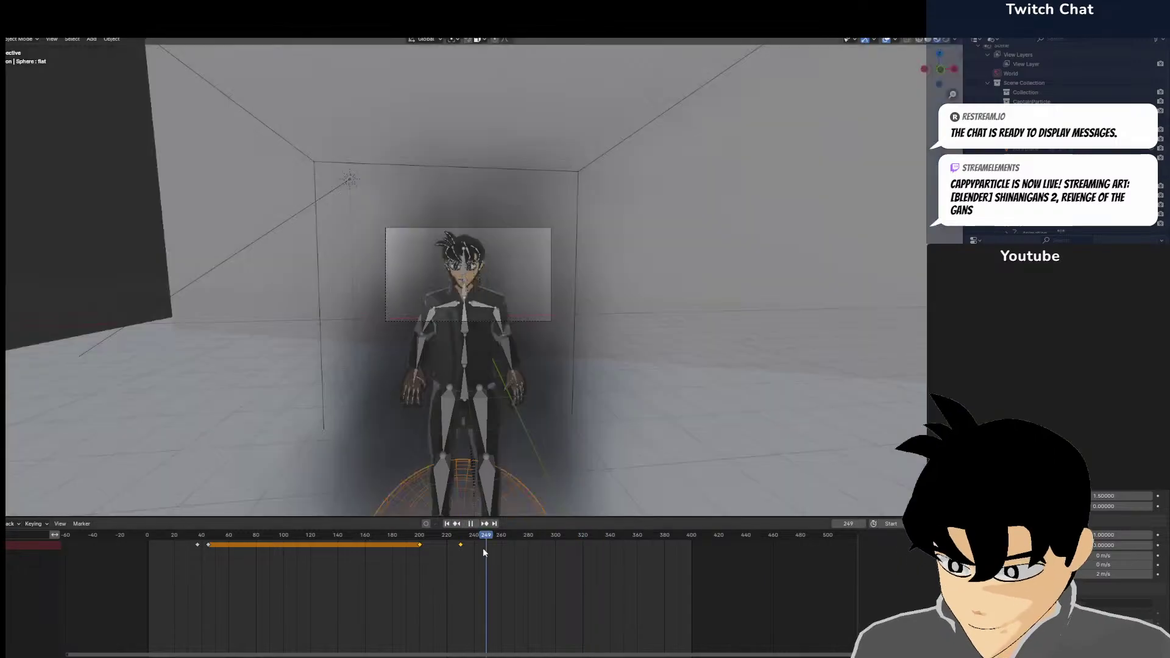
{"action": "scroll", "coordinate": [478, 435], "scroll_direction": "up", "scroll_amount": 2}
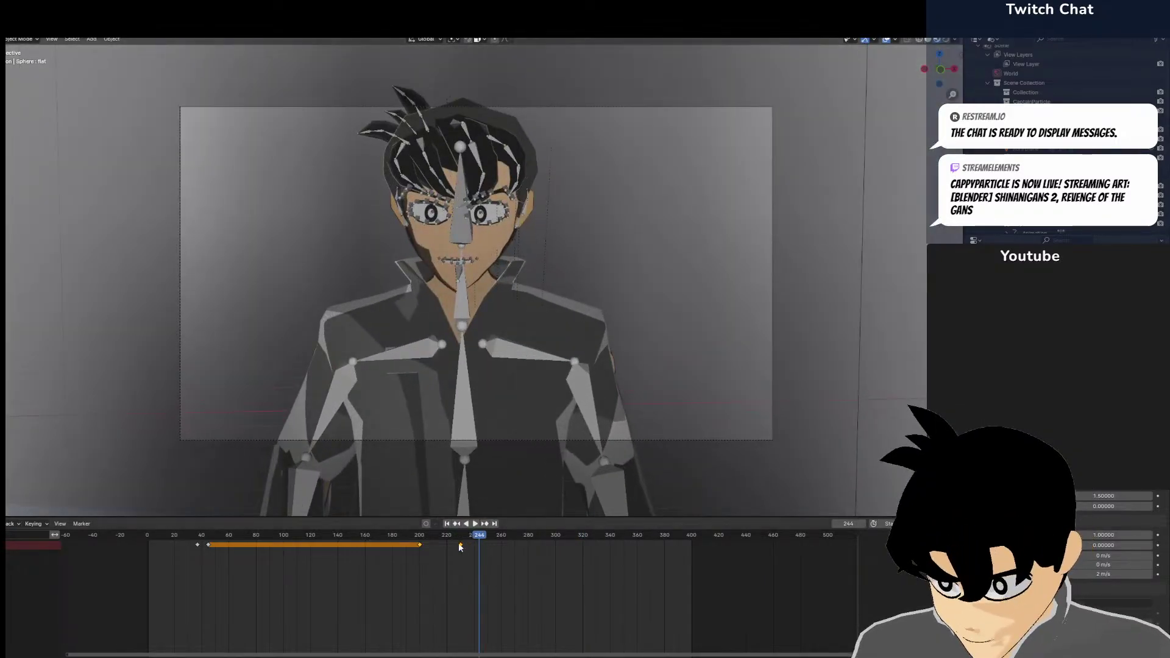
{"action": "left_click", "coordinate": [460, 544]}
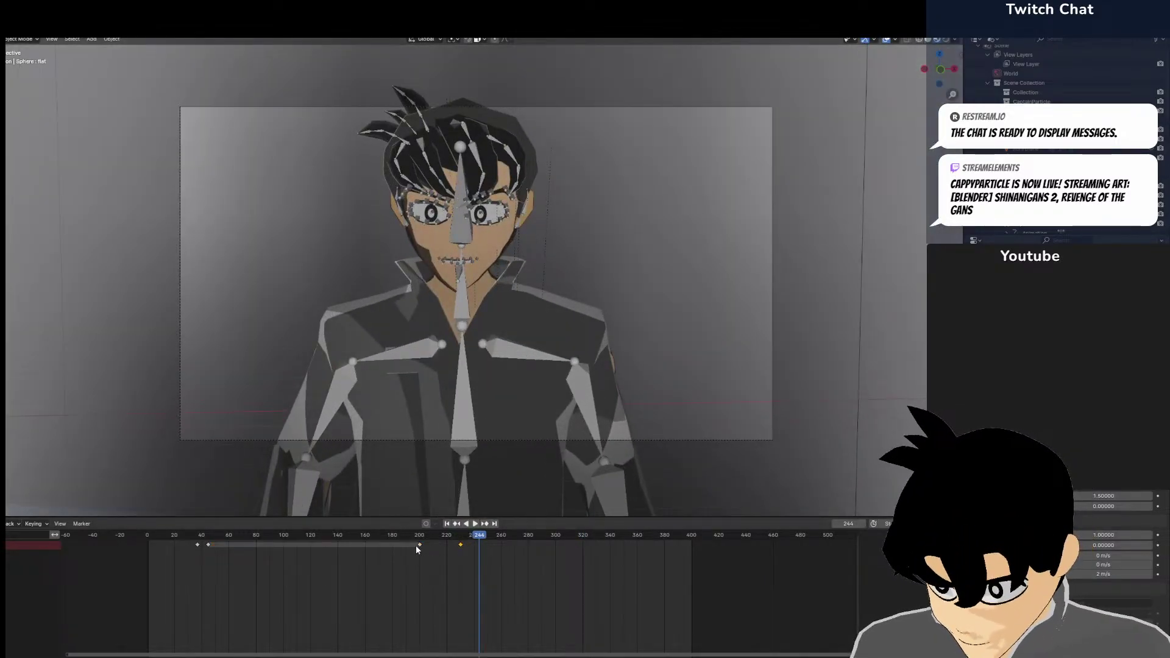
{"action": "scroll", "coordinate": [506, 400], "scroll_direction": "down", "scroll_amount": 5}
{"action": "scroll", "coordinate": [510, 436], "scroll_direction": "down", "scroll_amount": 1}
{"action": "middle_click_drag", "start_coordinate": [492, 508], "coordinate": [655, 412]}
{"action": "scroll", "coordinate": [655, 408], "scroll_direction": "down", "scroll_amount": 1}
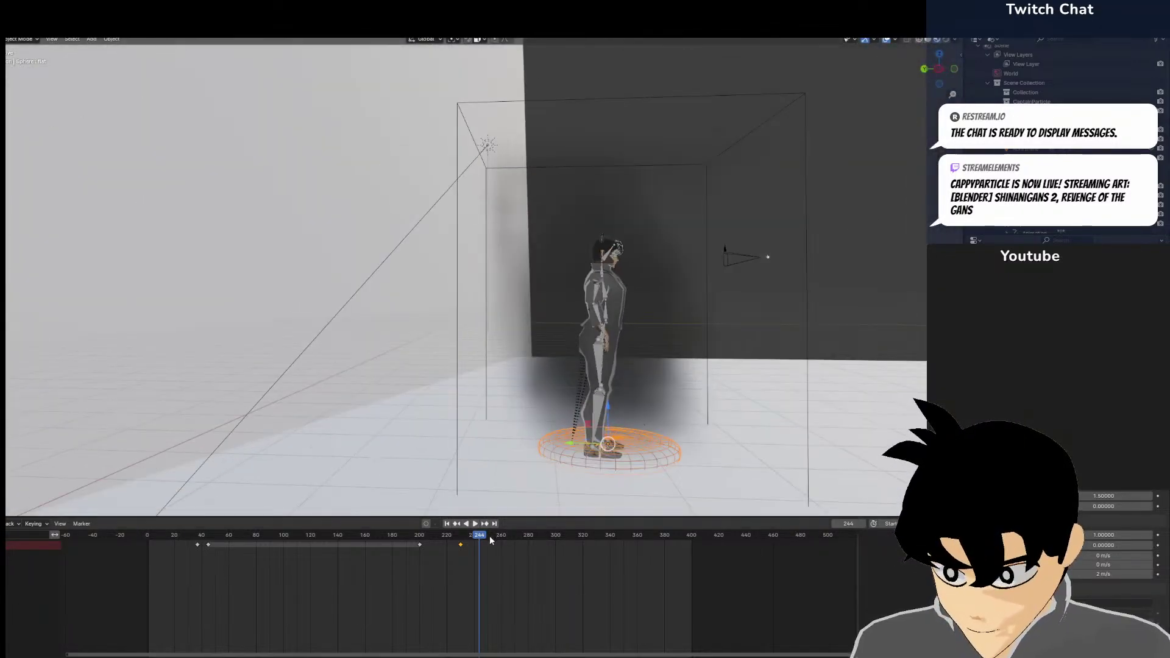
Replay the smoke to the end of the animation, then examine frame 233 through the camera and from outside
{"action": "left_click_drag", "start_coordinate": [489, 536], "coordinate": [426, 559]}
{"action": "key", "text": "space"}
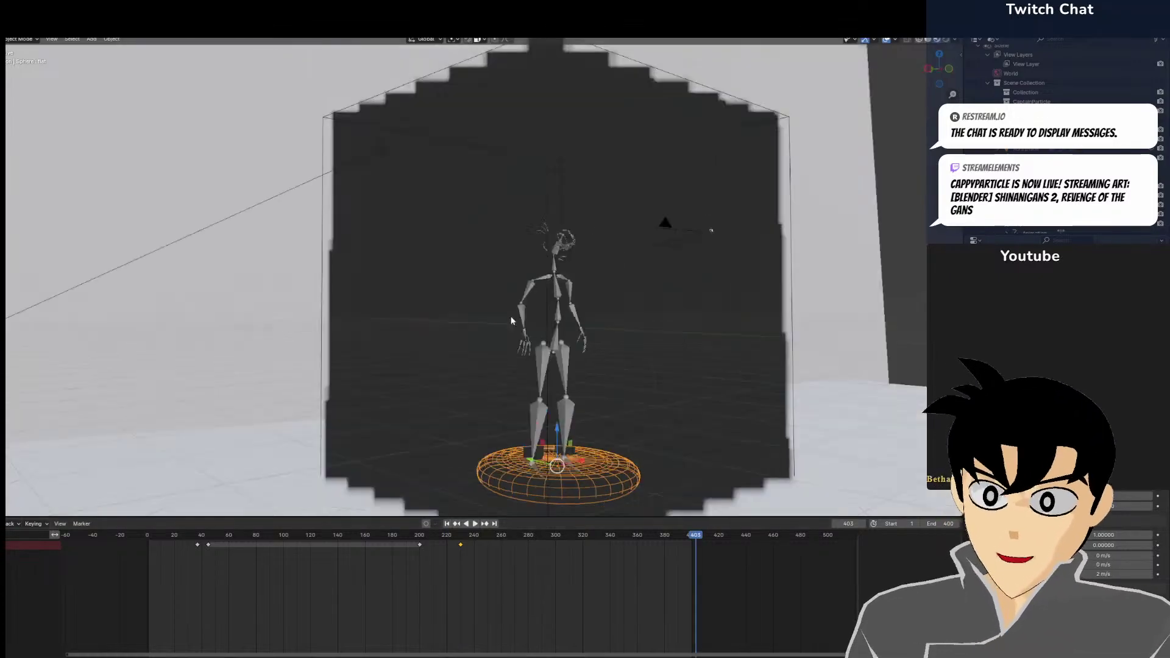
{"action": "mouse_move", "coordinate": [481, 341]}
{"action": "middle_mouse_down"}
{"action": "mouse_move", "coordinate": [484, 331]}
{"action": "mouse_move", "coordinate": [489, 349]}
{"action": "middle_mouse_up"}
{"action": "key", "text": "KP_1"}
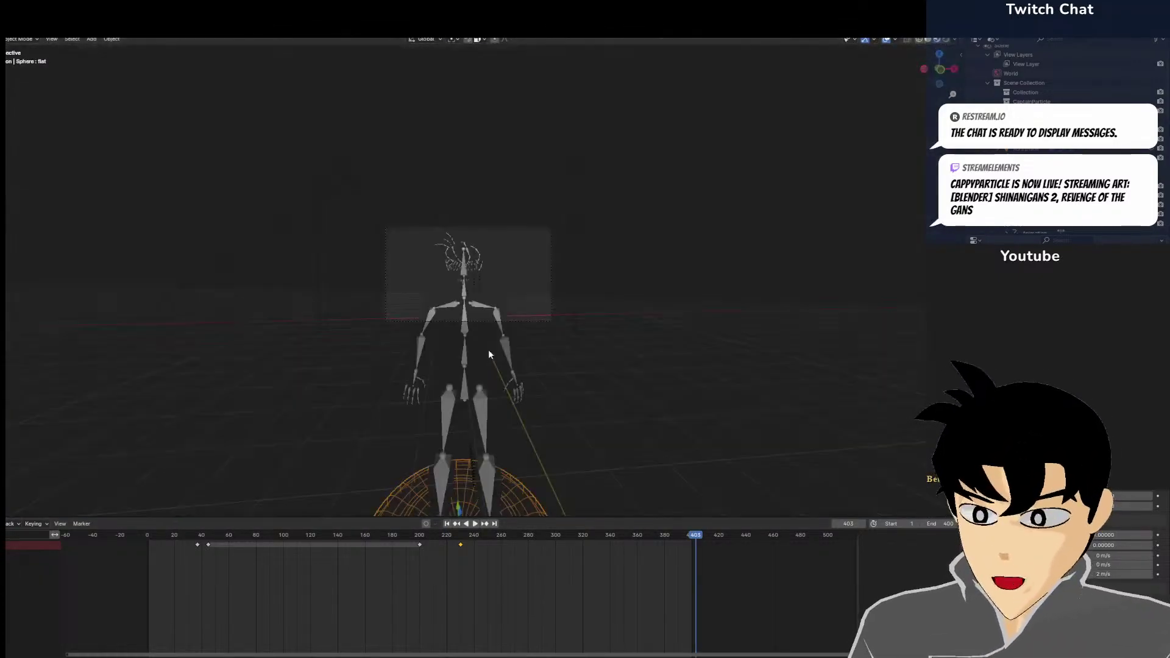
{"action": "right_click_drag", "start_coordinate": [517, 570], "coordinate": [464, 567], "text": "shift"}
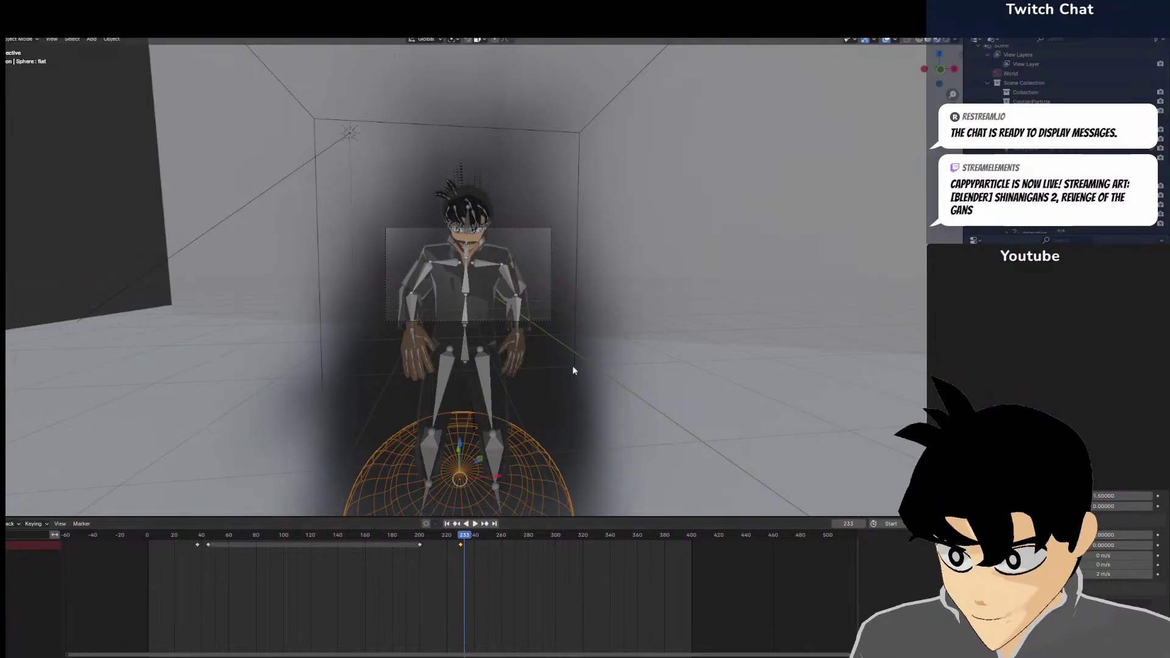
{"action": "middle_click_drag", "start_coordinate": [572, 367], "coordinate": [627, 386]}
{"action": "scroll", "coordinate": [642, 370], "scroll_direction": "down", "scroll_amount": 4}
{"action": "scroll", "coordinate": [722, 364], "scroll_direction": "down", "scroll_amount": 2}
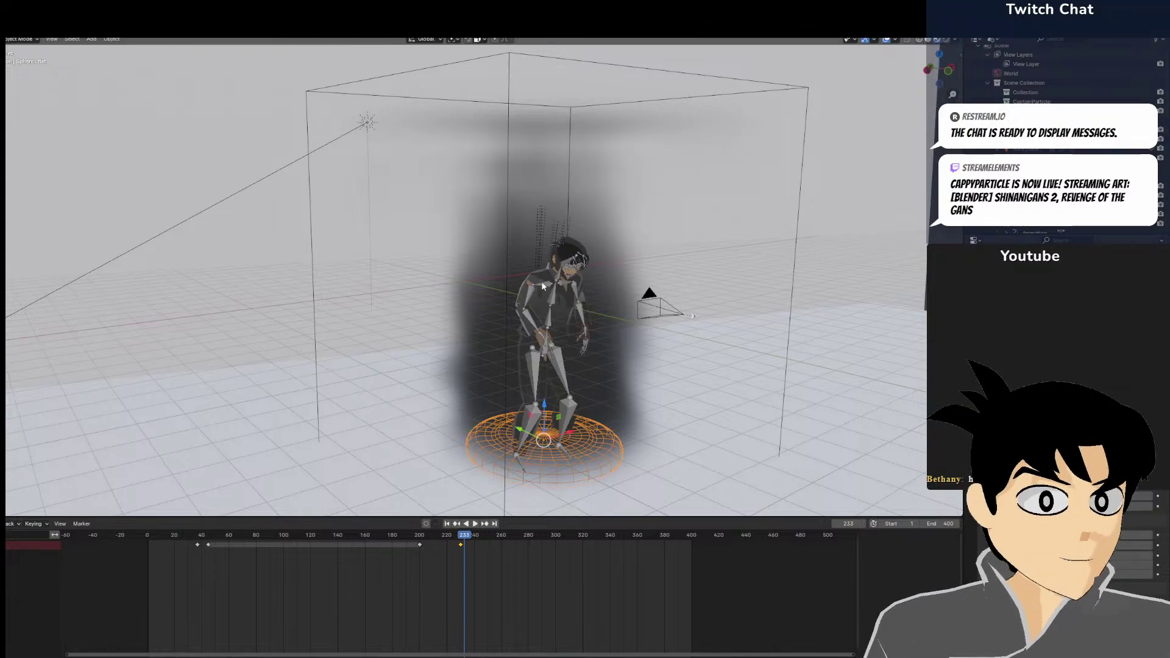
Check frame 290 starting from the camera view, then look at the smoke-filled domain from outside
{"action": "key", "text": "KP_1"}
{"action": "scroll", "coordinate": [503, 280], "scroll_direction": "up", "scroll_amount": 4}
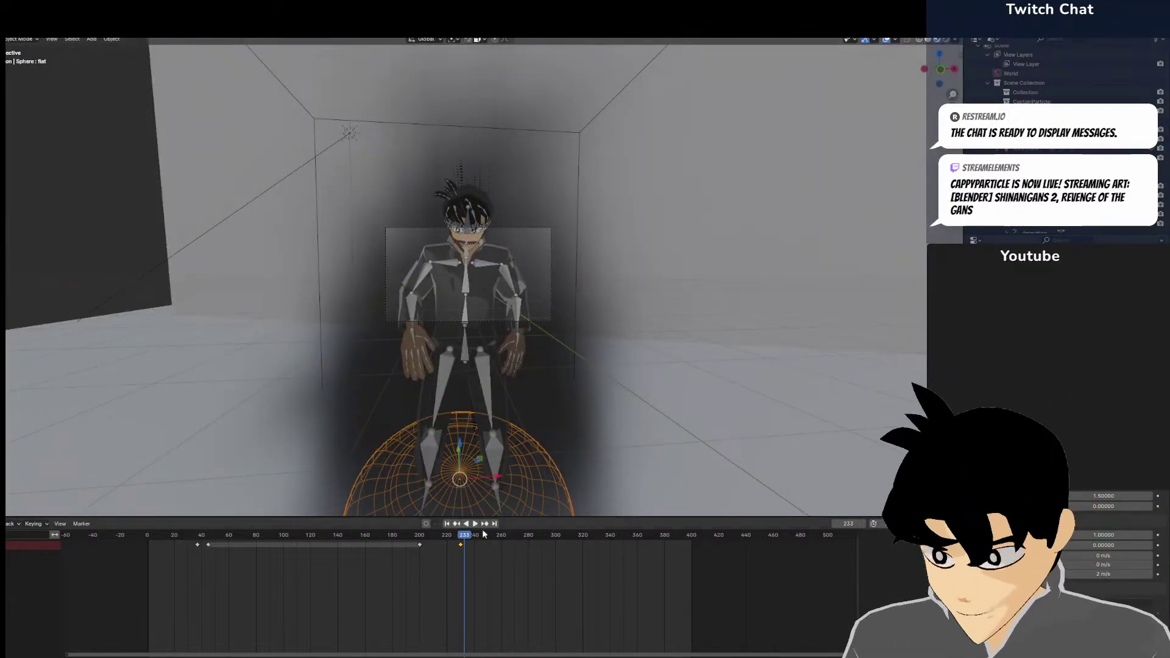
{"action": "left_click_drag", "start_coordinate": [482, 532], "coordinate": [542, 557]}
{"action": "middle_click_drag", "start_coordinate": [537, 464], "coordinate": [550, 456]}
{"action": "scroll", "coordinate": [536, 460], "scroll_direction": "down", "scroll_amount": 4}
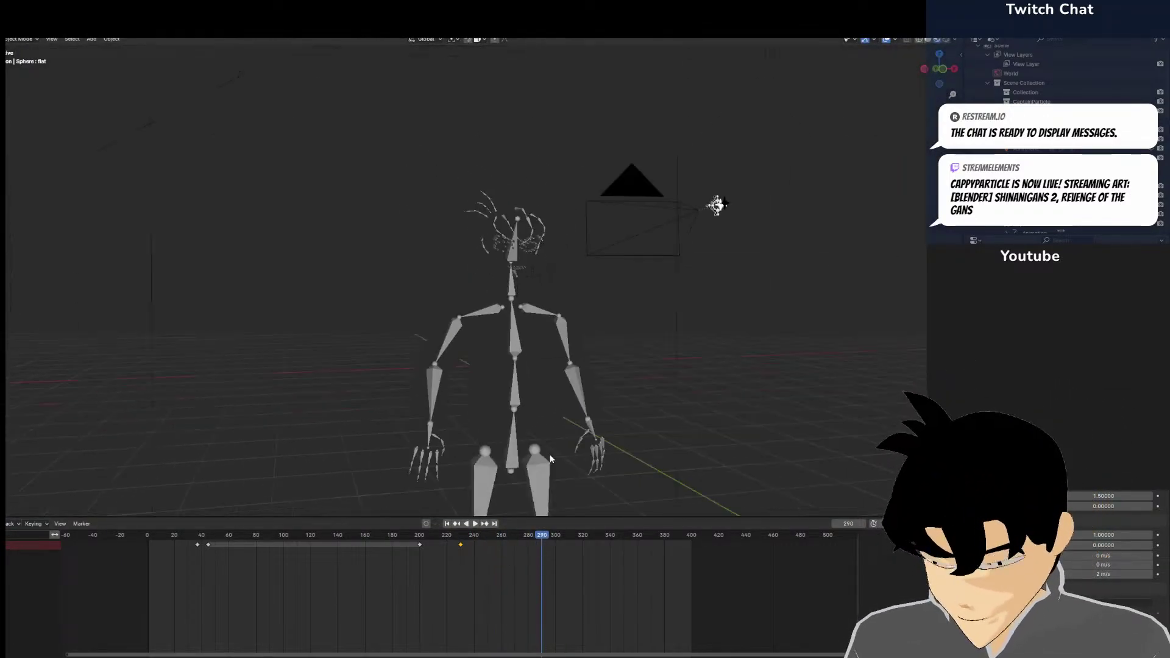
{"action": "scroll", "coordinate": [551, 458], "scroll_direction": "down", "scroll_amount": 4}
Select the camera and keyframe its head shot at frame 280
{"action": "left_click_drag", "start_coordinate": [542, 558], "coordinate": [525, 560]}
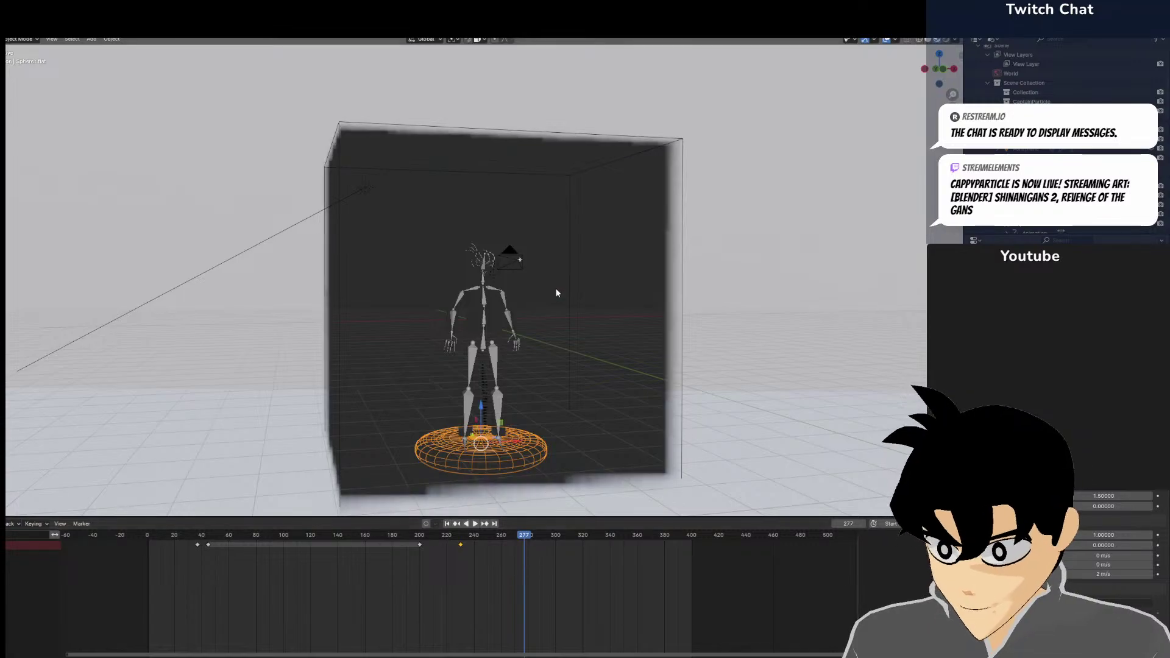
{"action": "left_click", "coordinate": [503, 261]}
{"action": "left_click", "coordinate": [504, 261]}
{"action": "key", "text": "KP_0"}
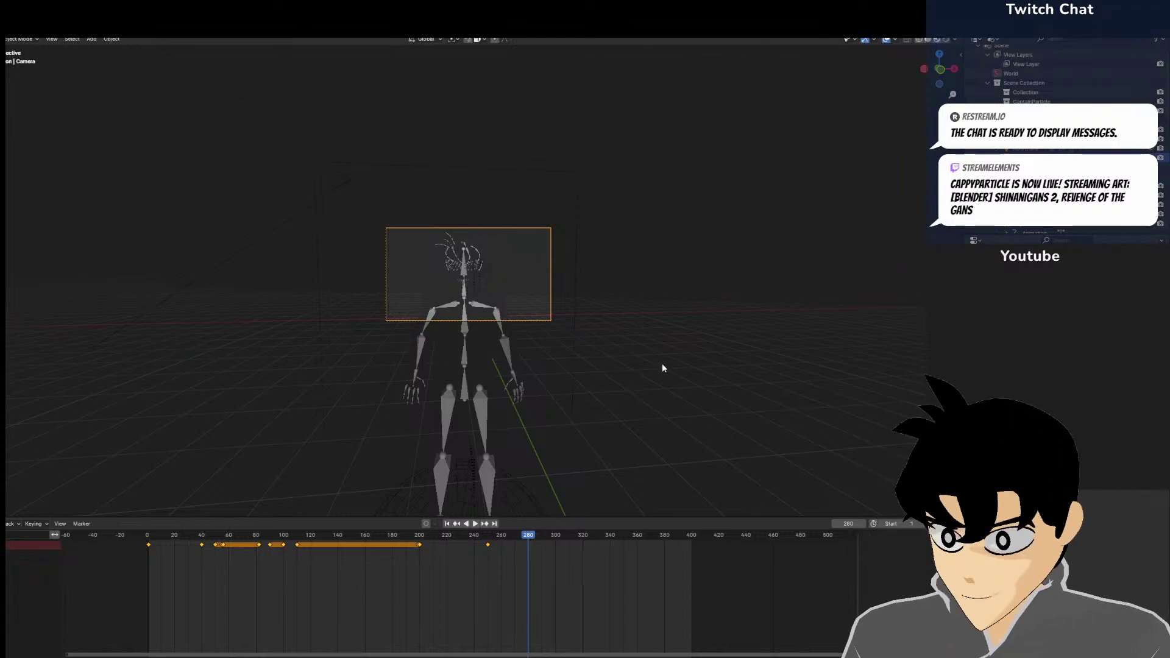
{"action": "scroll", "coordinate": [529, 552], "scroll_direction": "right", "scroll_amount": 2, "text": "ctrl"}
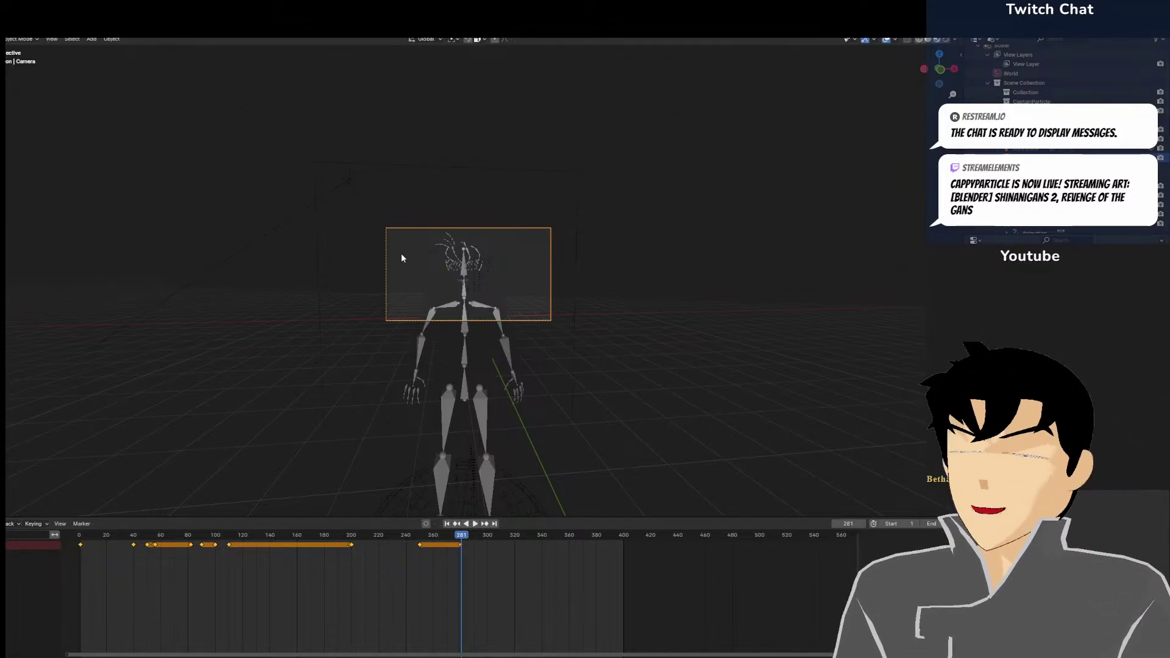
Review the whole set from outside the camera, replaying the rise and stopping at frame 259 to inspect the smoke
{"action": "middle_click_drag", "start_coordinate": [477, 257], "coordinate": [533, 259]}
{"action": "scroll", "coordinate": [441, 232], "scroll_direction": "down", "scroll_amount": 12}
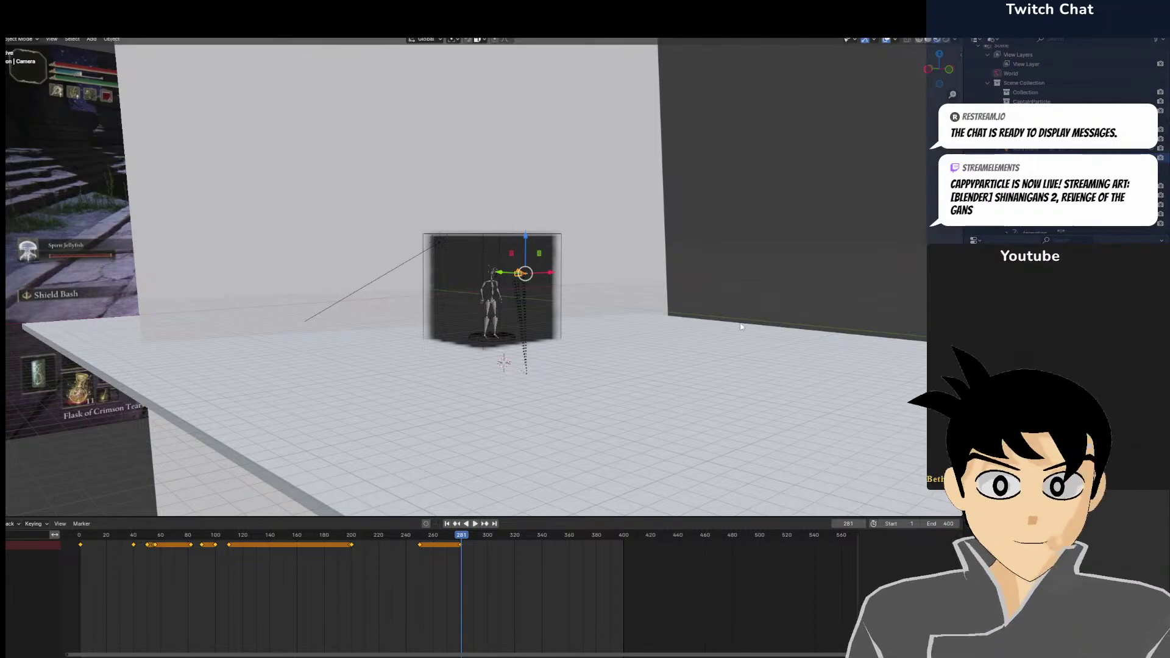
{"action": "middle_click_drag", "start_coordinate": [703, 357], "coordinate": [558, 452]}
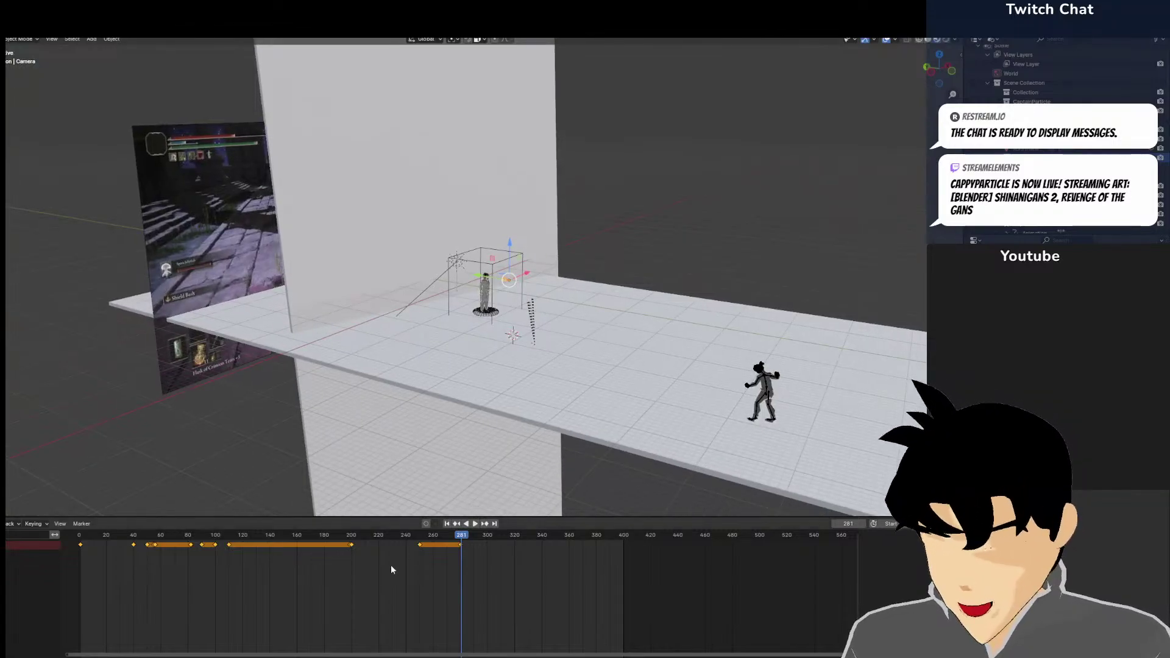
{"action": "left_click_drag", "start_coordinate": [466, 568], "coordinate": [624, 563]}
{"action": "key", "text": "space"}
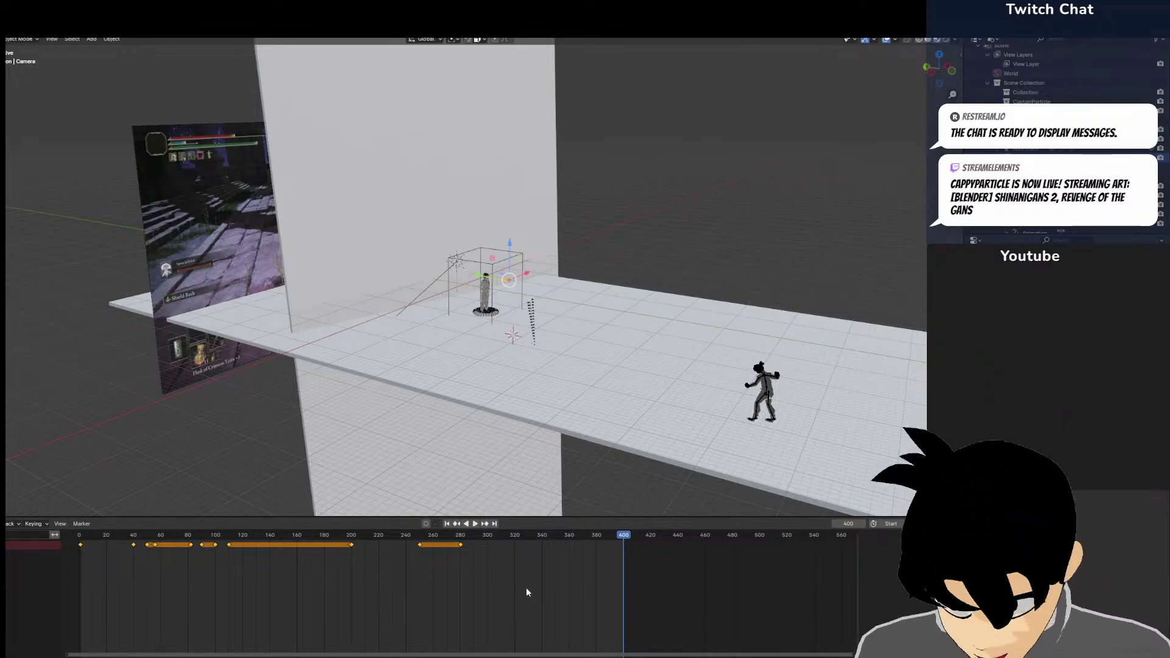
{"action": "left_click_drag", "start_coordinate": [521, 587], "coordinate": [348, 562]}
{"action": "key", "text": "space"}
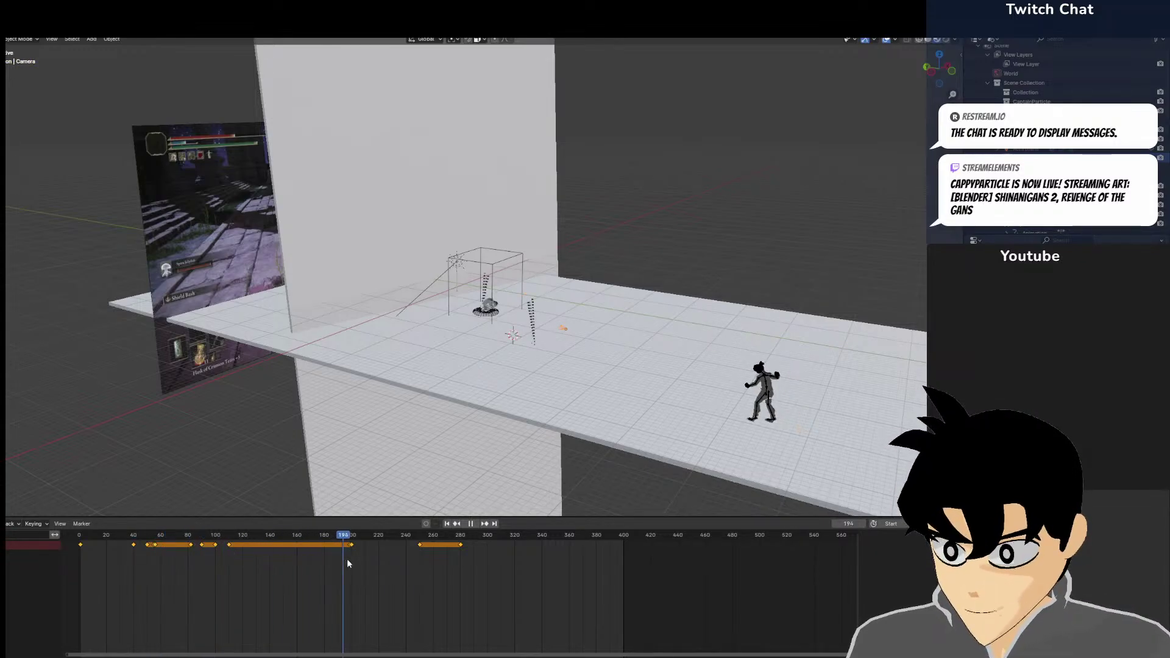
{"action": "left_click_drag", "start_coordinate": [427, 569], "coordinate": [432, 568]}
{"action": "scroll", "coordinate": [503, 465], "scroll_direction": "up", "scroll_amount": 9}
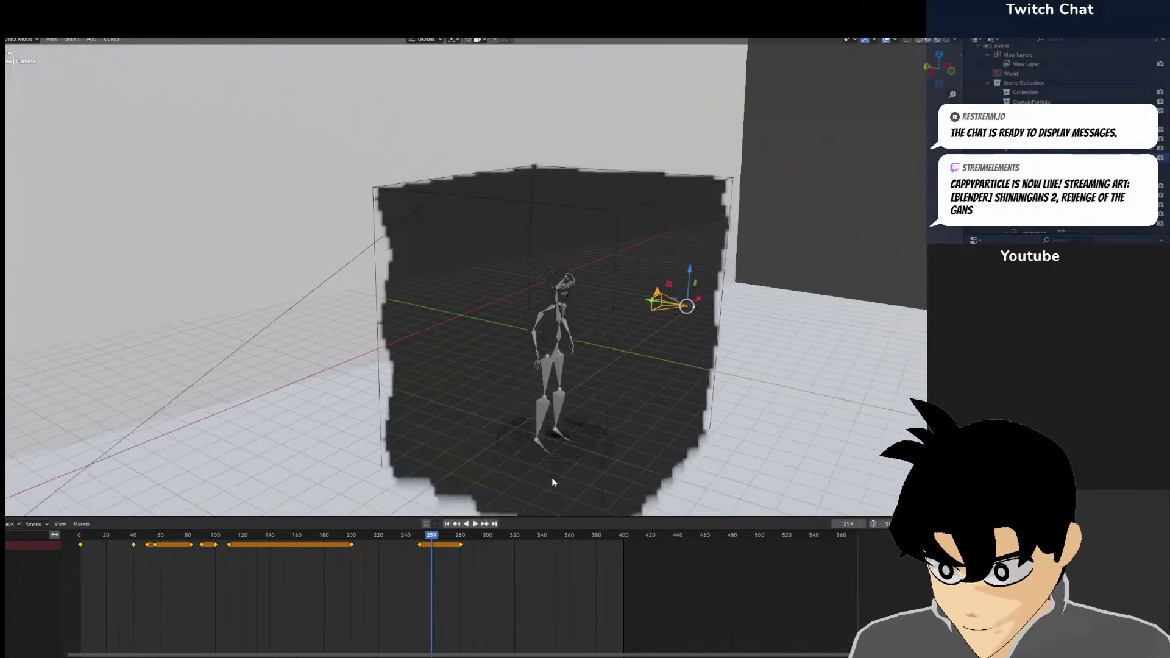
{"action": "middle_click_drag", "start_coordinate": [551, 477], "coordinate": [493, 454]}
Save the project file
{"action": "left_click", "coordinate": [52, 39]}
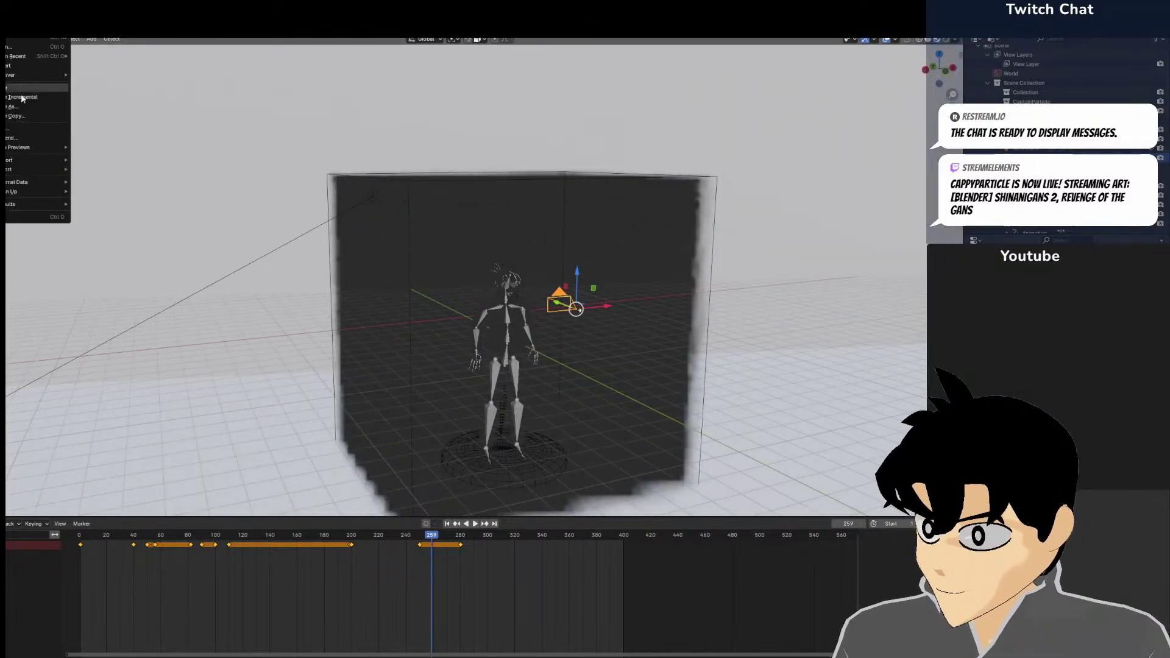
{"action": "left_click", "coordinate": [25, 90]}
{"action": "middle_click_drag", "start_coordinate": [76, 130], "coordinate": [213, 172]}
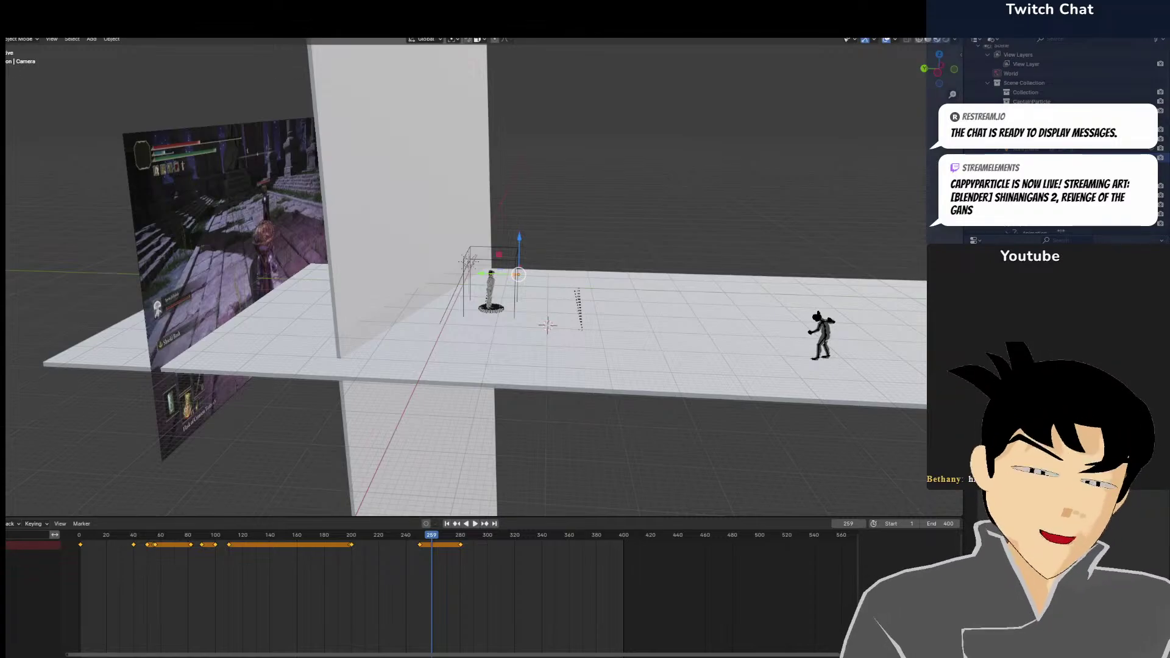
Examine the smoke around the standing character from outside the camera at frames 259 and 239
{"action": "scroll", "coordinate": [642, 349], "scroll_direction": "up", "scroll_amount": 5}
{"action": "middle_click_drag", "start_coordinate": [701, 350], "coordinate": [609, 350]}
{"action": "scroll", "coordinate": [659, 338], "scroll_direction": "up", "scroll_amount": 6}
{"action": "scroll", "coordinate": [659, 340], "scroll_direction": "down", "scroll_amount": 8}
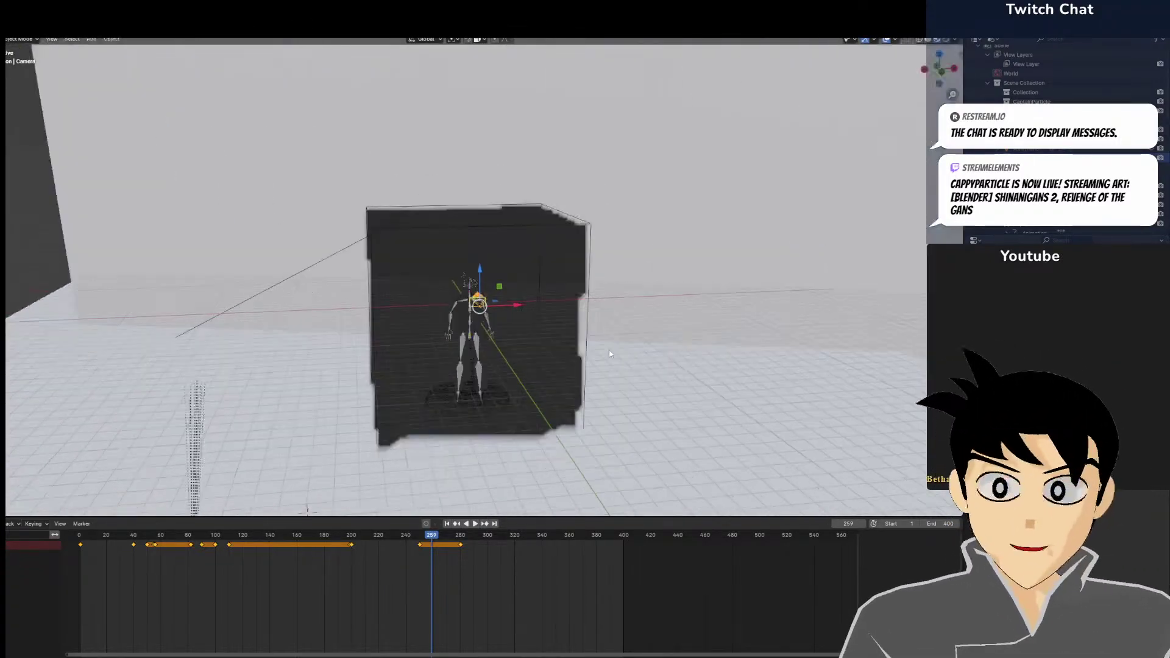
{"action": "scroll", "coordinate": [608, 350], "scroll_direction": "up", "scroll_amount": 6}
{"action": "left_click_drag", "start_coordinate": [448, 551], "coordinate": [405, 564]}
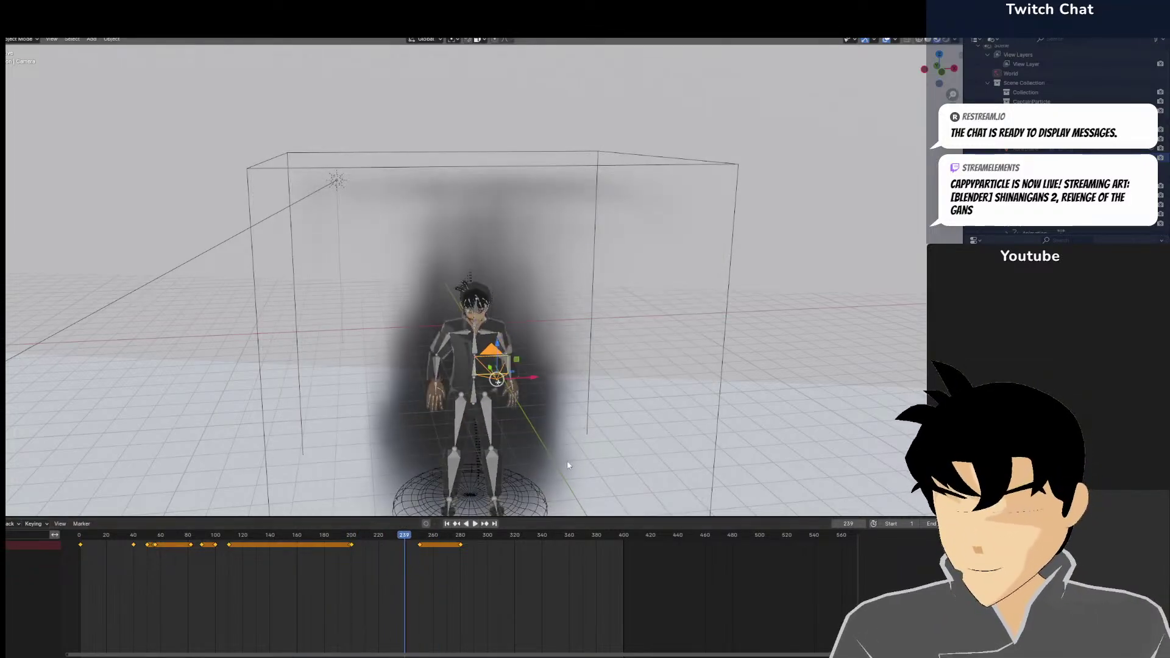
{"action": "middle_click_drag", "start_coordinate": [567, 460], "coordinate": [551, 282]}
{"action": "scroll", "coordinate": [550, 282], "scroll_direction": "down", "scroll_amount": 3}
Select the smoke domain, replay its simulation from the start past frame 300, and inspect the character from the side
{"action": "left_click", "coordinate": [570, 221]}
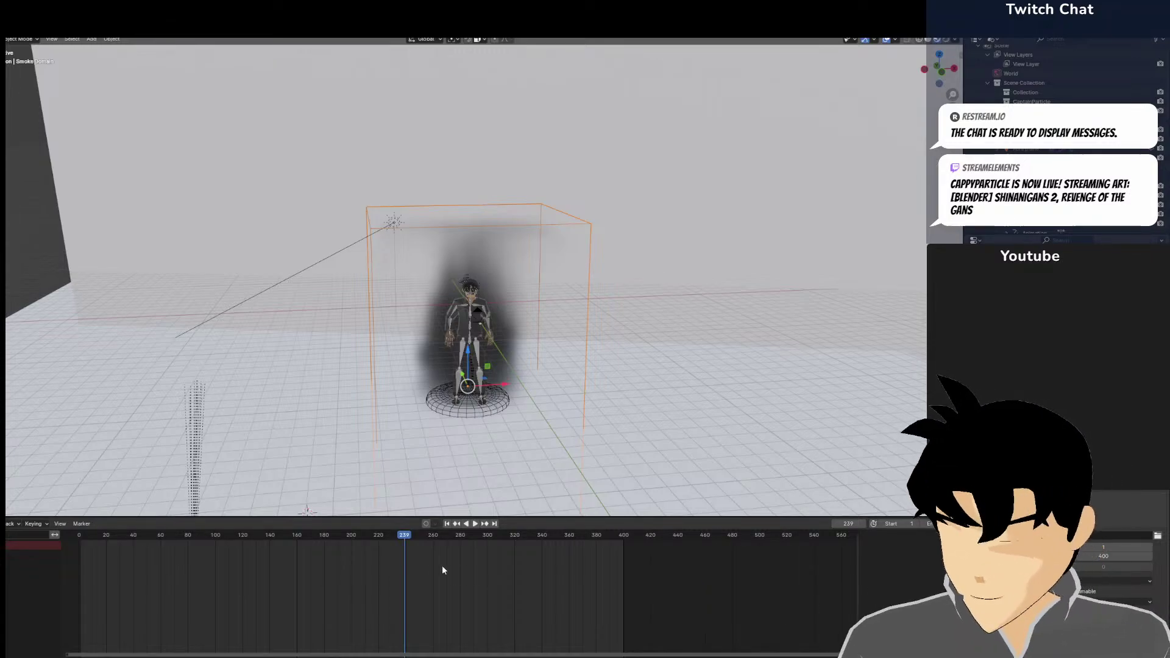
{"action": "left_click_drag", "start_coordinate": [426, 560], "coordinate": [521, 555]}
{"action": "key", "text": "Escape"}
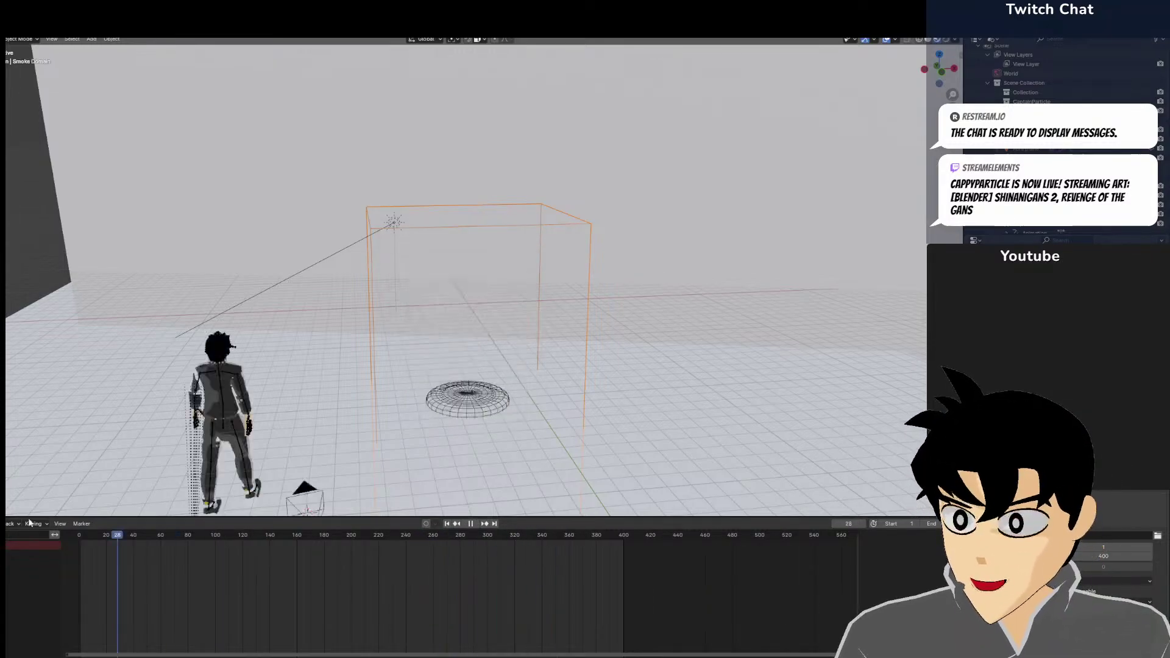
{"action": "left_click", "coordinate": [476, 524]}
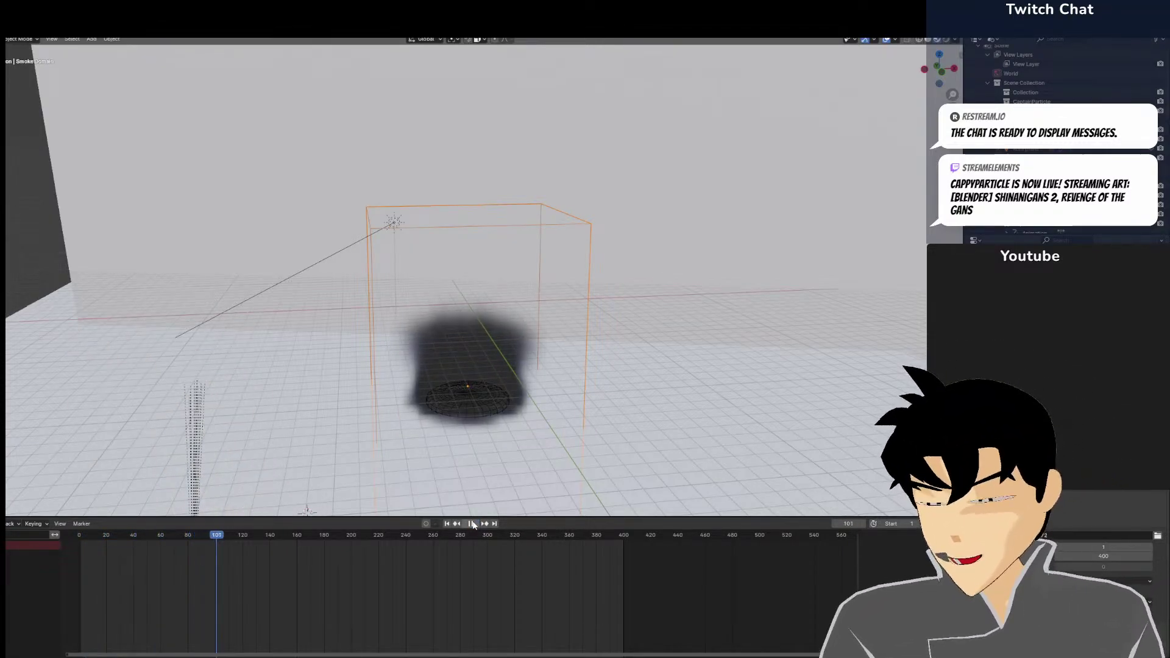
{"action": "middle_click_drag", "start_coordinate": [598, 486], "coordinate": [647, 391]}
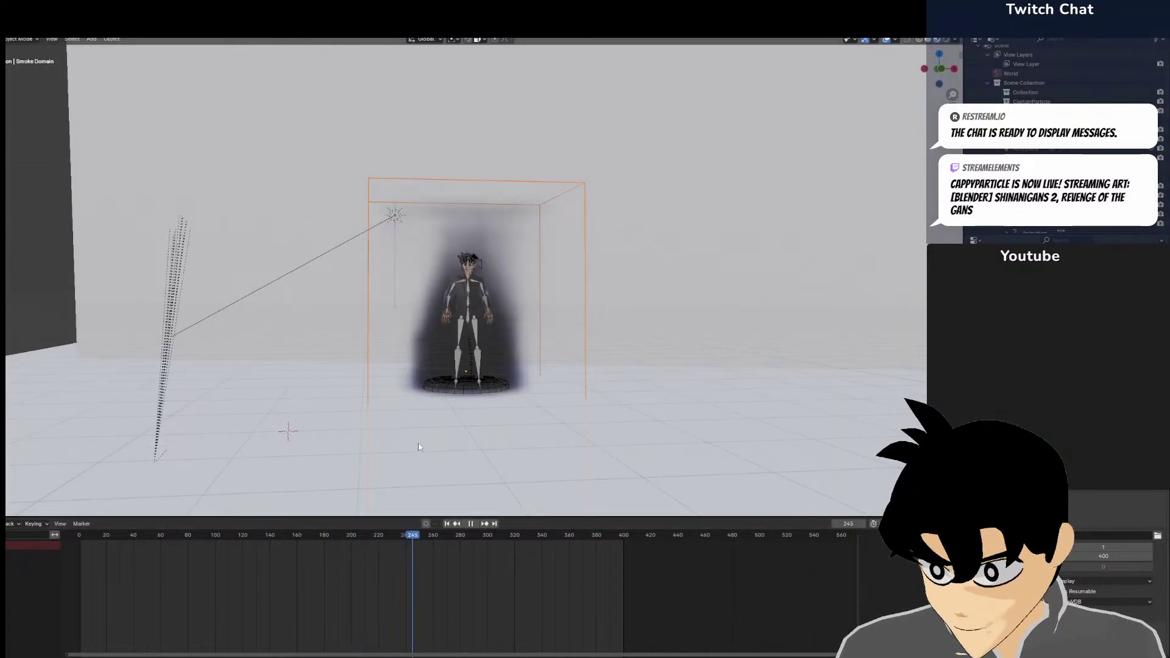
{"action": "left_click", "coordinate": [470, 526]}
{"action": "scroll", "coordinate": [484, 431], "scroll_direction": "up", "scroll_amount": 8}
{"action": "middle_click_drag", "start_coordinate": [588, 351], "coordinate": [897, 247]}
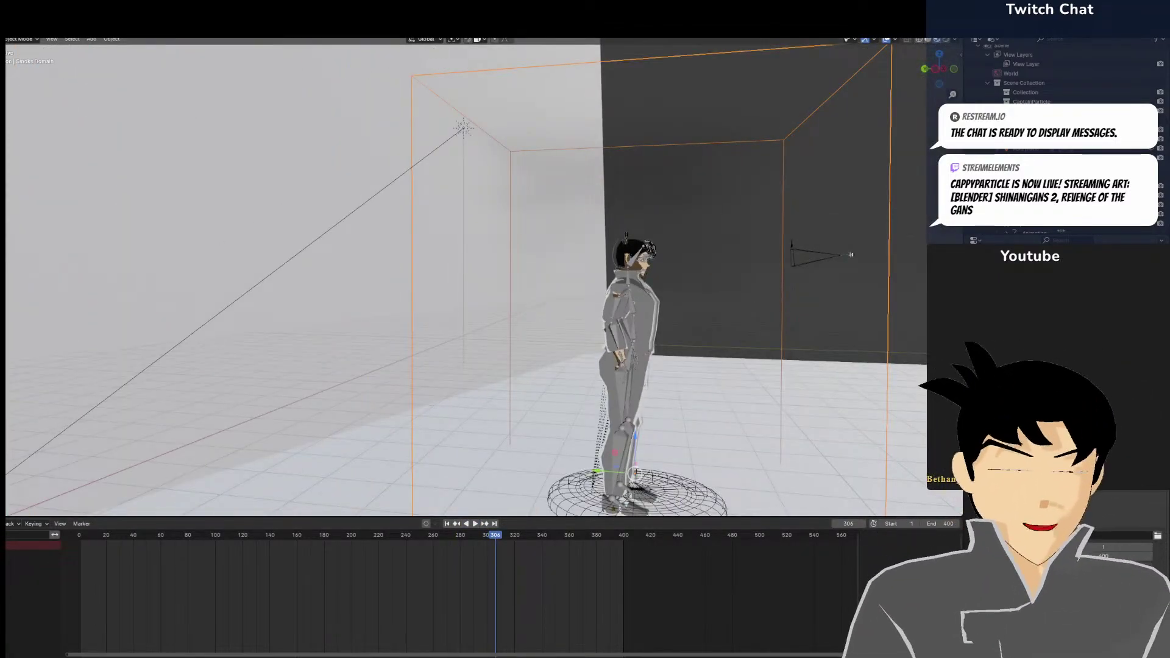